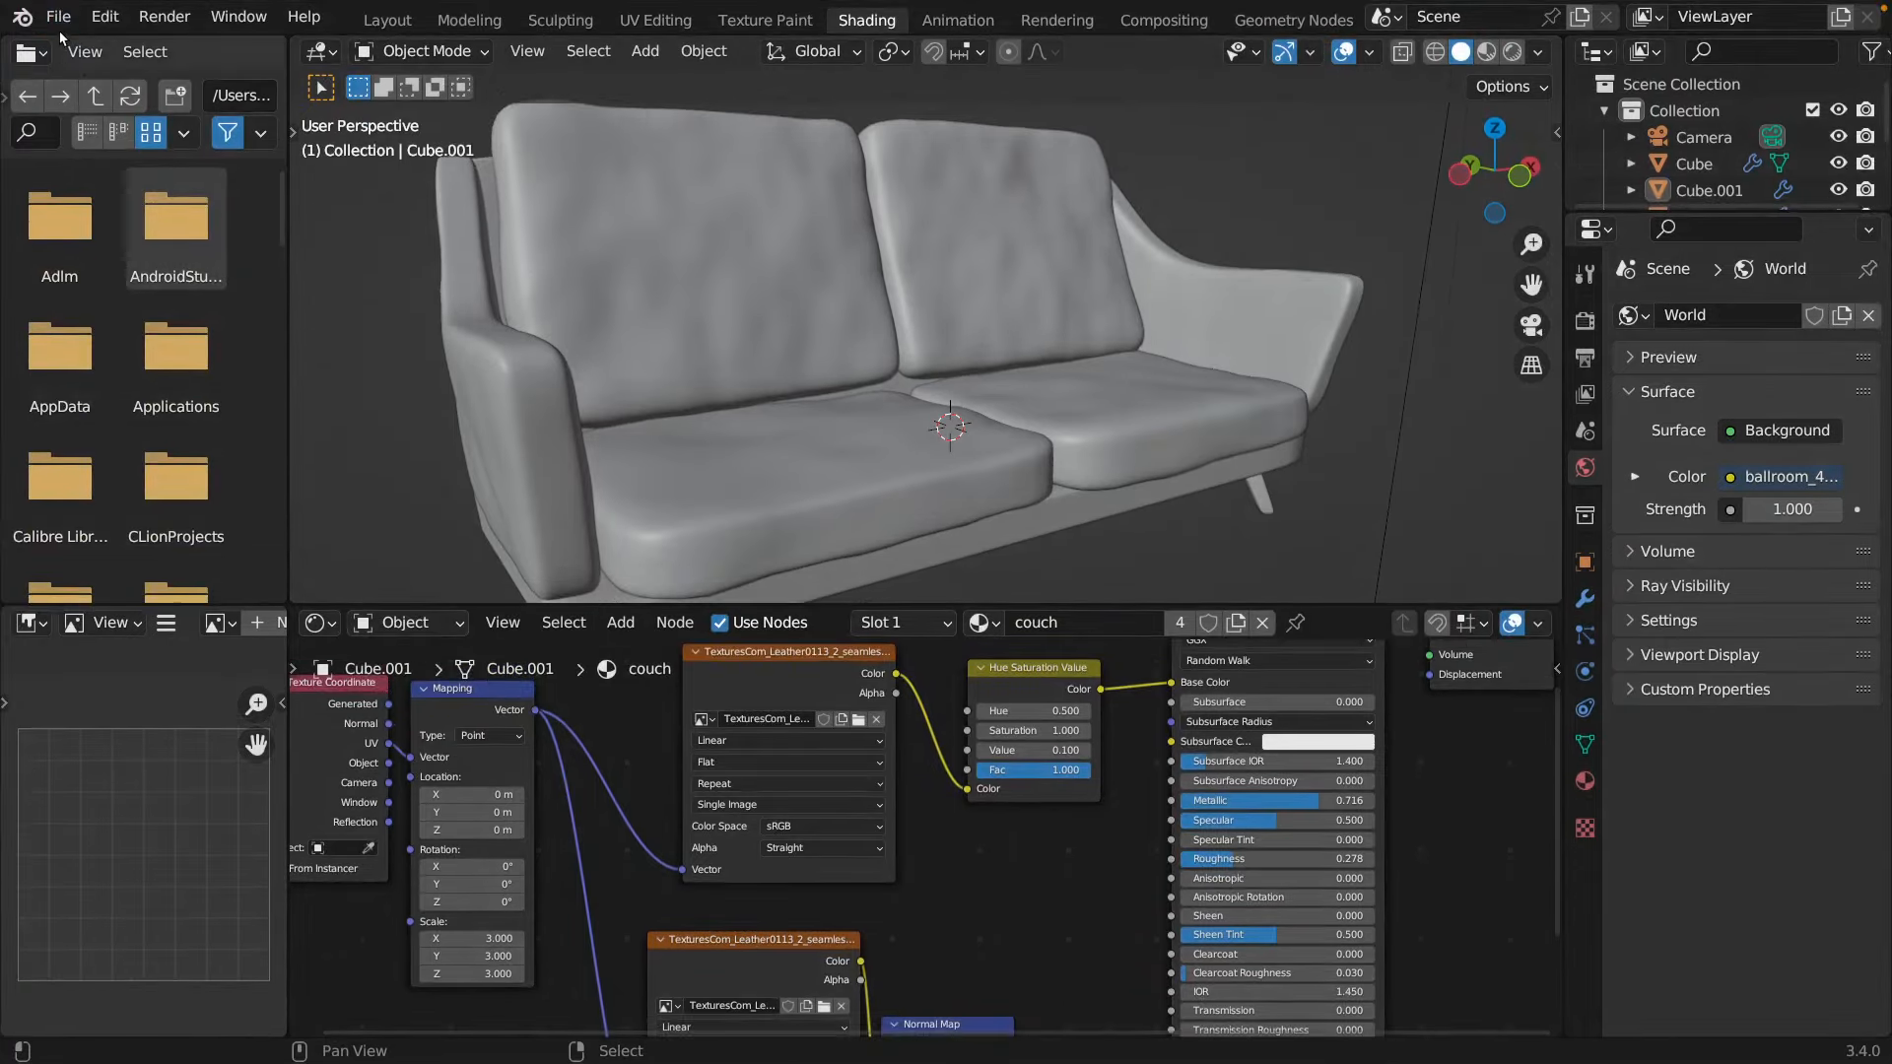
- Create a new file from the General template
left_click(60, 27)
mouse_move(99, 50)
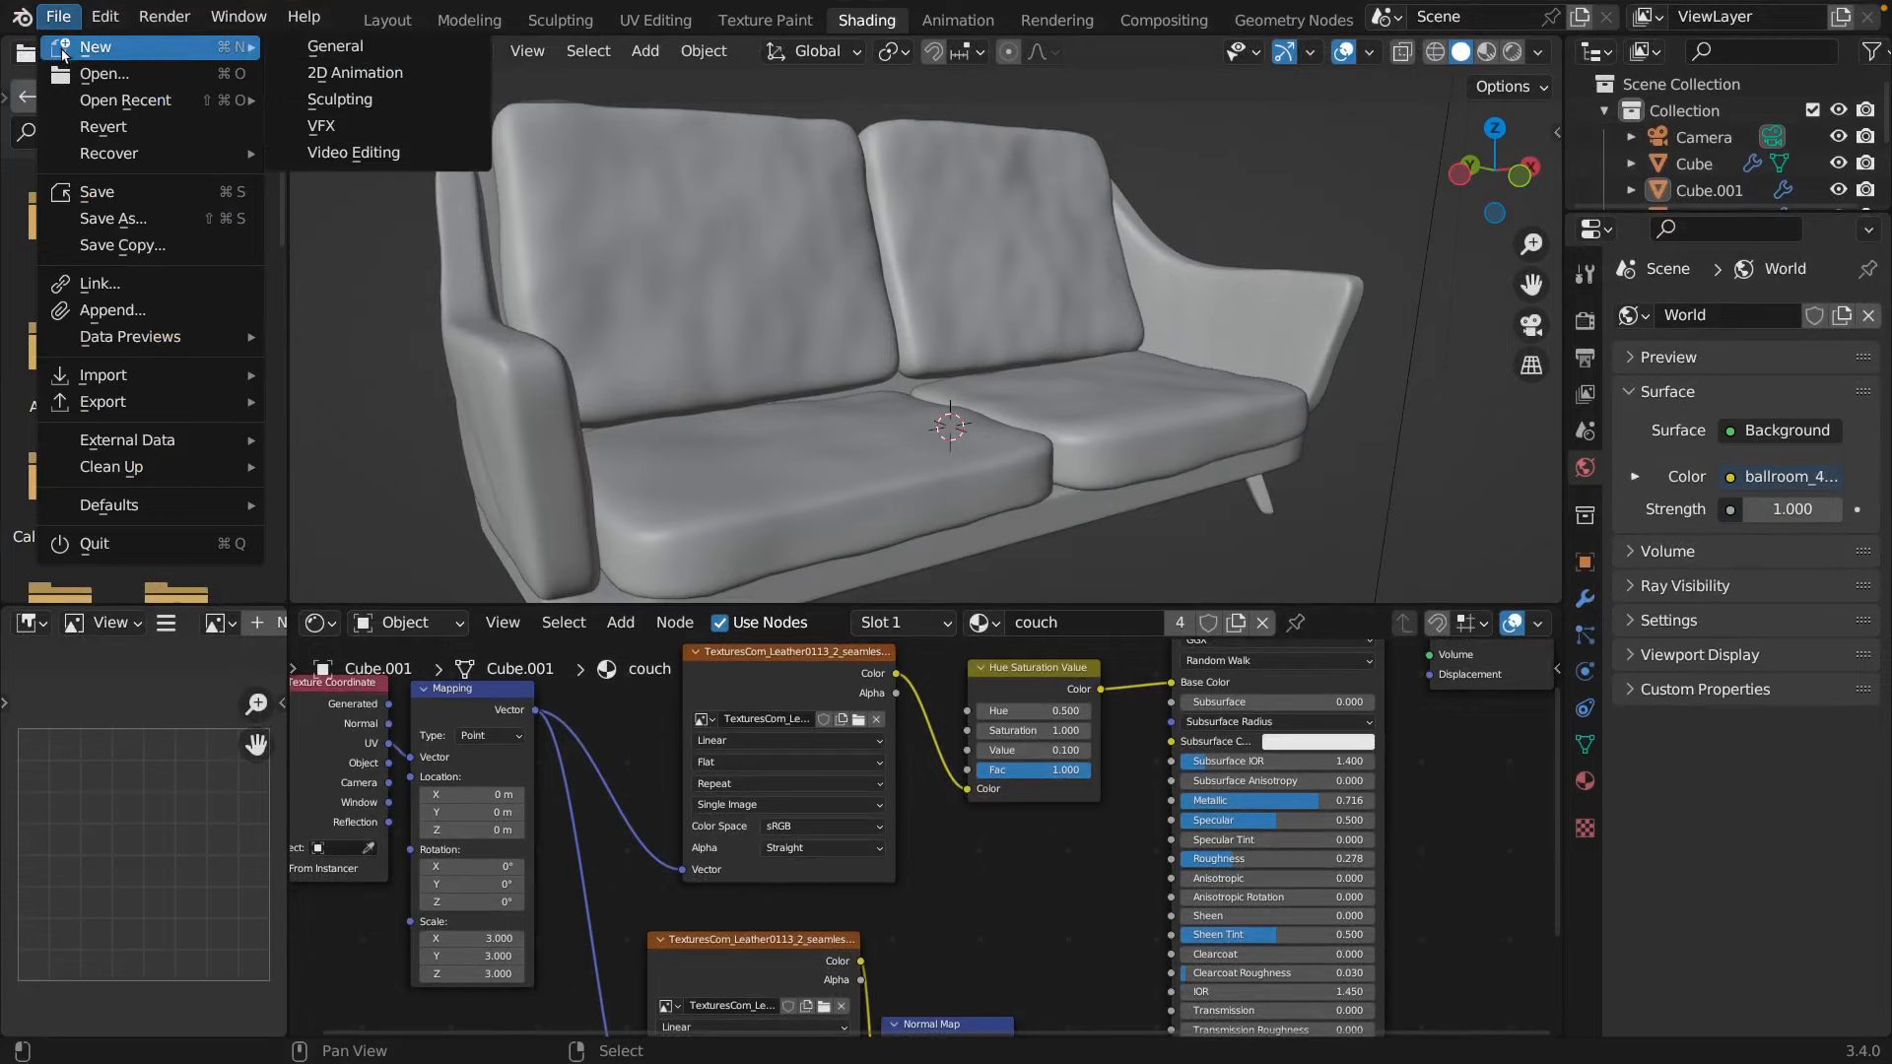
left_click(309, 51)
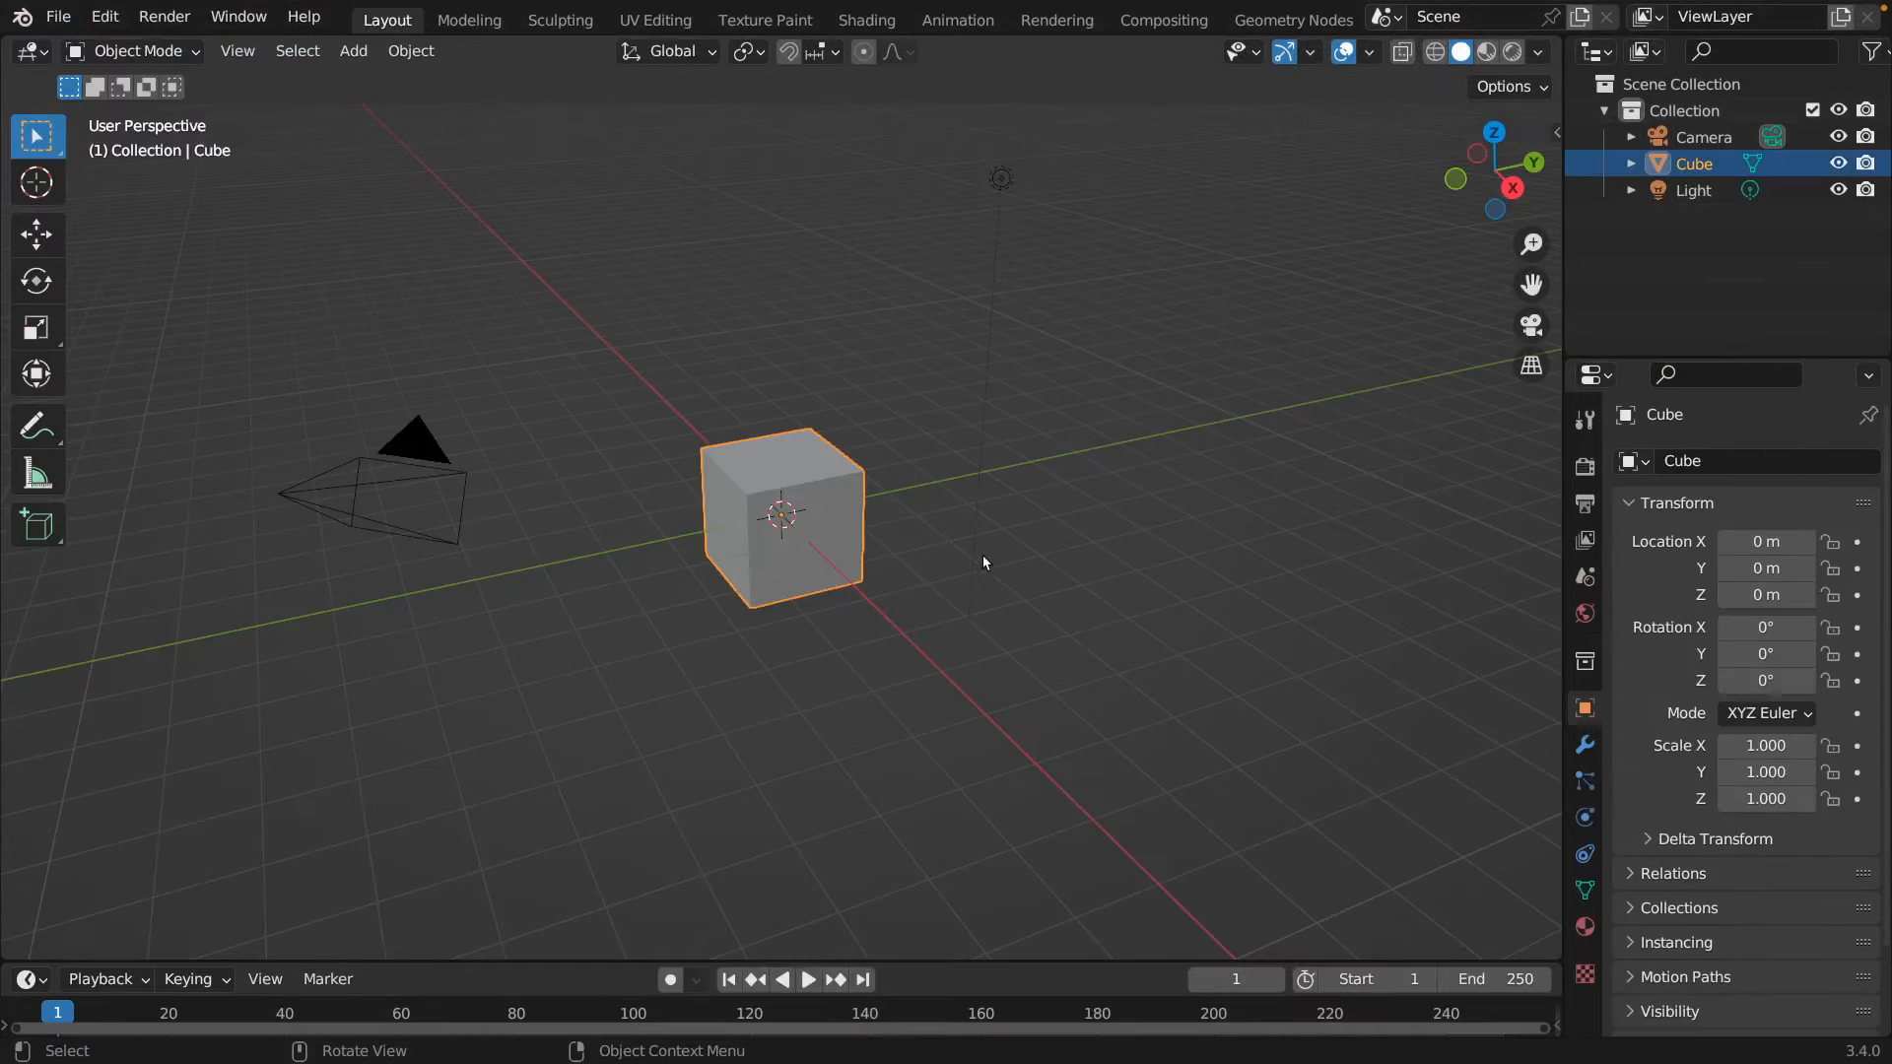
- Scale the default cube up uniformly to a scale of about 4.35
middle_click_drag(1174, 452, 1088, 513)
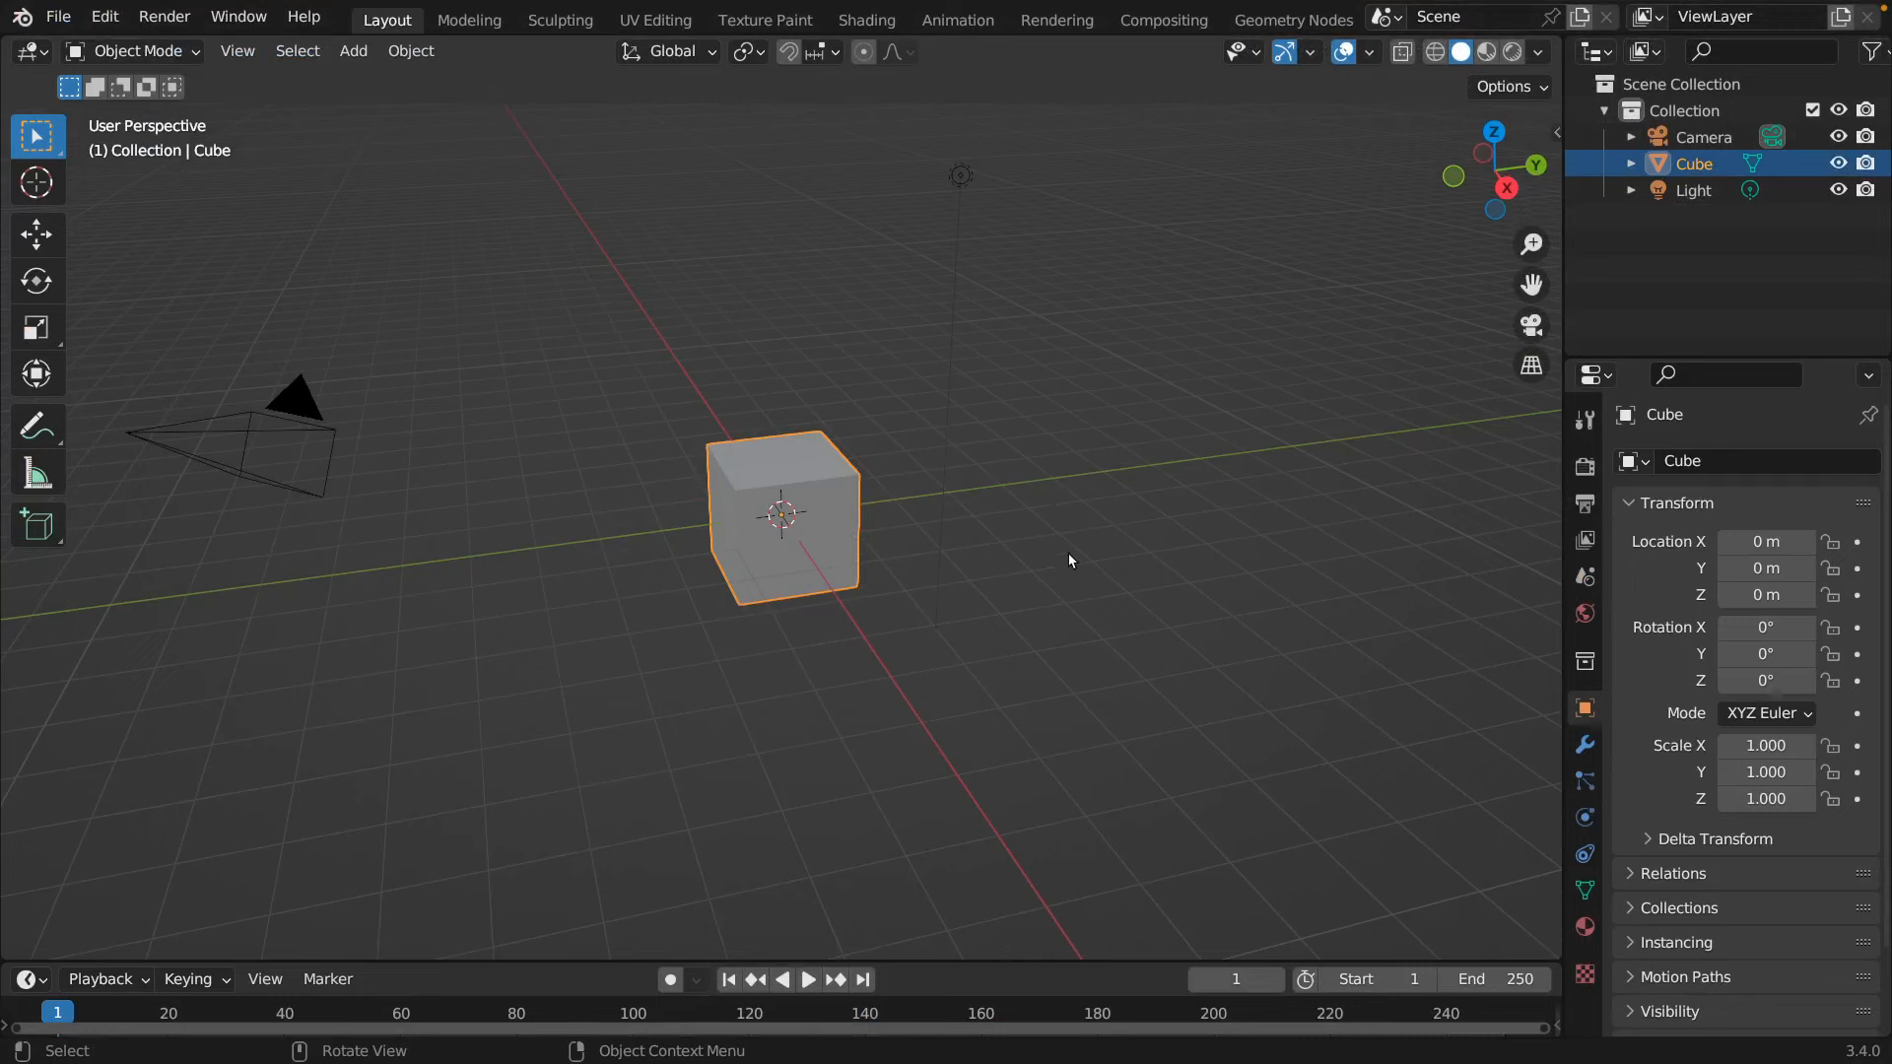
key("s")
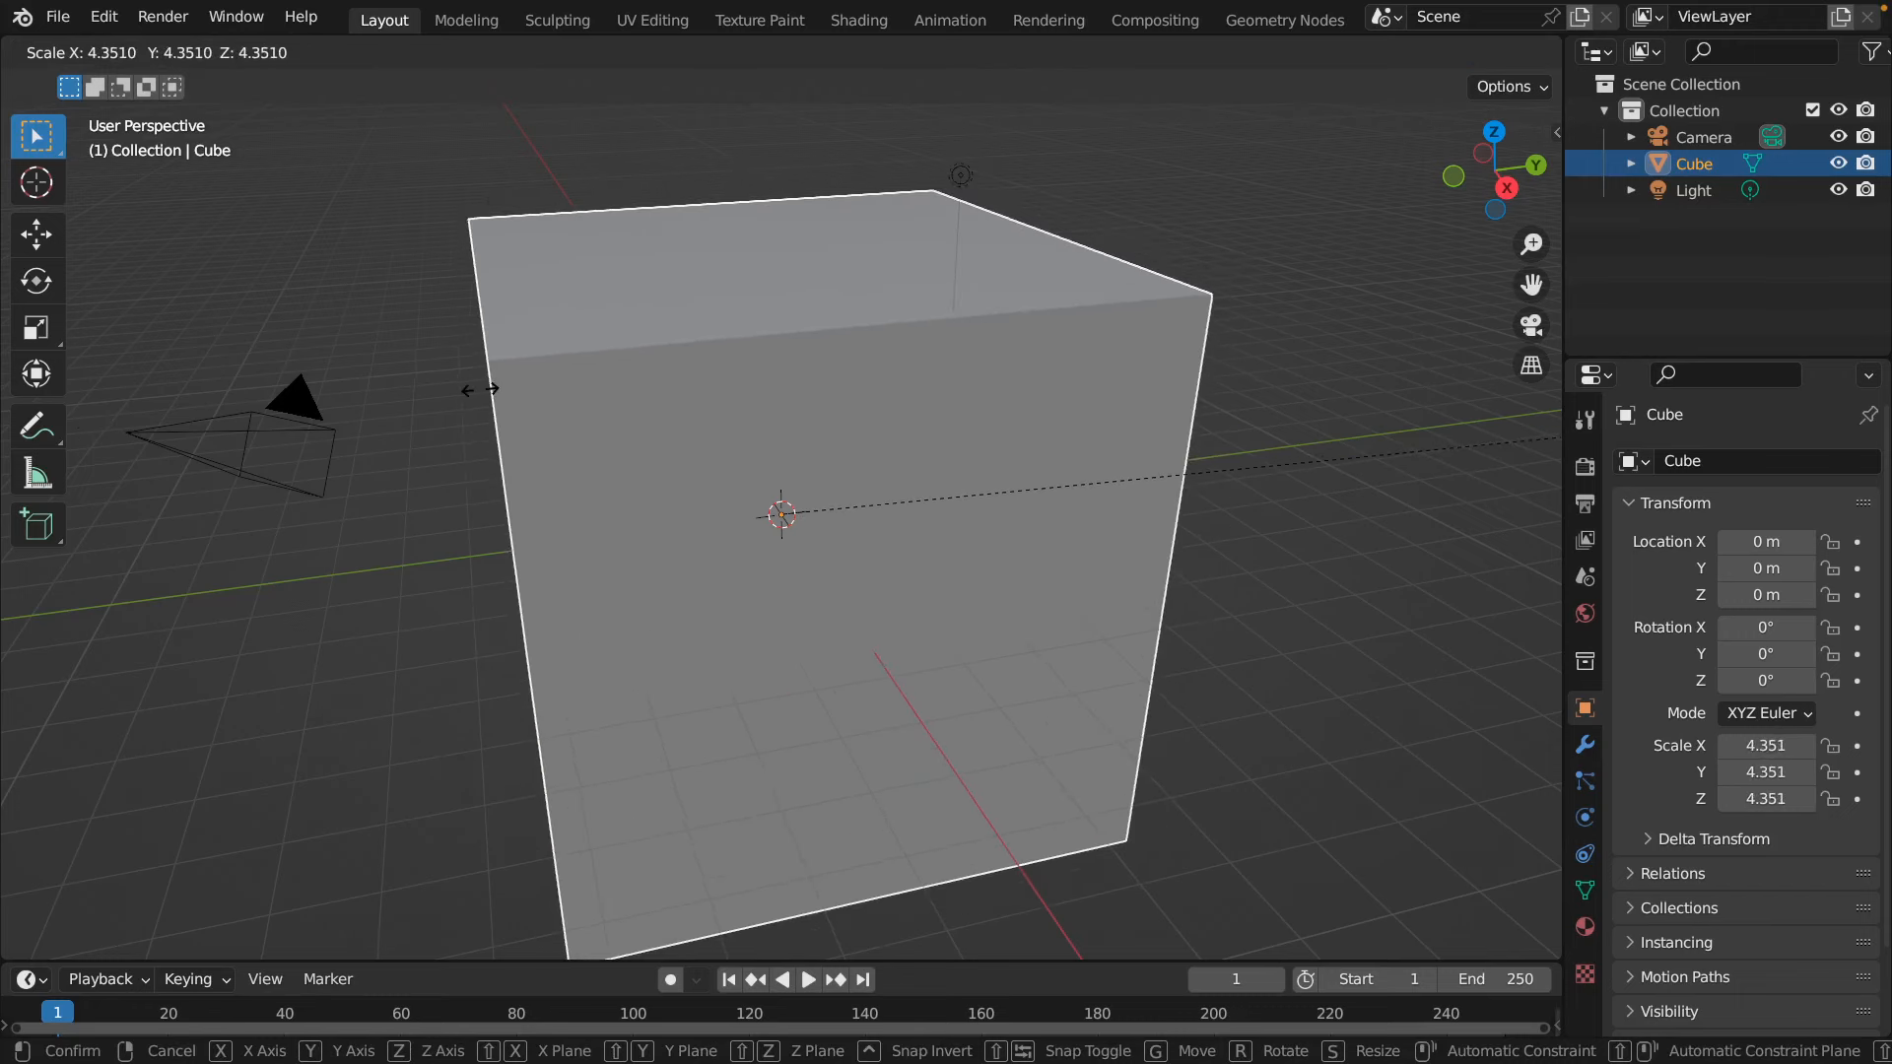
left_click(481, 390)
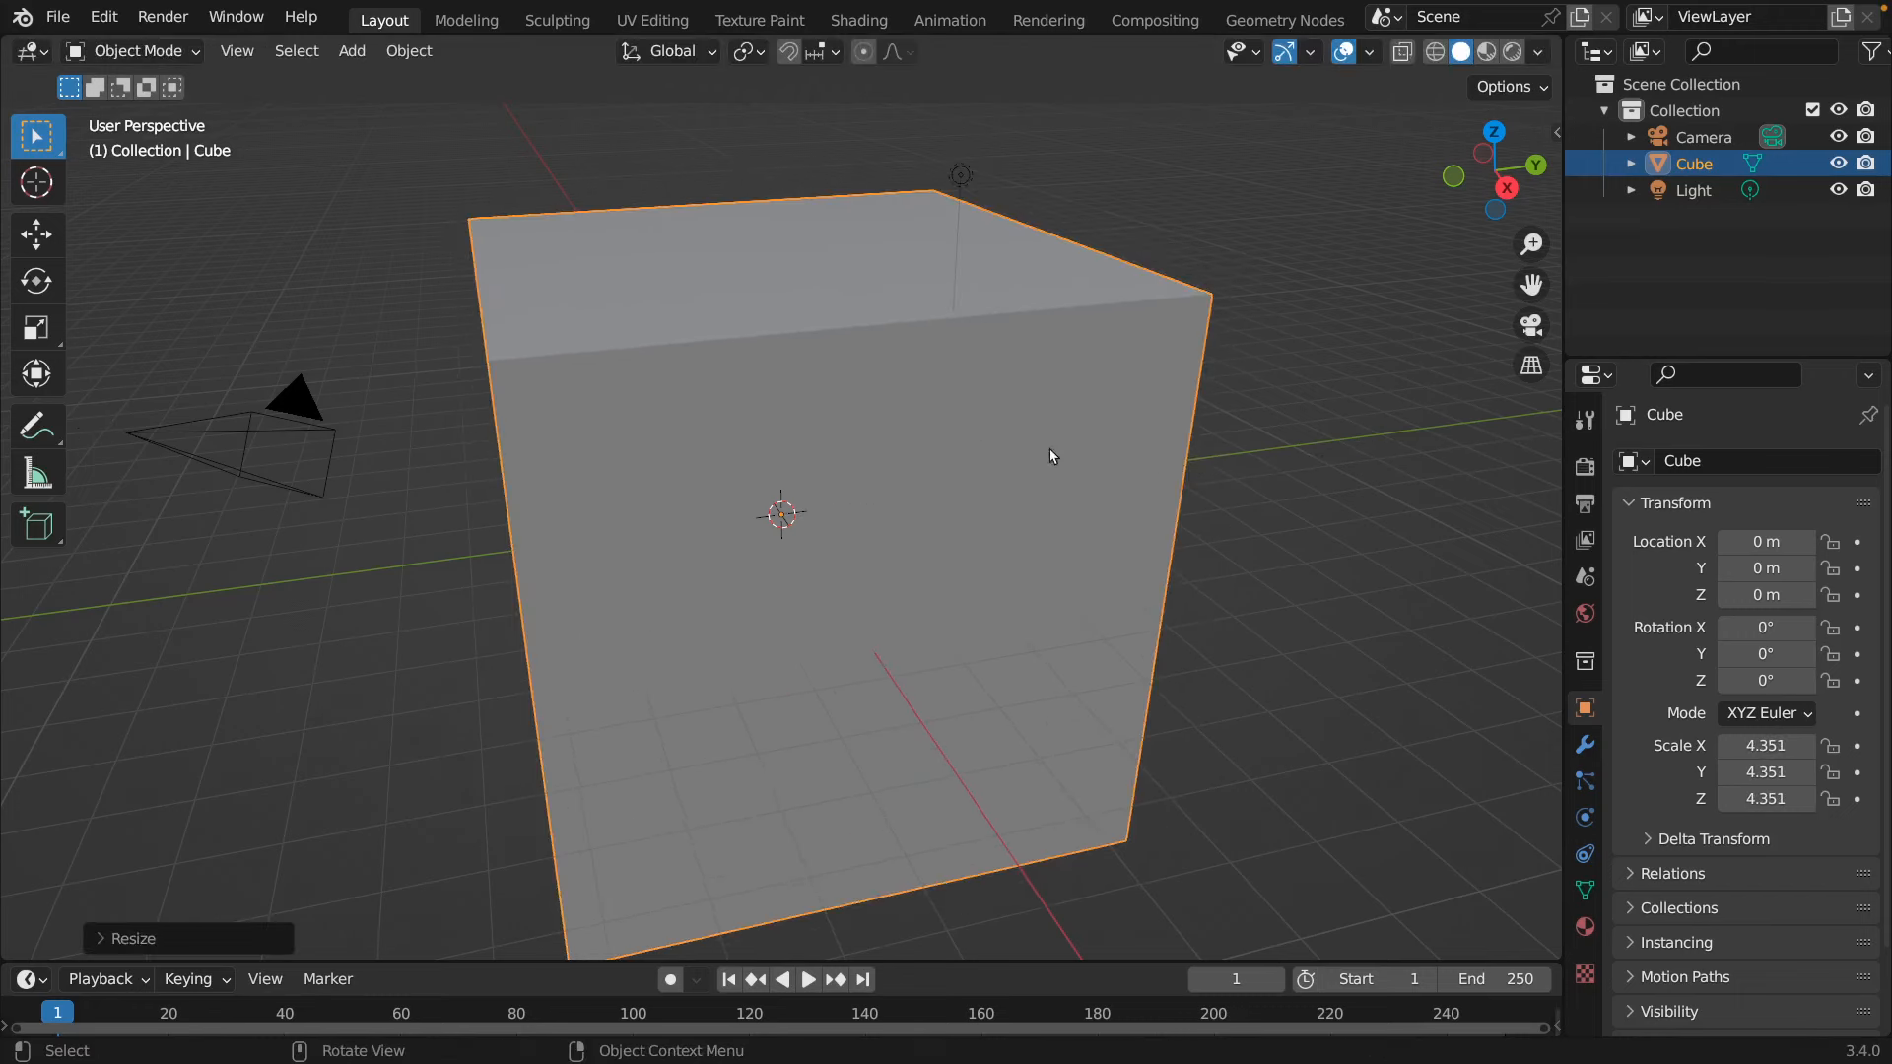
scroll(1193, 465, "down", 5)
scroll(1188, 464, "up", 4)
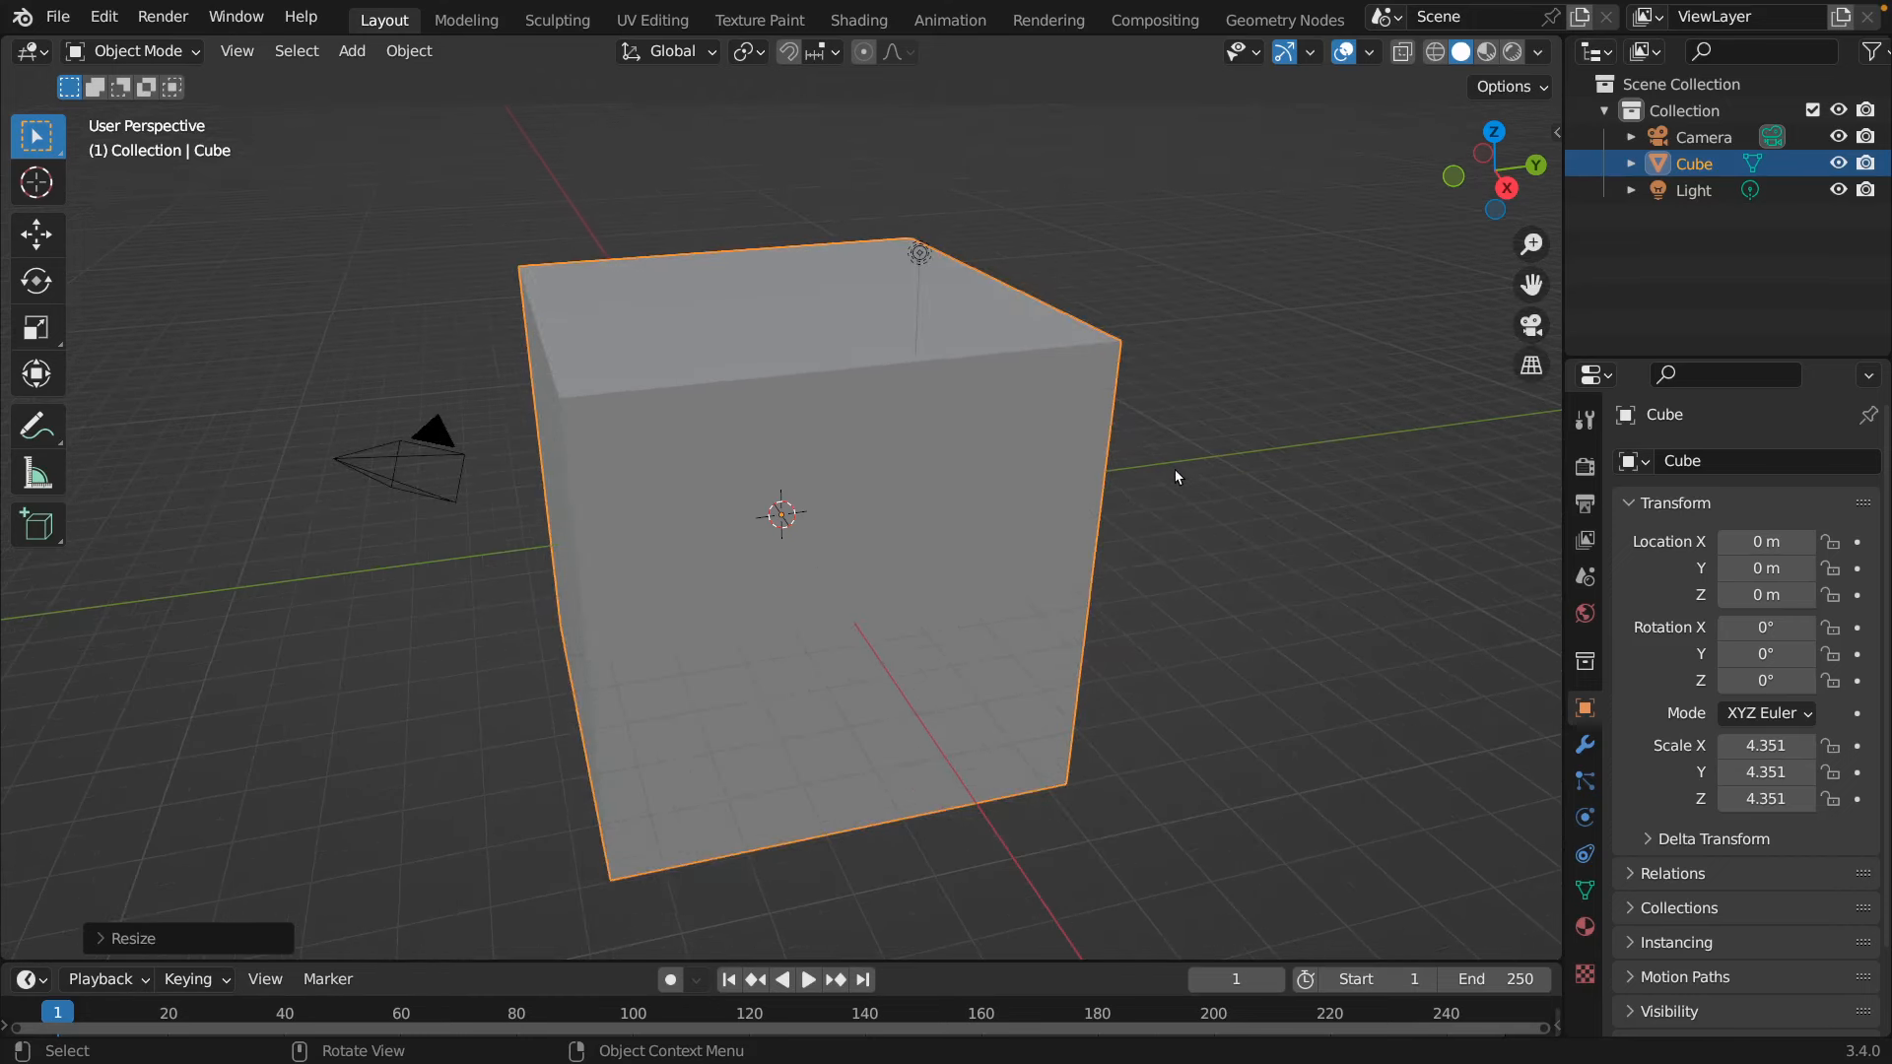
middle_click_drag(1189, 485, 1244, 477)
- Try scaling the cube in the front view
key("KP_1")
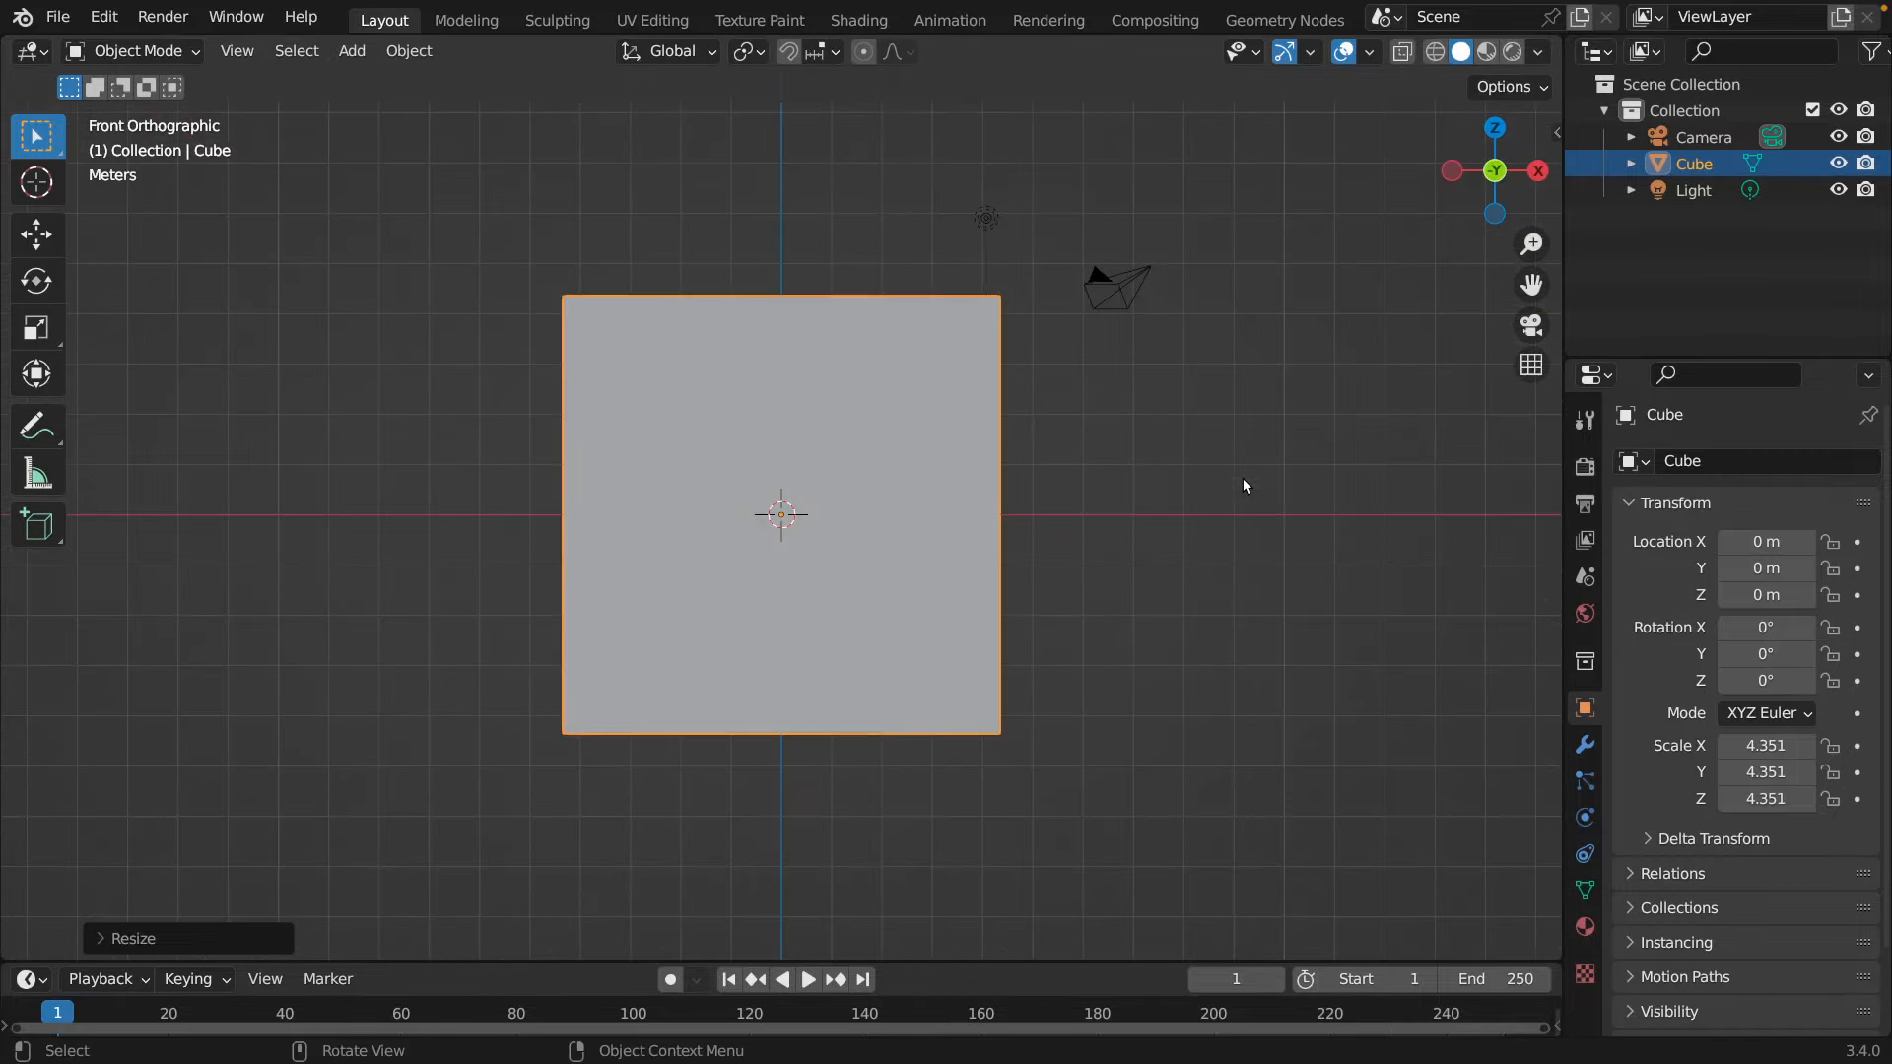
key("s")
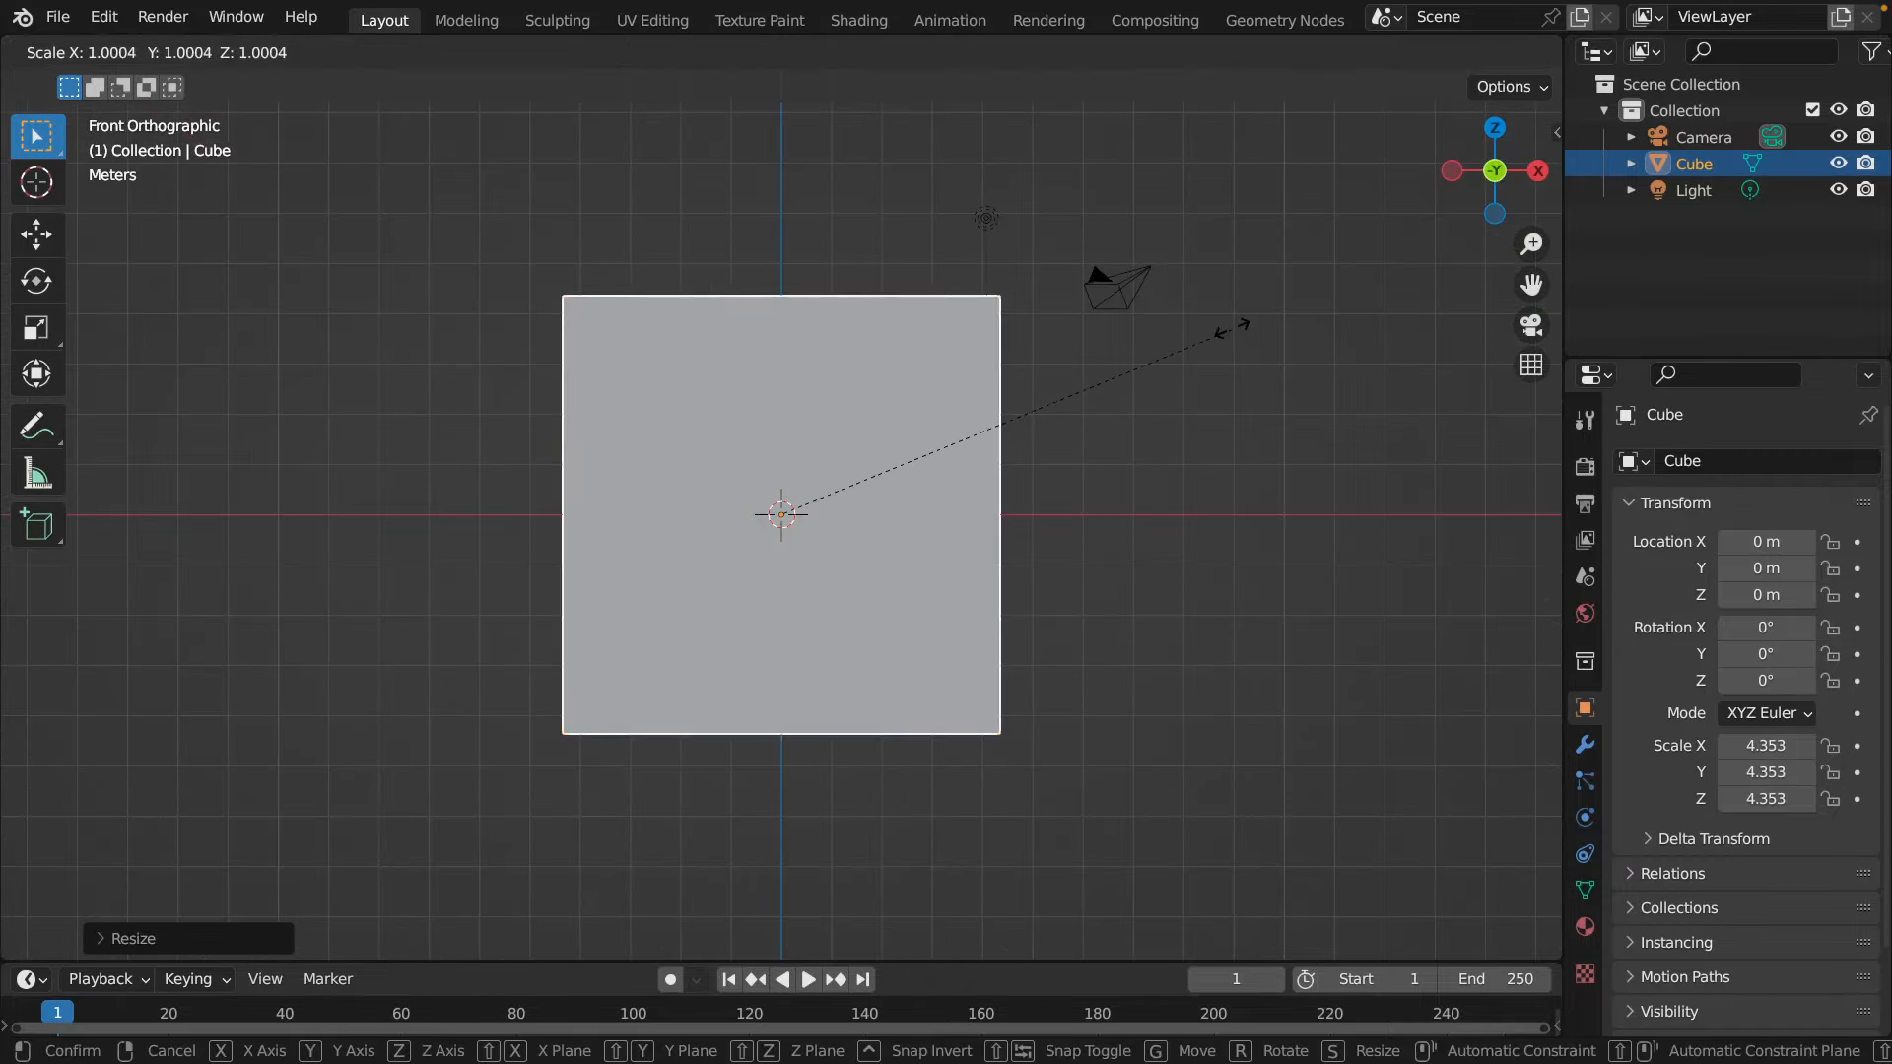
right_click(1233, 330)
- Turn on the Screencast Keys display and hide the sidebar
key("n")
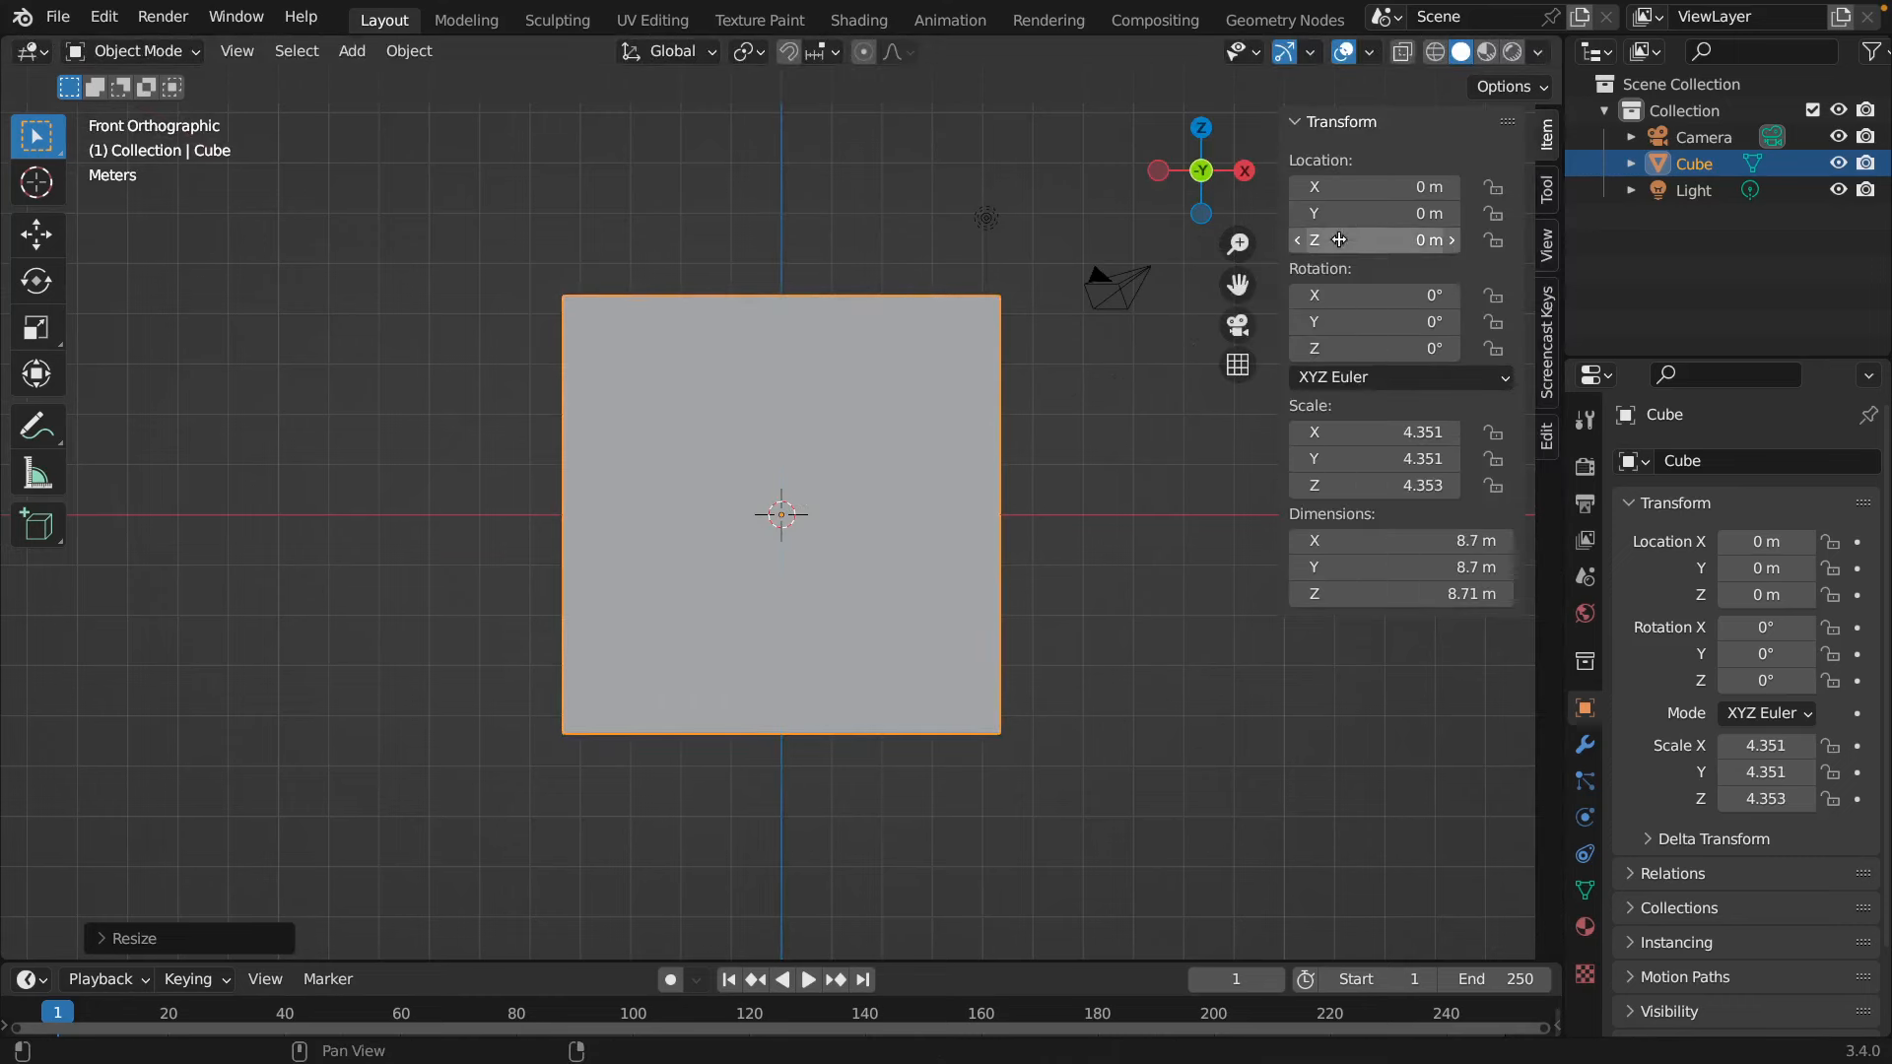
left_click(1544, 347)
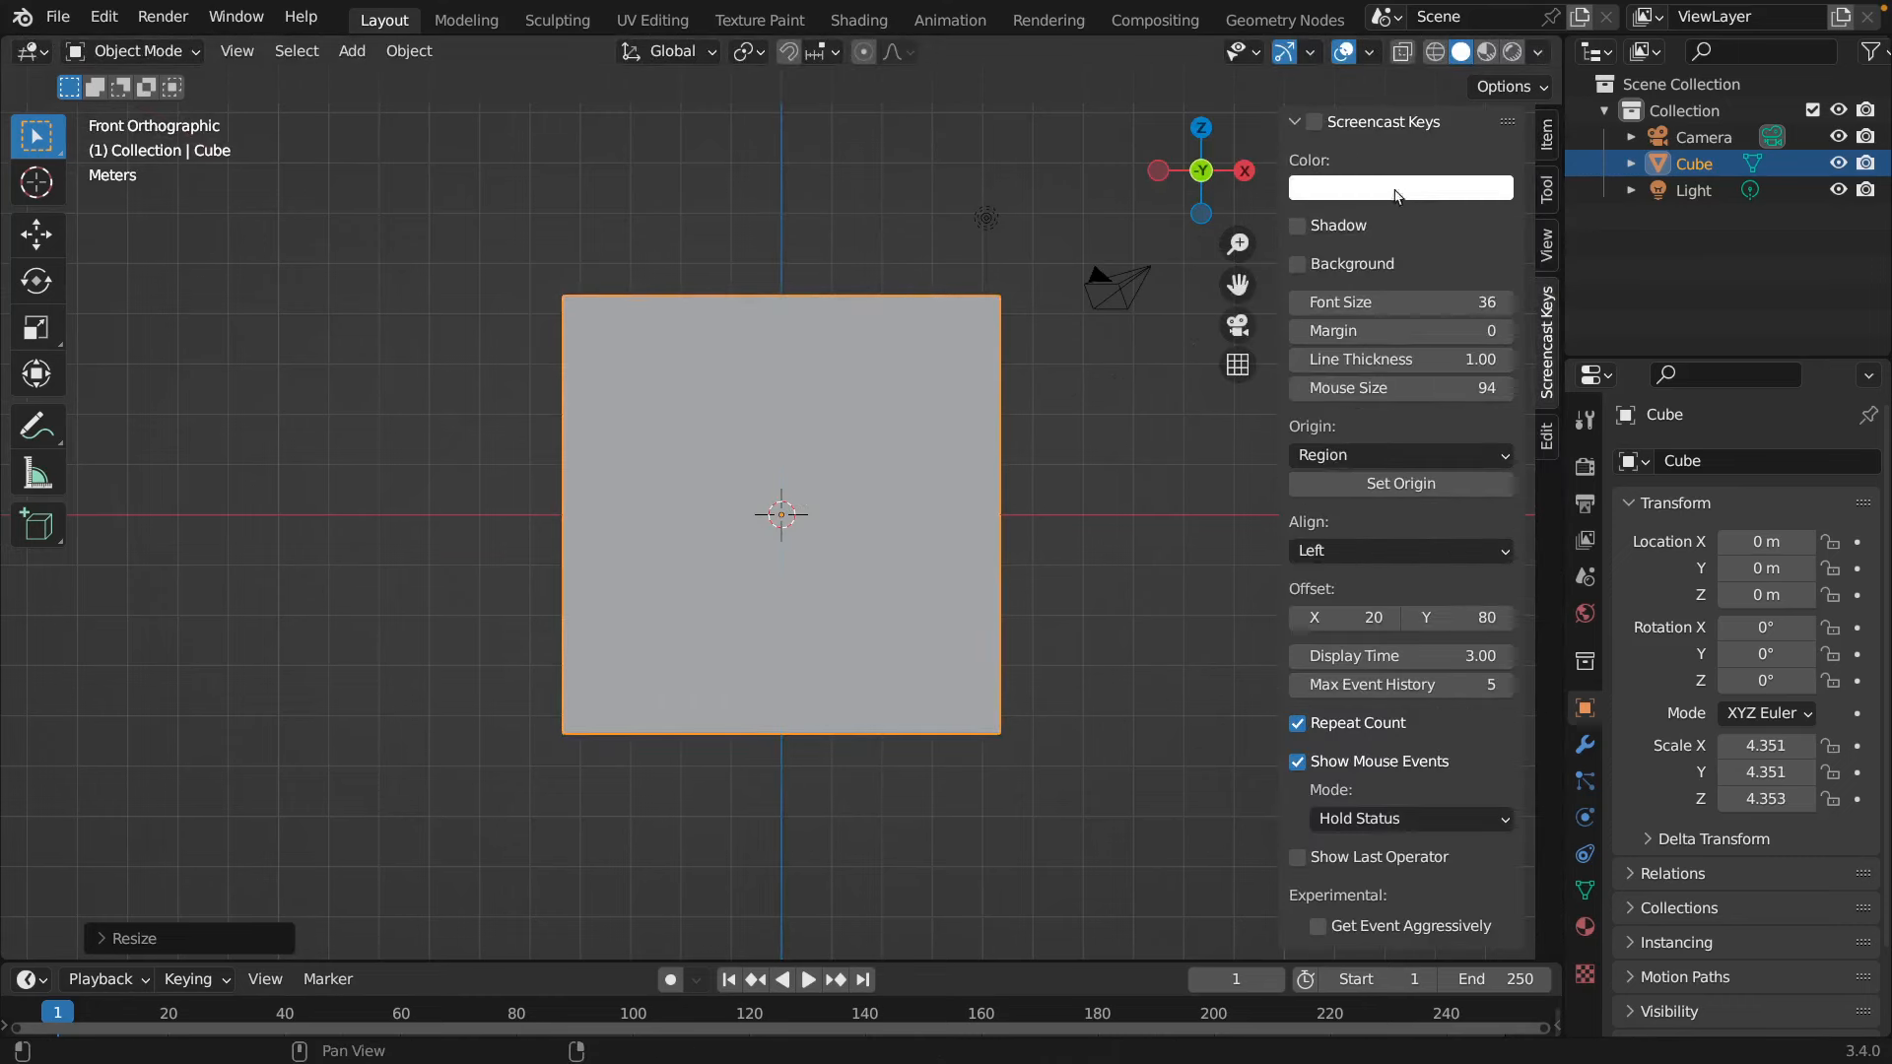
left_click(1139, 309)
key("n")
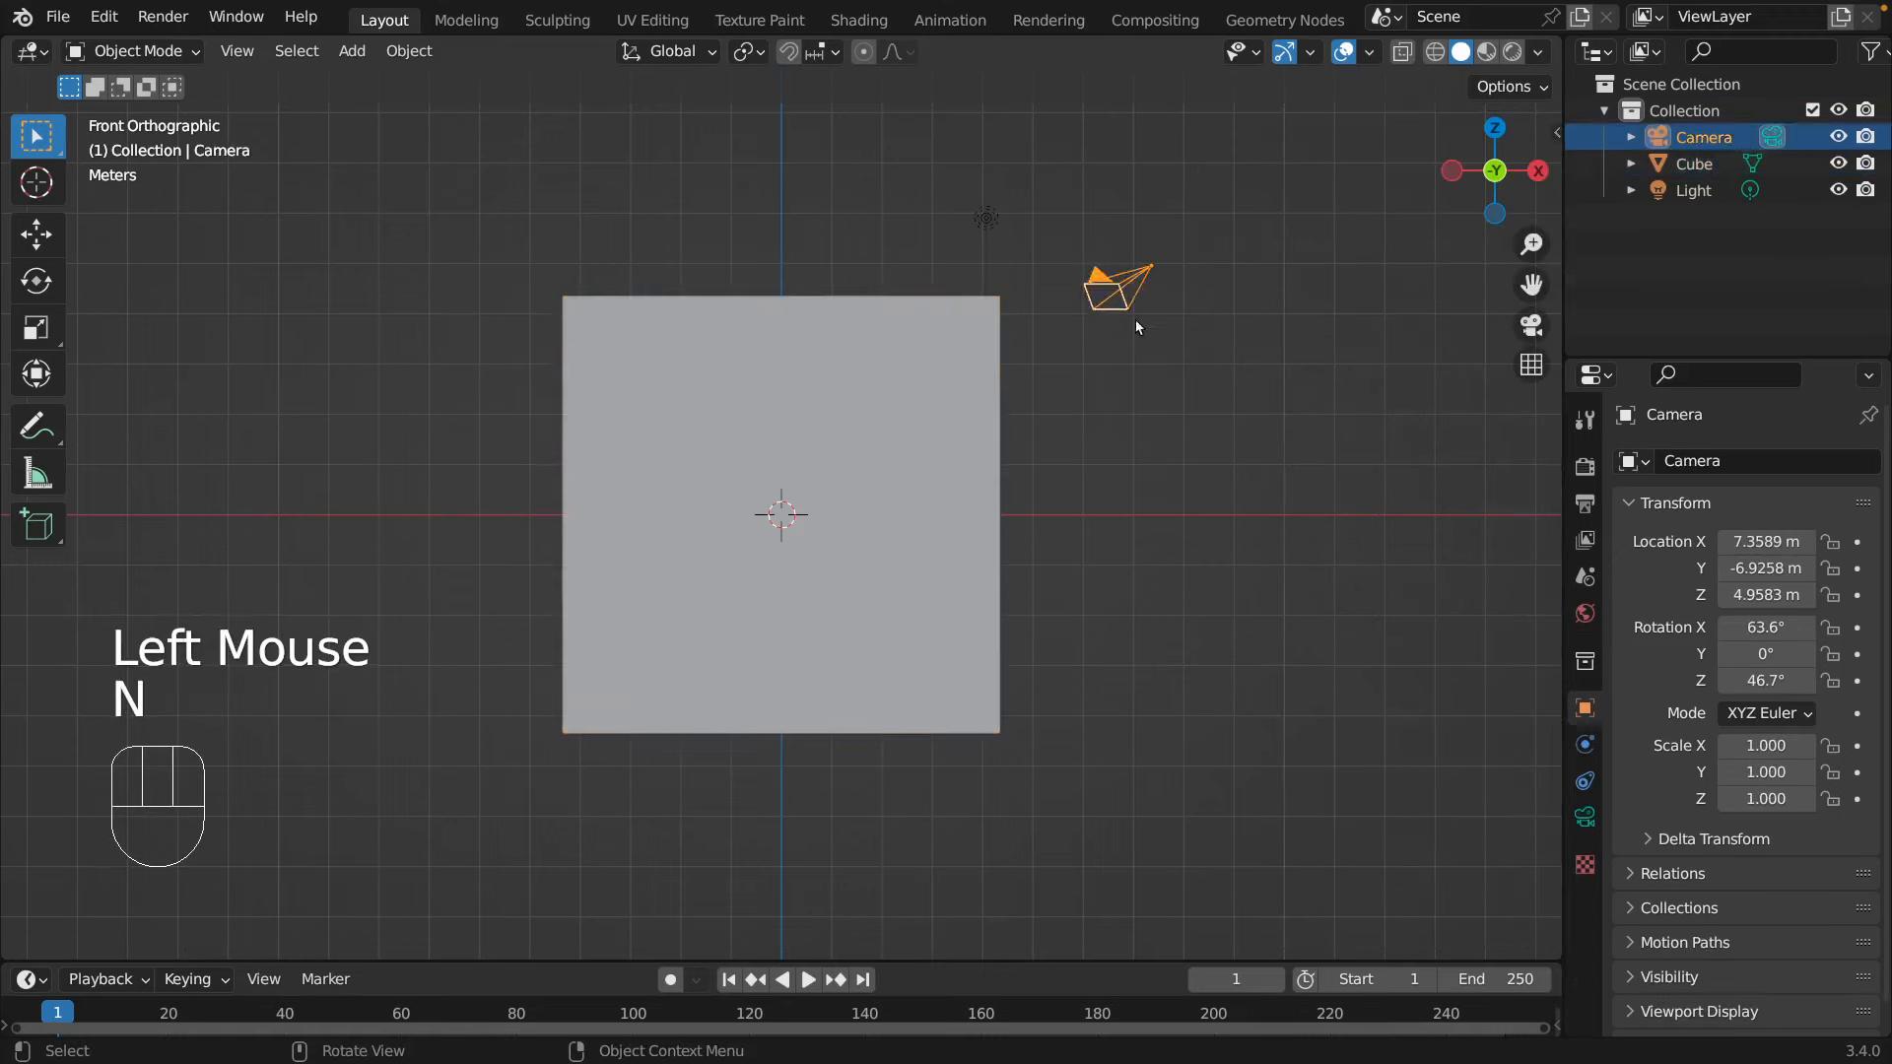
- Flatten the cube along Z into a thin slab with a Z scale of about 0.33
left_click(887, 409)
left_click(890, 412)
key("s")
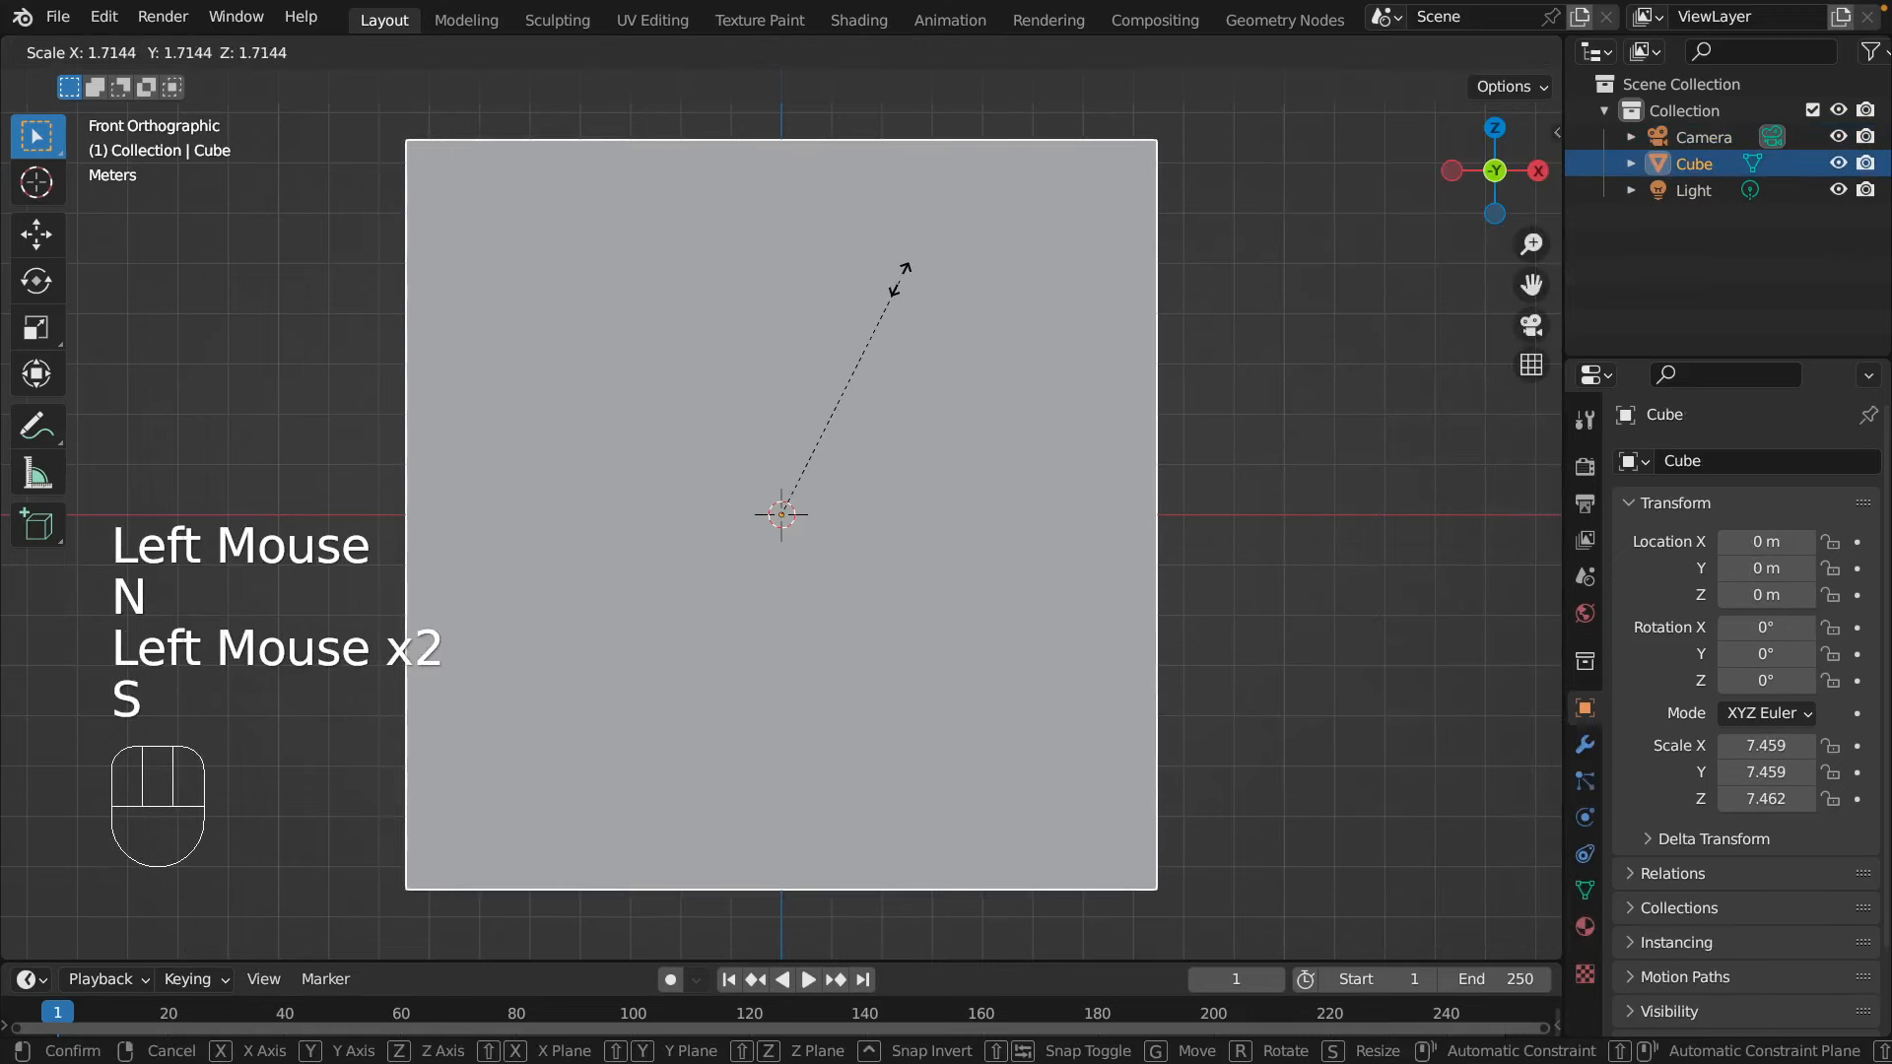
key("z")
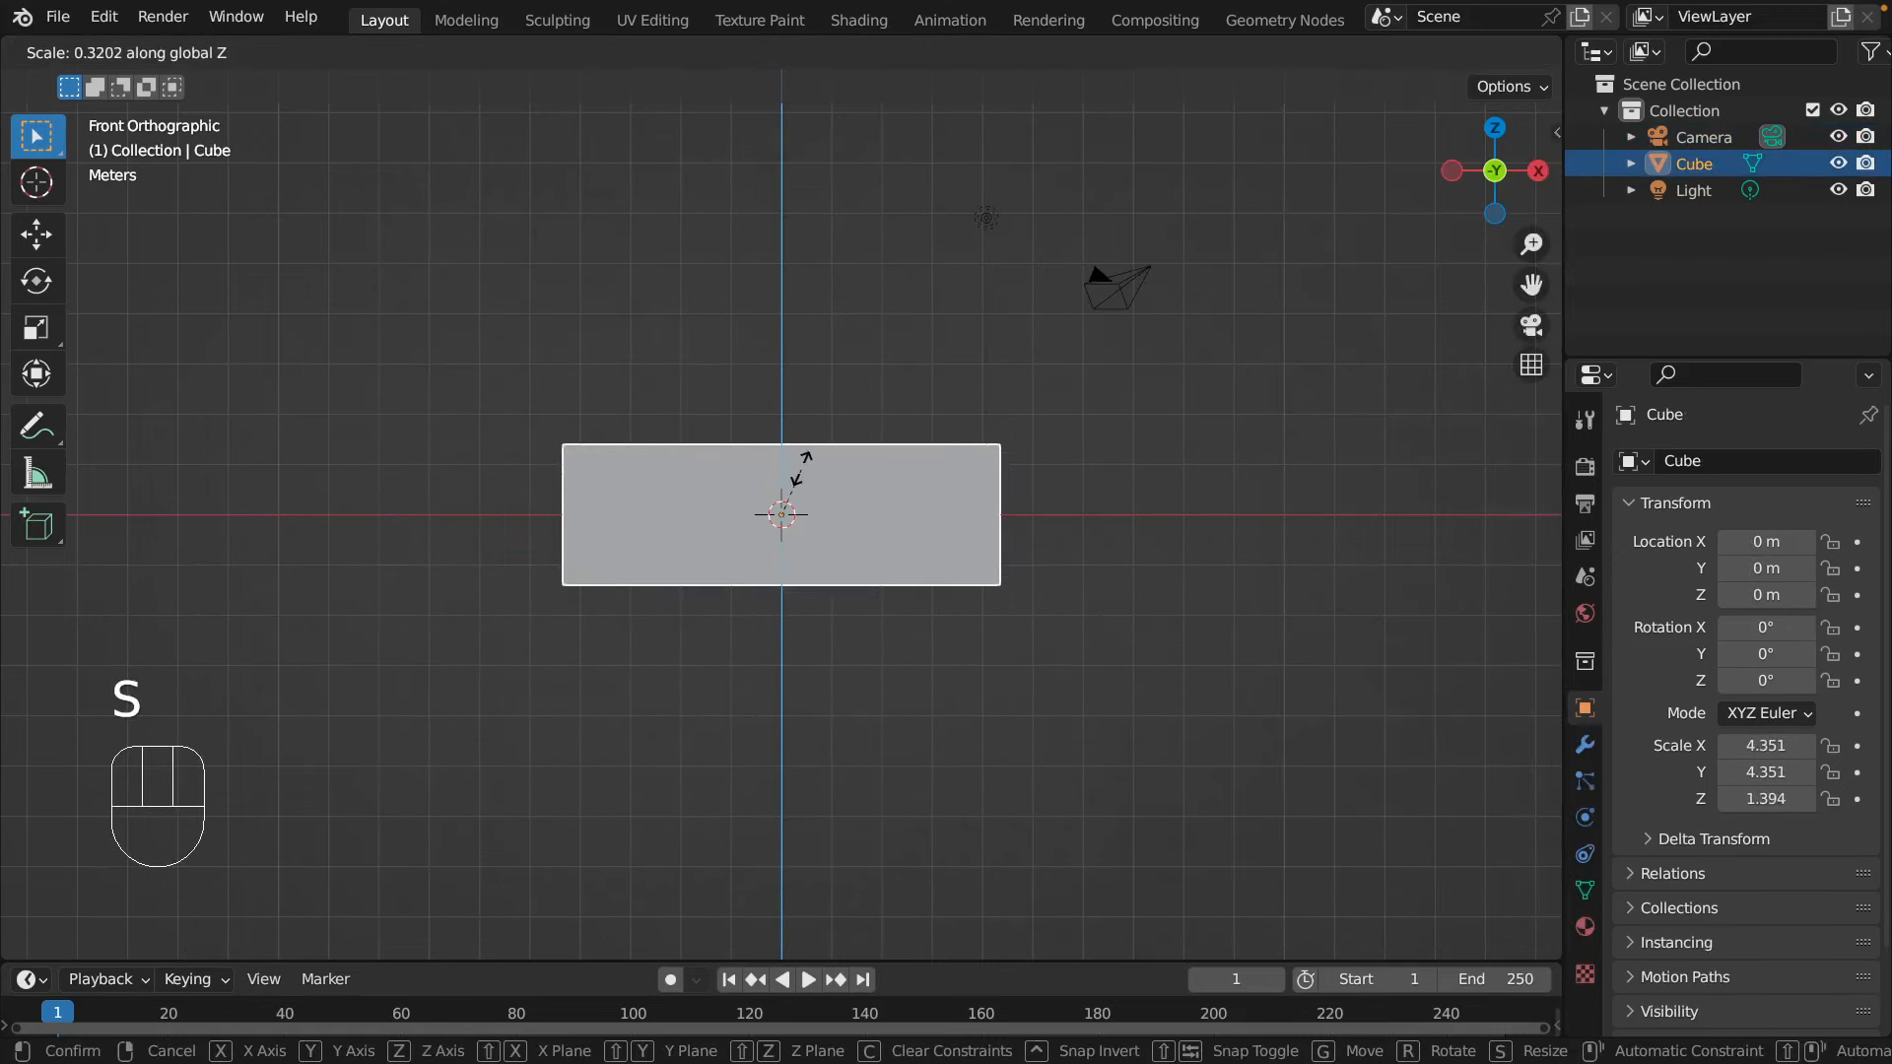
left_click(779, 509)
- Stretch the slab along X to an X scale of about 12.24
middle_click_drag(1060, 394, 1072, 456)
key("s")
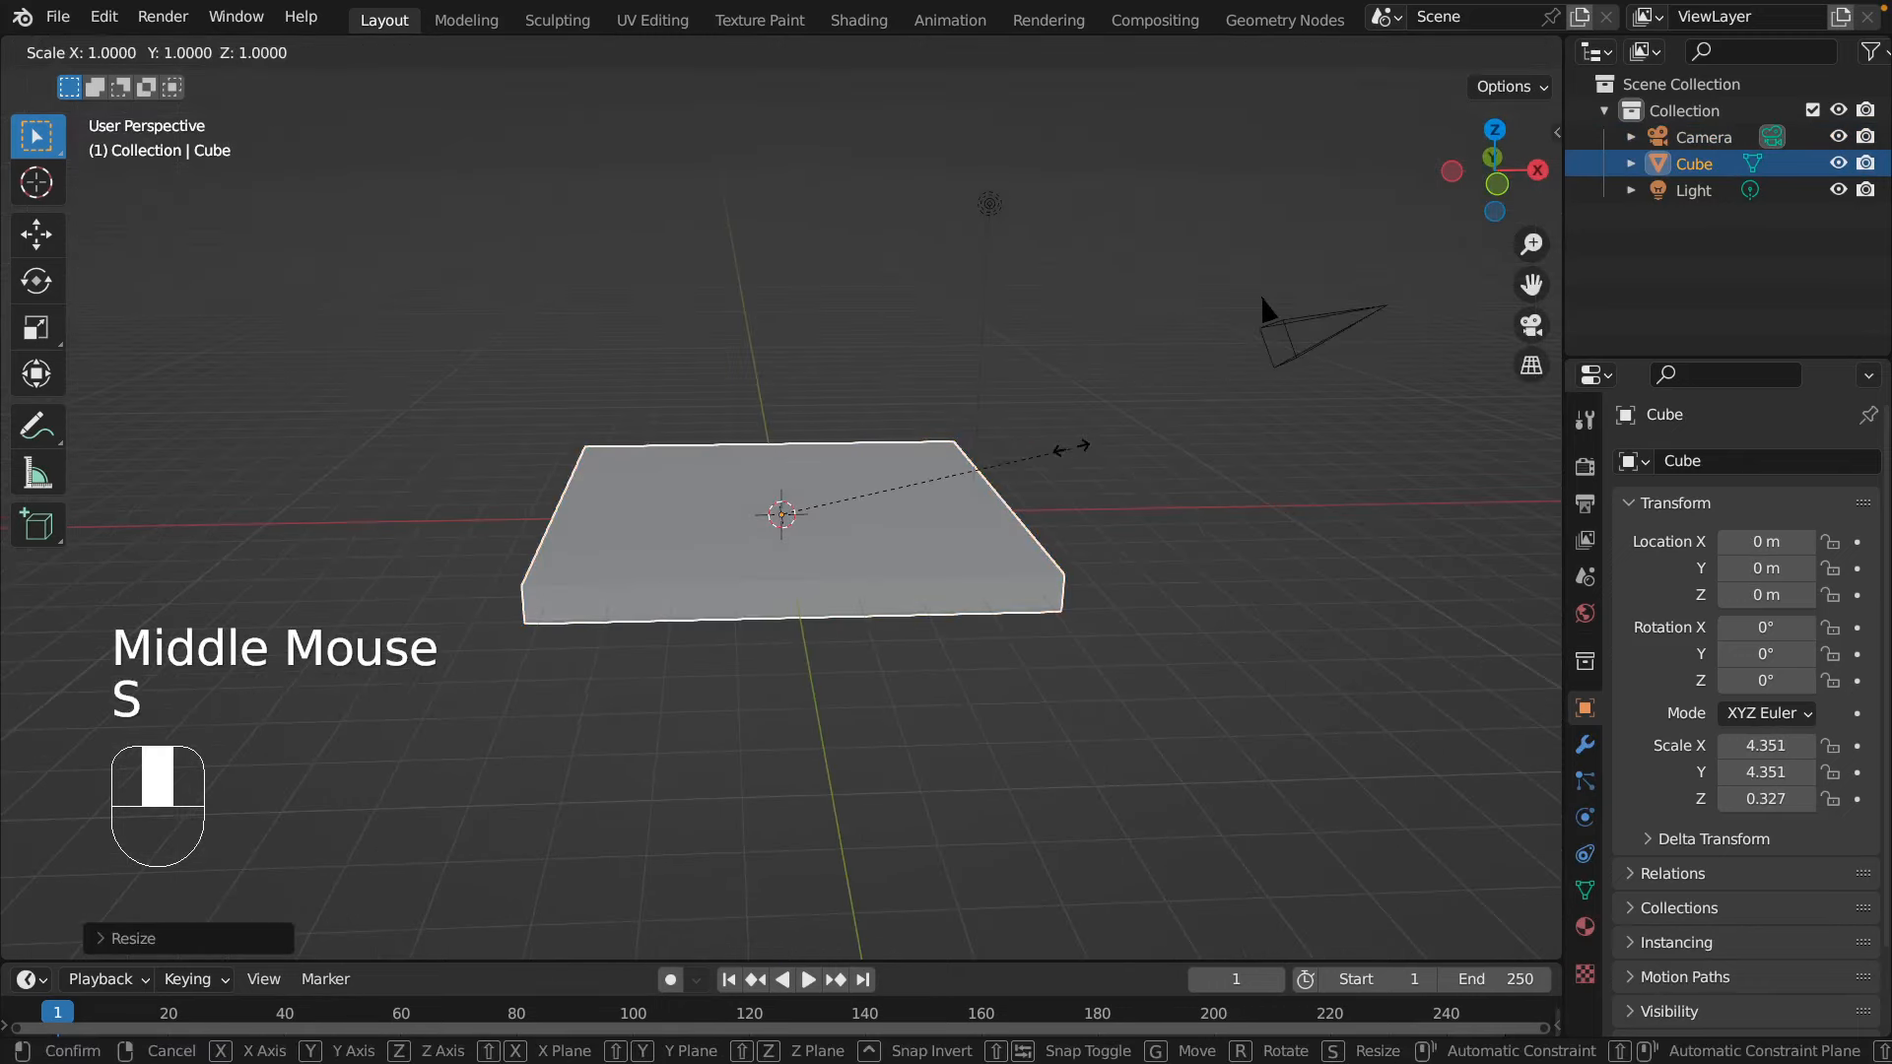
key("x")
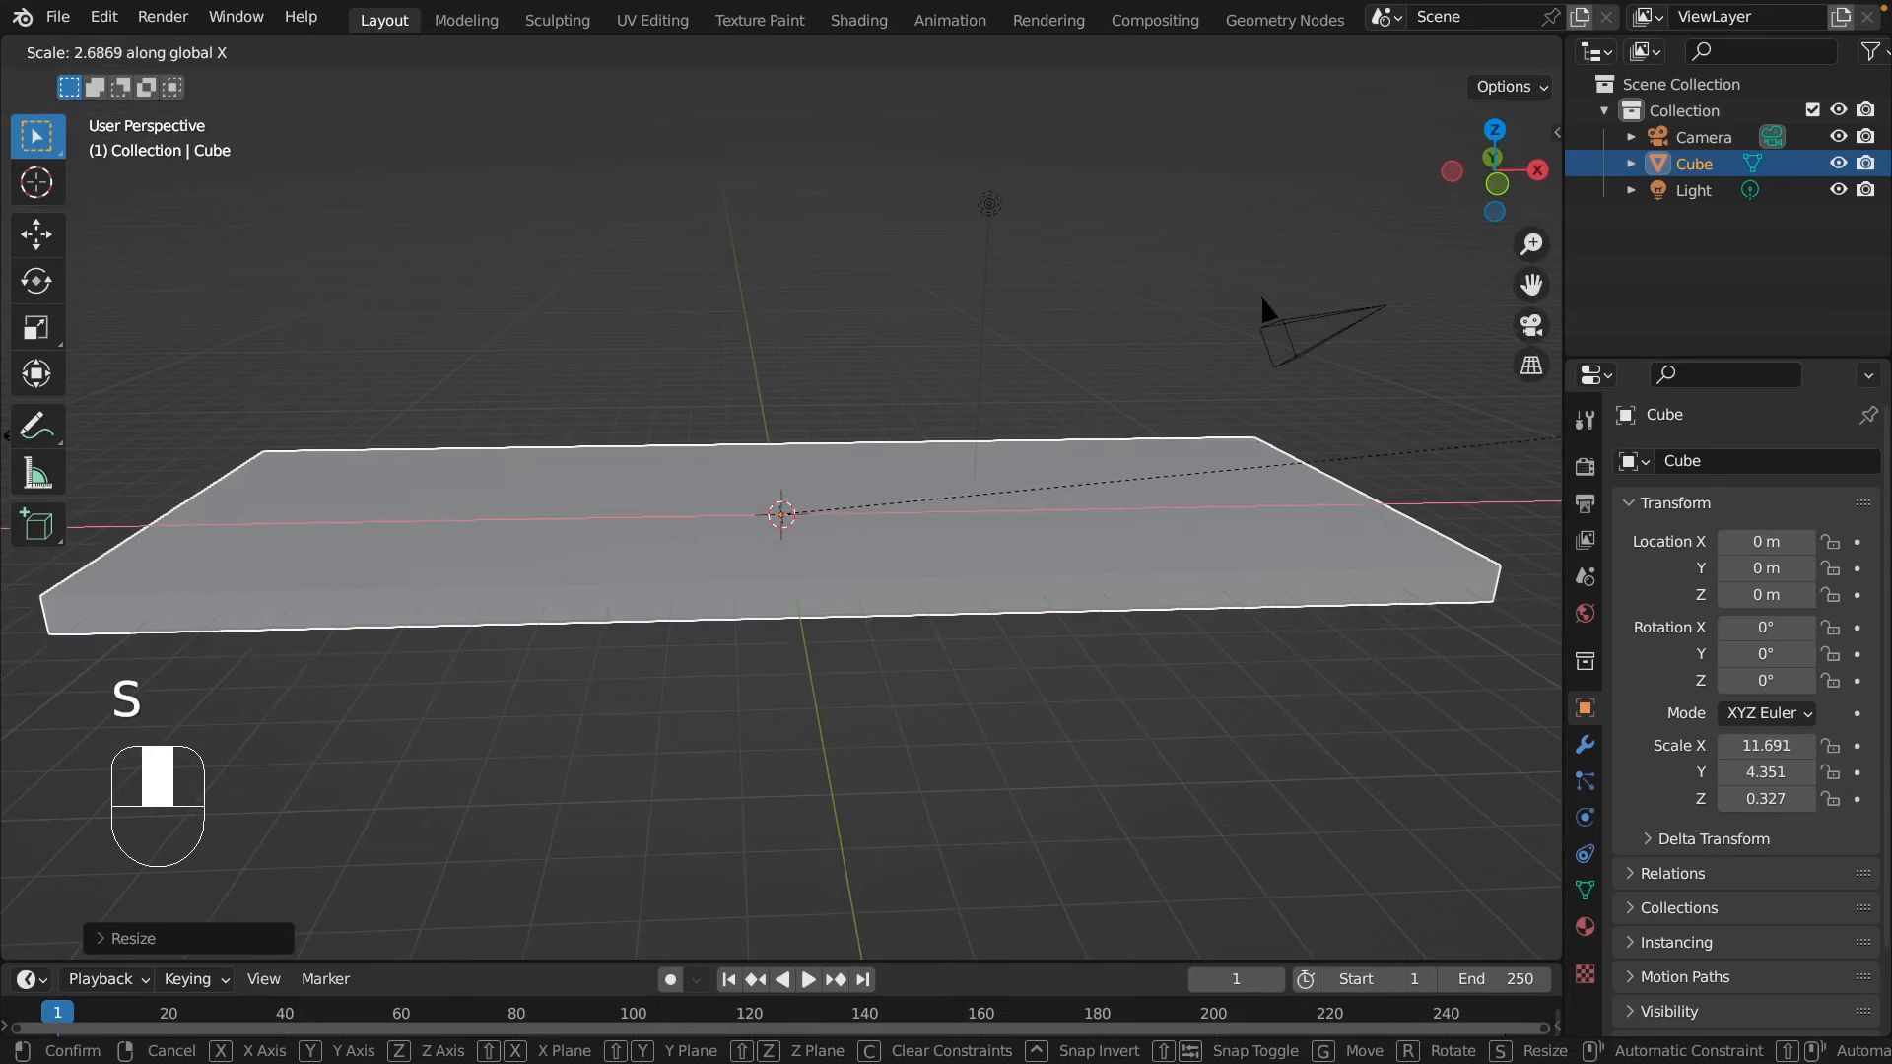
left_click(14, 445)
scroll(8, 394, "down", 3)
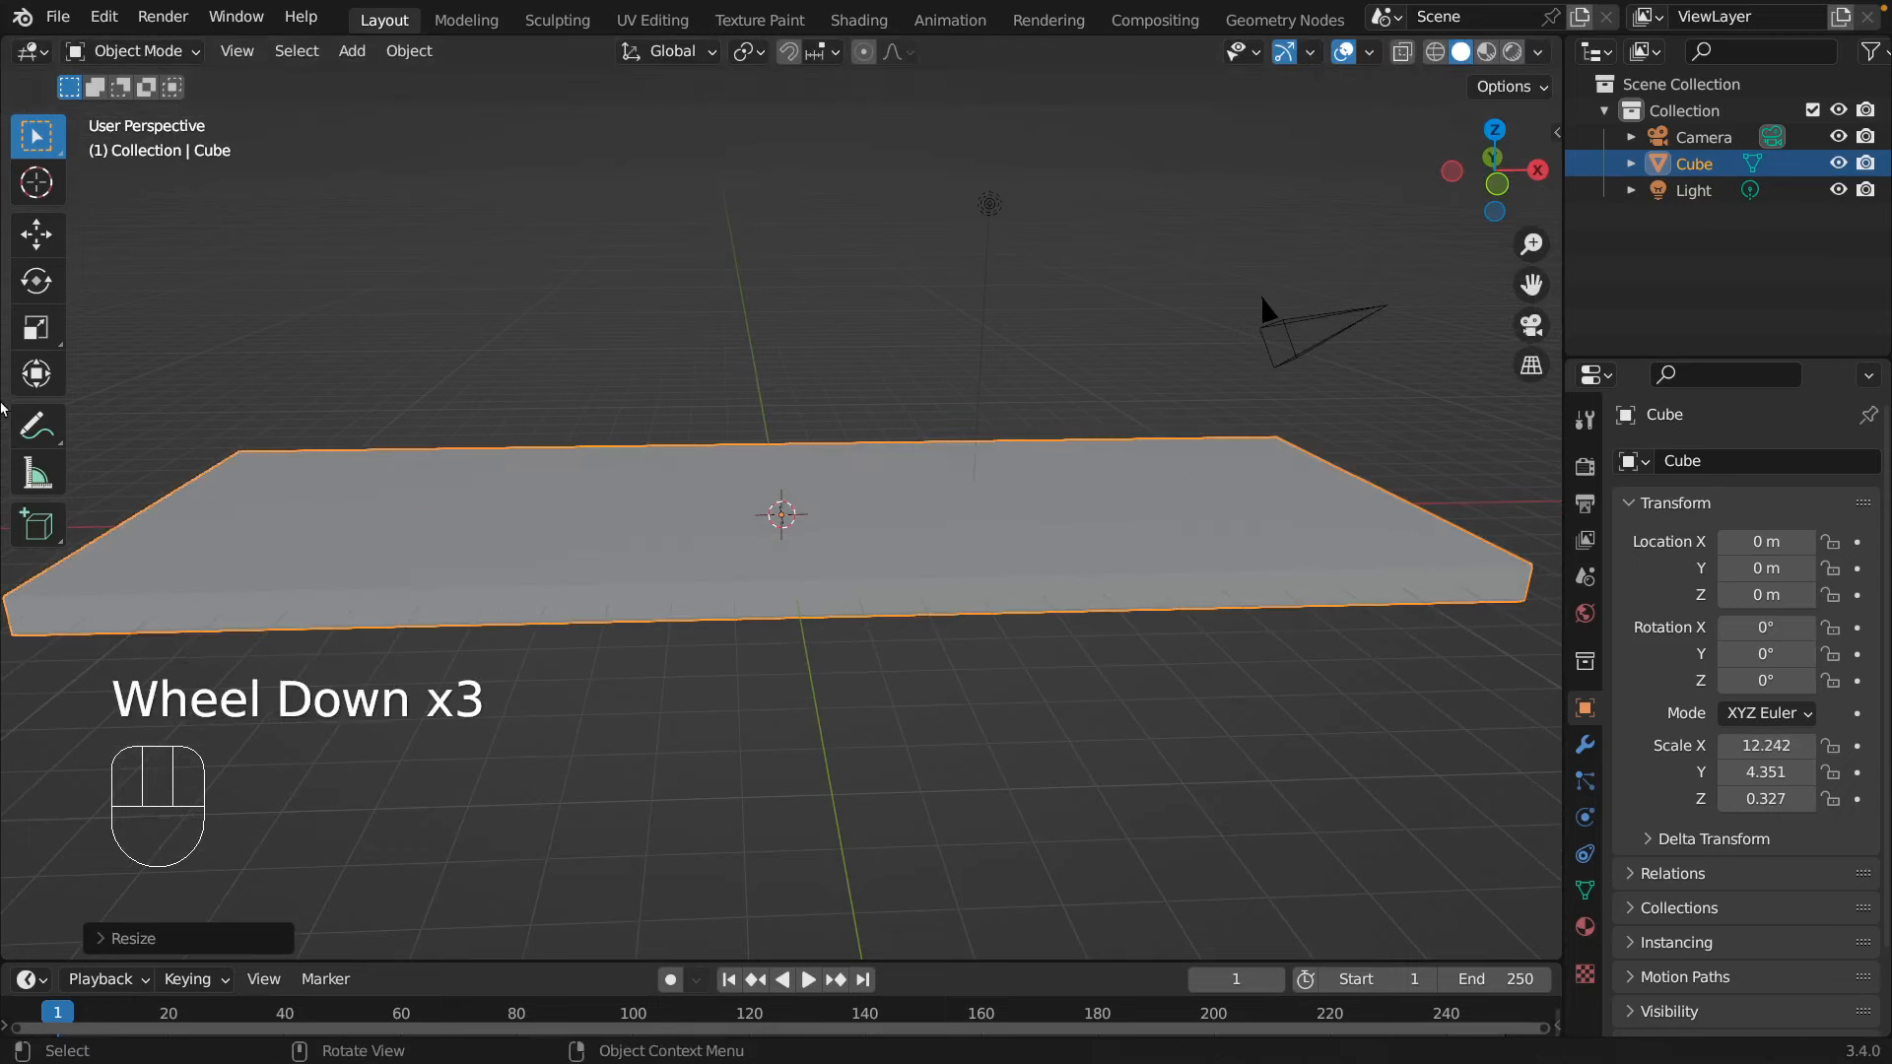
- Widen the slab along Y to a Y scale of about 6.82, then check its proportions from the front
left_click(397, 312)
middle_click_drag(397, 312, 650, 528)
left_click(651, 528)
middle_click_drag(375, 456, 671, 414)
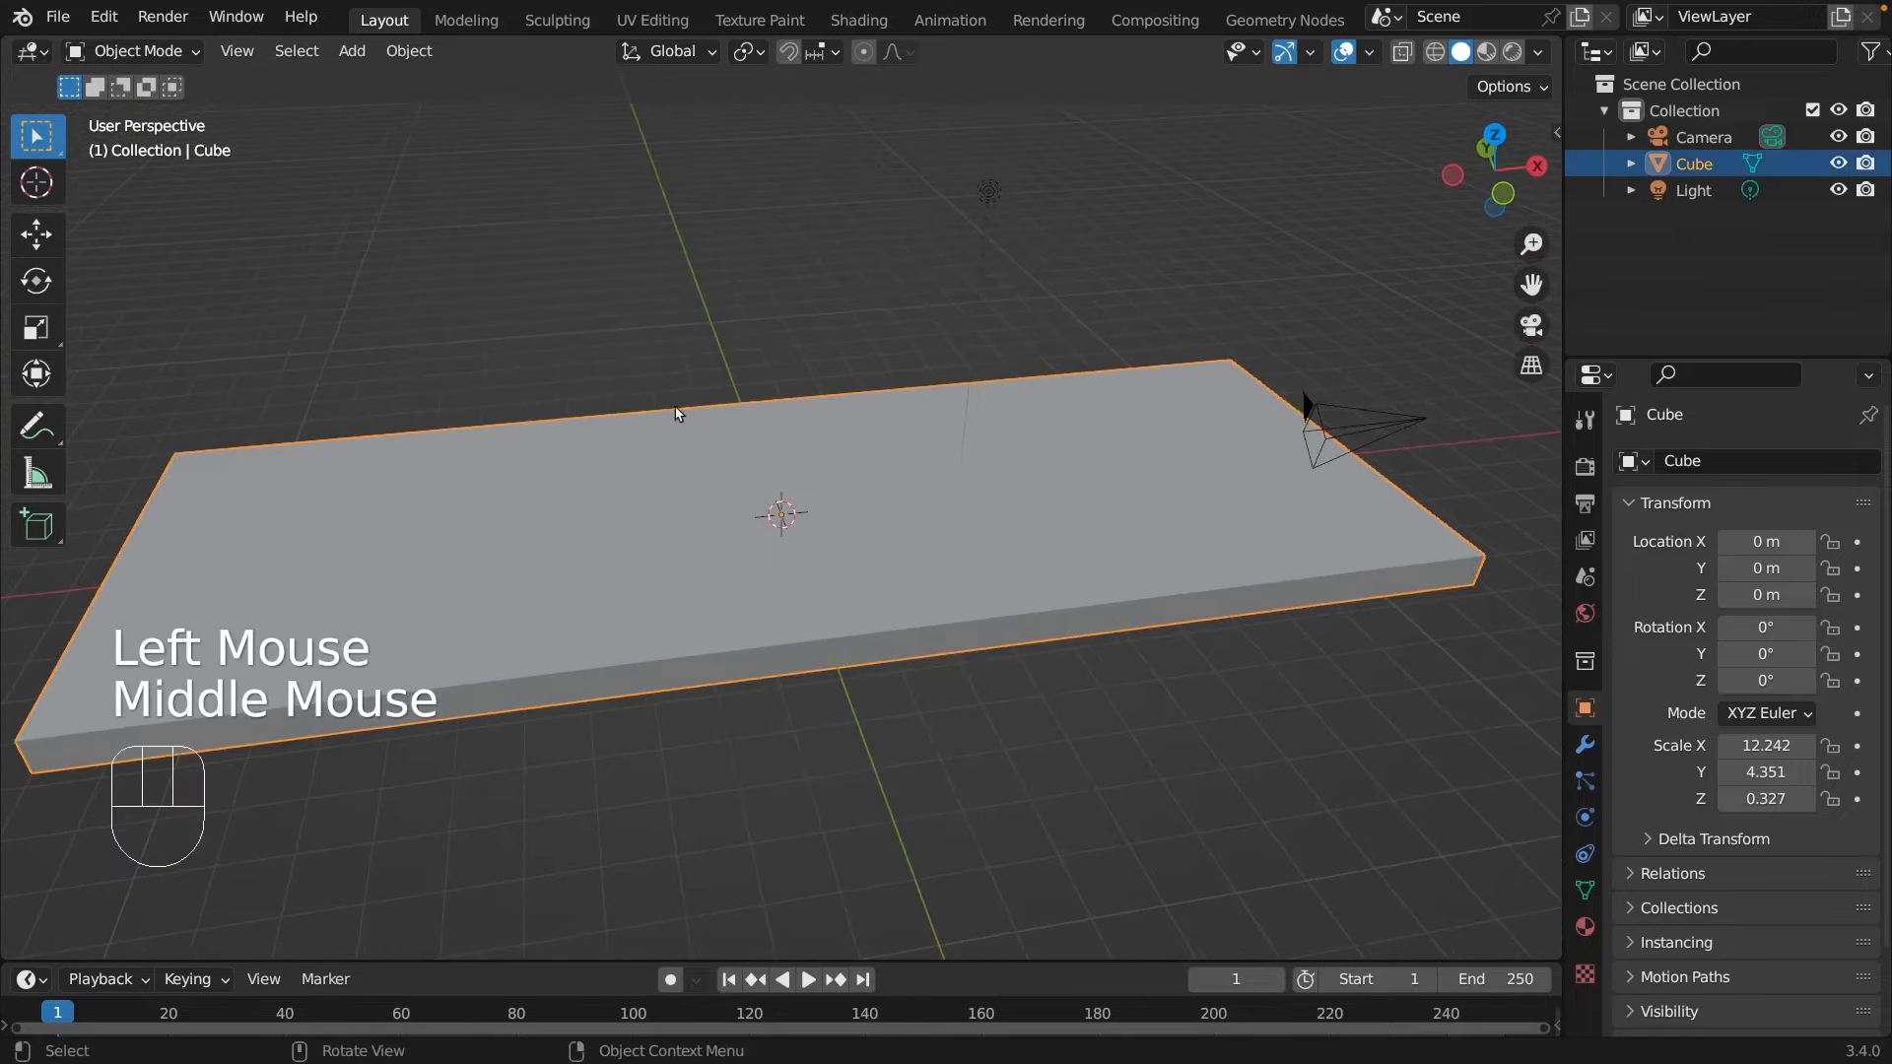
key("s")
key("y")
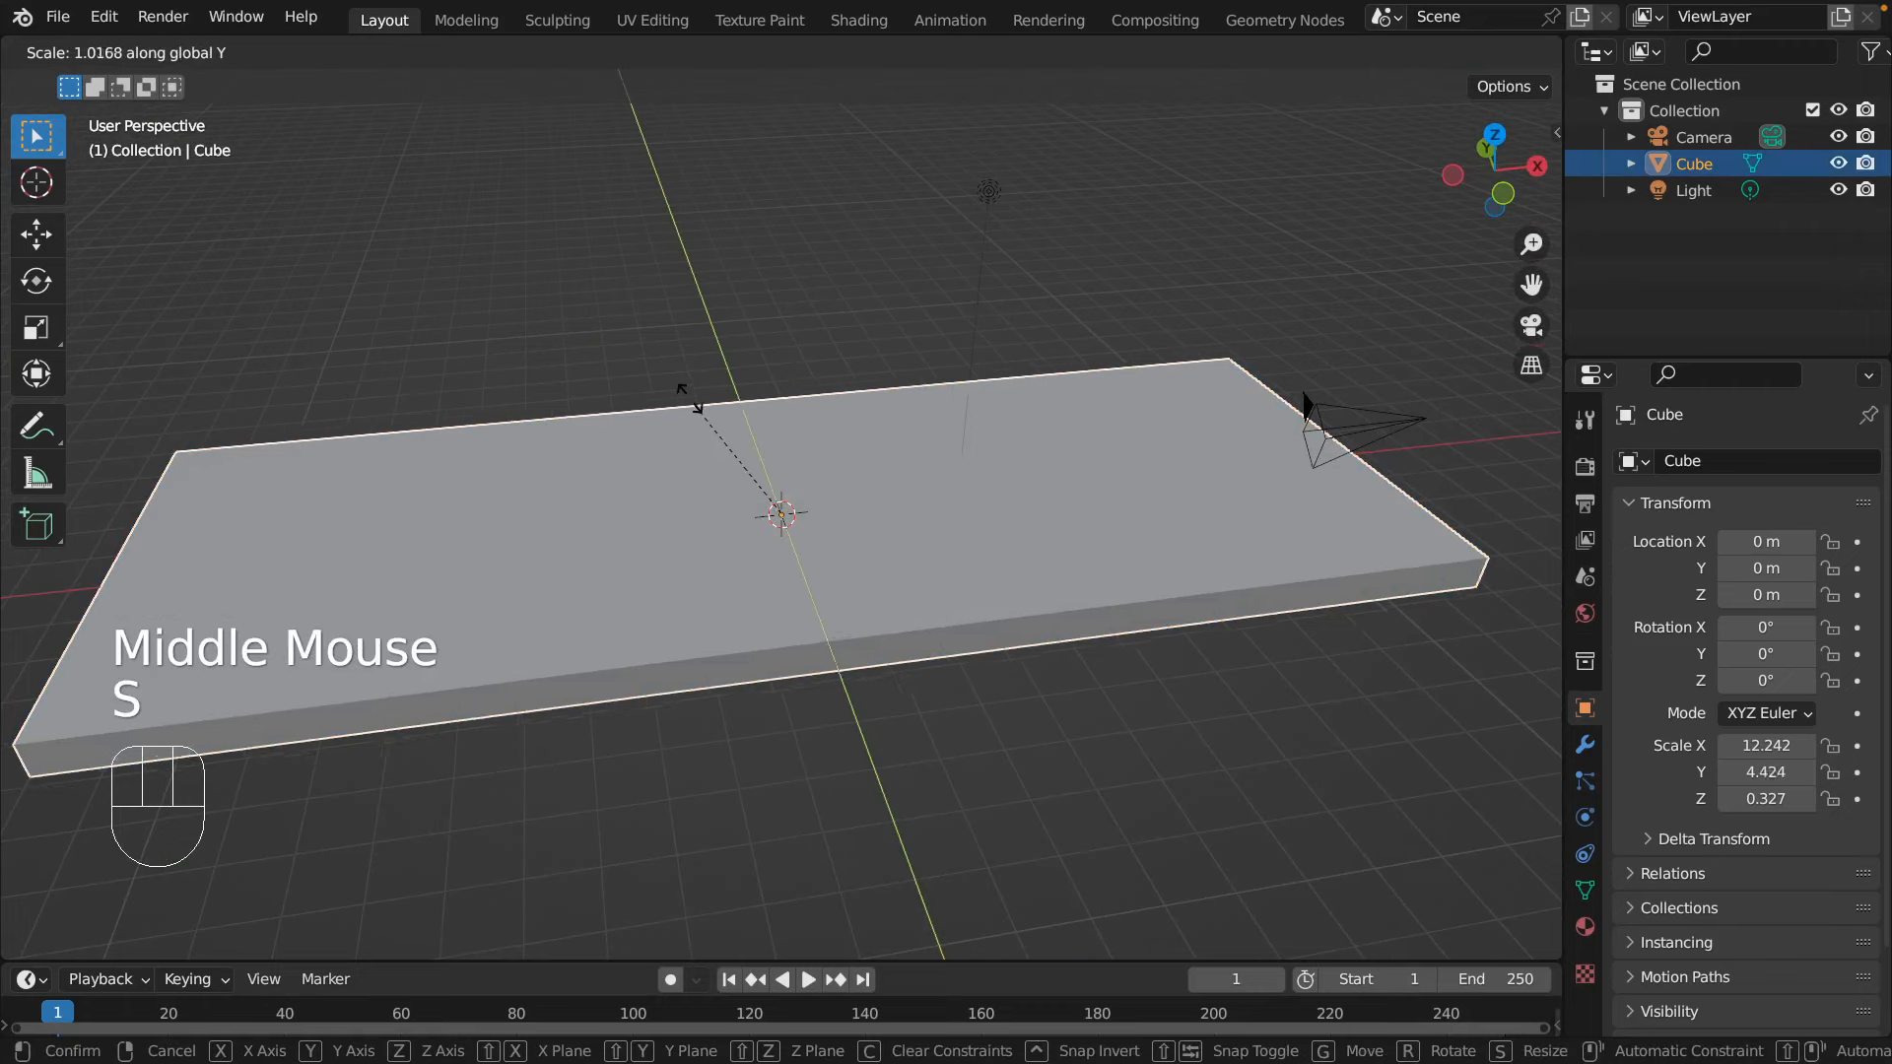
left_click(676, 317)
scroll(796, 501, "down", 2)
scroll(796, 500, "up", 2)
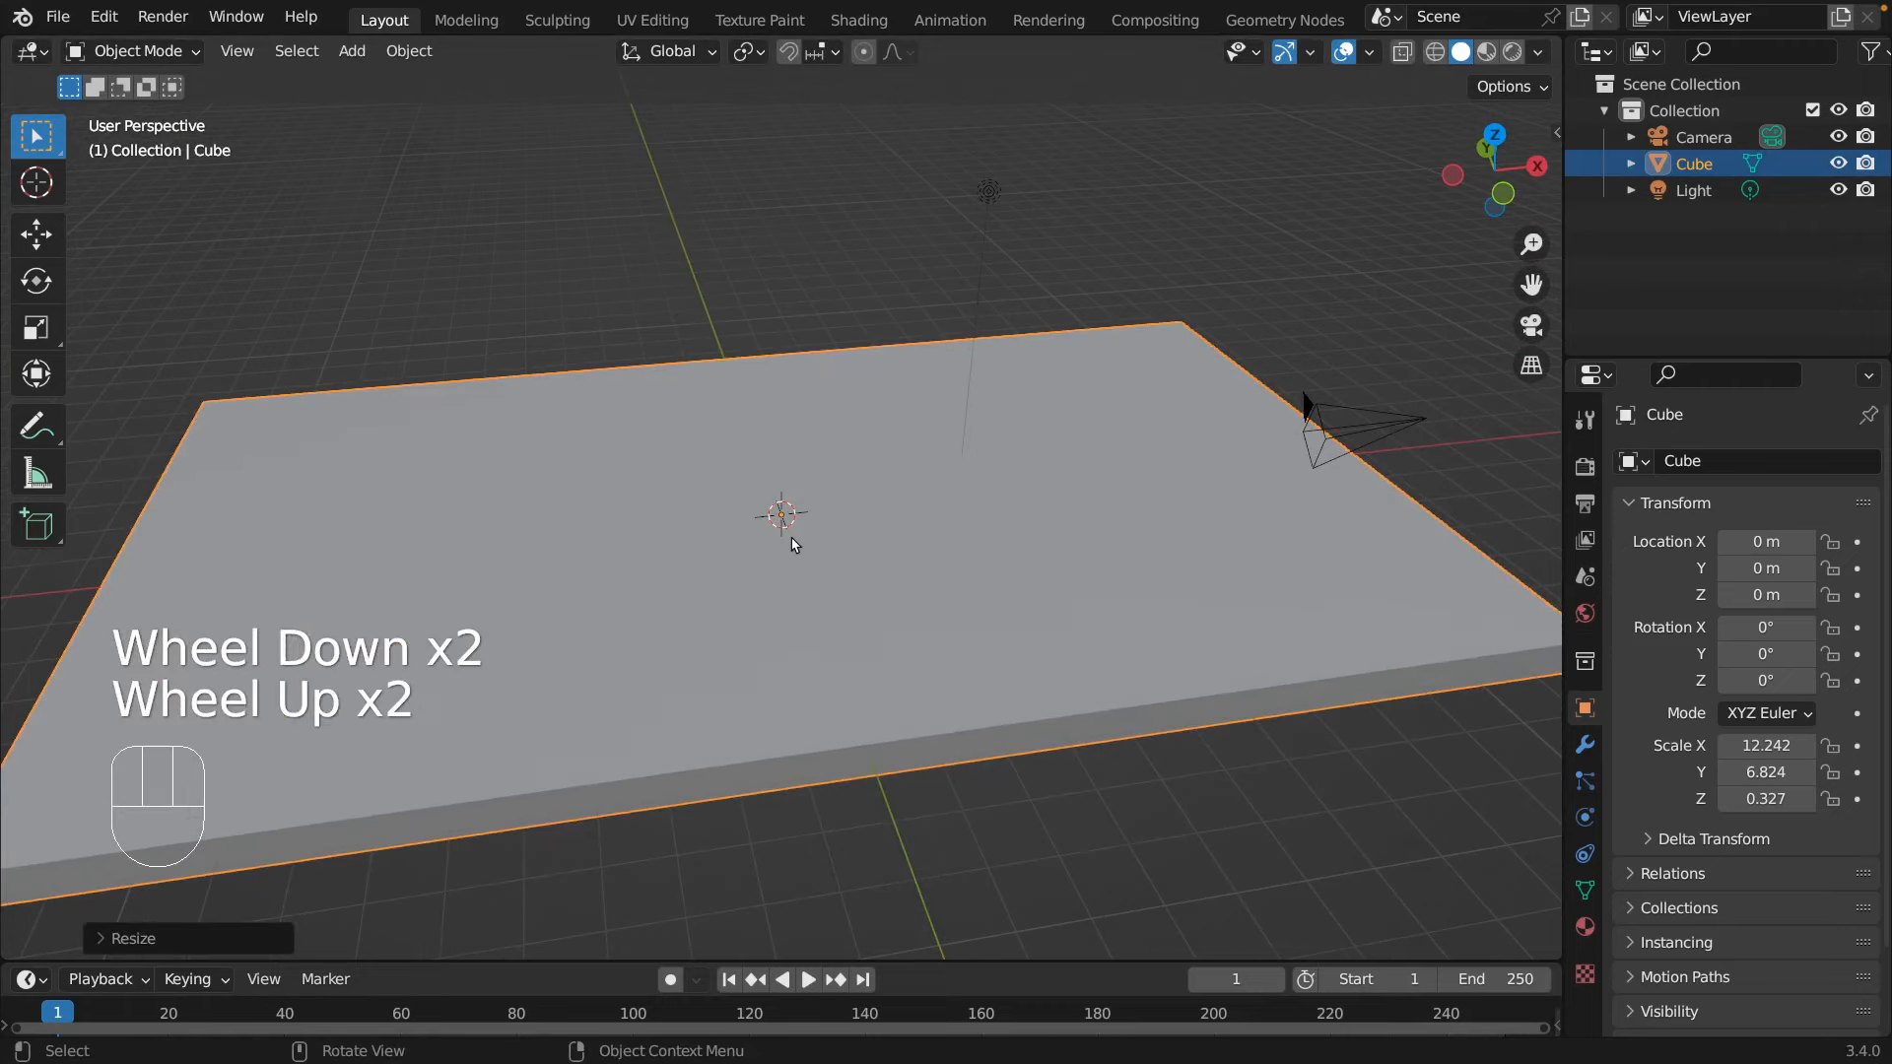
middle_click_drag(933, 680, 1198, 767)
key("KP_1")
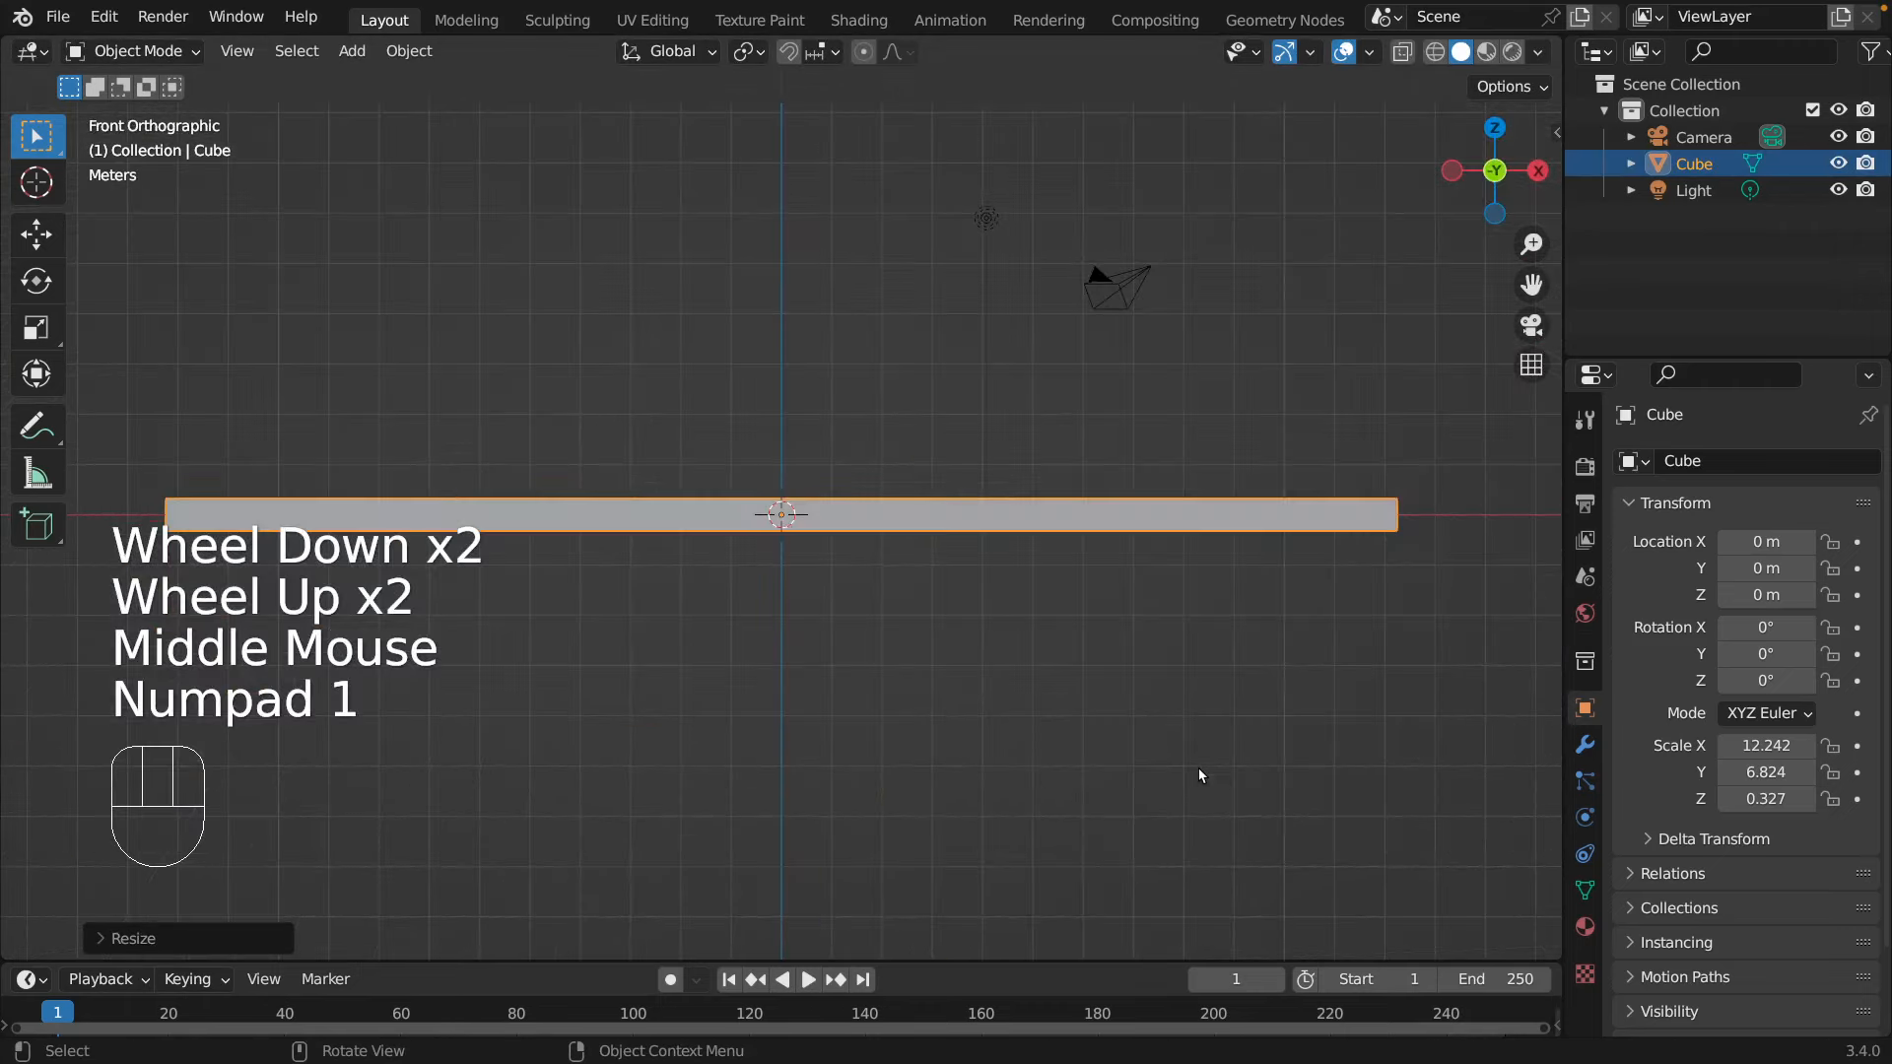
middle_click_drag(940, 601, 966, 631)
- Display the slab's location, rotation, scale and dimension values in the sidebar
left_click(1417, 215)
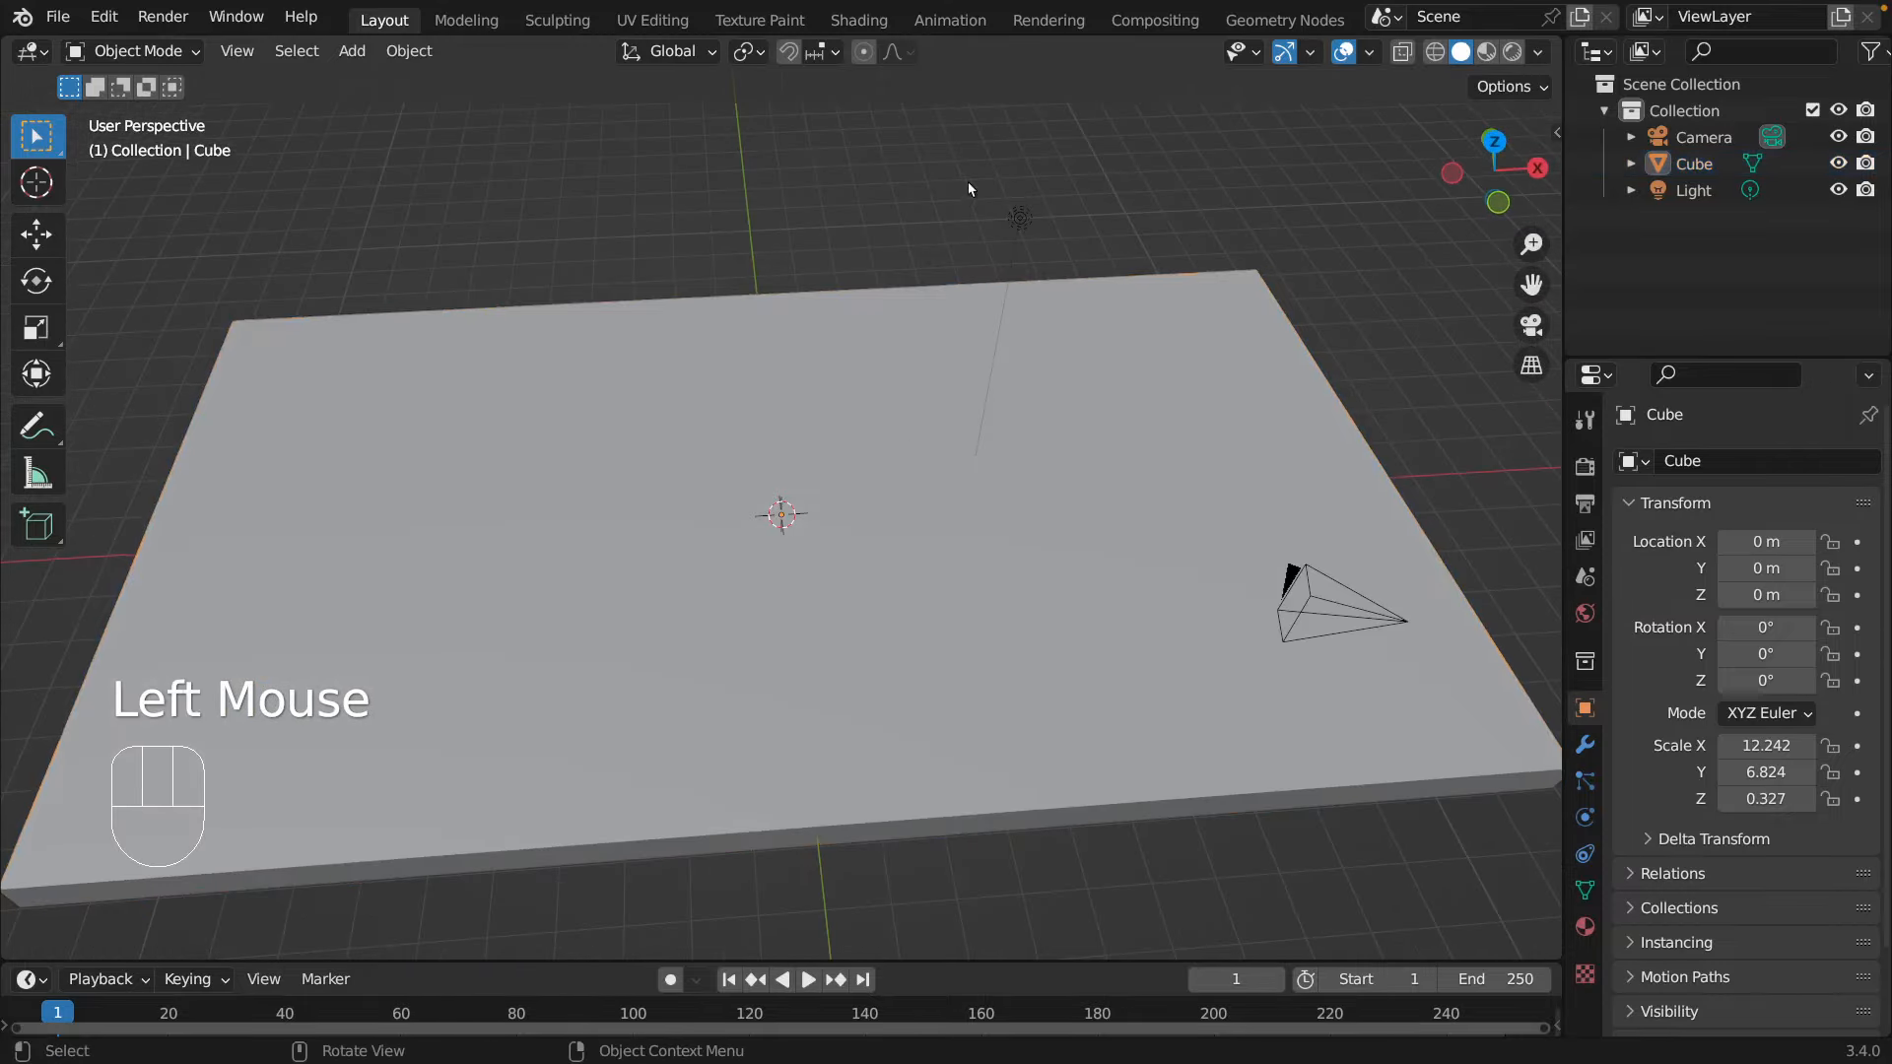
key("n")
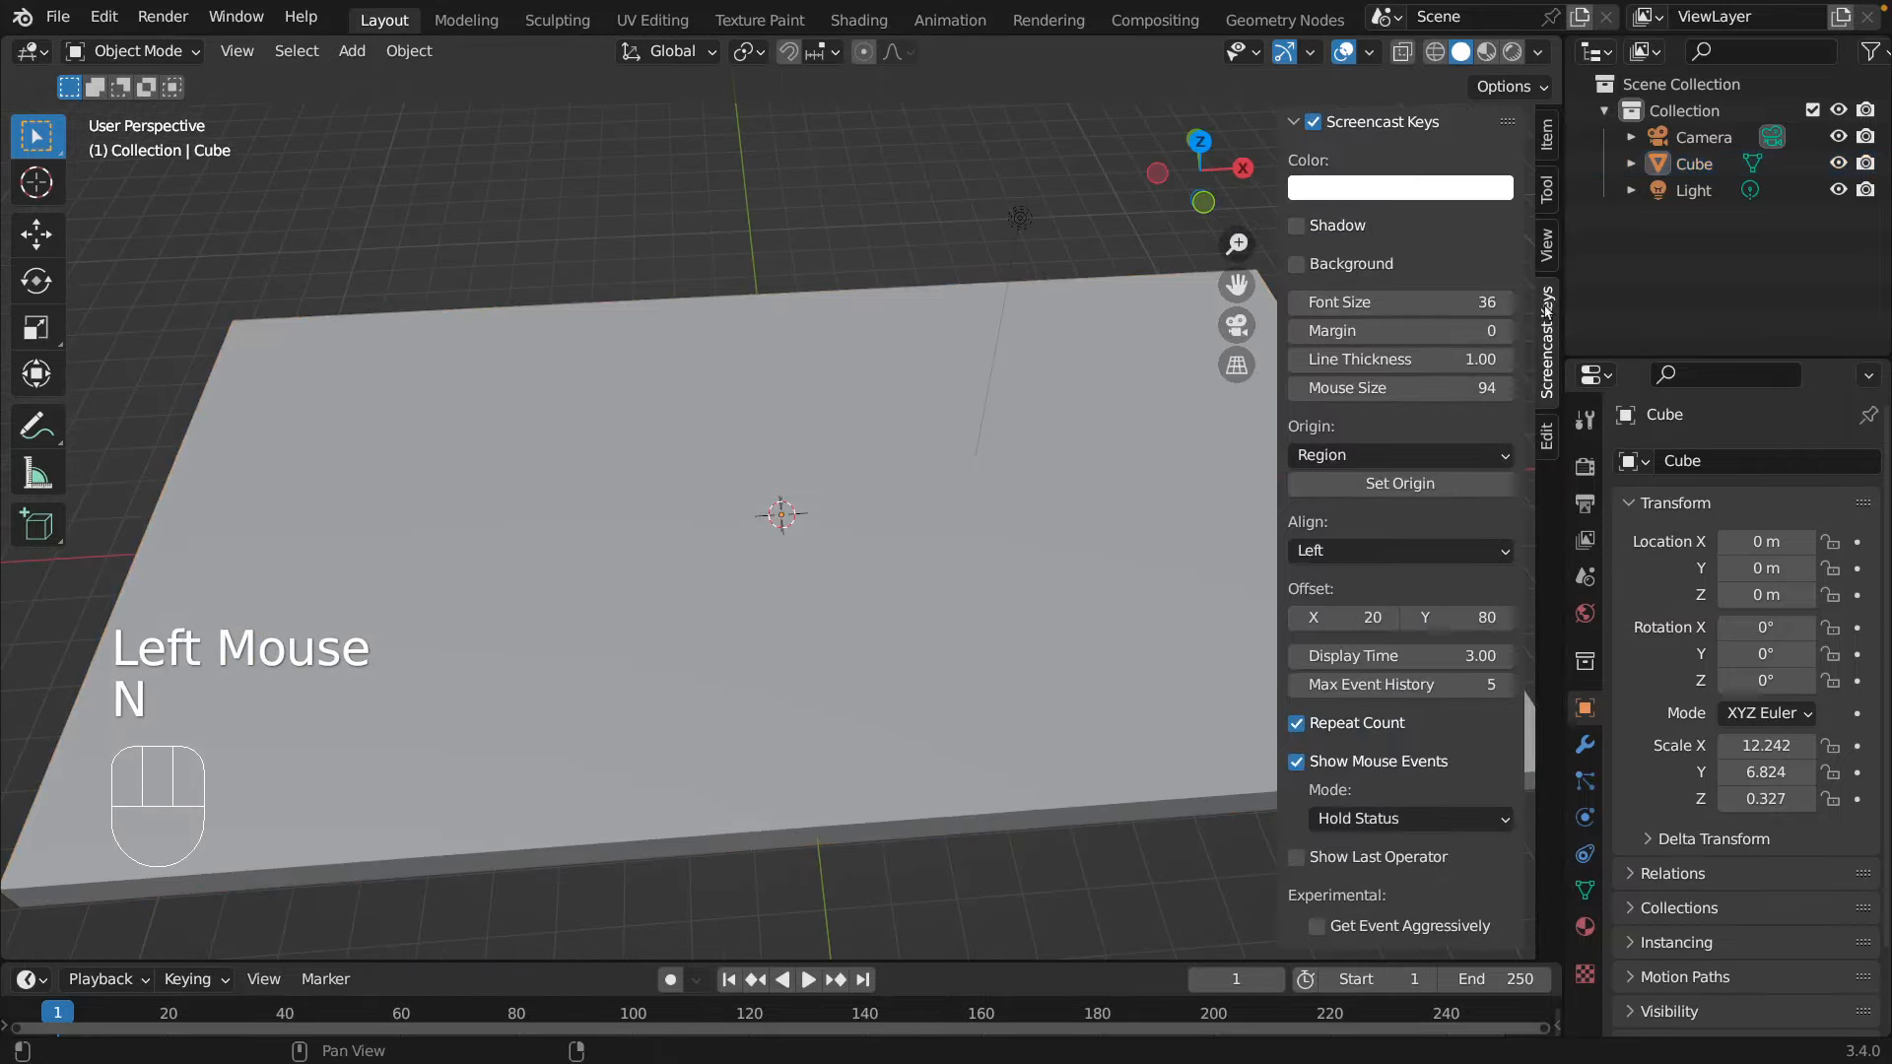
left_click(1546, 133)
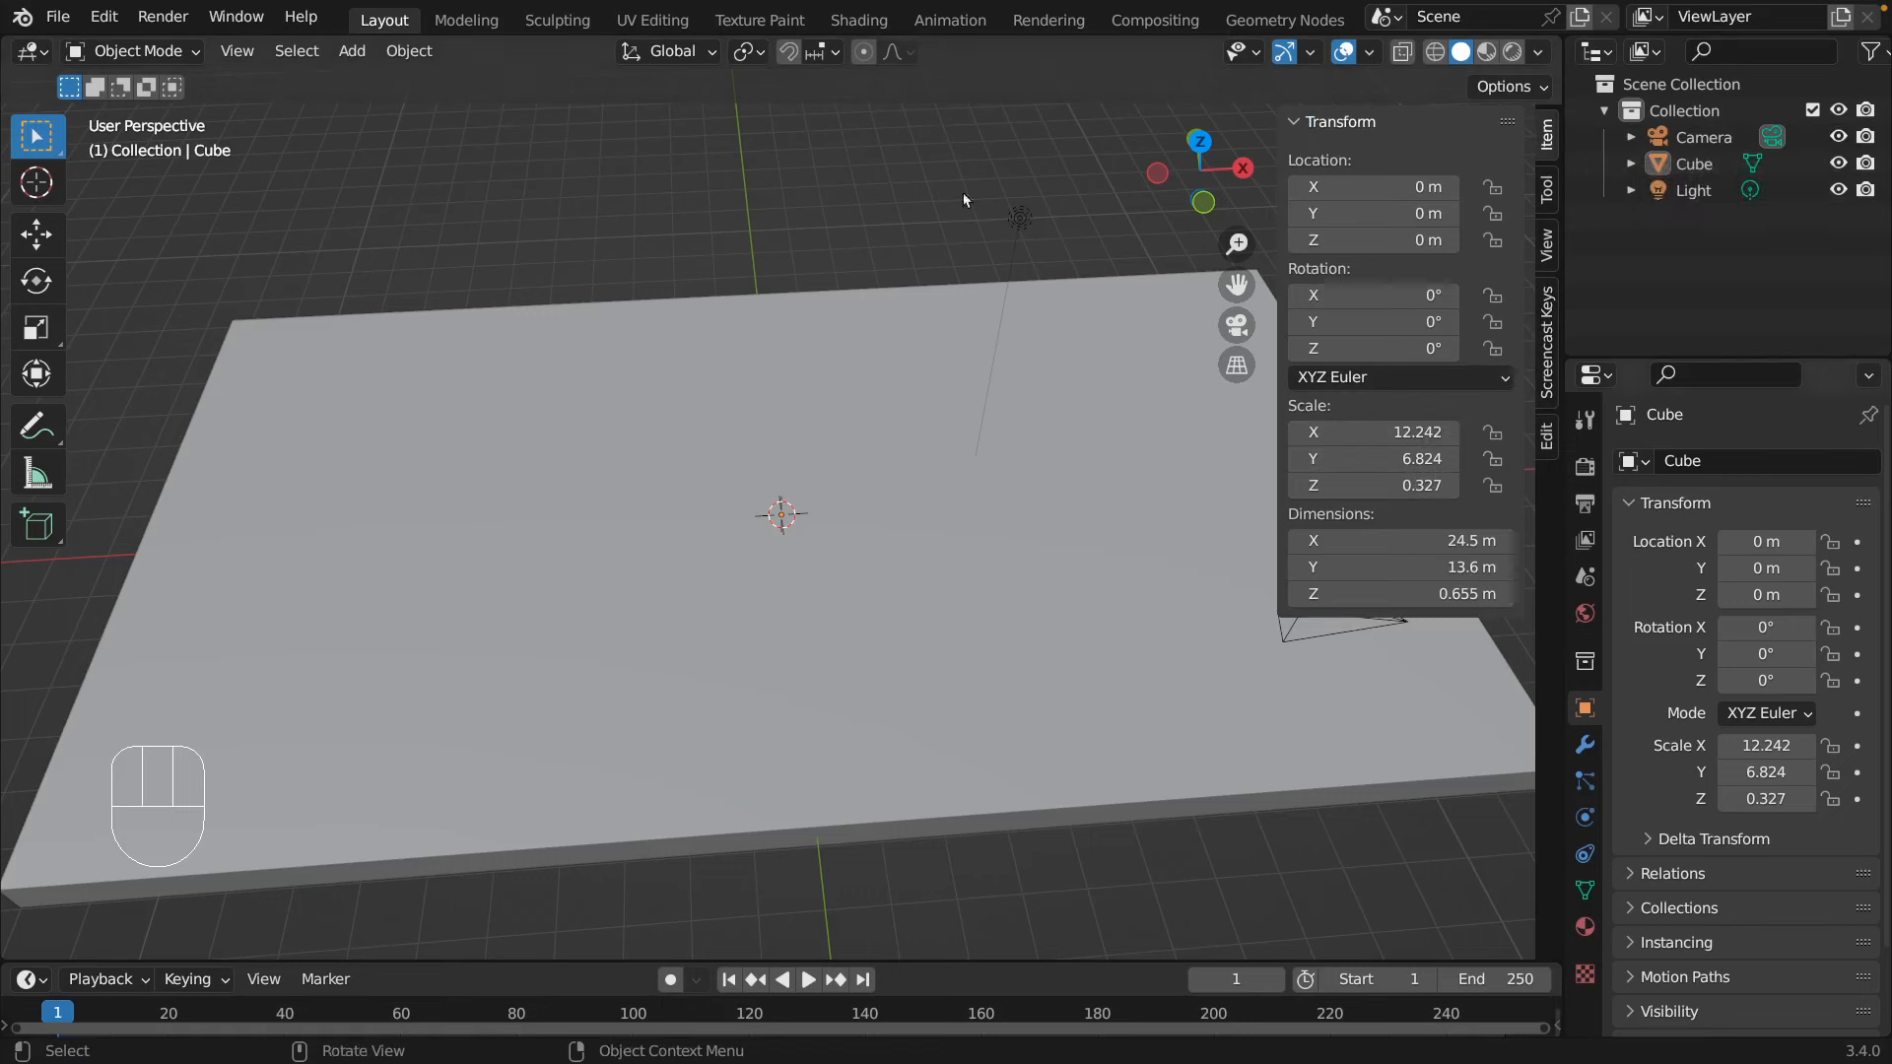
- Apply the slab's scale so its current size becomes the base size, and hide the sidebar
double_click(683, 452)
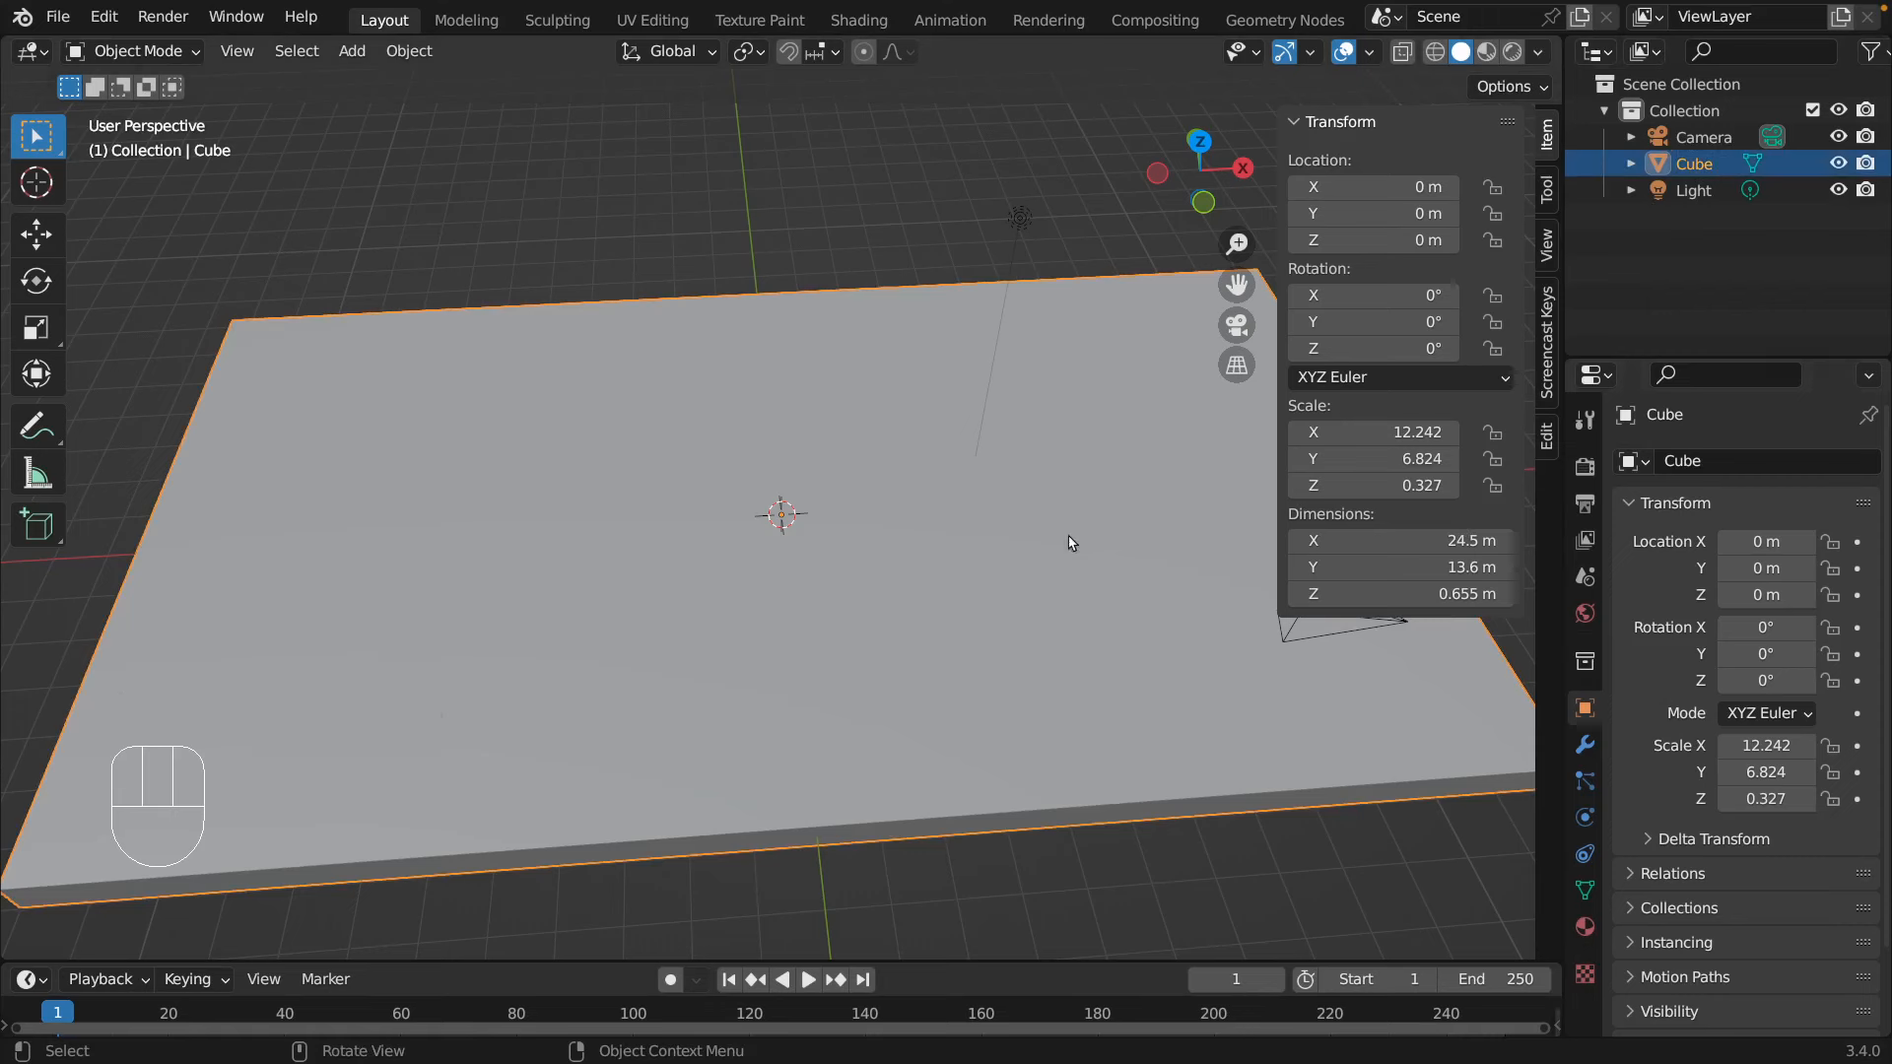
key("ctrl+a")
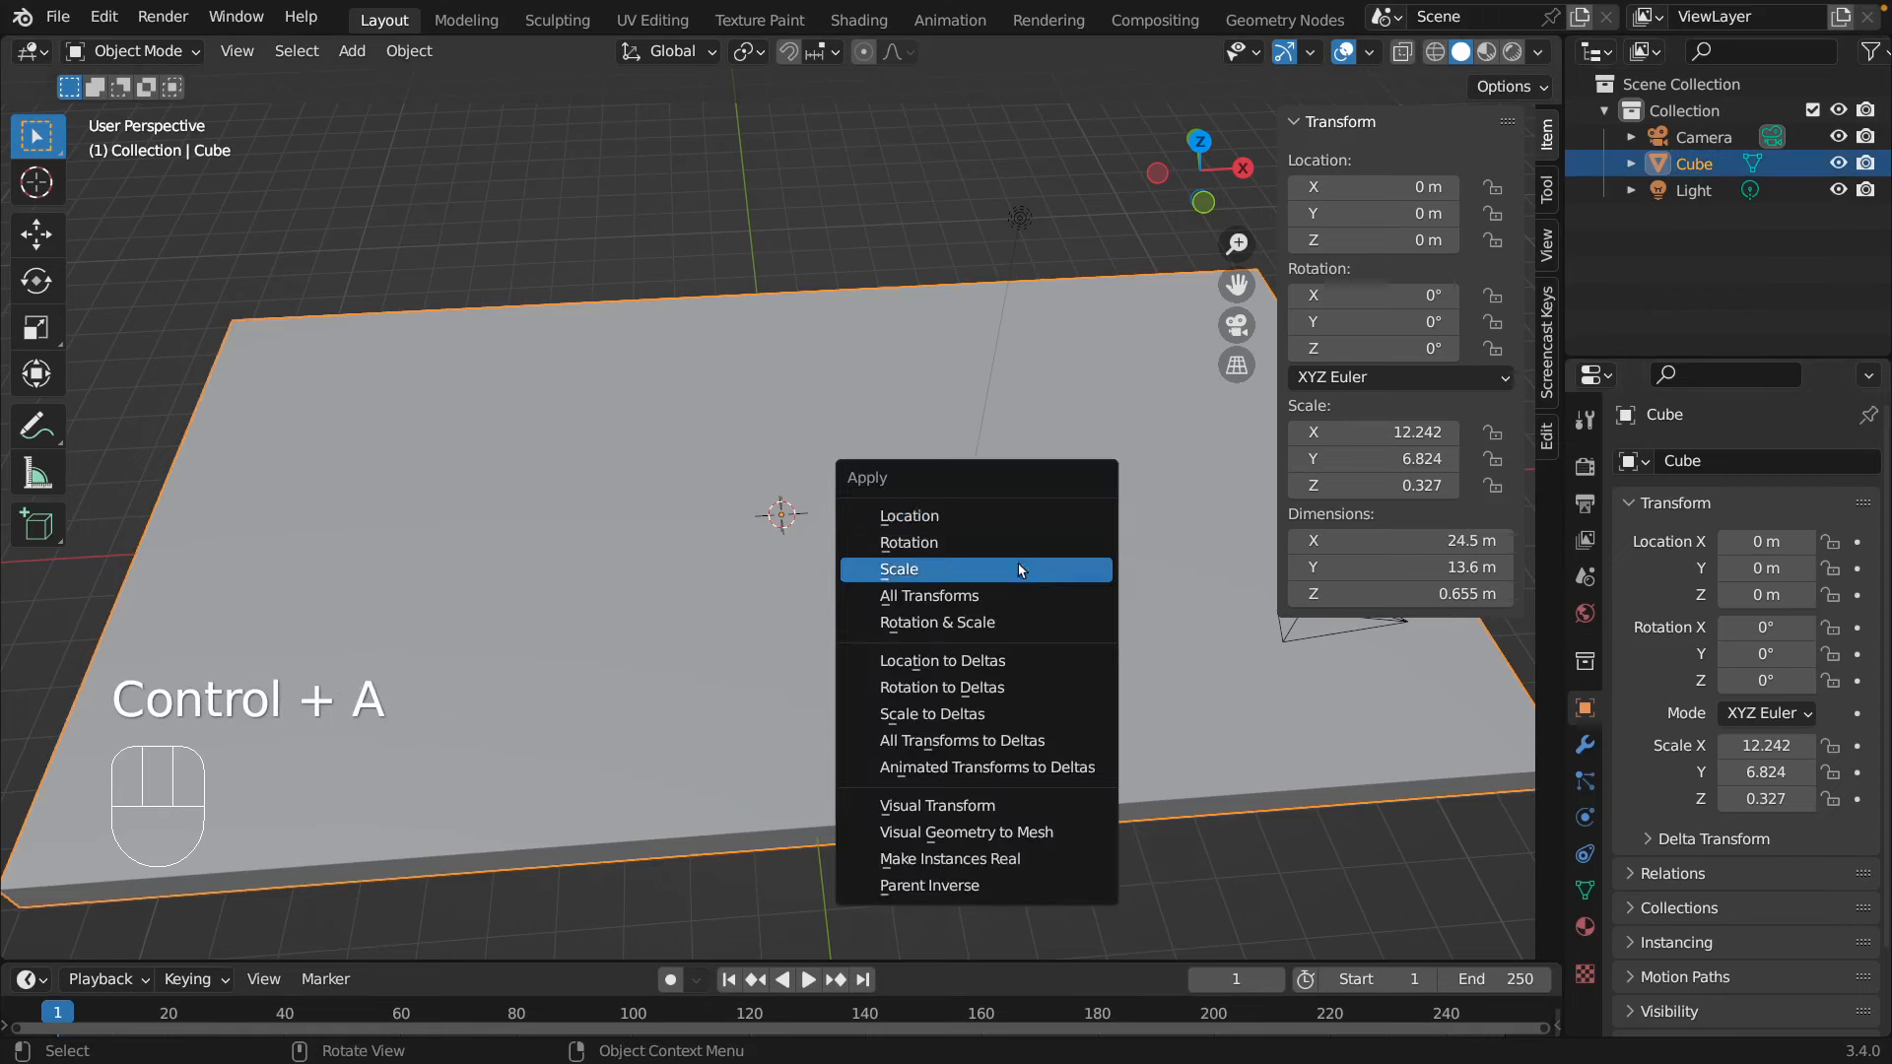
left_click(912, 486)
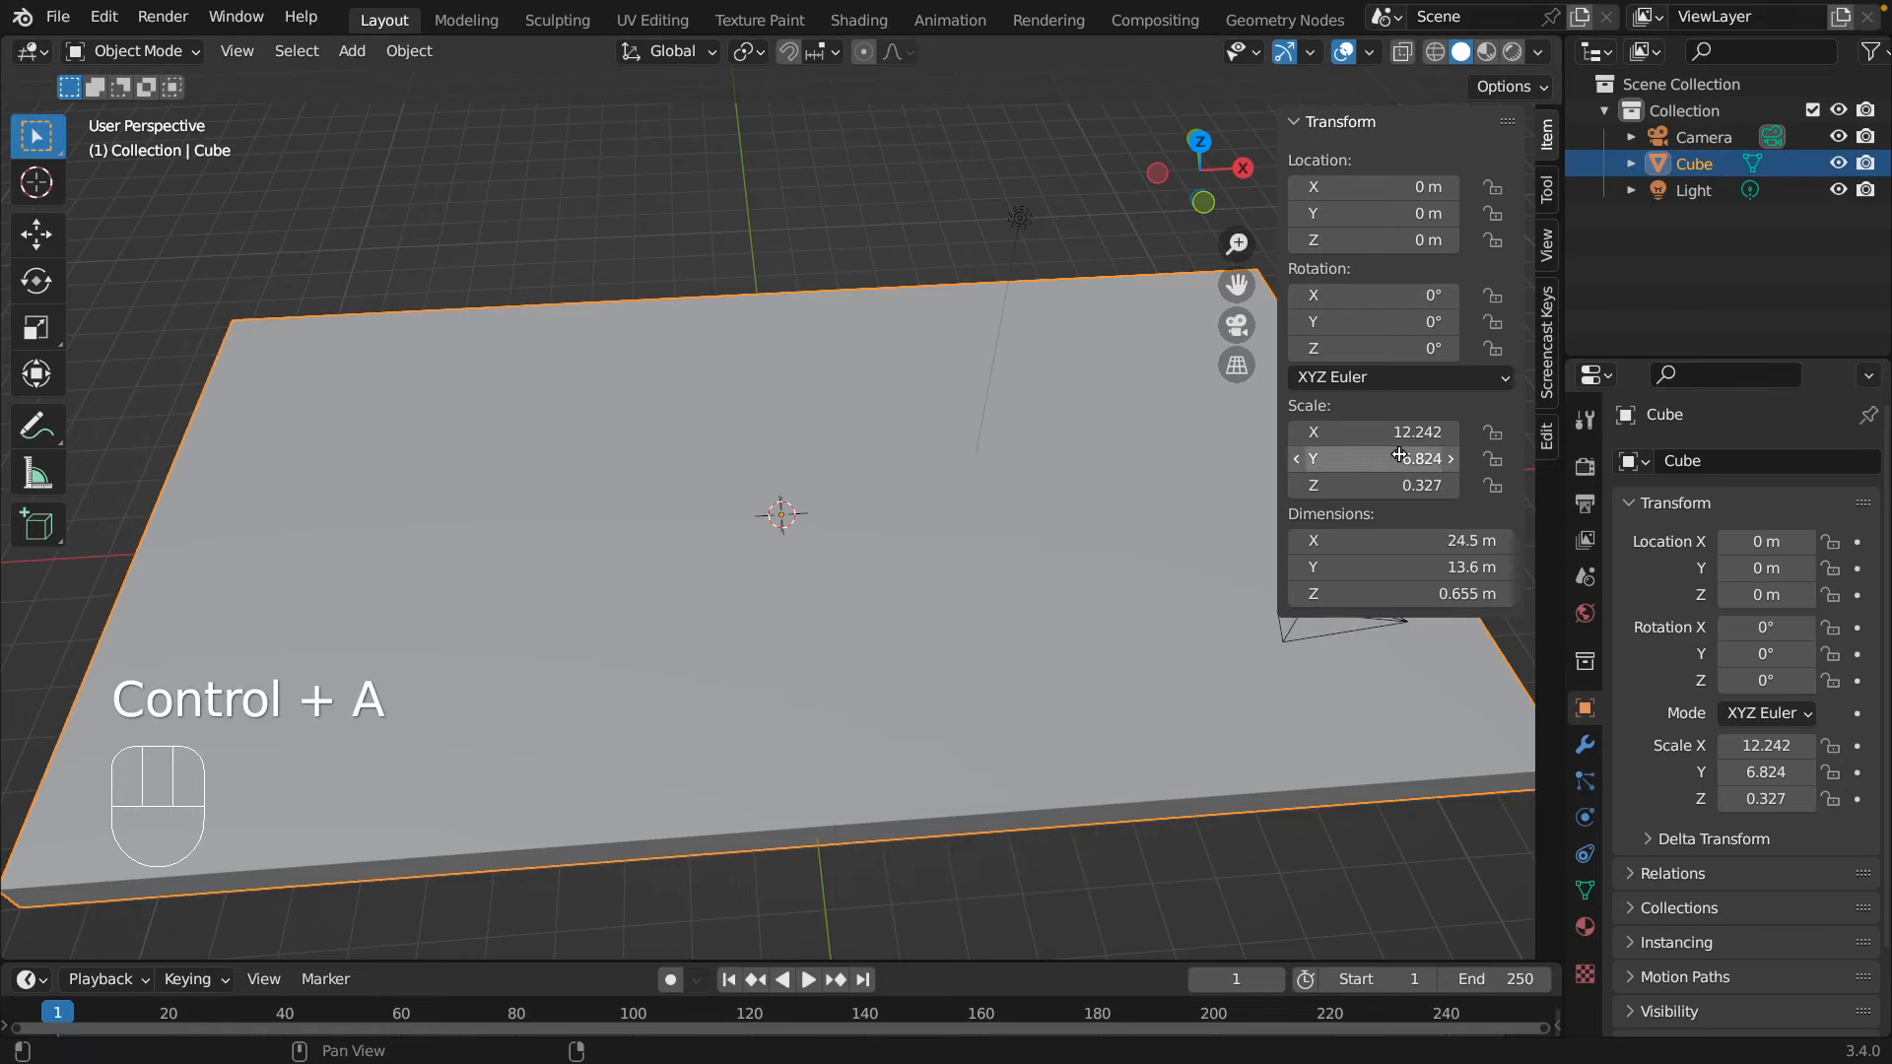
key("ctrl+a")
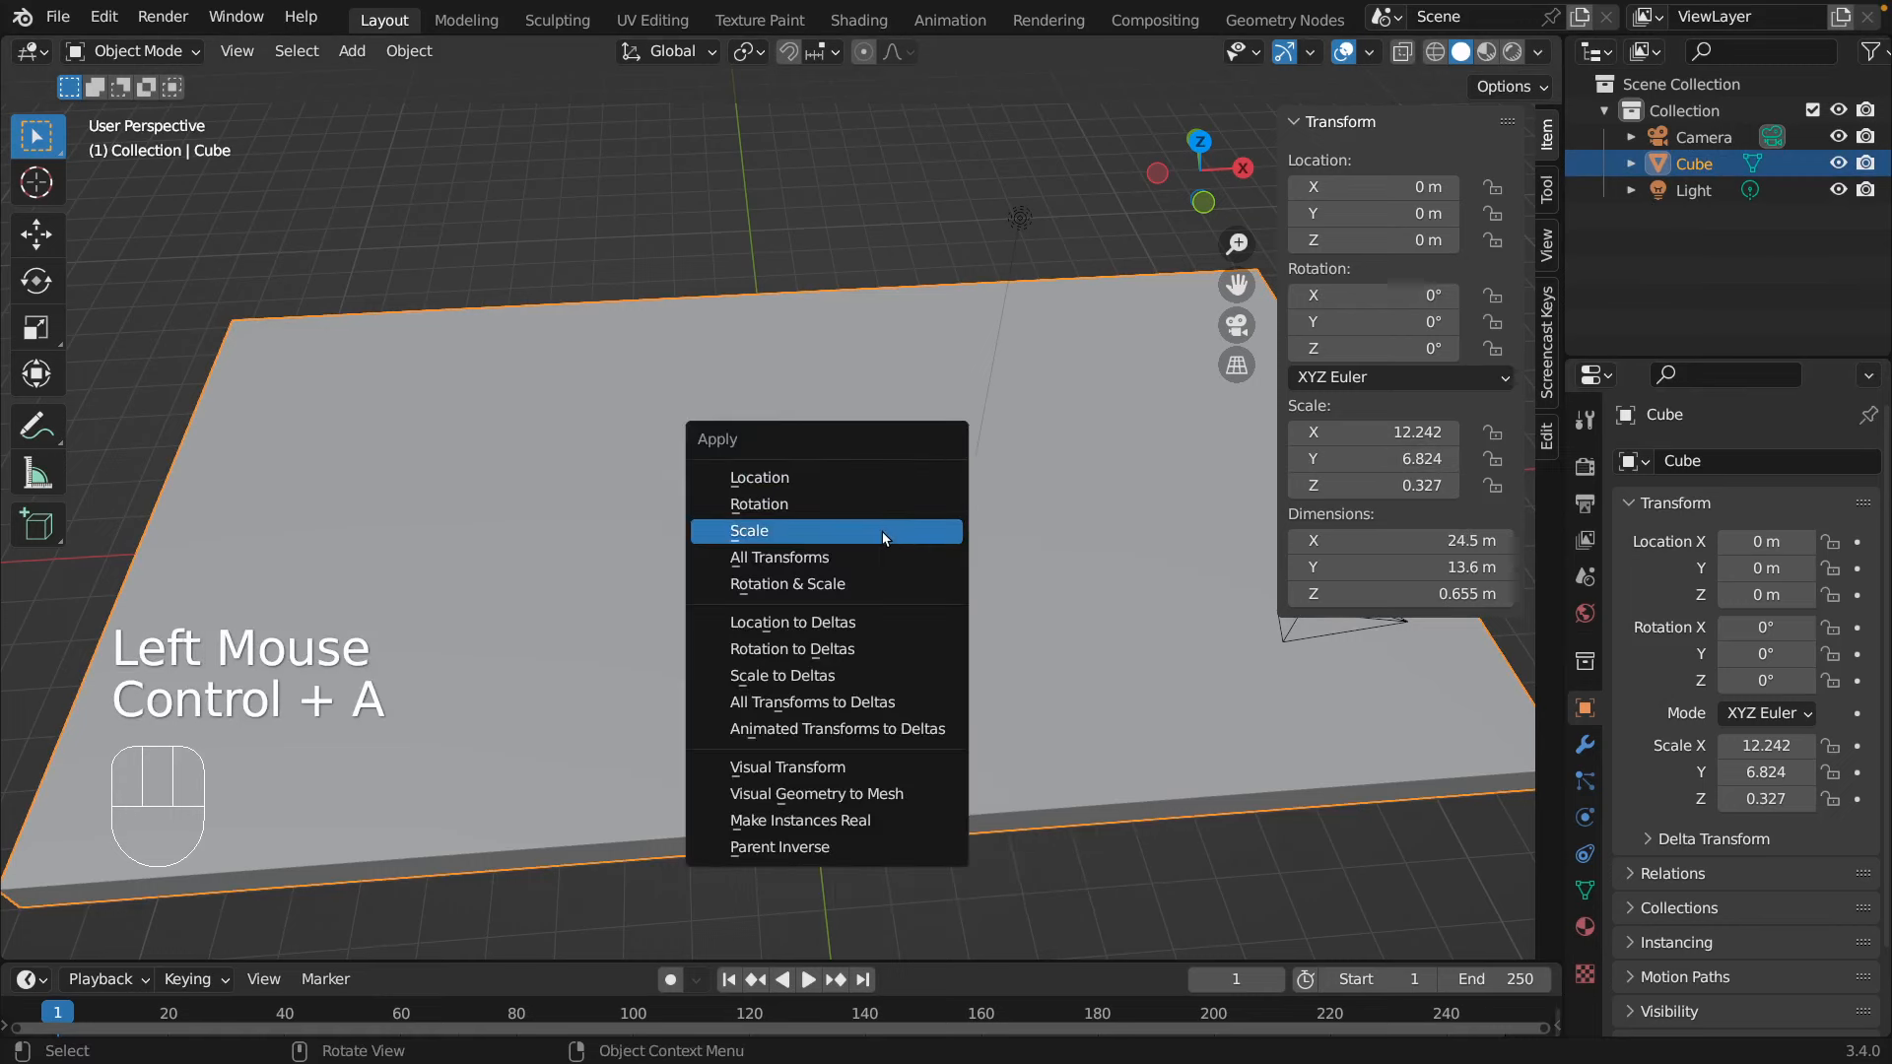
left_click(913, 528)
left_click(1124, 264)
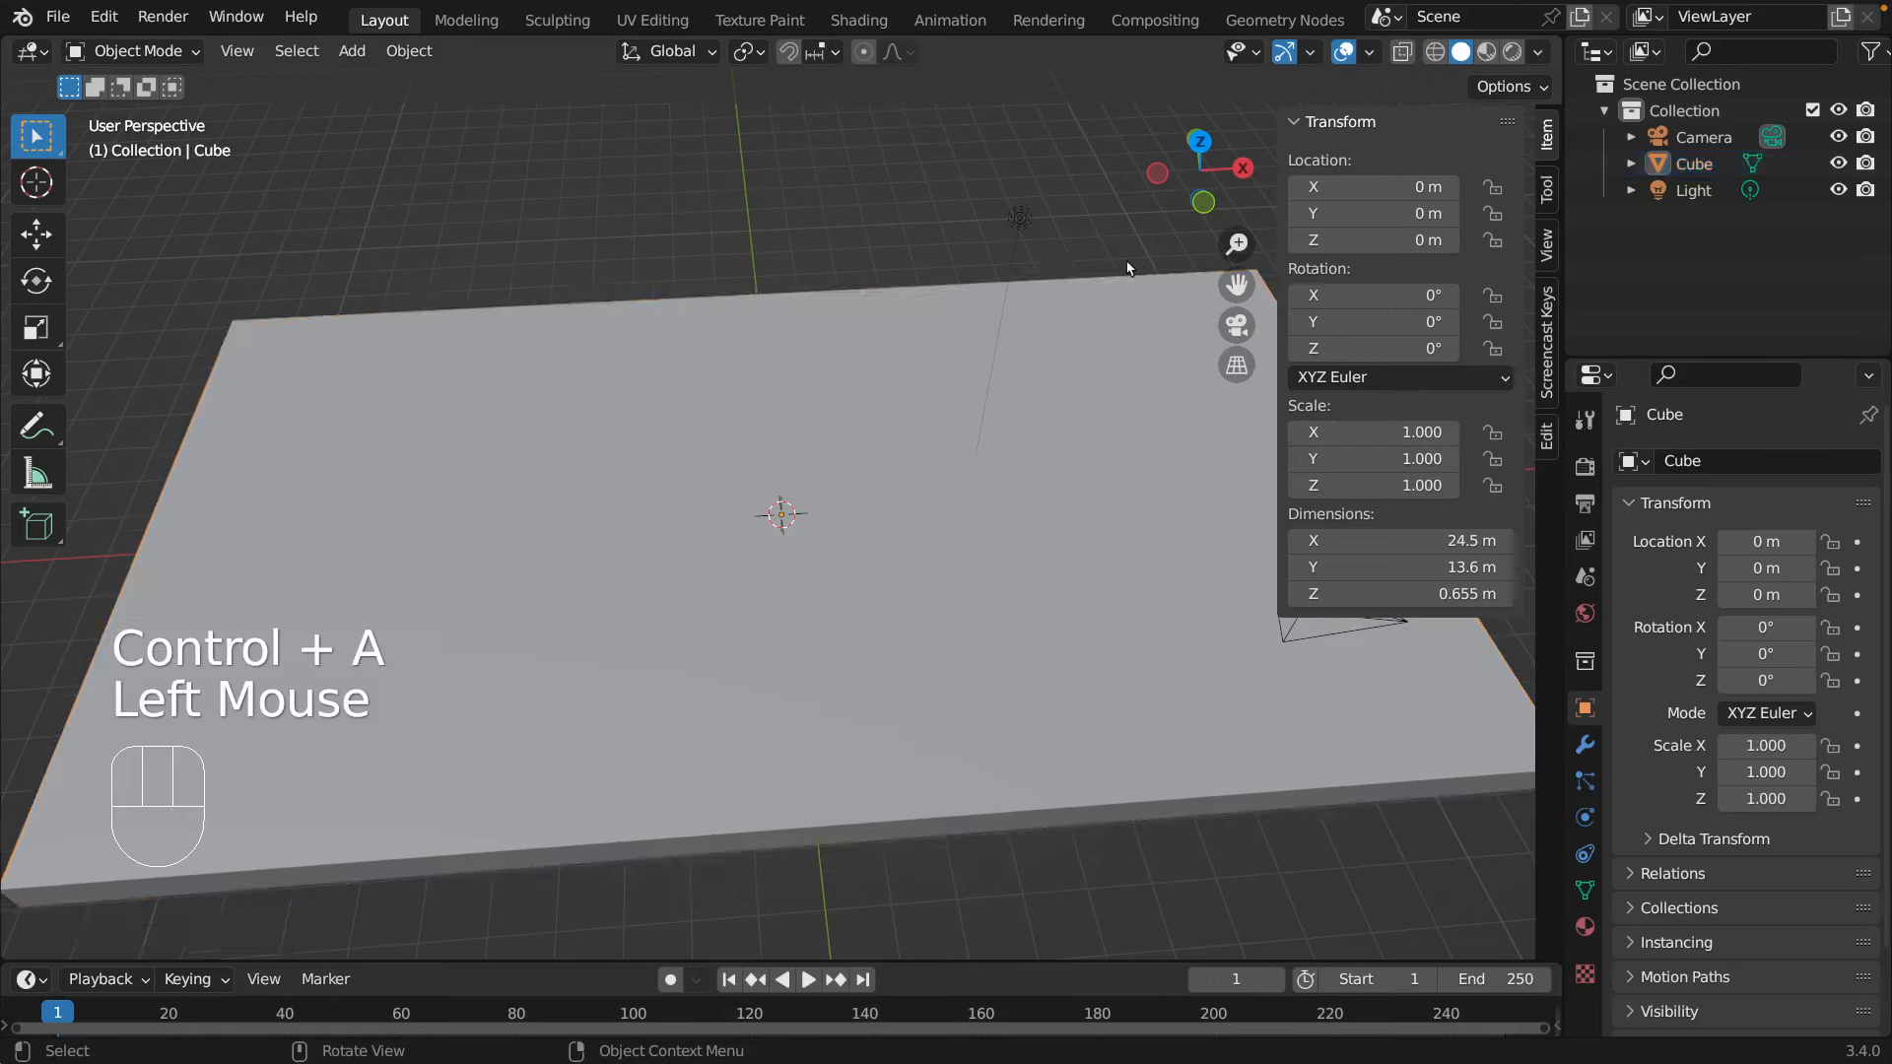
key("n")
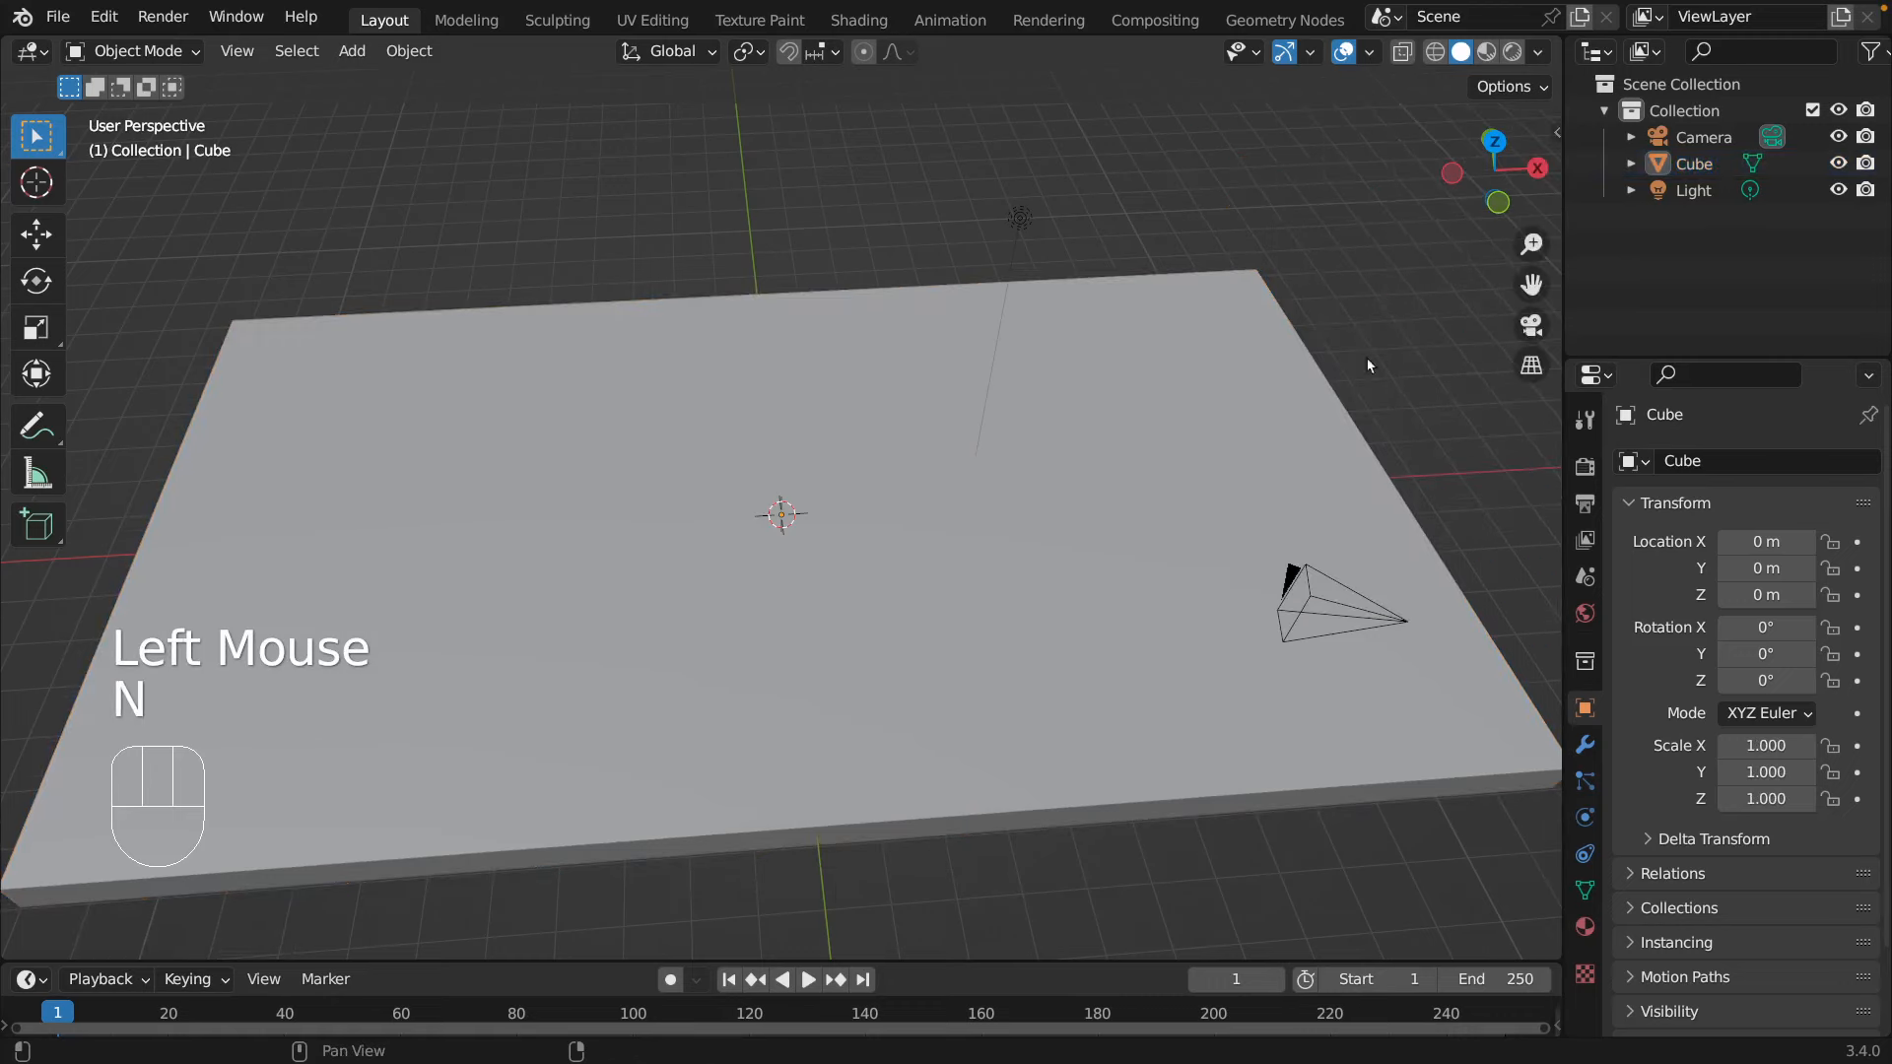
left_click(1090, 393)
mouse_move(860, 449)
middle_mouse_down()
mouse_move(996, 364)
mouse_move(886, 430)
middle_mouse_up()
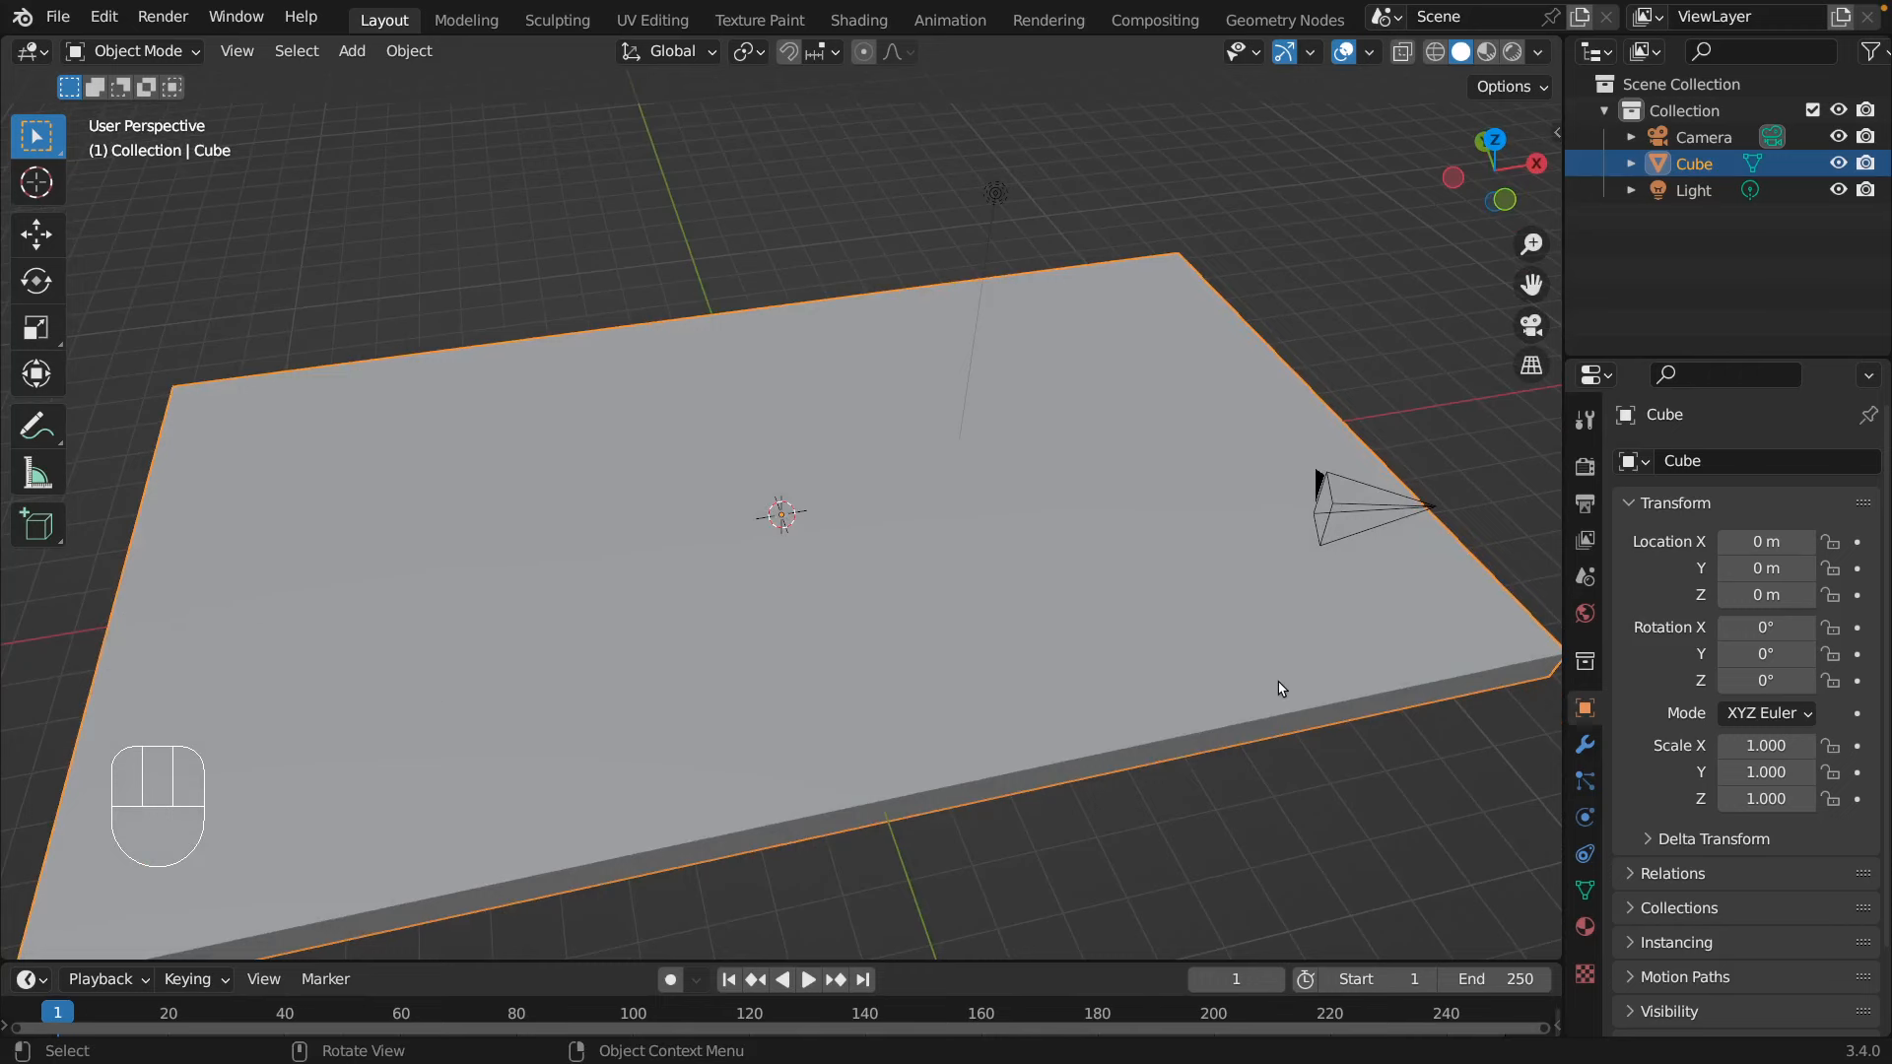
scroll(1279, 687, "down", 2)
scroll(1067, 678, "up", 1)
left_click(1182, 863)
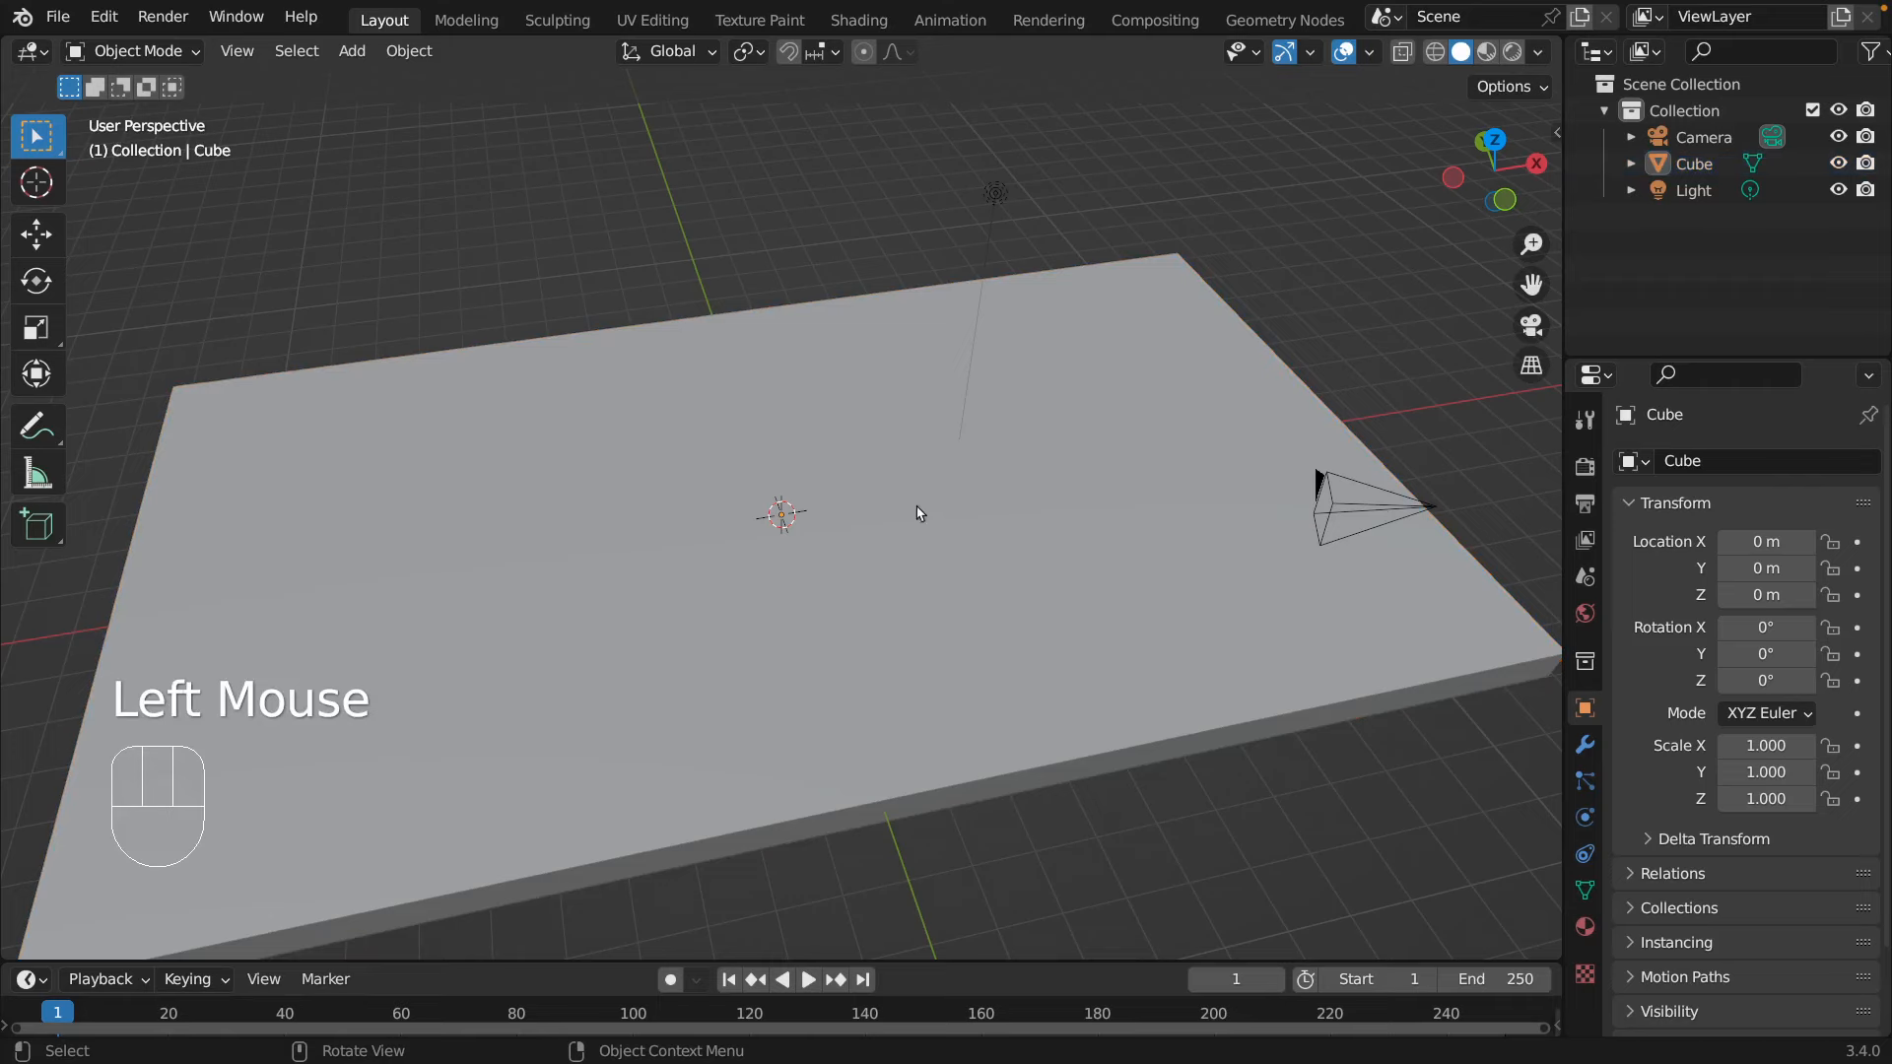
middle_click_drag(912, 515, 744, 500)
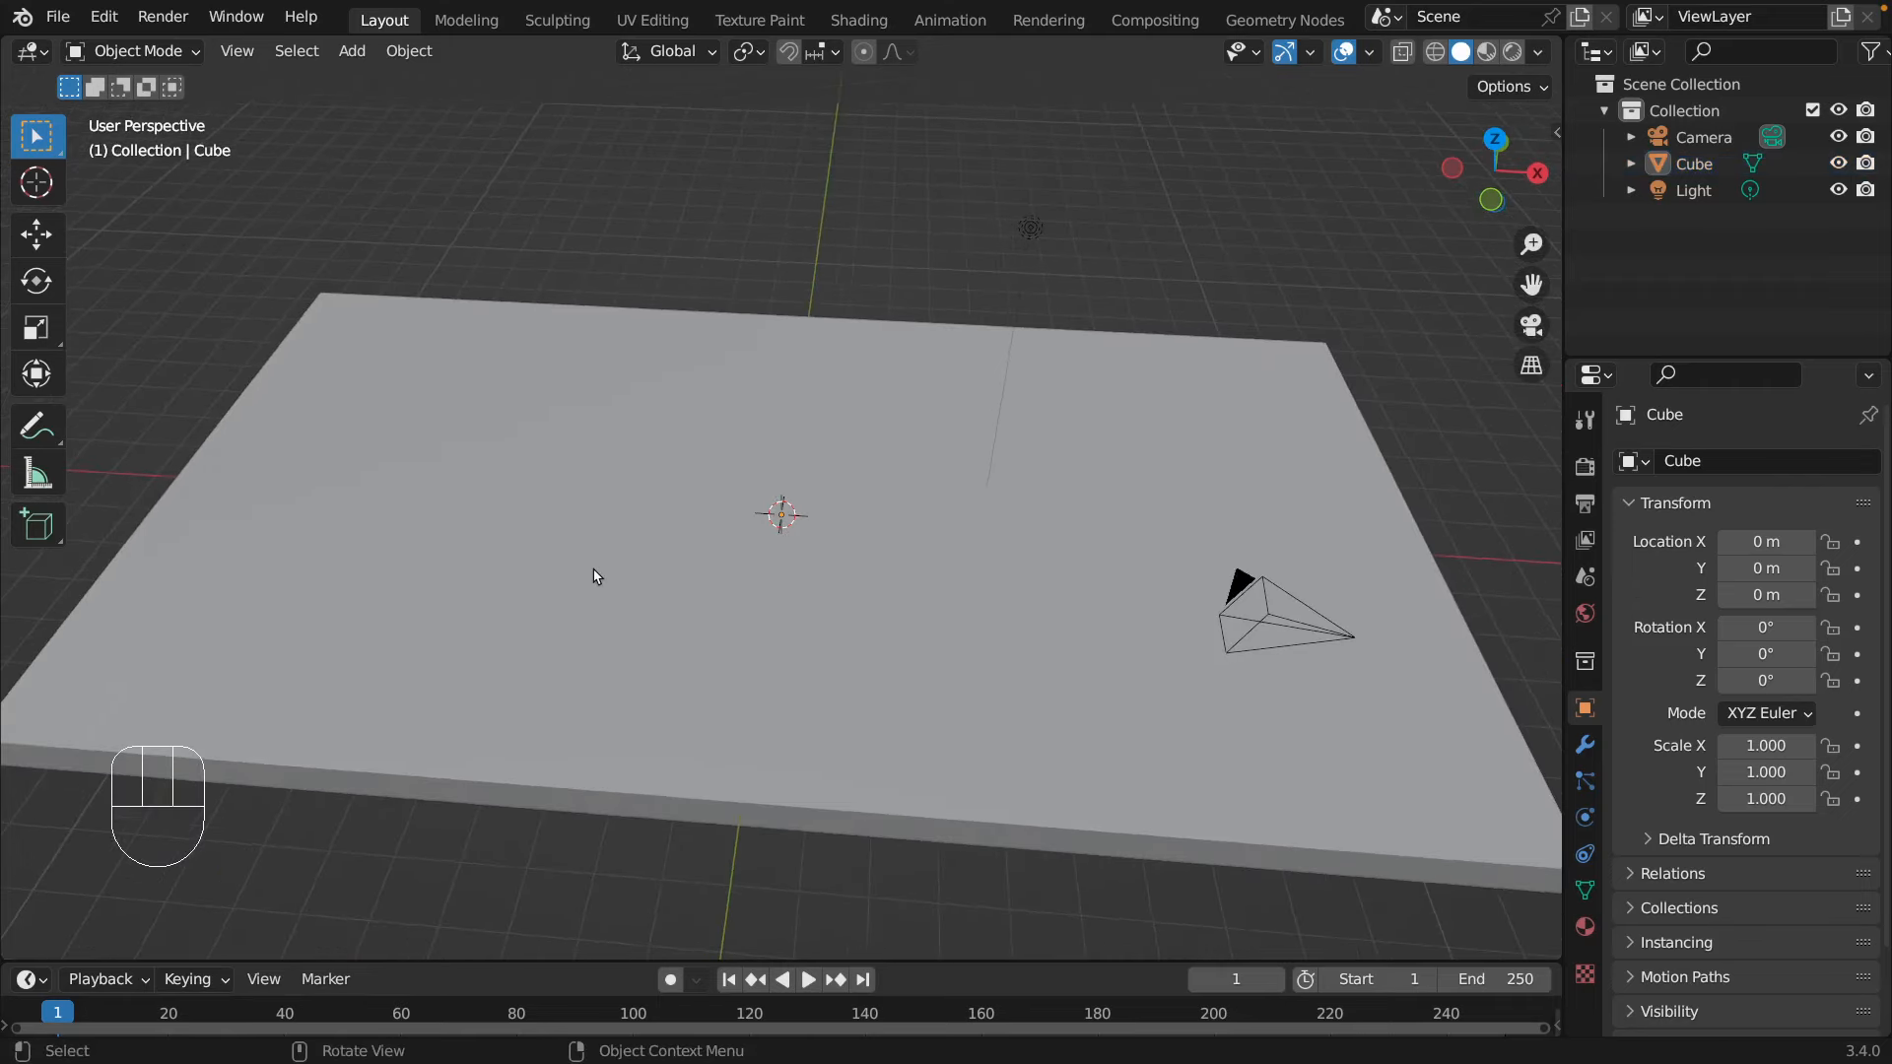
mouse_move(595, 579)
middle_mouse_down()
mouse_move(680, 334)
mouse_move(637, 190)
mouse_move(595, 604)
middle_mouse_up()
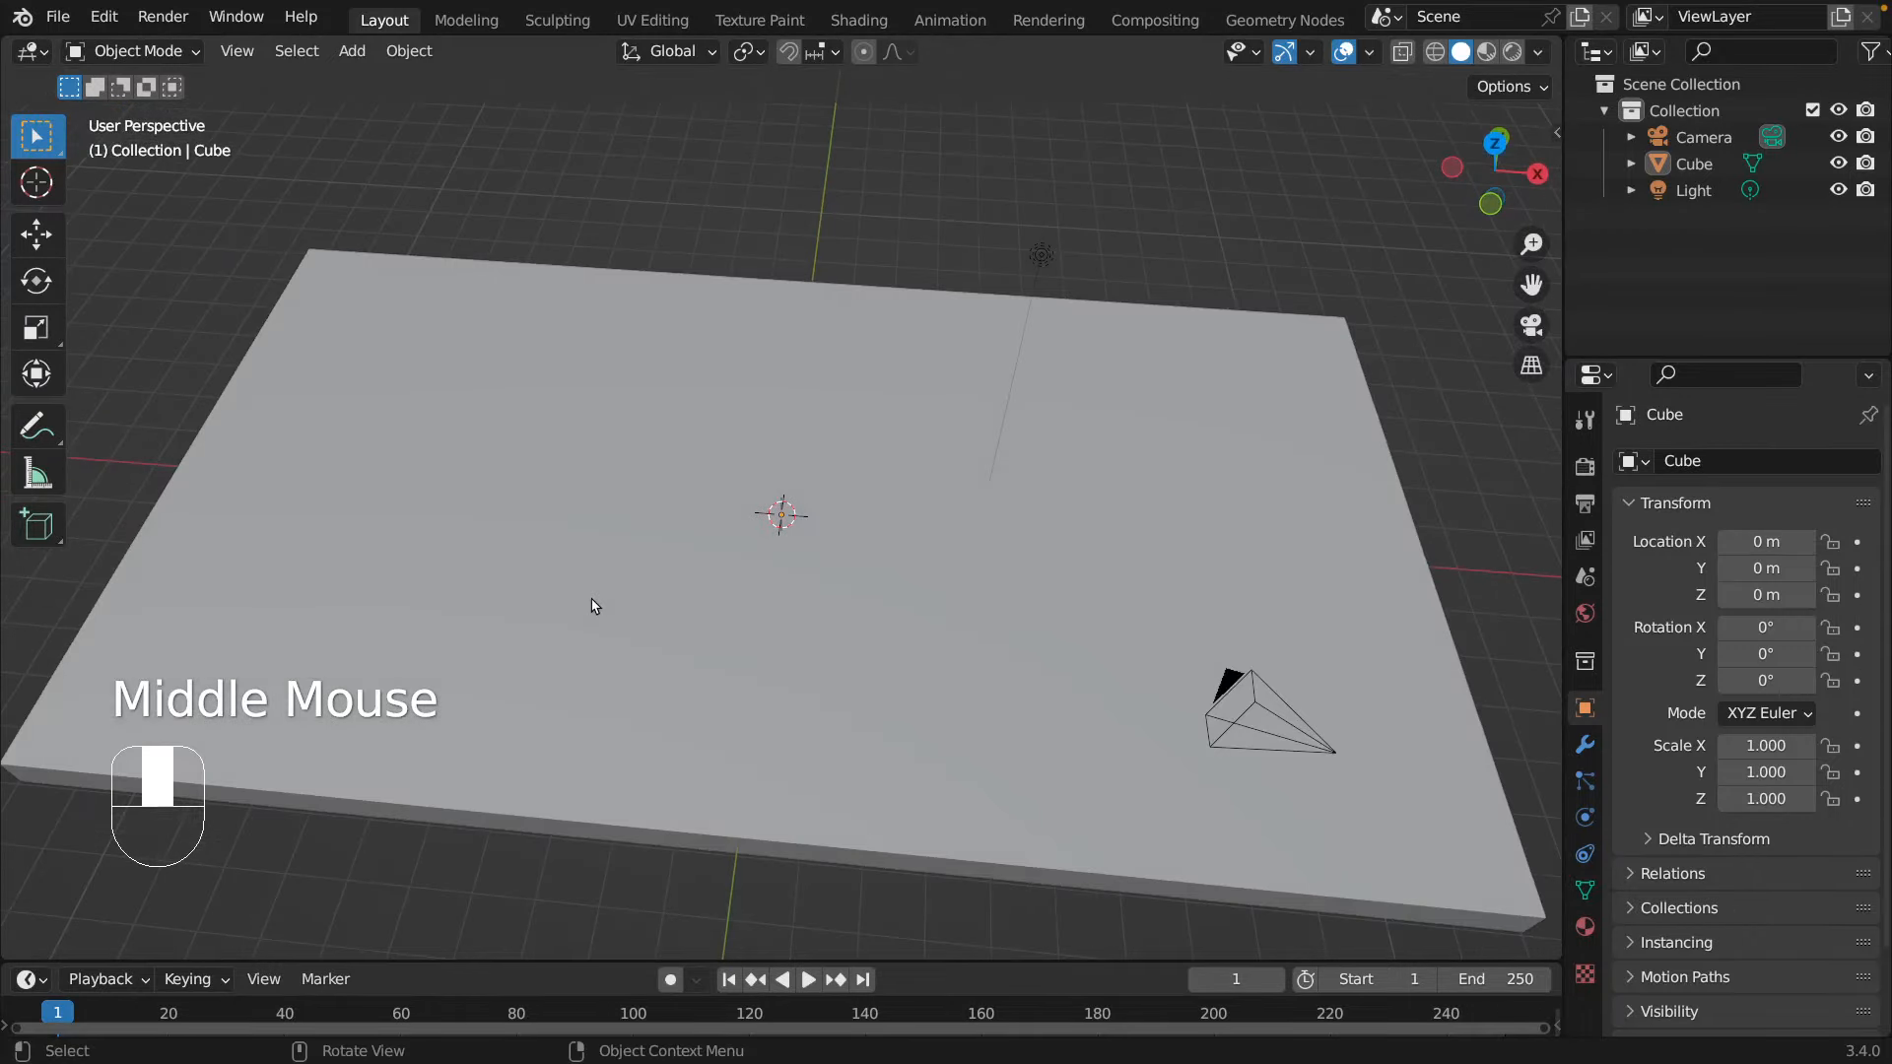
middle_click_drag(748, 588, 751, 587)
scroll(751, 587, "down", 1)
- In Edit Mode, add five evenly spaced loop cuts that divide the slab along X into six equal strips
left_click(547, 465)
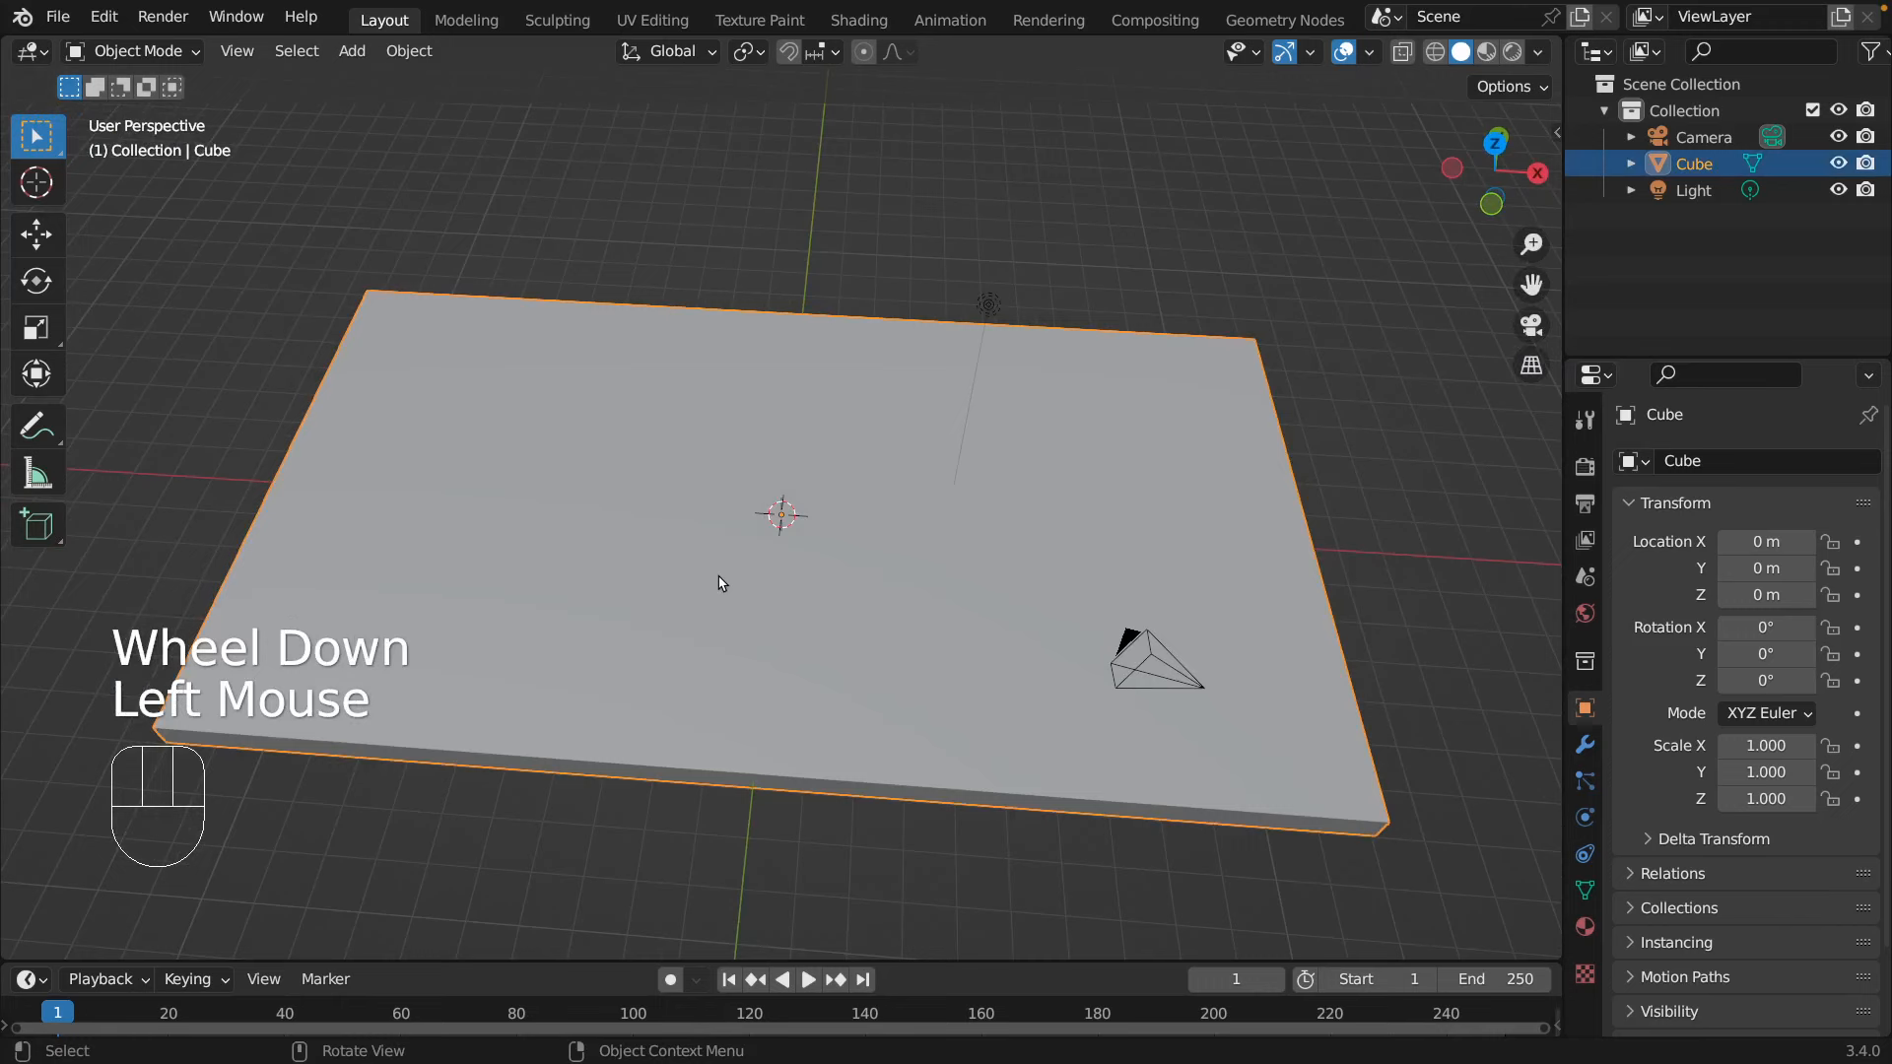
key("Tab")
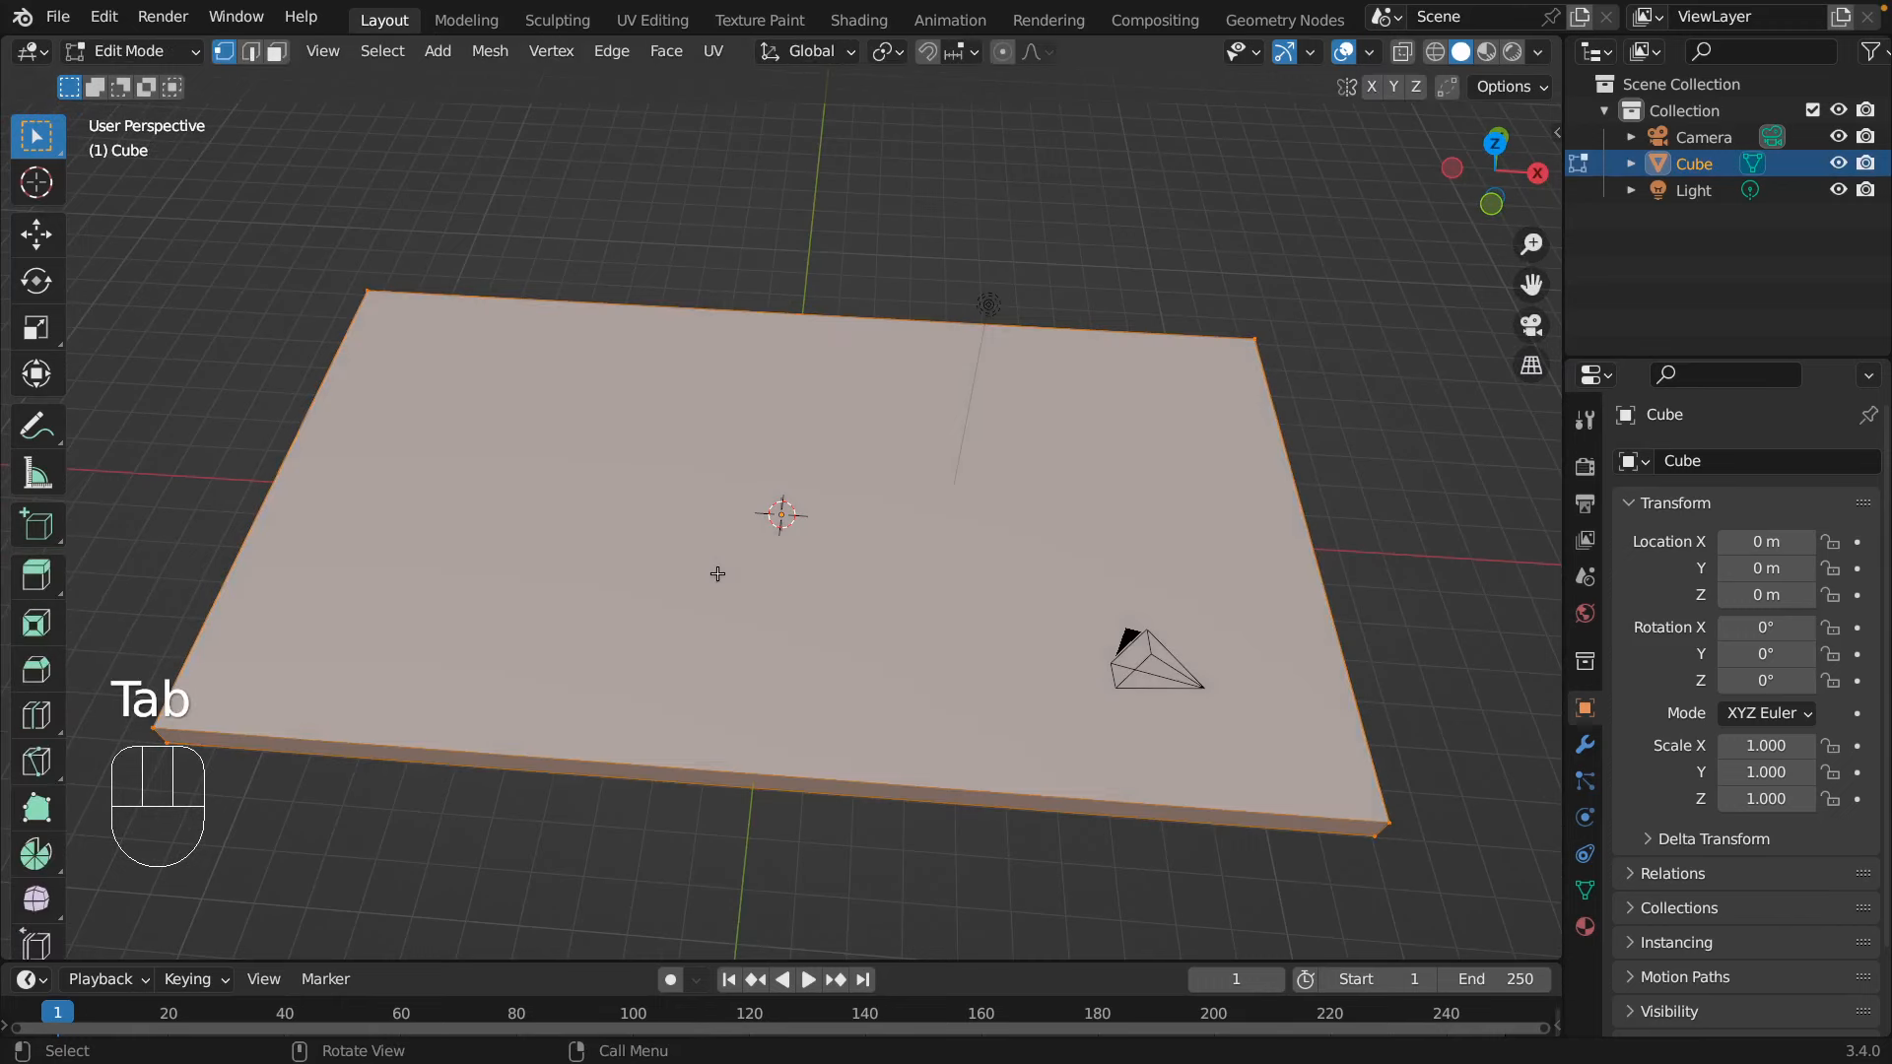
key("ctrl+r")
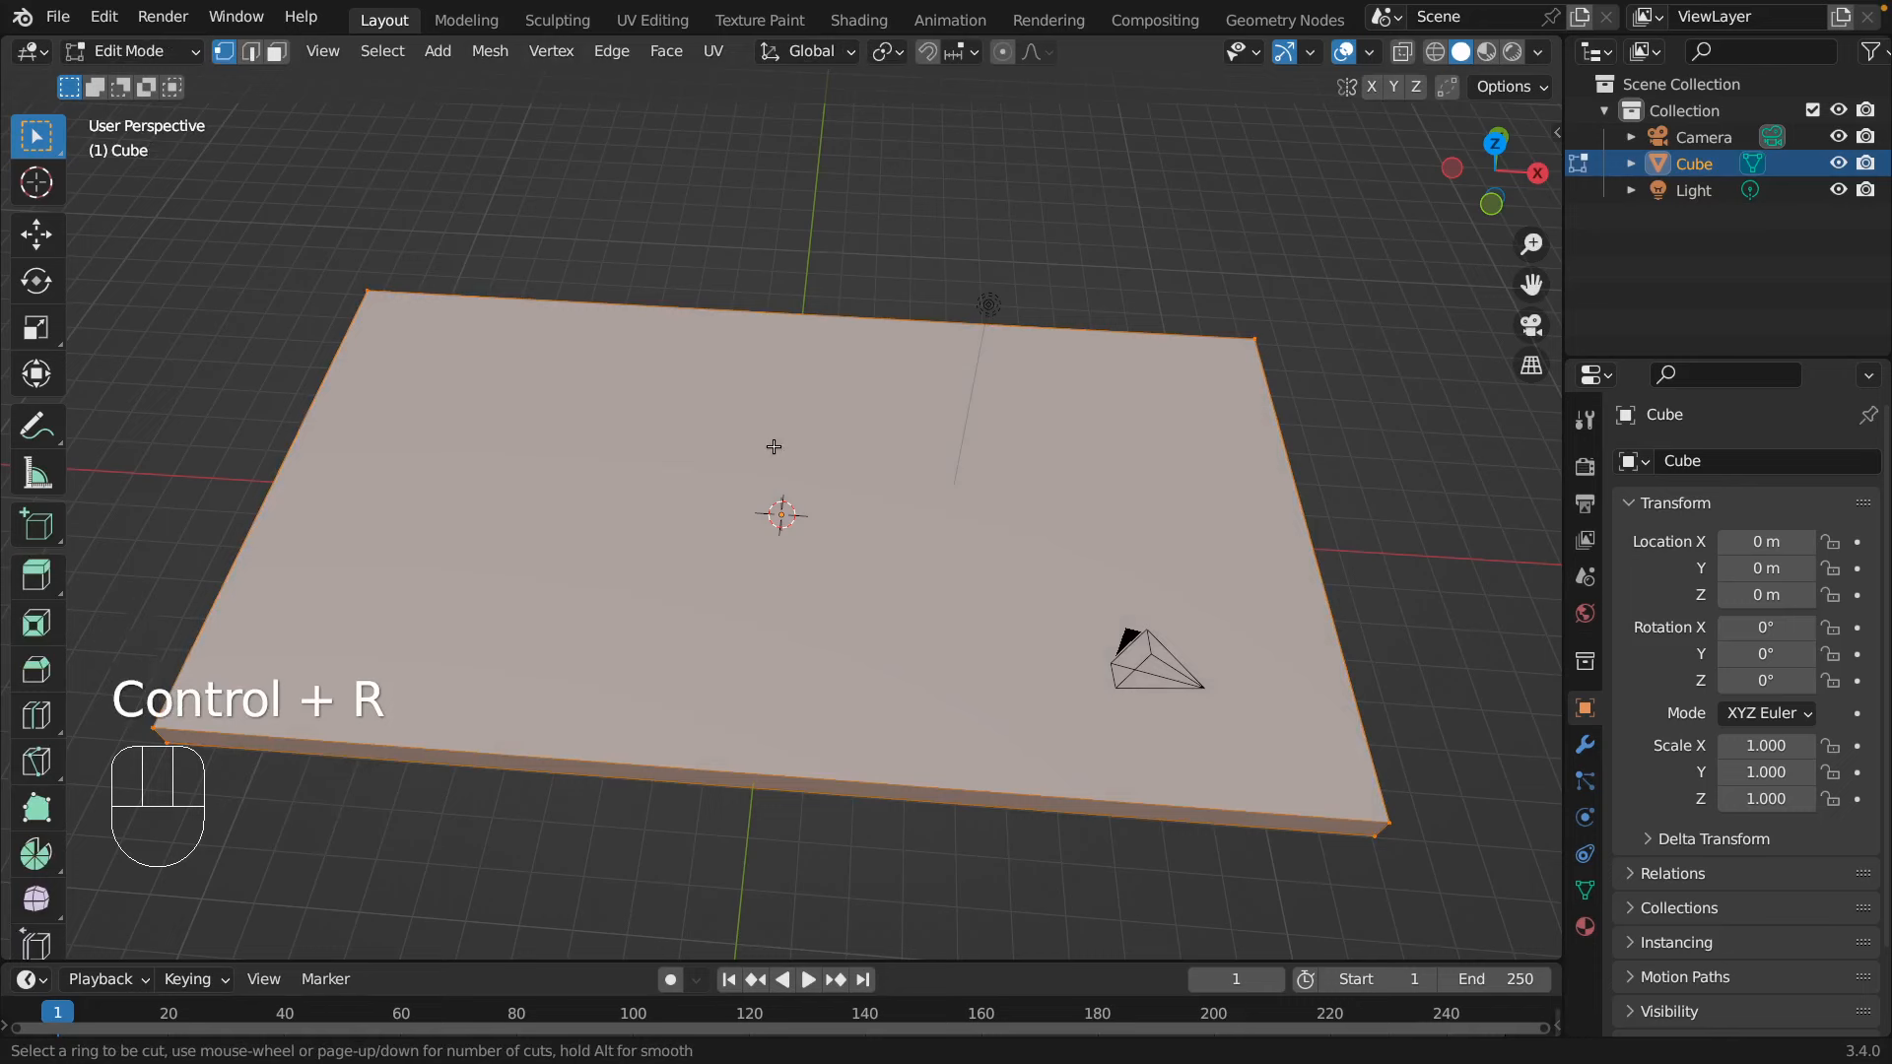
scroll(823, 299, "up", 3)
scroll(824, 295, "up", 1)
scroll(824, 294, "down", 1)
scroll(824, 295, "up", 1)
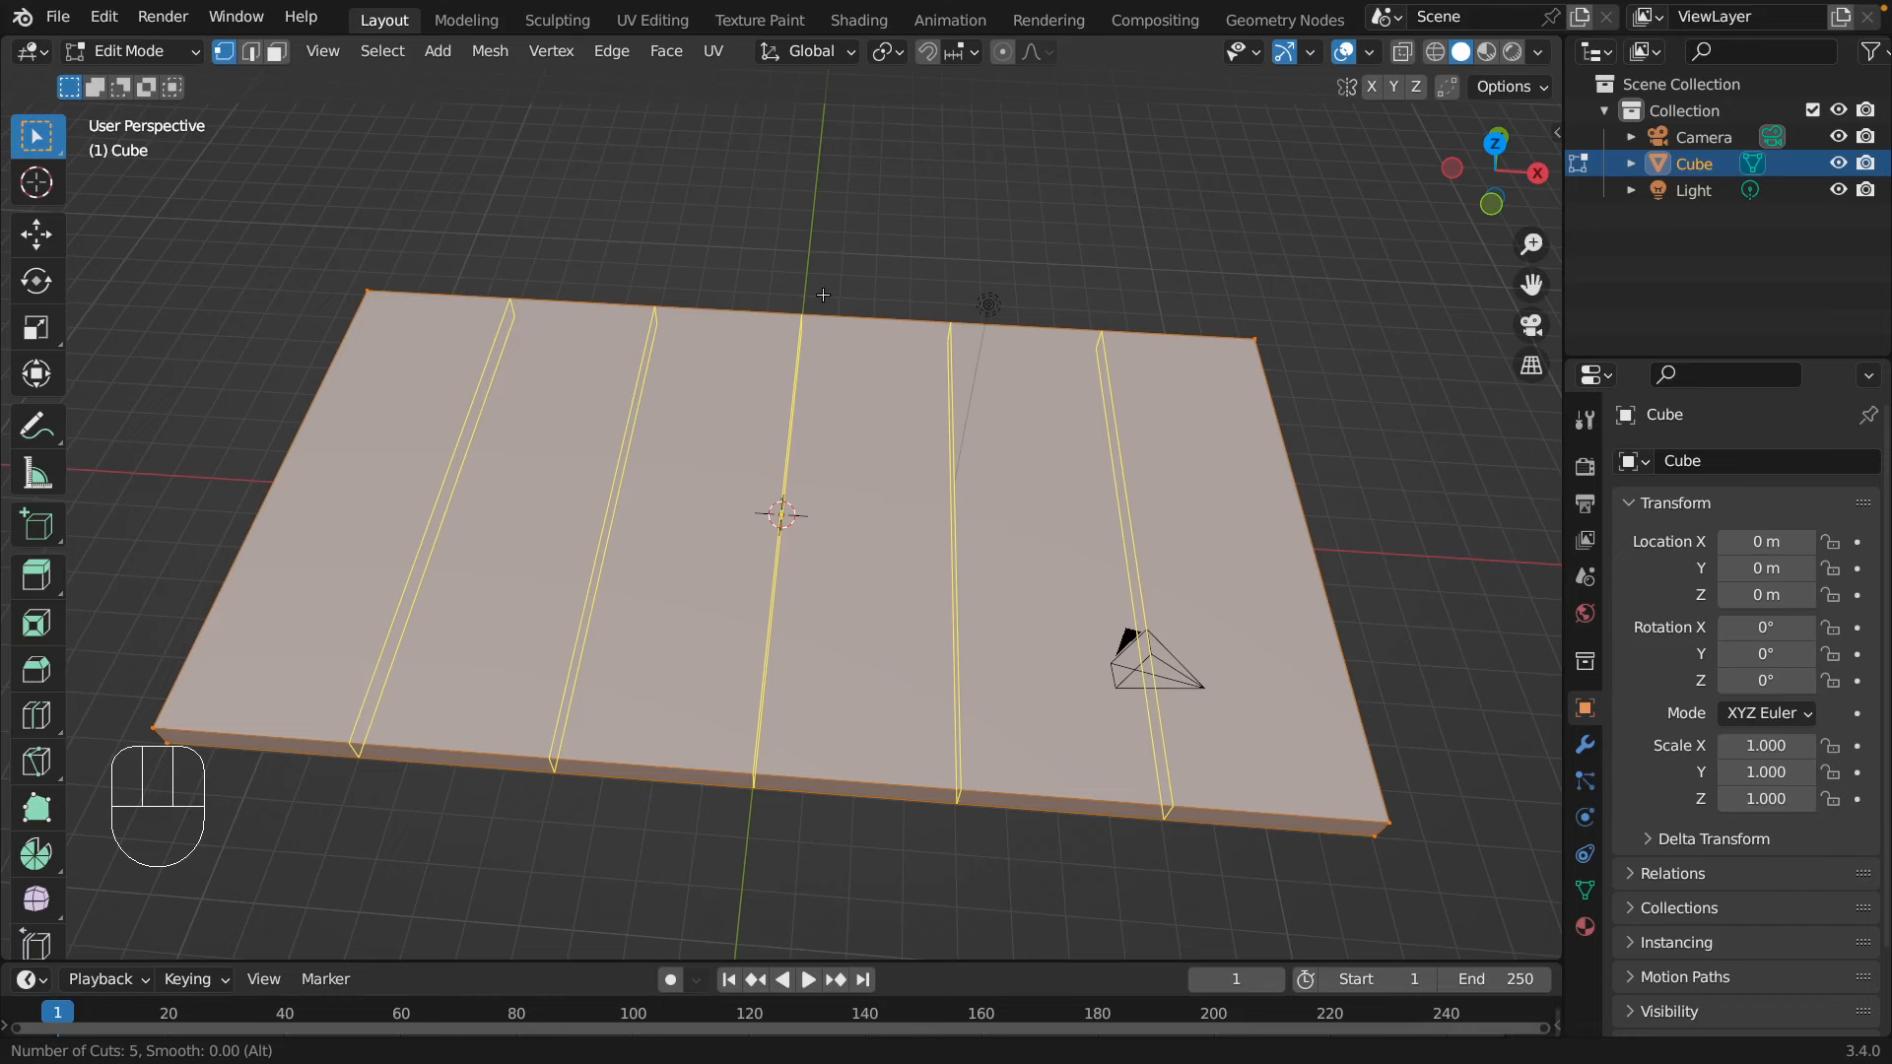
scroll(824, 294, "up", 1)
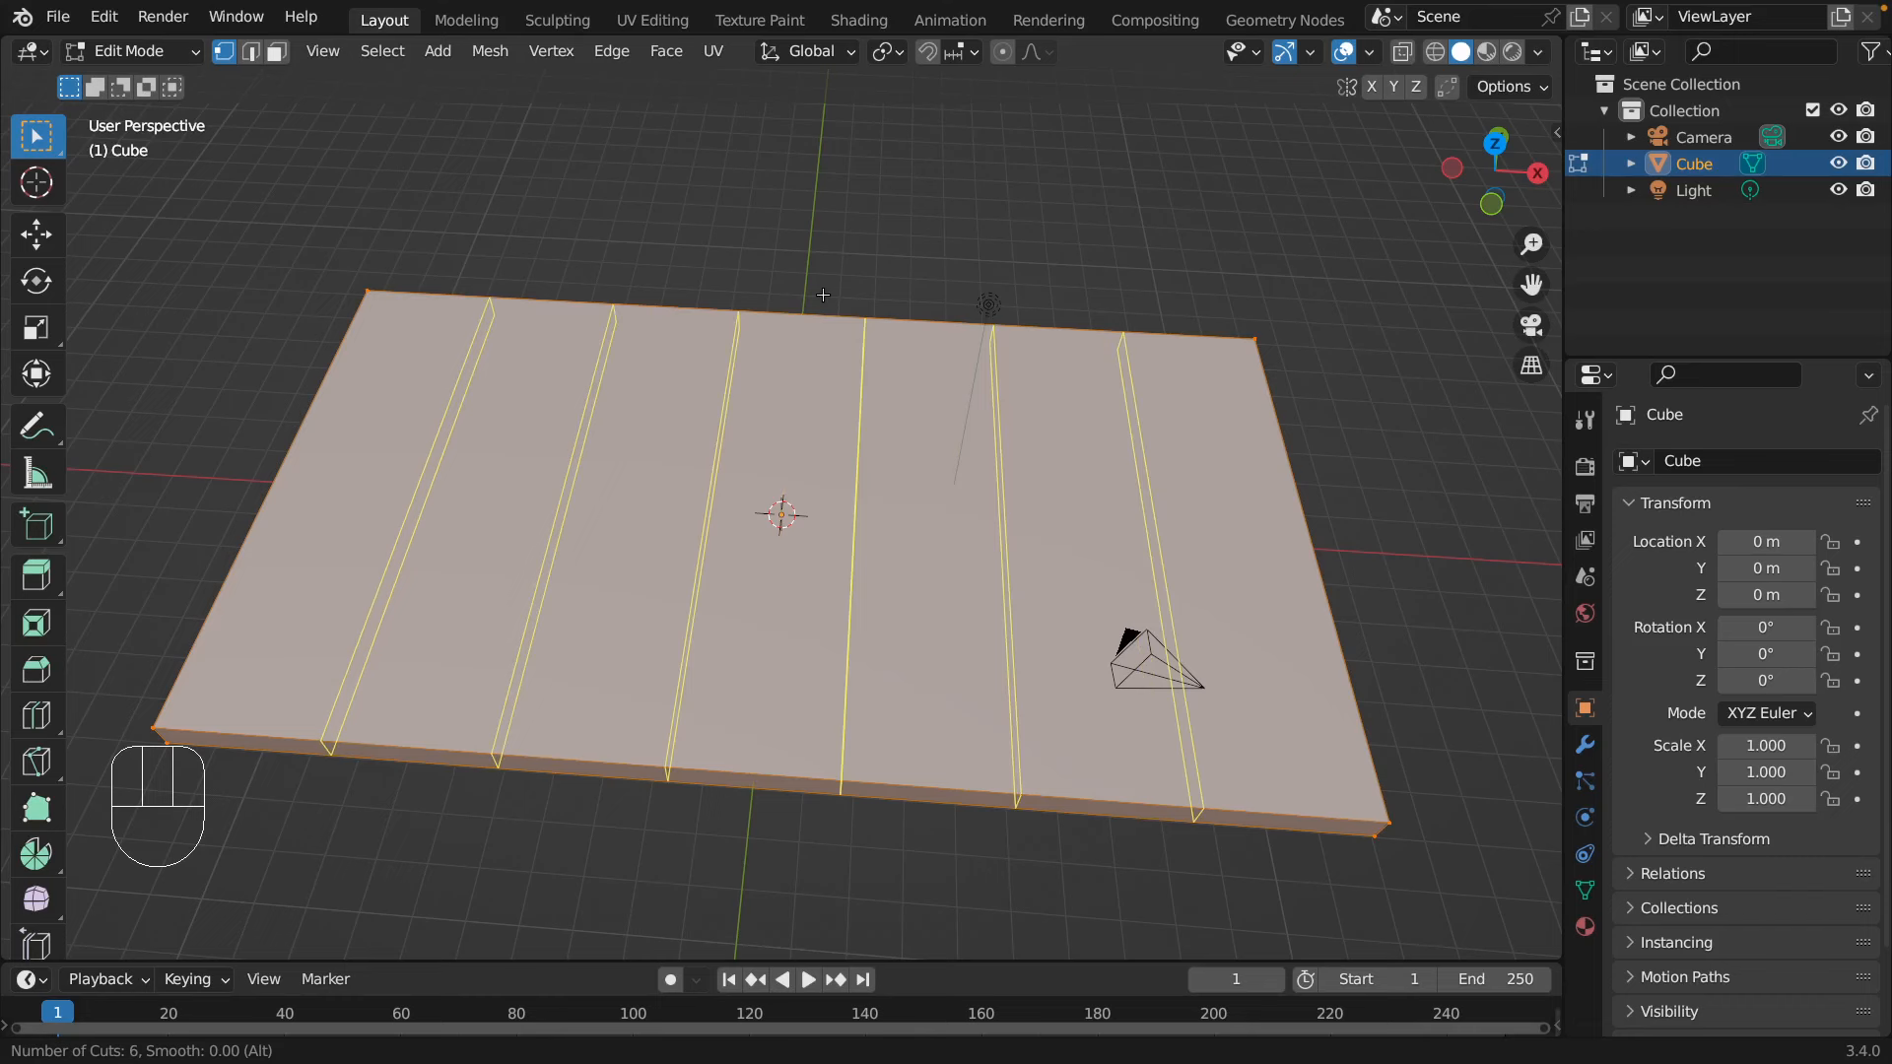
scroll(824, 295, "up", 1)
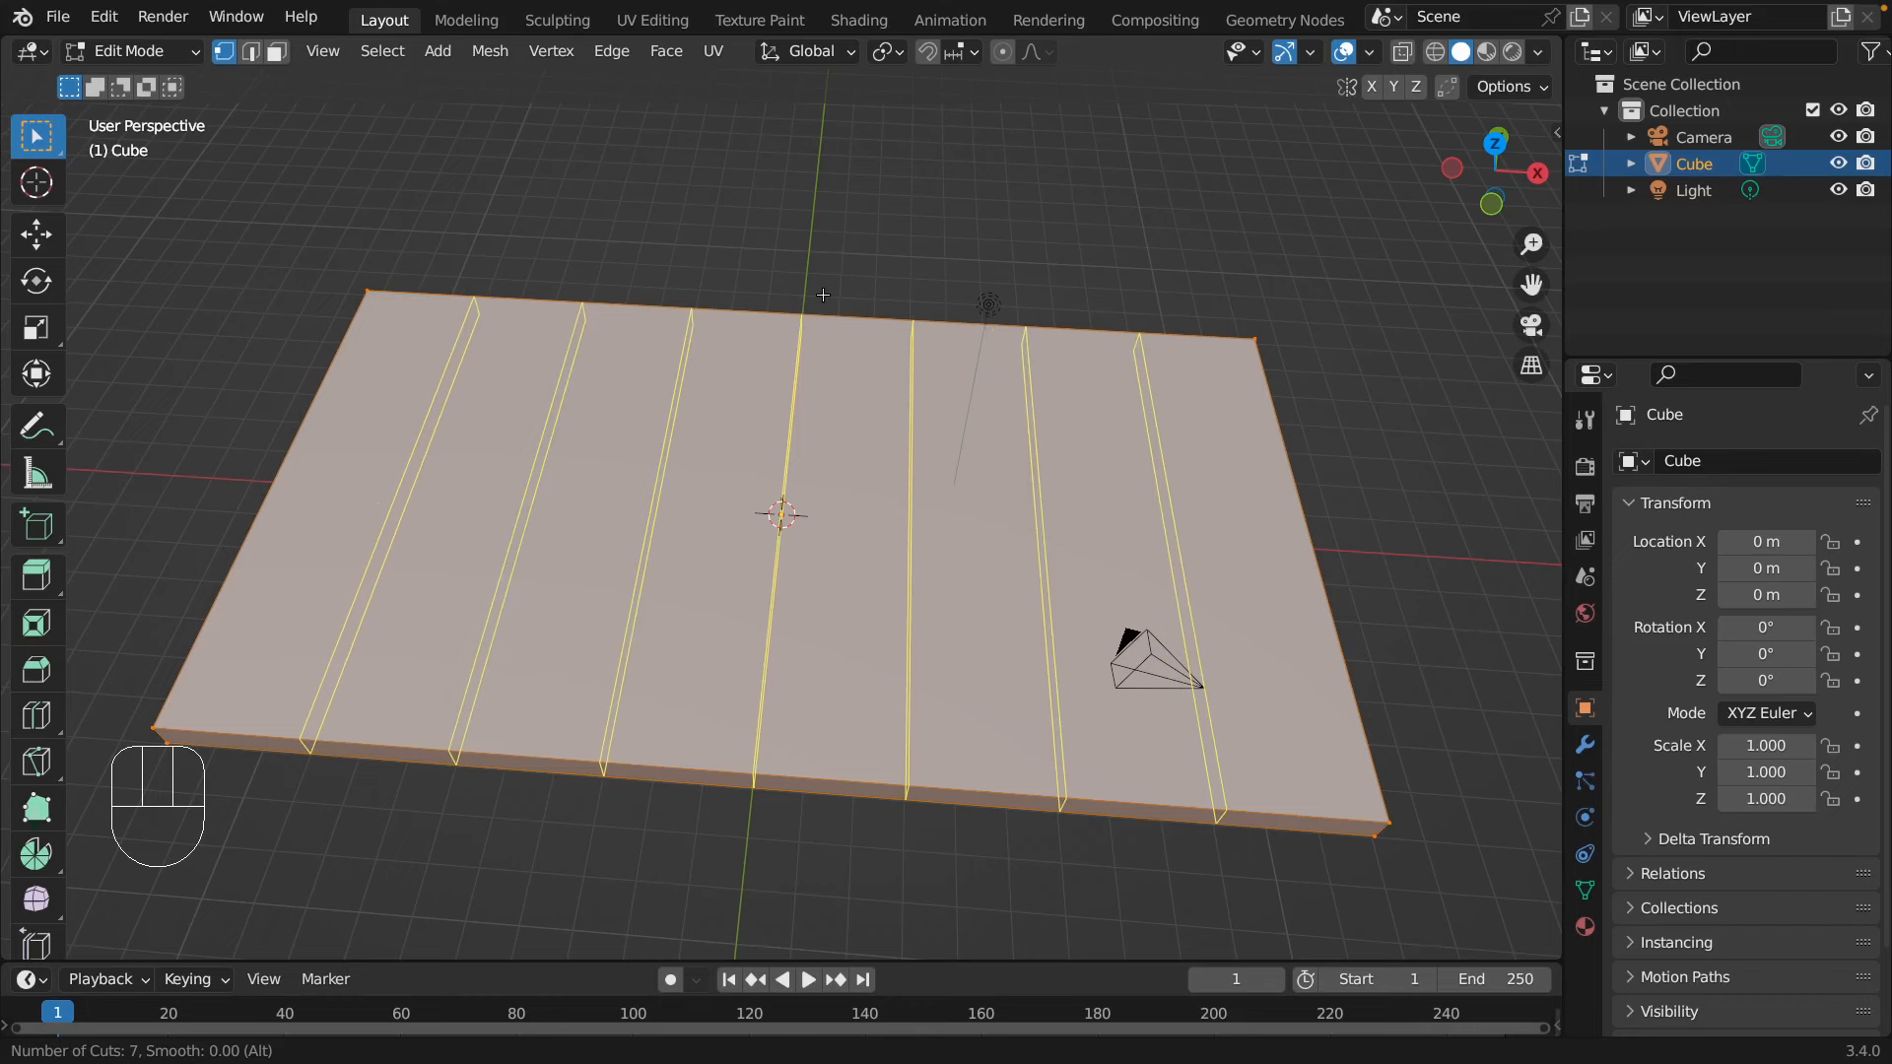
scroll(824, 294, "up", 1)
scroll(823, 294, "down", 4)
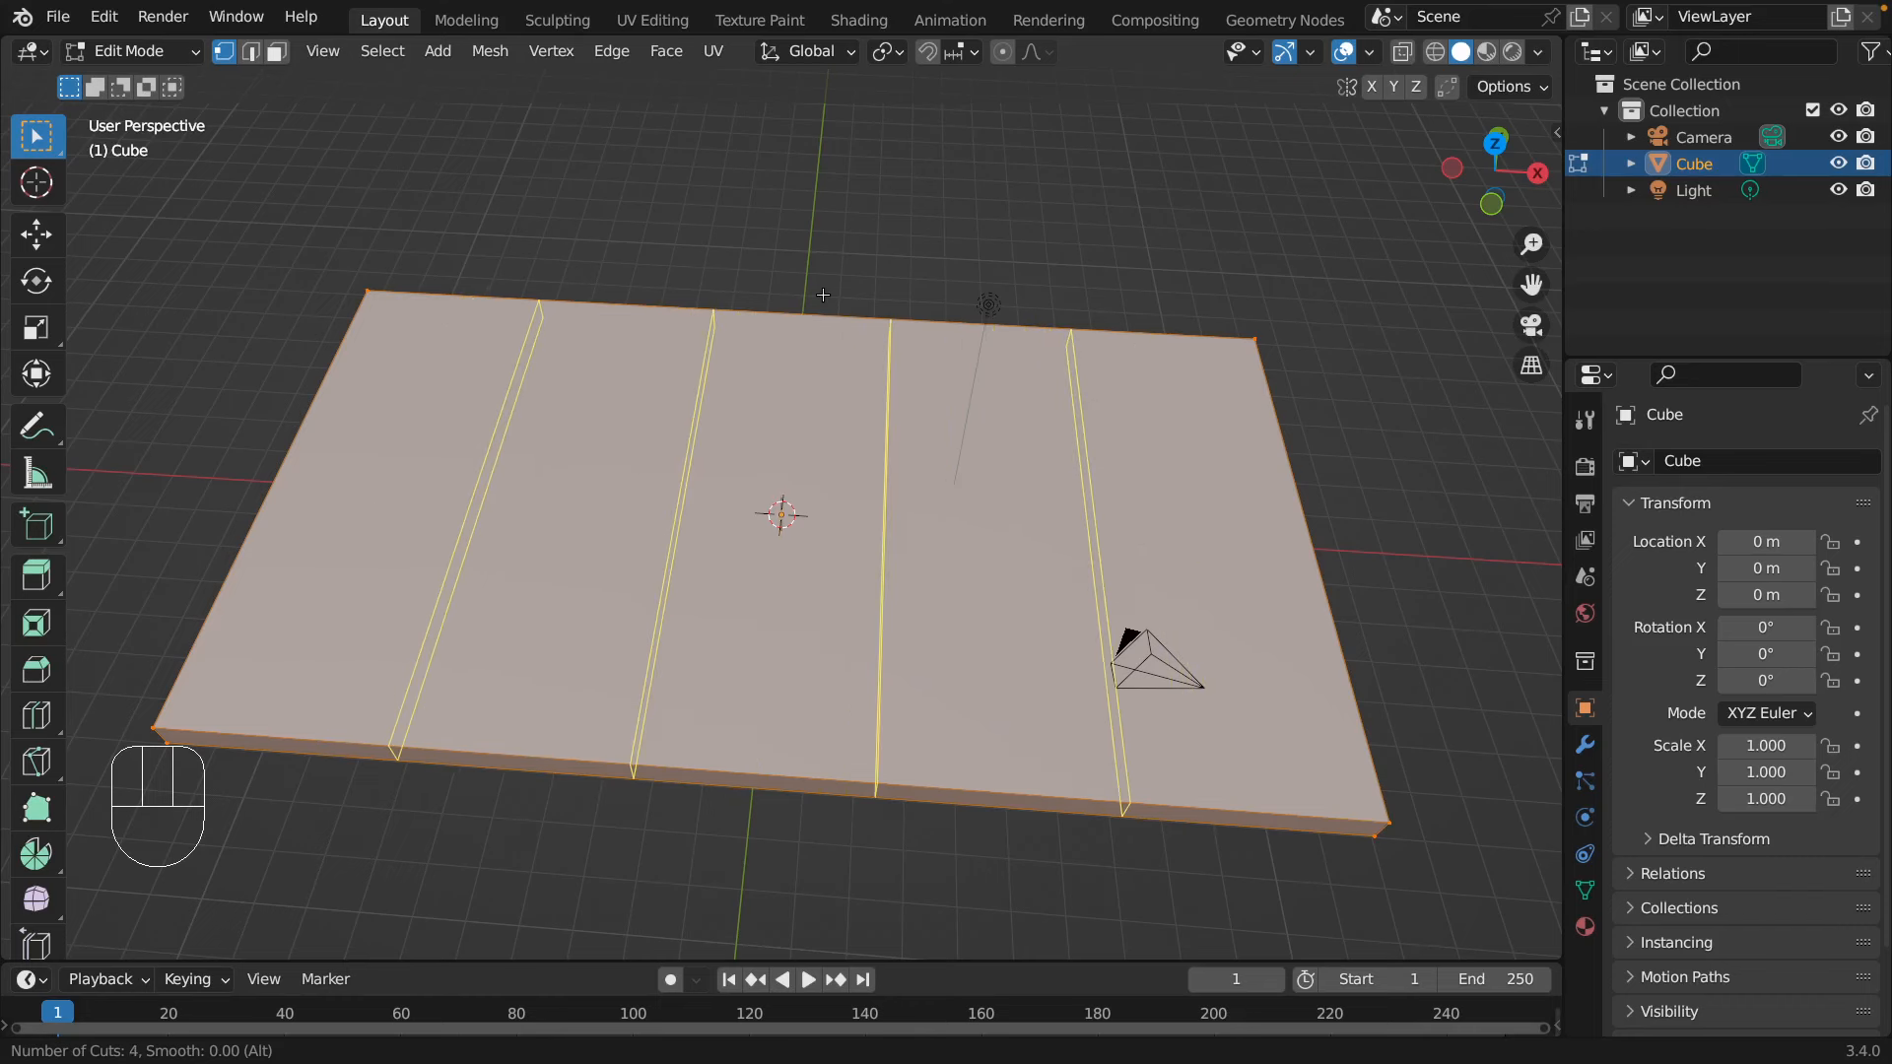
scroll(824, 295, "up", 1)
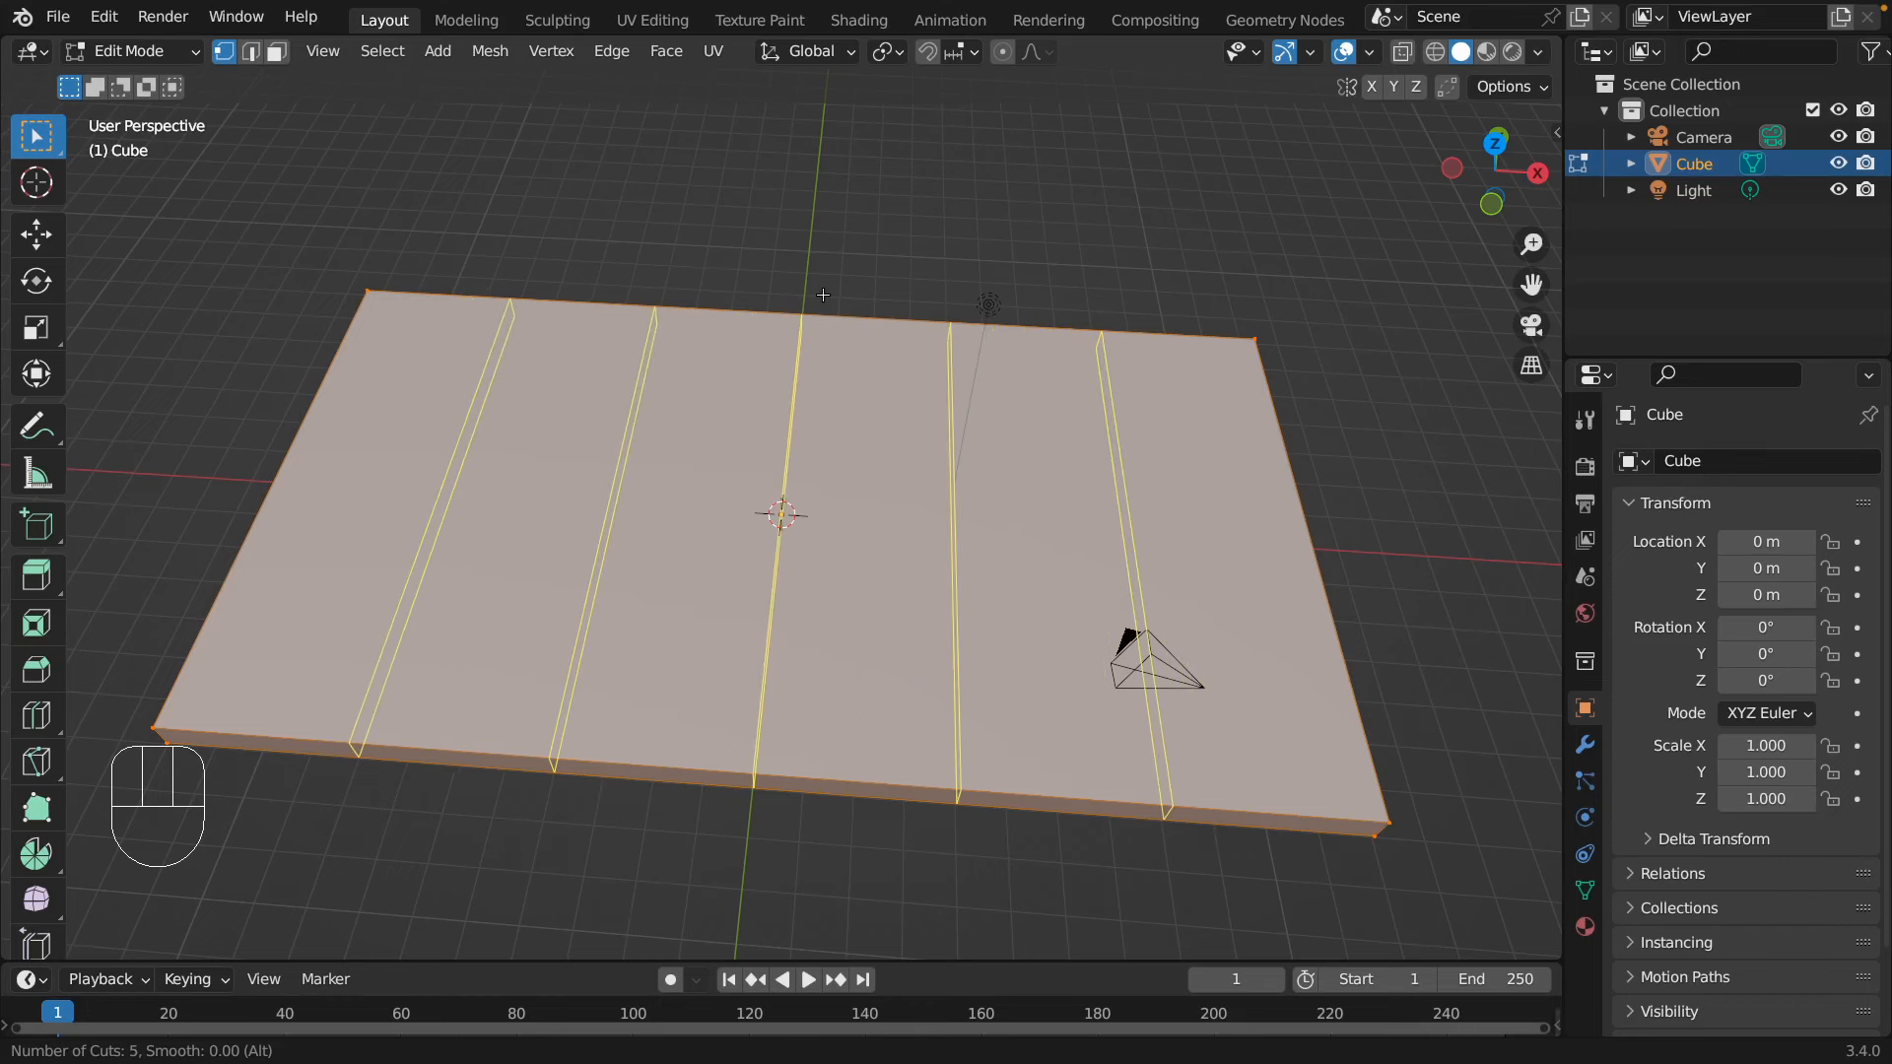
left_click(824, 295)
right_click(823, 294)
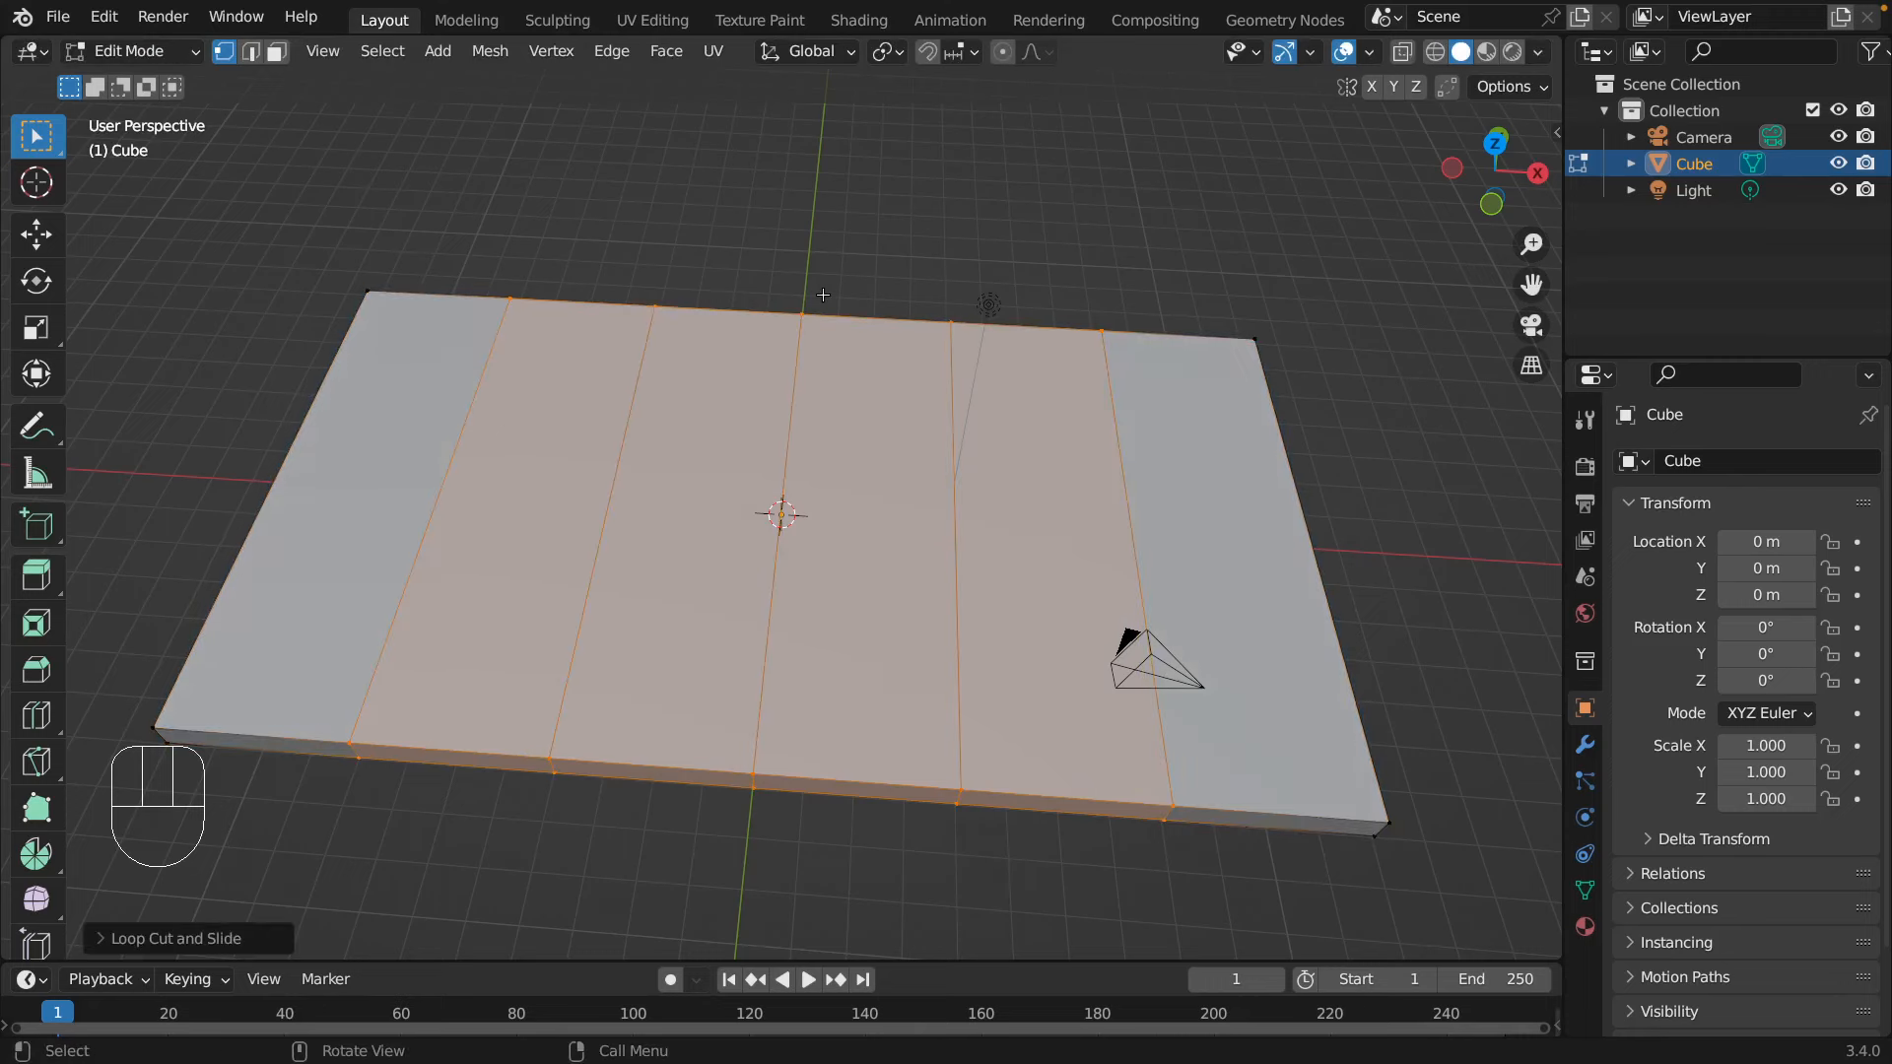
left_click(812, 260)
- Add five evenly spaced loop cuts that divide the slab along Y, crossing the existing cuts to form a grid
middle_click_drag(1106, 290, 1009, 396)
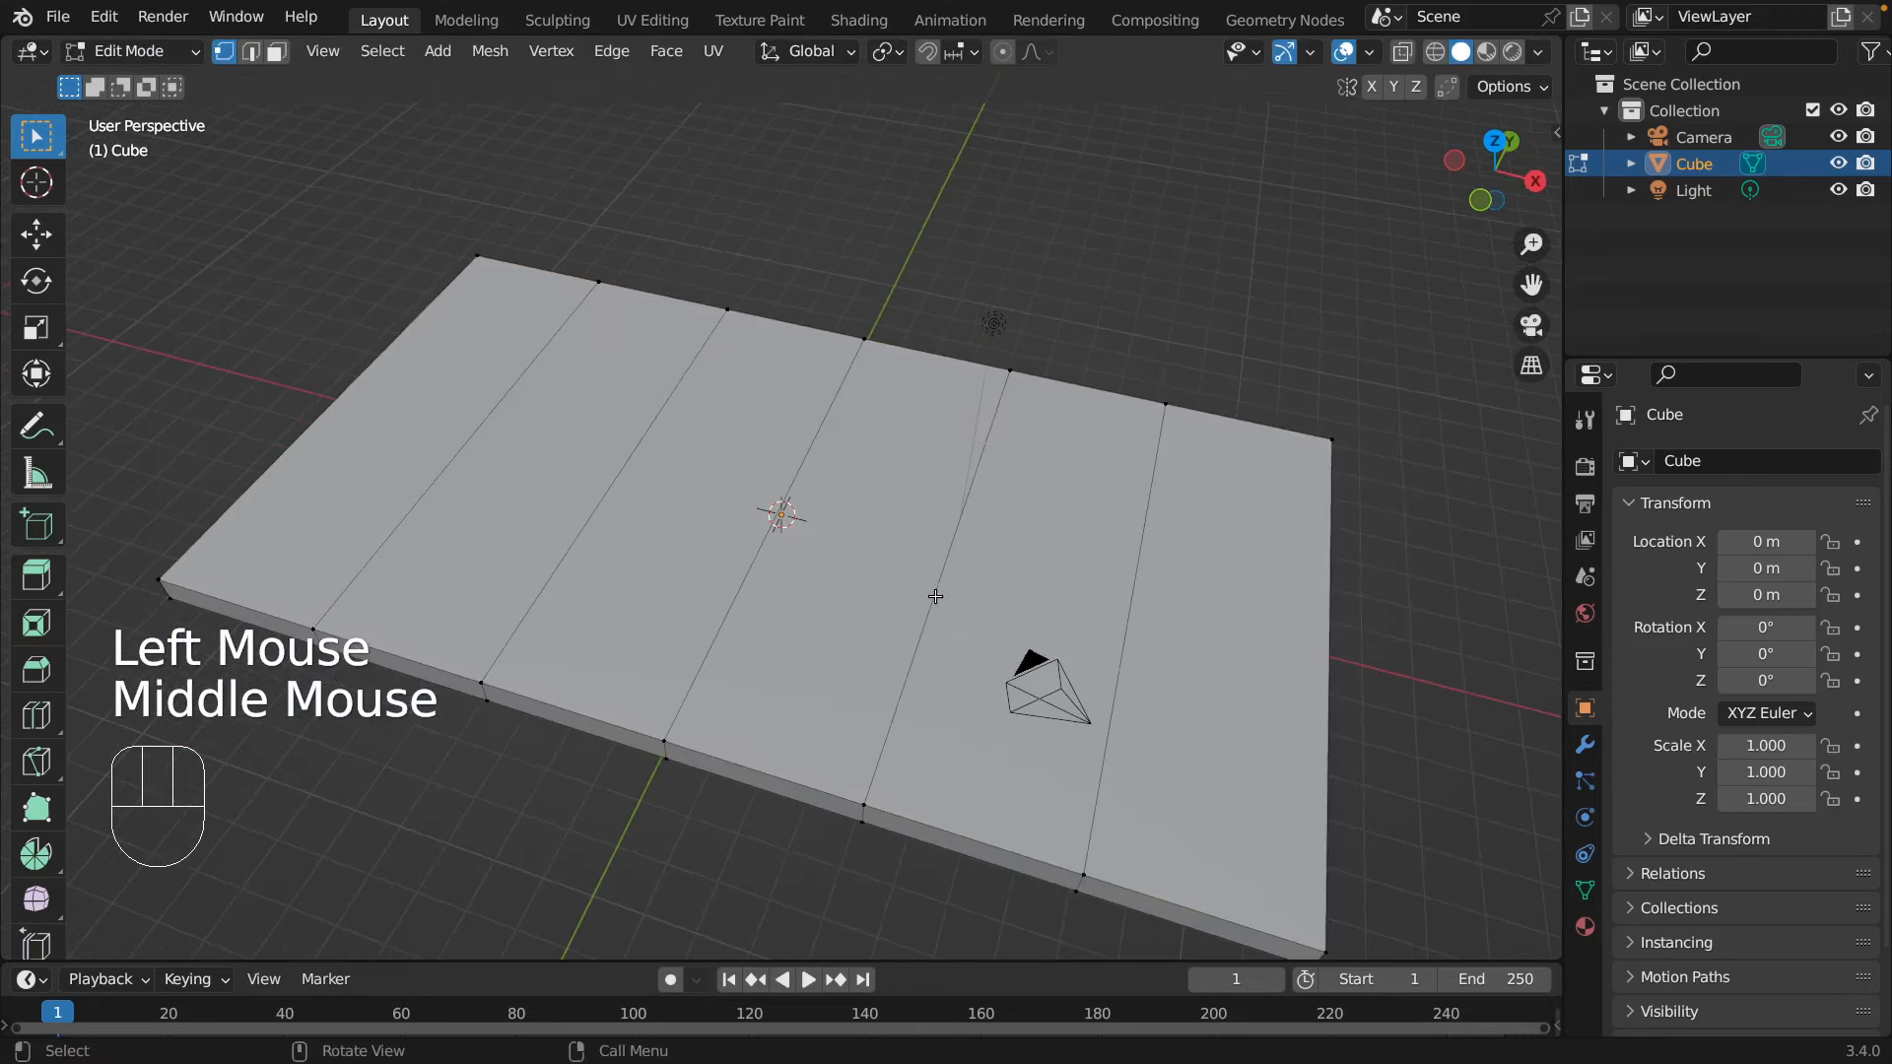
middle_click_drag(1203, 260, 1081, 290)
scroll(1081, 291, "down", 2)
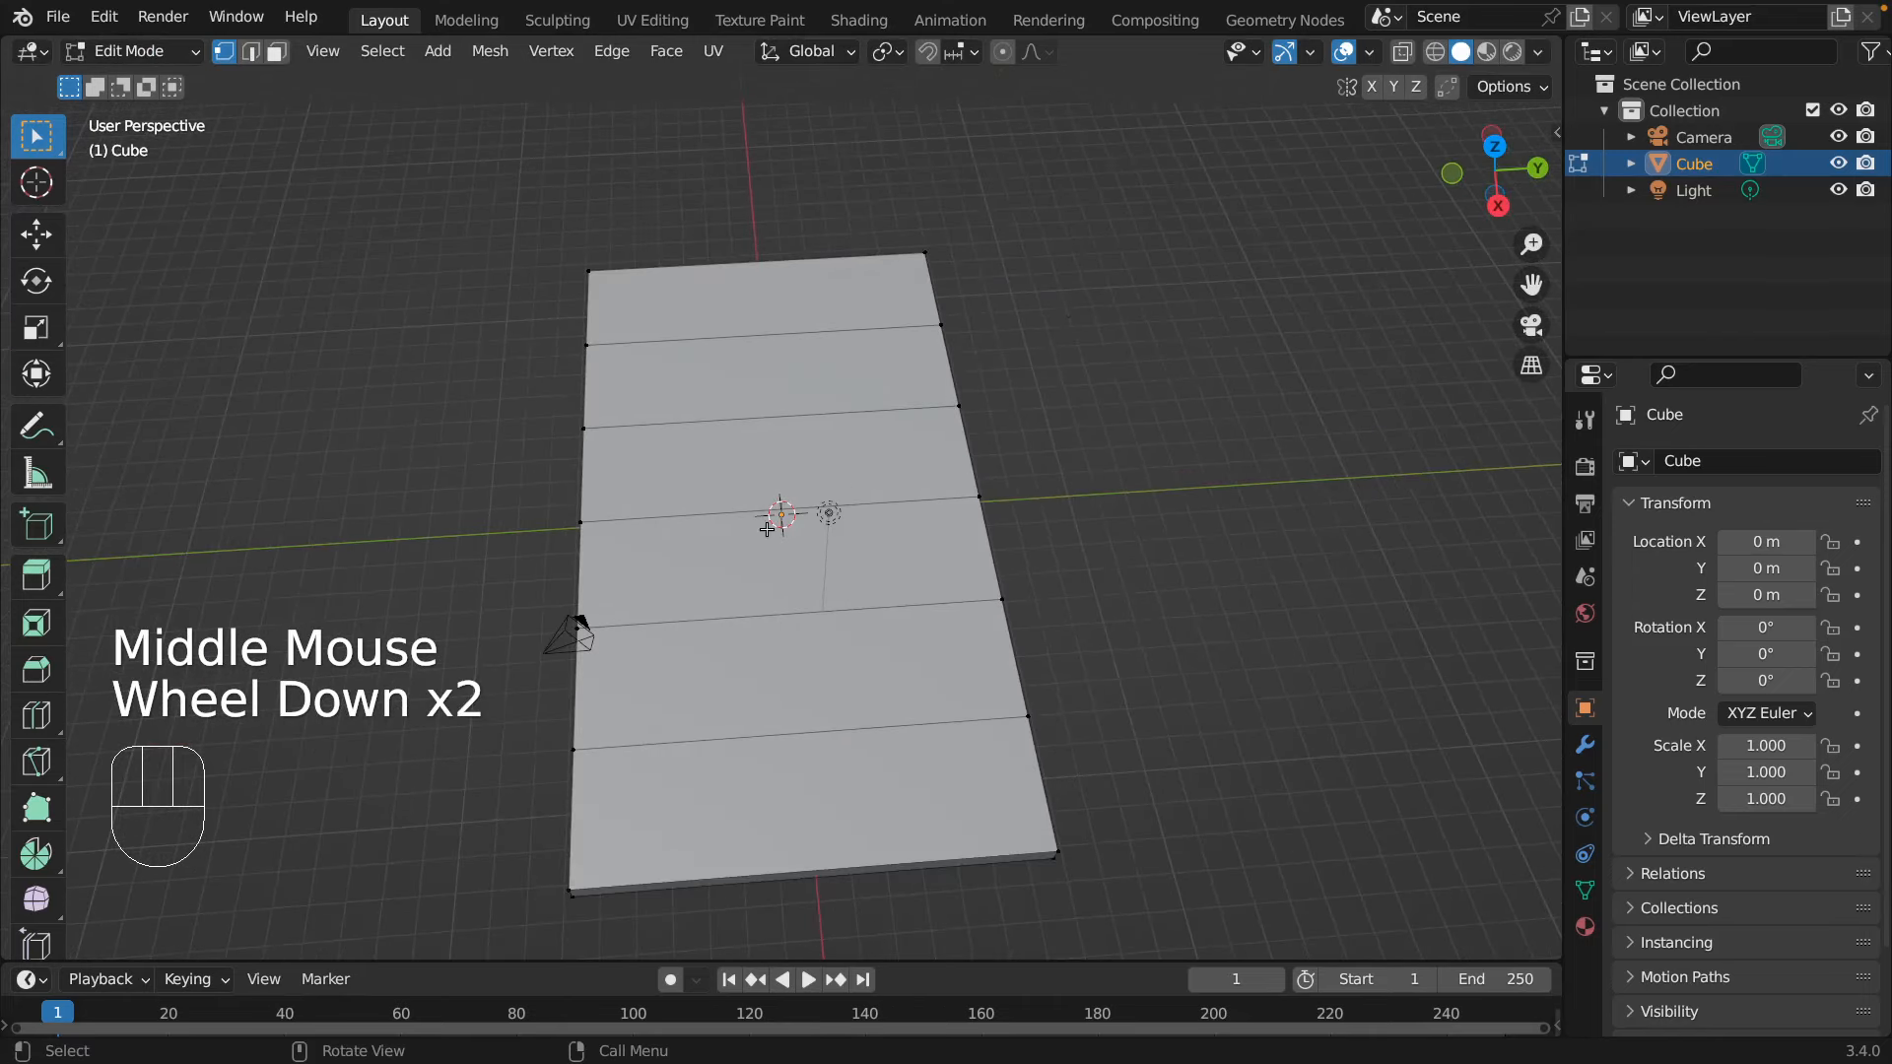
key("ctrl+r")
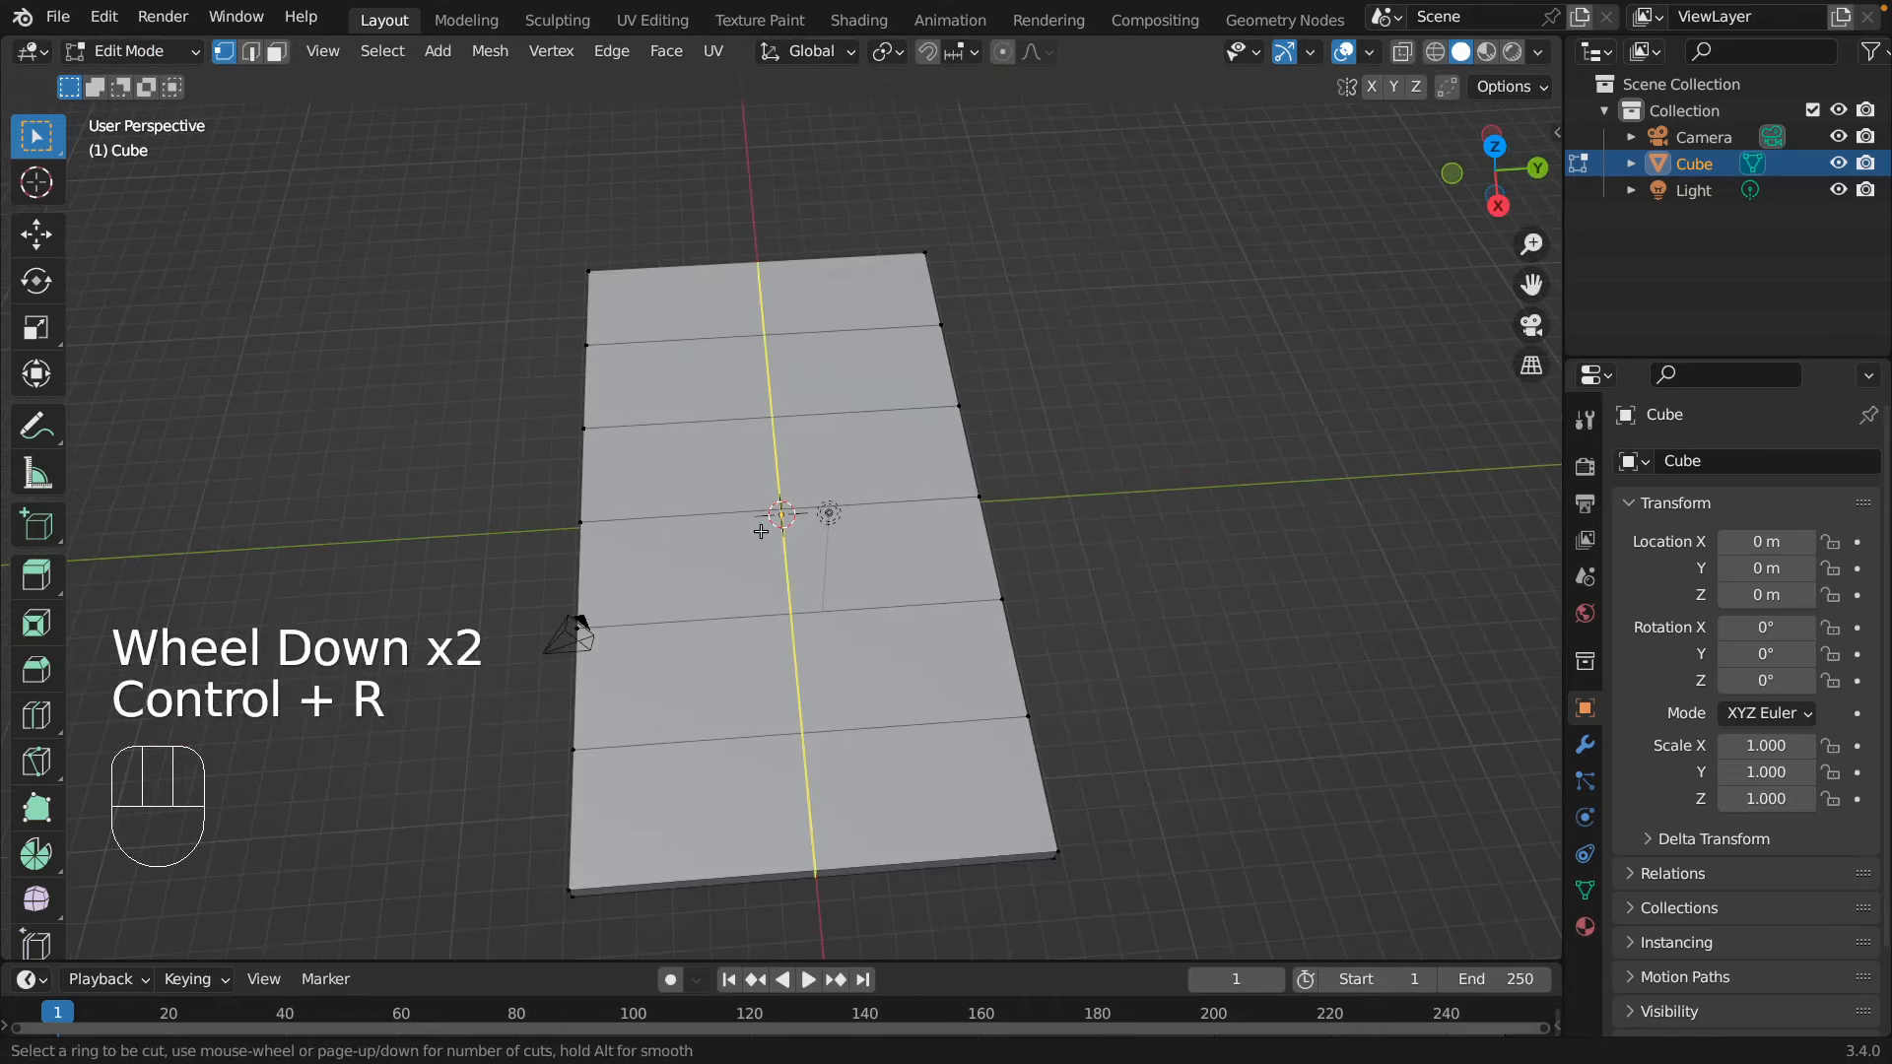
scroll(761, 532, "up", 2)
scroll(760, 532, "up", 1)
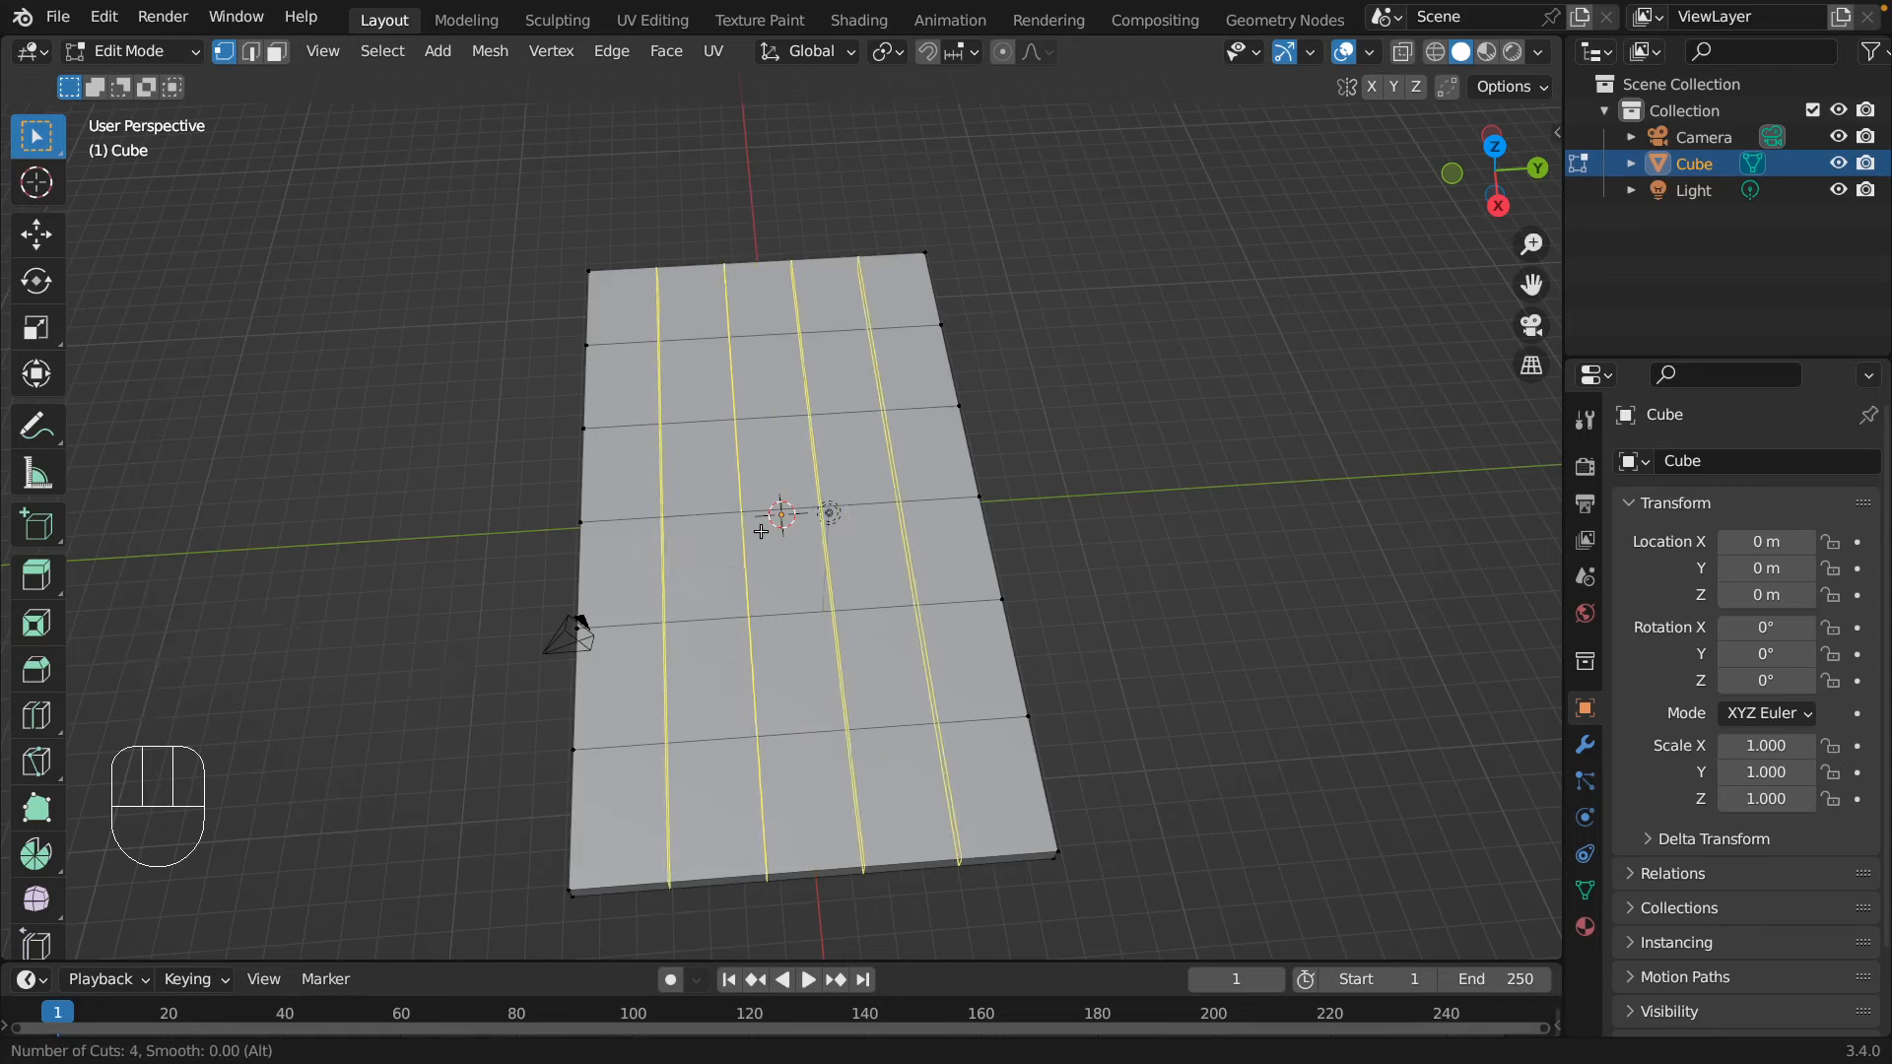
scroll(761, 532, "up", 1)
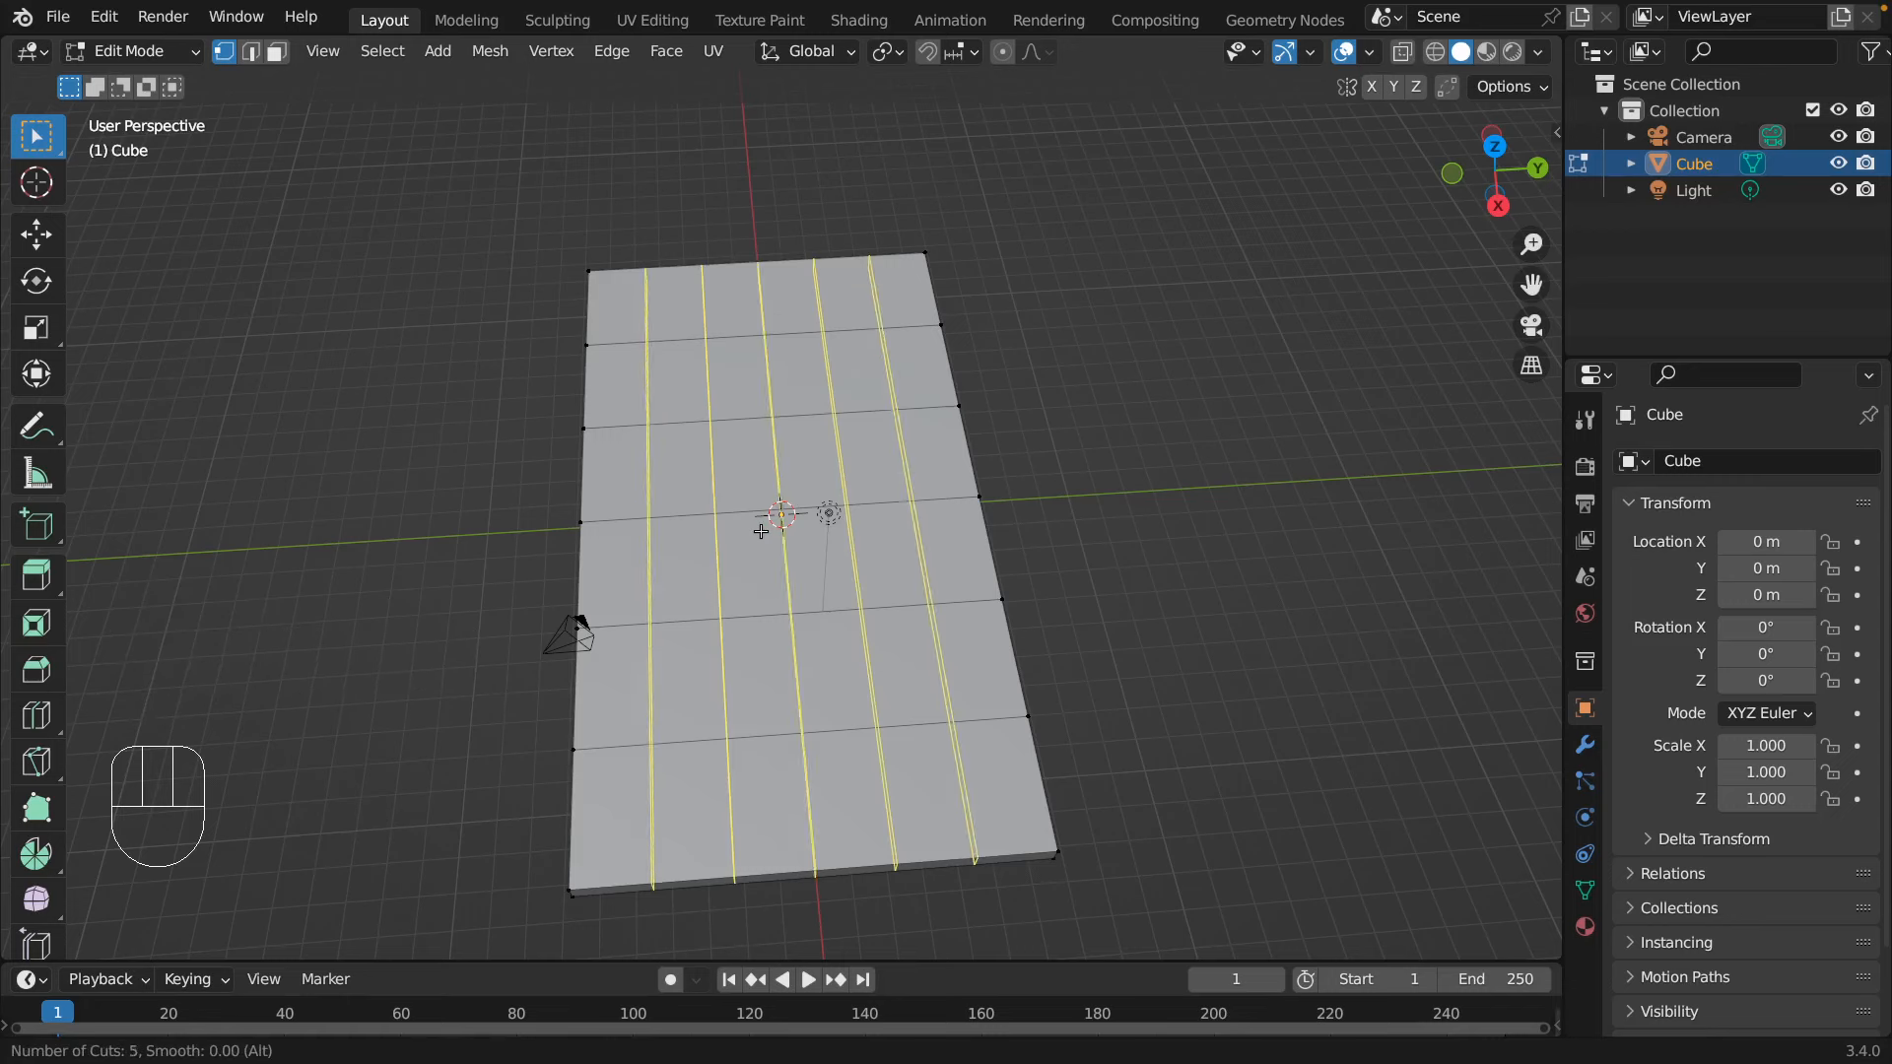
left_click(760, 532)
left_click(760, 532)
left_click(1123, 670)
- Examine the subdivided slab from several angles in Edit Mode and Object Mode
middle_click_drag(1123, 669, 668, 567)
middle_click_drag(1076, 745, 1000, 776)
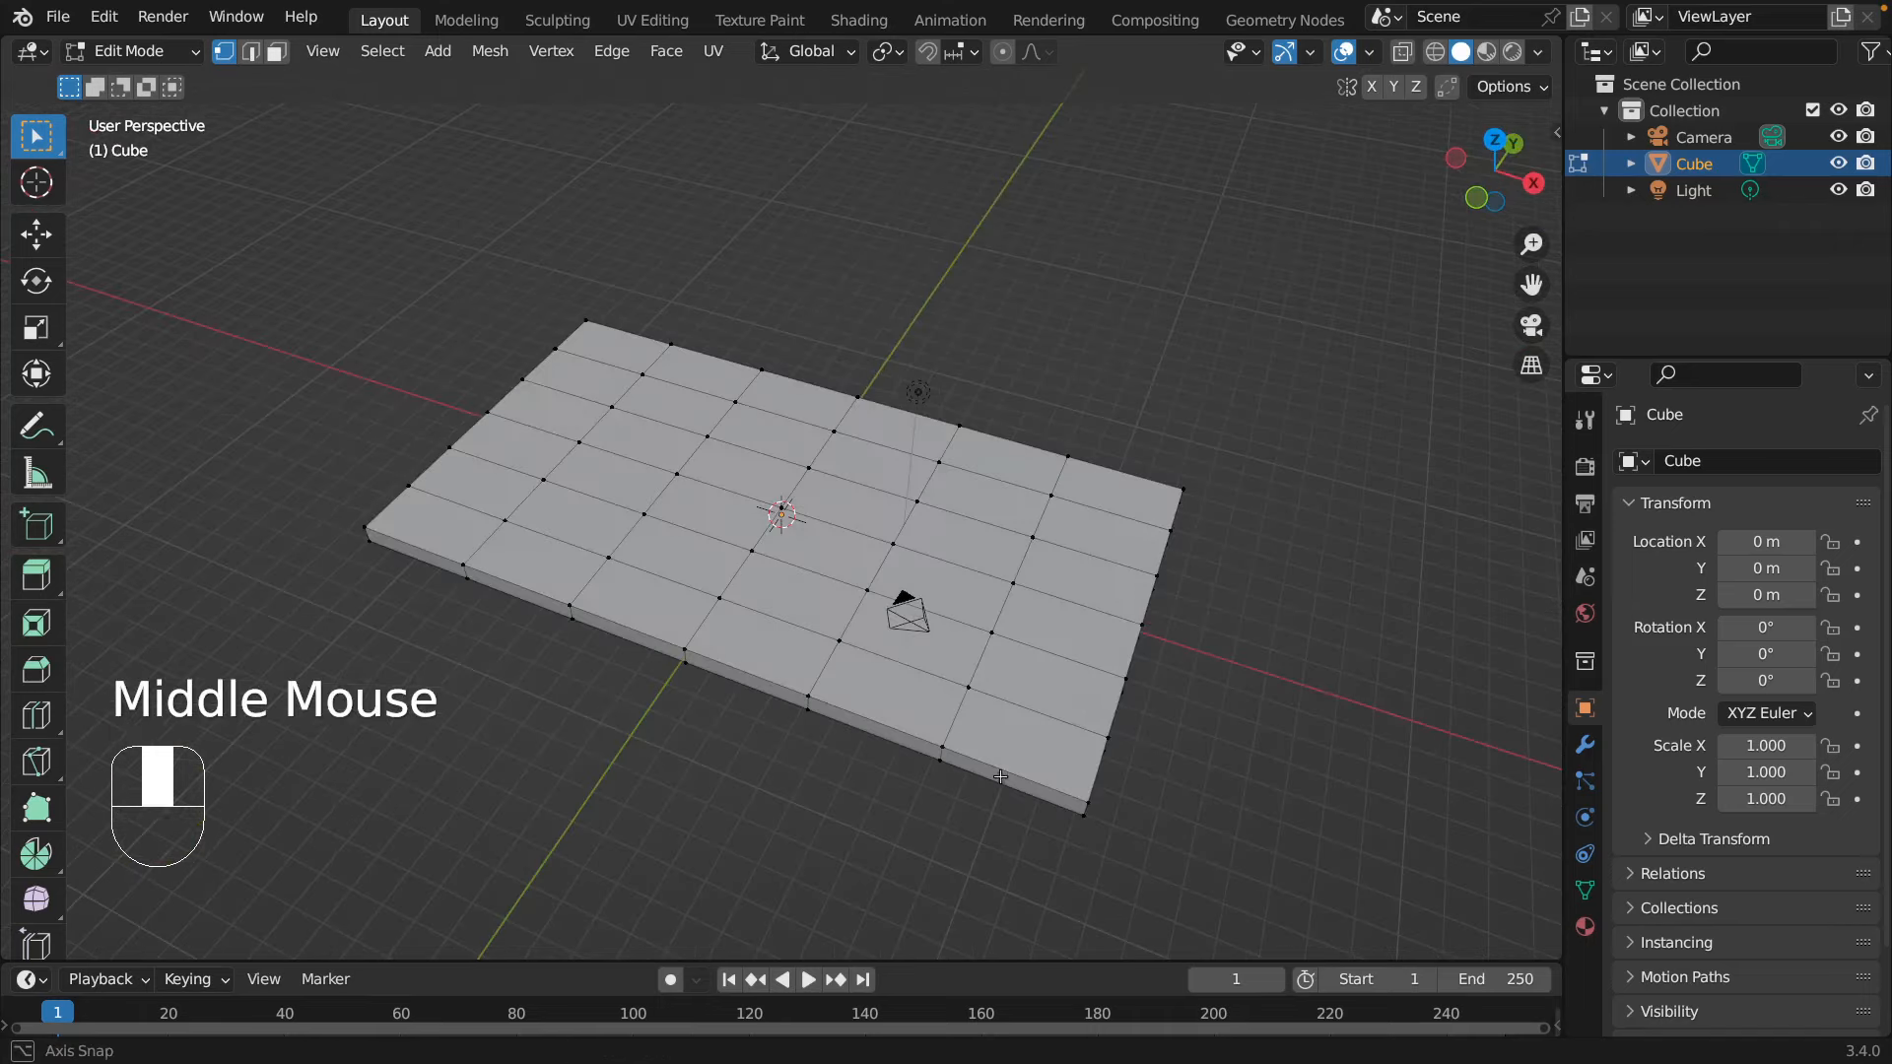
middle_click_drag(1301, 719, 1384, 708)
scroll(1308, 583, "down", 1)
scroll(1307, 584, "up", 2)
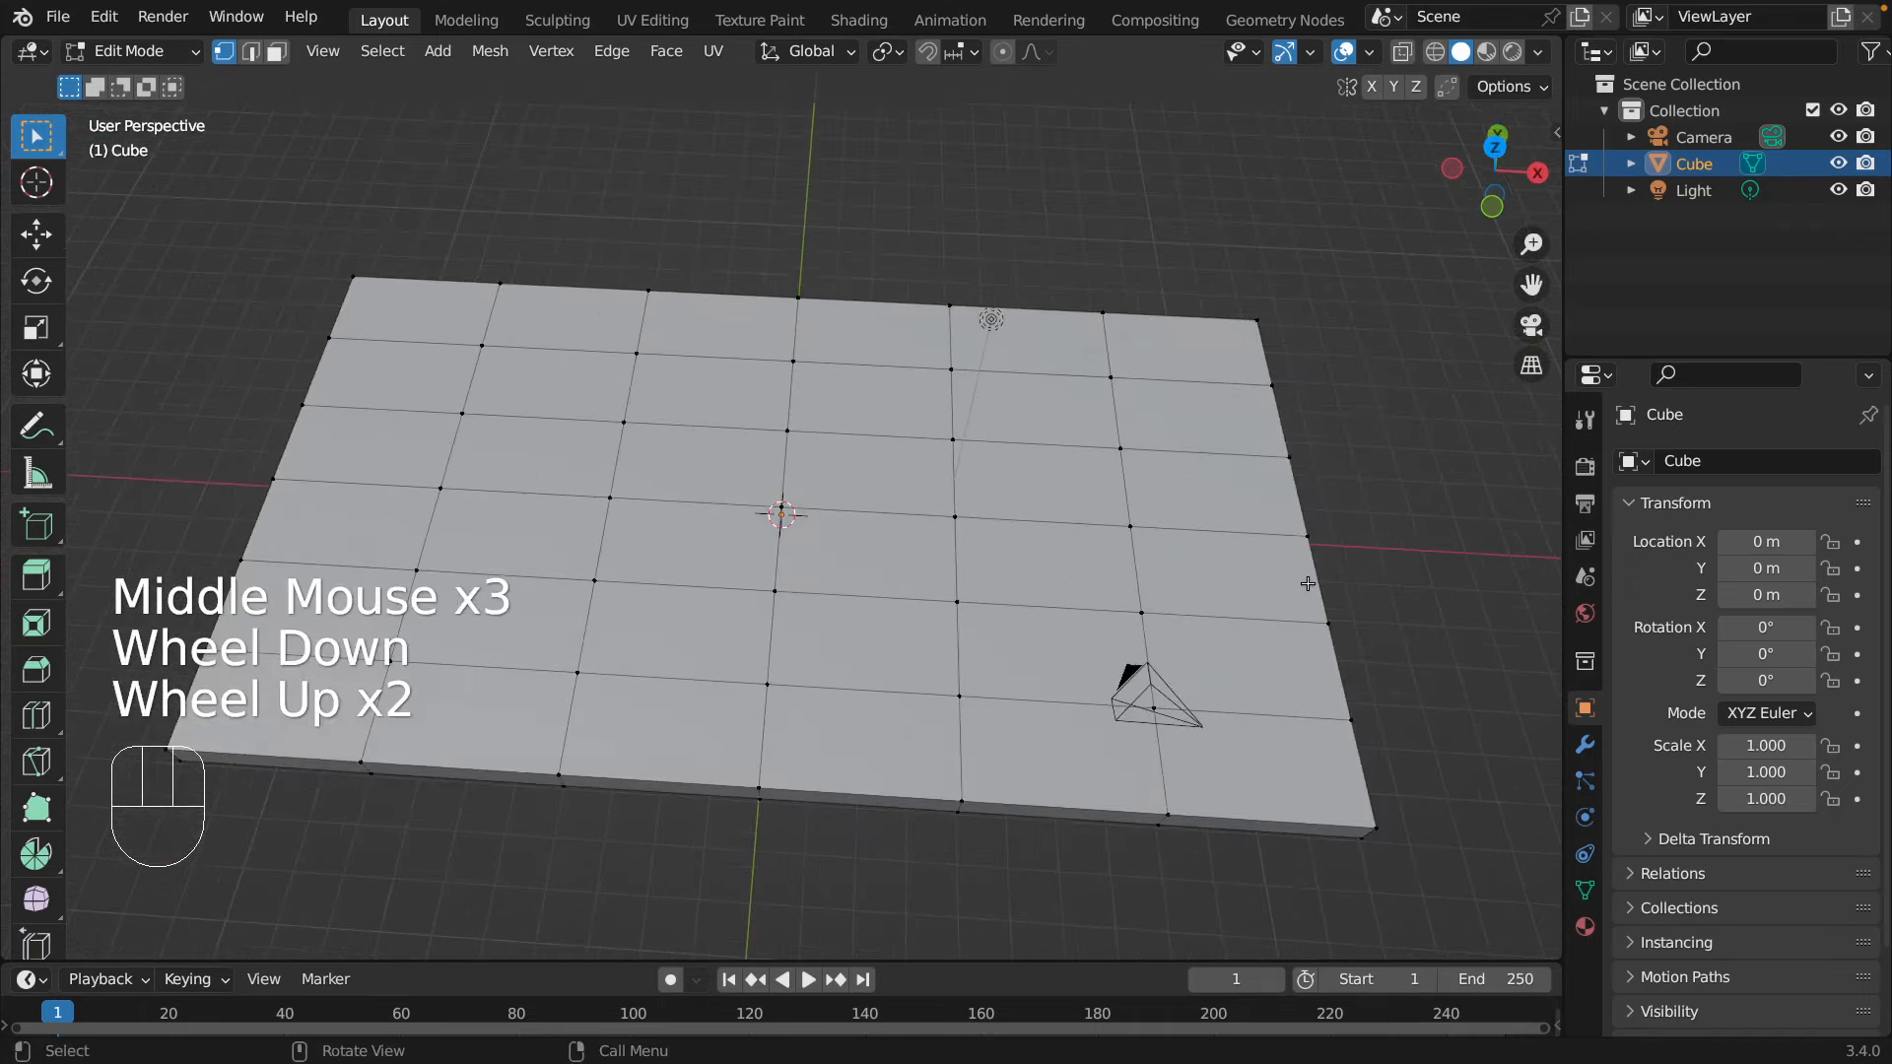
scroll(1367, 574, "down", 1)
middle_click_drag(1367, 574, 1370, 544)
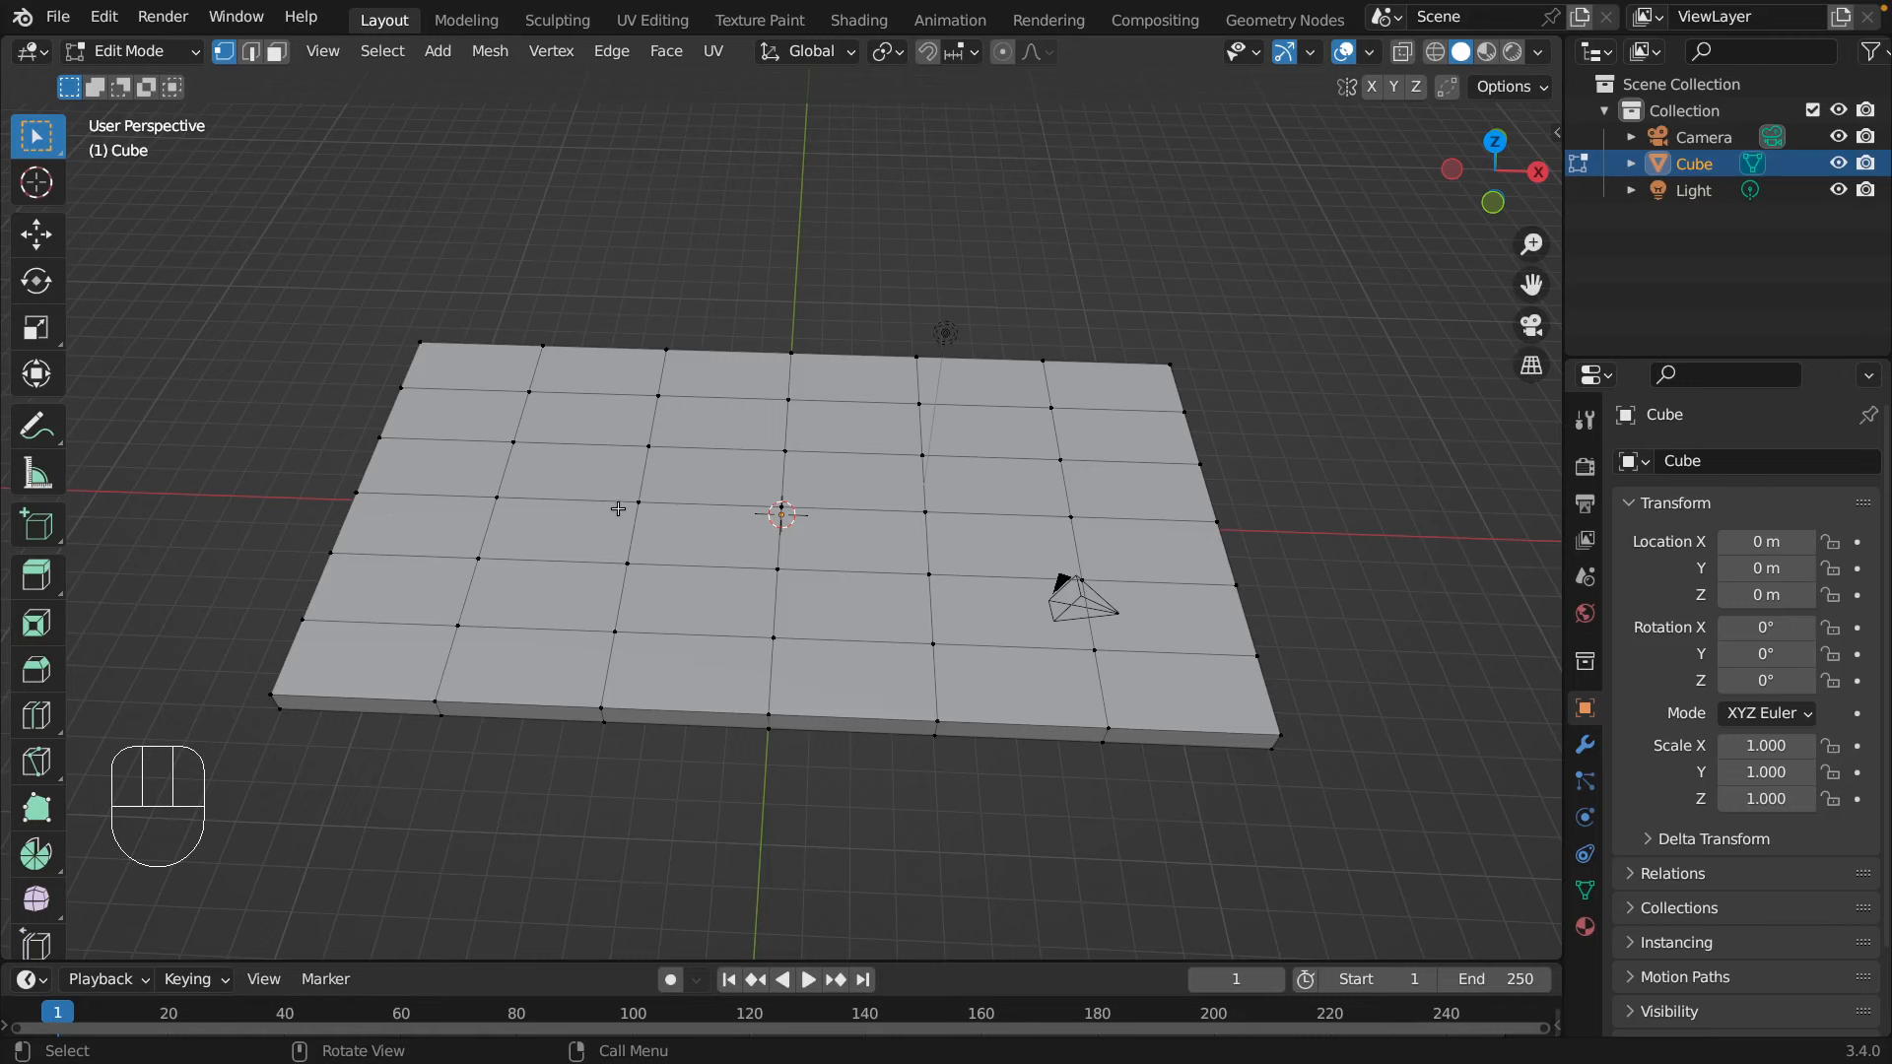
key("Tab")
left_click(303, 445)
left_click(654, 550)
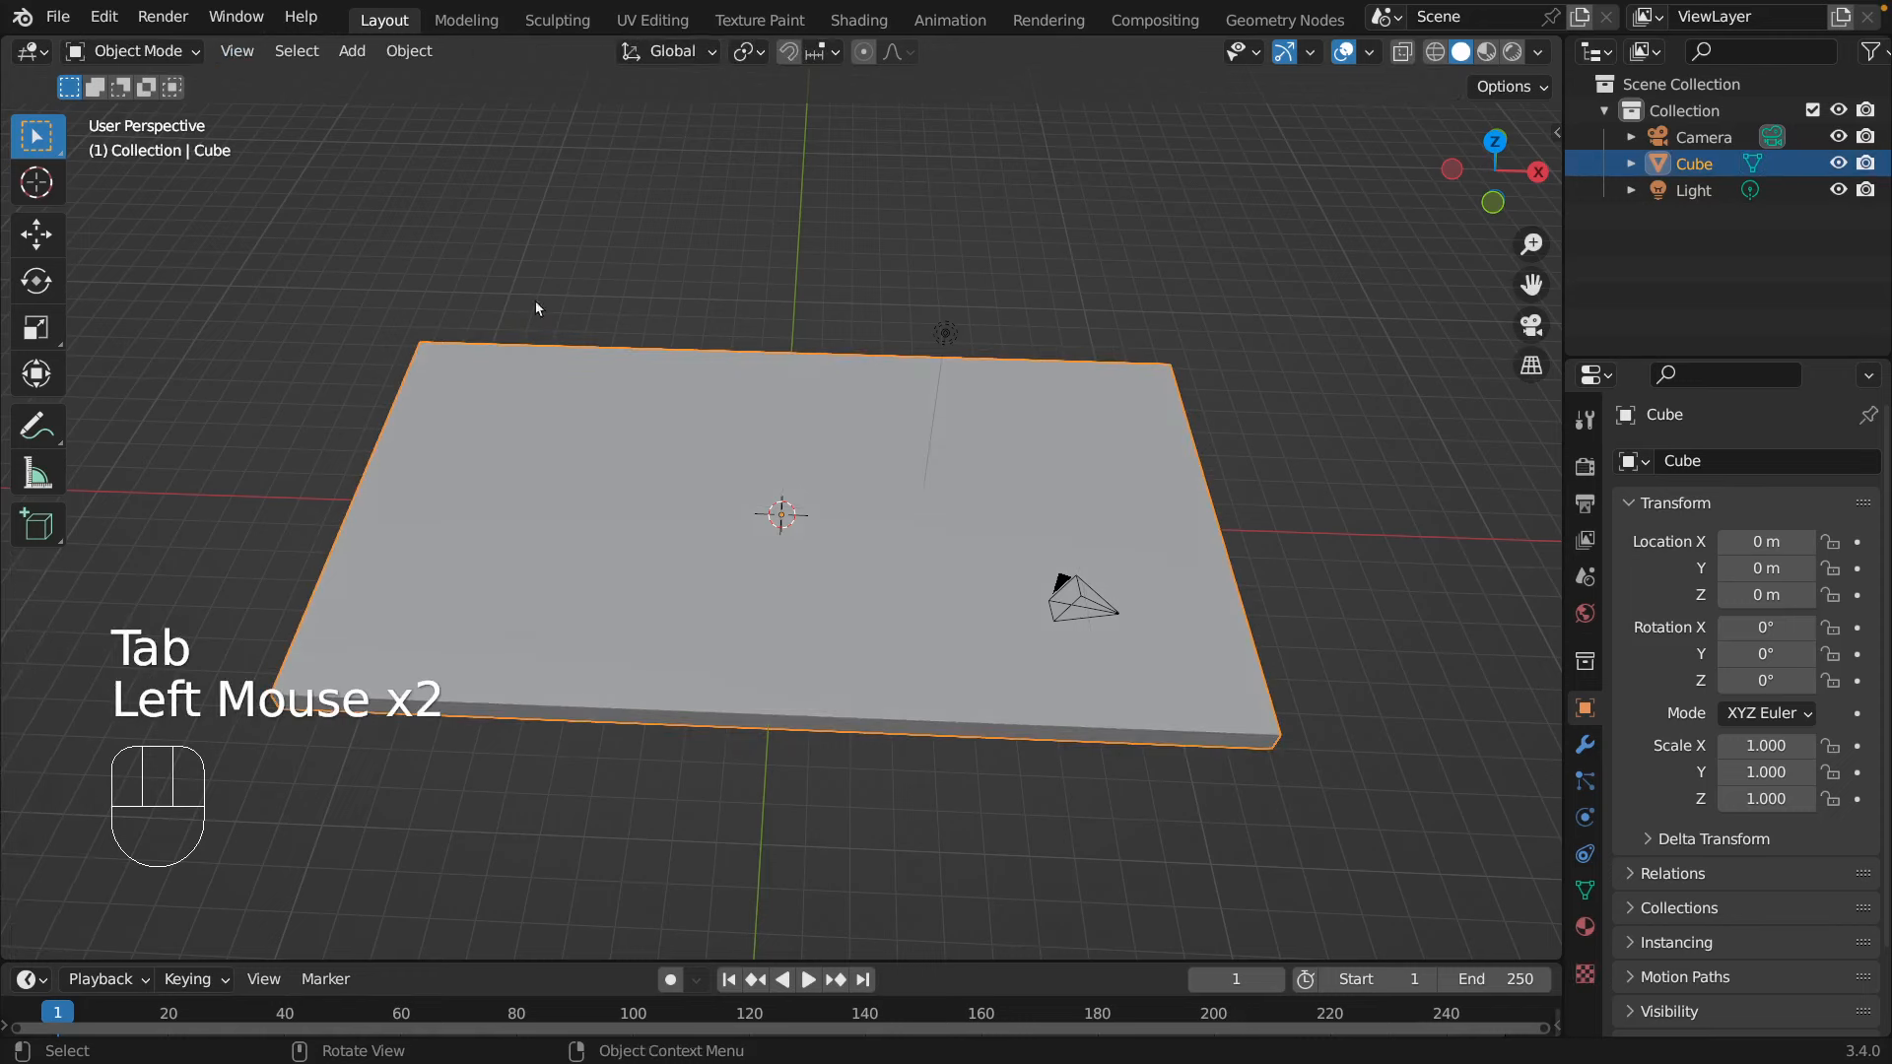
middle_click_drag(1363, 601, 1387, 564)
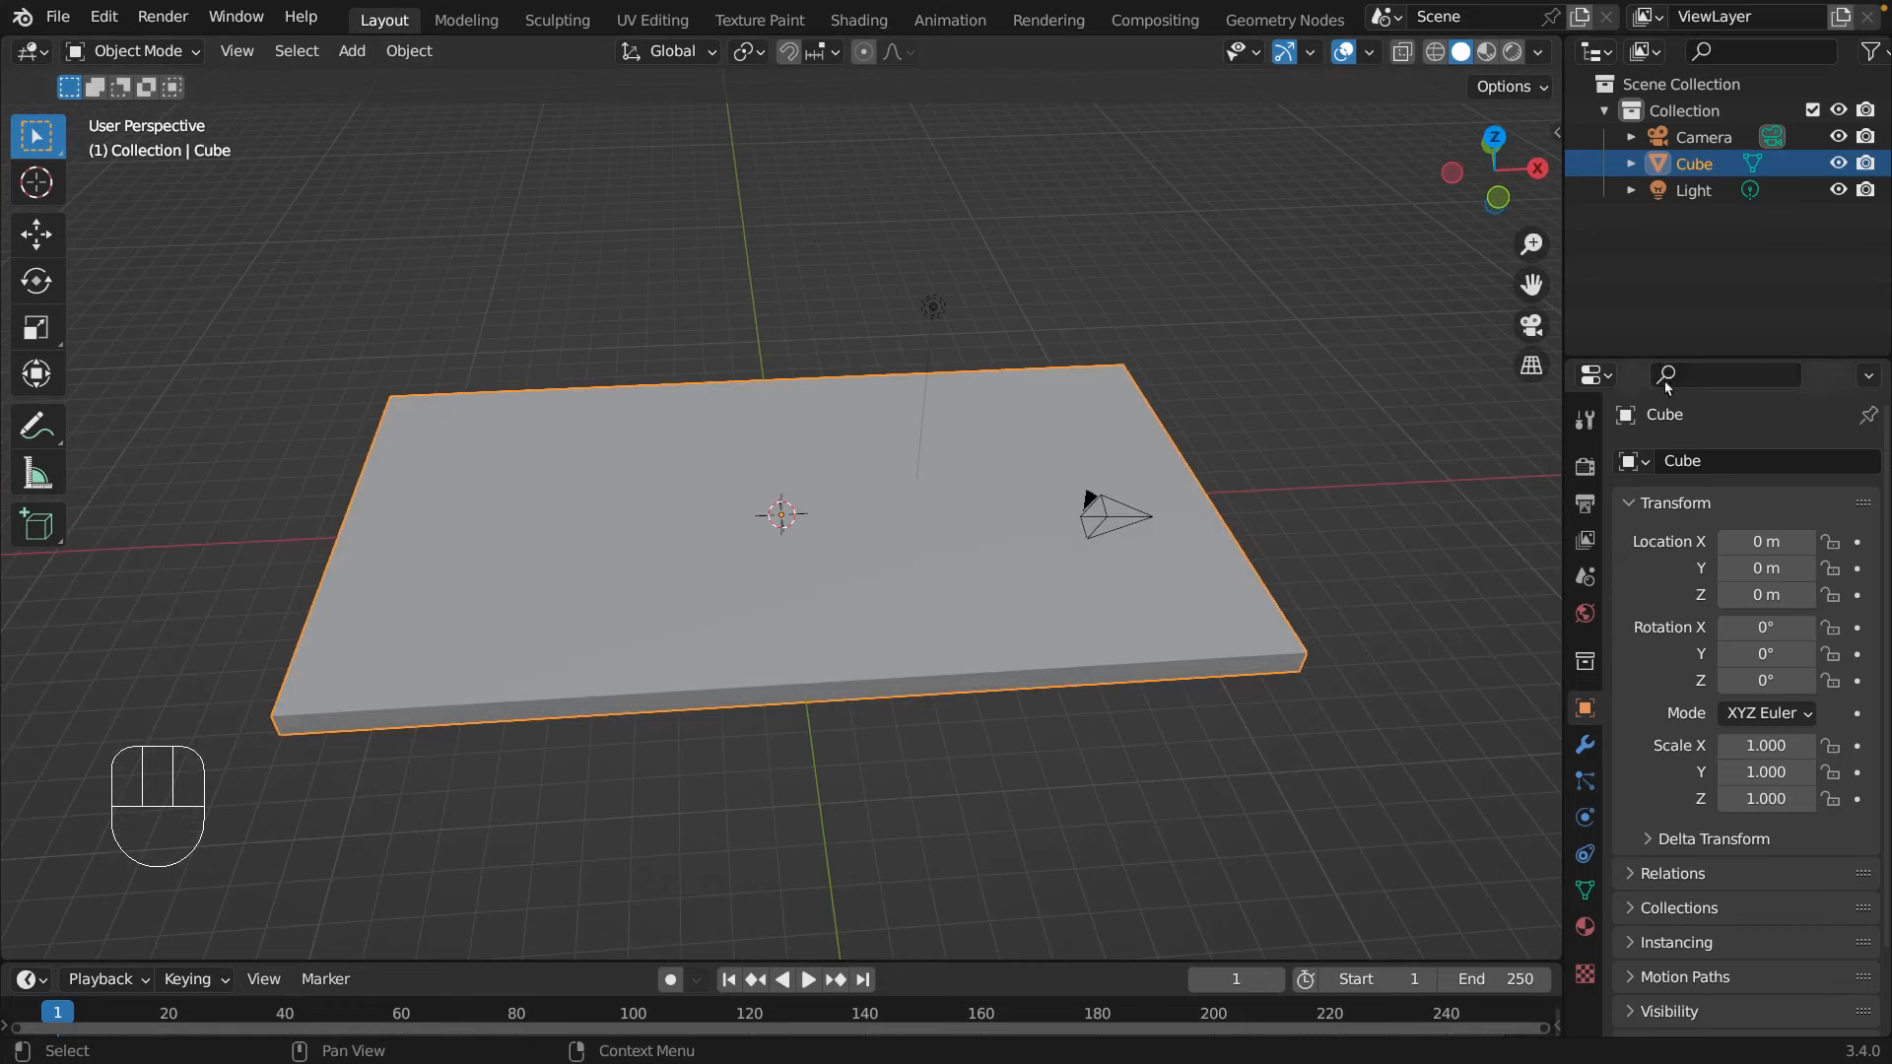
- Return to Edit Mode with face selection and select all faces in the two back rows of the slab's top
left_click(1031, 289)
key("Tab")
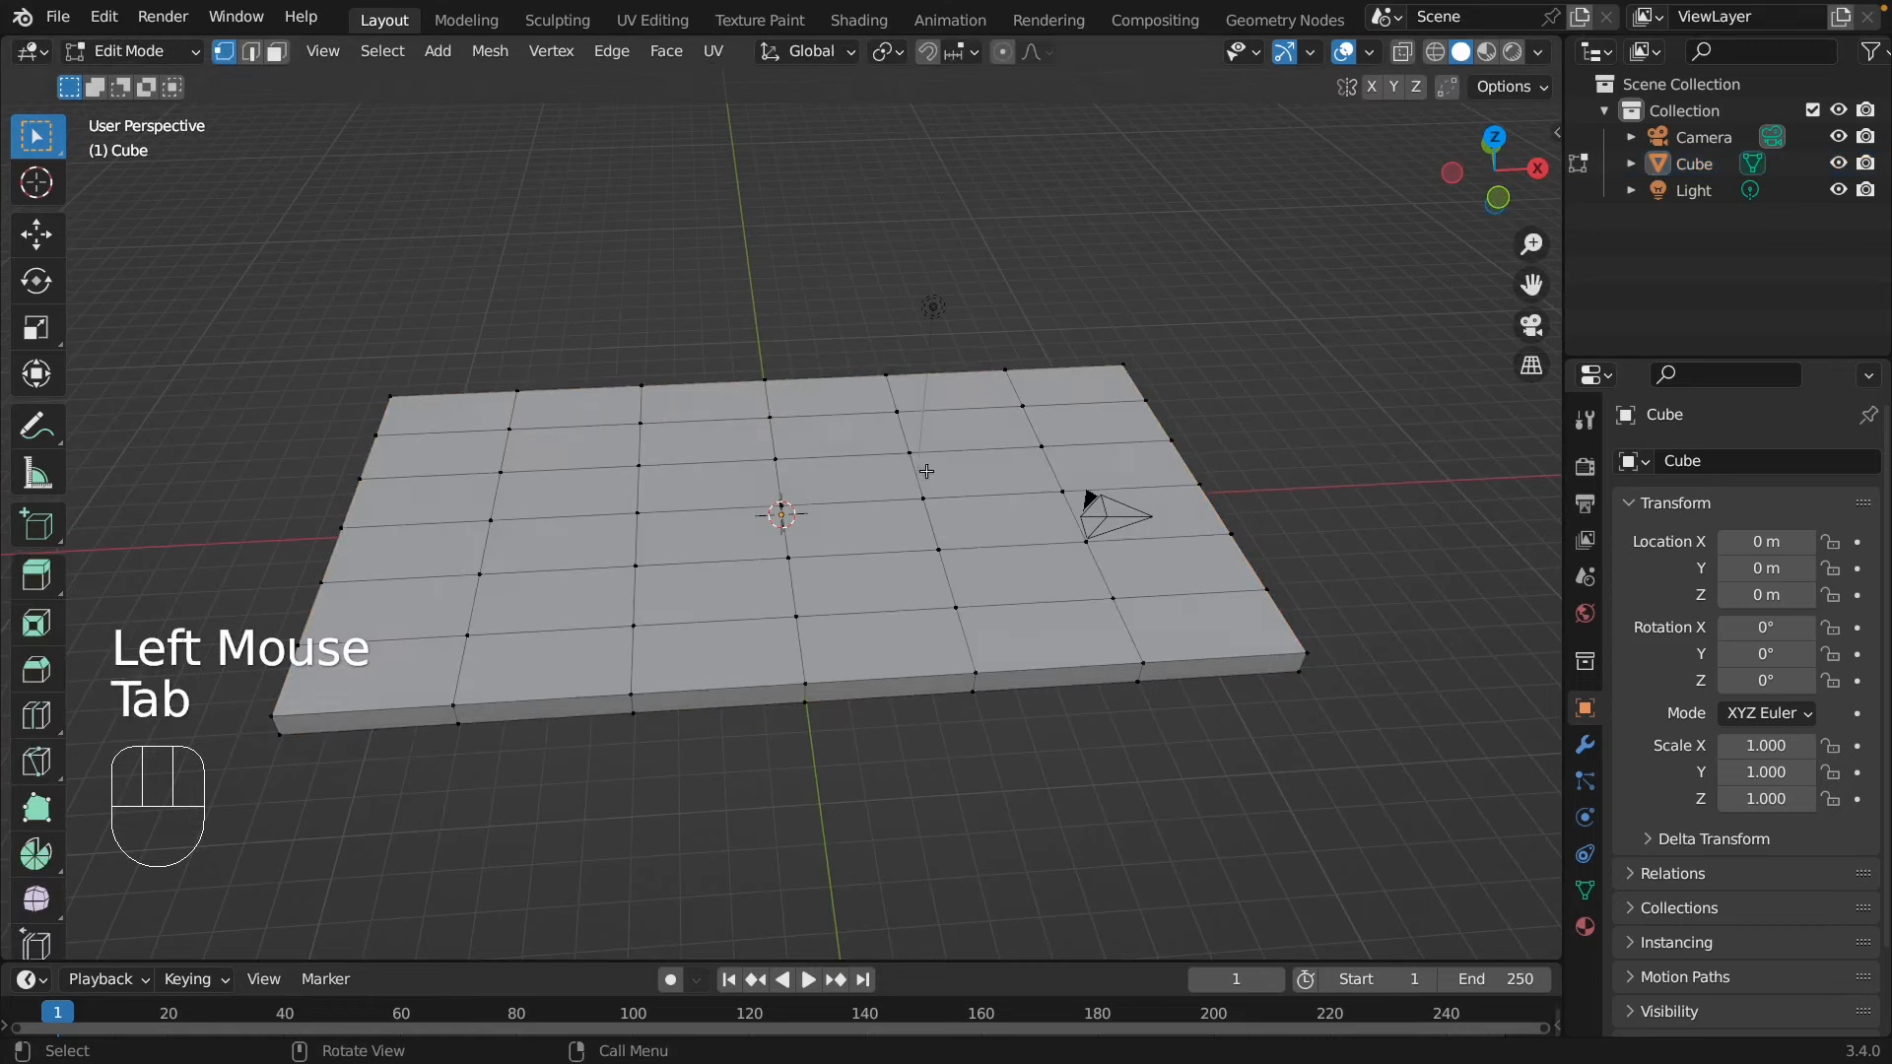
middle_click_drag(750, 308, 771, 295)
left_click(275, 56)
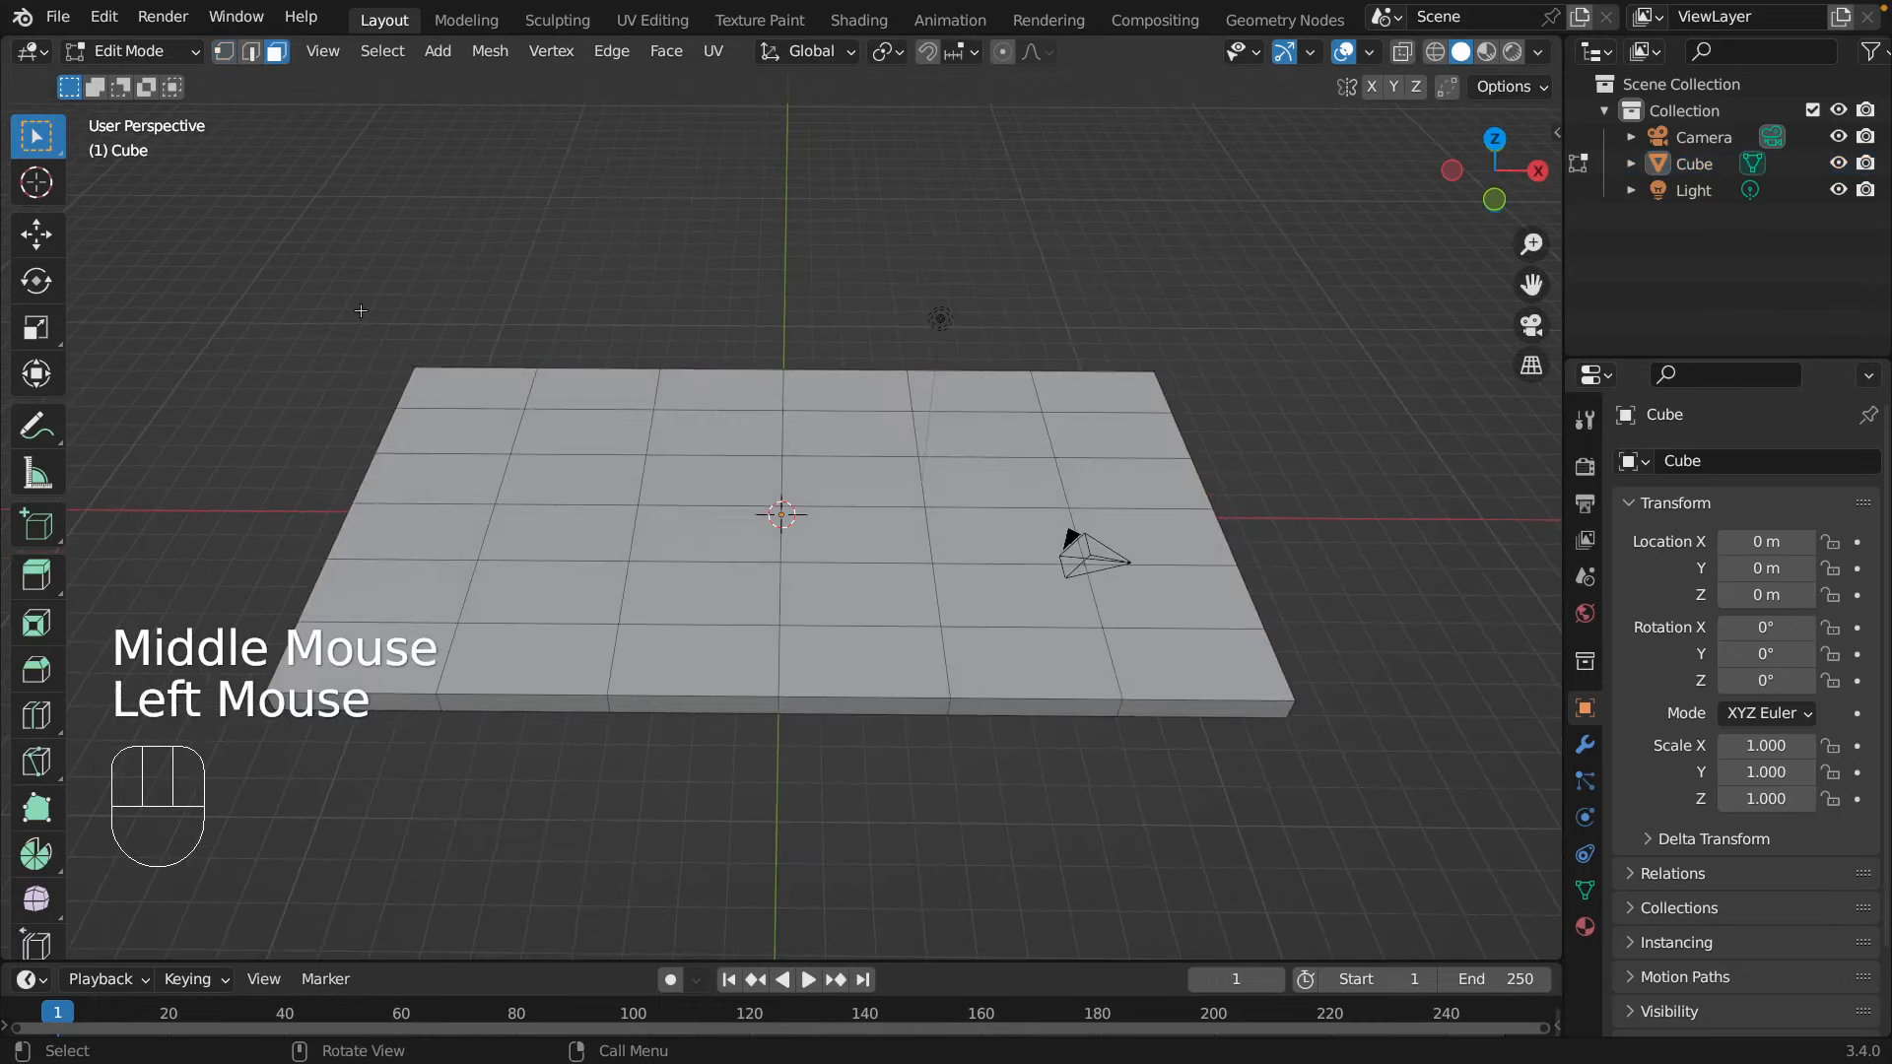
left_click(471, 398, "shift")
left_click(591, 393, "shift")
left_click(696, 390, "shift")
left_click(837, 392, "shift")
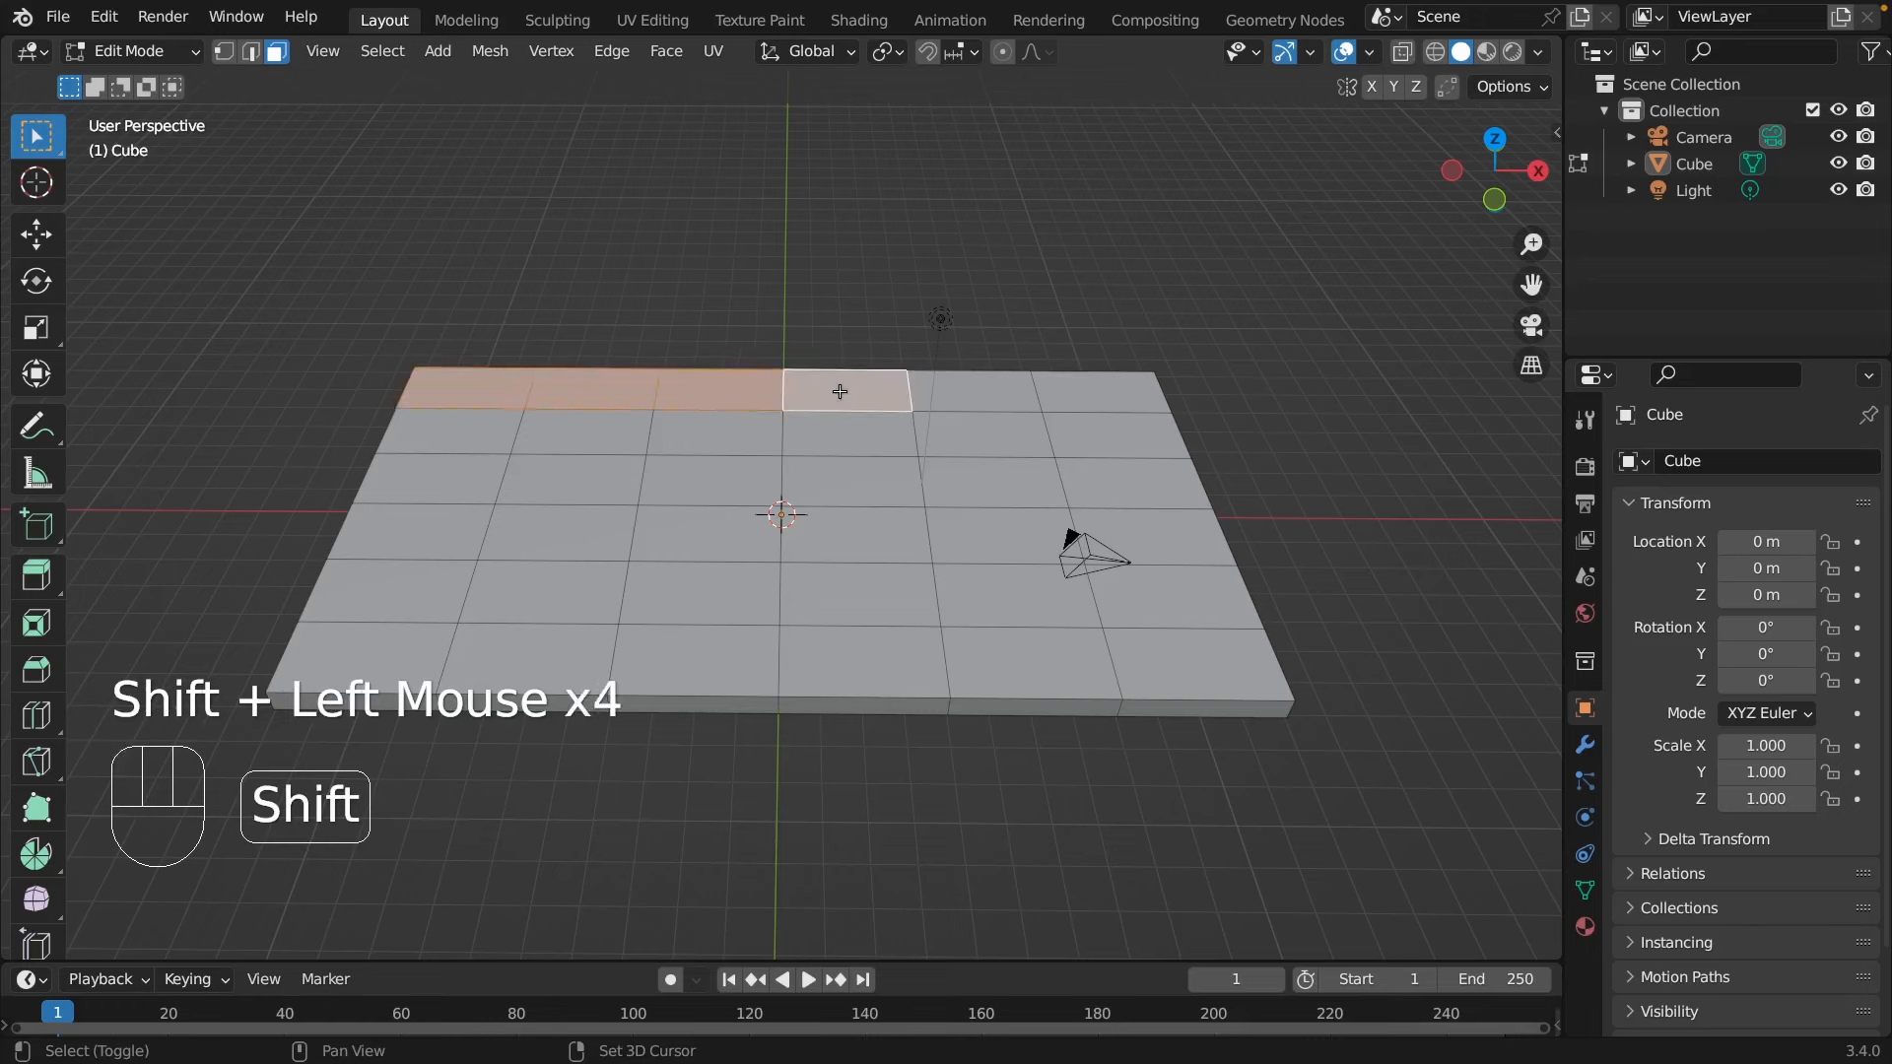
left_click(1022, 399, "shift")
left_click(1106, 388, "shift")
left_click(1113, 434, "shift")
left_click(990, 435, "shift")
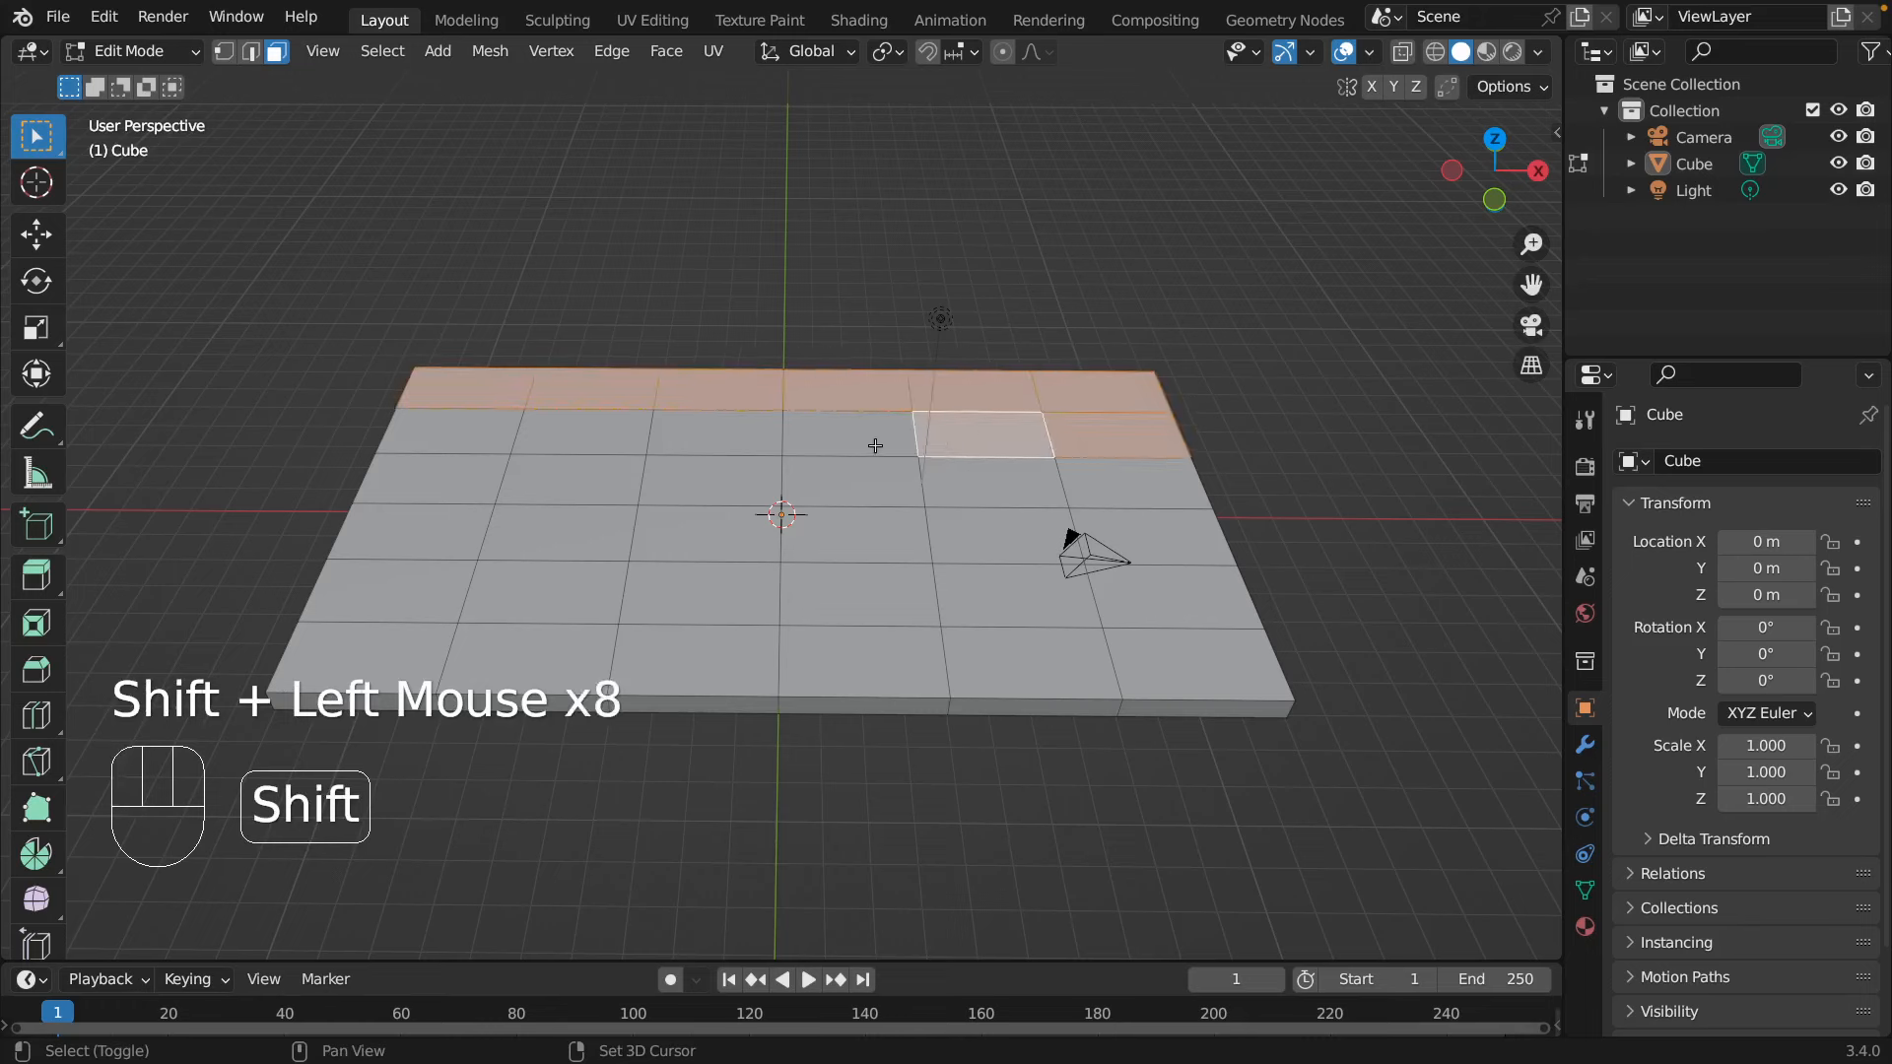
left_click(850, 435, "shift")
left_click(715, 435, "shift")
left_click(591, 434, "shift")
left_click(482, 439, "shift")
- Extend the selection to the remaining 24 faces of the slab's top, column by column
left_click(432, 491, "shift")
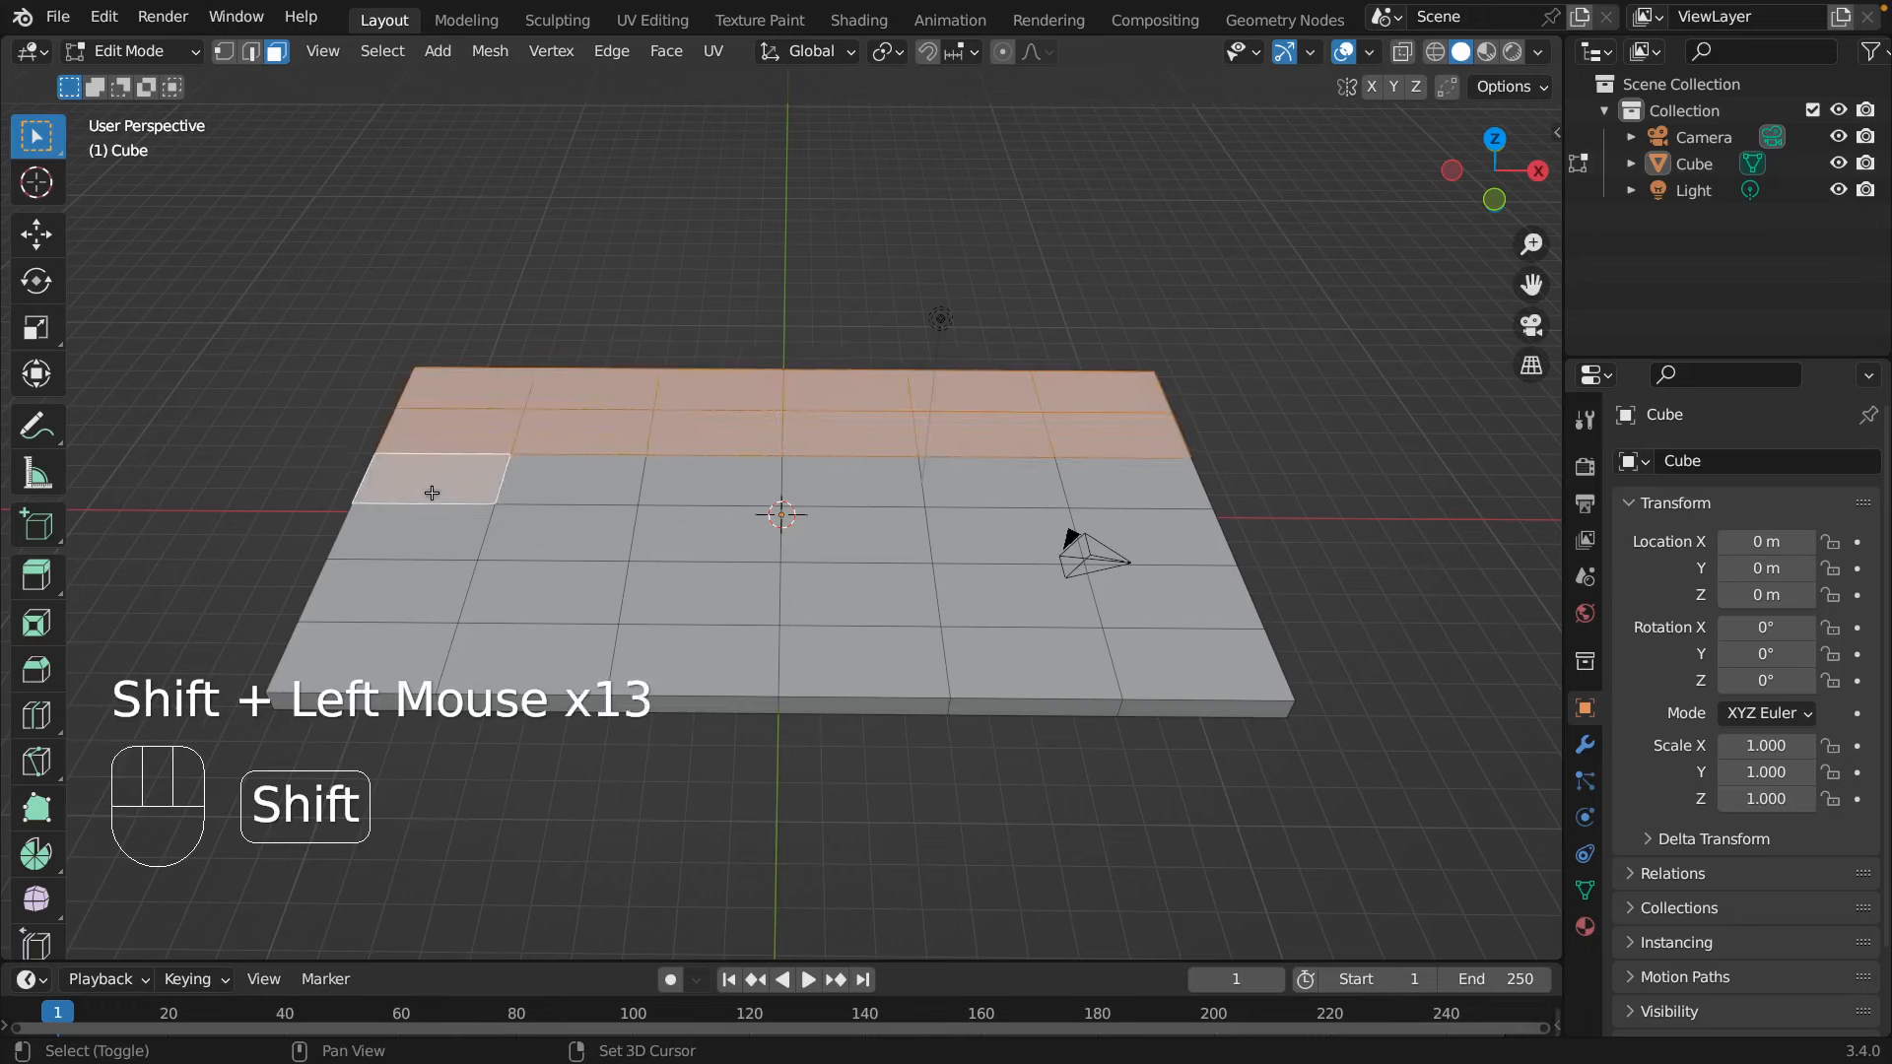
left_click(434, 540, "shift")
left_click(412, 599, "shift")
left_click(382, 654, "shift")
left_click(532, 652, "shift")
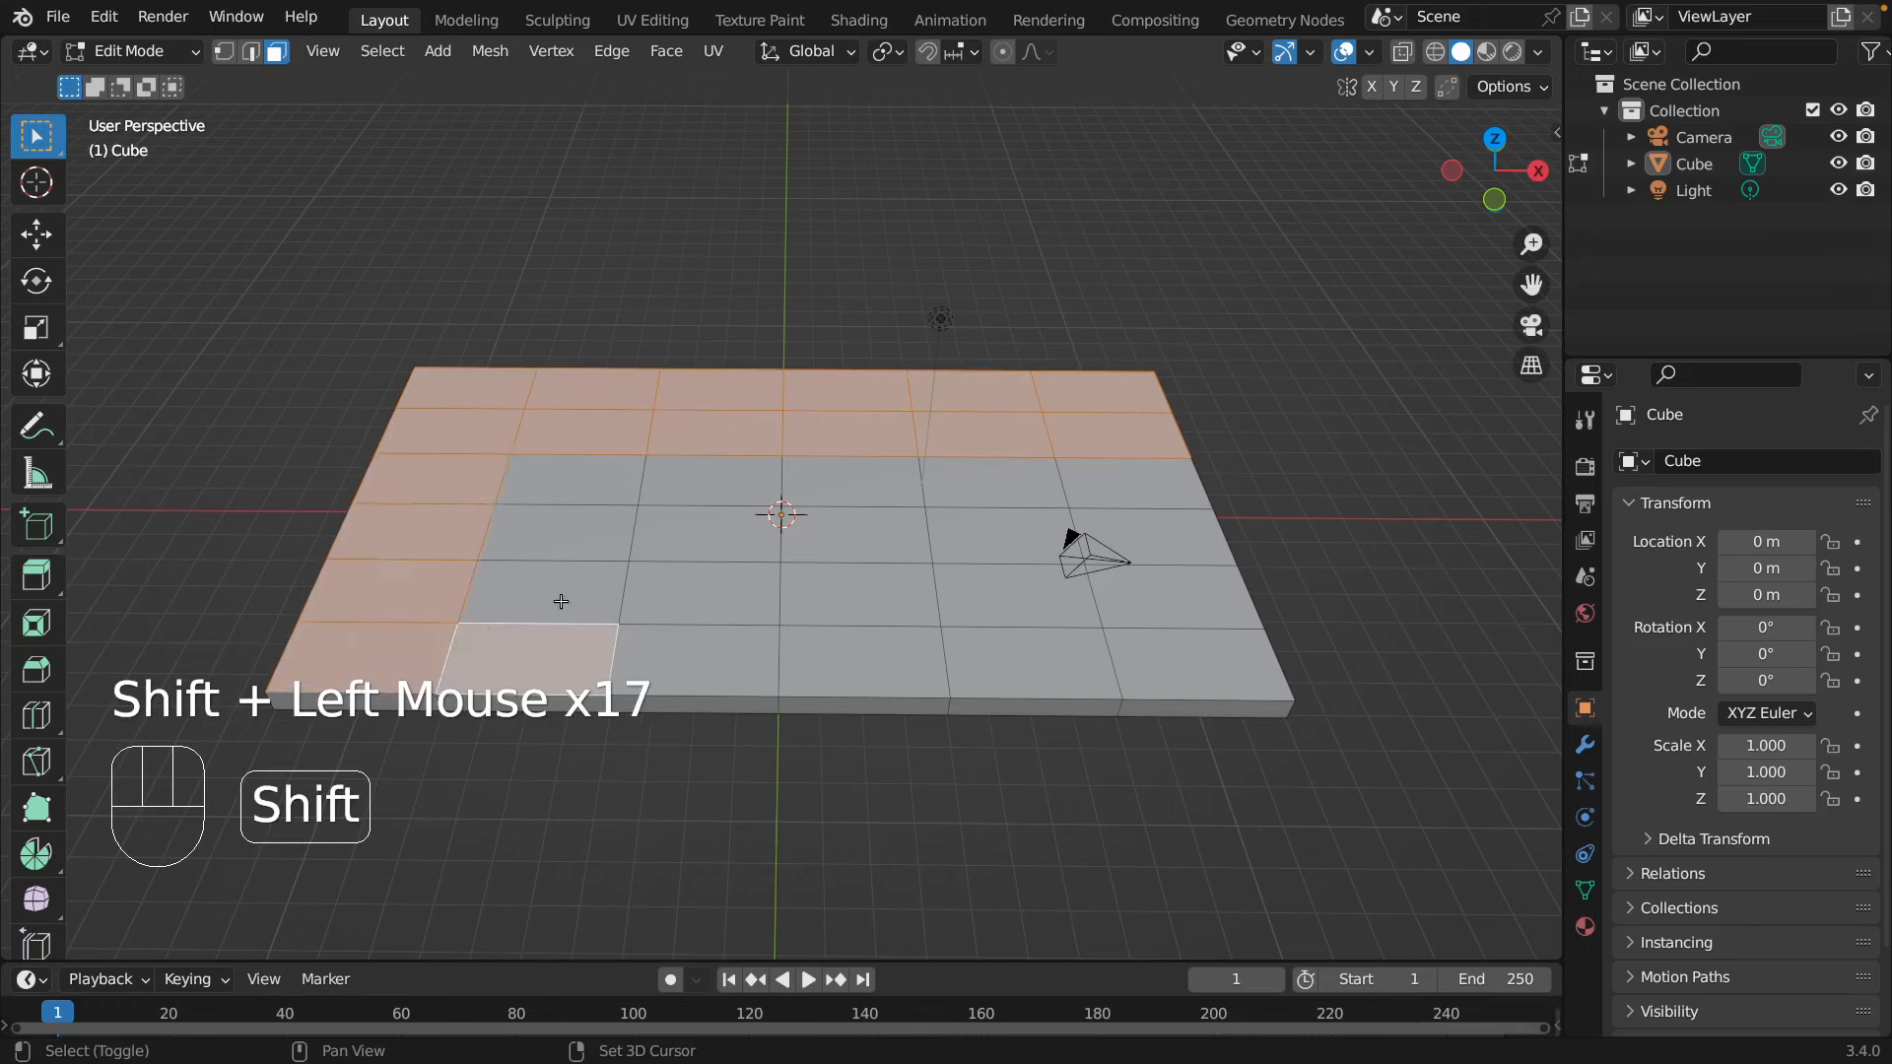
left_click(547, 591, "shift")
left_click(579, 493, "shift")
left_click(584, 504, "shift")
left_click(586, 512, "shift")
left_click(587, 516, "shift")
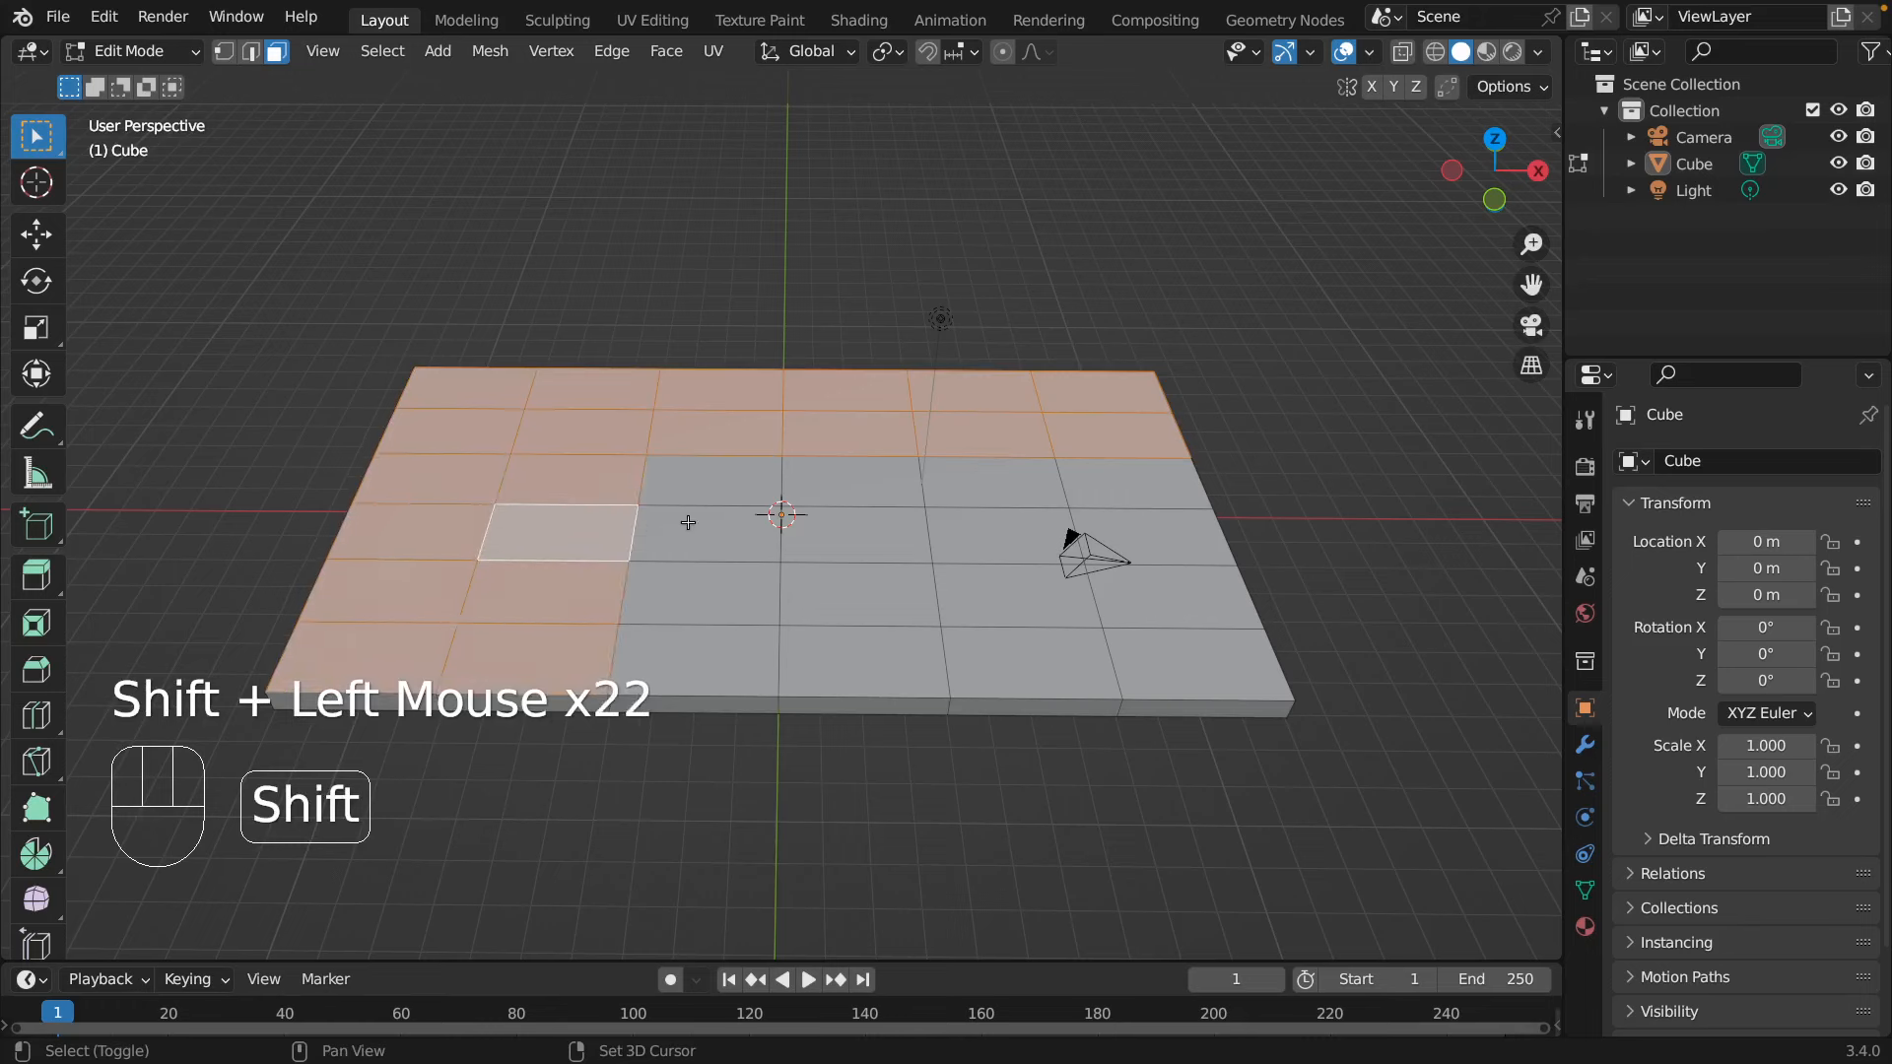
left_click(692, 490, "shift")
left_click(703, 554, "shift")
left_click(709, 593, "shift")
left_click(706, 646, "shift")
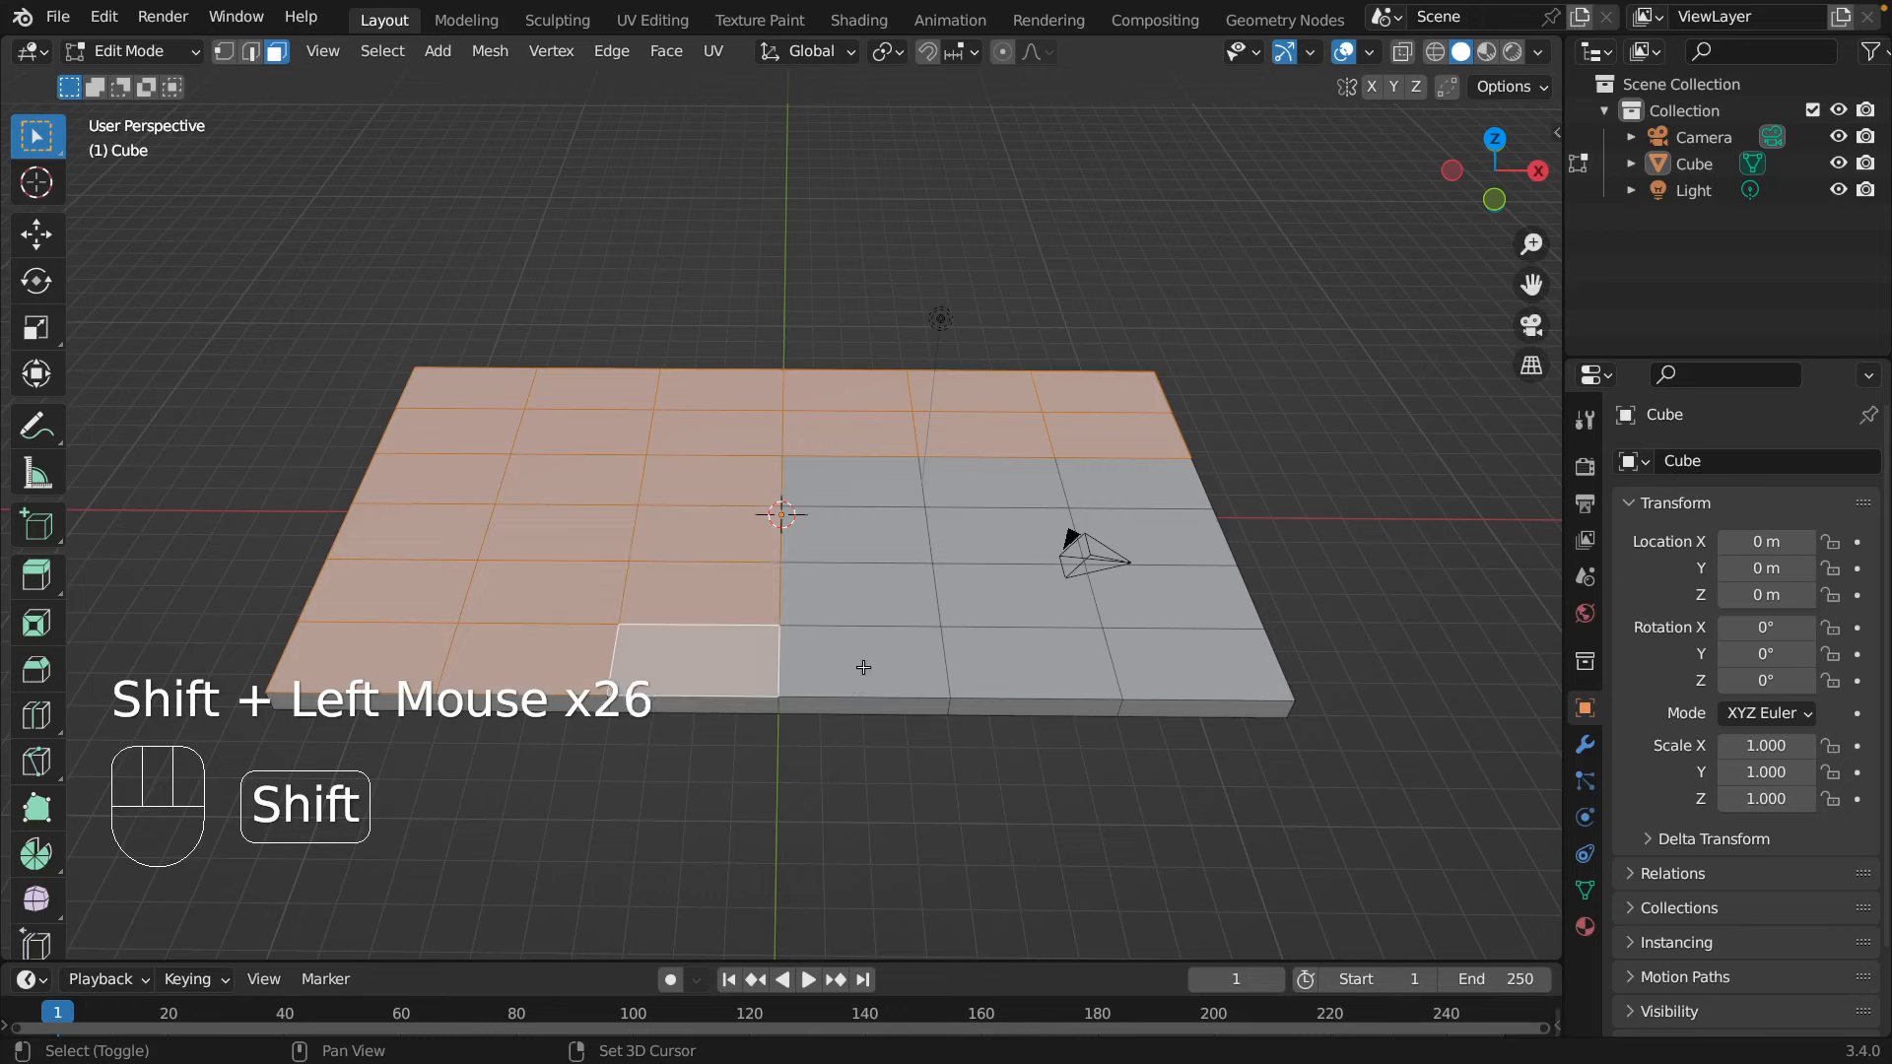
left_click(859, 655, "shift")
left_click(857, 591, "shift")
left_click(853, 535, "shift")
left_click(875, 492, "shift")
left_click(965, 504, "shift")
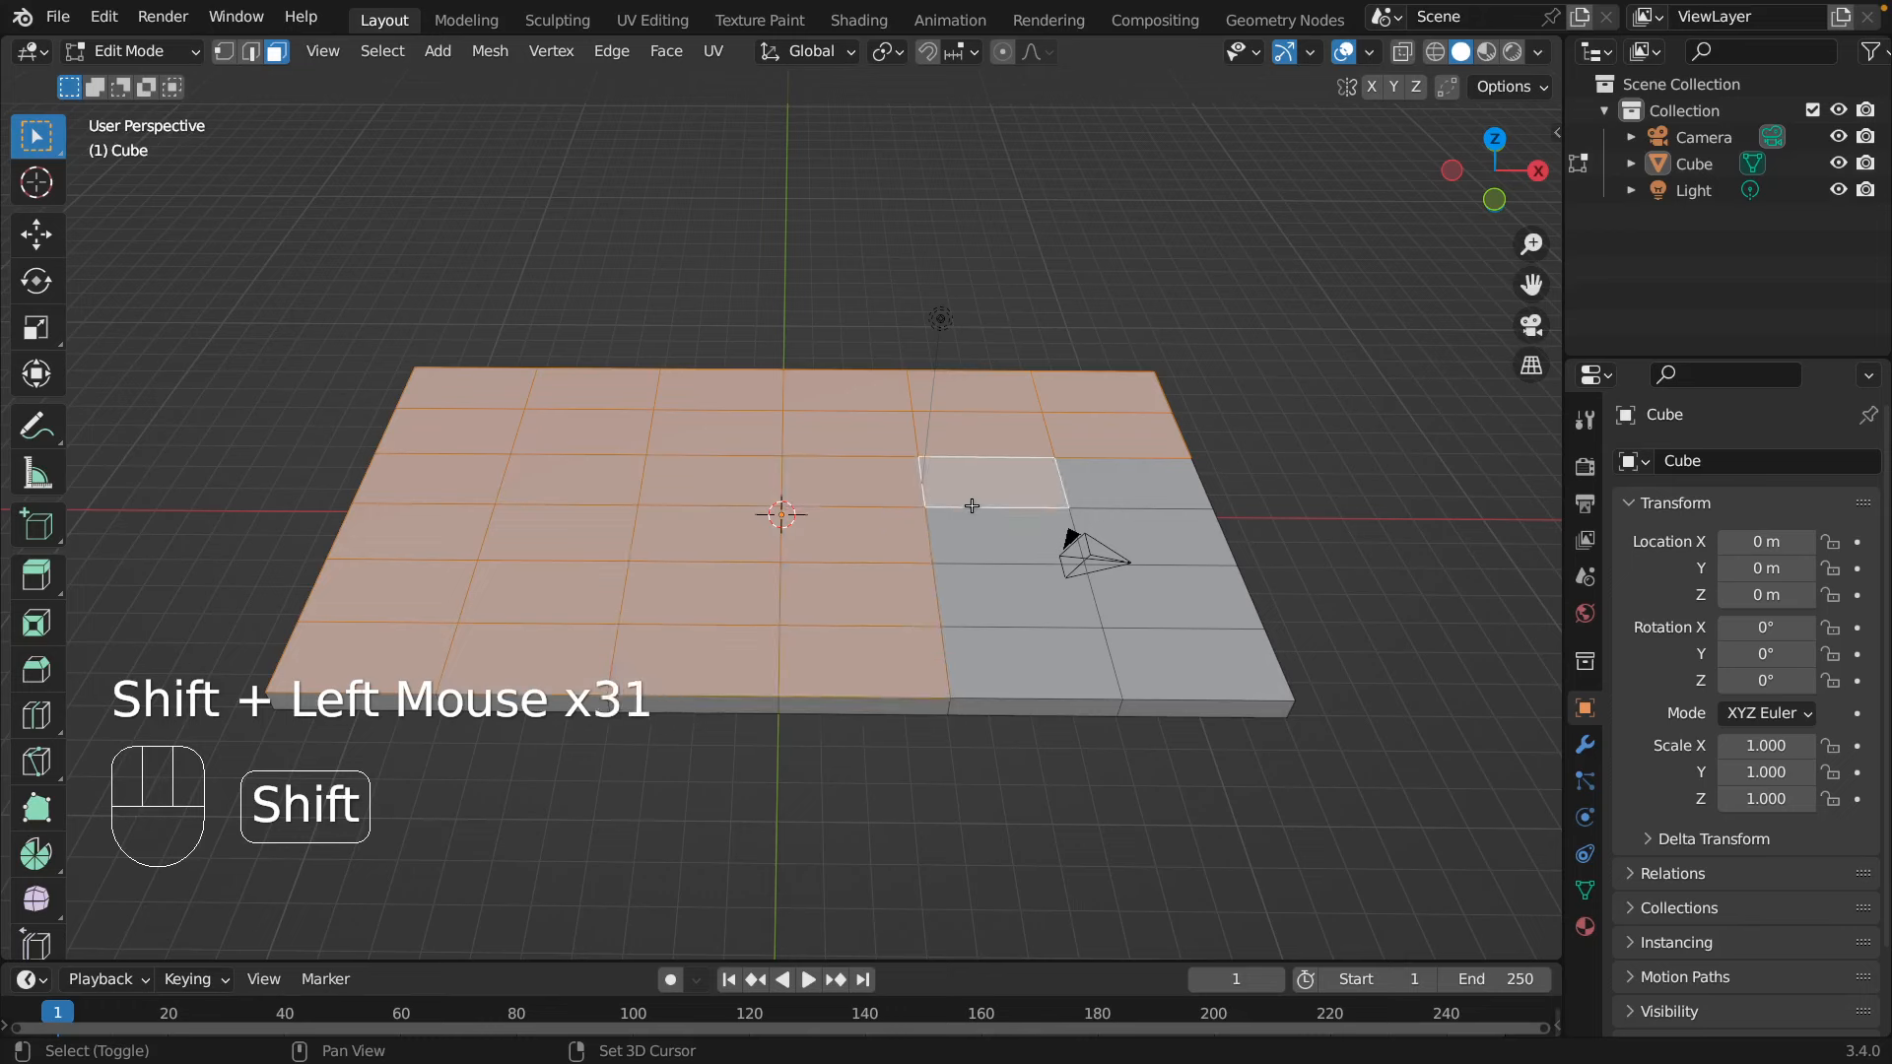
left_click(979, 591, "shift")
left_click(979, 532, "shift")
left_click(981, 641, "shift")
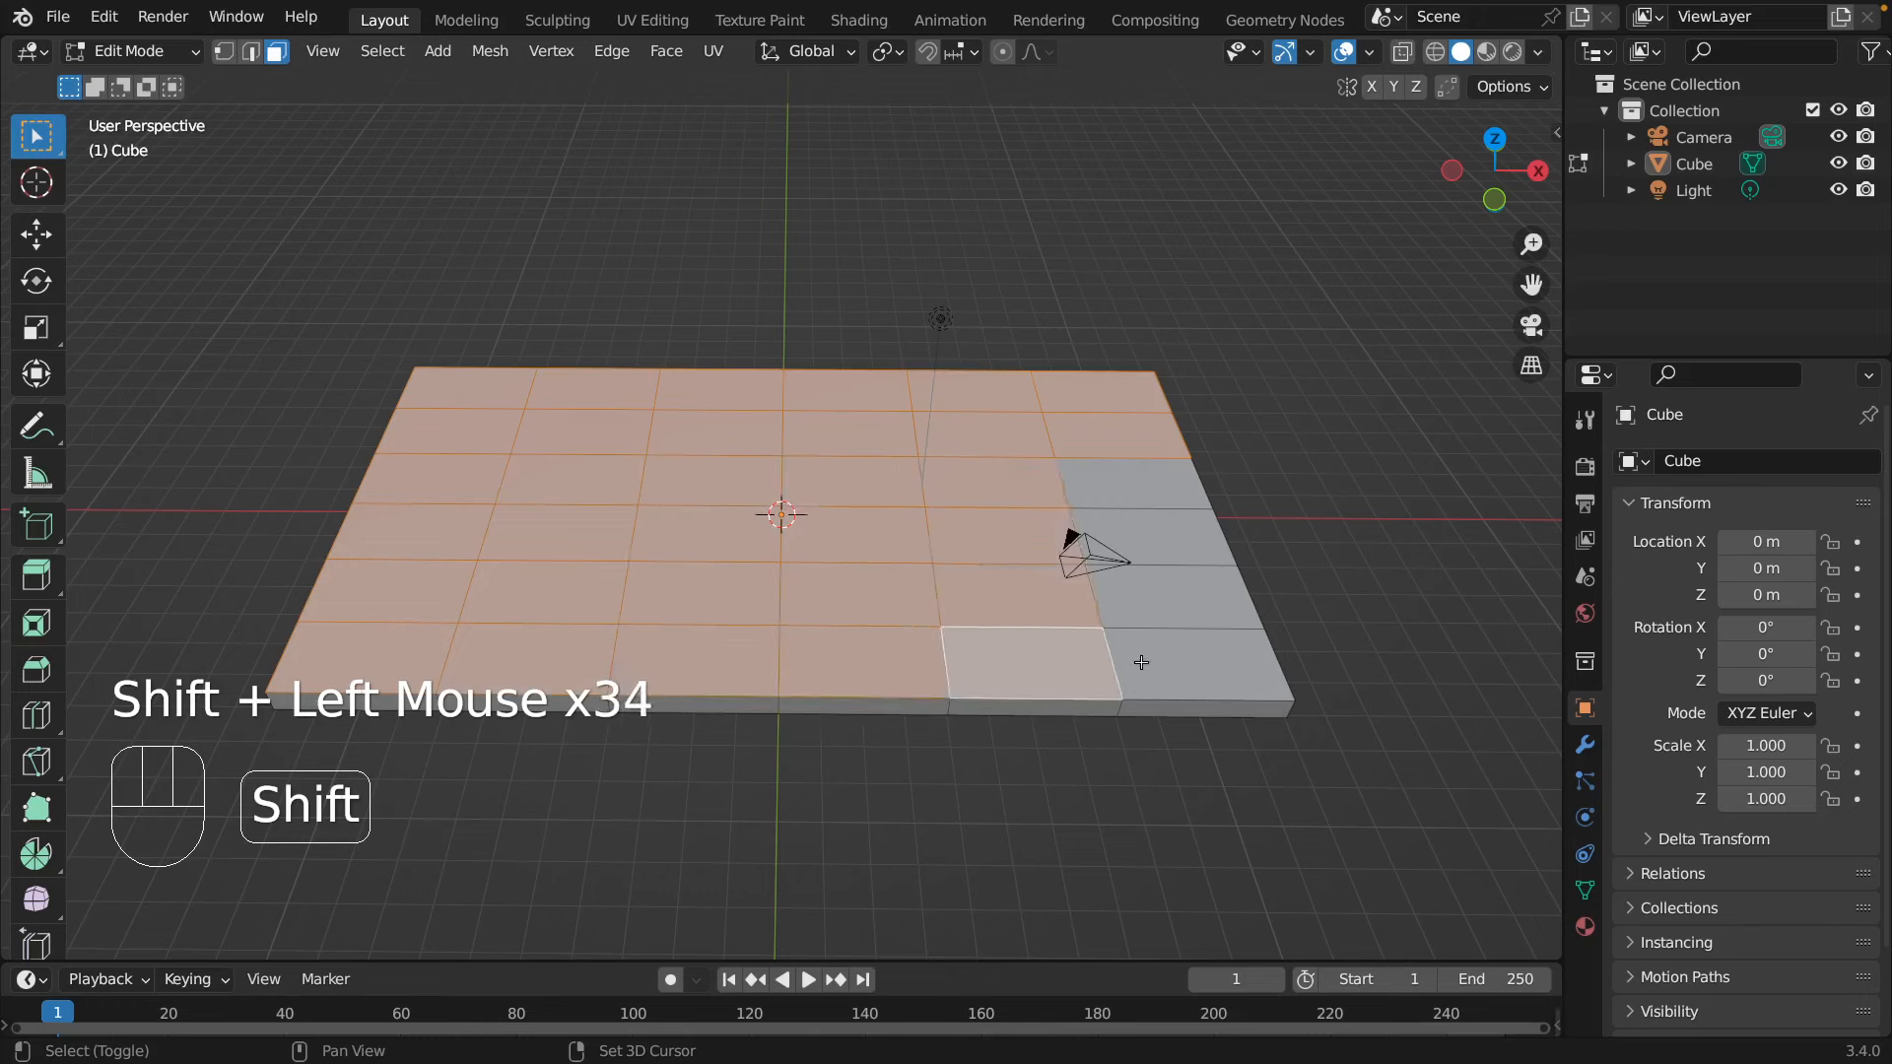
left_click(1132, 663, "shift")
left_click(1143, 601, "shift")
left_click(1113, 540, "shift")
left_click(1155, 490, "shift")
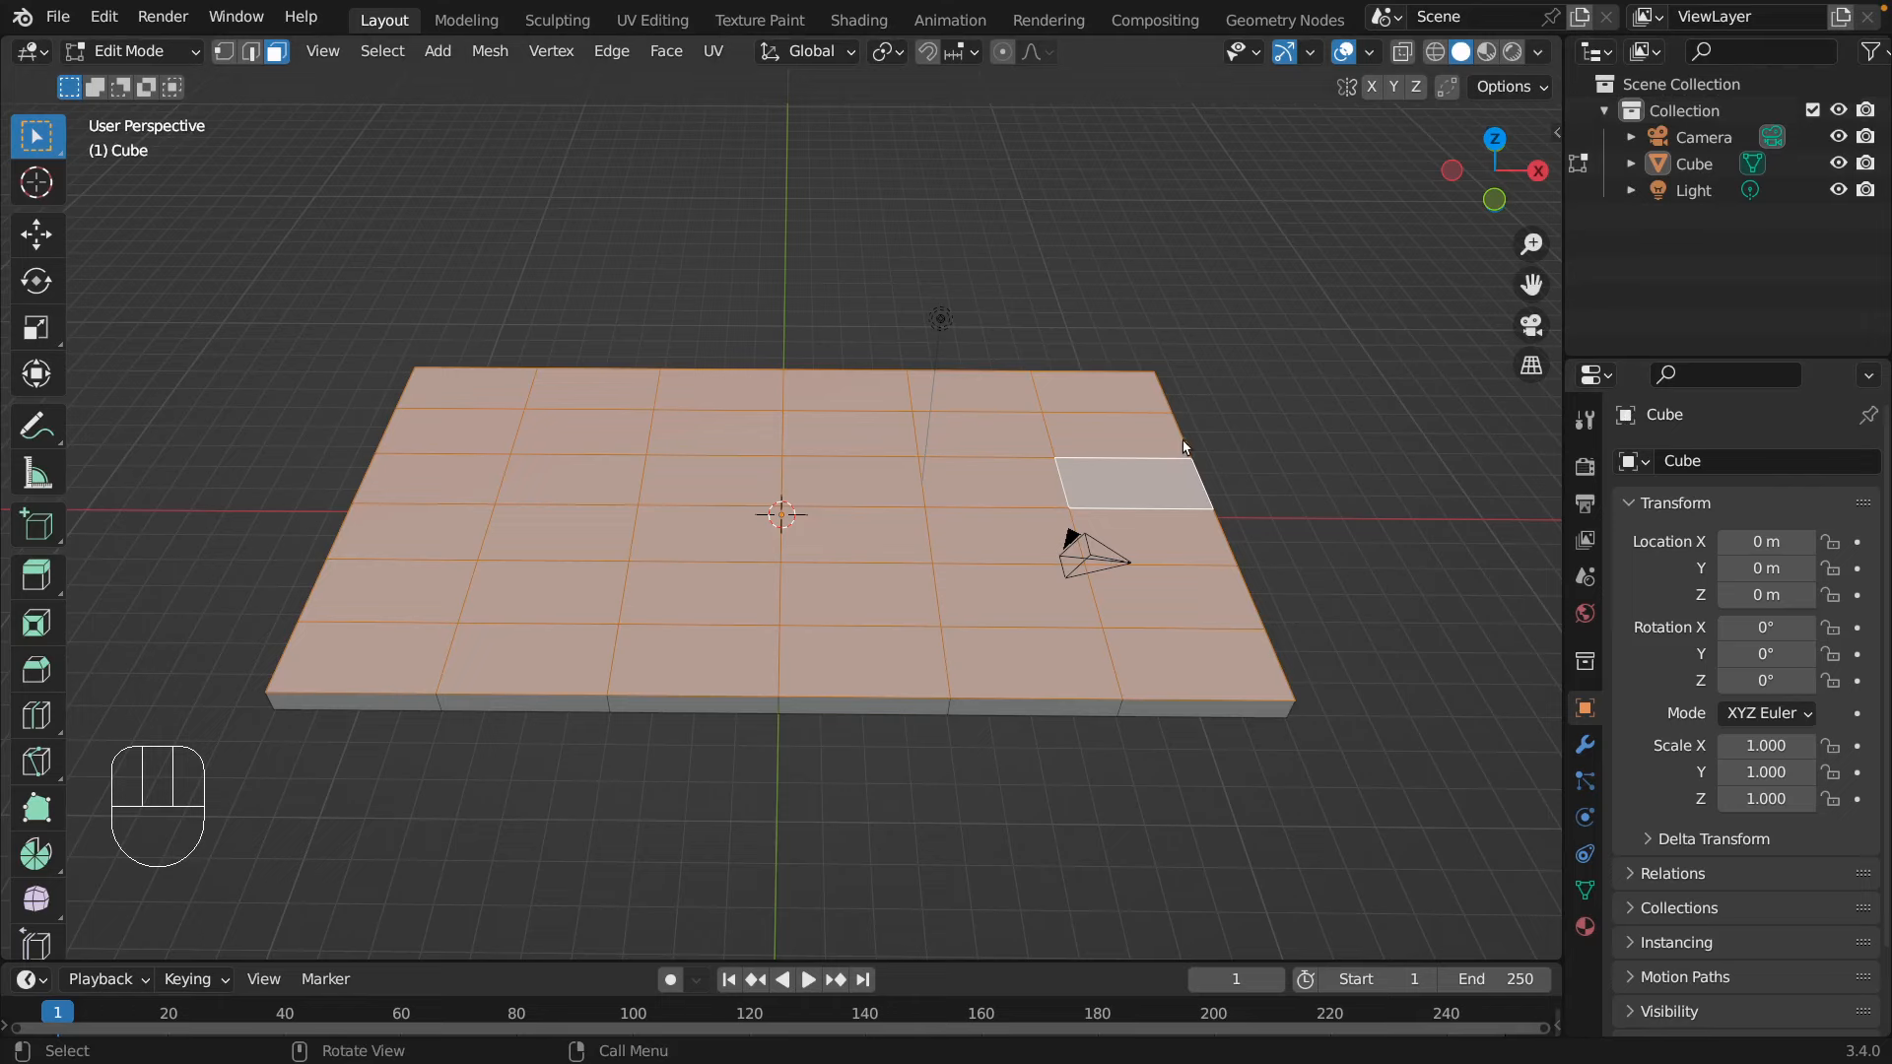
- Add the 18 faces in the three +X-side columns of the slab's underside to the current selection
middle_click_drag(1369, 511, 1351, 150)
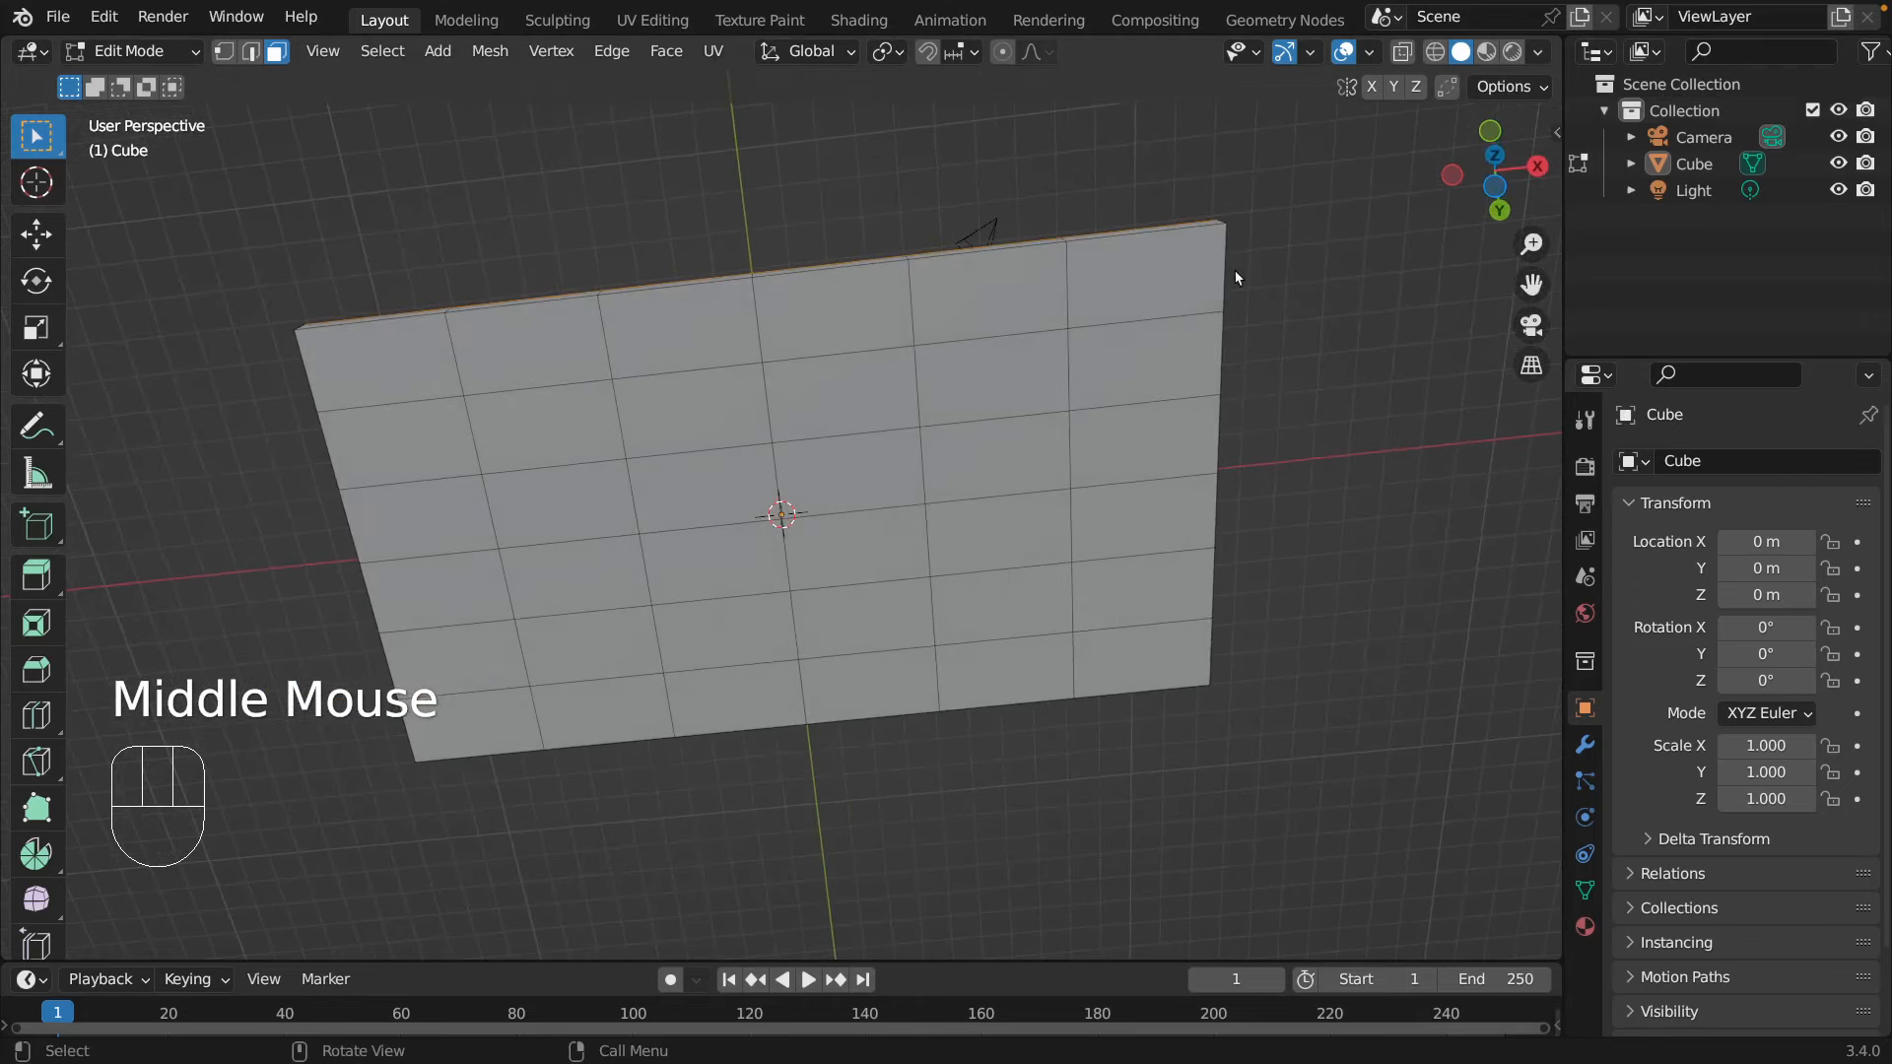
left_click(1190, 297, "shift")
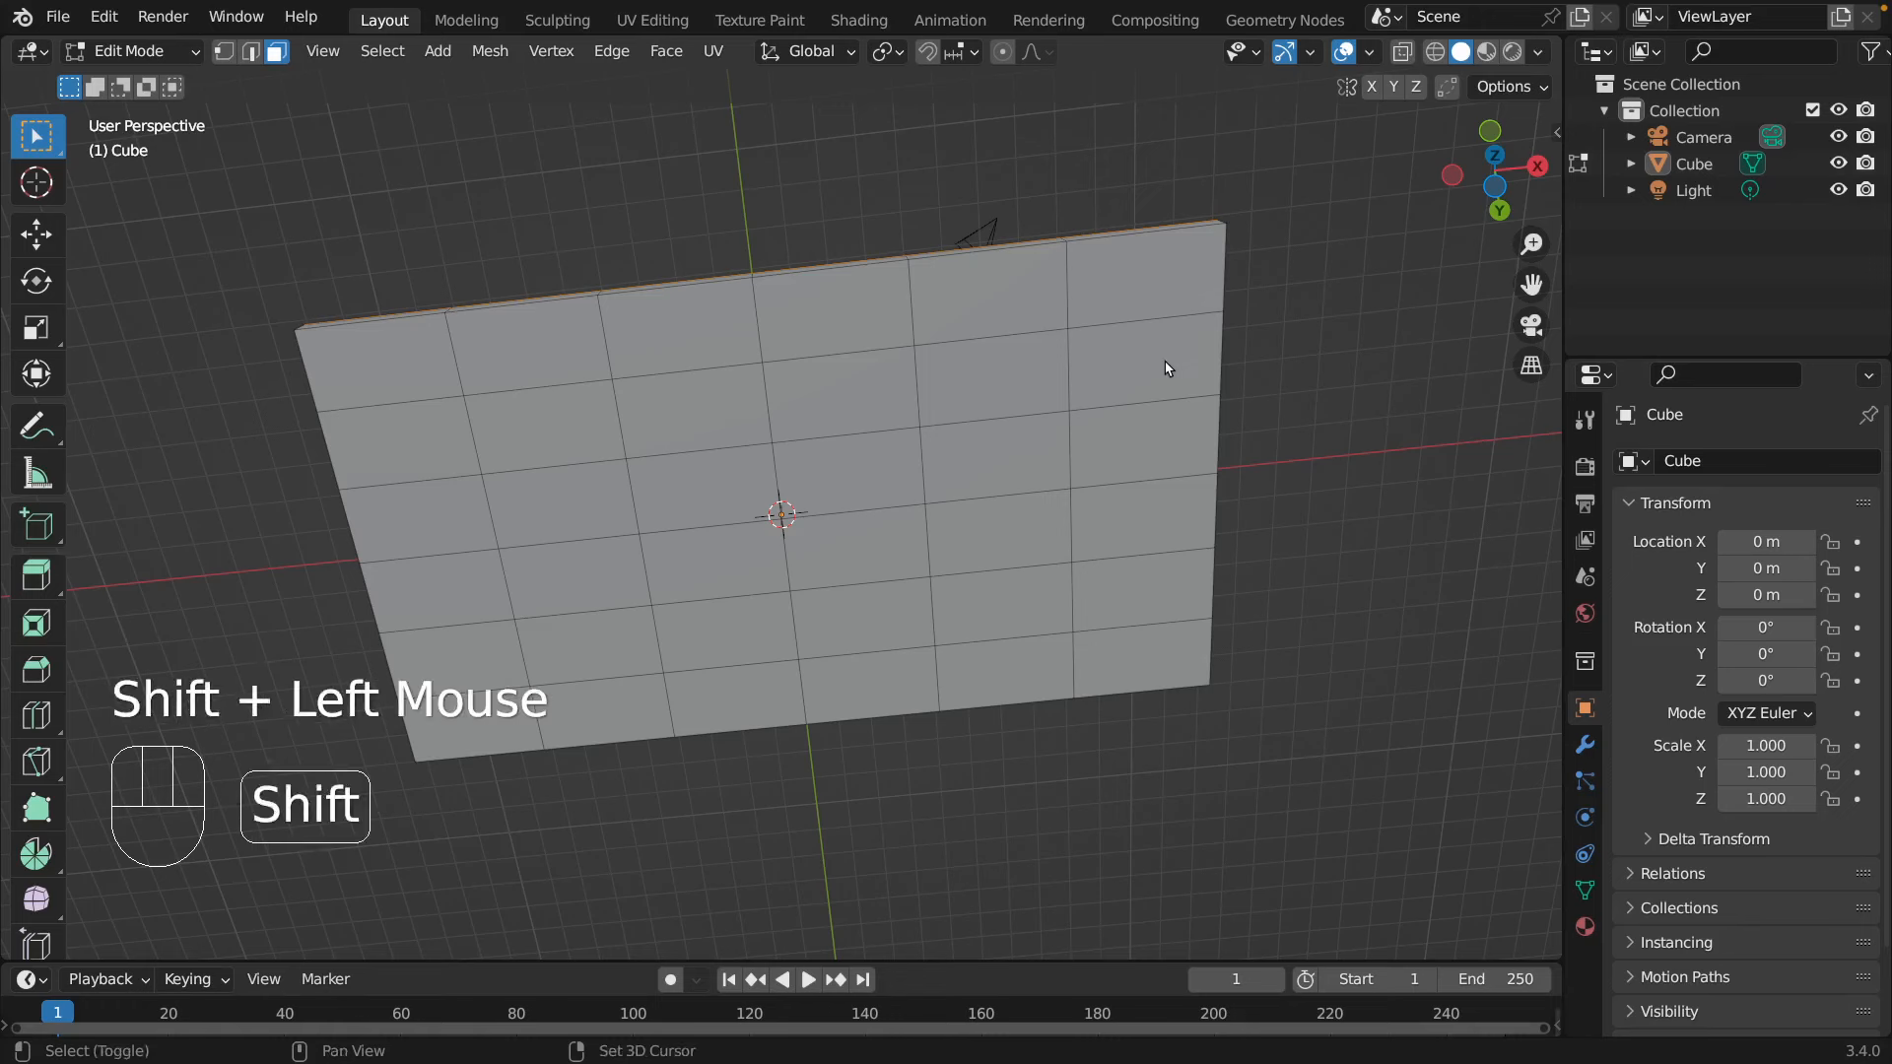
left_click(1149, 305, "shift")
left_click(1177, 391, "shift")
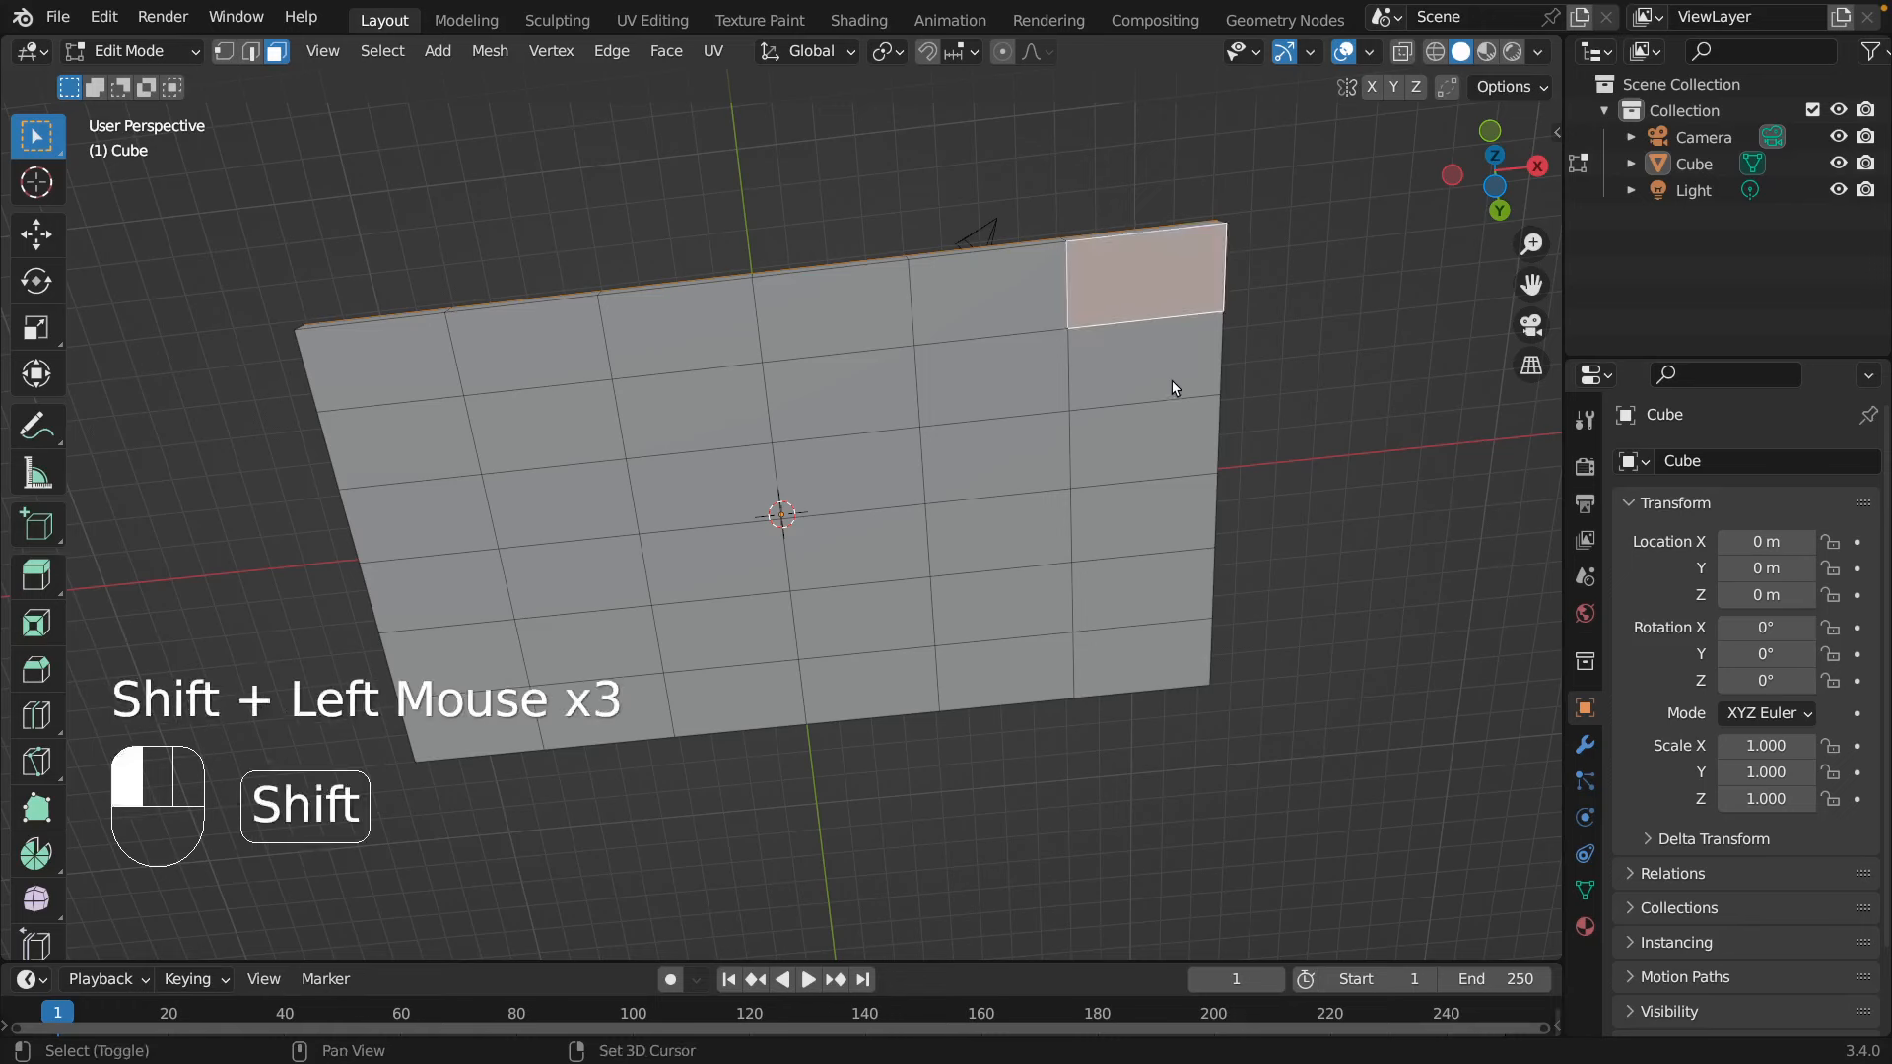
left_click(1170, 448, "shift")
left_click(1170, 527, "shift")
left_click(1164, 617, "shift")
left_click(1148, 678, "shift")
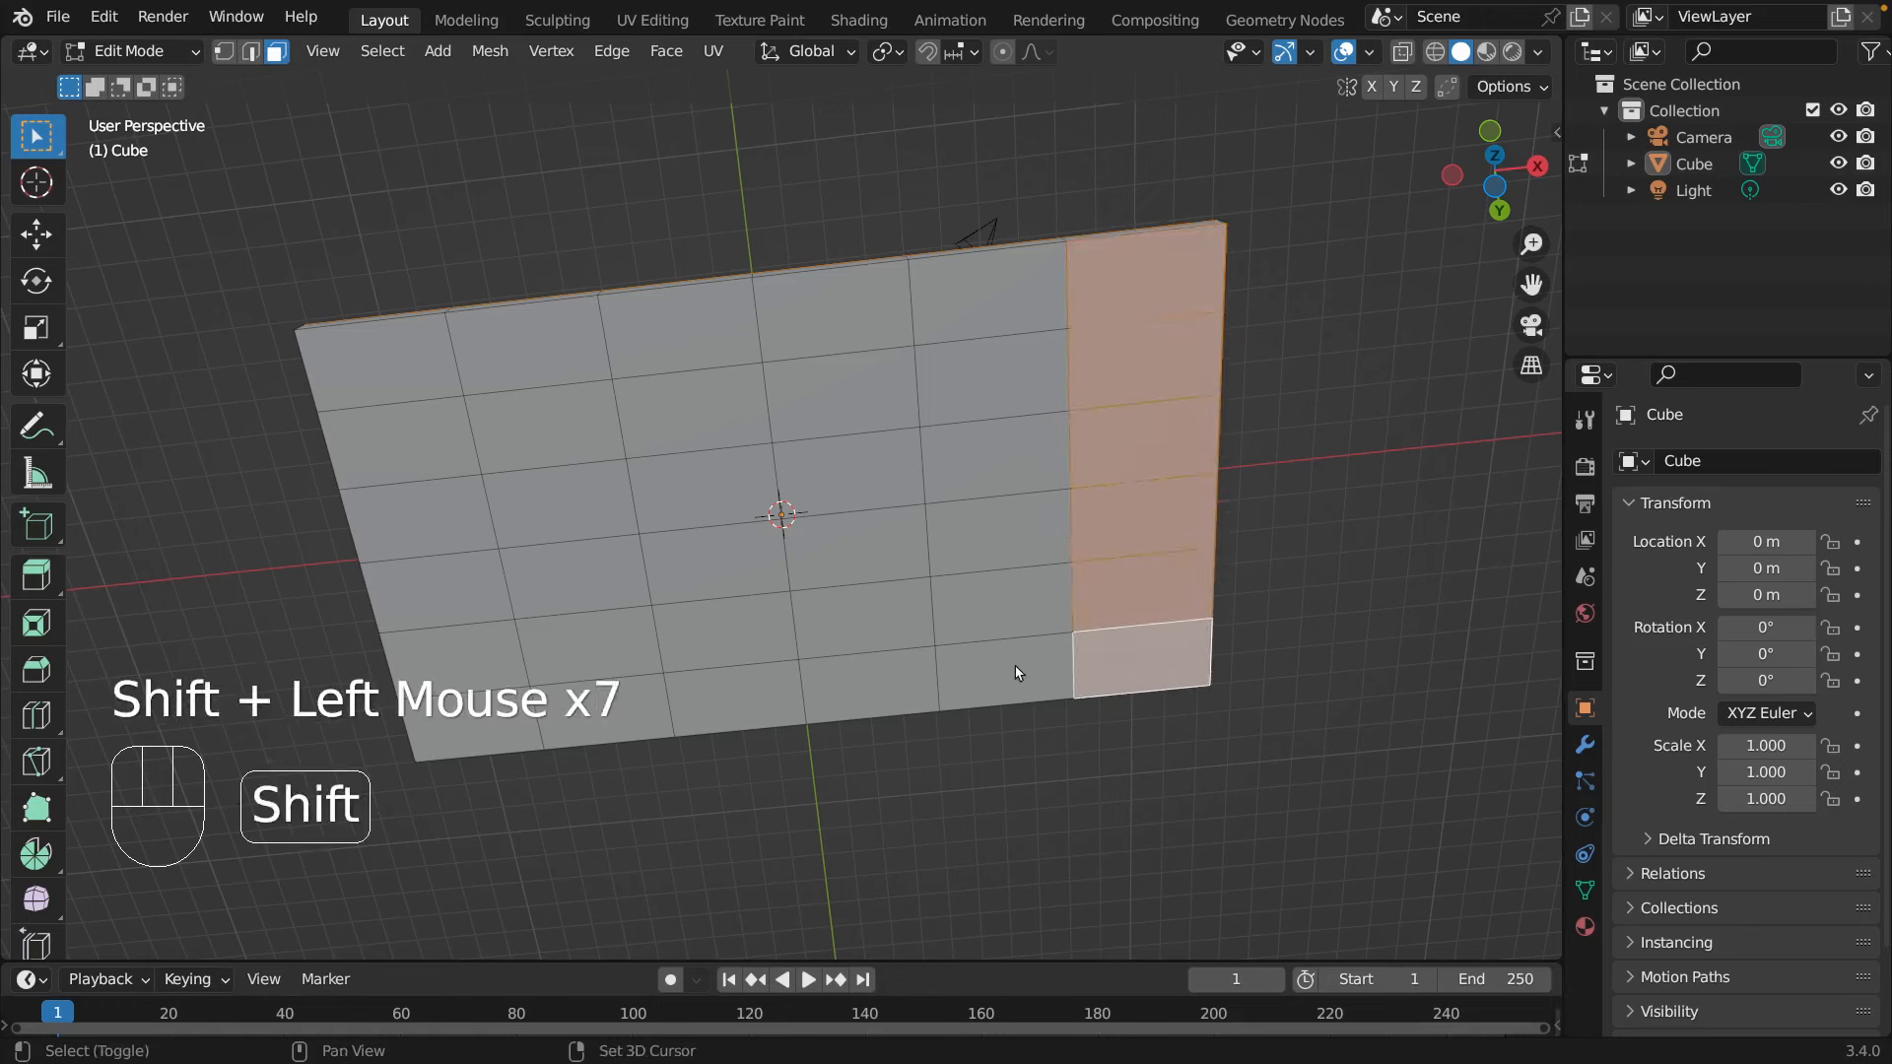
left_click(1017, 663, "shift")
left_click(1010, 596, "shift")
left_click(988, 528, "shift")
left_click(991, 445, "shift")
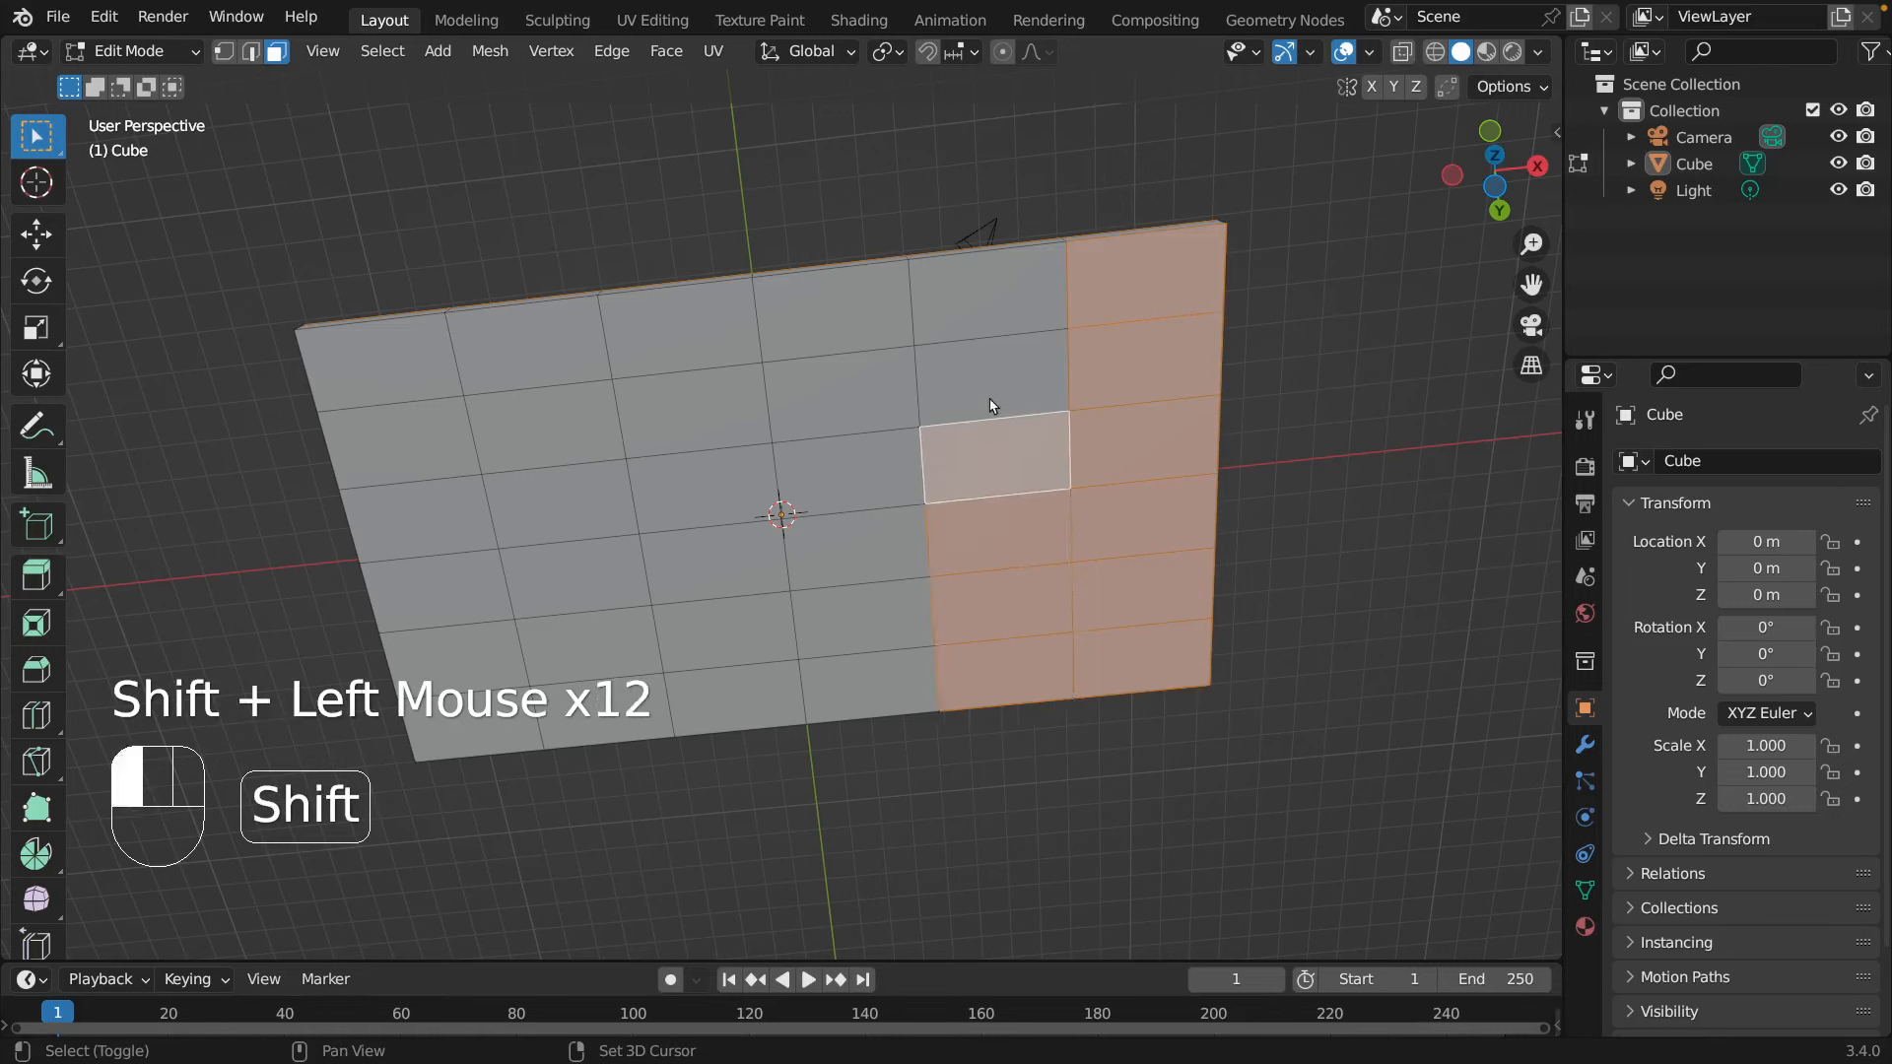
left_click(986, 373, "shift")
left_click(971, 296, "shift")
left_click(864, 323, "shift")
left_click(844, 399, "shift")
left_click(853, 471, "shift")
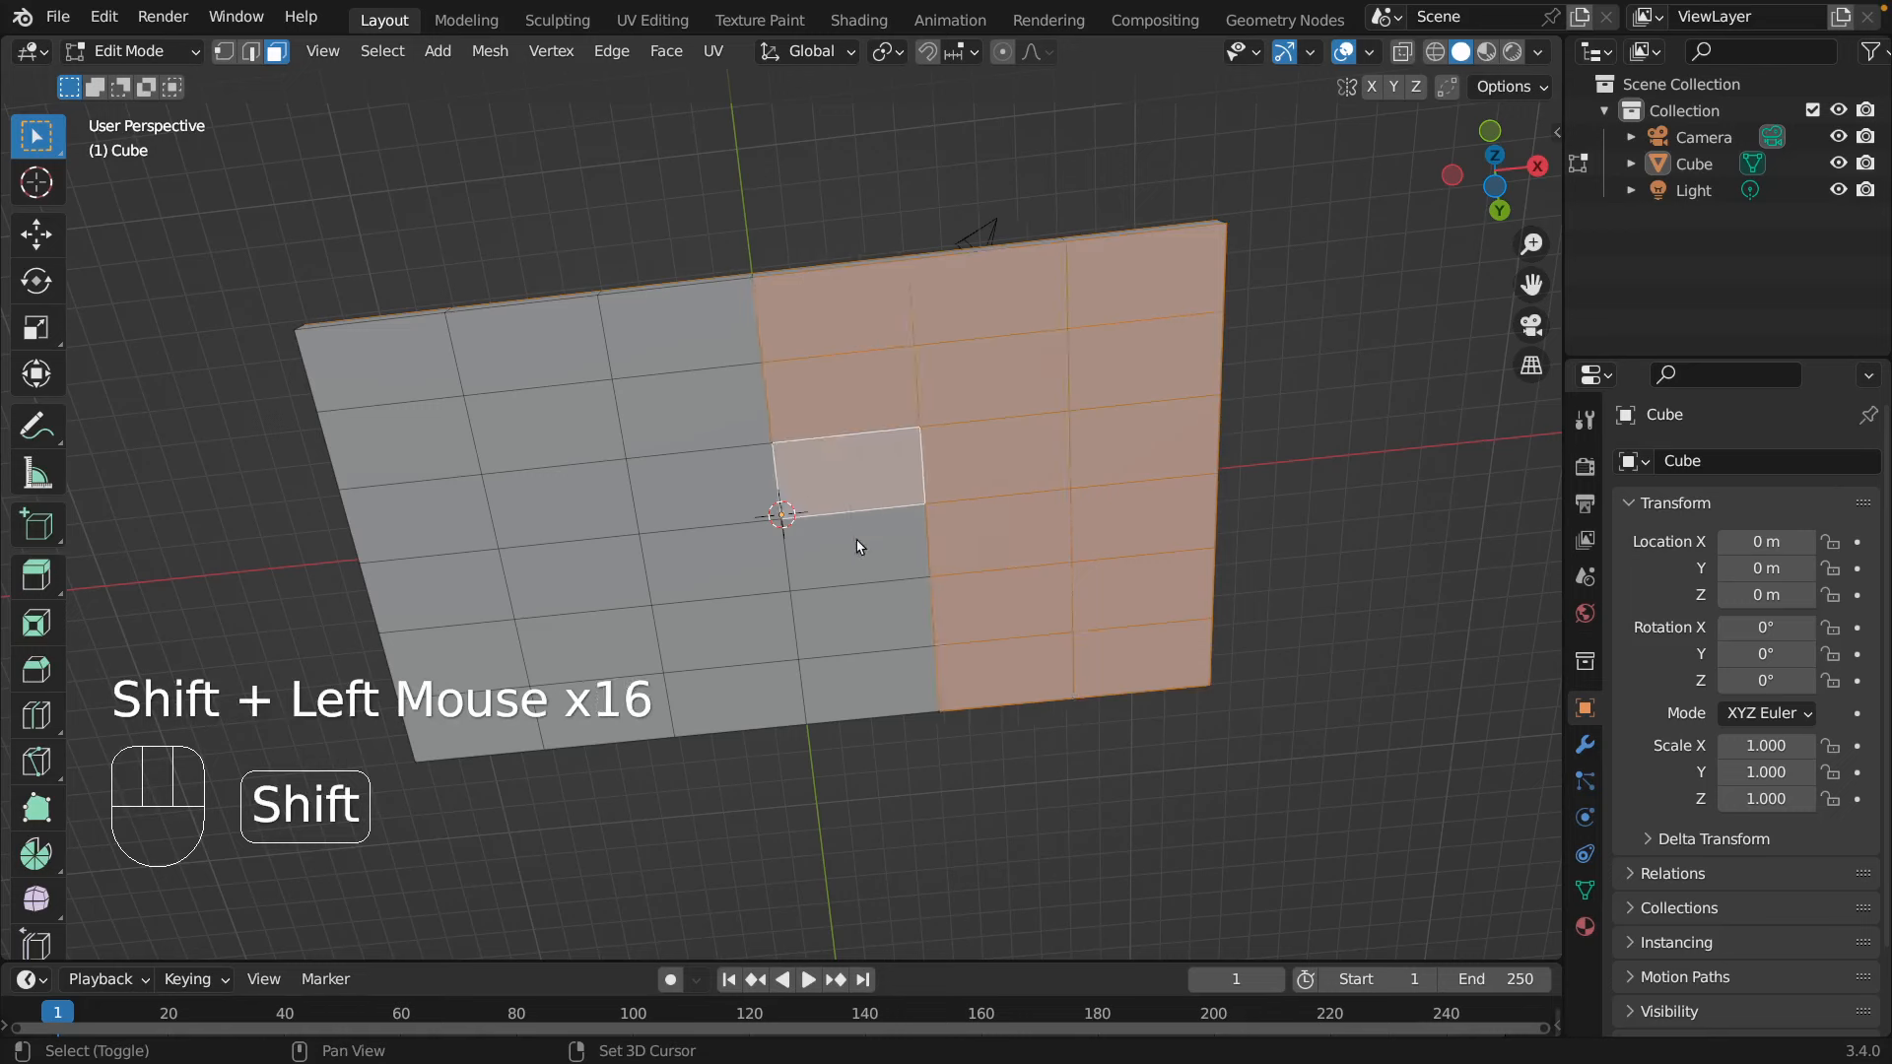
left_click(859, 544, "shift")
left_click(863, 619, "shift")
left_click(864, 691, "shift")
- Extend the selection to the remaining three columns of faces on the −X half of the slab's underside
left_click(737, 692, "shift")
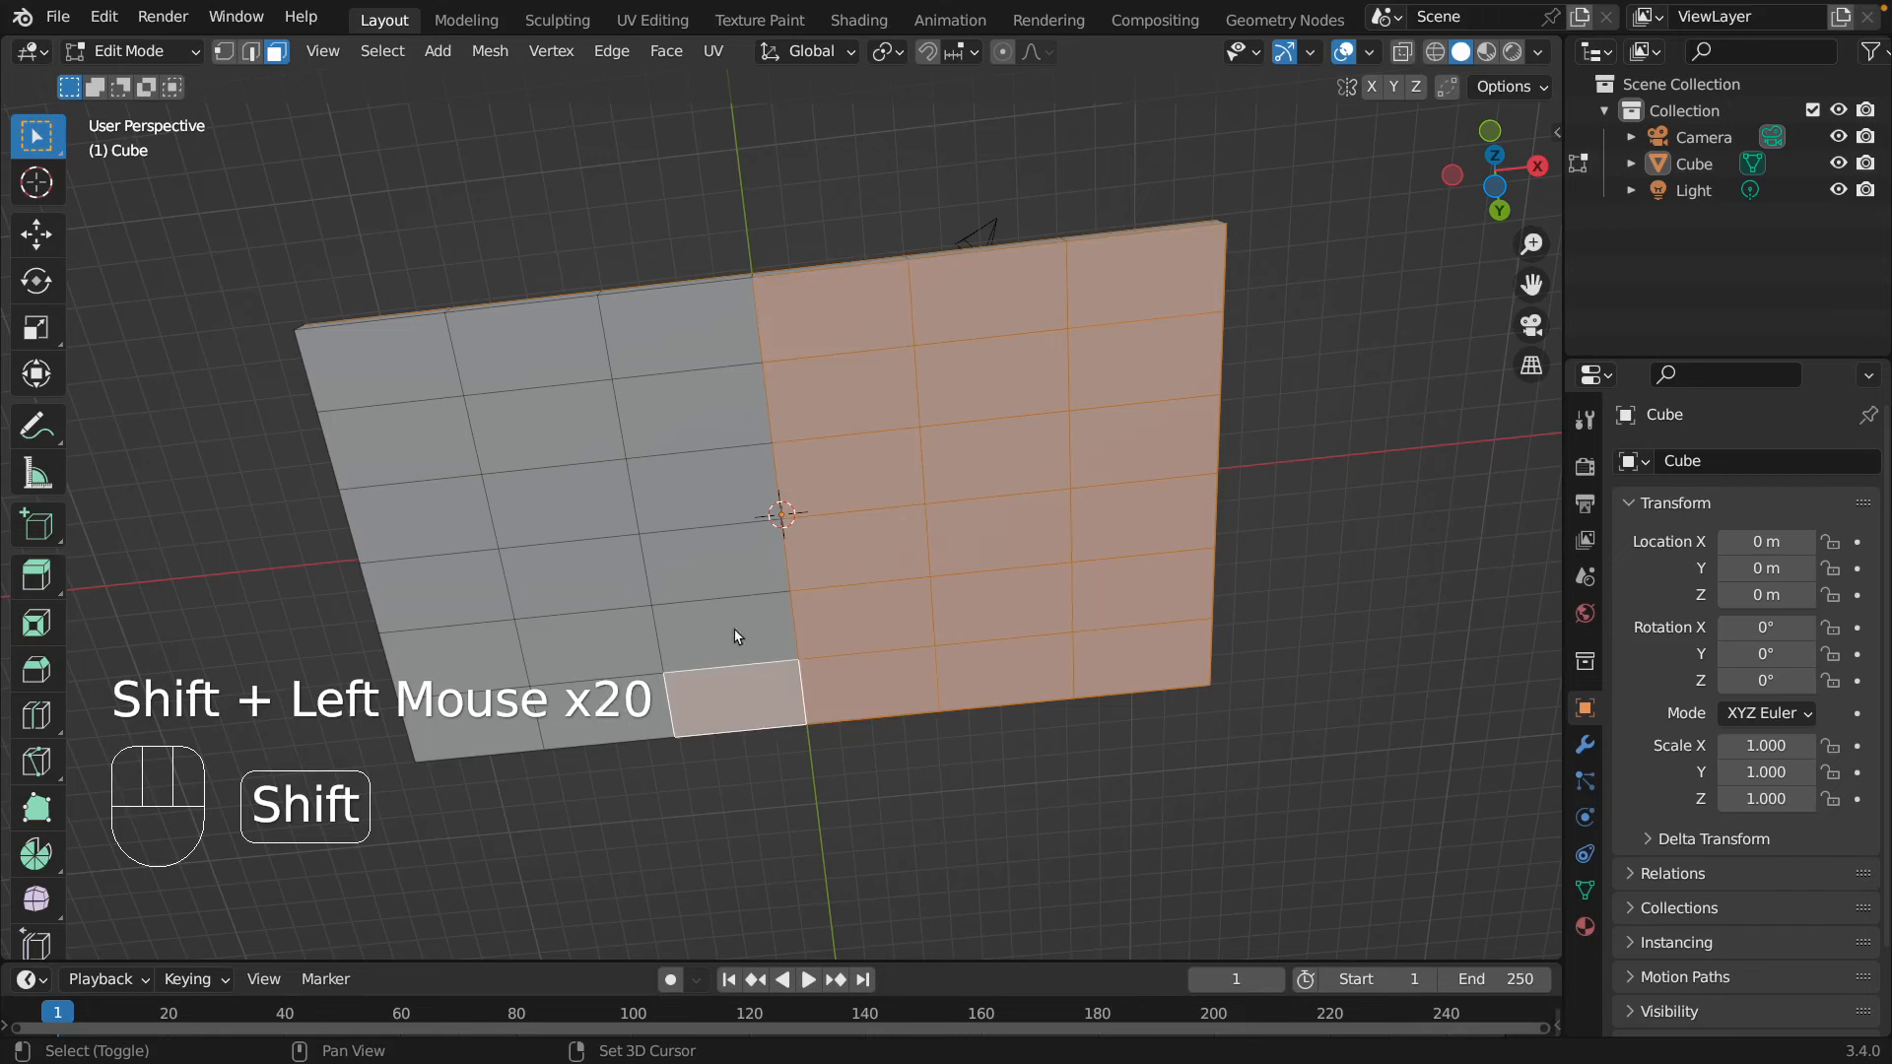
left_click(724, 627, "shift")
left_click(724, 627, "shift")
left_click(715, 559, "shift")
left_click(707, 504, "shift")
left_click(655, 347, "shift")
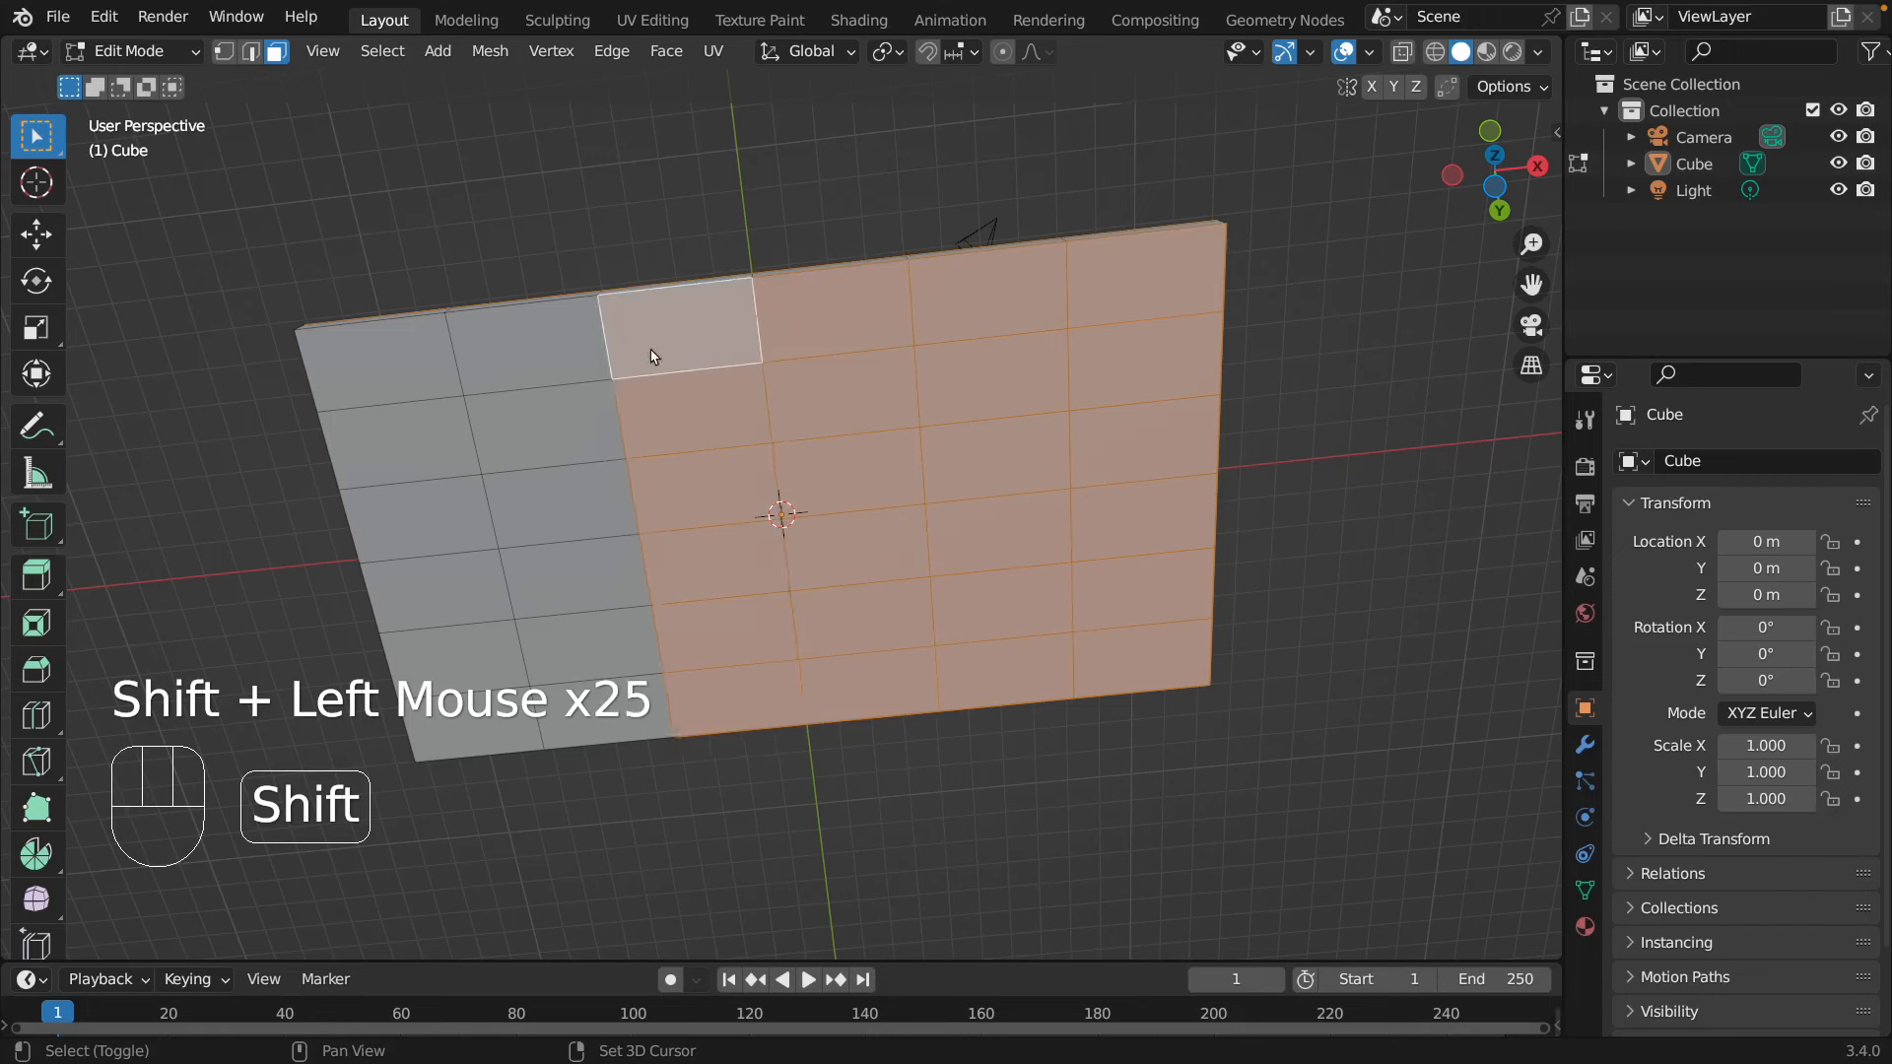
left_click(542, 354, "shift")
left_click(542, 425, "shift")
left_click(549, 510, "shift")
left_click(562, 601, "shift")
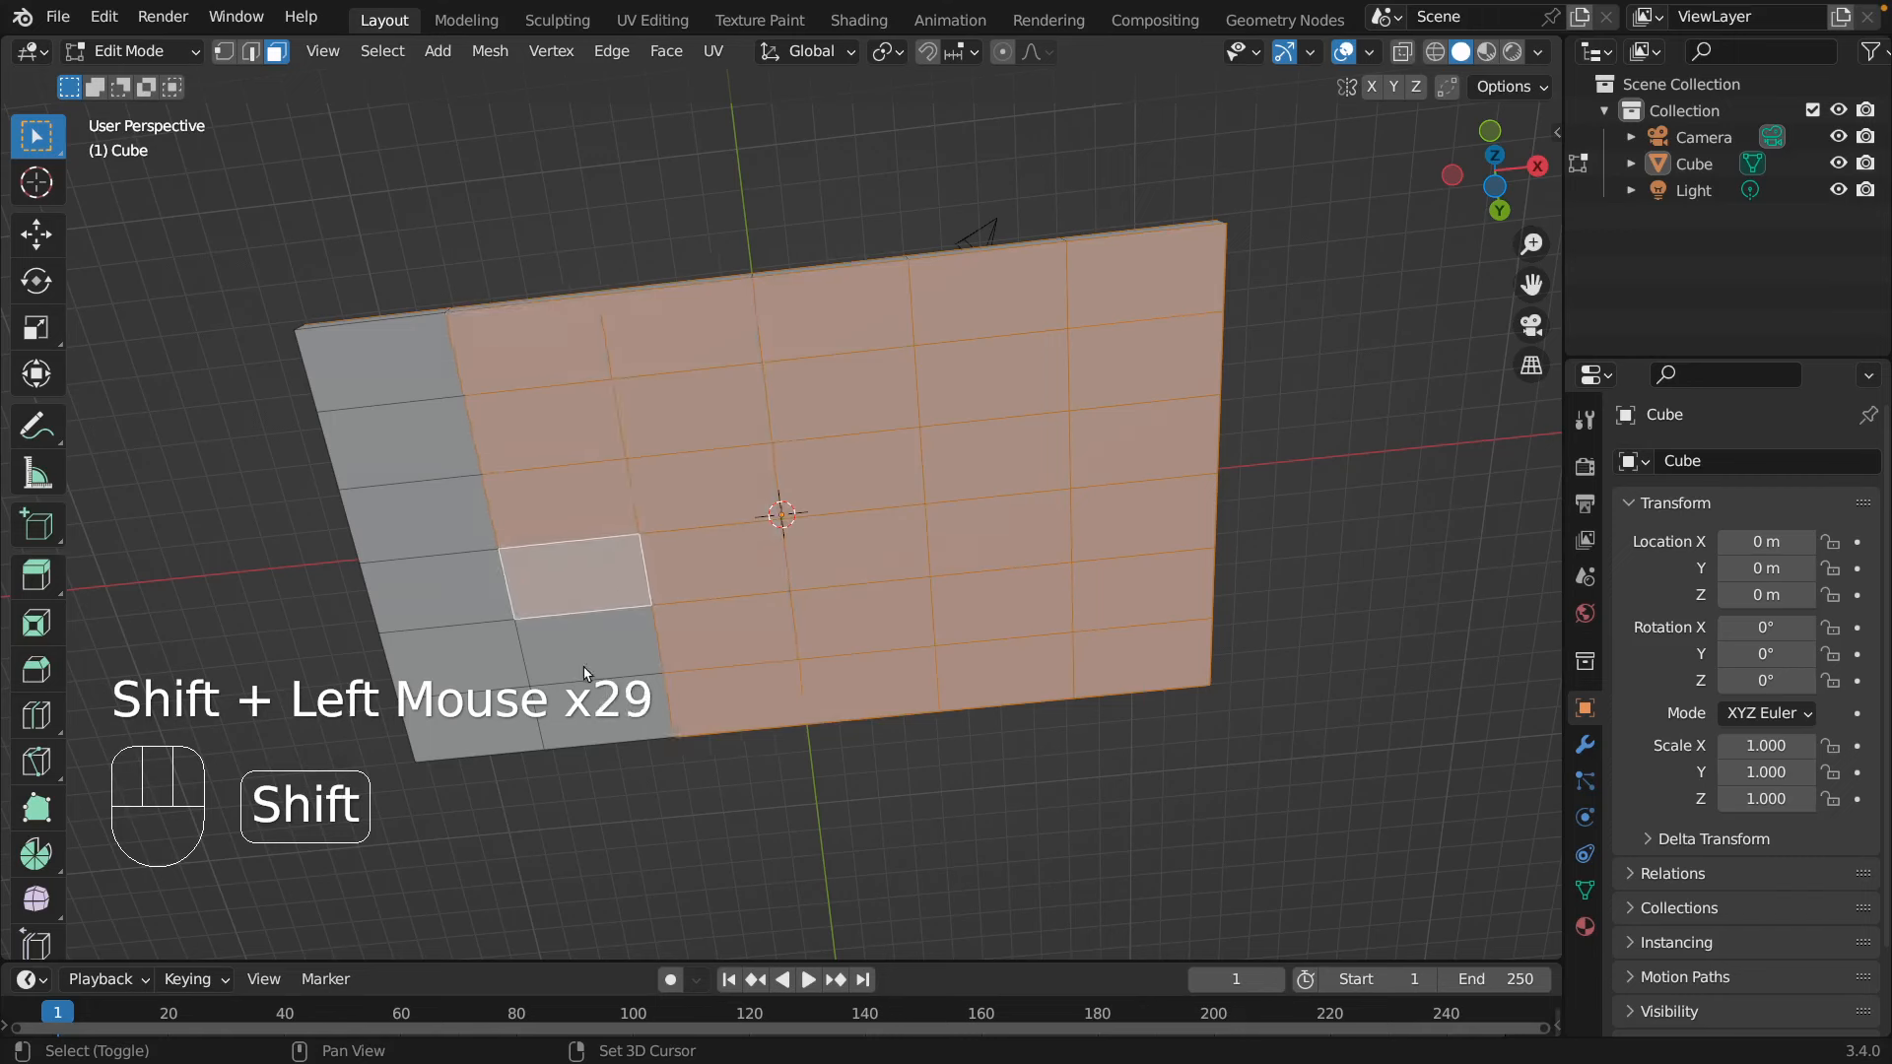
left_click(586, 670, "shift")
left_click(583, 714, "shift")
left_click(467, 720, "shift")
left_click(455, 665, "shift")
left_click(440, 596, "shift")
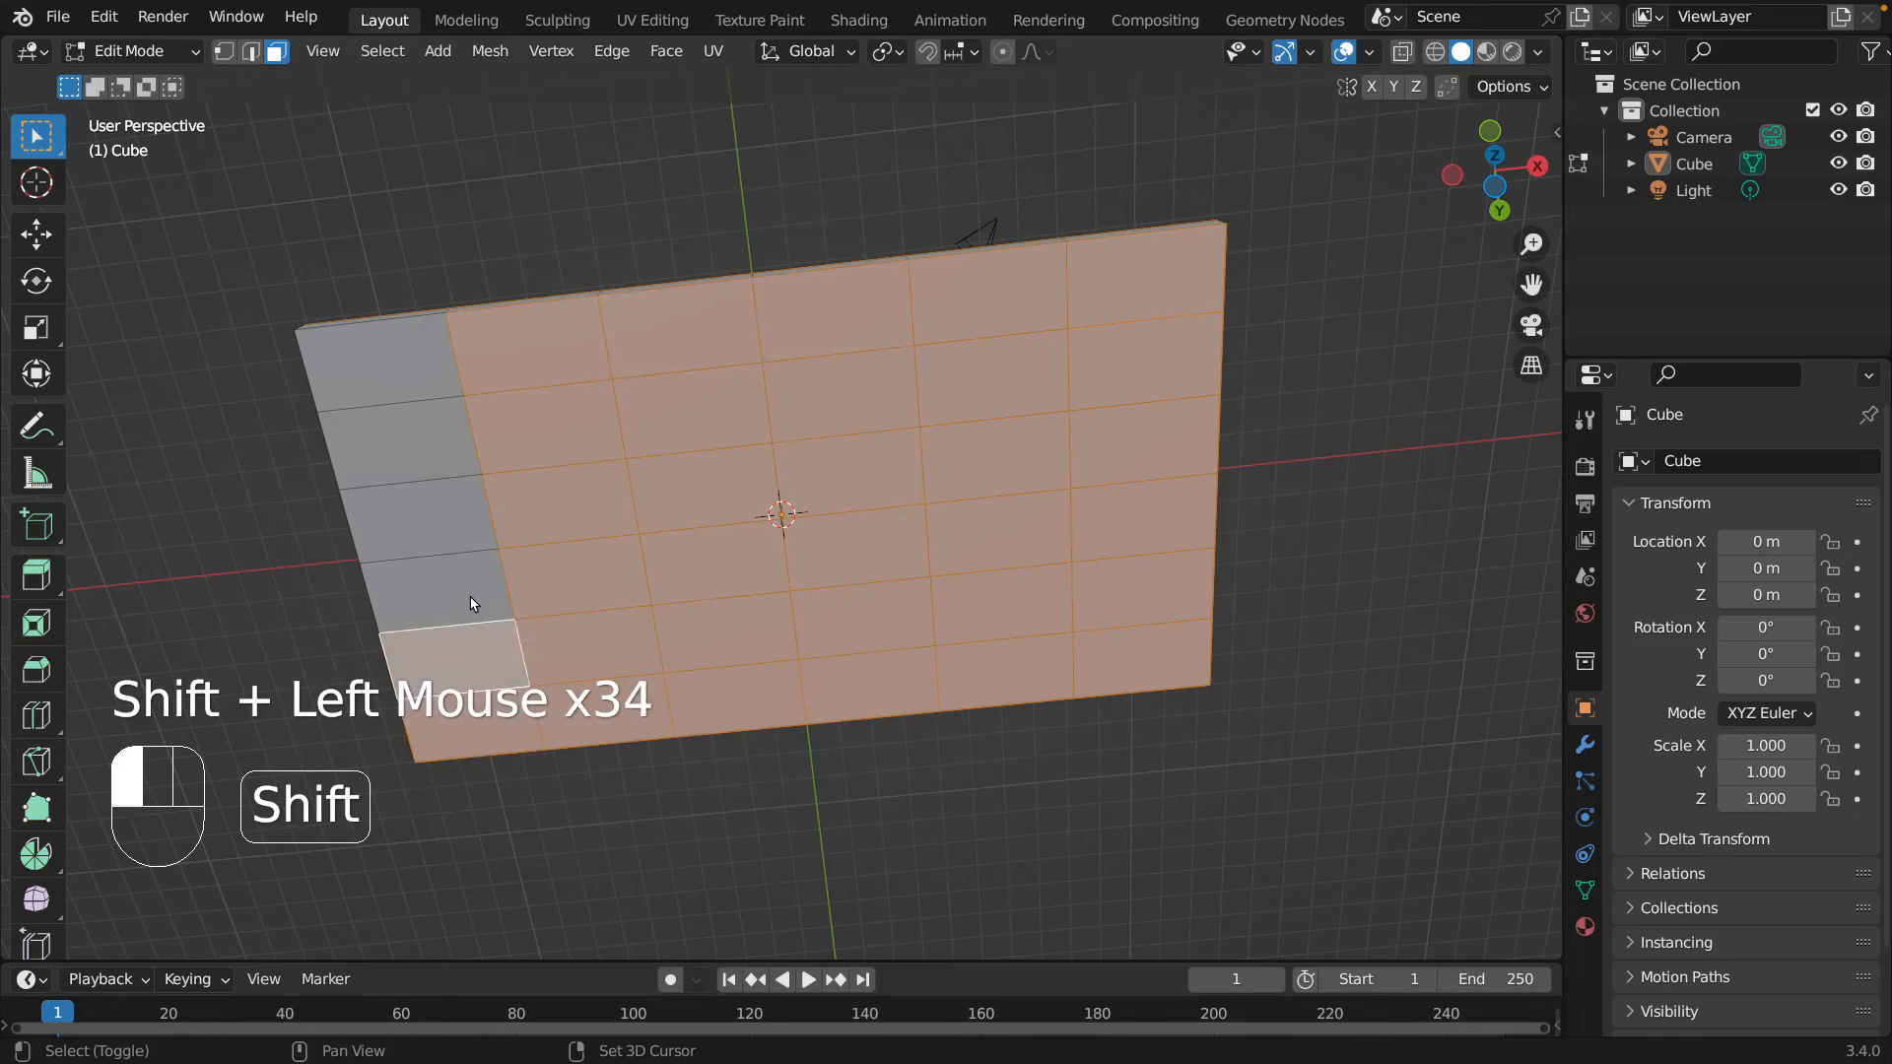
left_click(445, 522, "shift")
left_click(436, 429, "shift")
left_click(434, 362, "shift")
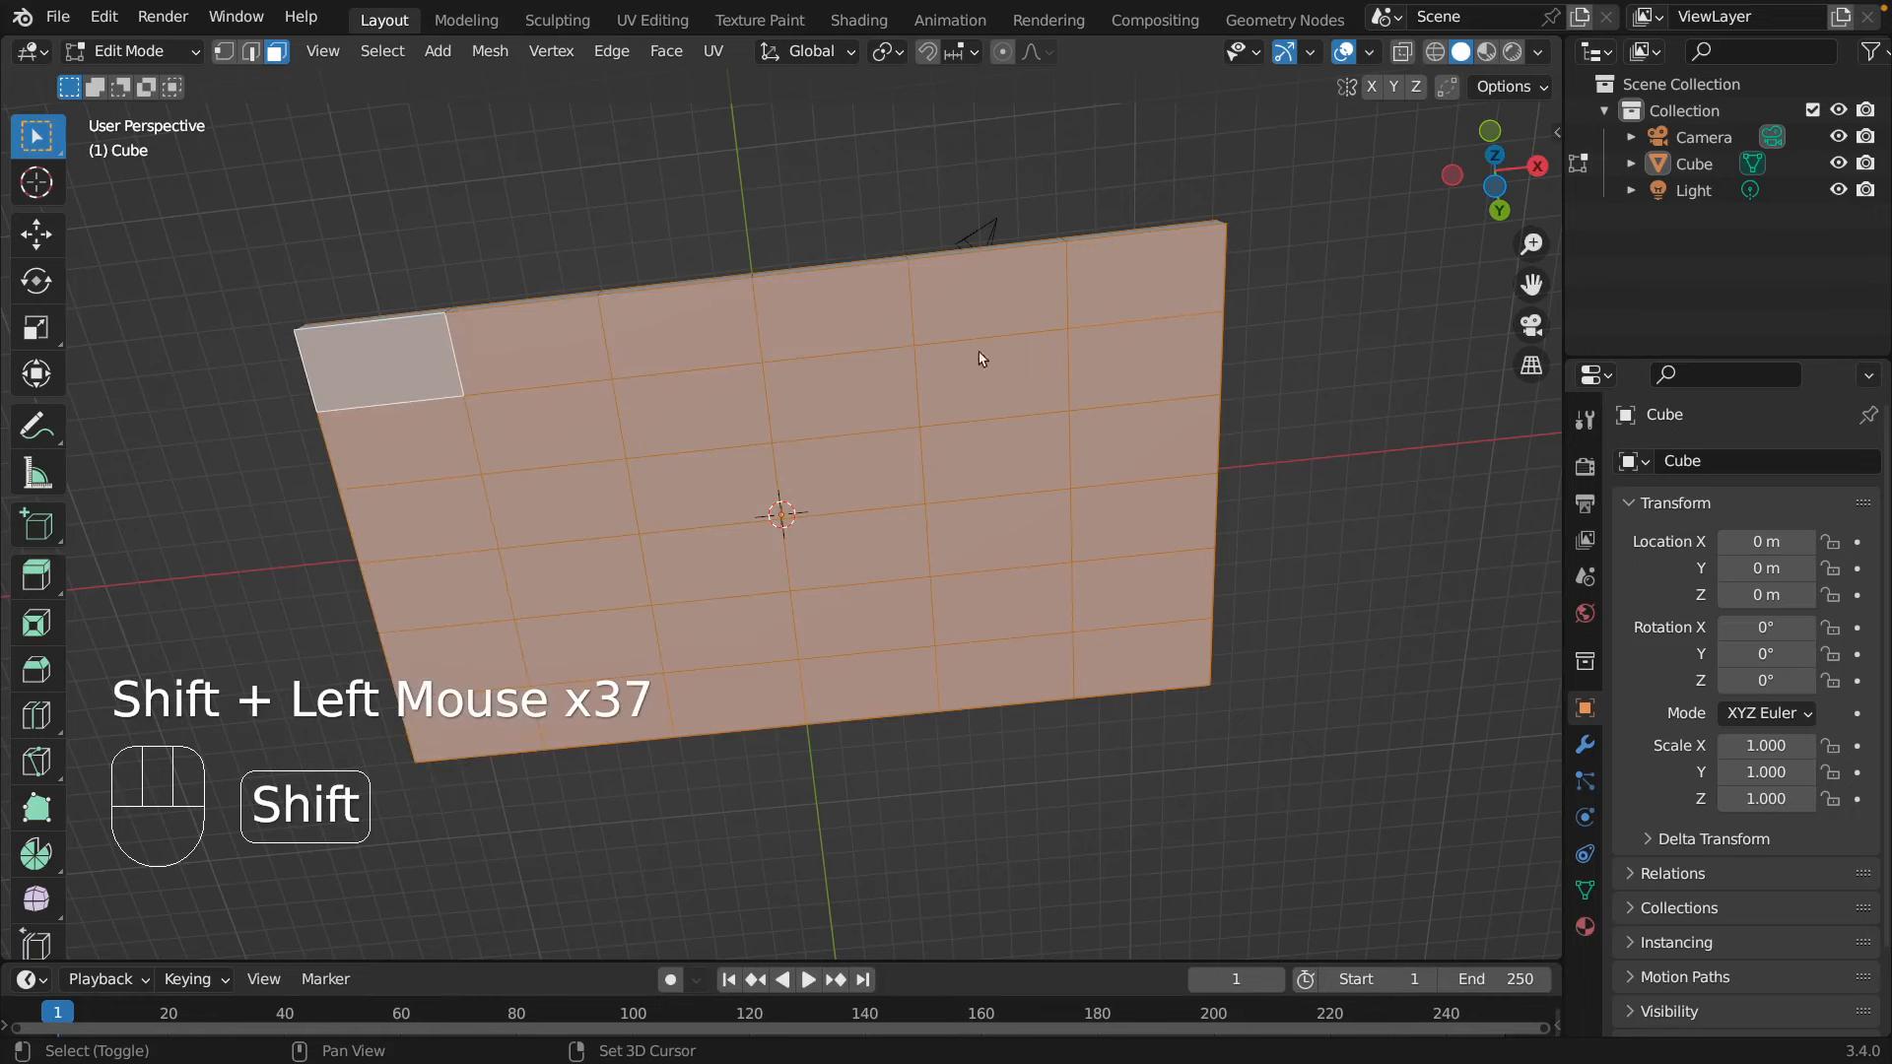
- Inset the selected top and underside faces as one region by about 0.53 m, then clear the selection
middle_click_drag(1355, 456, 1355, 828)
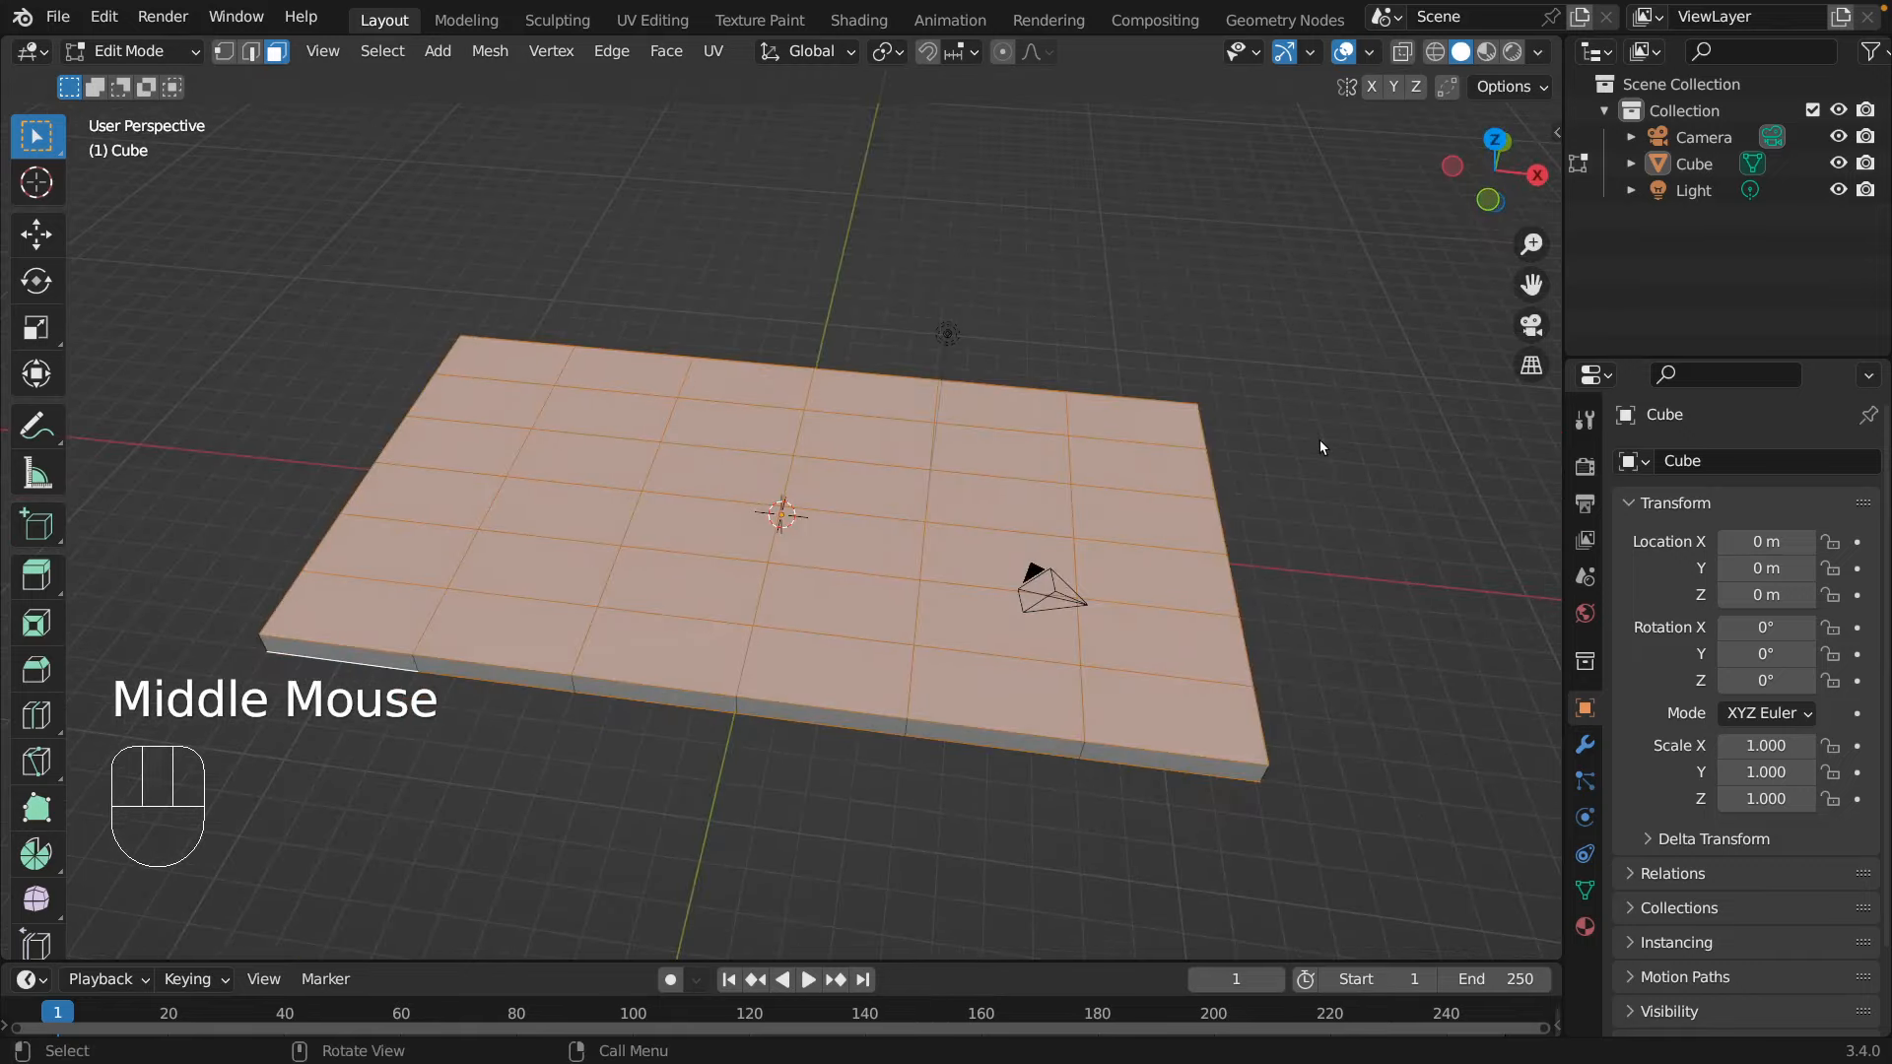
key("i")
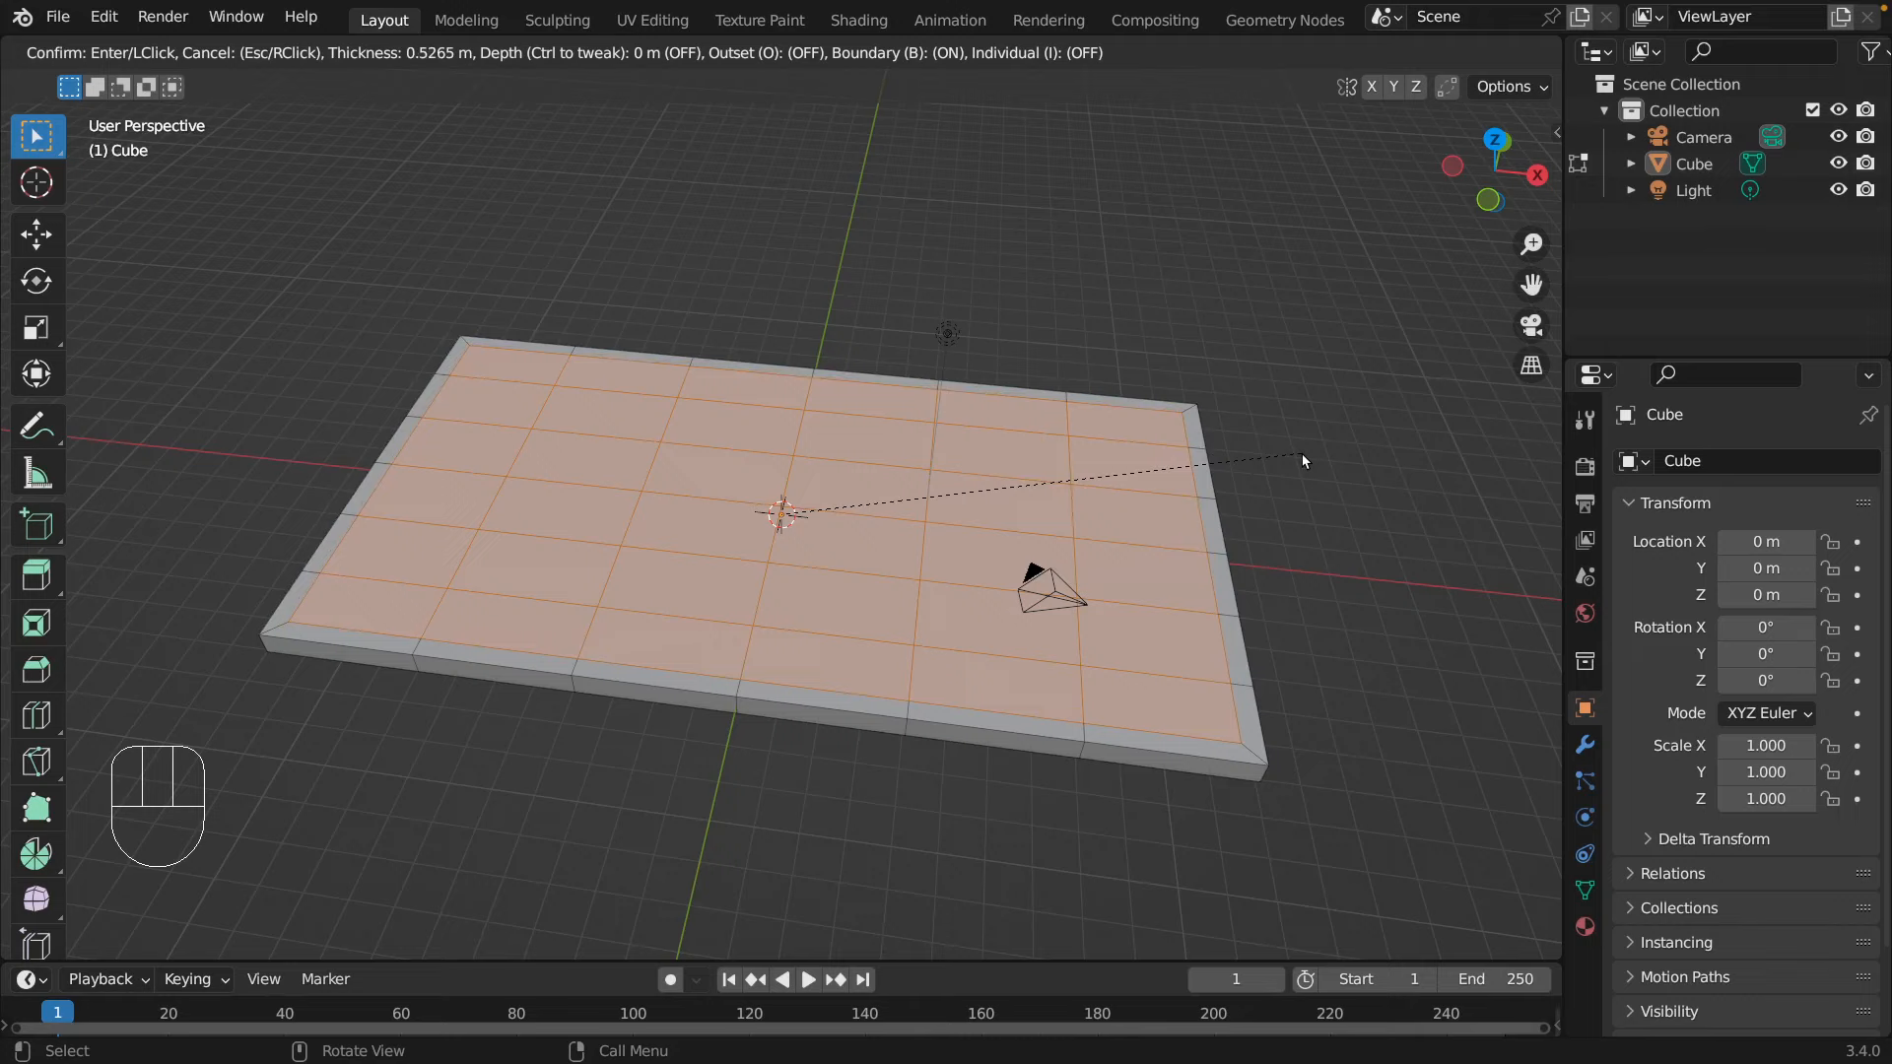
left_click(1302, 456)
middle_click_drag(1303, 455, 1405, 635)
left_click(1405, 642)
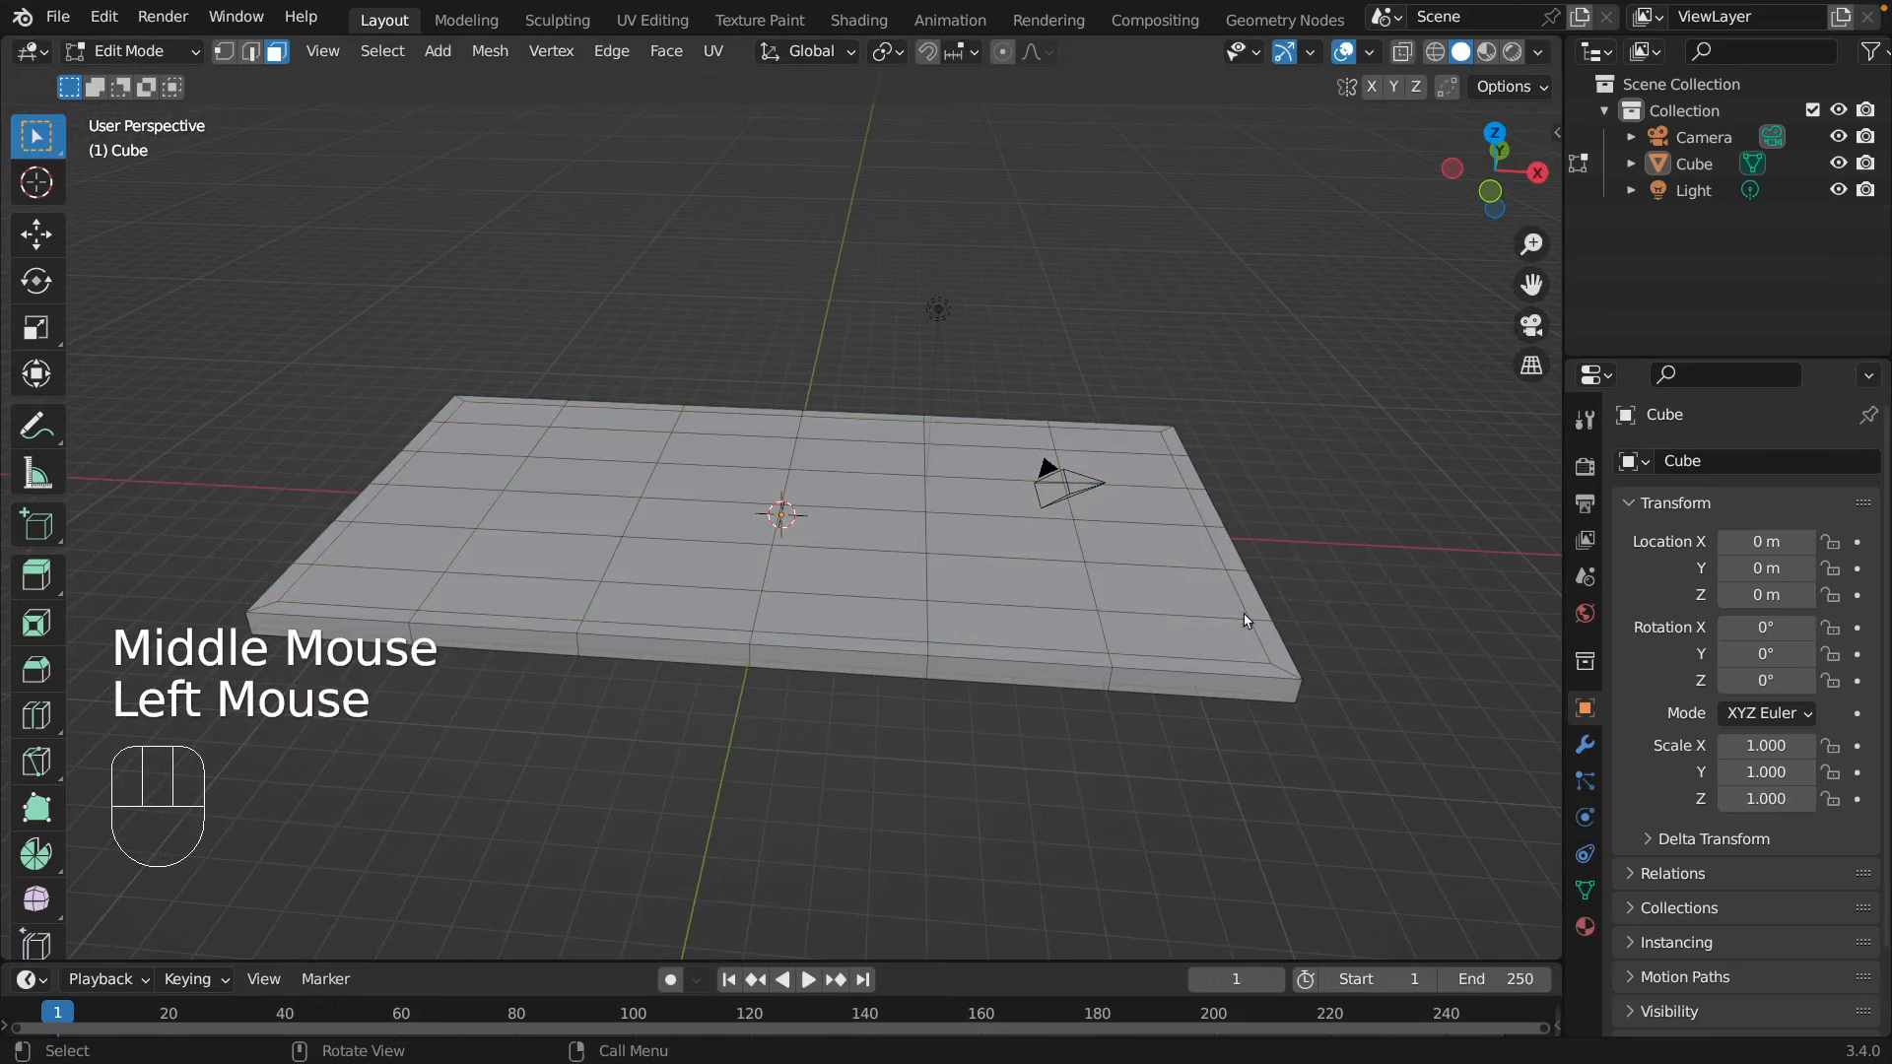
middle_click_drag(1382, 575, 1387, 637)
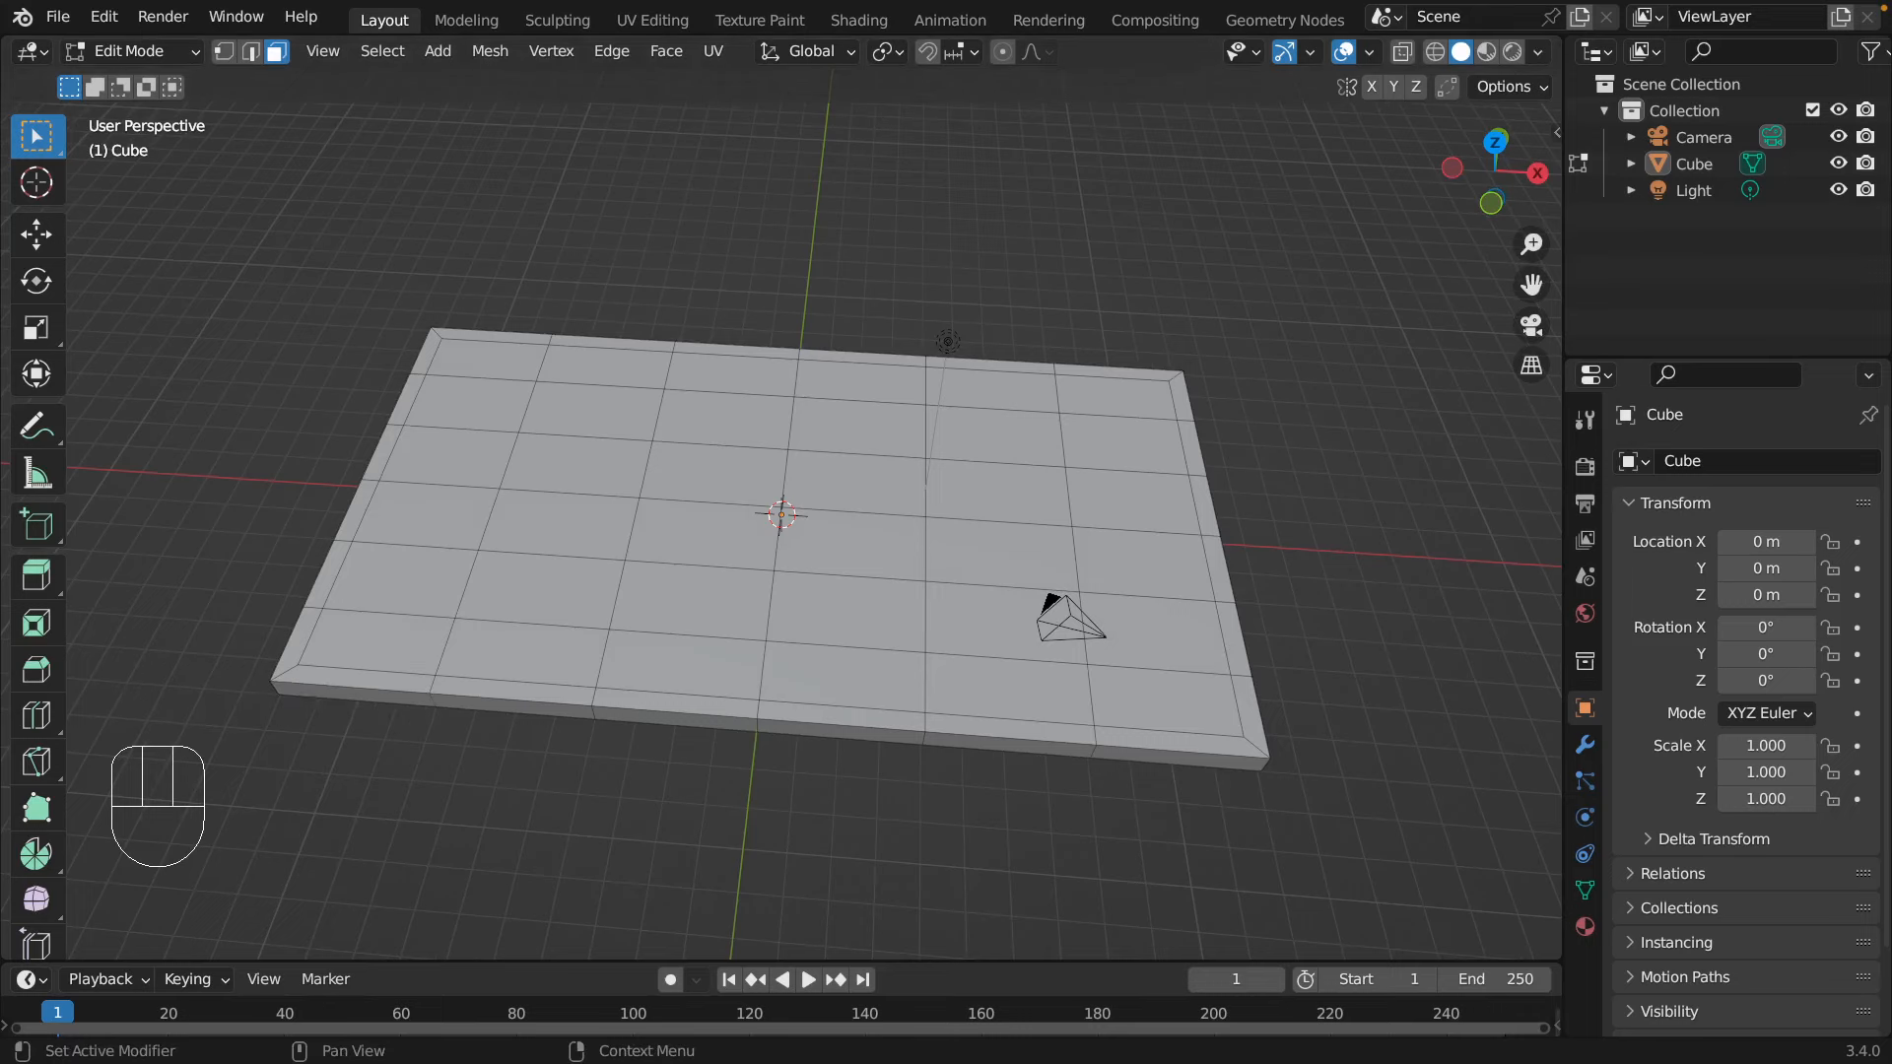
- Restore the selection of the inset top and underside faces and bridge their edge loops to open the slab into a rectangular frame
key("a")
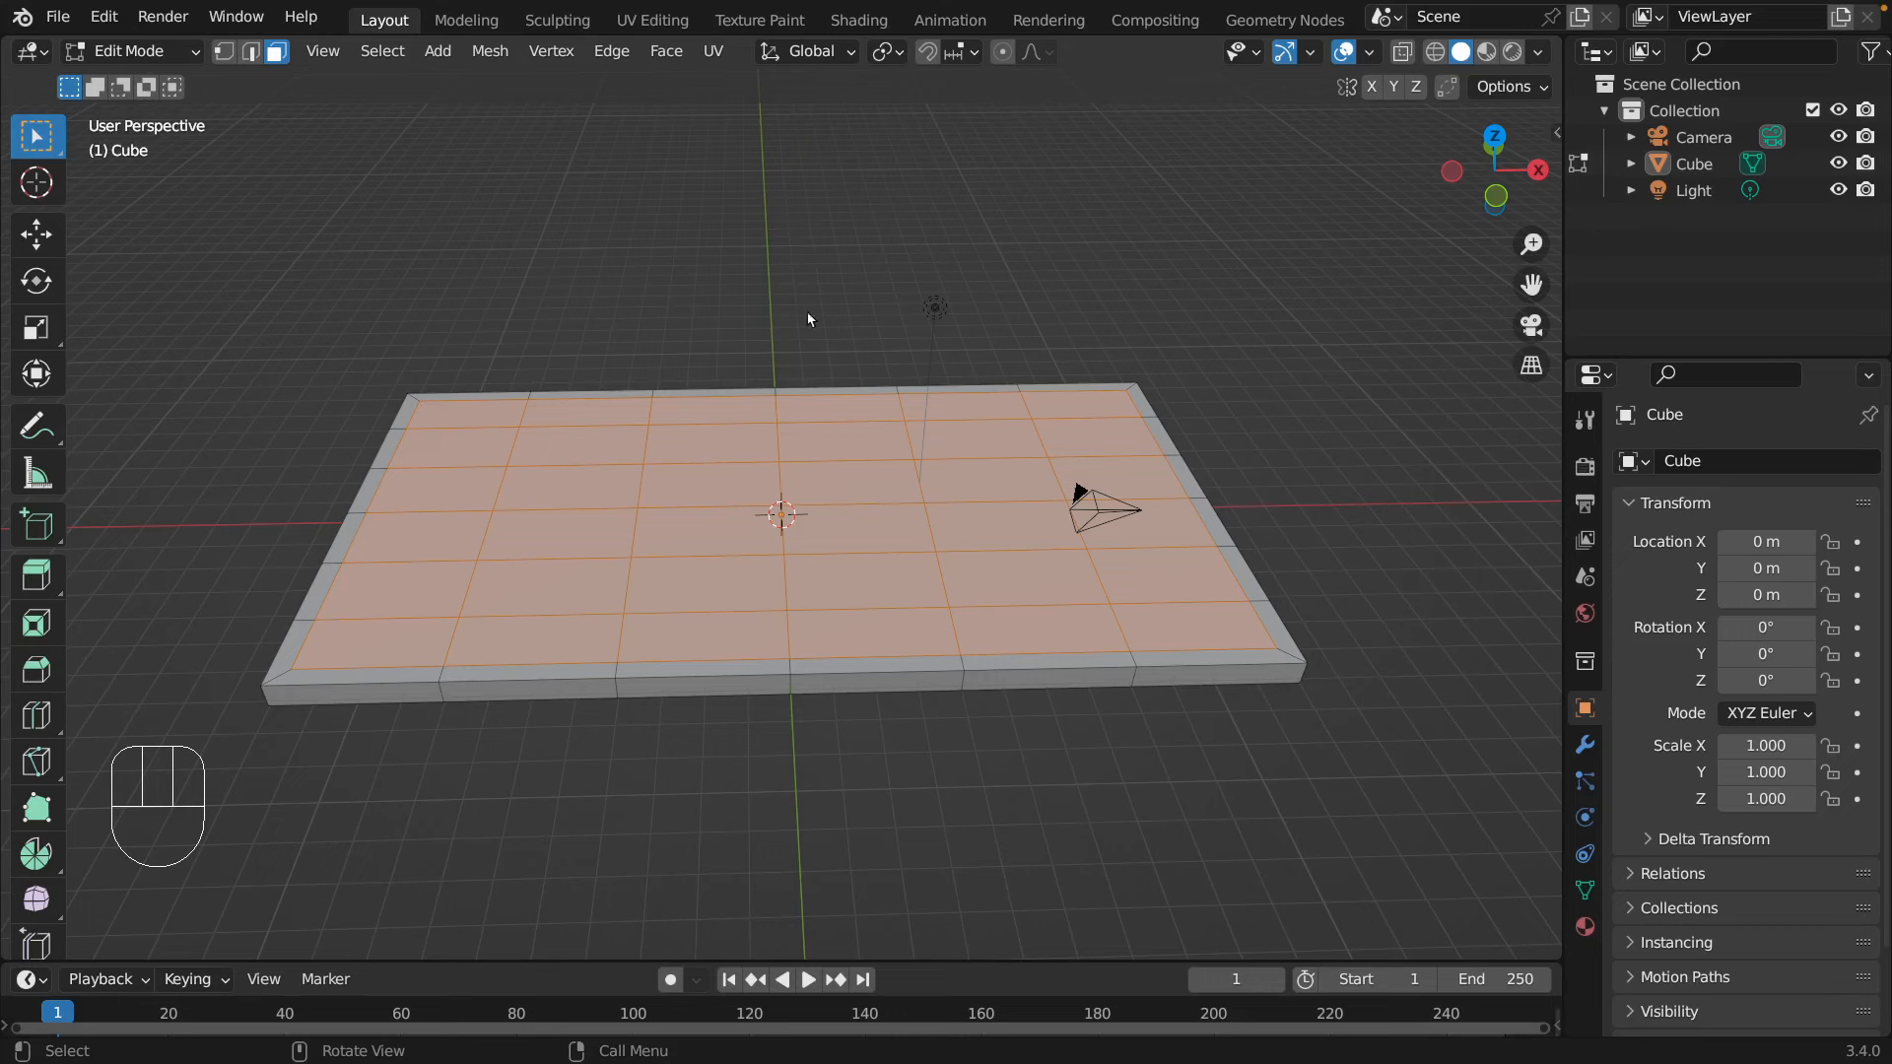
left_click(809, 363)
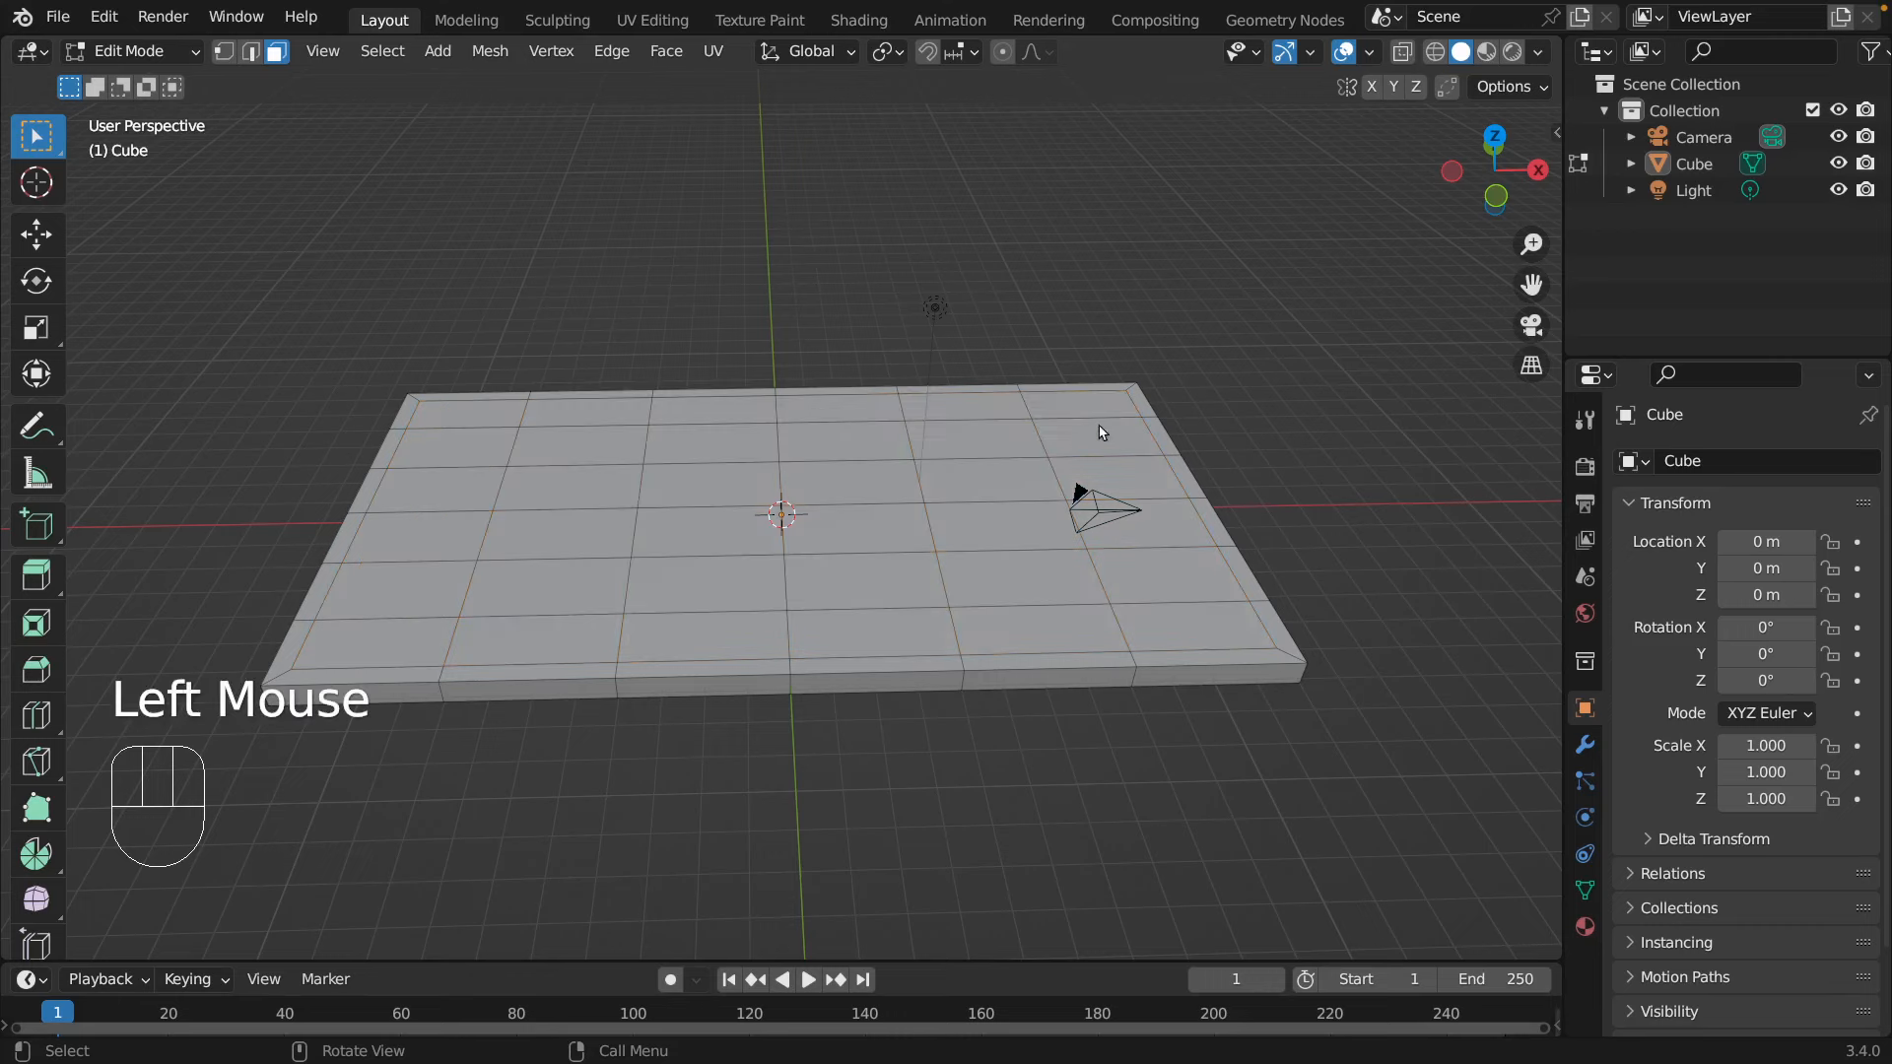
key("ctrl+z")
key("ctrl+e")
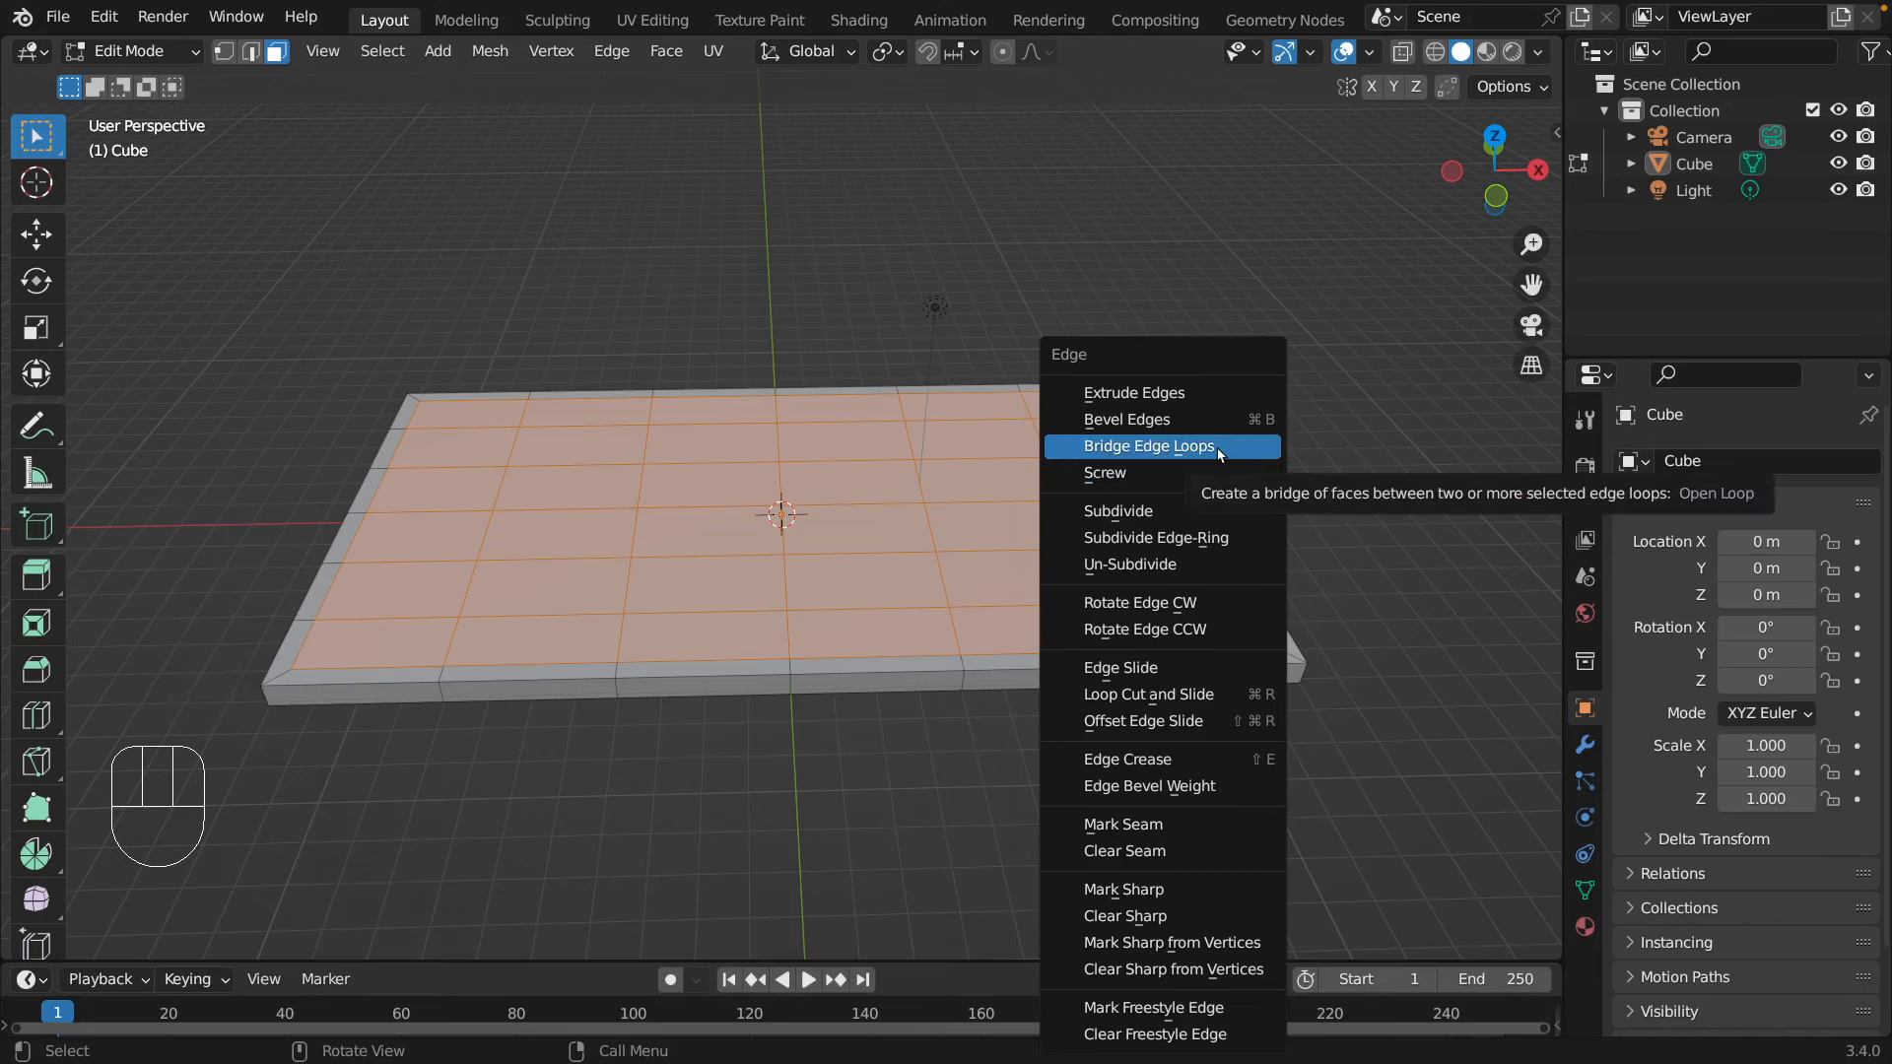
left_click(1219, 453)
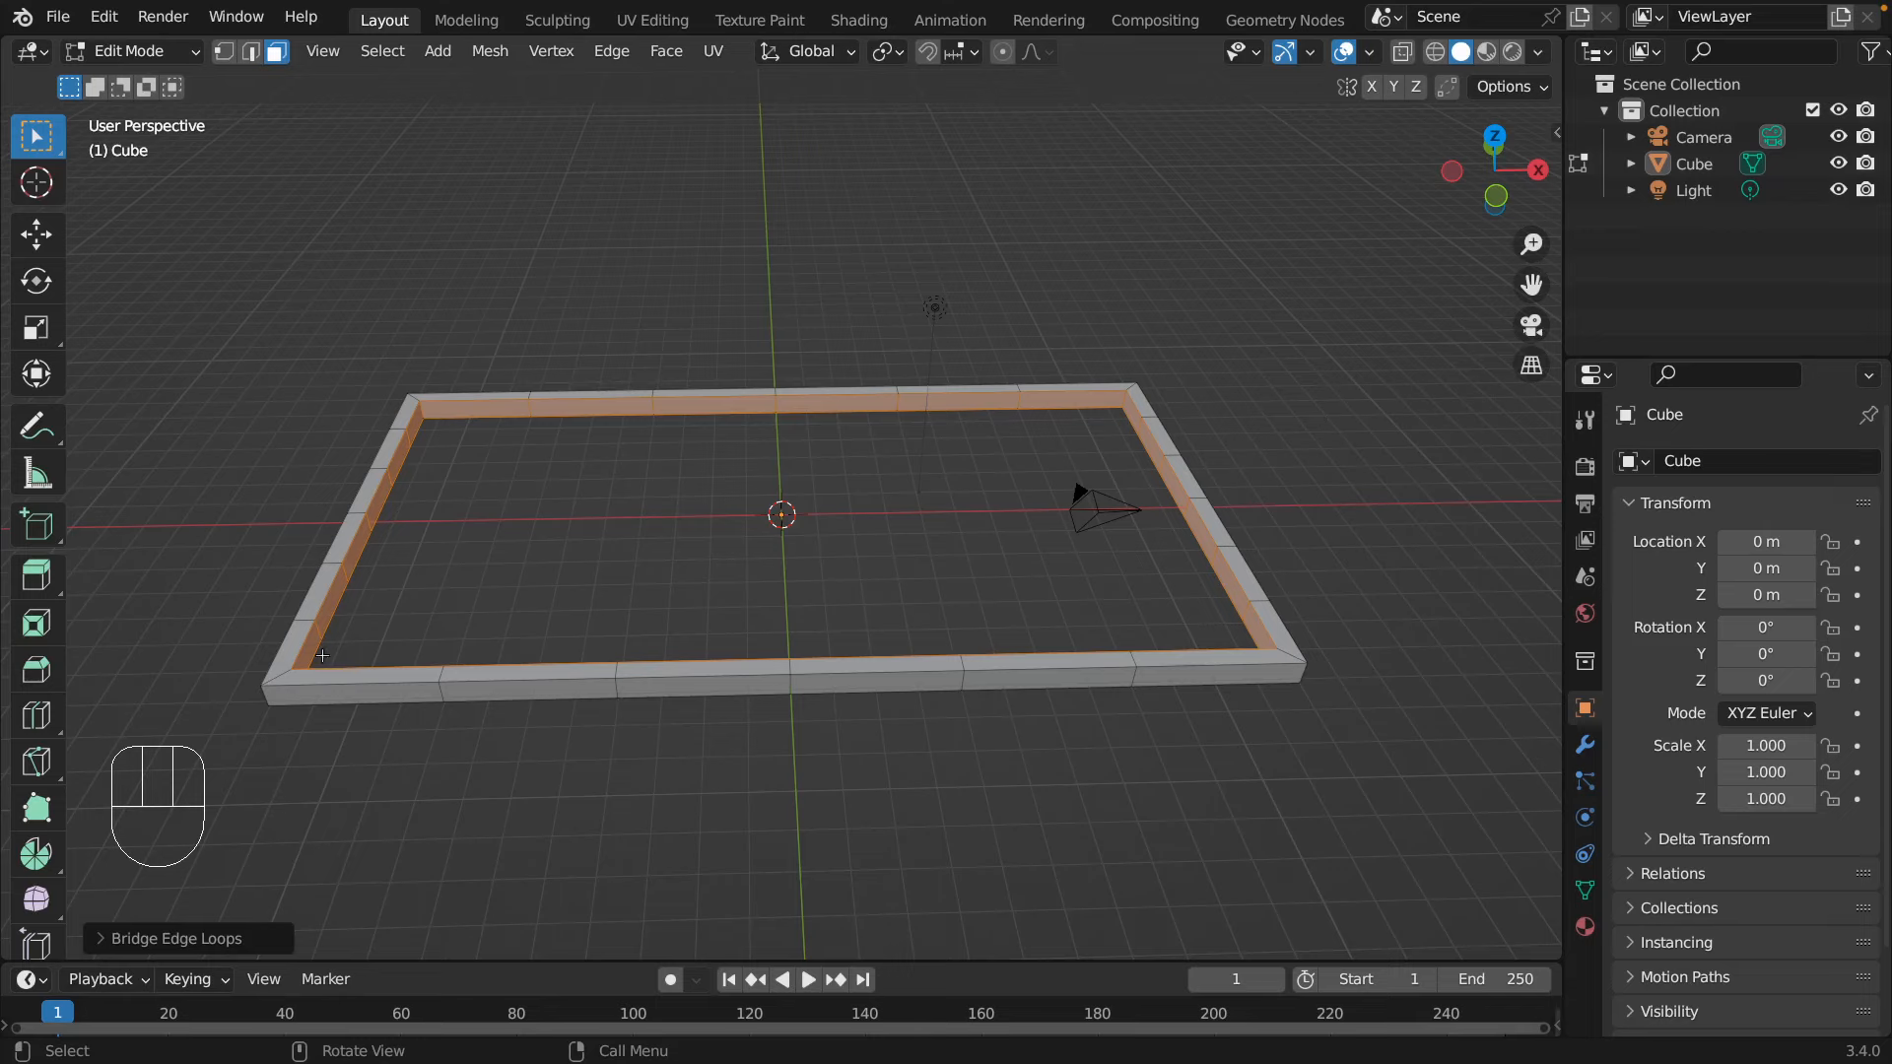
middle_click_drag(1397, 521, 1453, 496)
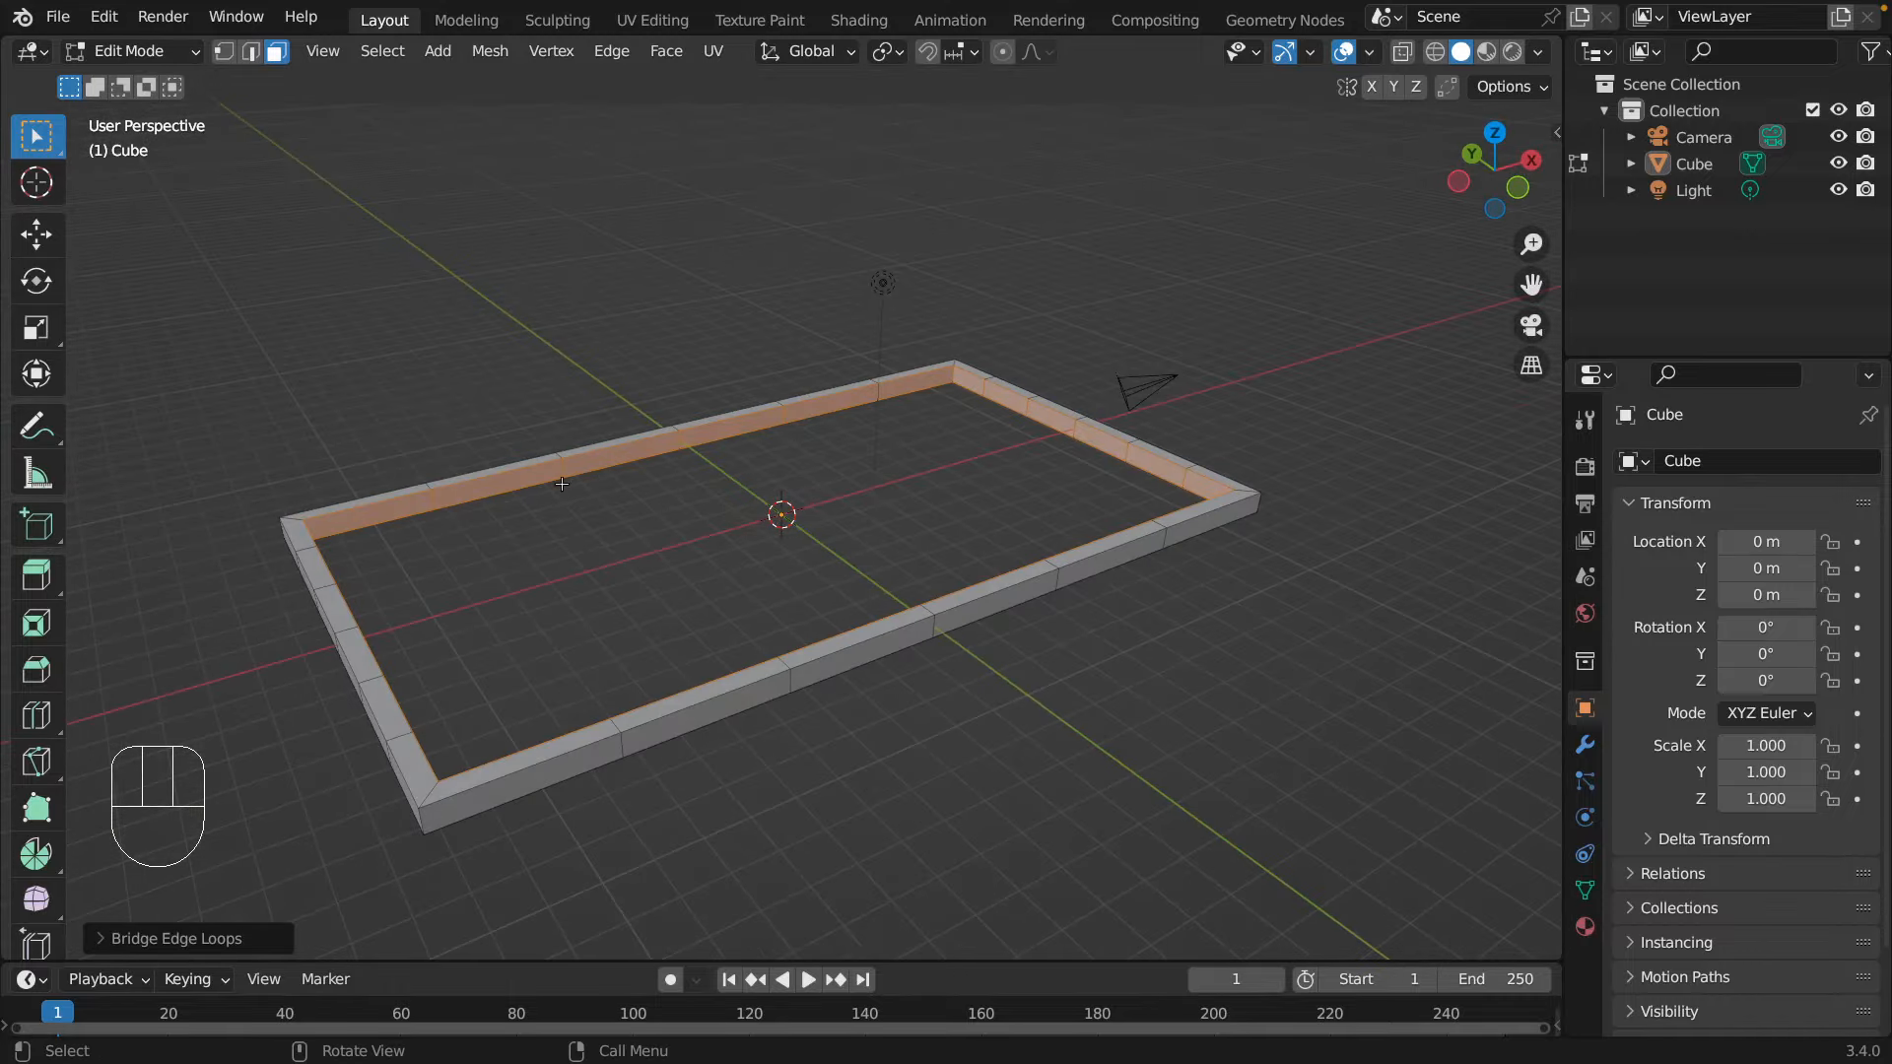
left_click(601, 424)
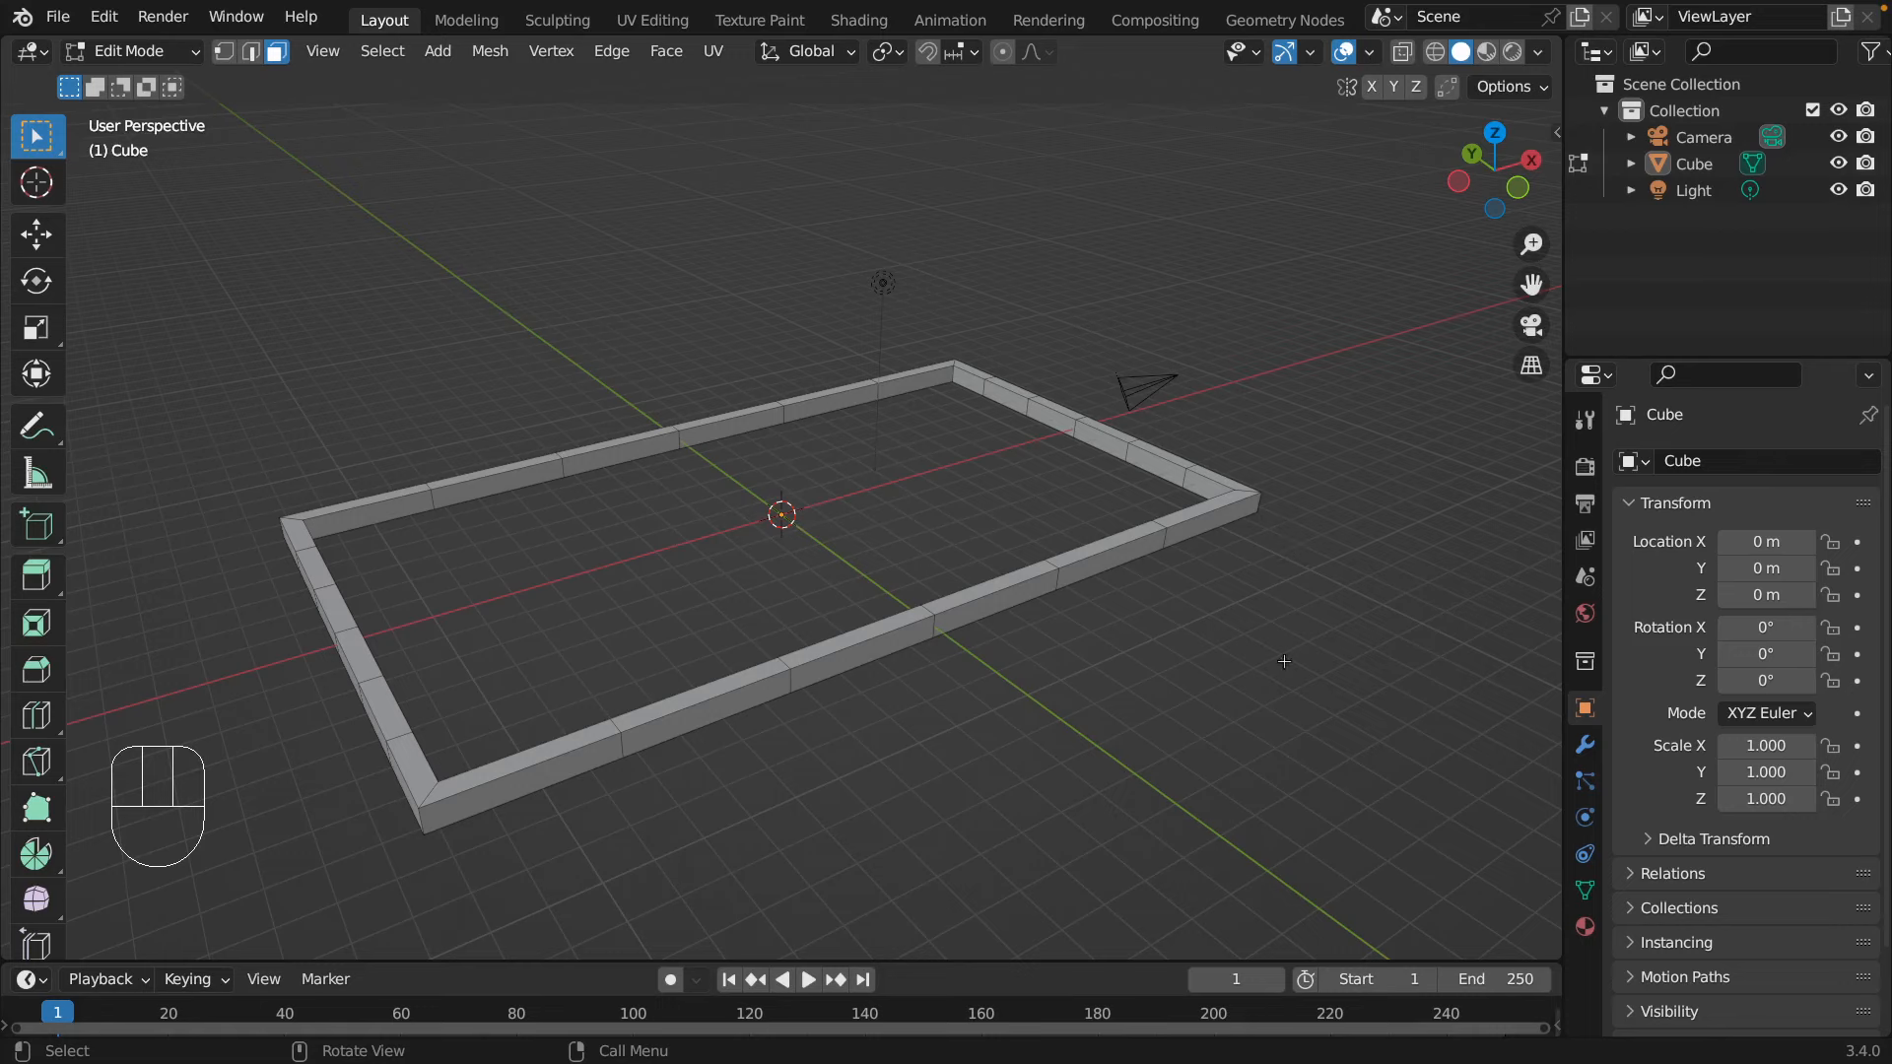
- Switch to Object Mode and select all objects in the scene, including the frame
middle_click_drag(1369, 681, 1386, 591)
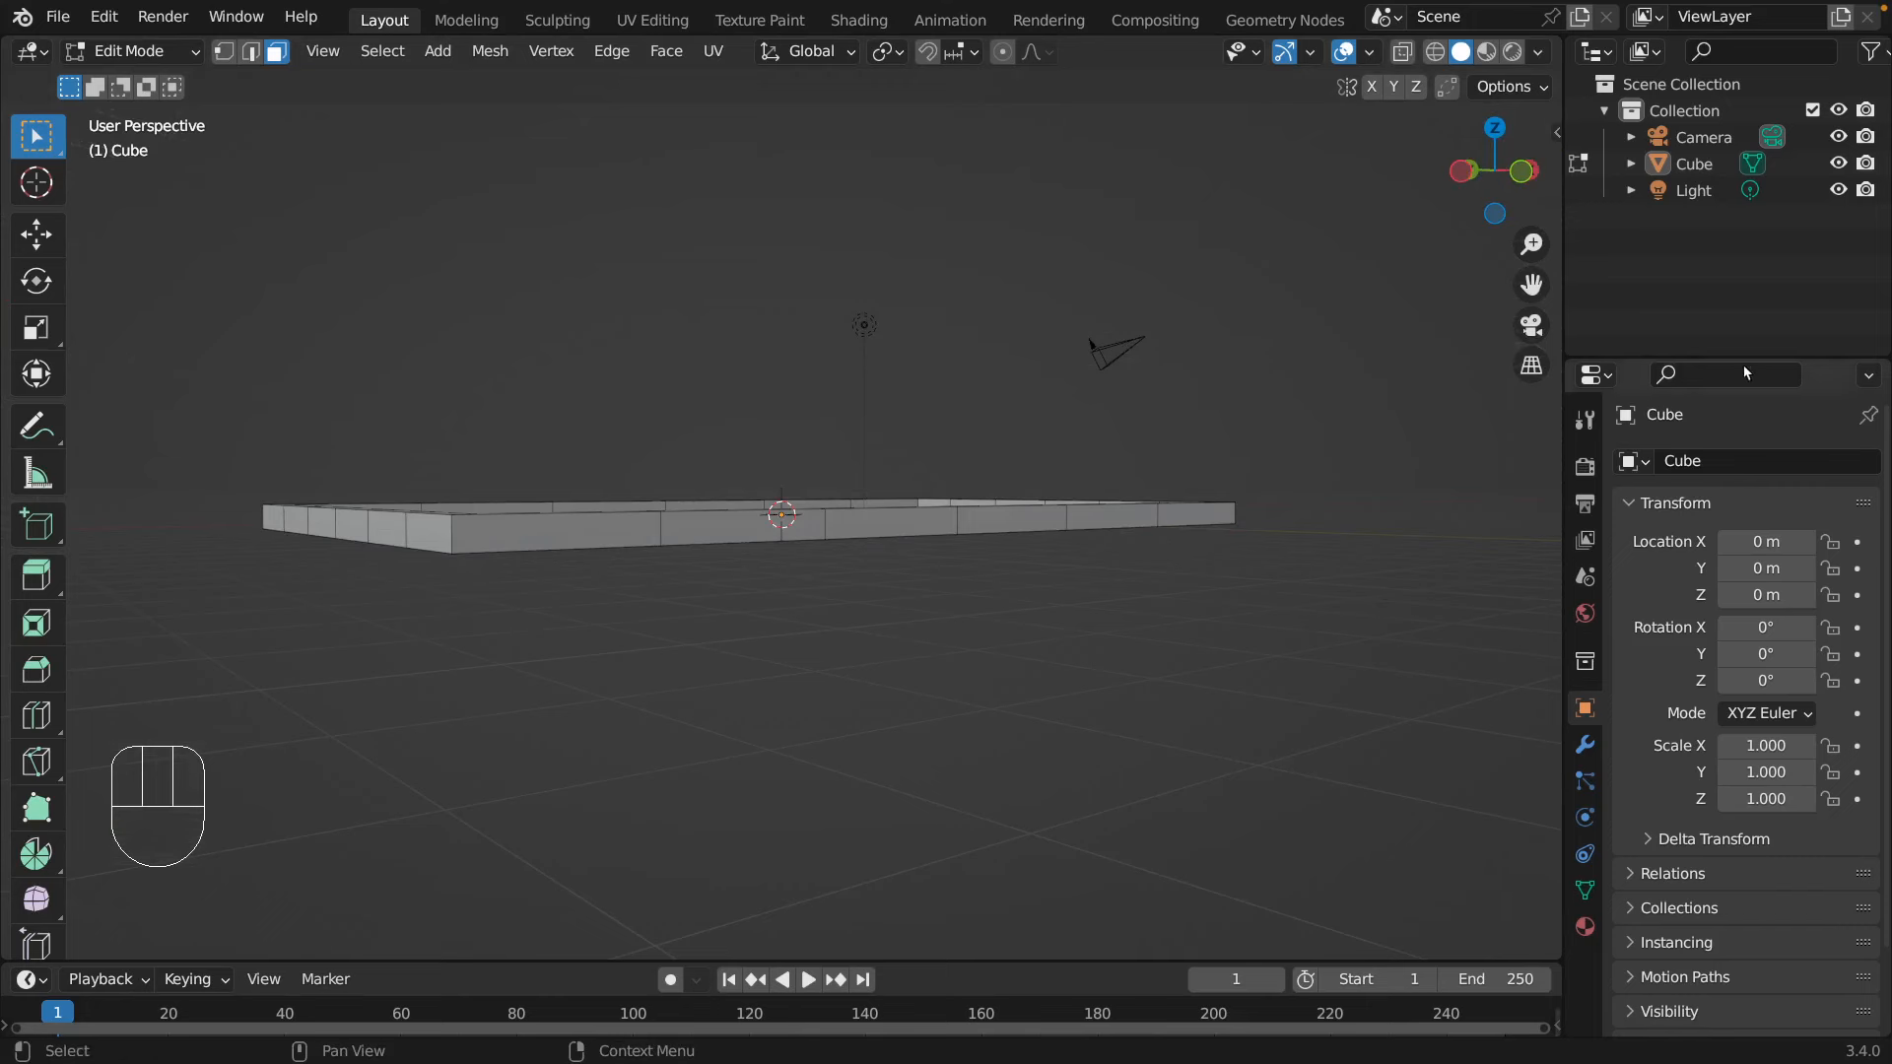
middle_click_drag(1294, 313, 1317, 371)
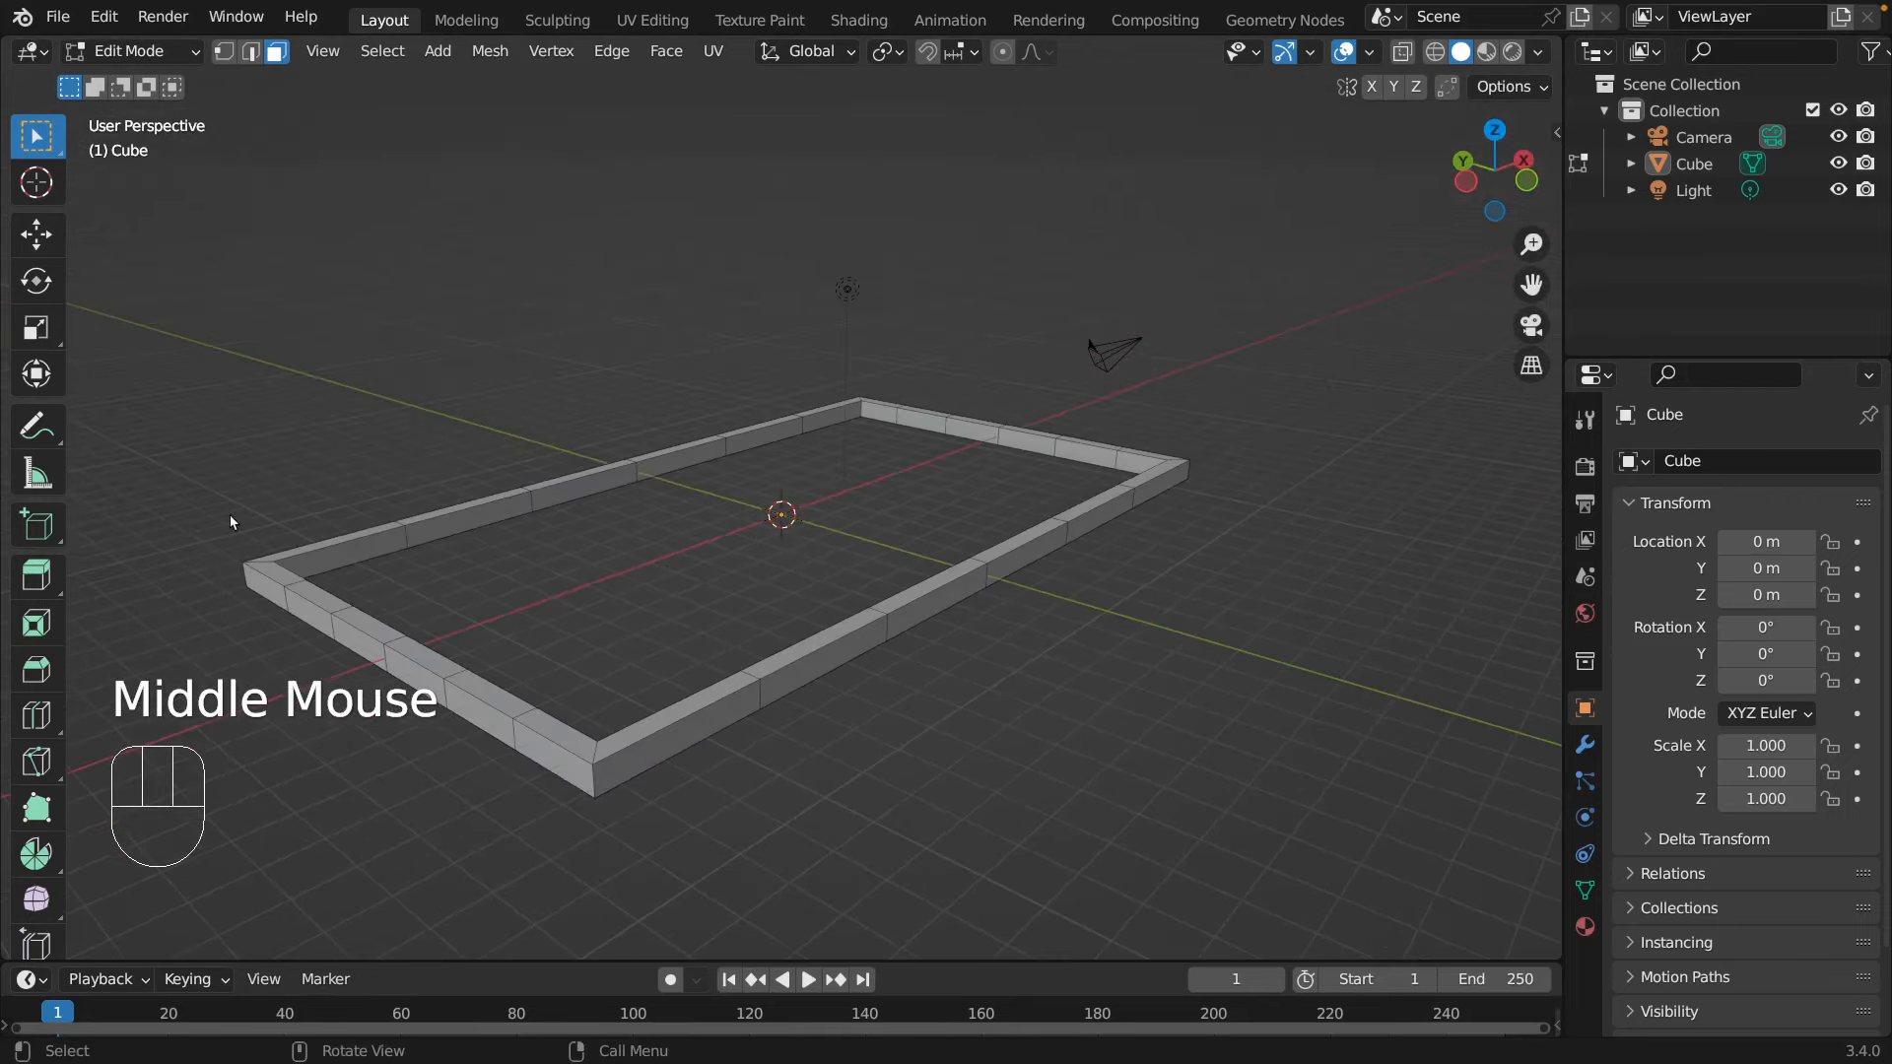
middle_click_drag(1157, 435, 1243, 437)
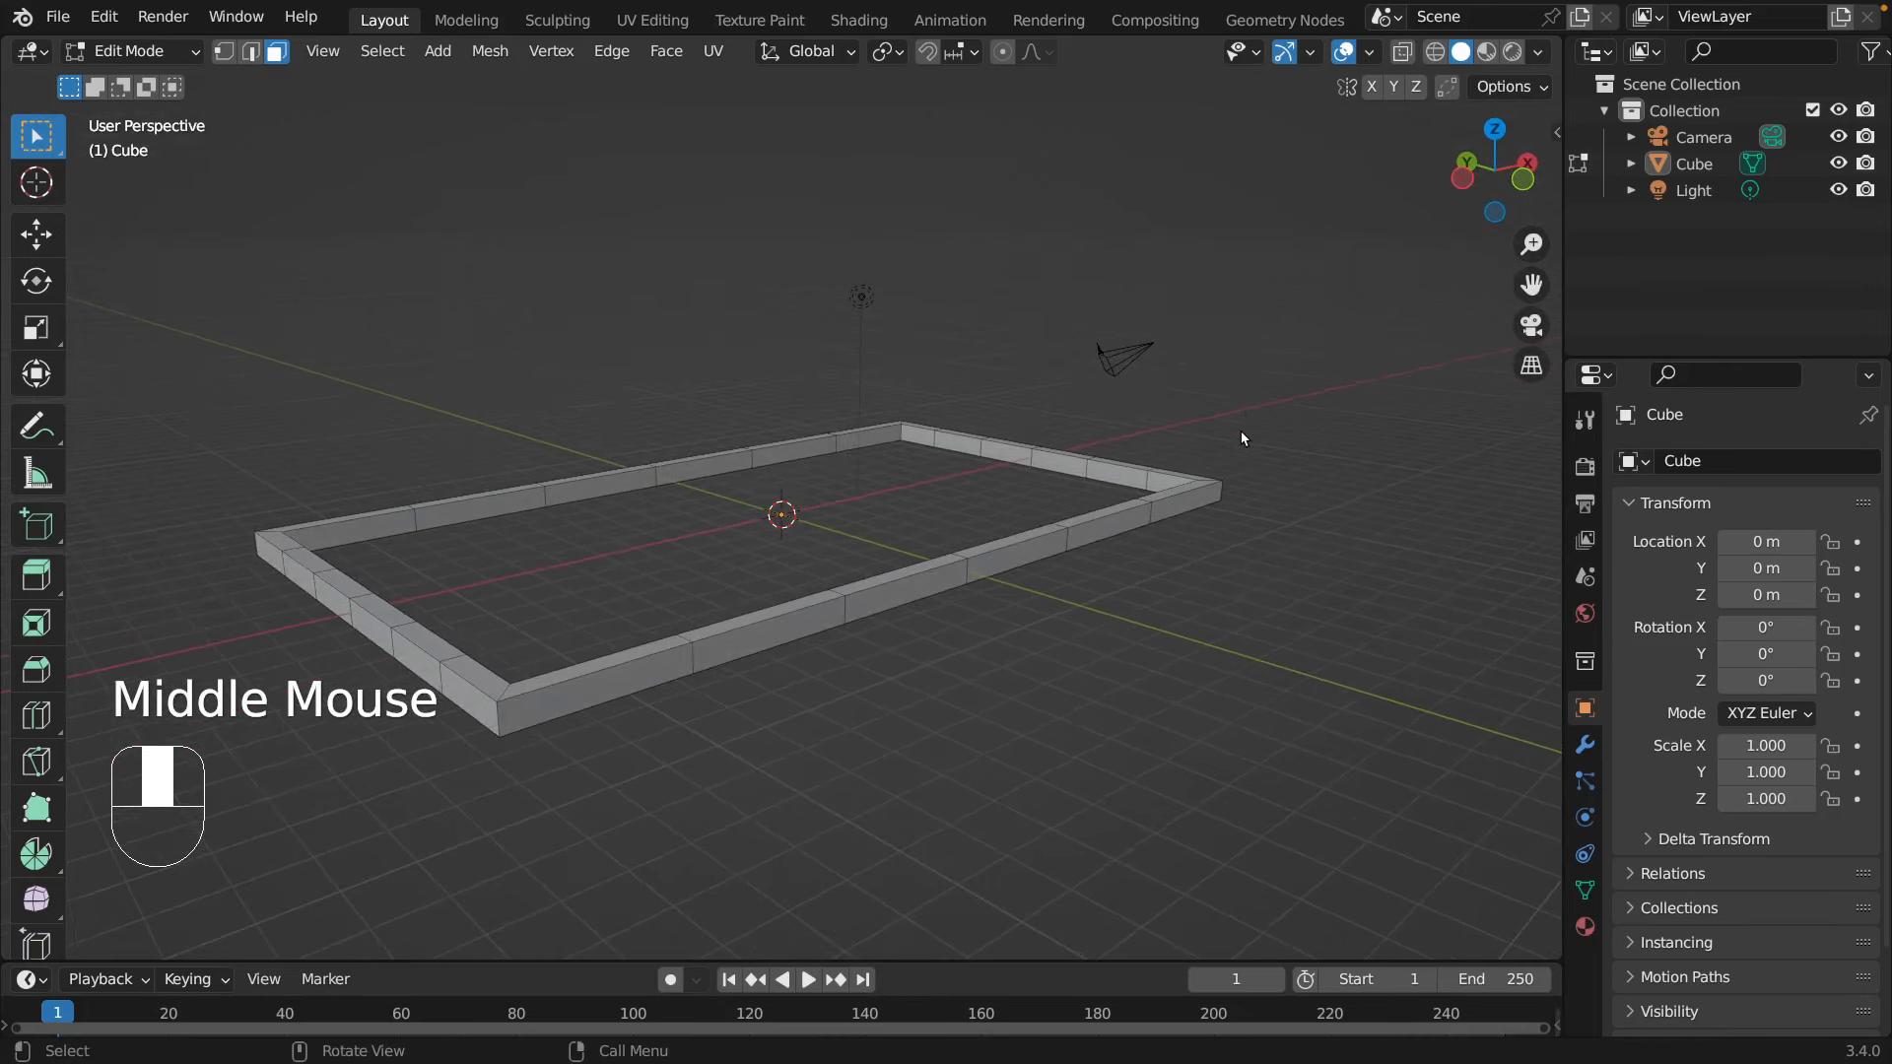
left_click(1242, 437)
key("Tab")
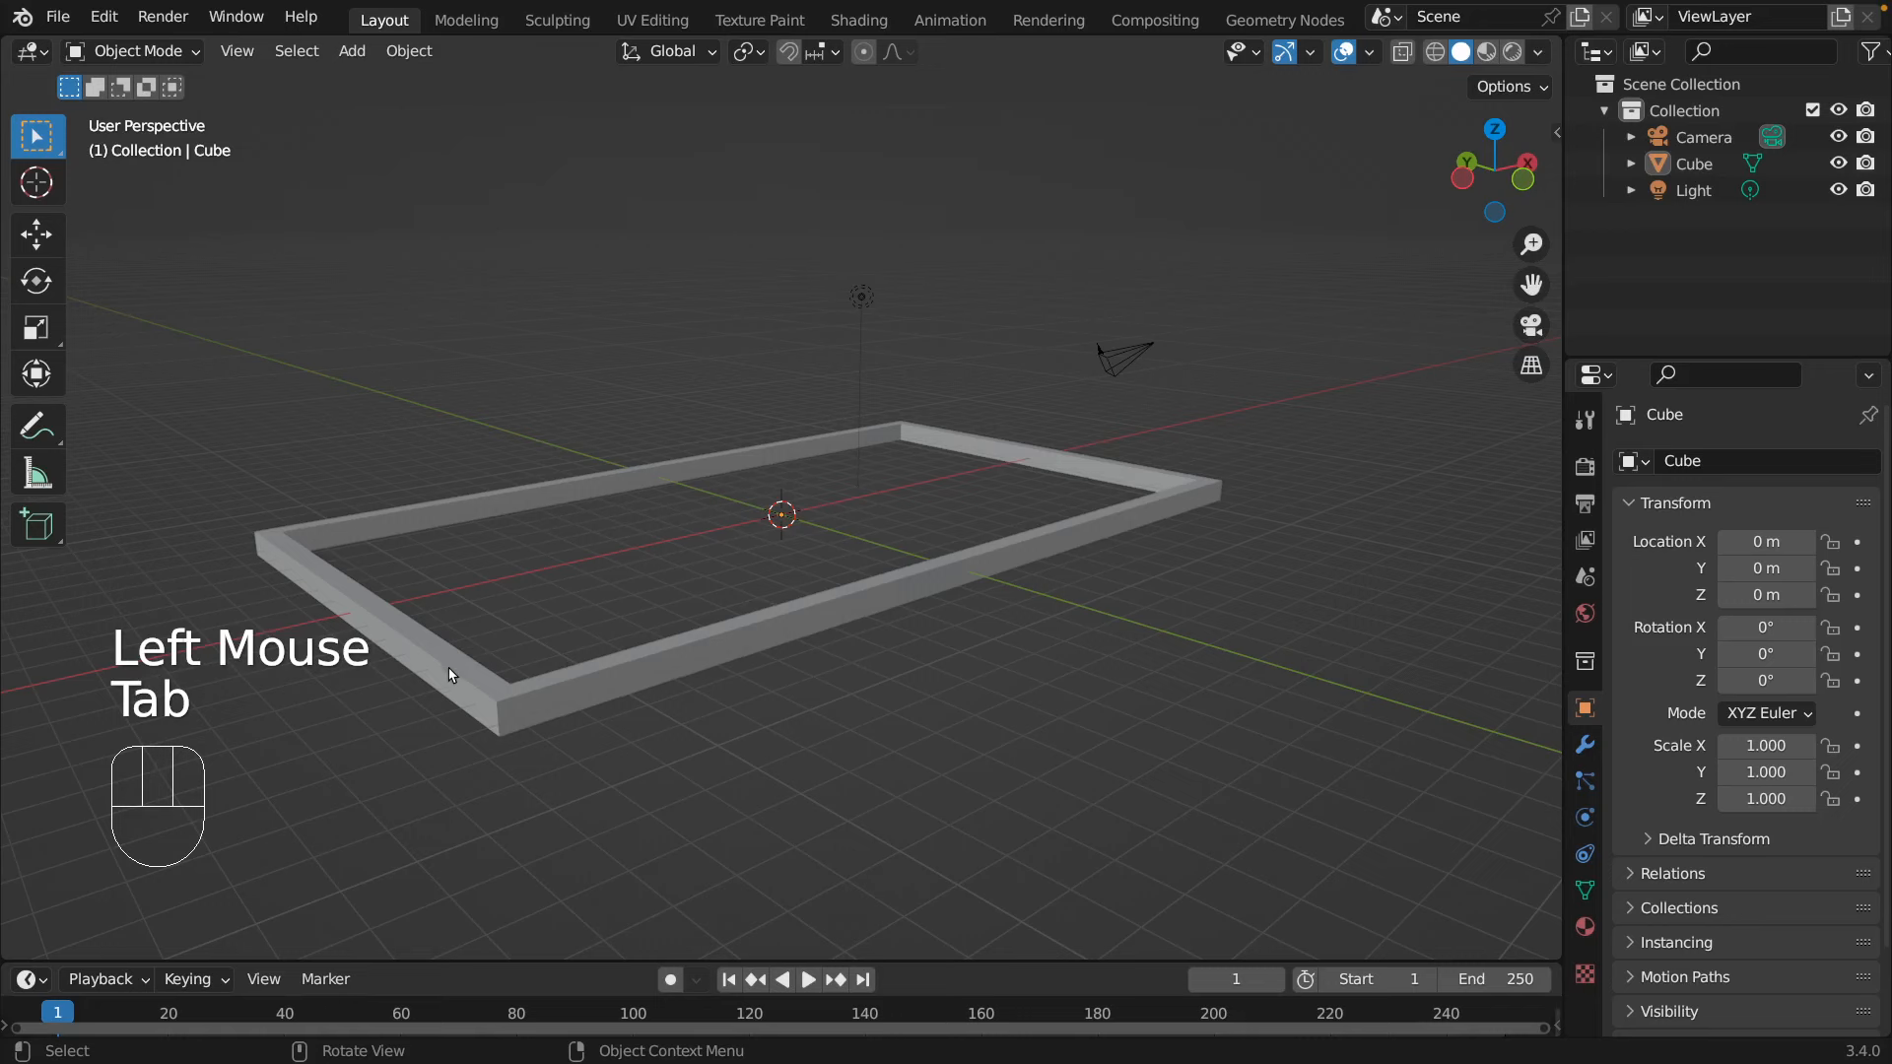
key("a")
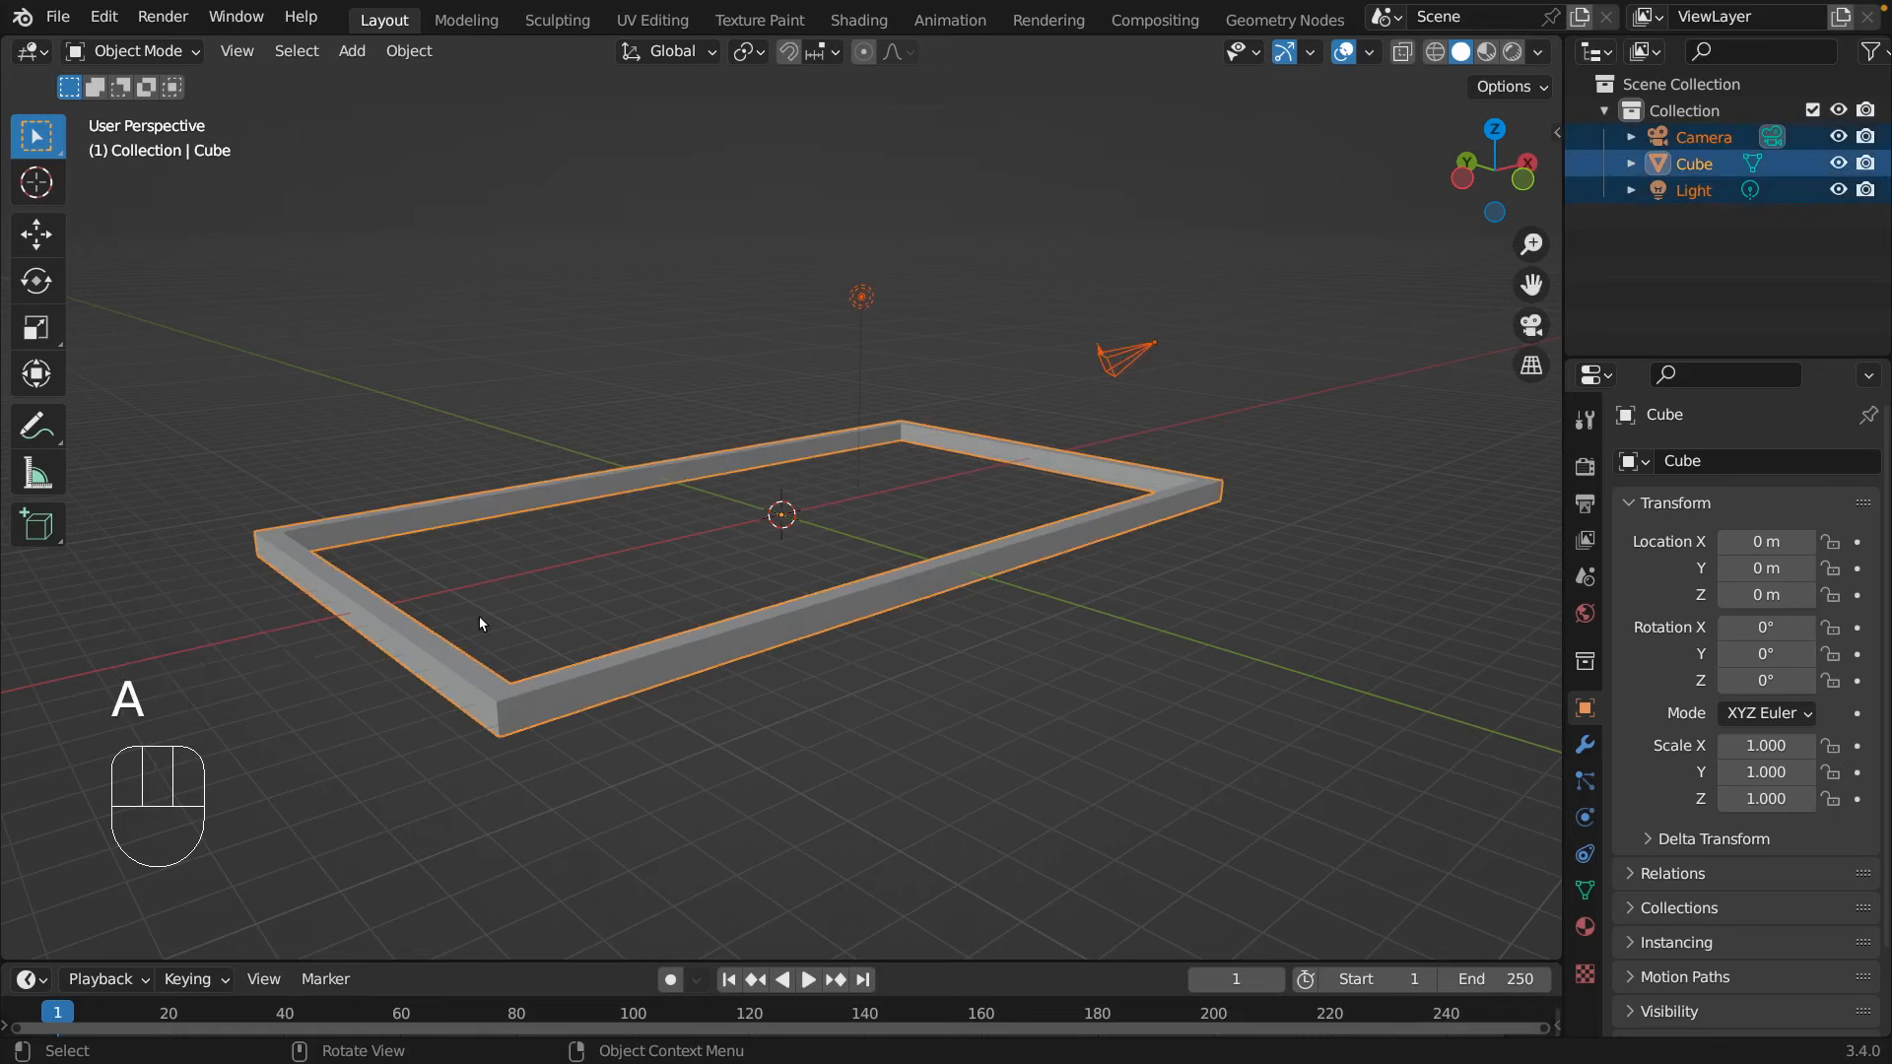
key("s")
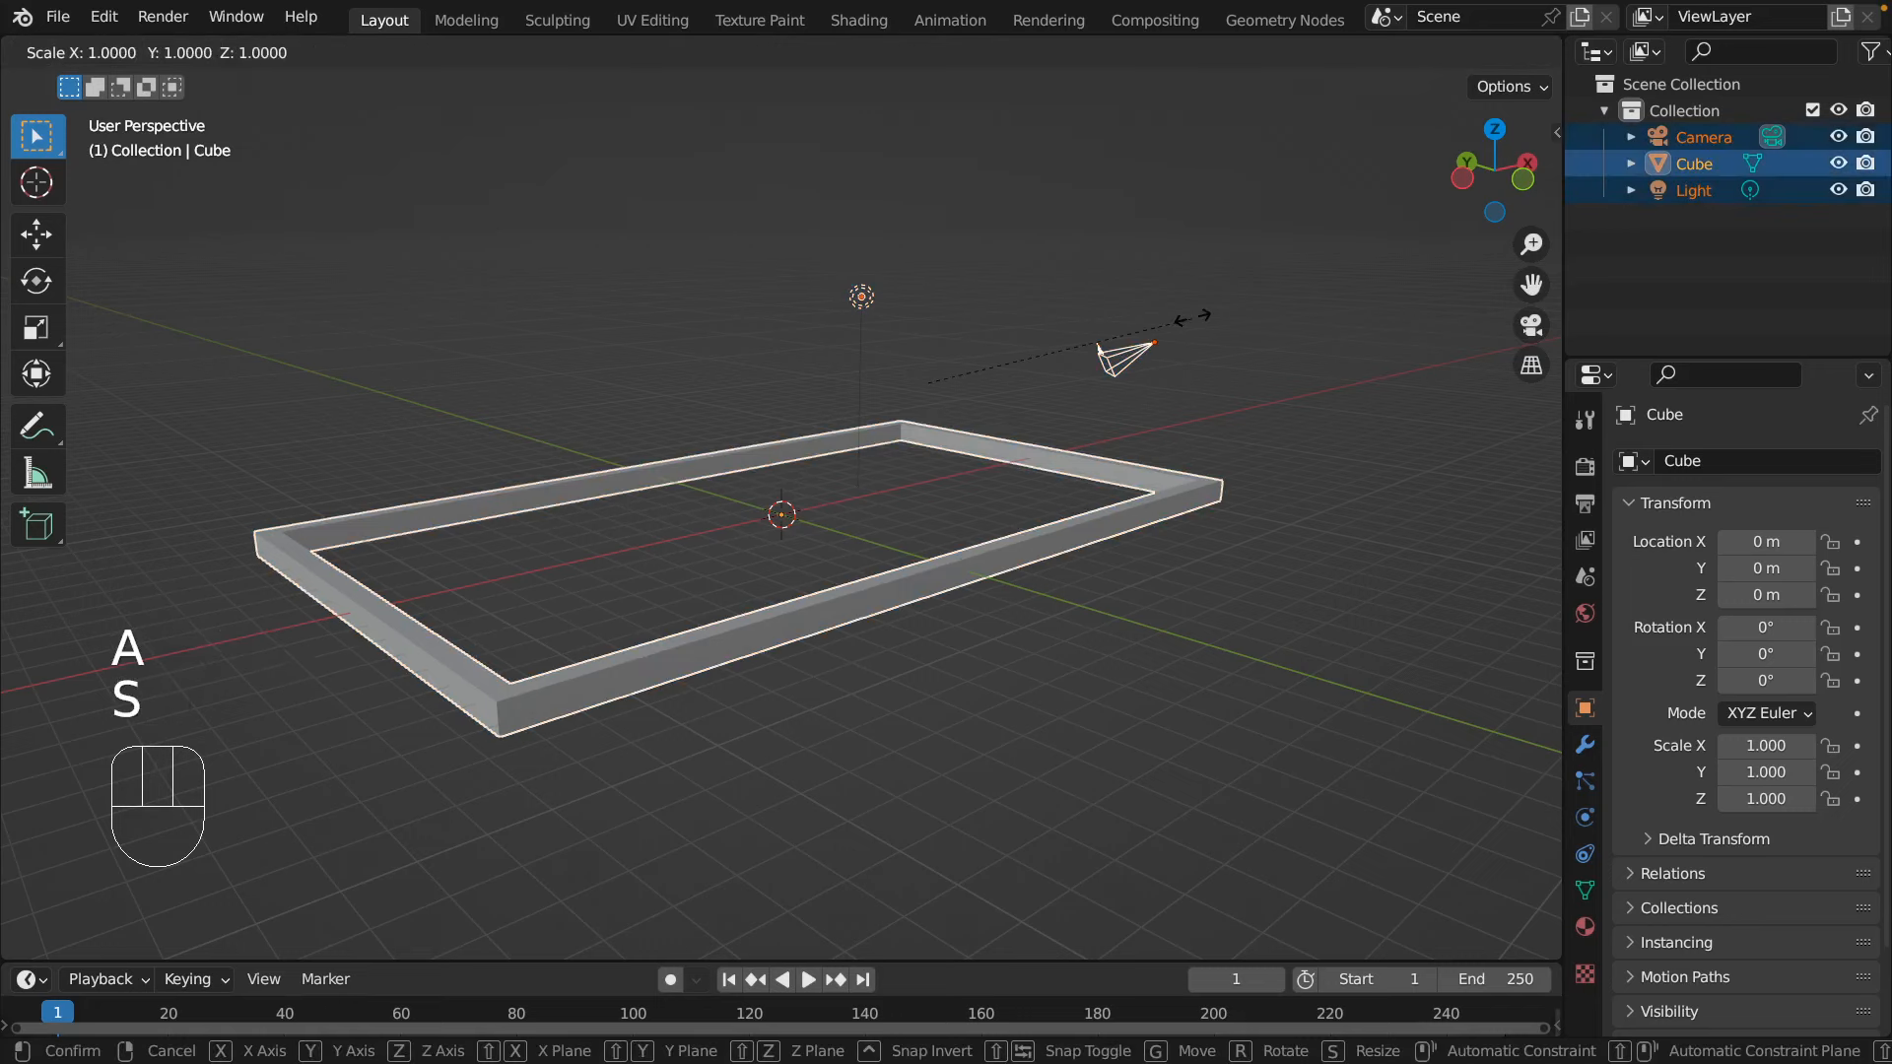
key("z")
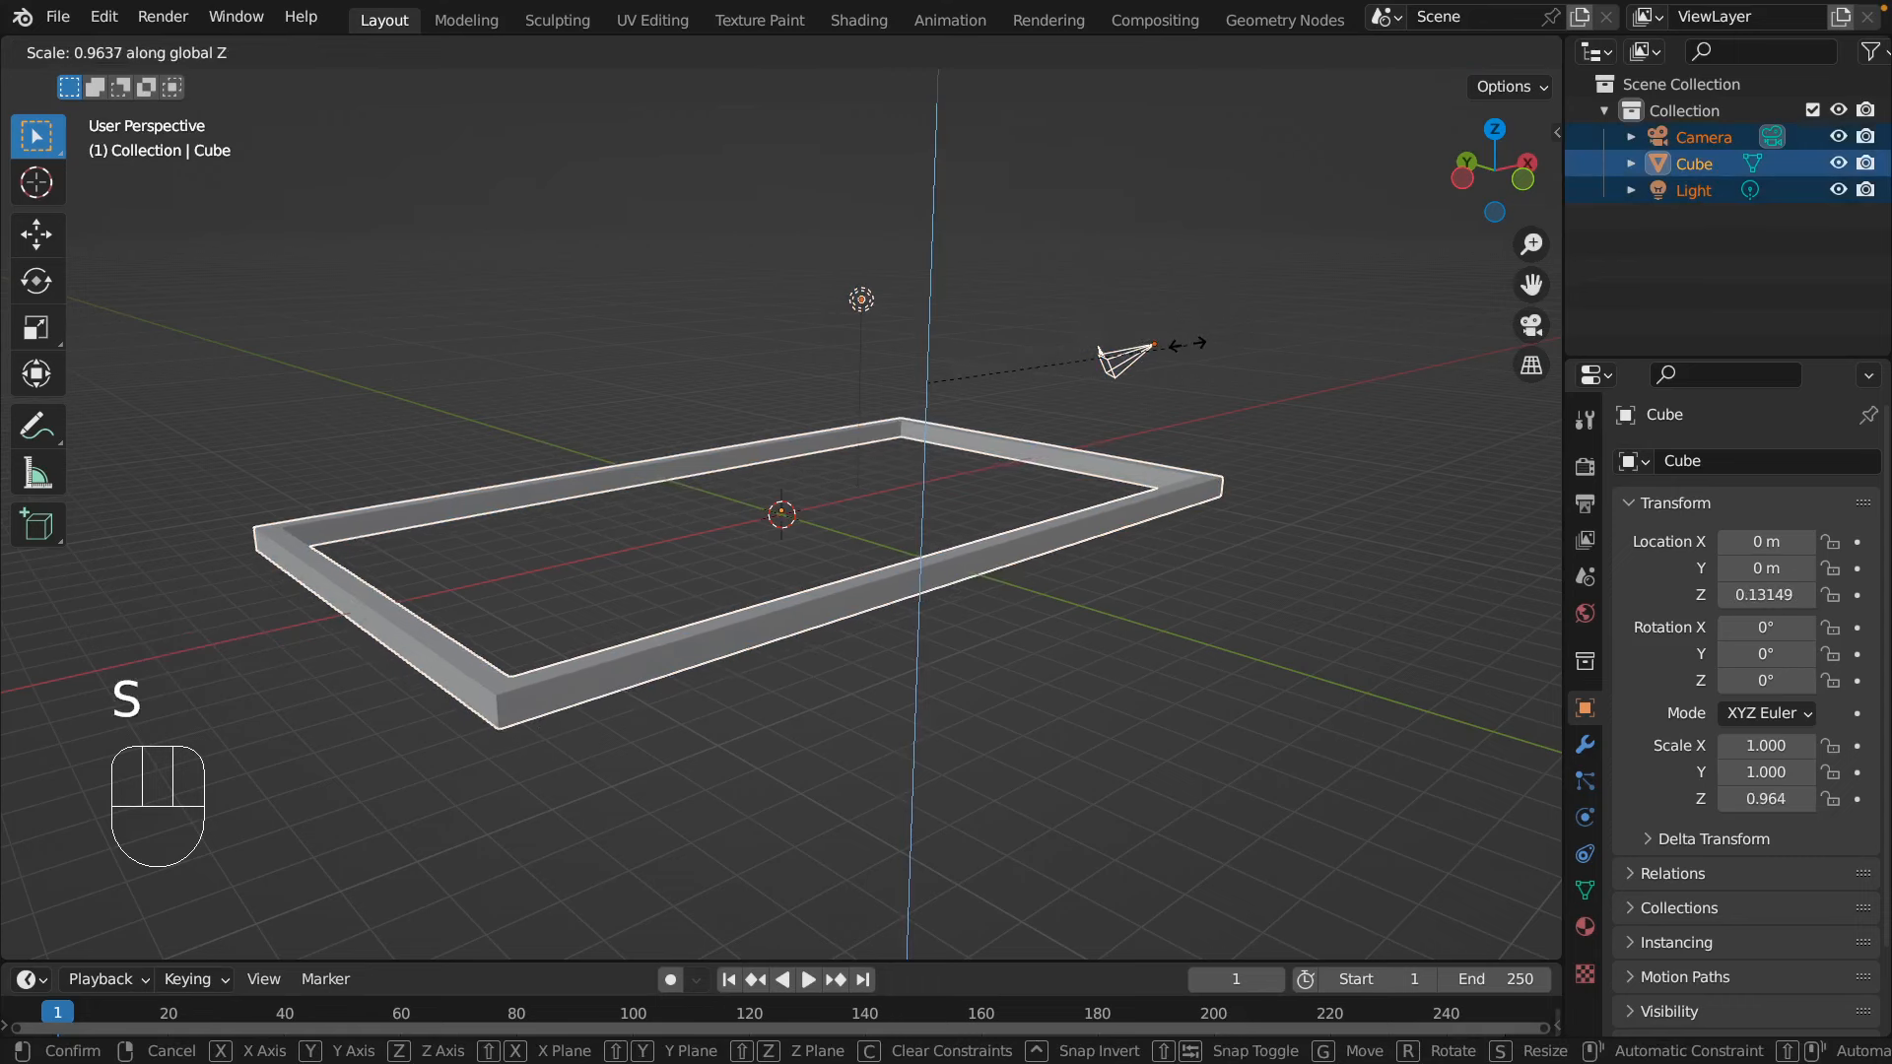
right_click(1148, 308)
- Scale the selected objects along Z to about 0.288 to thin the frame, then deselect everything
key("s")
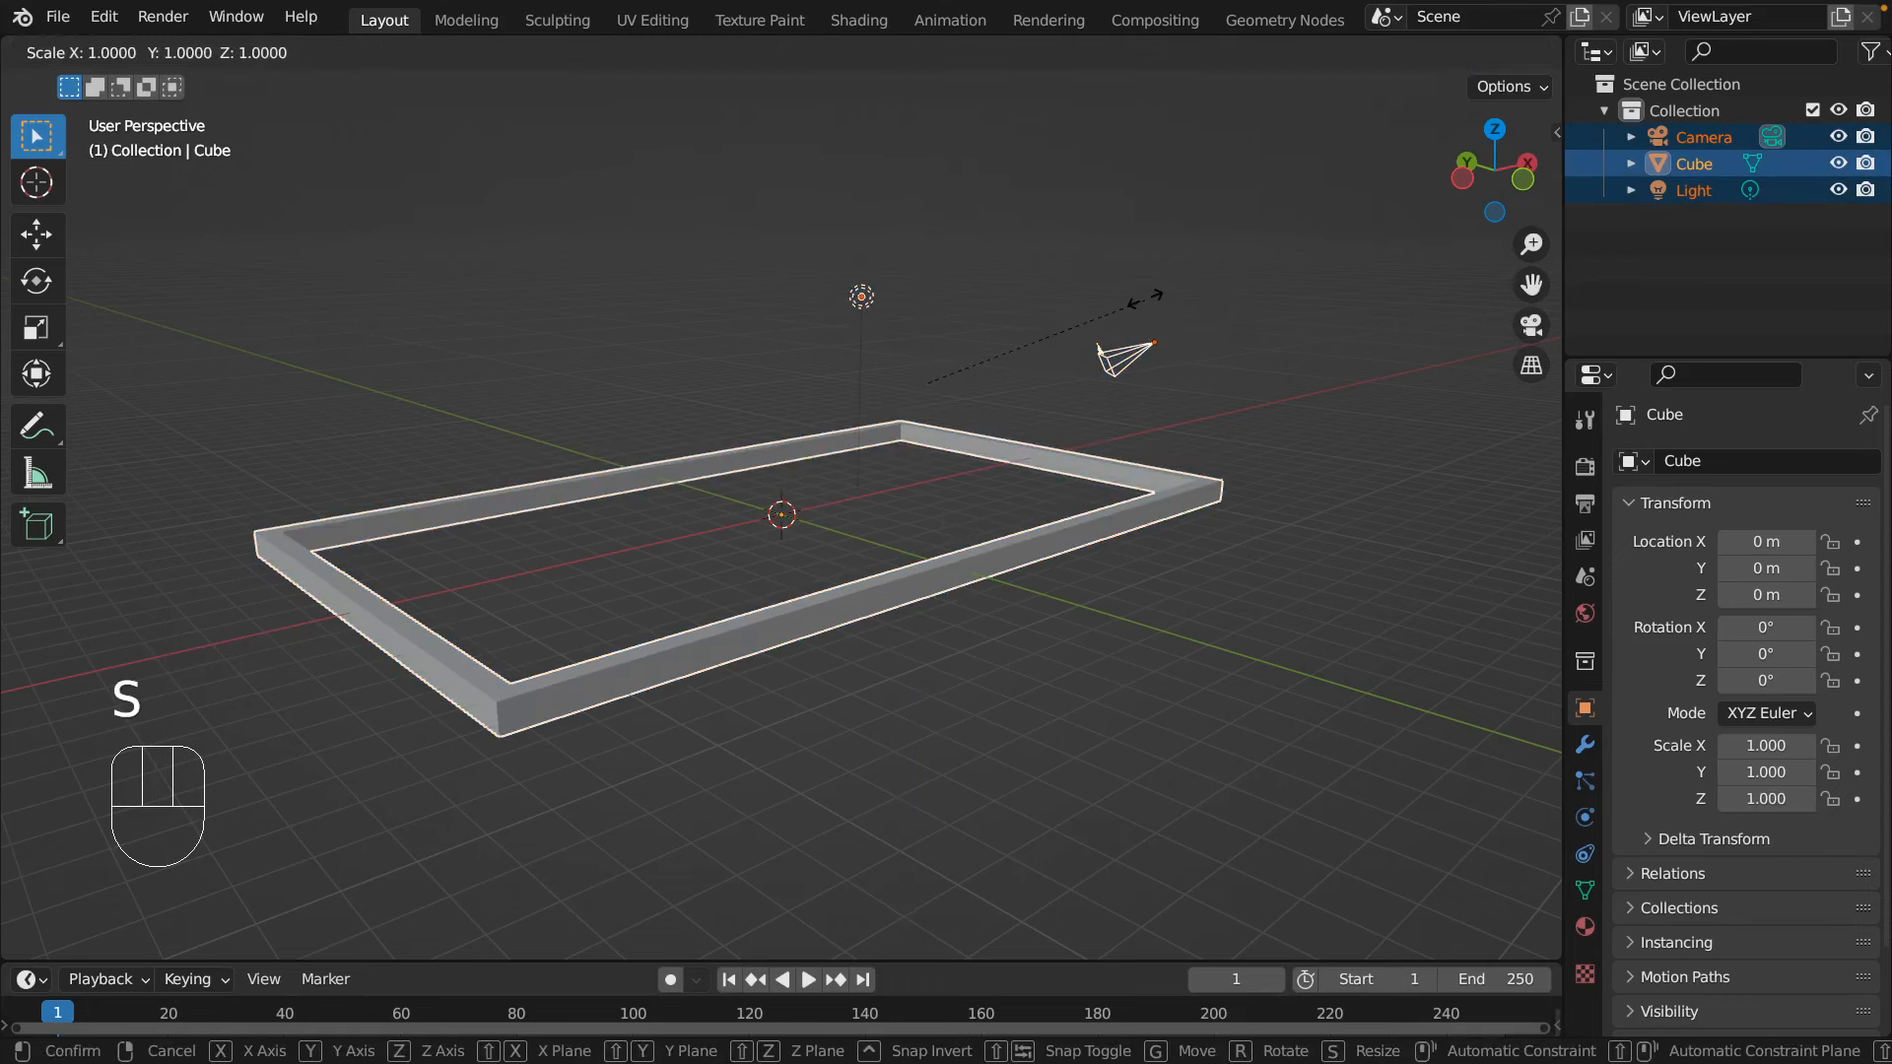
key("z")
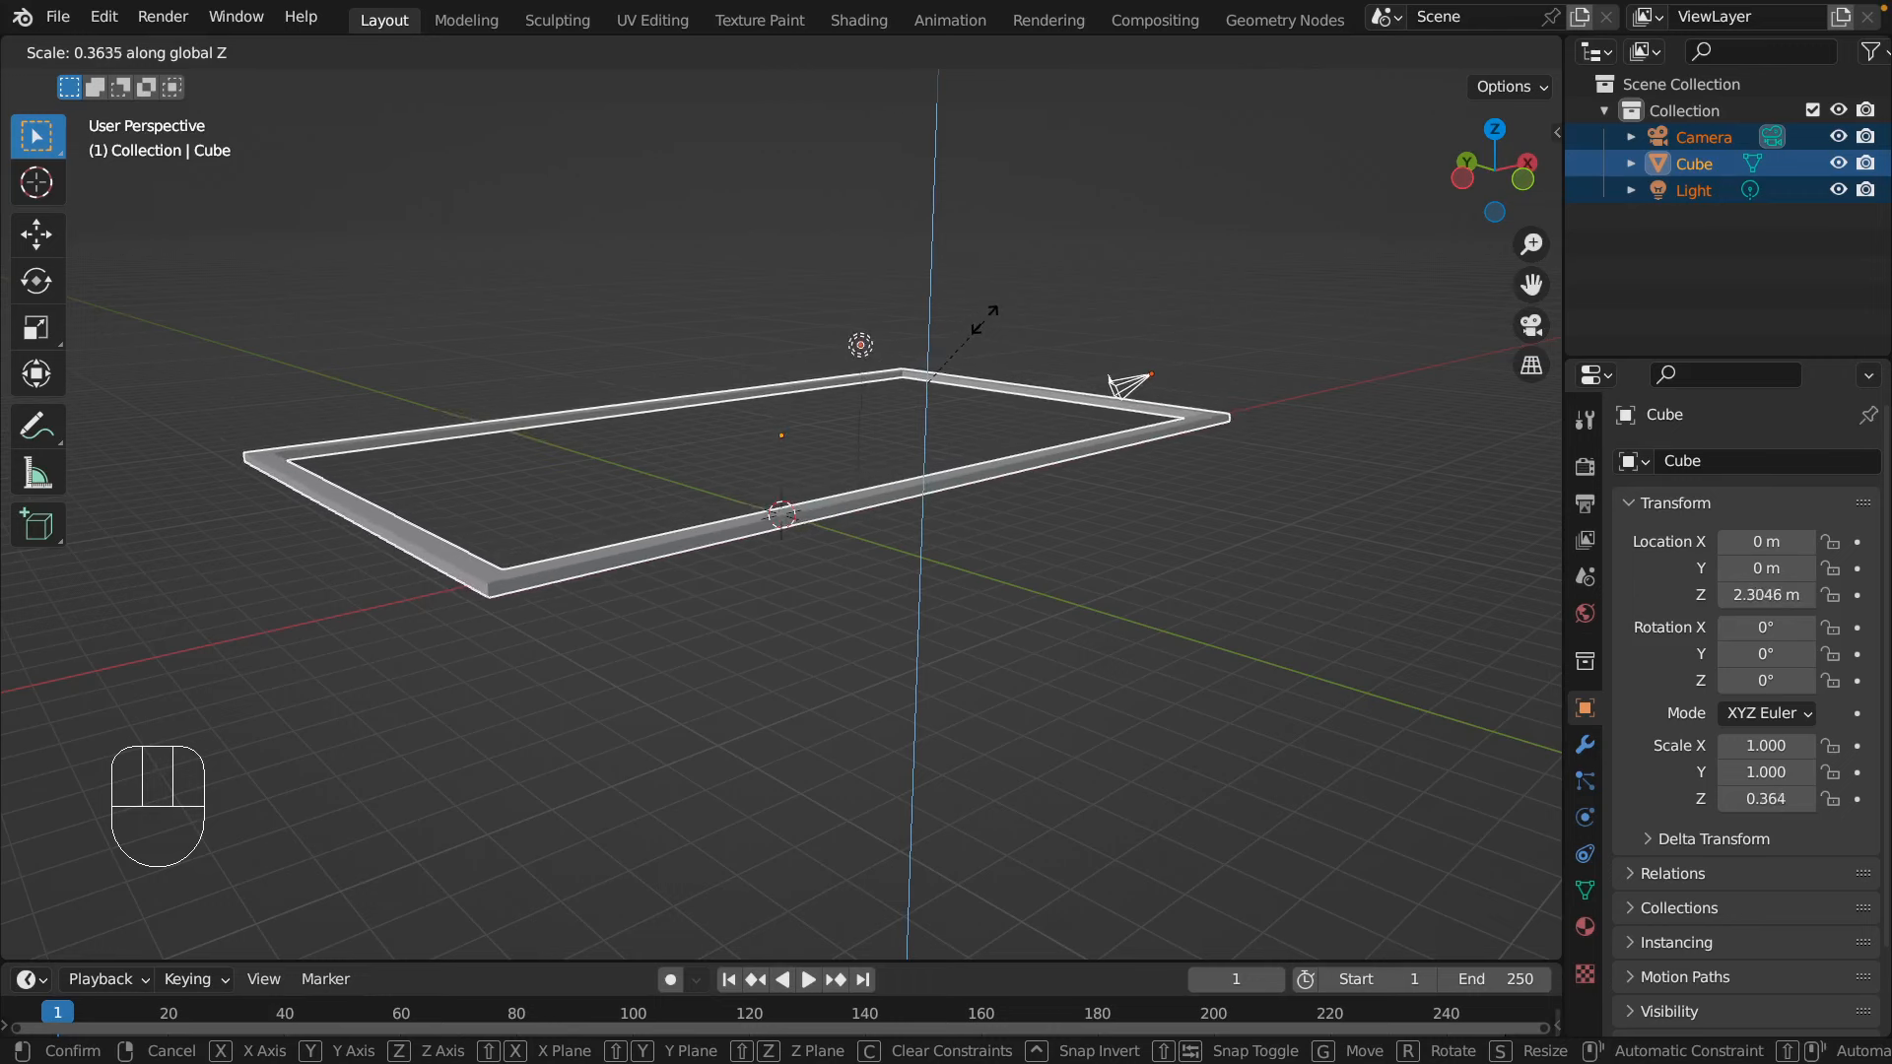
left_click(963, 329)
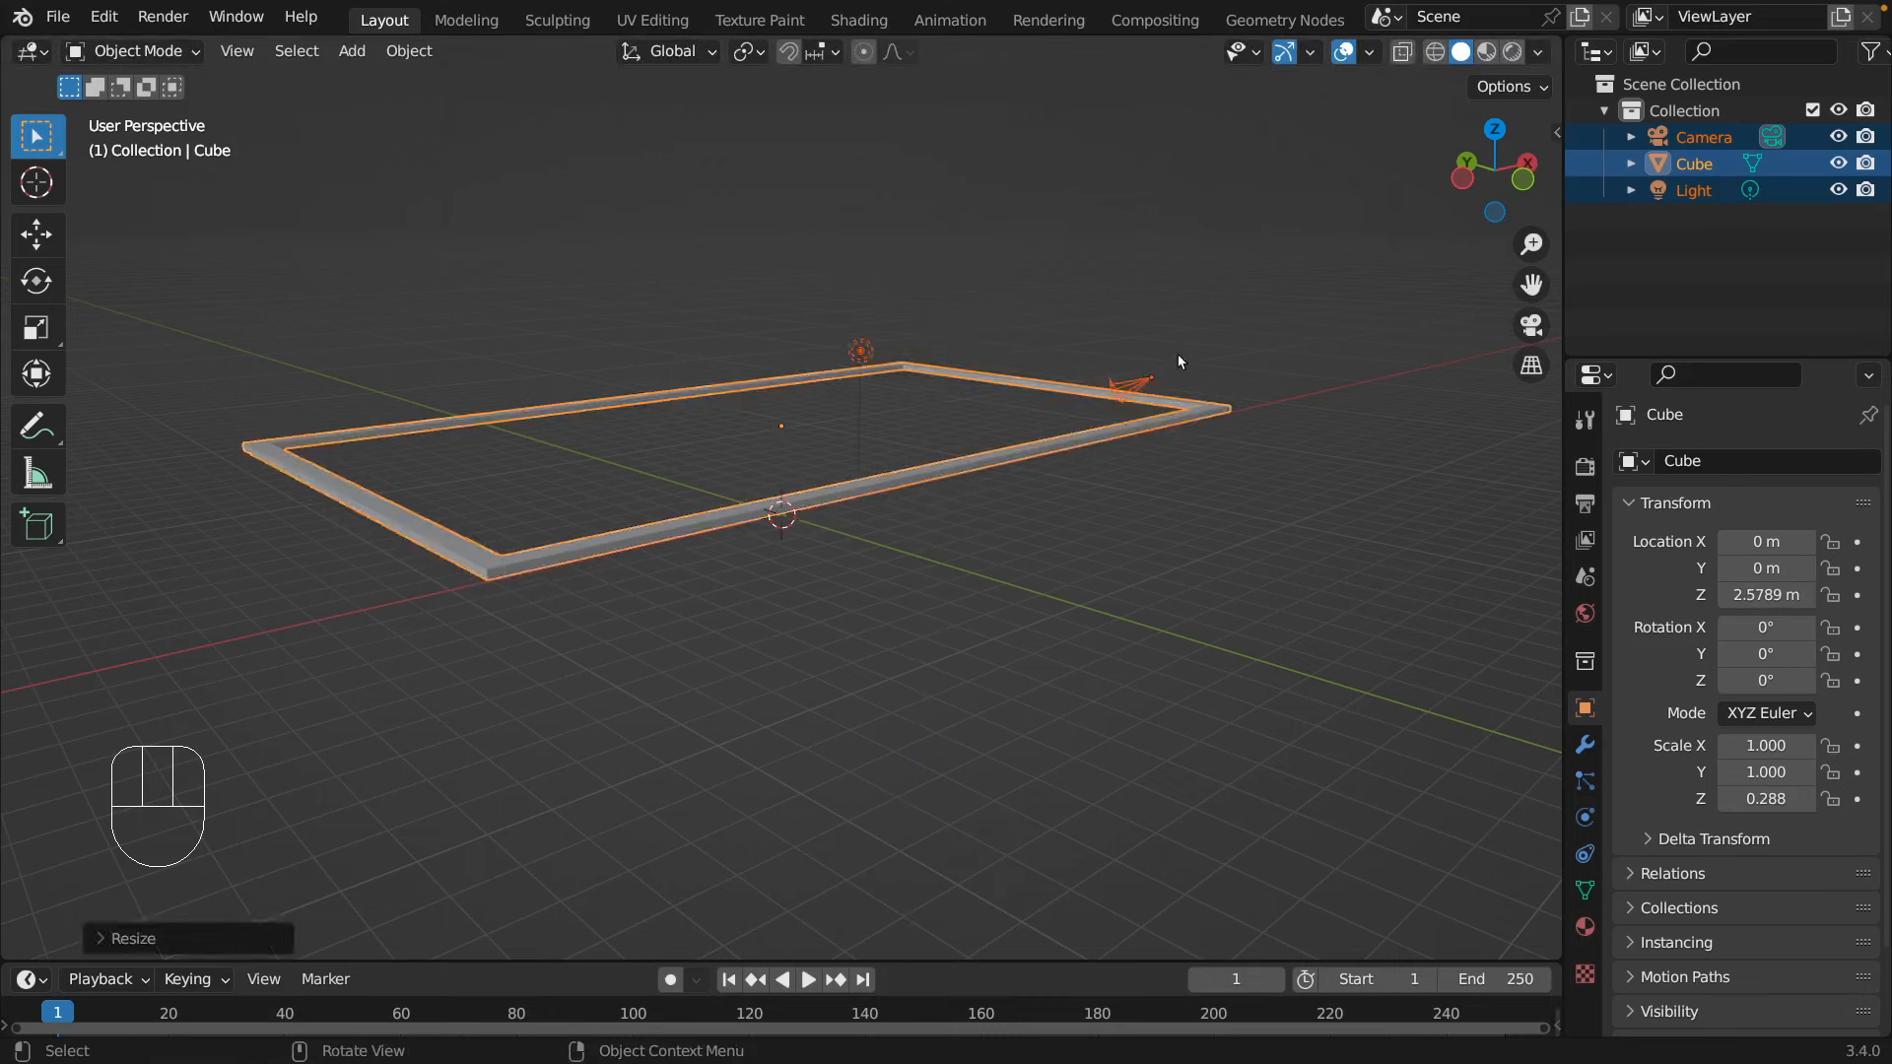
left_click(1267, 479)
mouse_move(1267, 480)
middle_mouse_down()
mouse_move(1056, 675)
mouse_move(1200, 422)
mouse_move(1415, 476)
mouse_move(1302, 473)
middle_mouse_up()
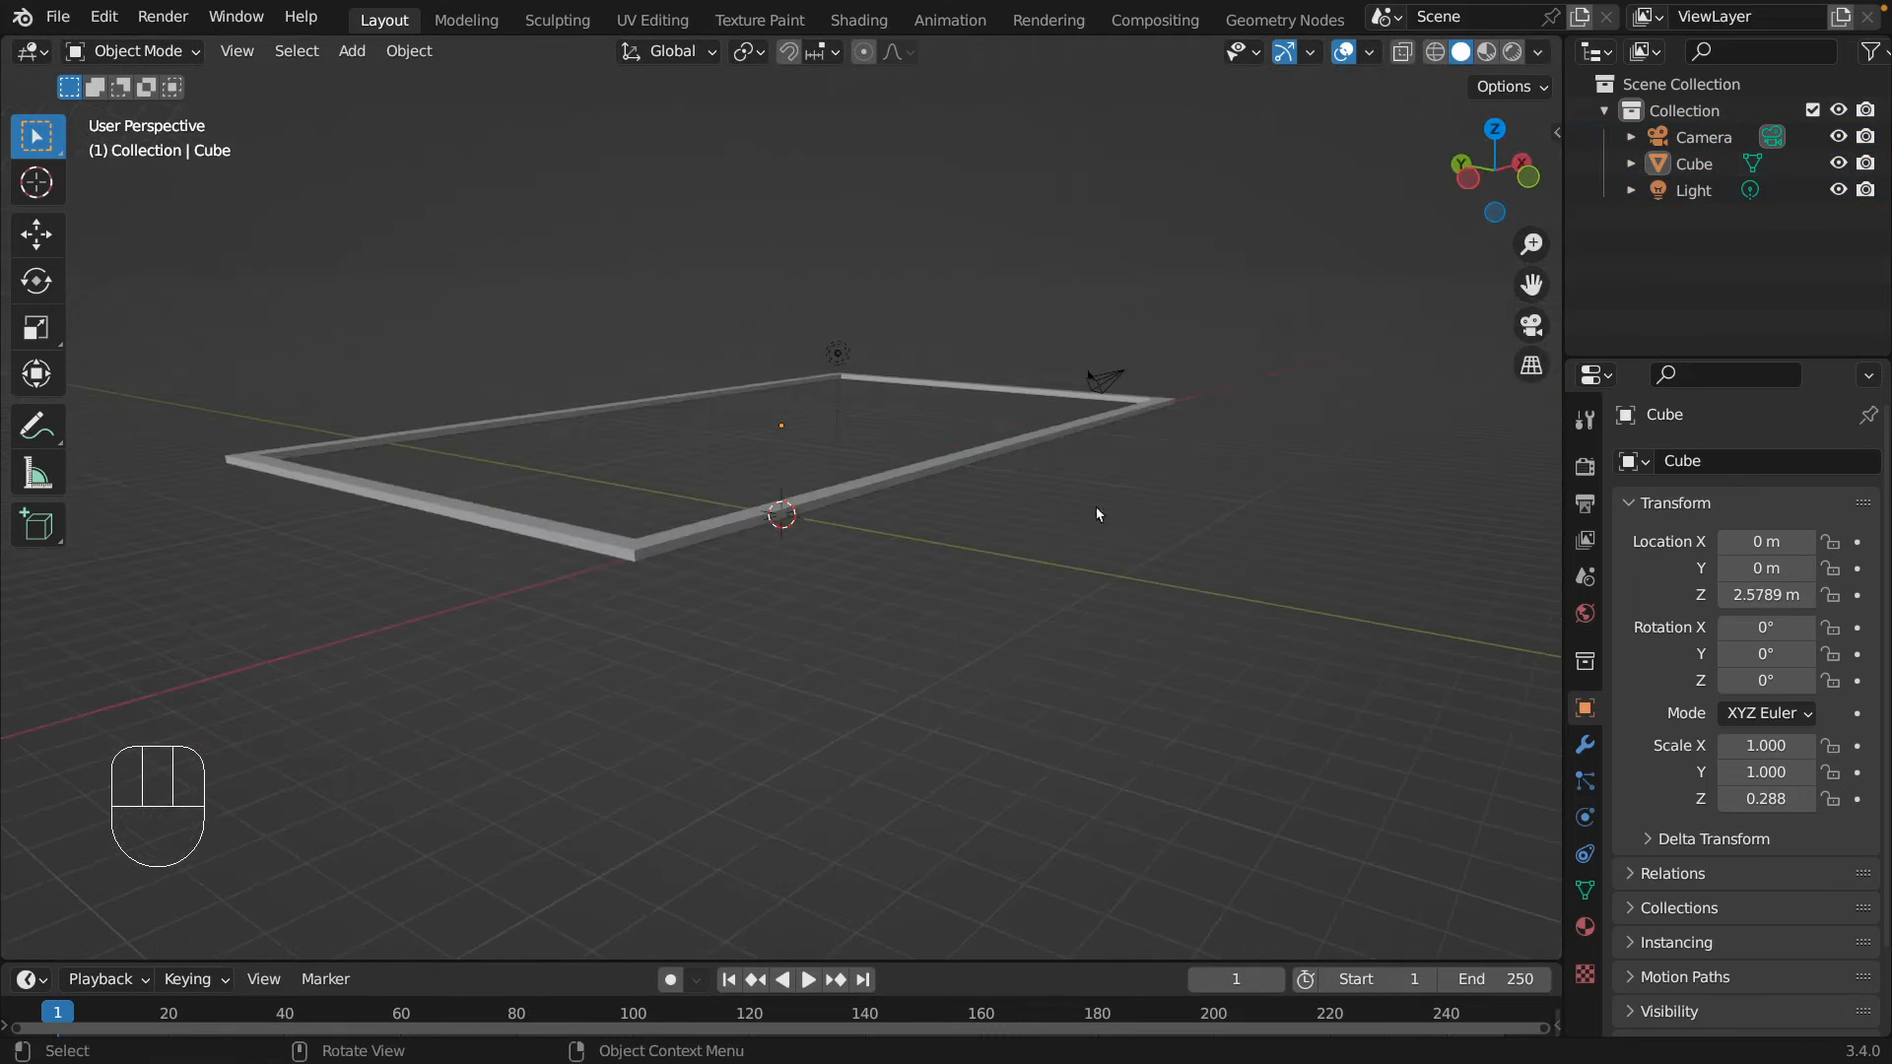
- Enter Edit Mode with face selection and select the two corner faces on the underside of the front (-Y) rail
key("Tab")
scroll(1128, 504, "down", 2)
scroll(1128, 505, "down", 1)
scroll(1128, 504, "up", 2)
middle_click_drag(1133, 508, 759, 450)
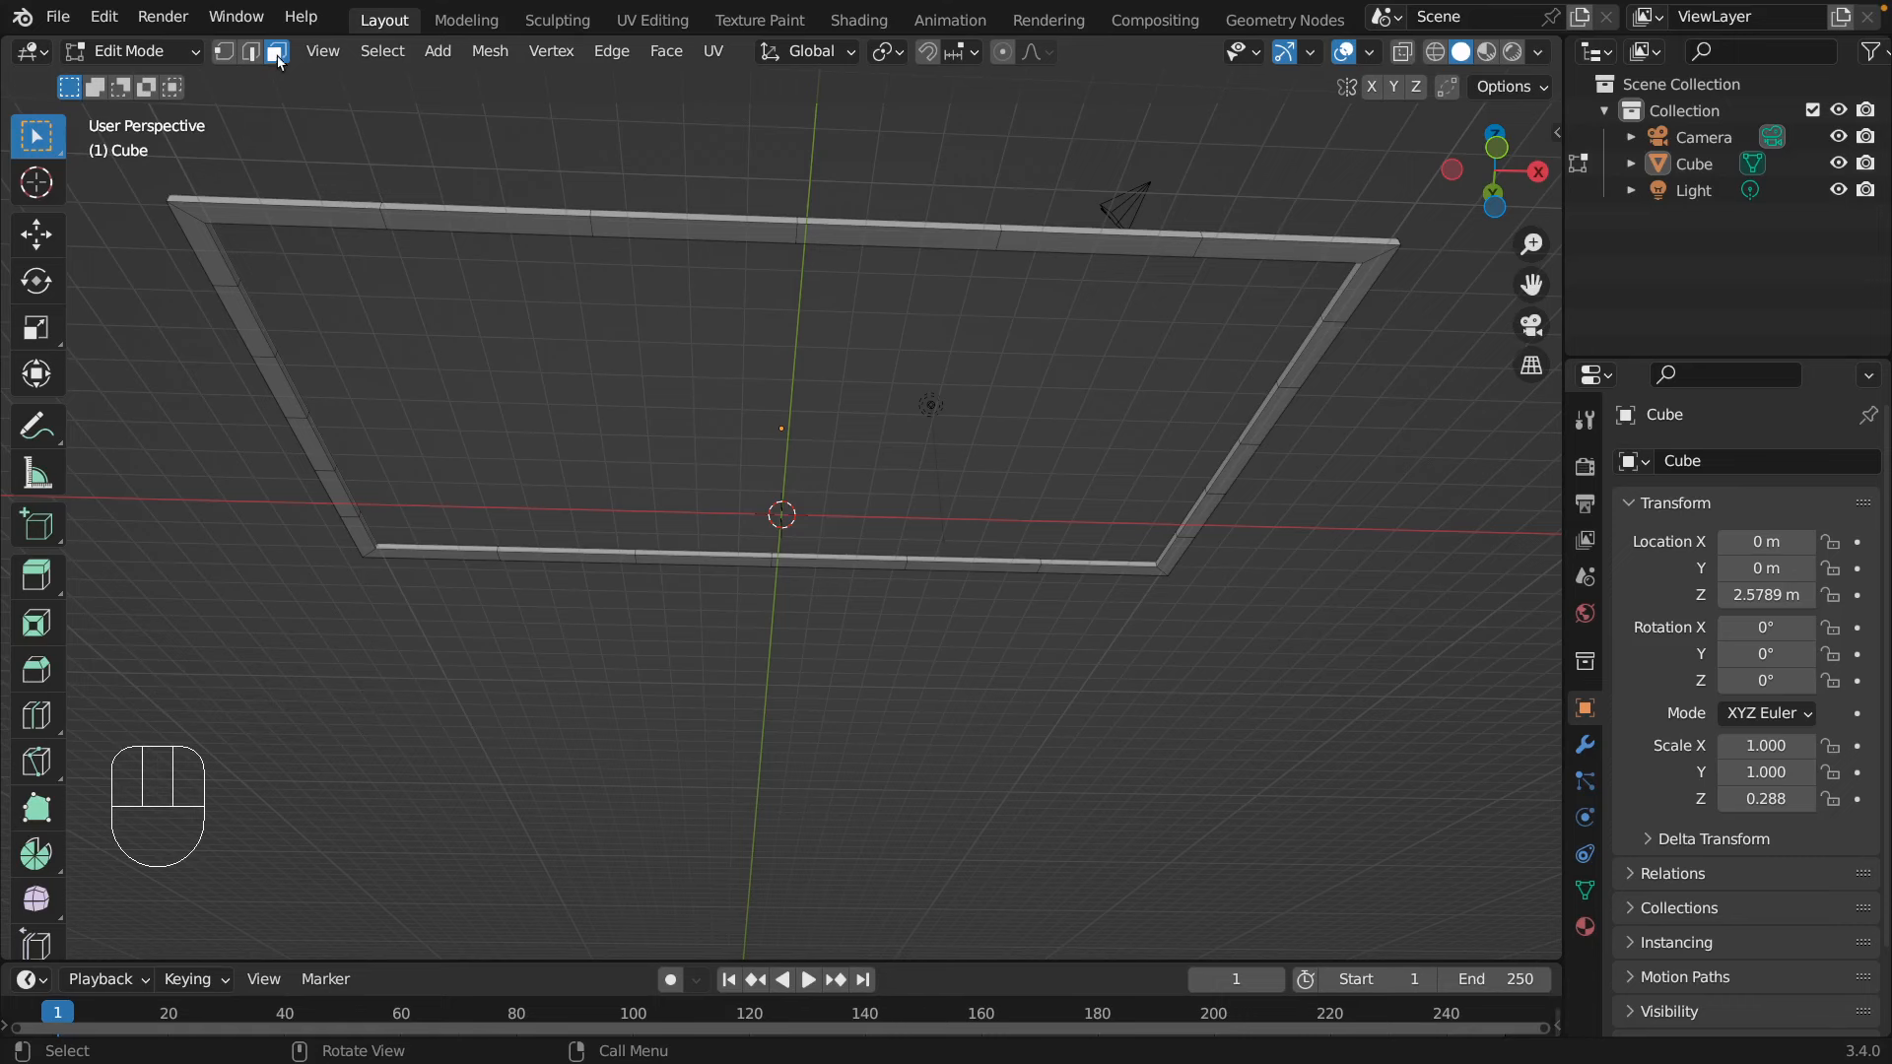
left_click(269, 217)
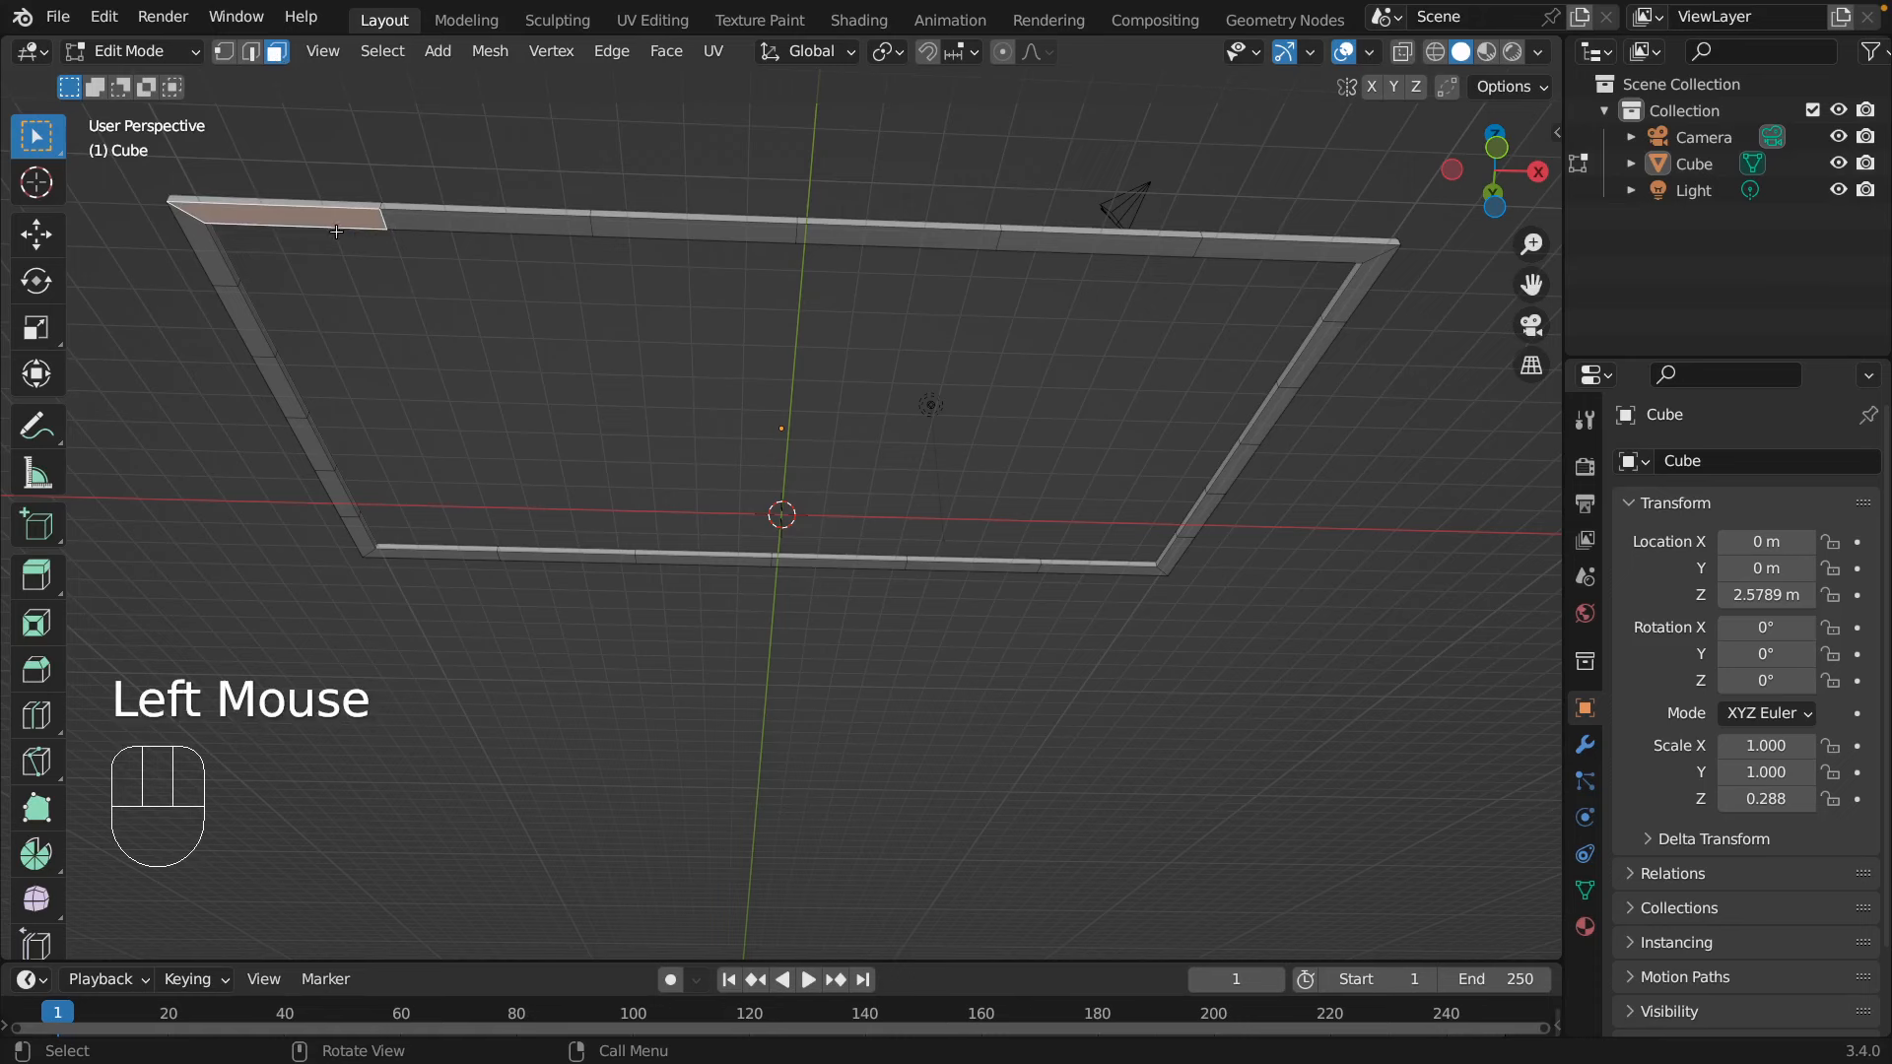
key("shift")
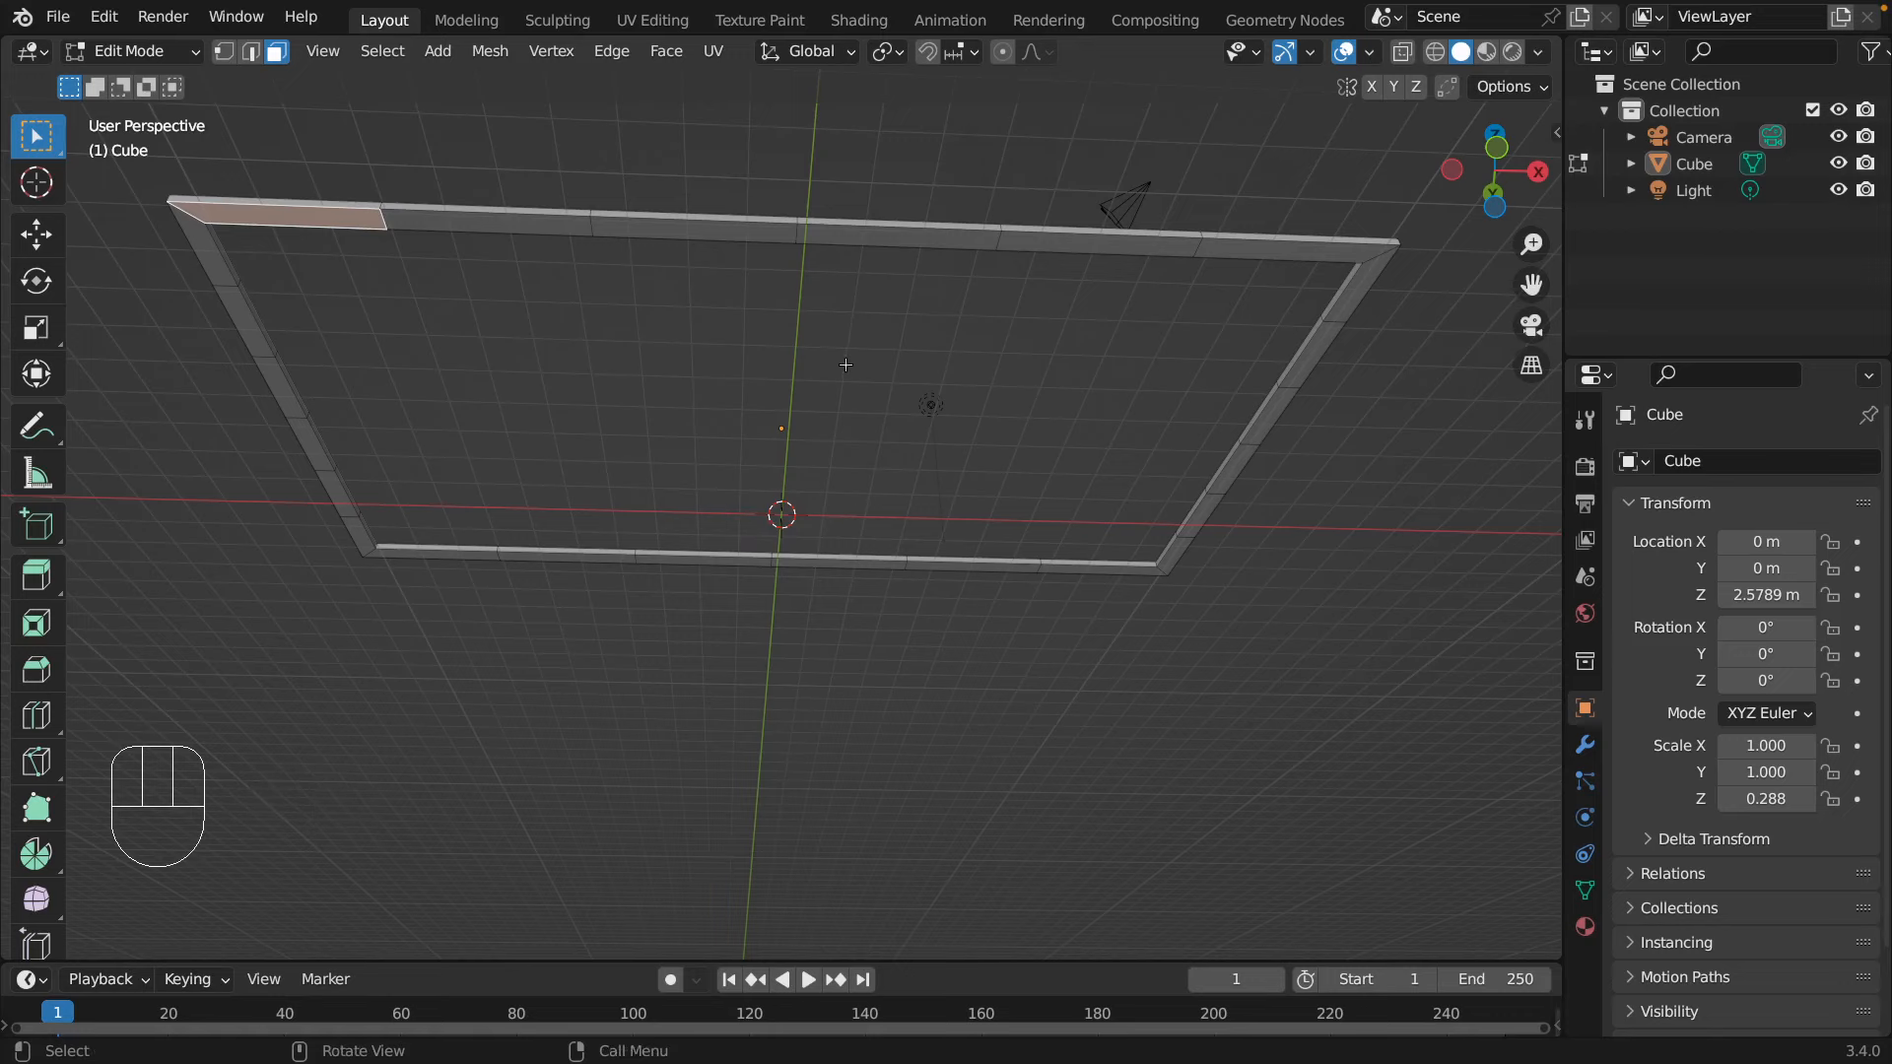
middle_click_drag(904, 399, 840, 568)
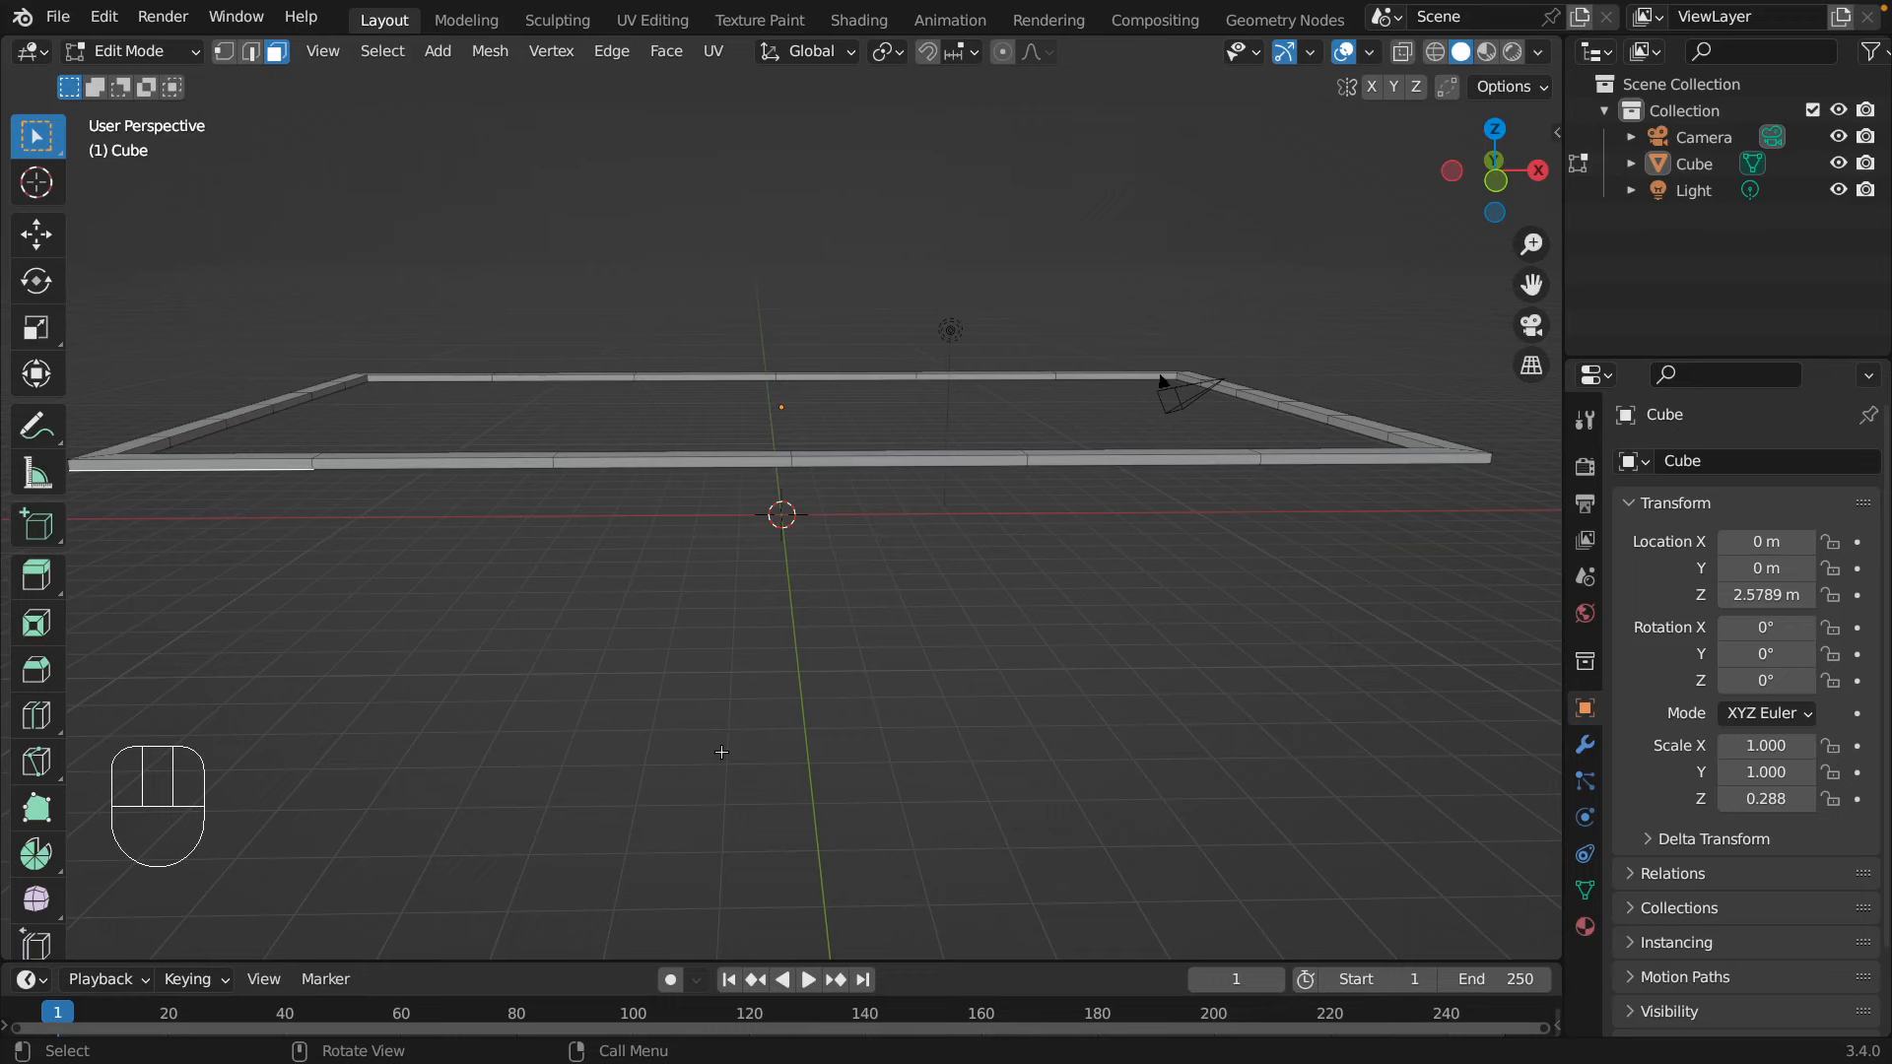
middle_click_drag(1005, 678, 1111, 418)
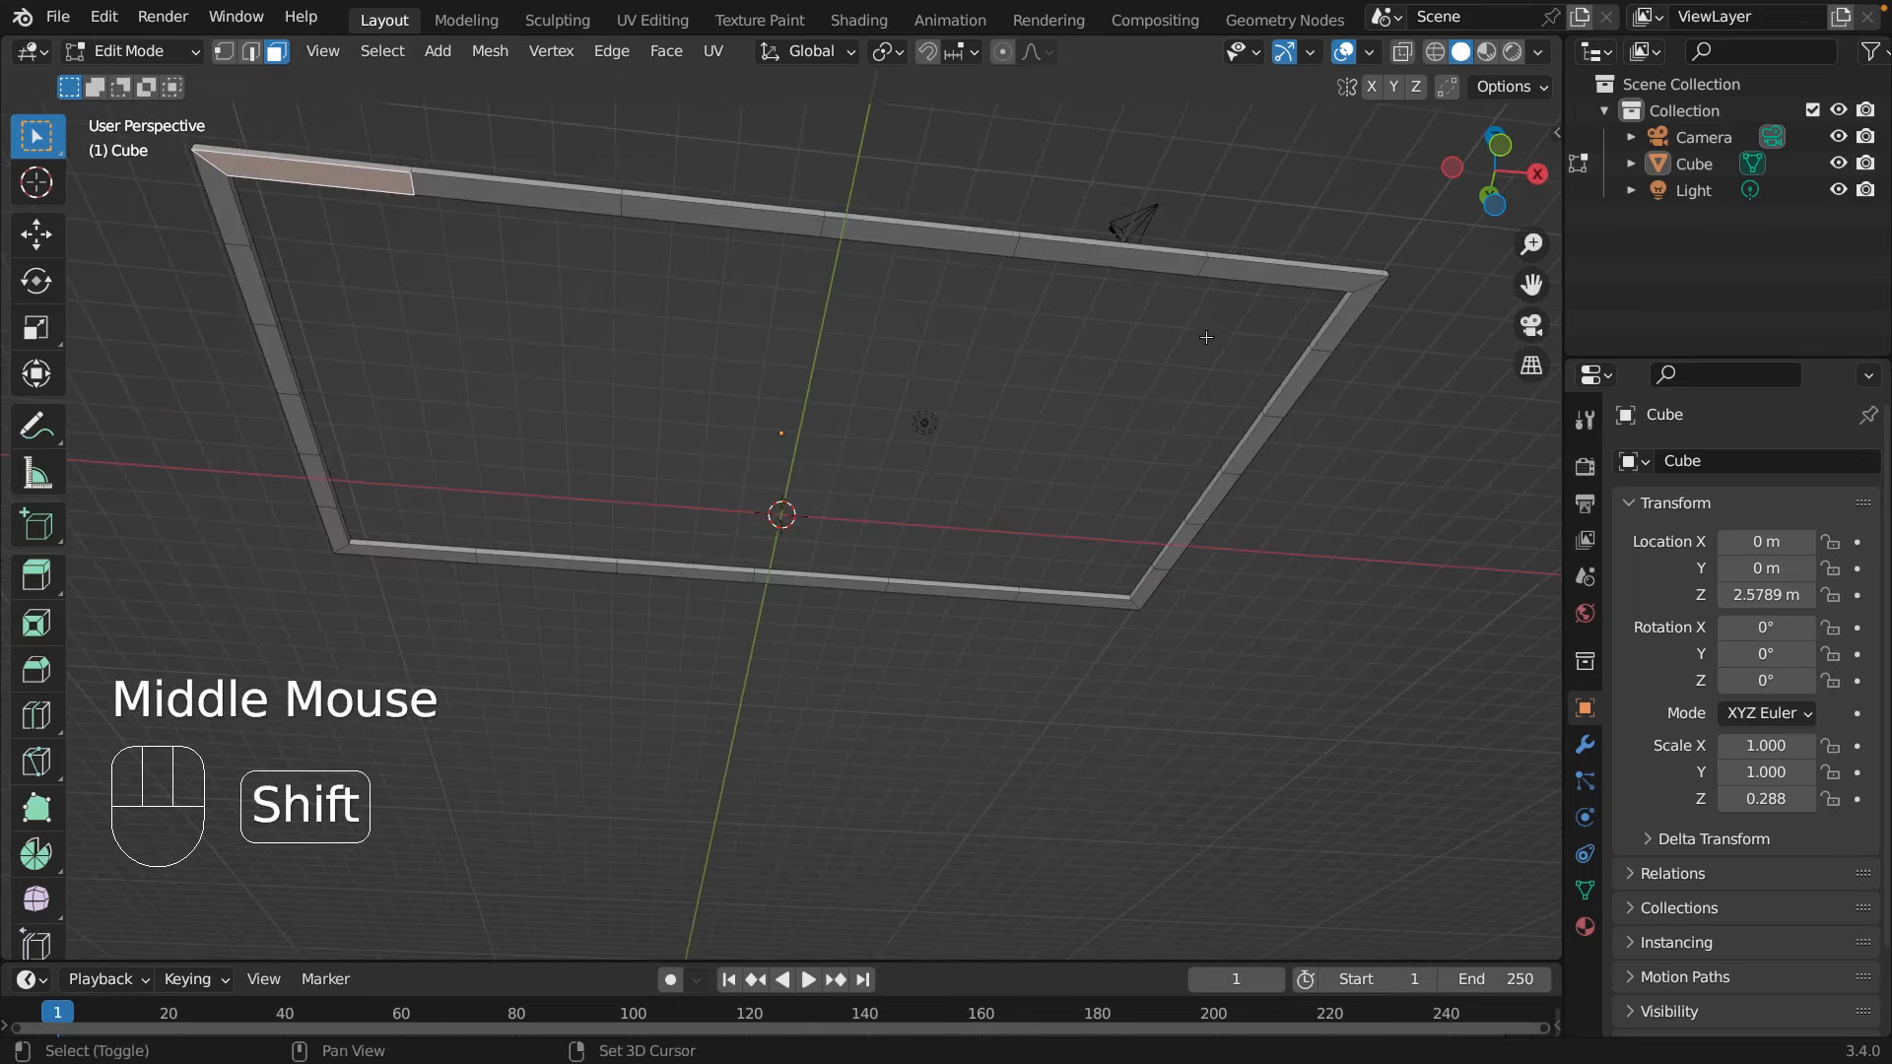
left_click(1234, 287, "shift")
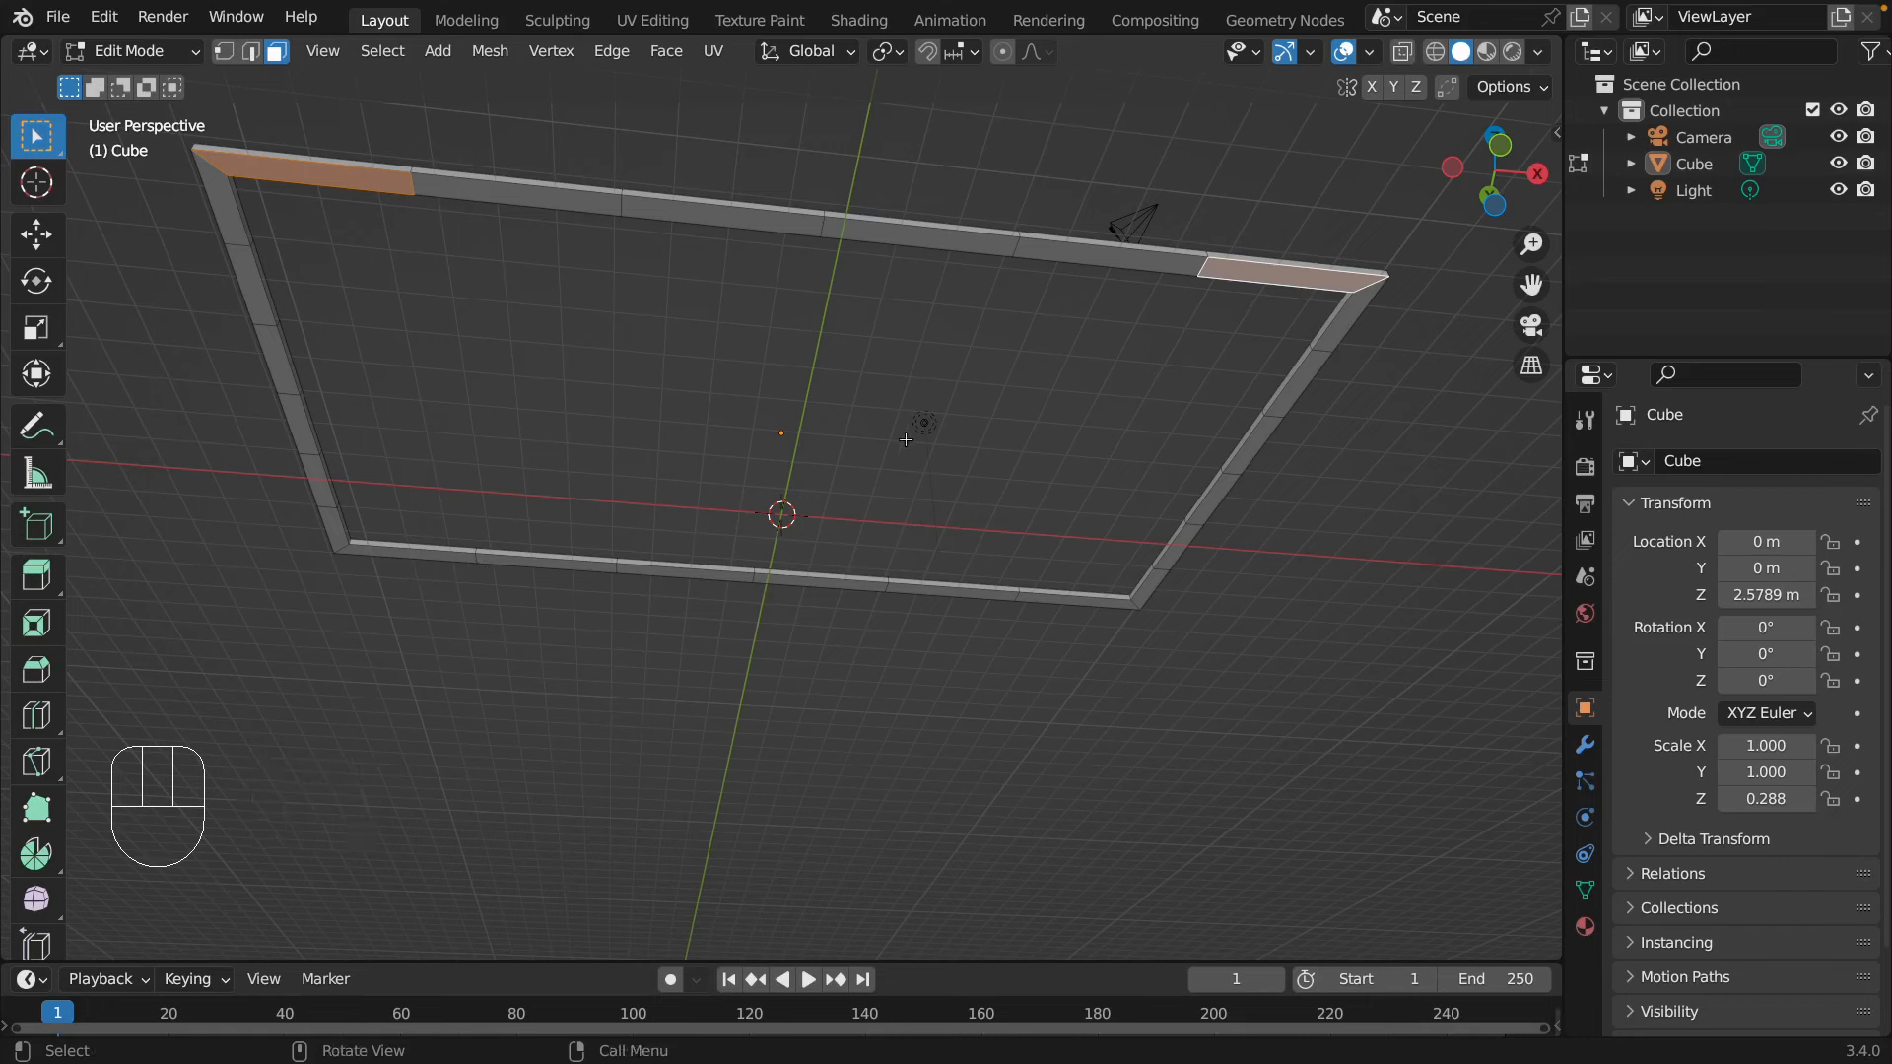
- Add the two corner faces and the two middle faces on the underside of the back rail to the selection
middle_click_drag(837, 778, 517, 645)
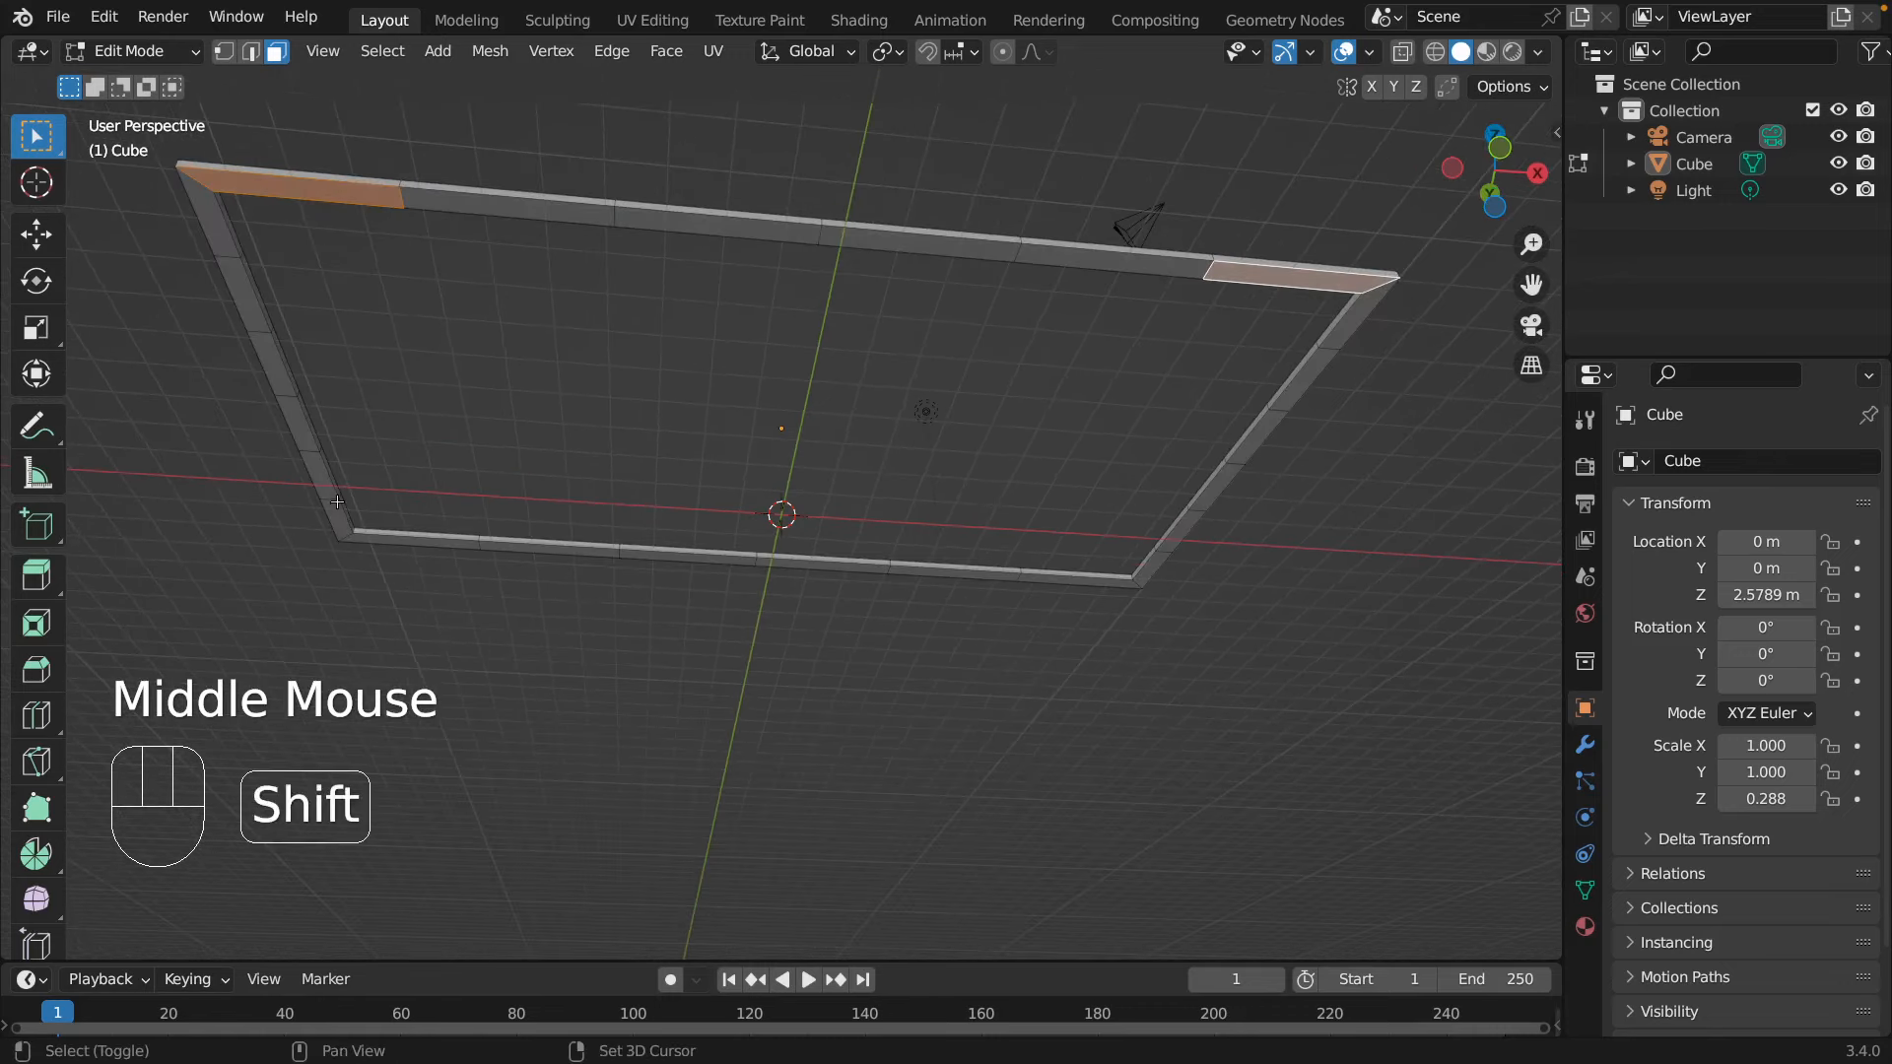
left_click(345, 535, "shift")
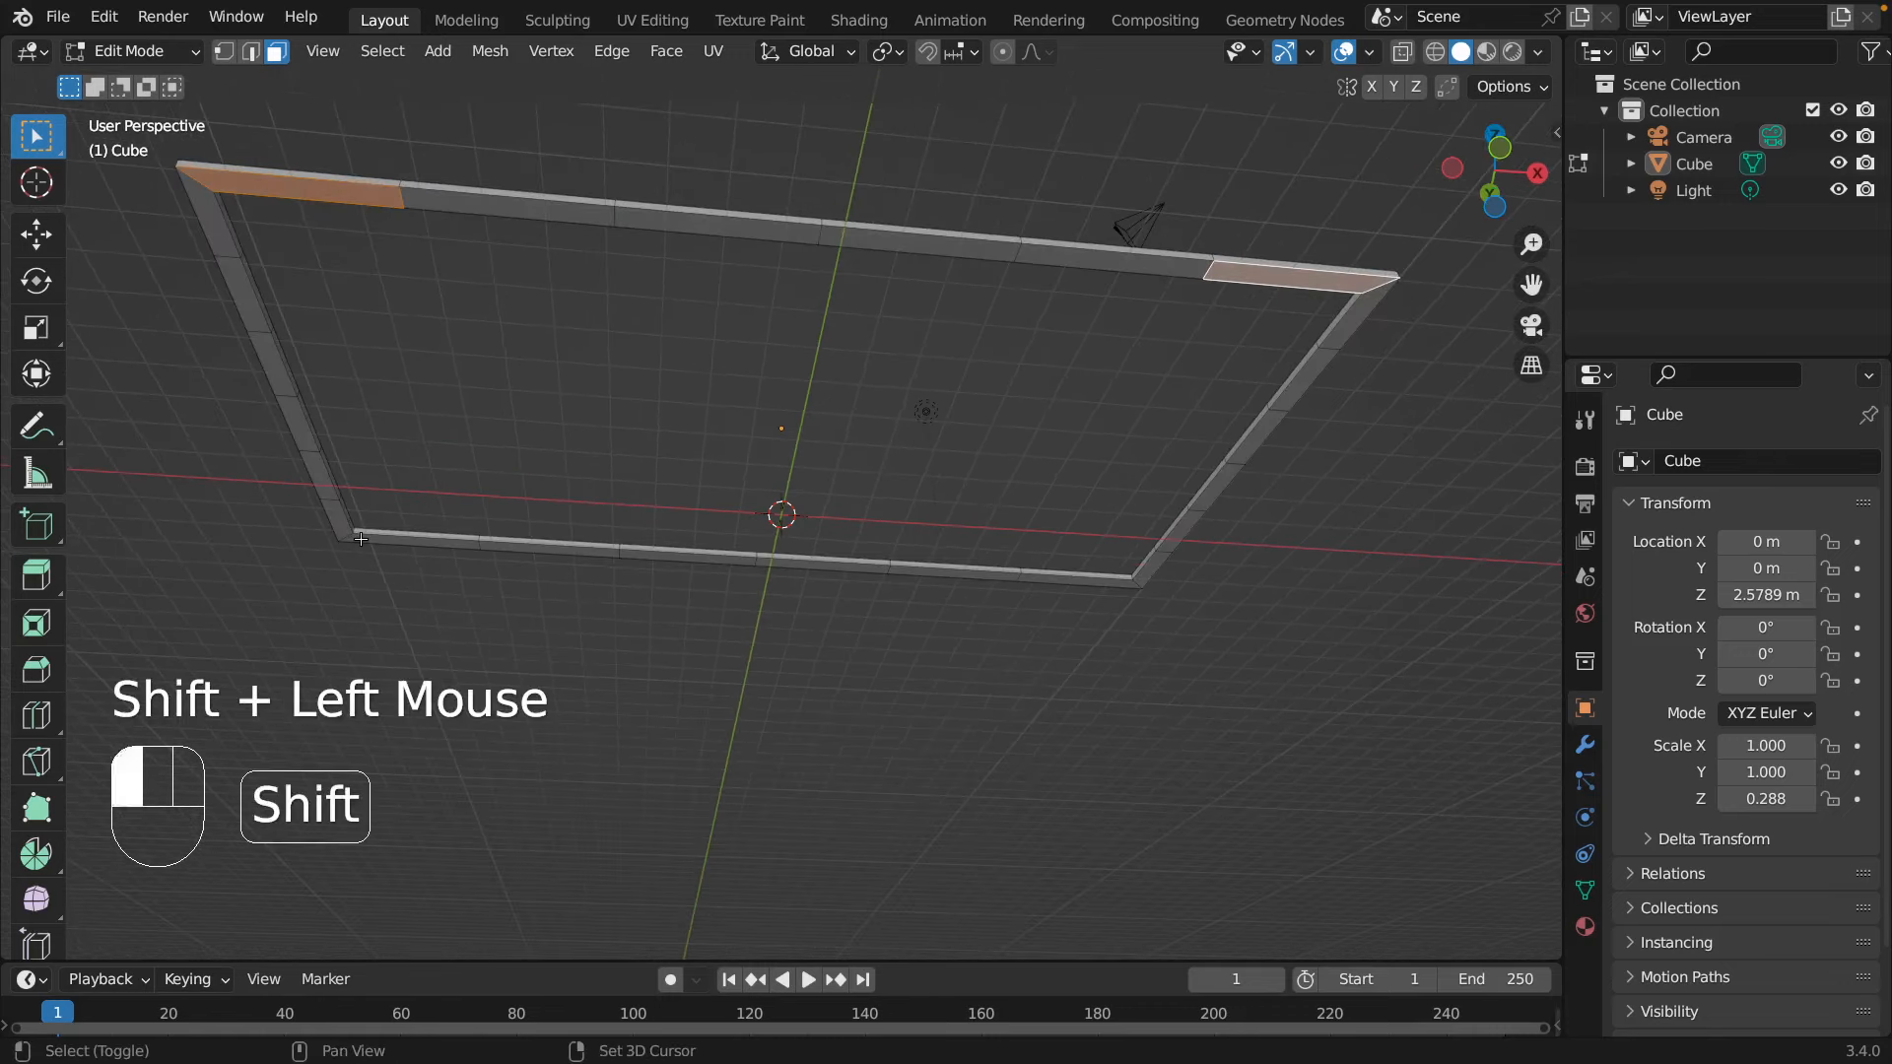
left_click(654, 556, "shift")
left_click(855, 569, "shift")
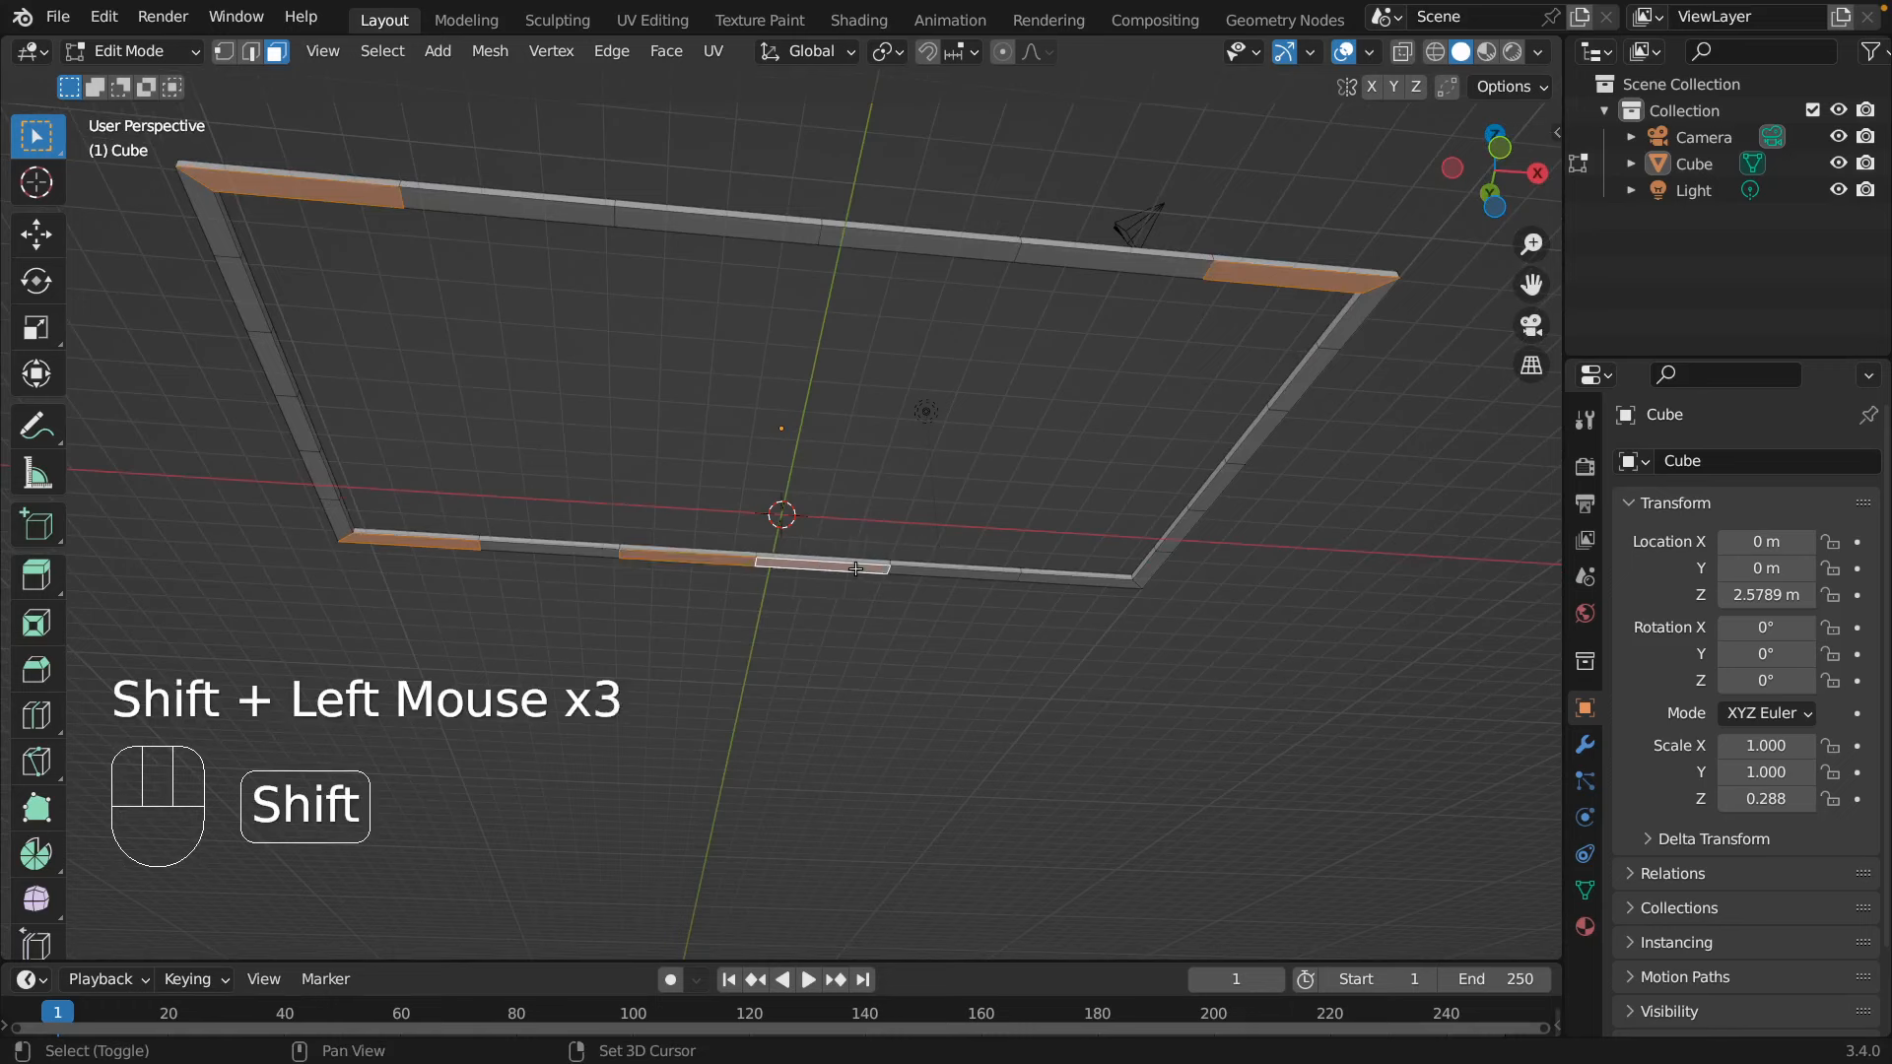
left_click(1072, 577, "shift")
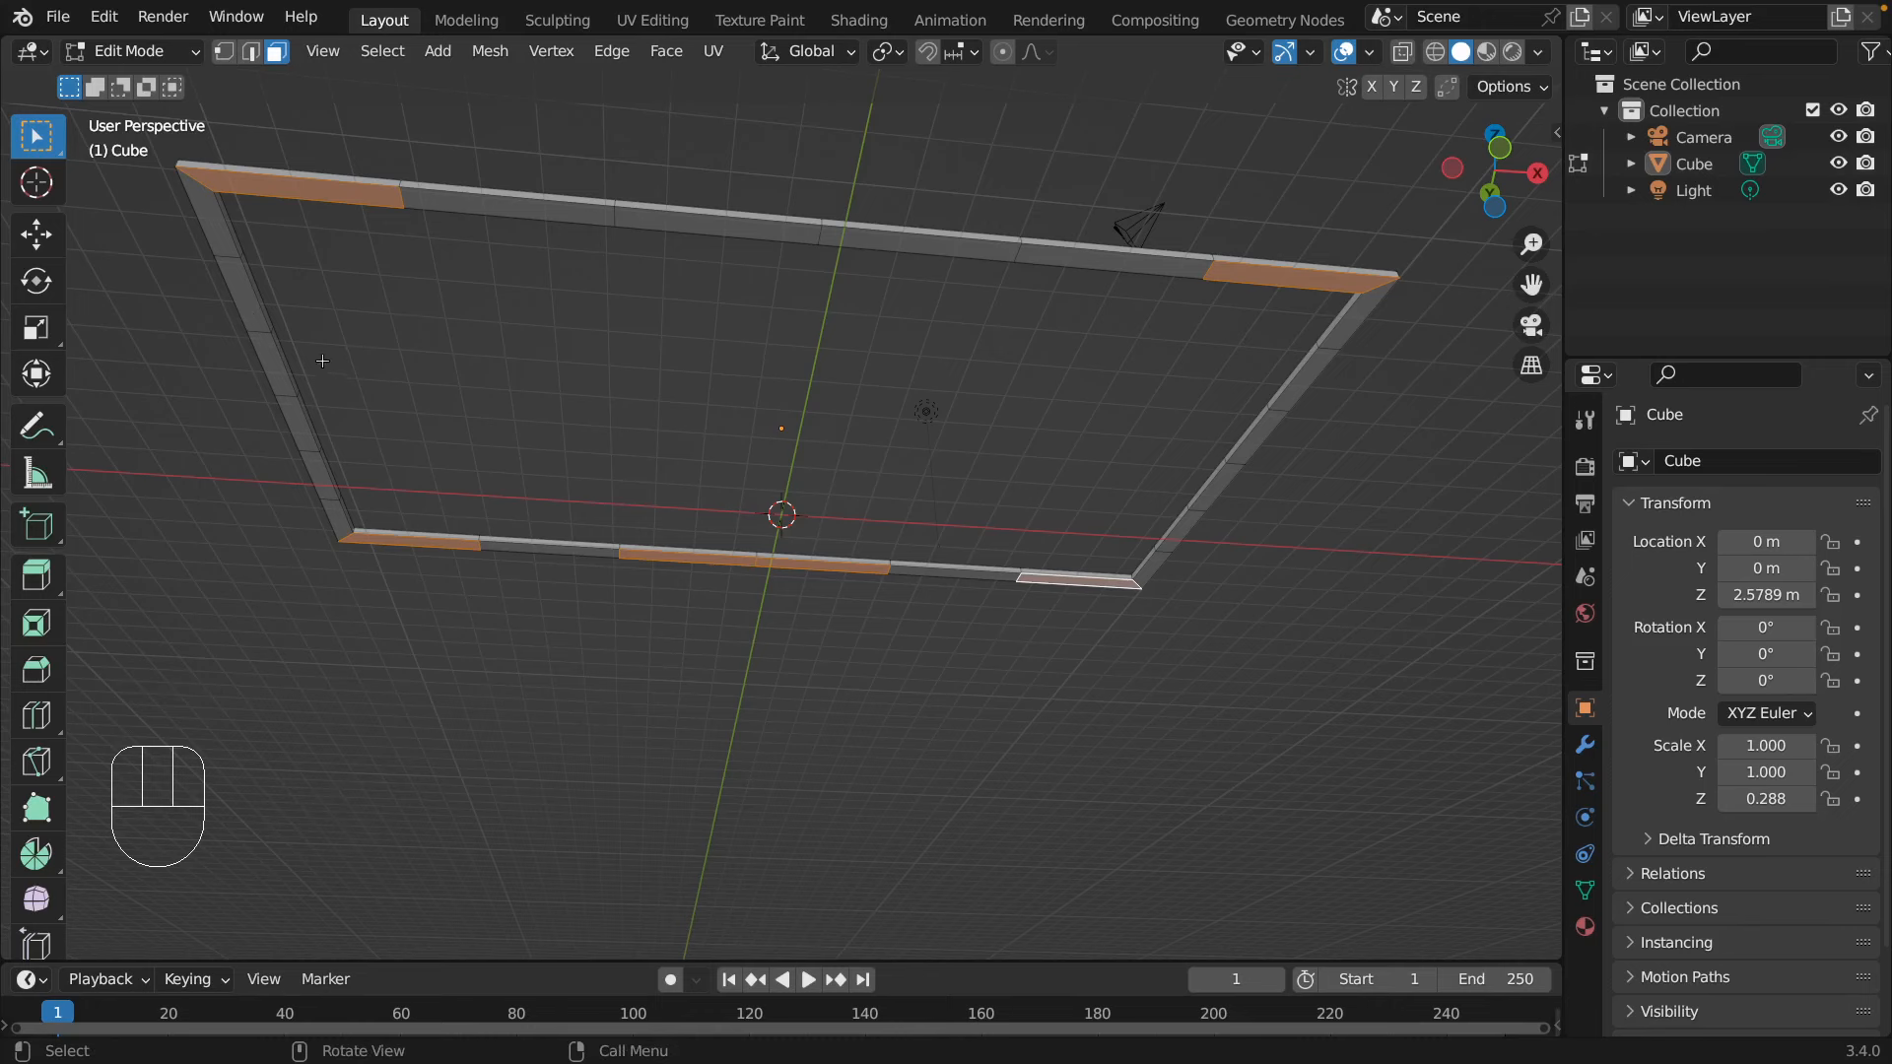
- Add side-rail underside faces, counted from the front: the third and fourth on the -X rail, the second and fifth on the +X rail
key("shift")
left_click(246, 289, "shift")
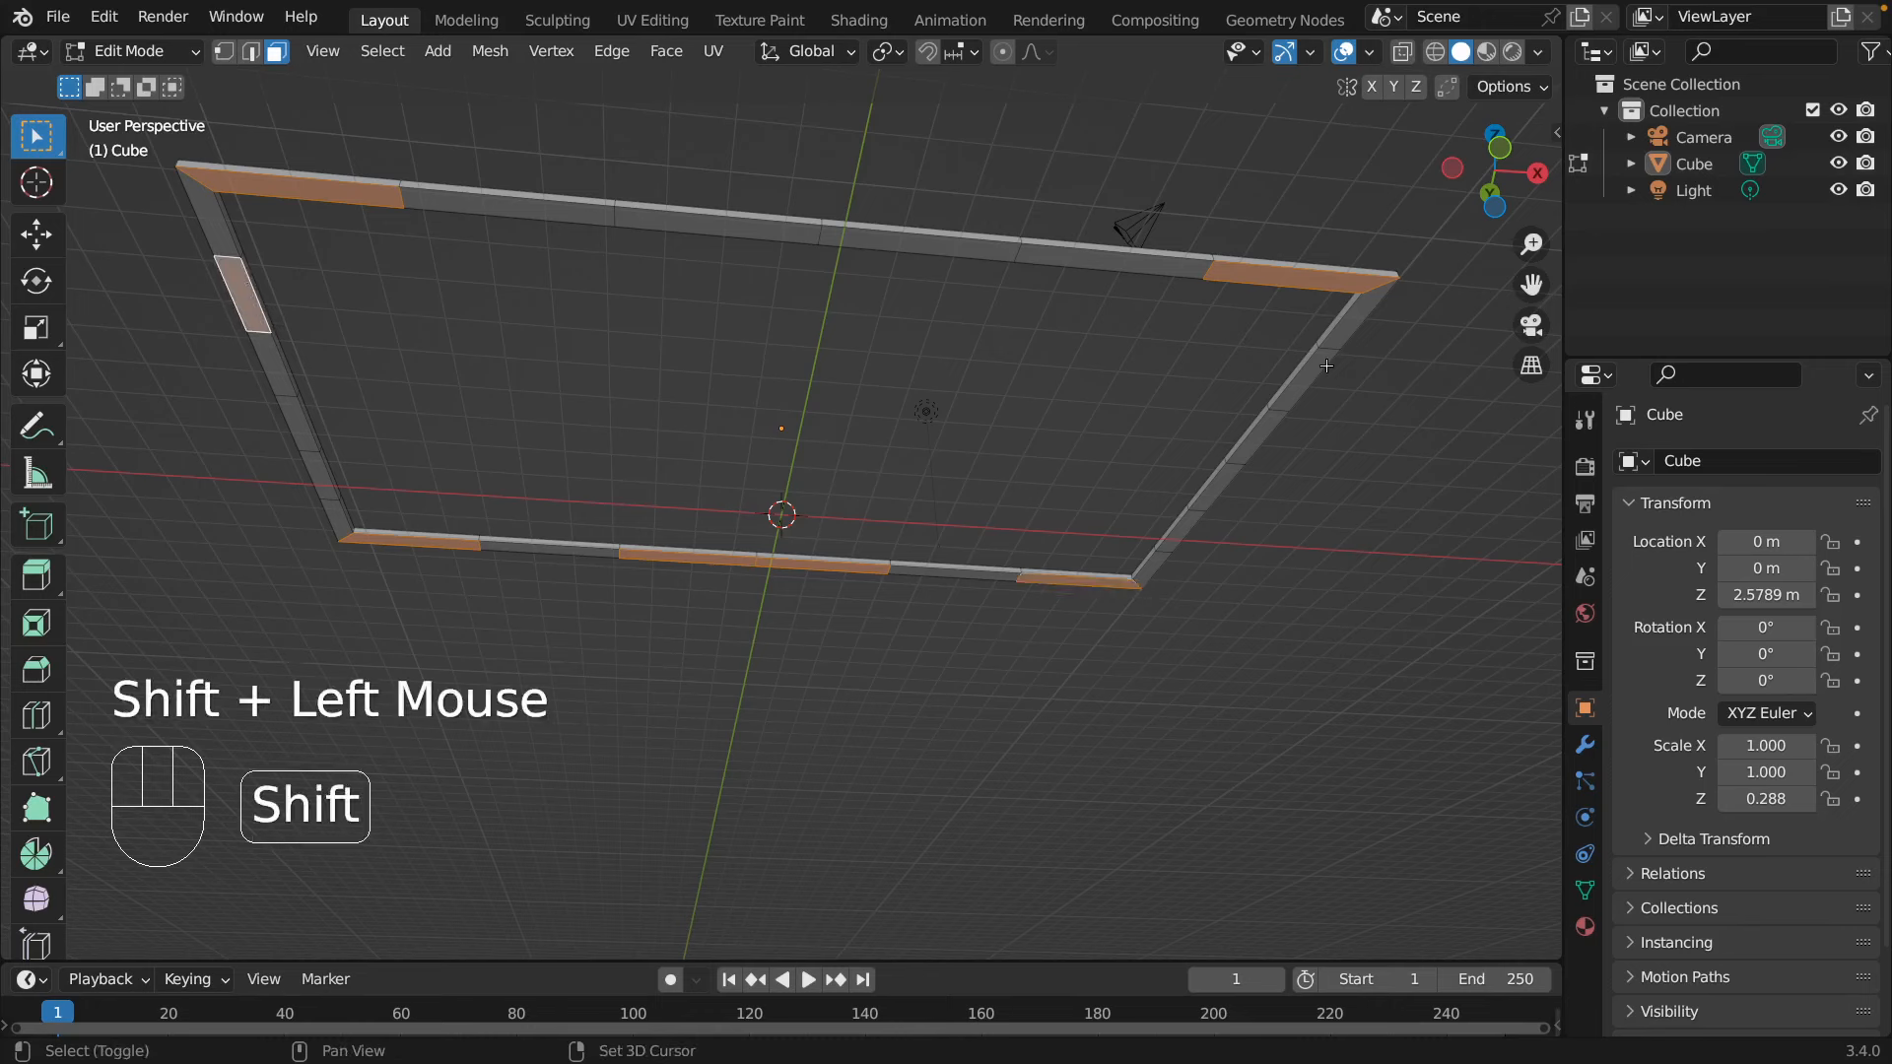
left_click(1216, 488, "shift")
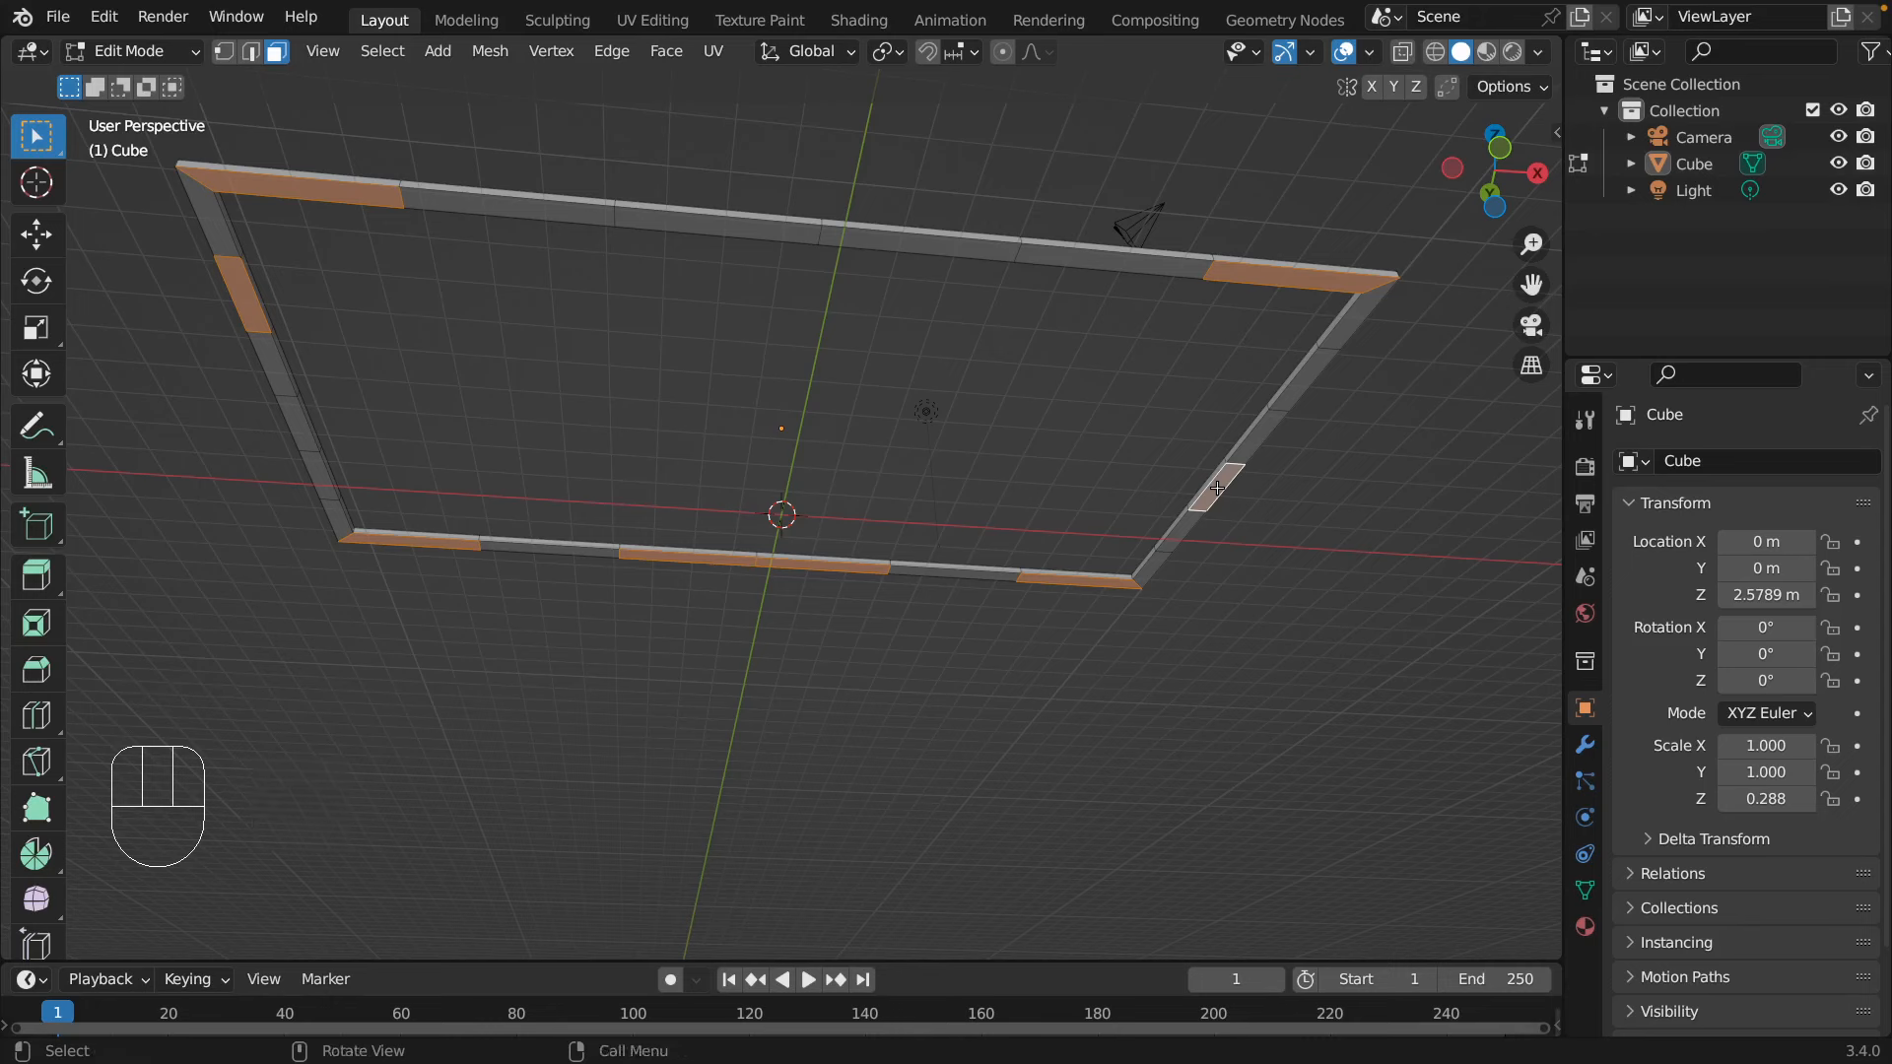
left_click(1217, 488, "shift")
left_click(1180, 532, "shift")
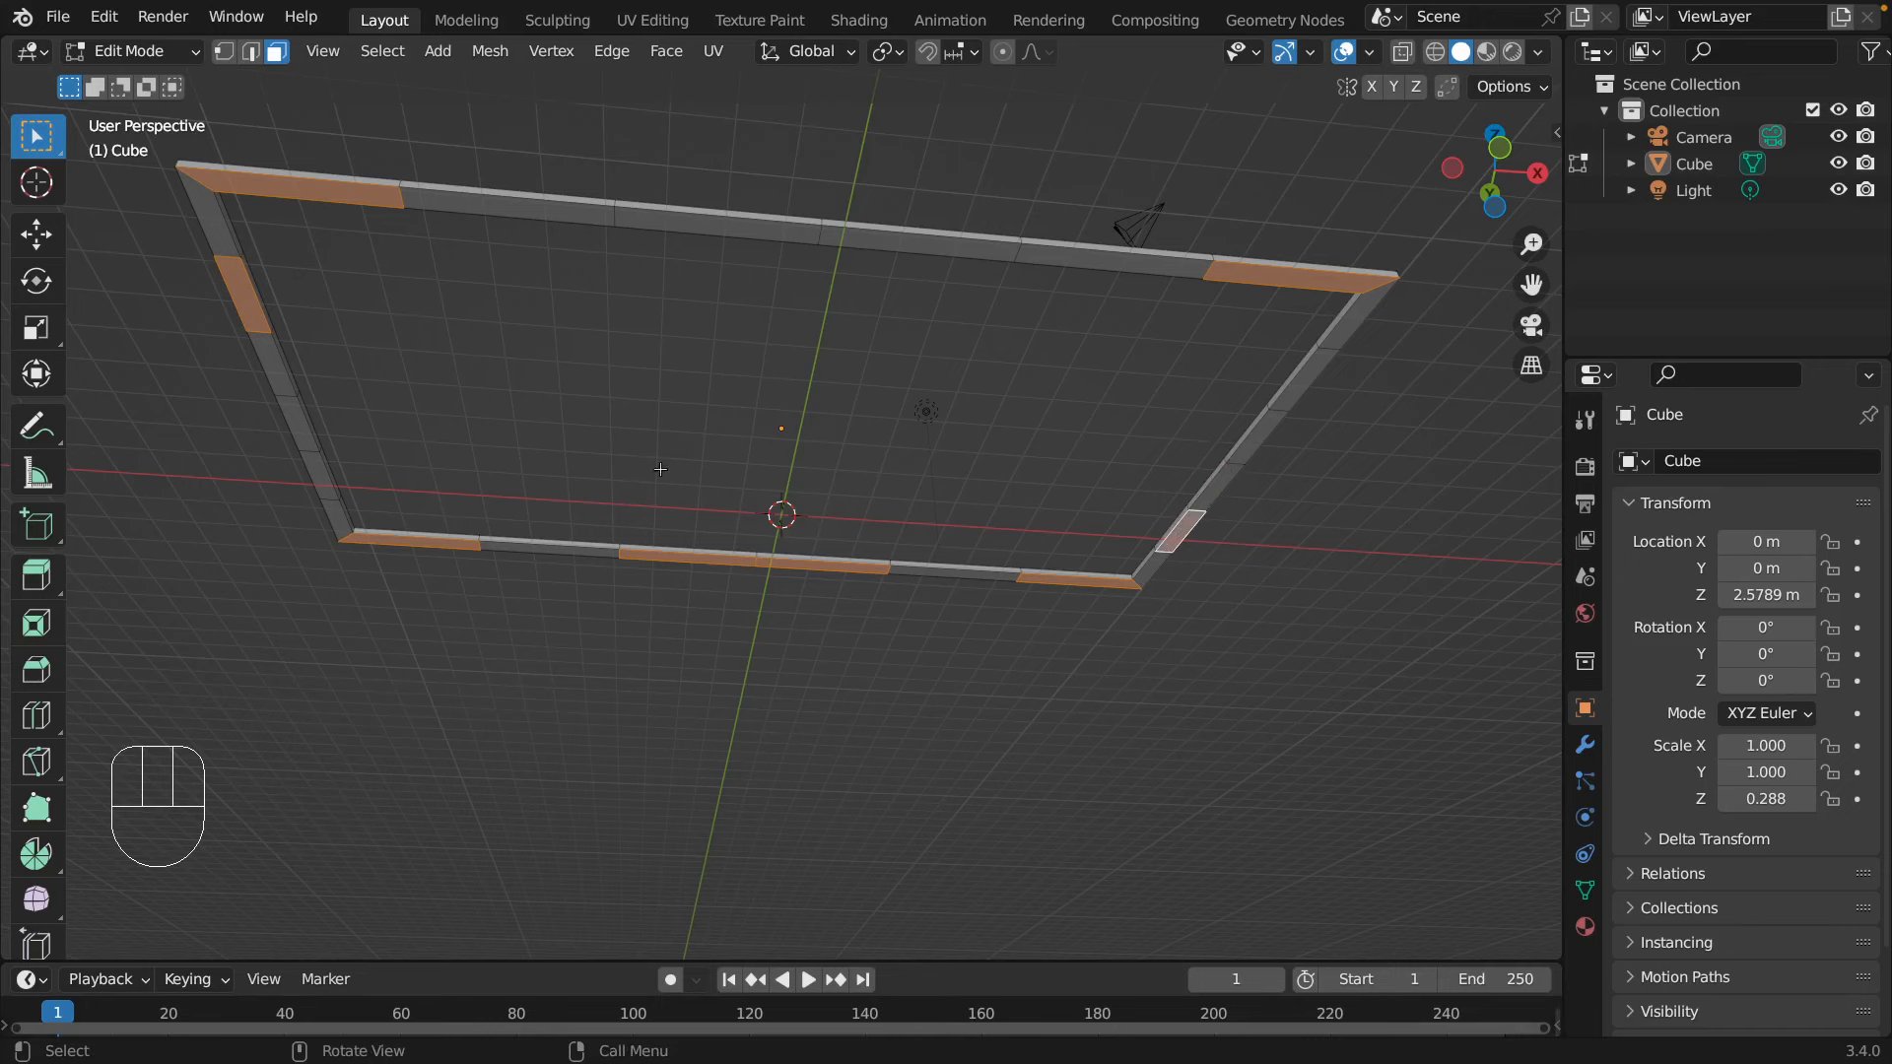
left_click(296, 425, "shift")
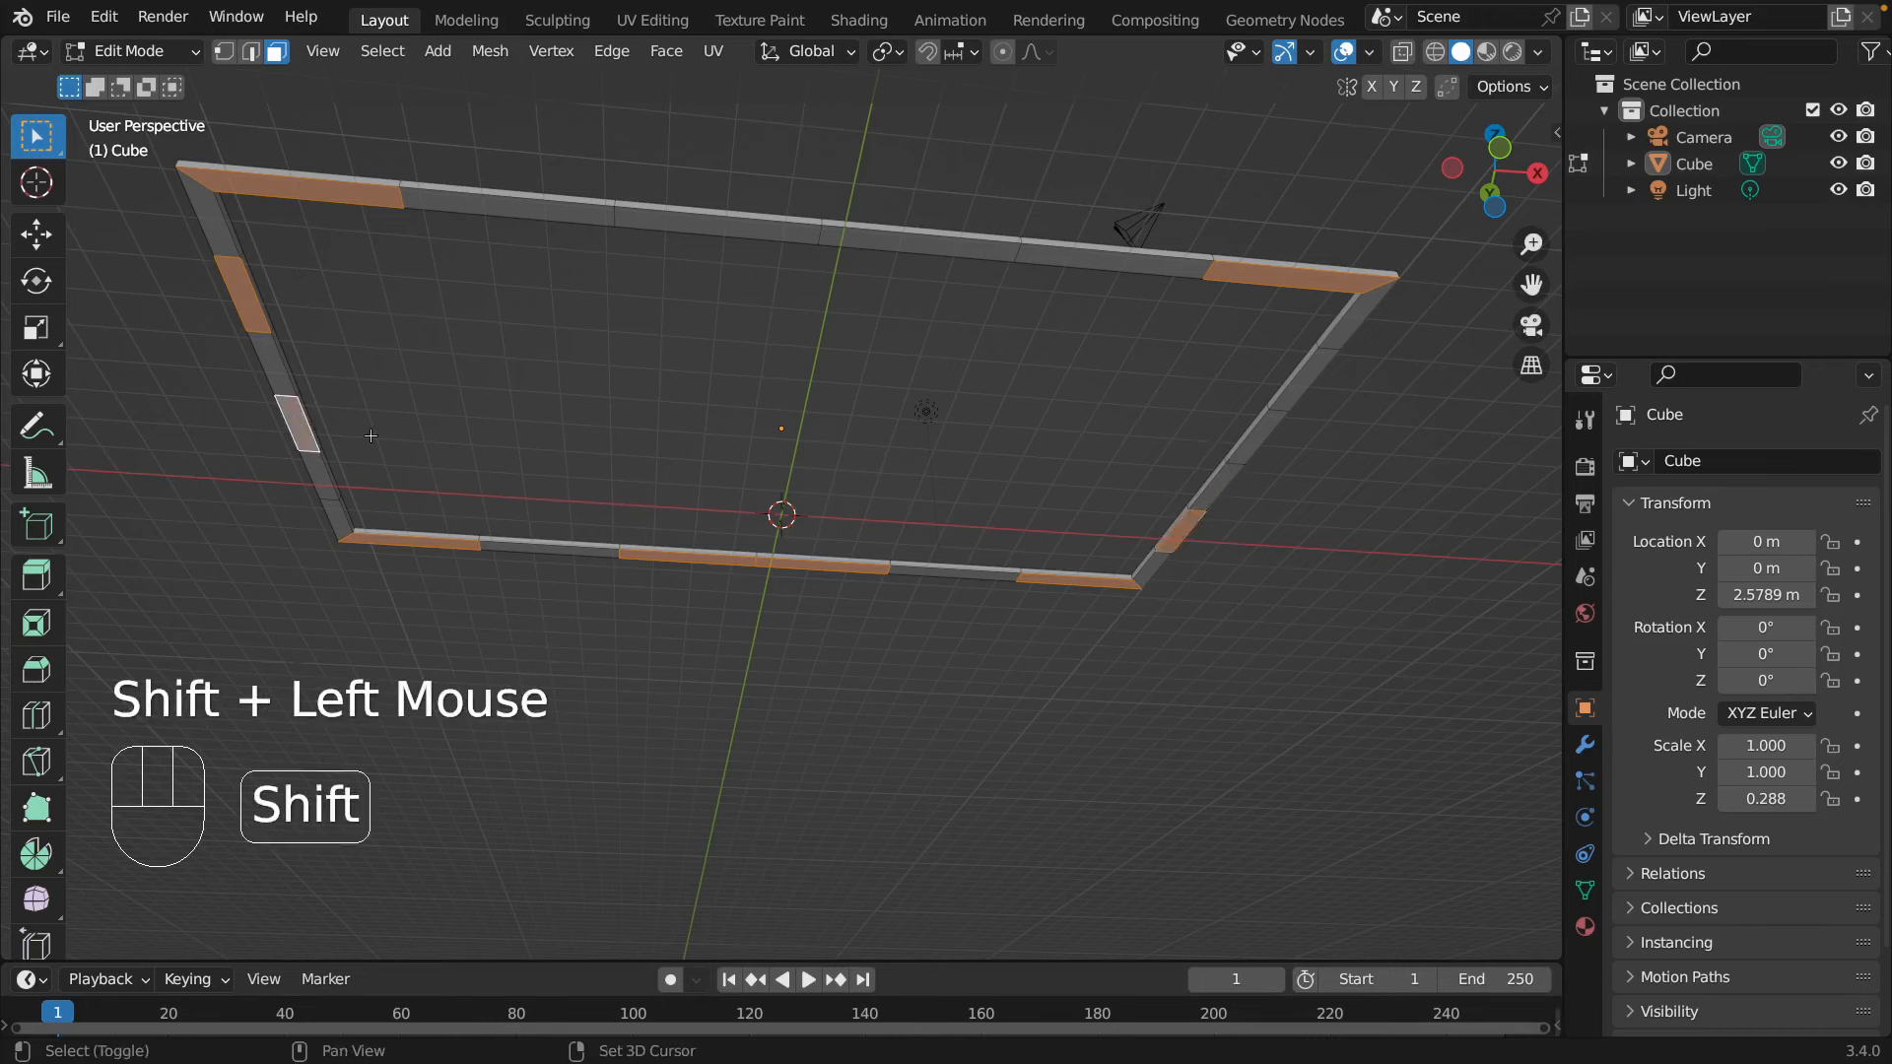
left_click(1293, 386, "shift")
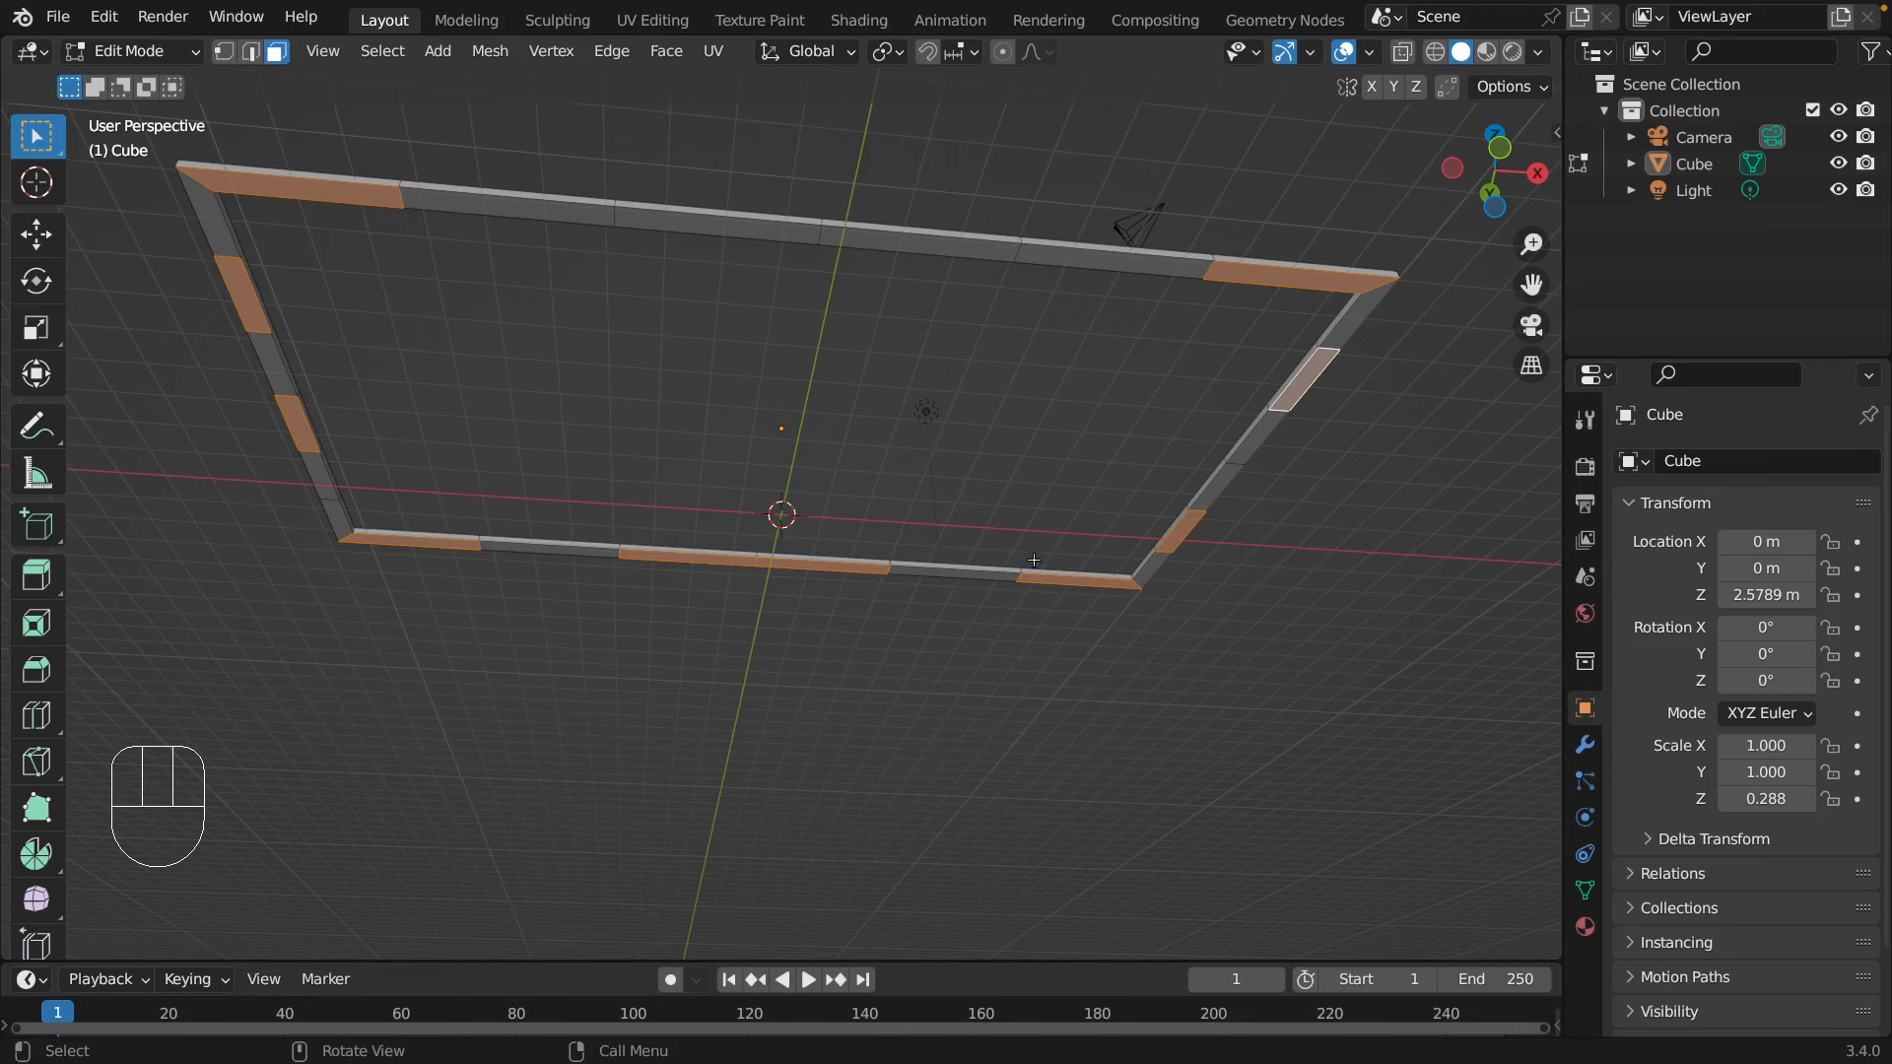
left_click(242, 305, "shift")
left_click(264, 362, "shift")
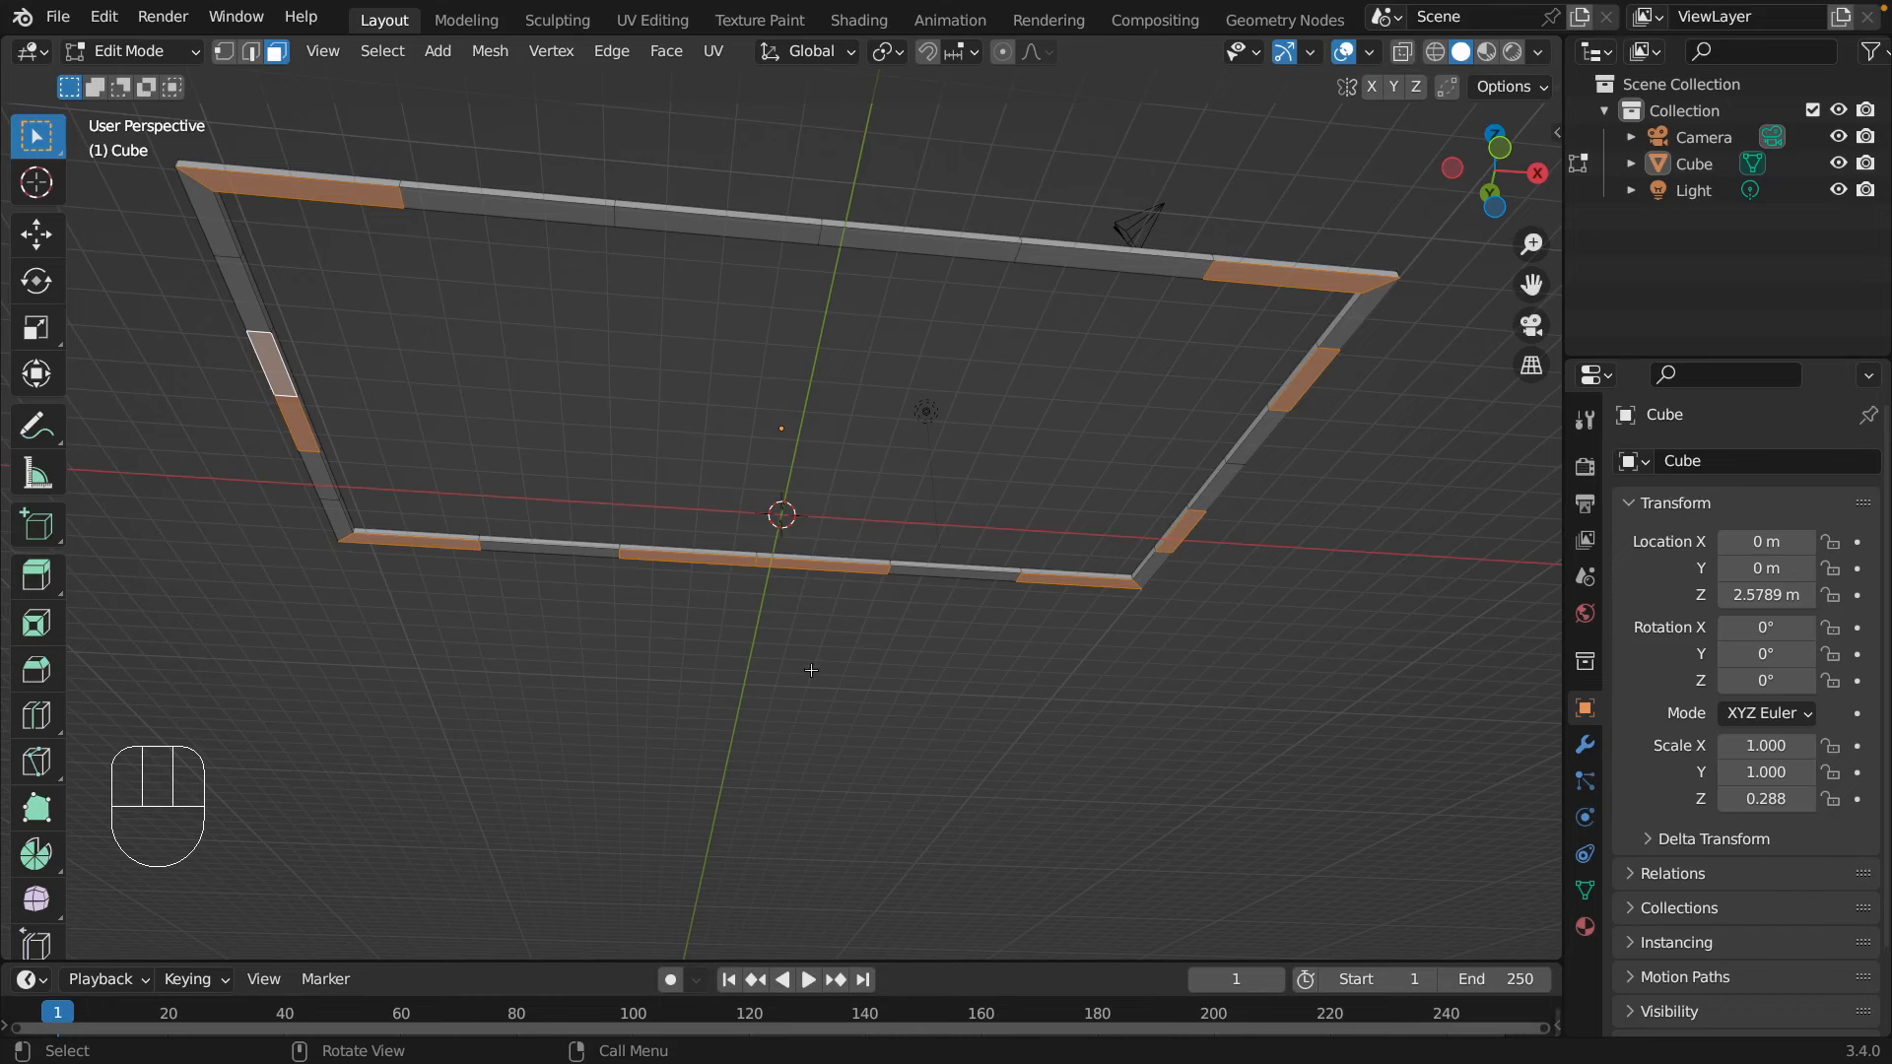
- Try extruding the selected underside faces downward into long legs in the front view, and undo that extrusion
key("KP_1")
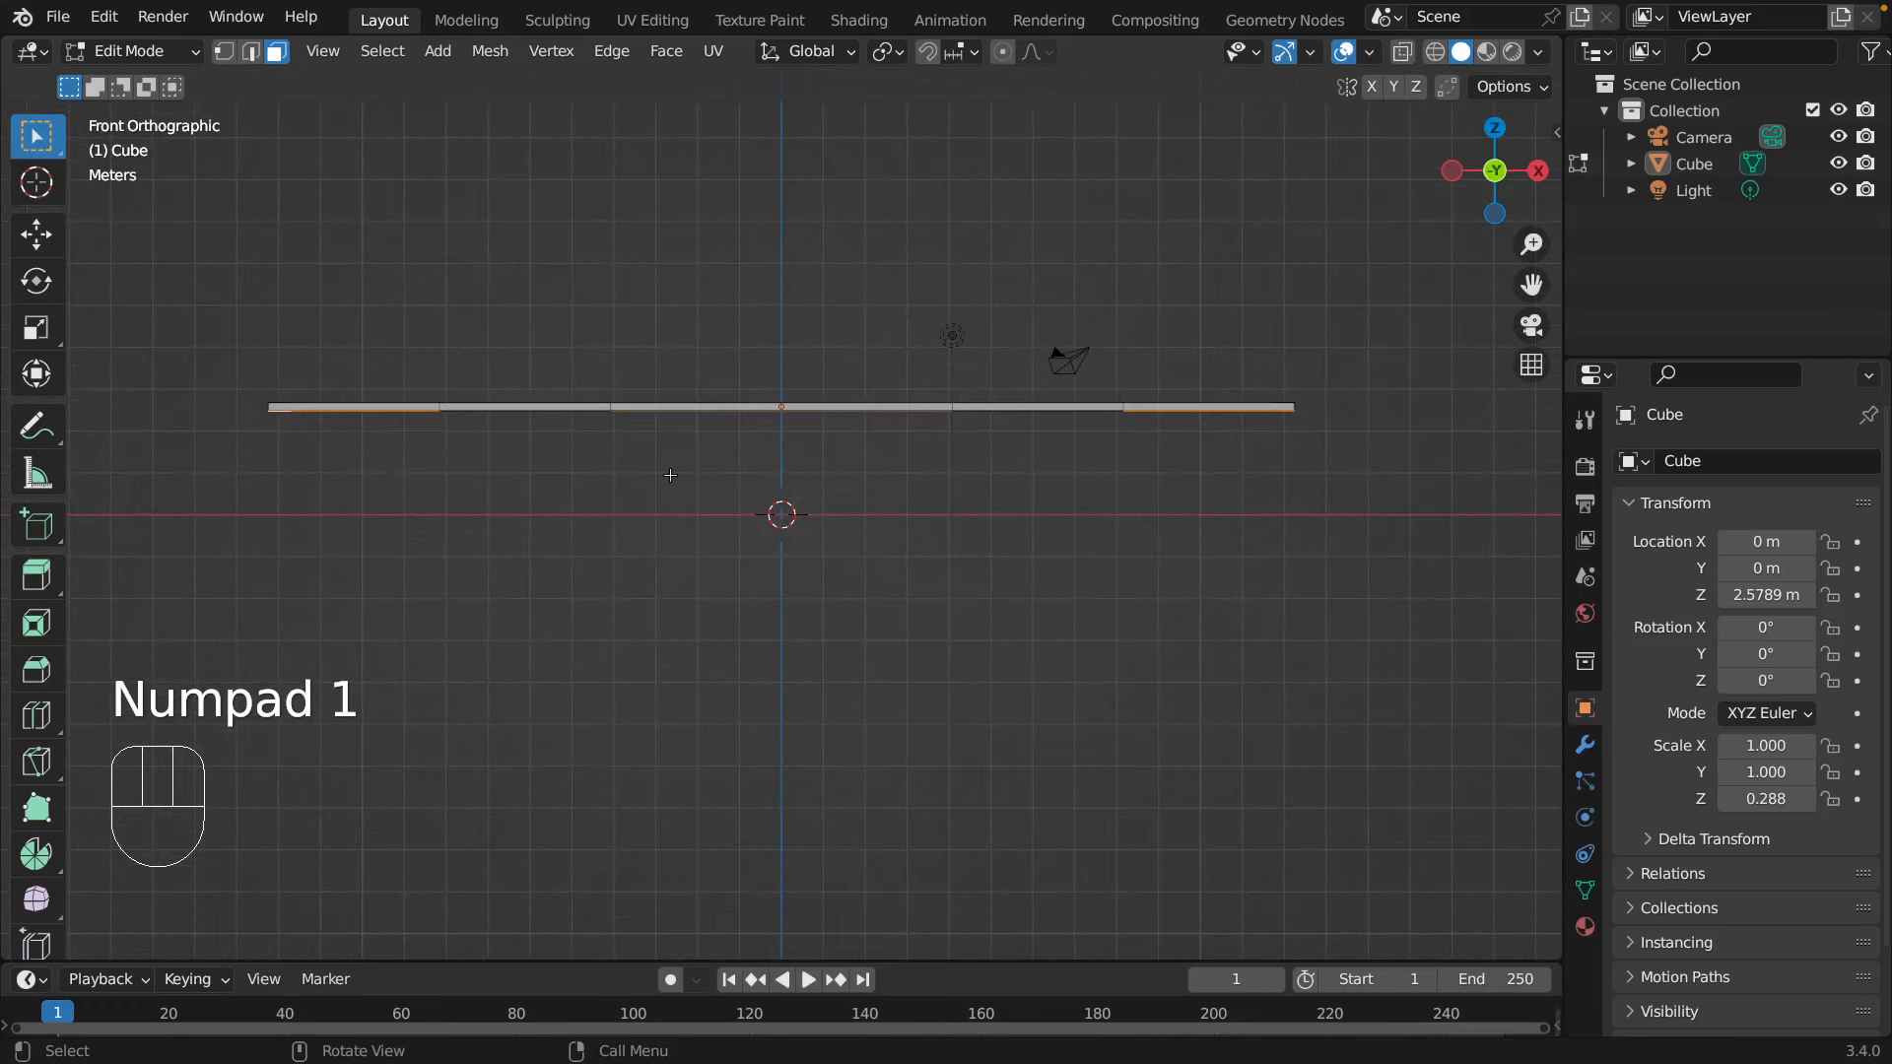
key("e")
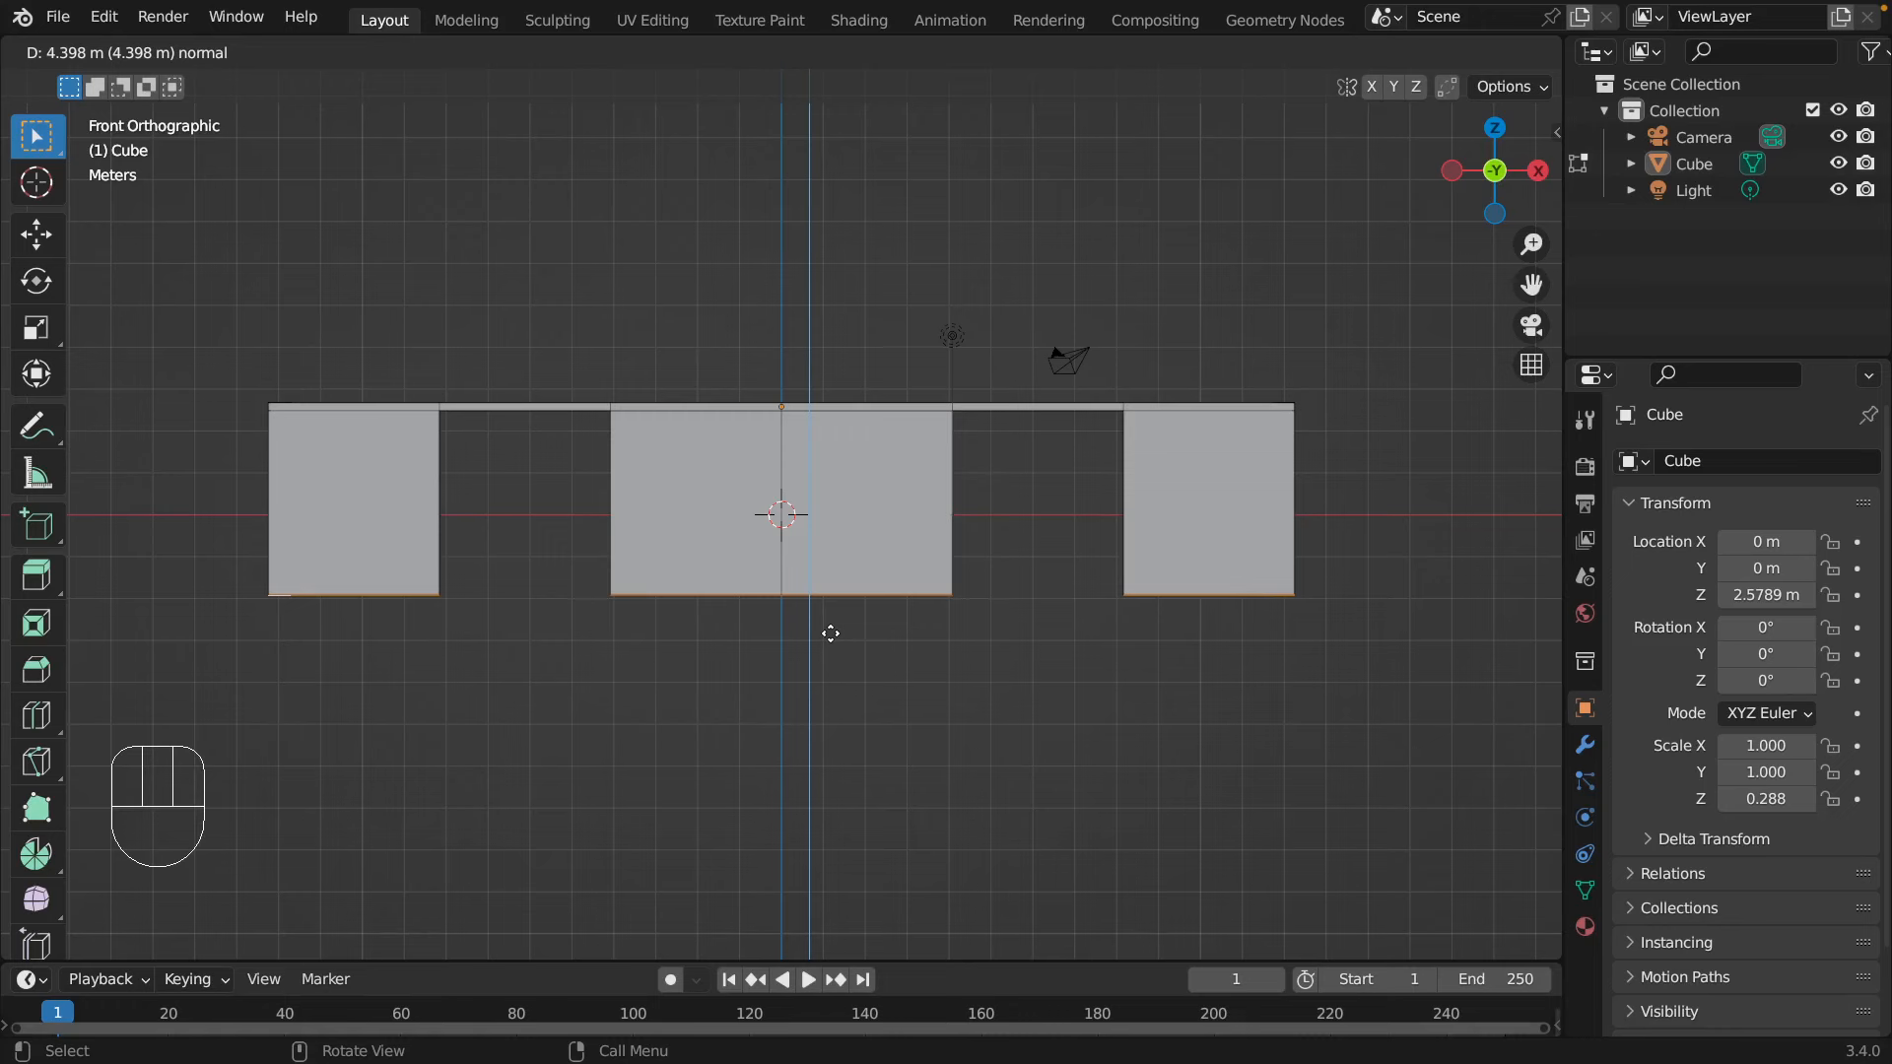
left_click_drag(830, 633, 824, 667)
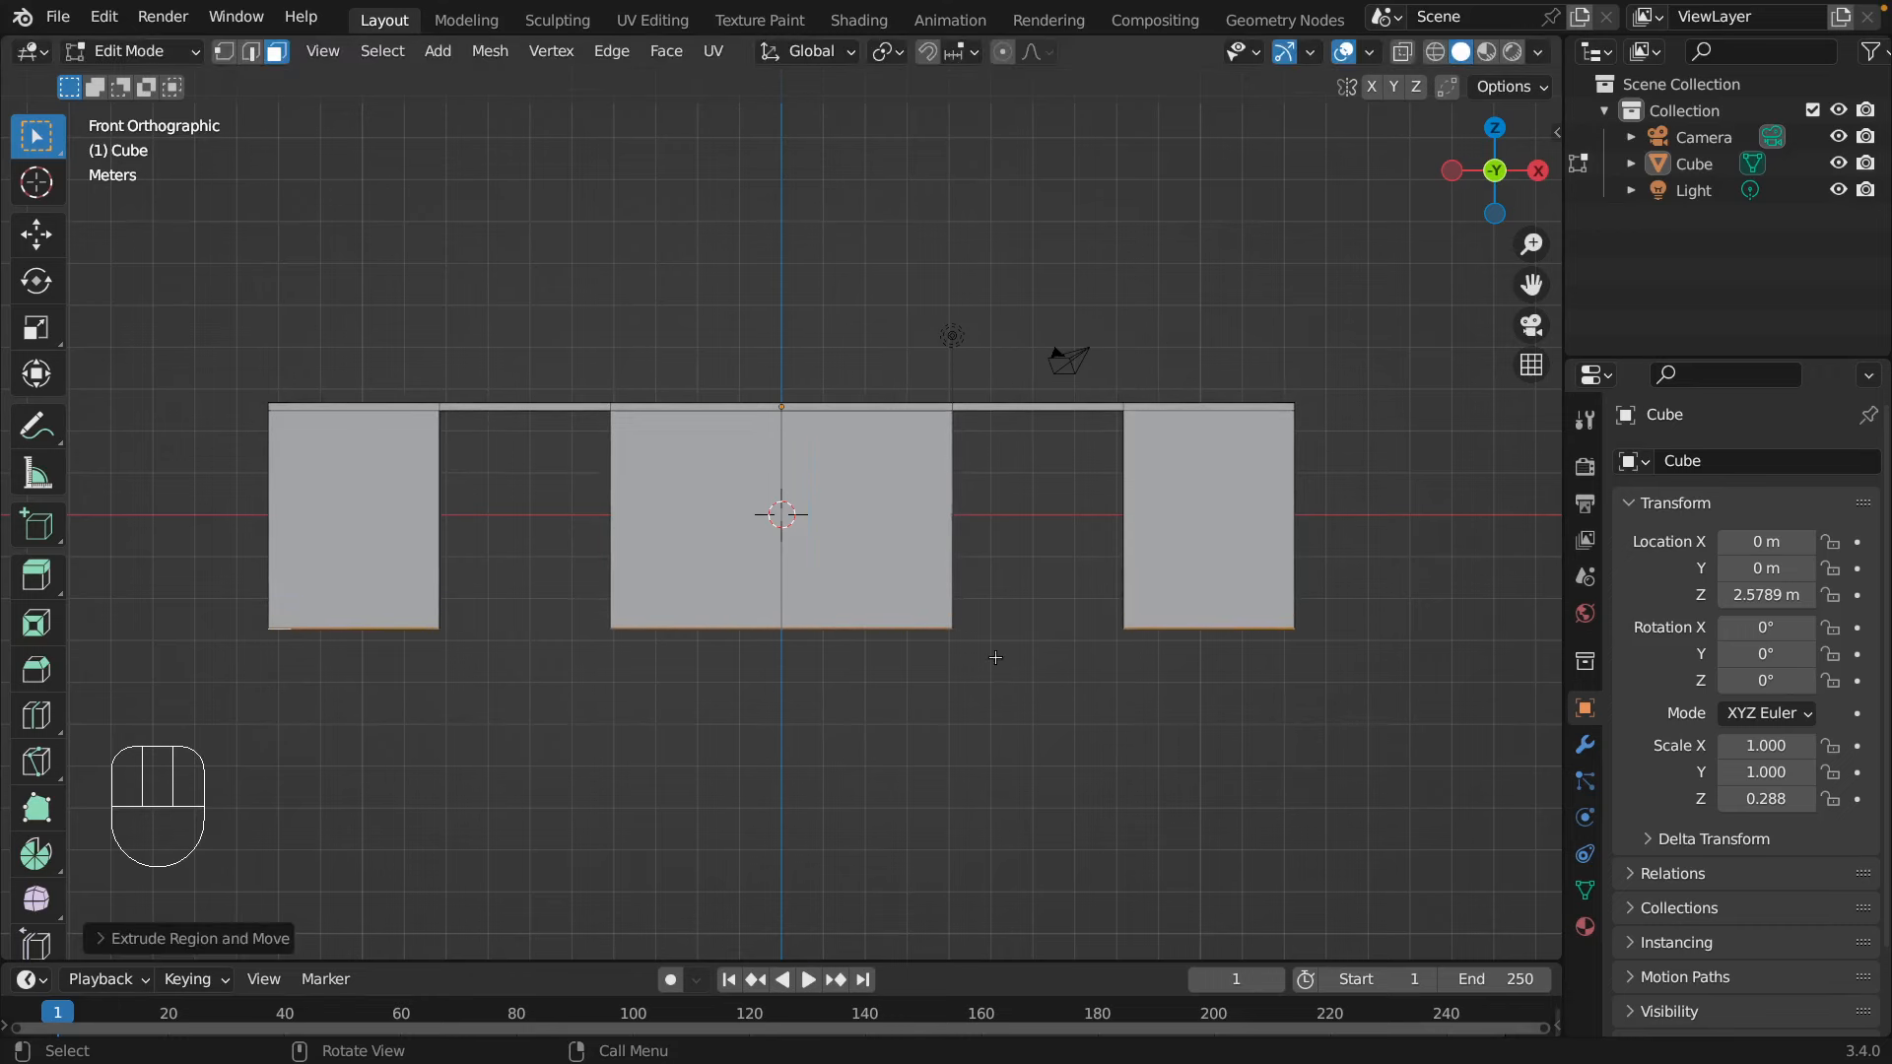
middle_click_drag(997, 657, 521, 596)
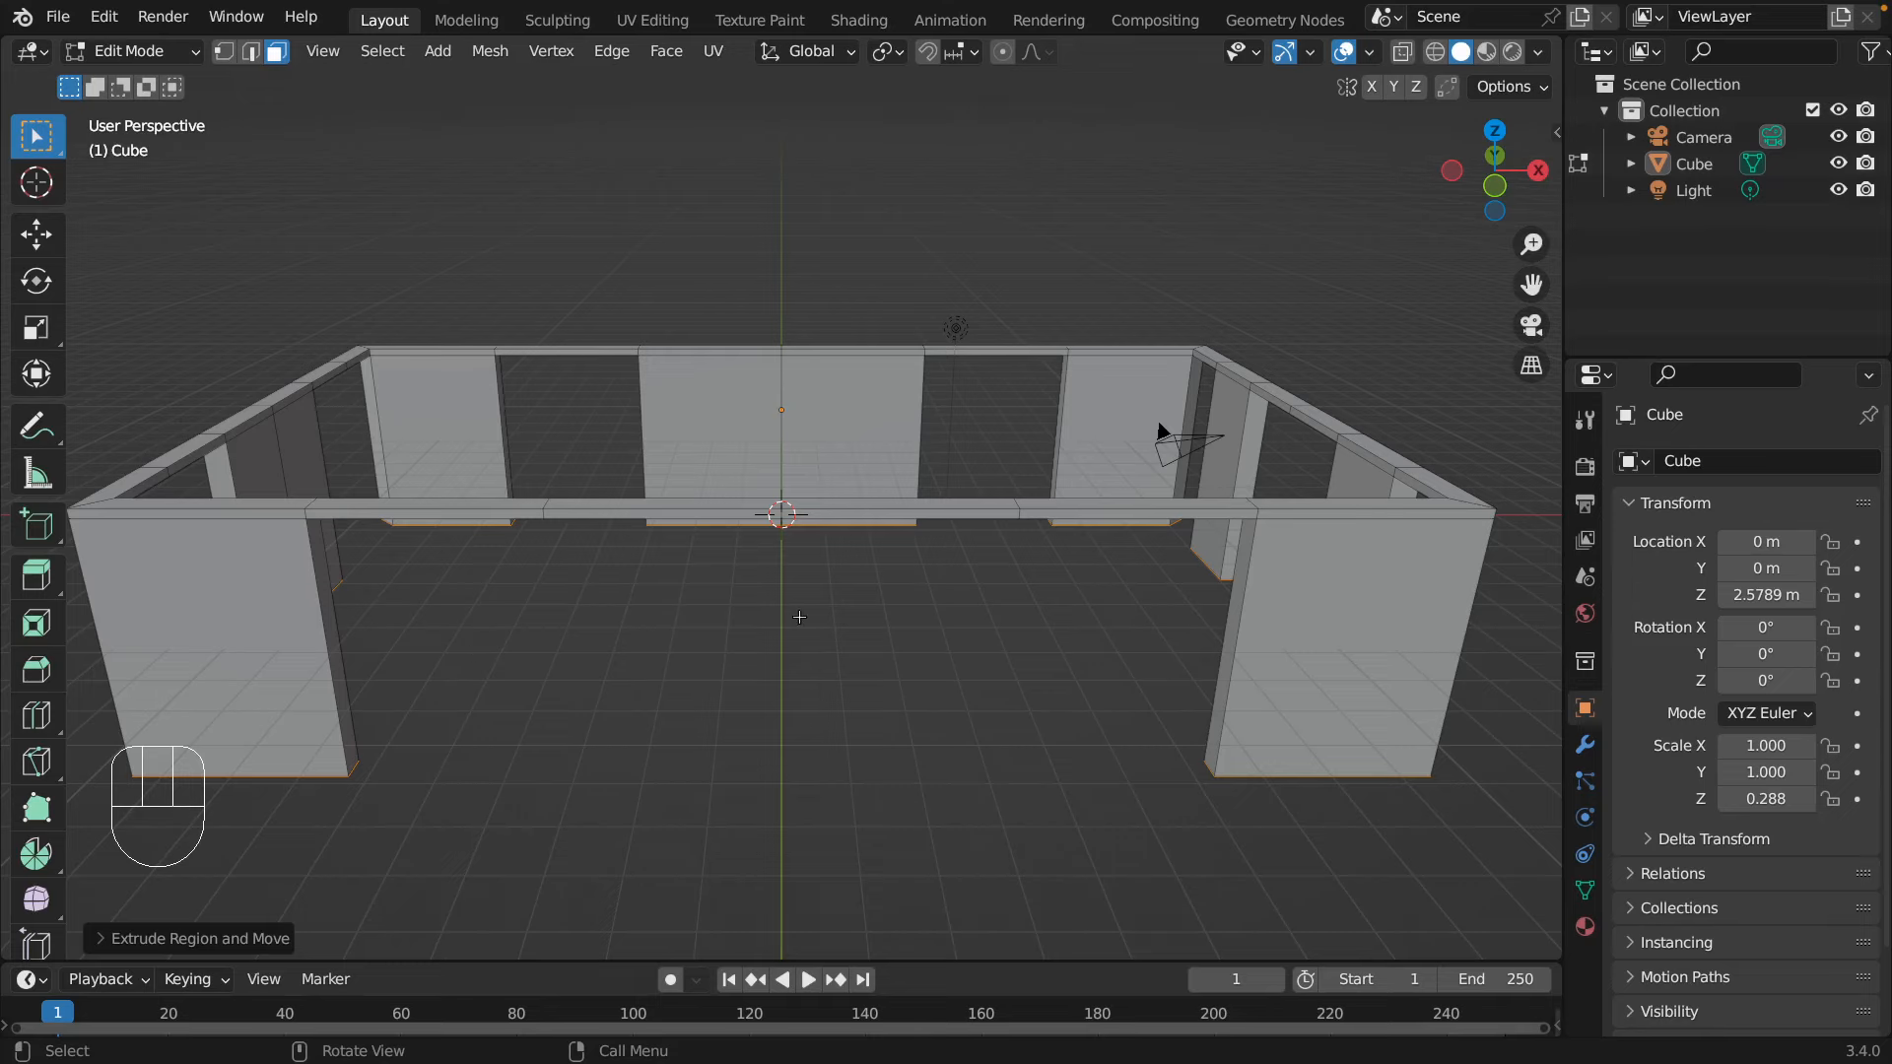
middle_click_drag(731, 662, 187, 680)
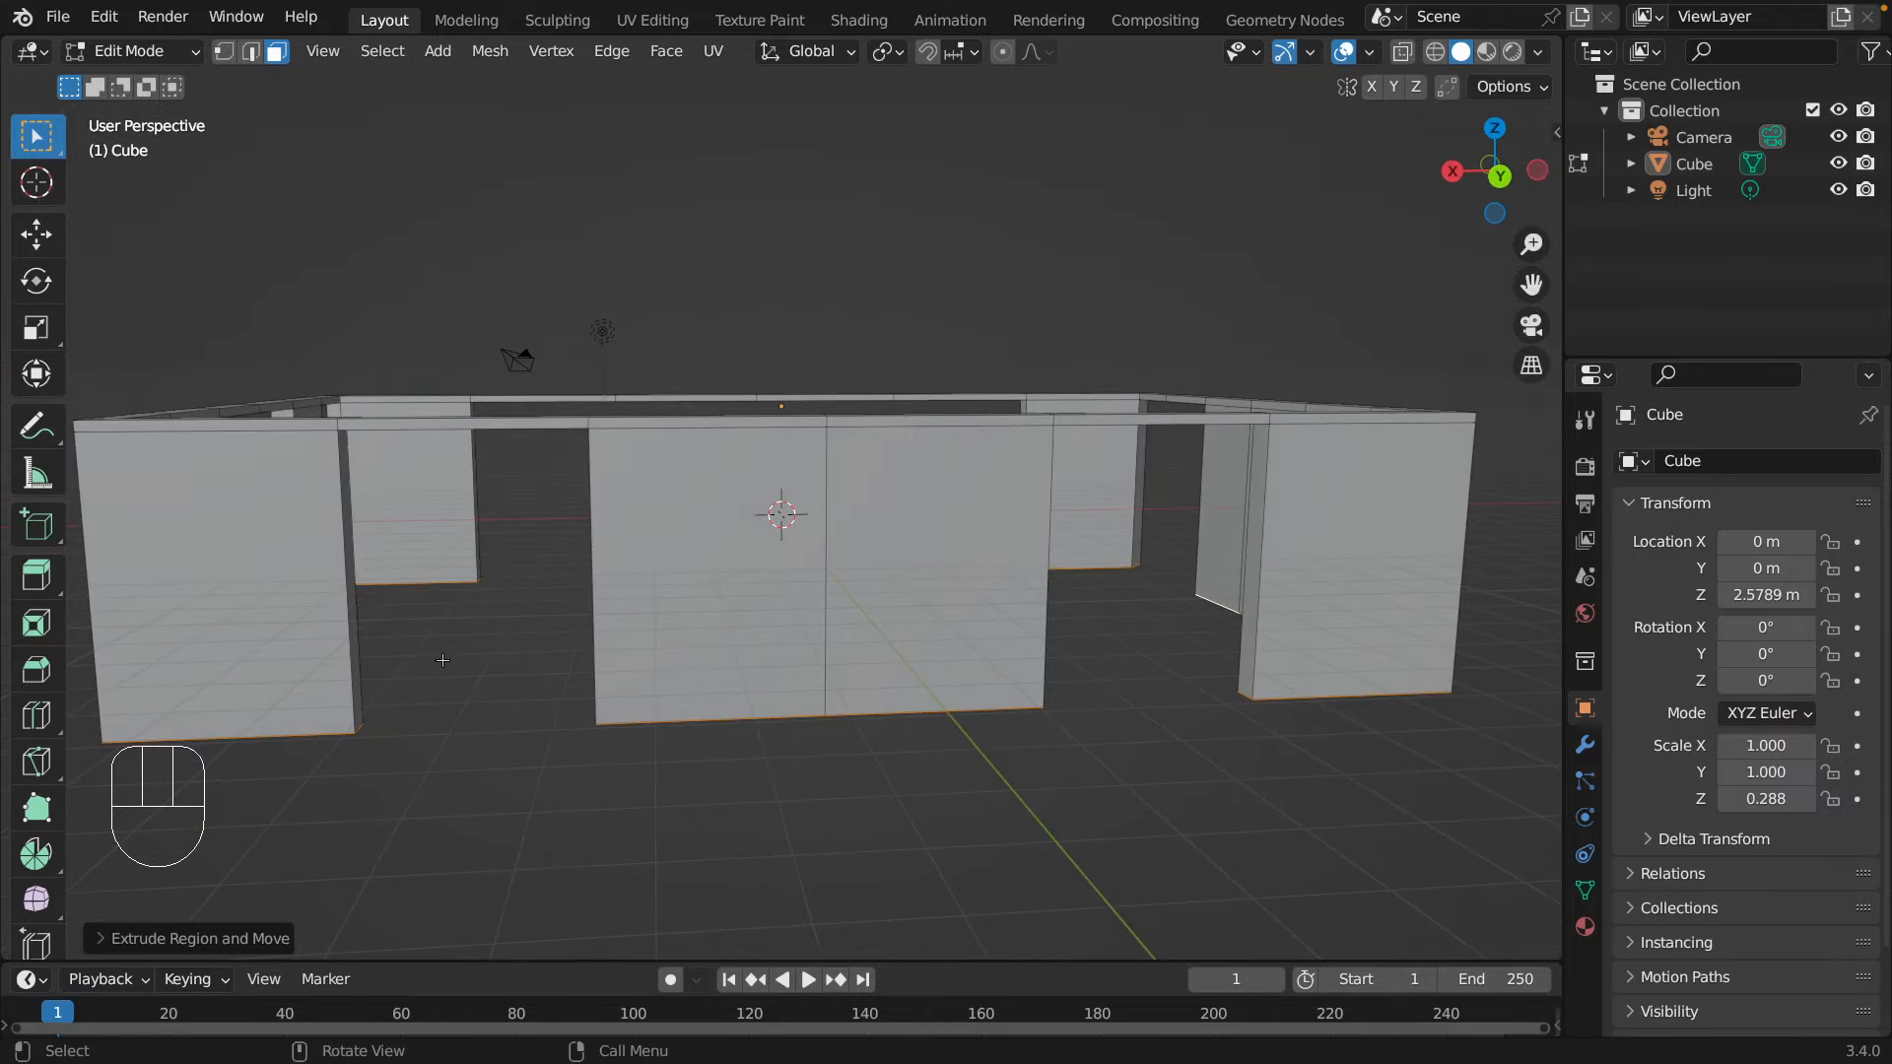
middle_click_drag(485, 696, 1059, 680)
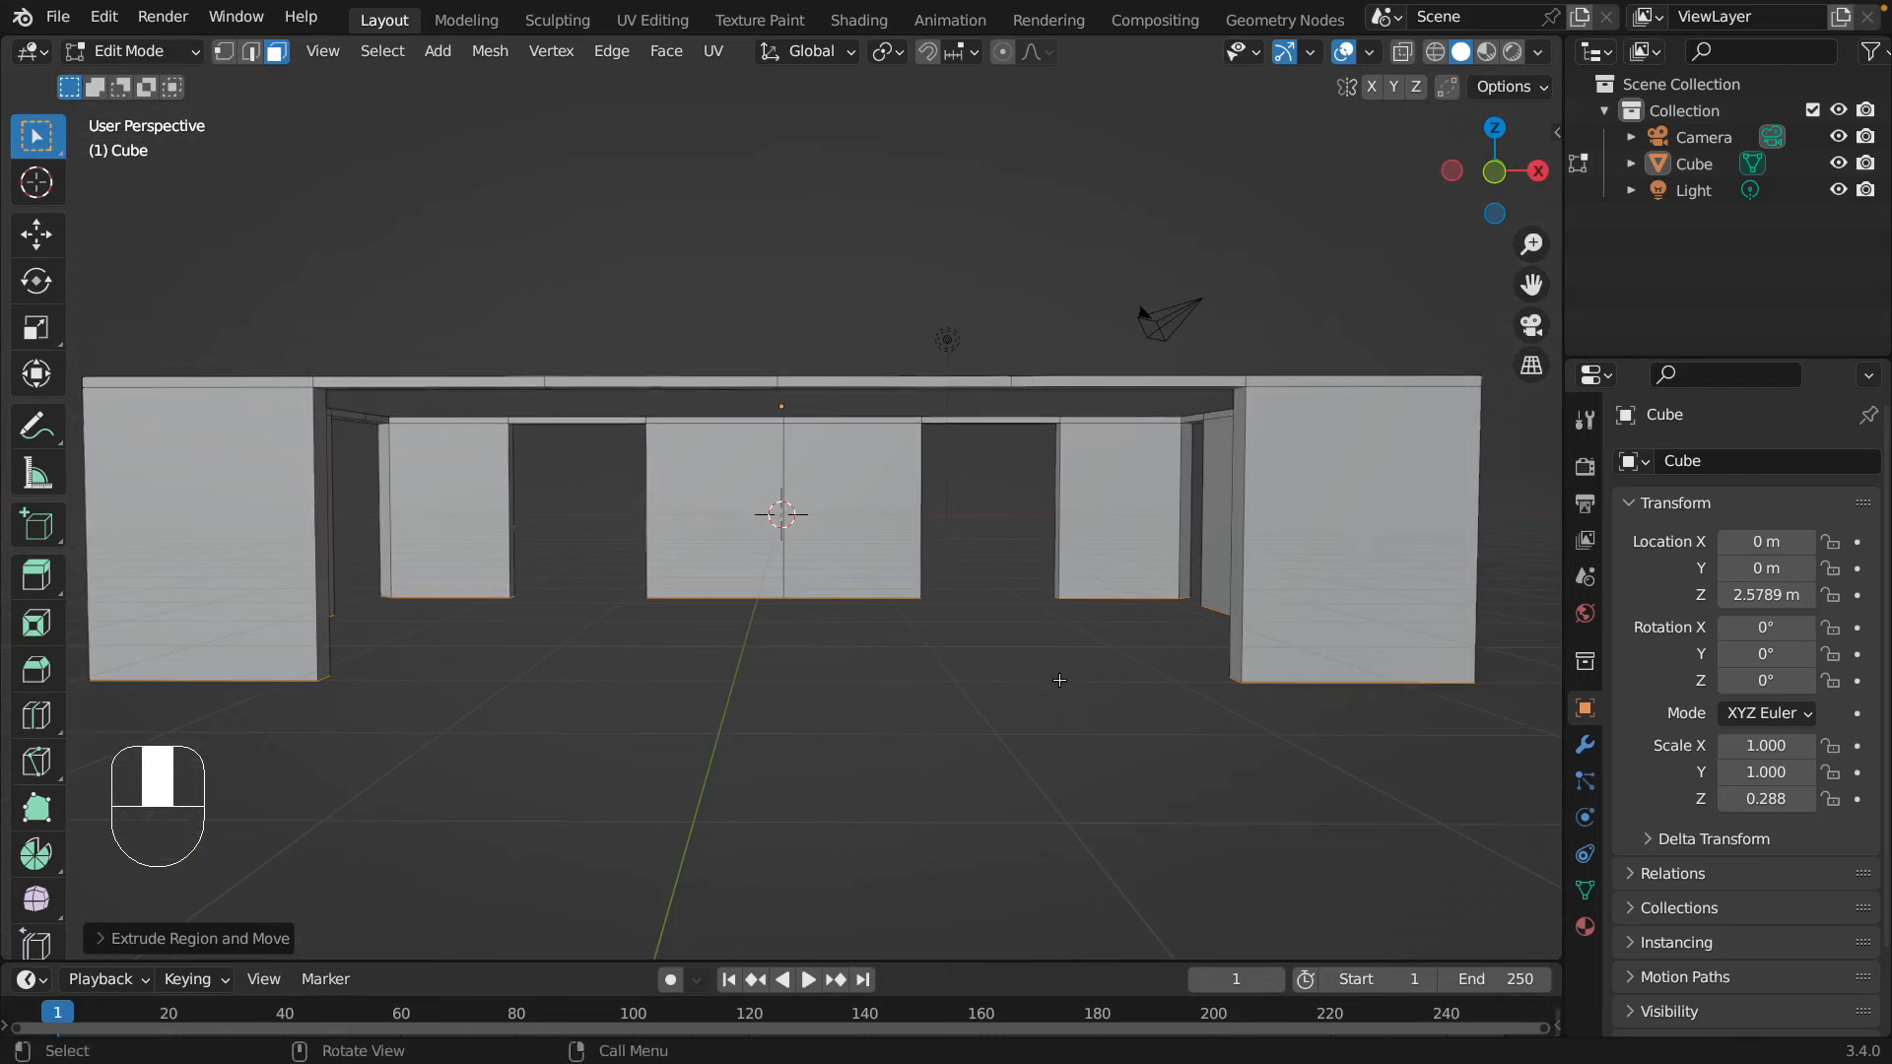
middle_click_drag(1059, 680, 1054, 681)
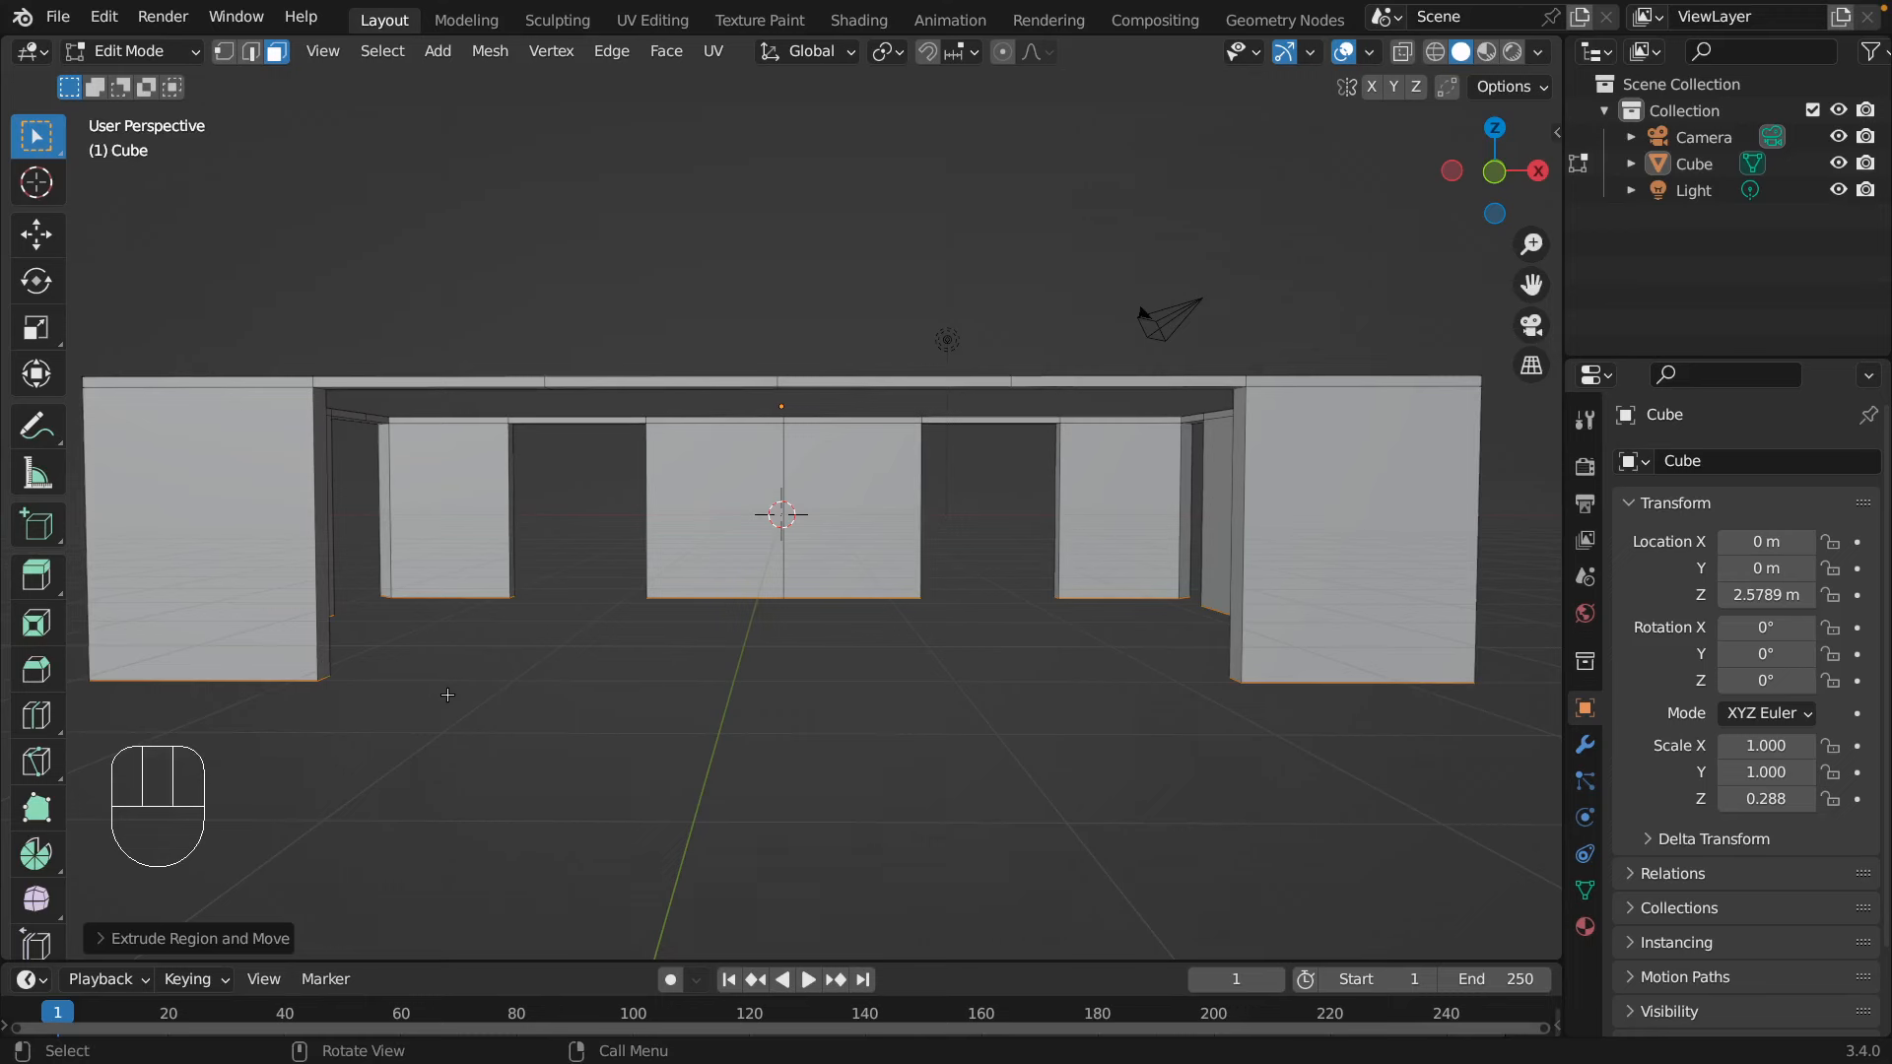
key("KP_1")
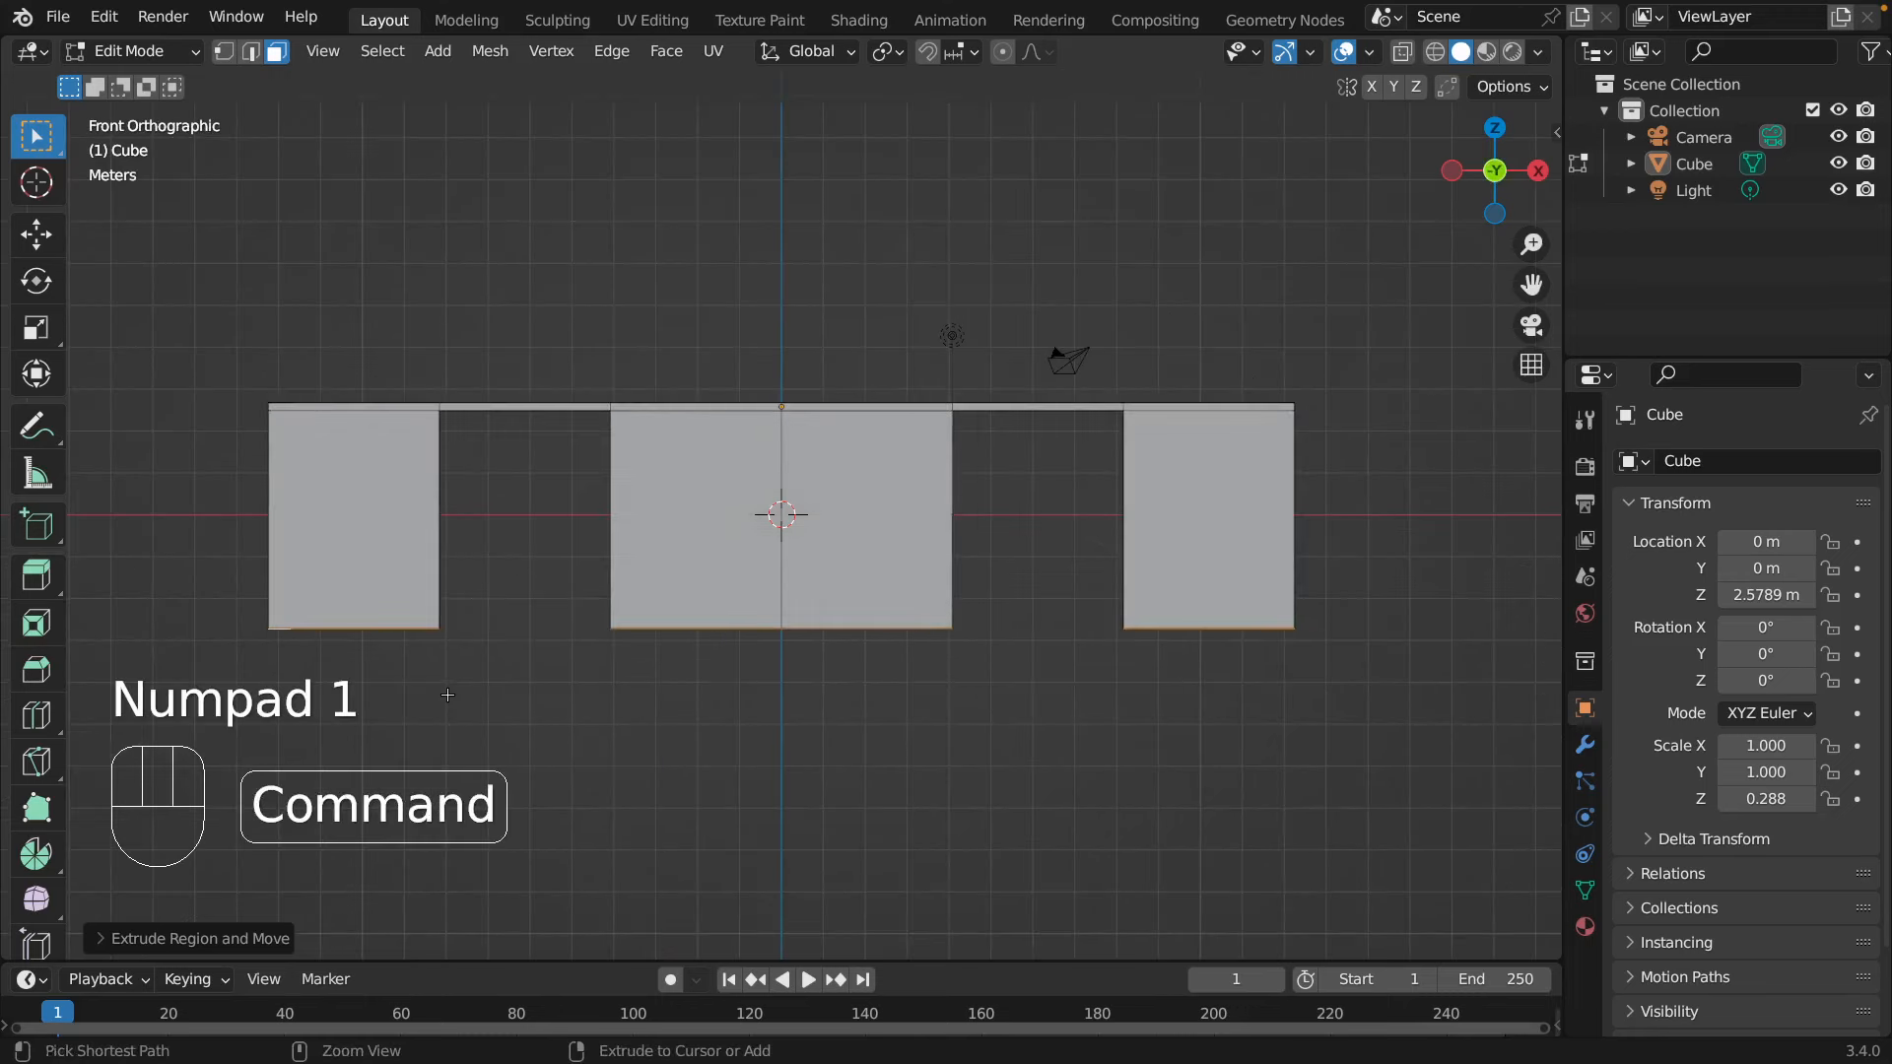
key("super+z")
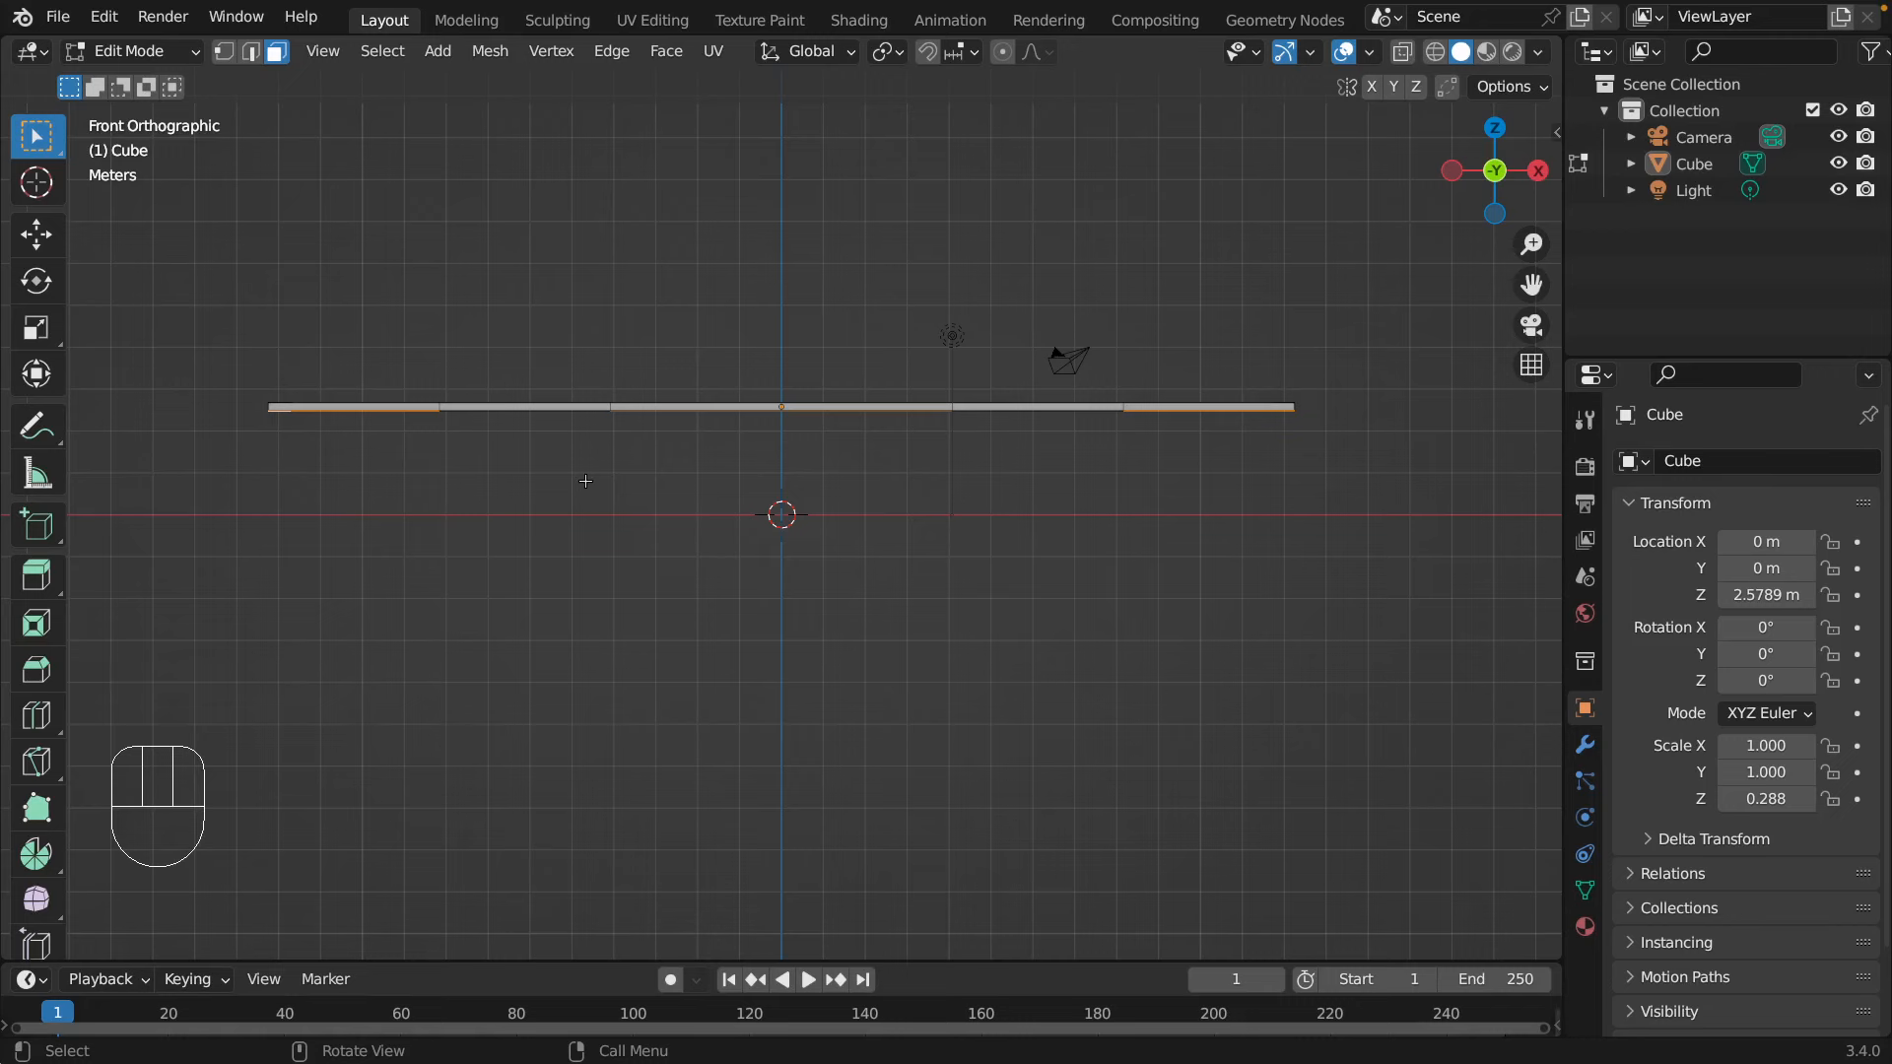
- Extrude the selected underside faces downward to just below the ground line, and again by about 0.23 m to add a thin lower band
key("e")
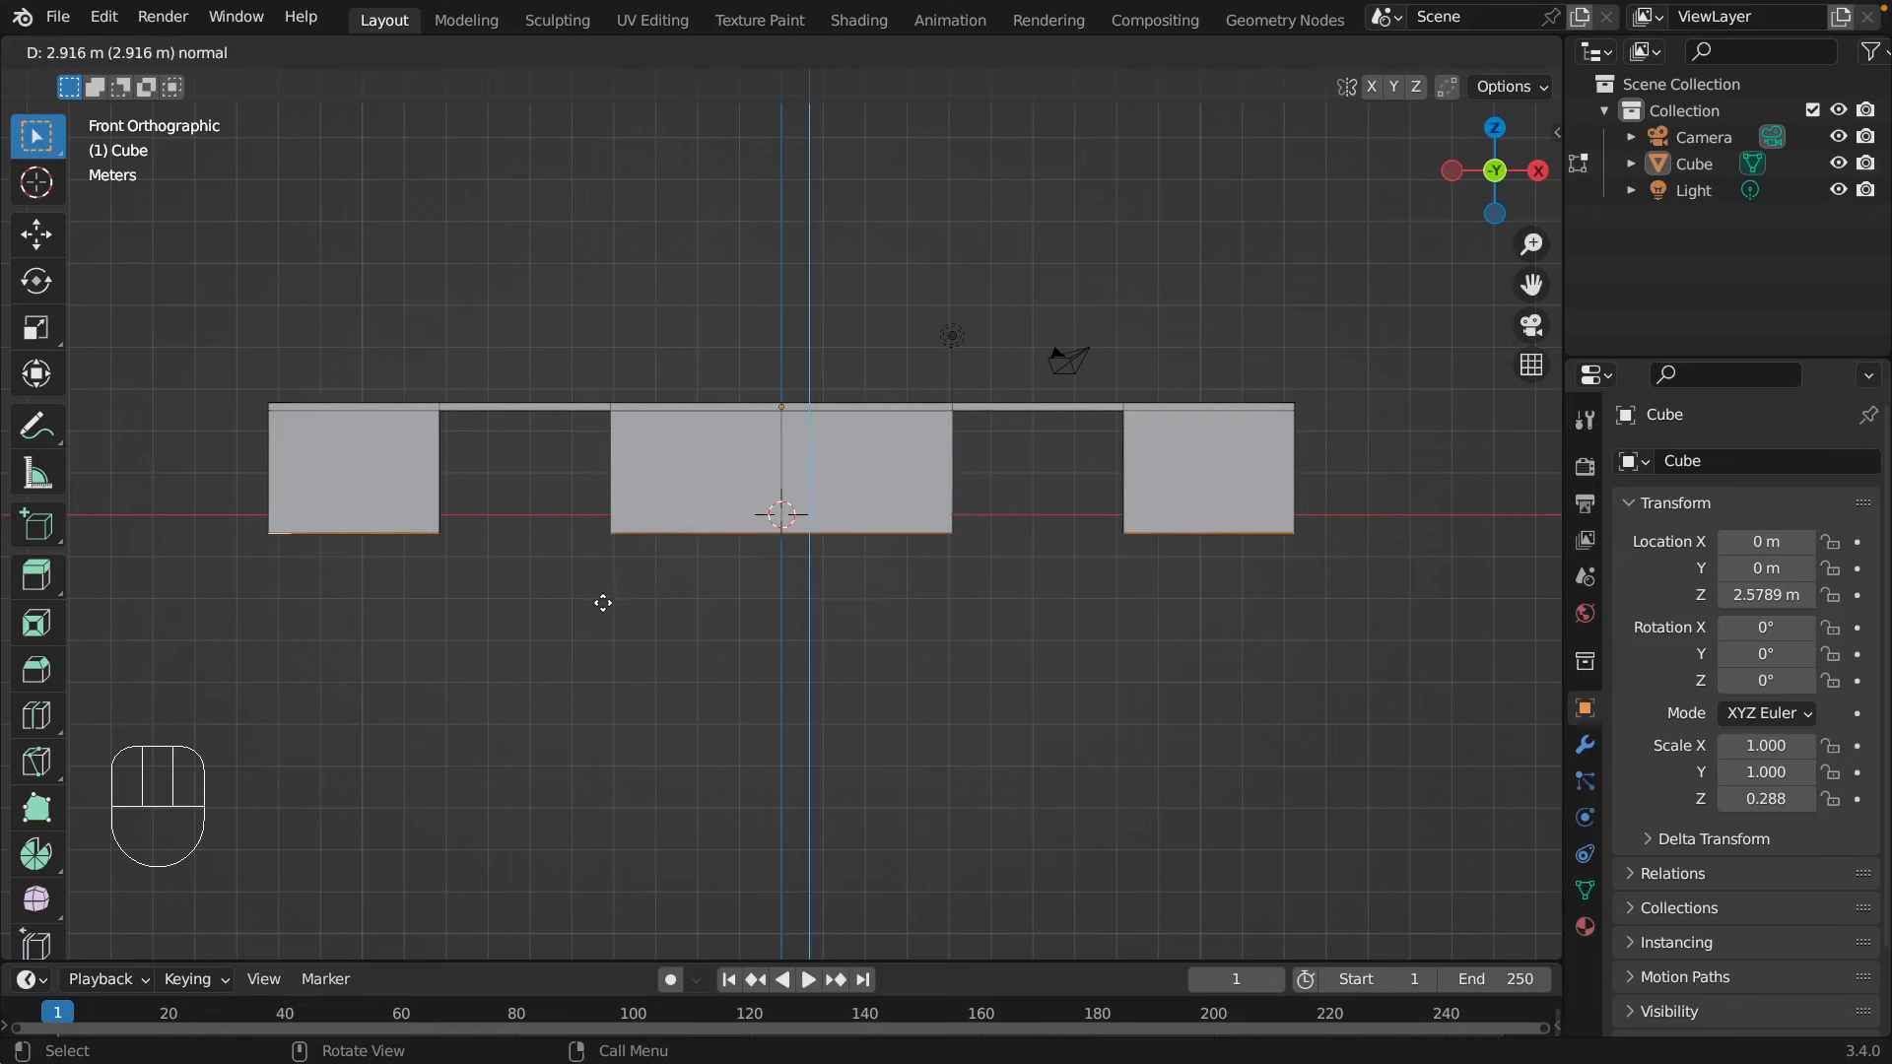
left_click(604, 626)
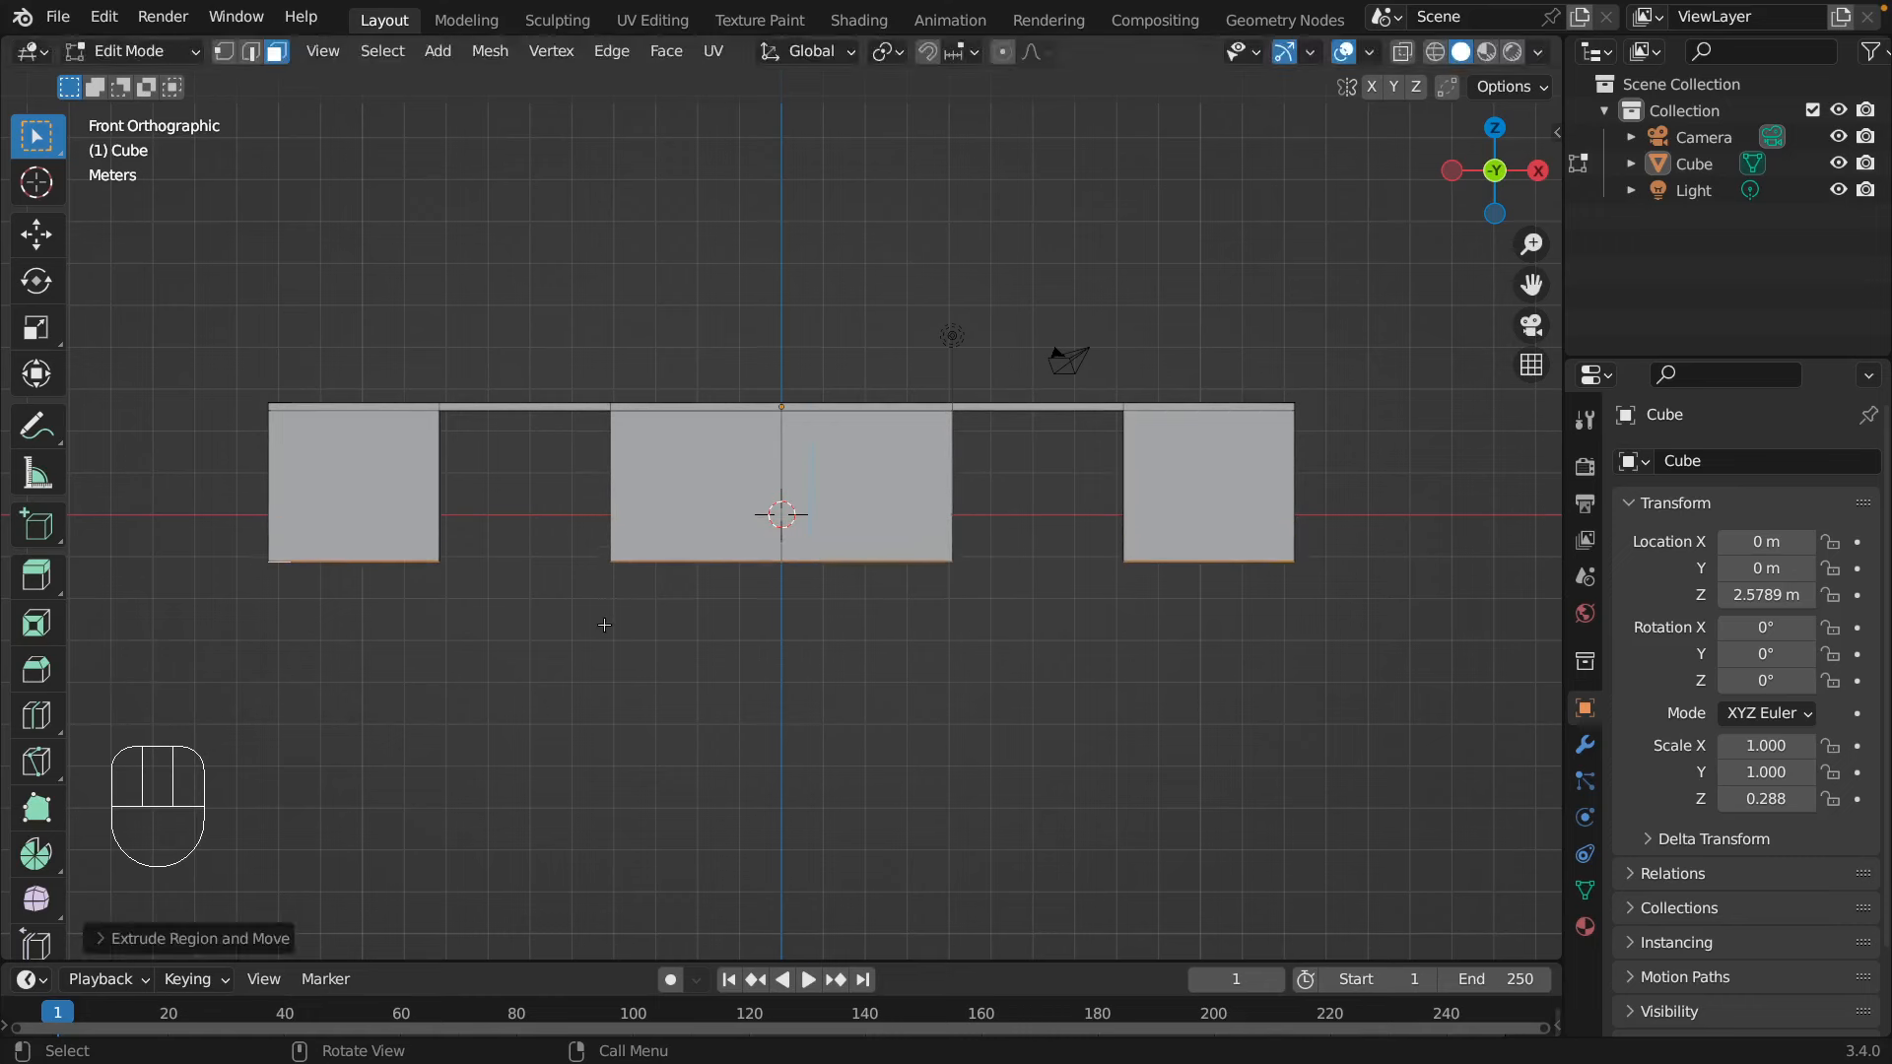
key("e")
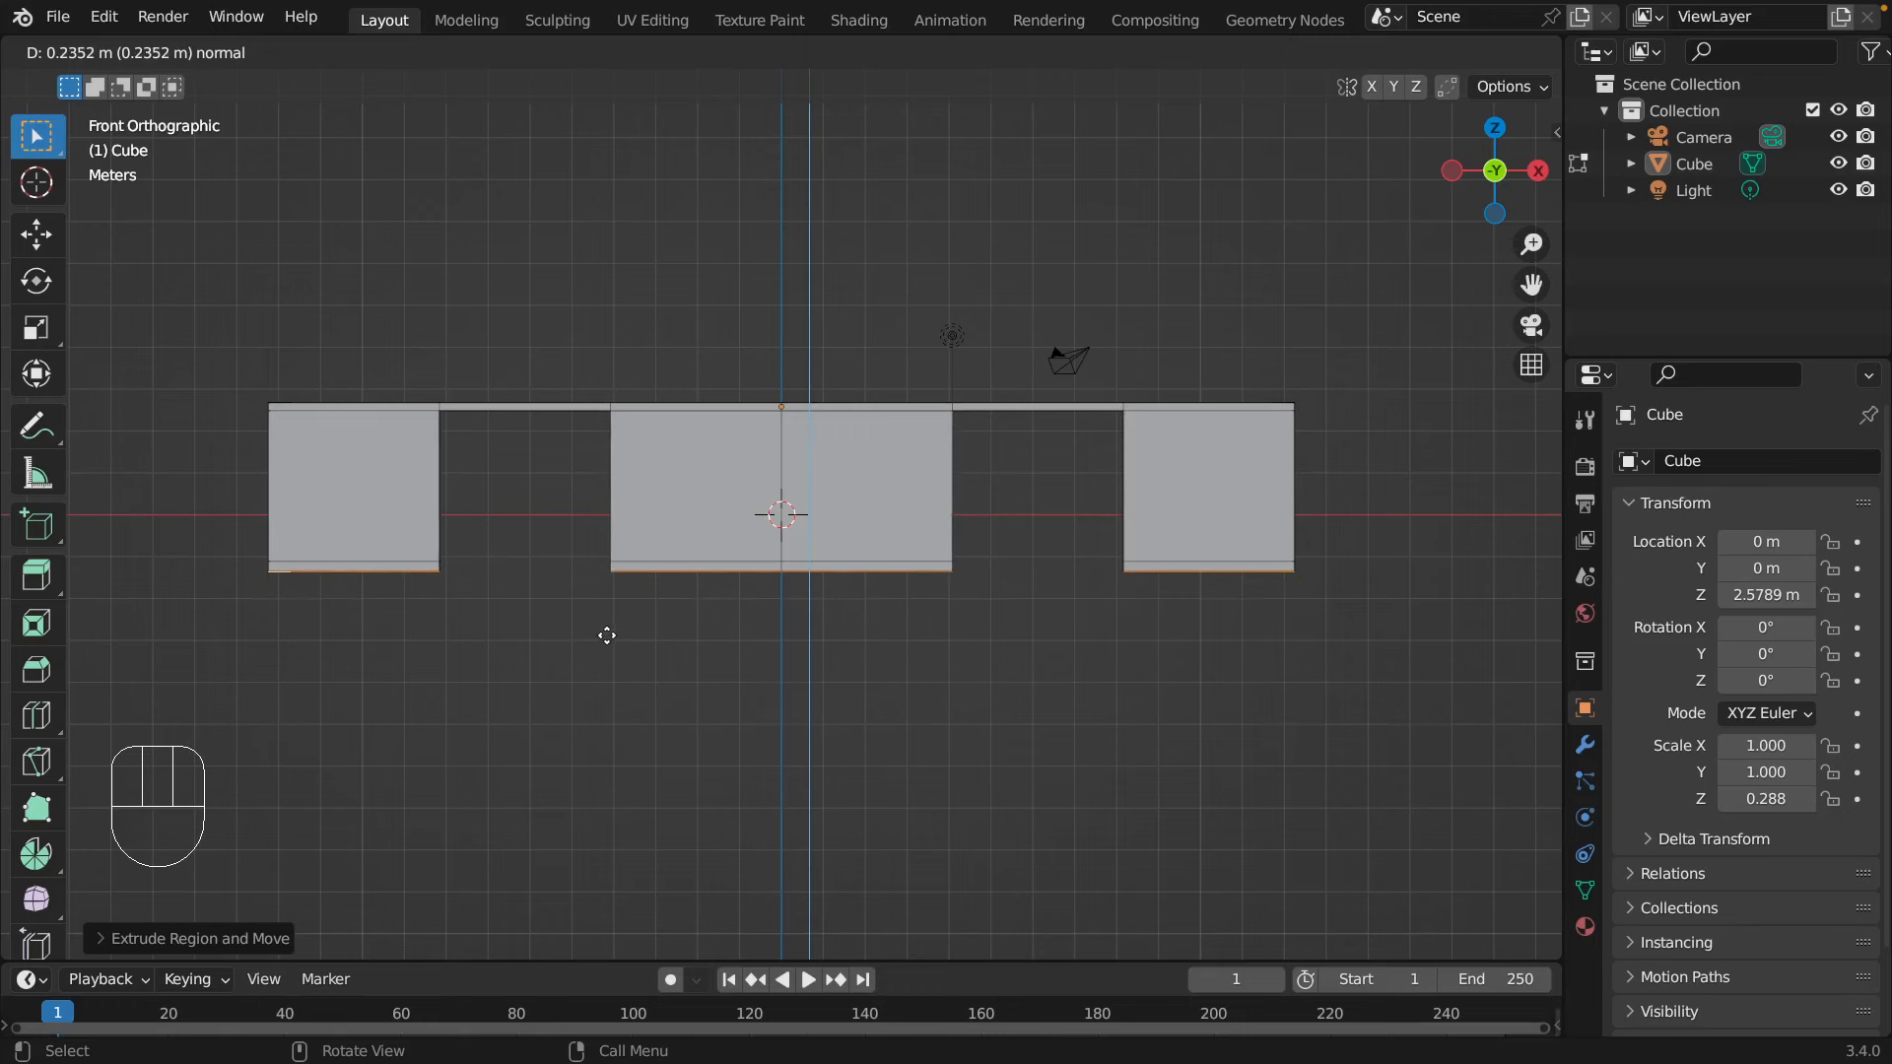
left_click(603, 636)
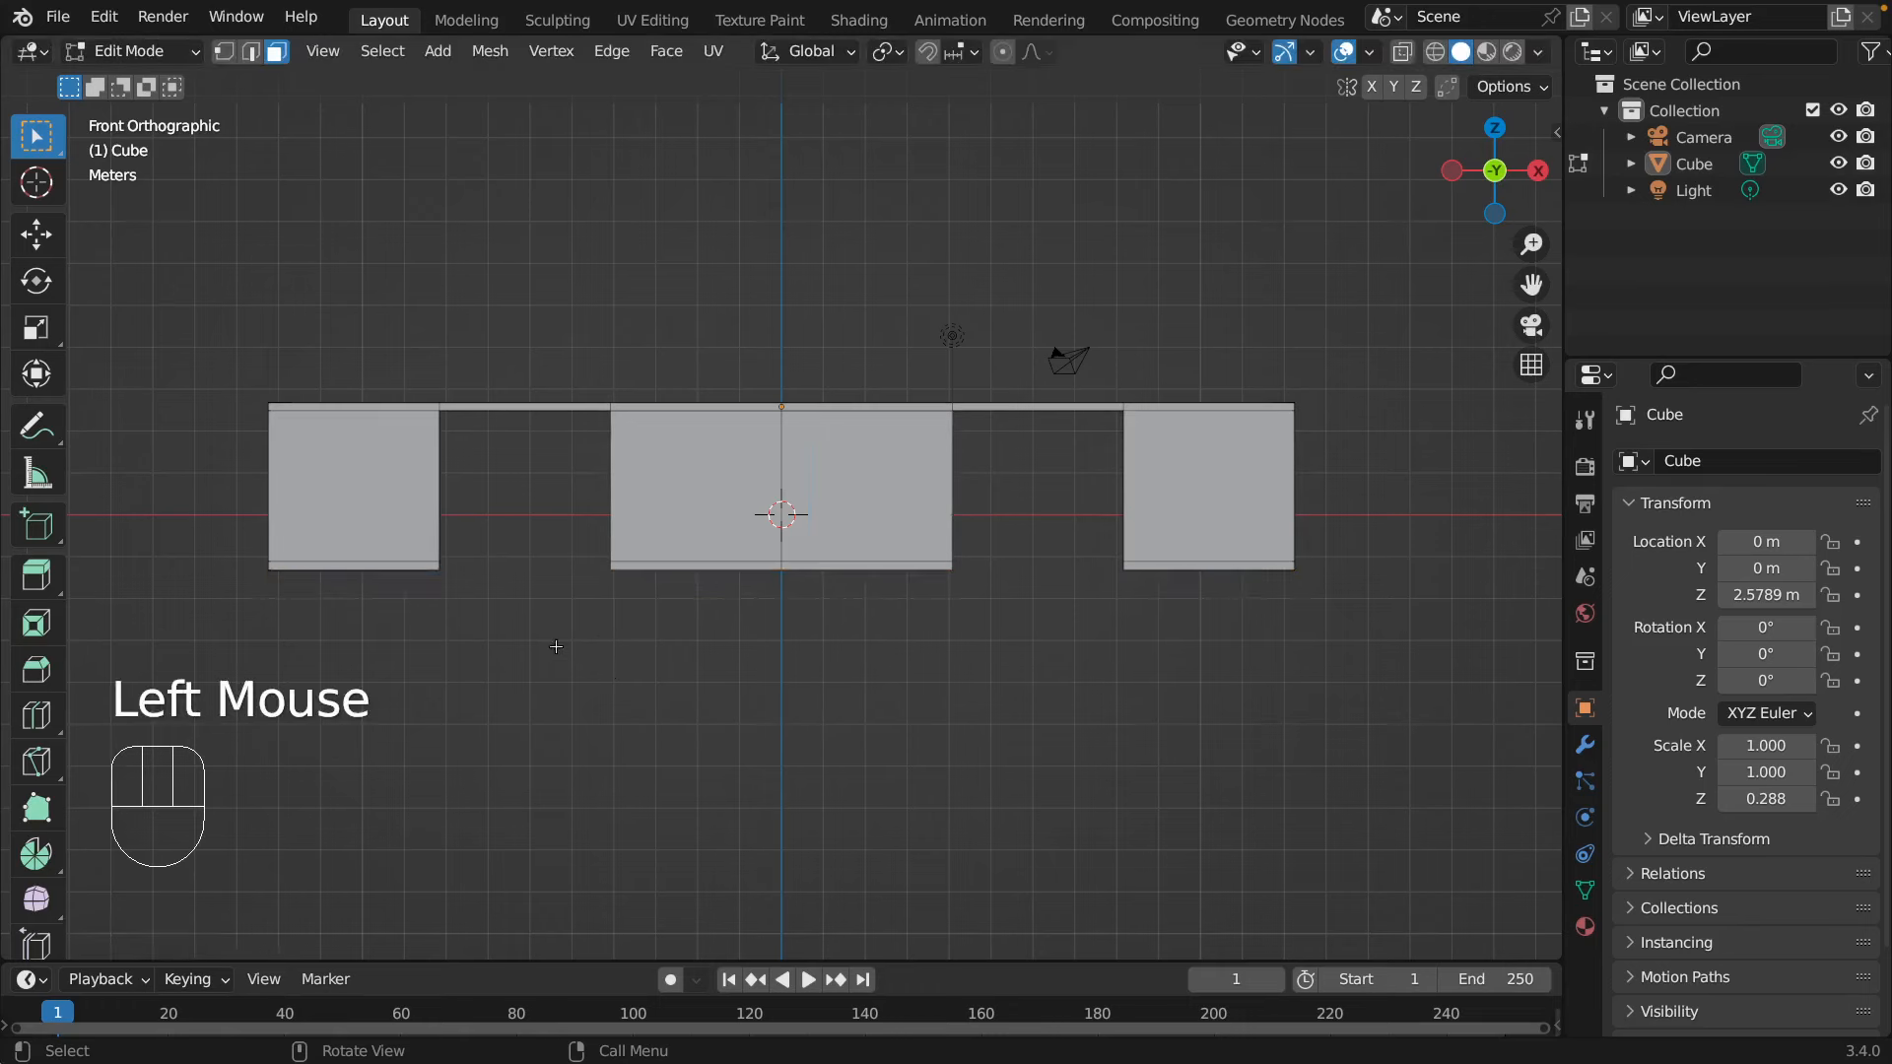
- Extrude the inner face of the +X back corner leg's lower band about 1.68 m toward the middle legs
middle_click_drag(554, 649, 947, 625)
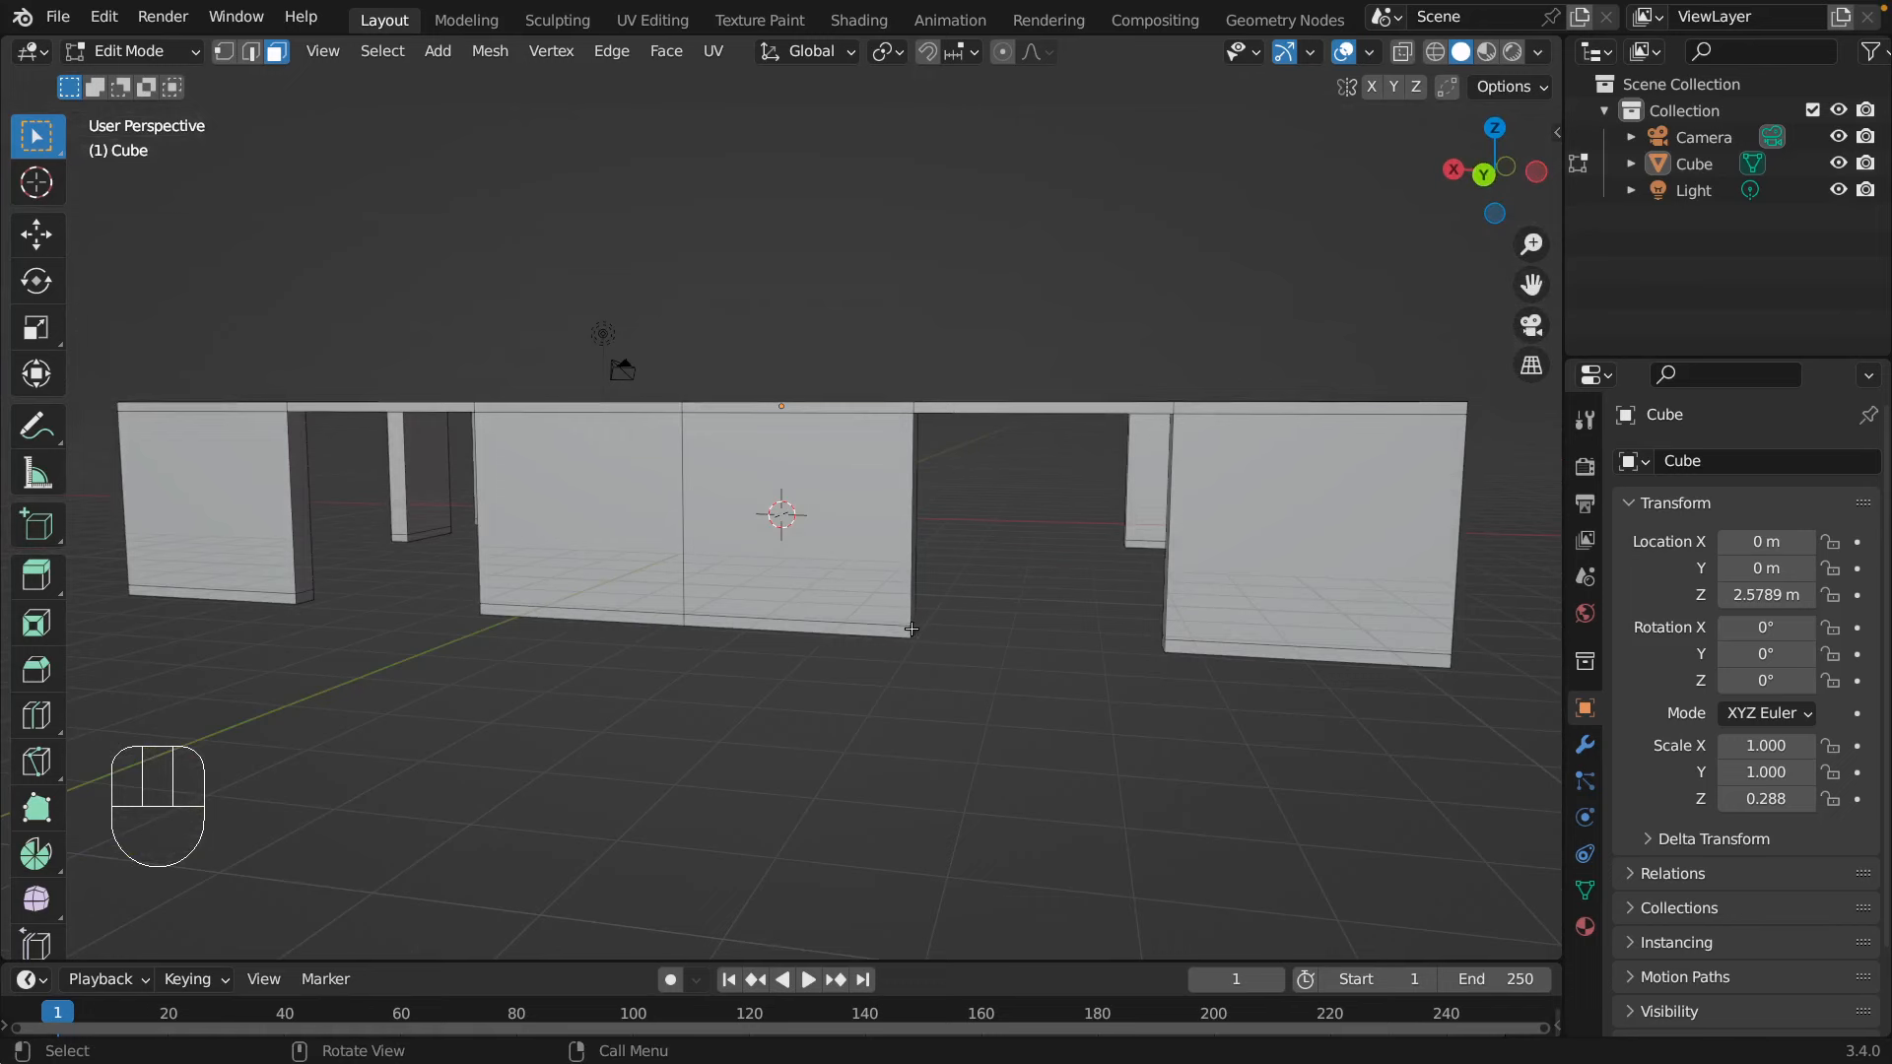
left_click(298, 597)
key("e")
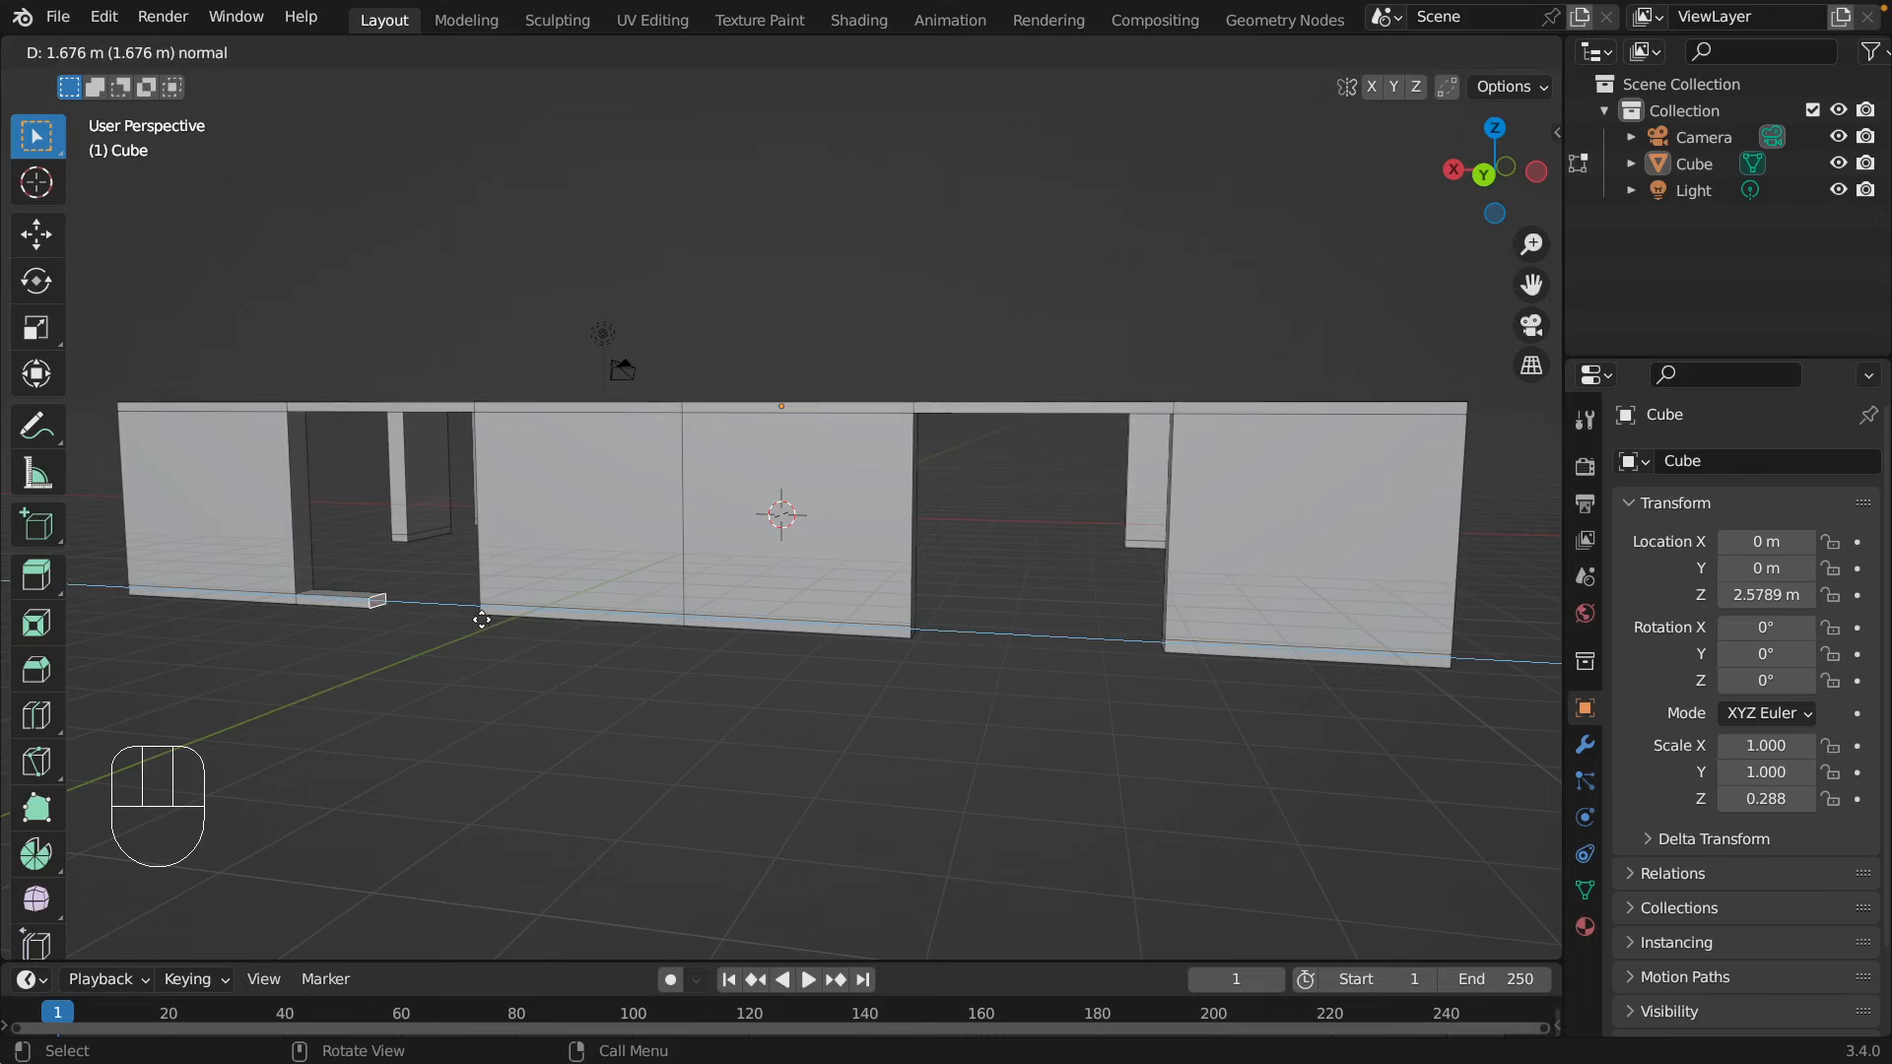
left_click(482, 620)
- Try rotating the lower bar's end face about -67° and extruding it steeply upward about 2.24 m
scroll(386, 527, "down", 2)
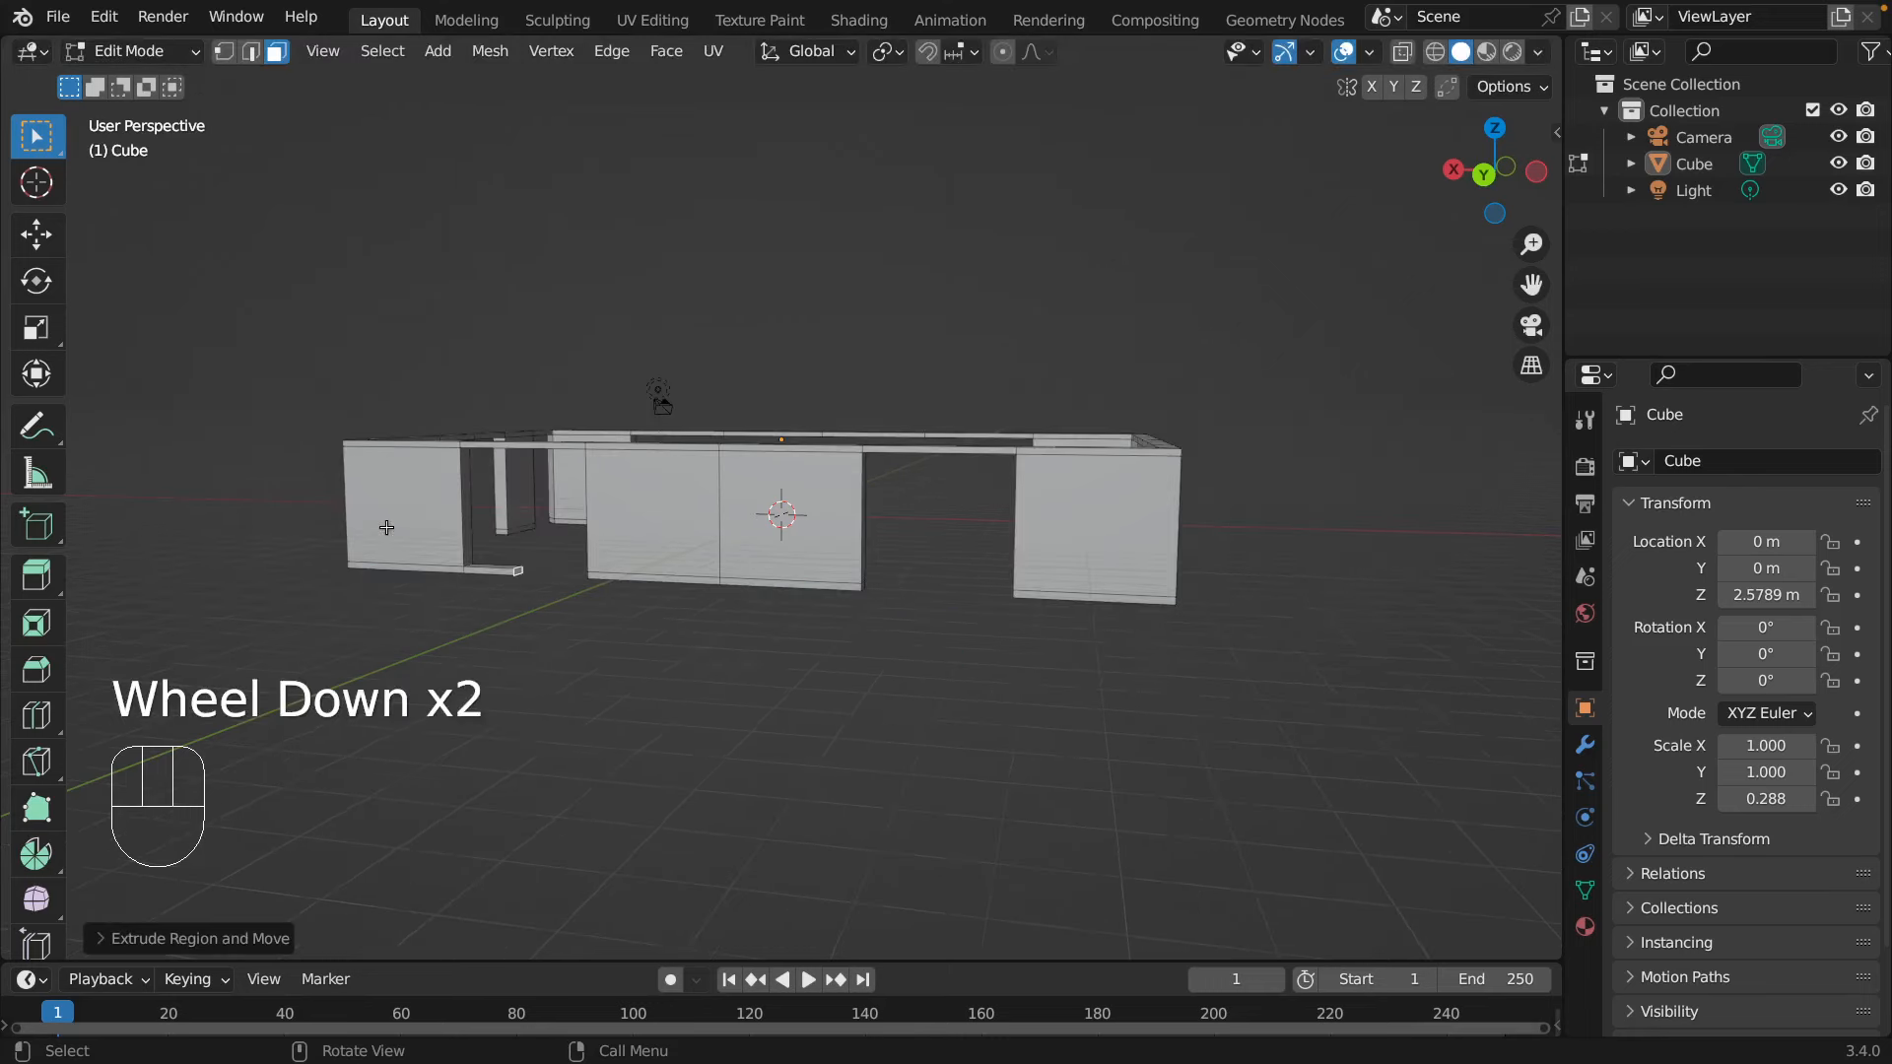
scroll(386, 527, "up", 2)
middle_click_drag(386, 527, 690, 708, "shift")
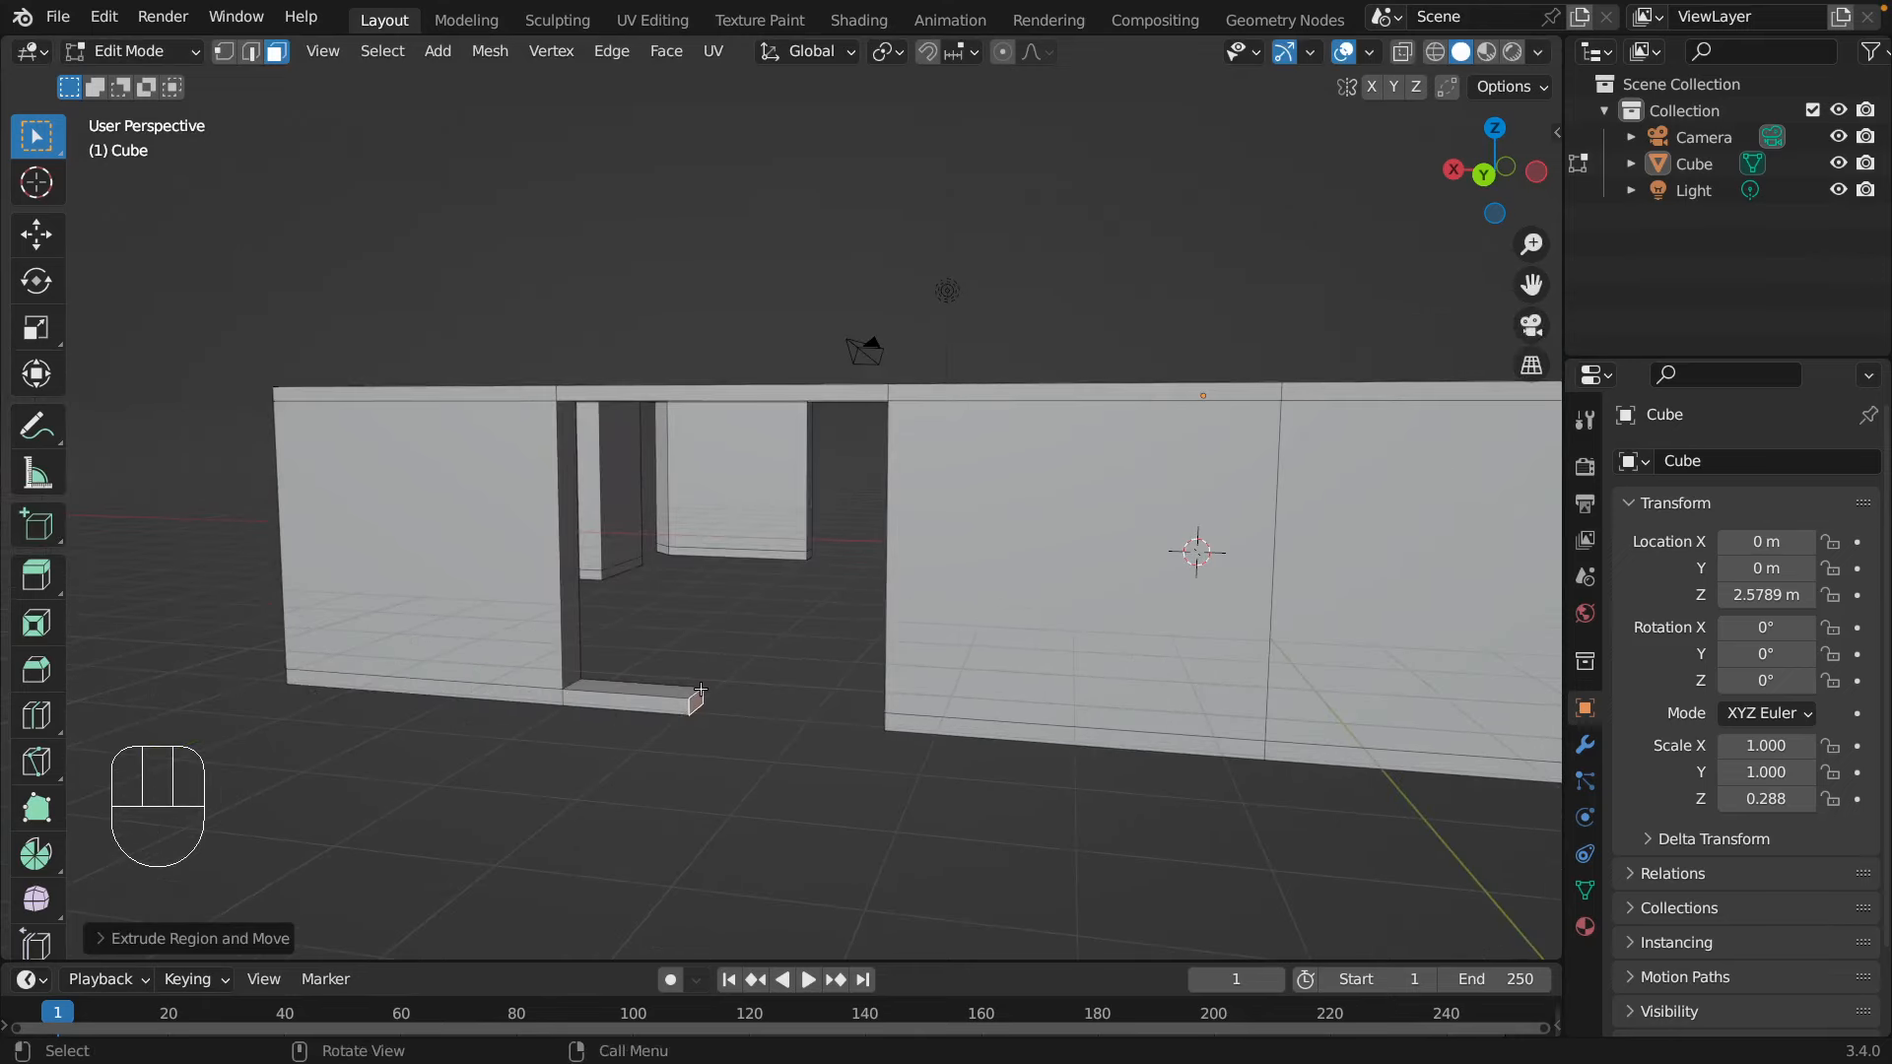
middle_click_drag(700, 690, 787, 639)
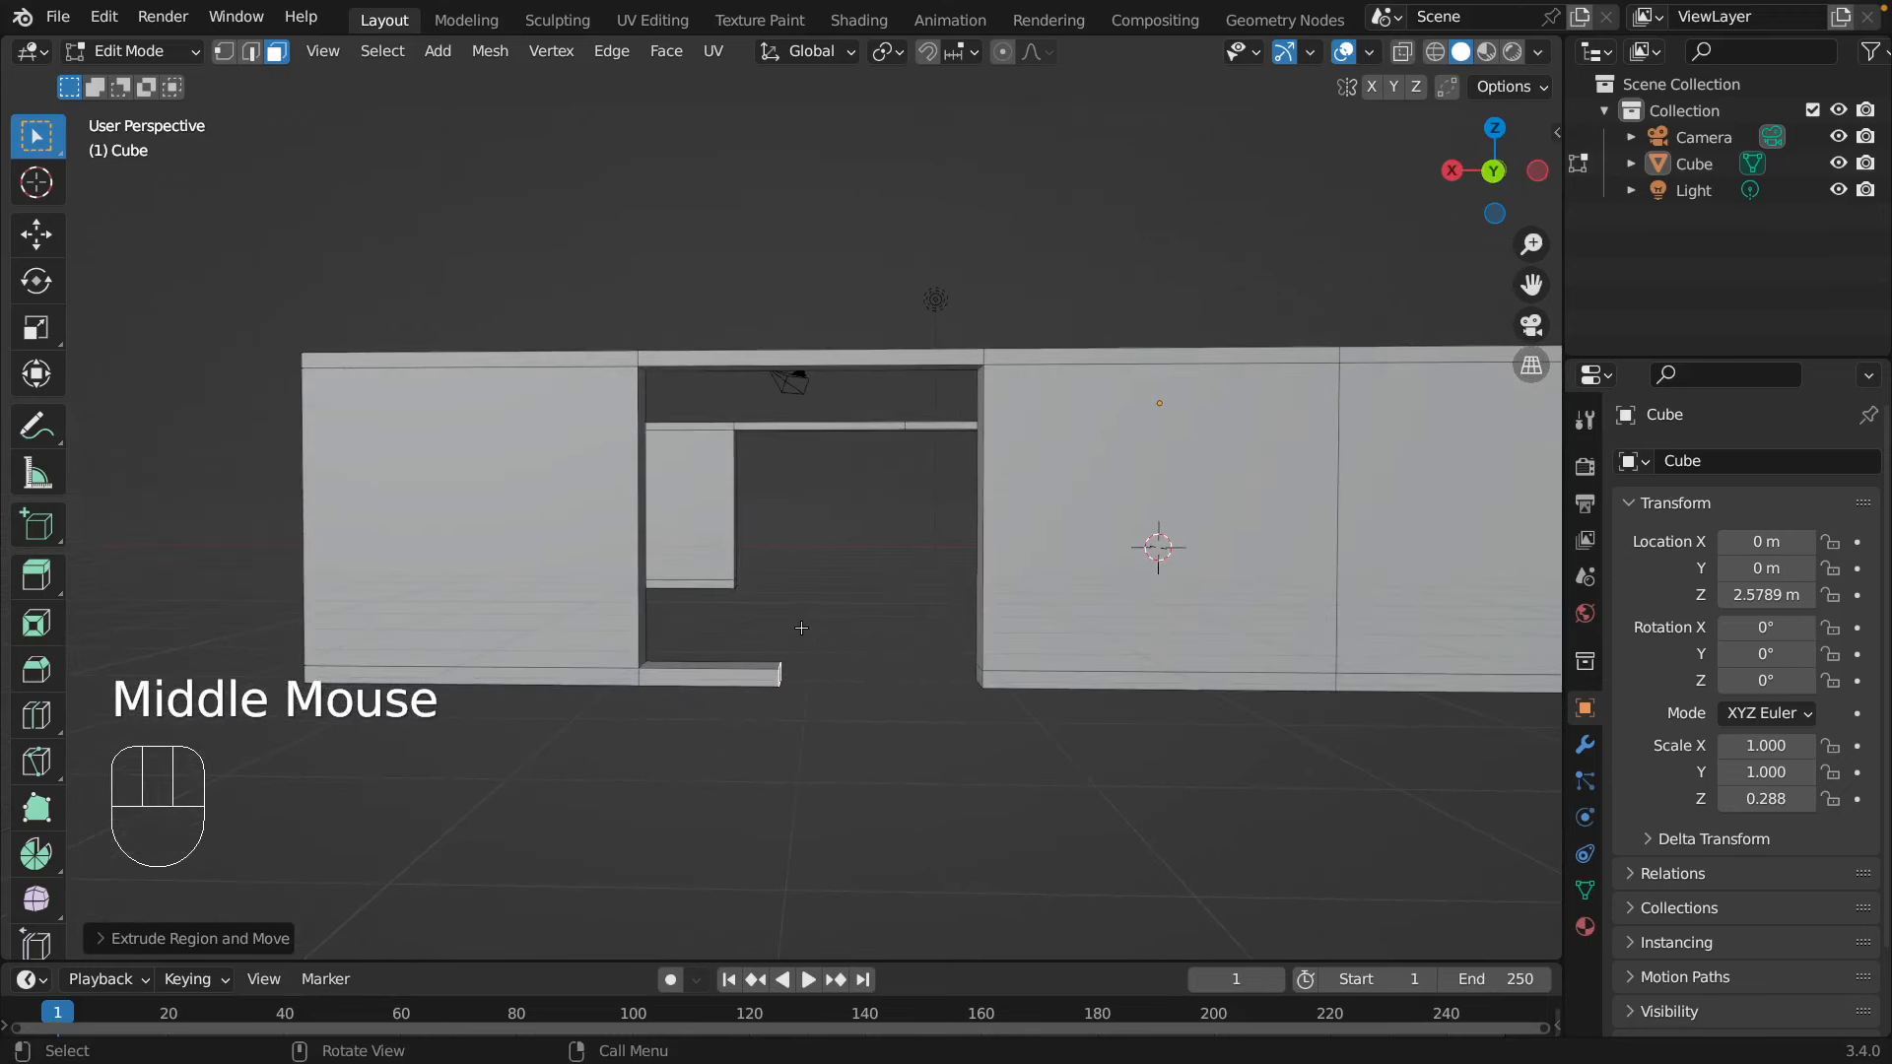
key("r")
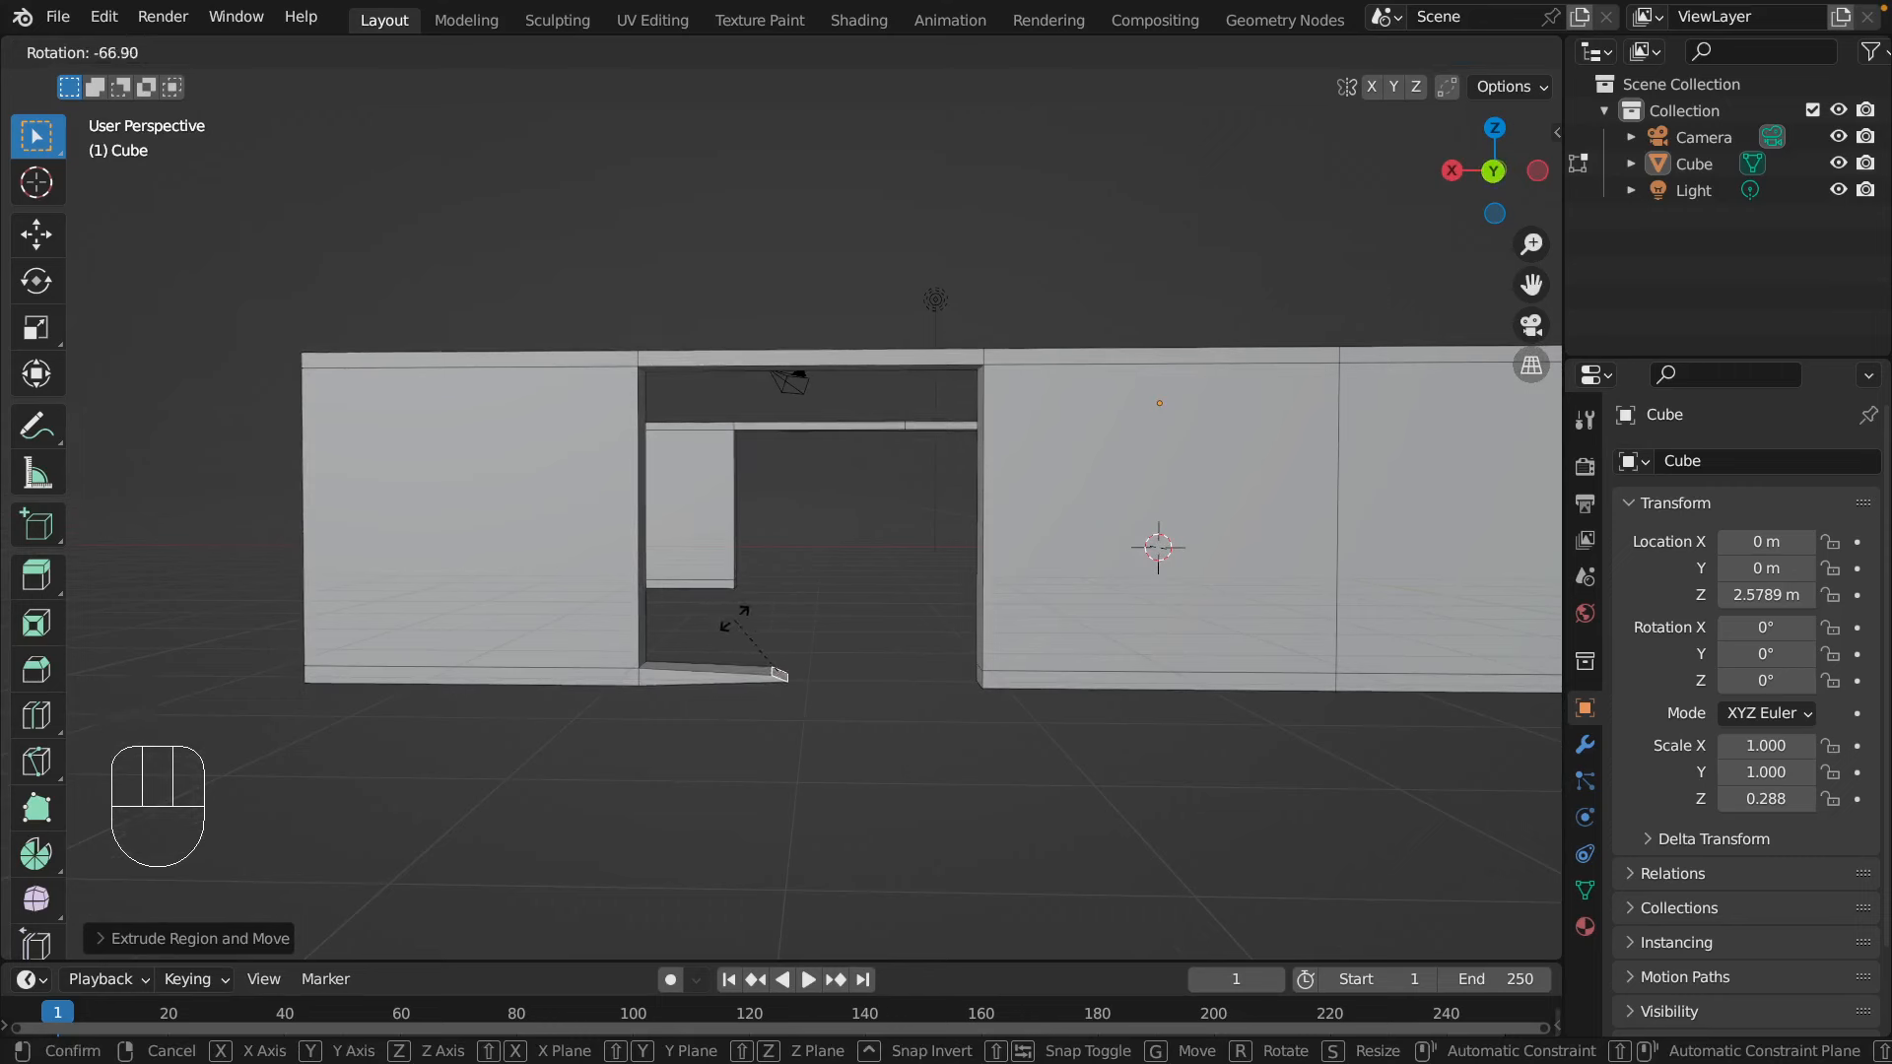
left_click(729, 619)
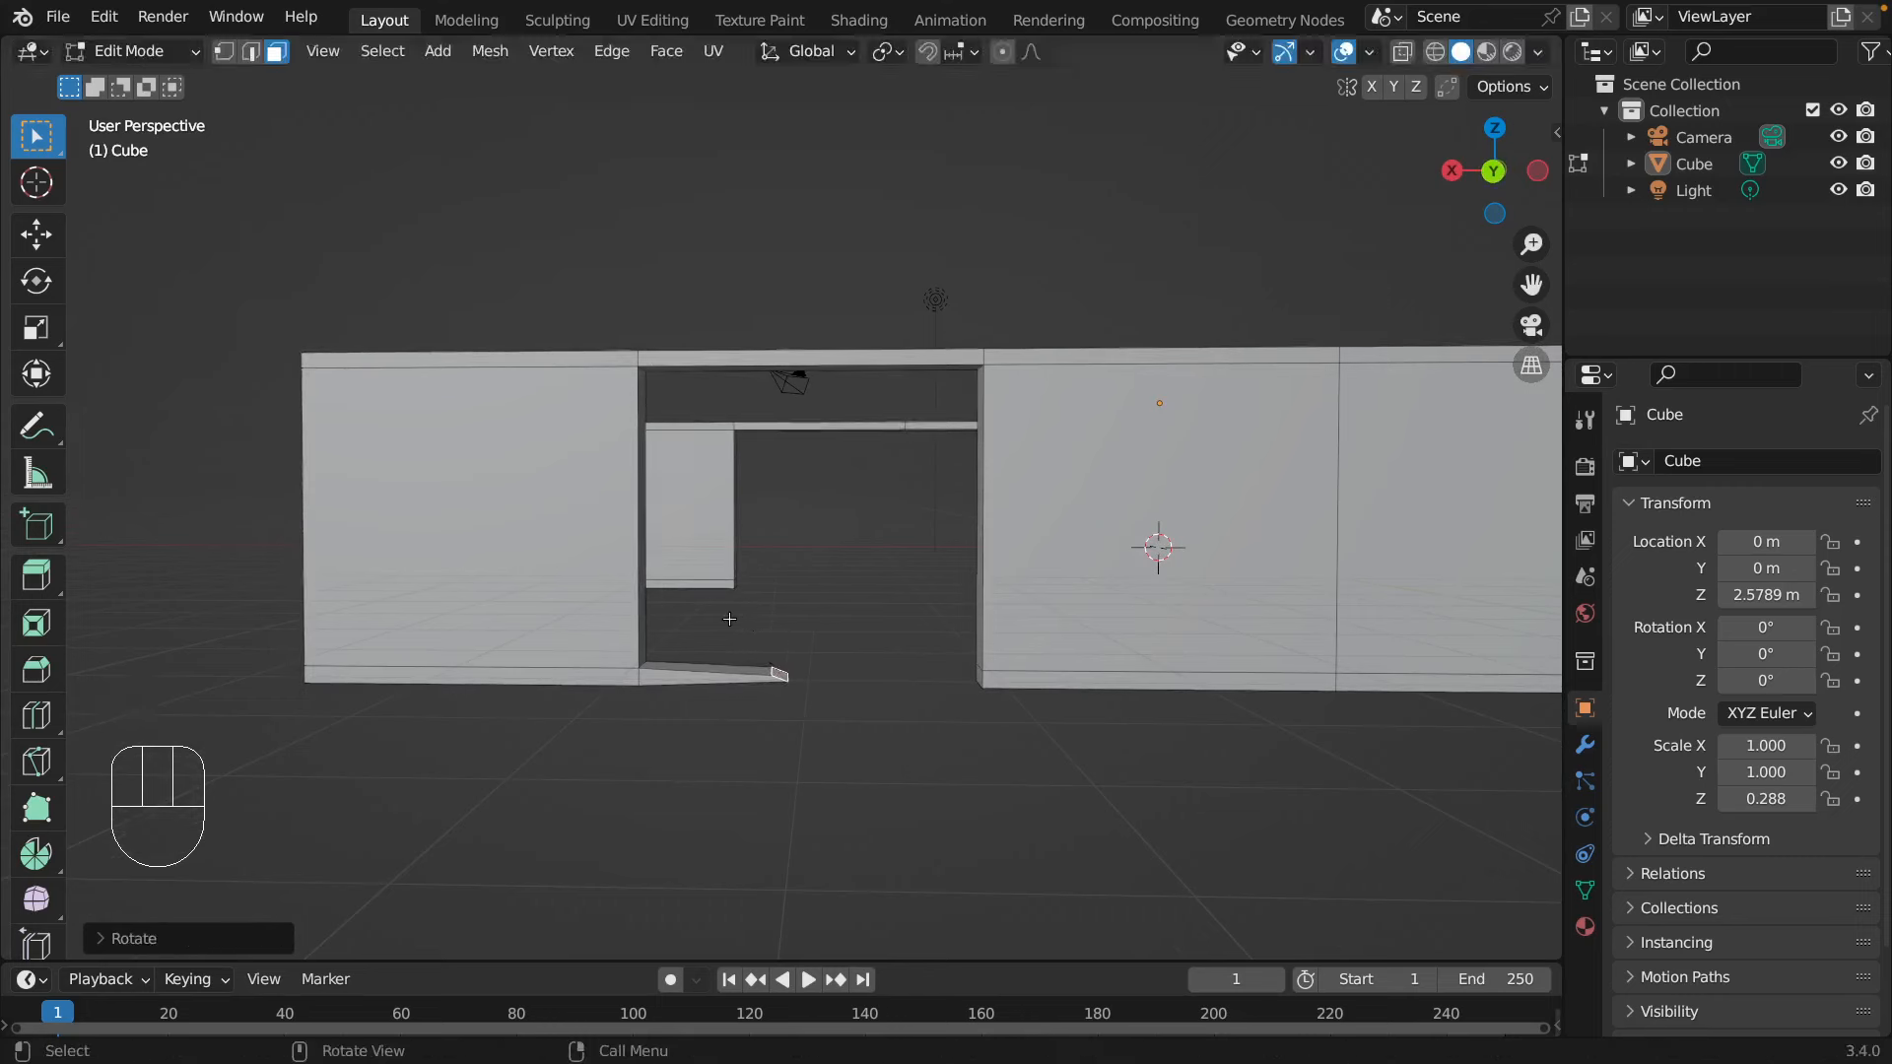
key("e")
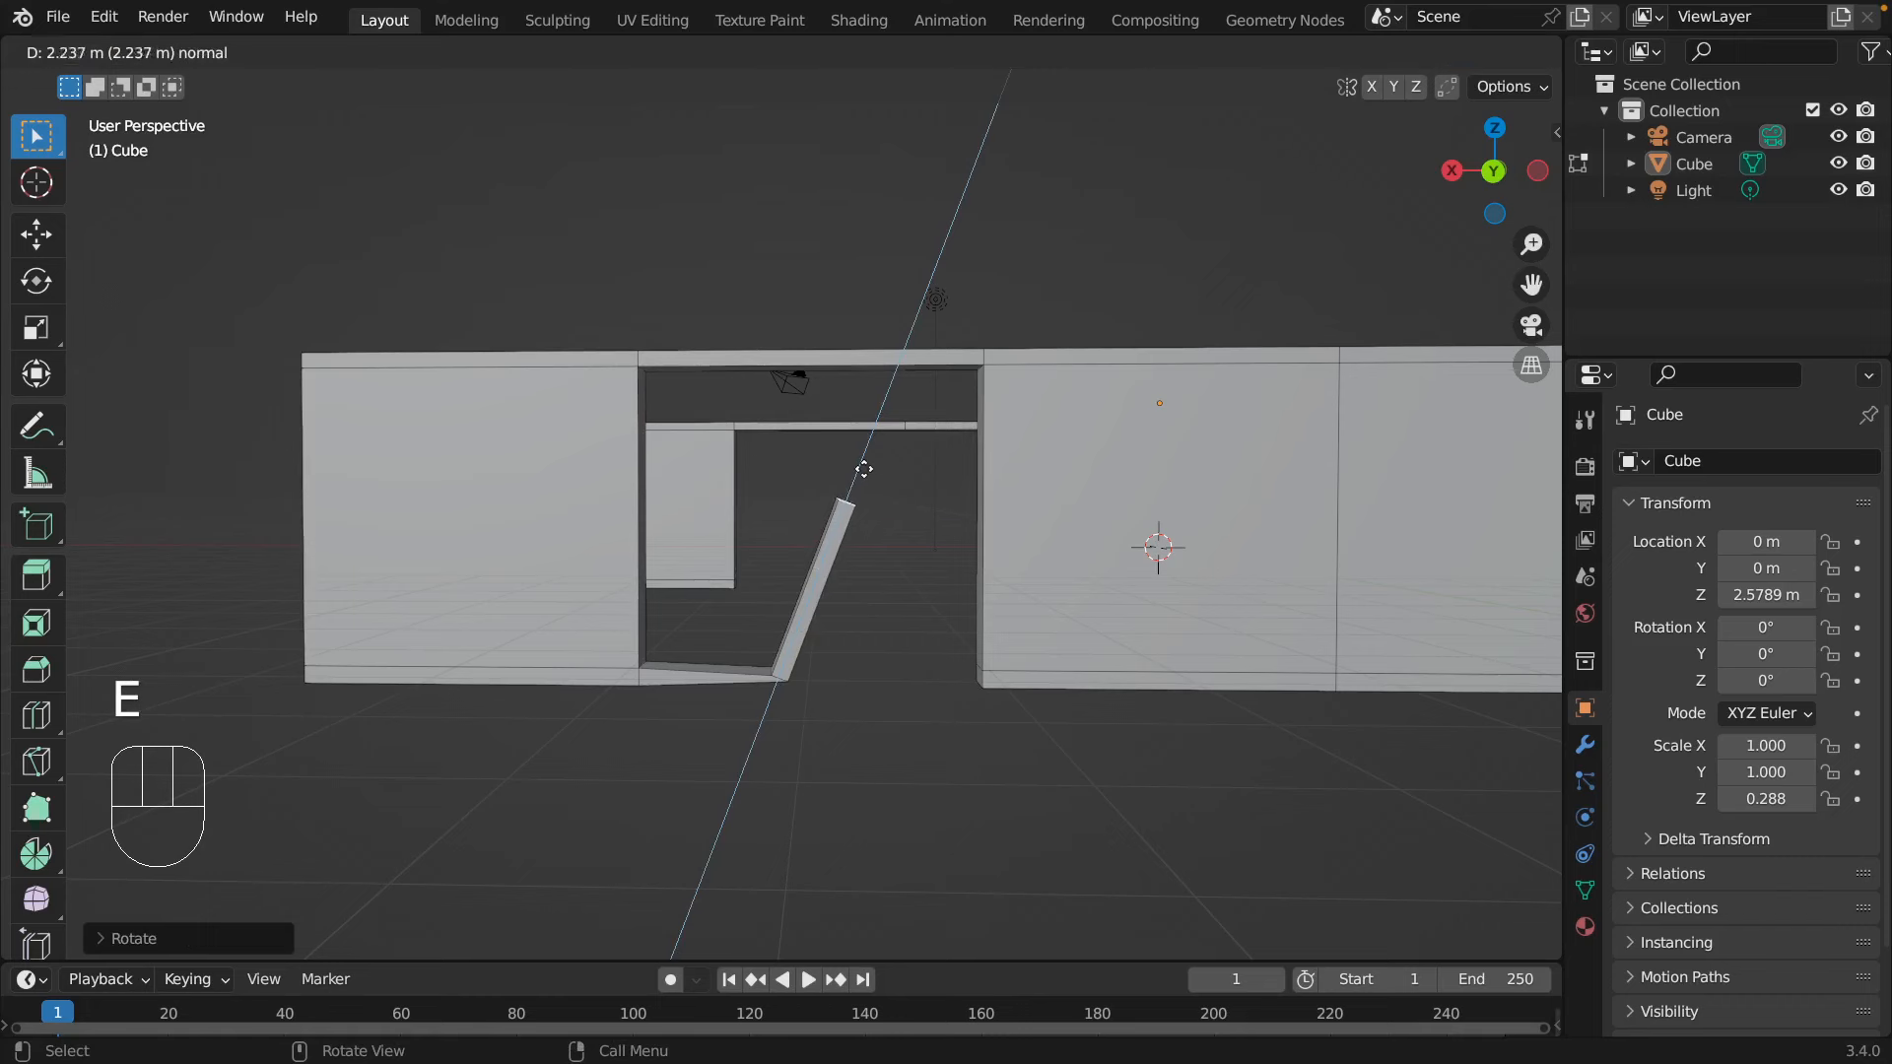
left_click(858, 473)
- Try rotating the raised segment's end face back toward the corner leg and extruding it about 1.51 m to just beneath the rail
key("r")
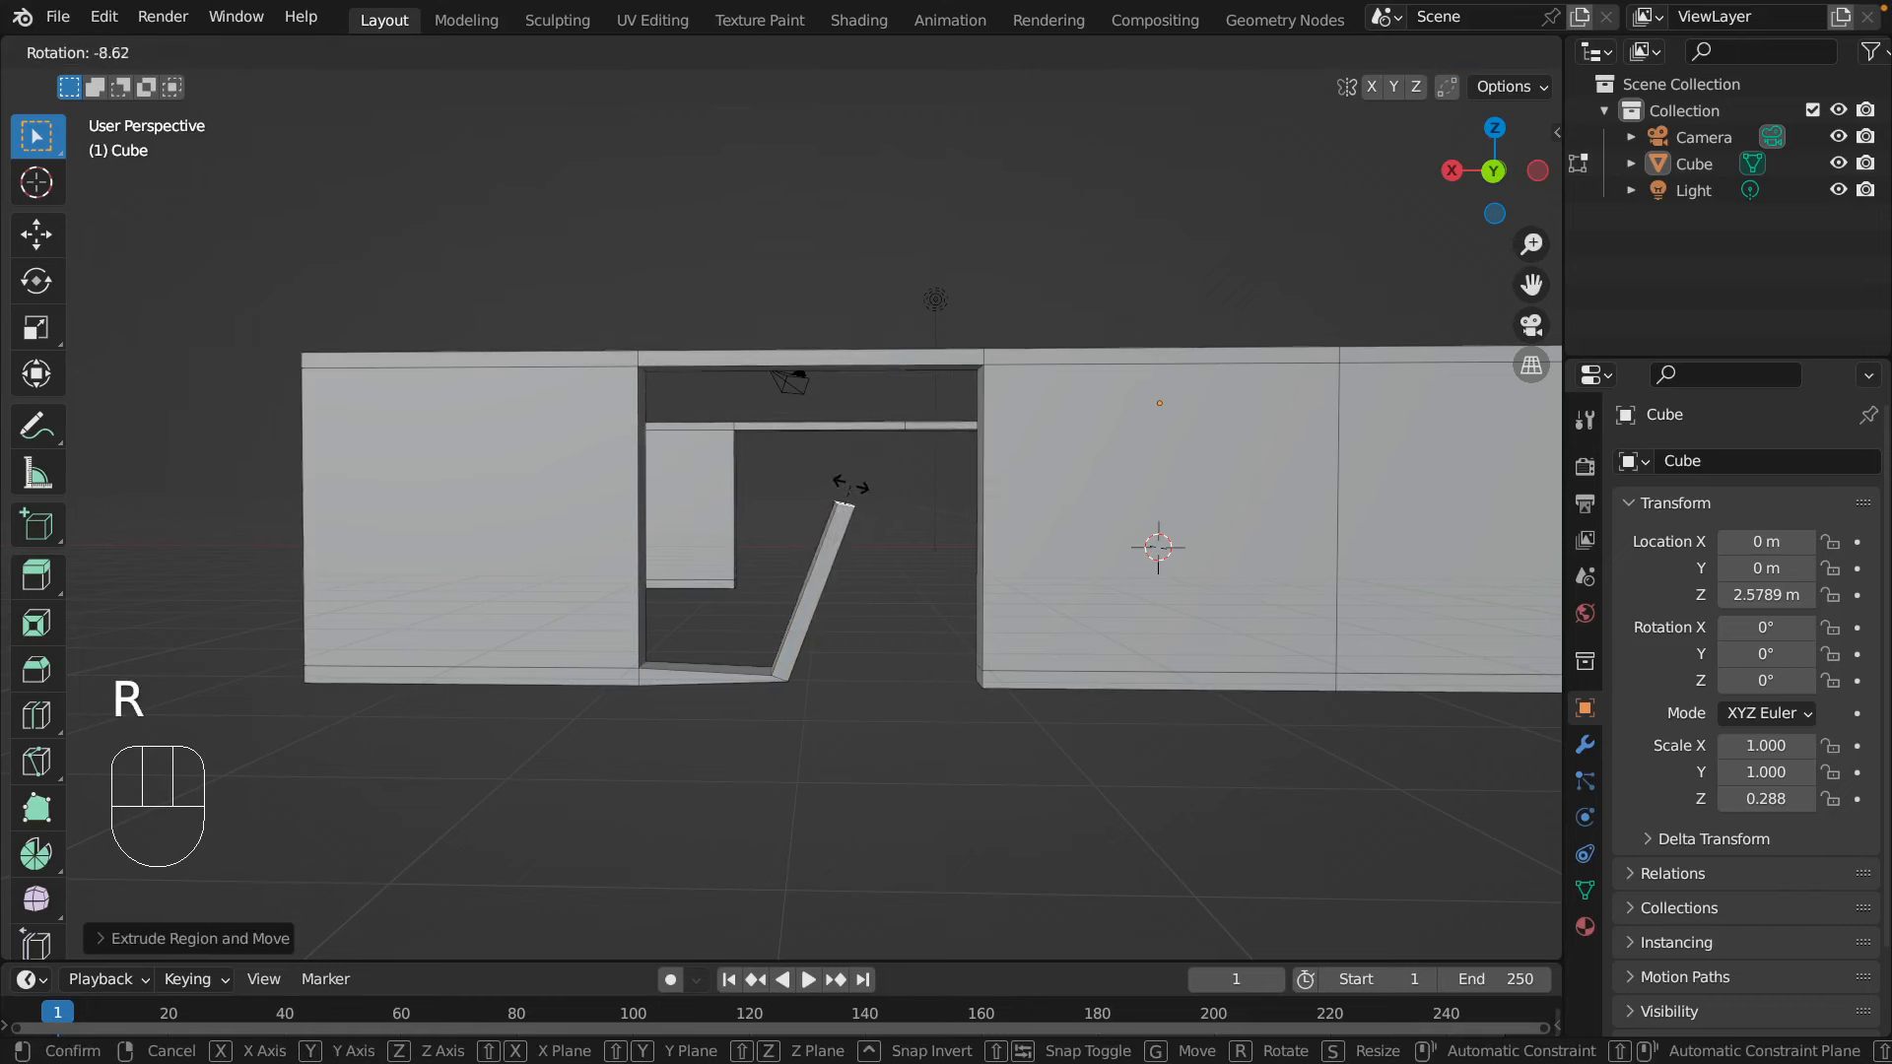
left_click(839, 482)
key("r")
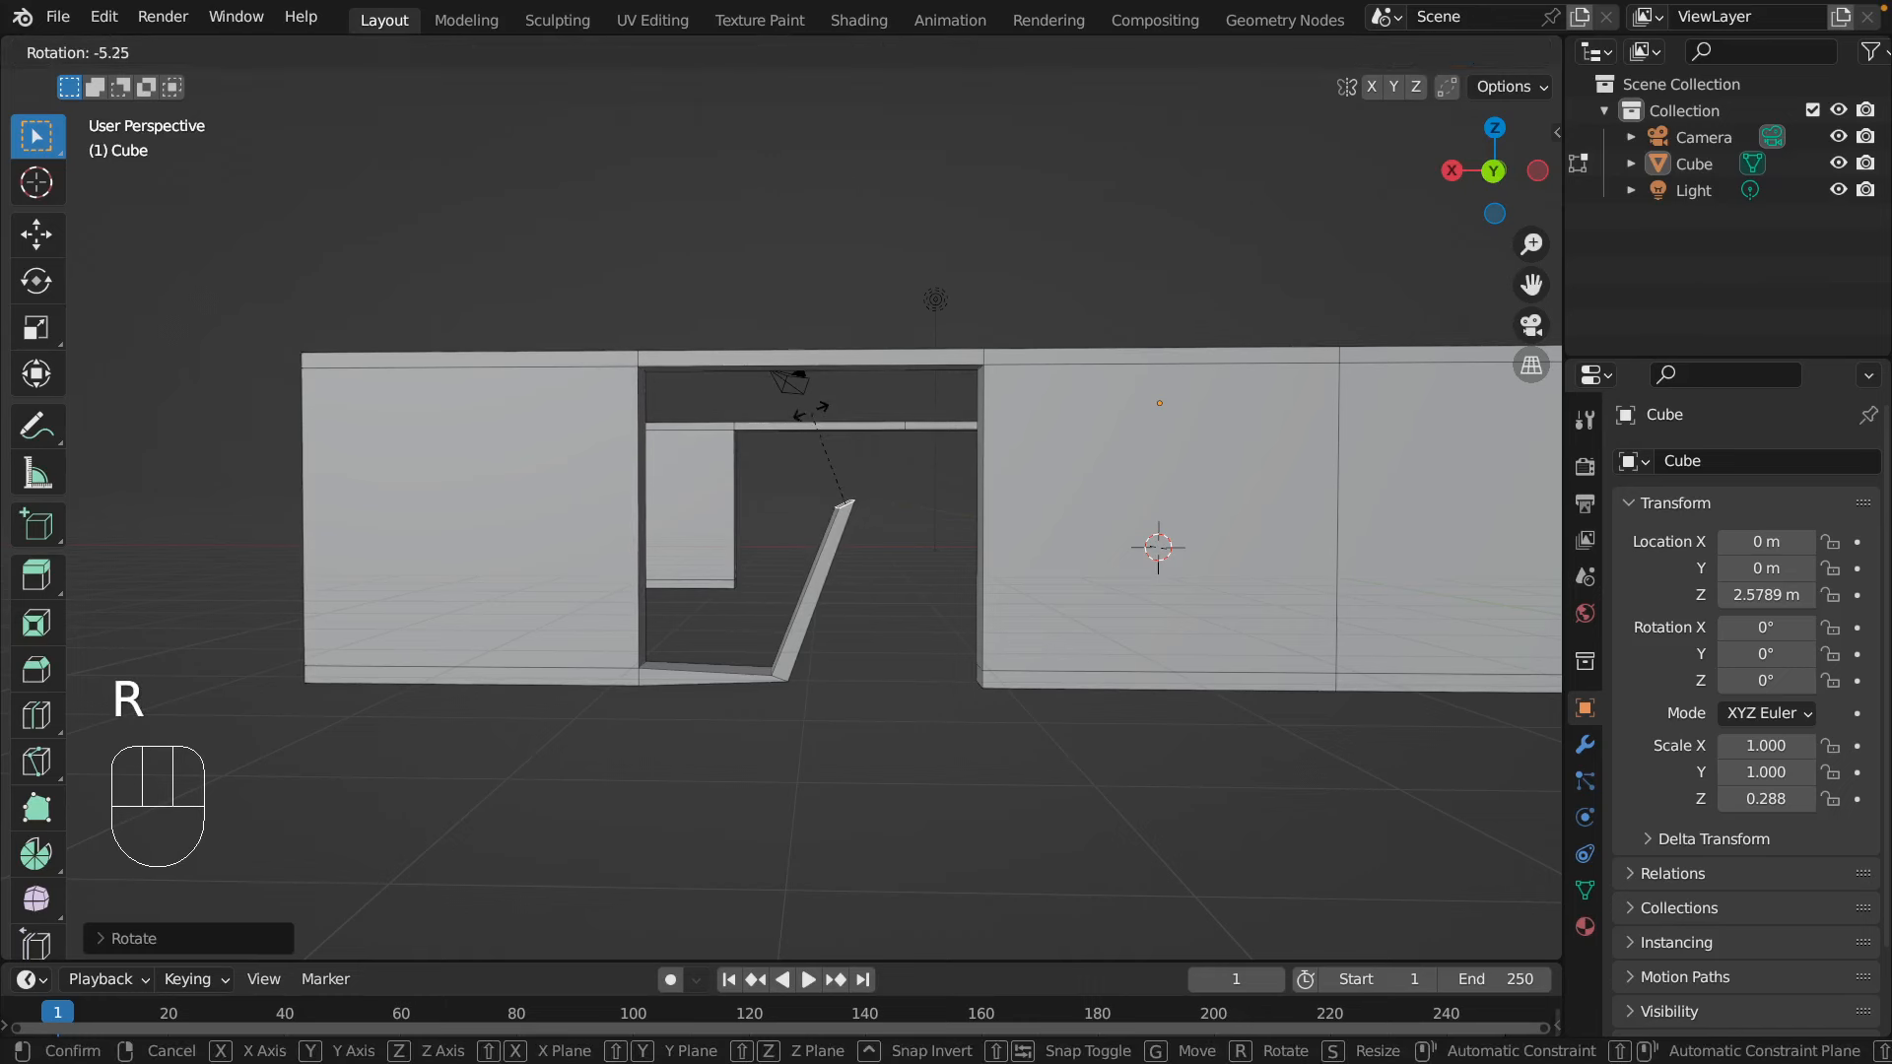
left_click(824, 437)
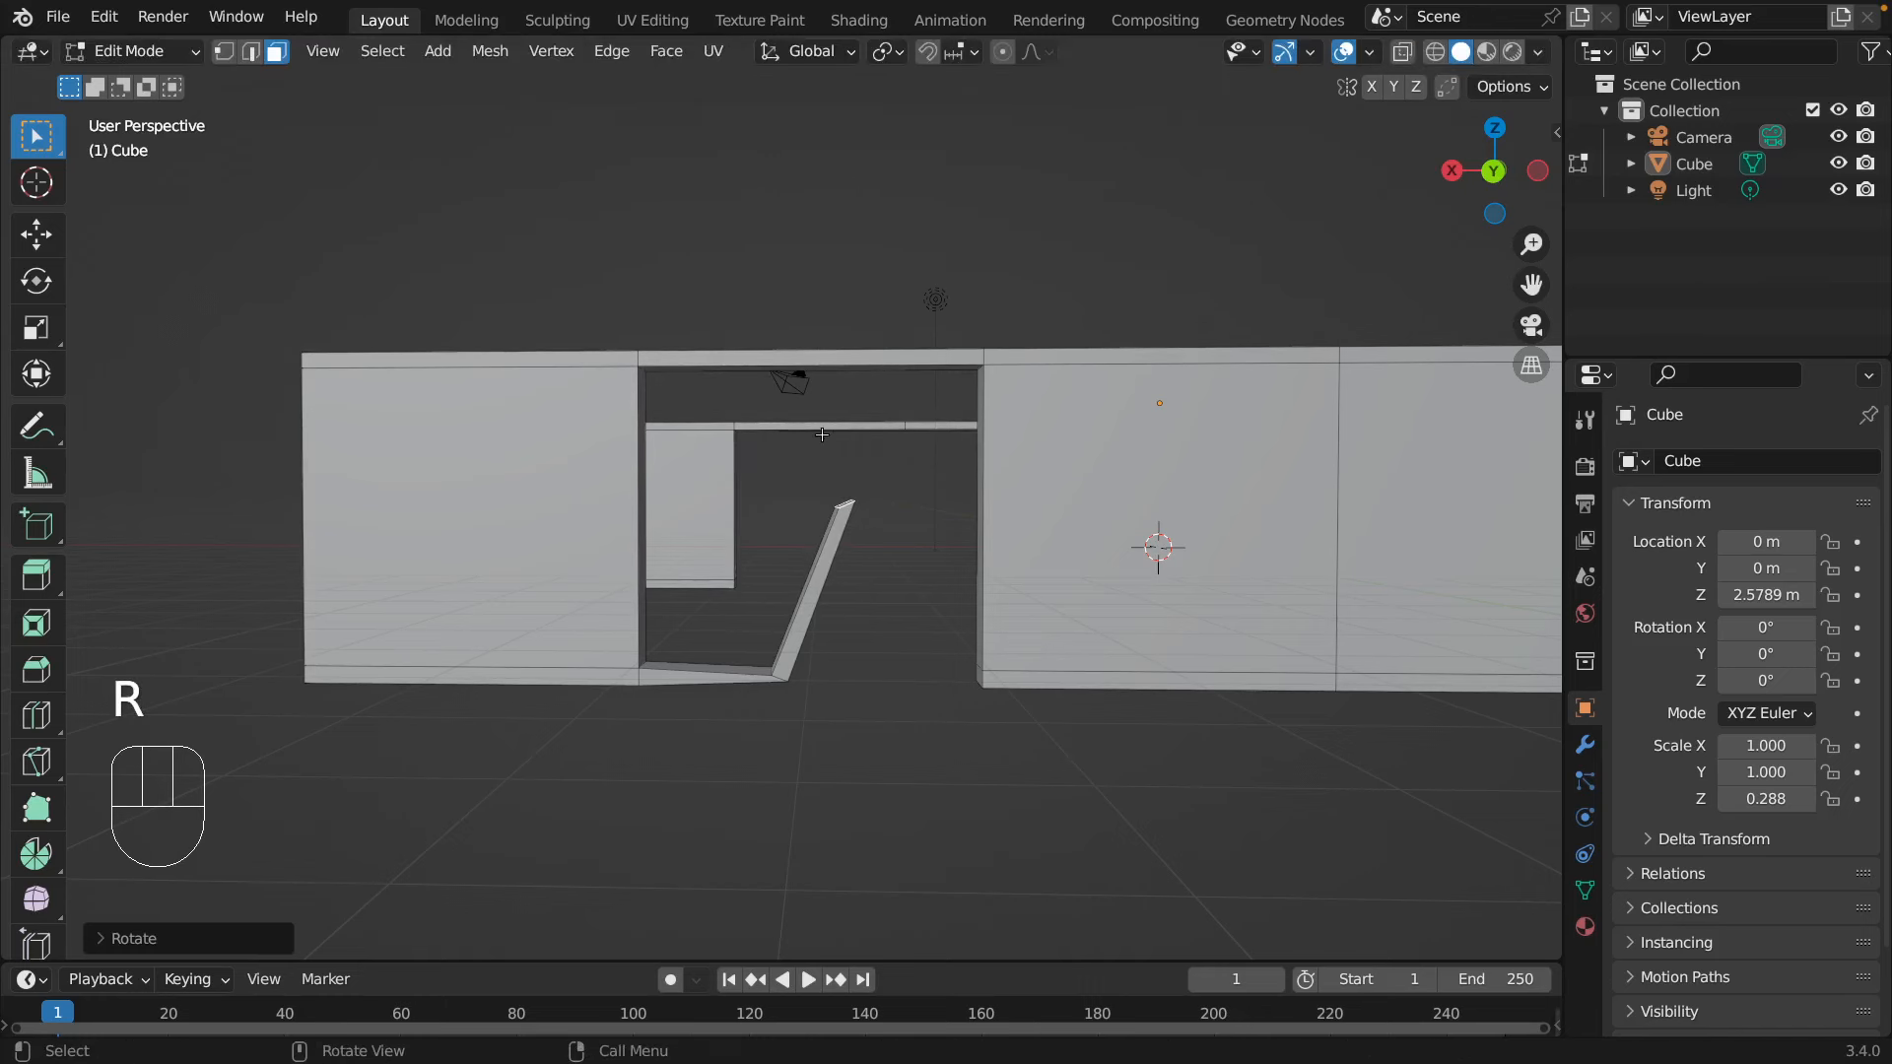
key("e")
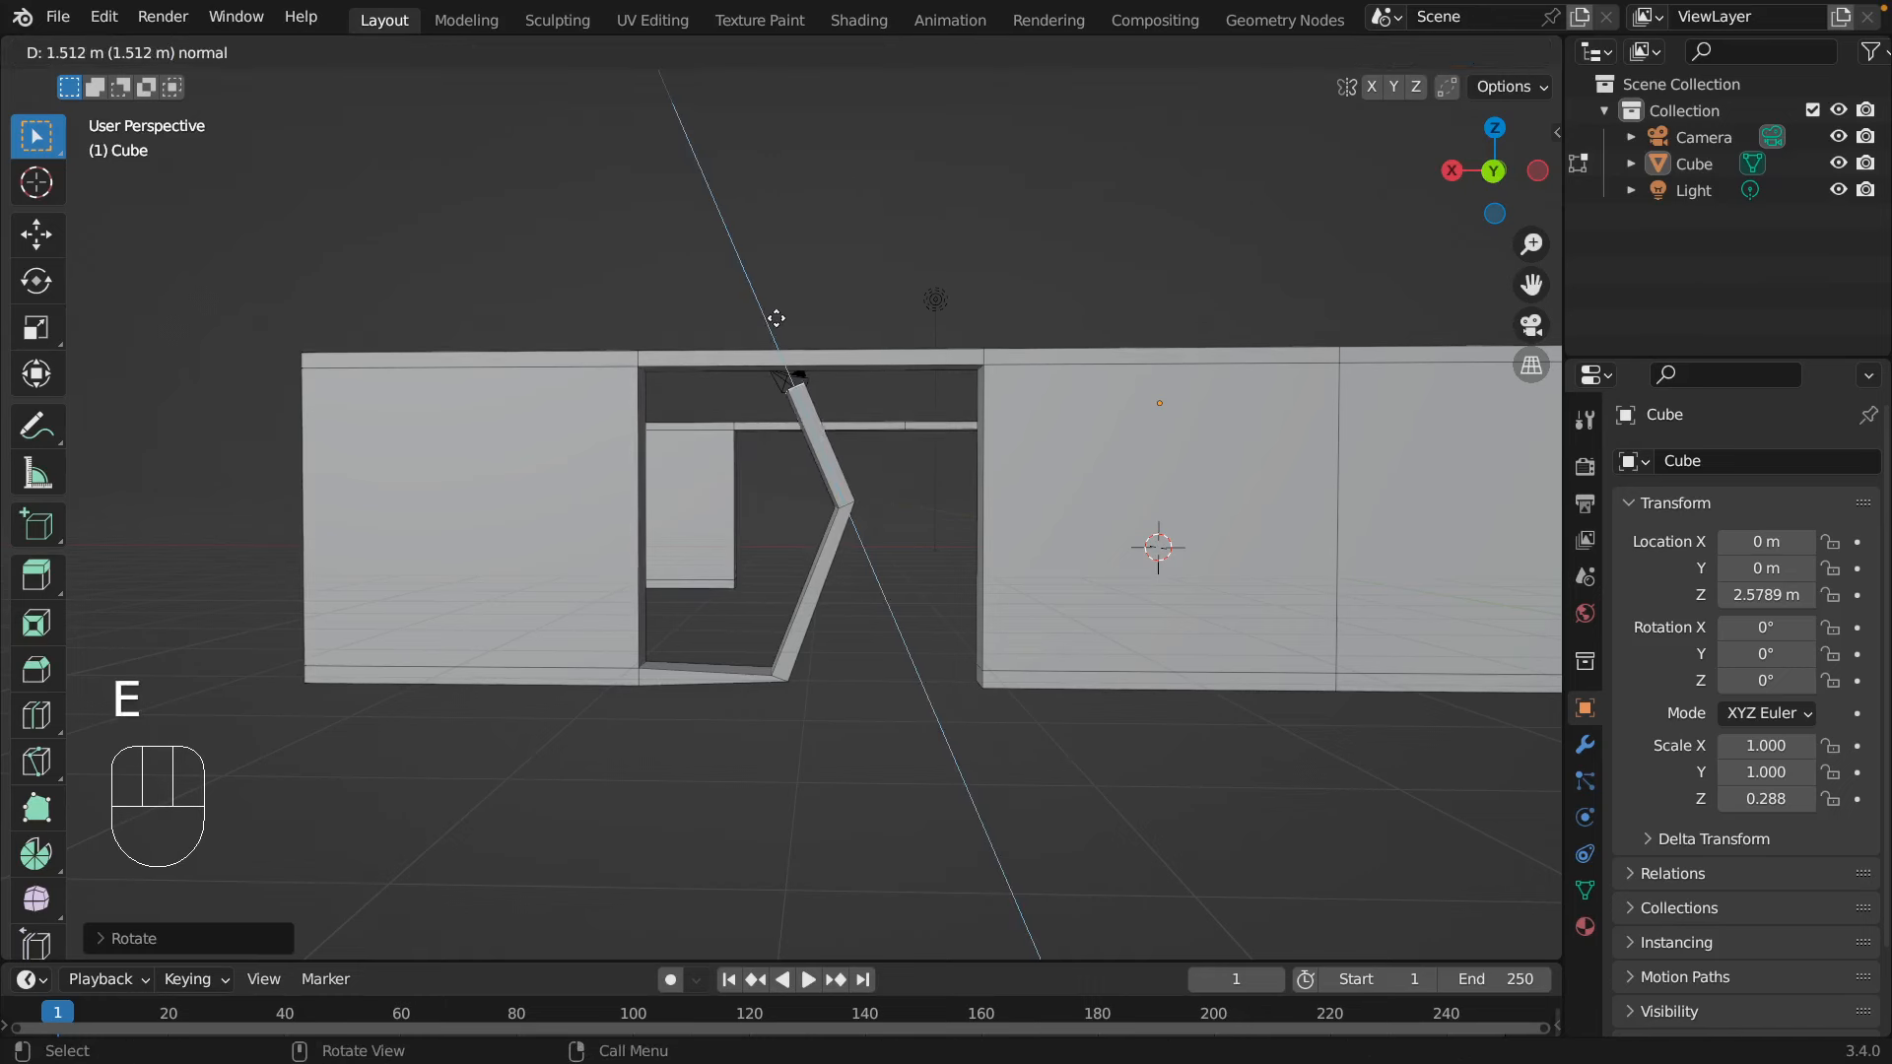
left_click(776, 322)
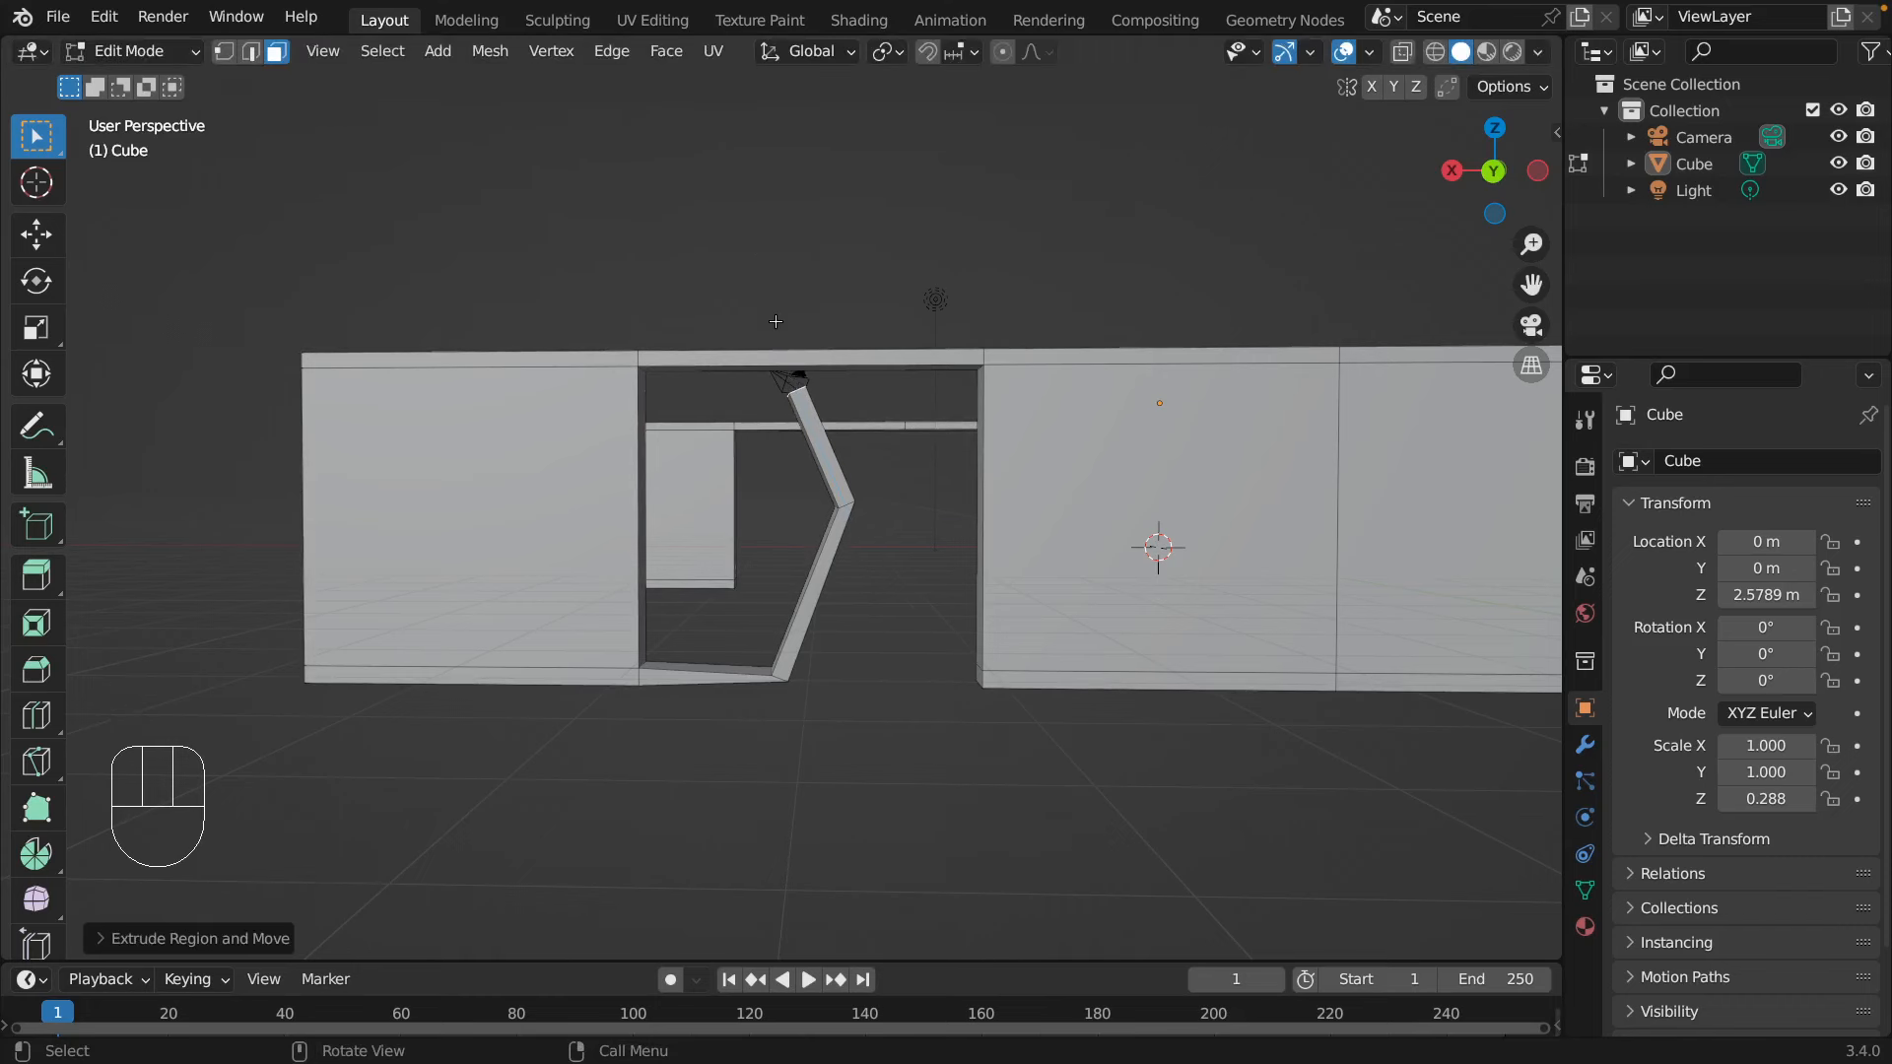
- Try curling the segment's end toward the corner leg with two short rotated extrusions, the second about 0.46 m long
key("r")
left_click(720, 356)
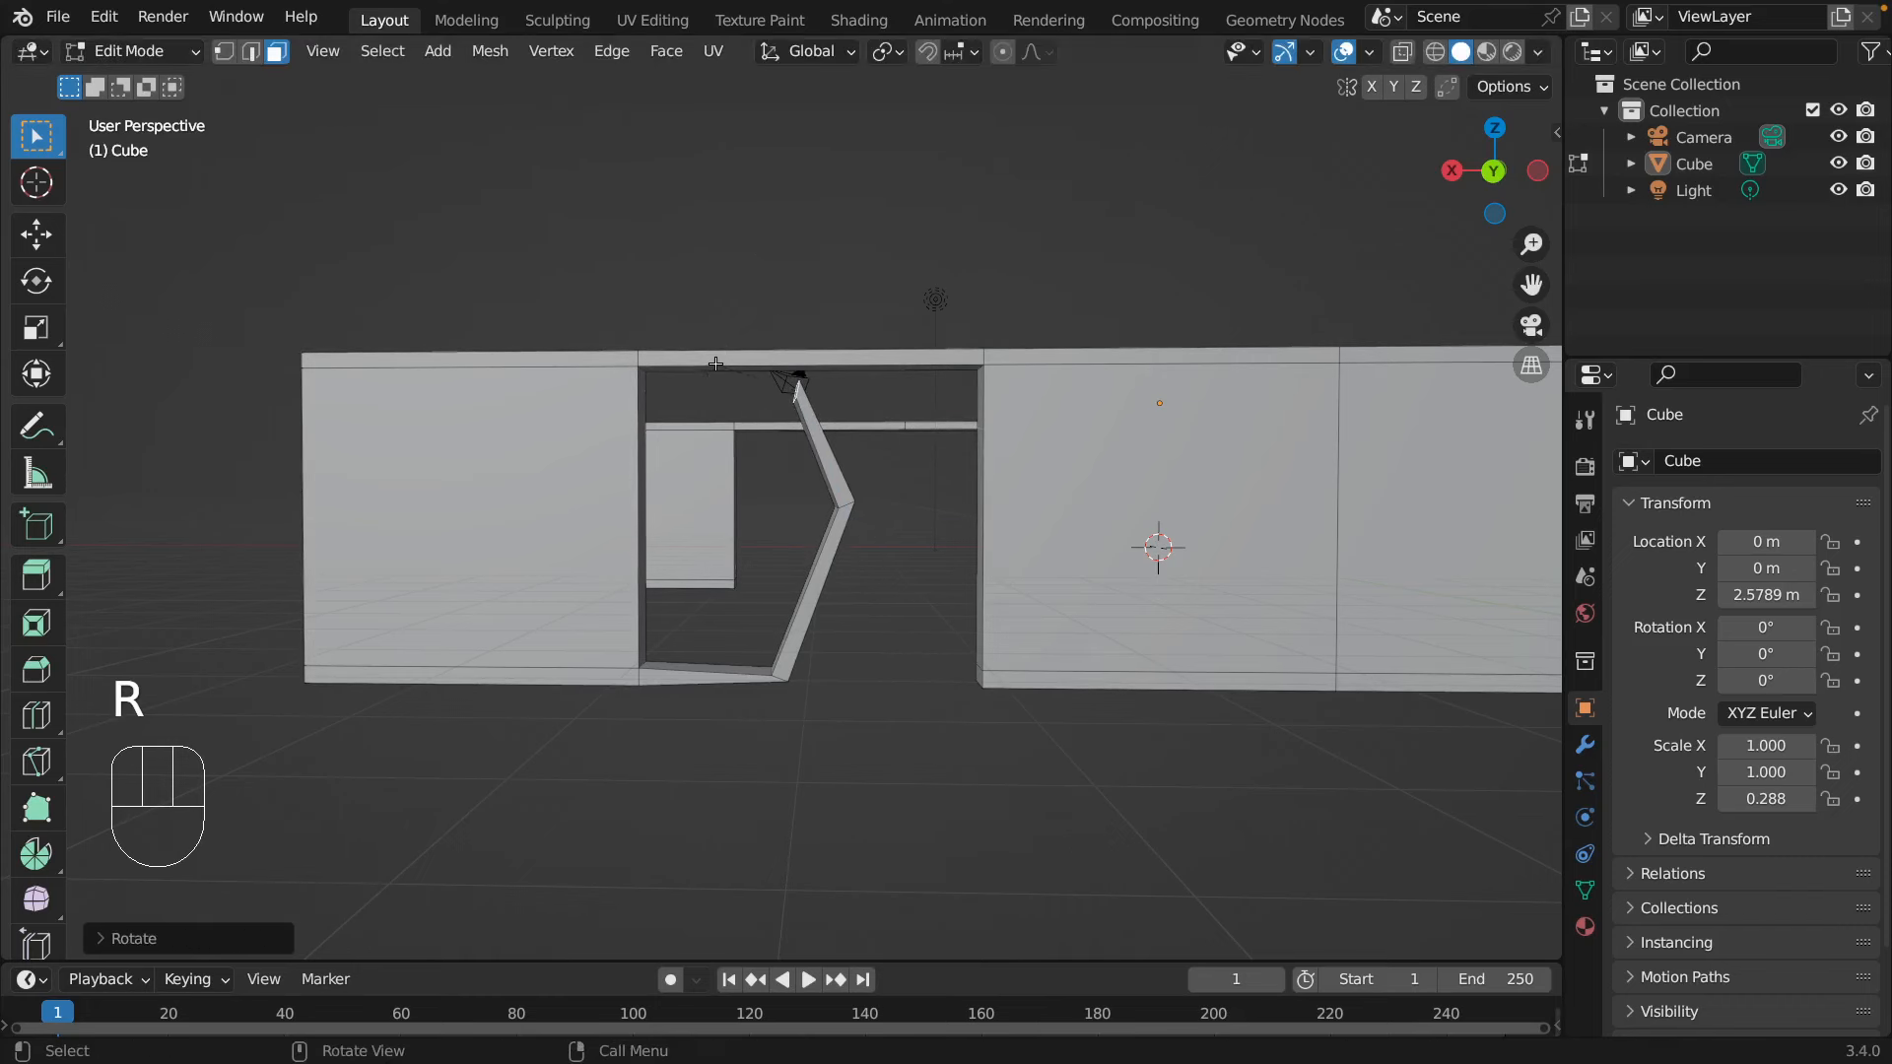
key("e")
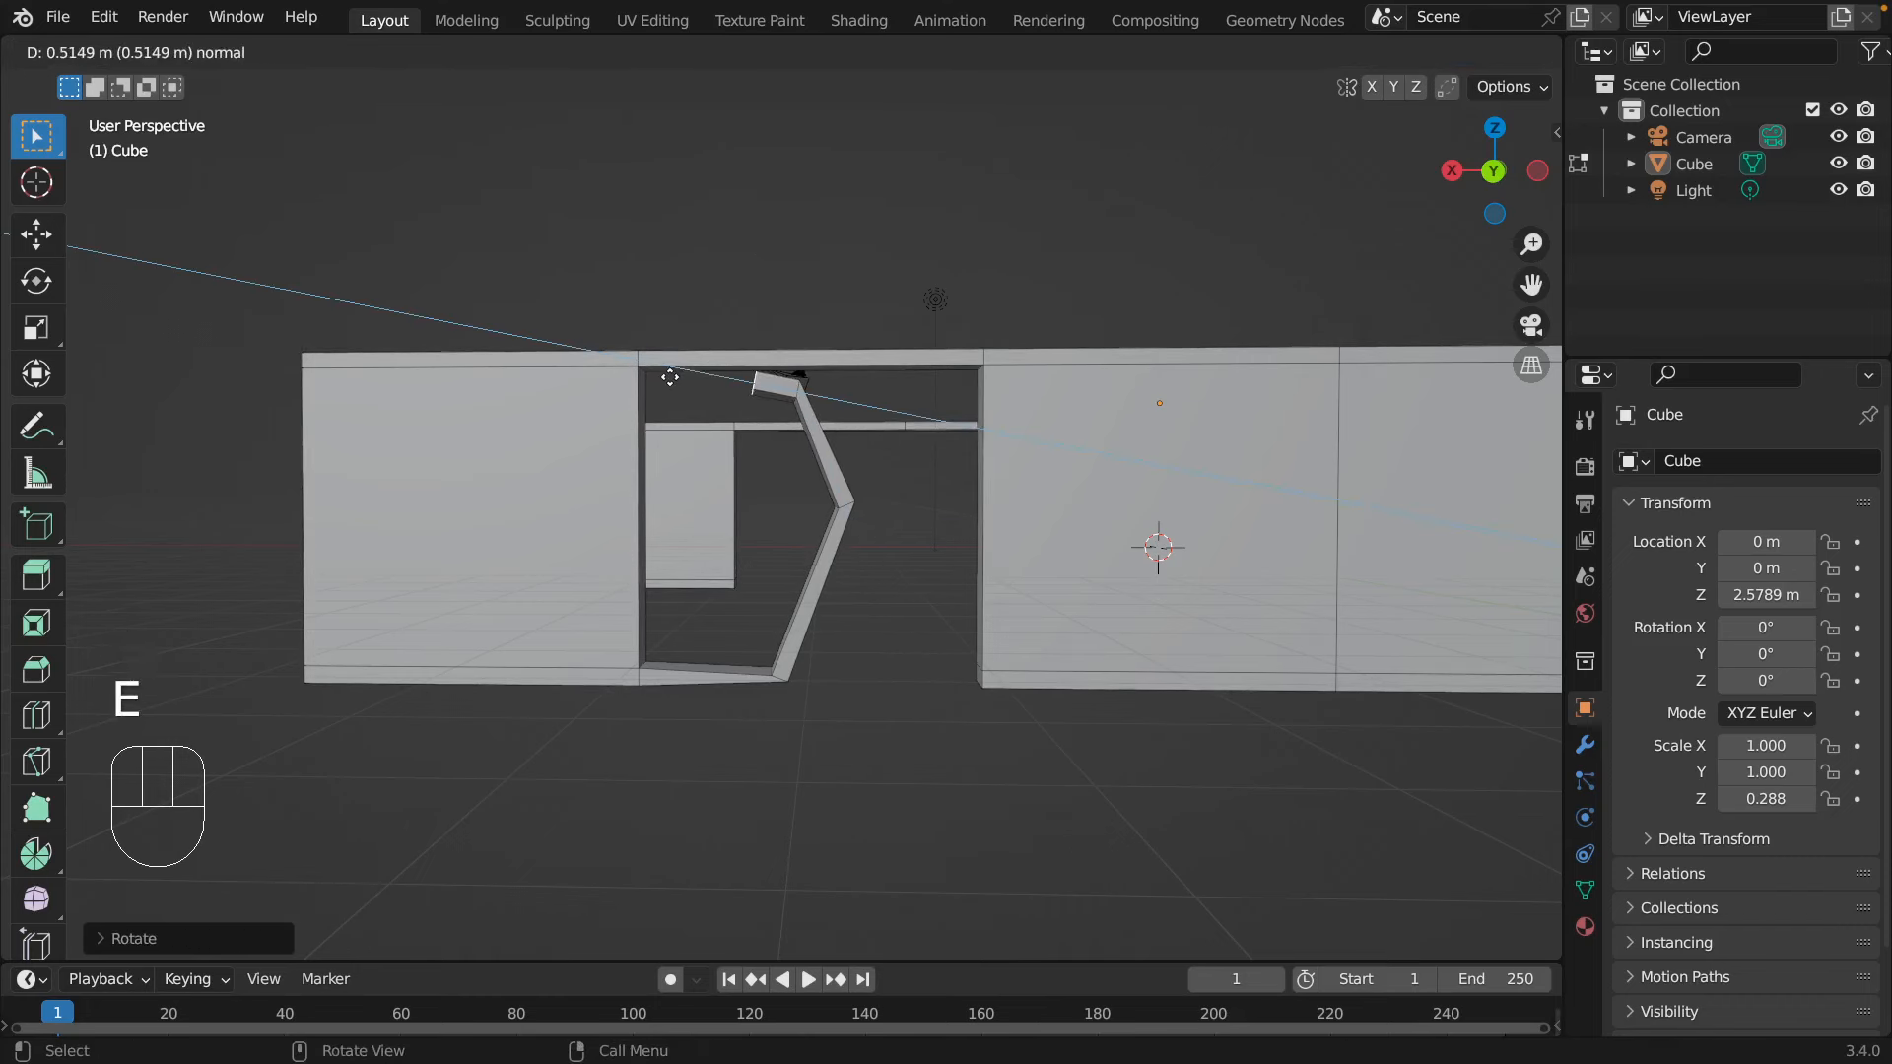
left_click(658, 377)
key("e")
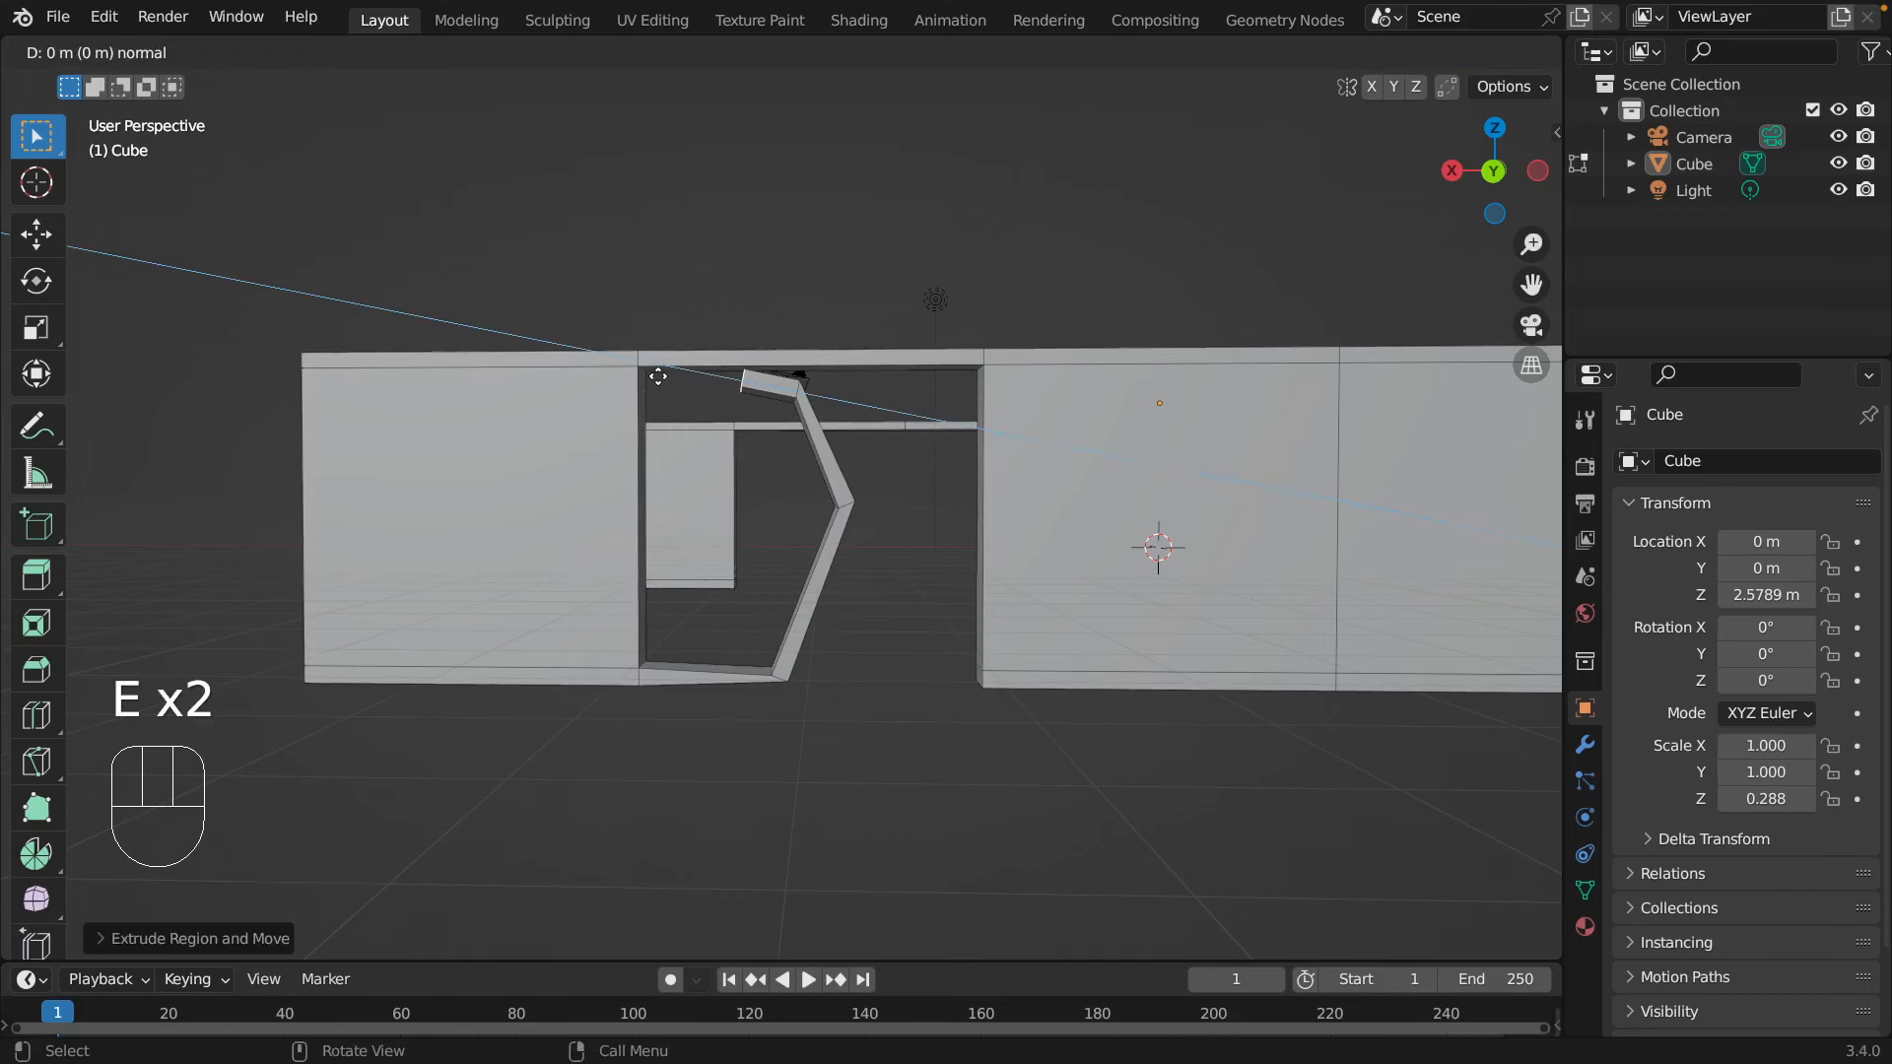
key("r")
right_click(712, 366)
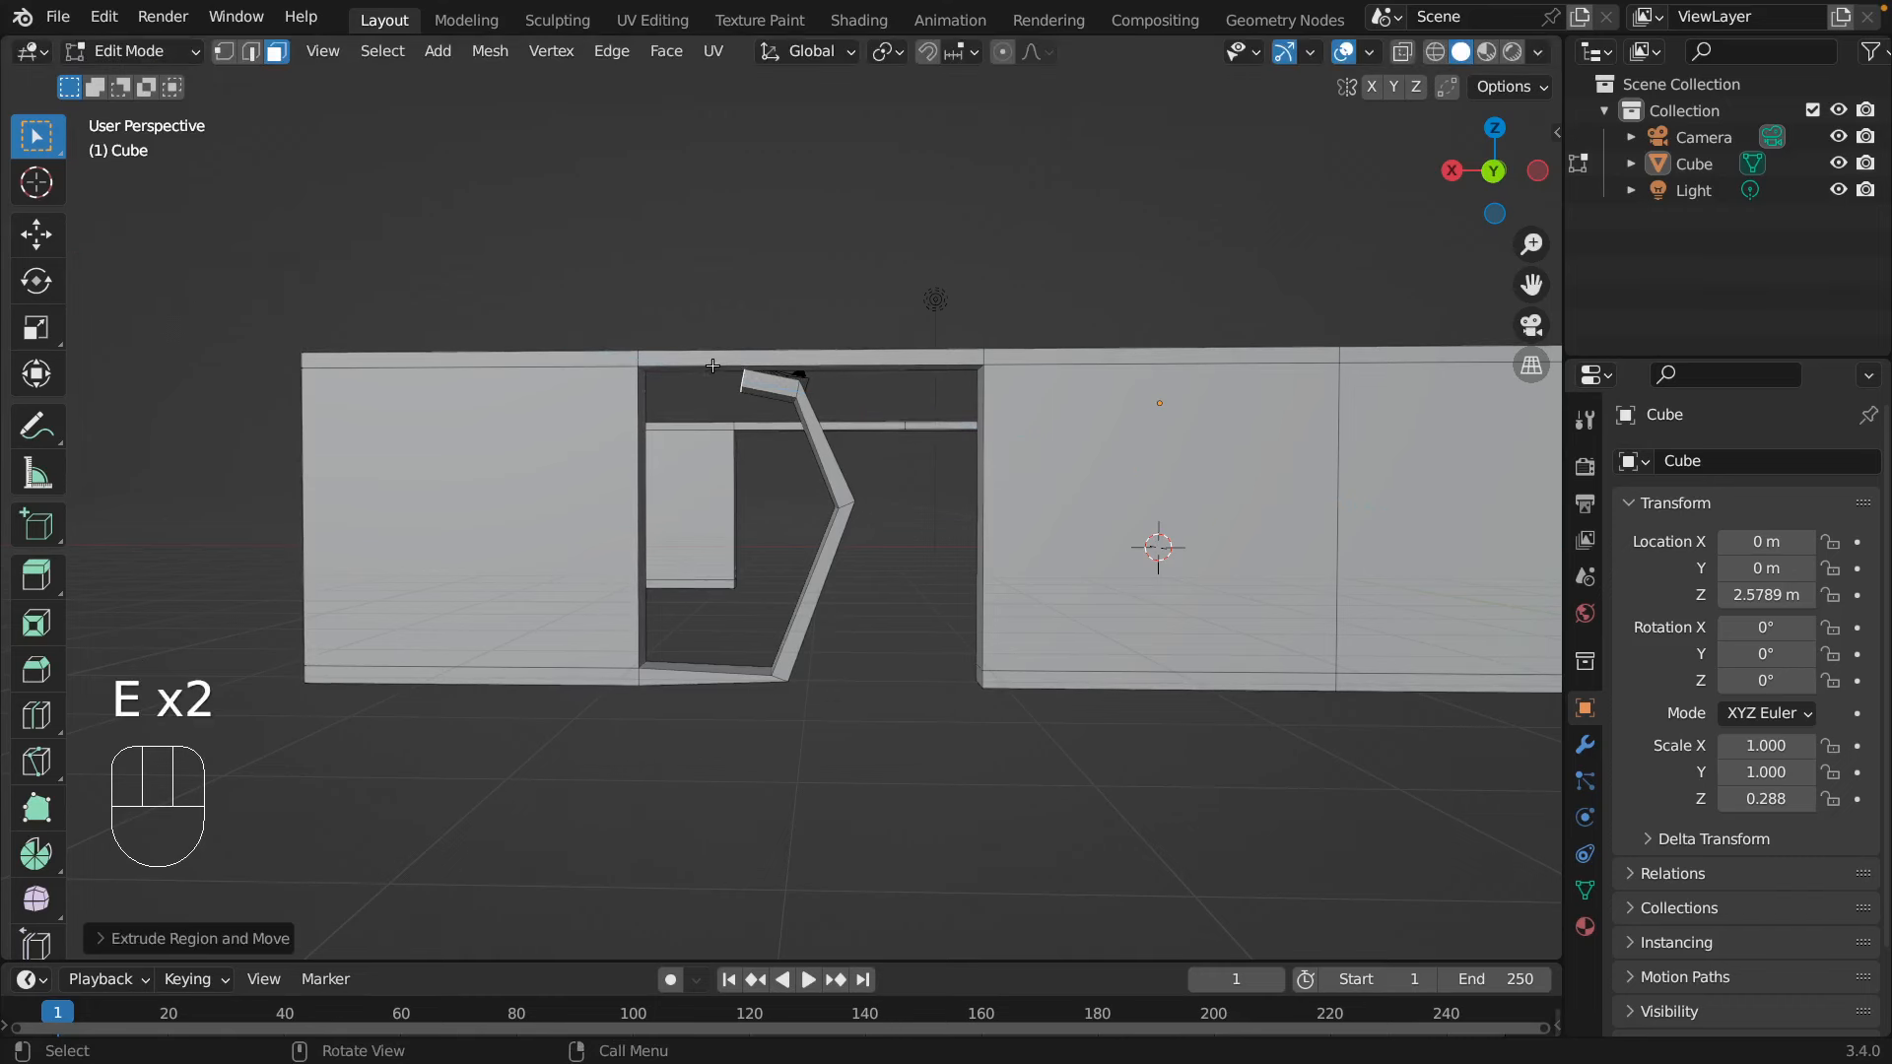
key("r")
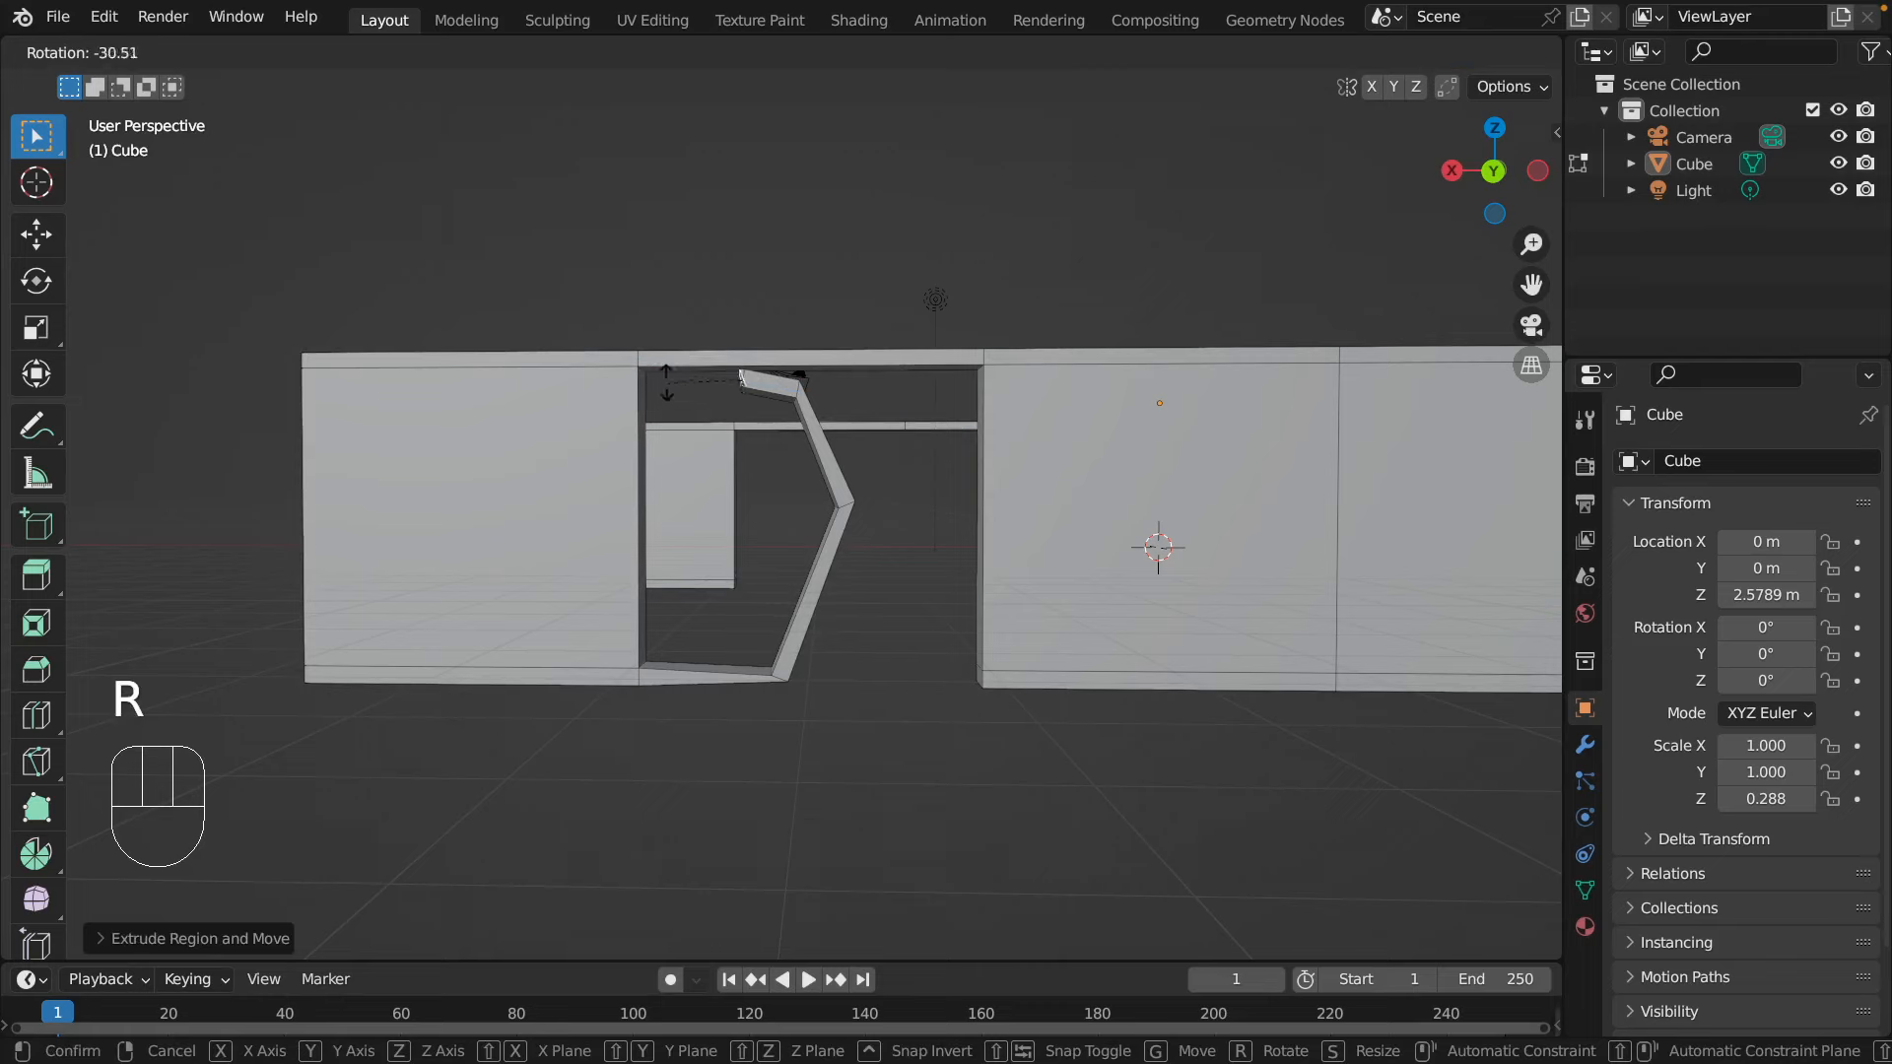
left_click(655, 392)
key("e")
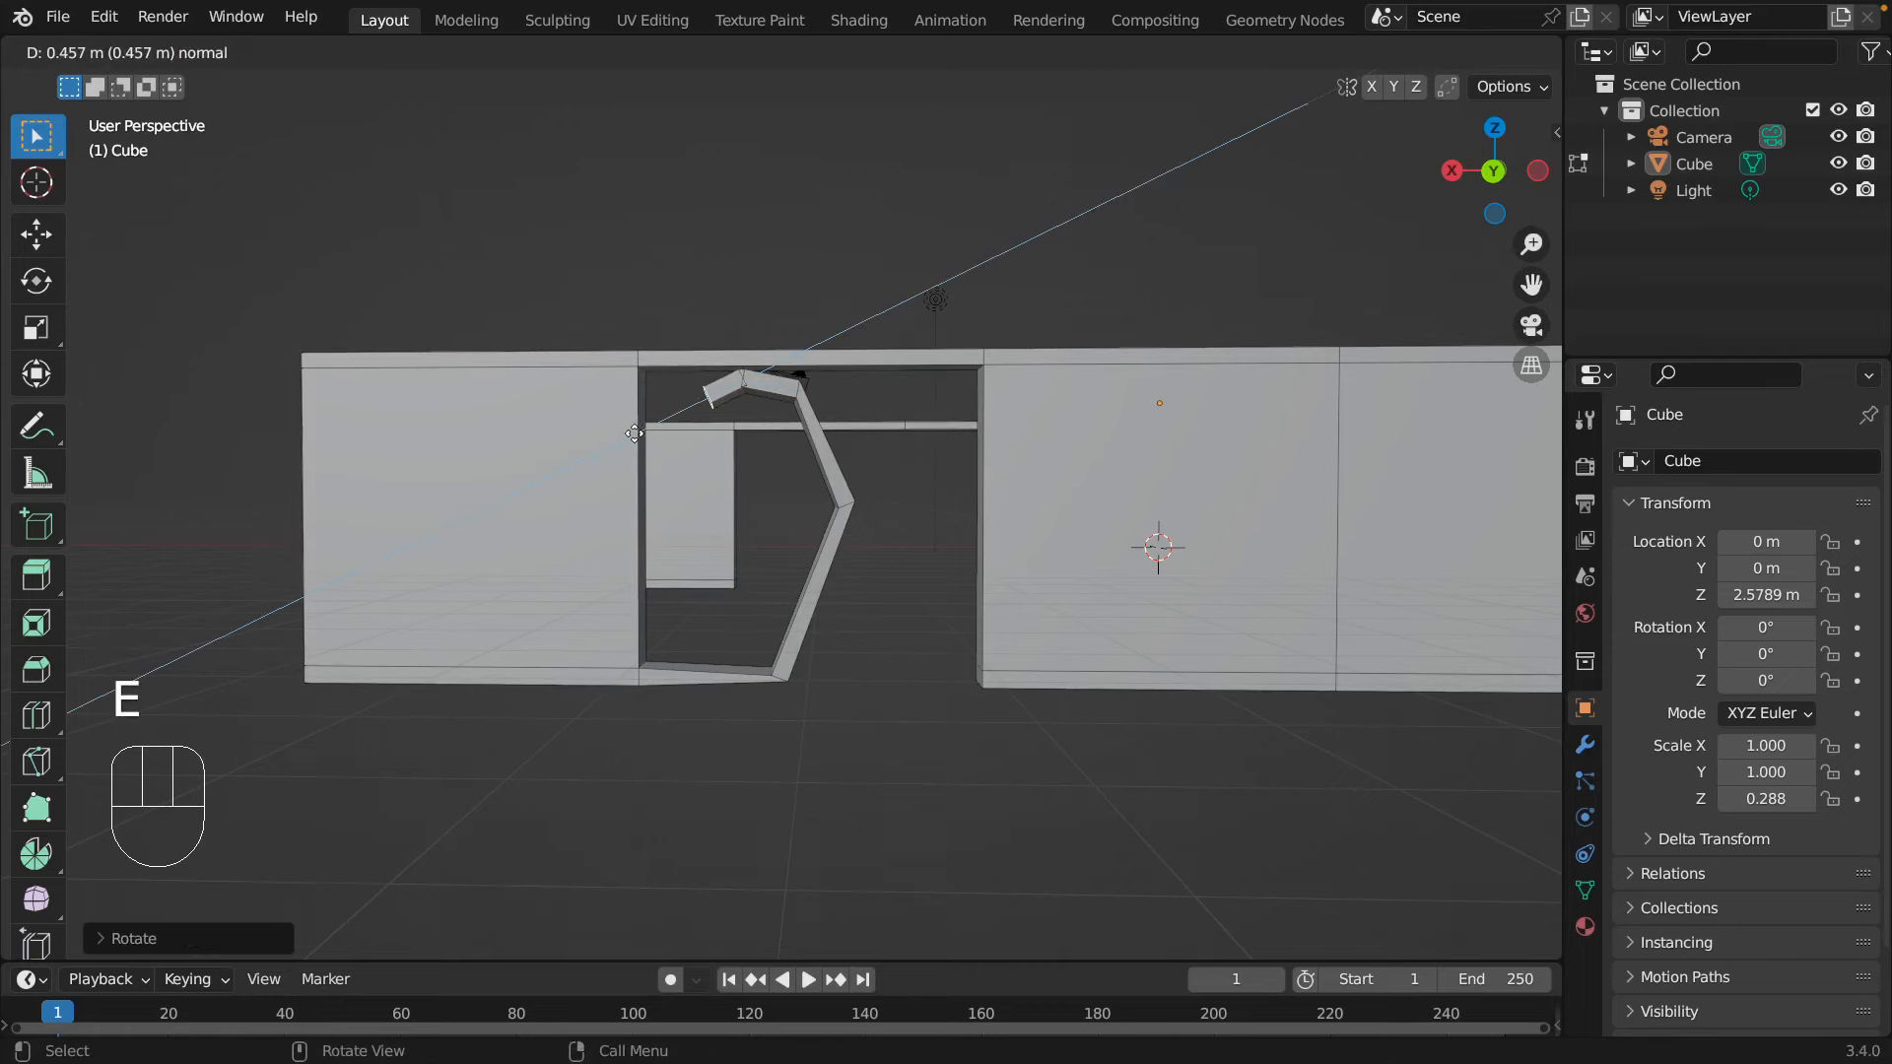
left_click(633, 434)
- Undo the bent extrusions back to the lower bar with only its end face rotated
middle_click_drag(634, 434, 898, 556)
key("super+z")
key("super+z")
key("super+z")
key("super+z")
key("super+z")
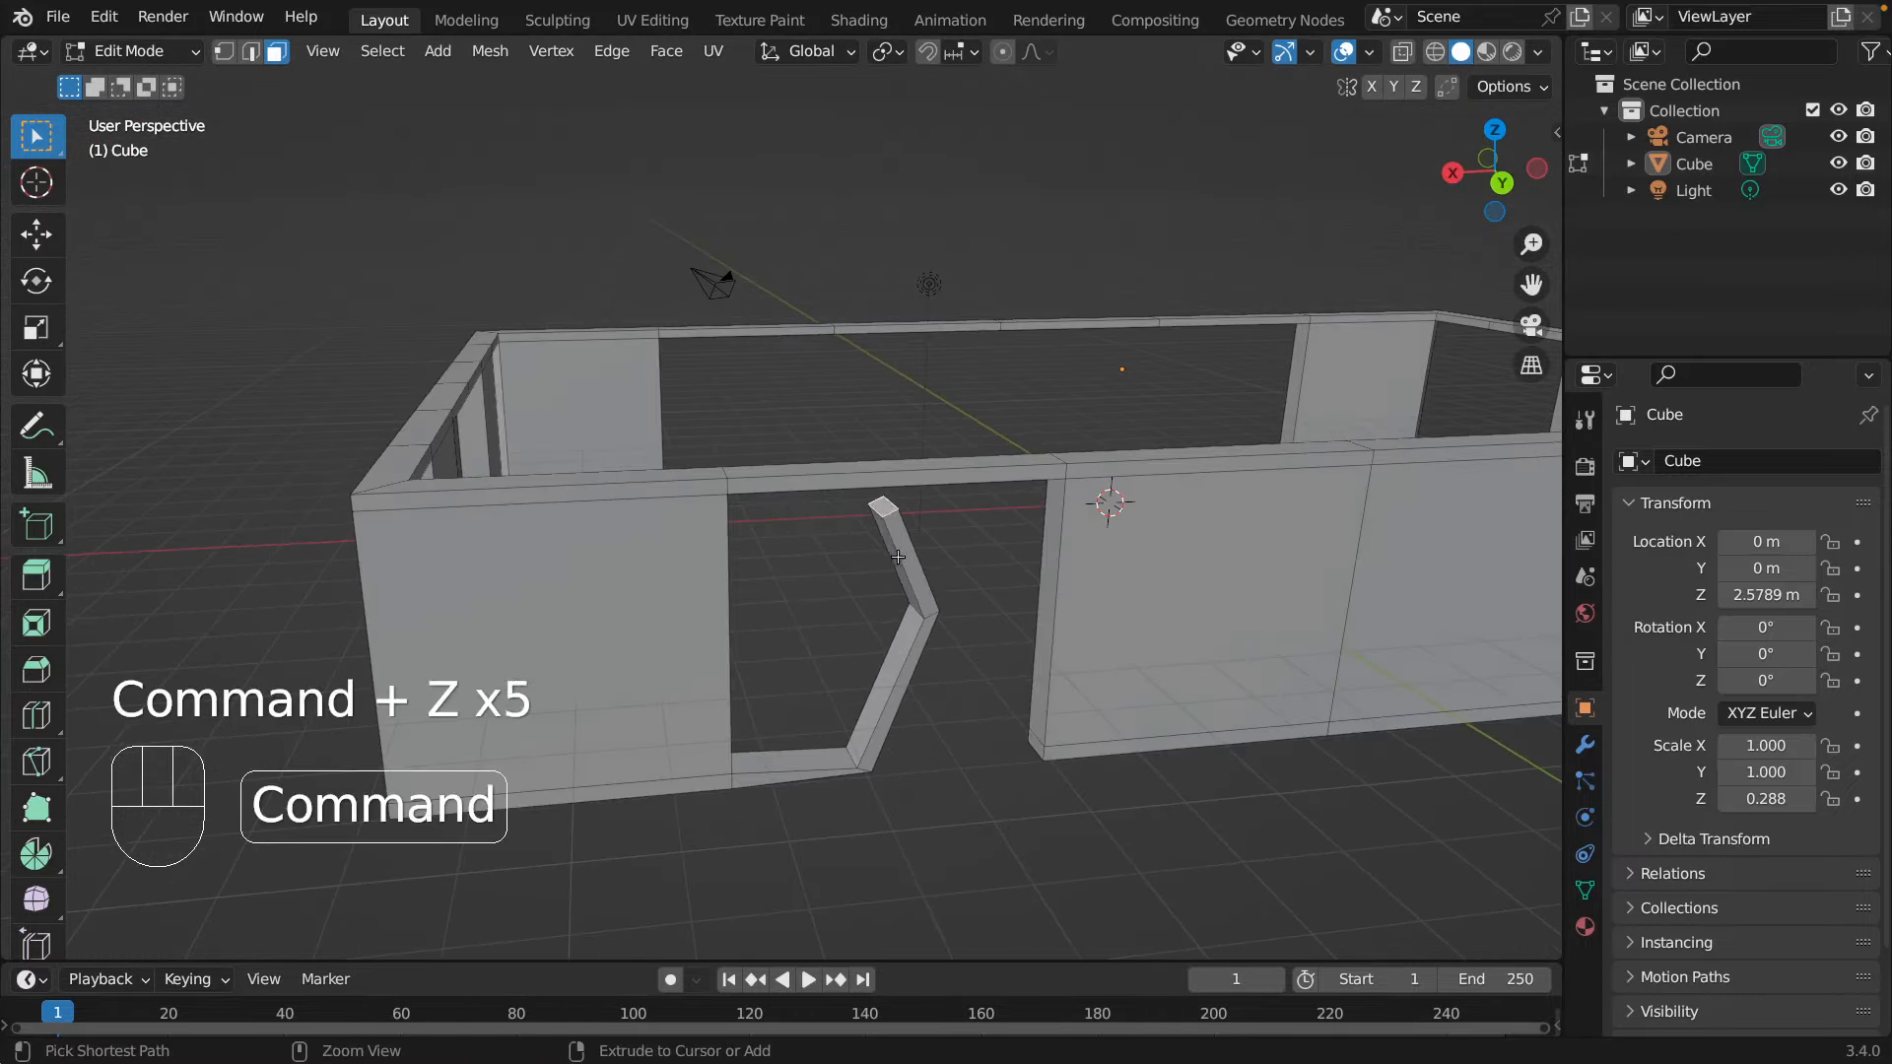
key("super+z")
key("super+z")
key("super+z")
key("super+z")
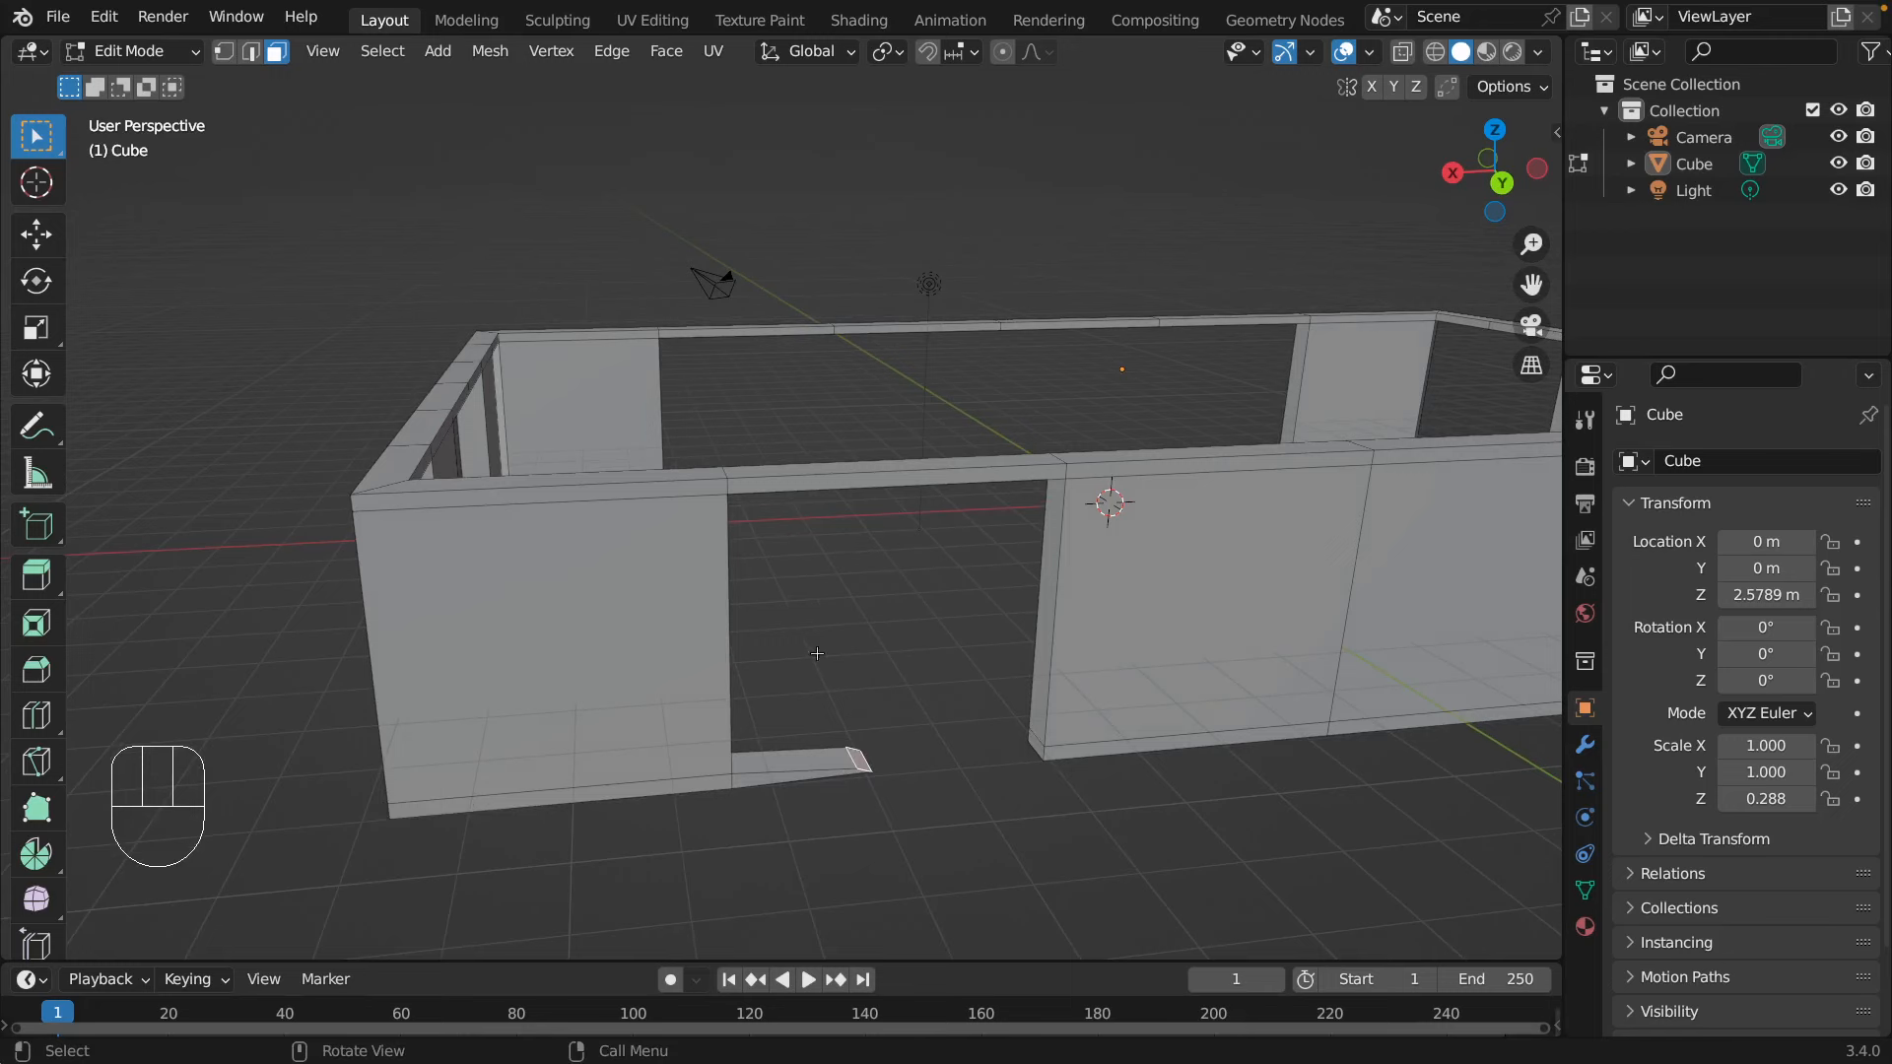
- Undo the bar's end-face rotation and display the mesh in wireframe from the front view
left_click(855, 753)
middle_click_drag(876, 505, 883, 496)
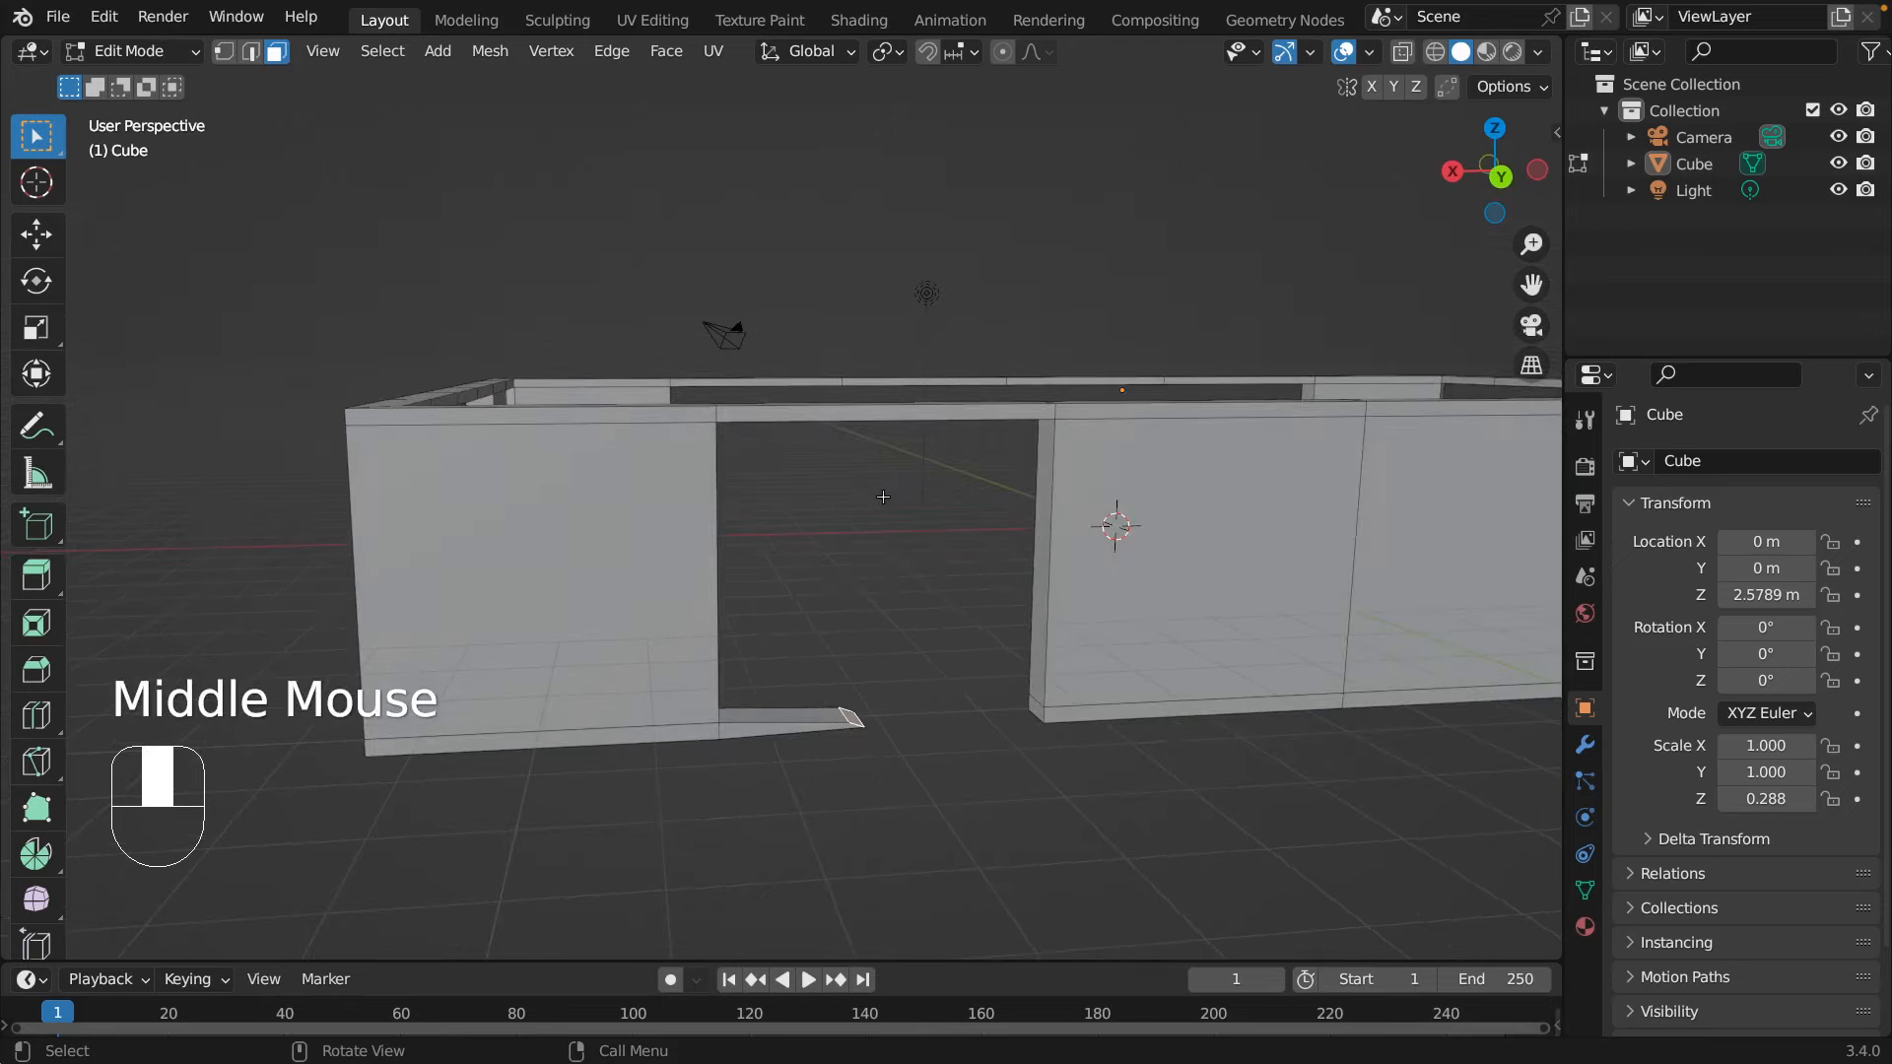
key("KP_1")
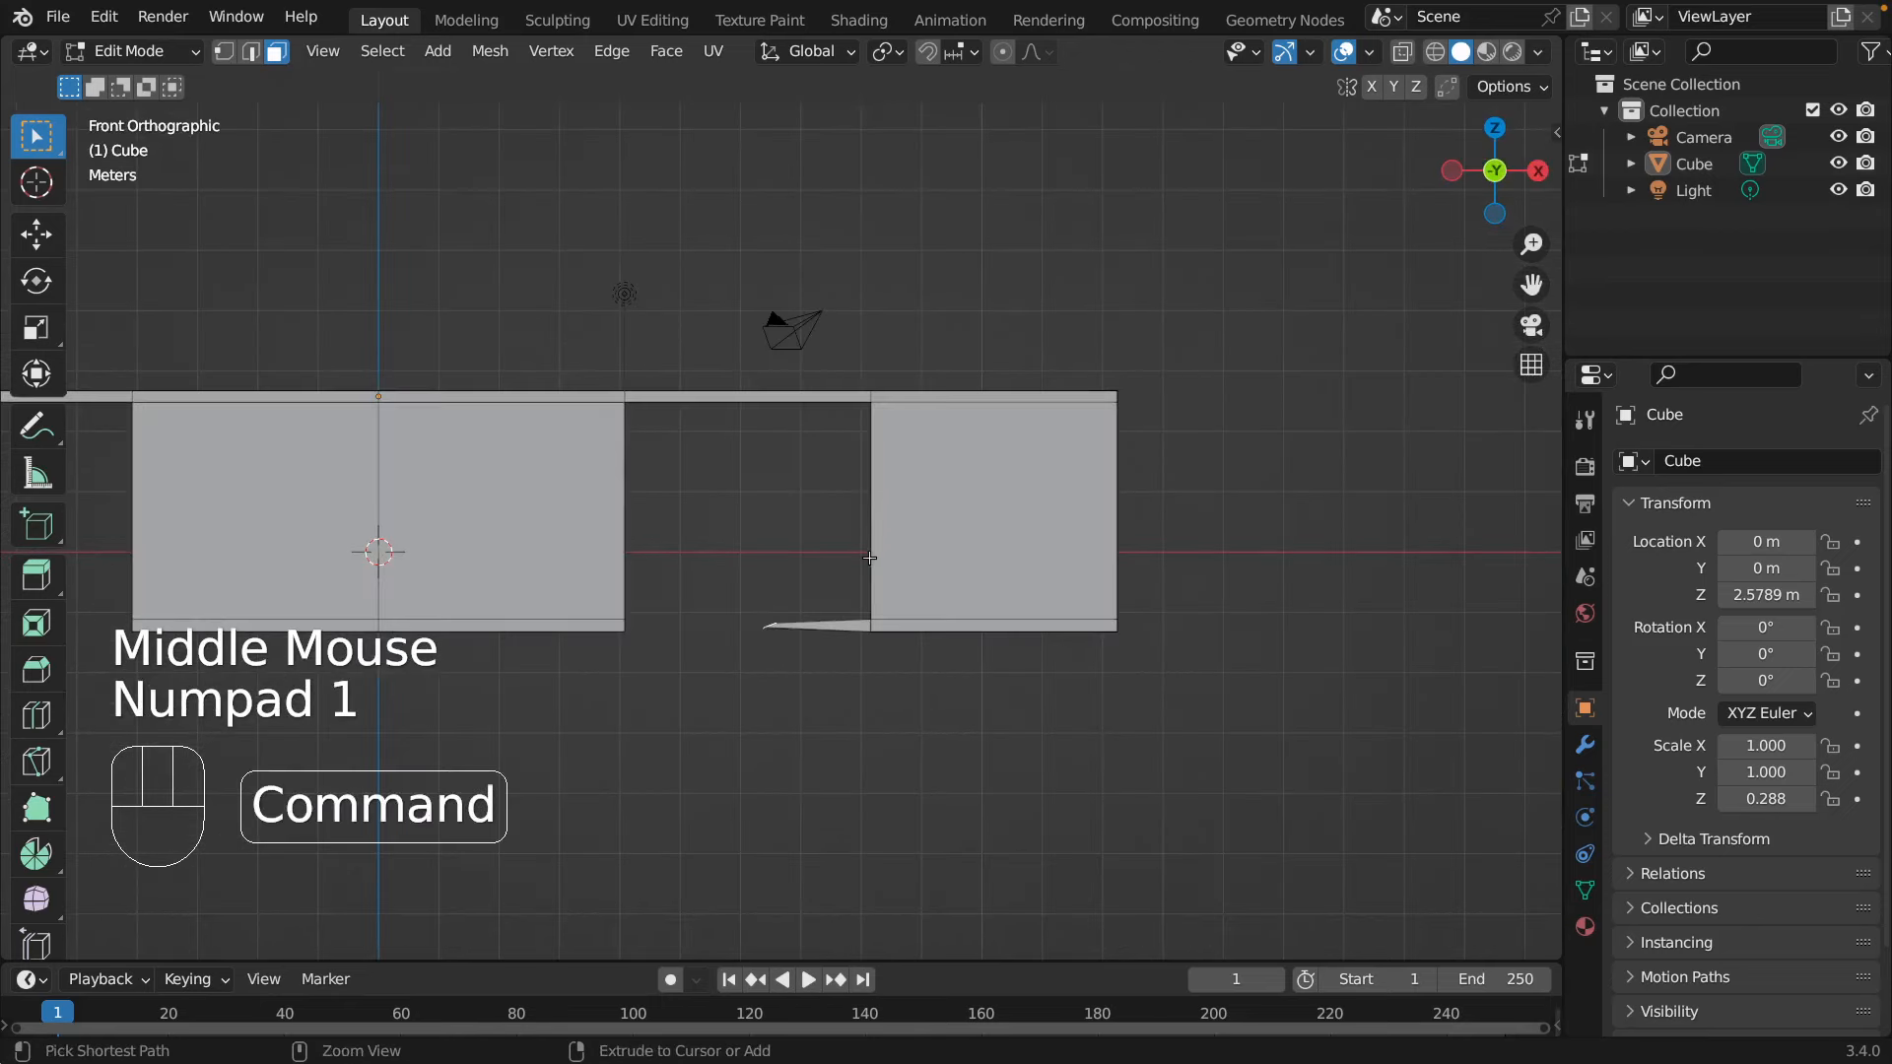
key("super+z")
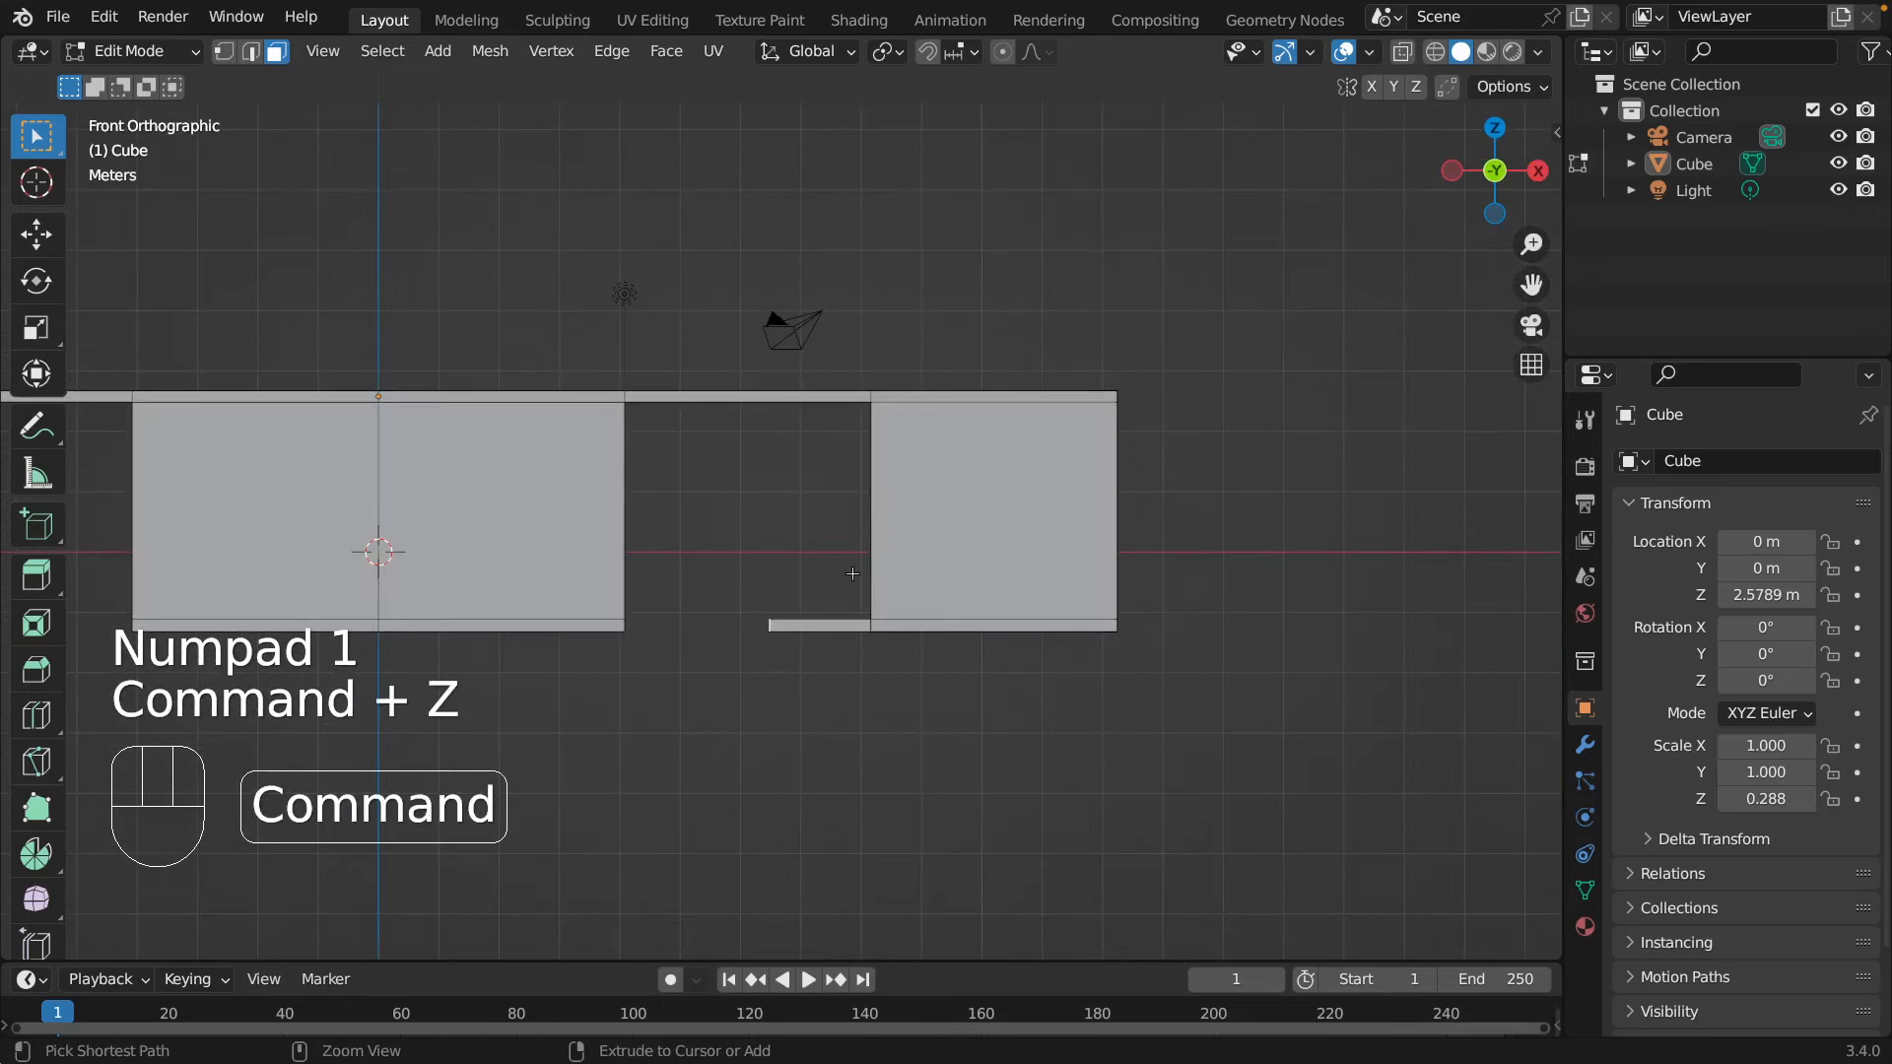
left_click(1435, 54)
scroll(776, 477, "up", 5)
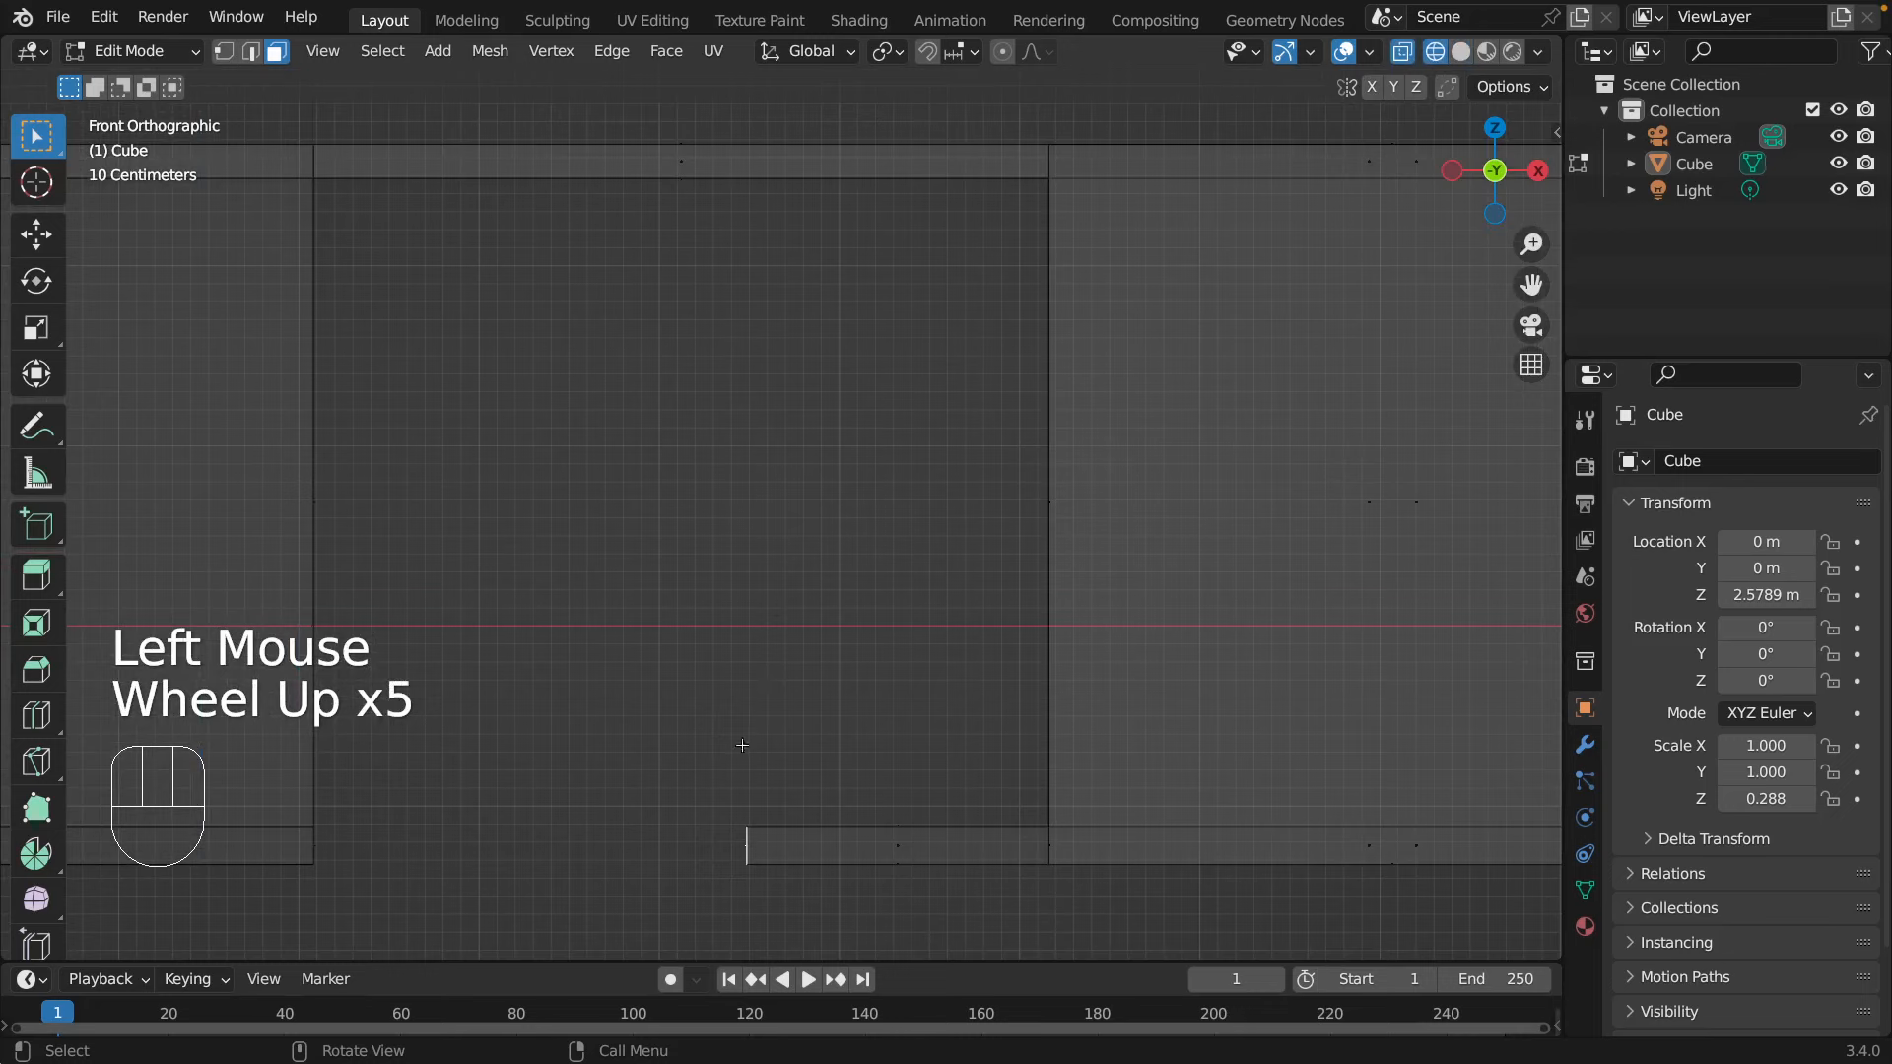
key("e")
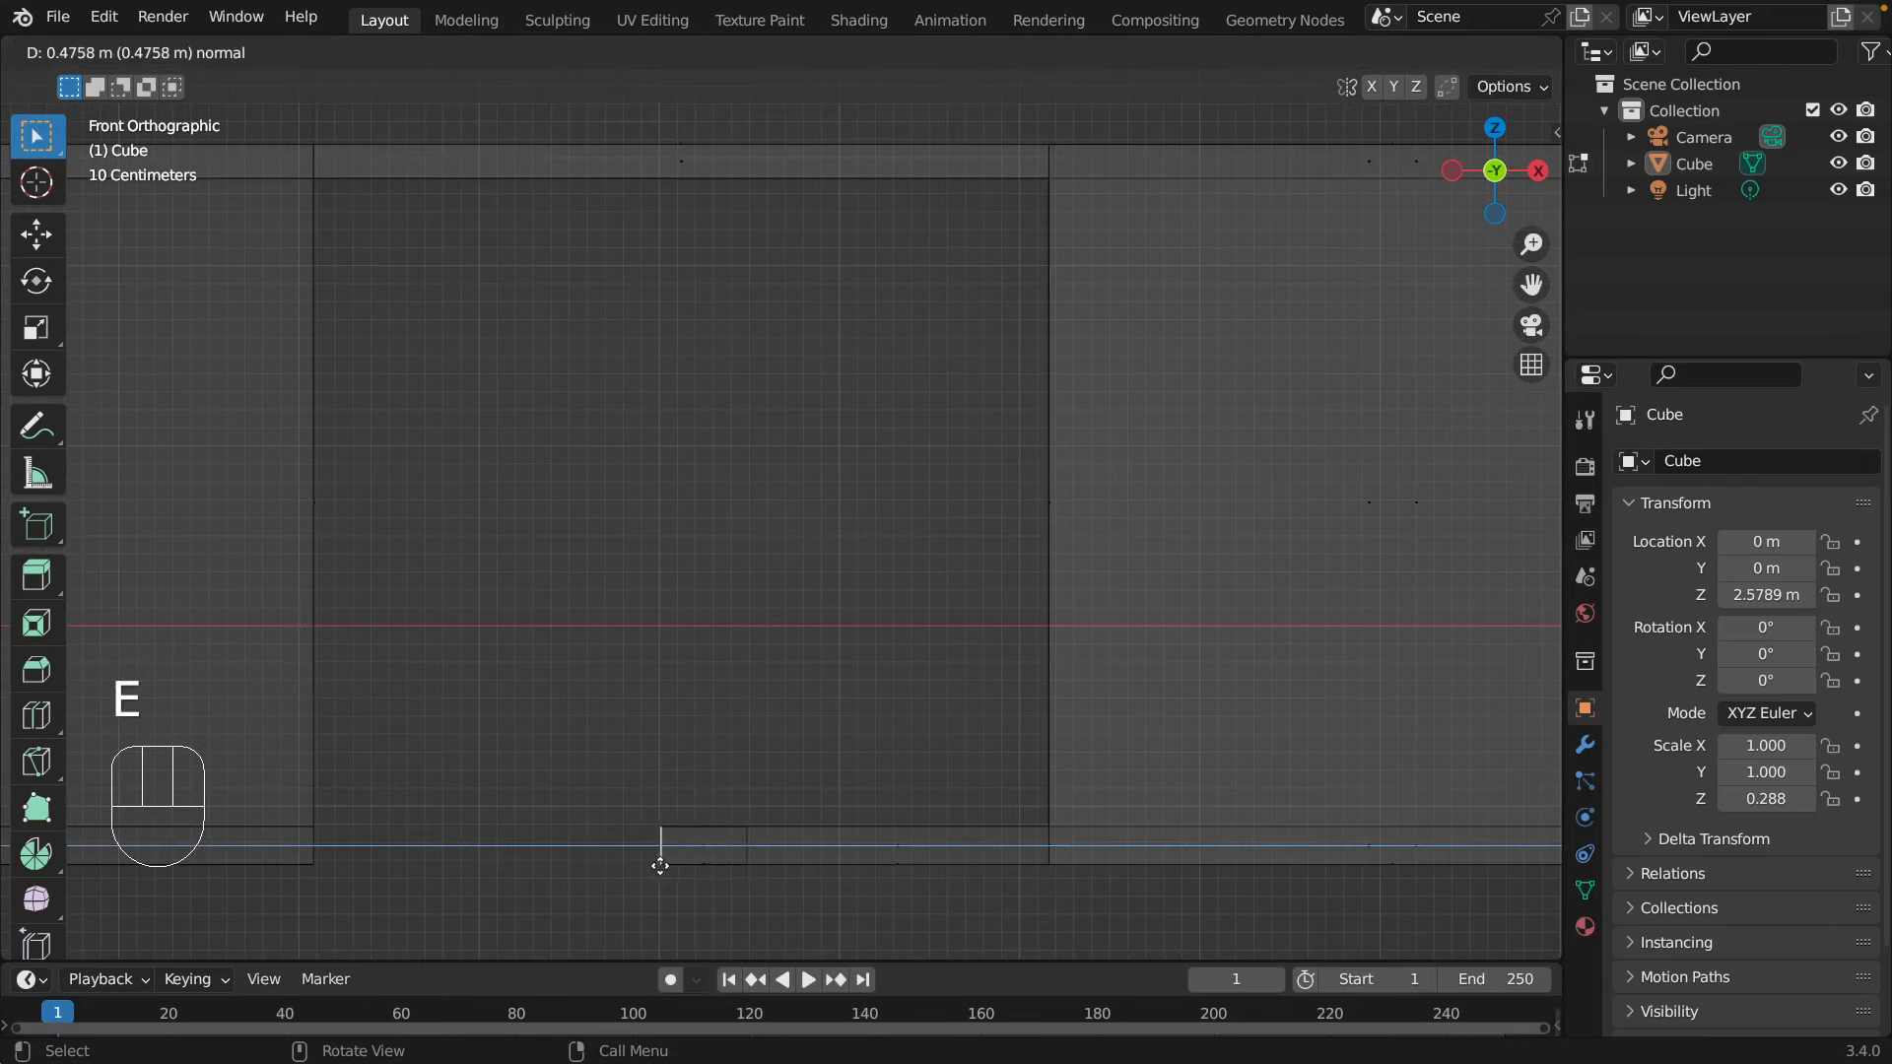
key("Escape")
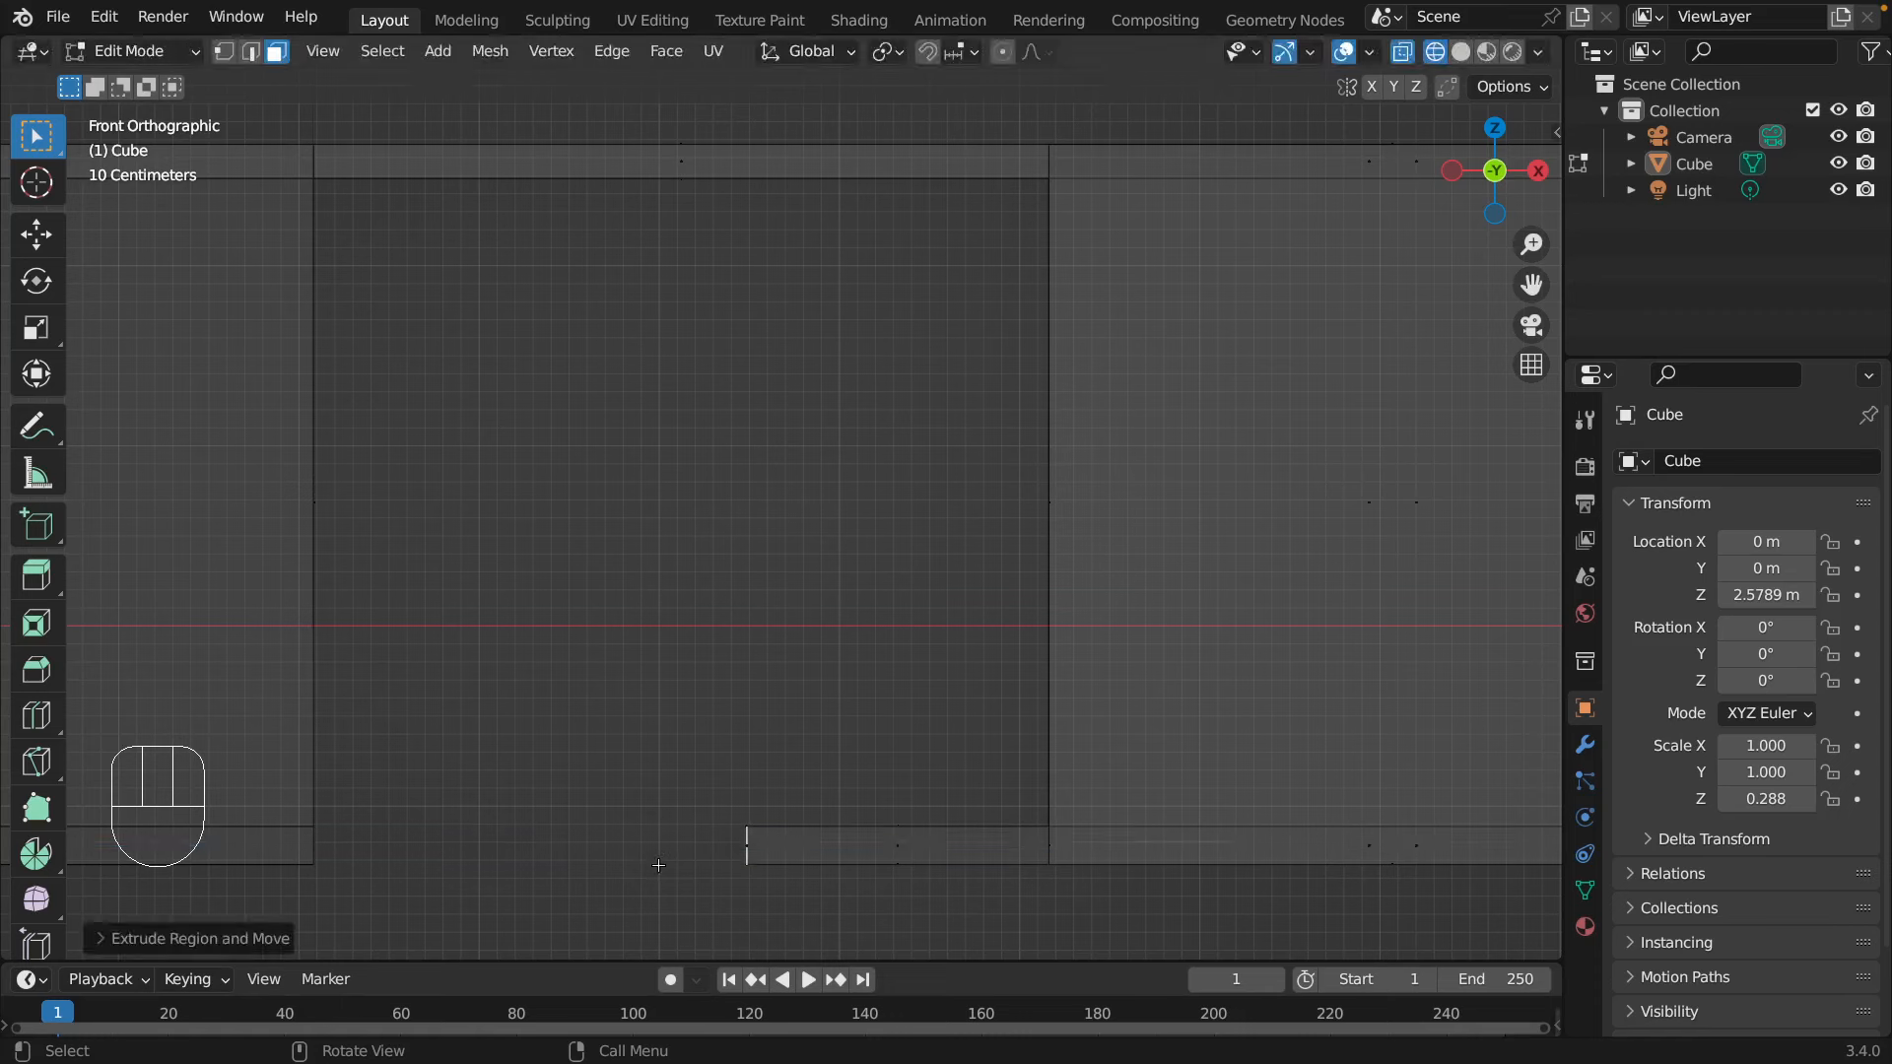
key("r")
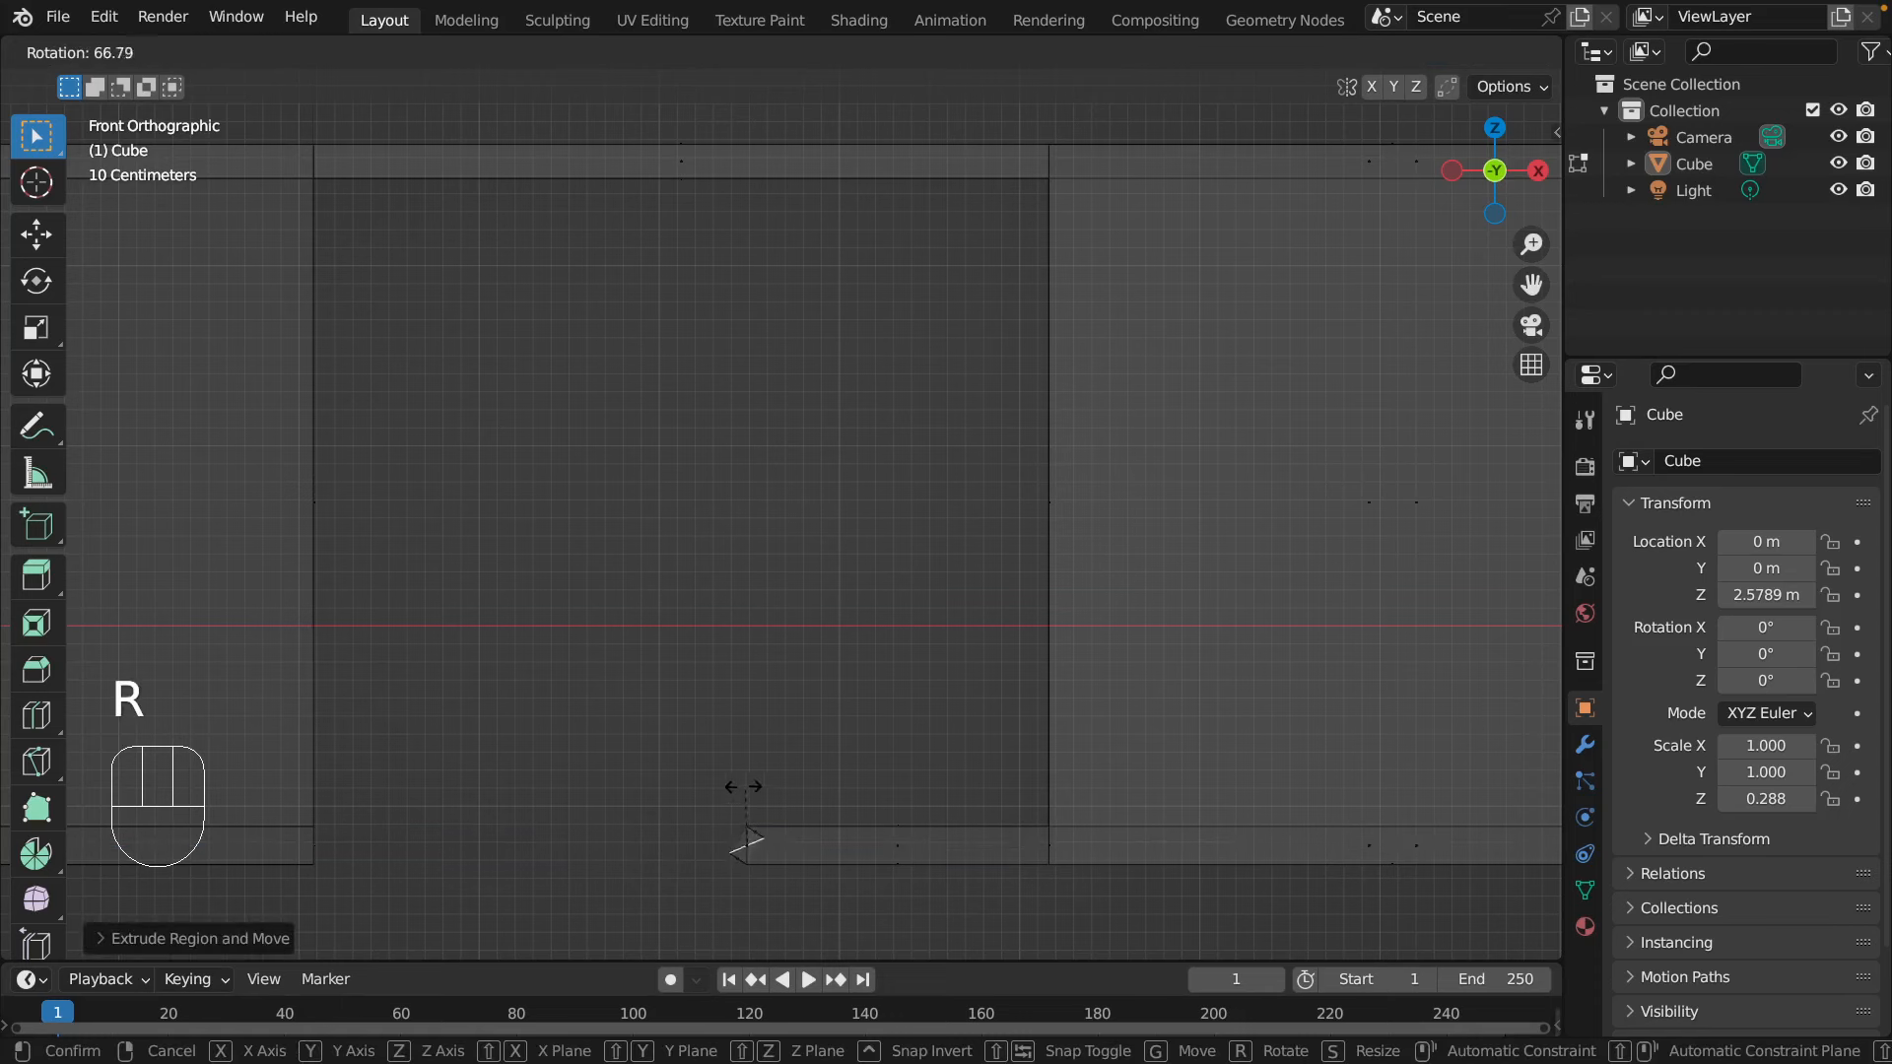
right_click(655, 767)
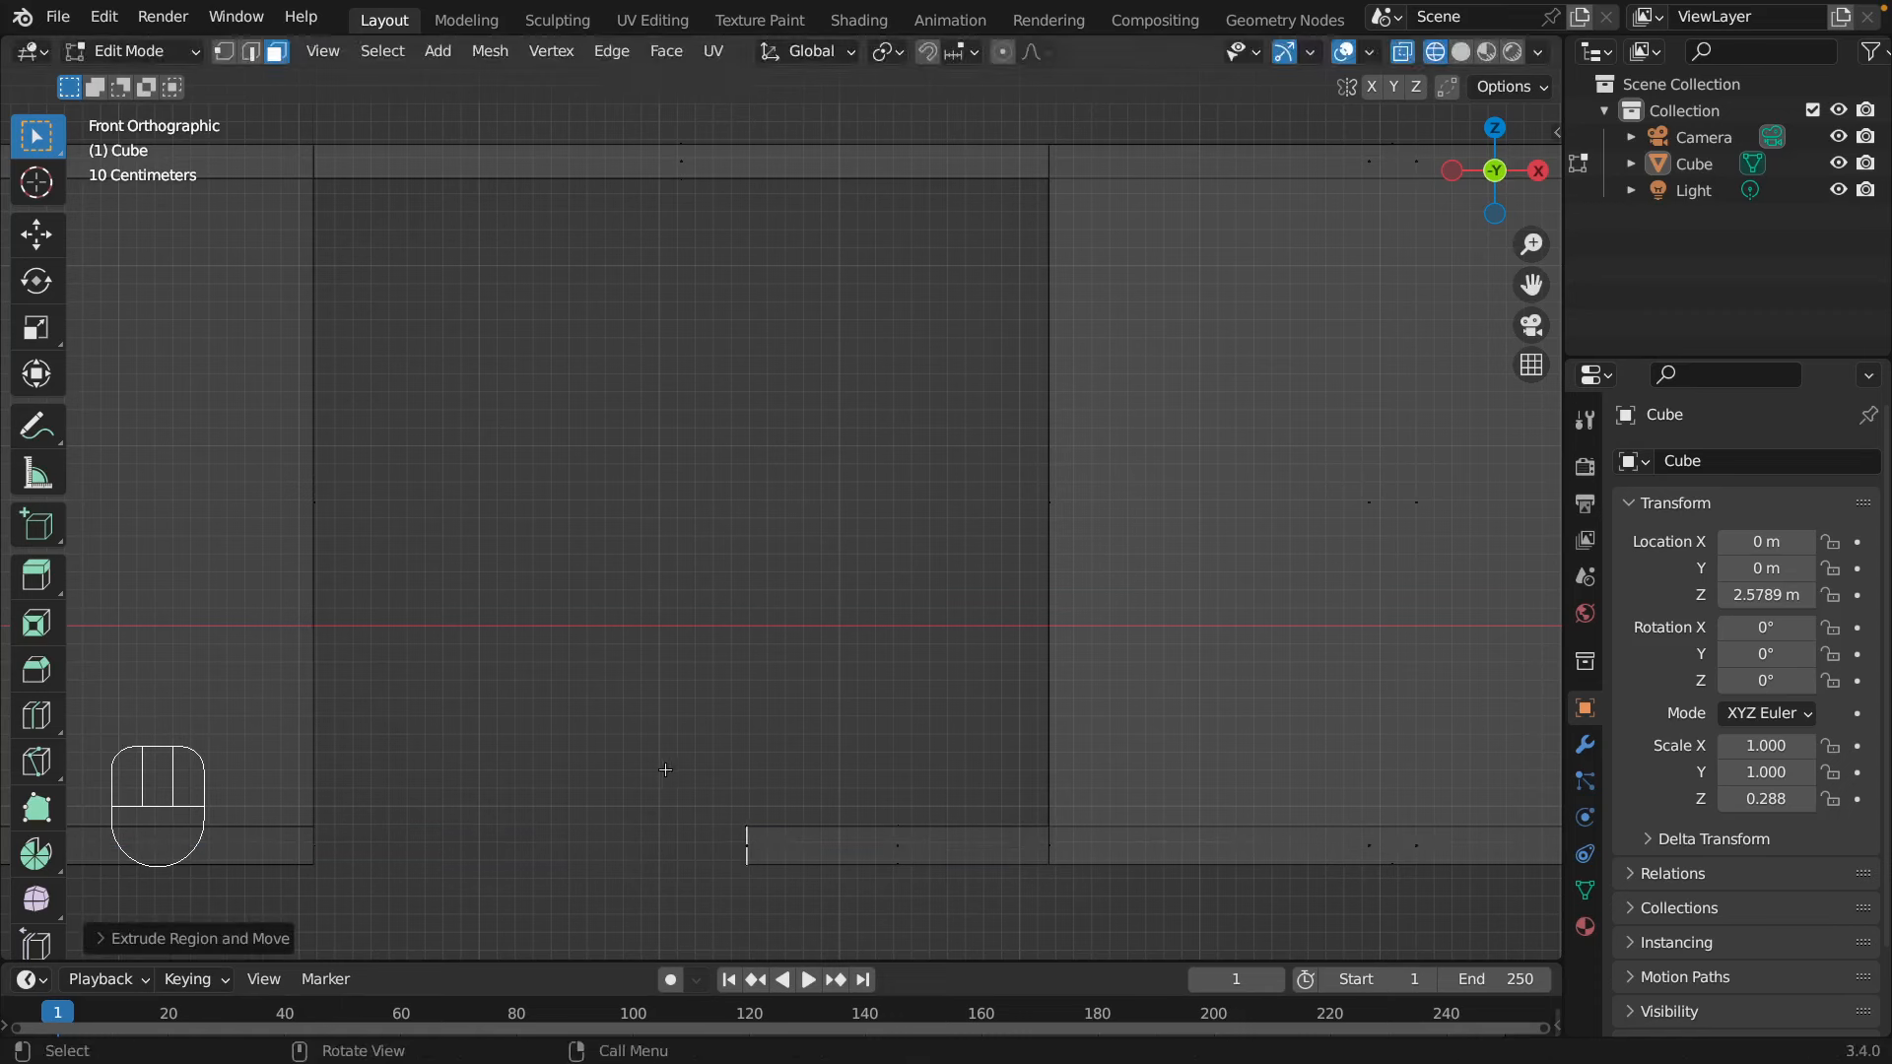
key("e")
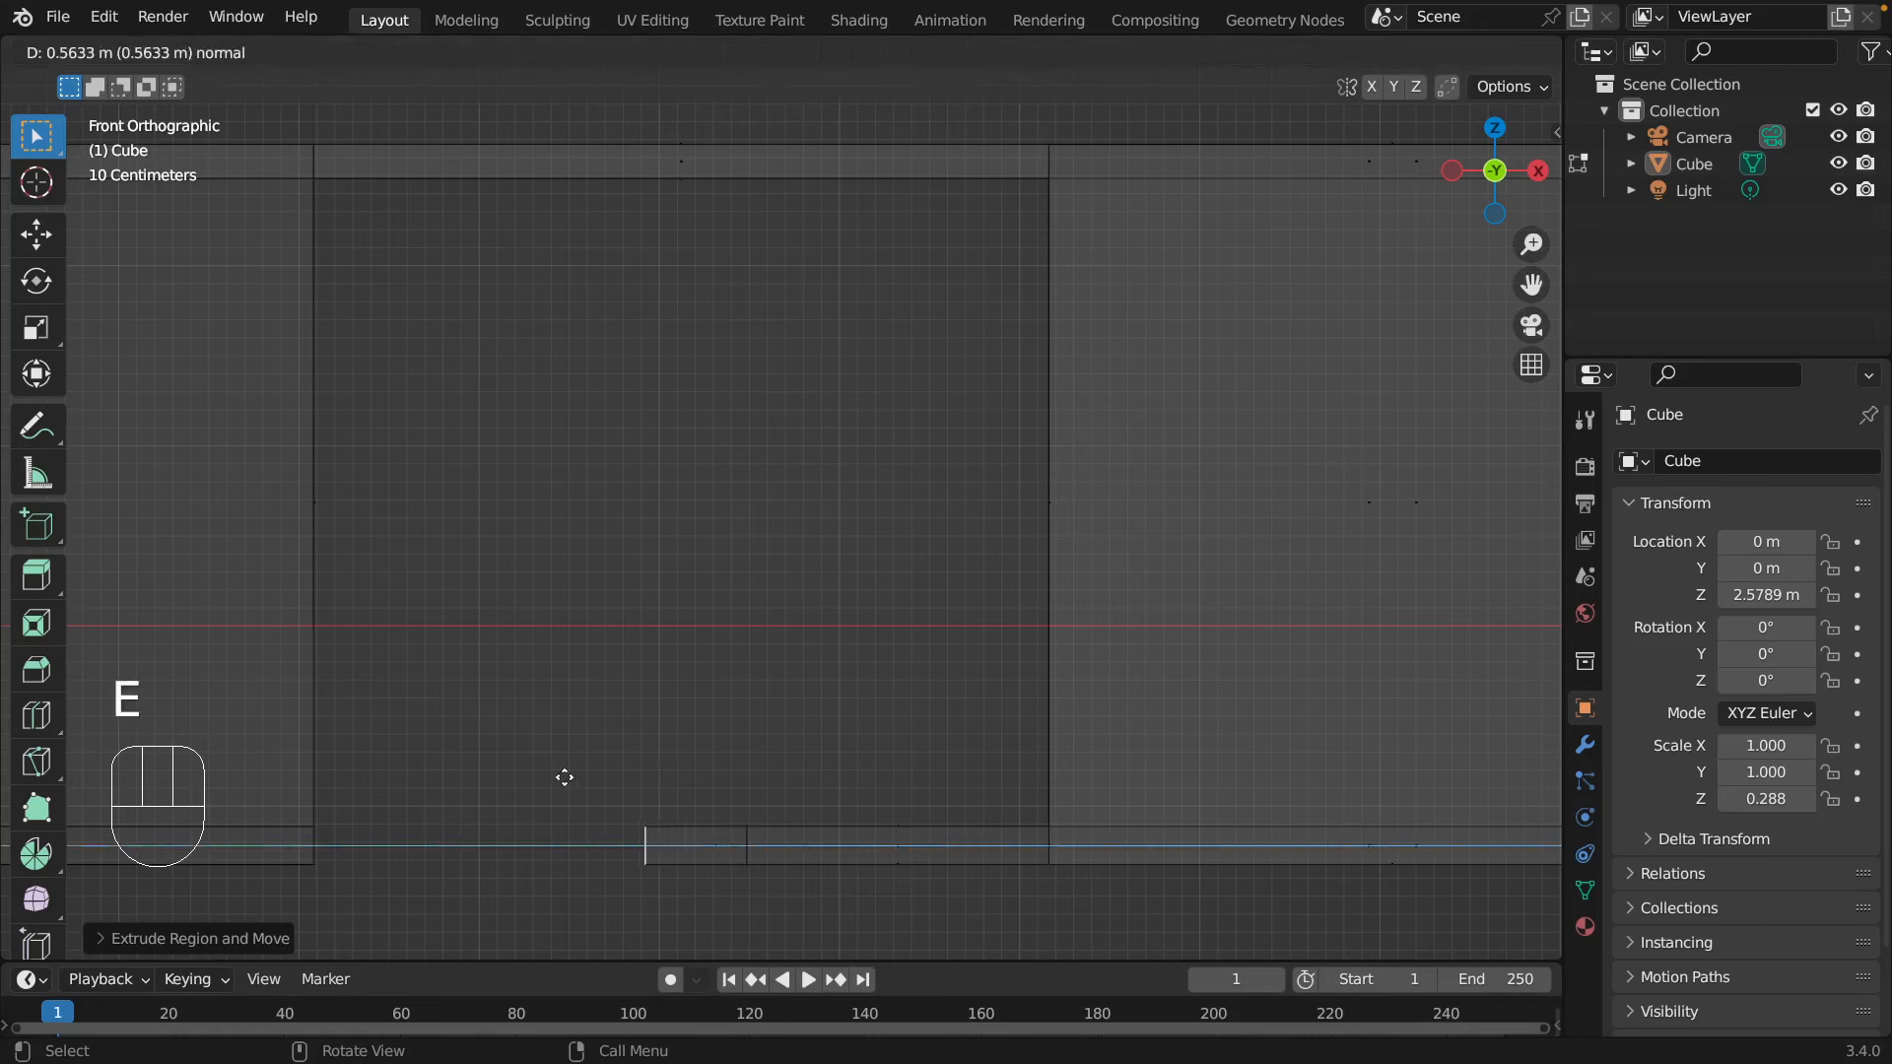
key("r")
right_click(563, 778)
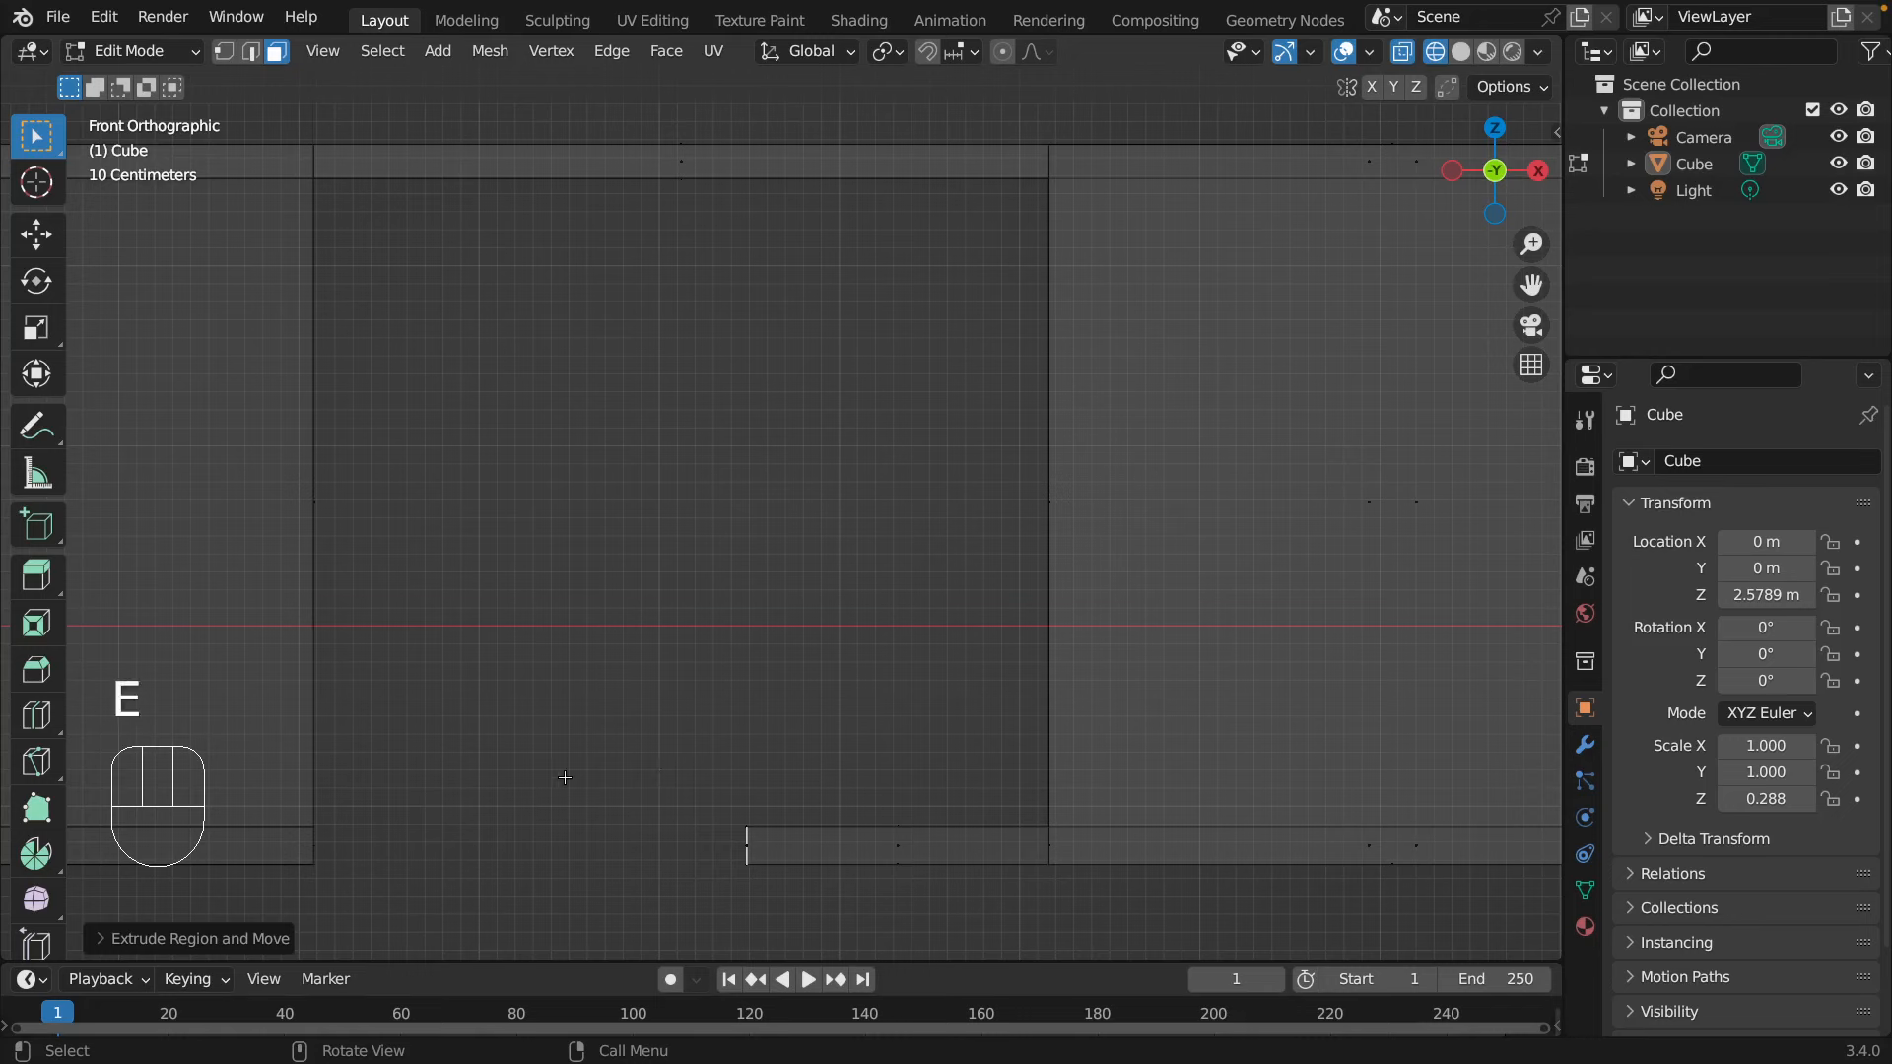
- Extrude the bar's end face a short distance toward the middle legs and rotate it around global Y to face diagonally upward
key("e")
right_click(409, 811)
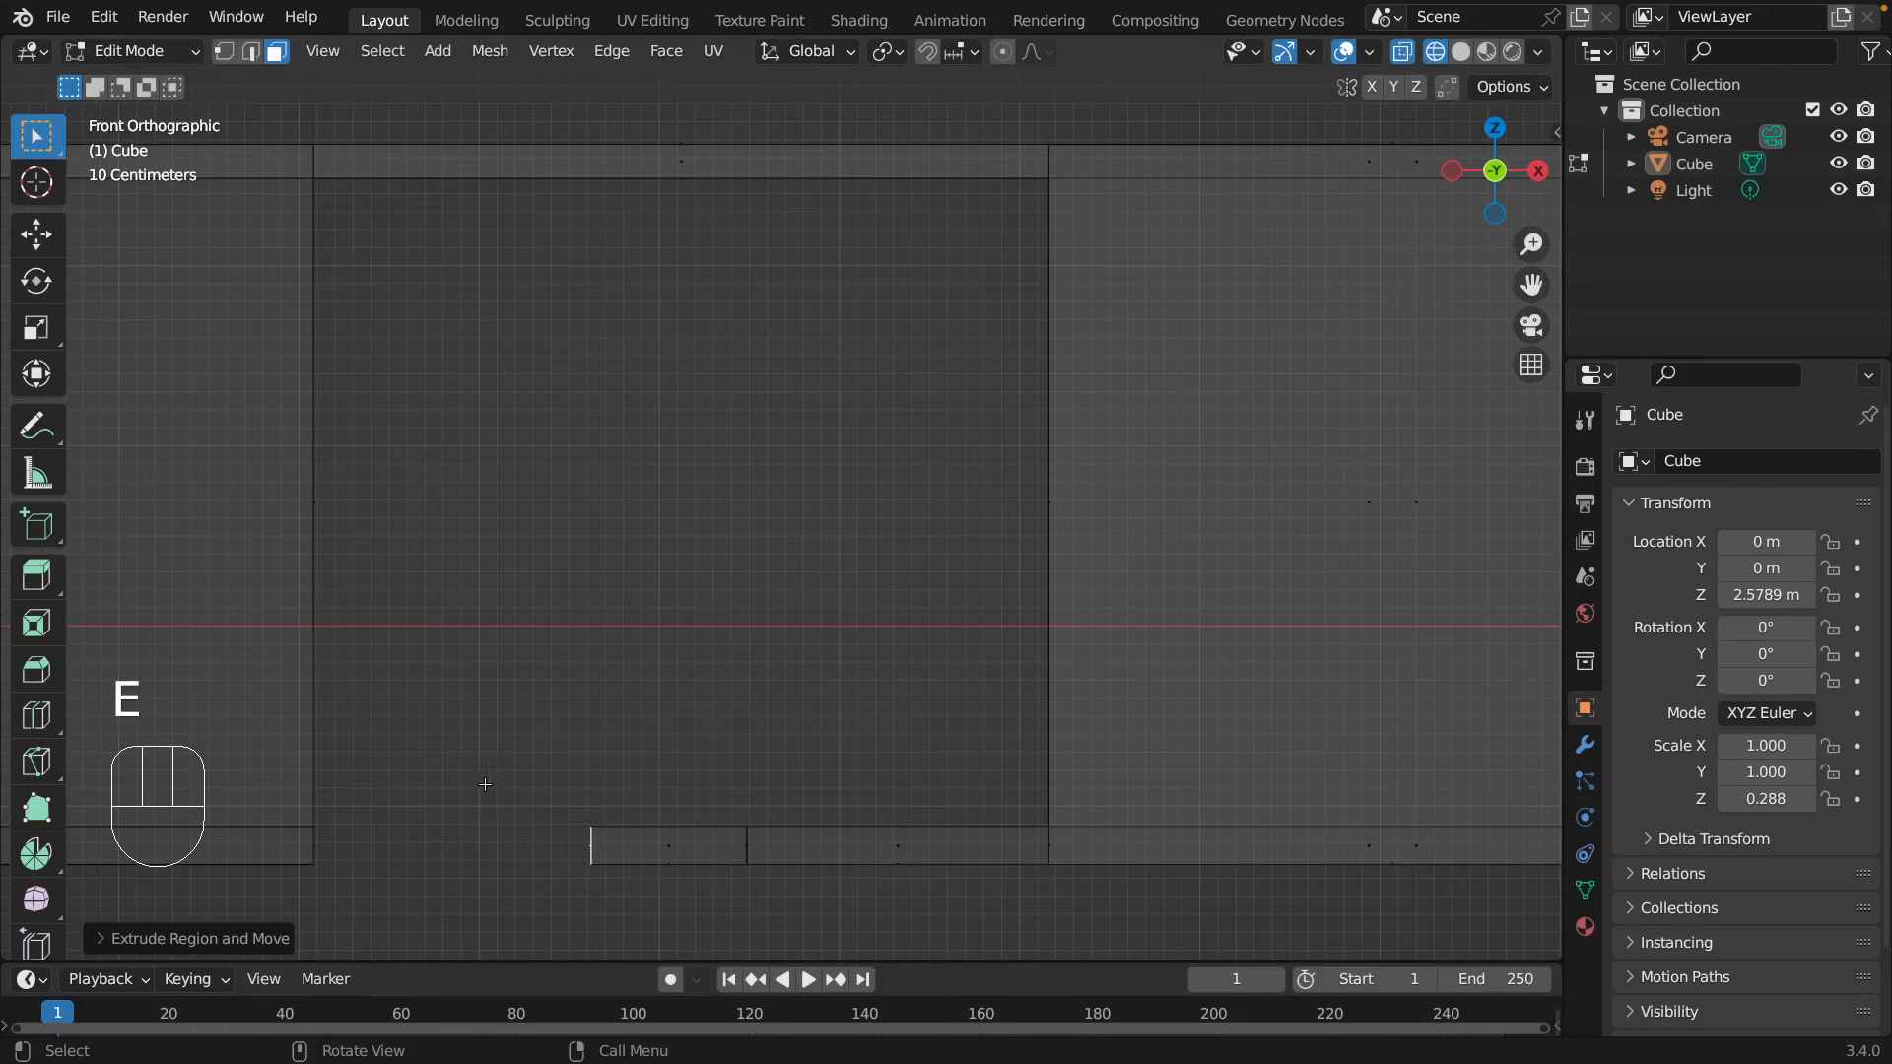
key("r")
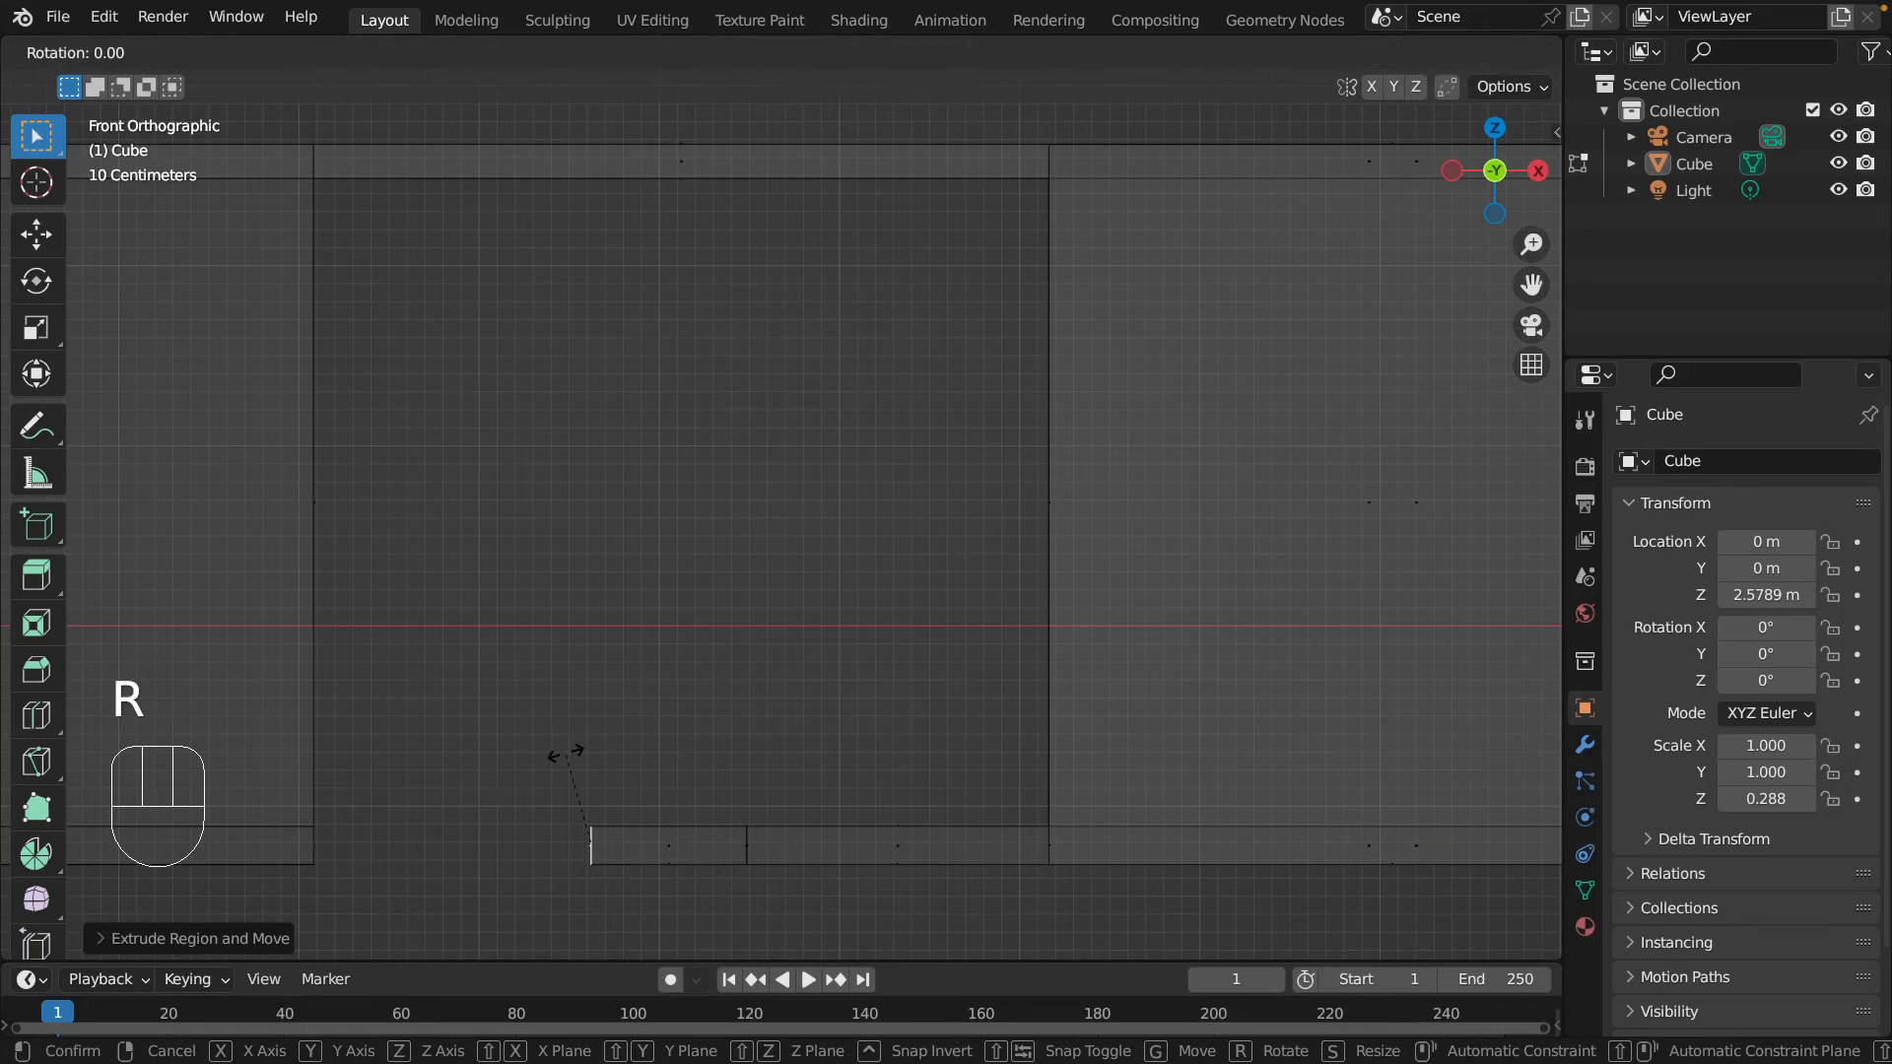
key("y")
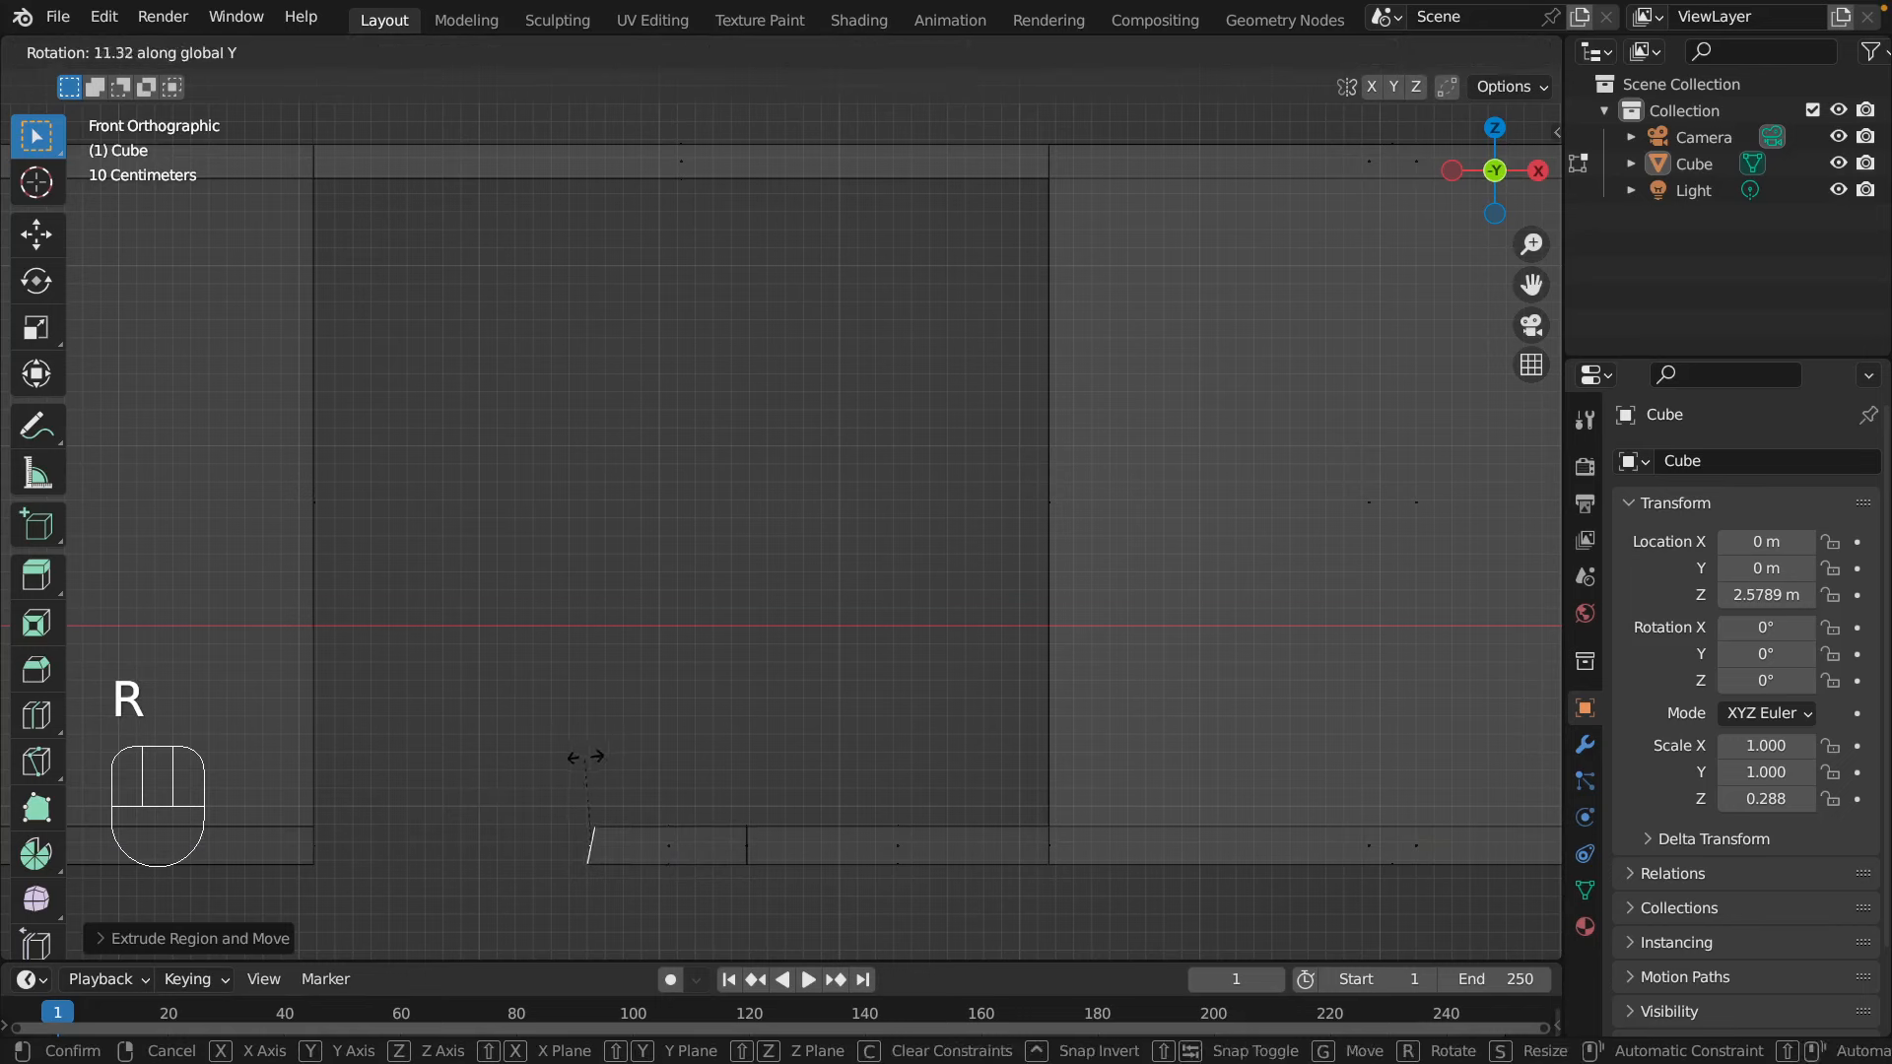
left_click(639, 769)
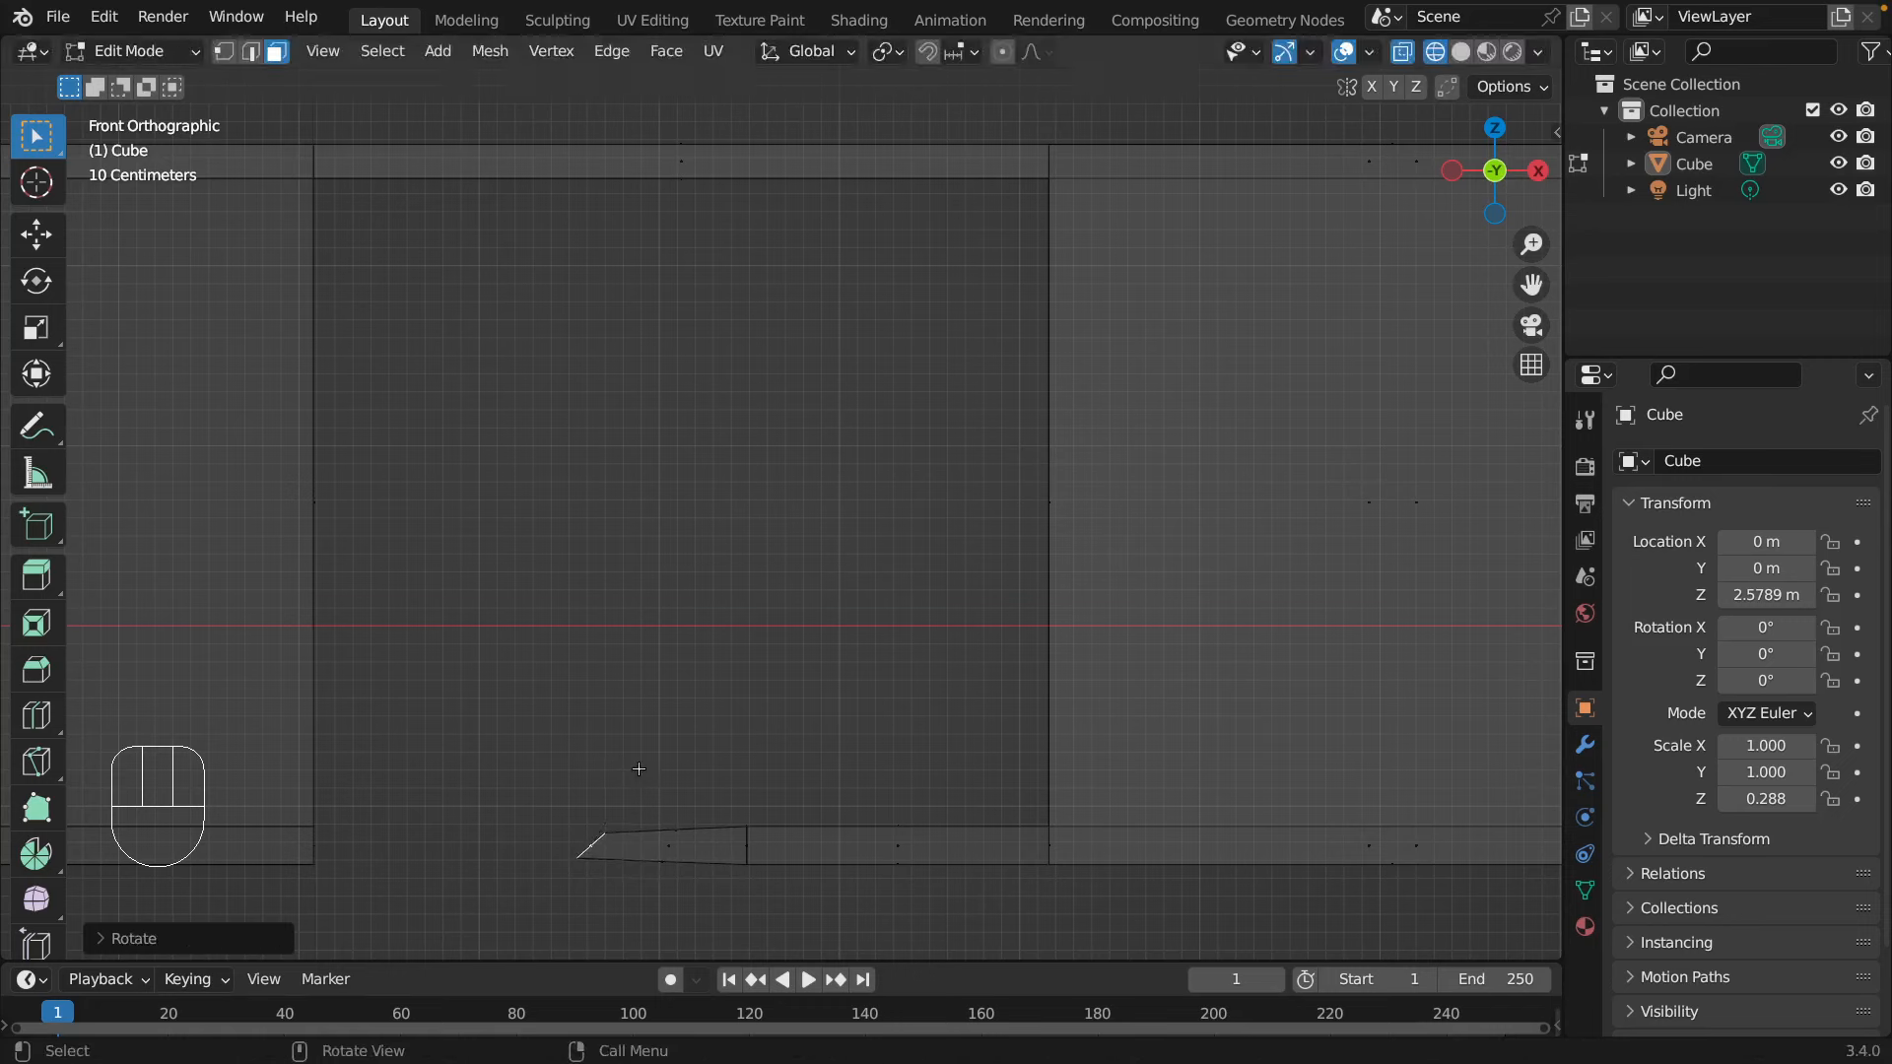
- Extrude the bar's end face diagonally upward toward −X, scale the end narrower, and rotate it to face steeply upward and slightly toward +X
key("e")
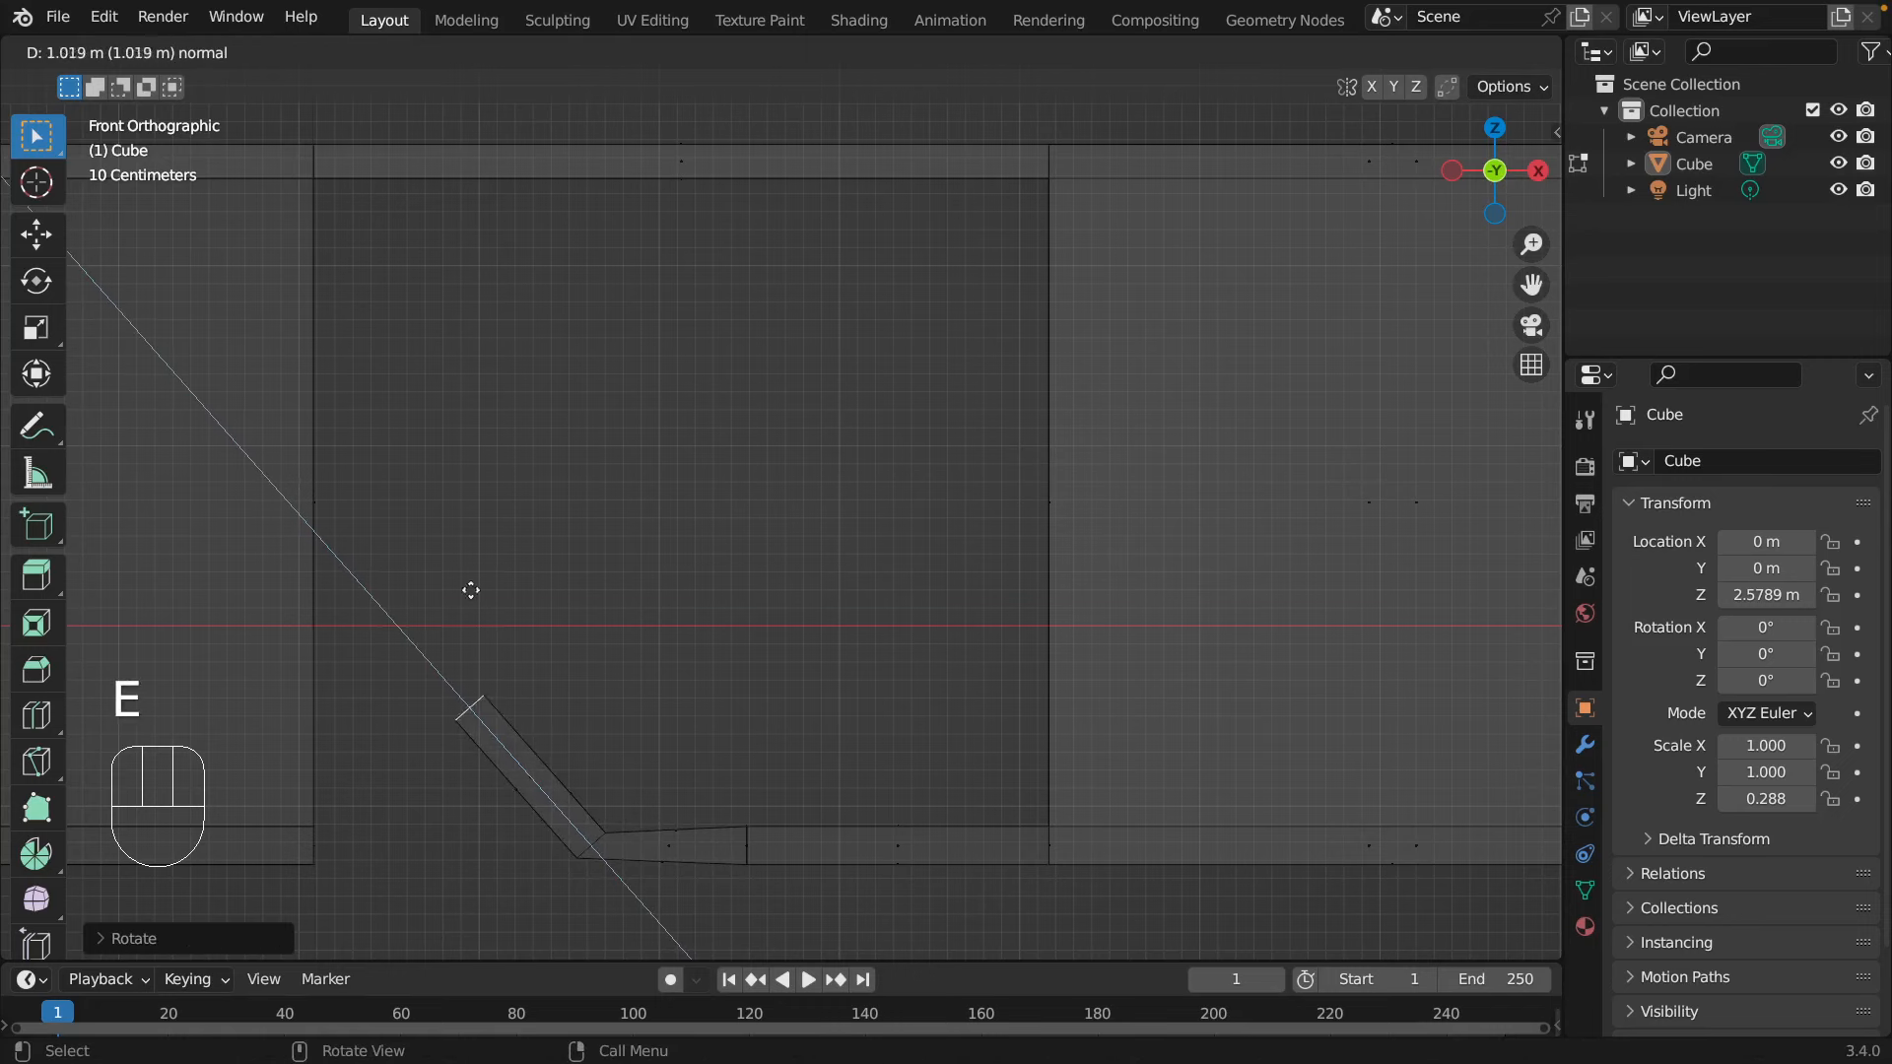
left_click(451, 529)
key("s")
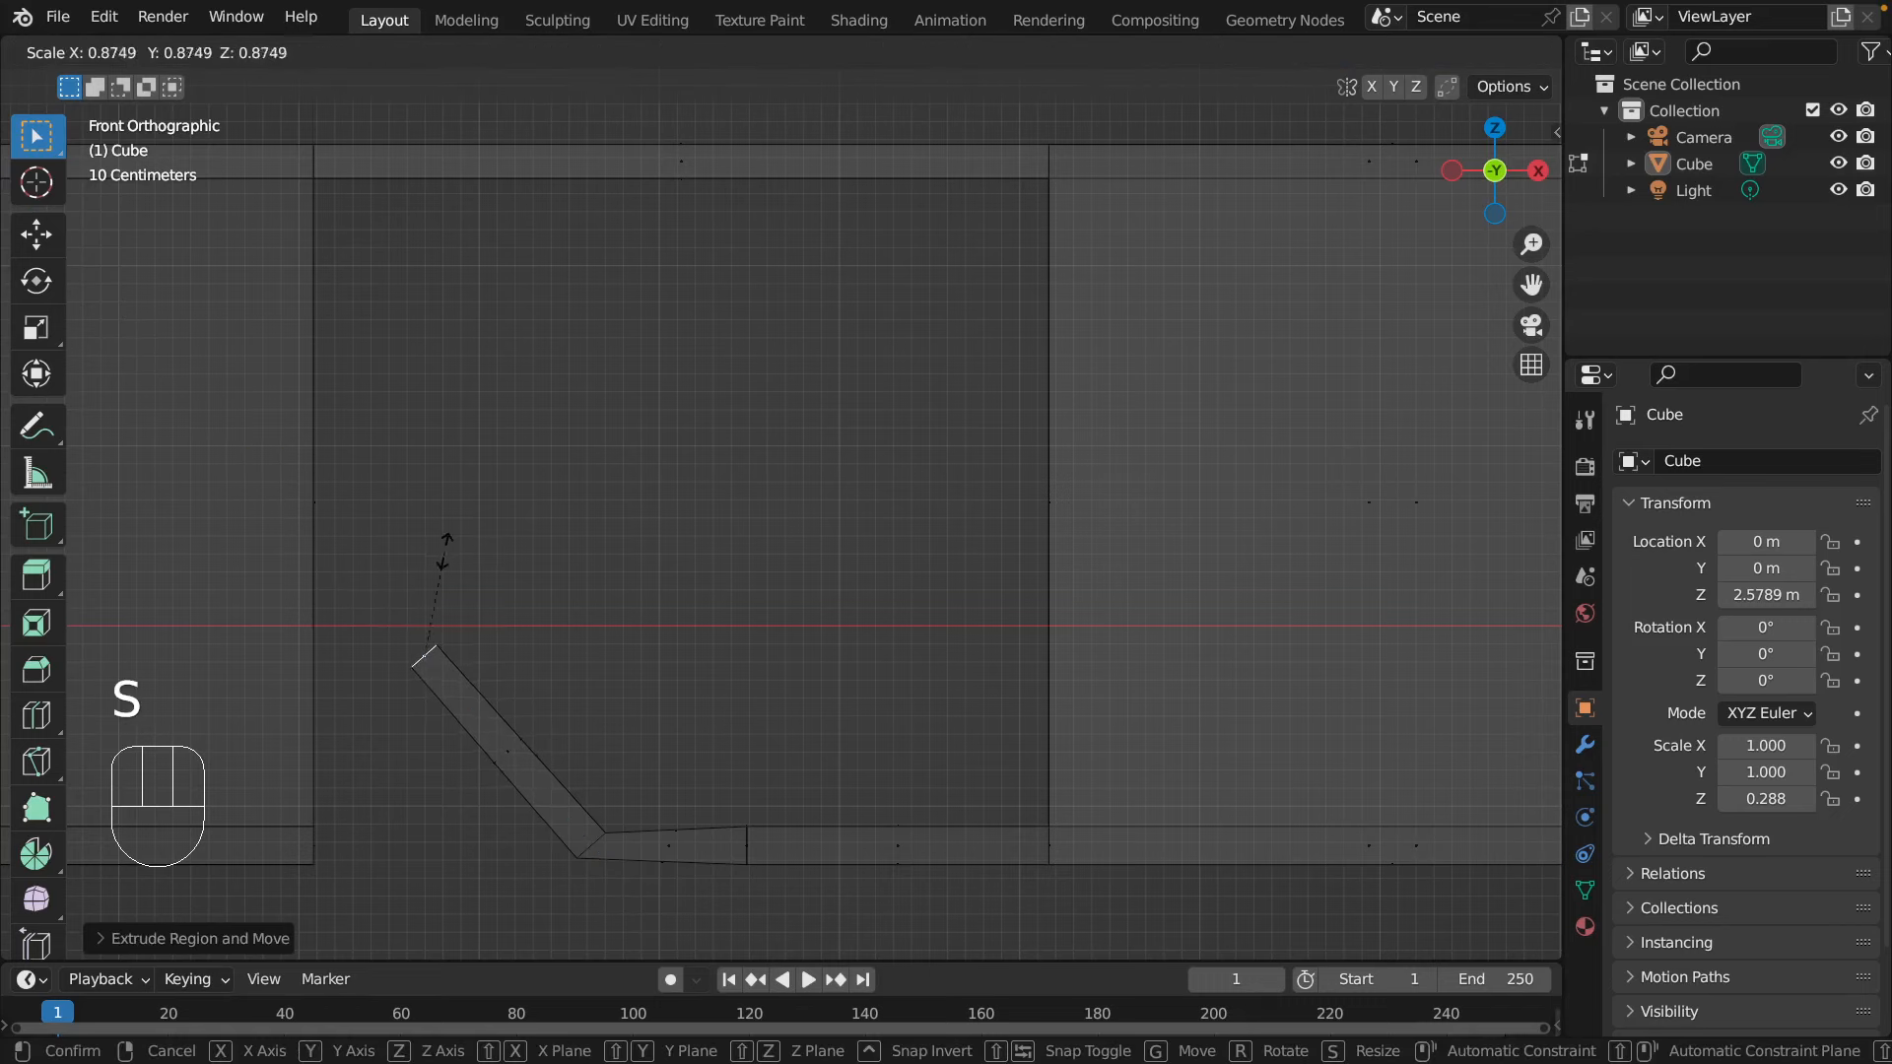
left_click(413, 606)
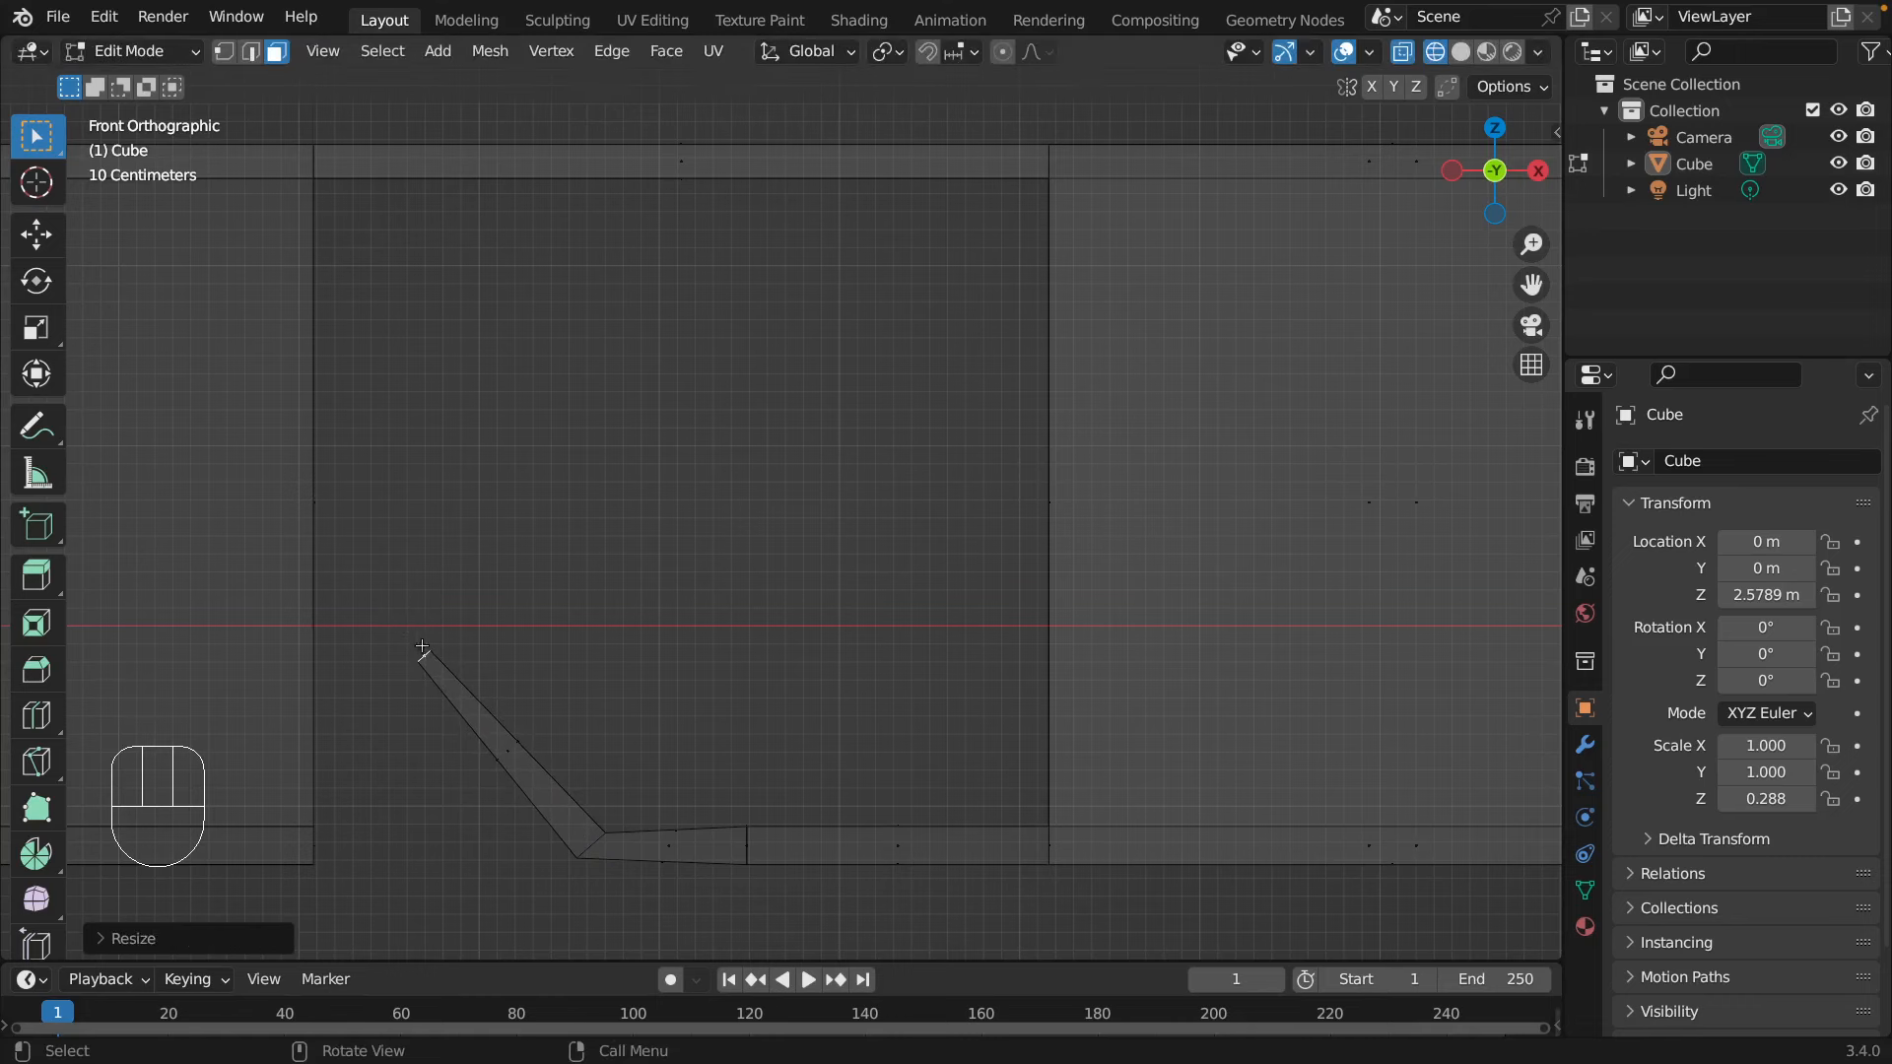
key("r")
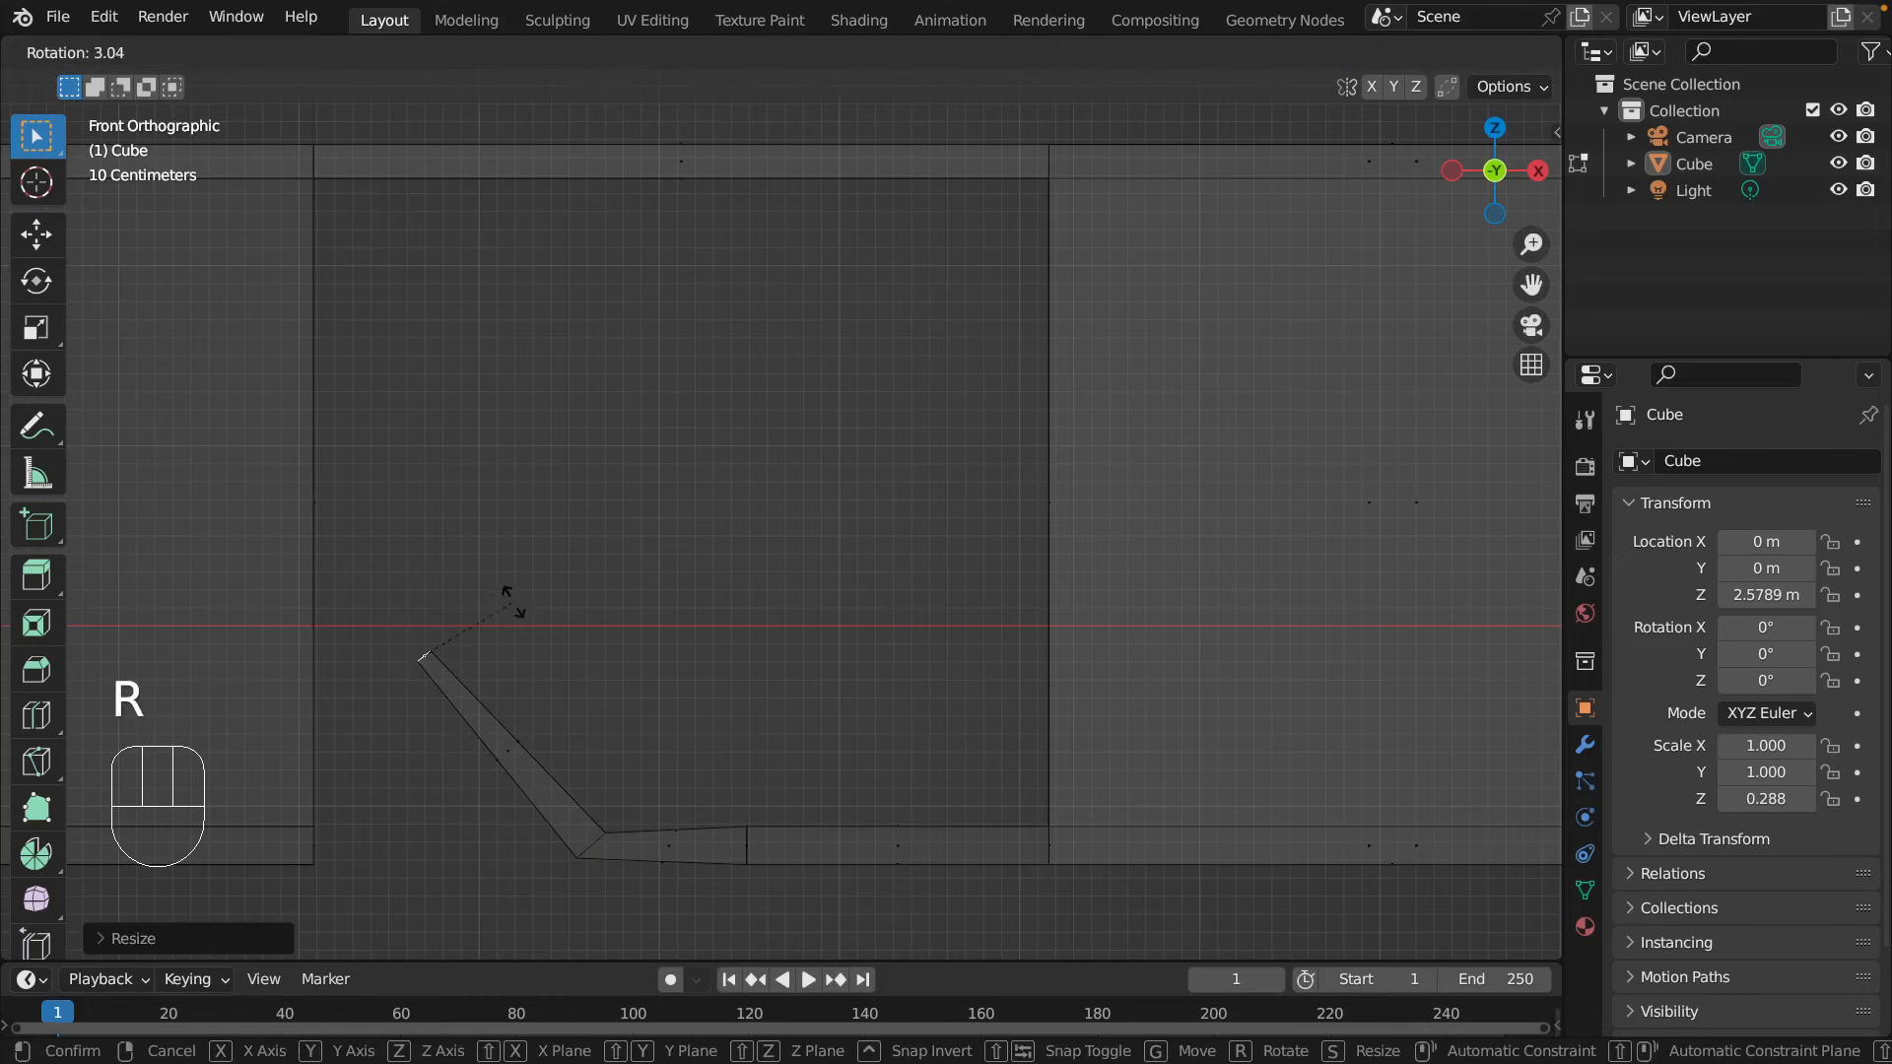
left_click(496, 680)
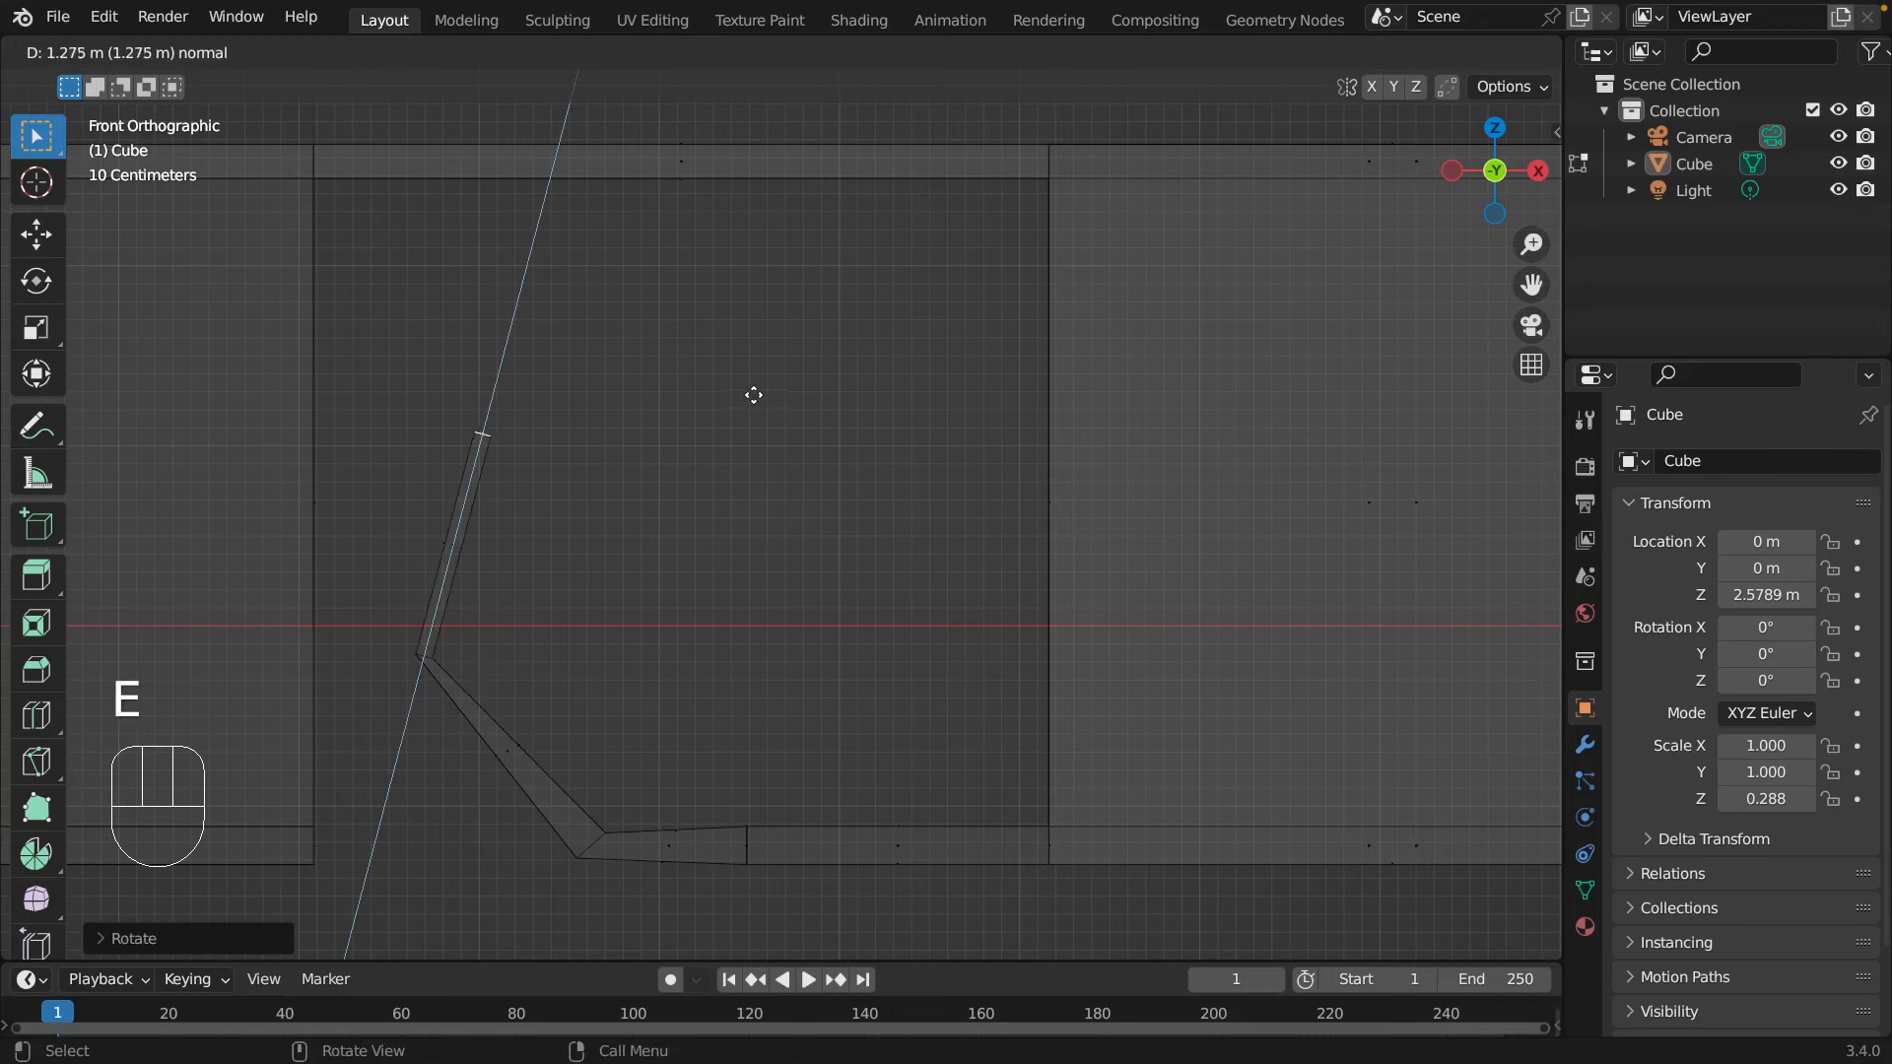
- Extrude a steep upward segment and a long top segment sloping toward +X, rotating the final end face to point diagonally downward
left_click(797, 331)
key("r")
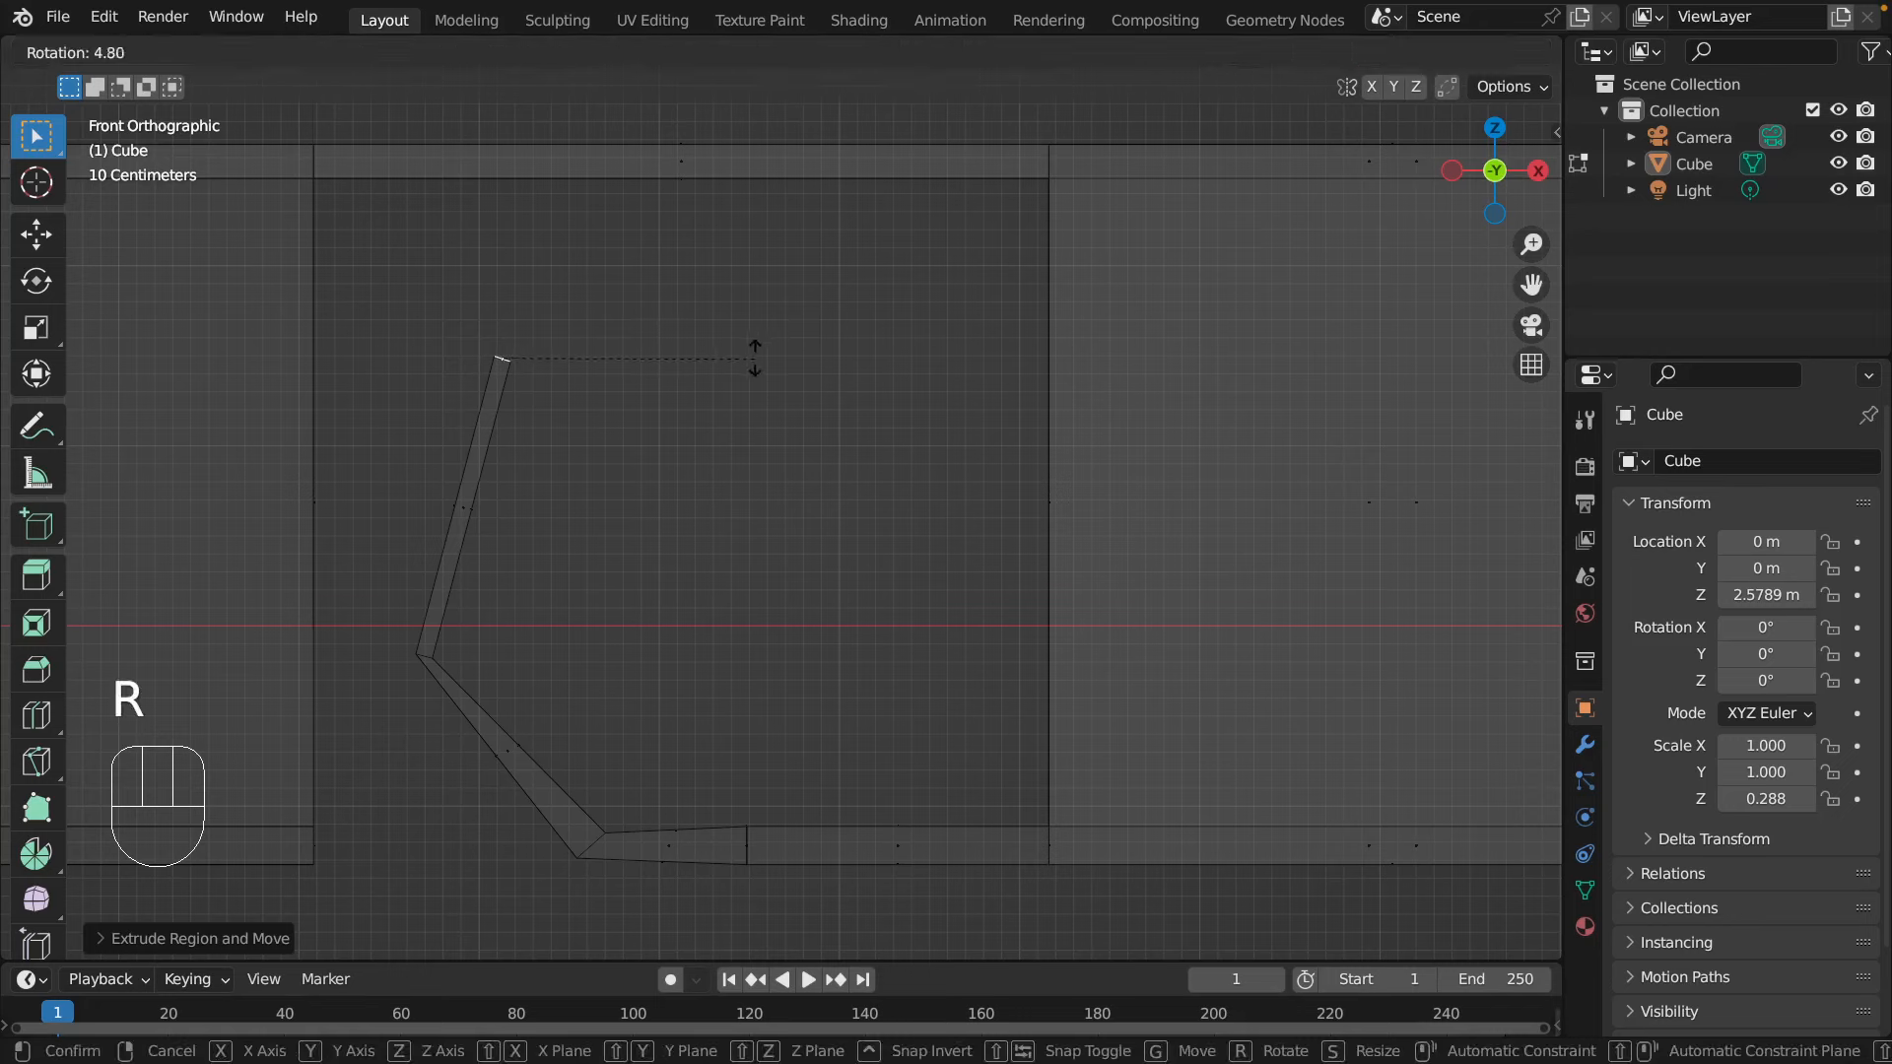
left_click(554, 432)
key("e")
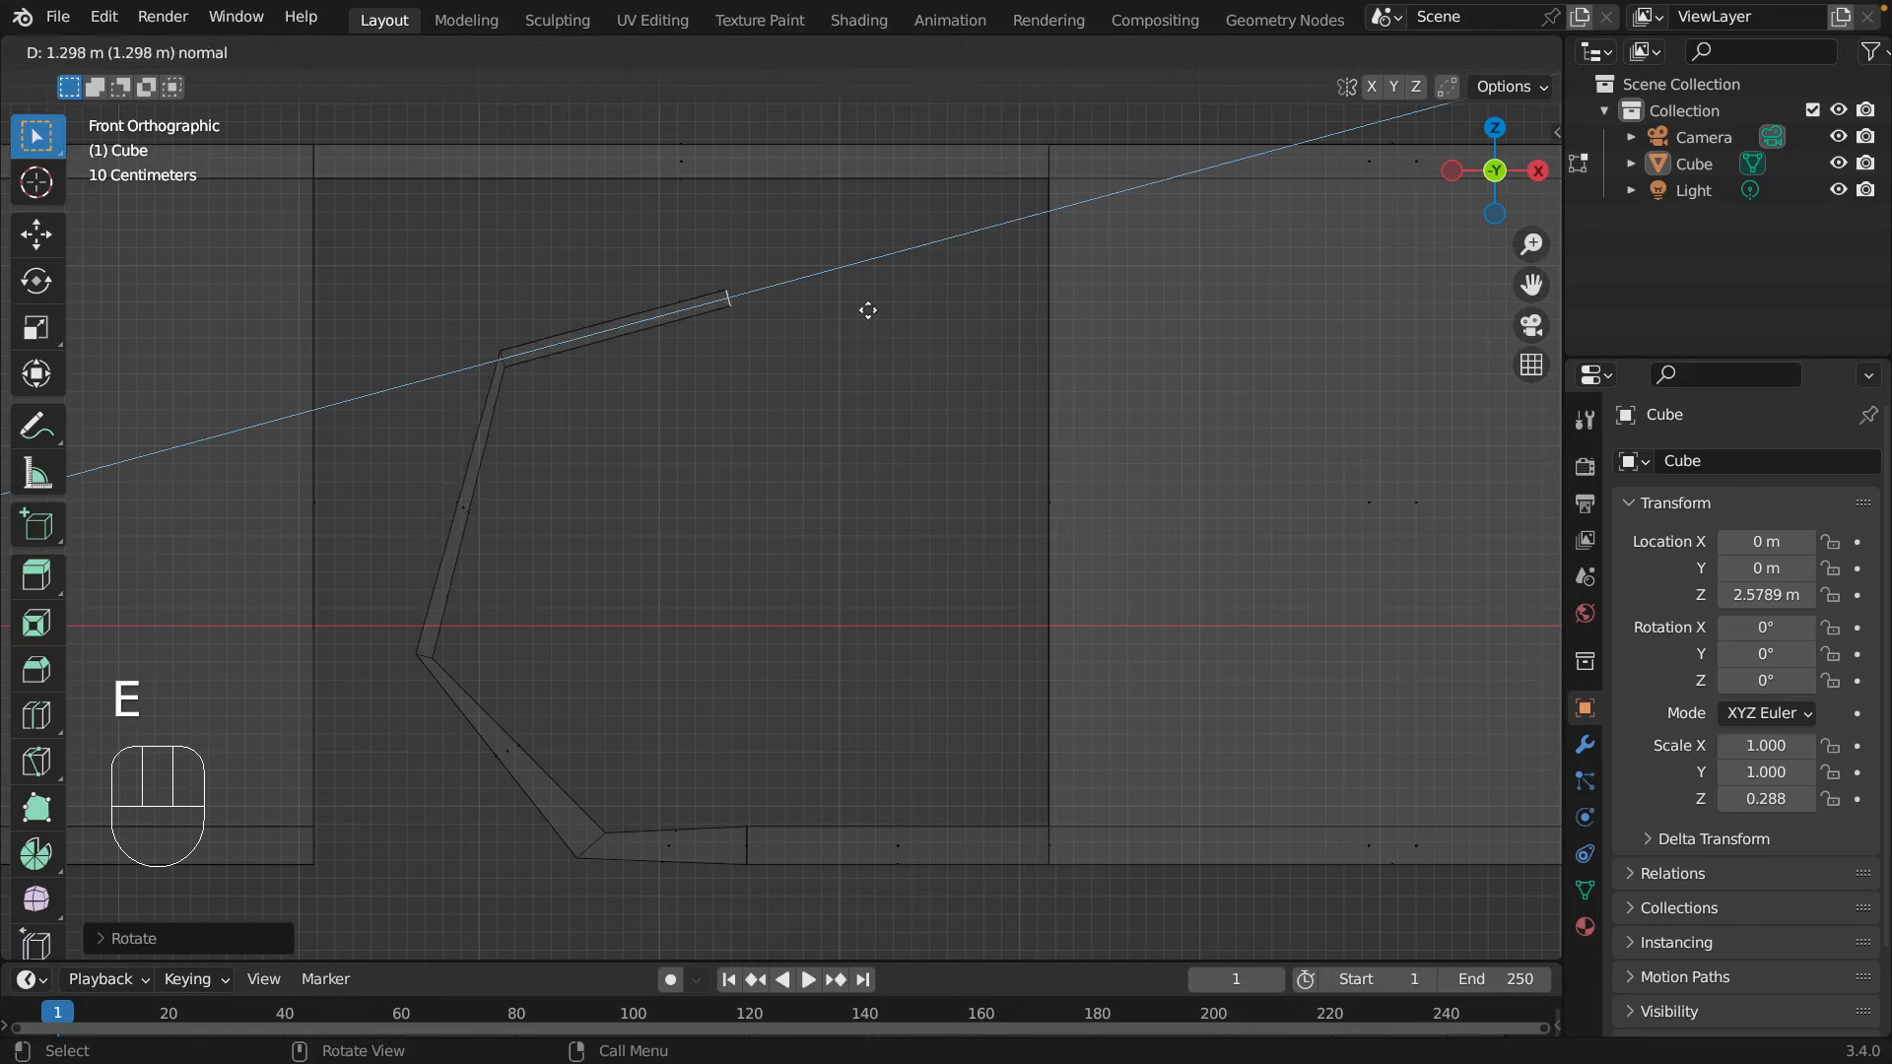
left_click(1032, 283)
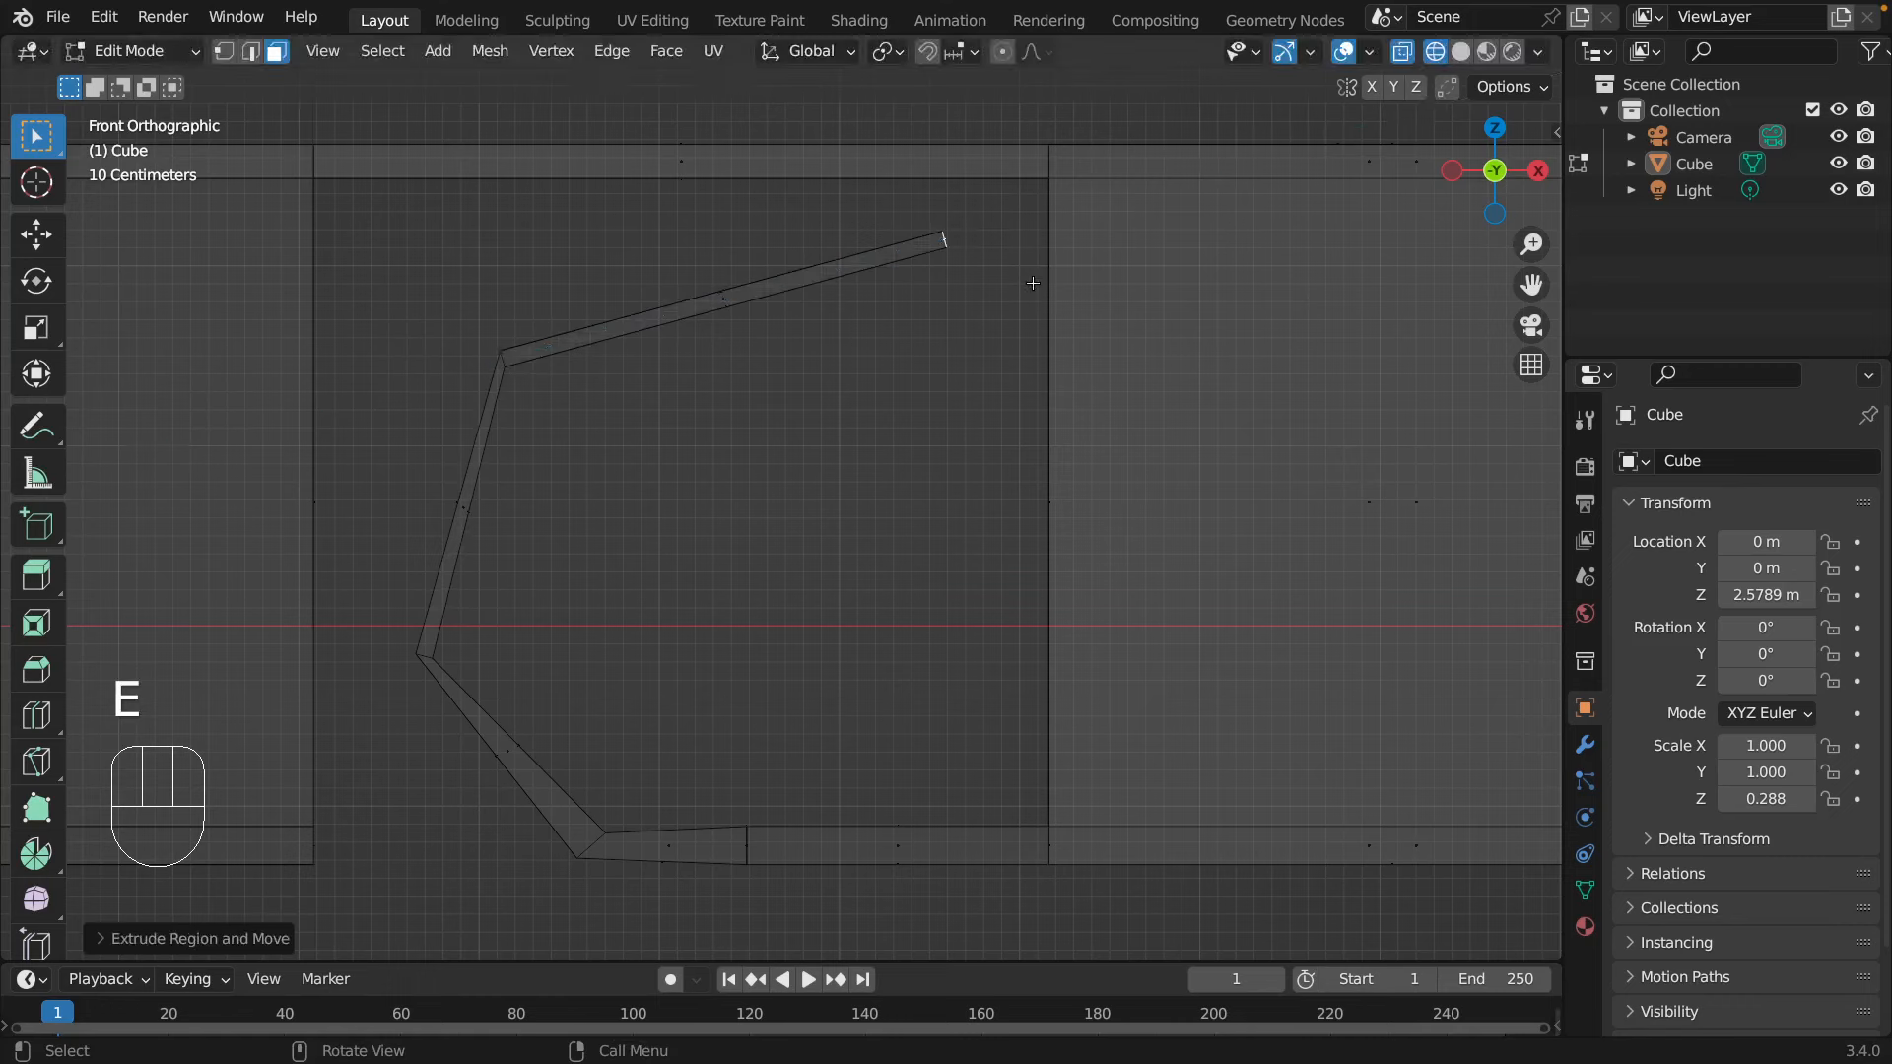
key("r")
left_click(931, 315)
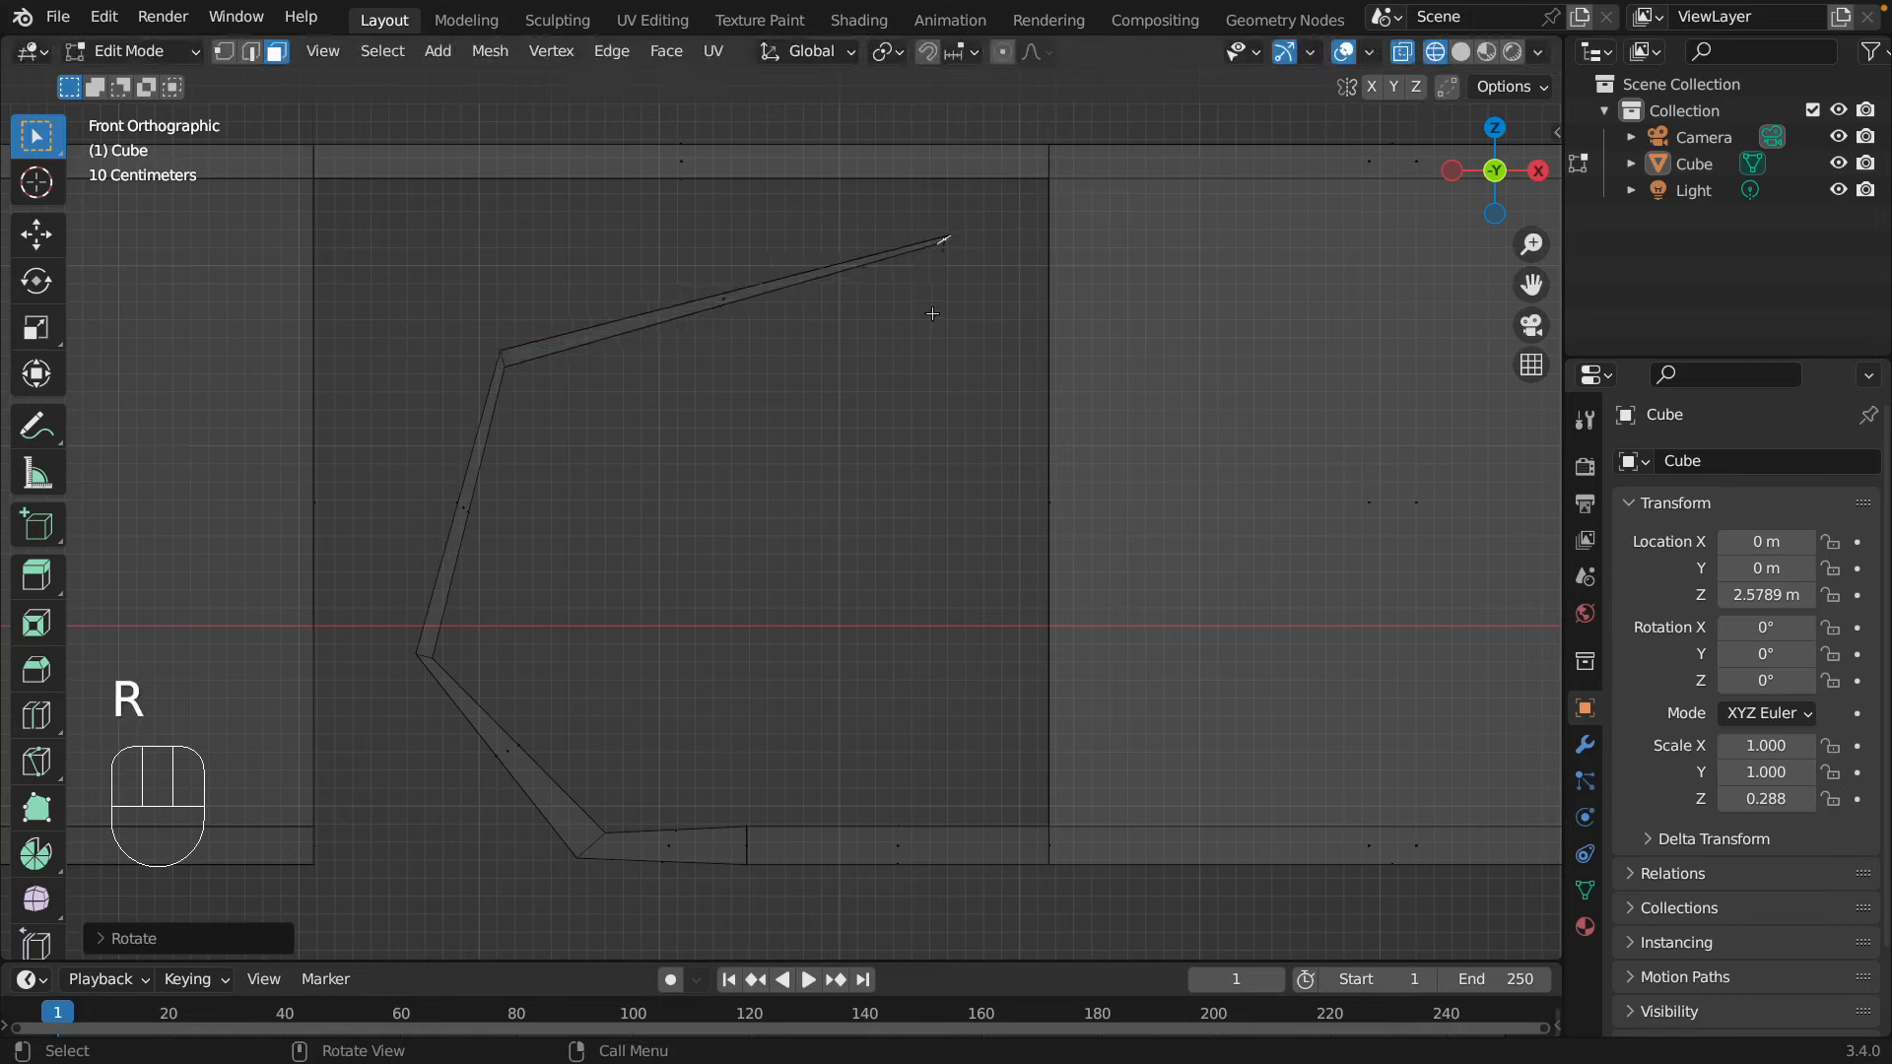
key("r")
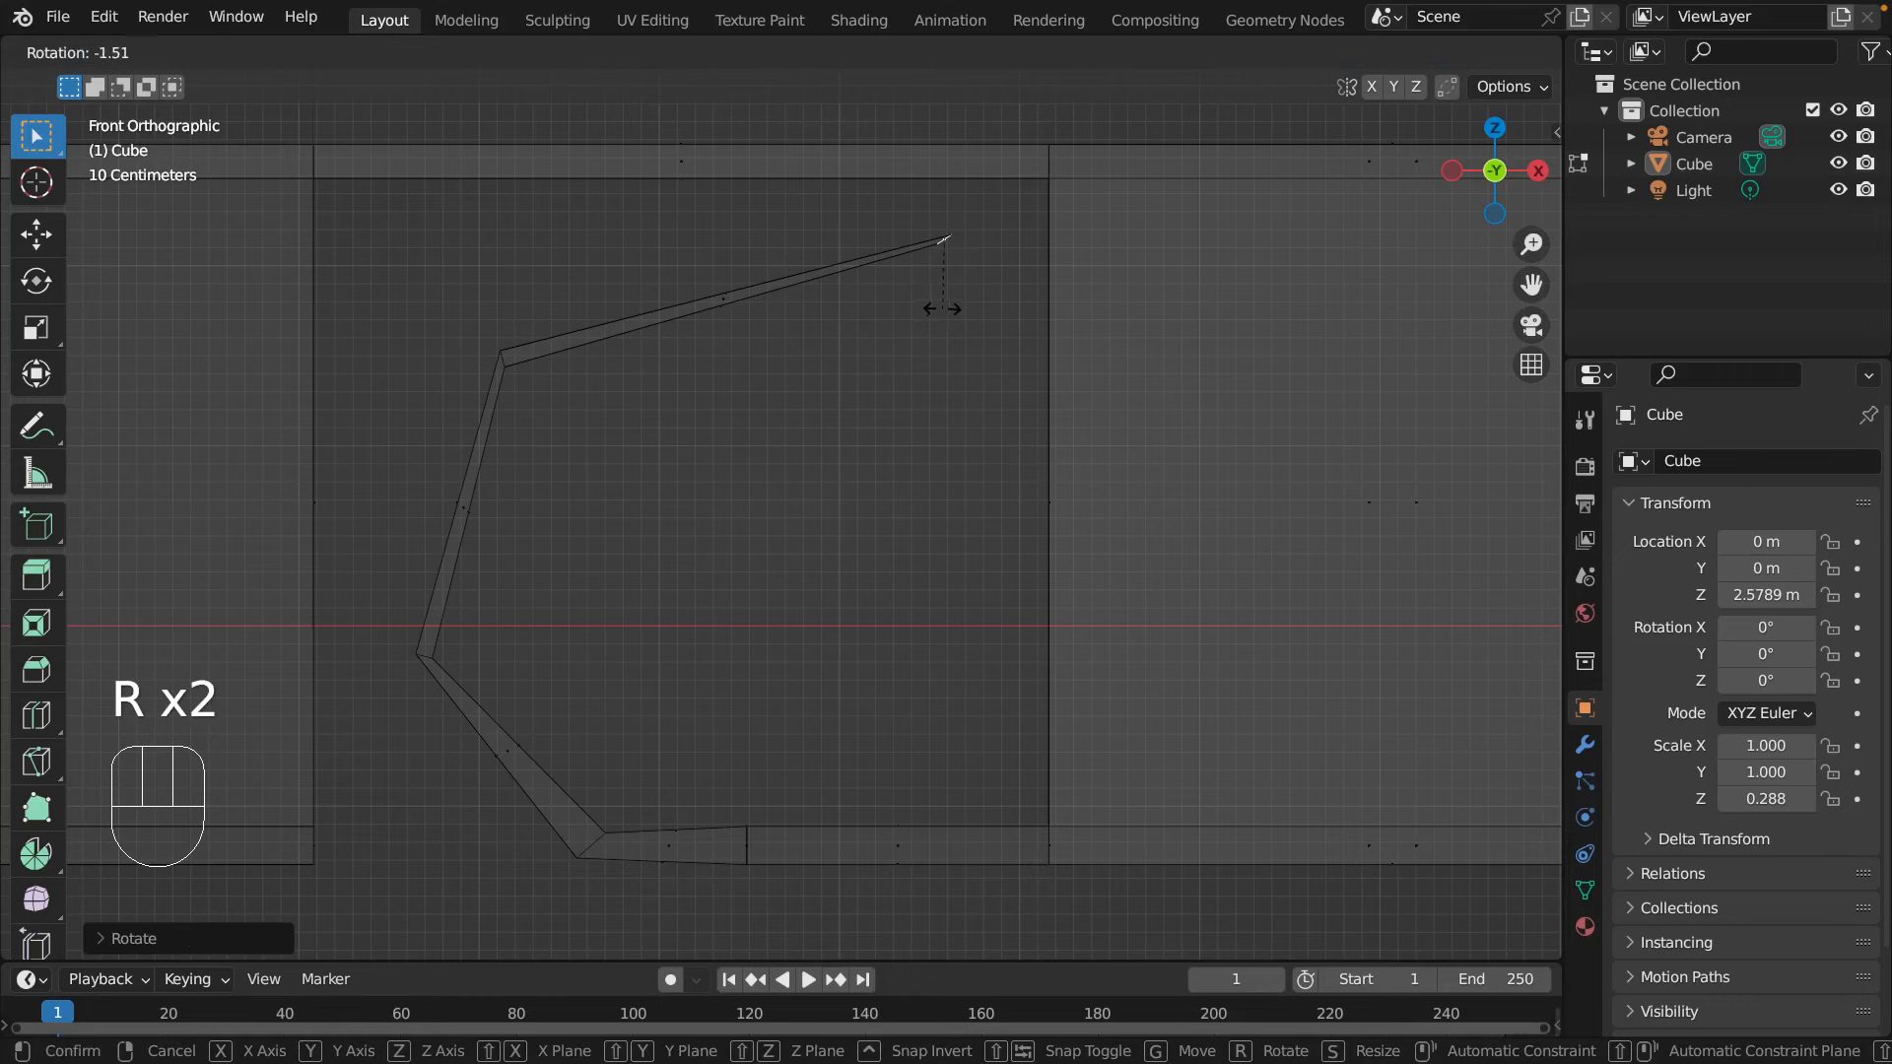
left_click(942, 308)
- Extrude a diagonal downward segment about 0.8 m long and rotate its end face to point almost straight down
key("e")
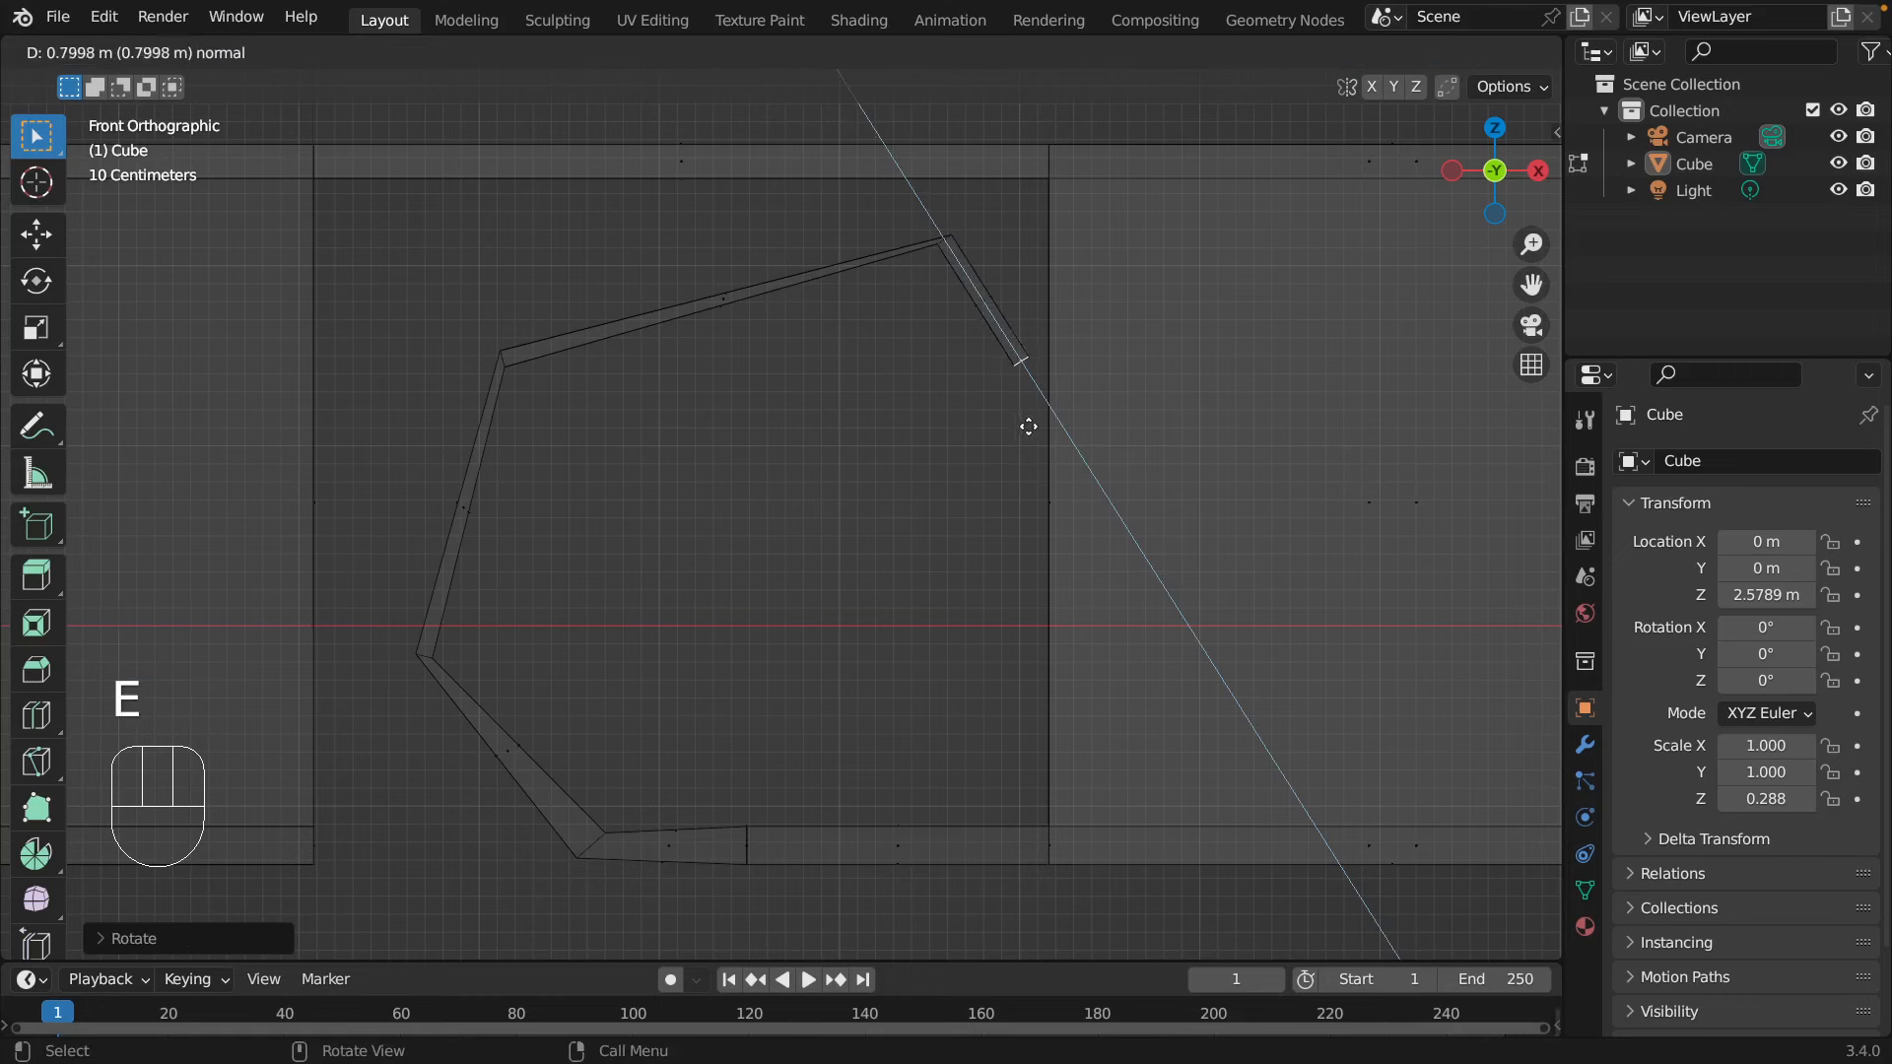
left_click(1030, 435)
key("r")
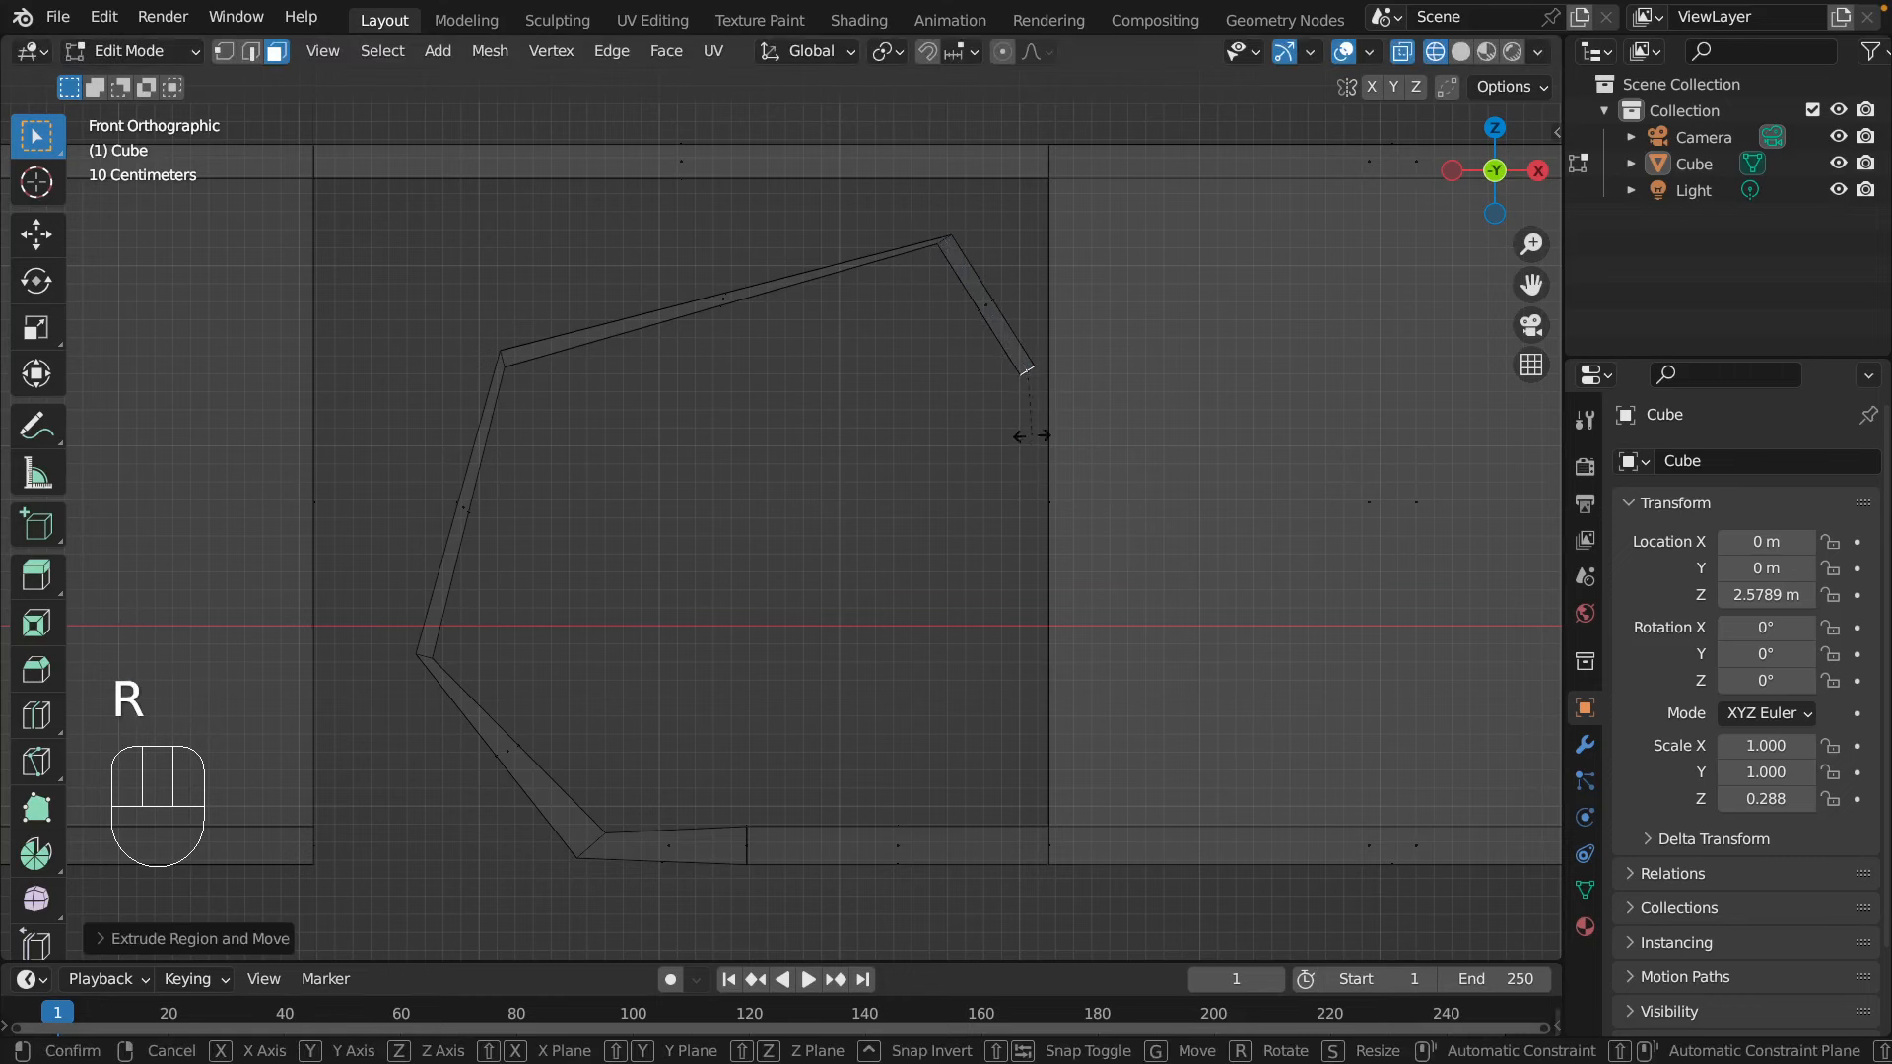
left_click(936, 412)
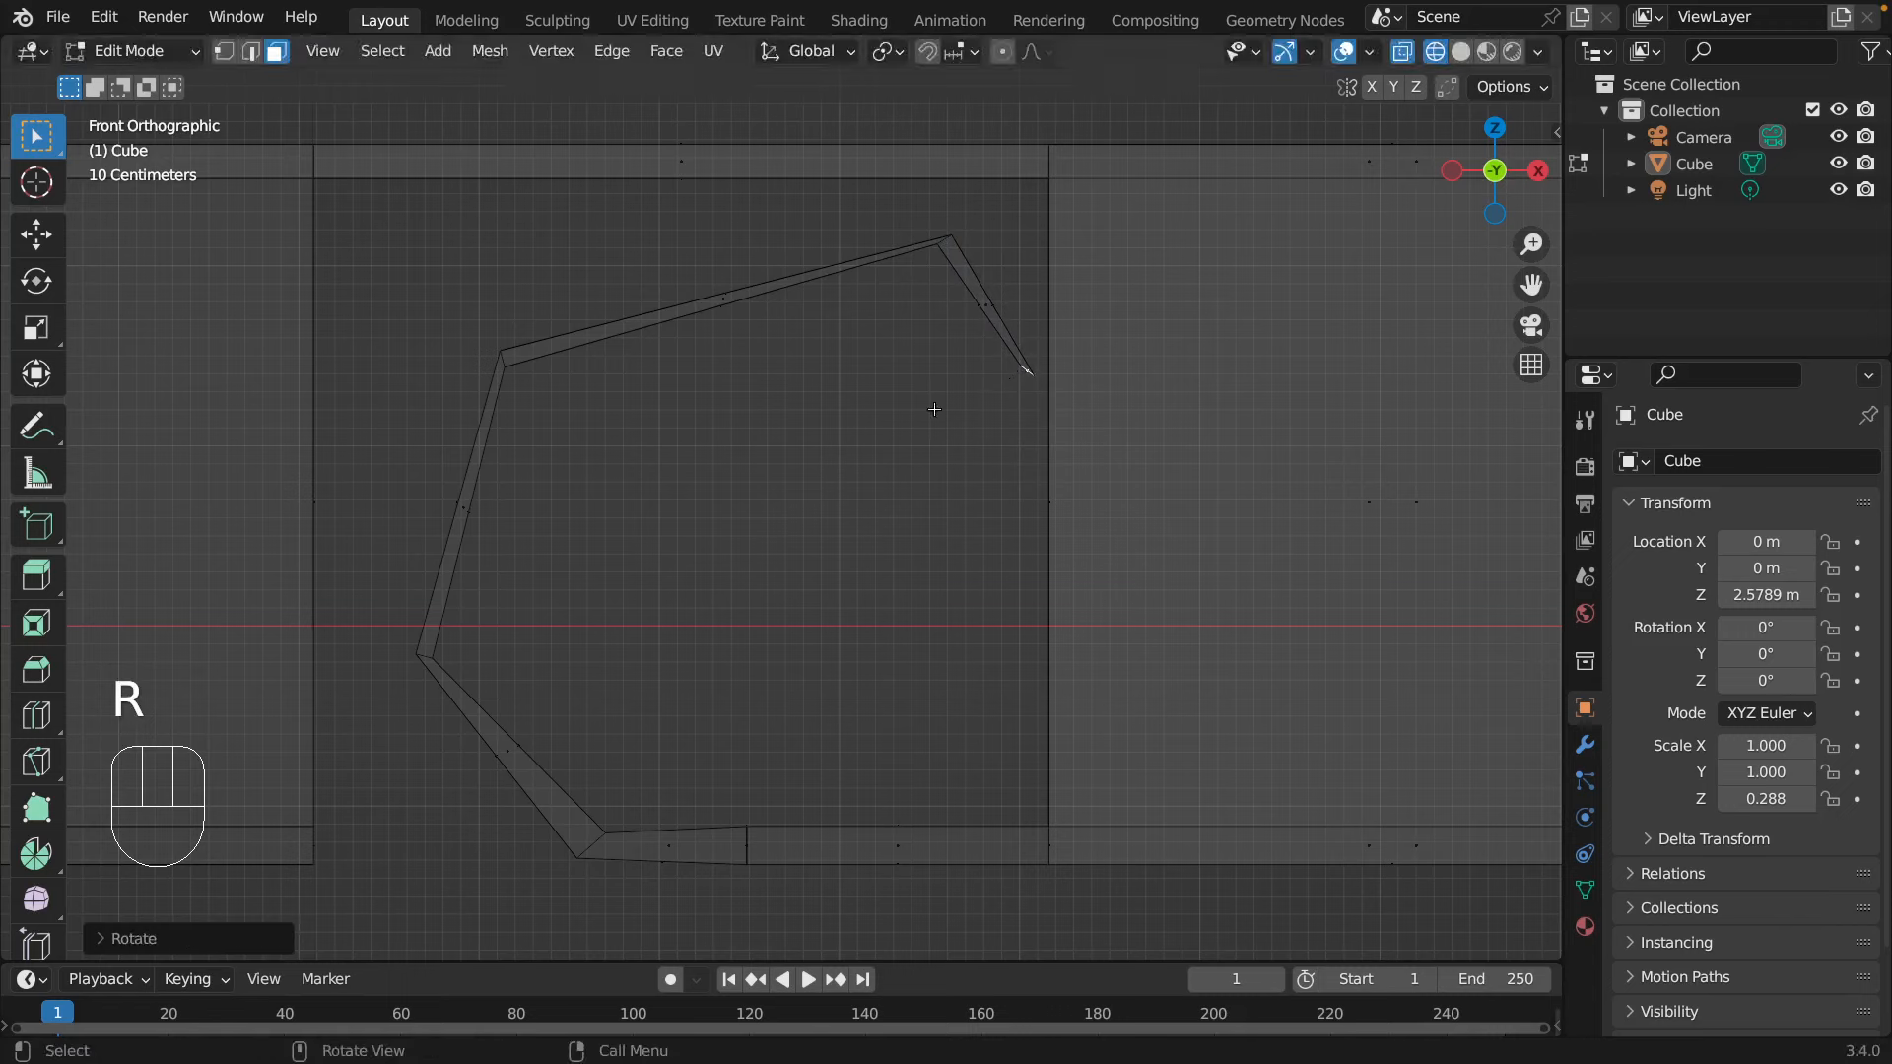
key("e")
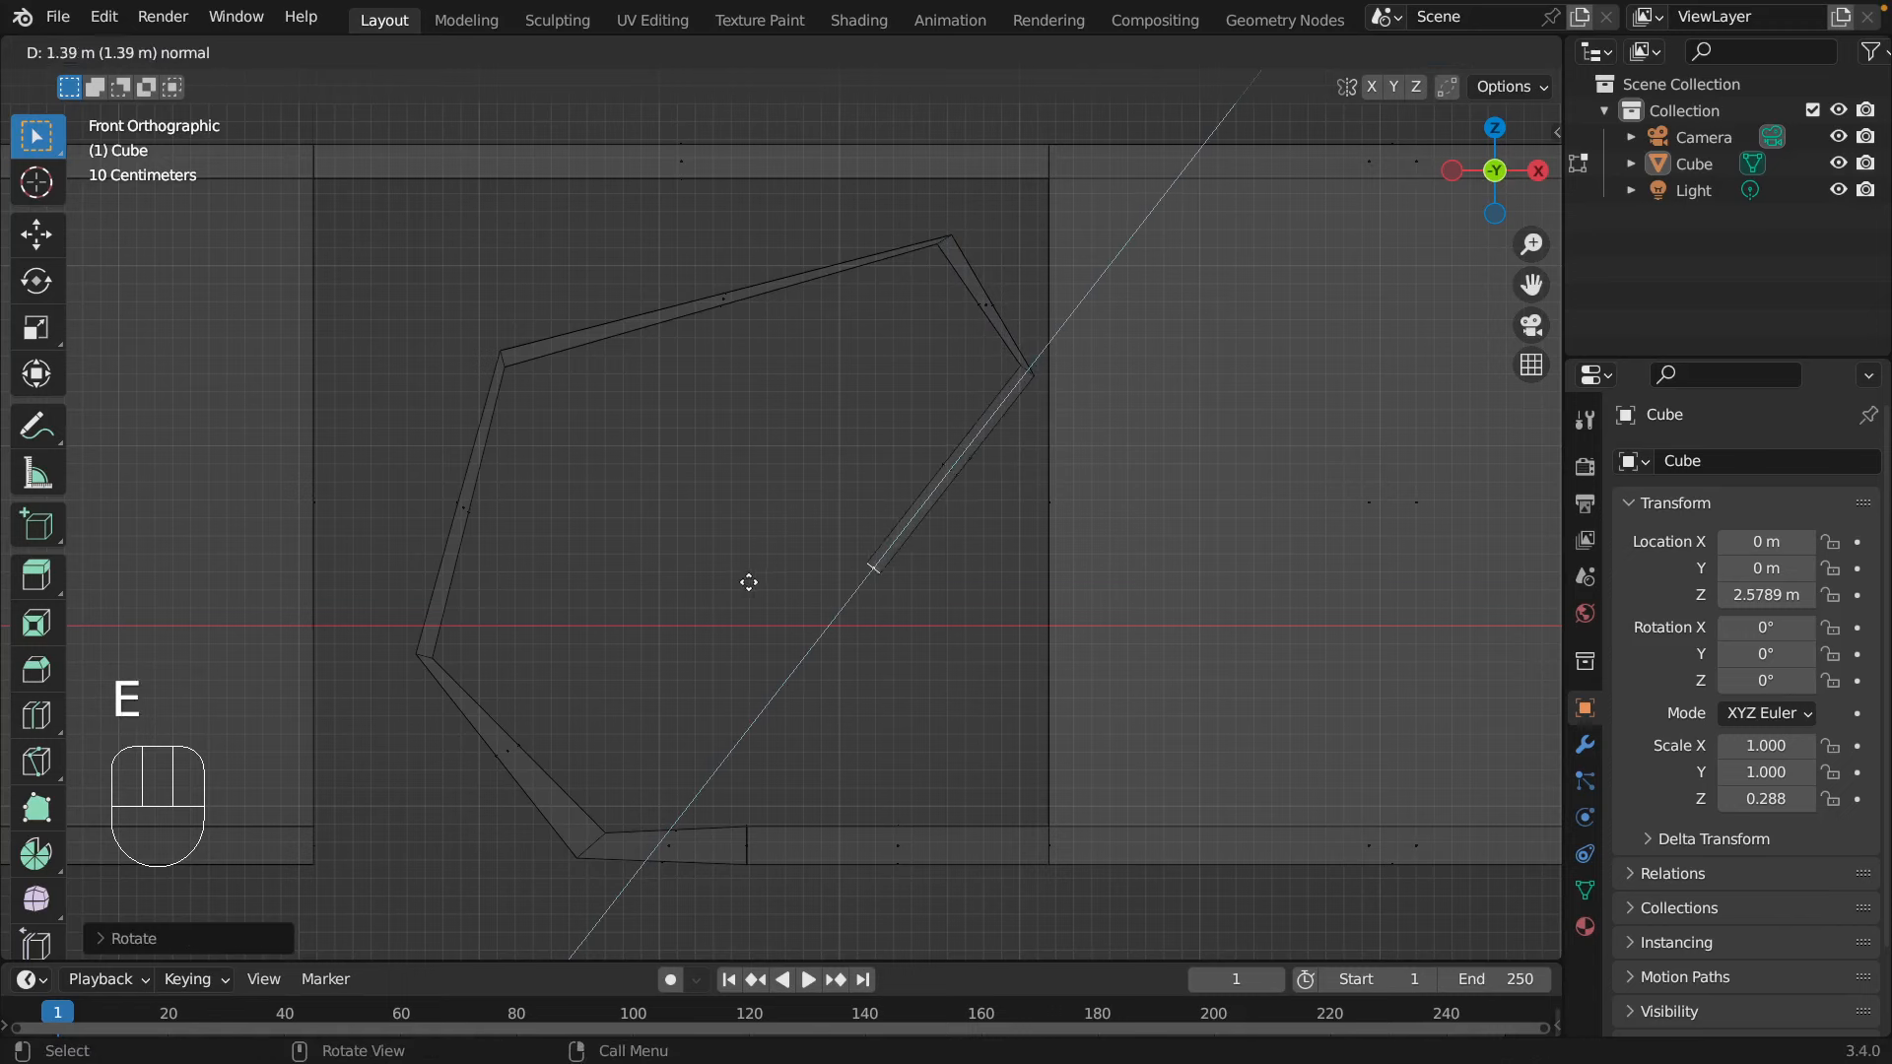
right_click(748, 582)
key("r")
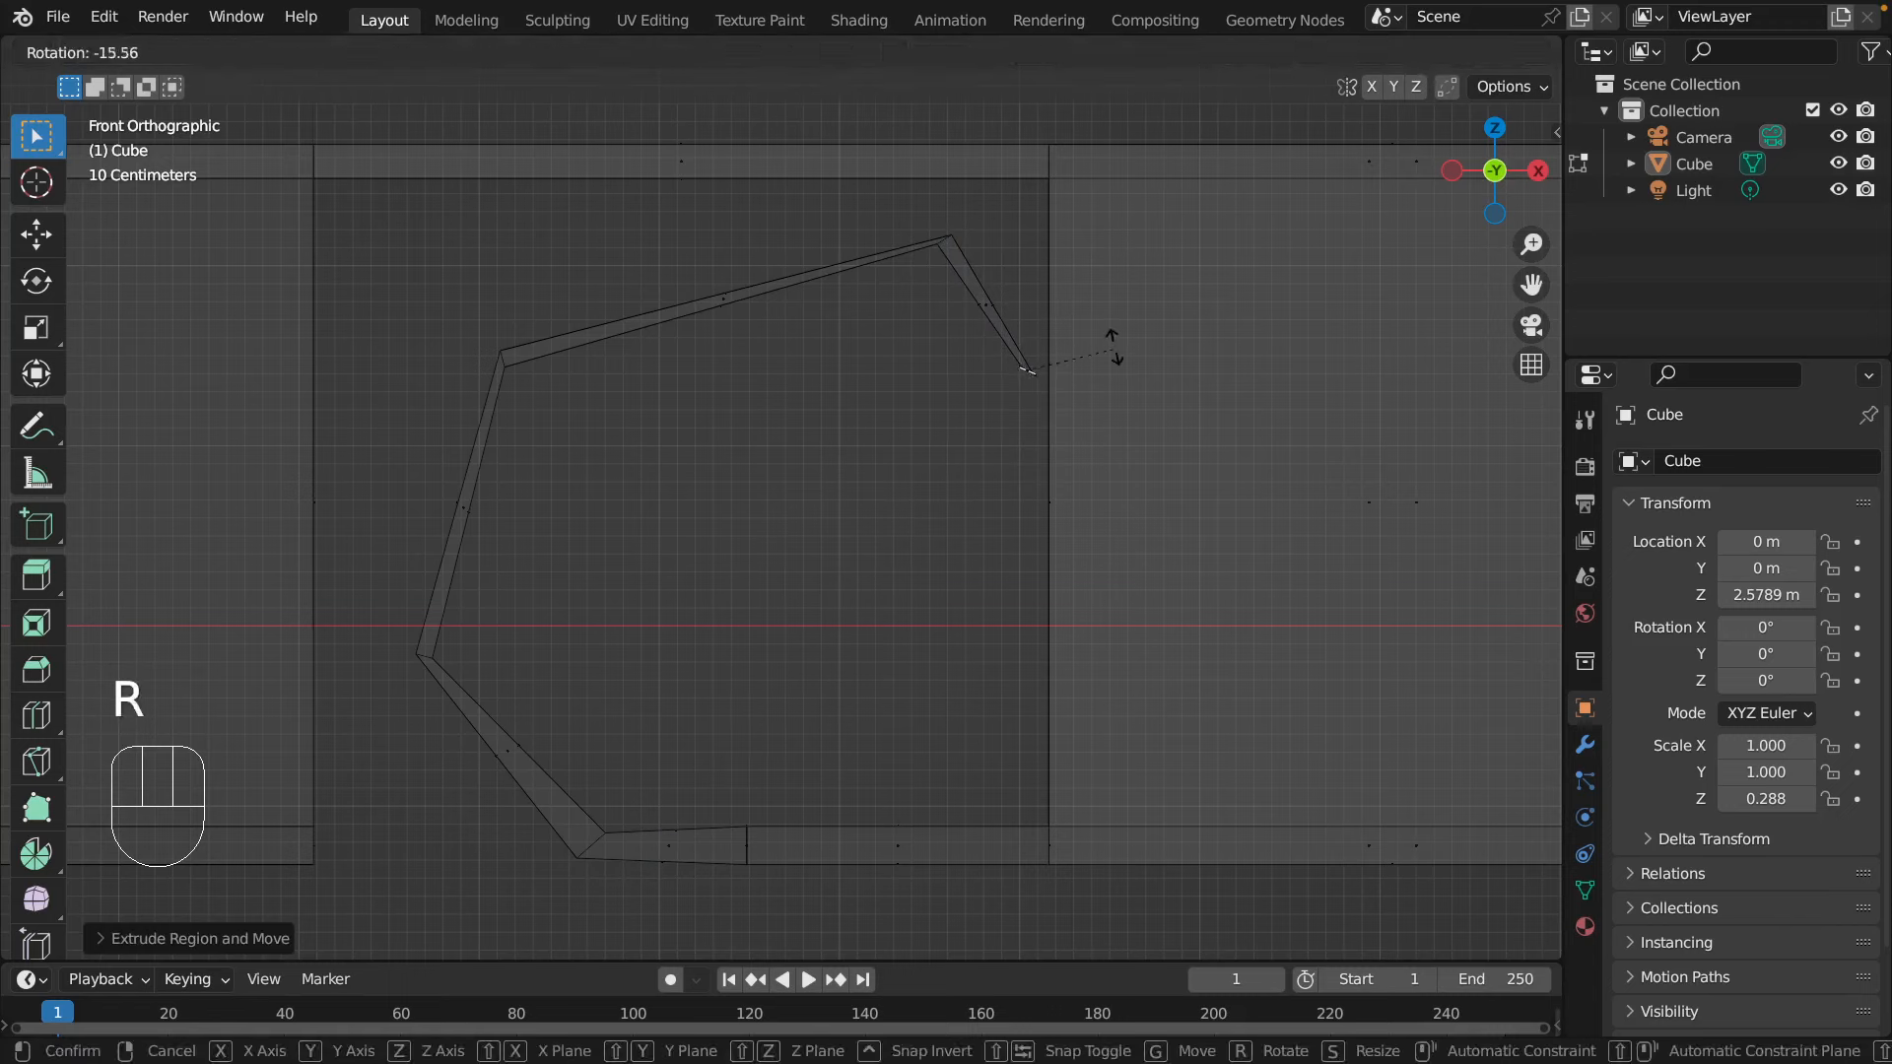
left_click(1110, 325)
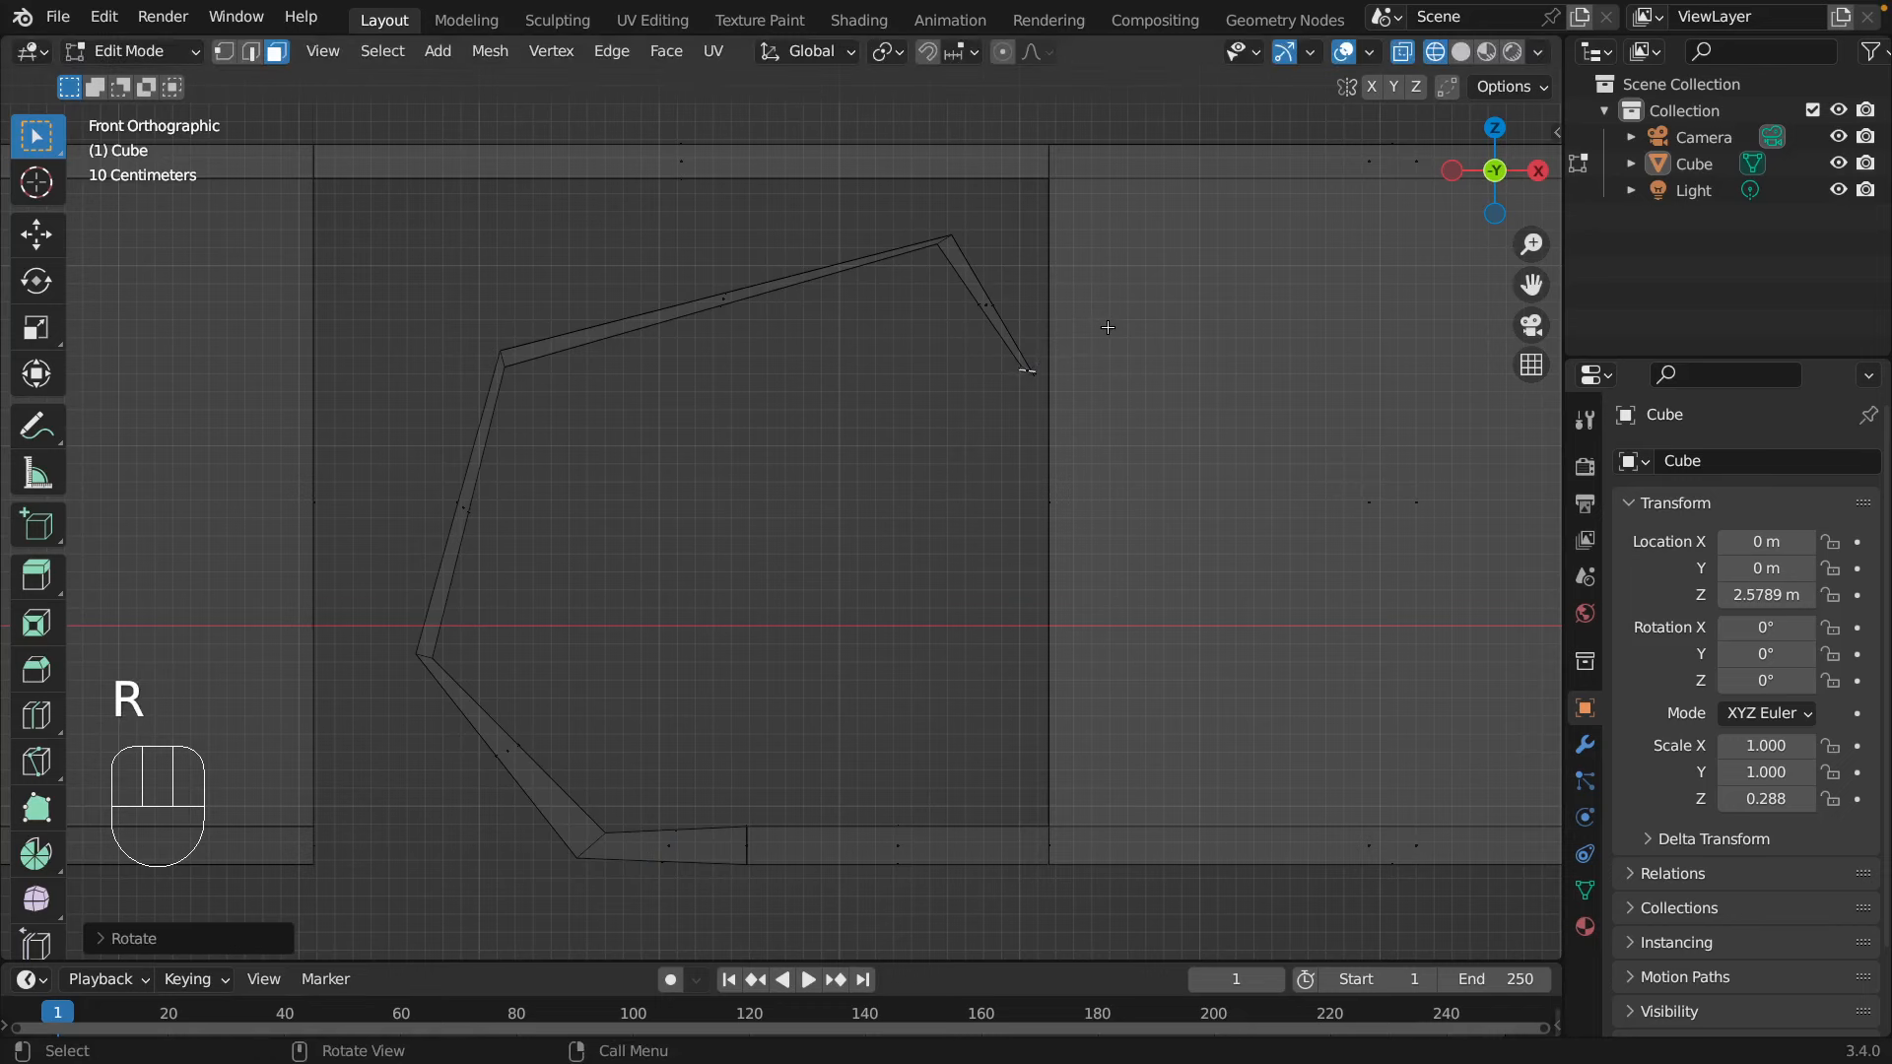
- Extrude the loop's +X side down and a bottom segment back above the lower bar, rotating the end face diagonally upward toward −X
key("e")
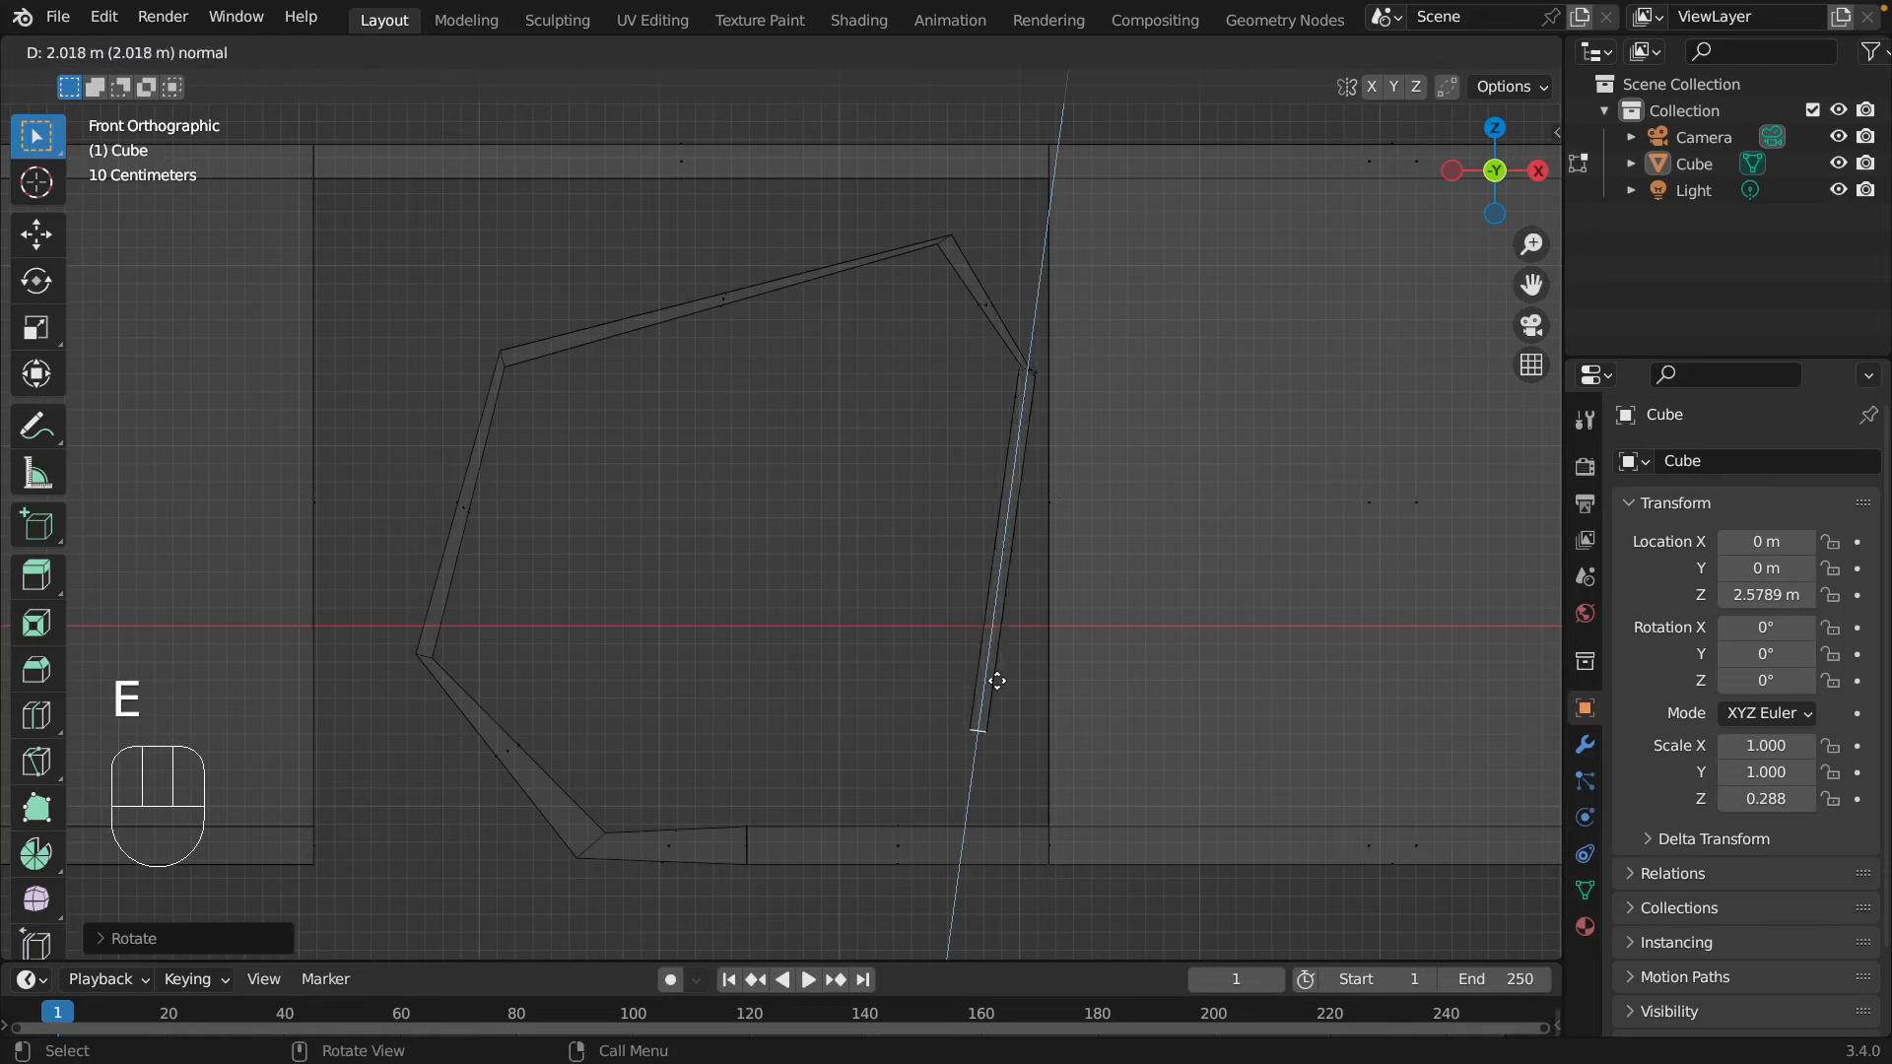
left_click(988, 711)
key("r")
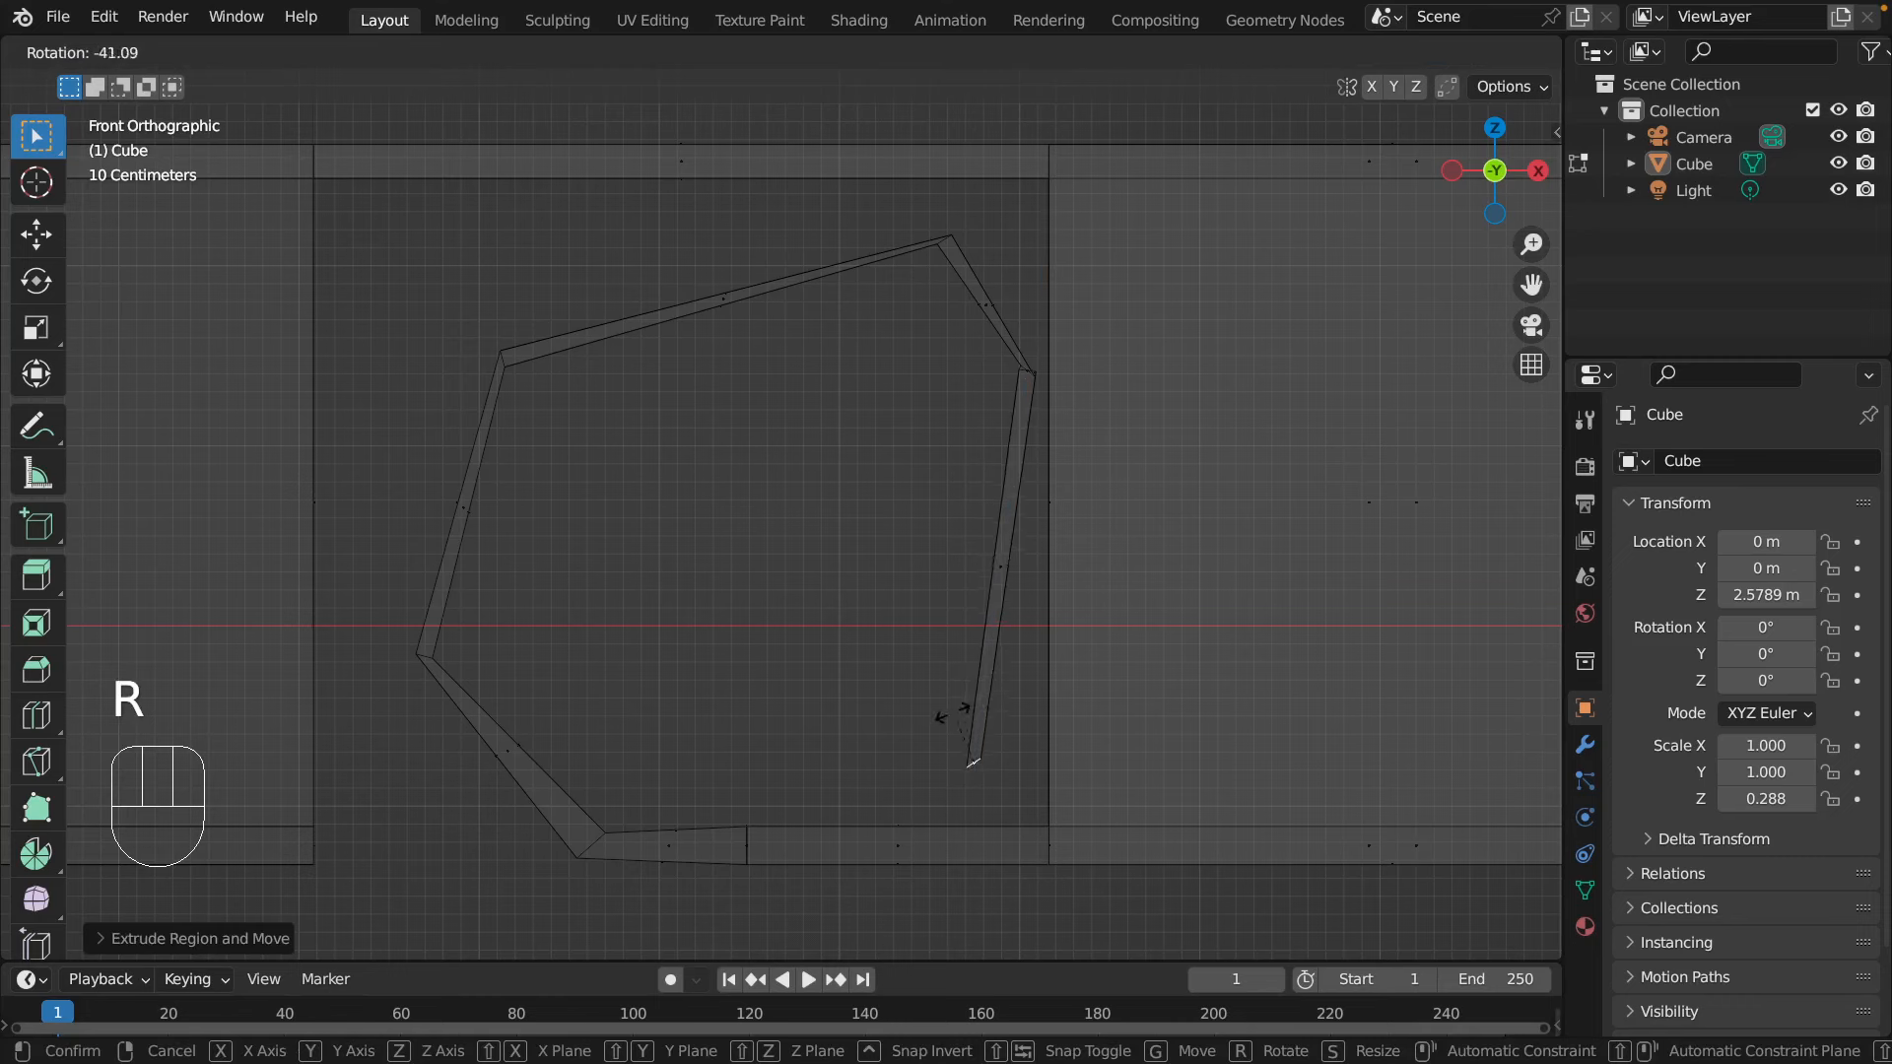
left_click(1026, 762)
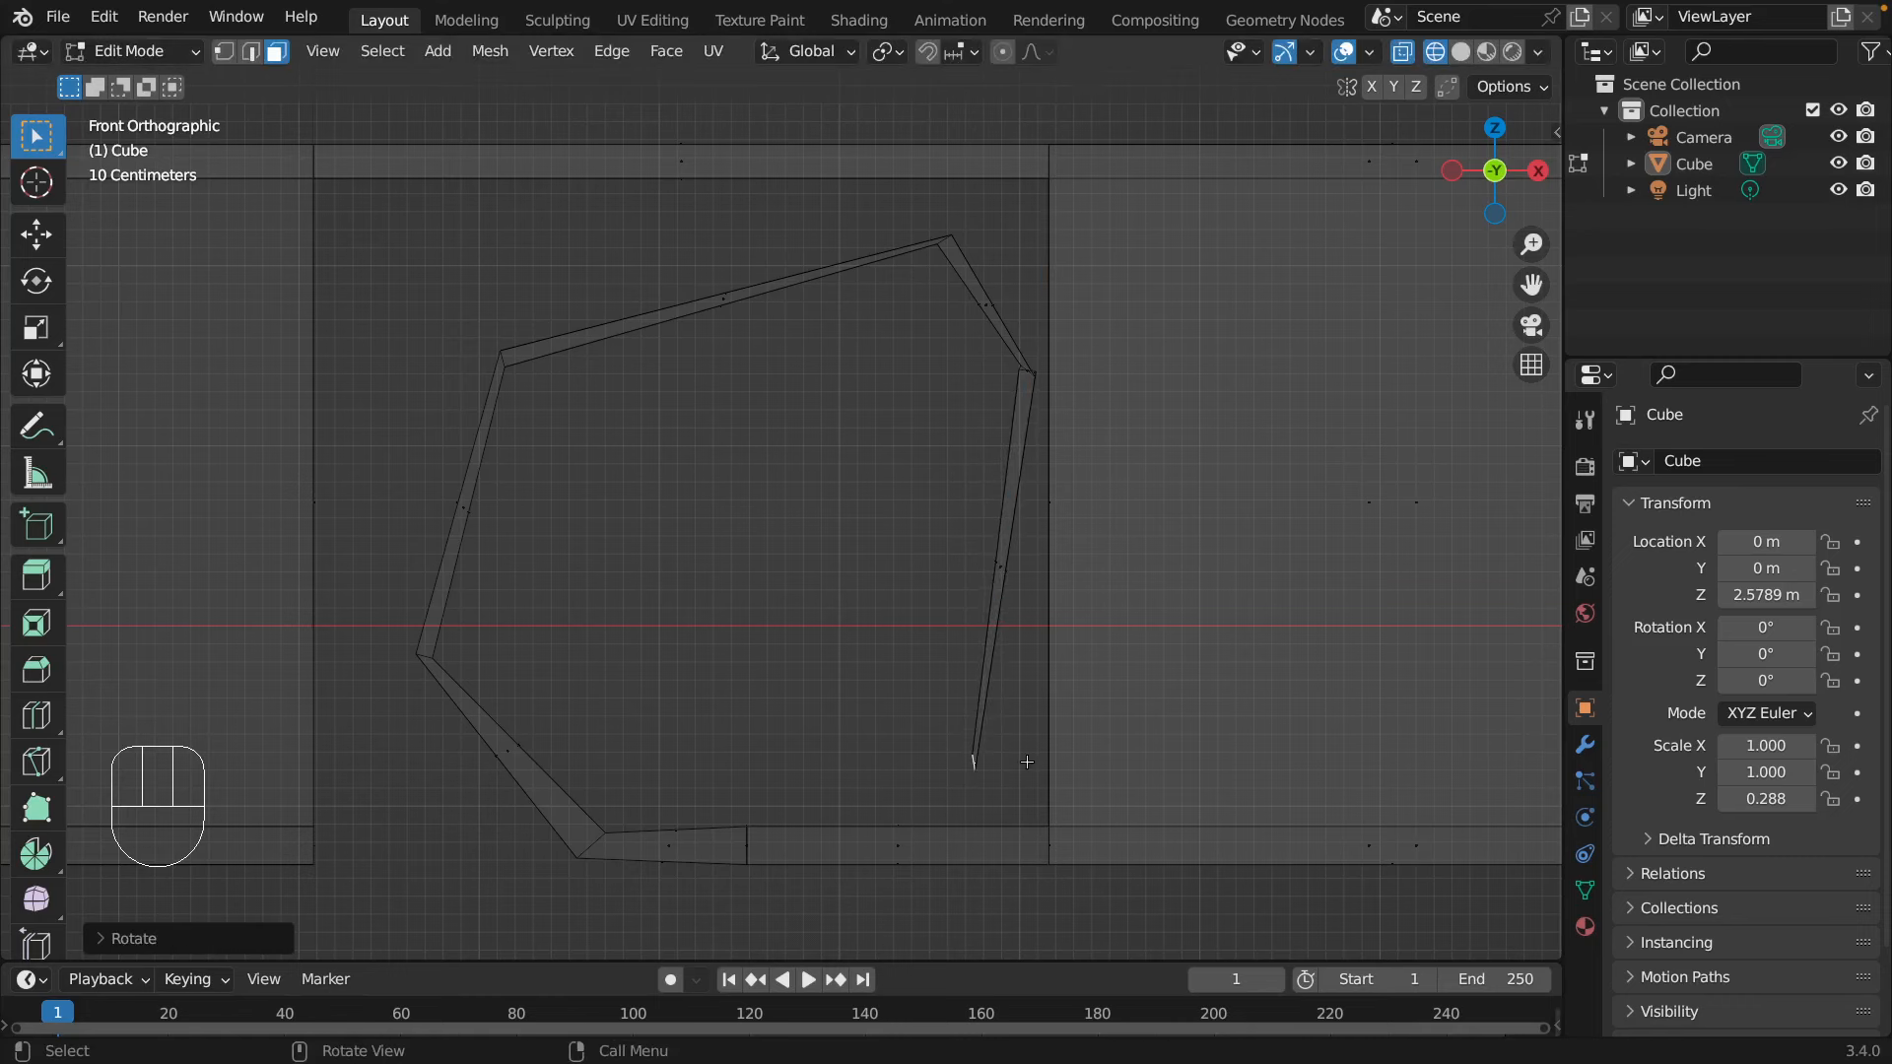
key("e")
left_click(748, 780)
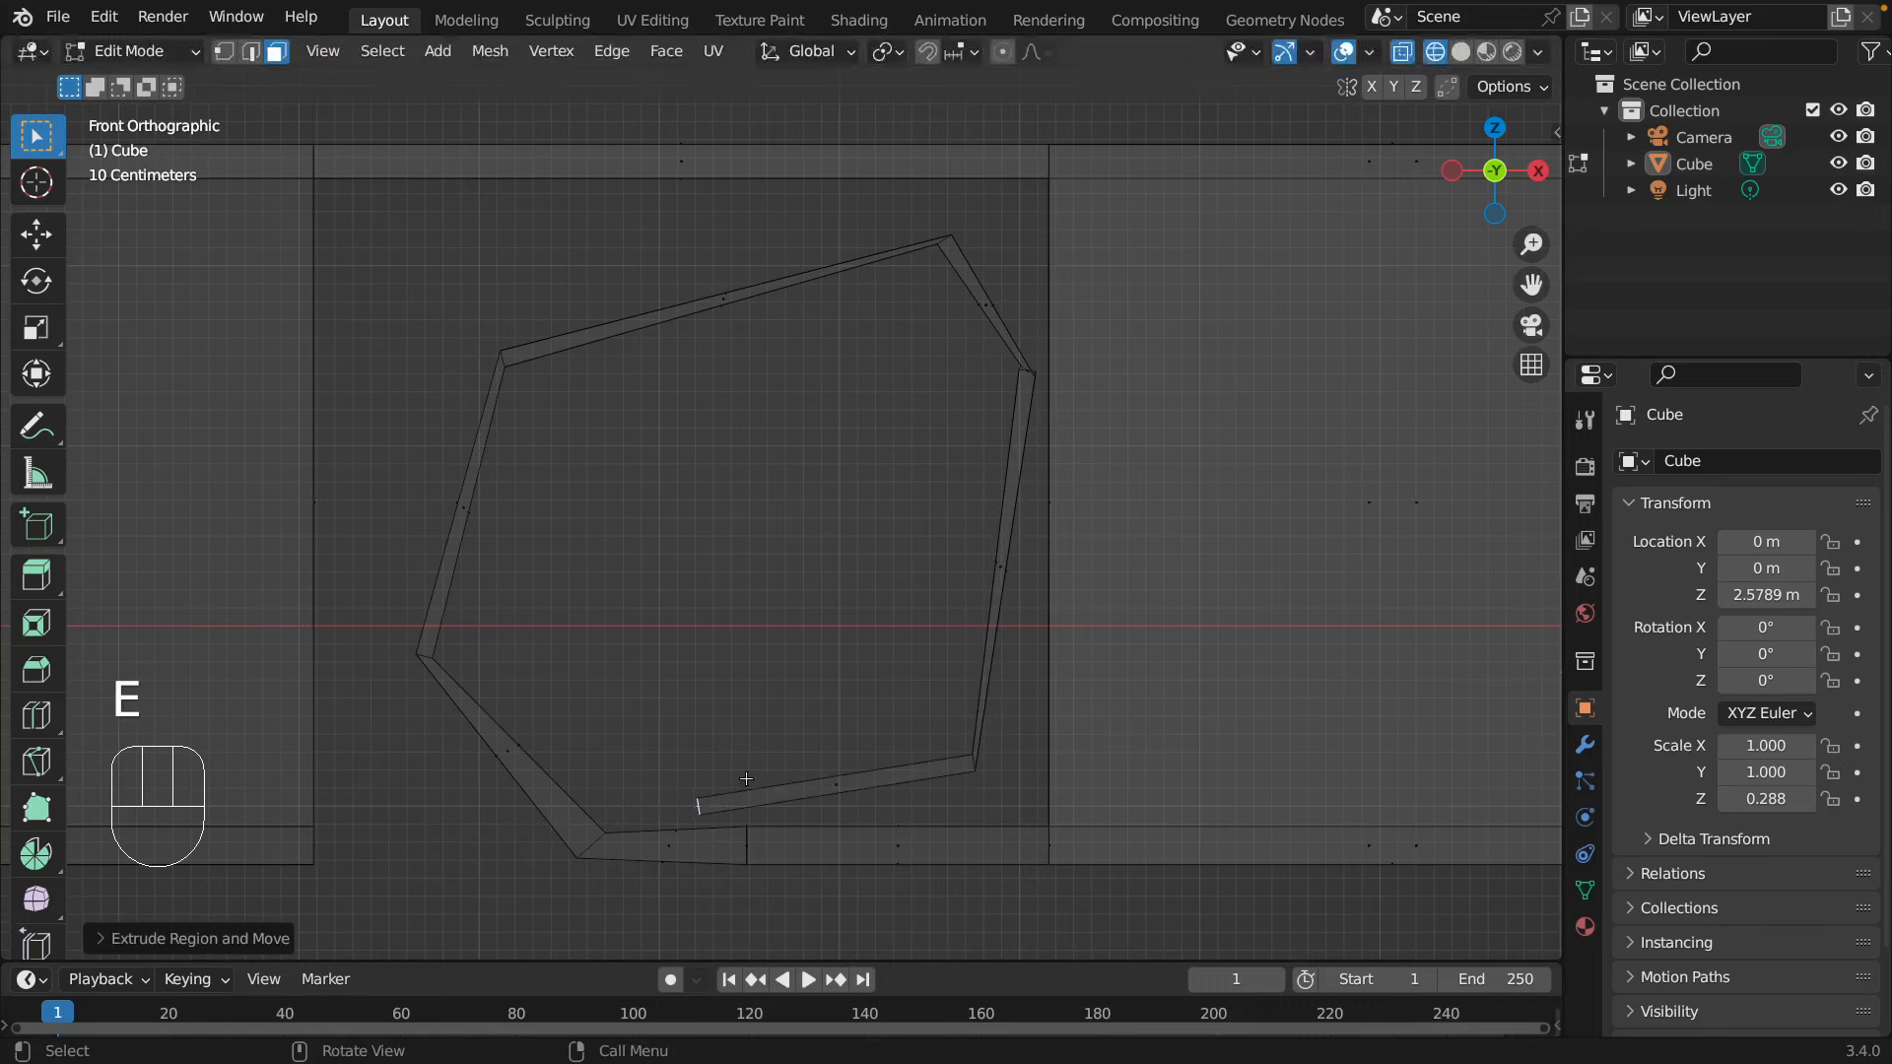
key("r")
left_click(733, 829)
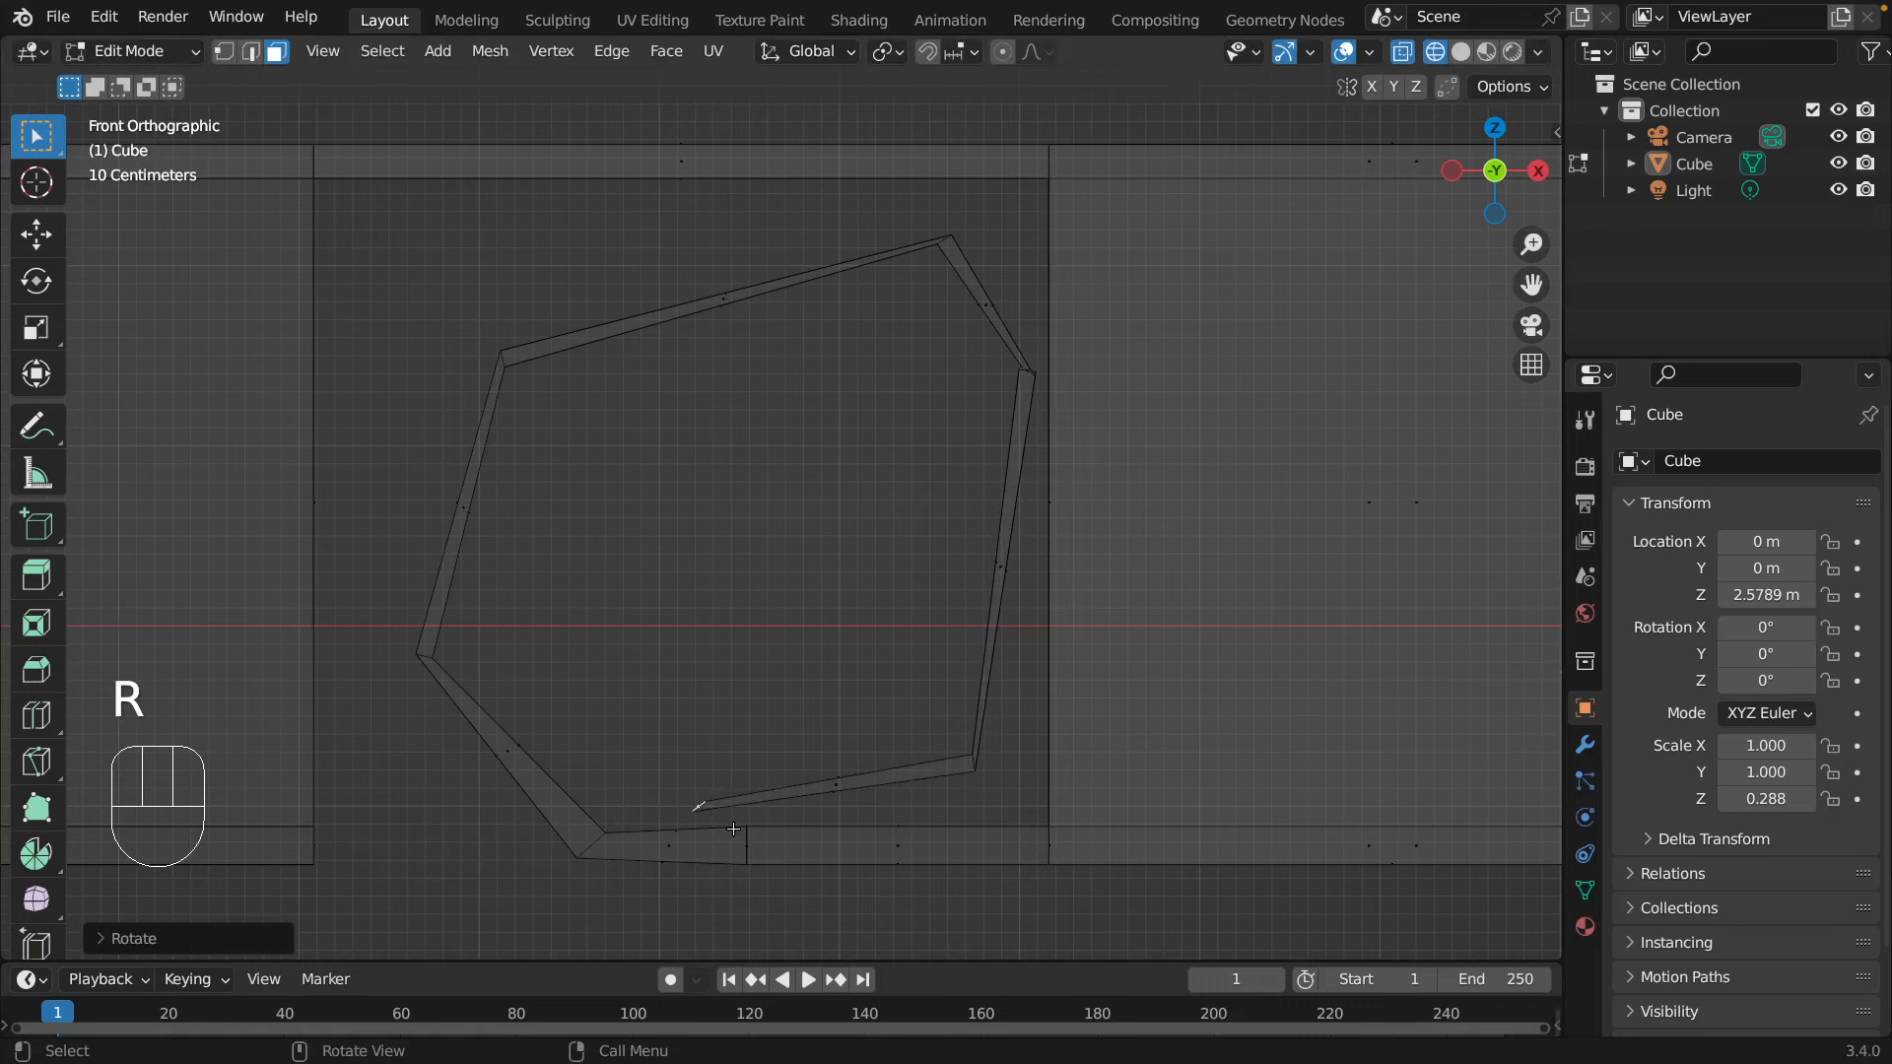
- Start an inner turn with a diagonal segment and a steep upward segment inside the loop's −X side, rotating the end face toward +X
key("e")
left_click(659, 465)
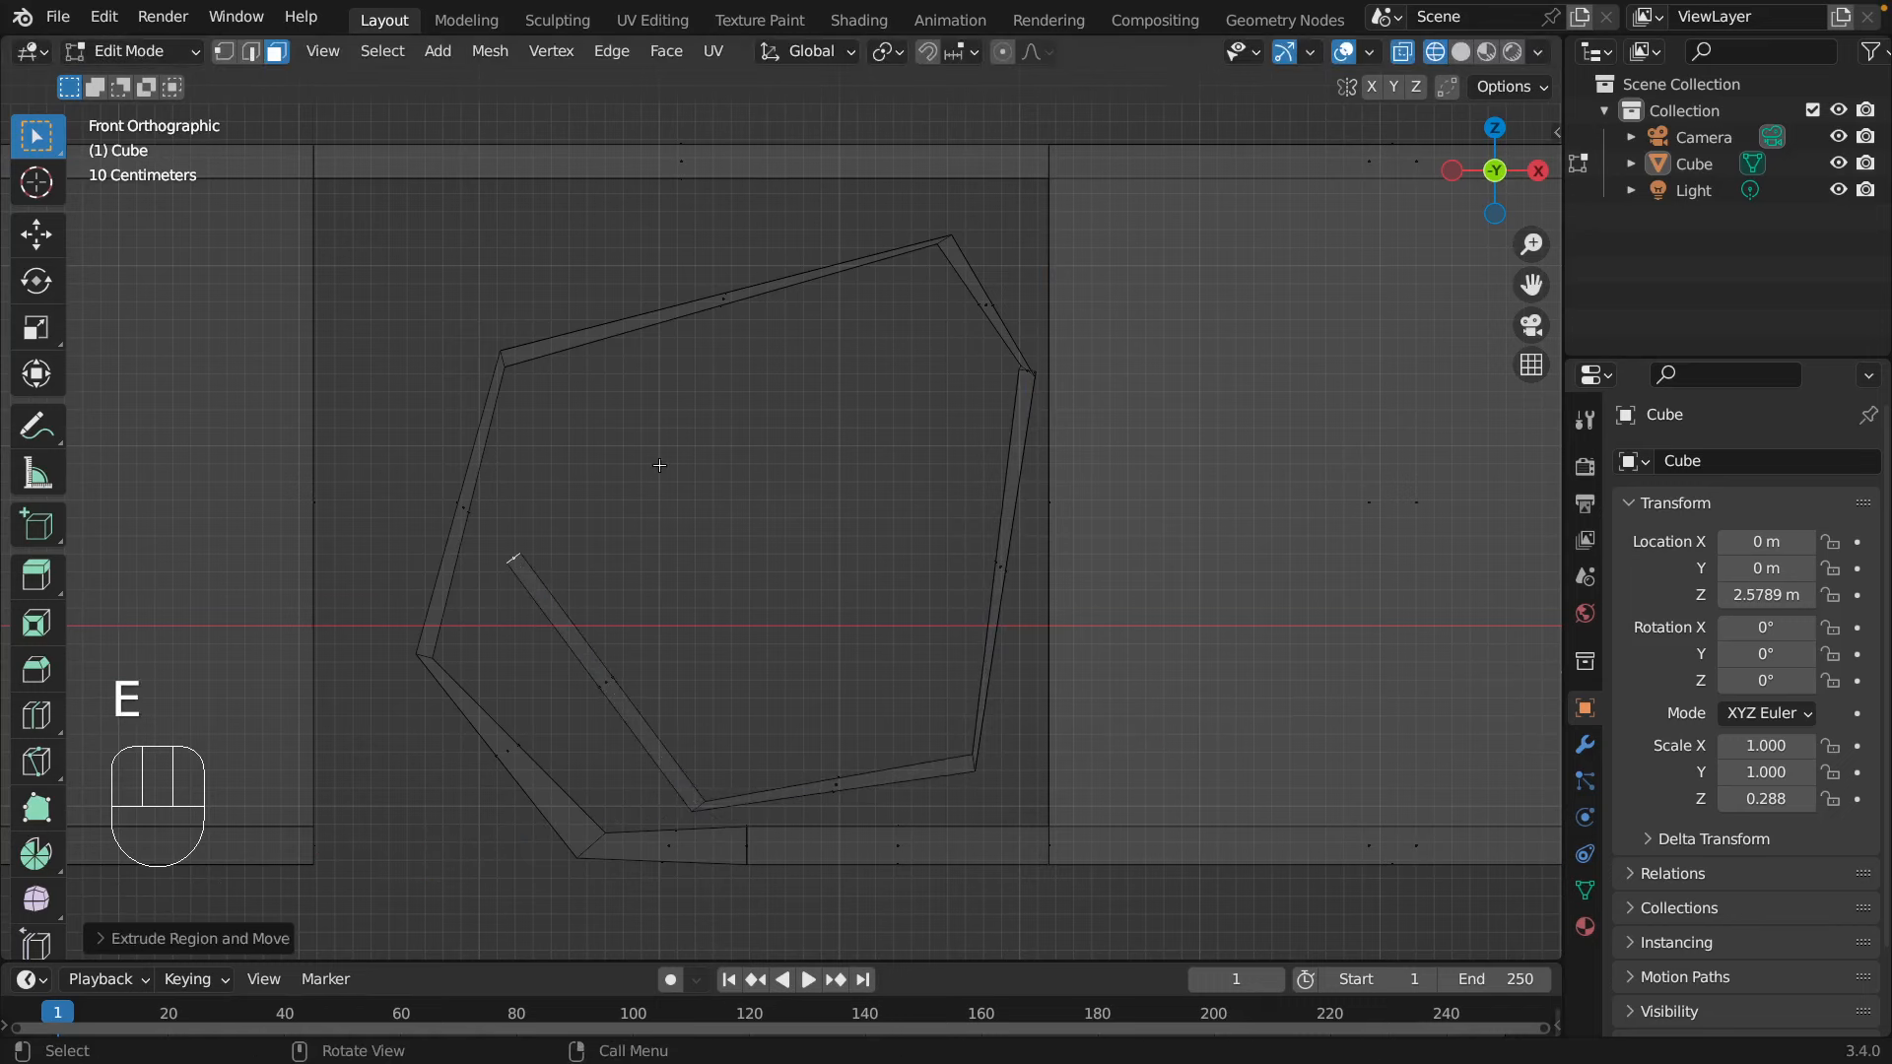
key("r")
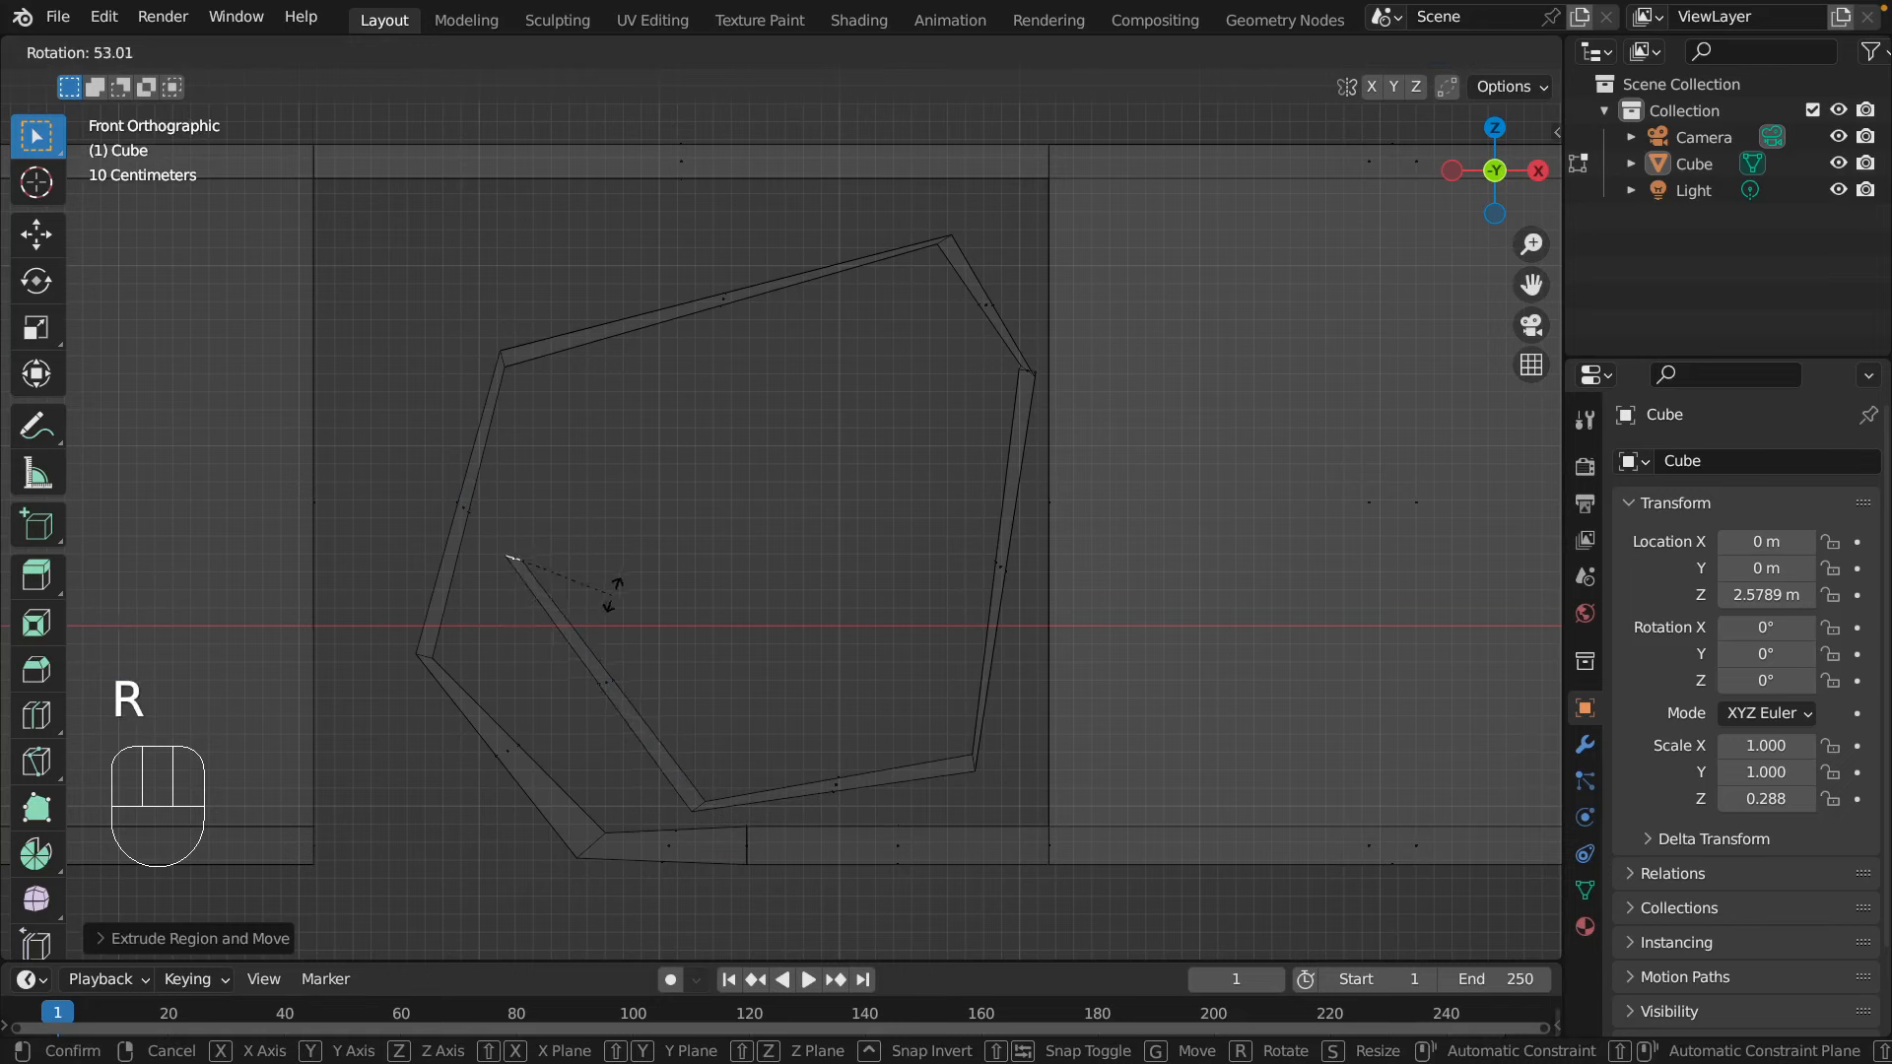
left_click(611, 596)
key("e")
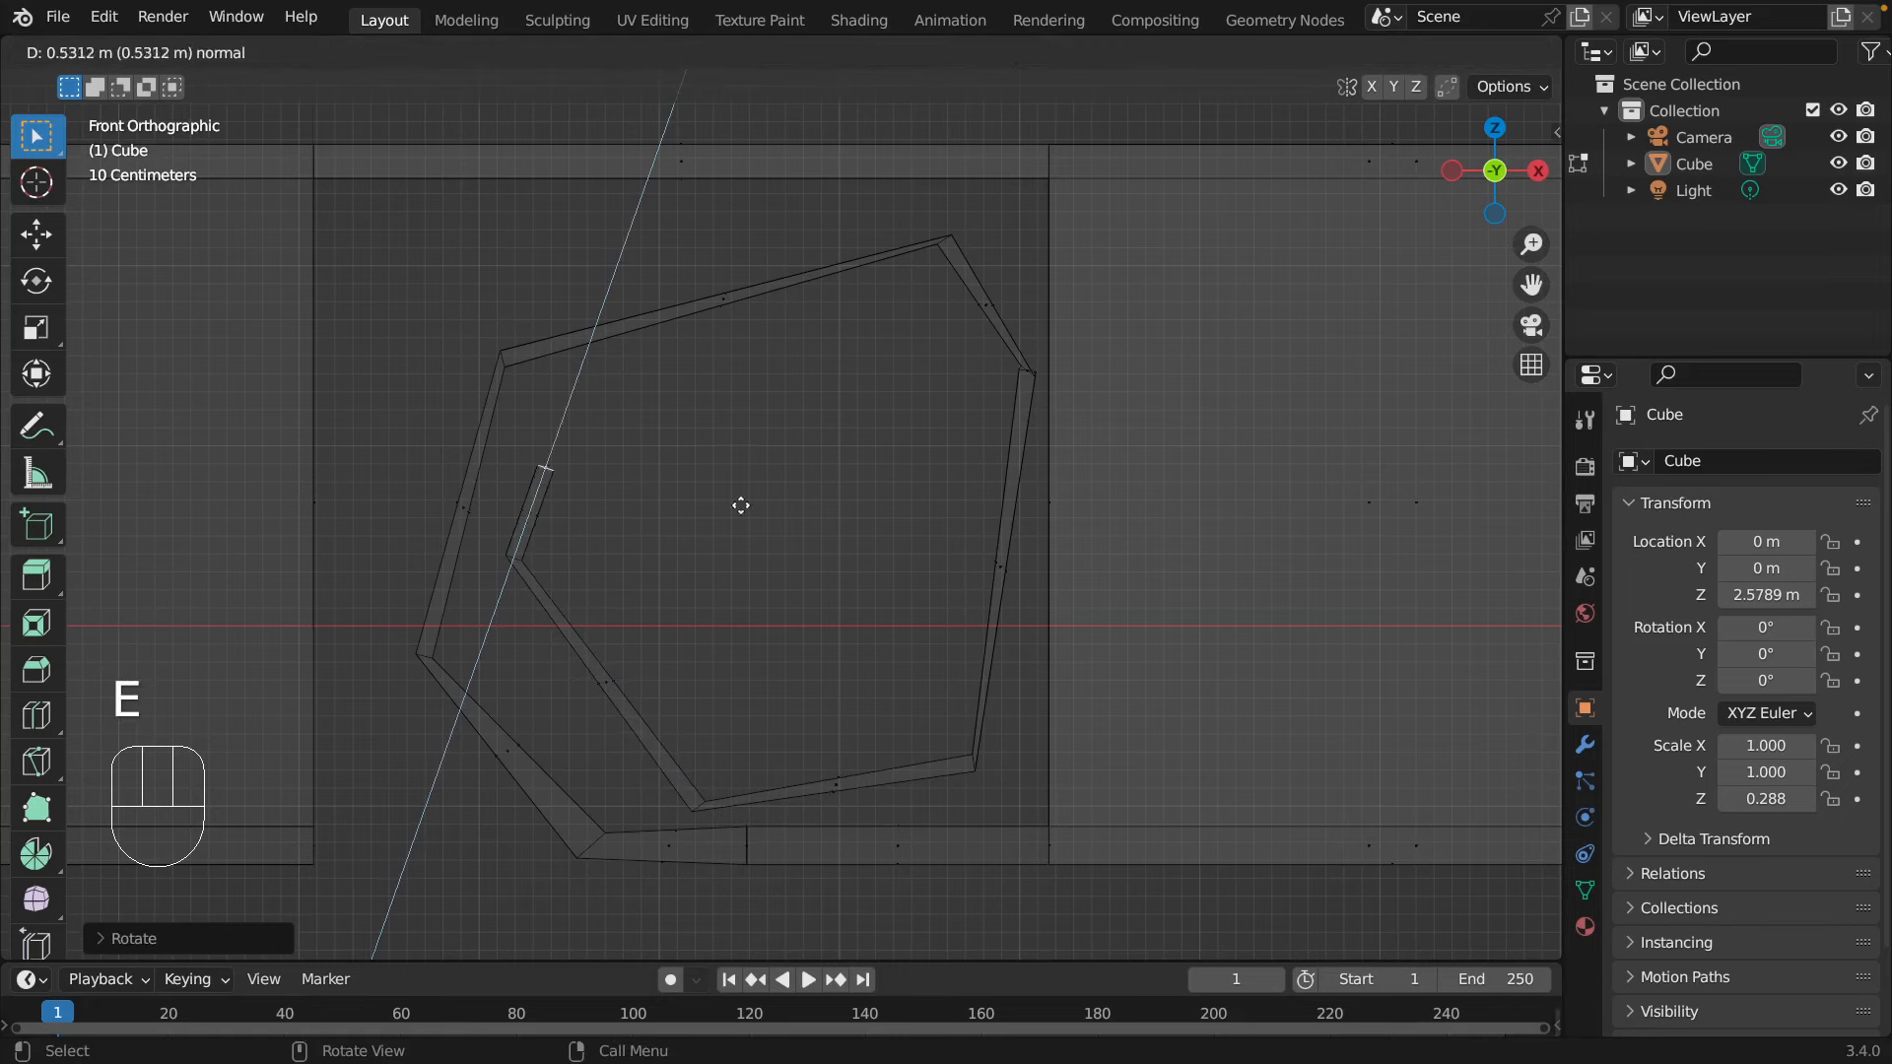
key("r")
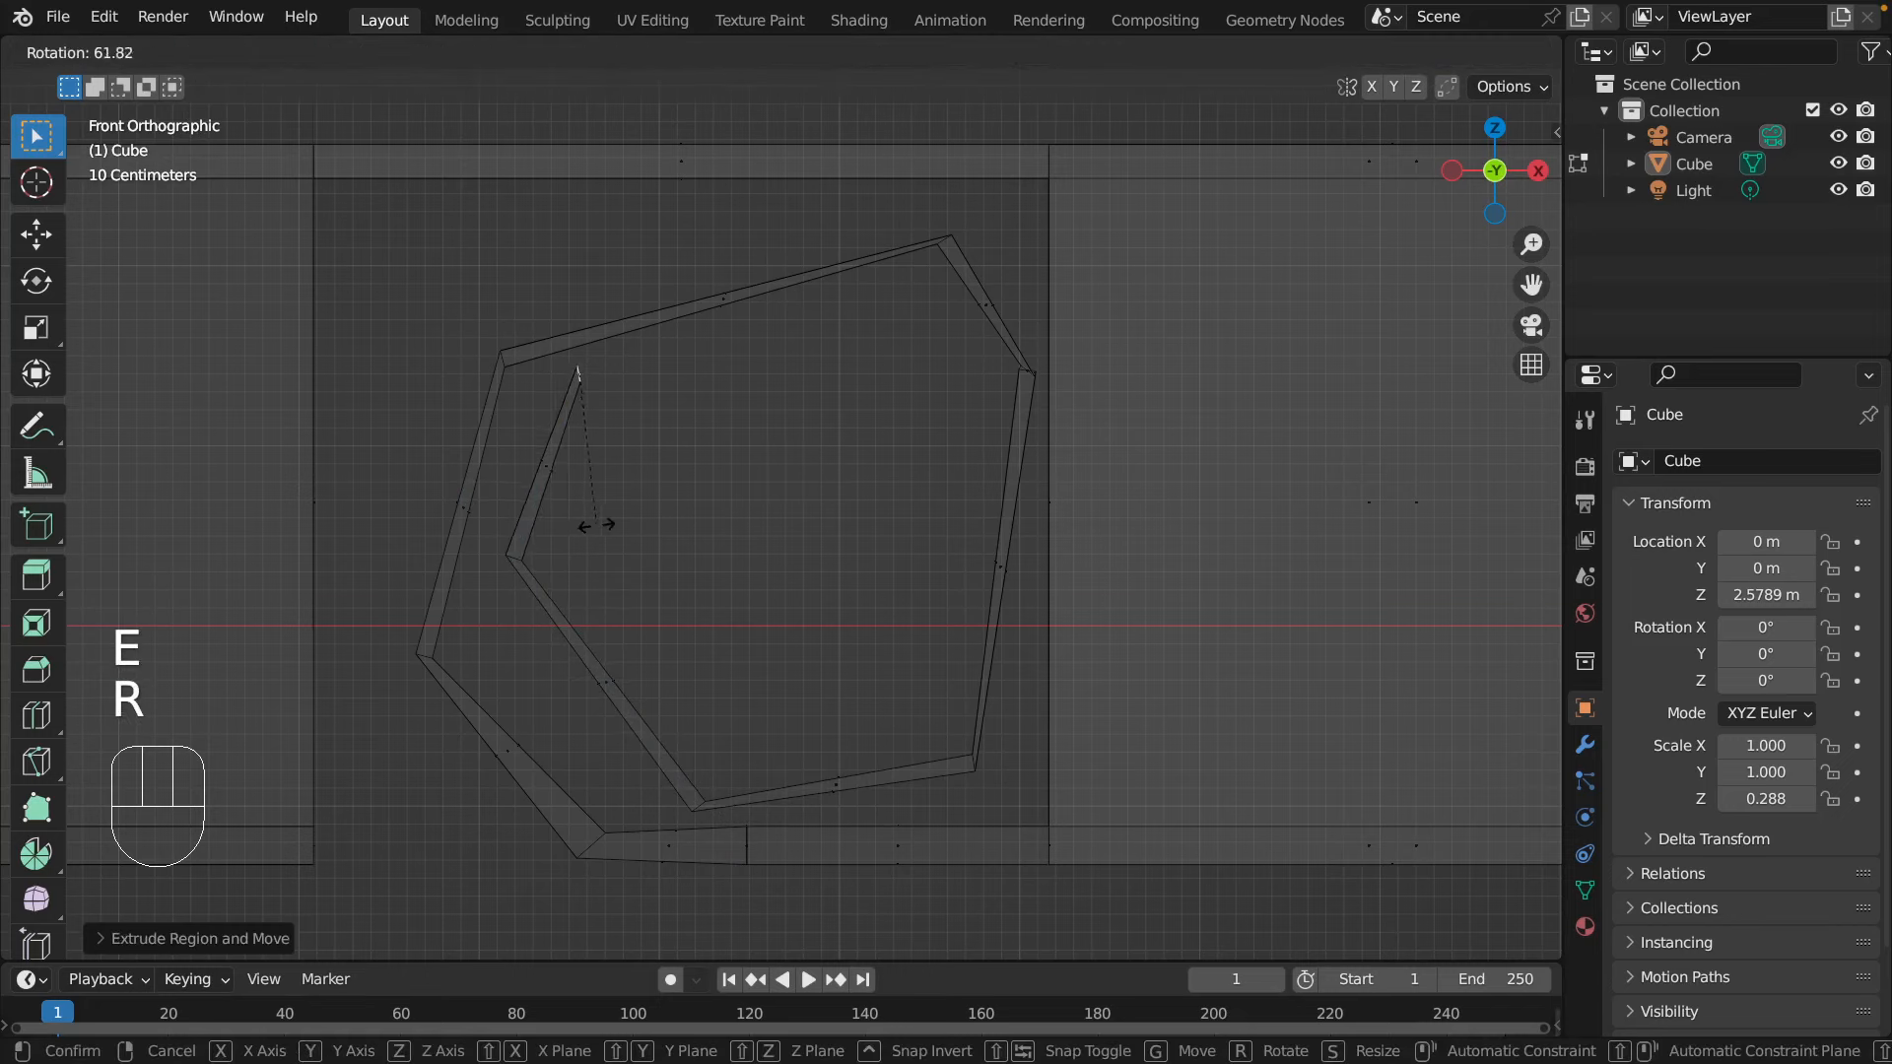
left_click(591, 524)
- Extrude the inner turn's top segment toward +X and a short diagonal downward segment, rotating the end face back down toward −X
key("e")
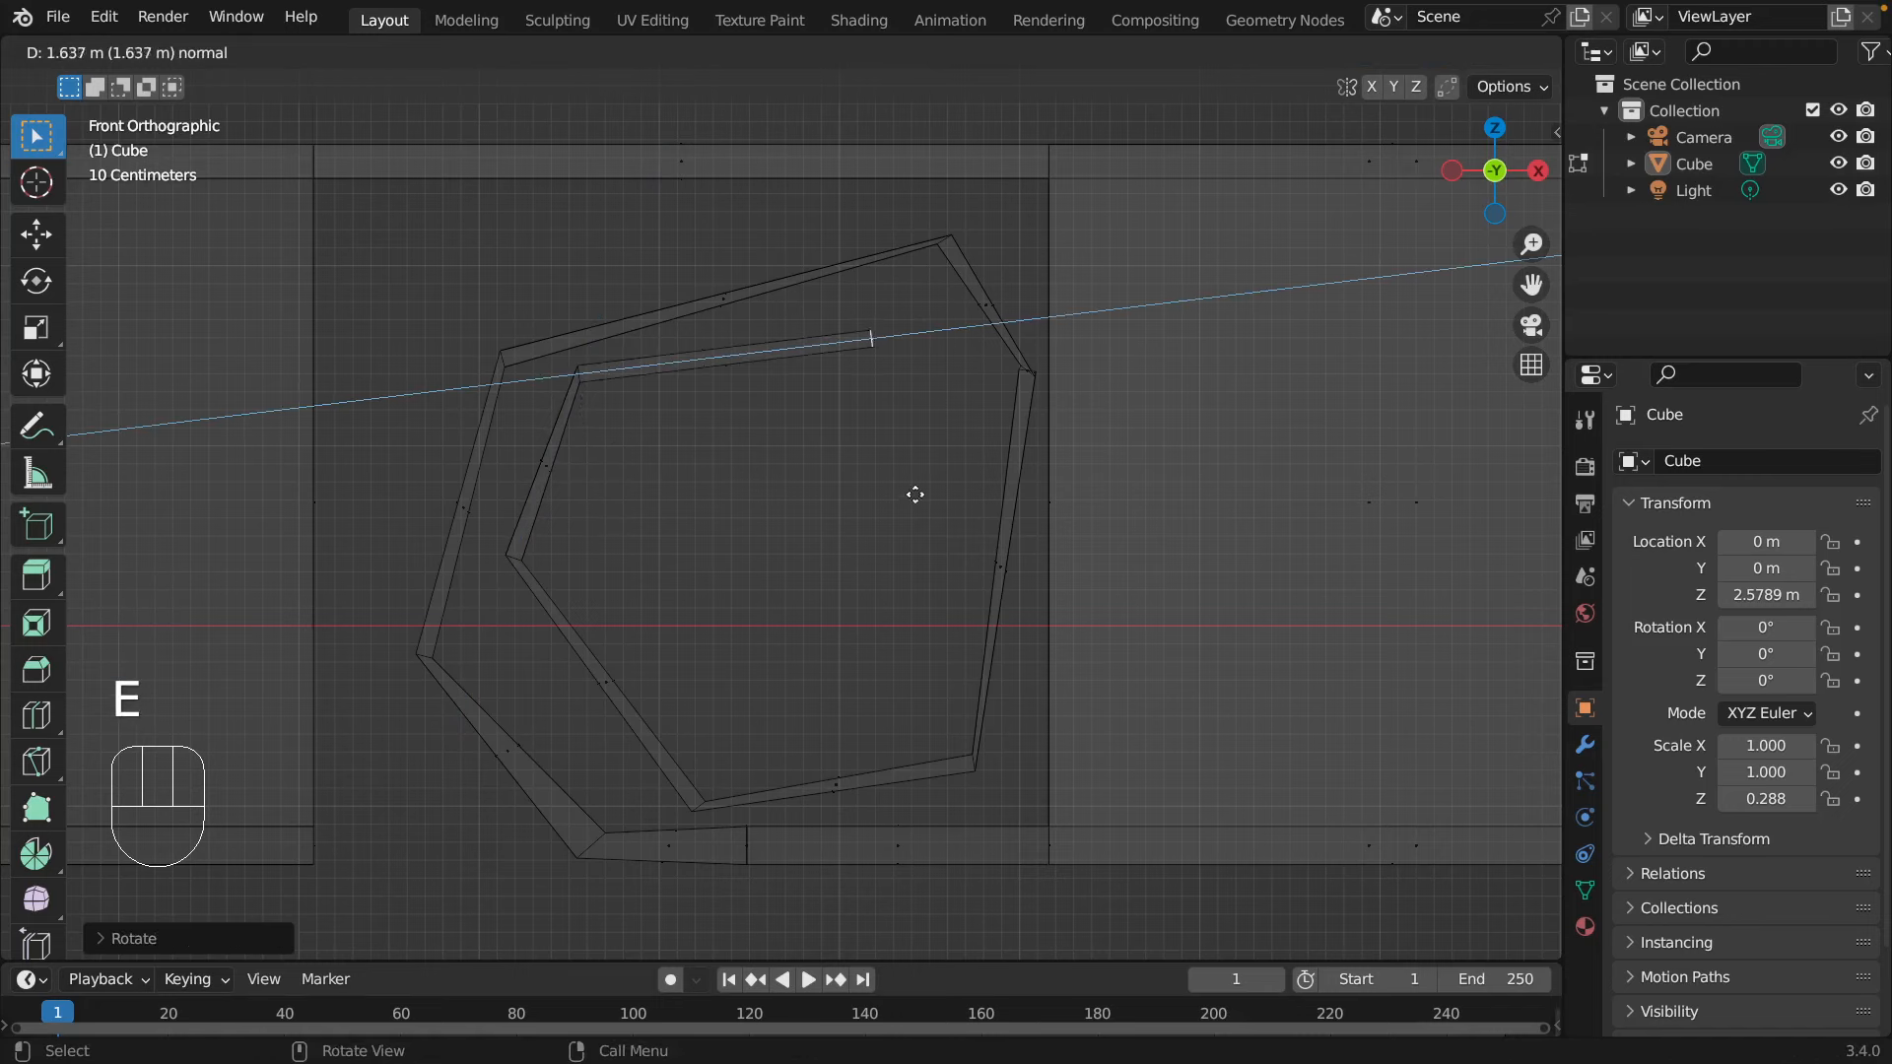
left_click(951, 487)
key("r")
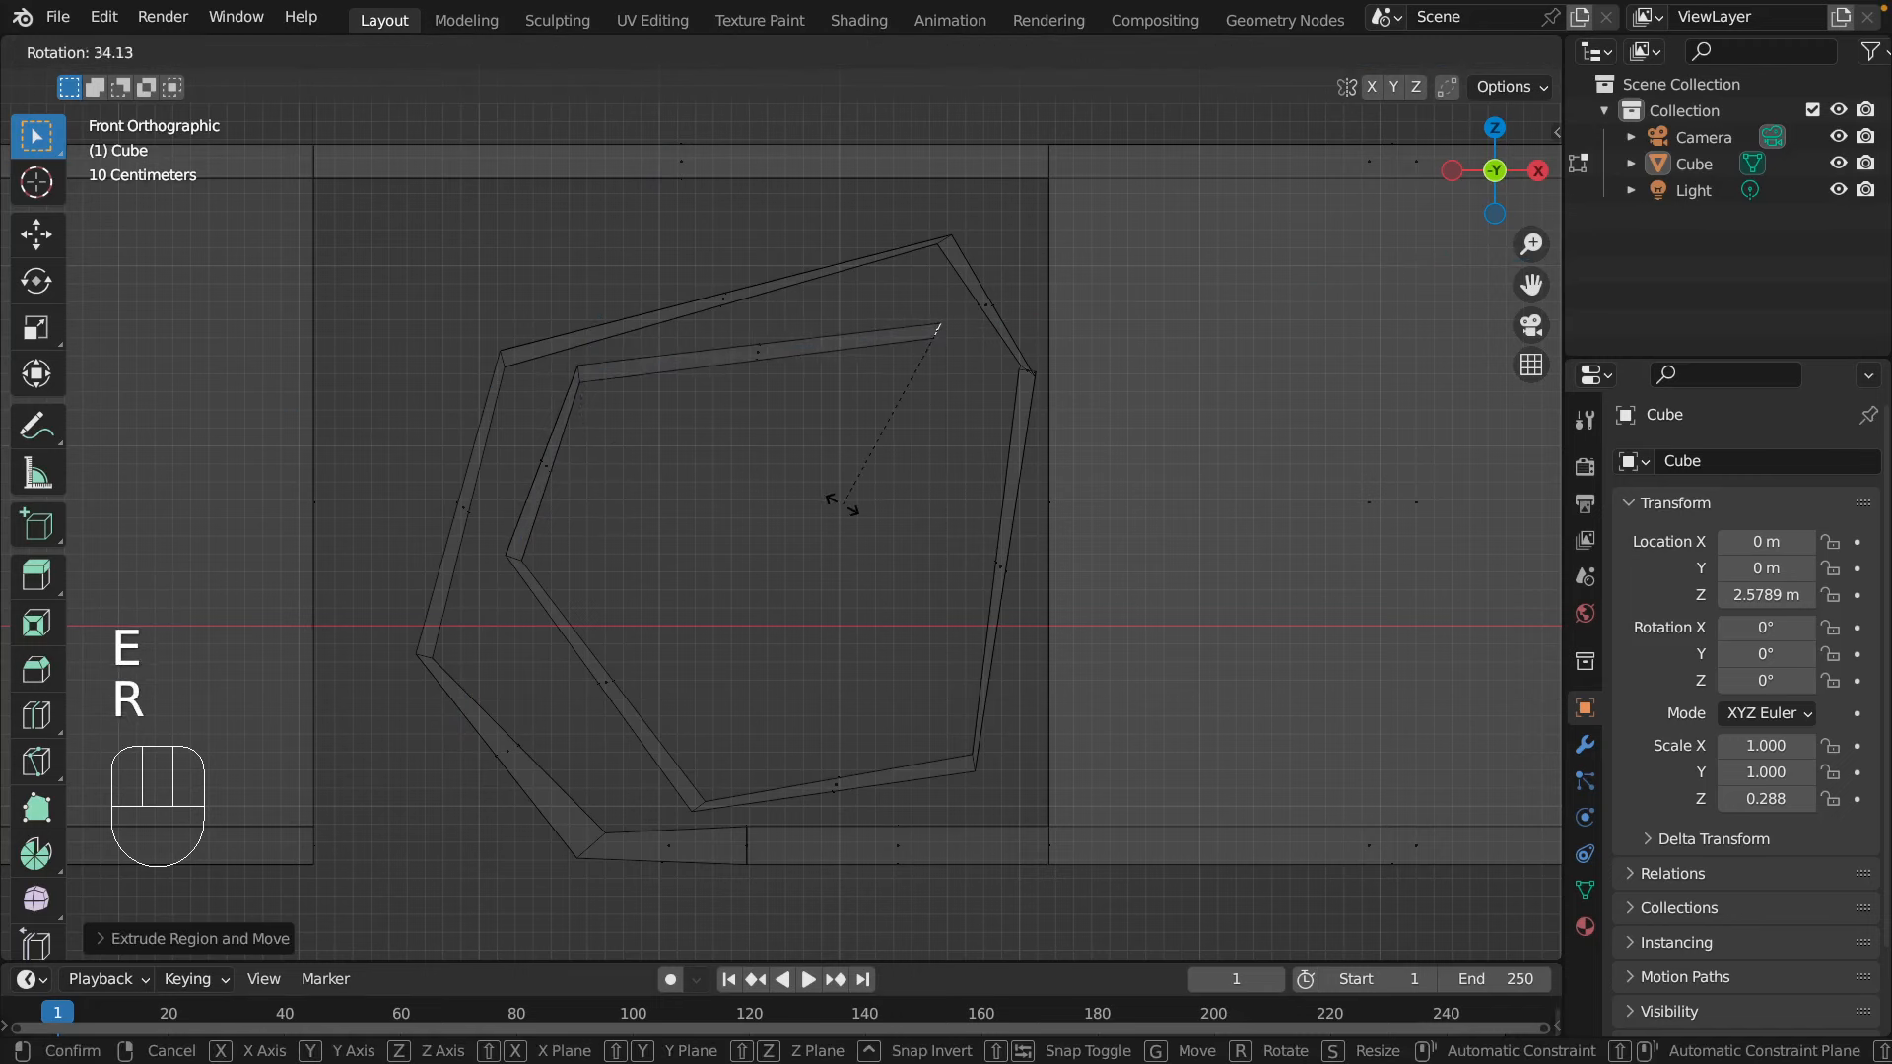
left_click(765, 453)
key("e")
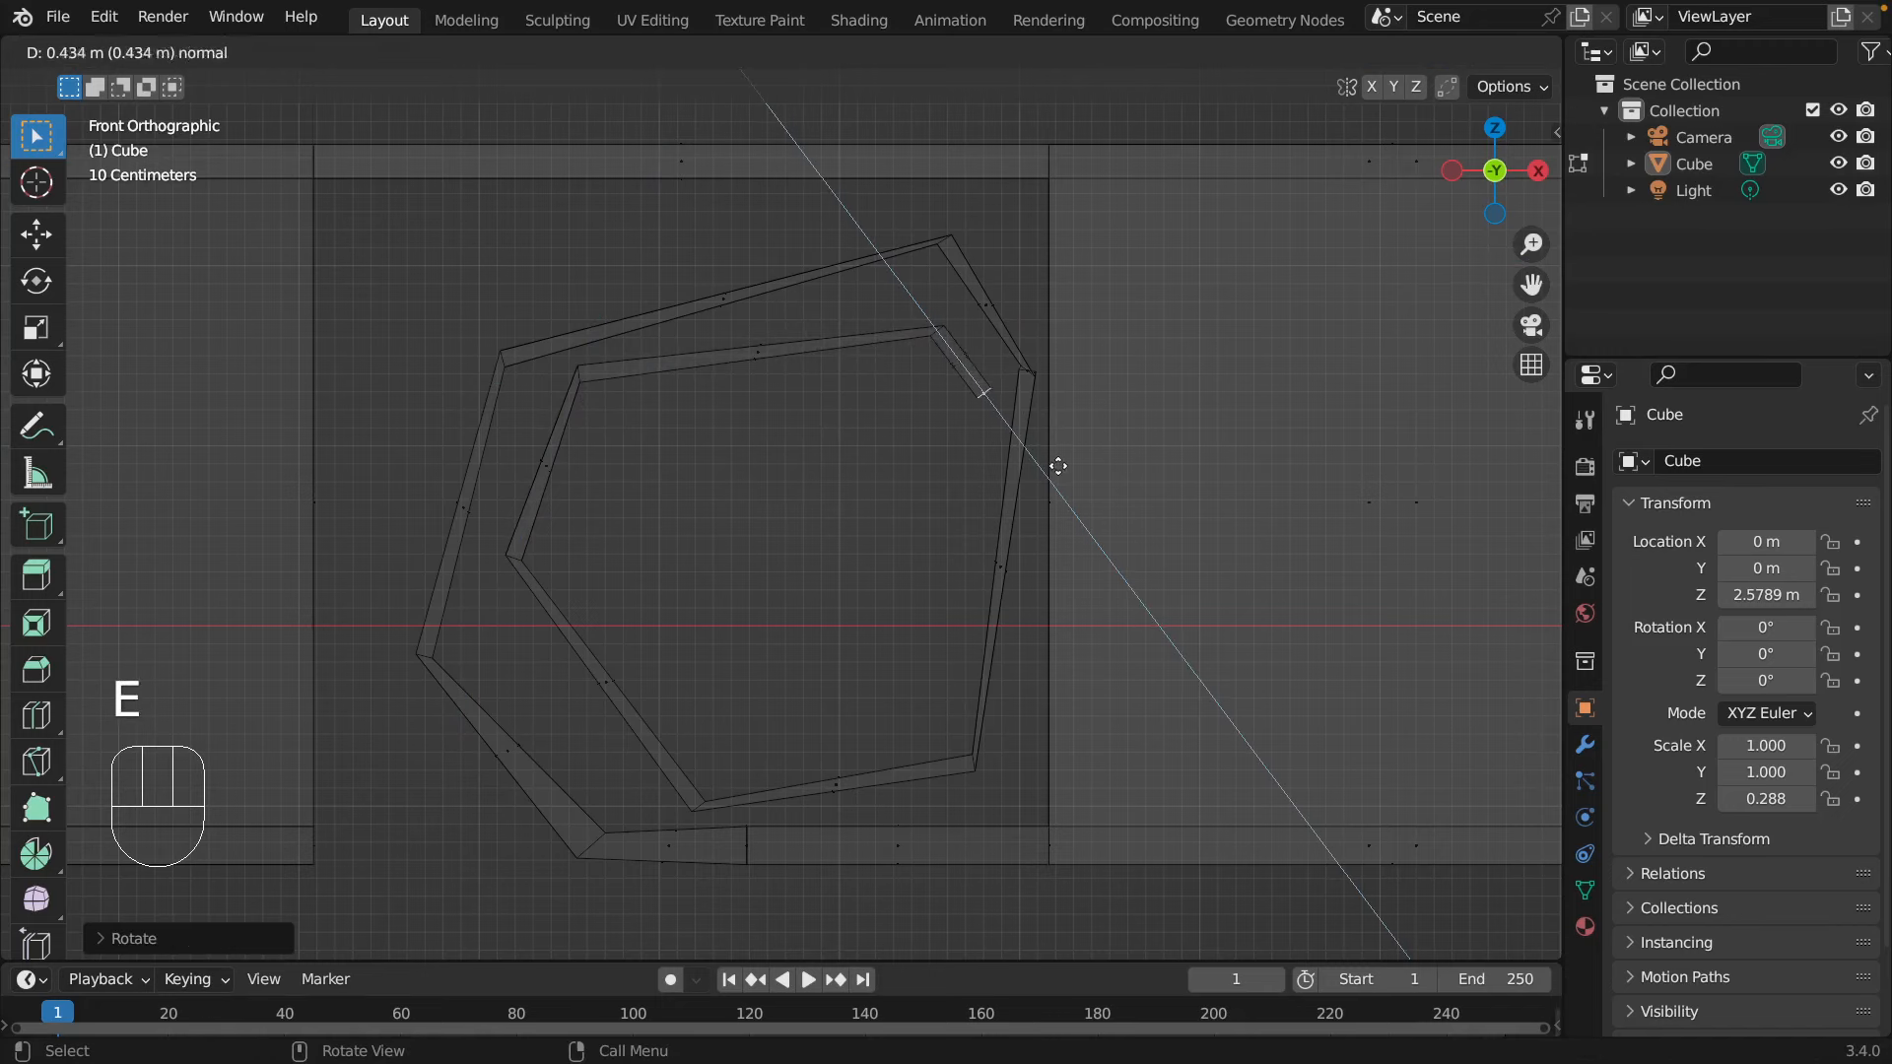
key("r")
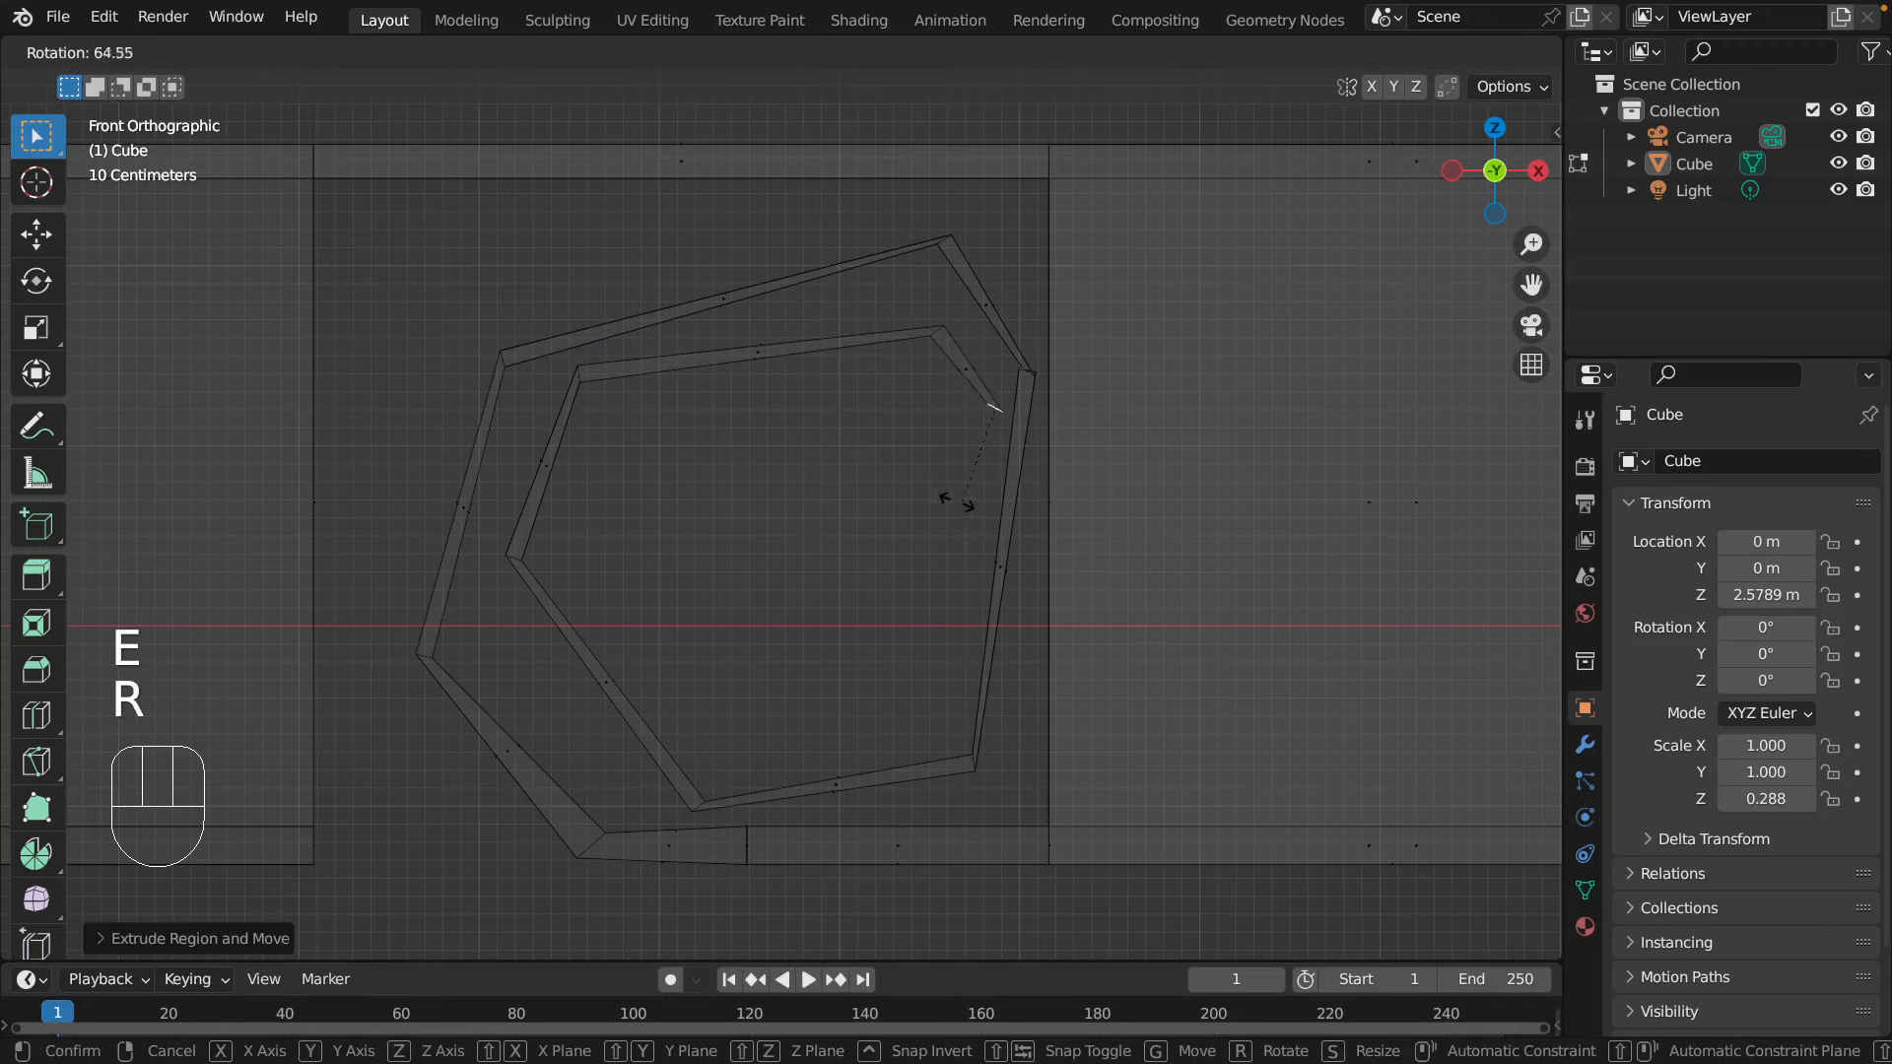
left_click(949, 500)
- Extrude a long diagonal downward segment and a short bottom segment toward −X inside the inner turn, rotating the end face steeply upward
key("e")
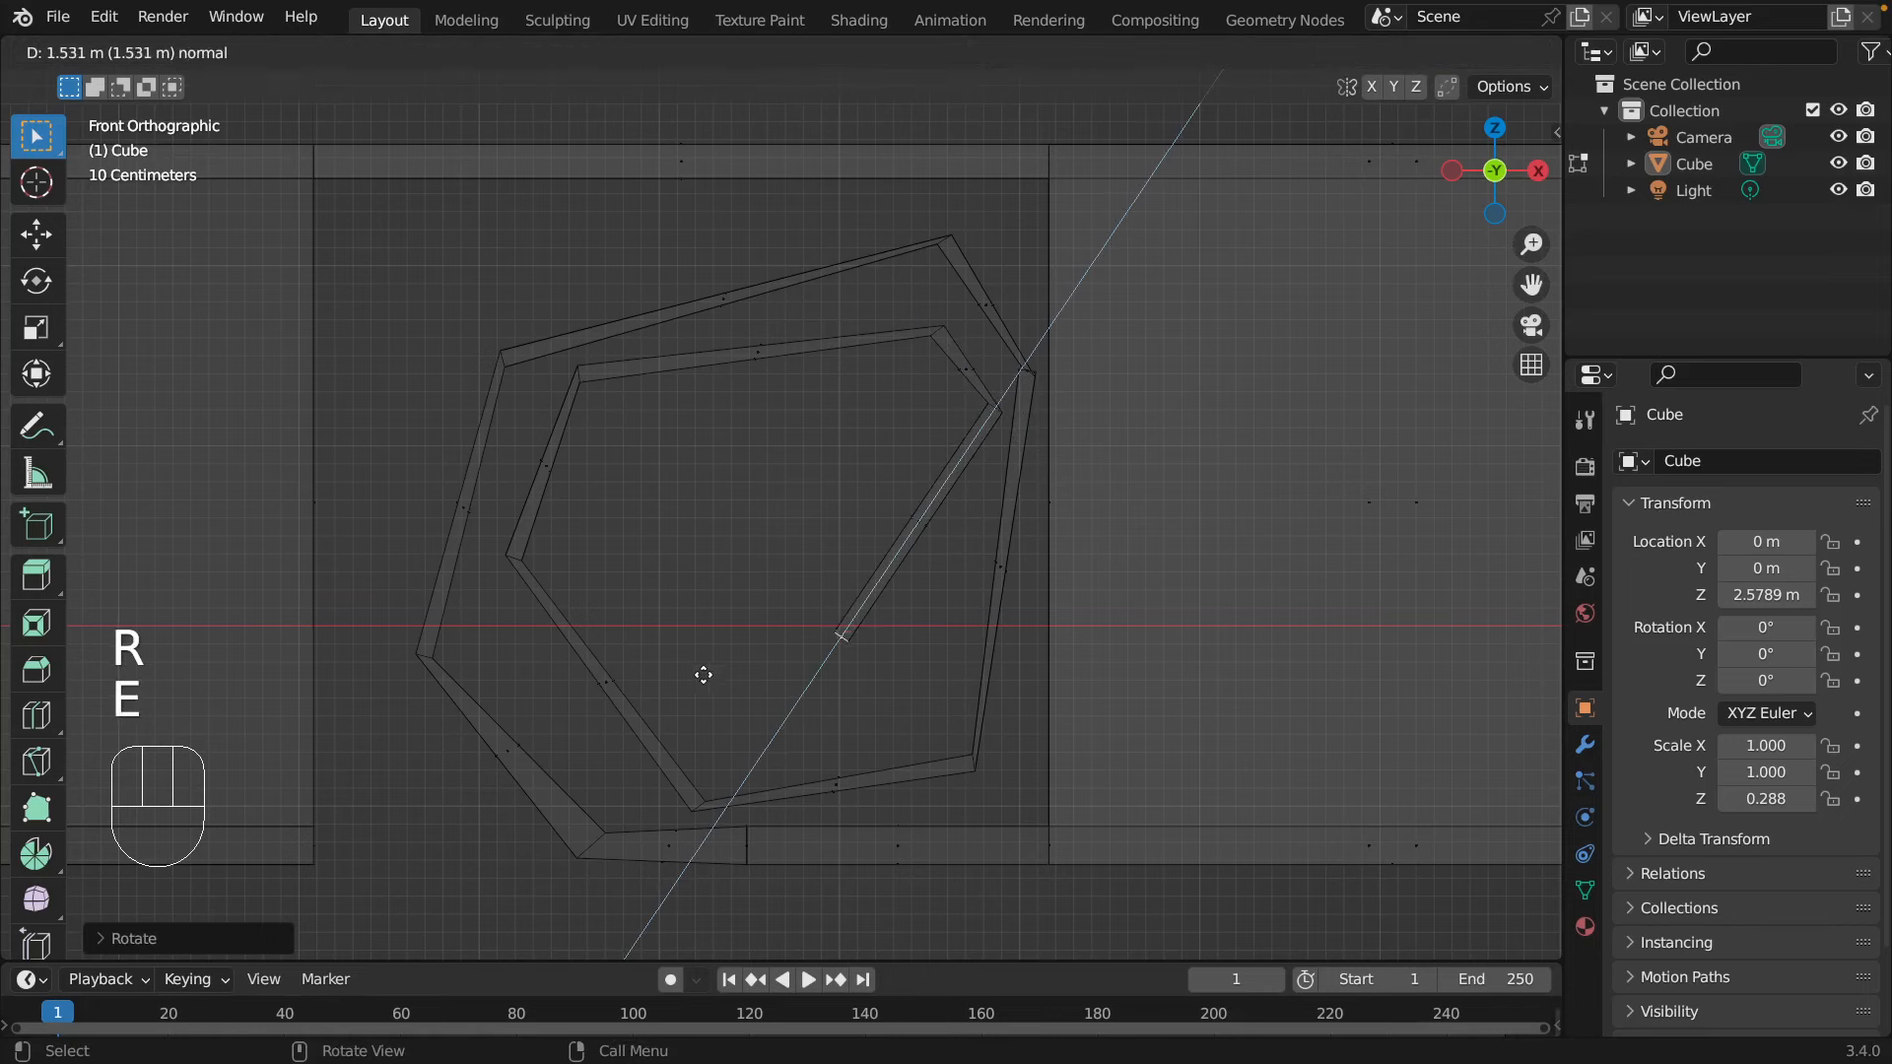
left_click(678, 701)
key("r")
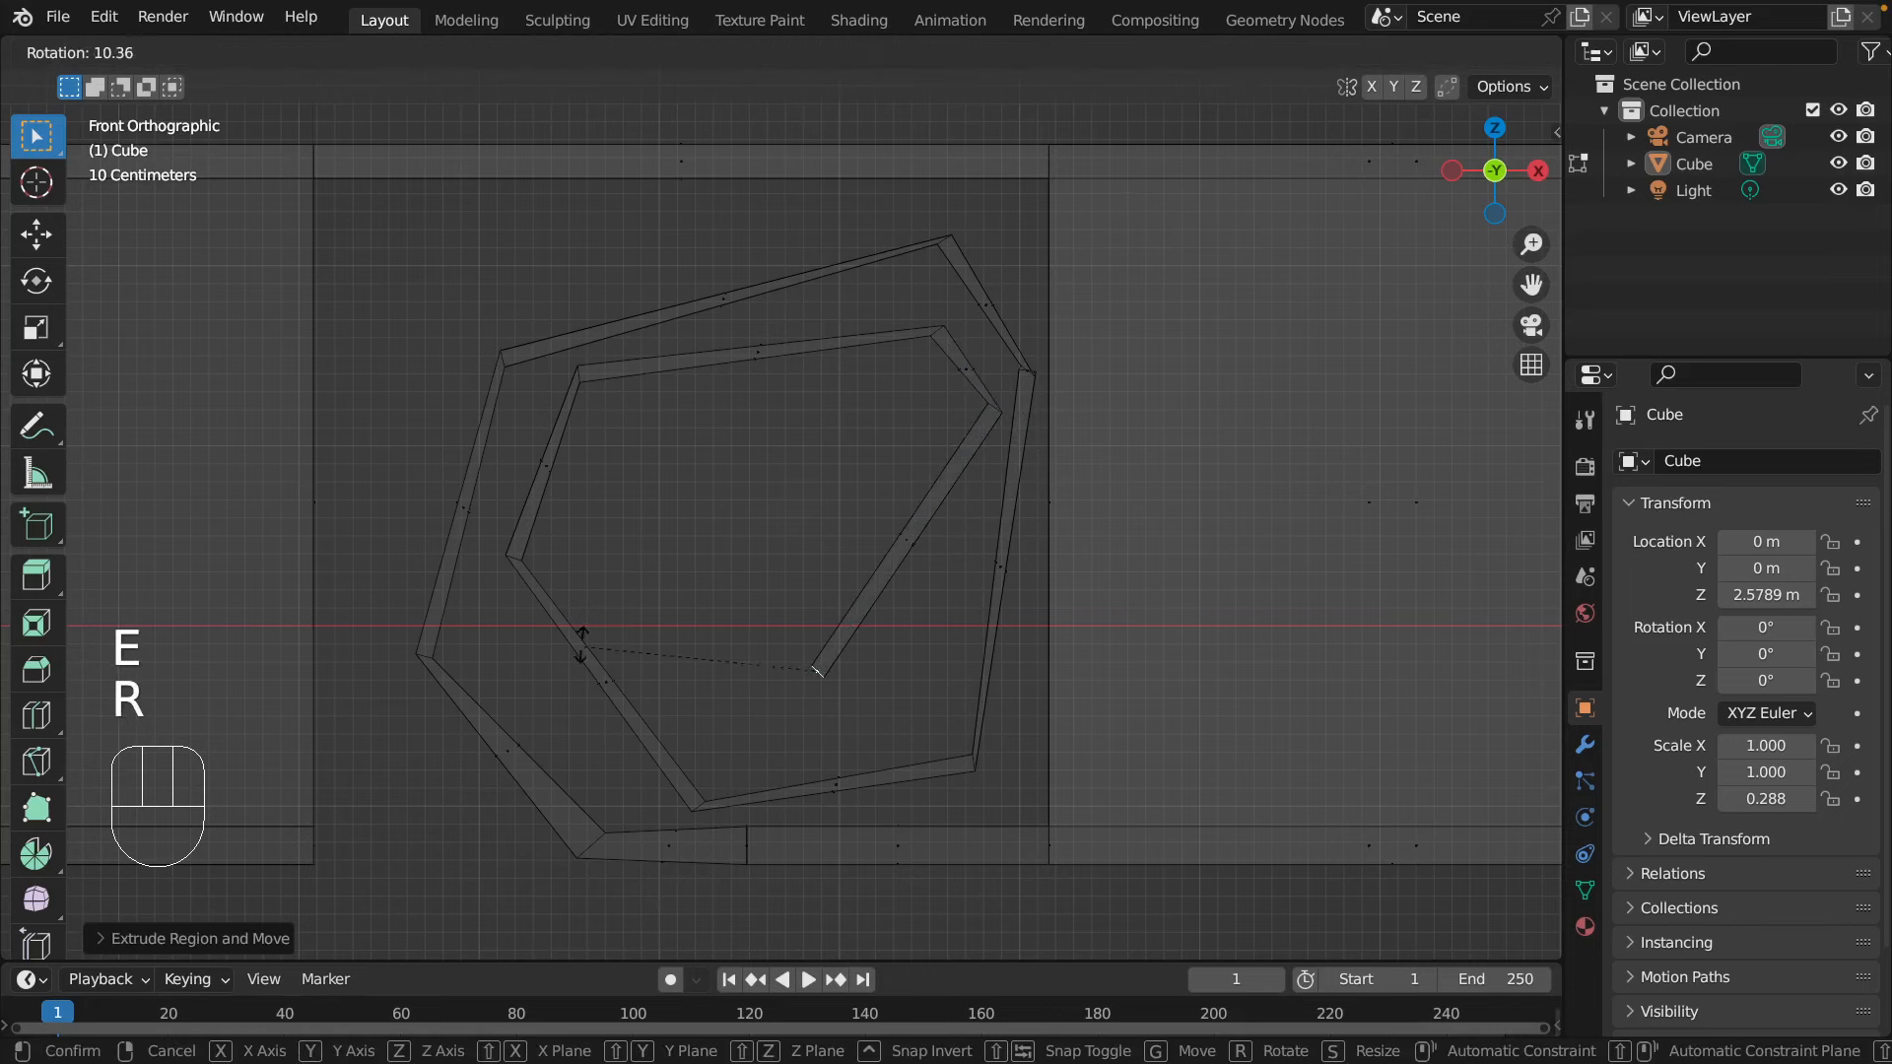
left_click(746, 558)
key("e")
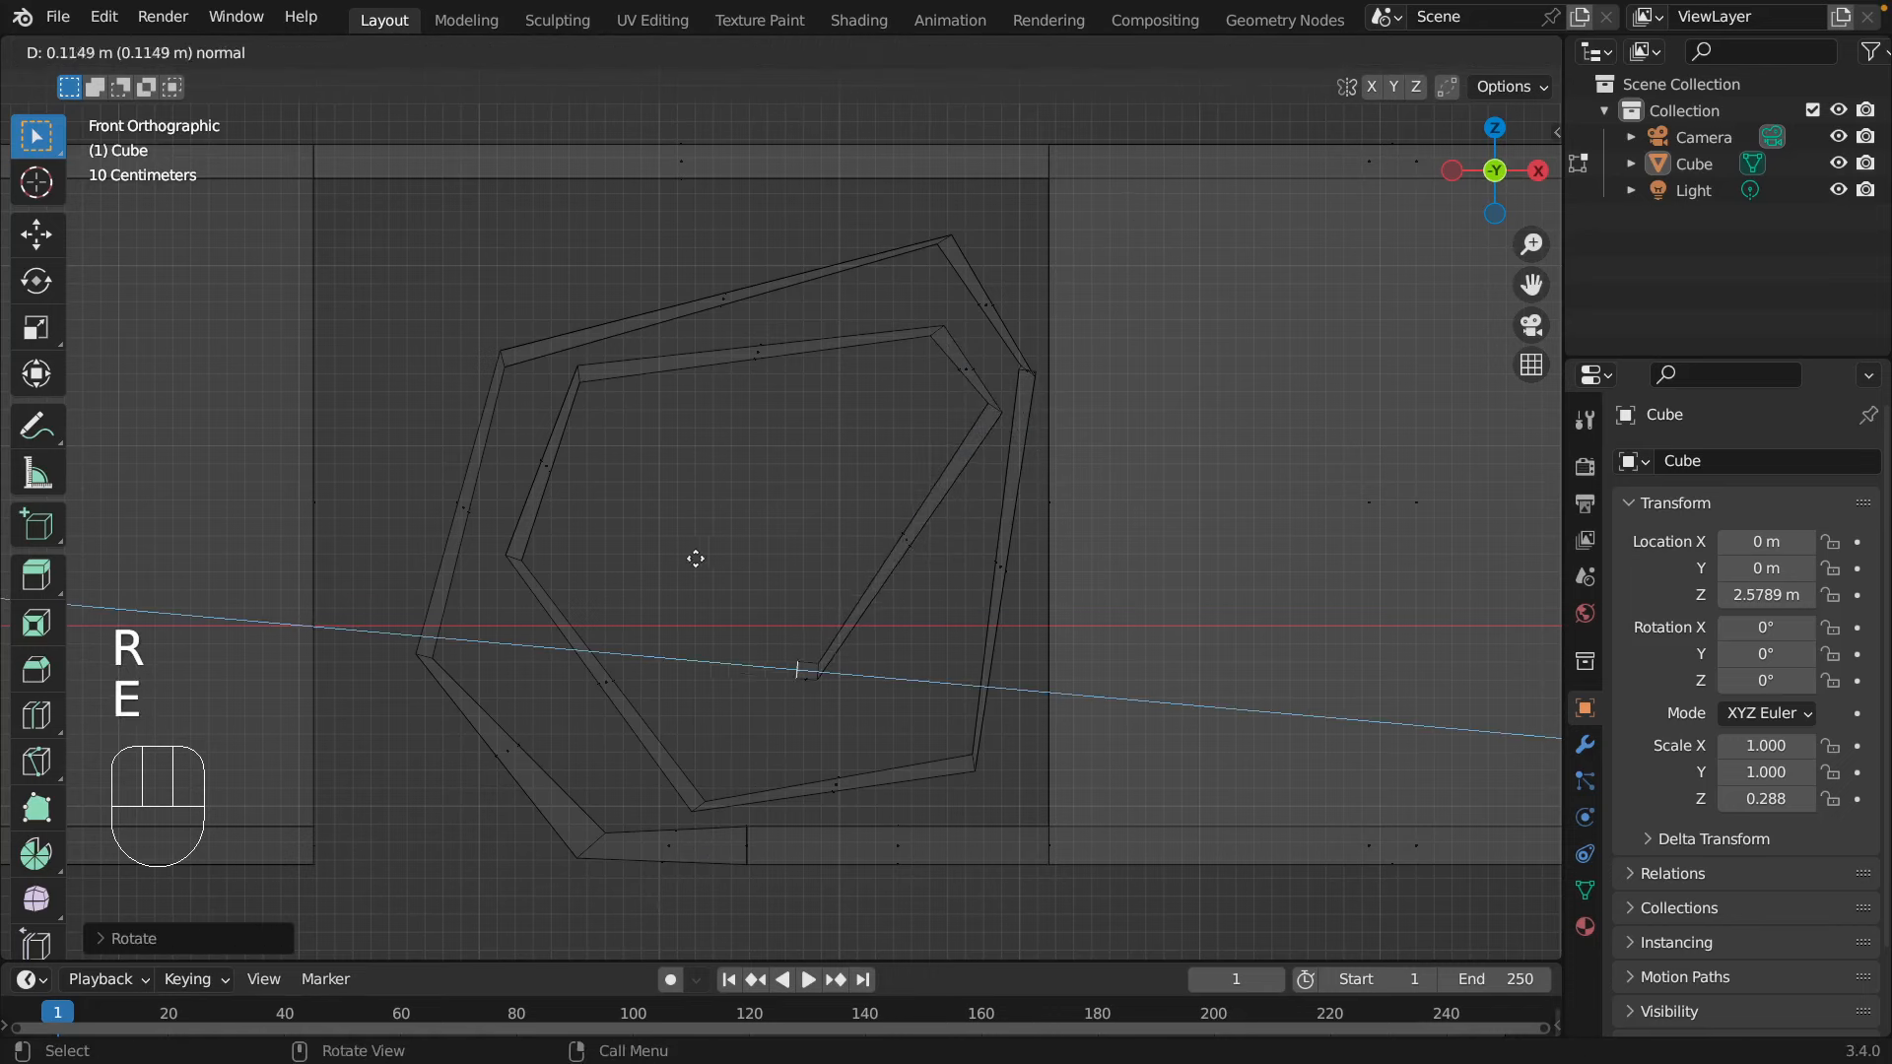
left_click(547, 555)
key("r")
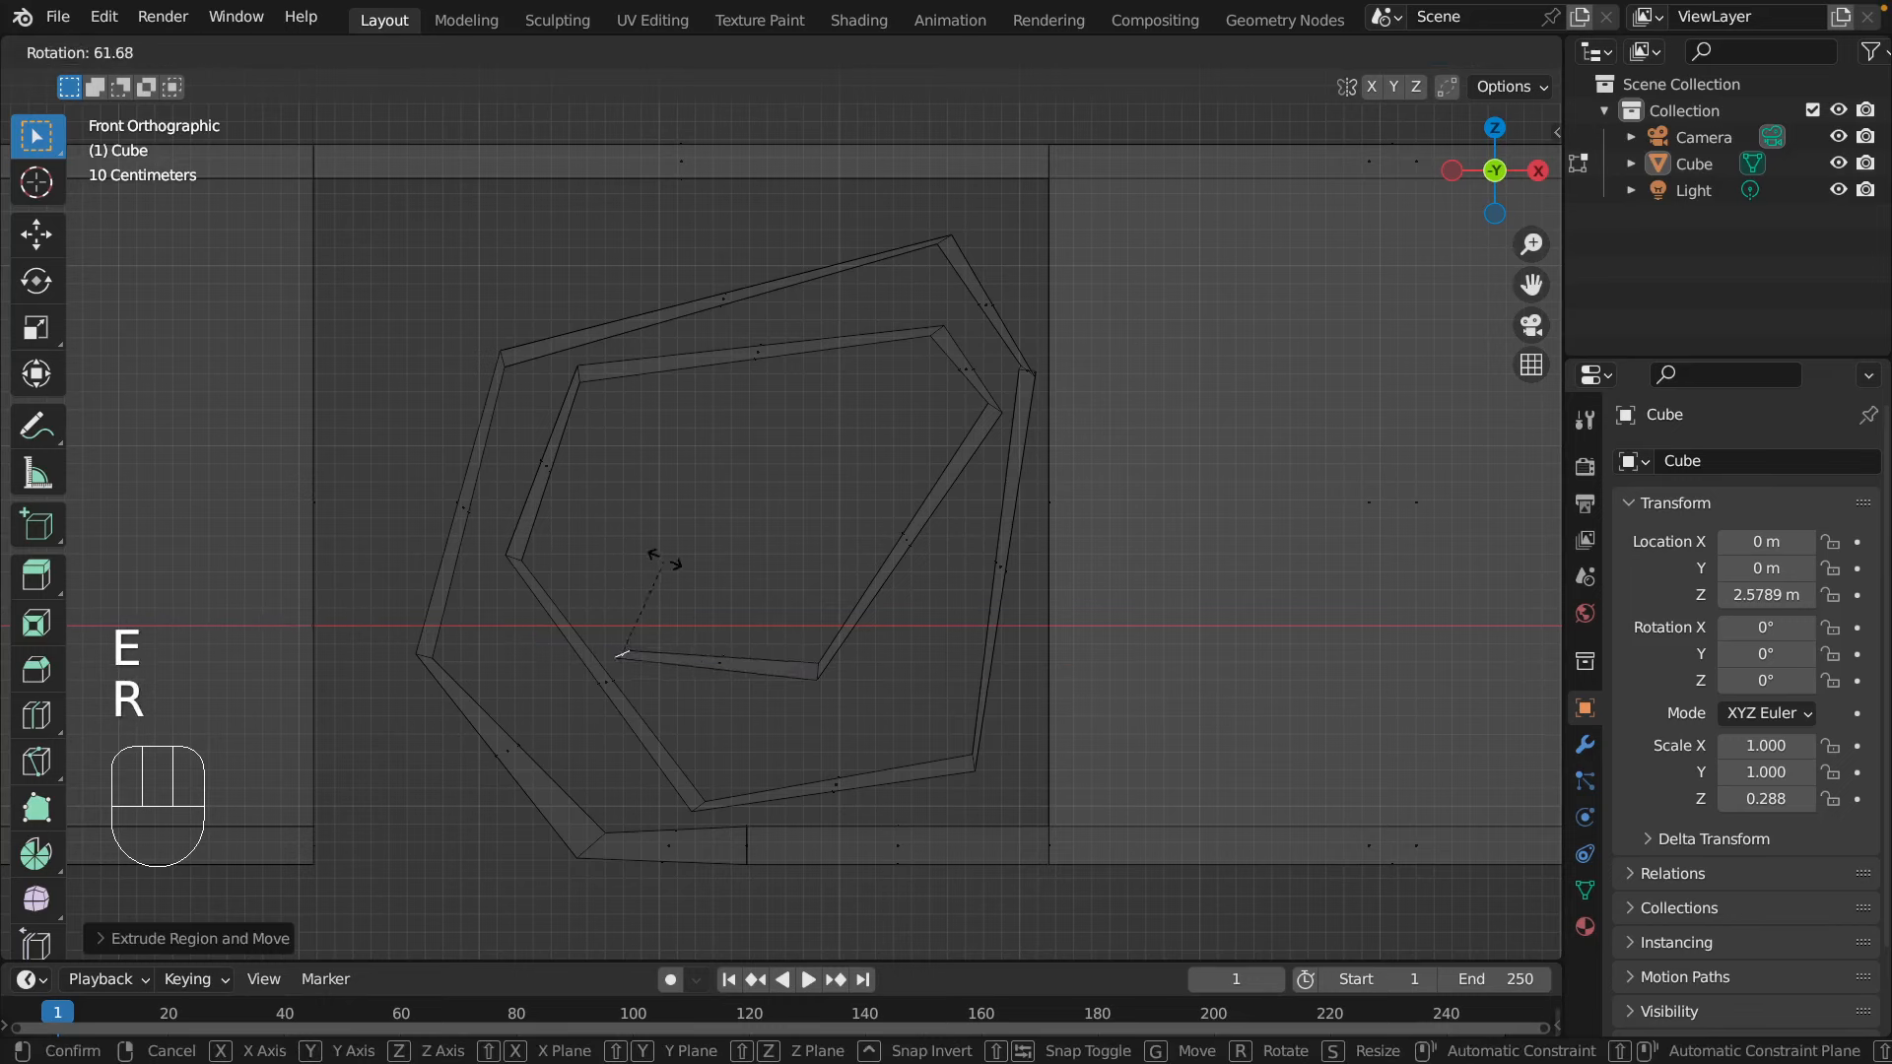
left_click(666, 580)
- Extrude a steep upward segment about 0.92 m long and a short diagonal segment toward +X, rotating the end face slightly downward toward +X
key("e")
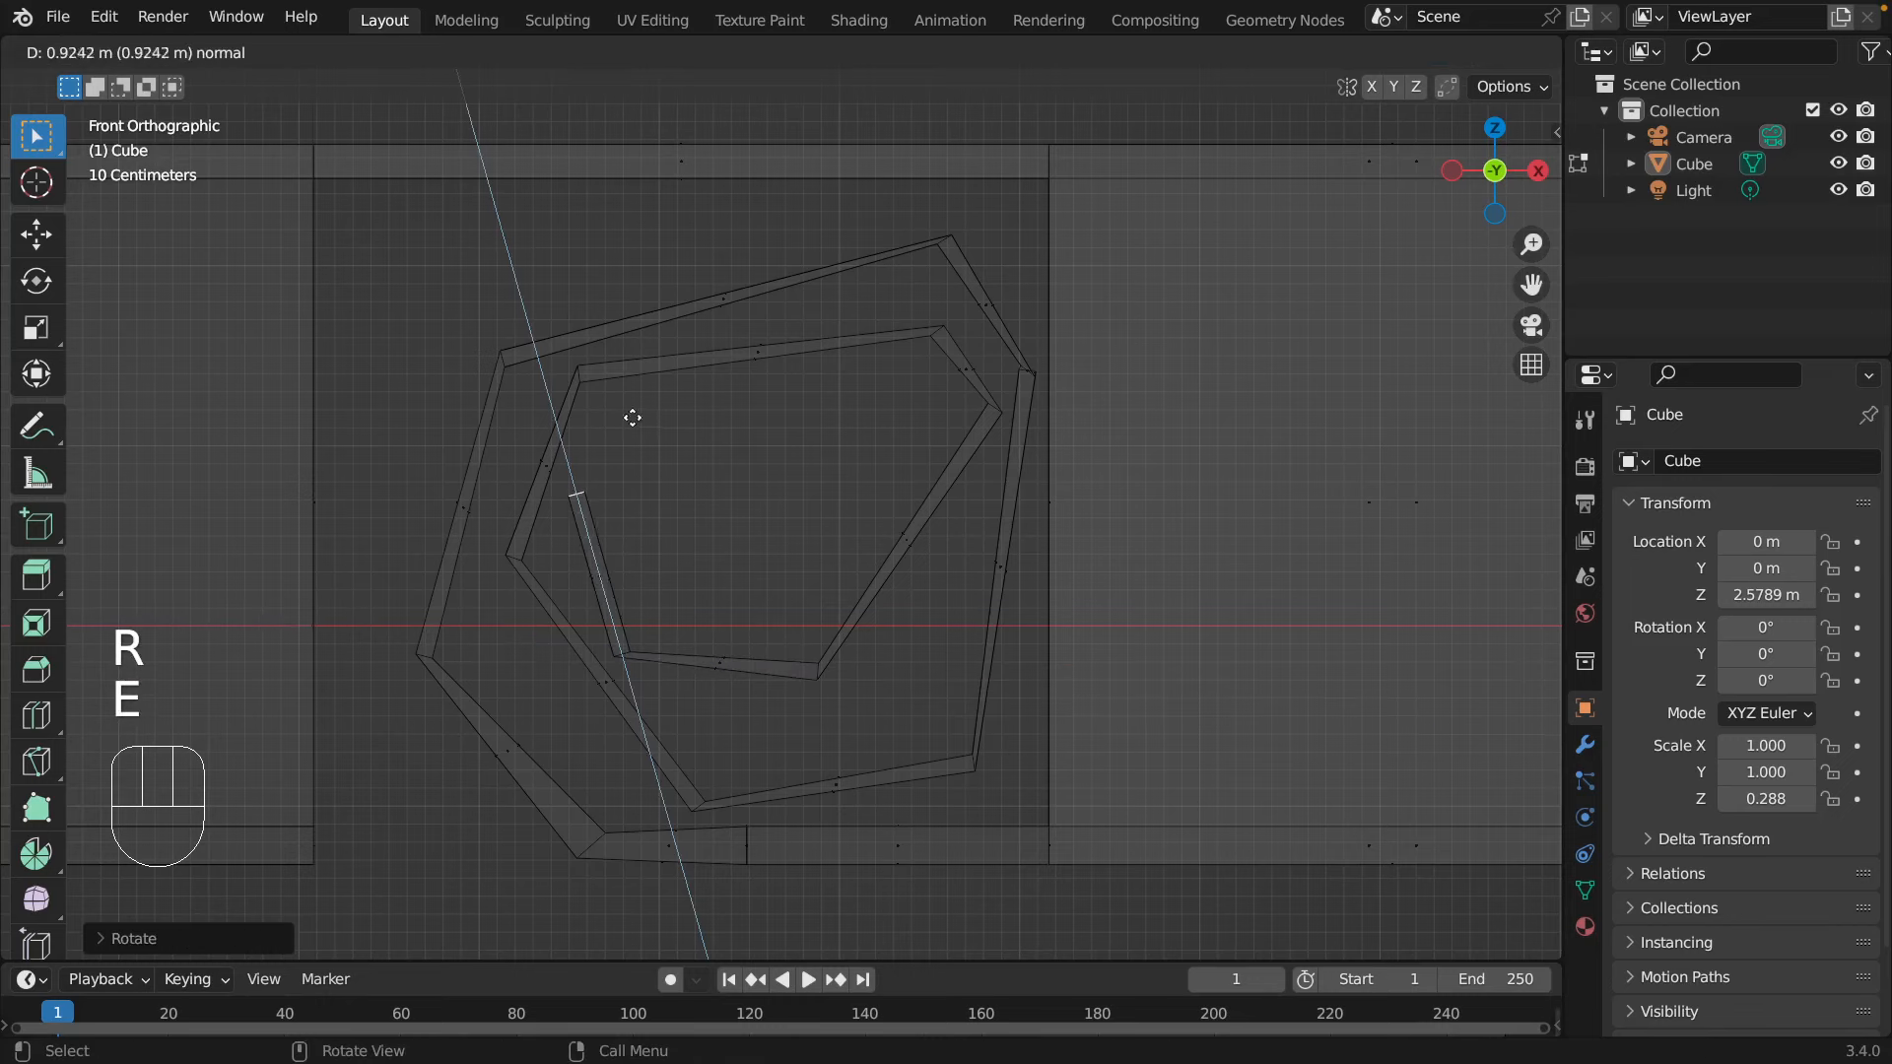
left_click(632, 418)
key("r")
left_click(636, 500)
key("e")
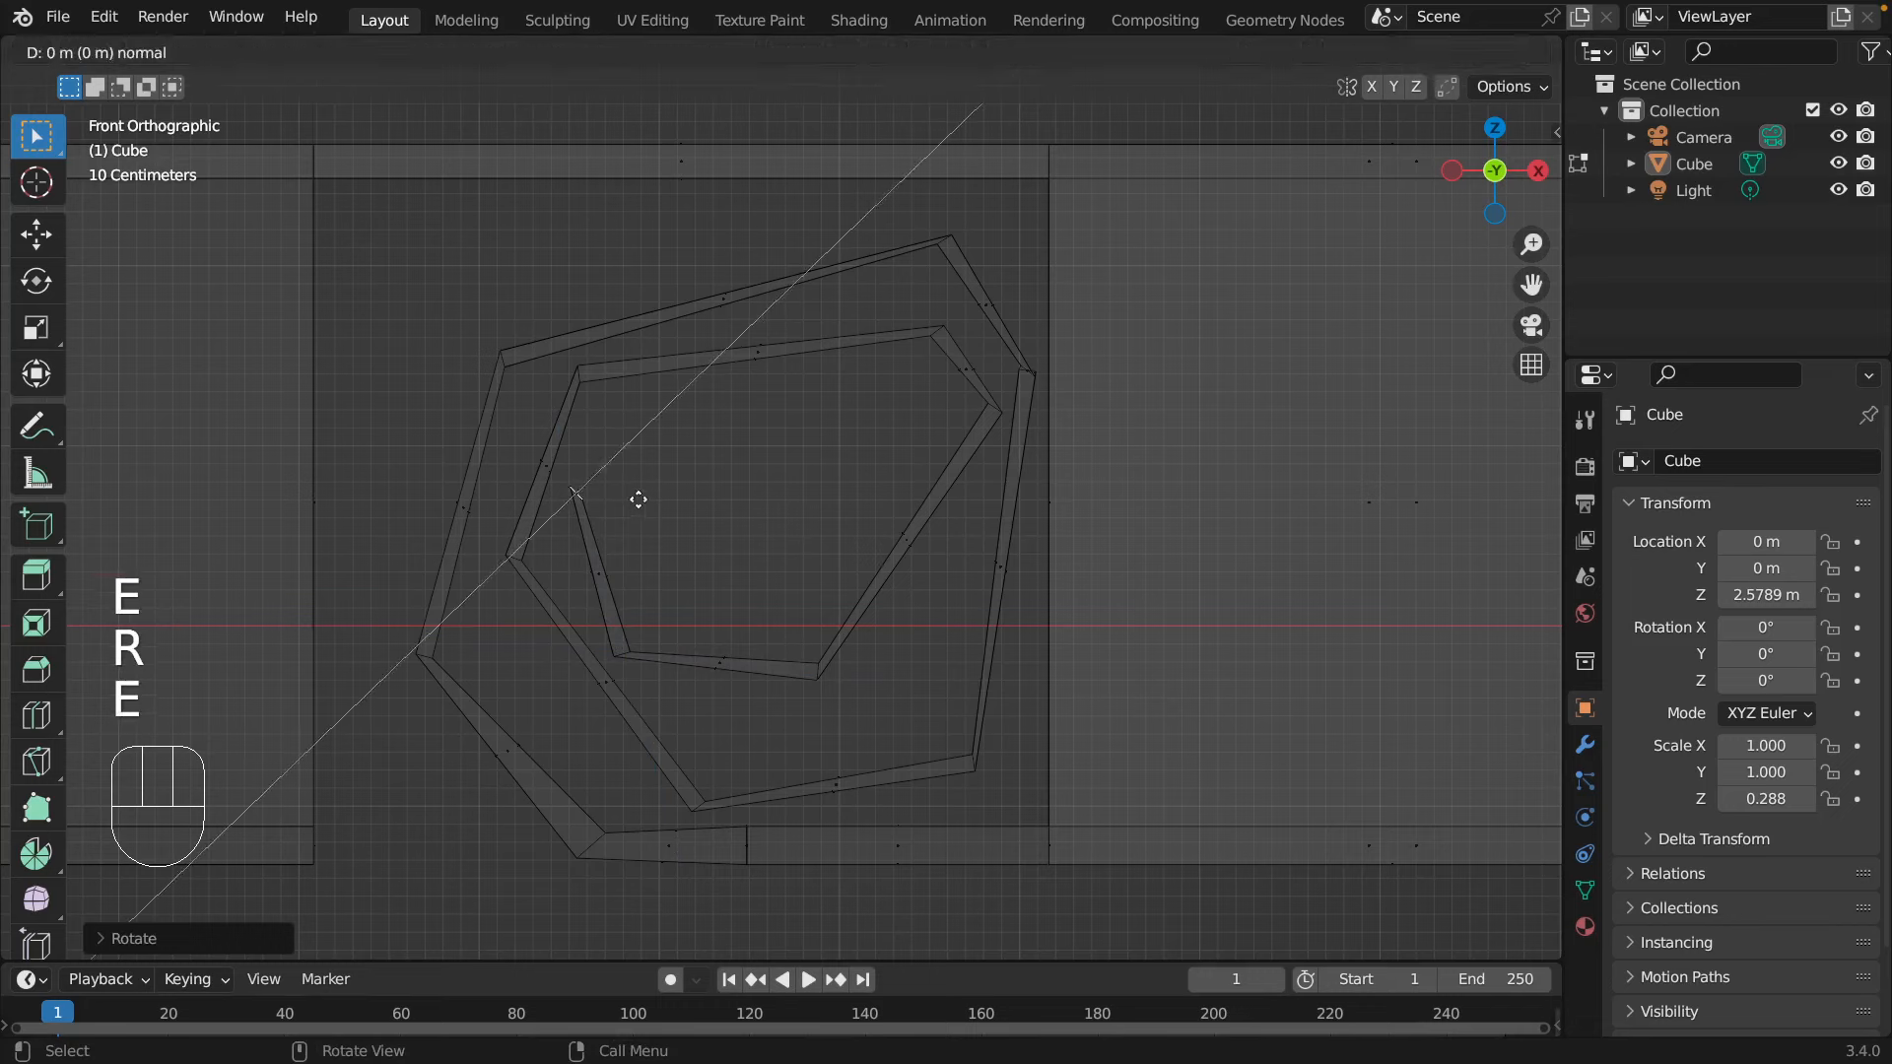
left_click(785, 488)
key("r")
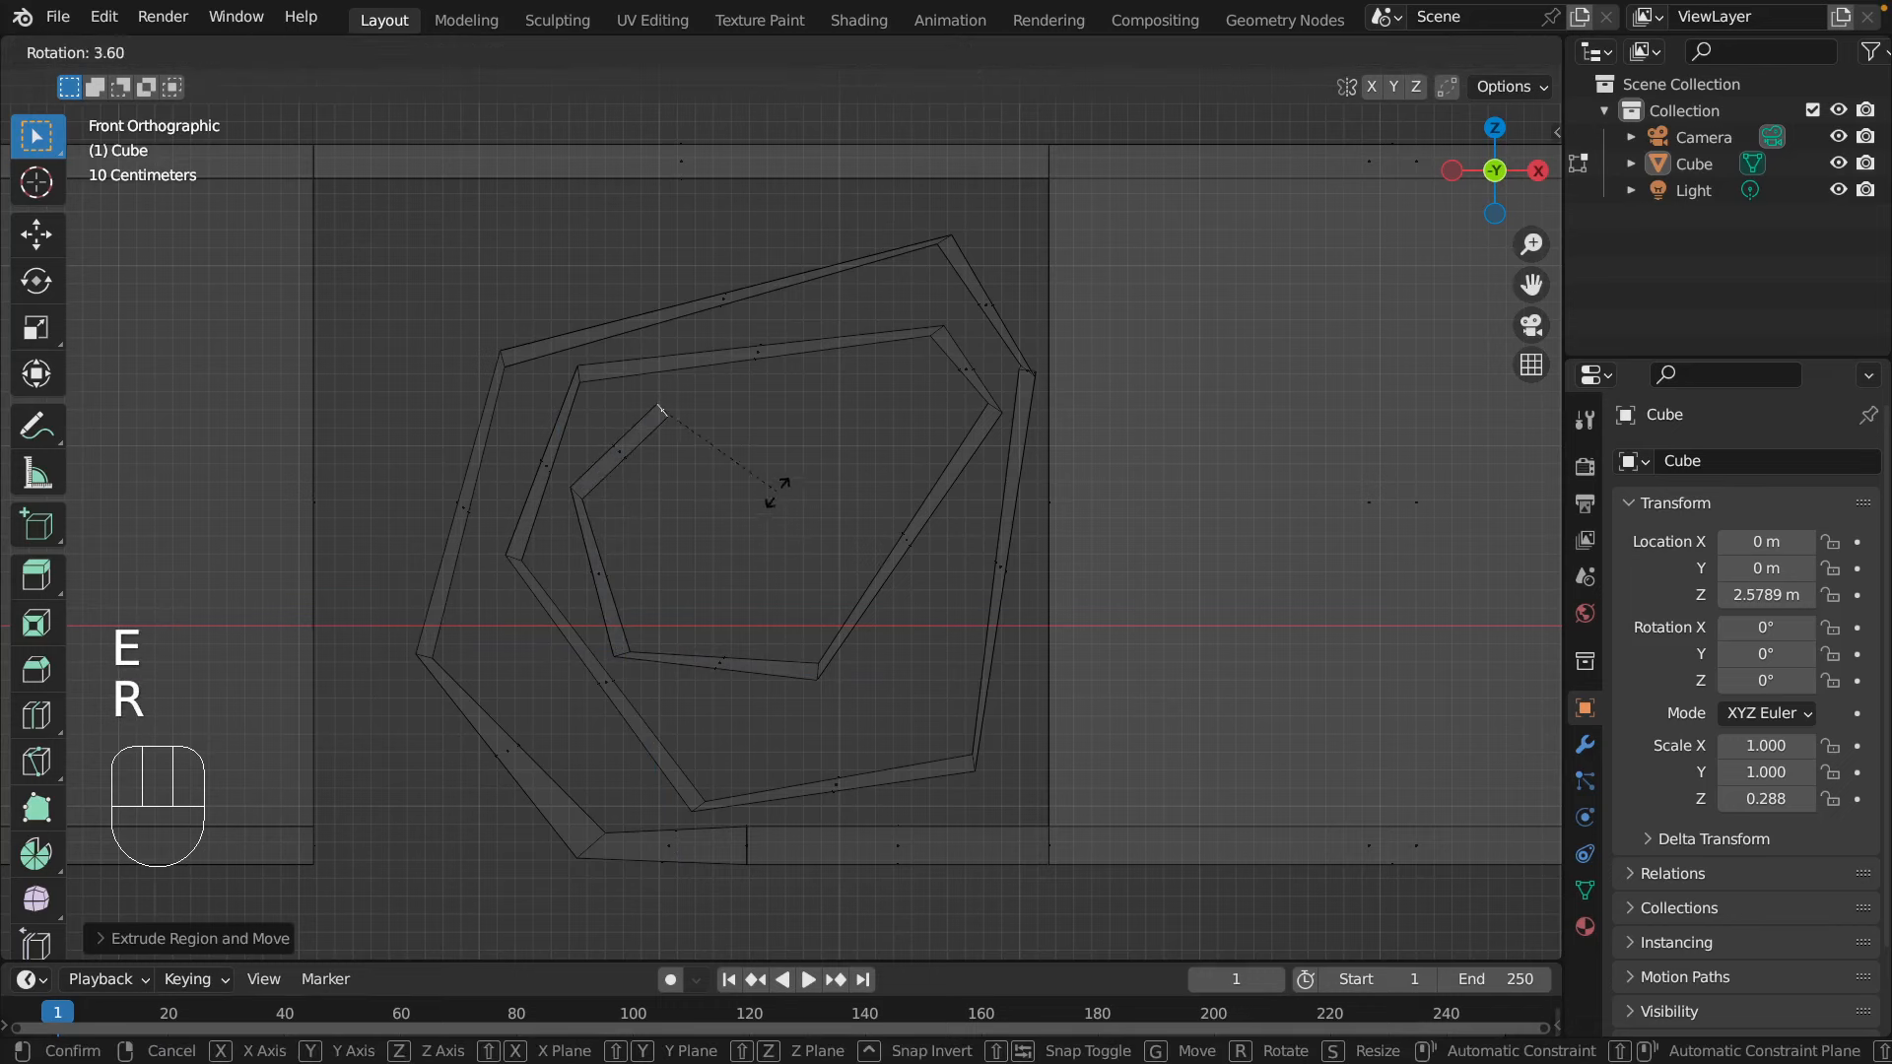
left_click(658, 526)
- Extrude the innermost turn's long top segment toward +X and a very short downward segment, rotating the end face diagonally down toward −X
key("e")
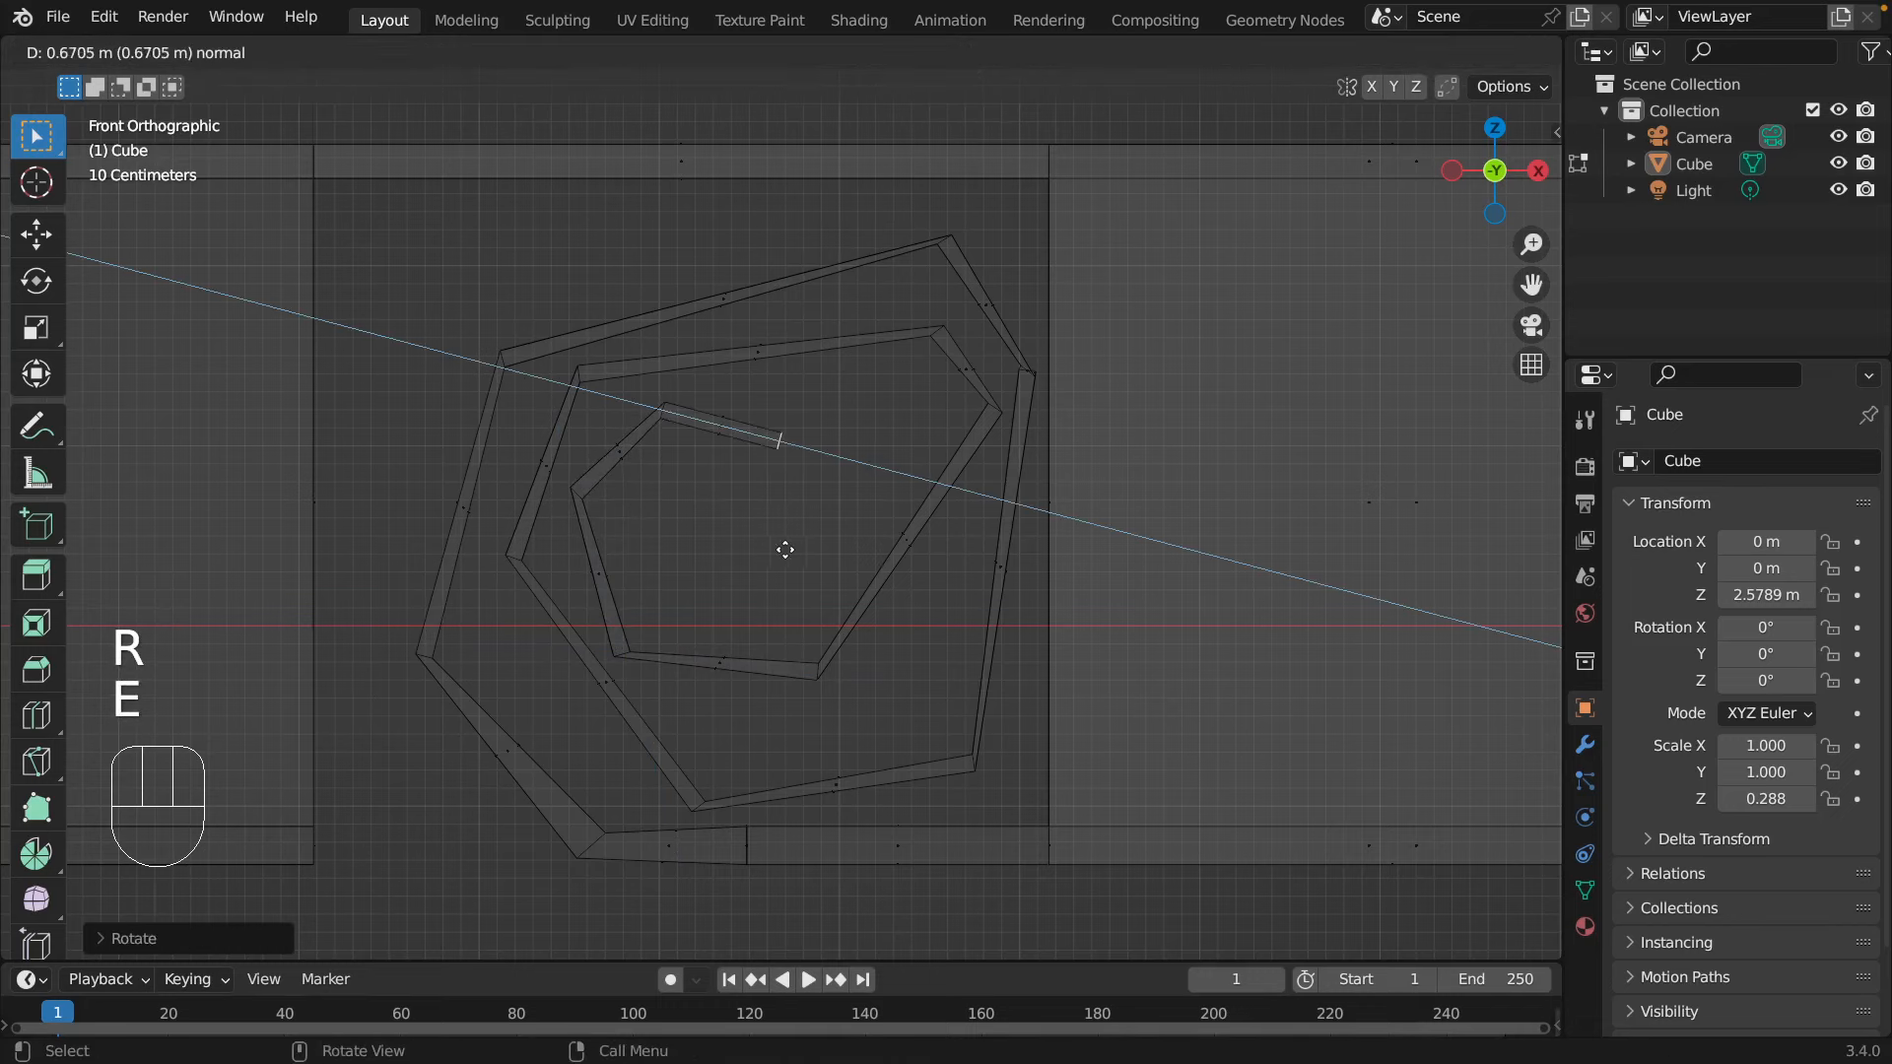
left_click(887, 569)
key("r")
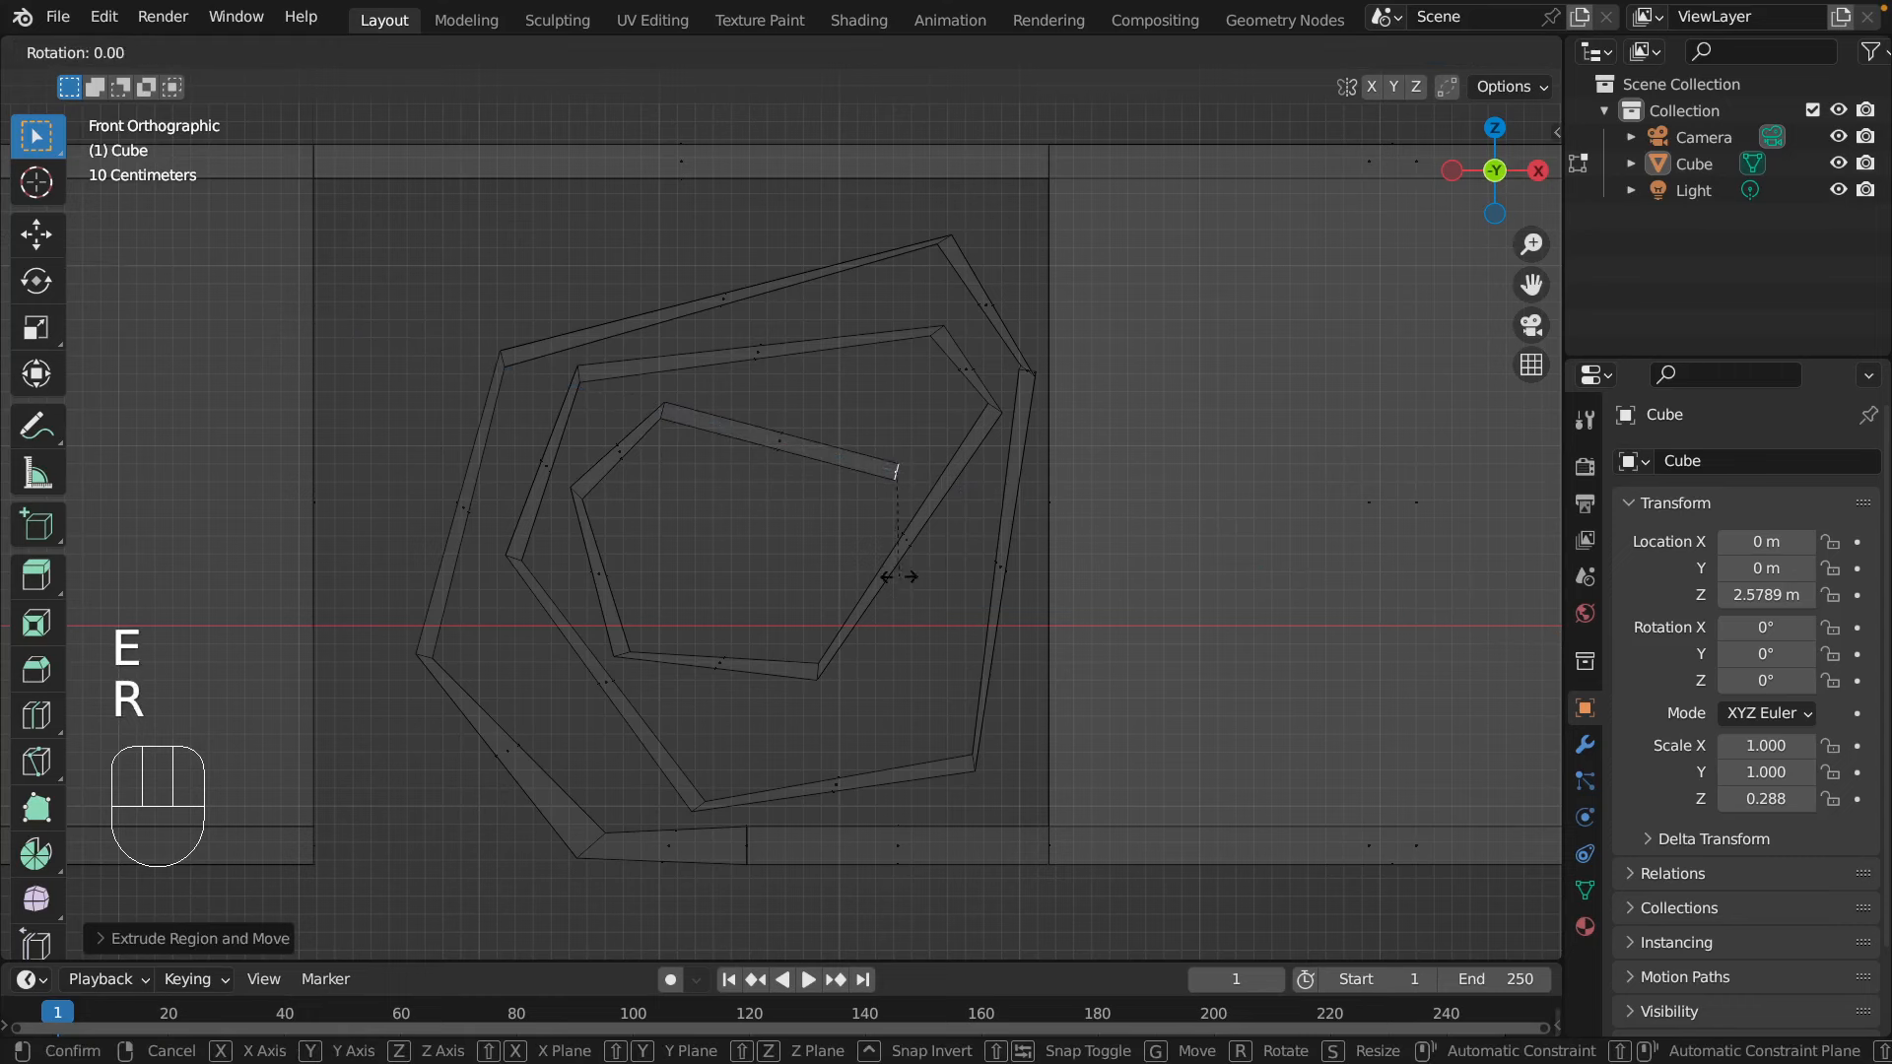
left_click(759, 552)
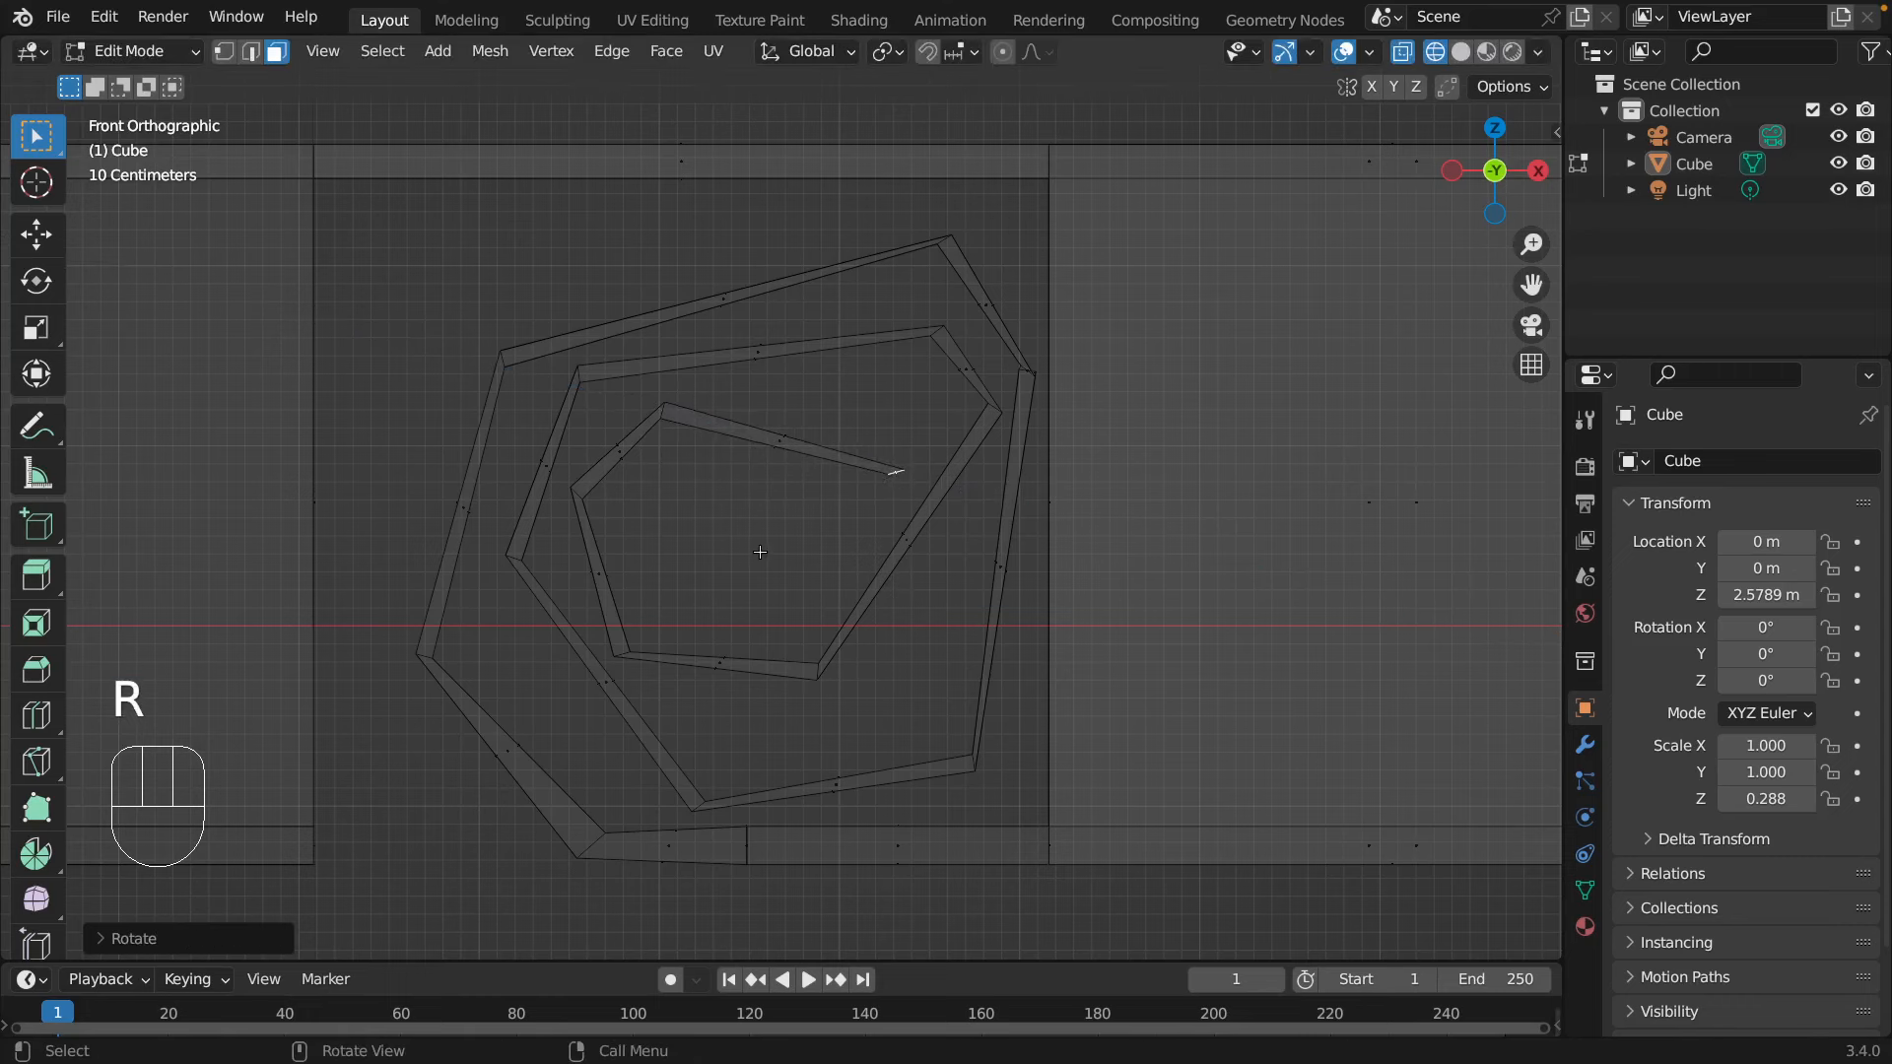
key("e")
left_click(772, 578)
key("r")
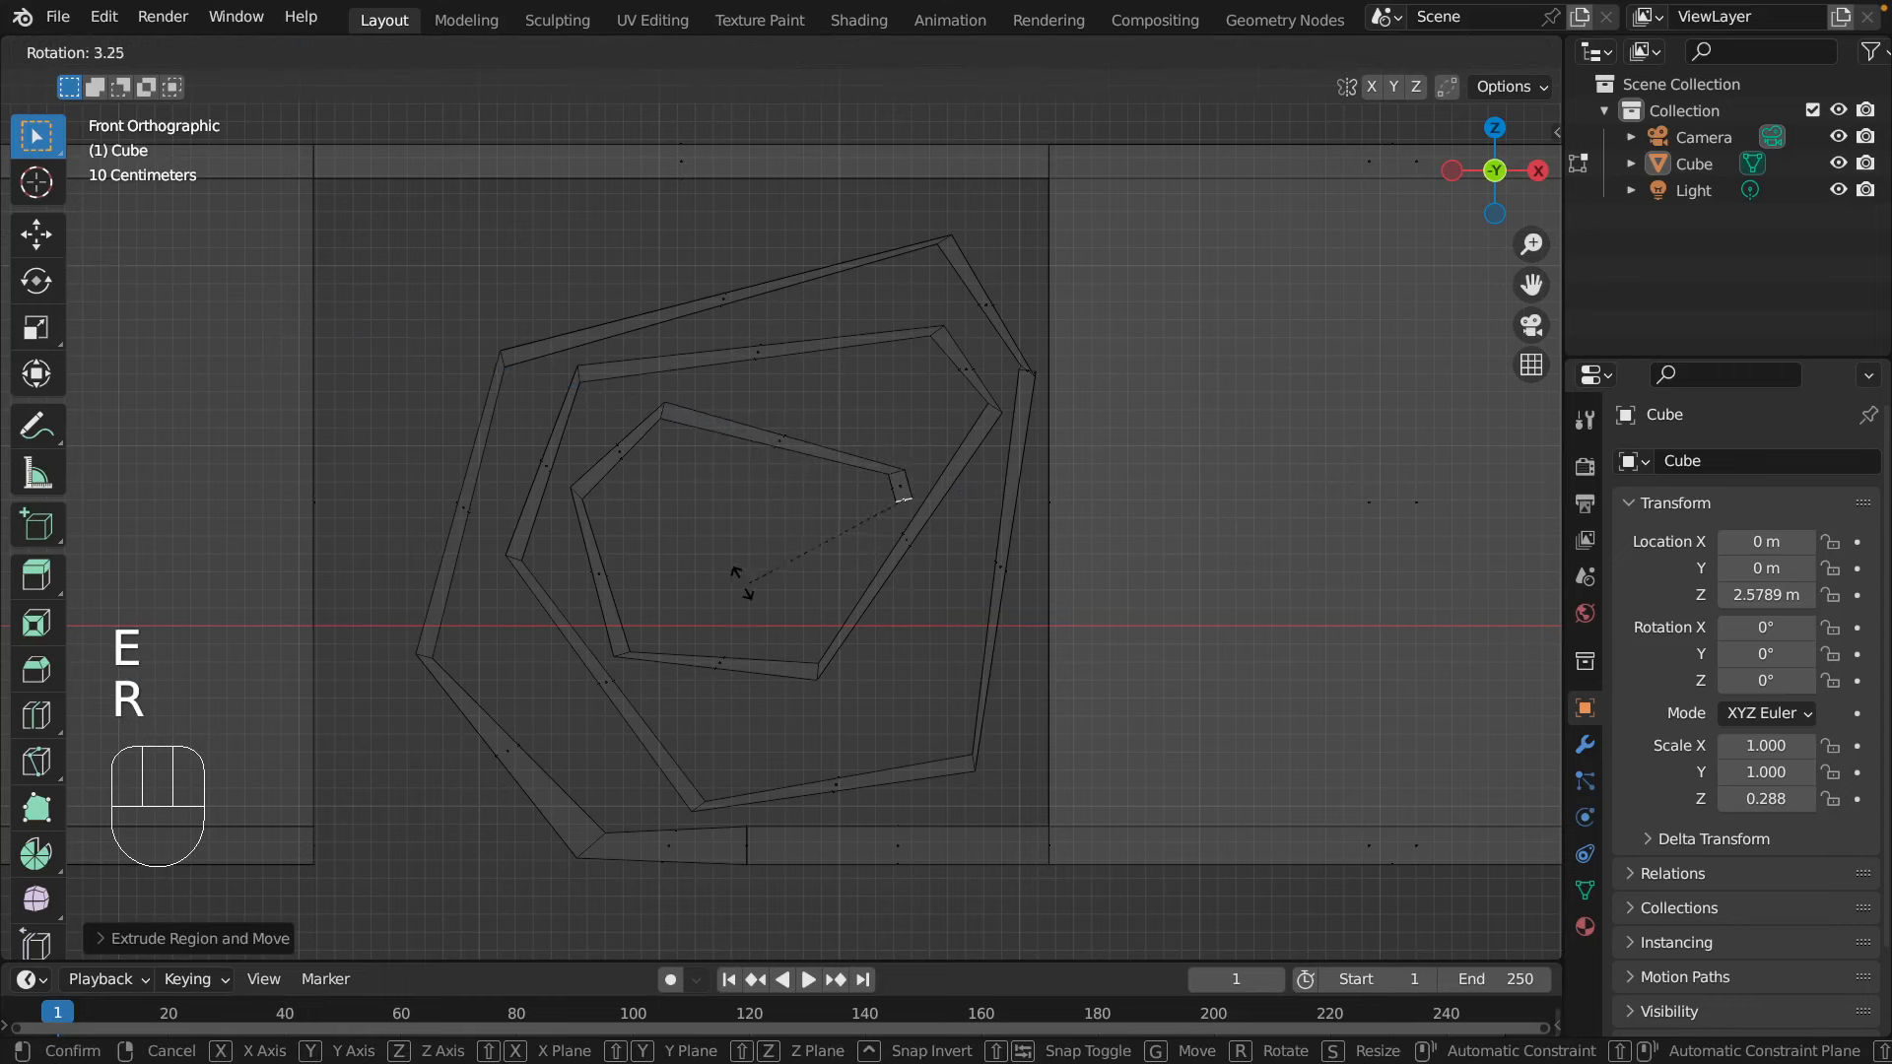
left_click(676, 410)
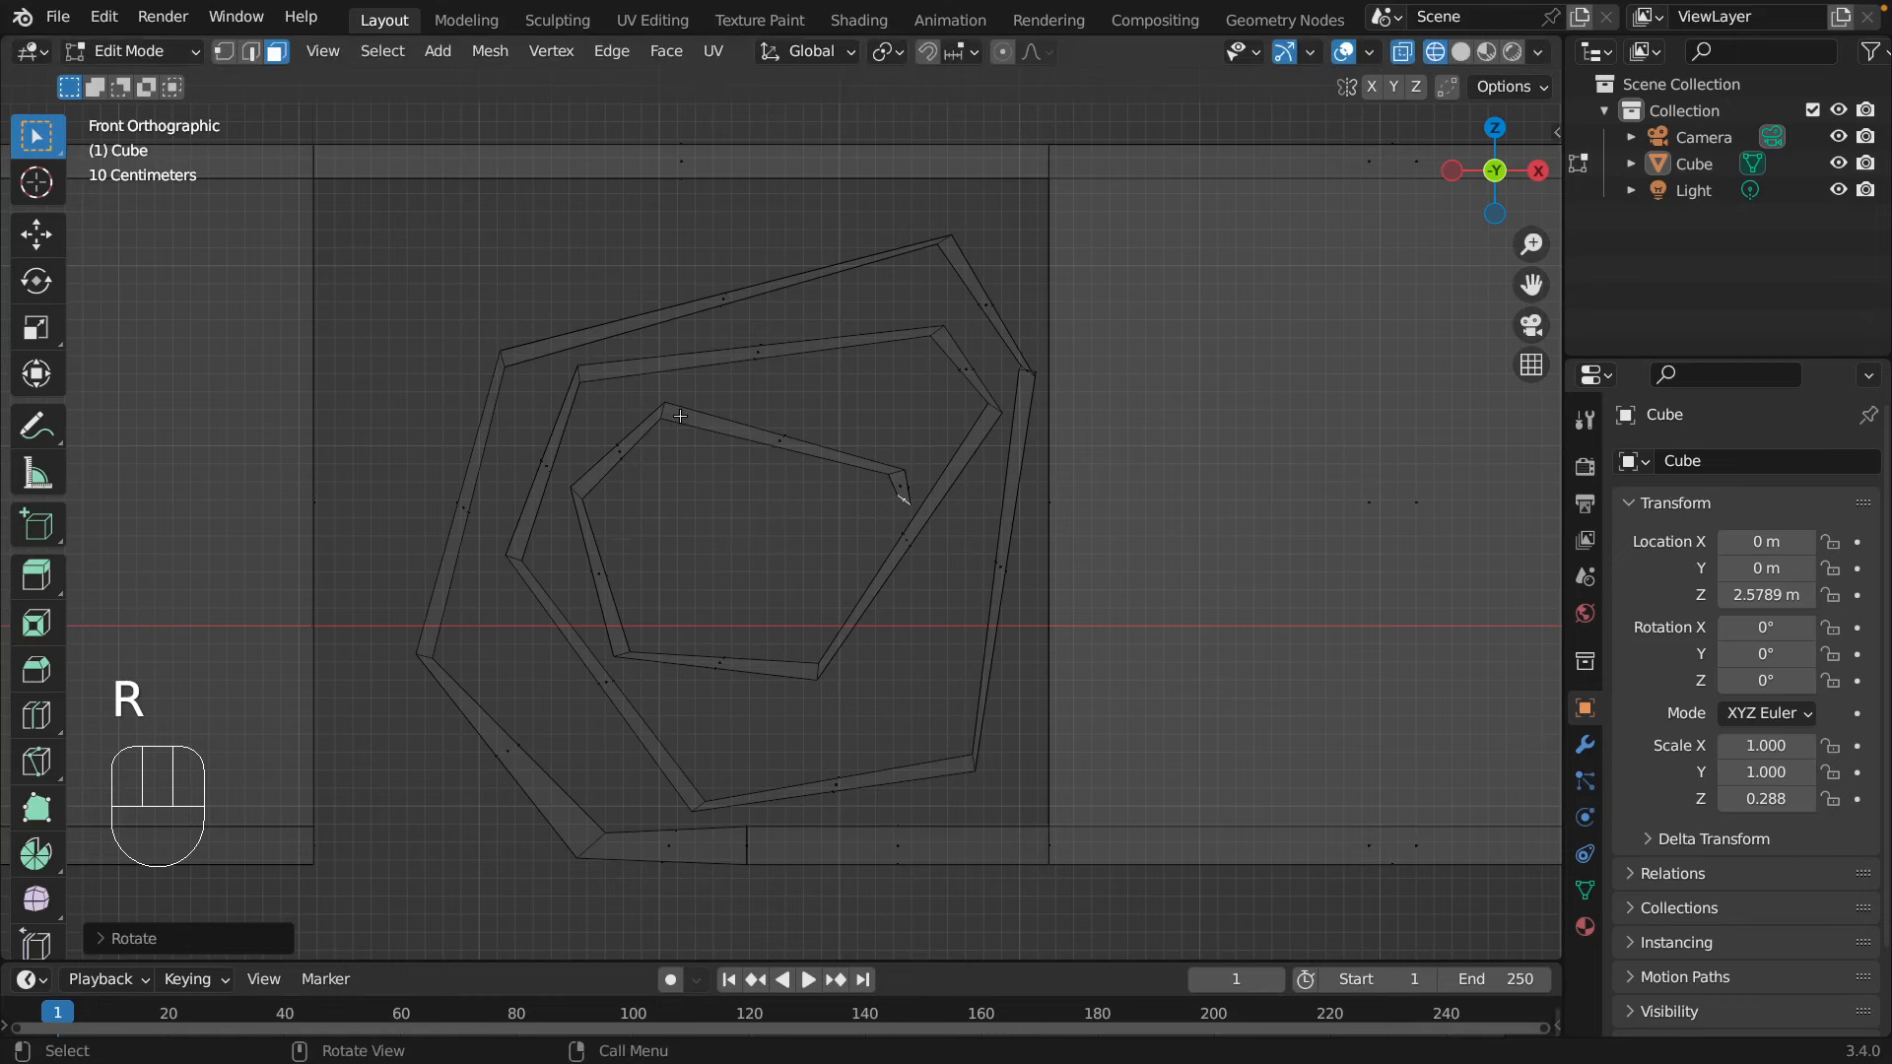
- Extrude a diagonal downward segment and a final segment about 0.55 m long toward −X, ending inside the innermost turn
key("e")
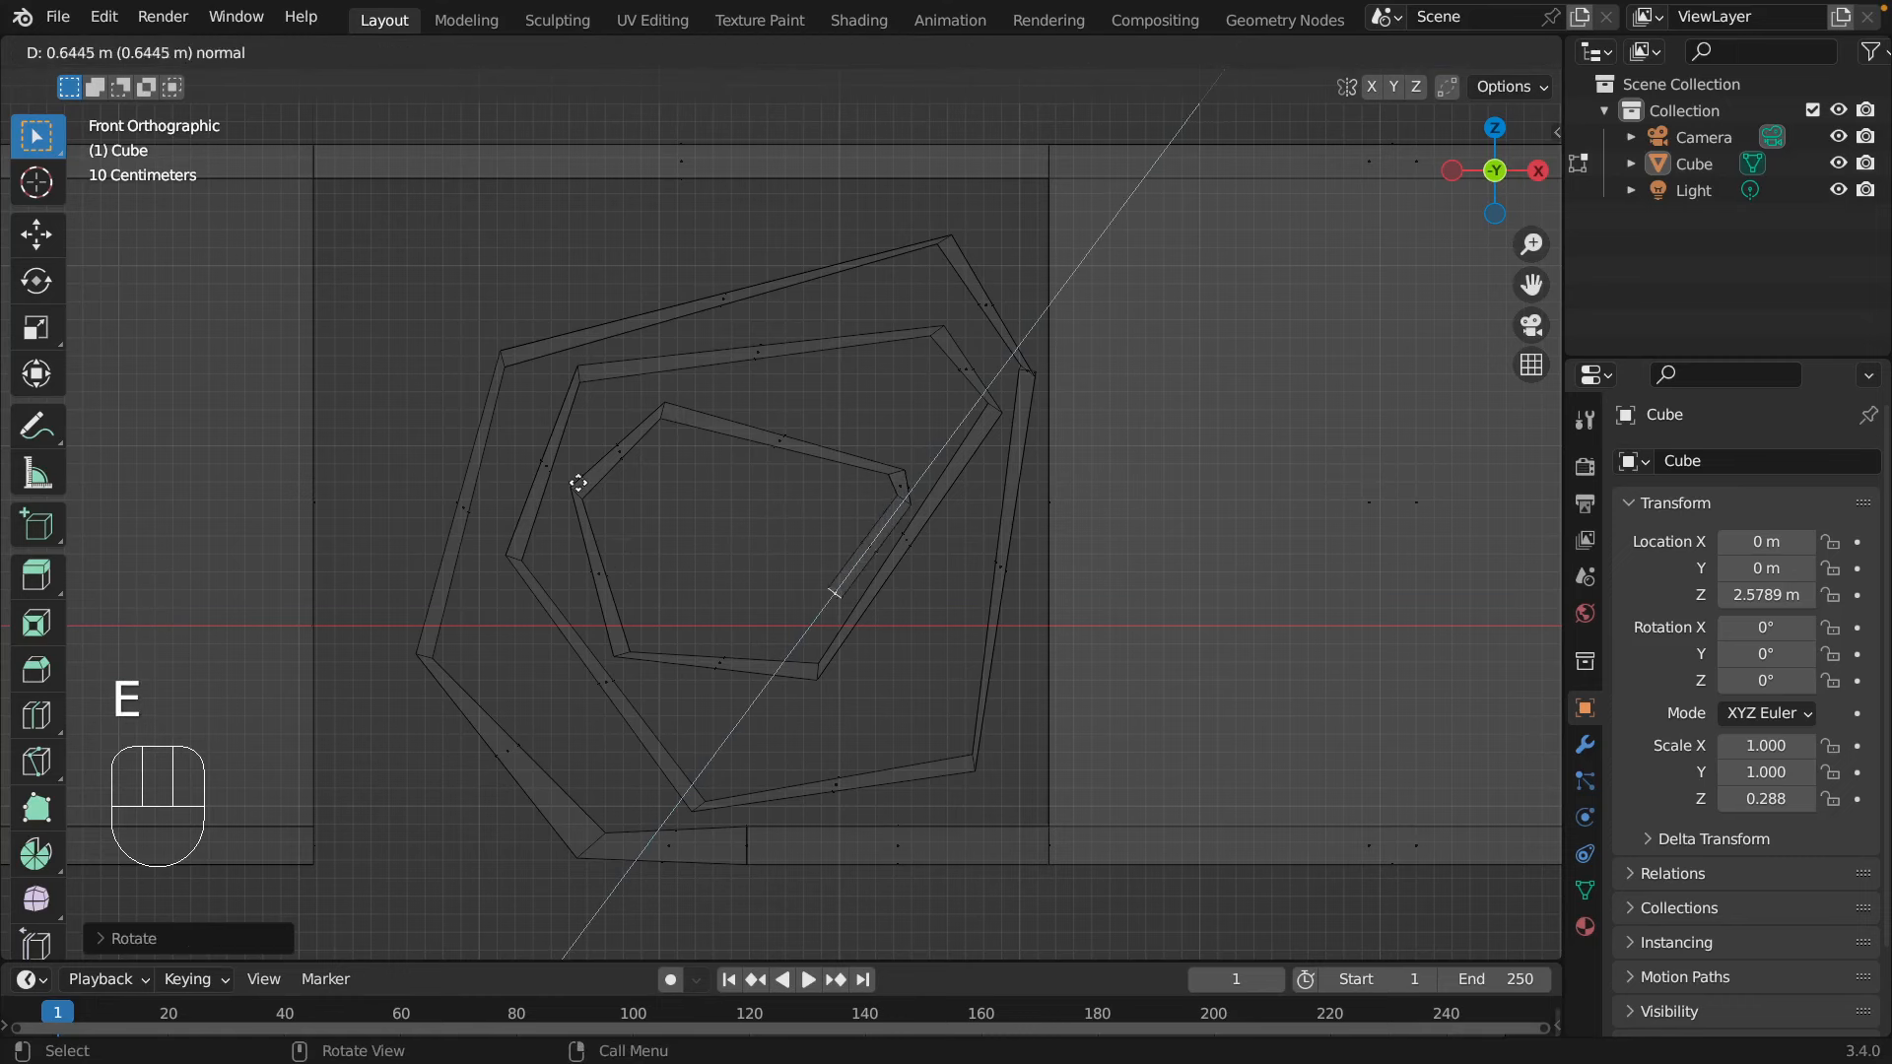
left_click(587, 476)
key("r")
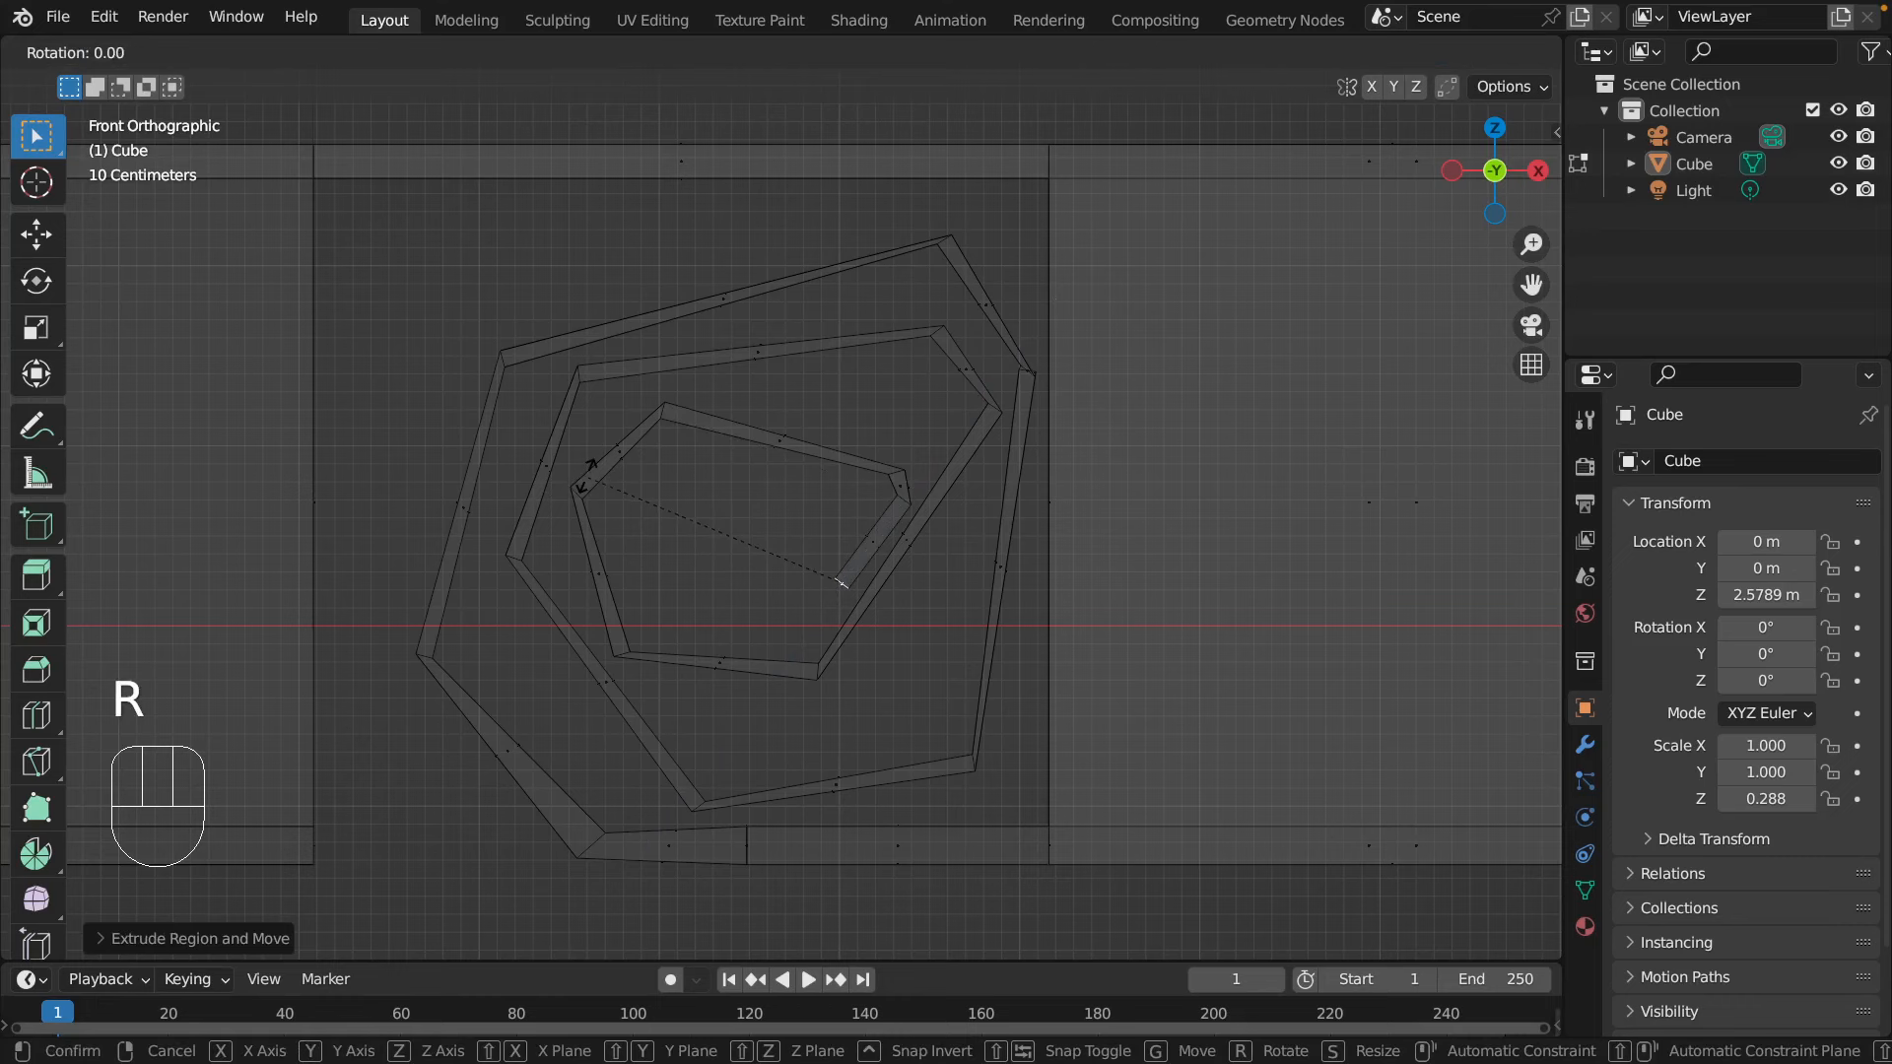
left_click(842, 465)
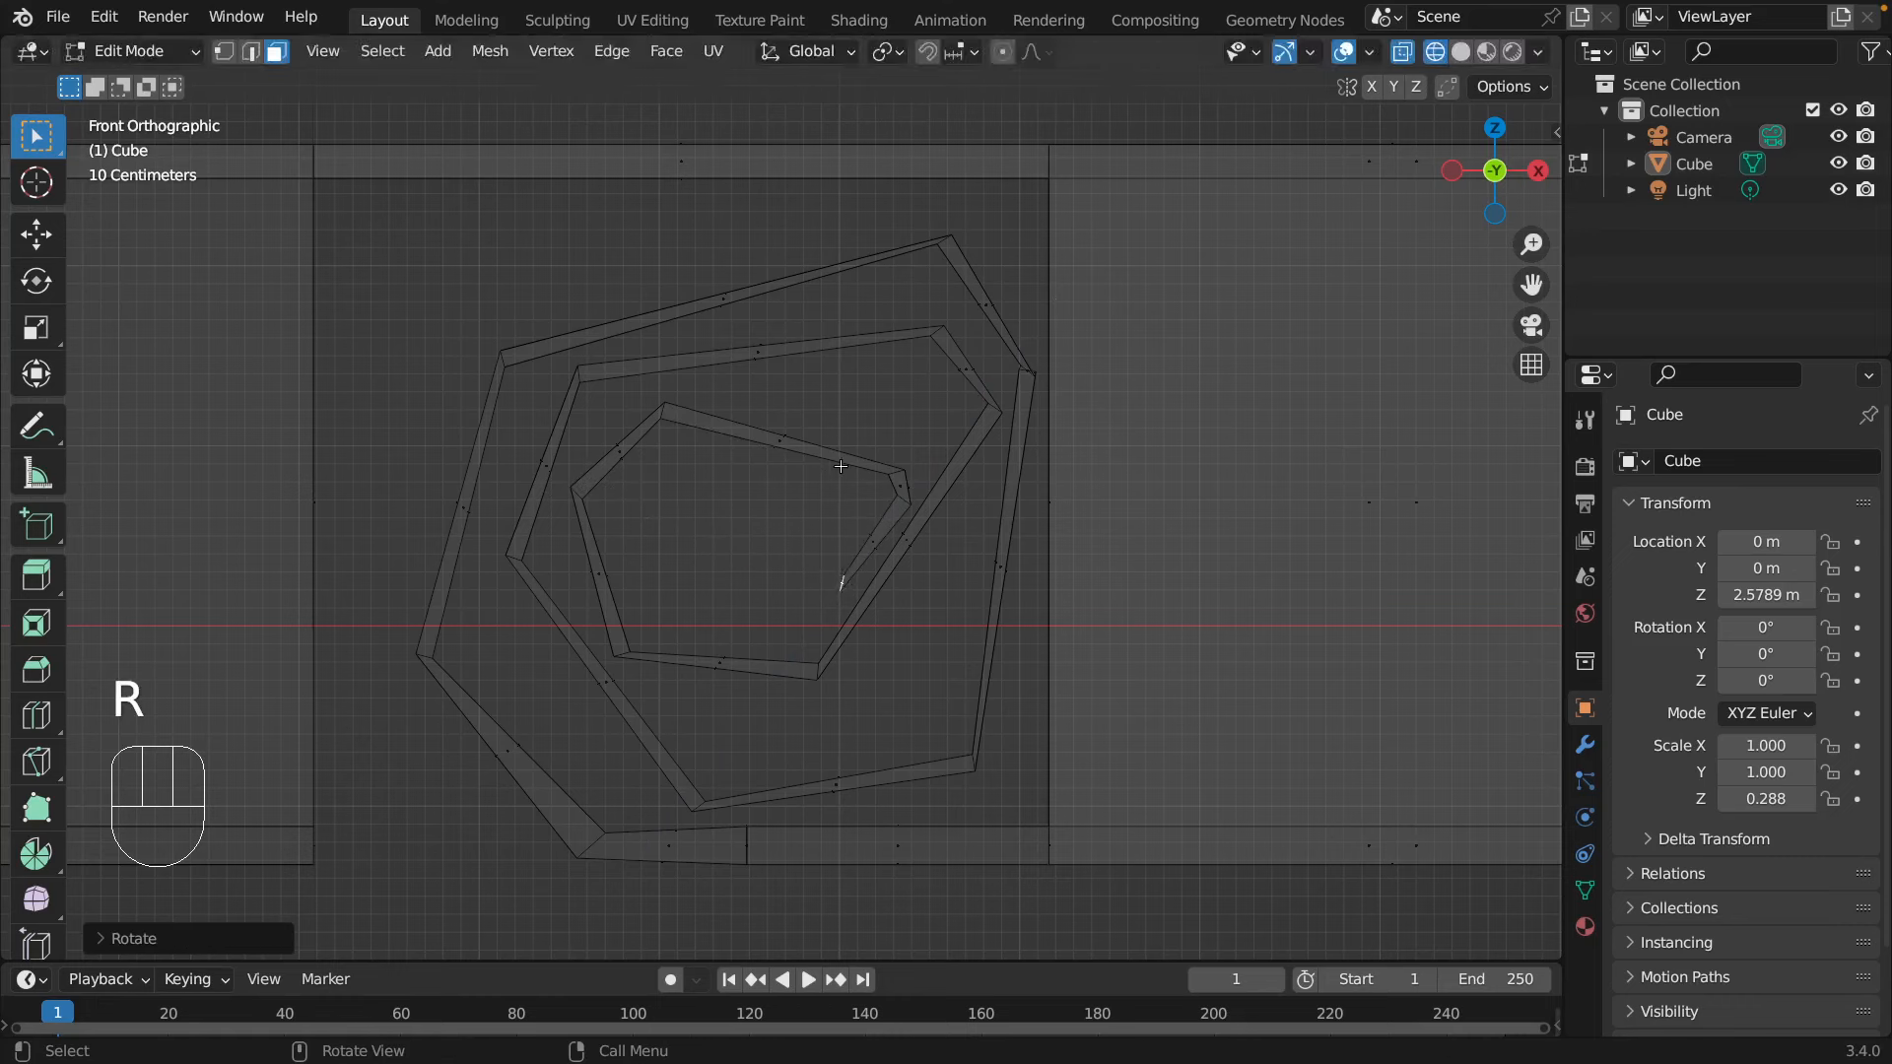
key("e")
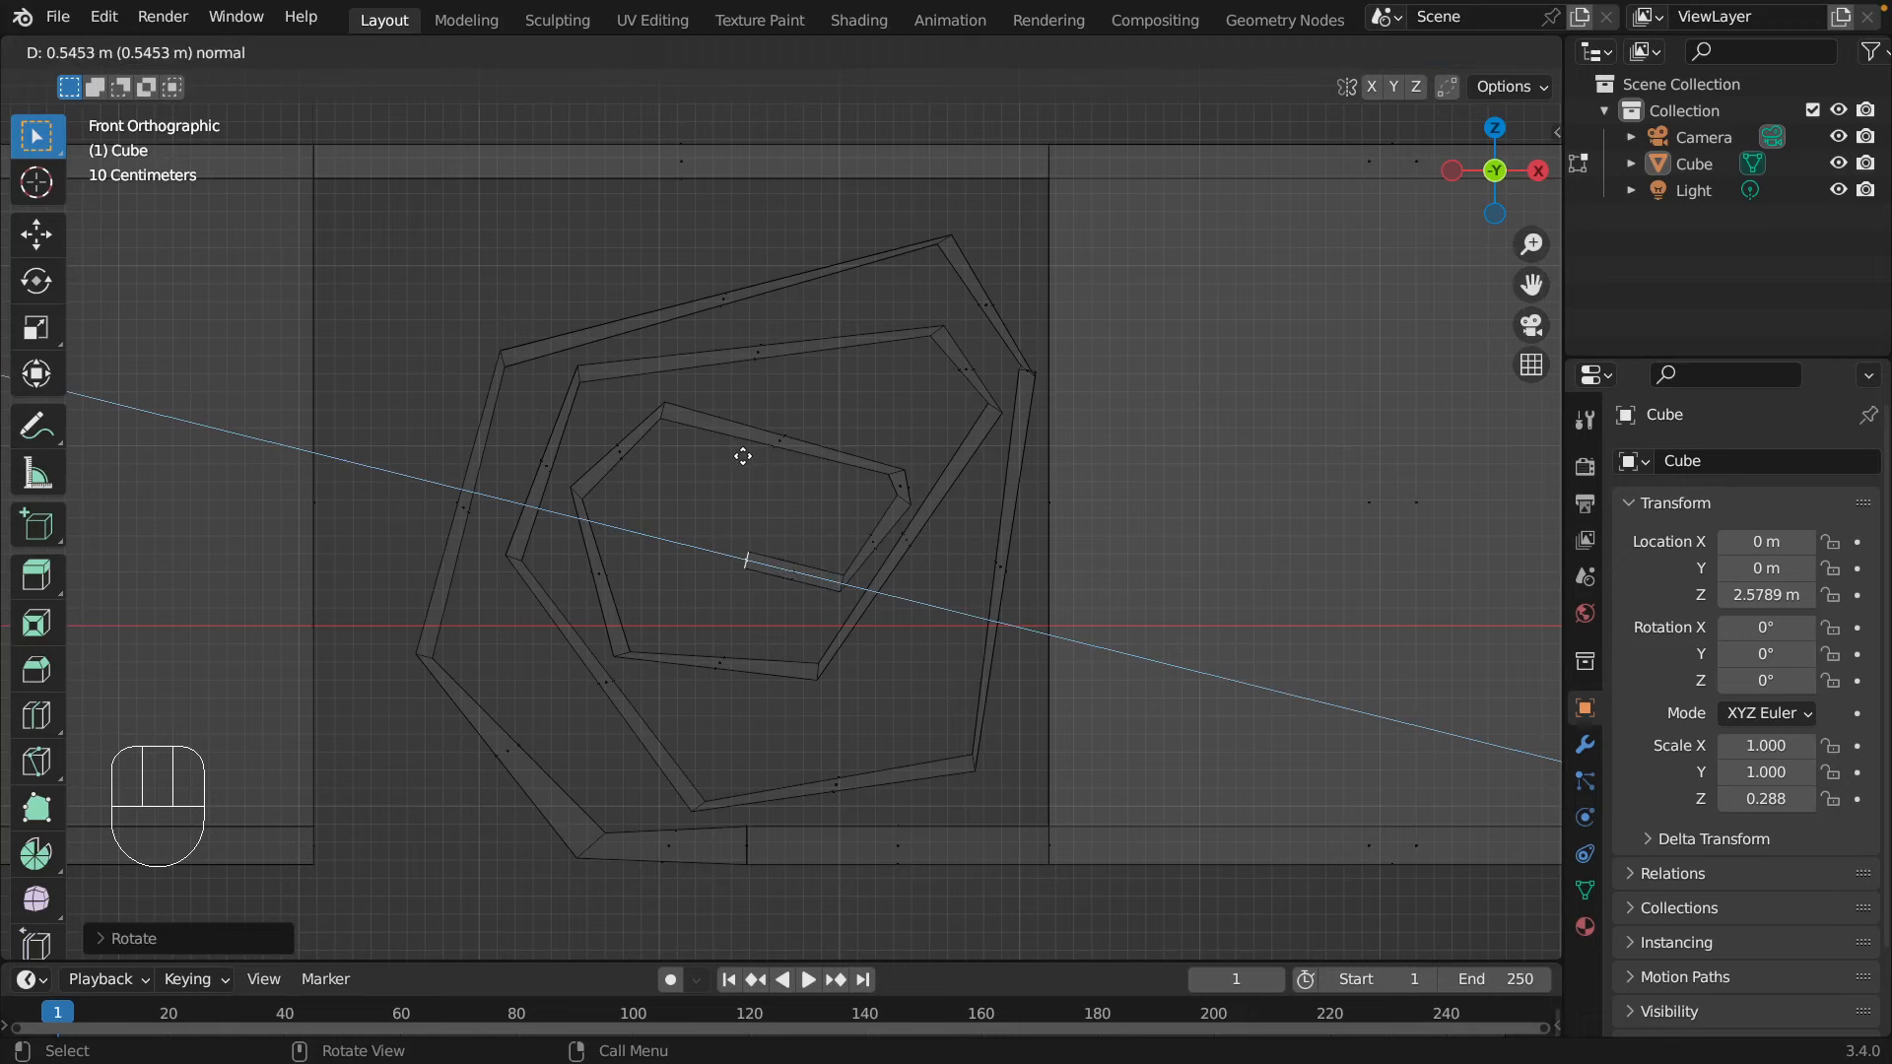
left_click(743, 456)
- Scale up the spiral's end face to flare the last segment into a wedge, and deselect it
key("s")
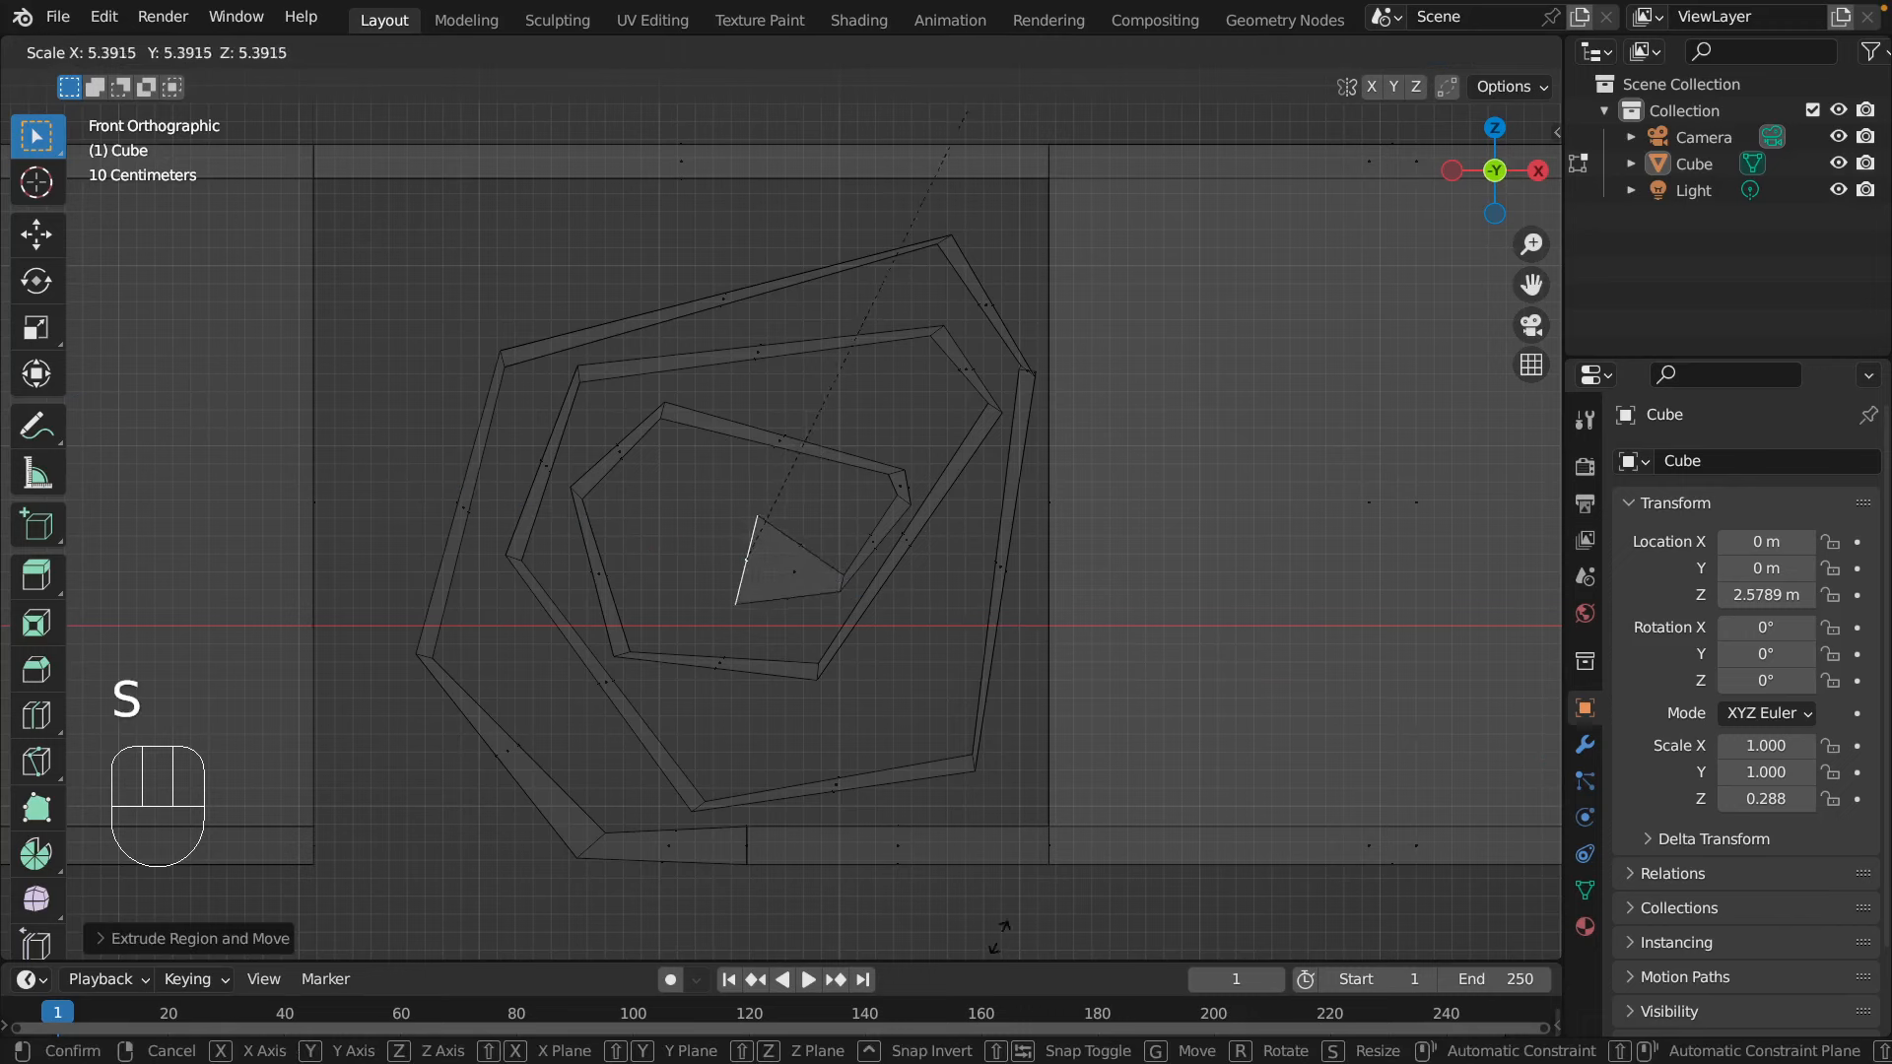
left_click(1156, 655)
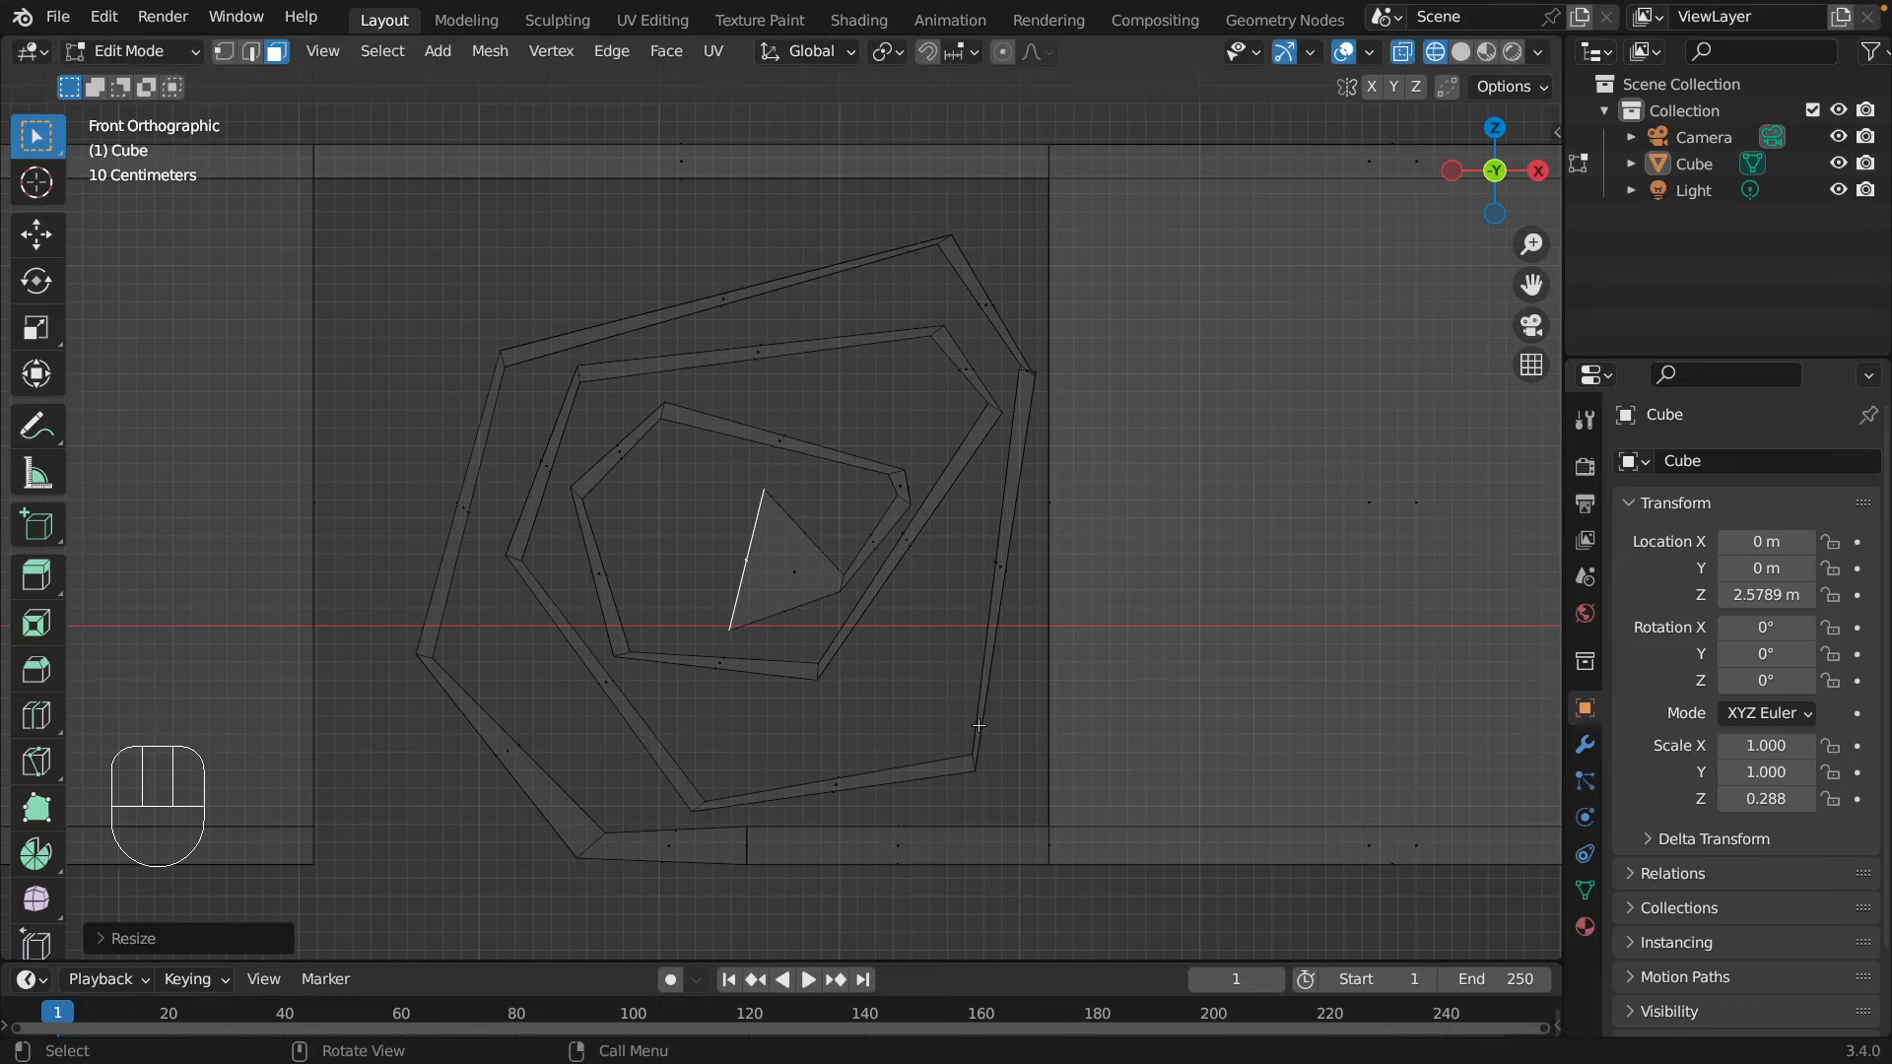
left_click(904, 704)
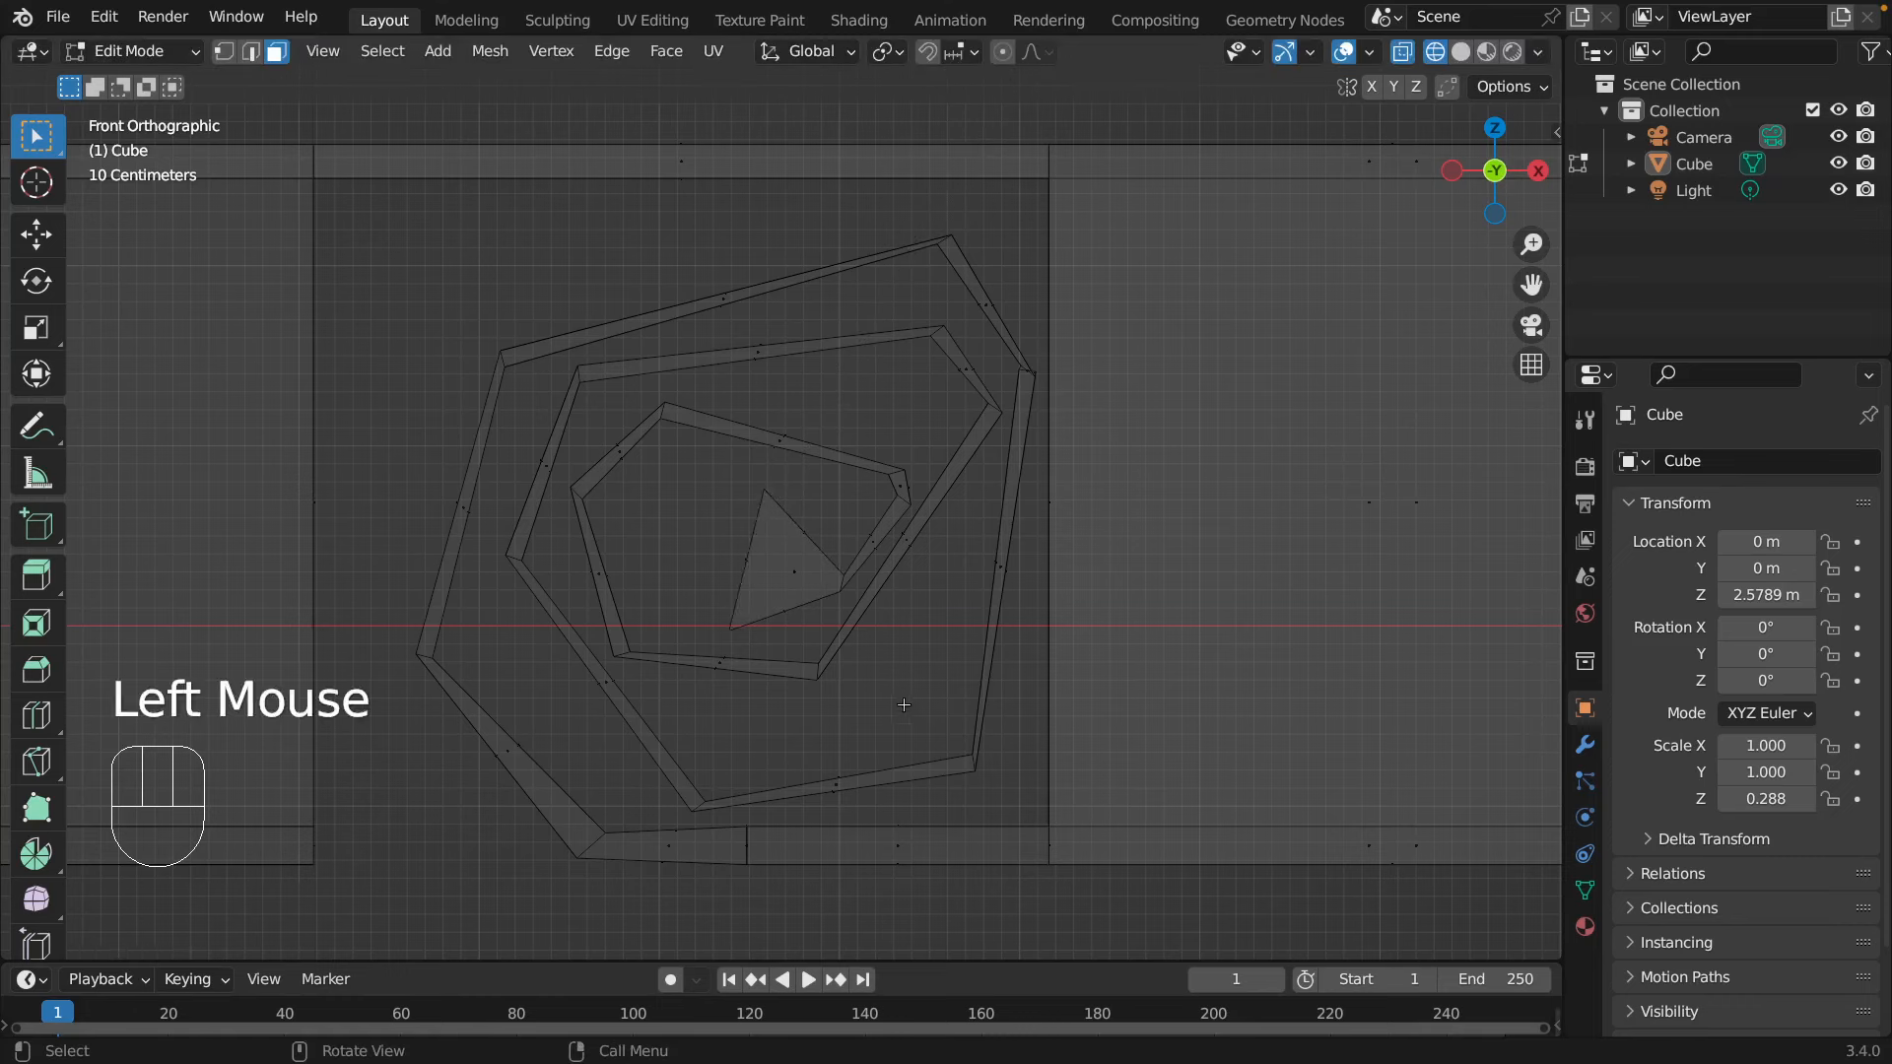
- Display the whole couch frame and spiral with solid viewport shading
scroll(904, 703, "up", 3)
scroll(906, 706, "down", 3)
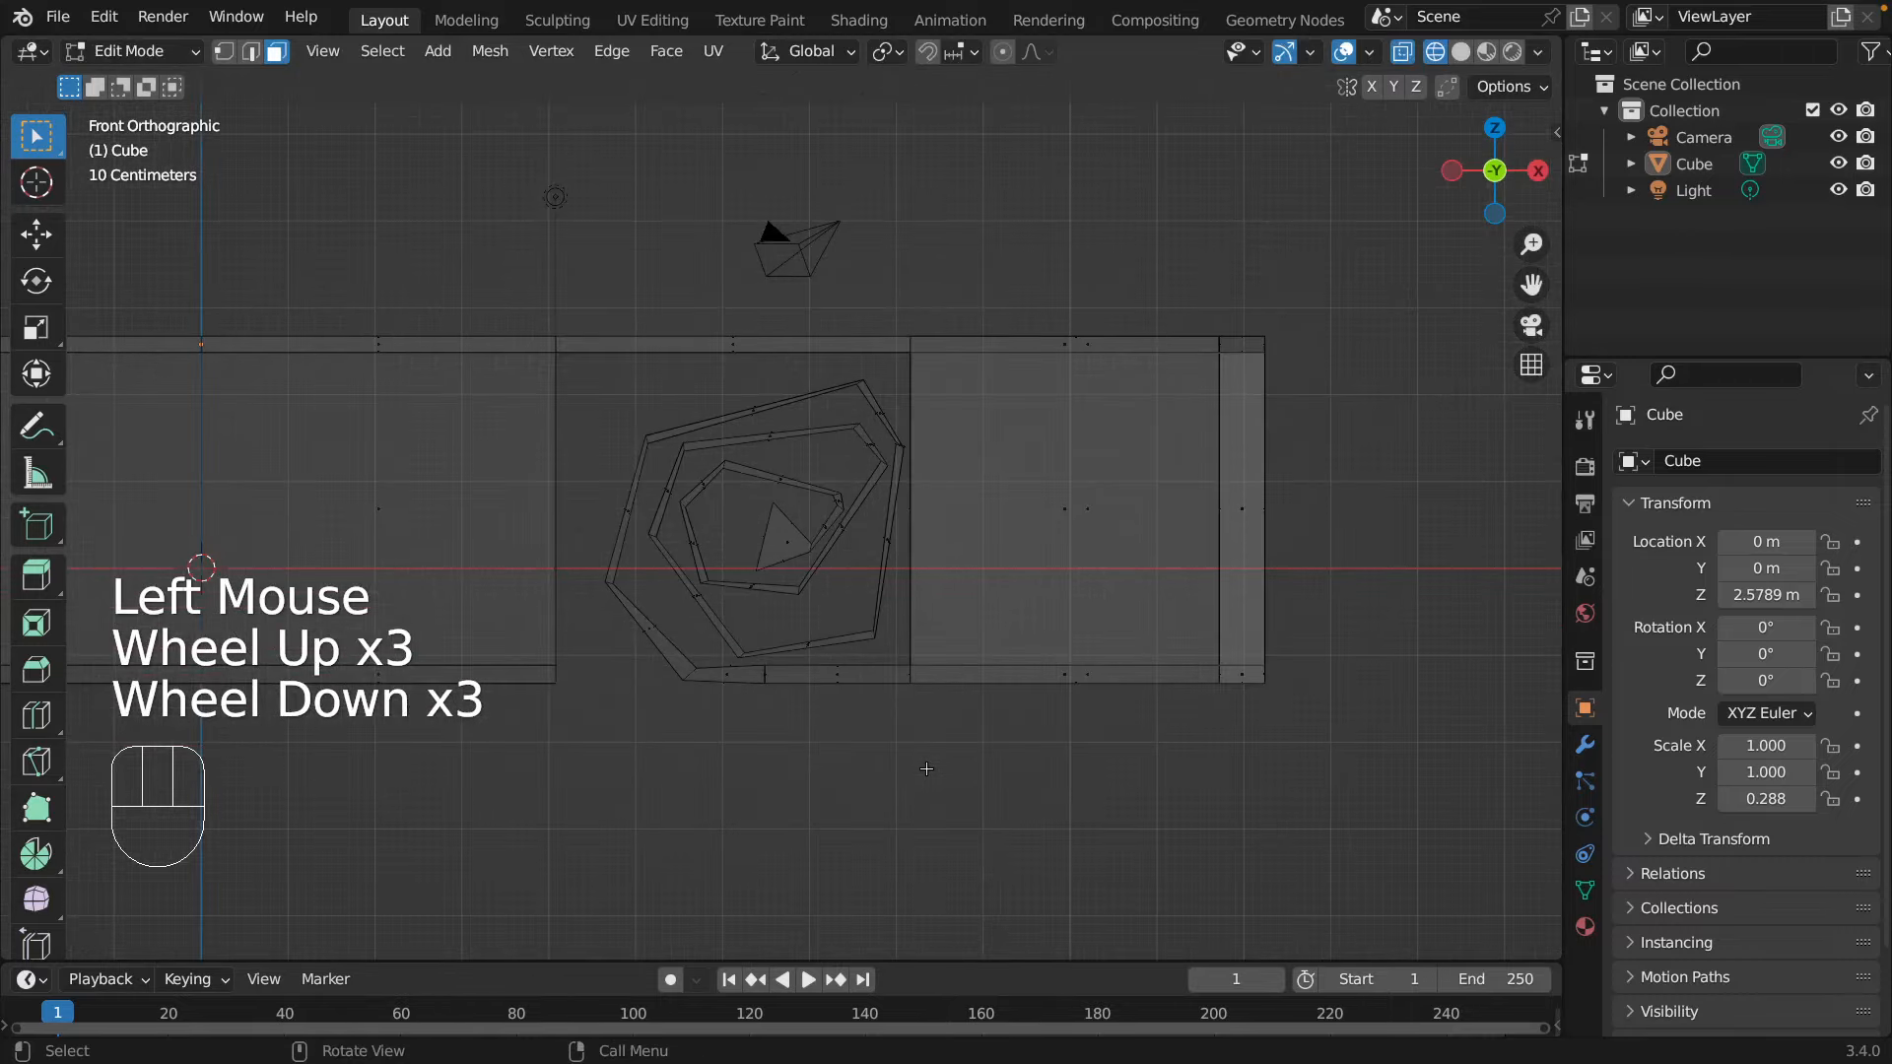
key("Tab")
key("Tab")
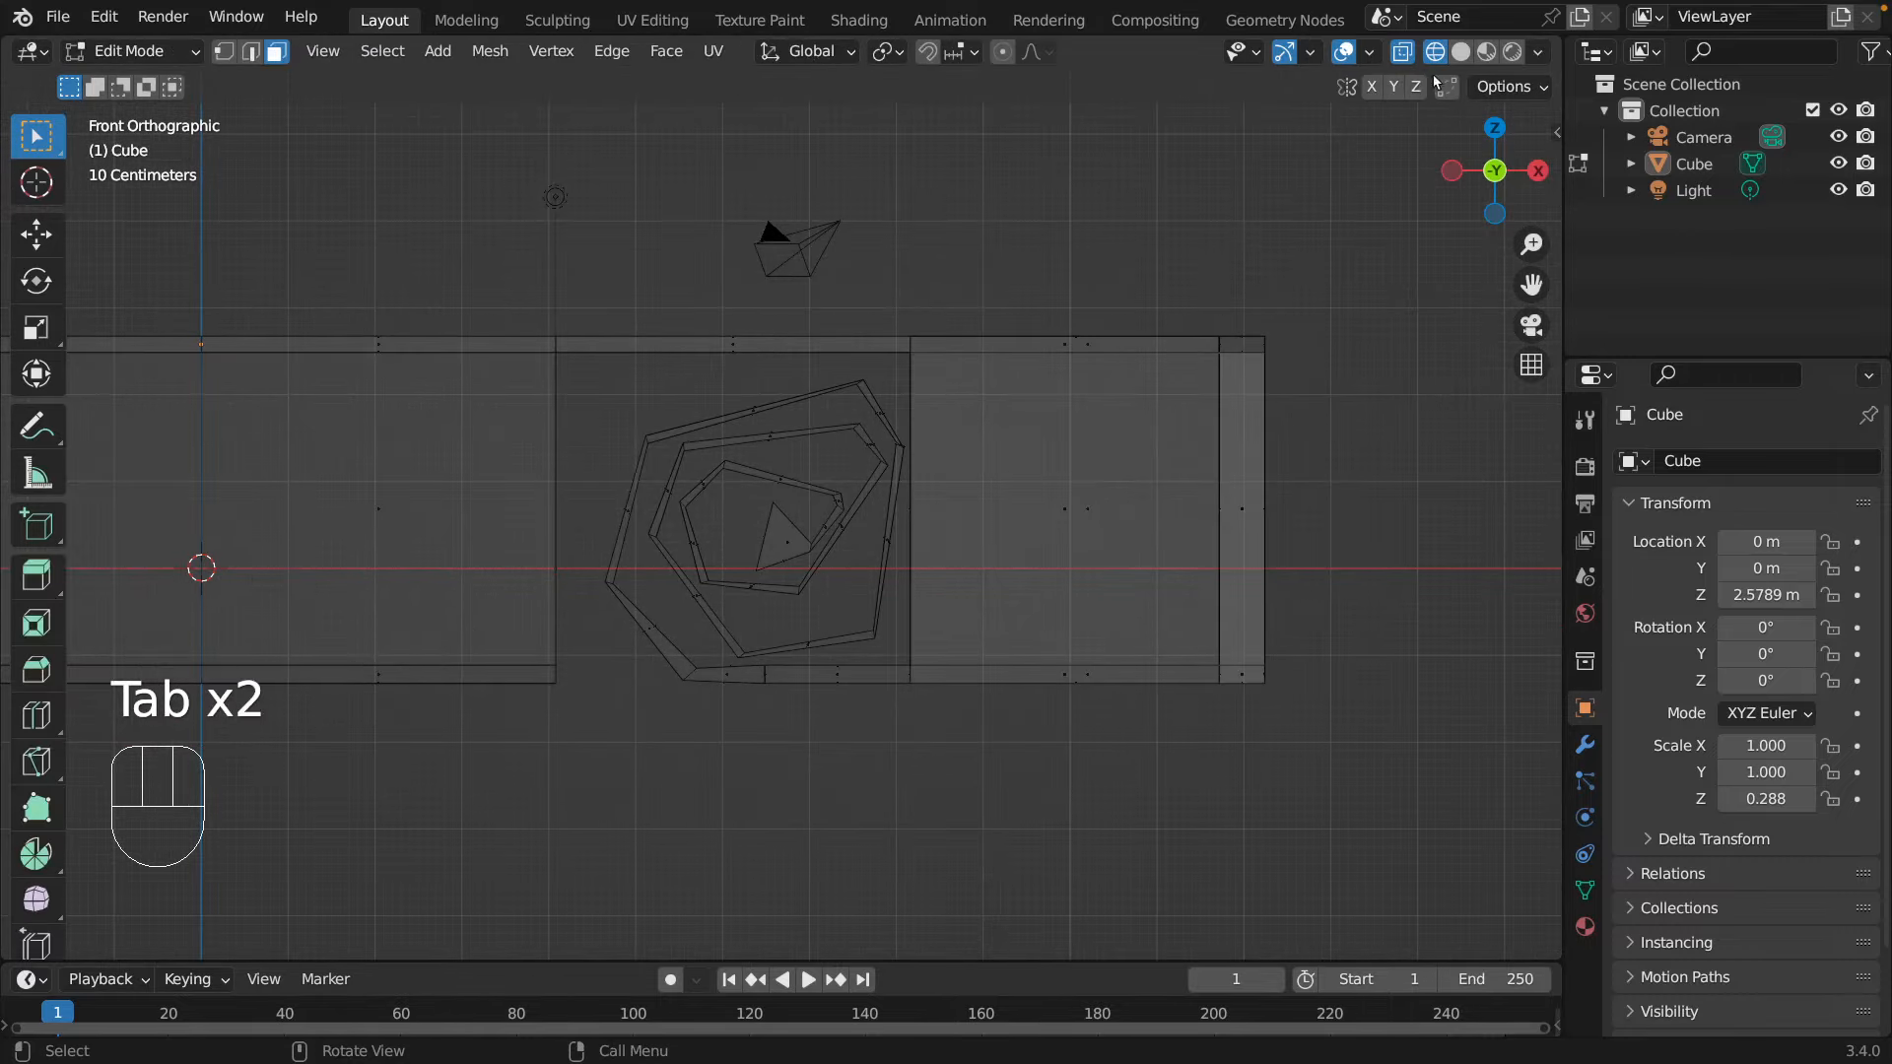
left_click(1461, 51)
left_click(1035, 153)
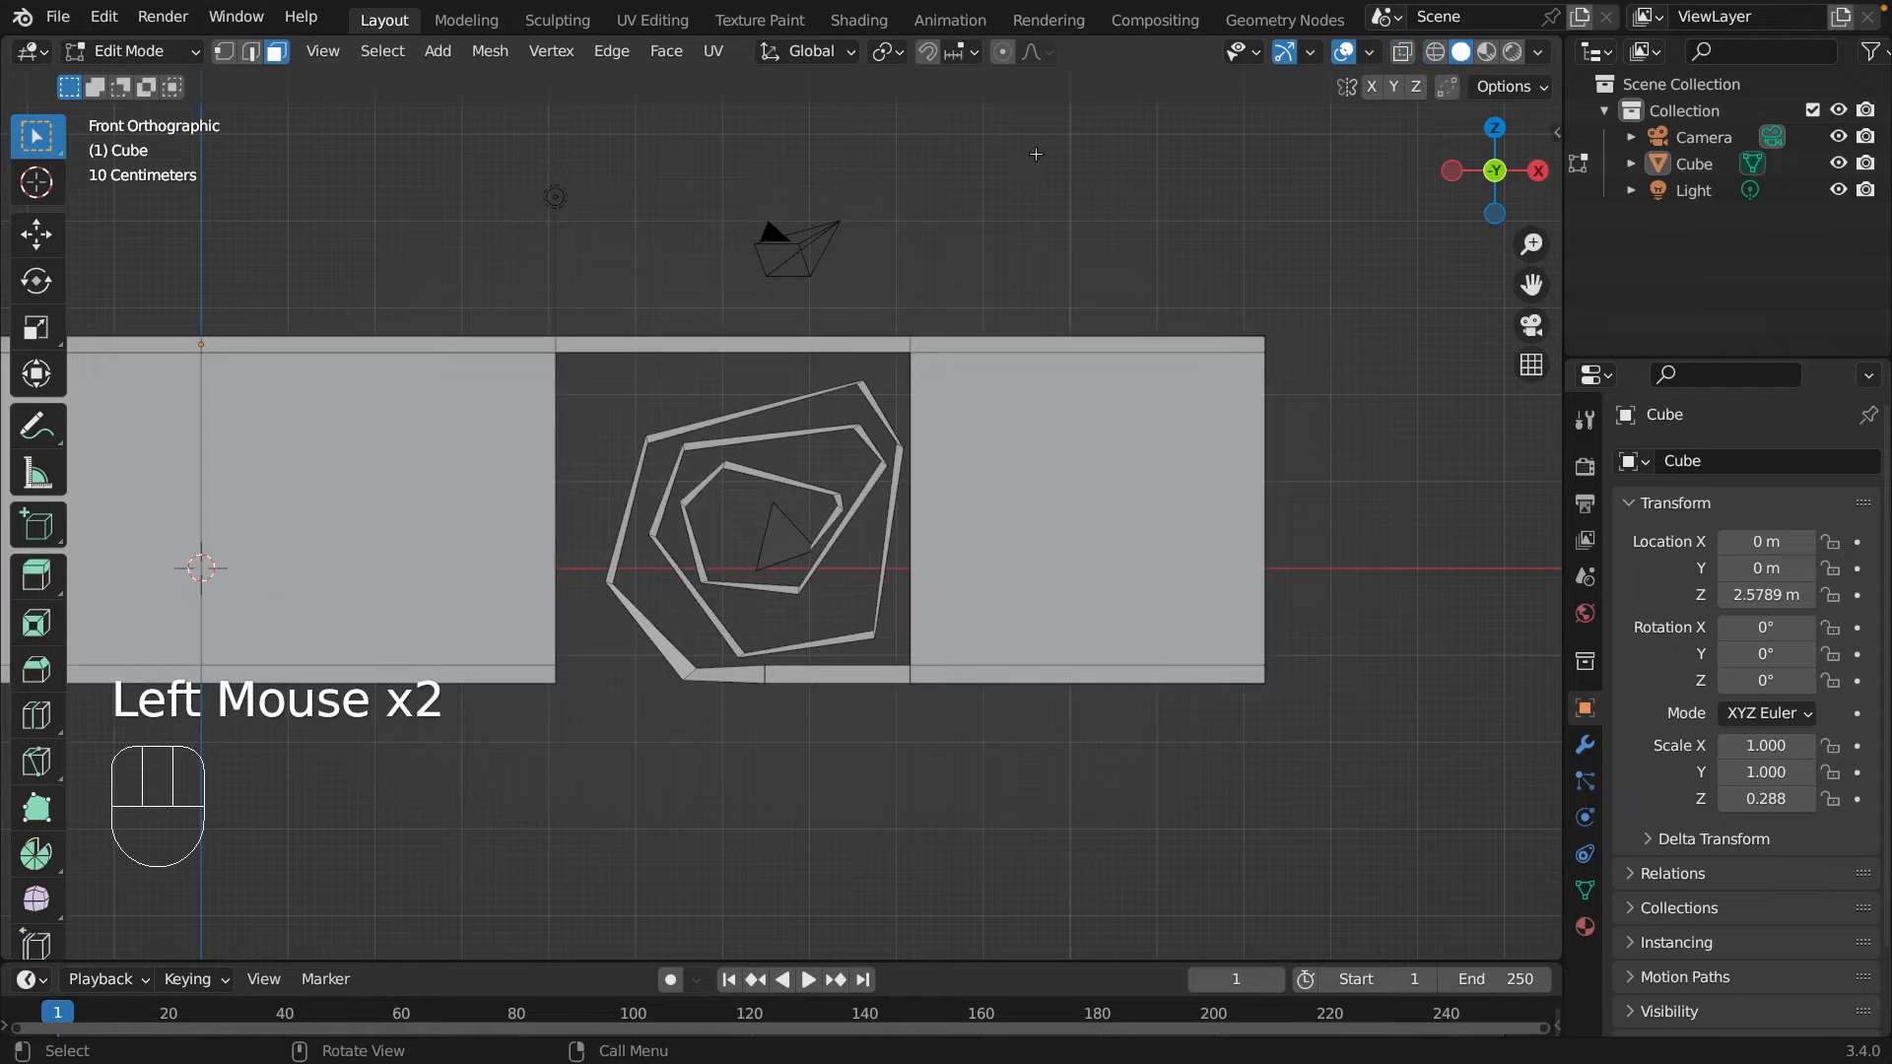
- Select the spiral's enlarged end face and scale it down strongly along the global Y axis
left_click(766, 526)
middle_click_drag(733, 535, 607, 724)
left_click(610, 728)
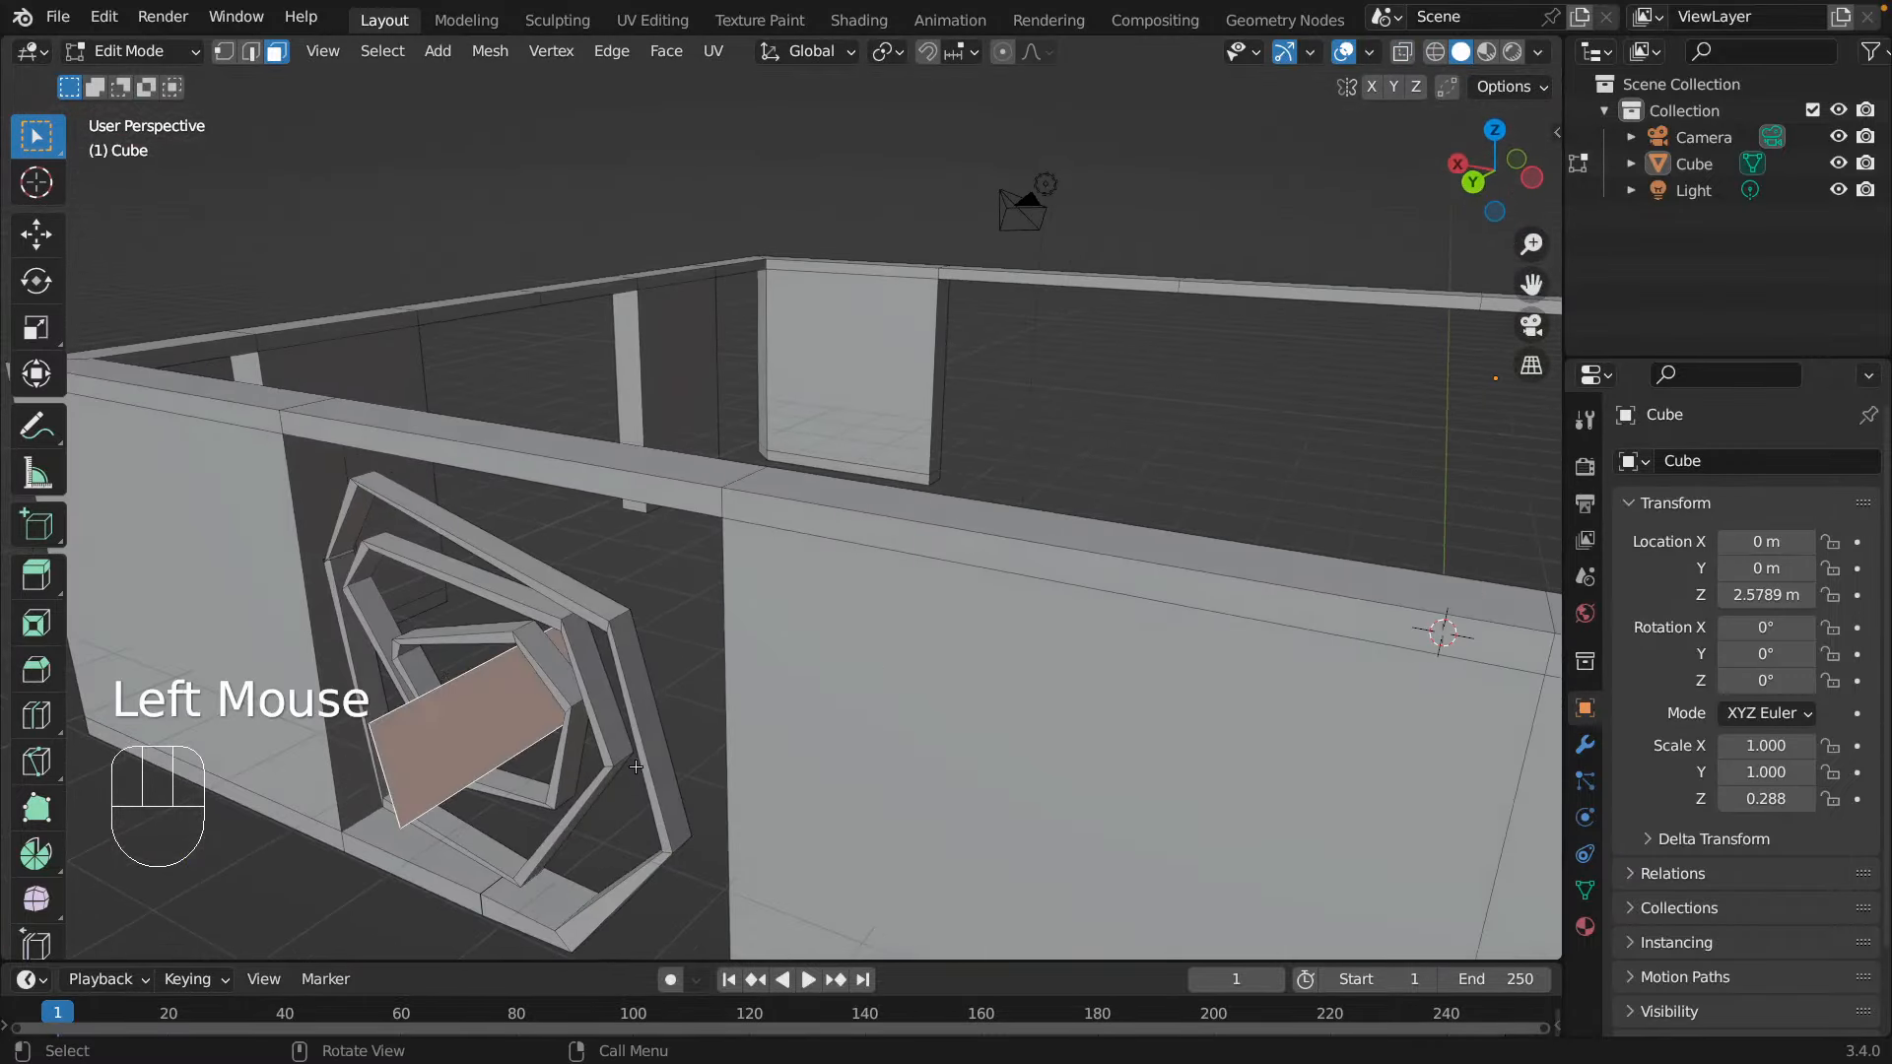
key("s")
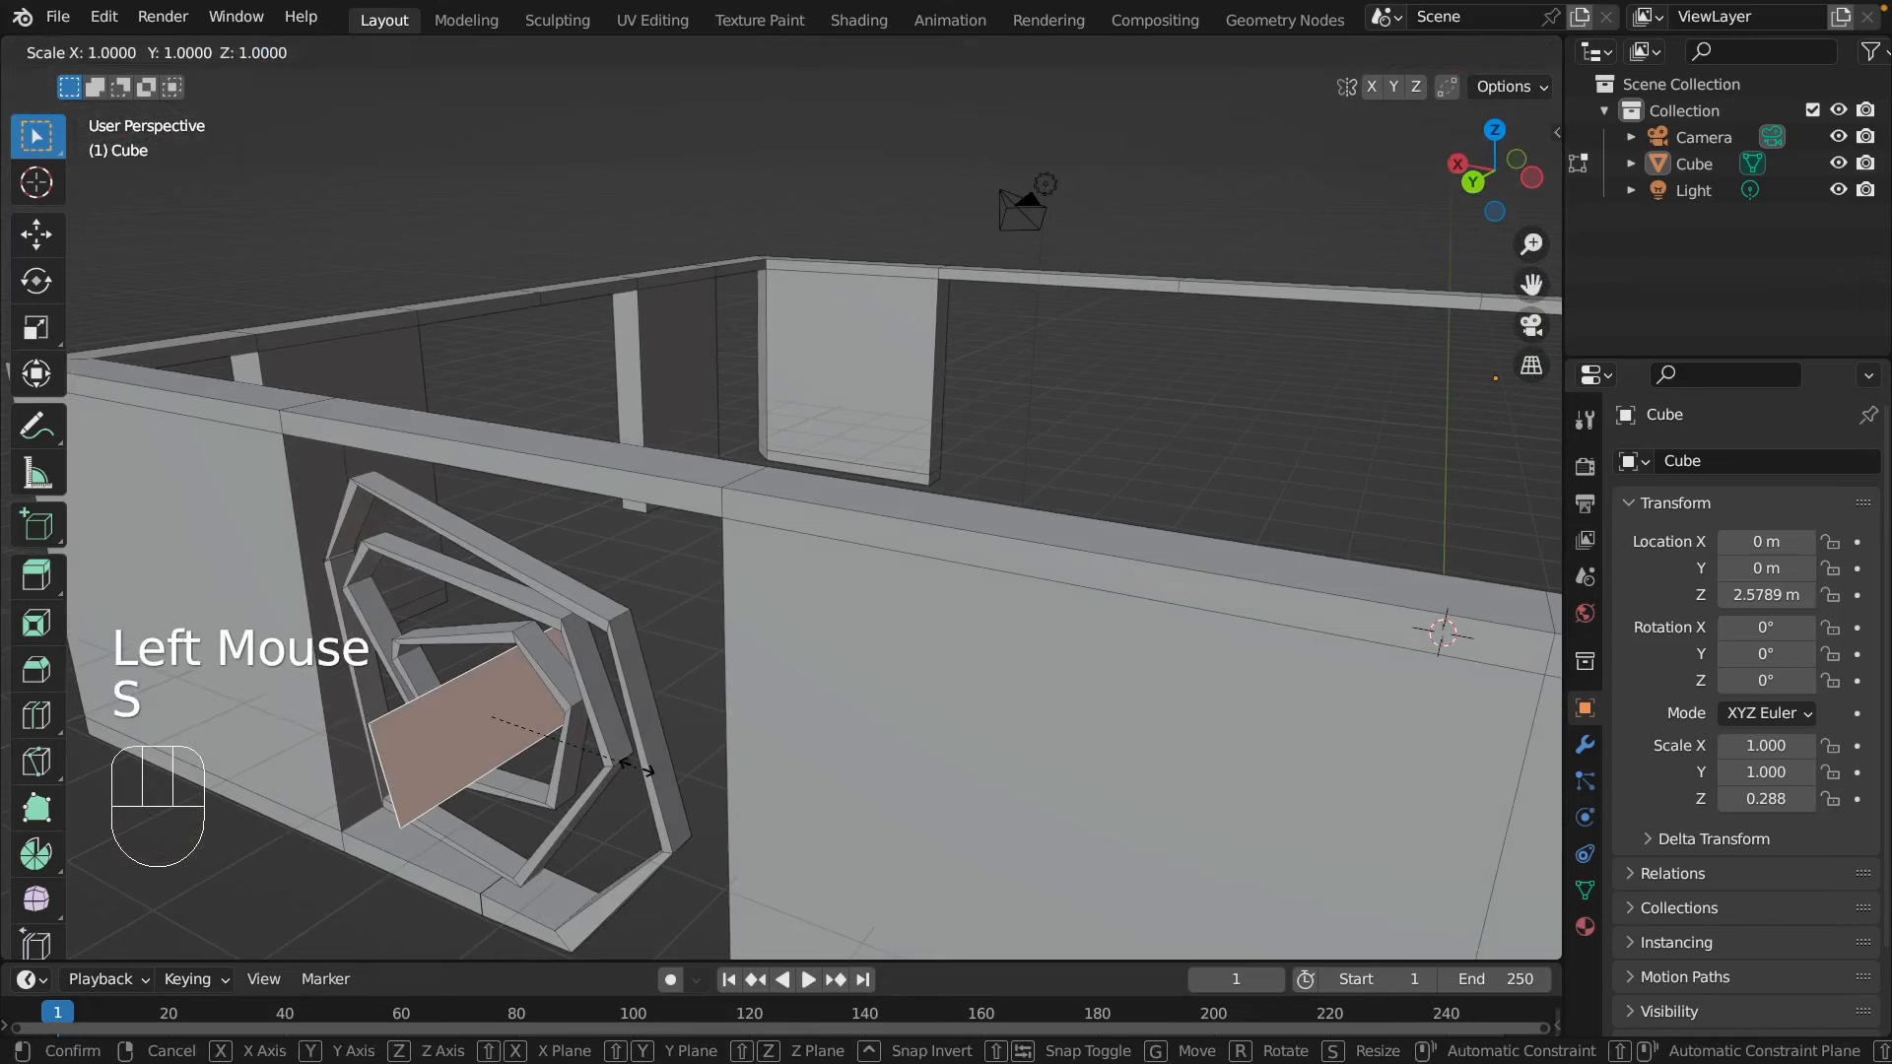
key("y")
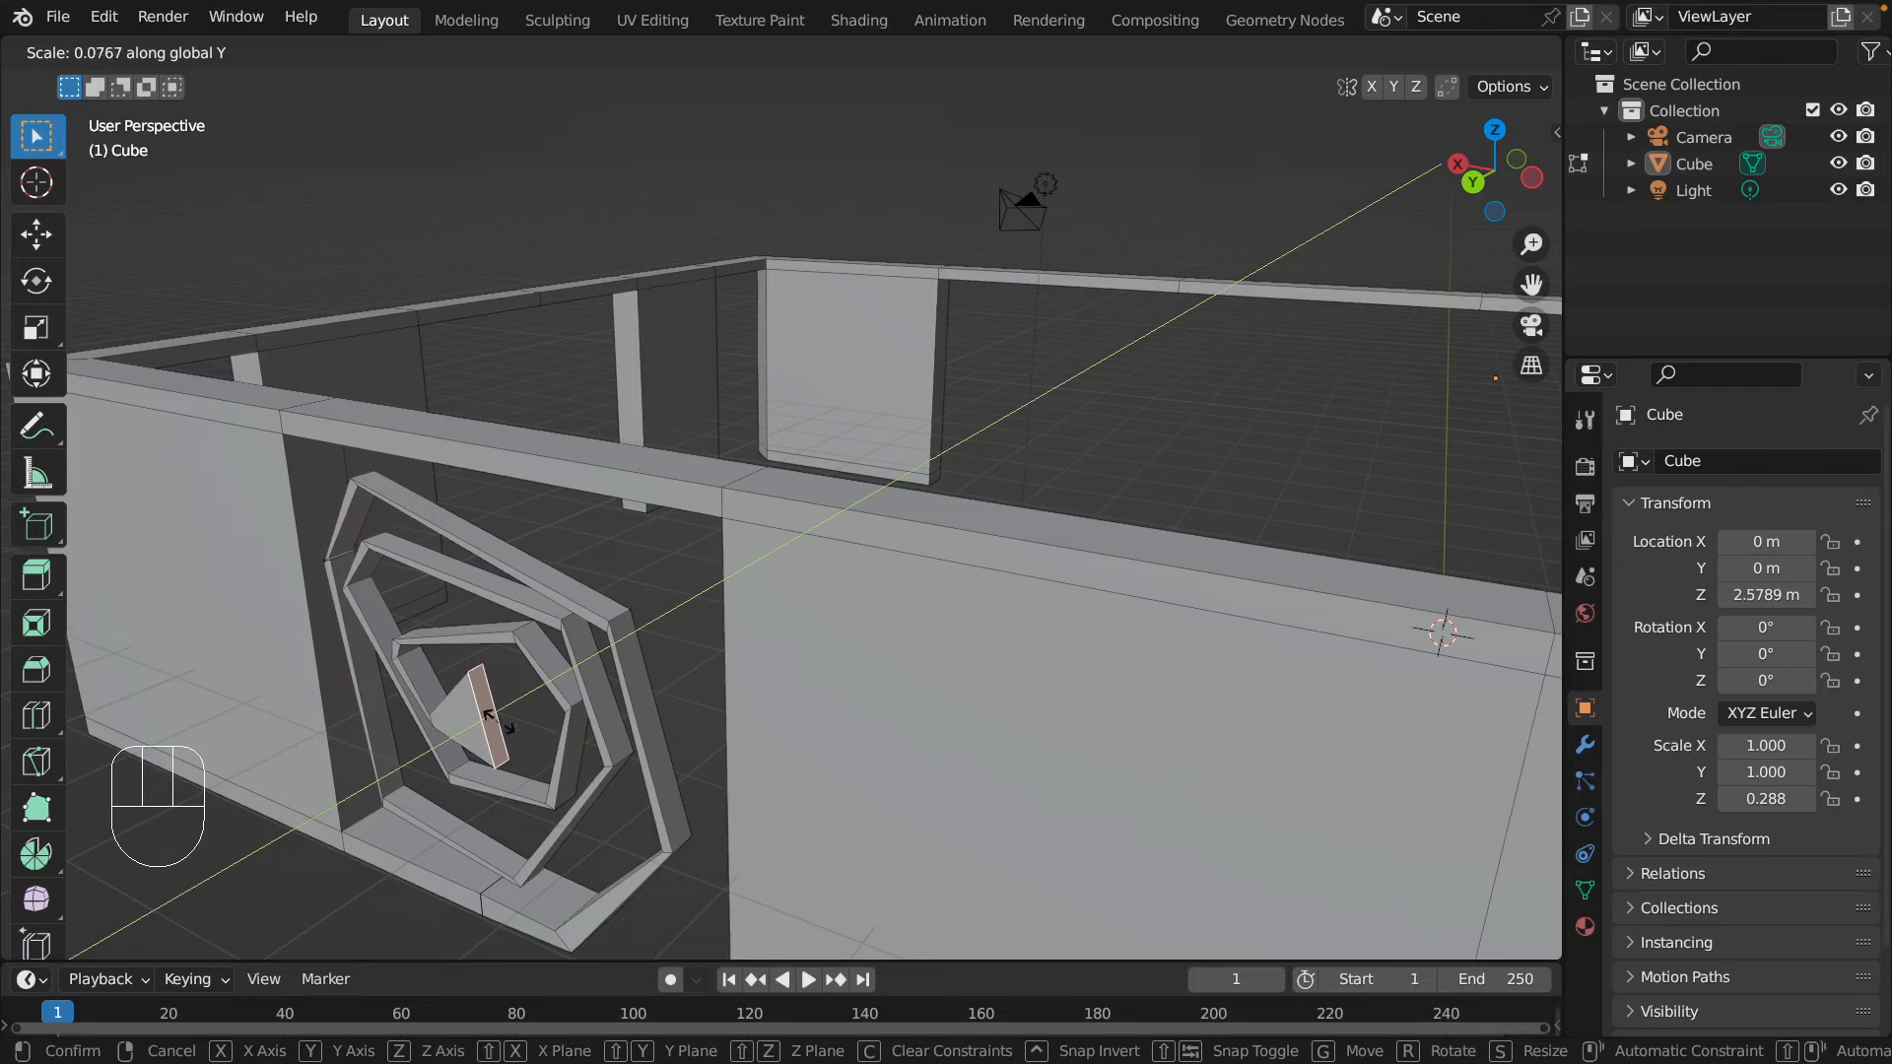
left_click(541, 680)
left_click(296, 926)
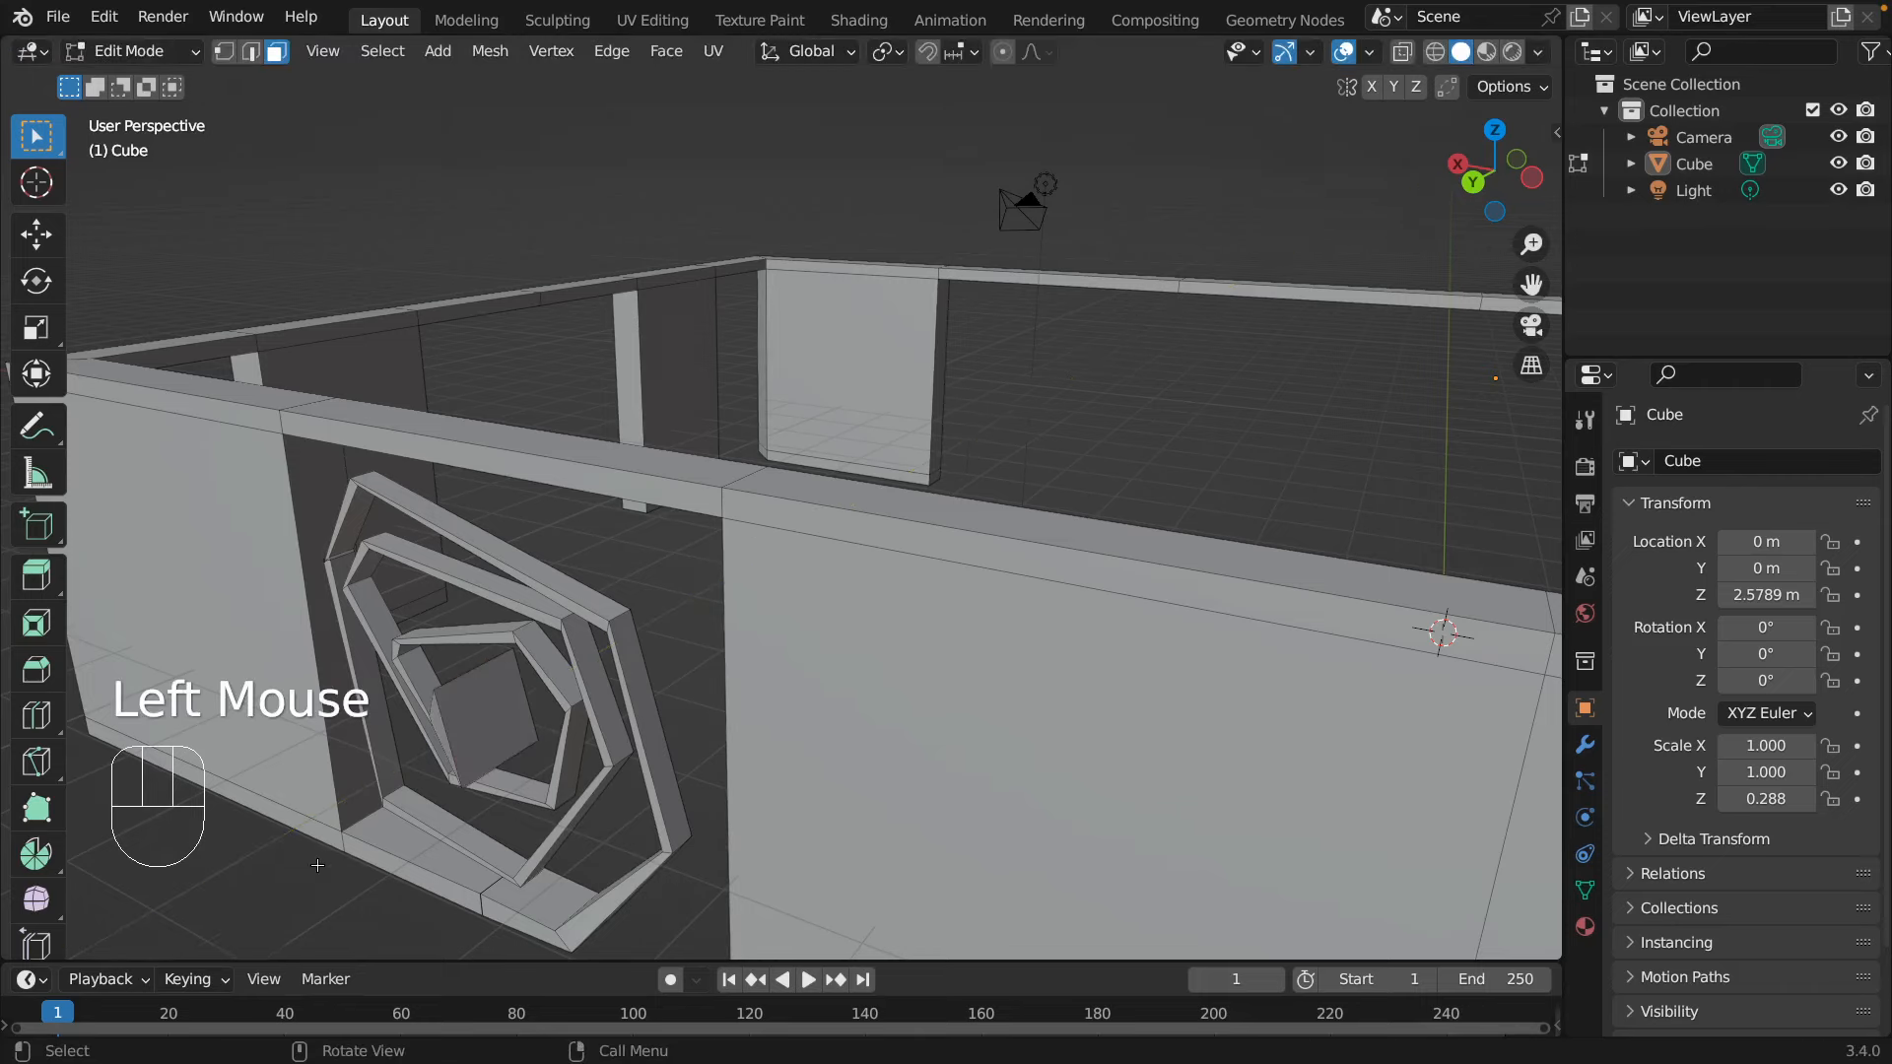
- Inspect the spiral from both sides of the frame and undo the end face's Y scaling
middle_click_drag(325, 906, 682, 738)
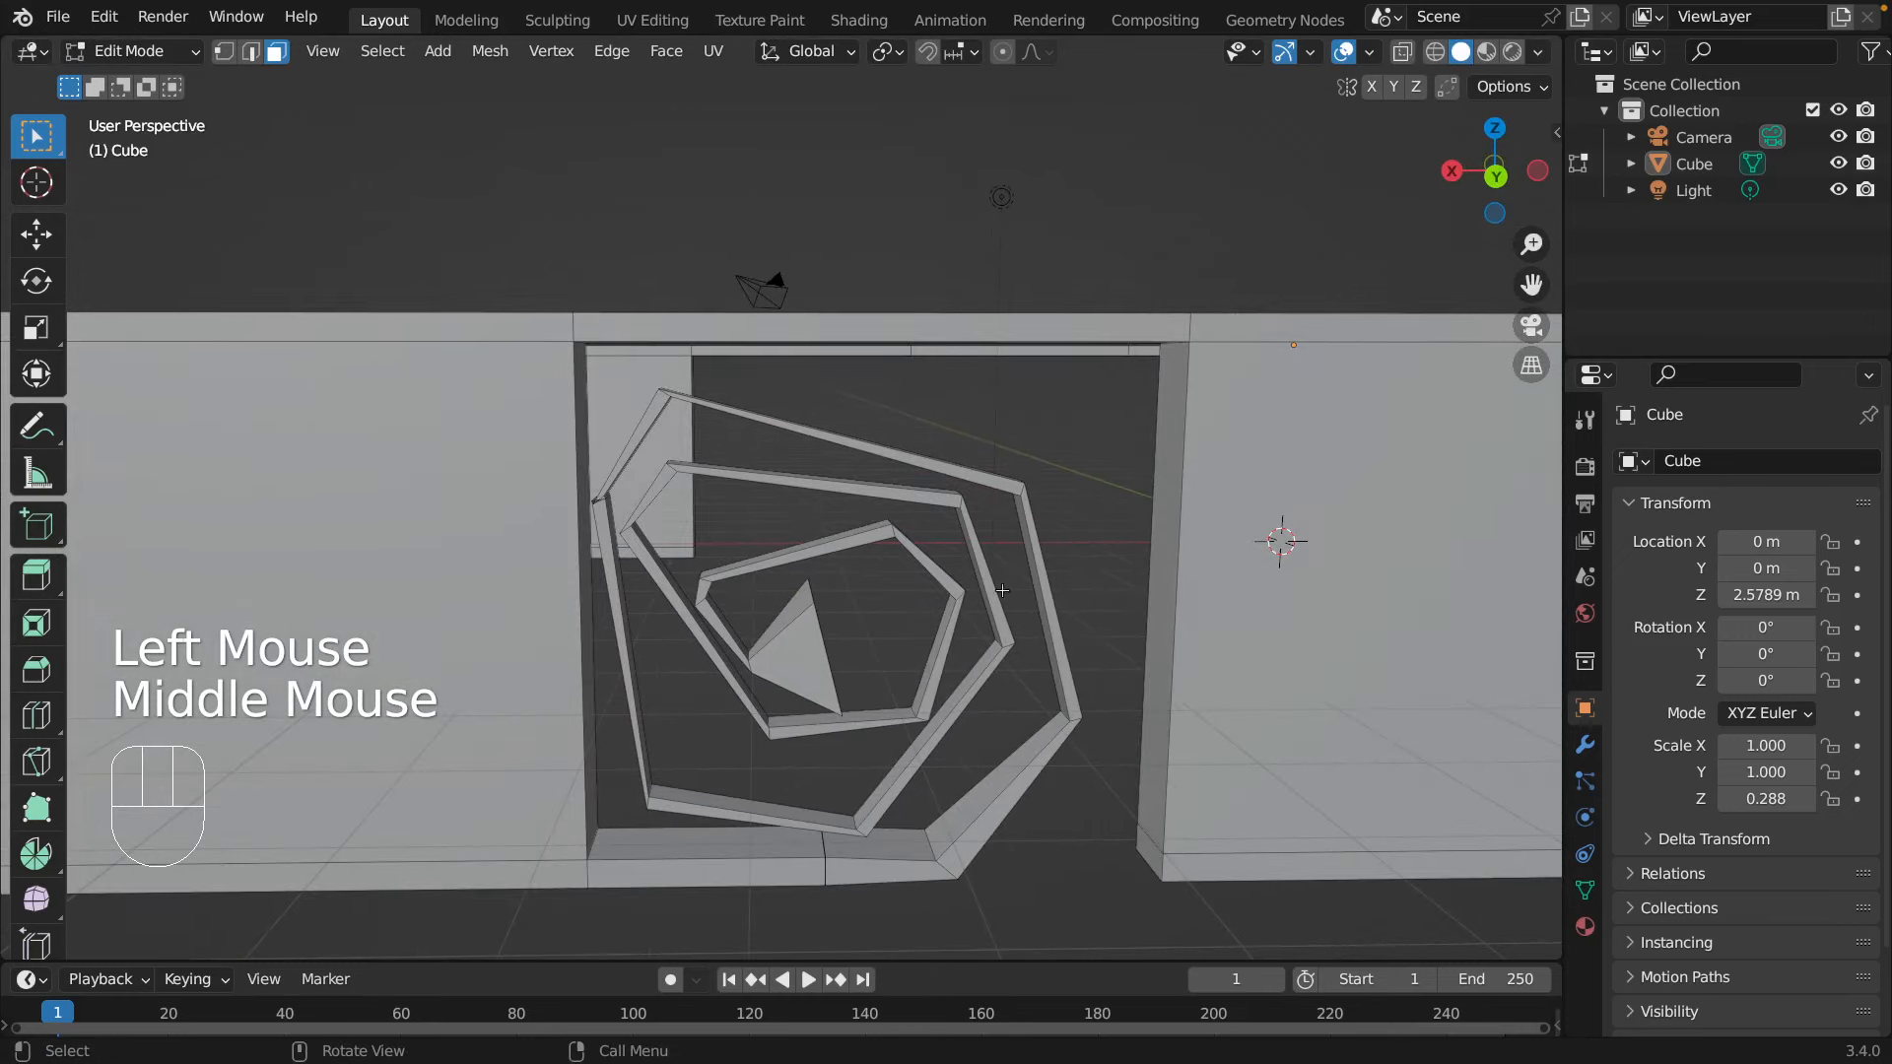
scroll(1002, 590, "down", 2)
middle_click_drag(1002, 589, 808, 629)
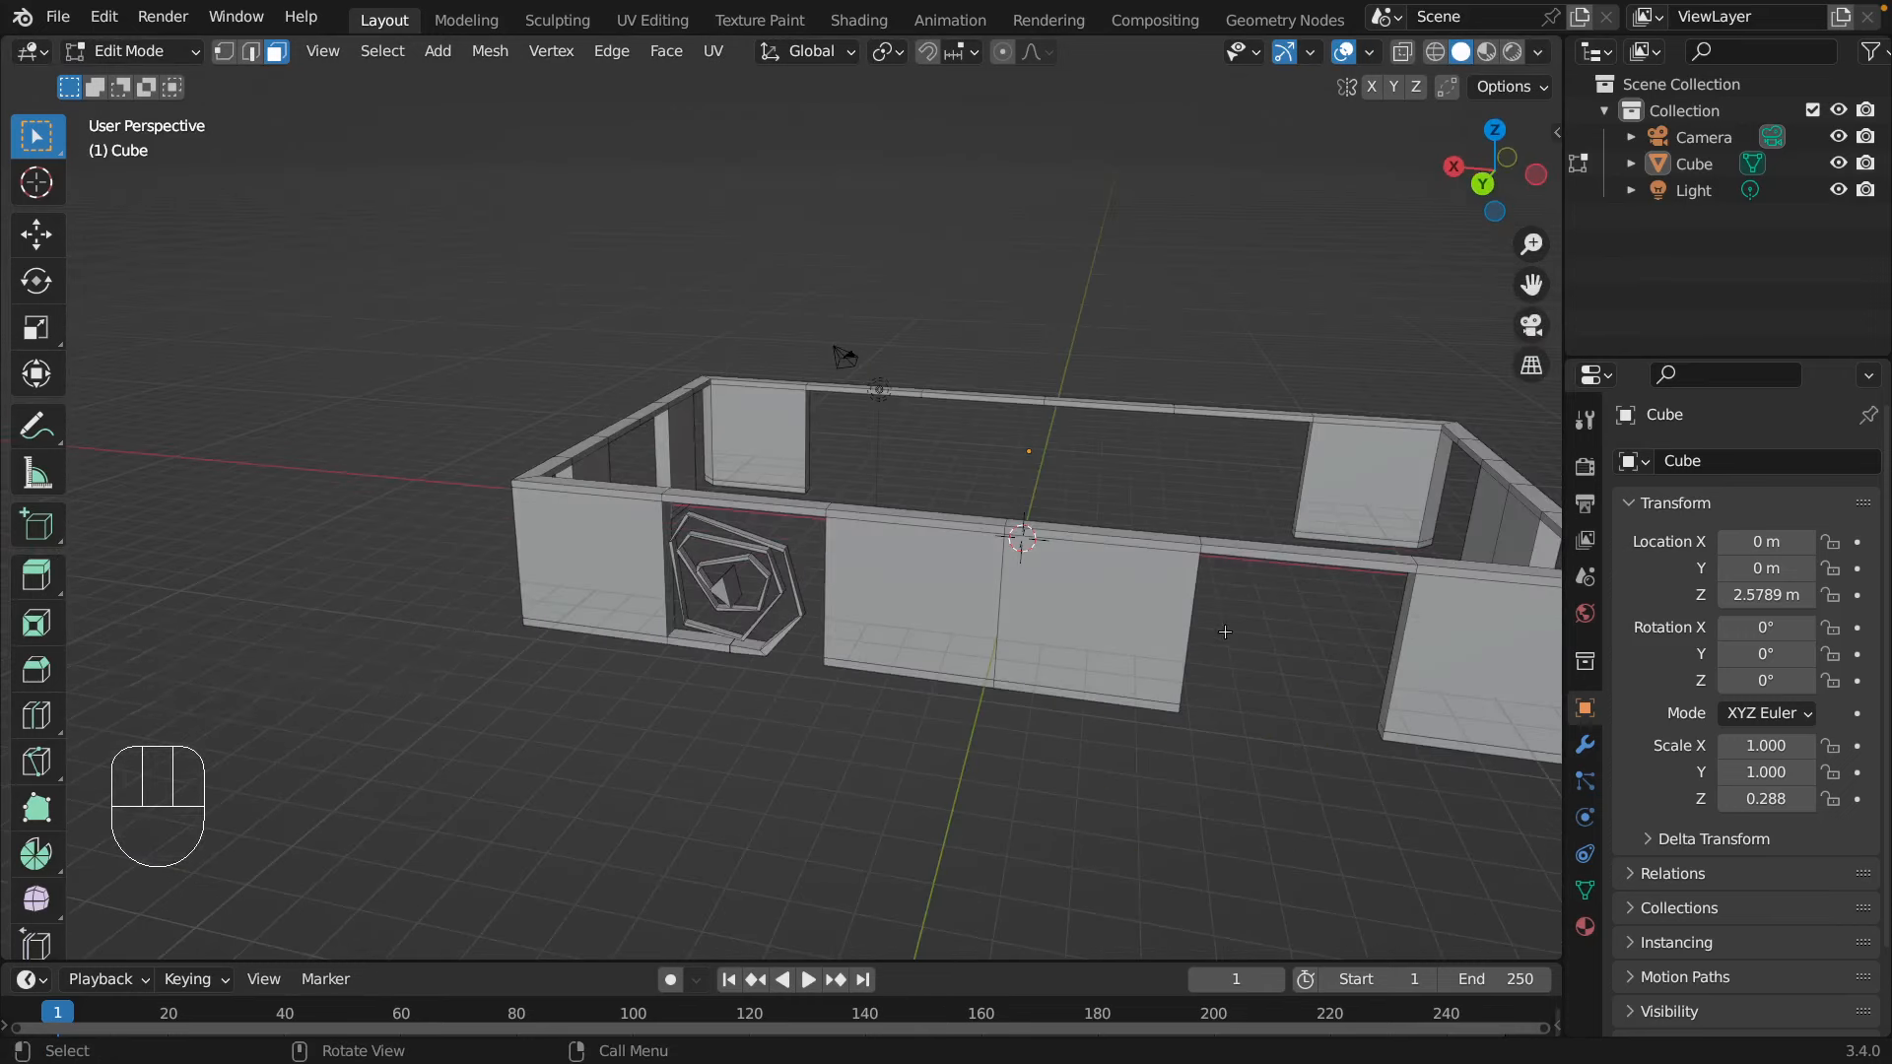
middle_click_drag(1289, 711, 740, 616)
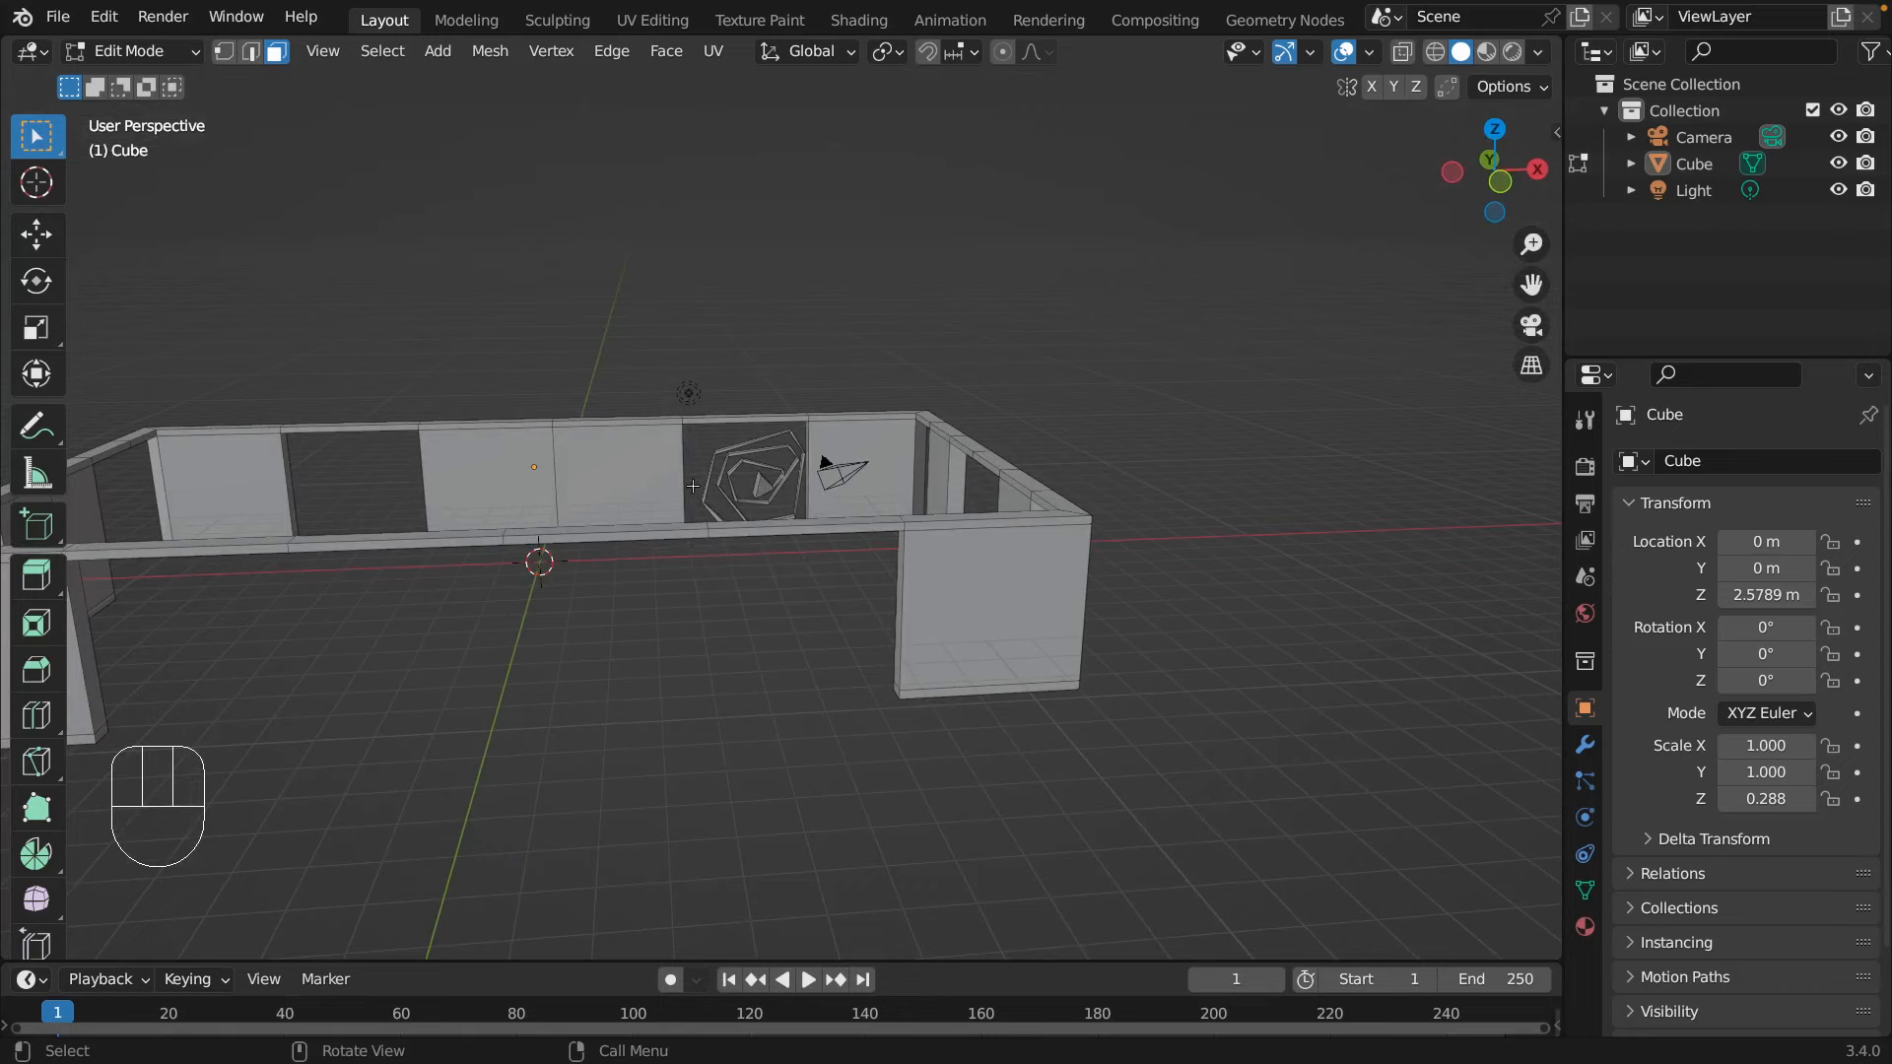
middle_click_drag(422, 529, 963, 596)
key("super+z")
key("super+z")
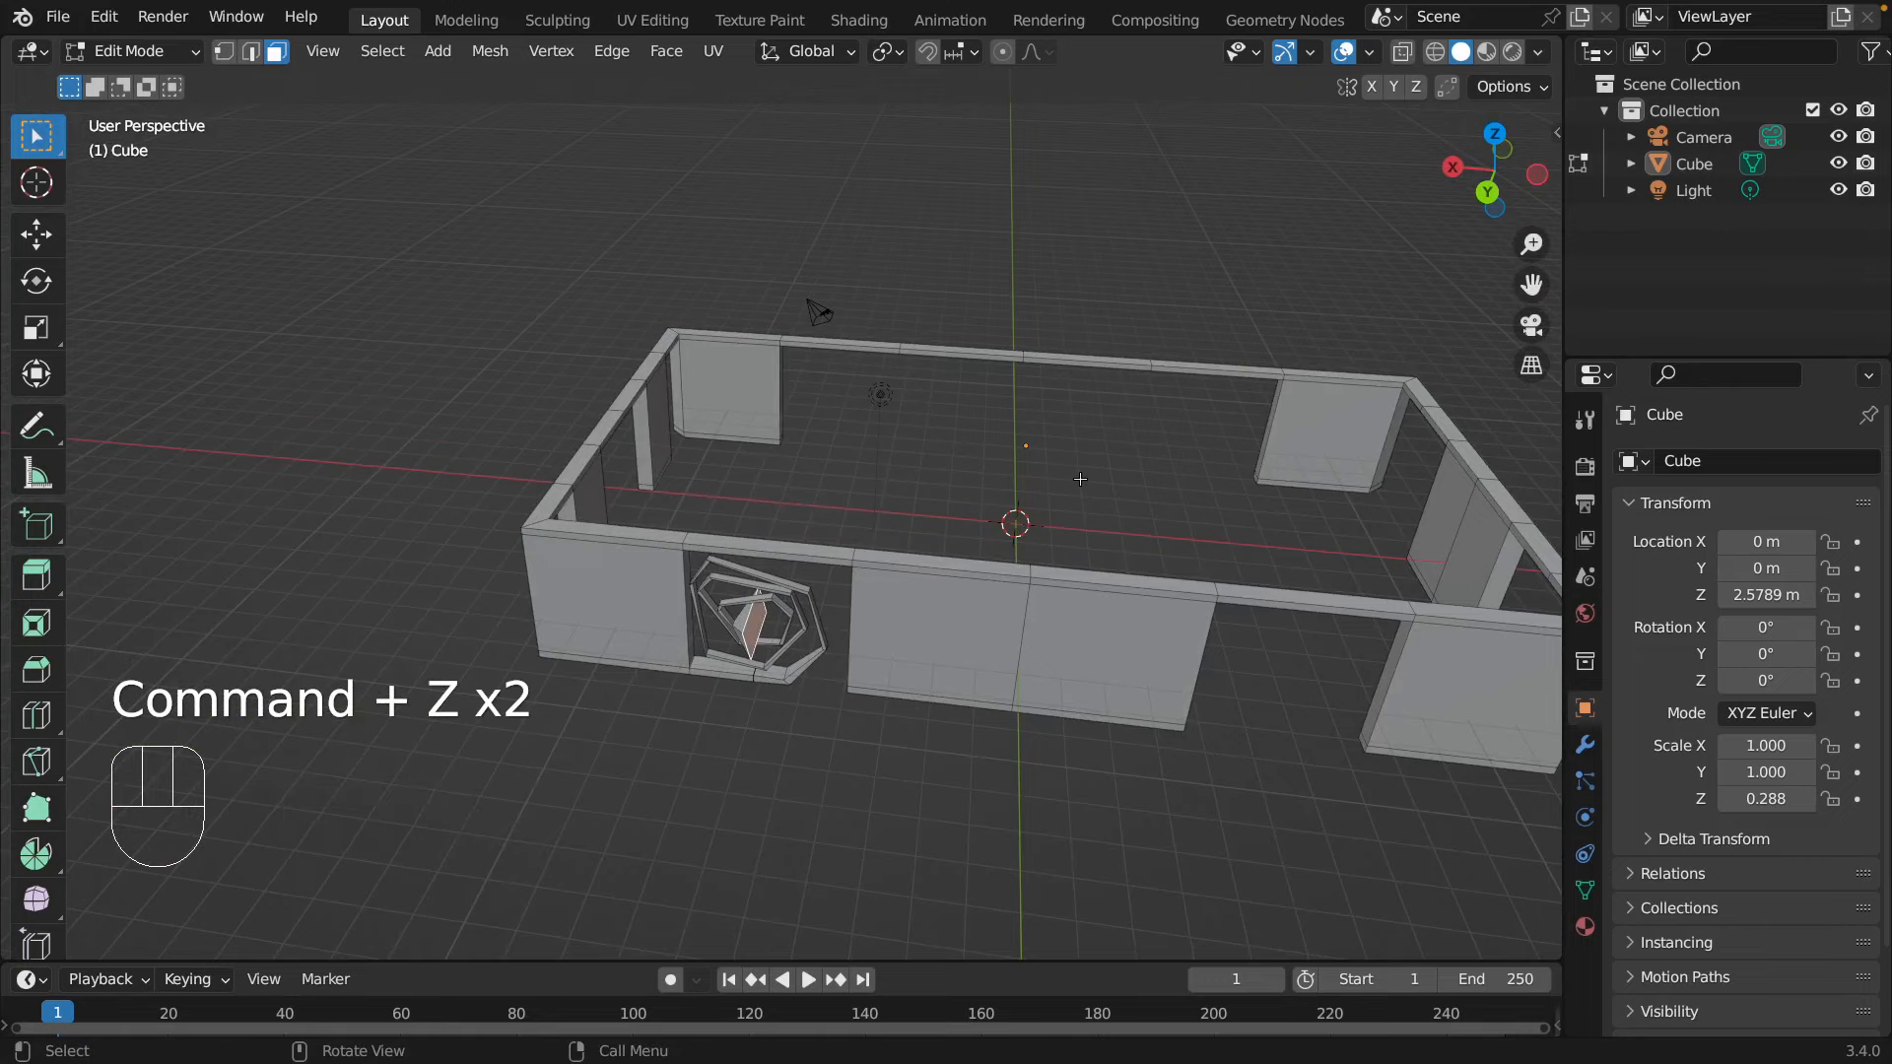
- Move the enlarged end face downward inside the spiral and try rotating it
scroll(1080, 478, "up", 2)
middle_click_drag(1051, 520, 658, 482)
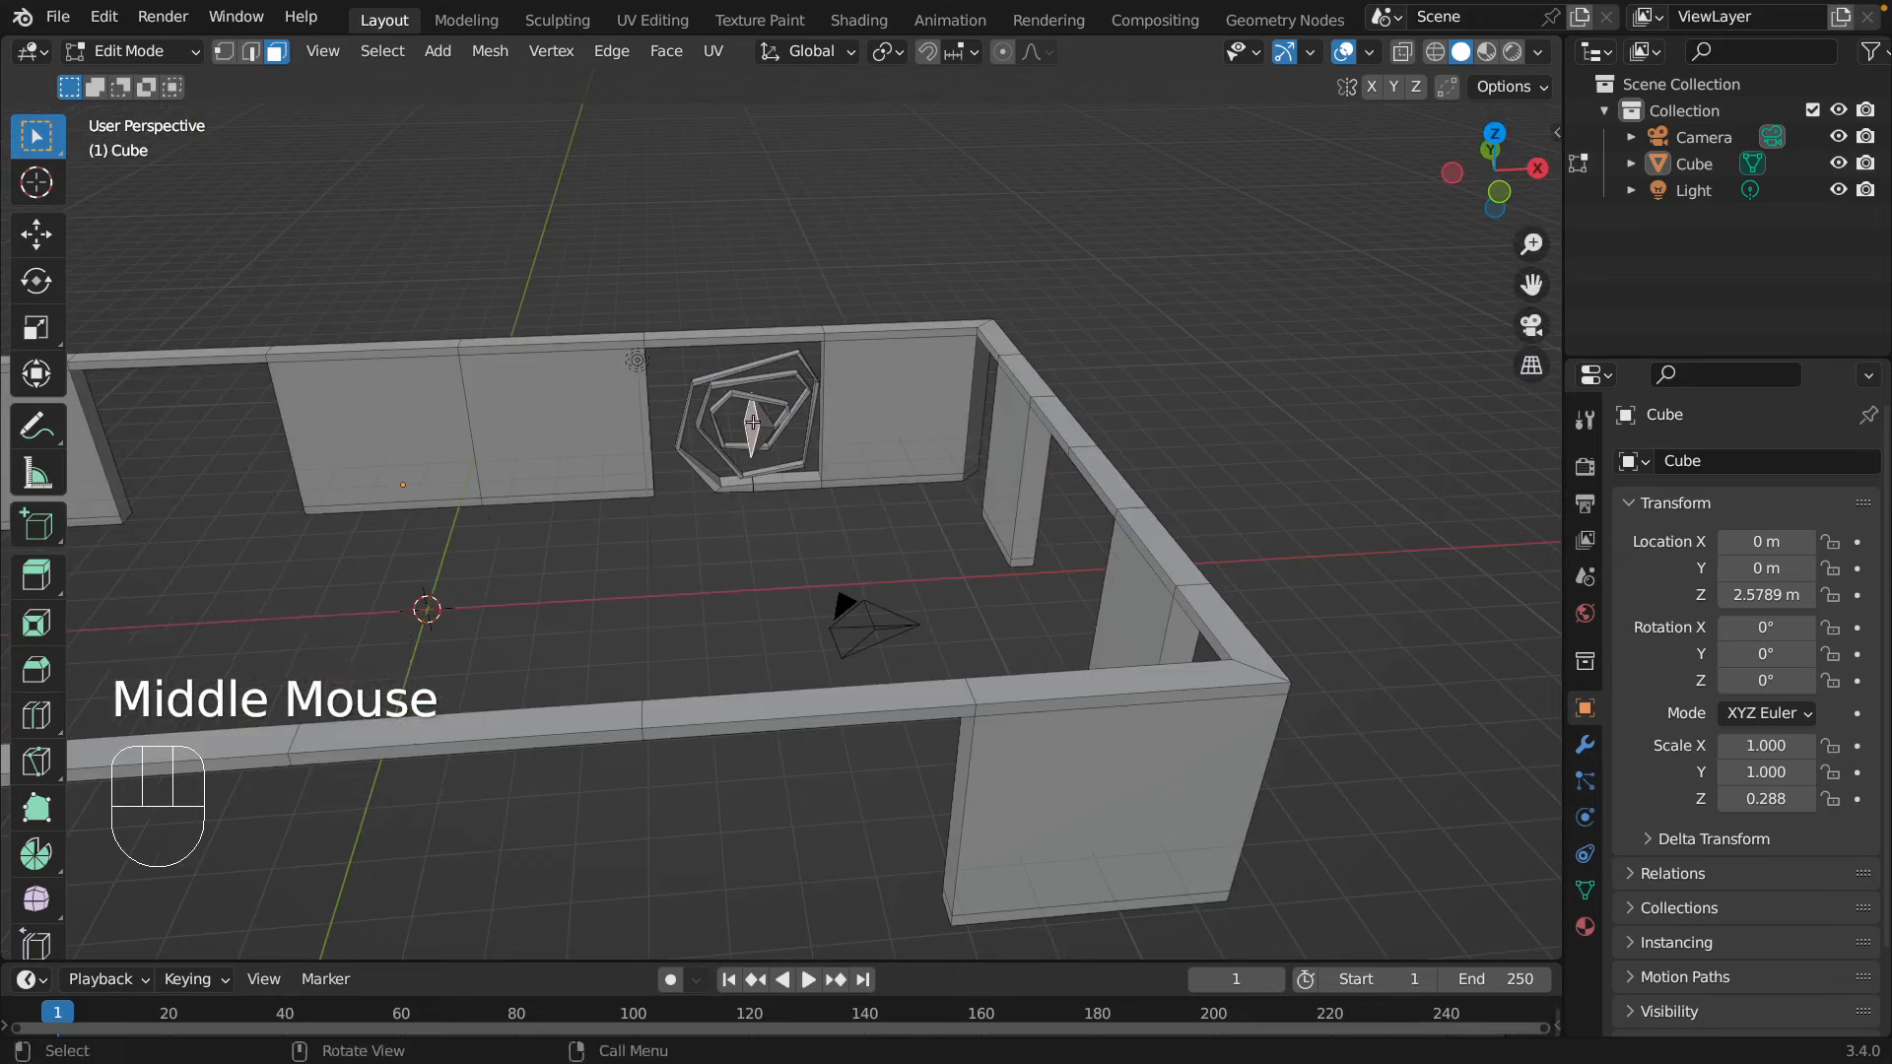
key("g")
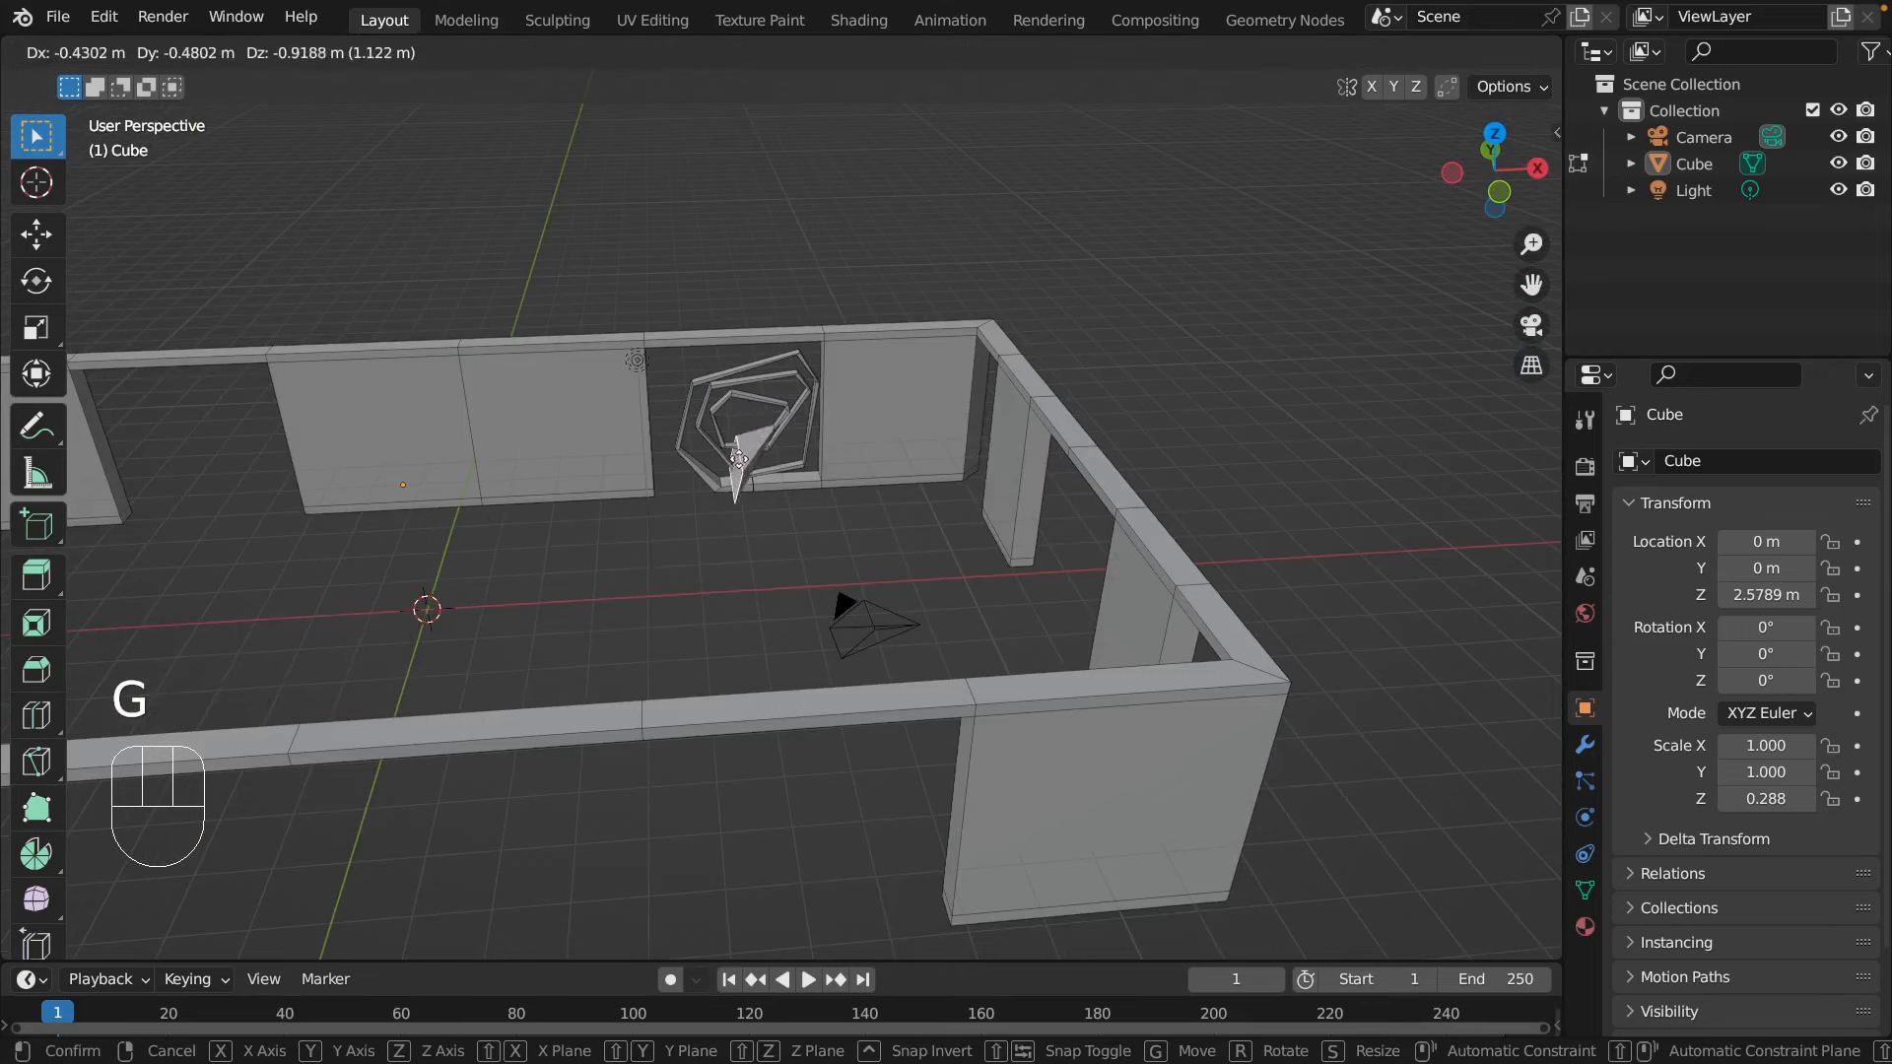
left_click(741, 448)
key("r")
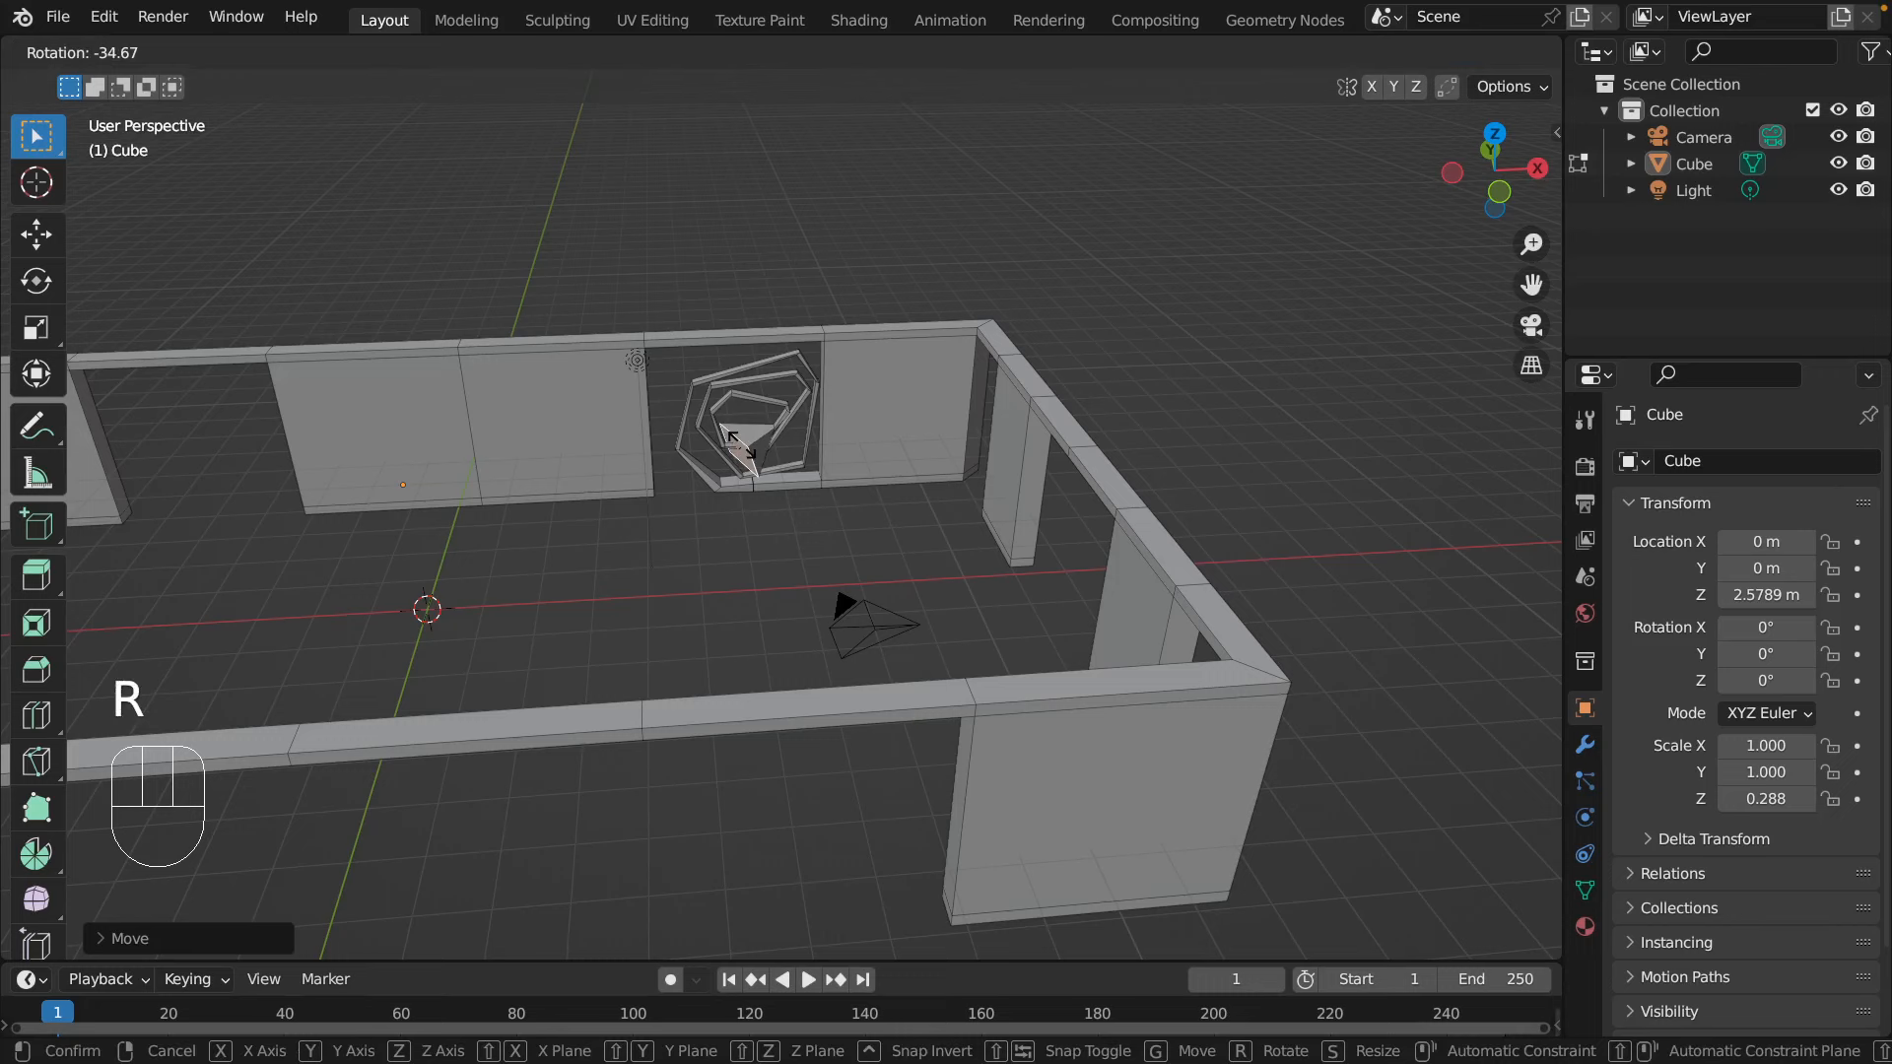
right_click(741, 445)
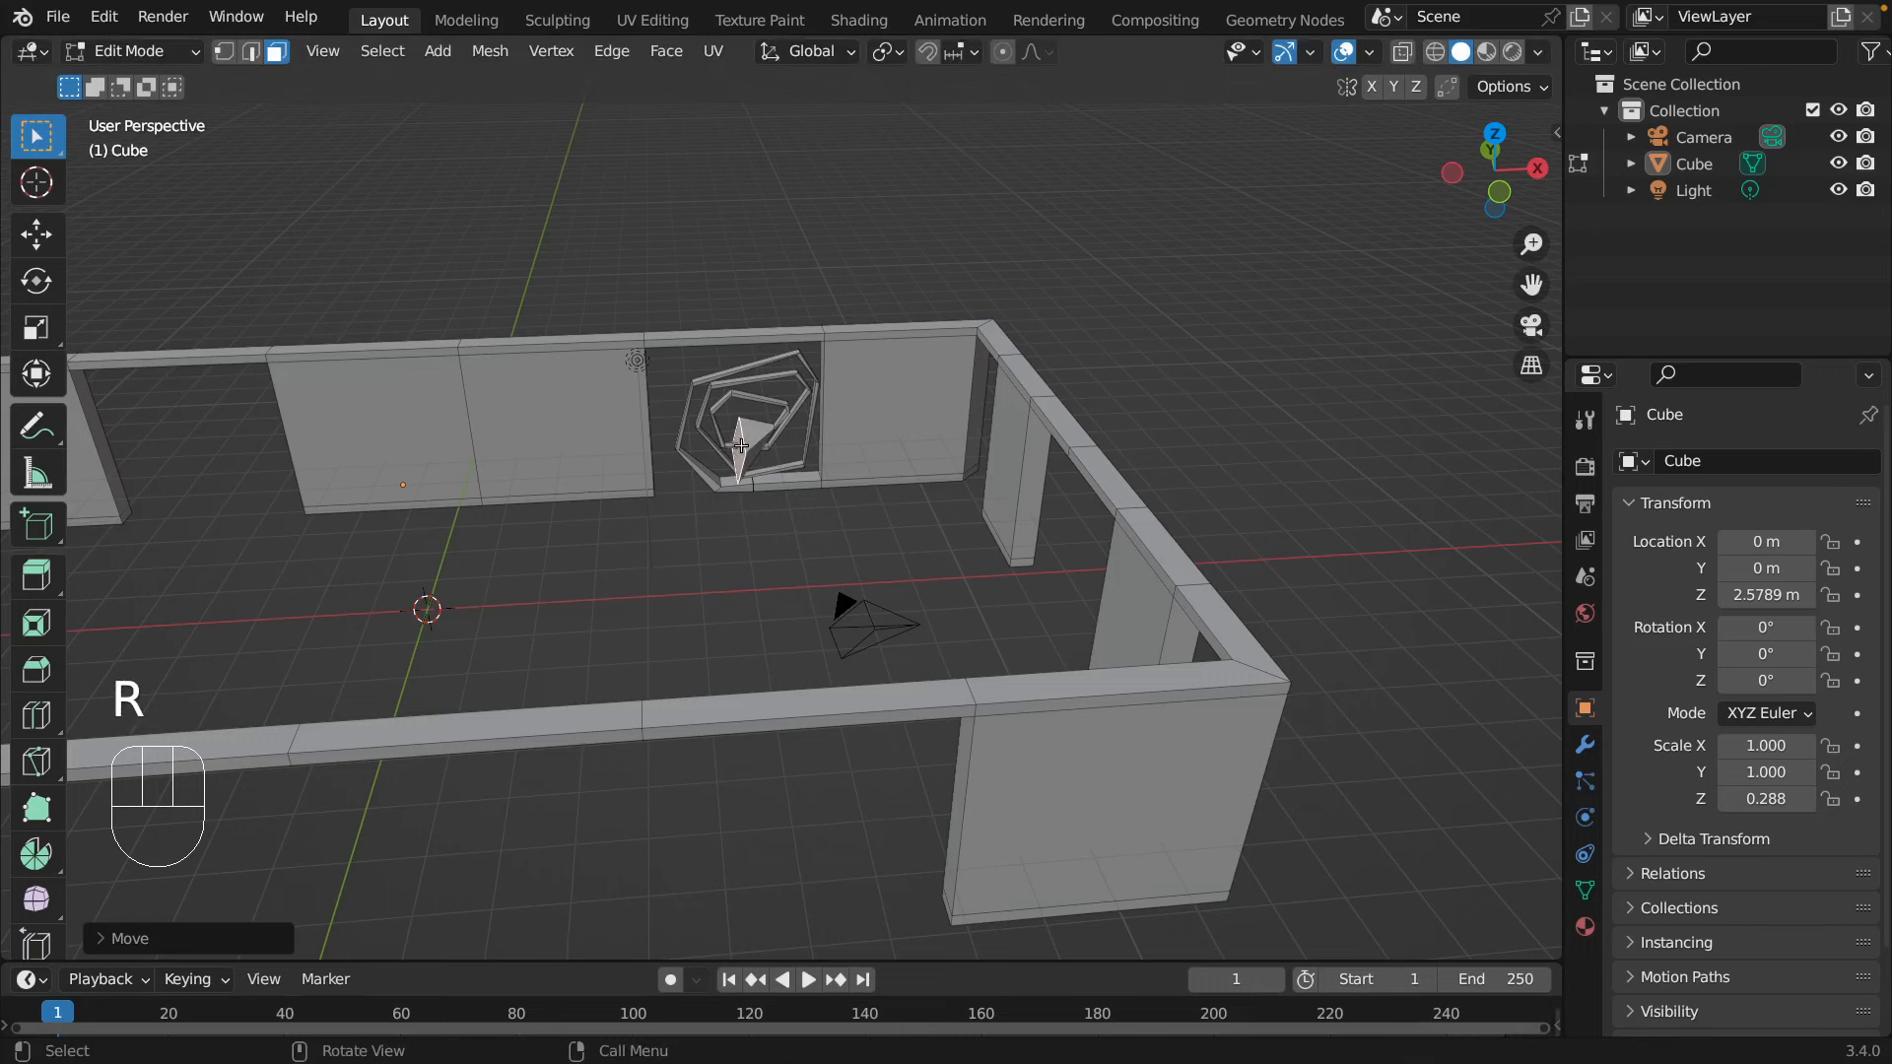
- Undo the move and the enlargement of the spiral's end face
key("super+z")
key("super+z")
key("super+z")
key("super+z")
key("super+z")
key("super+z")
key("super+z")
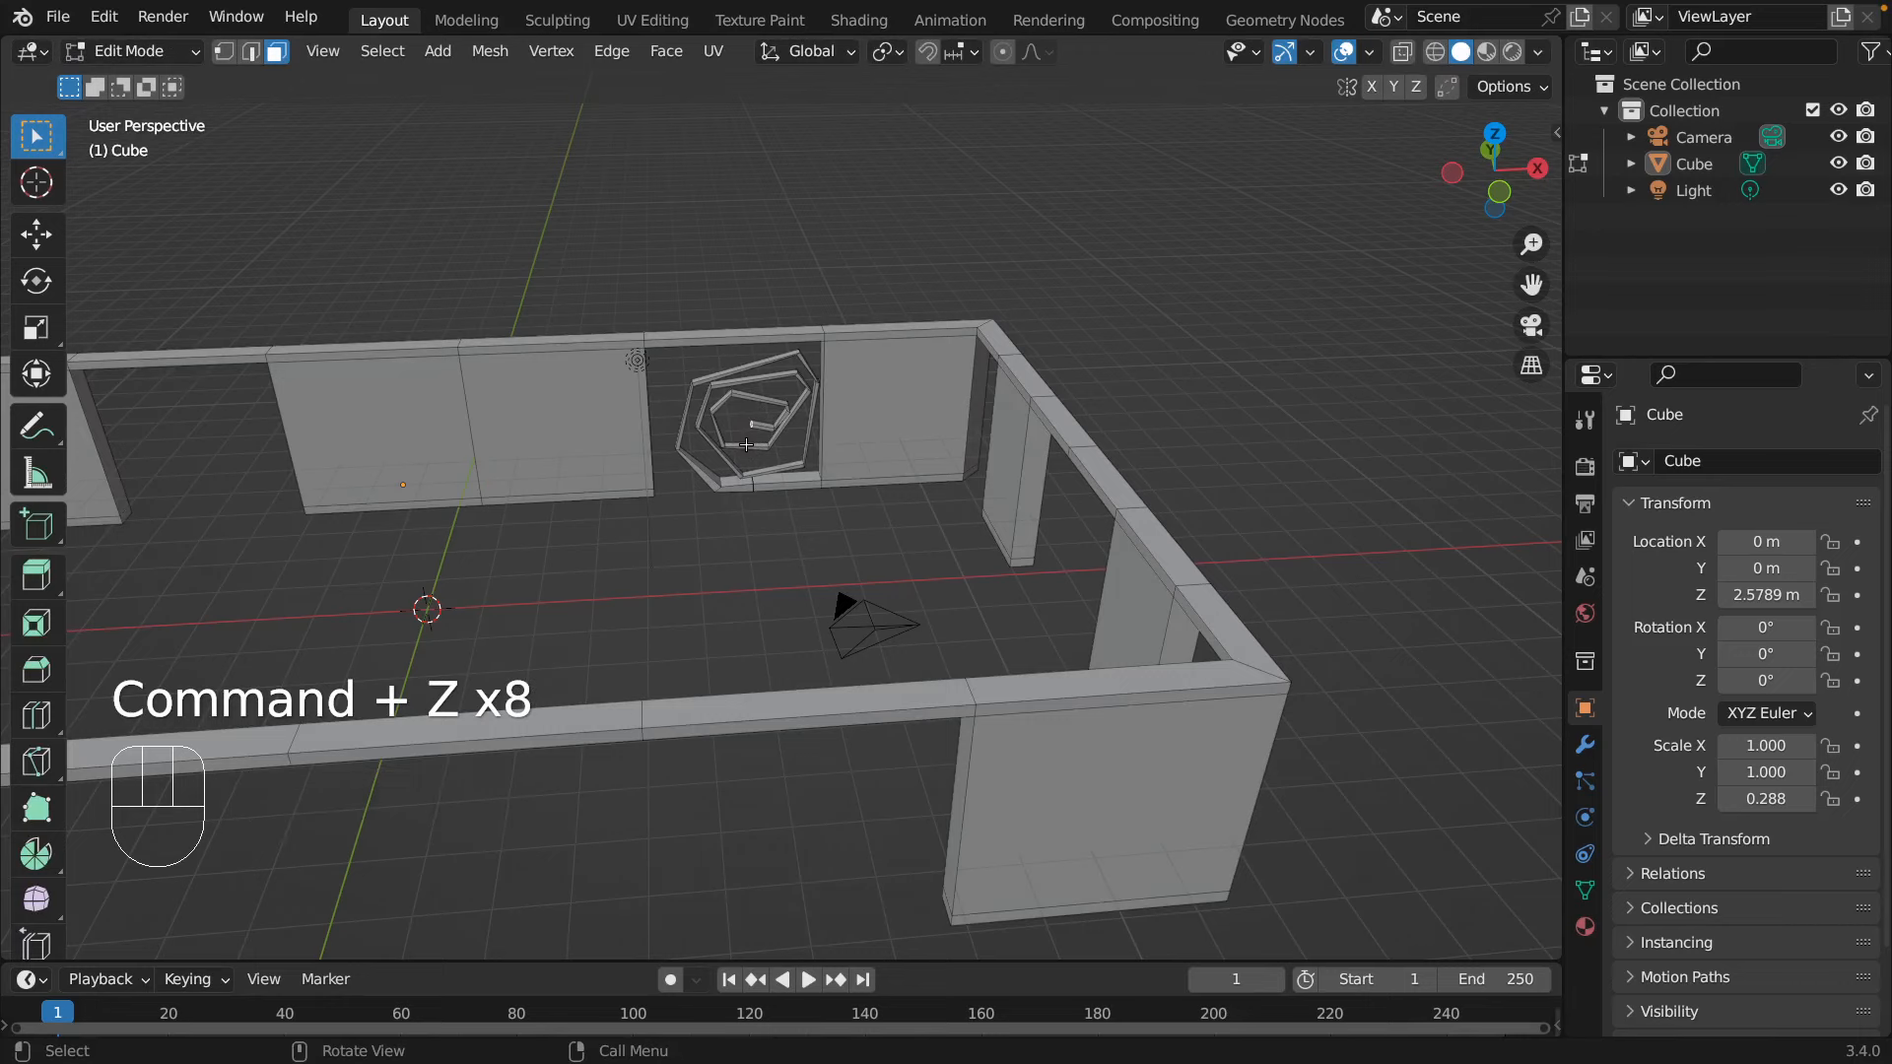
- In the top wireframe view, rotate the spiral's inner end face about 60° around the global Z axis
key("KP_7")
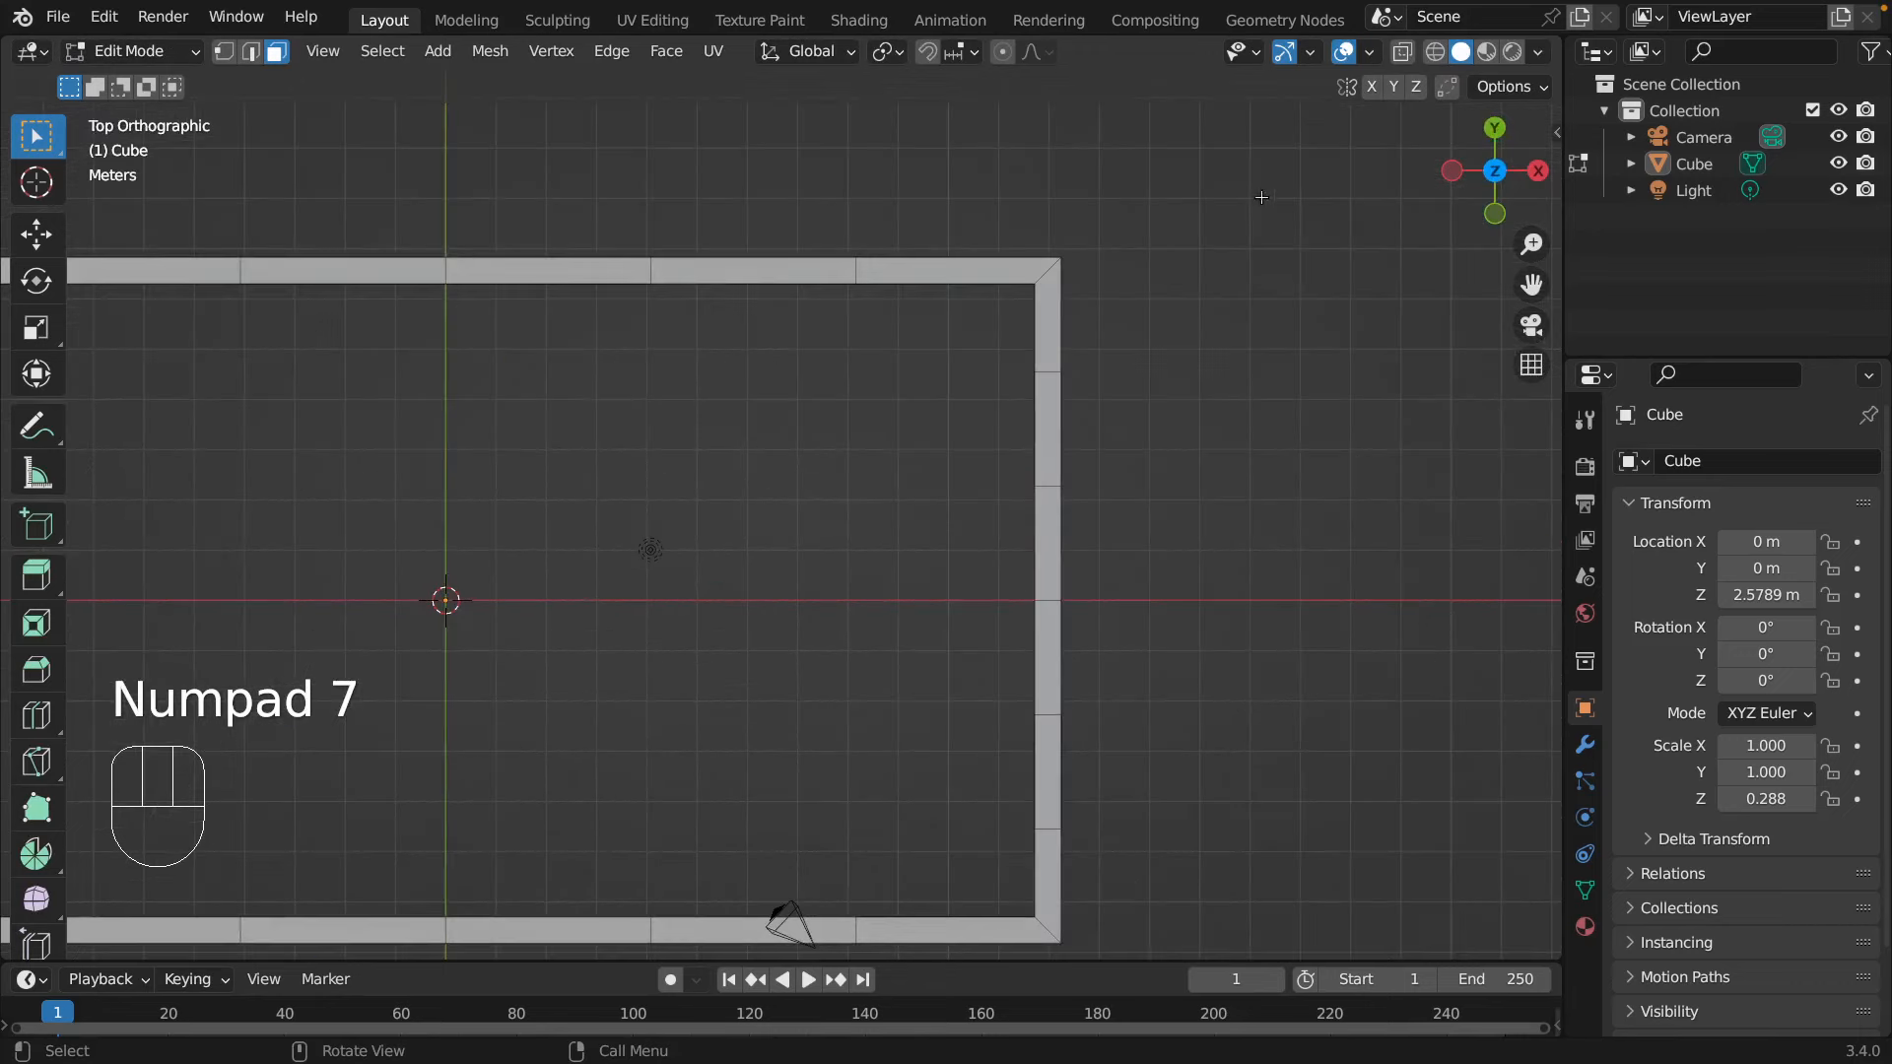
left_click(1402, 52)
scroll(926, 223, "up", 4)
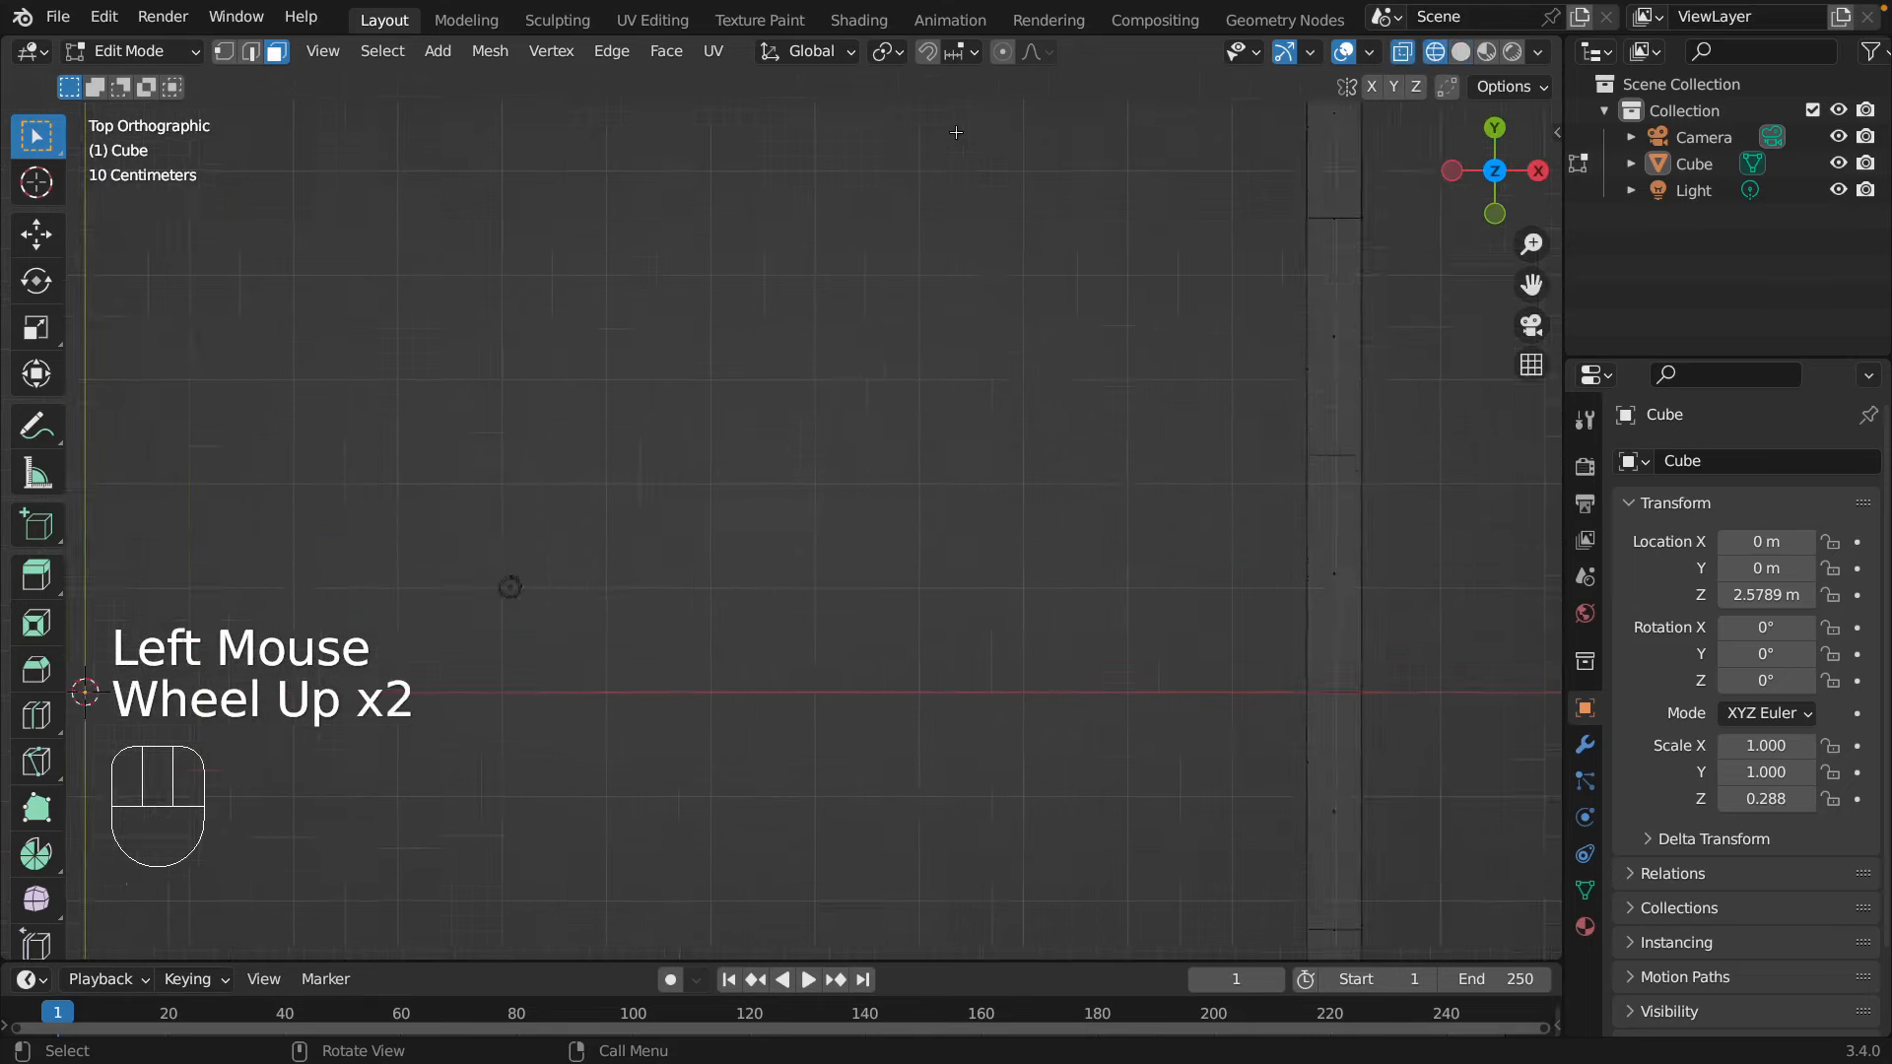
scroll(926, 222, "down", 2)
middle_click_drag(926, 222, 830, 442, "shift")
scroll(830, 443, "down", 1)
scroll(830, 442, "up", 3)
scroll(829, 442, "up", 1)
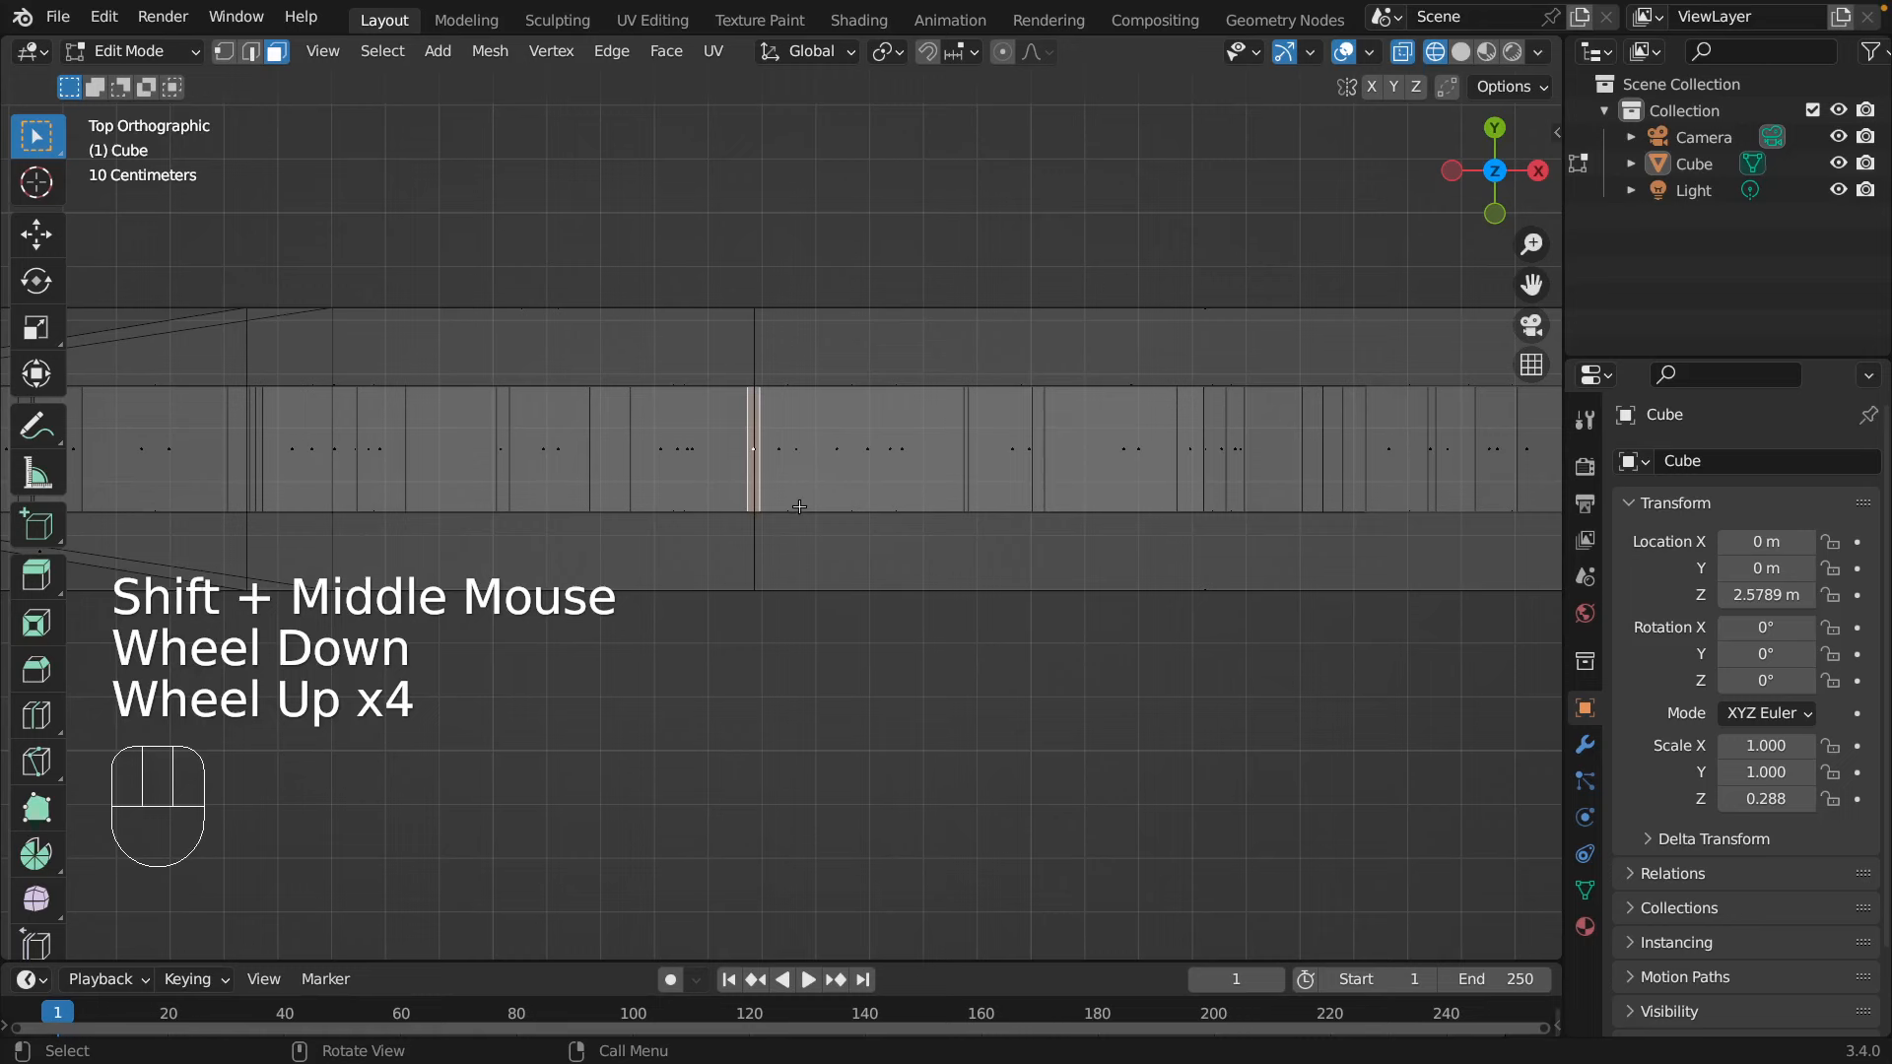
key("r")
key("z")
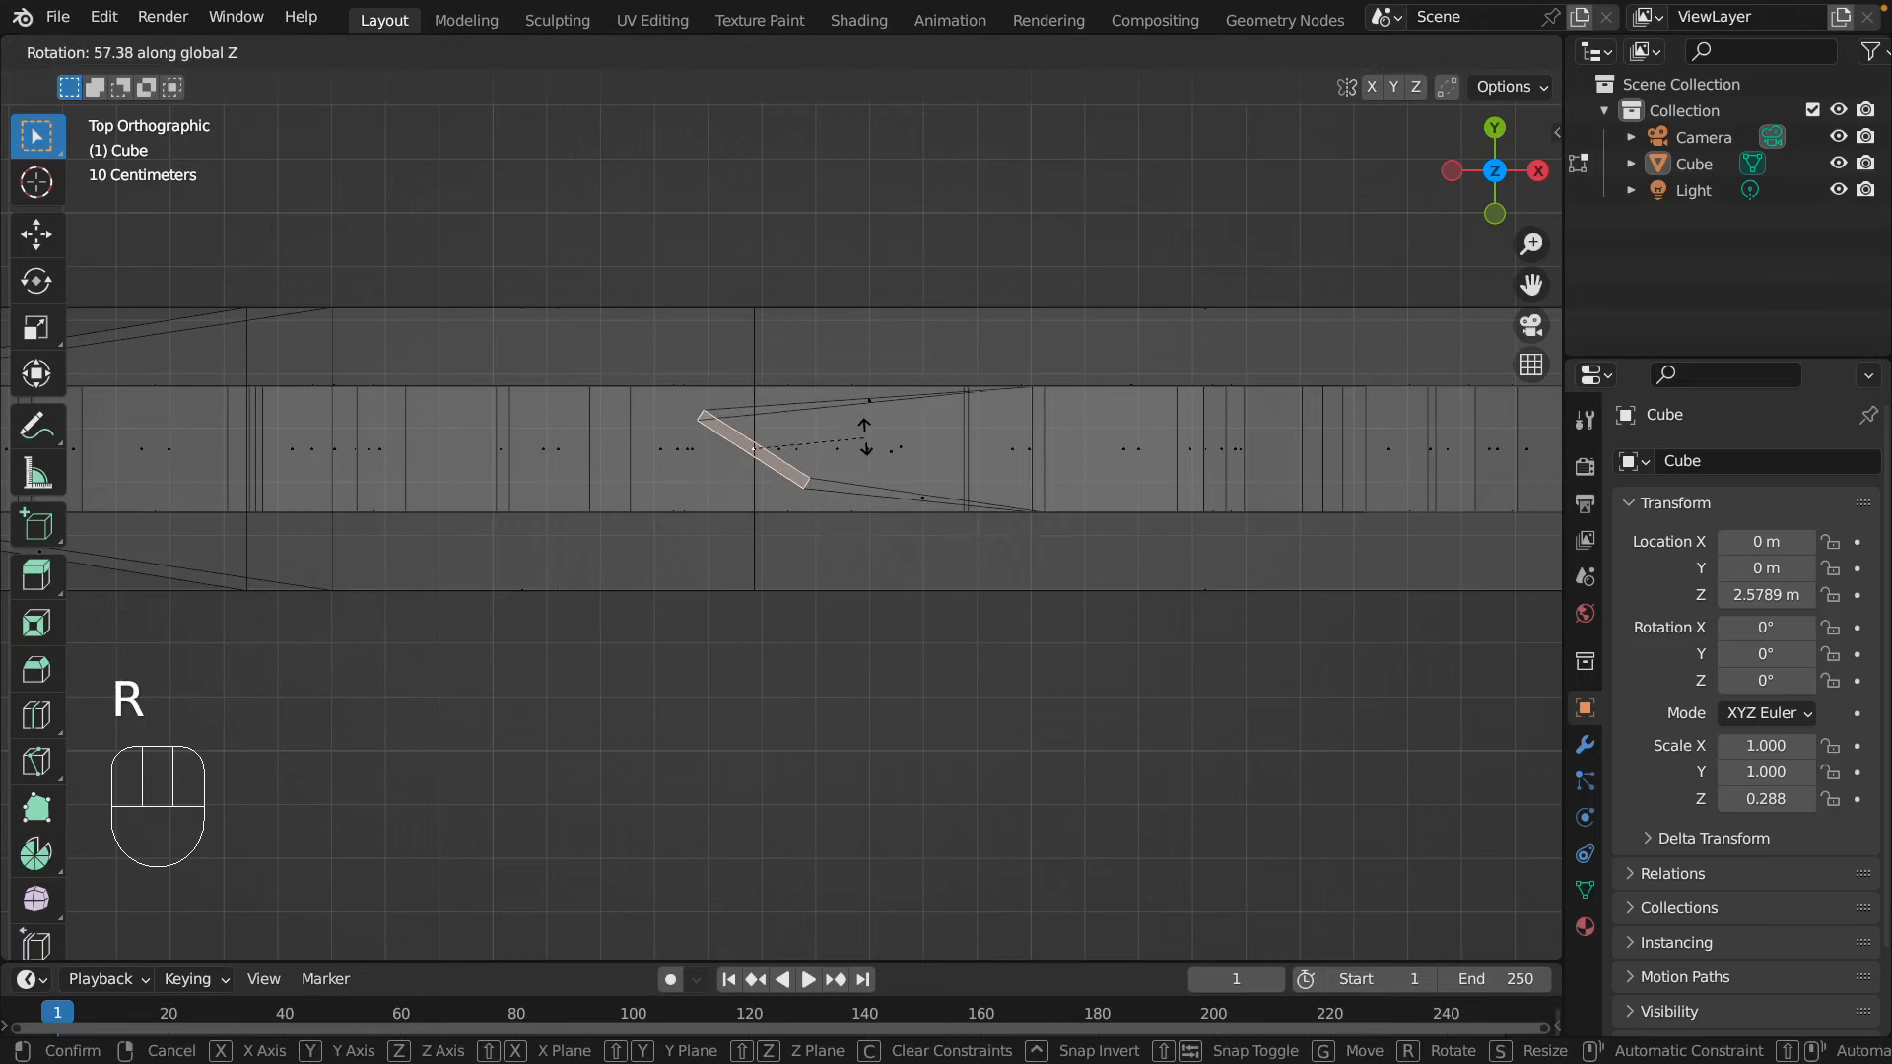
left_click(865, 439)
- Extrude the spiral's end face diagonally out past the front of the bar and rotate it about -27° parallel to the bar
key("e")
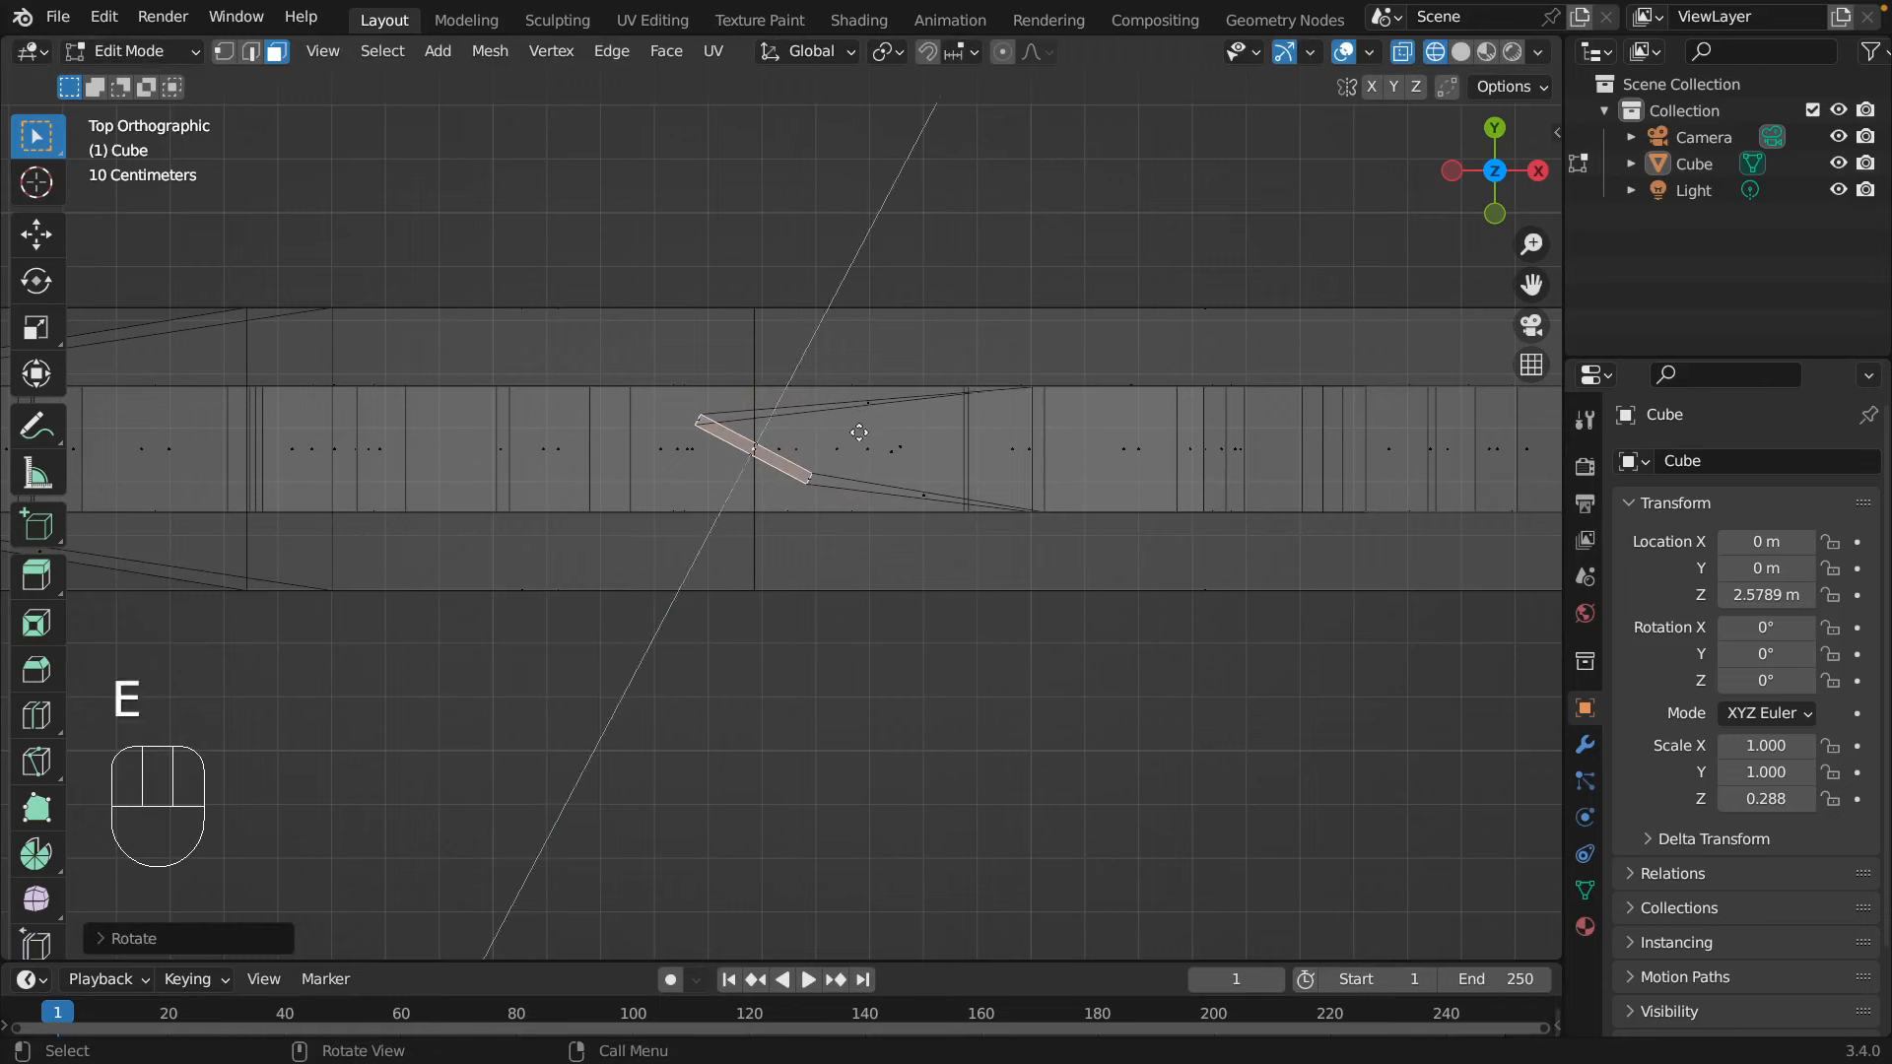
left_click(694, 683)
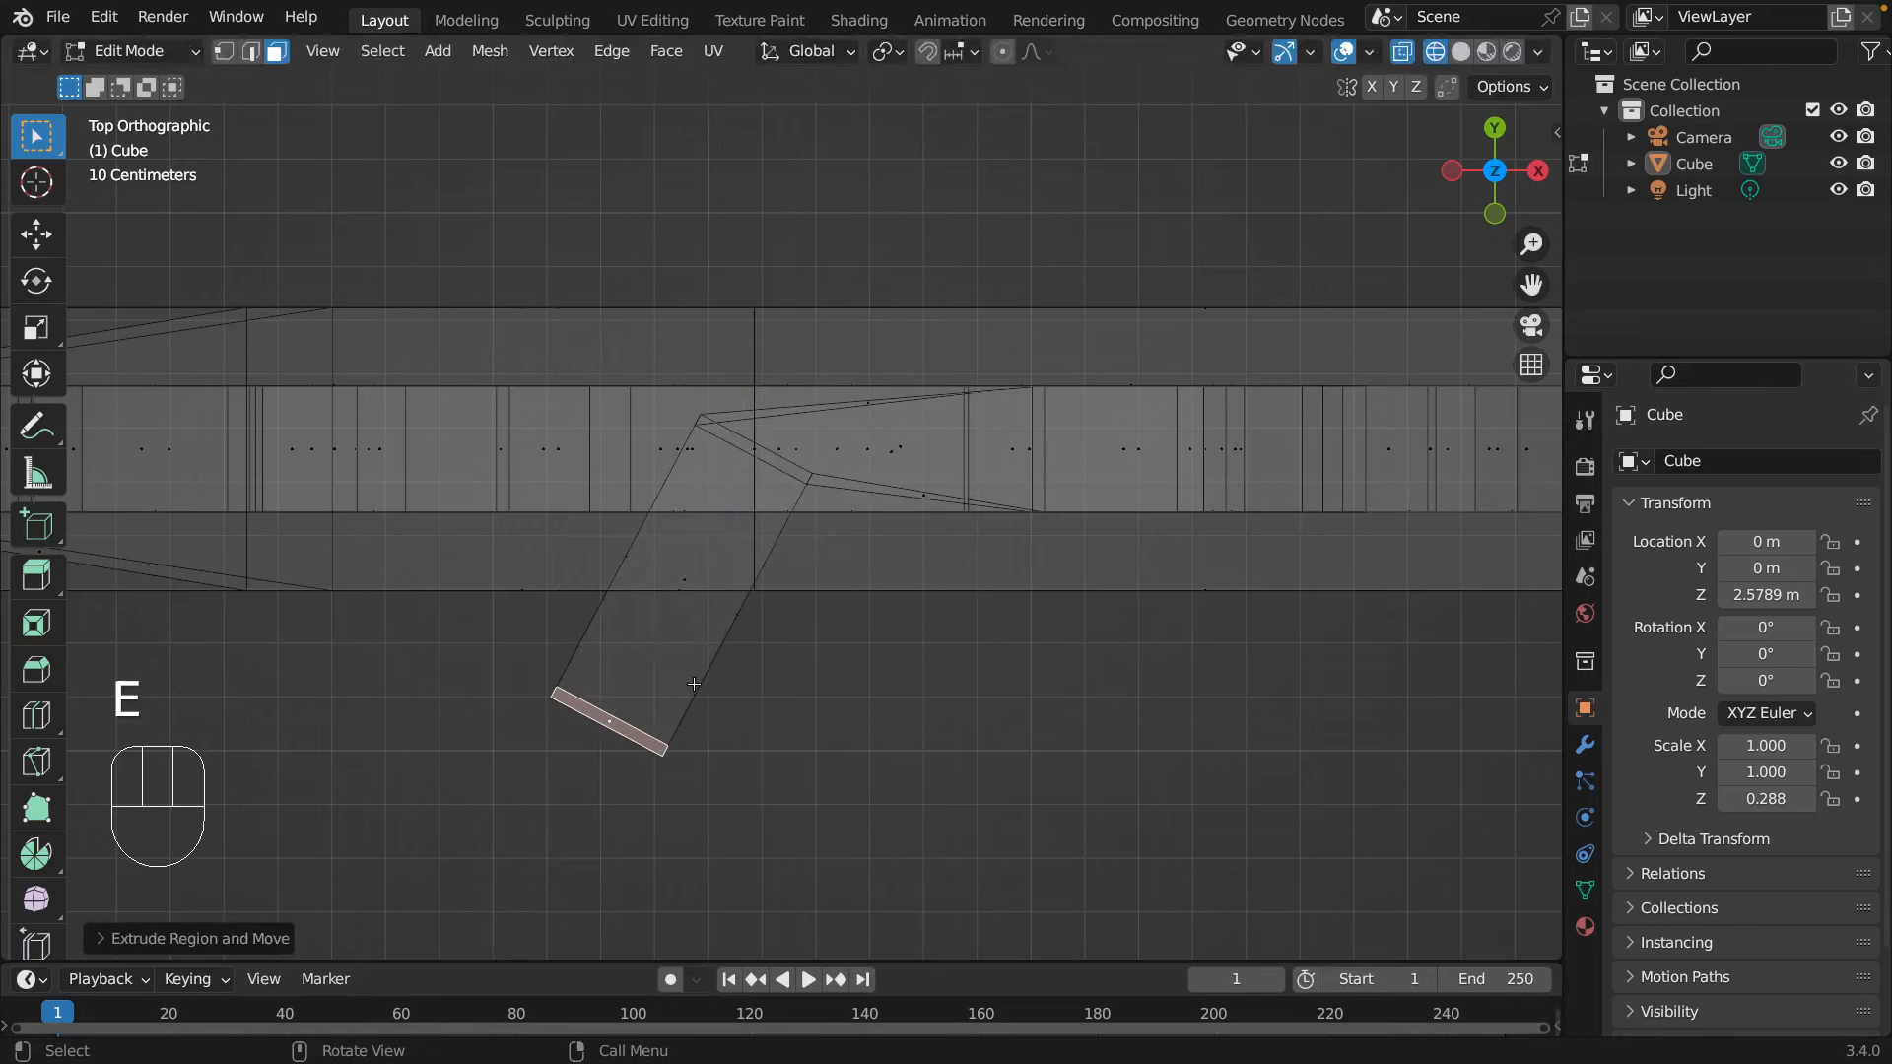
key("r")
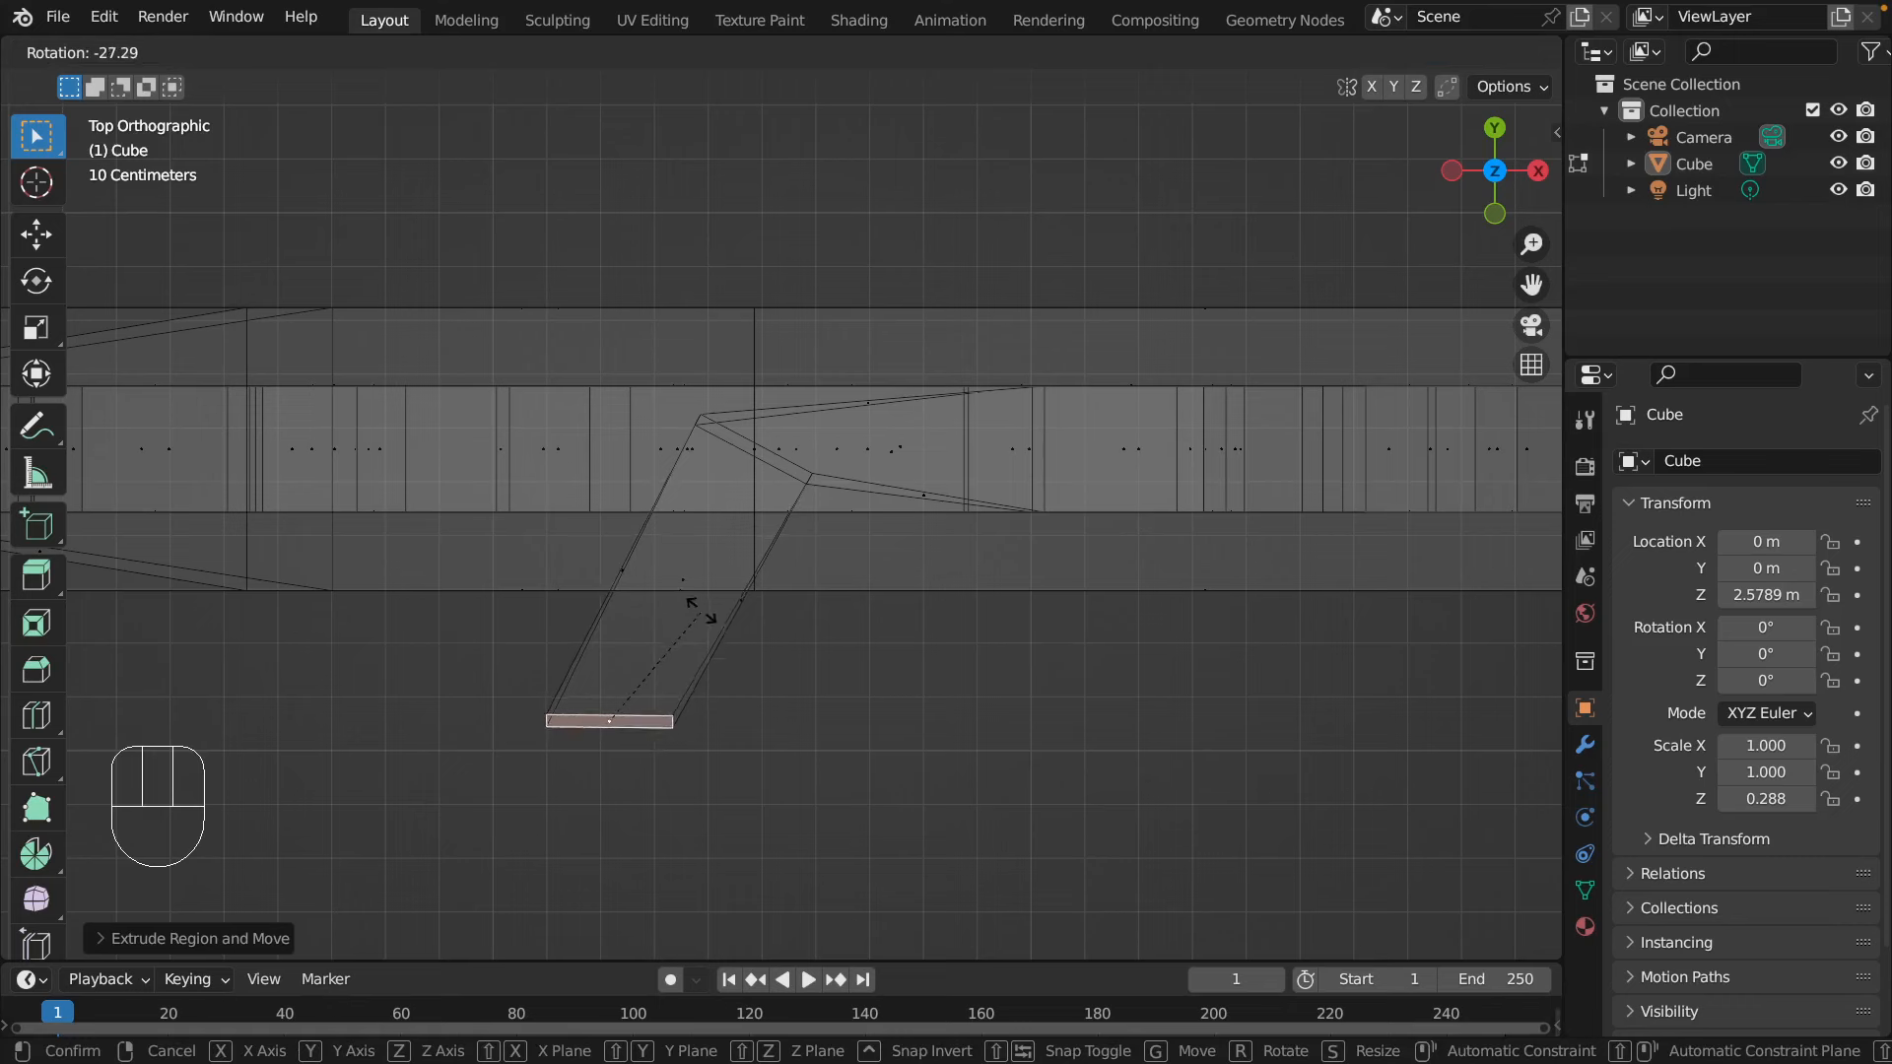
left_click(699, 610)
- Scale the extruded end face up strongly into a wide rectangle and return the viewport to solid shading
key("s")
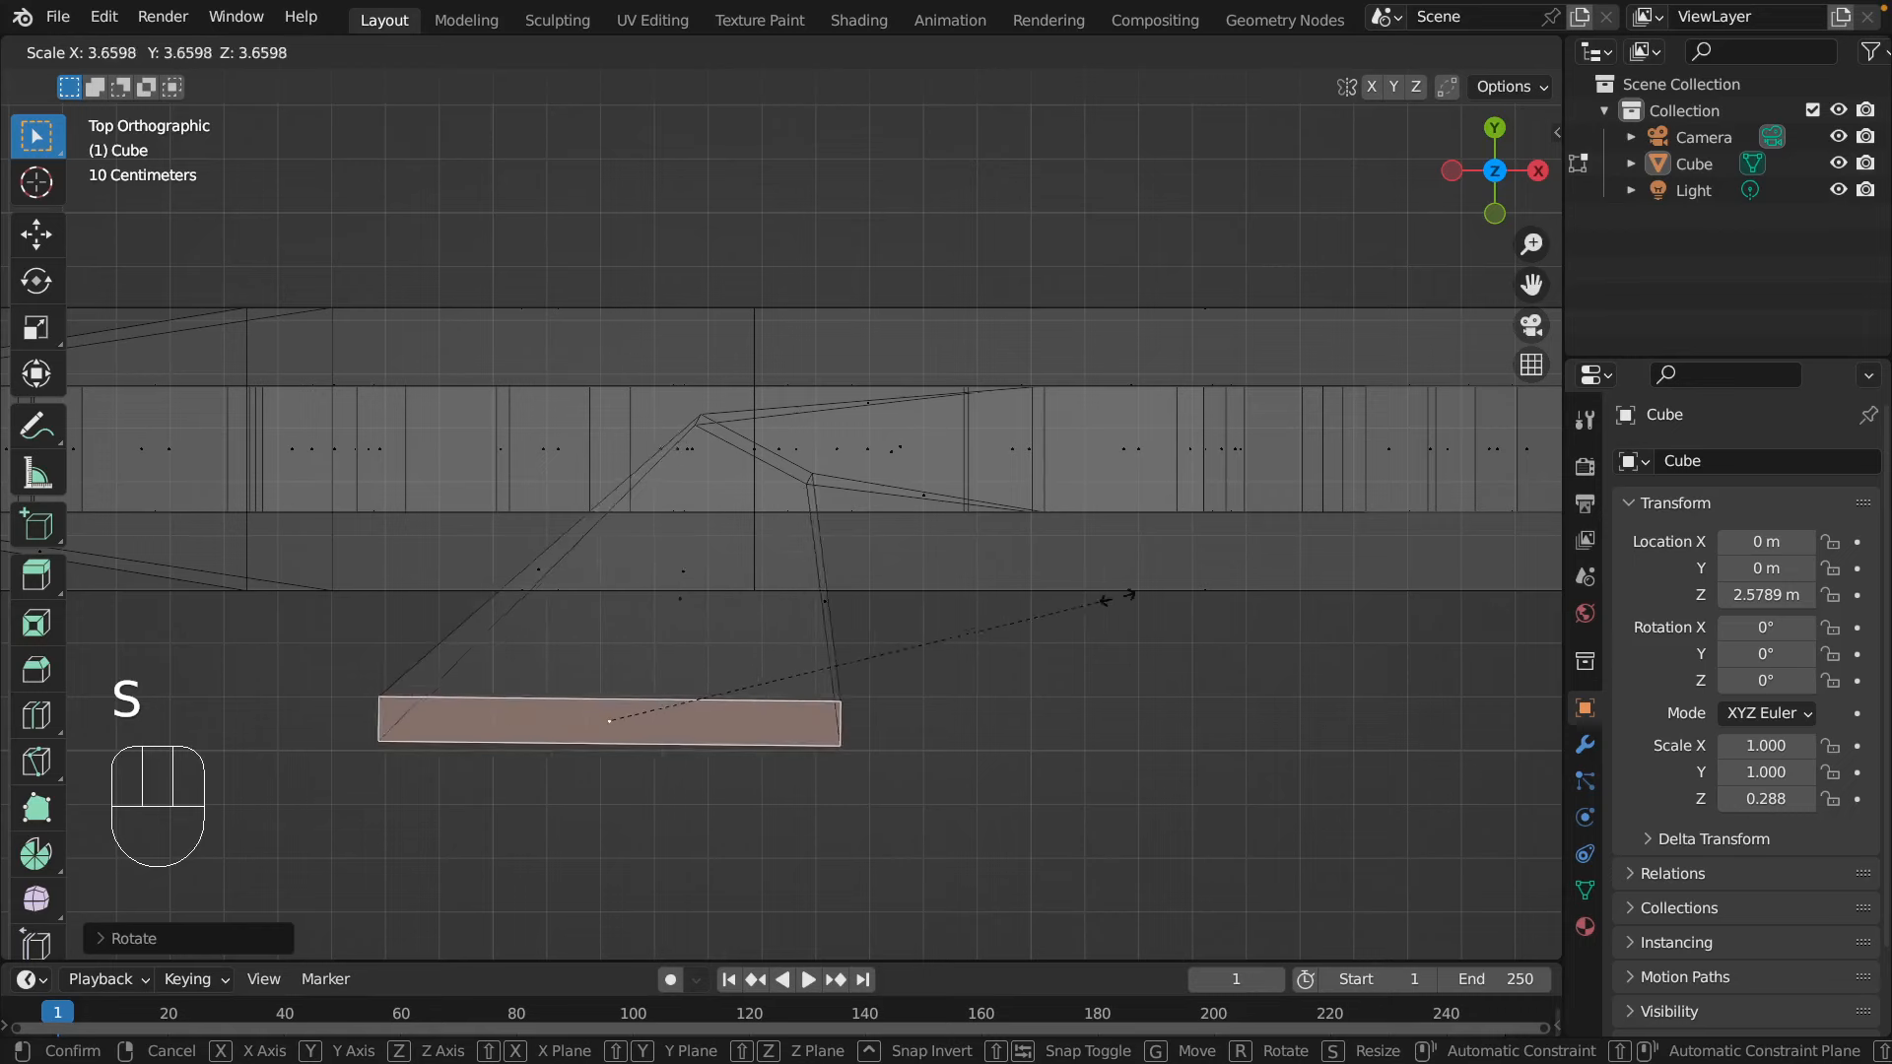
left_click(1378, 574)
scroll(1196, 702, "down", 2)
scroll(1196, 701, "up", 1)
middle_click_drag(1196, 702, 1064, 549)
scroll(1064, 549, "up", 2)
scroll(1054, 556, "down", 2)
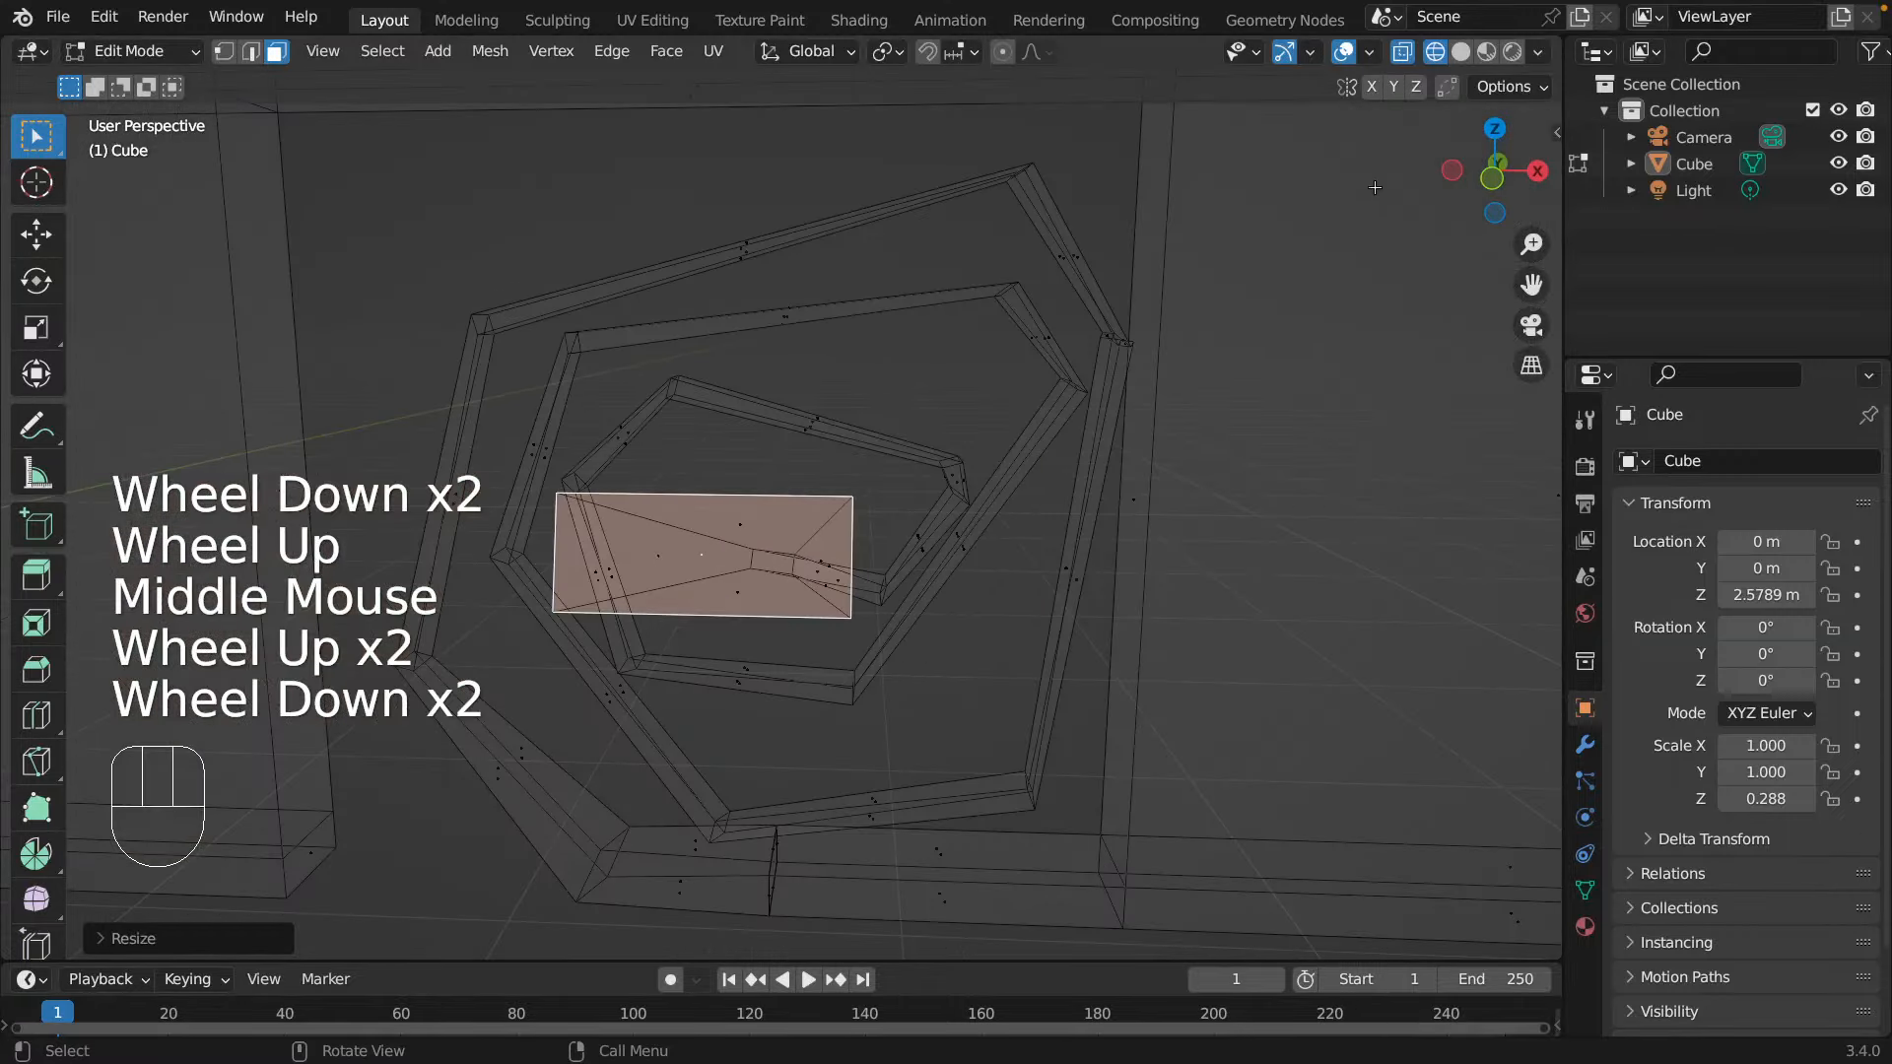
left_click(1461, 51)
scroll(981, 625, "down", 2)
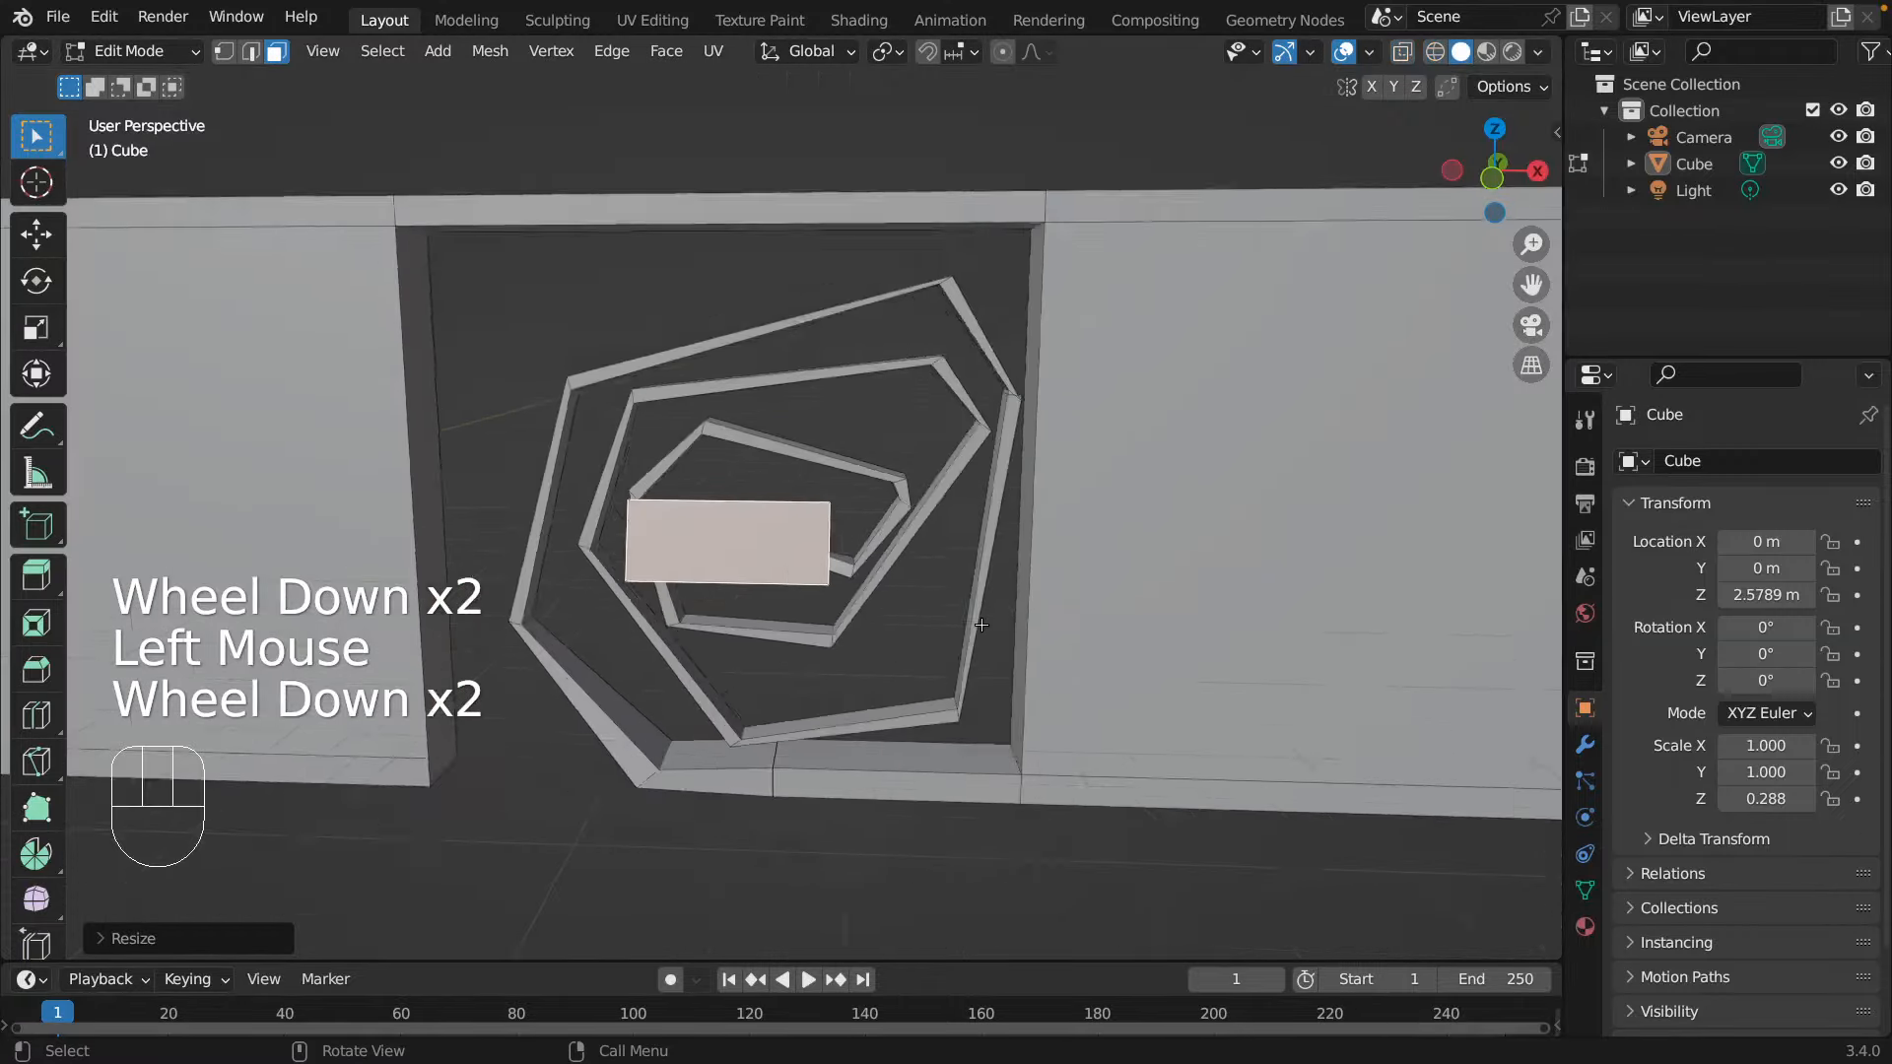
scroll(996, 670, "down", 3)
middle_click_drag(1009, 722, 1004, 663)
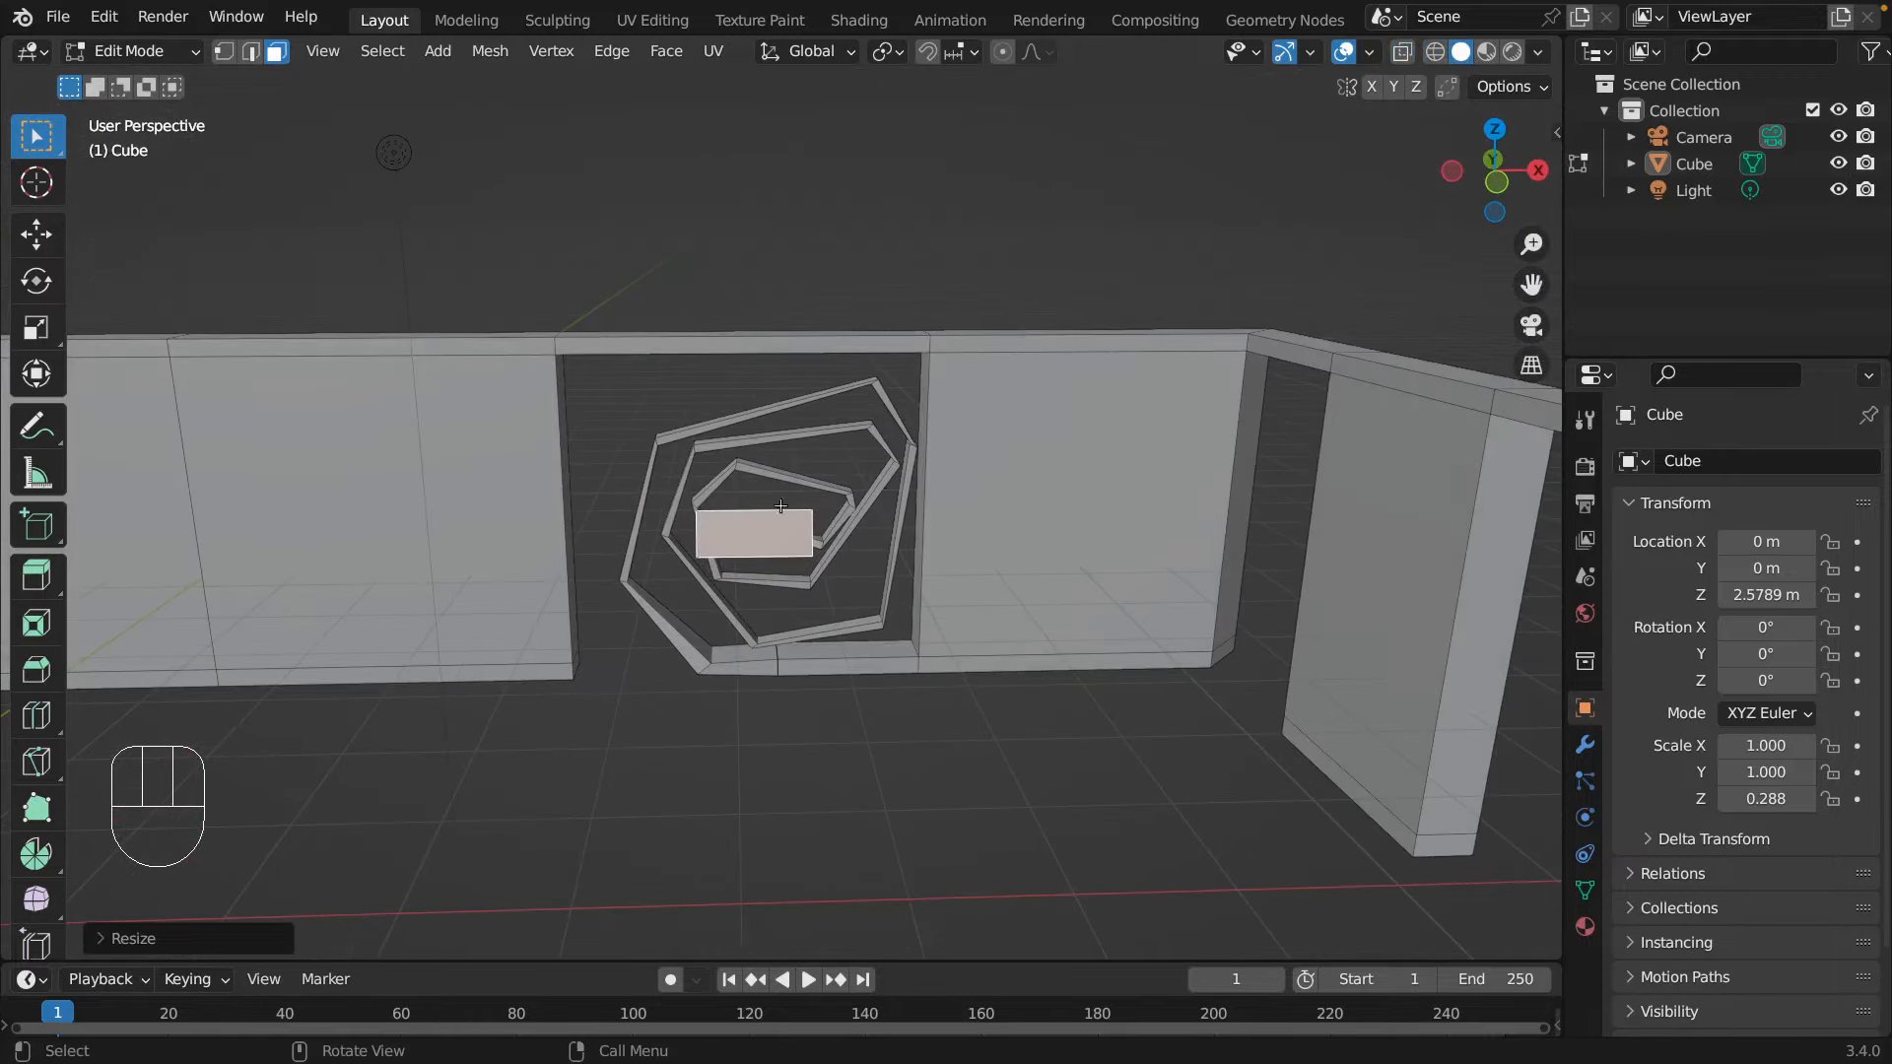
- Scale the enlarged end face by about -2.4 along the global Z axis to make it nearly square, and deselect it
left_click(742, 543)
key("s")
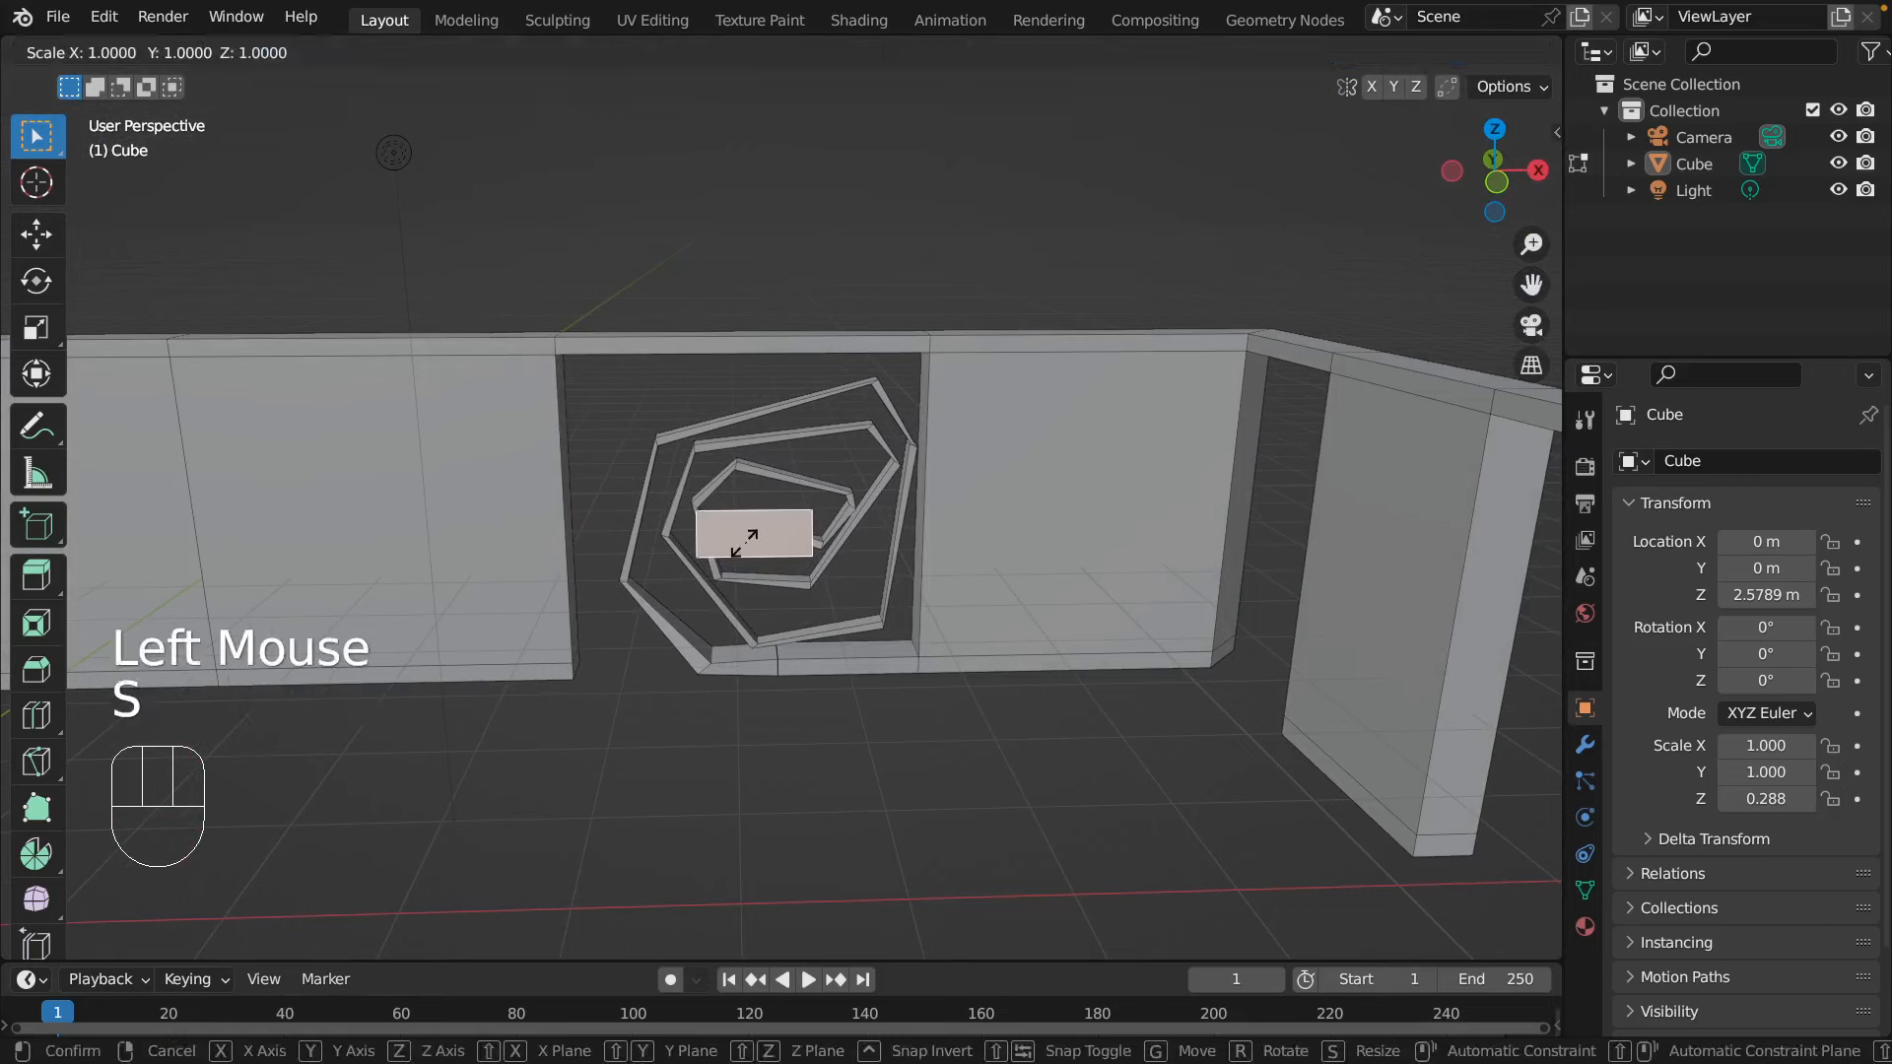
key("z")
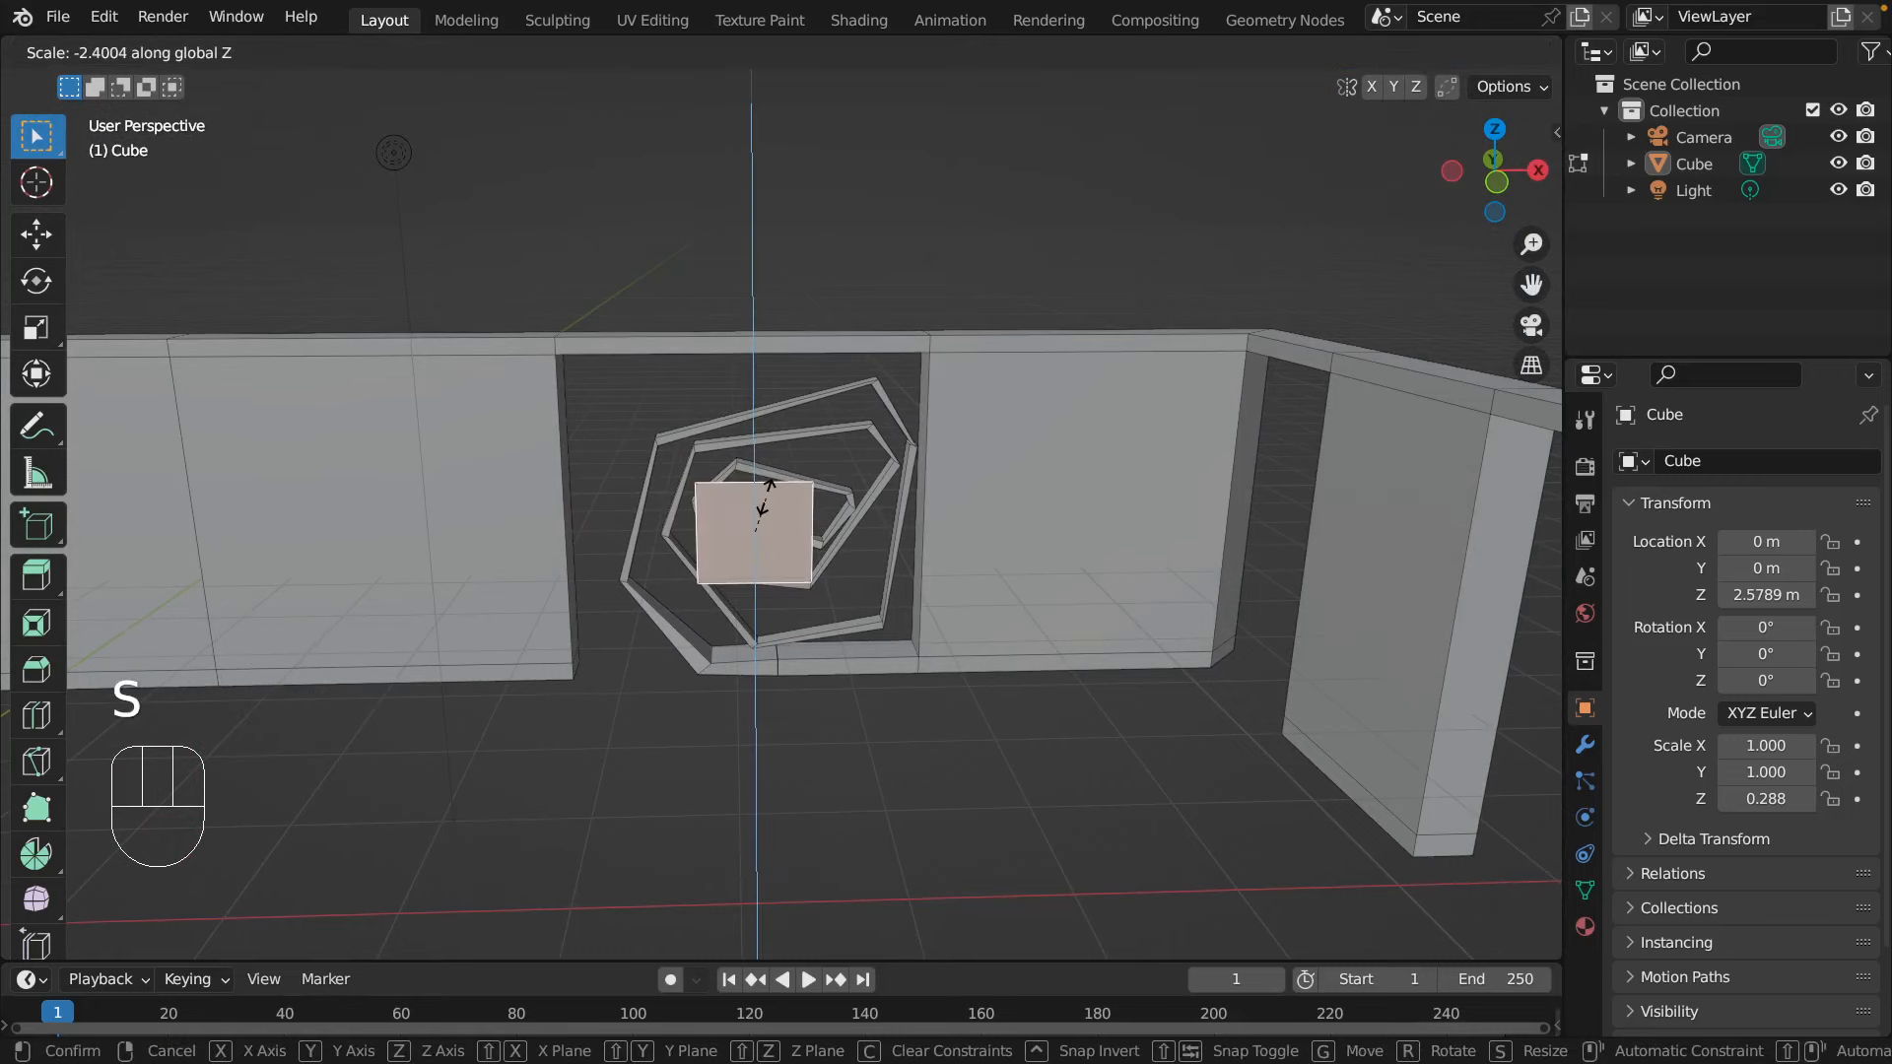
left_click(764, 503)
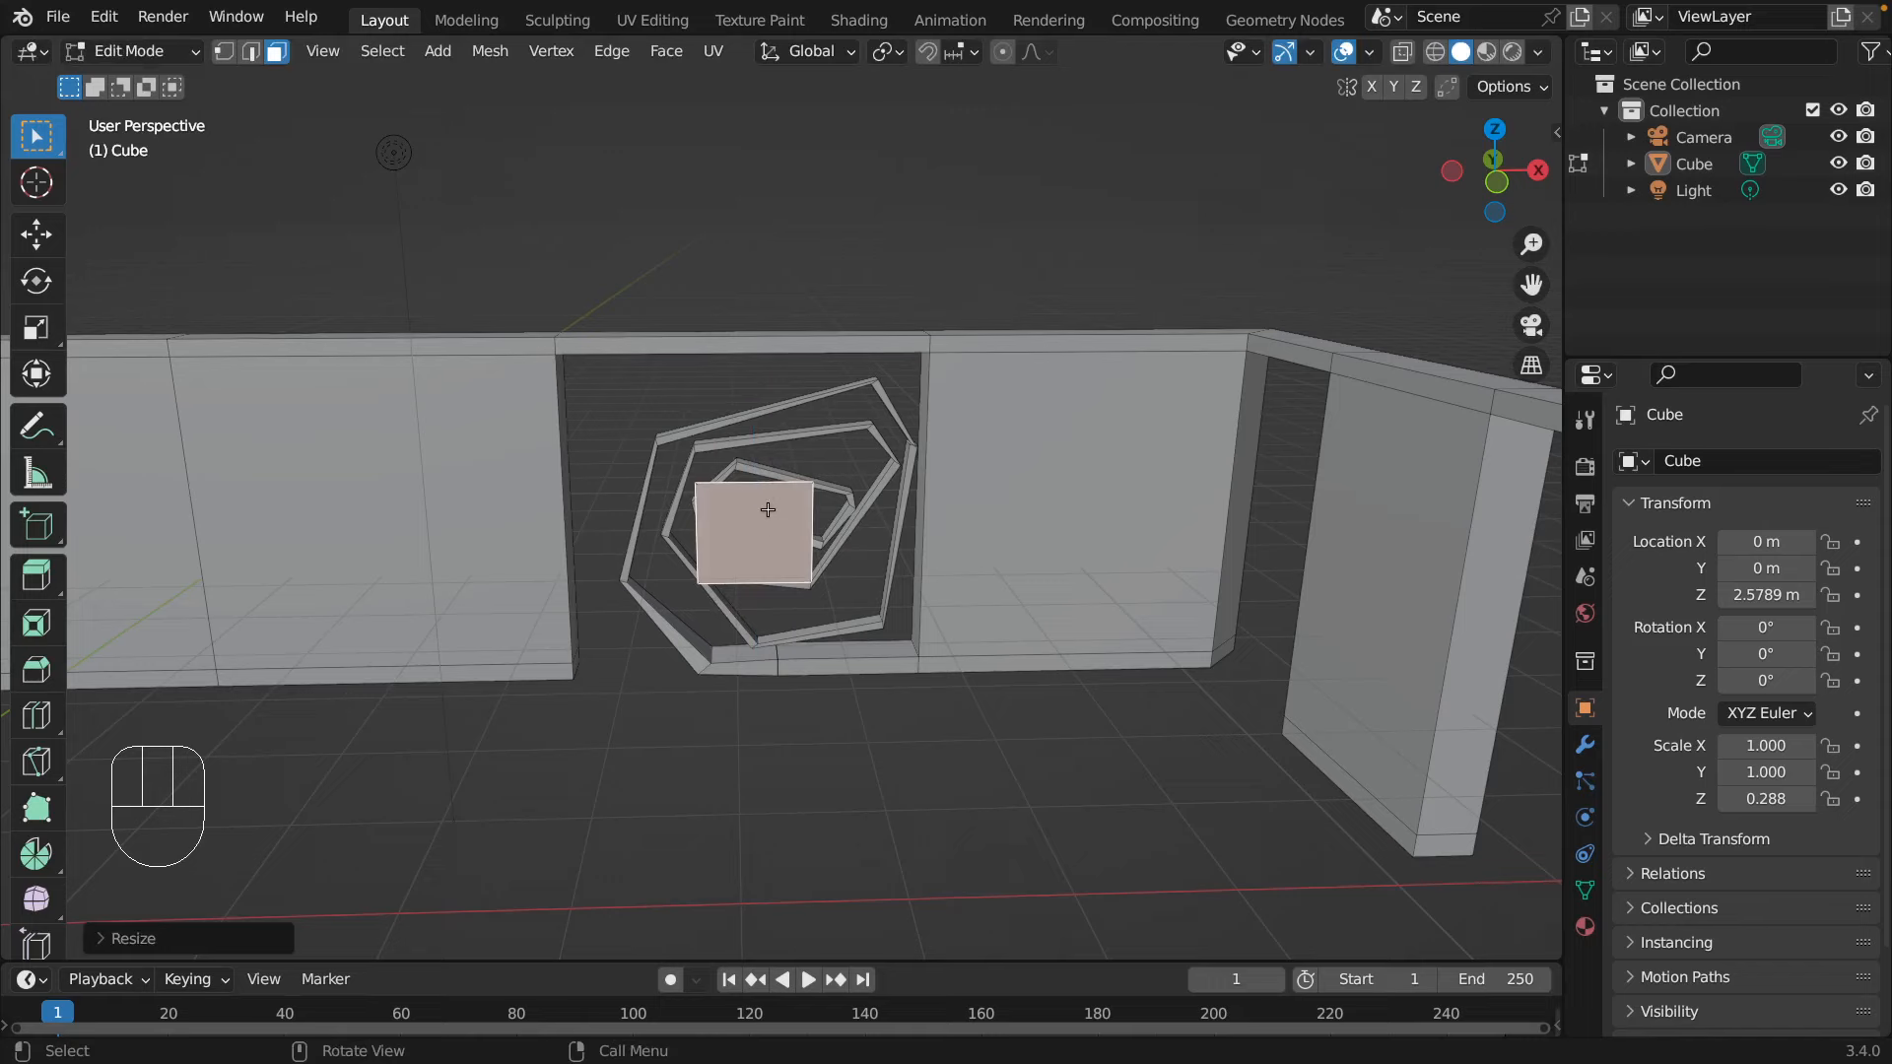
left_click(816, 749)
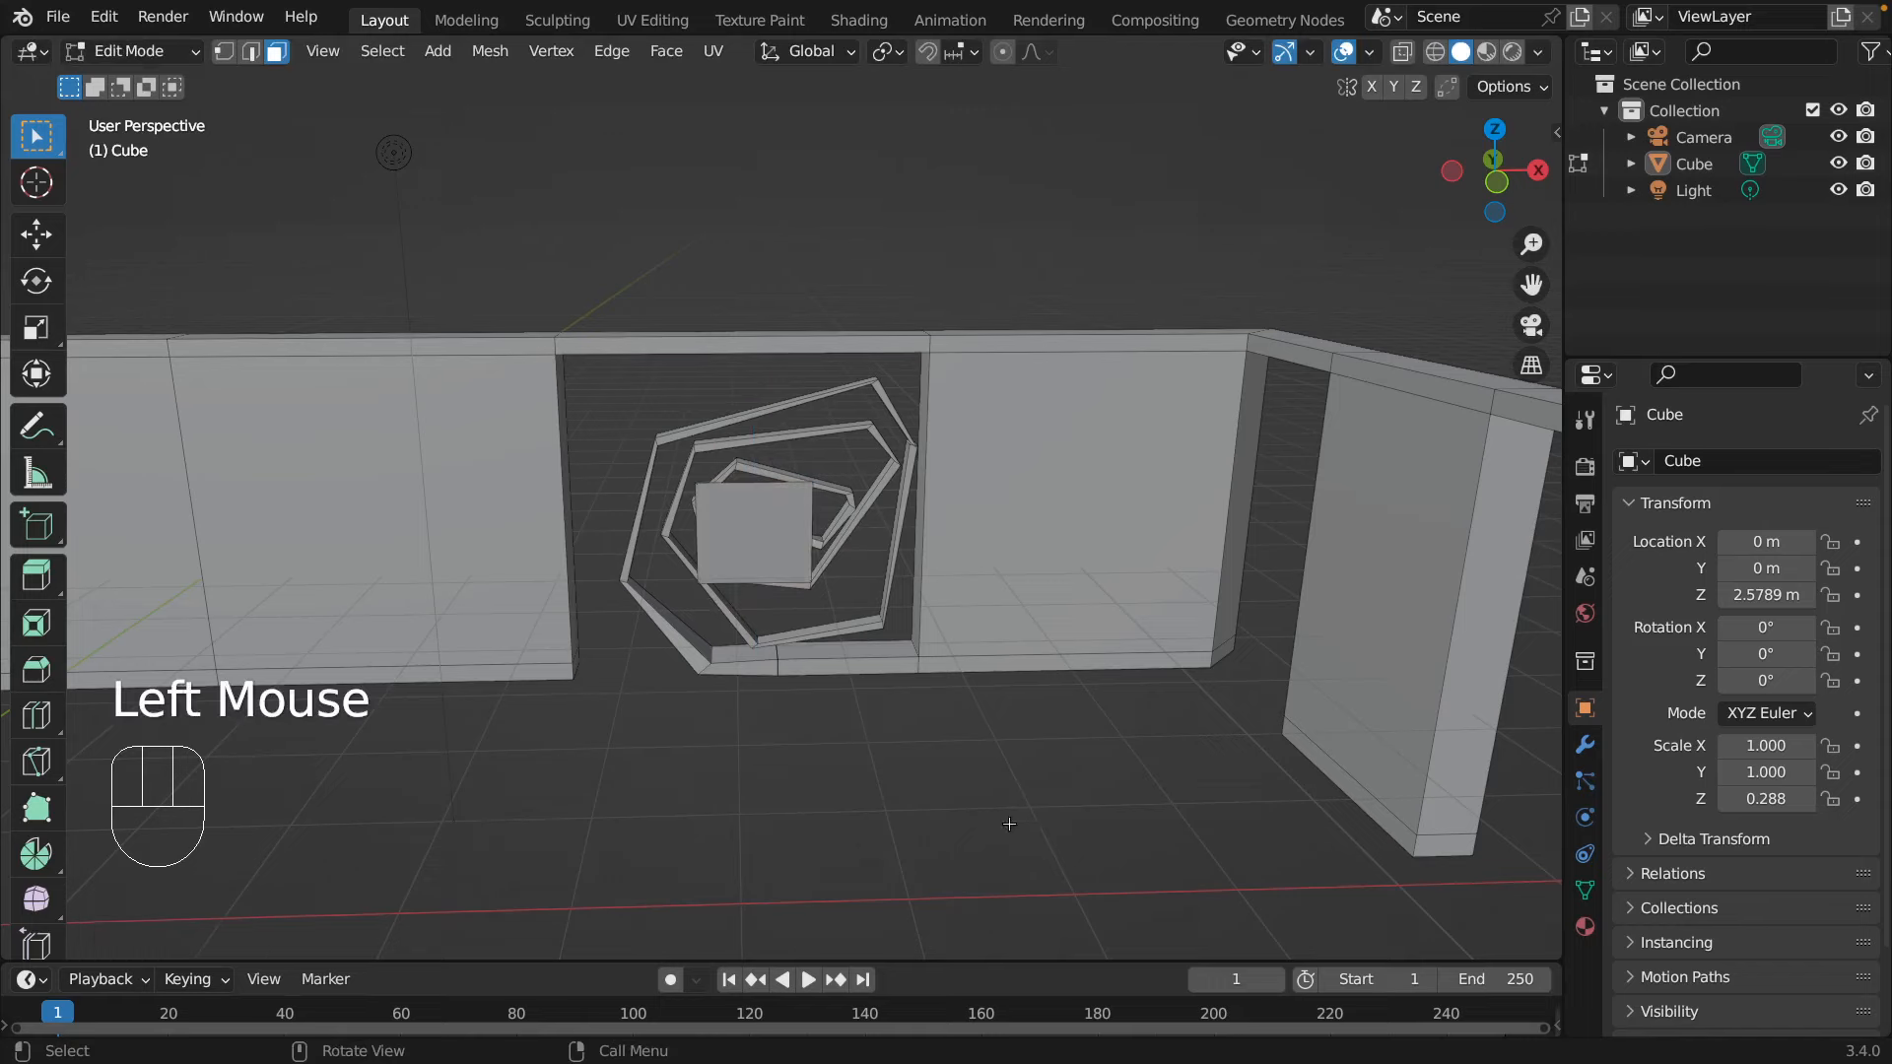
- Inspect the spiral and its square centre from the front and the back of the couch frame
middle_click_drag(854, 798, 937, 775)
scroll(936, 774, "down", 2)
scroll(867, 759, "up", 1)
scroll(783, 733, "down", 1)
middle_click_drag(651, 696, 1125, 753)
scroll(1125, 753, "up", 6)
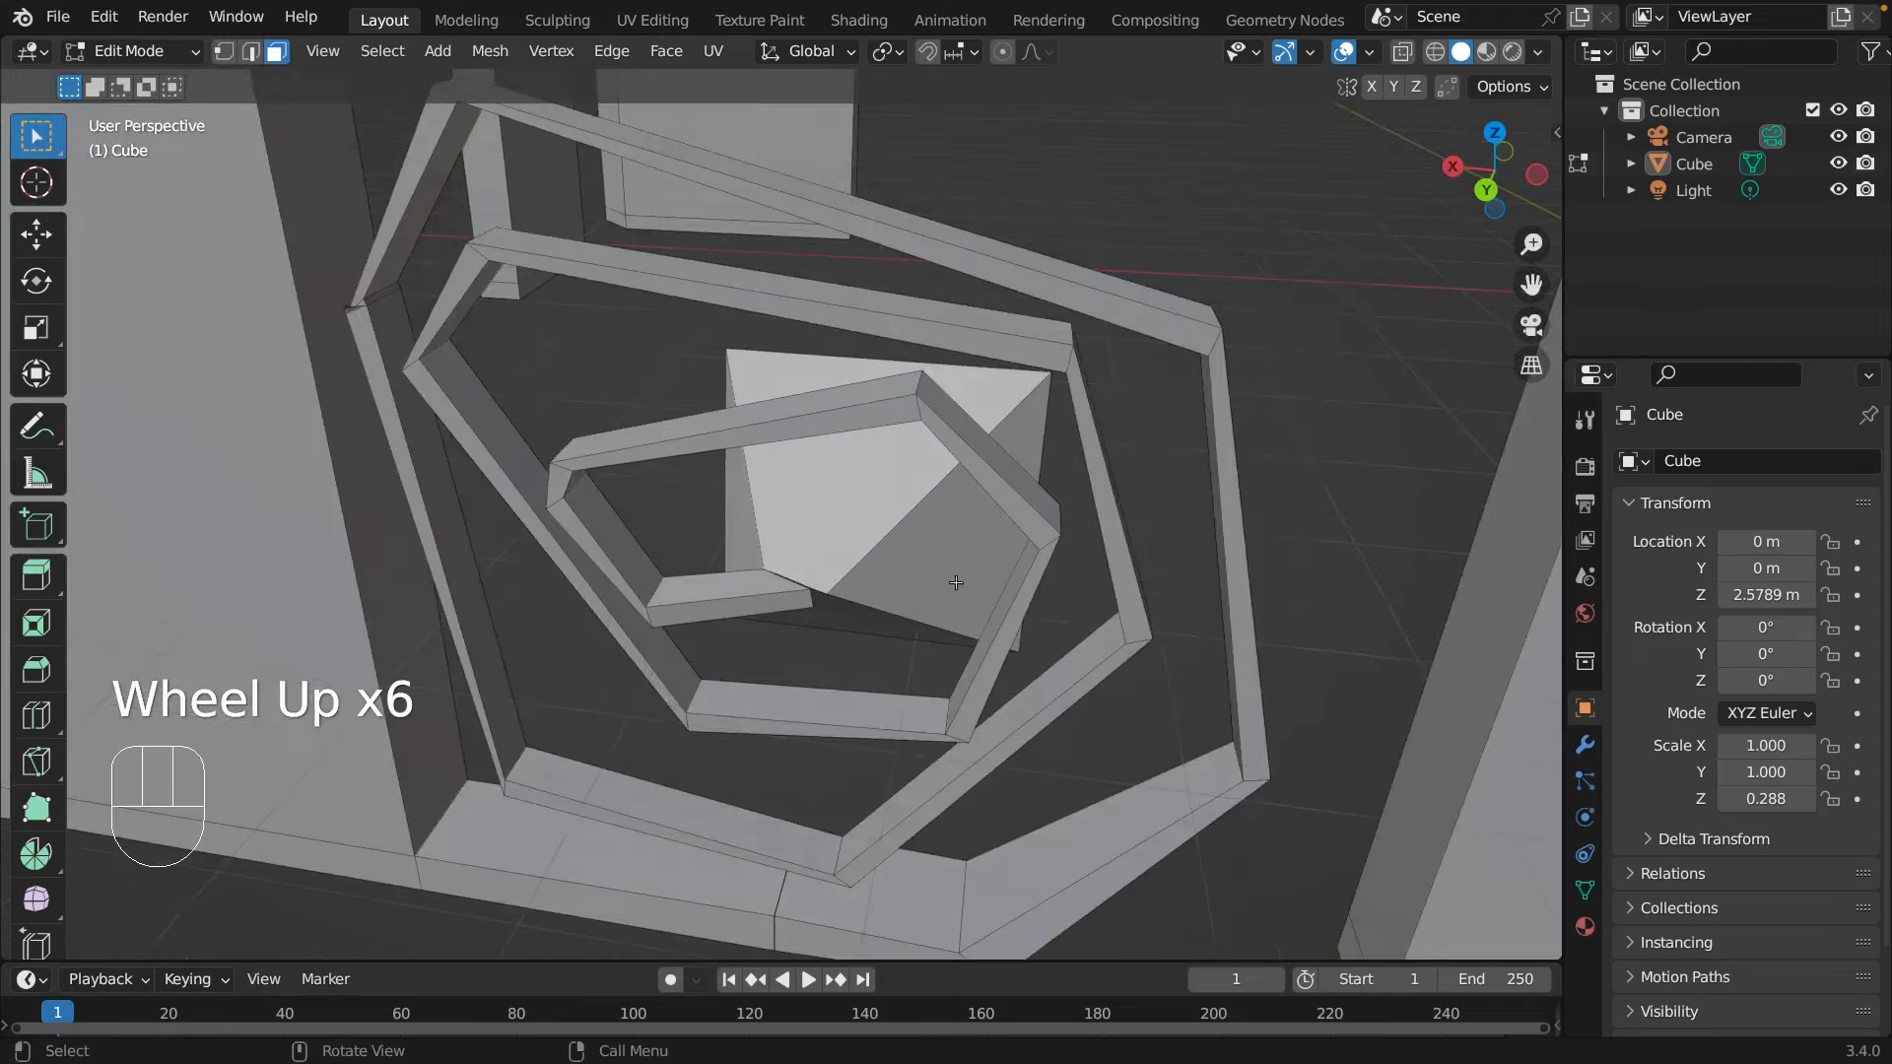
scroll(1301, 614, "down", 2)
scroll(1302, 615, "down", 6)
middle_click_drag(1291, 621, 360, 598)
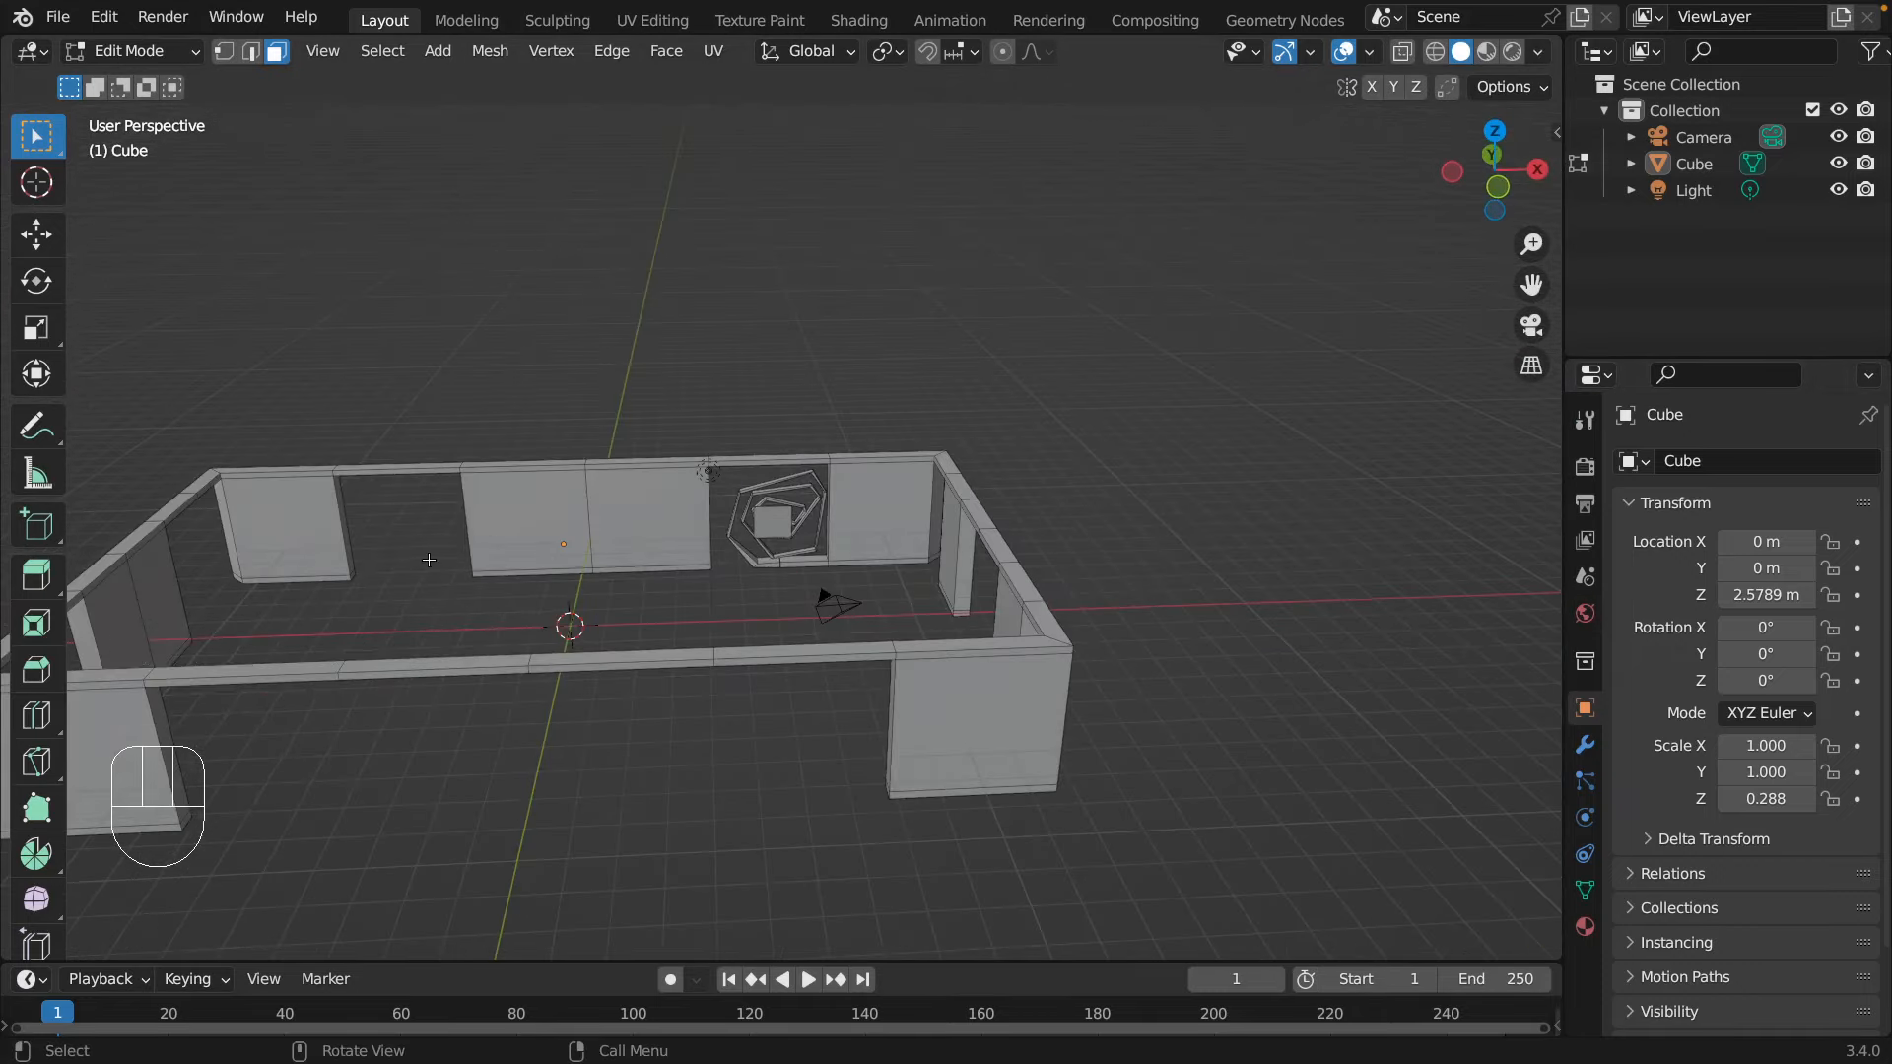
scroll(367, 573, "up", 3)
scroll(372, 574, "down", 3)
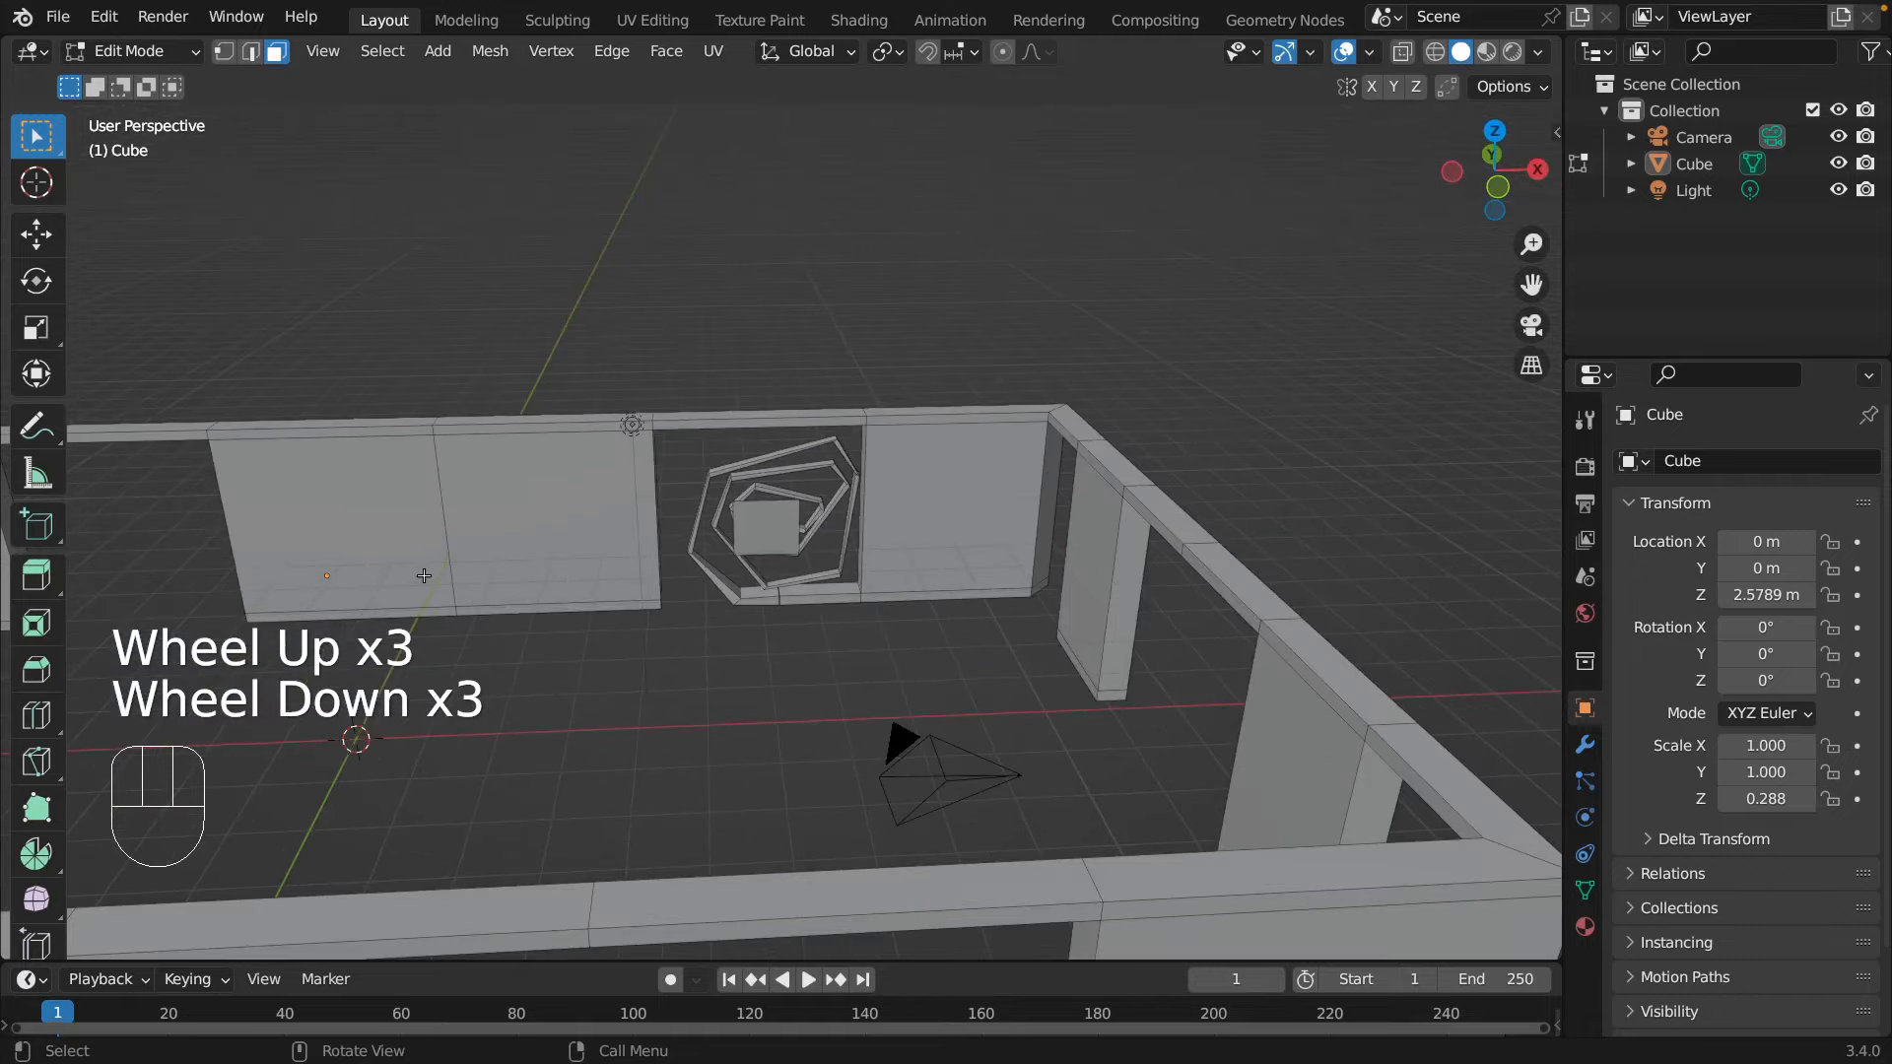
middle_click_drag(456, 540, 1171, 606)
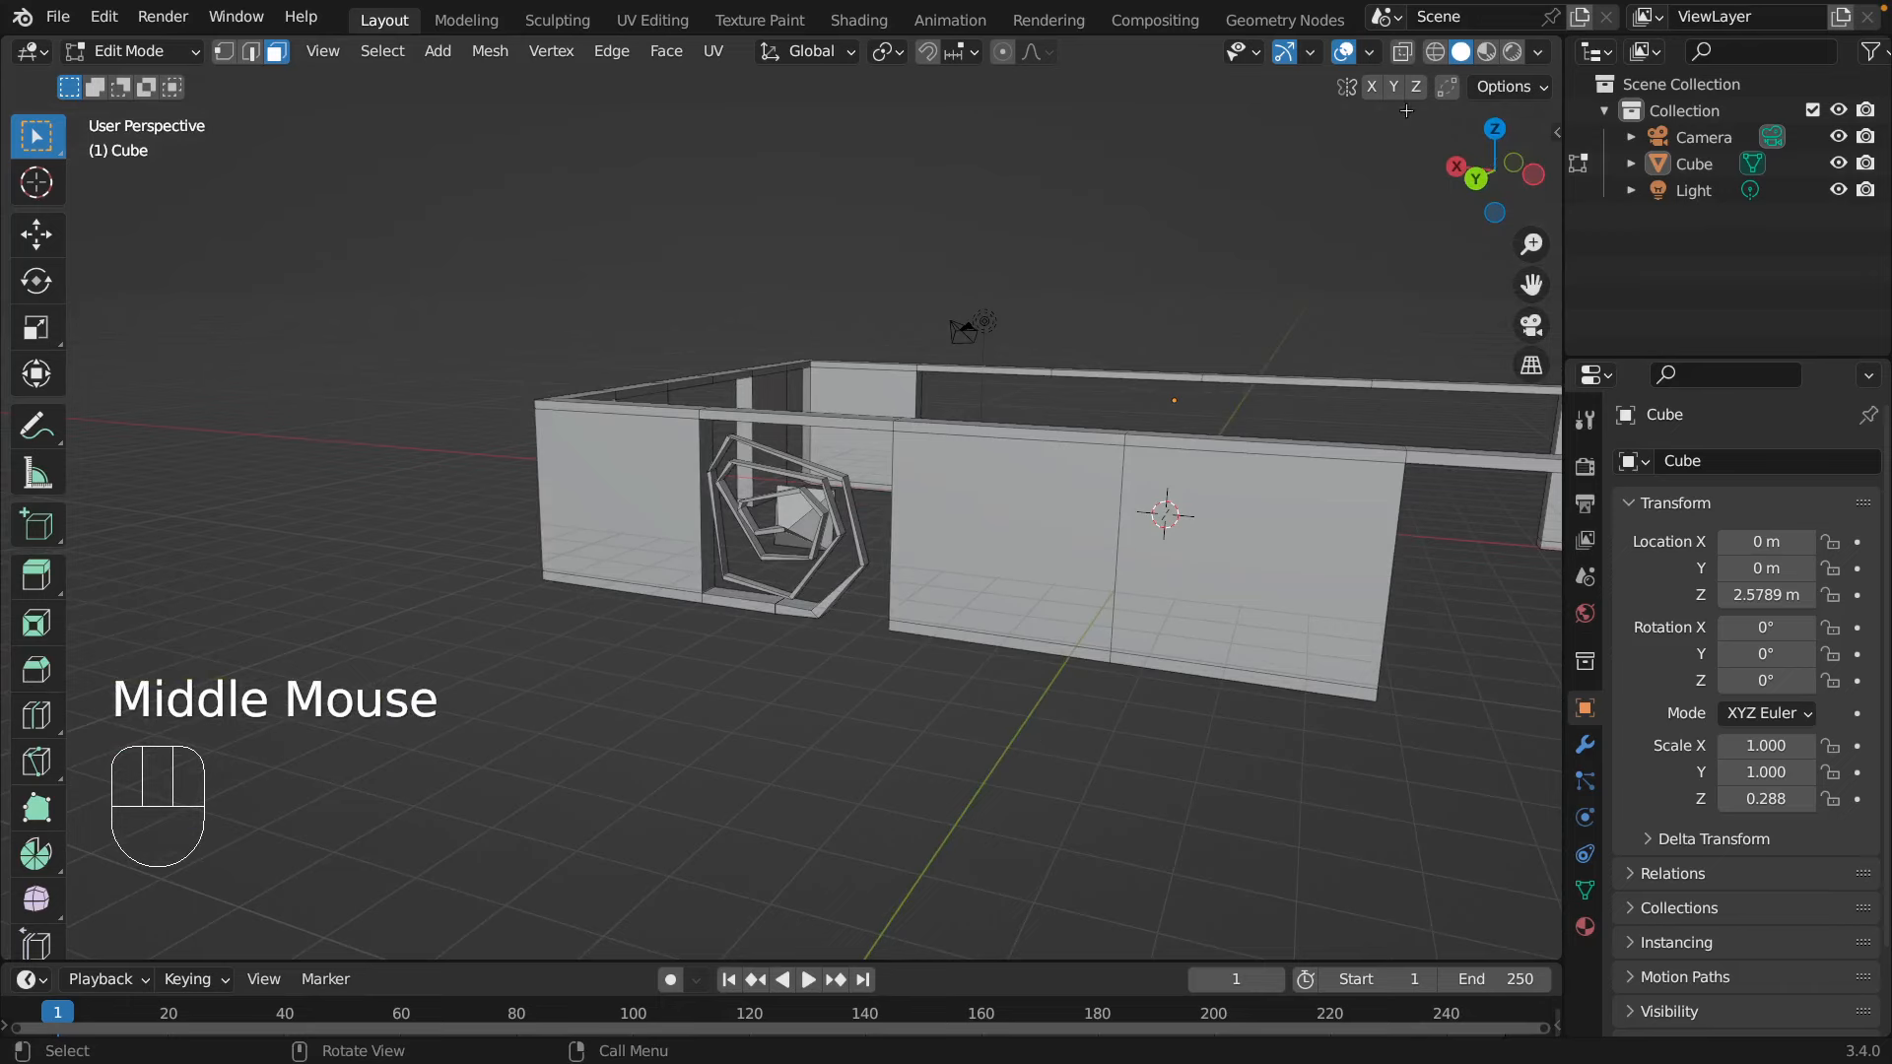
- In wireframe front view, extrude the lower bar's end face at the empty back opening on the -X side most of the way across
left_click(1436, 52)
middle_click_drag(1470, 667, 1057, 746, "shift")
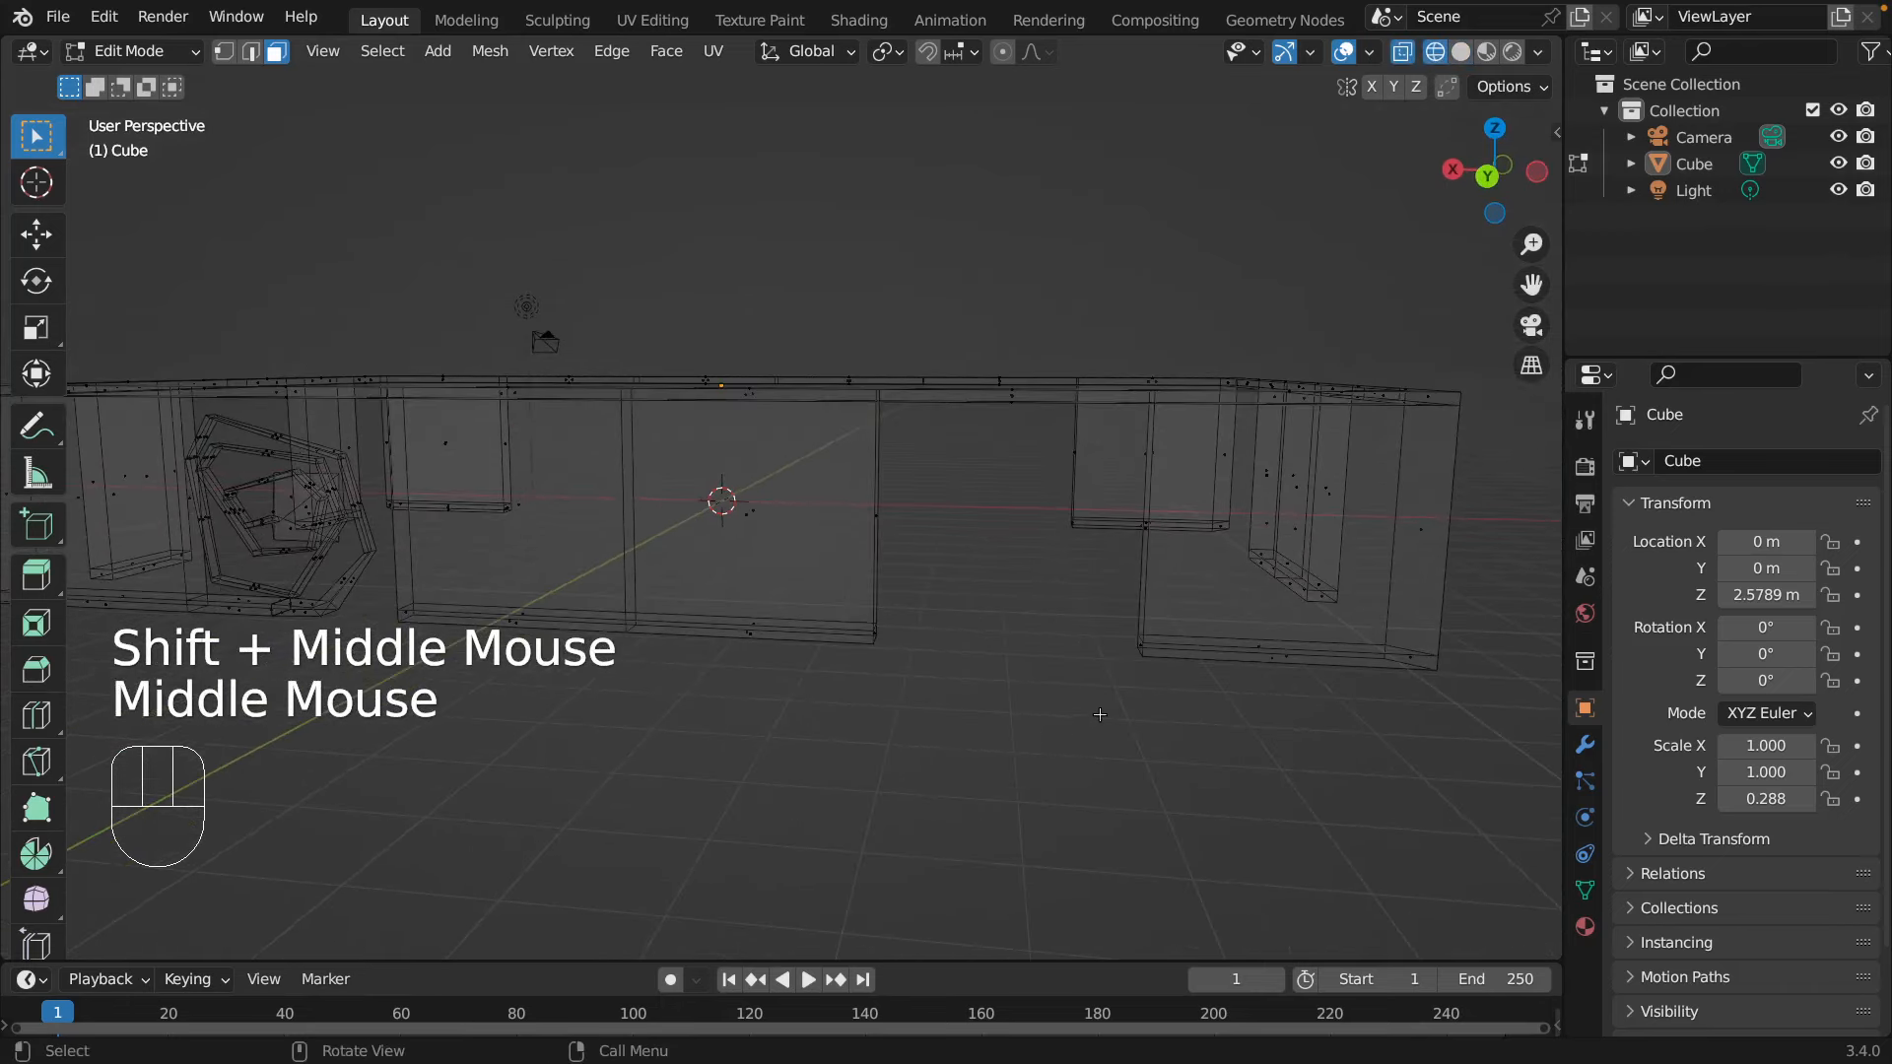
key("KP_1")
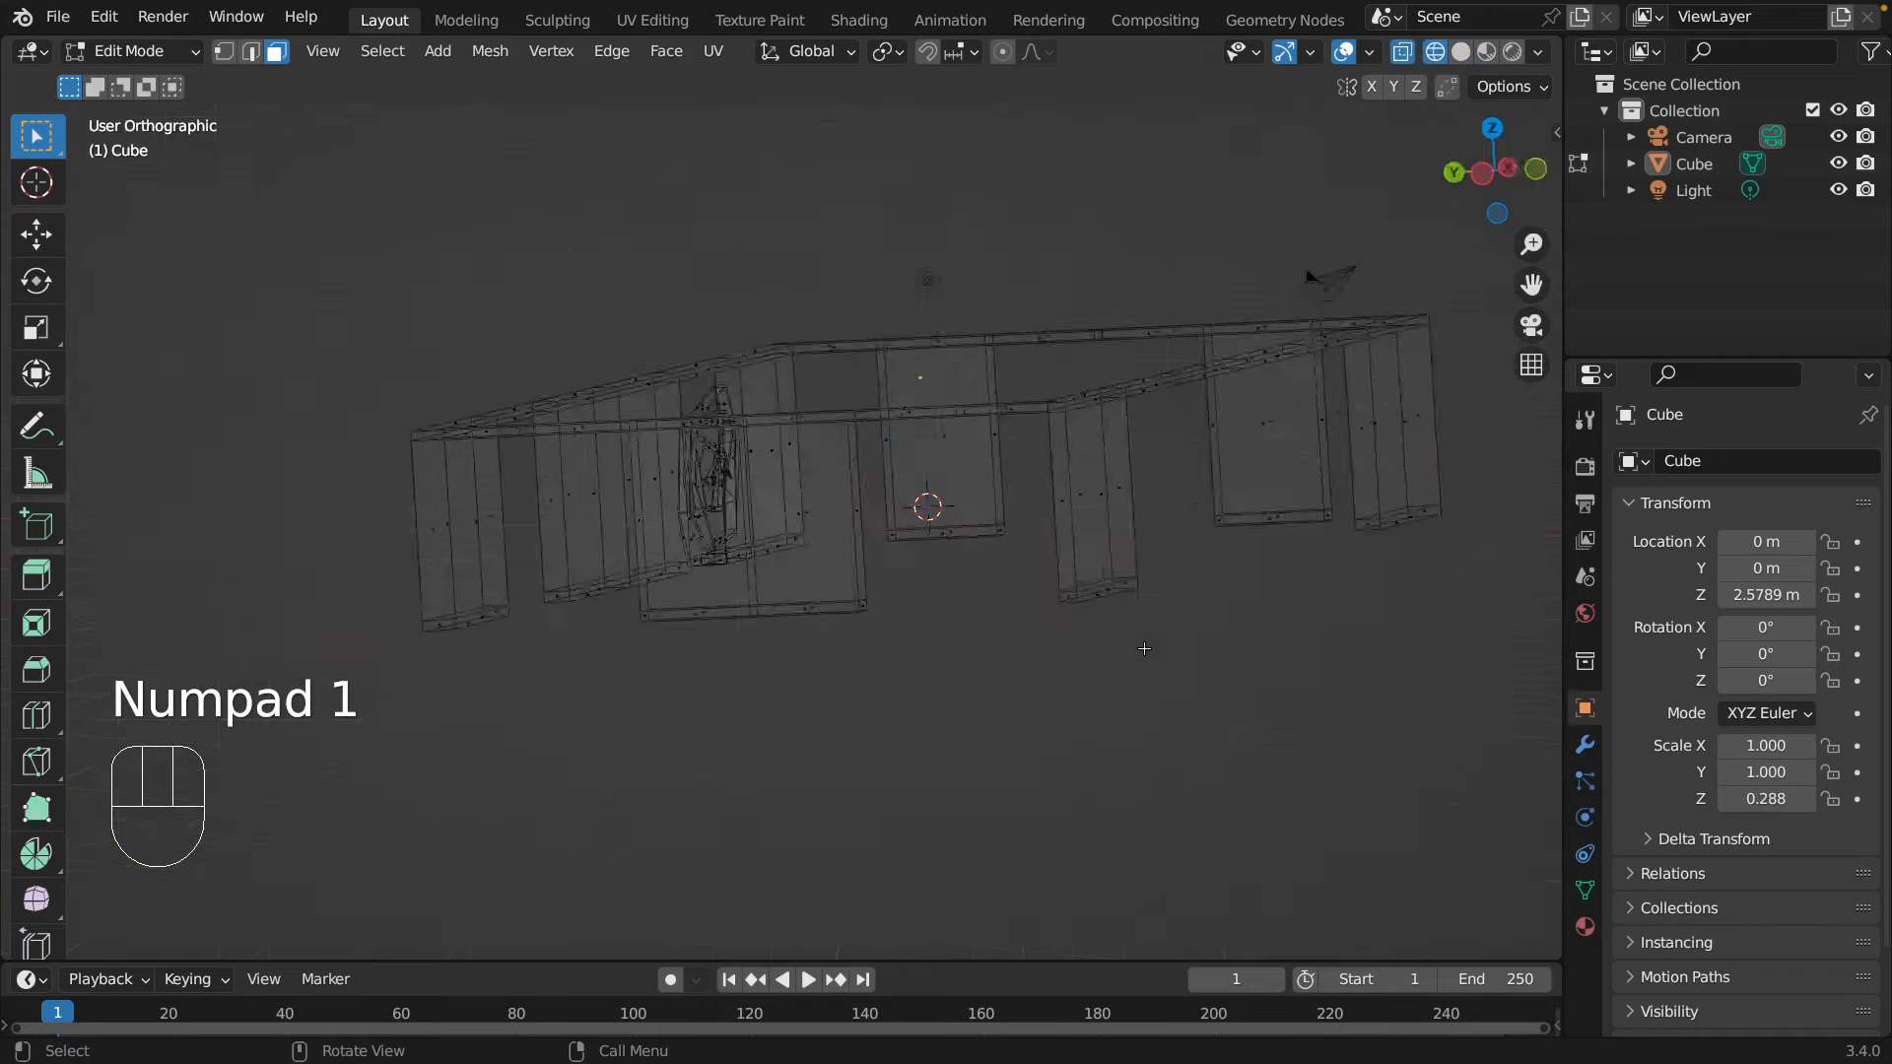
middle_click_drag(604, 536, 418, 593)
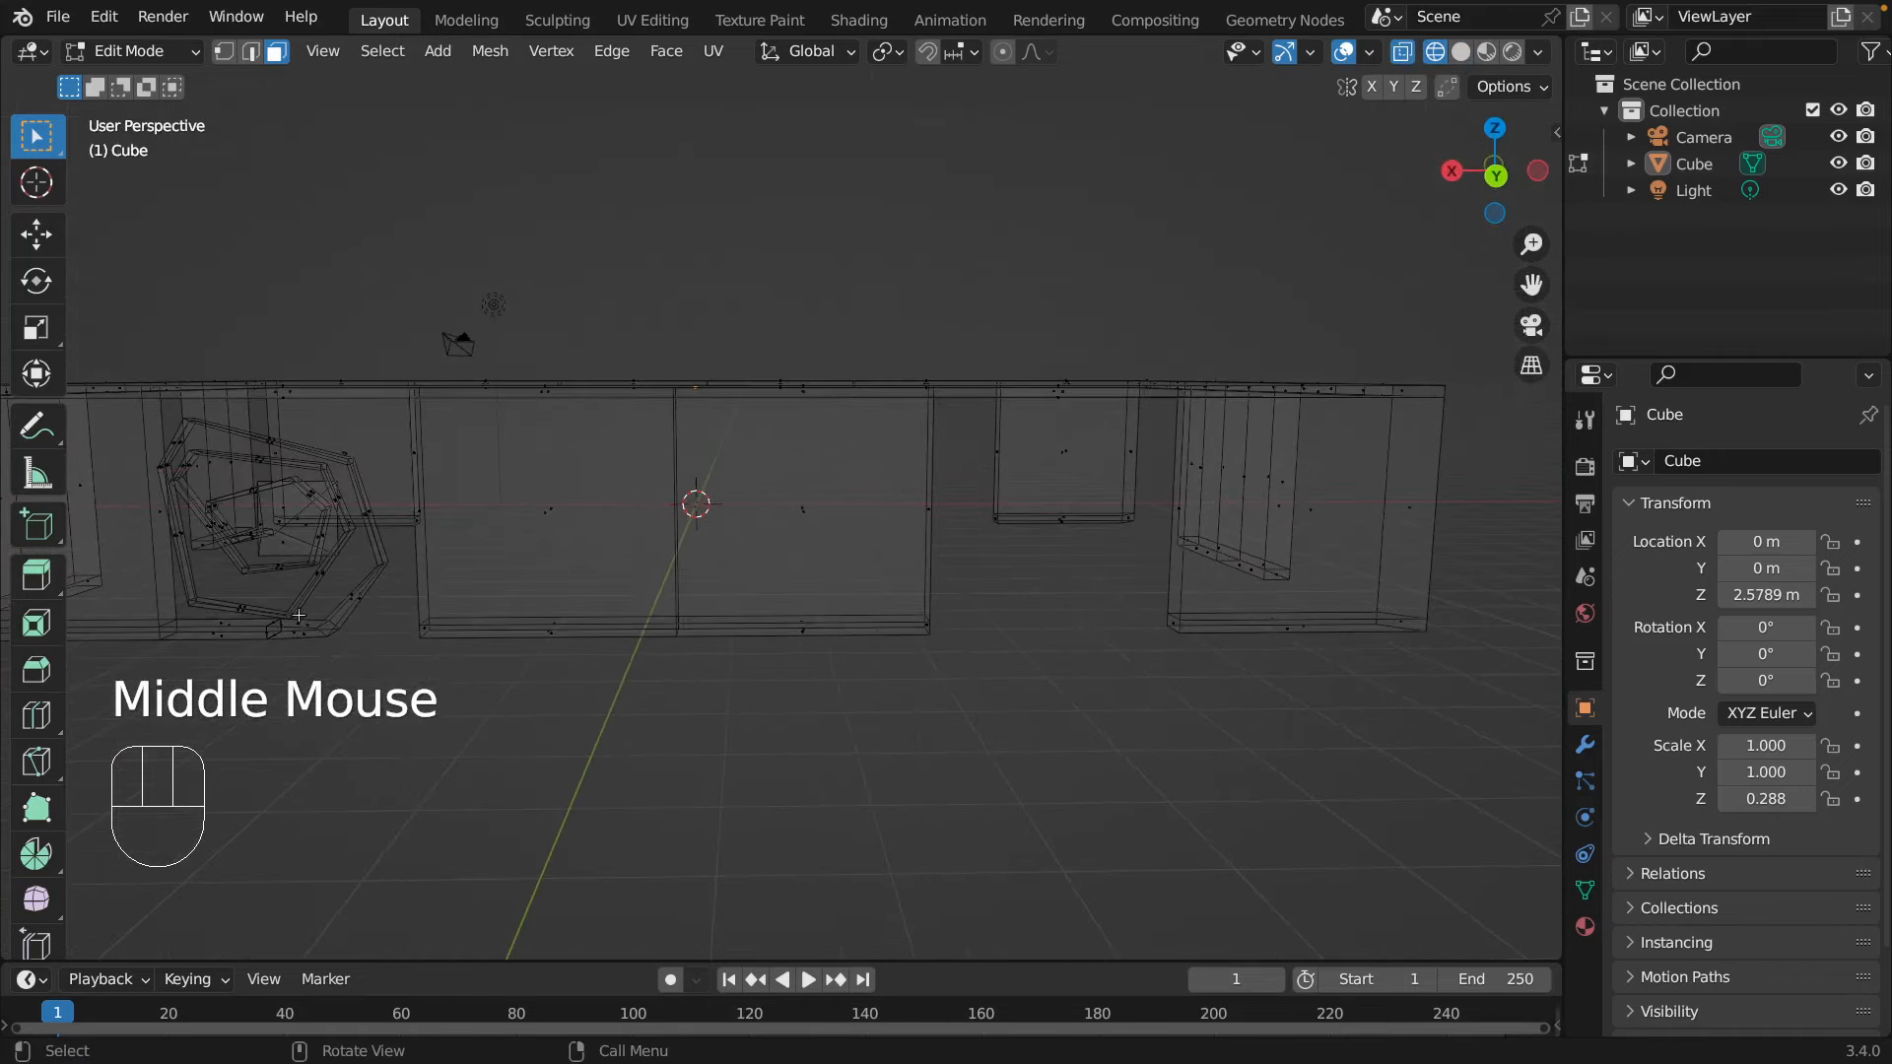
left_click(1172, 624)
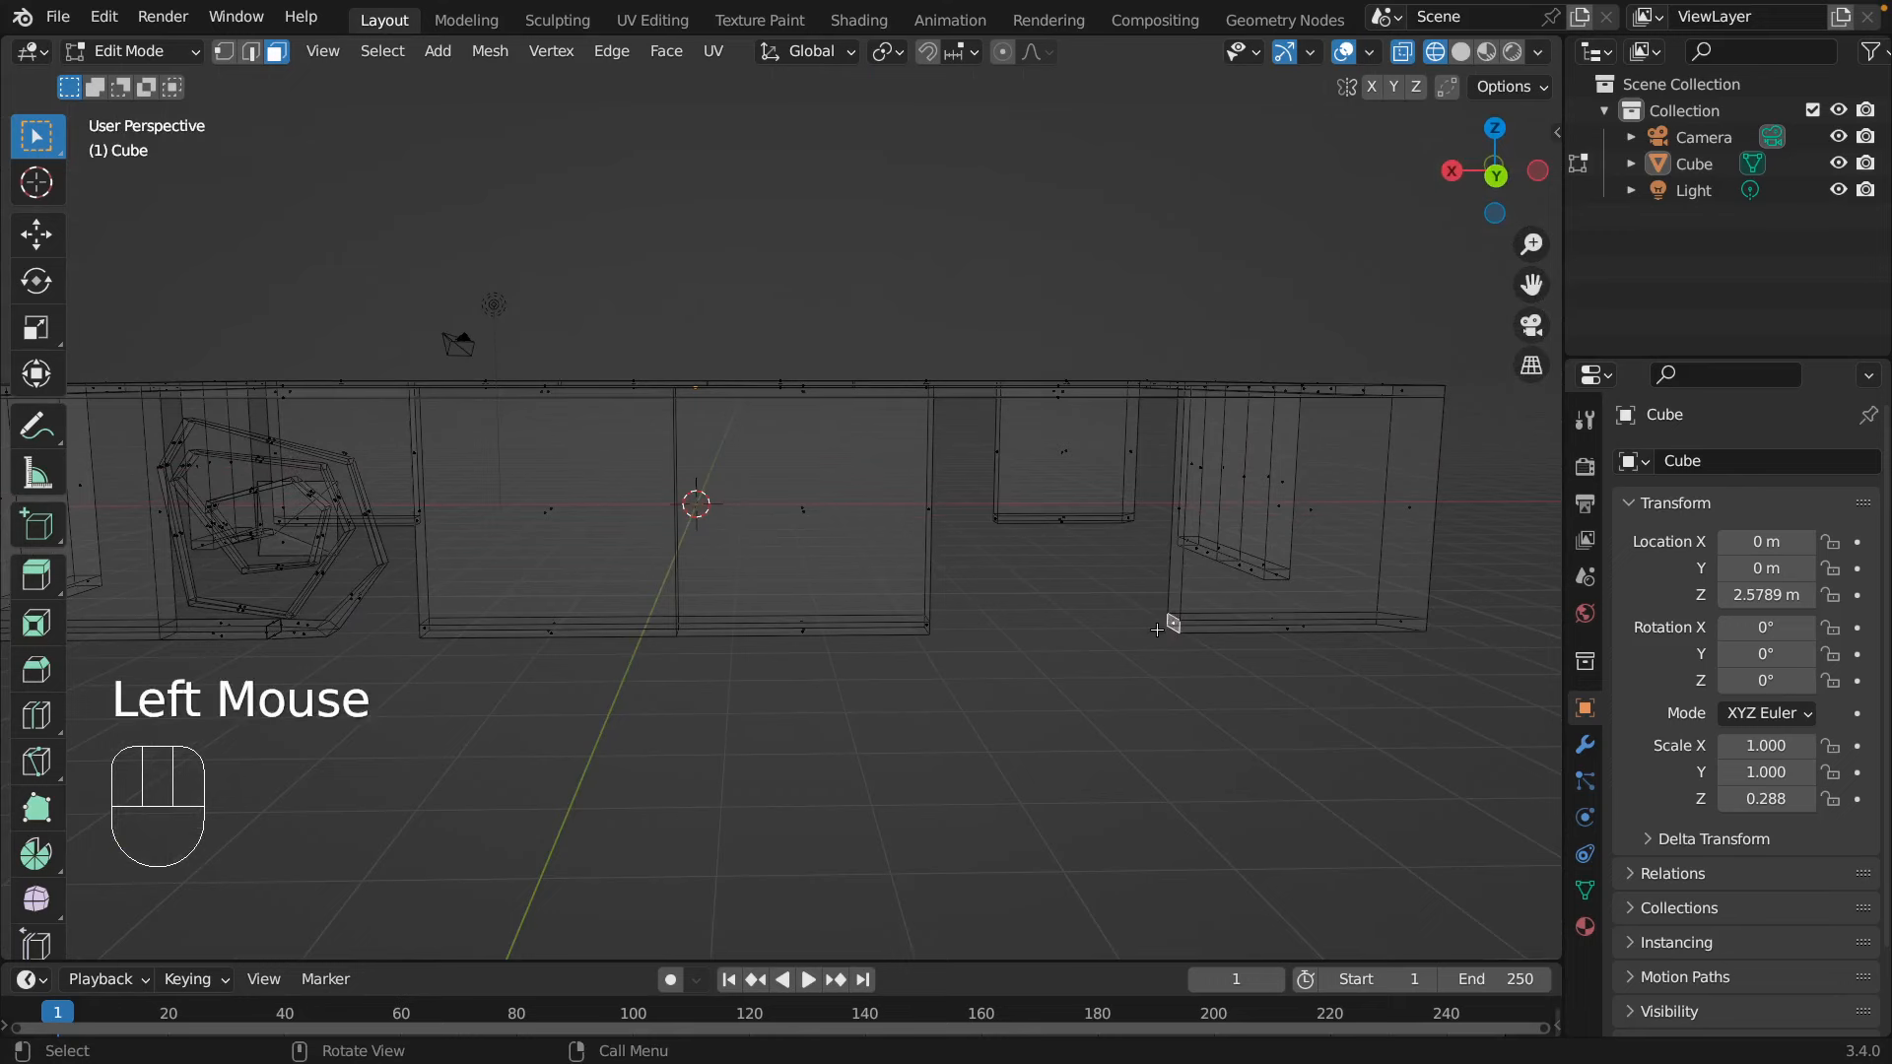
key("KP_1")
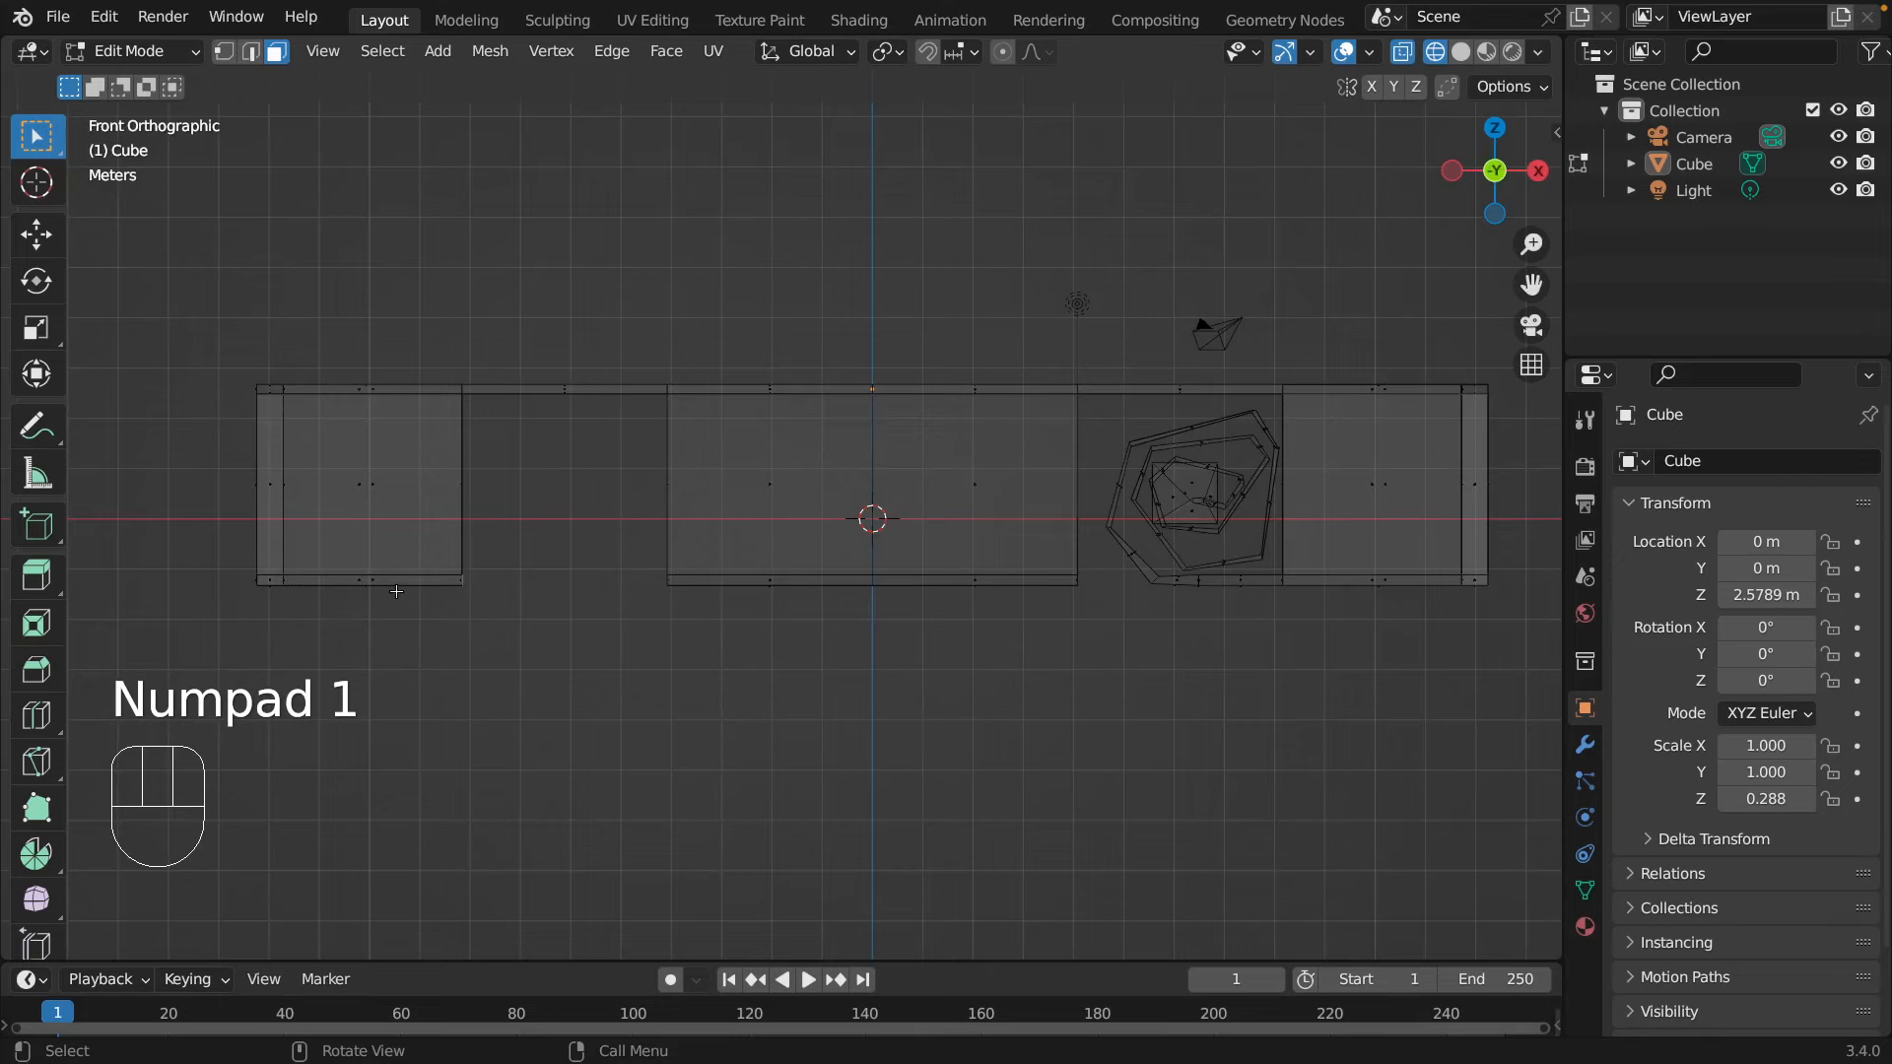
scroll(396, 591, "down", 3)
scroll(1127, 566, "up", 3)
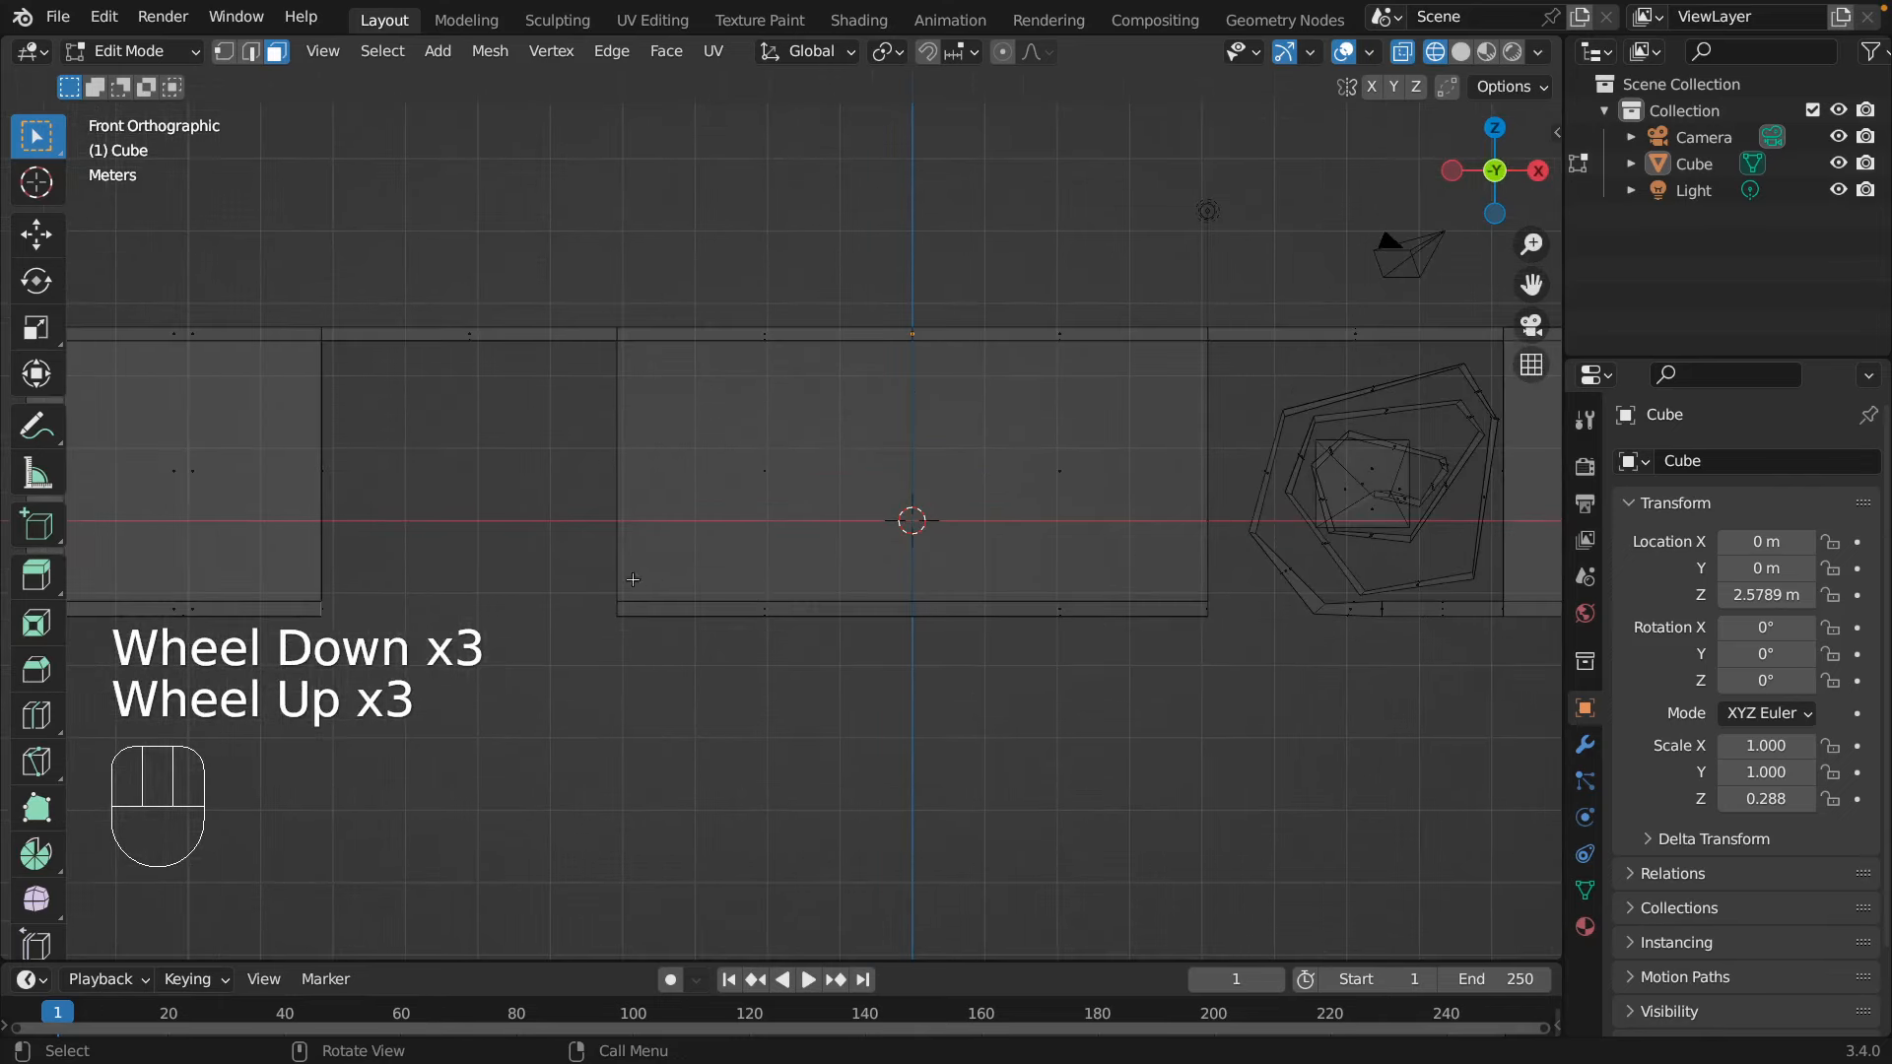
middle_click_drag(632, 580, 752, 574, "shift")
scroll(752, 574, "up", 3)
scroll(753, 576, "down", 3)
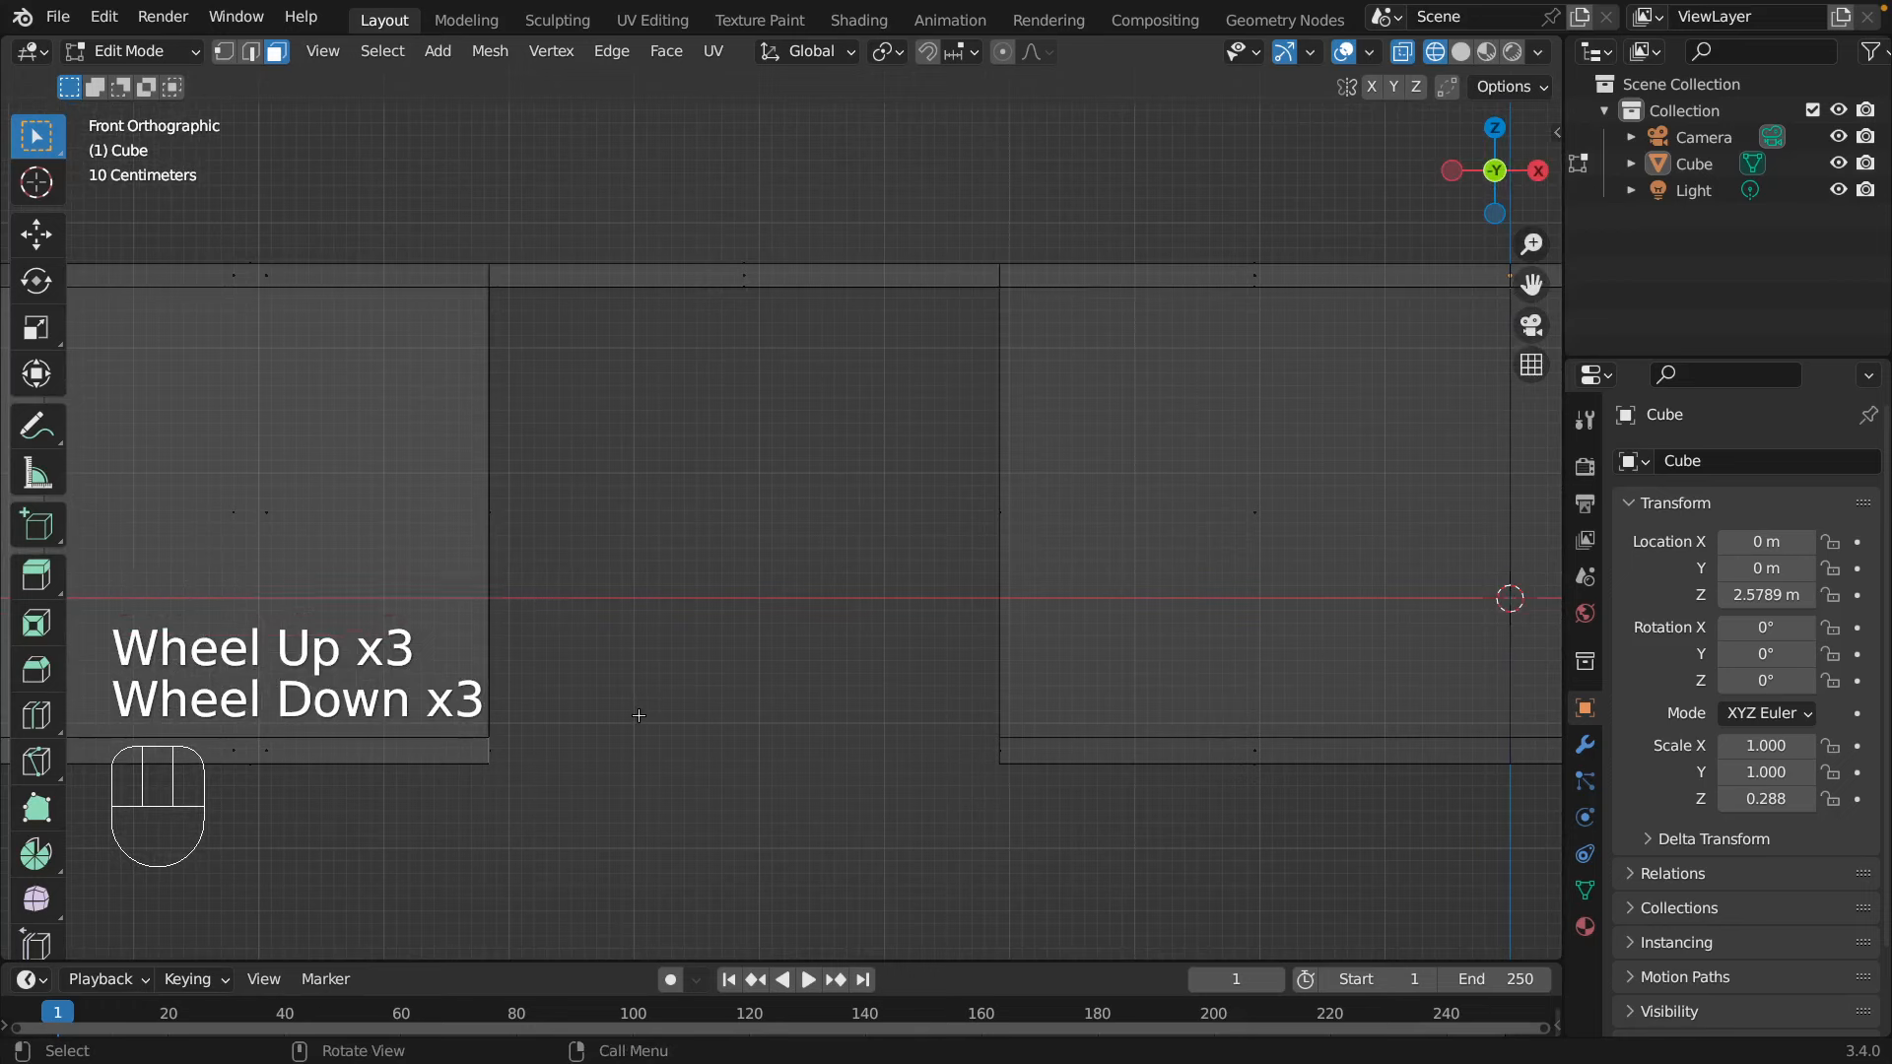
key("e")
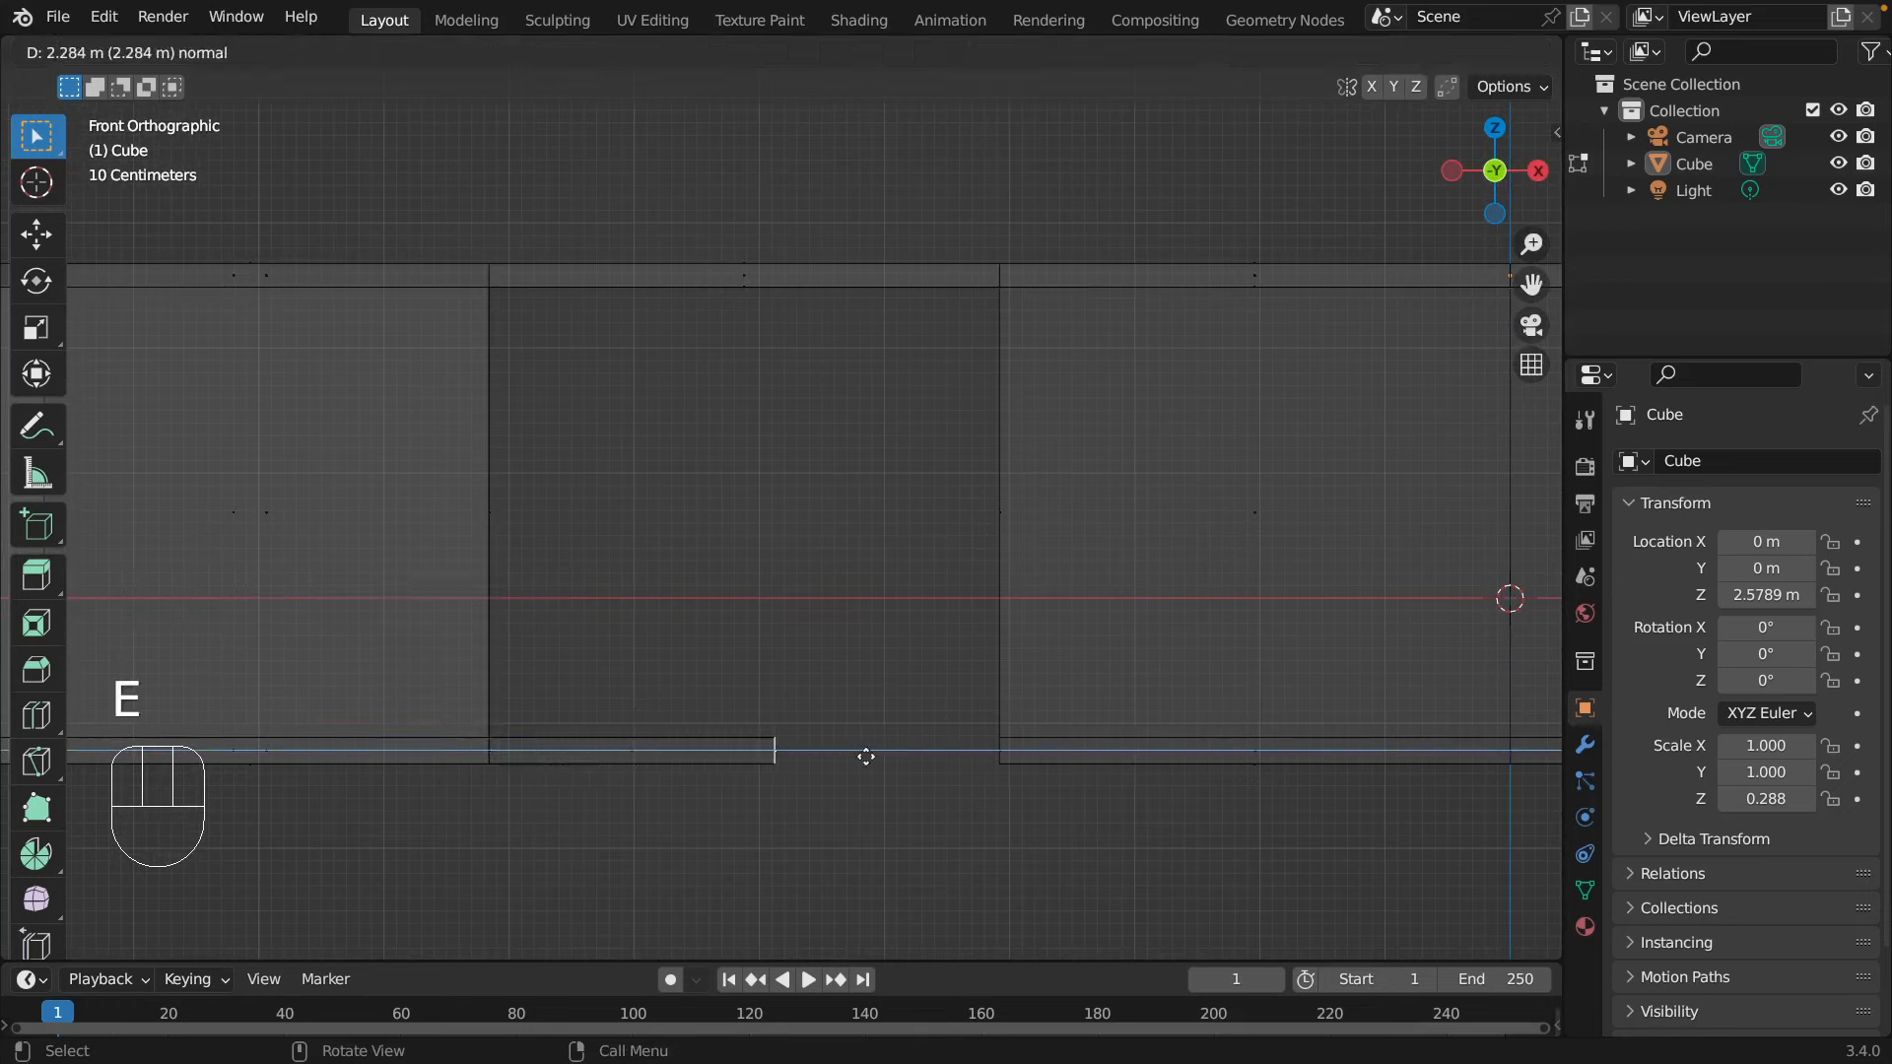
left_click(980, 759)
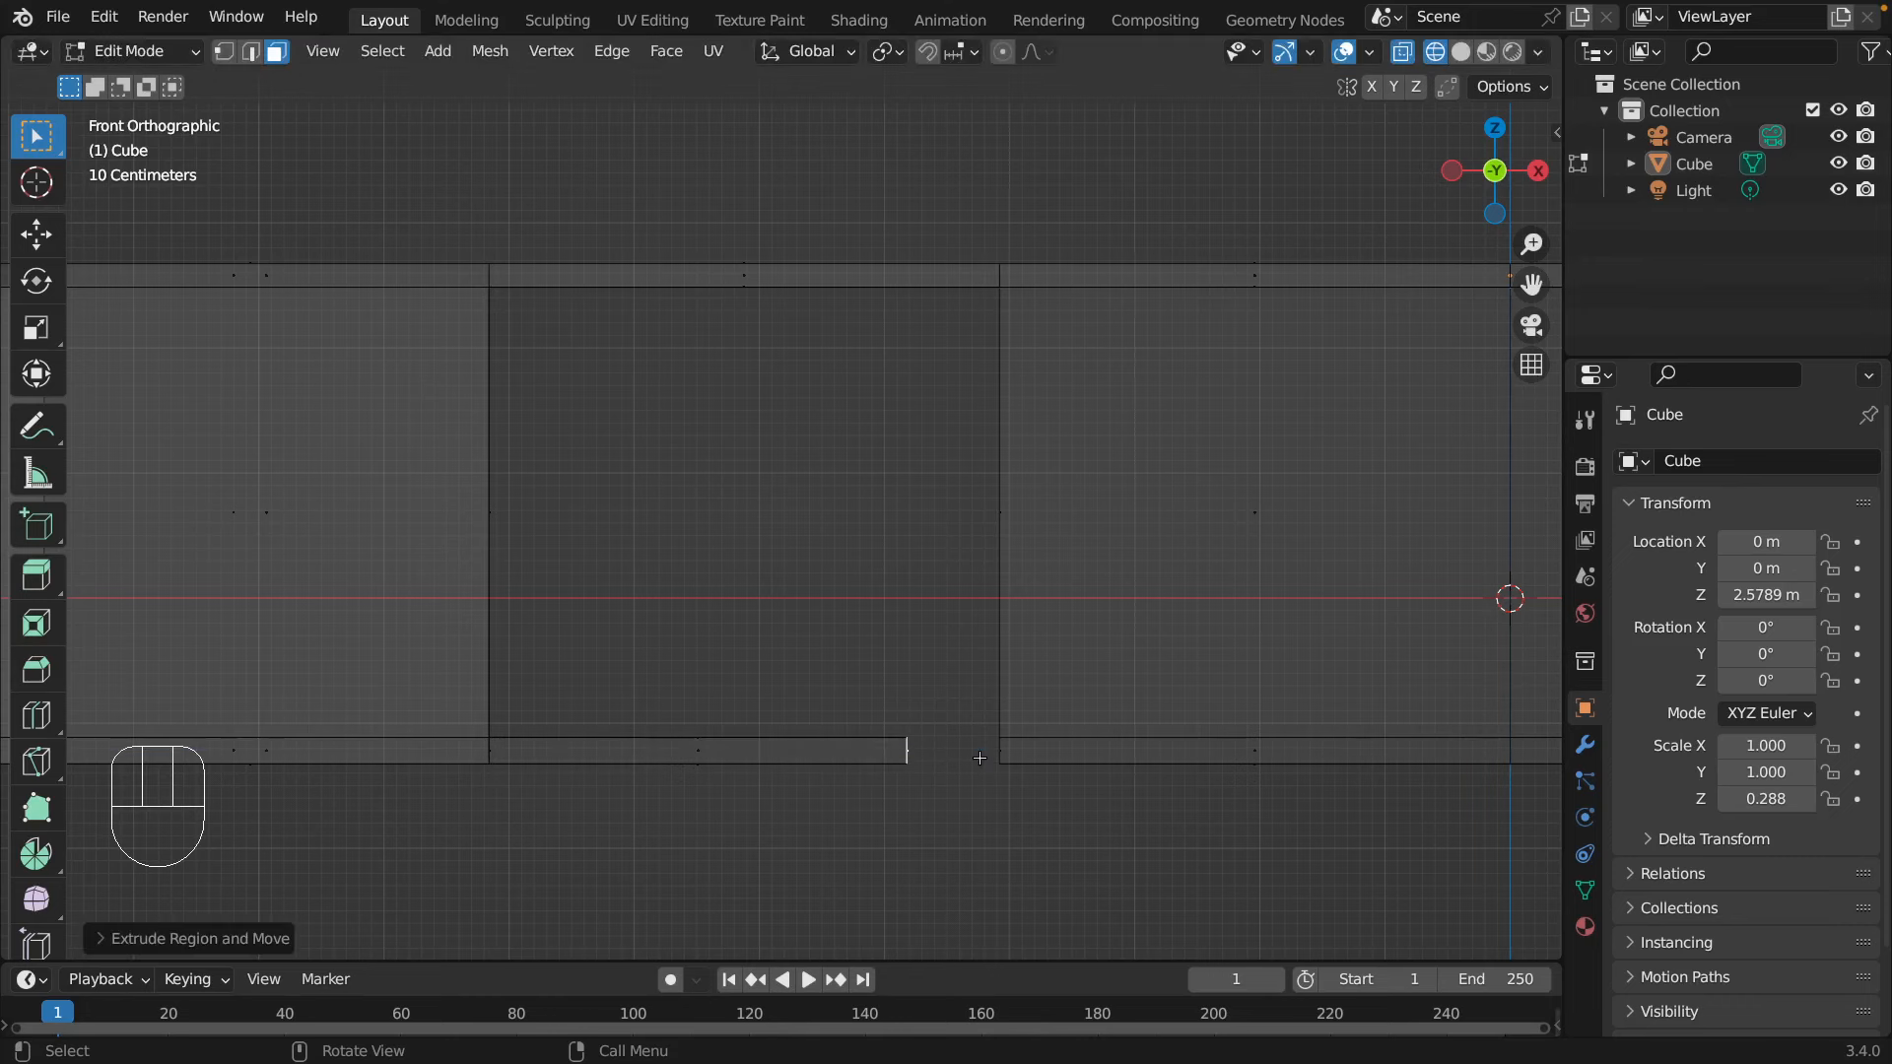
- Rotate the extruded bar's end face about -52° and extrude a short segment diagonally upward toward the middle back panel
key("r")
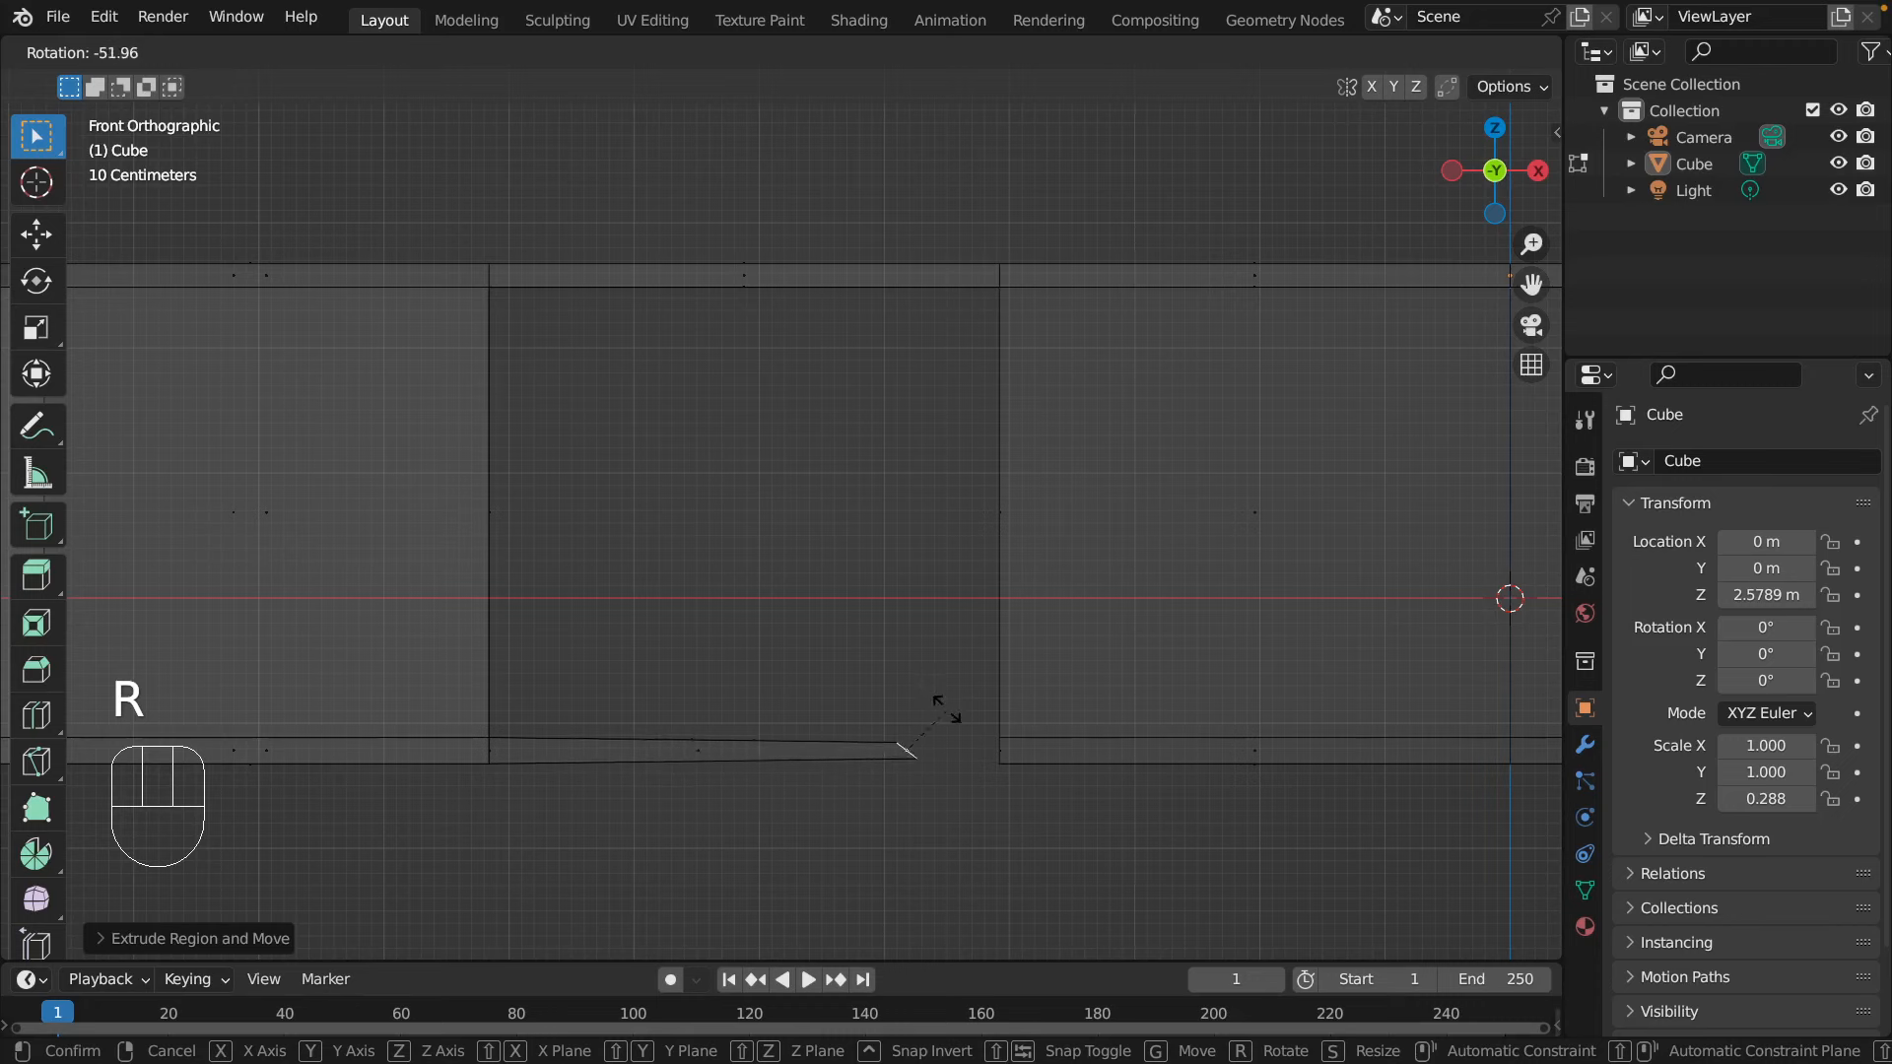
left_click(946, 709)
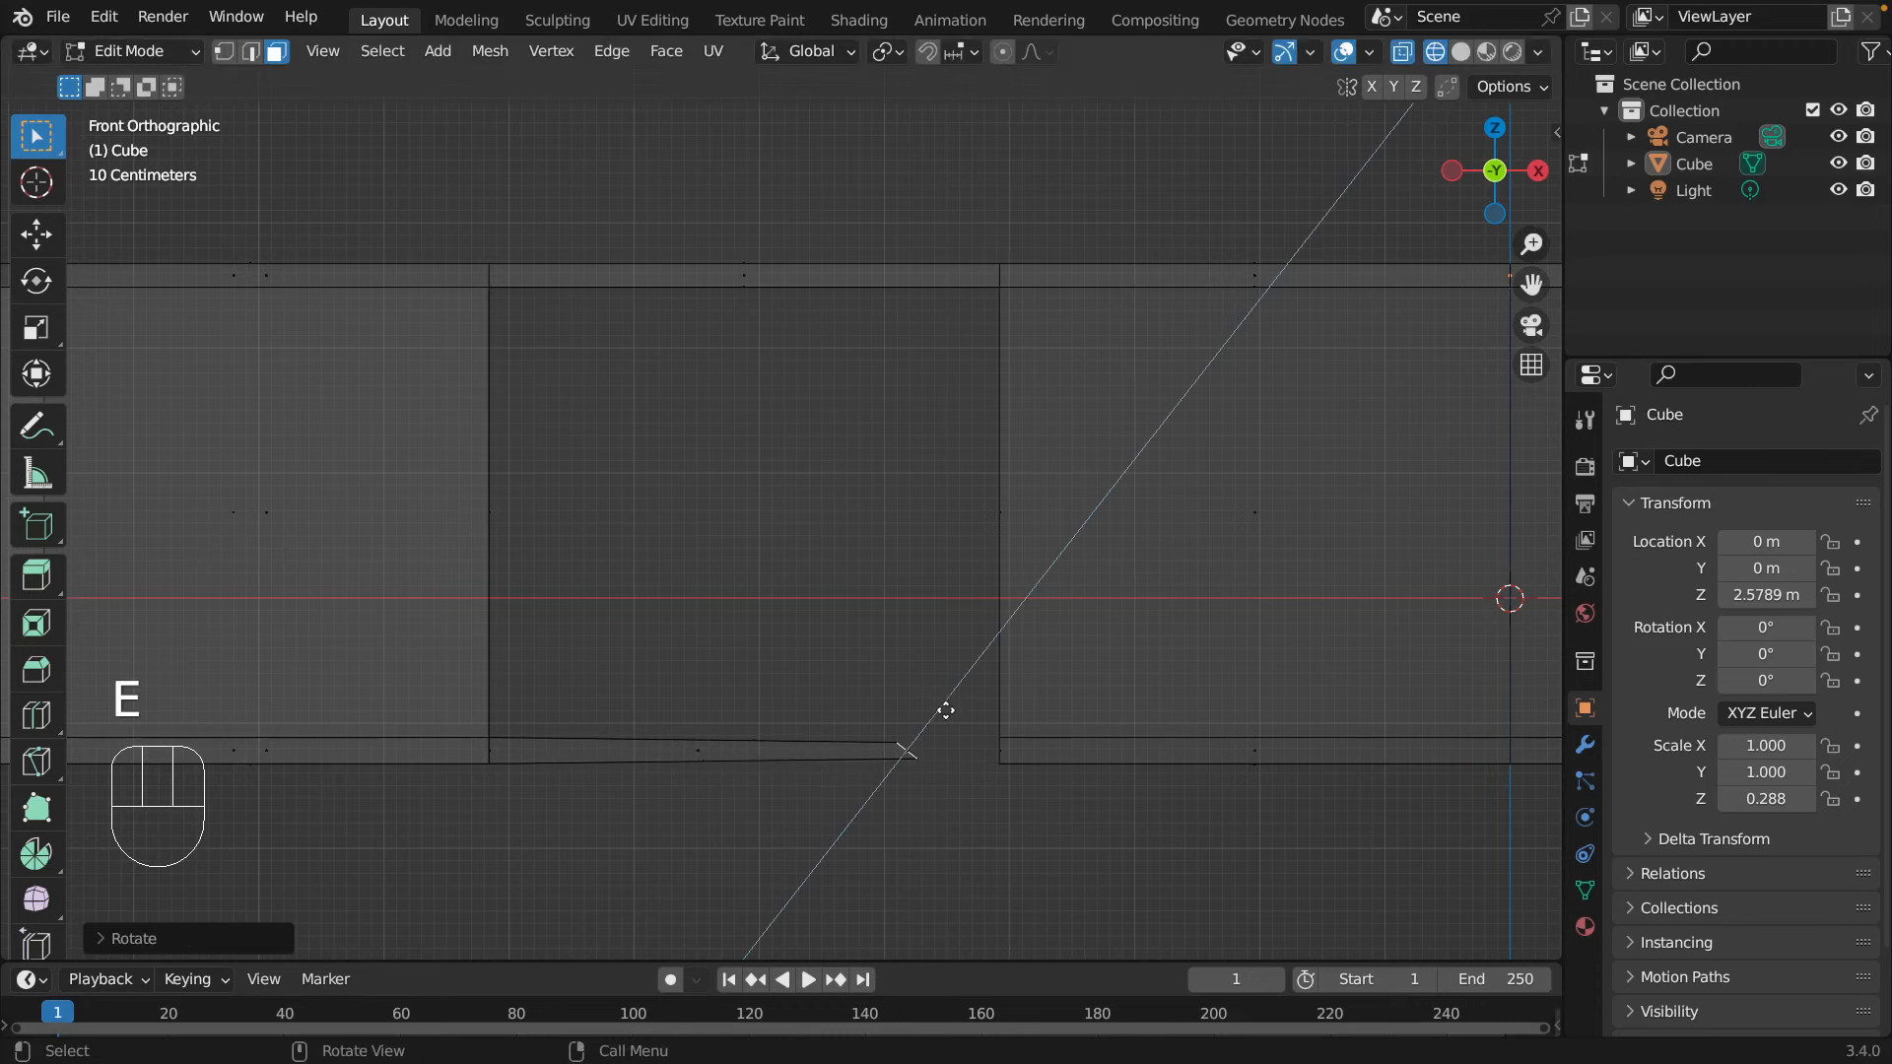
key("e")
left_click(1030, 630)
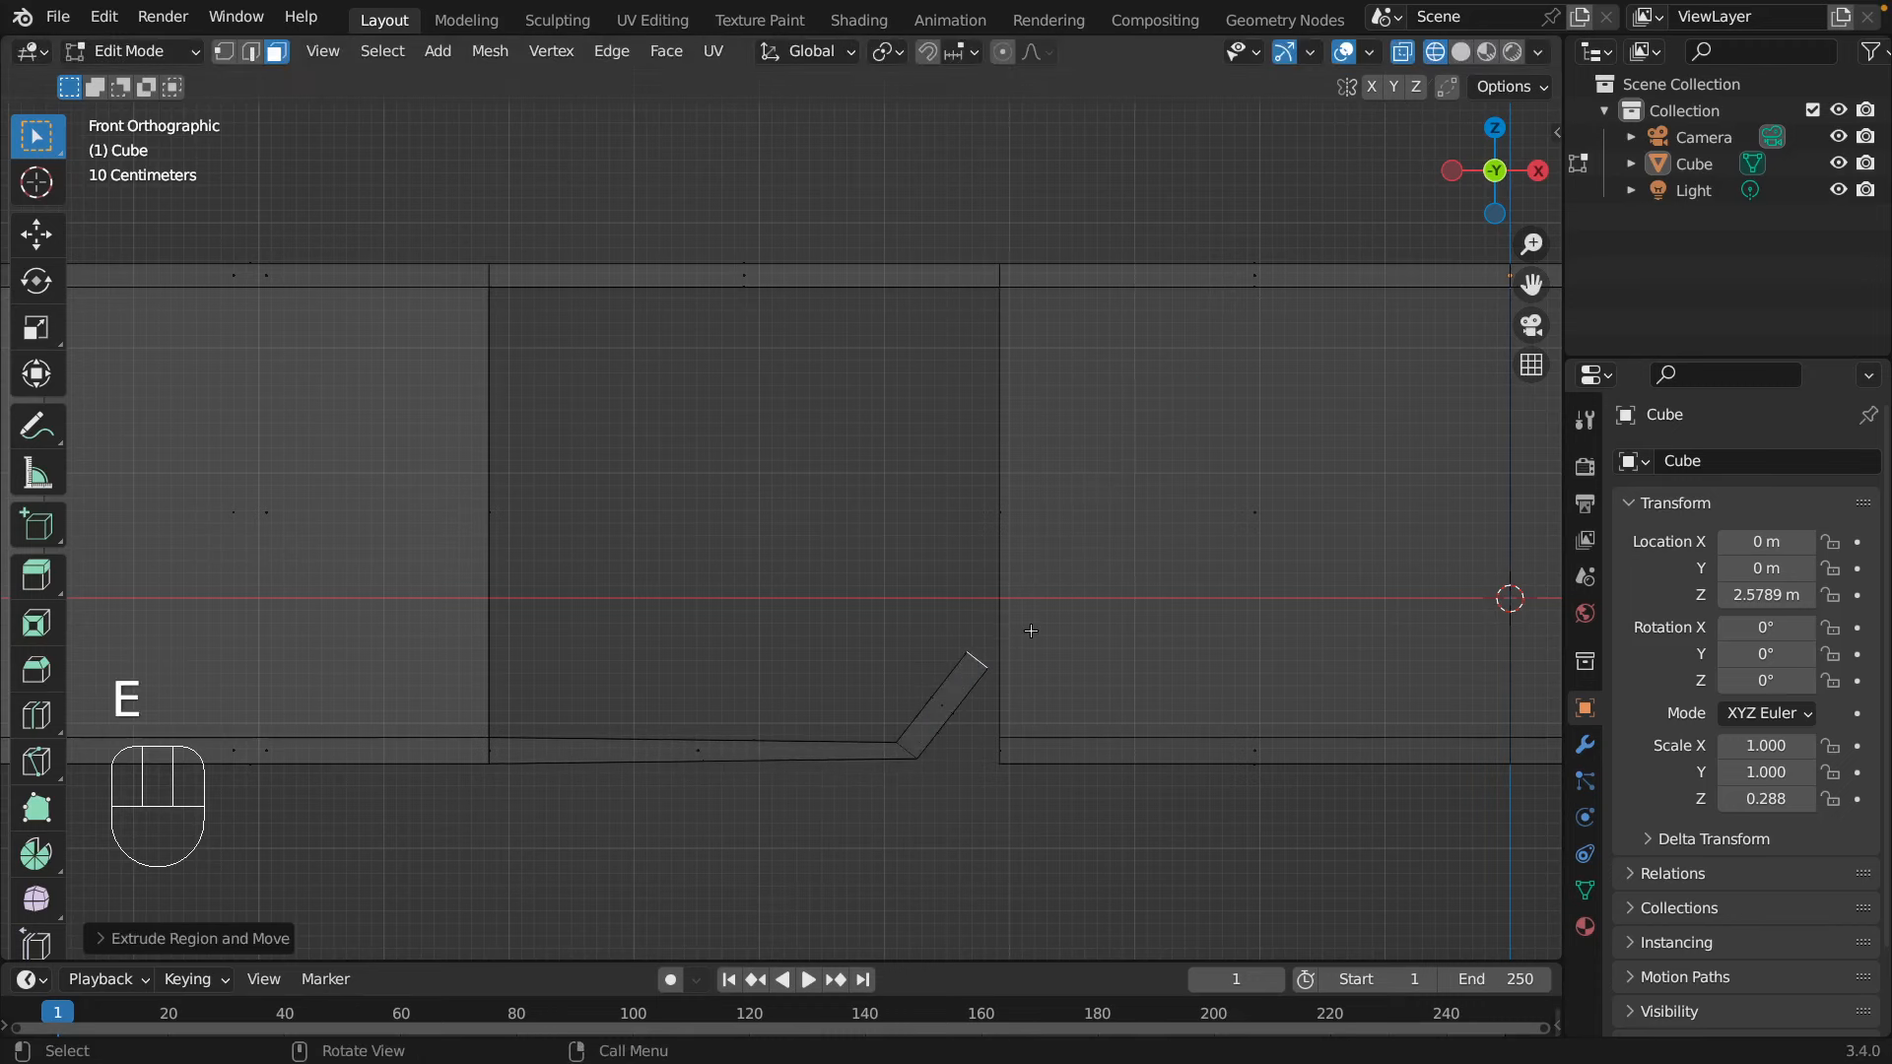
- Rotate the end face back toward the opening and extrude a segment about 3 m long up toward the upper bar
key("r")
left_click(976, 611)
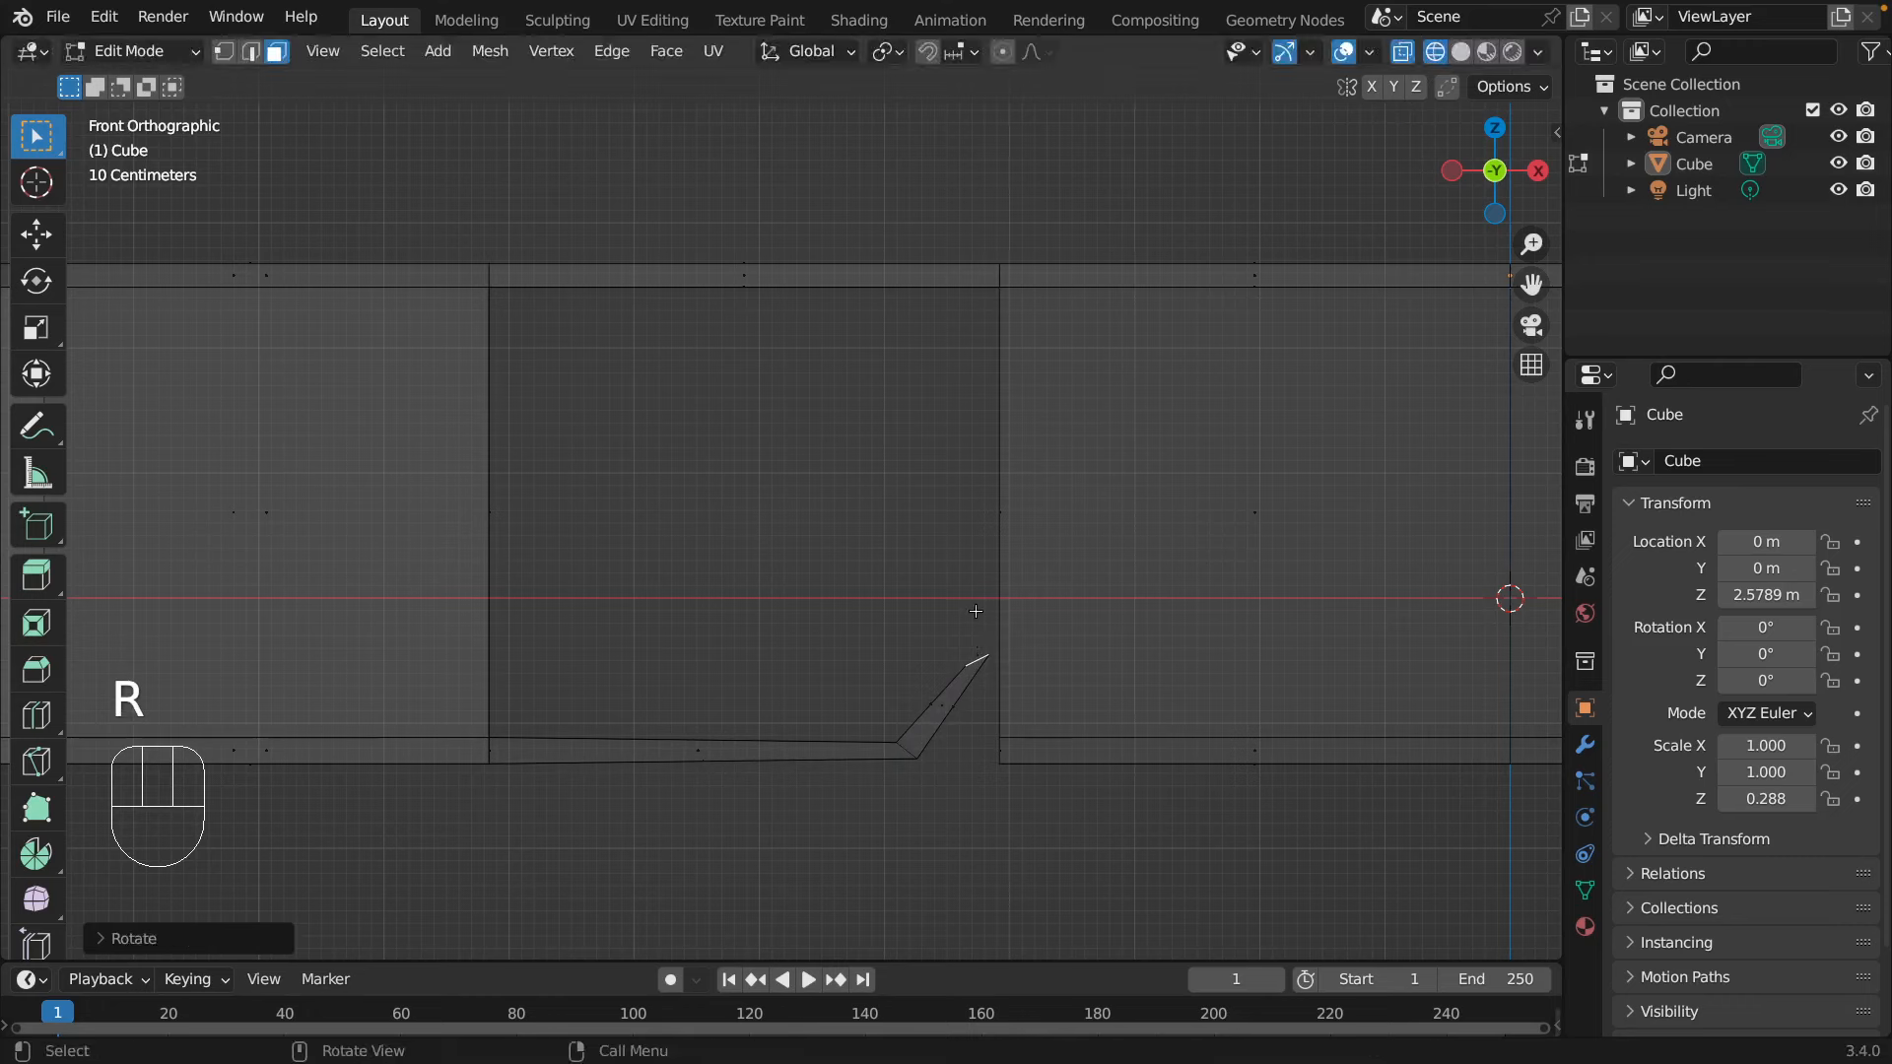
key("e")
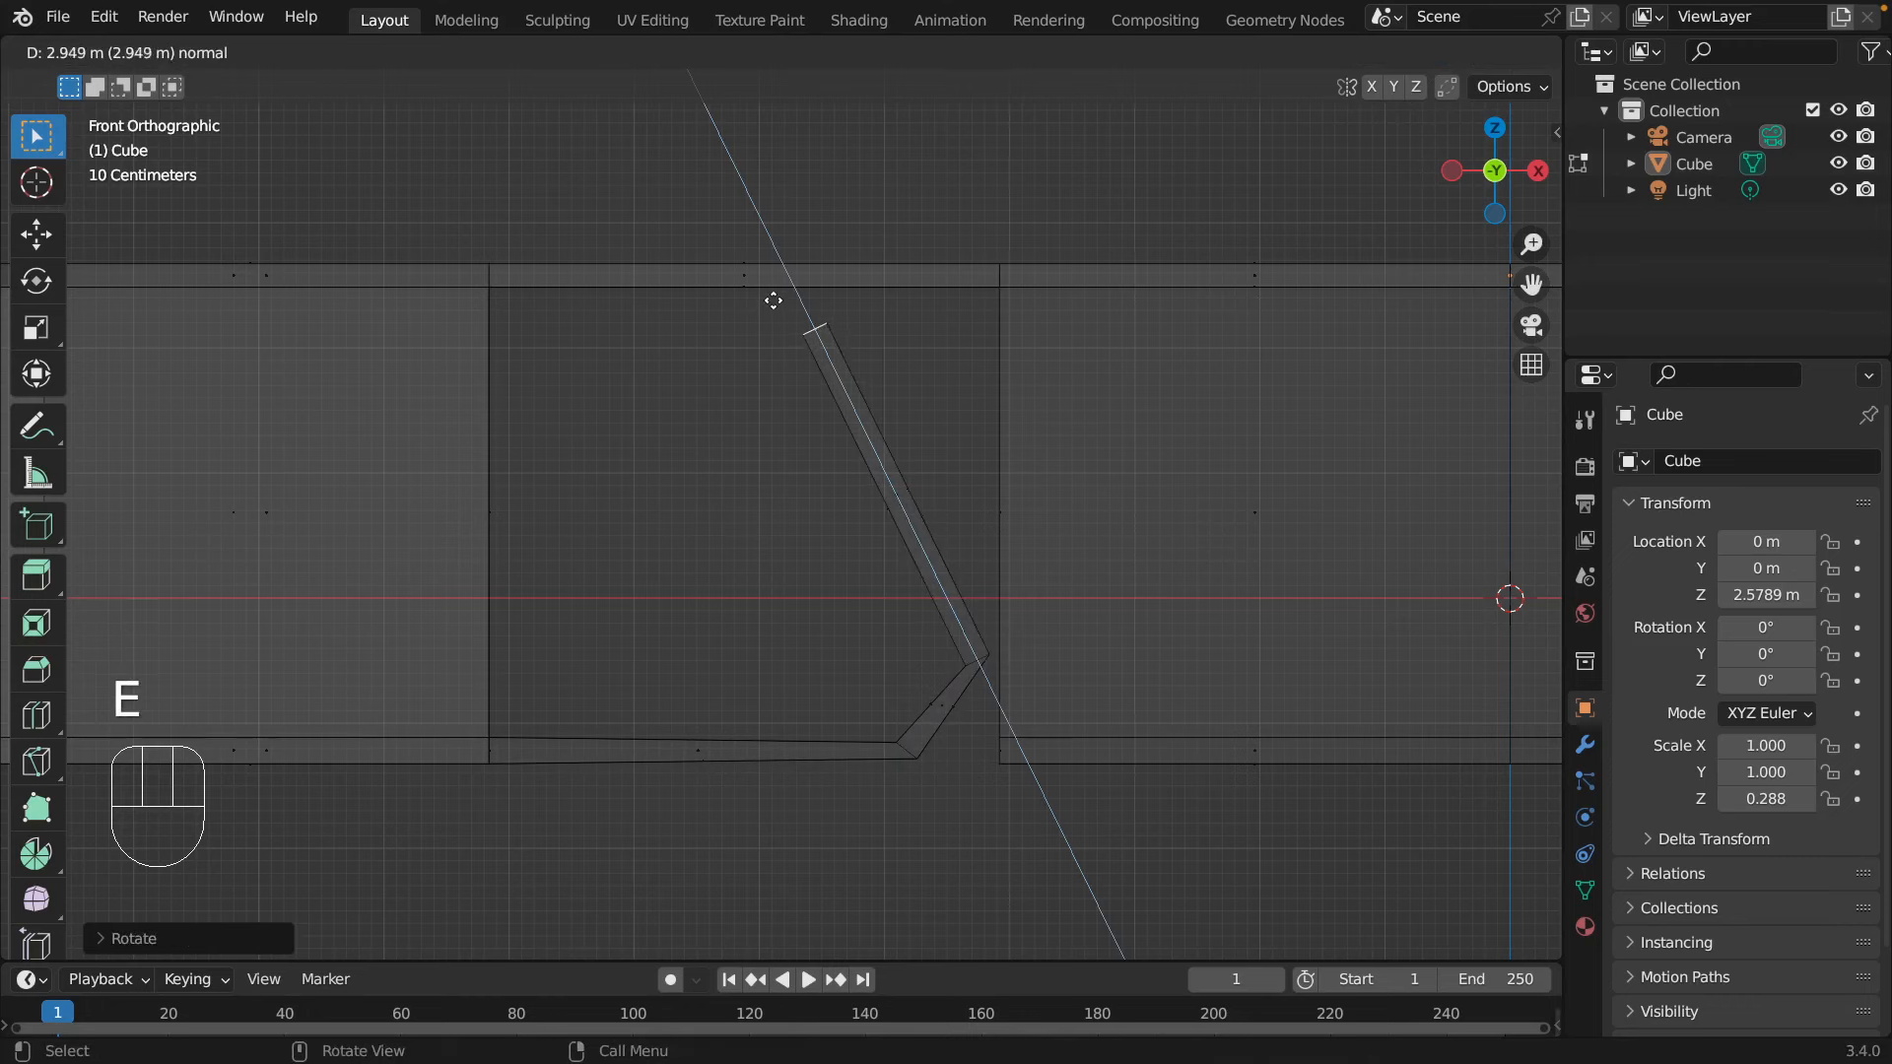
left_click(772, 298)
- Rotate the spiral's end face toward the -X side and extrude a short segment just below the upper bar
key("r")
key("r")
left_click(598, 384)
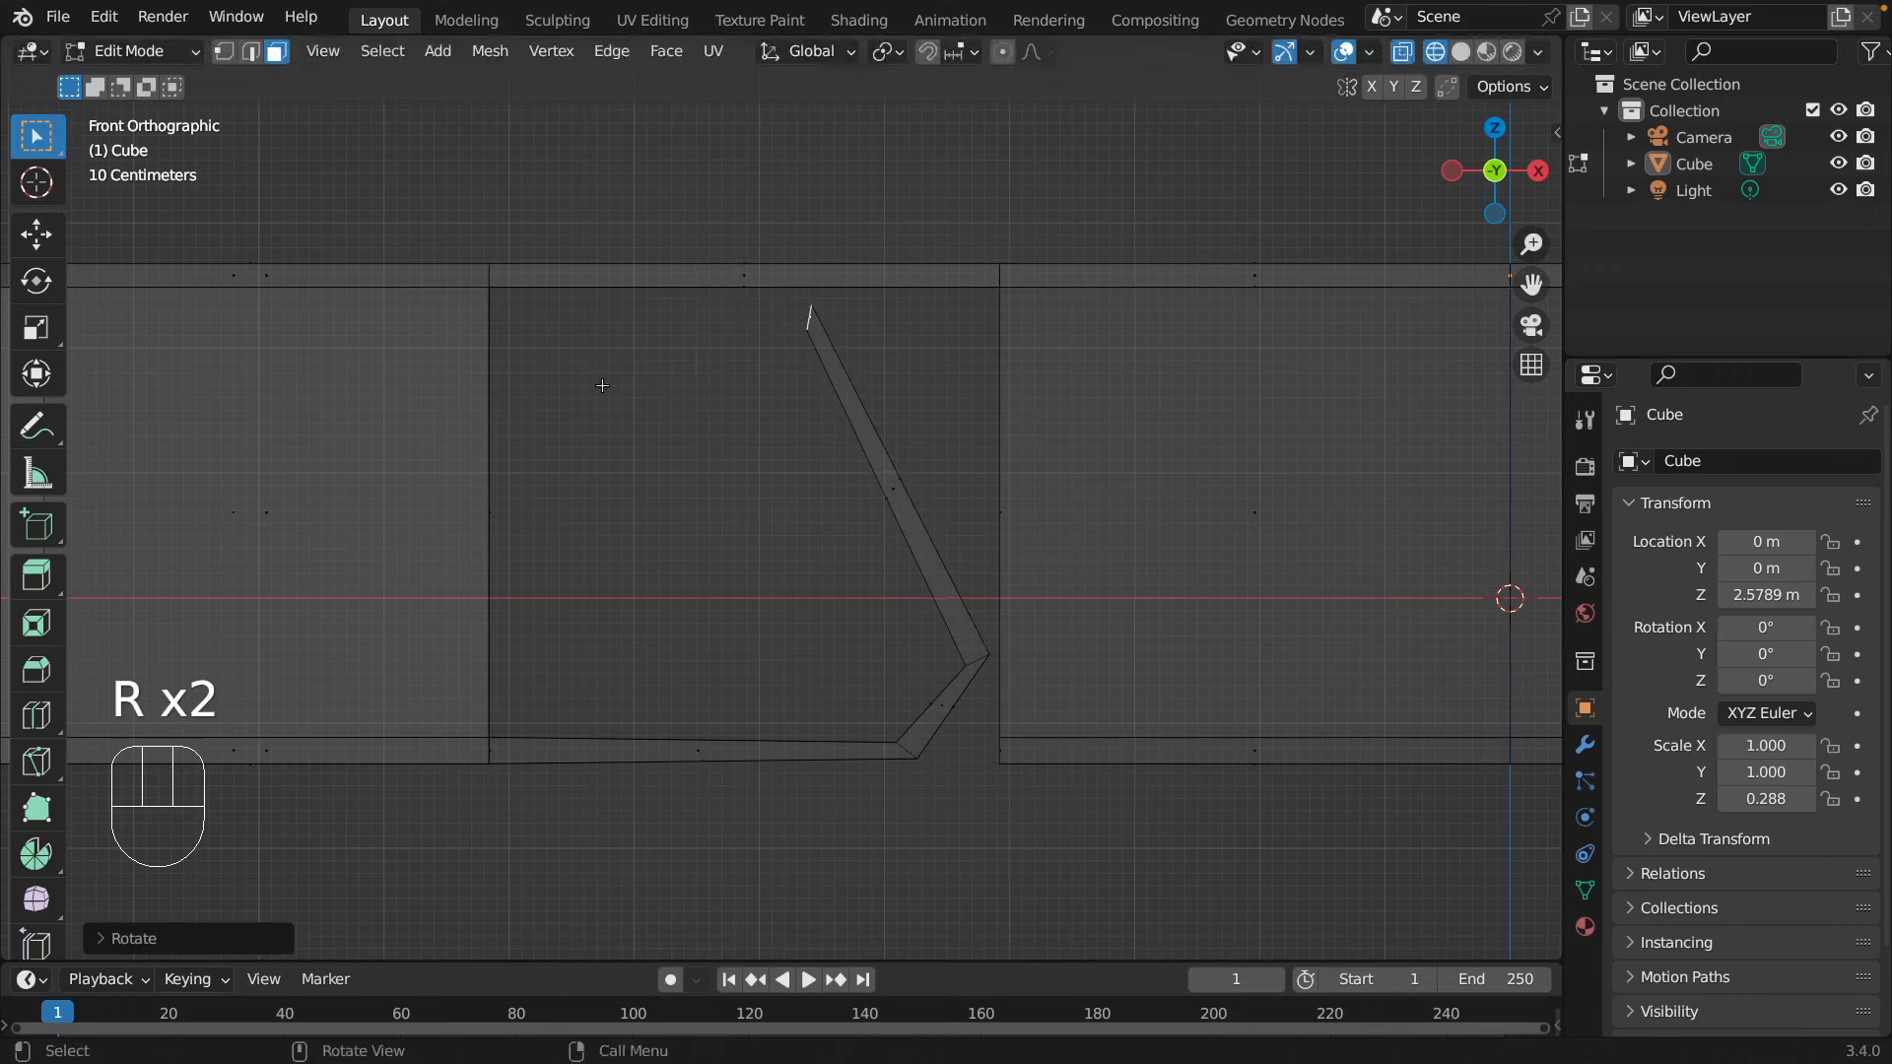
key("e")
left_click(515, 383)
- Turn the end face downward and extrude two longer segments down the opening's -X side to just above the lower bar
key("r")
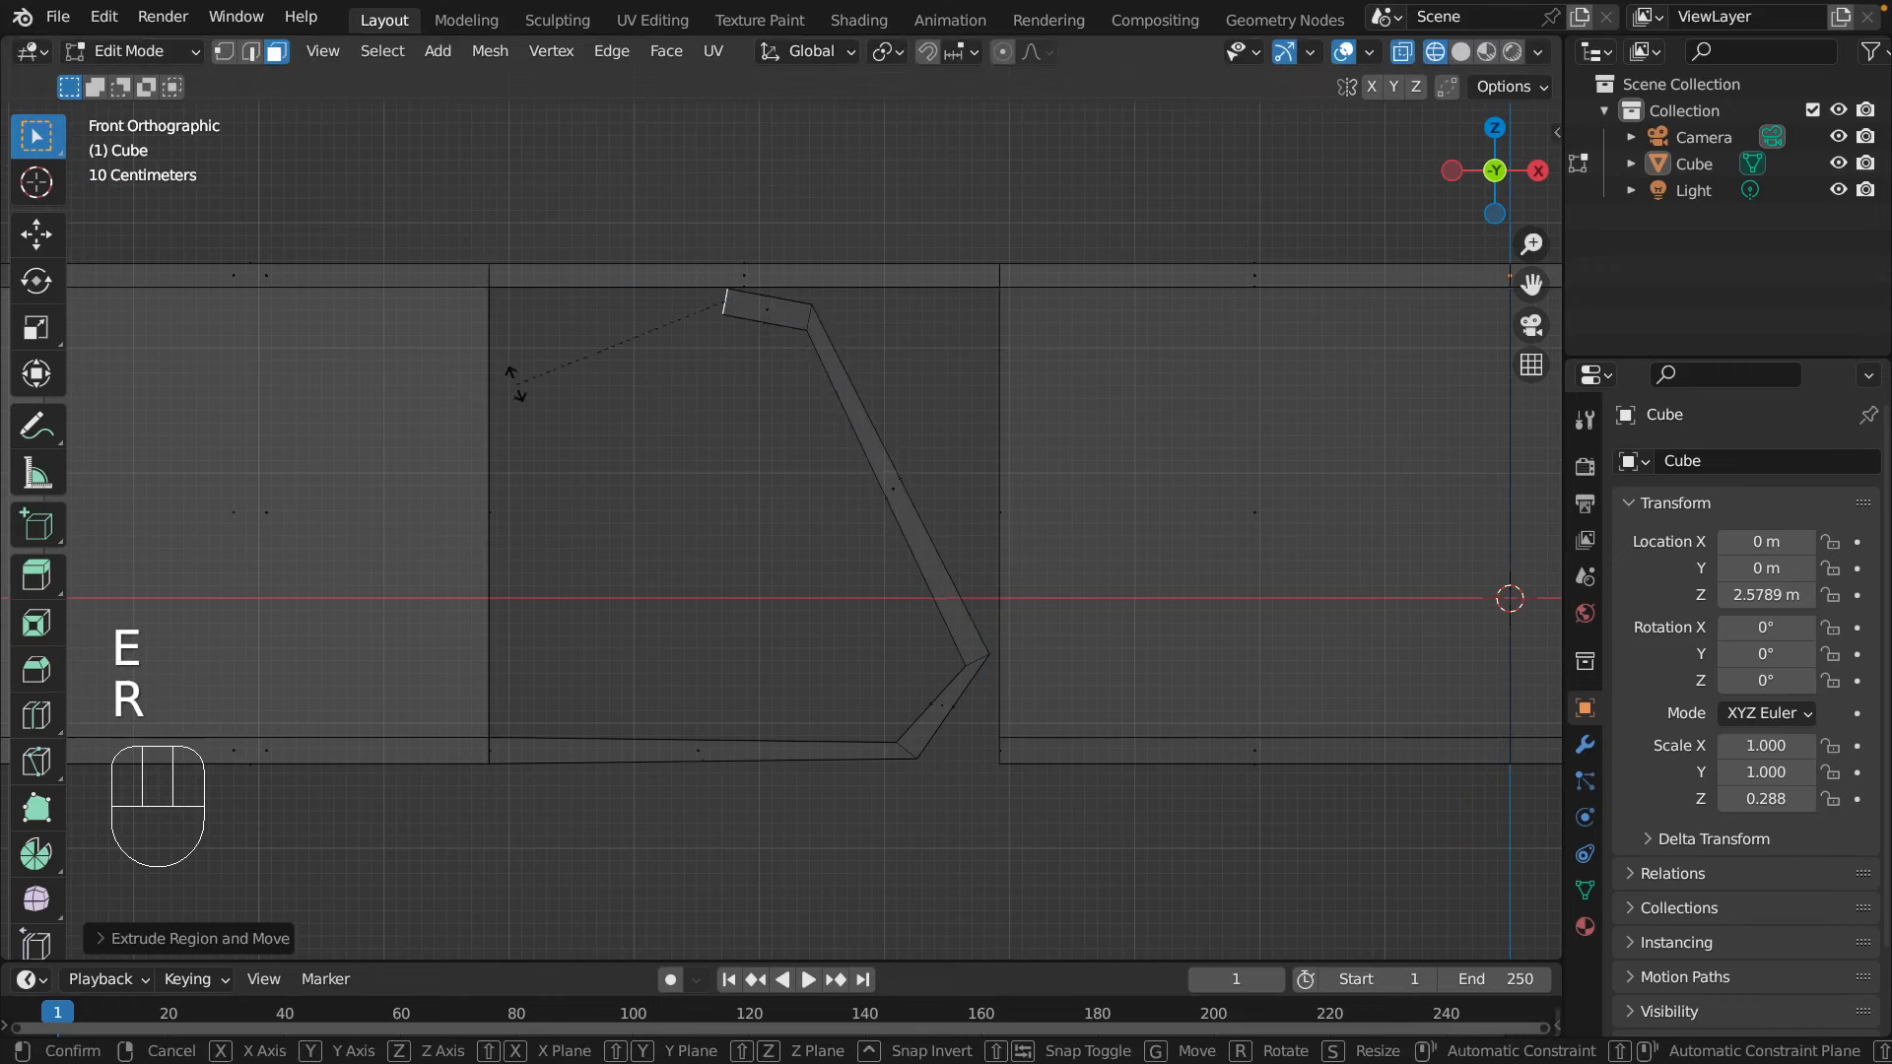
left_click(690, 471)
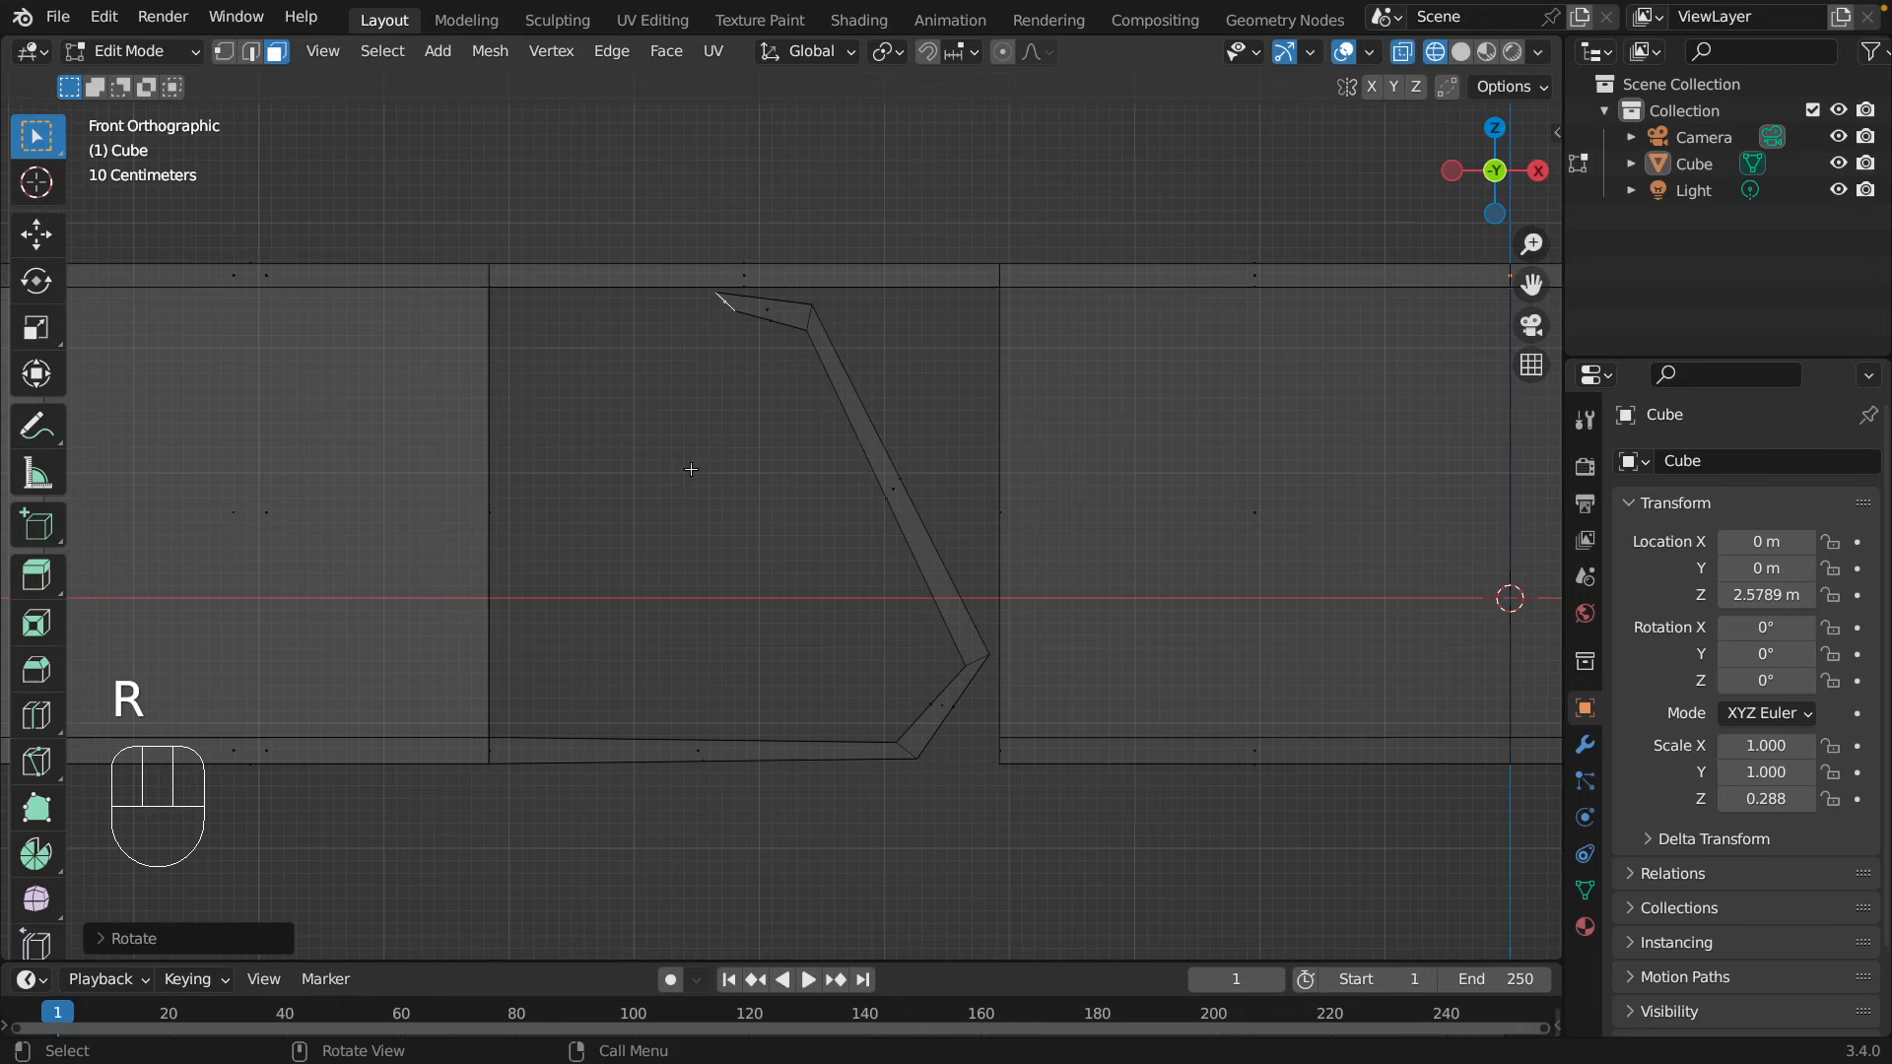
key("e")
left_click(473, 644)
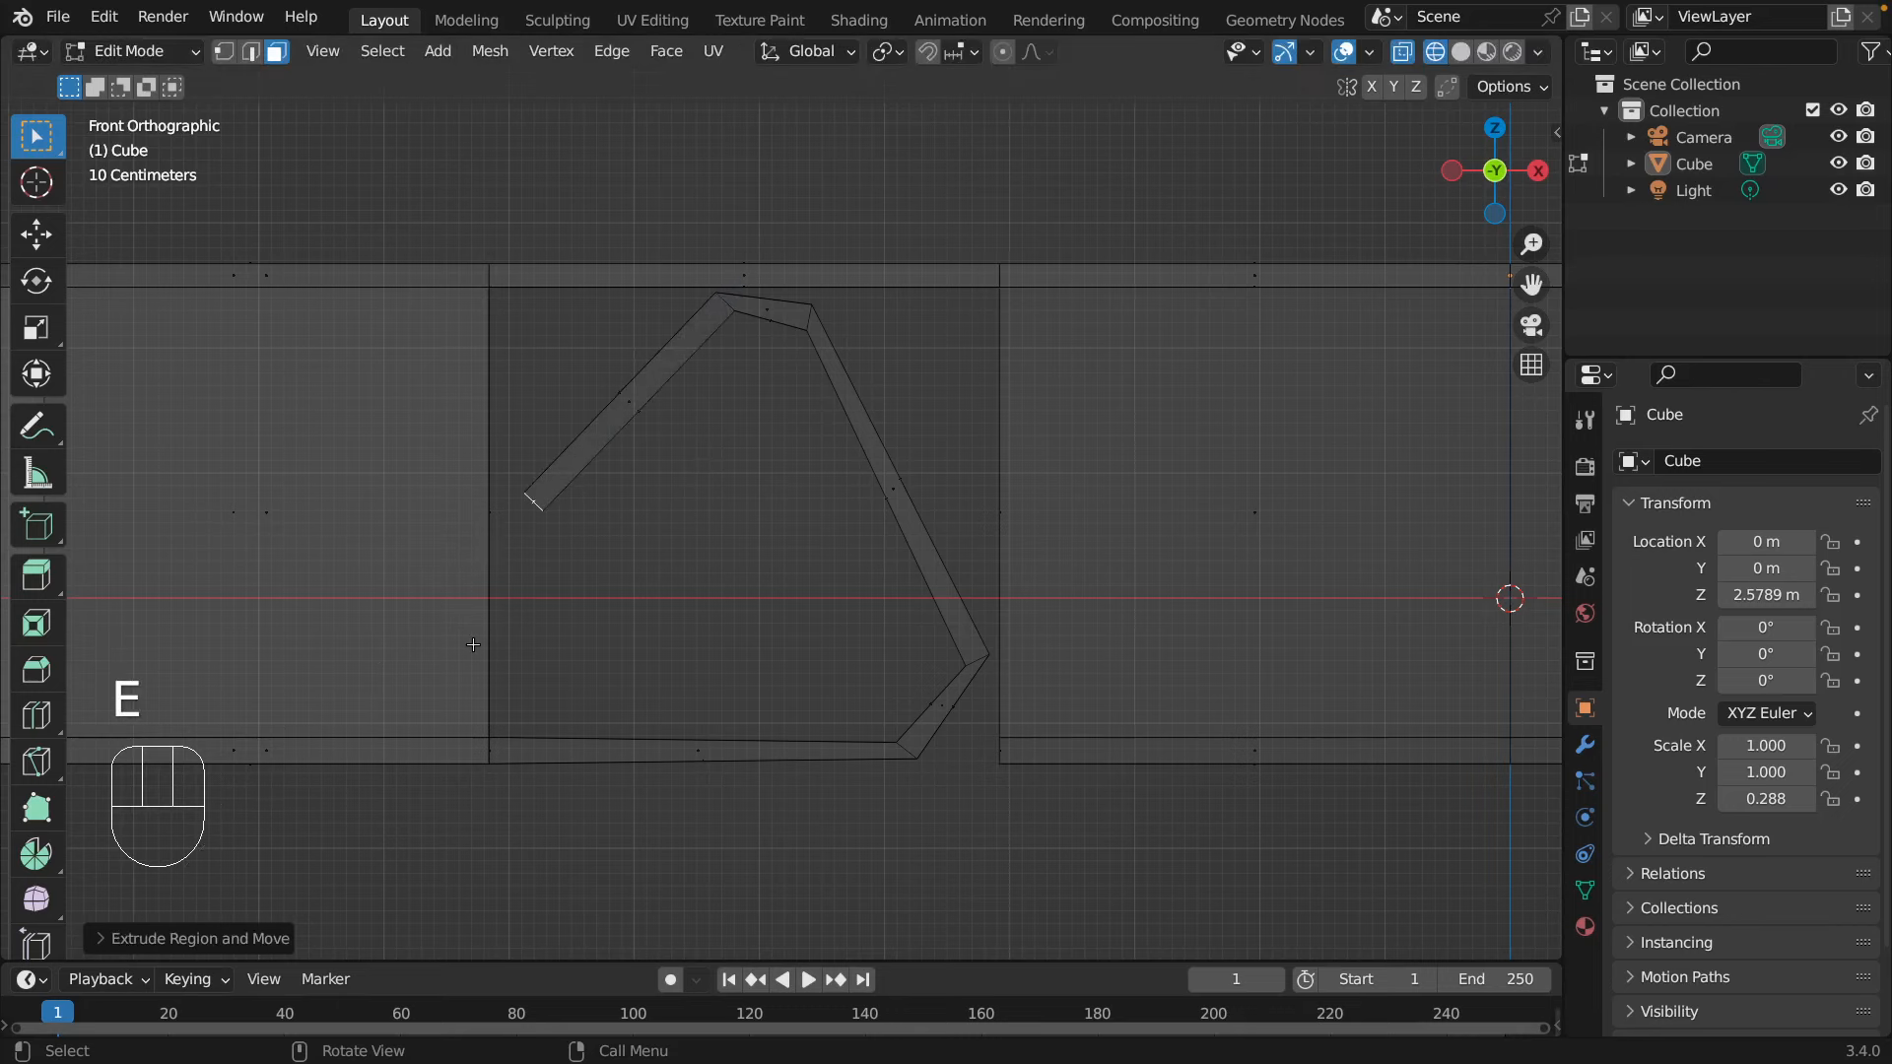
key("r")
left_click(603, 592)
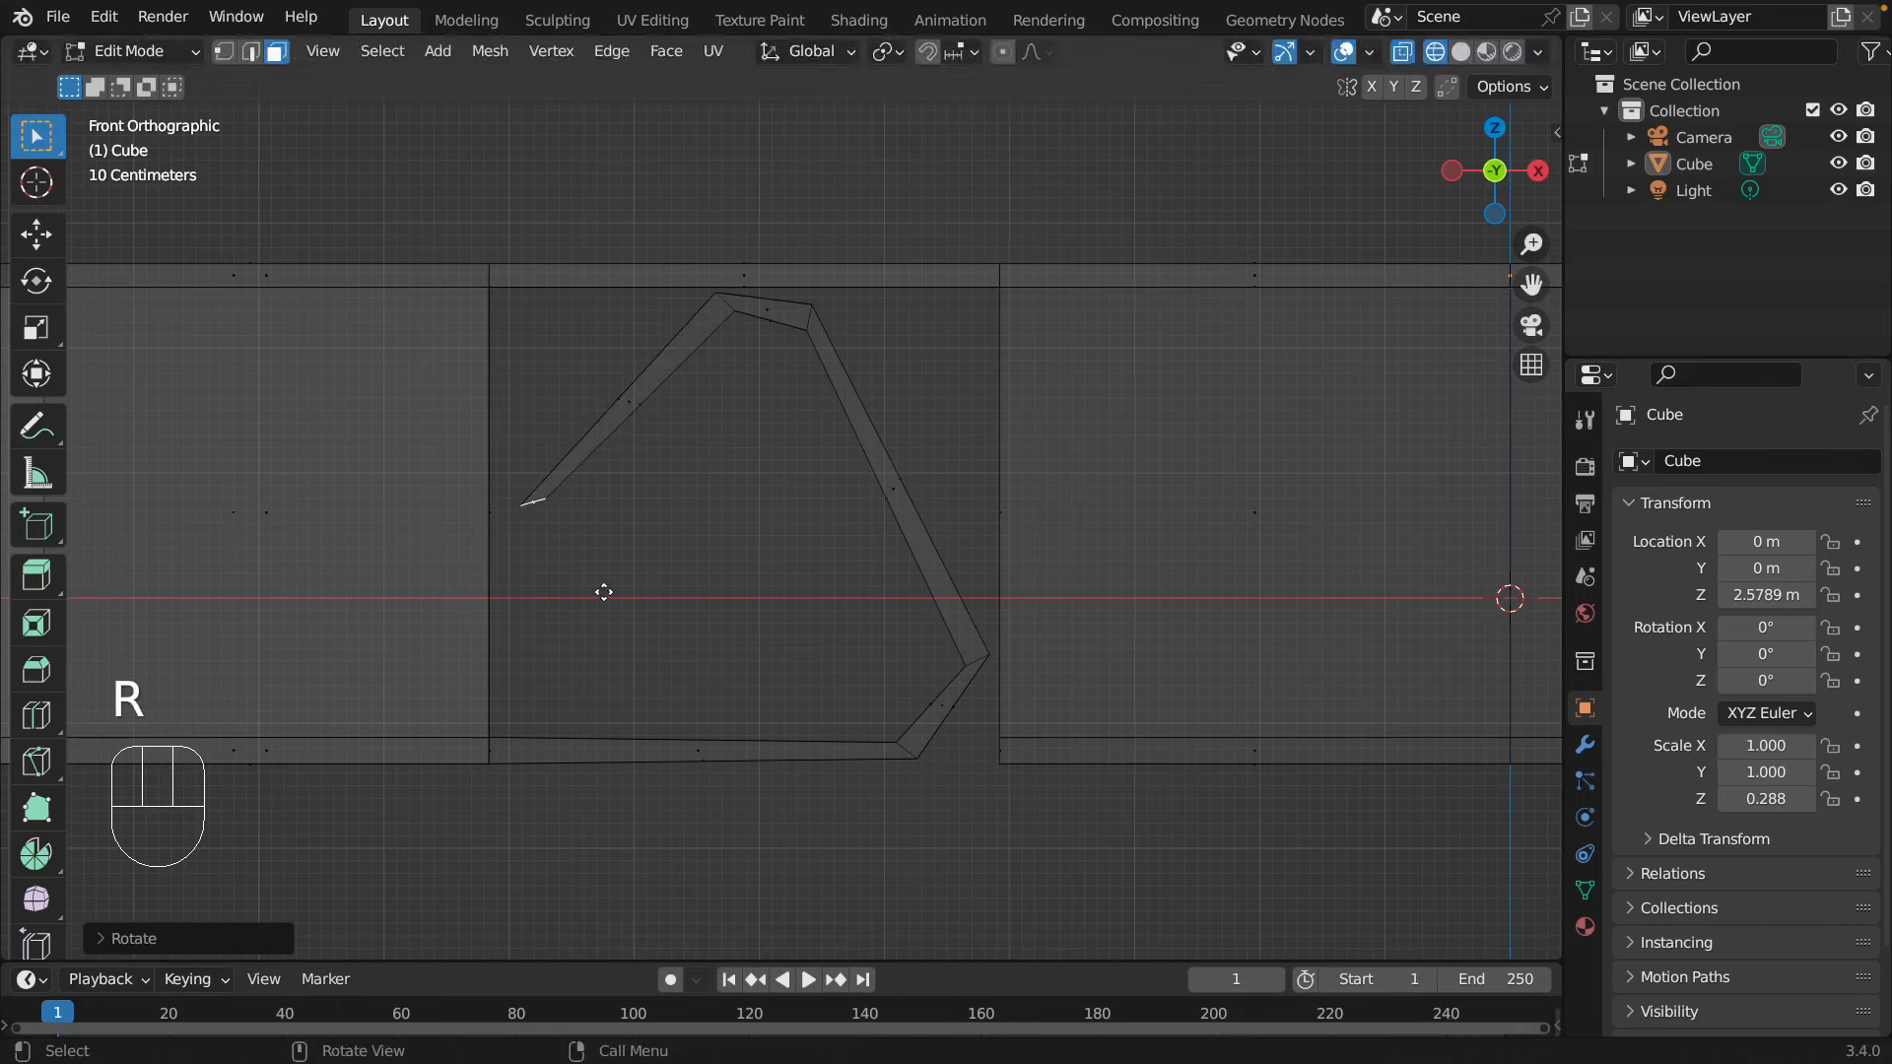
key("e")
left_click(641, 808)
- Extrude a corner segment about 0.3 m long above the lower bar, and from it a longer segment rising diagonally toward the +X side
key("r")
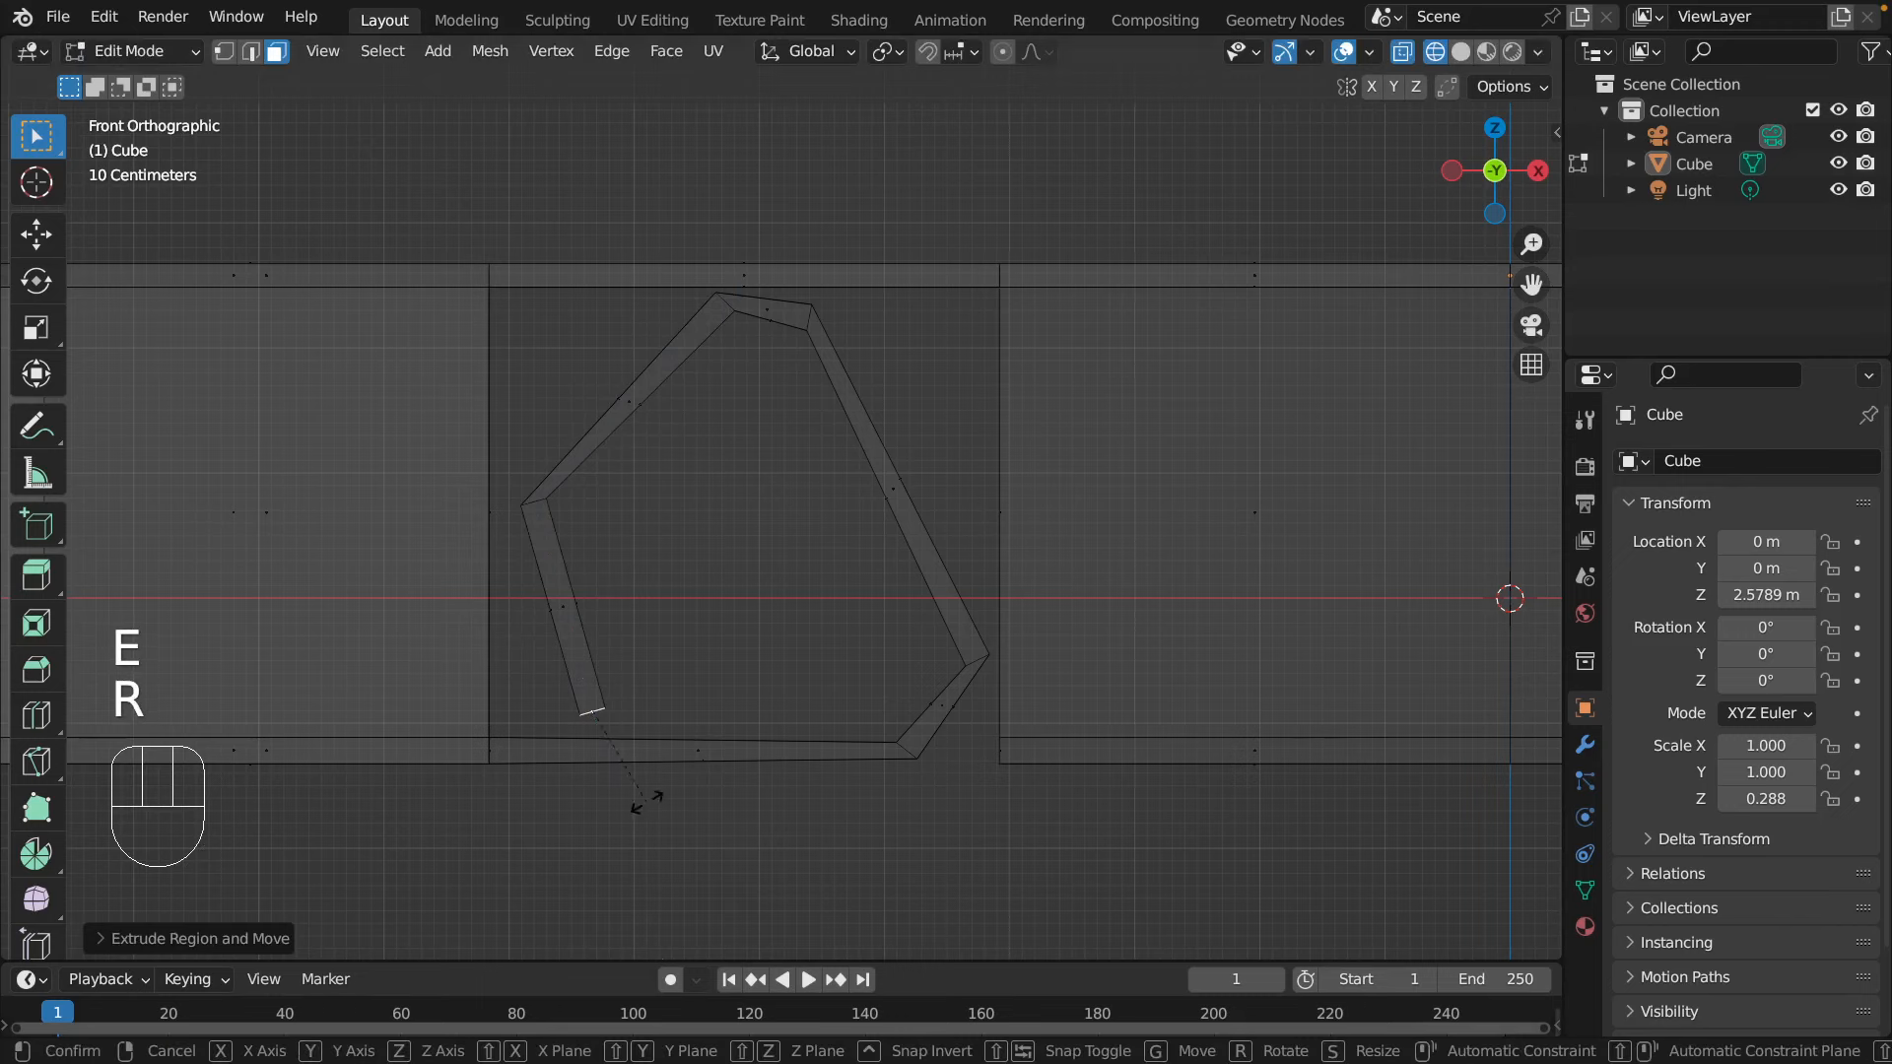
left_click(661, 713)
key("e")
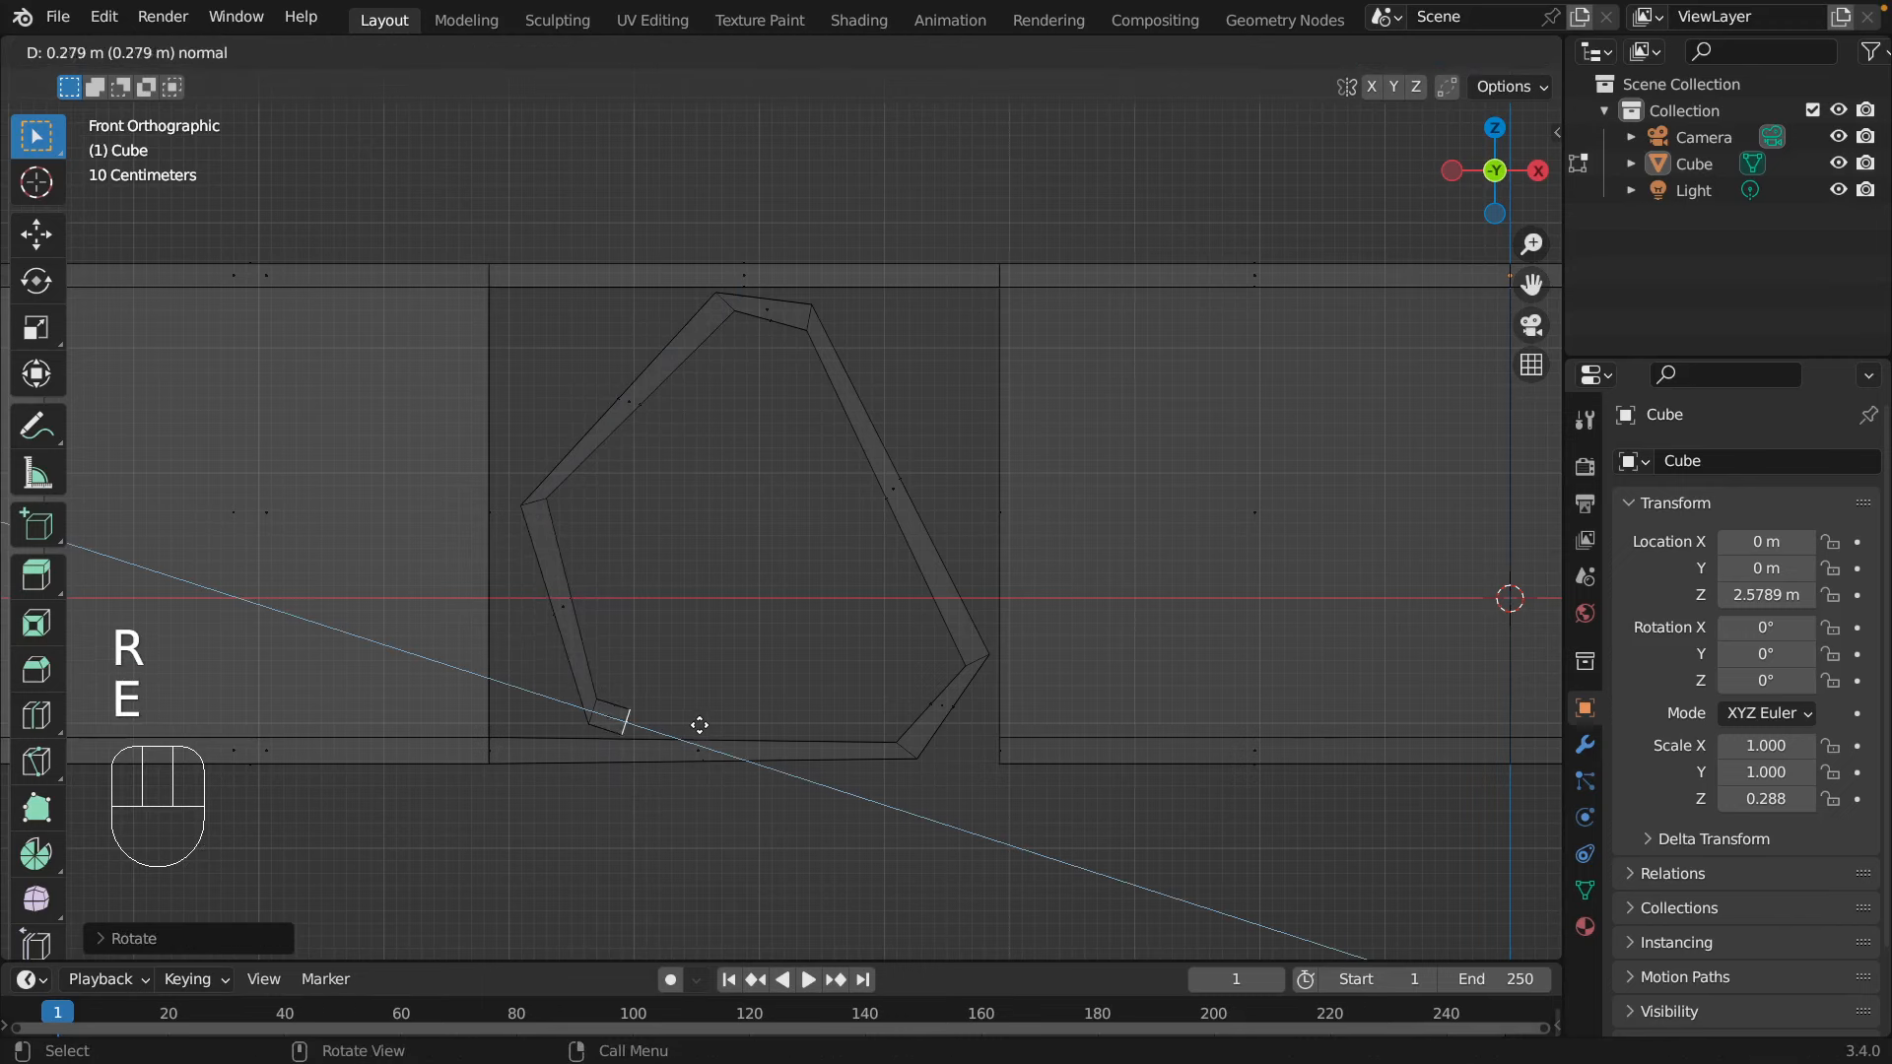
left_click(685, 722)
key("r")
left_click(669, 684)
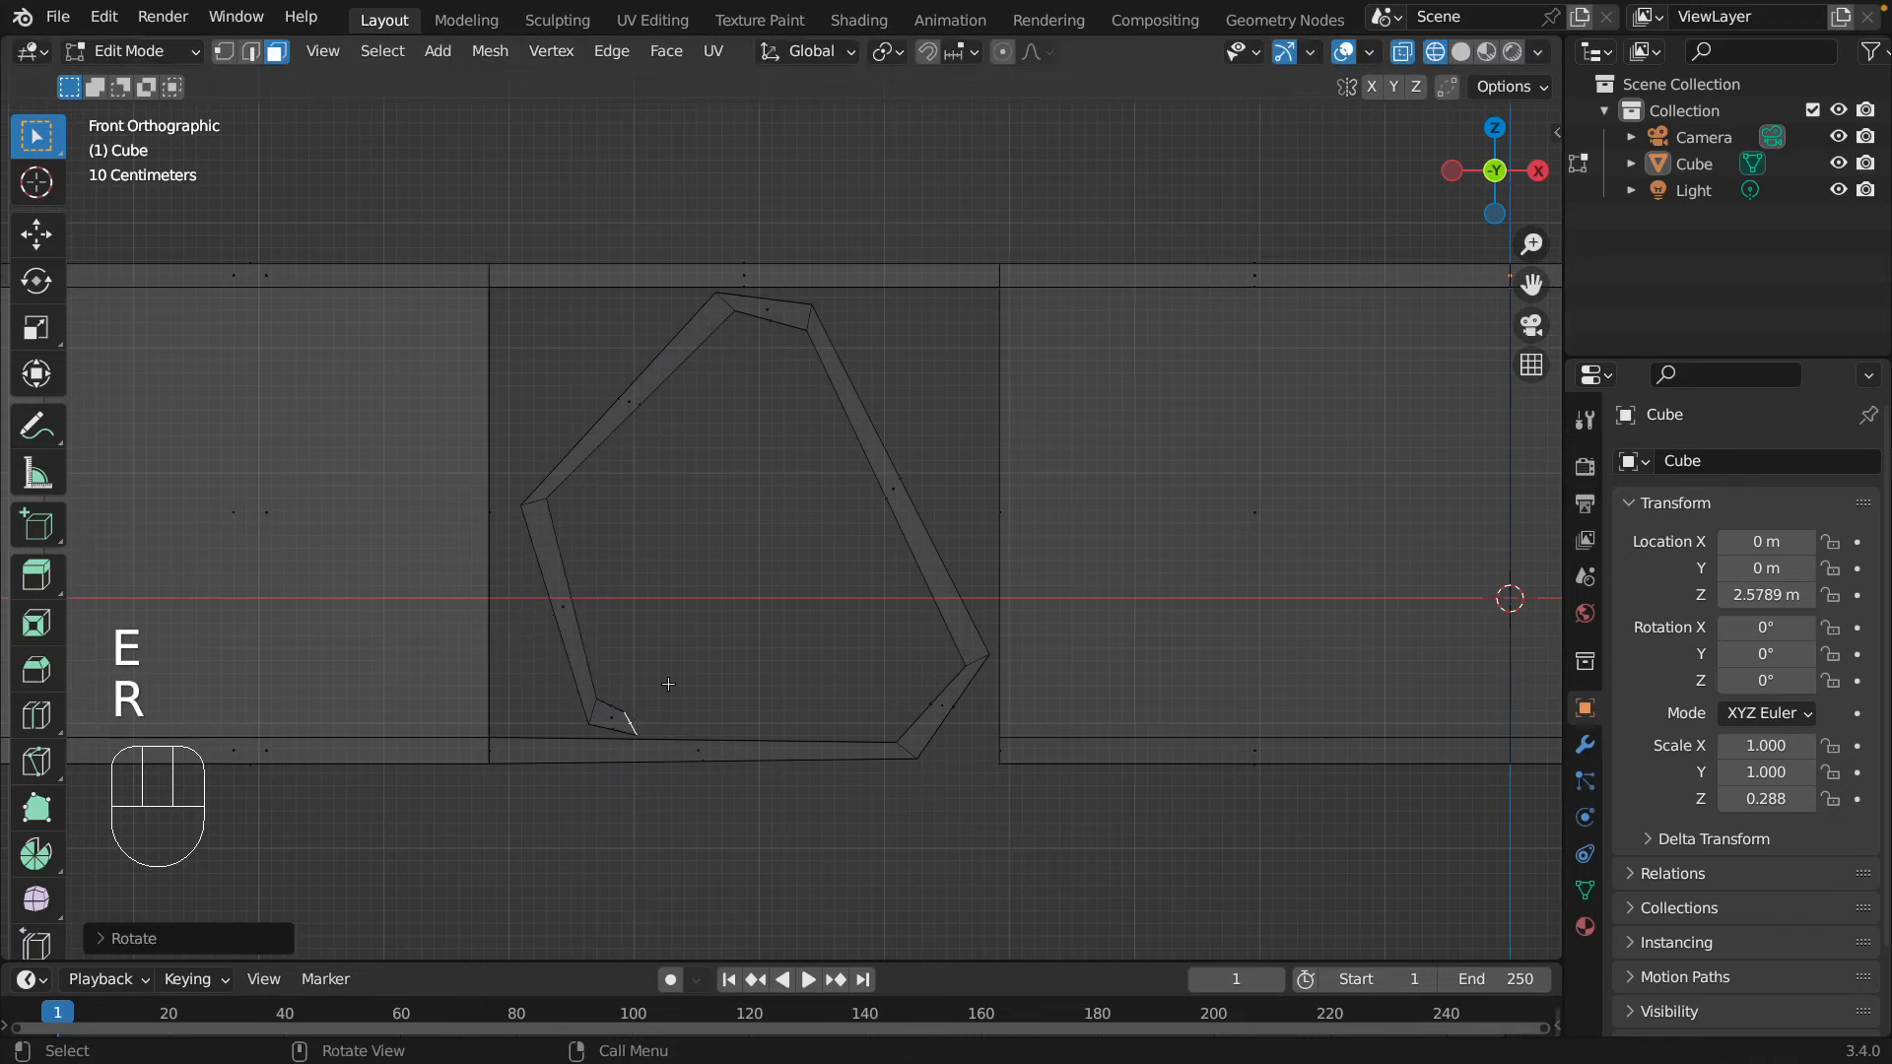
key("e")
left_click(881, 587)
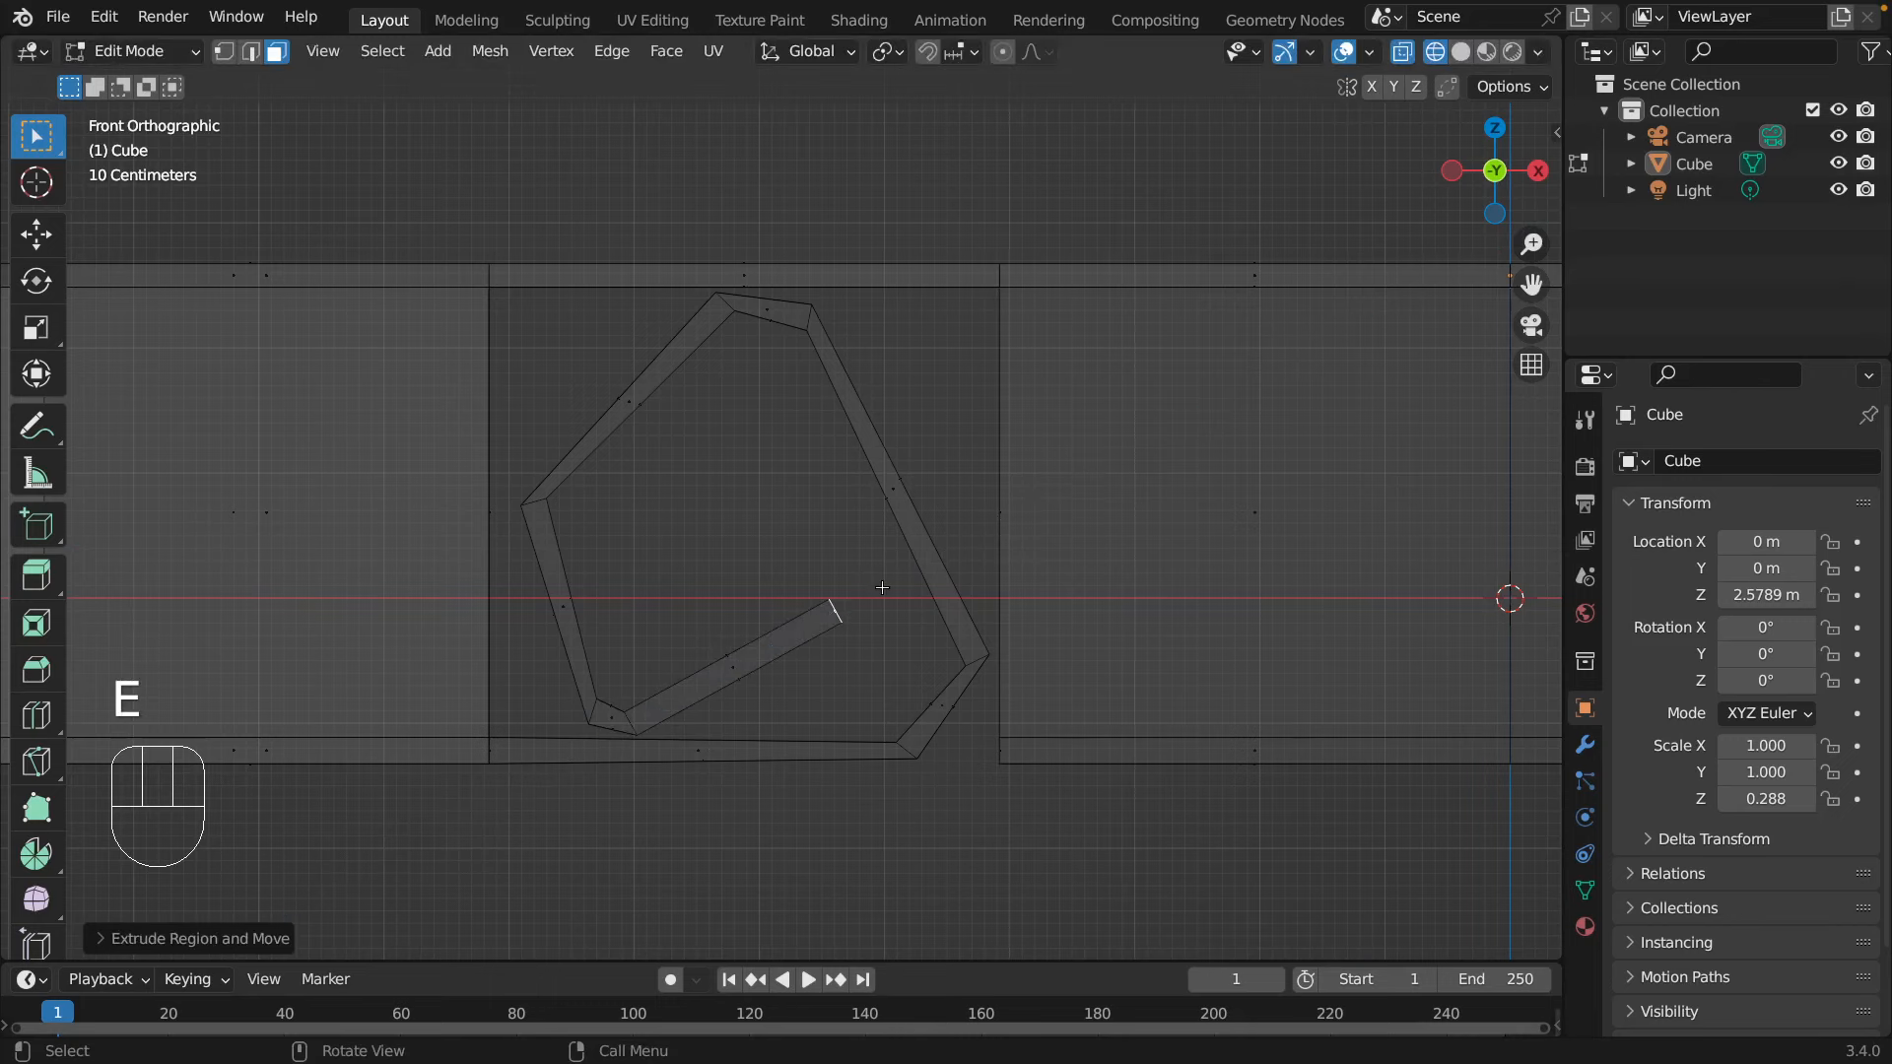
- Extrude an inner segment upward, rotate its end face about -65° and extrude a short near-horizontal segment toward the -X side
key("r")
left_click(821, 549)
key("e")
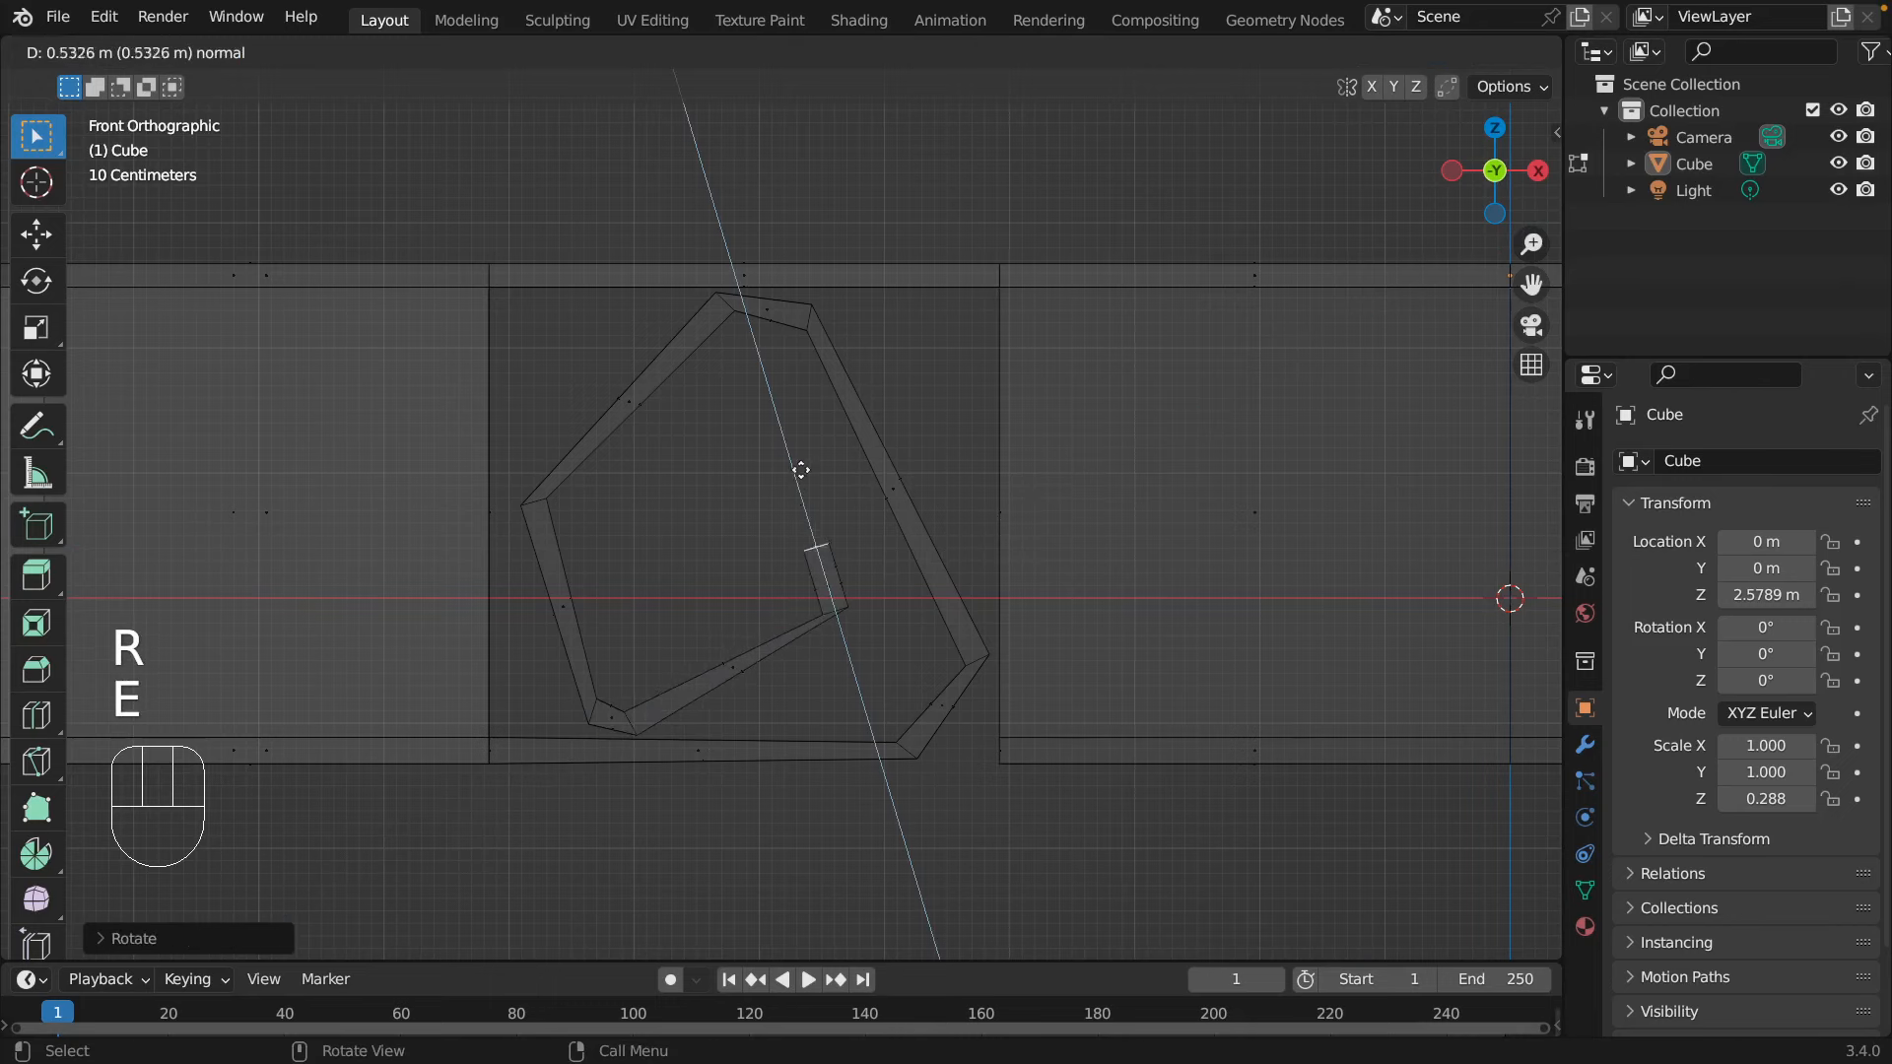
left_click(806, 367)
key("r")
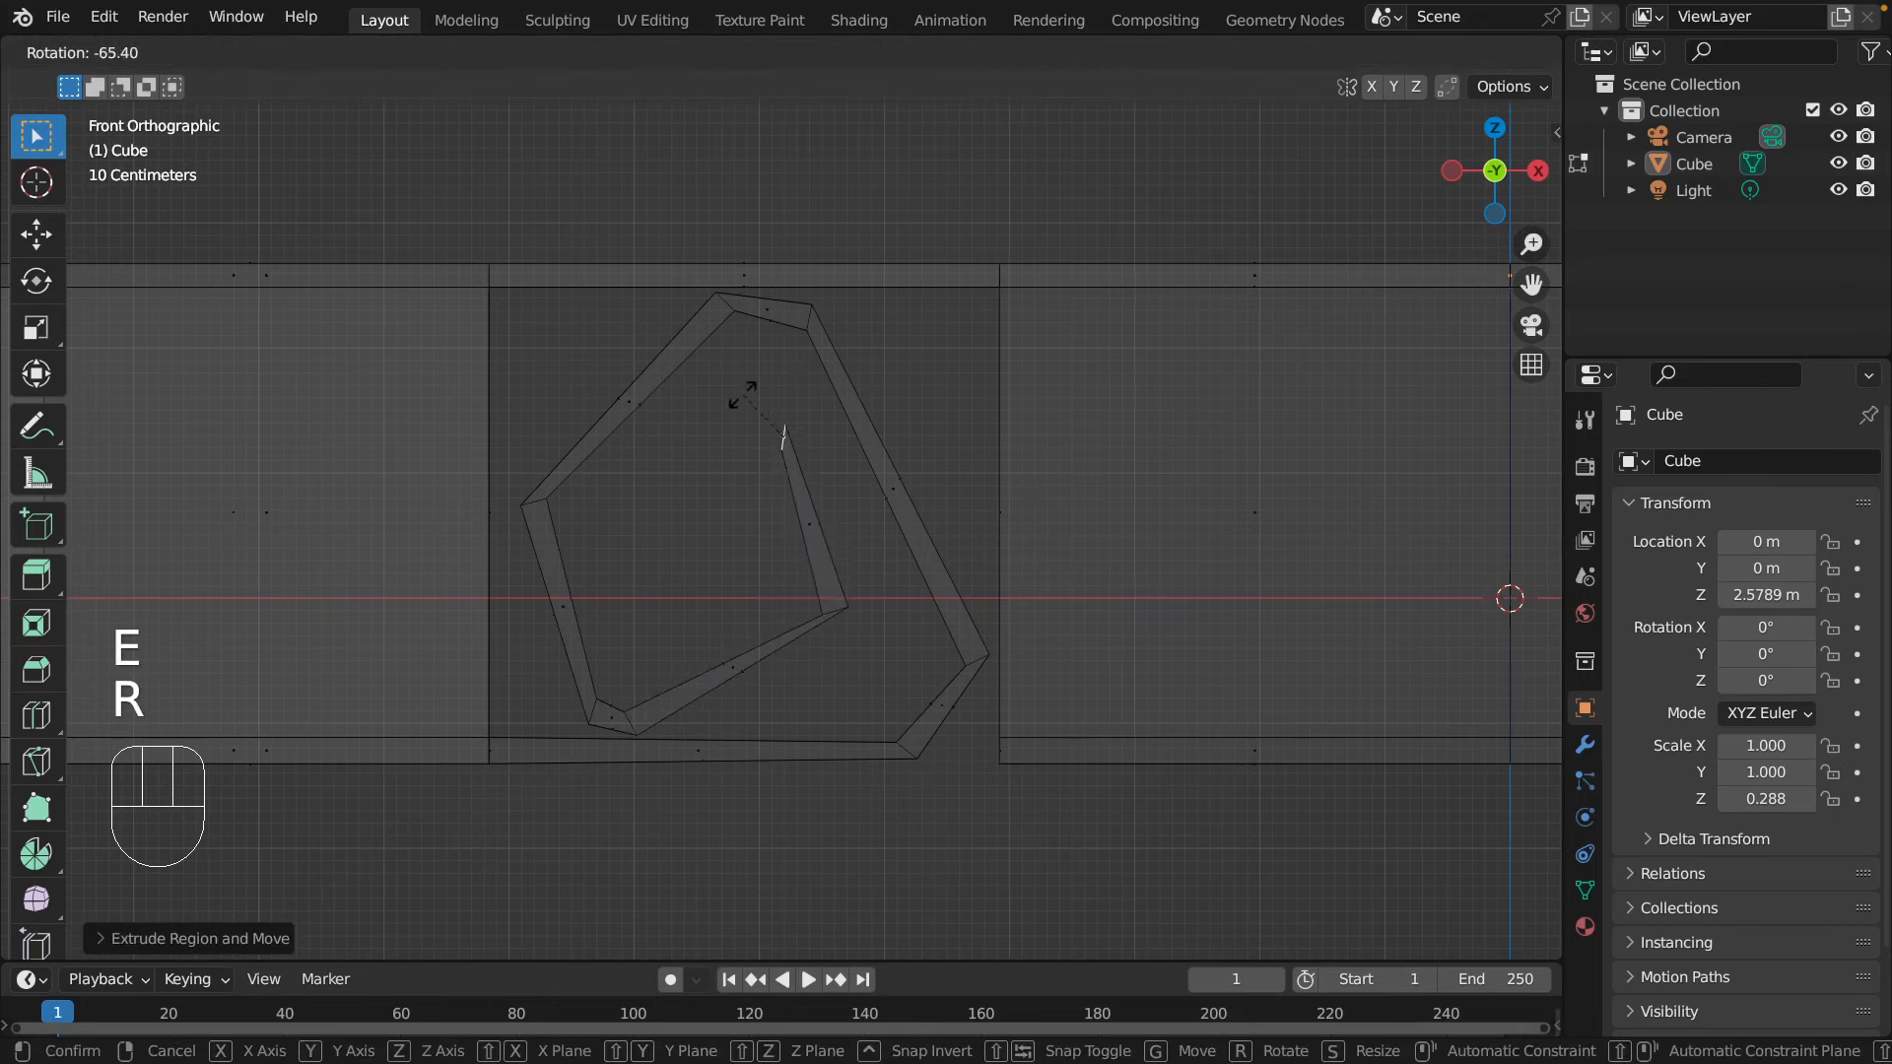
left_click(741, 401)
key("e")
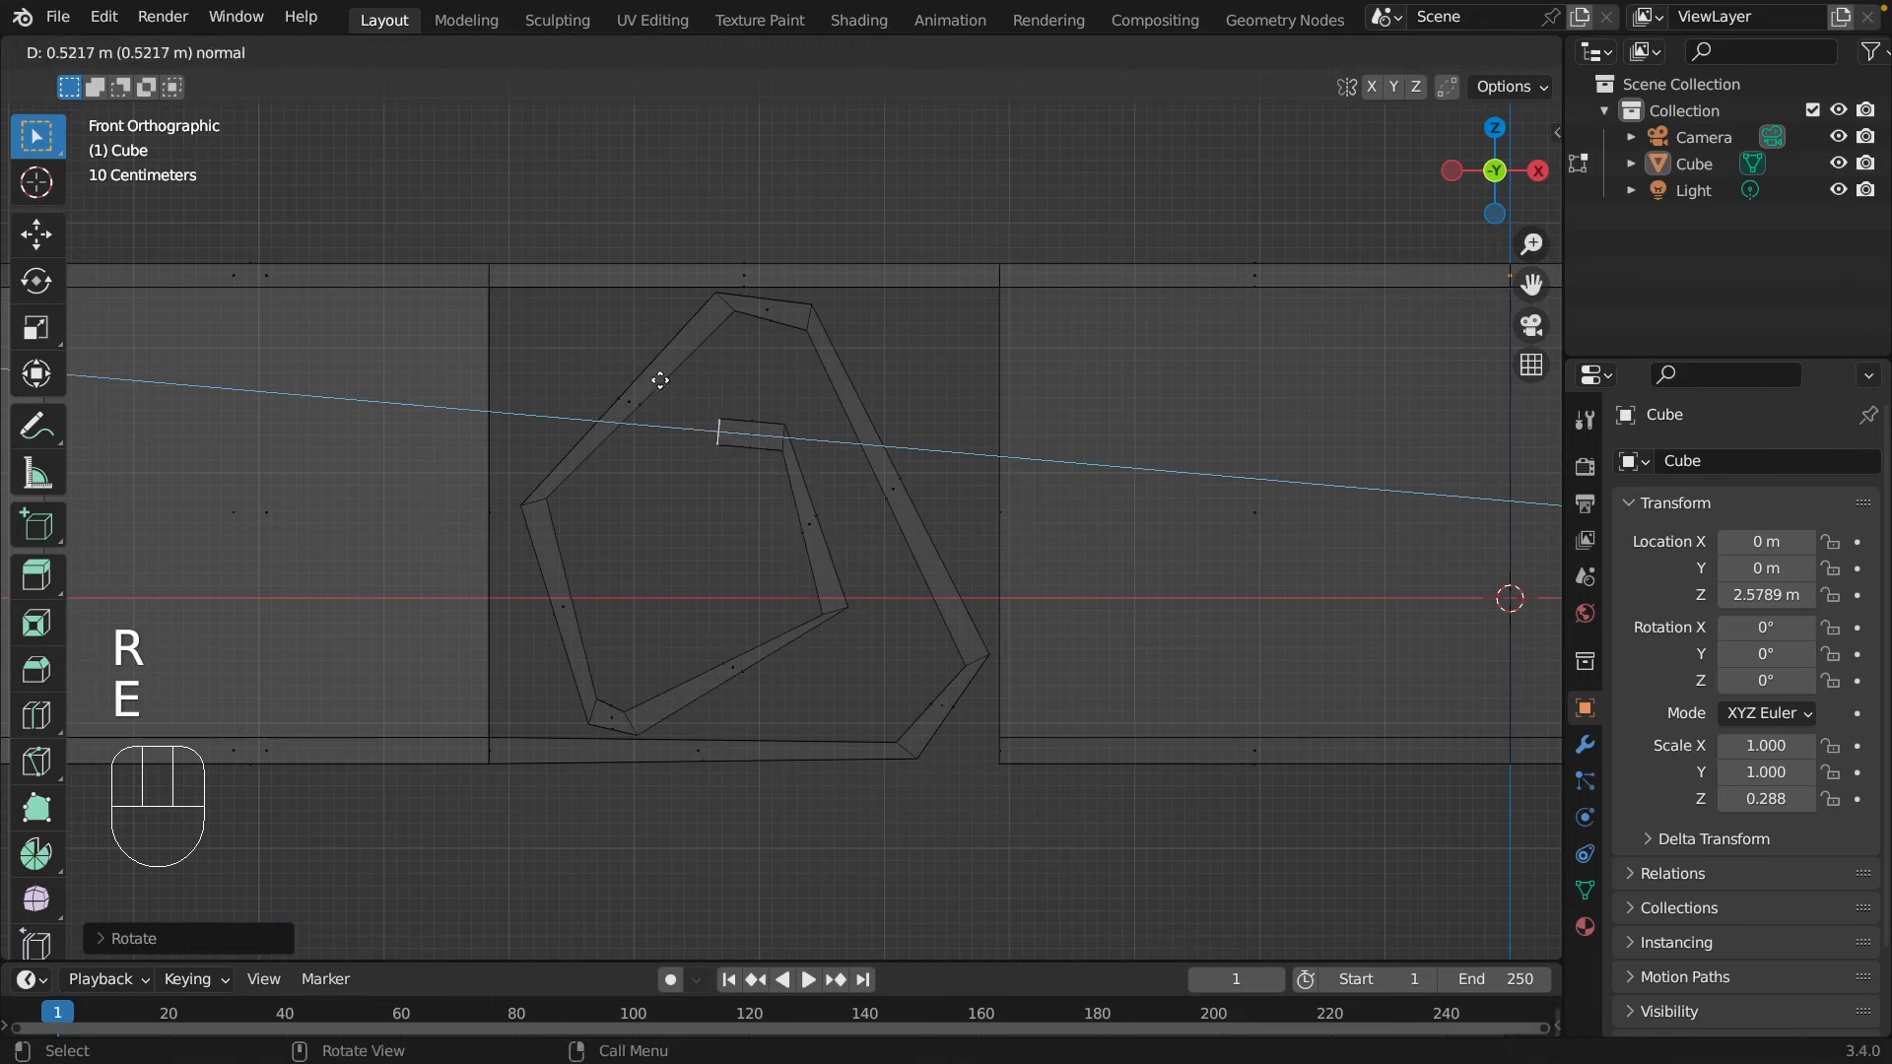
left_click(638, 376)
- Rotate the inner end face about -64° and extrude a segment about 1.3 m long downward inside the outer turn
key("r")
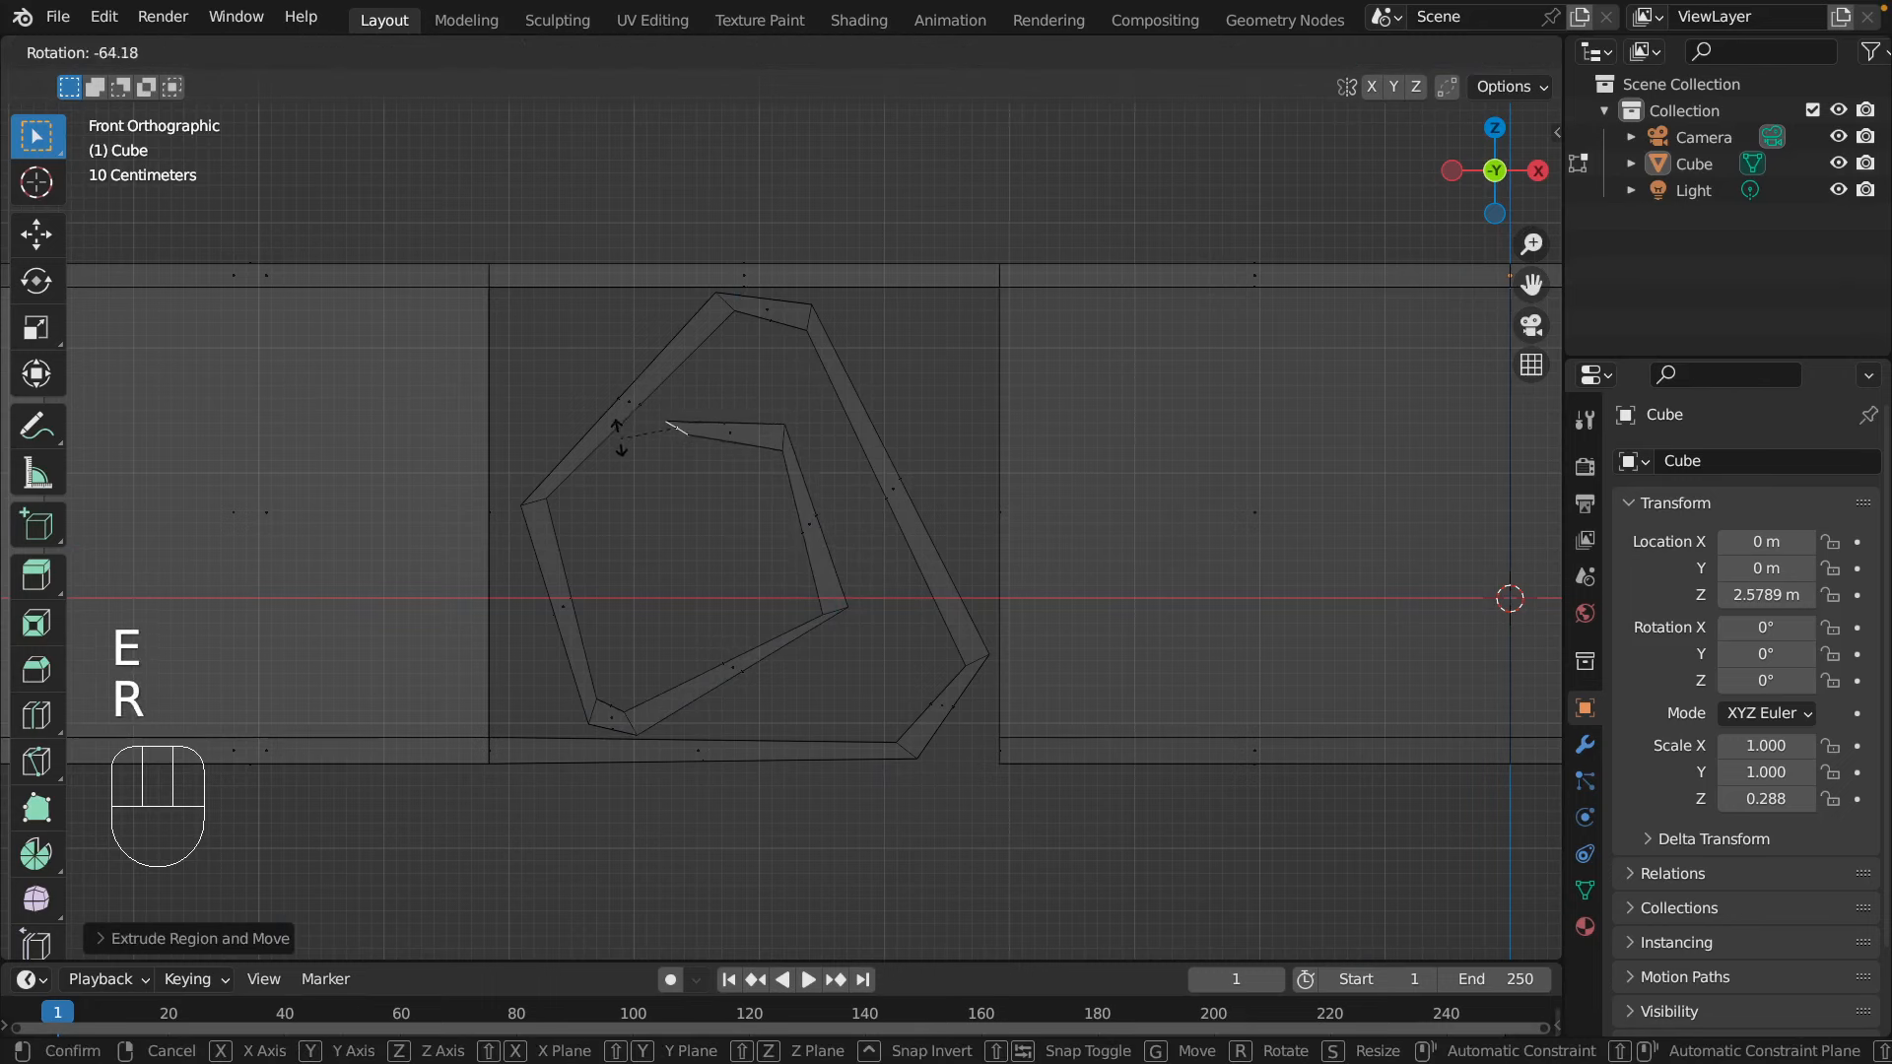
left_click(617, 433)
key("e")
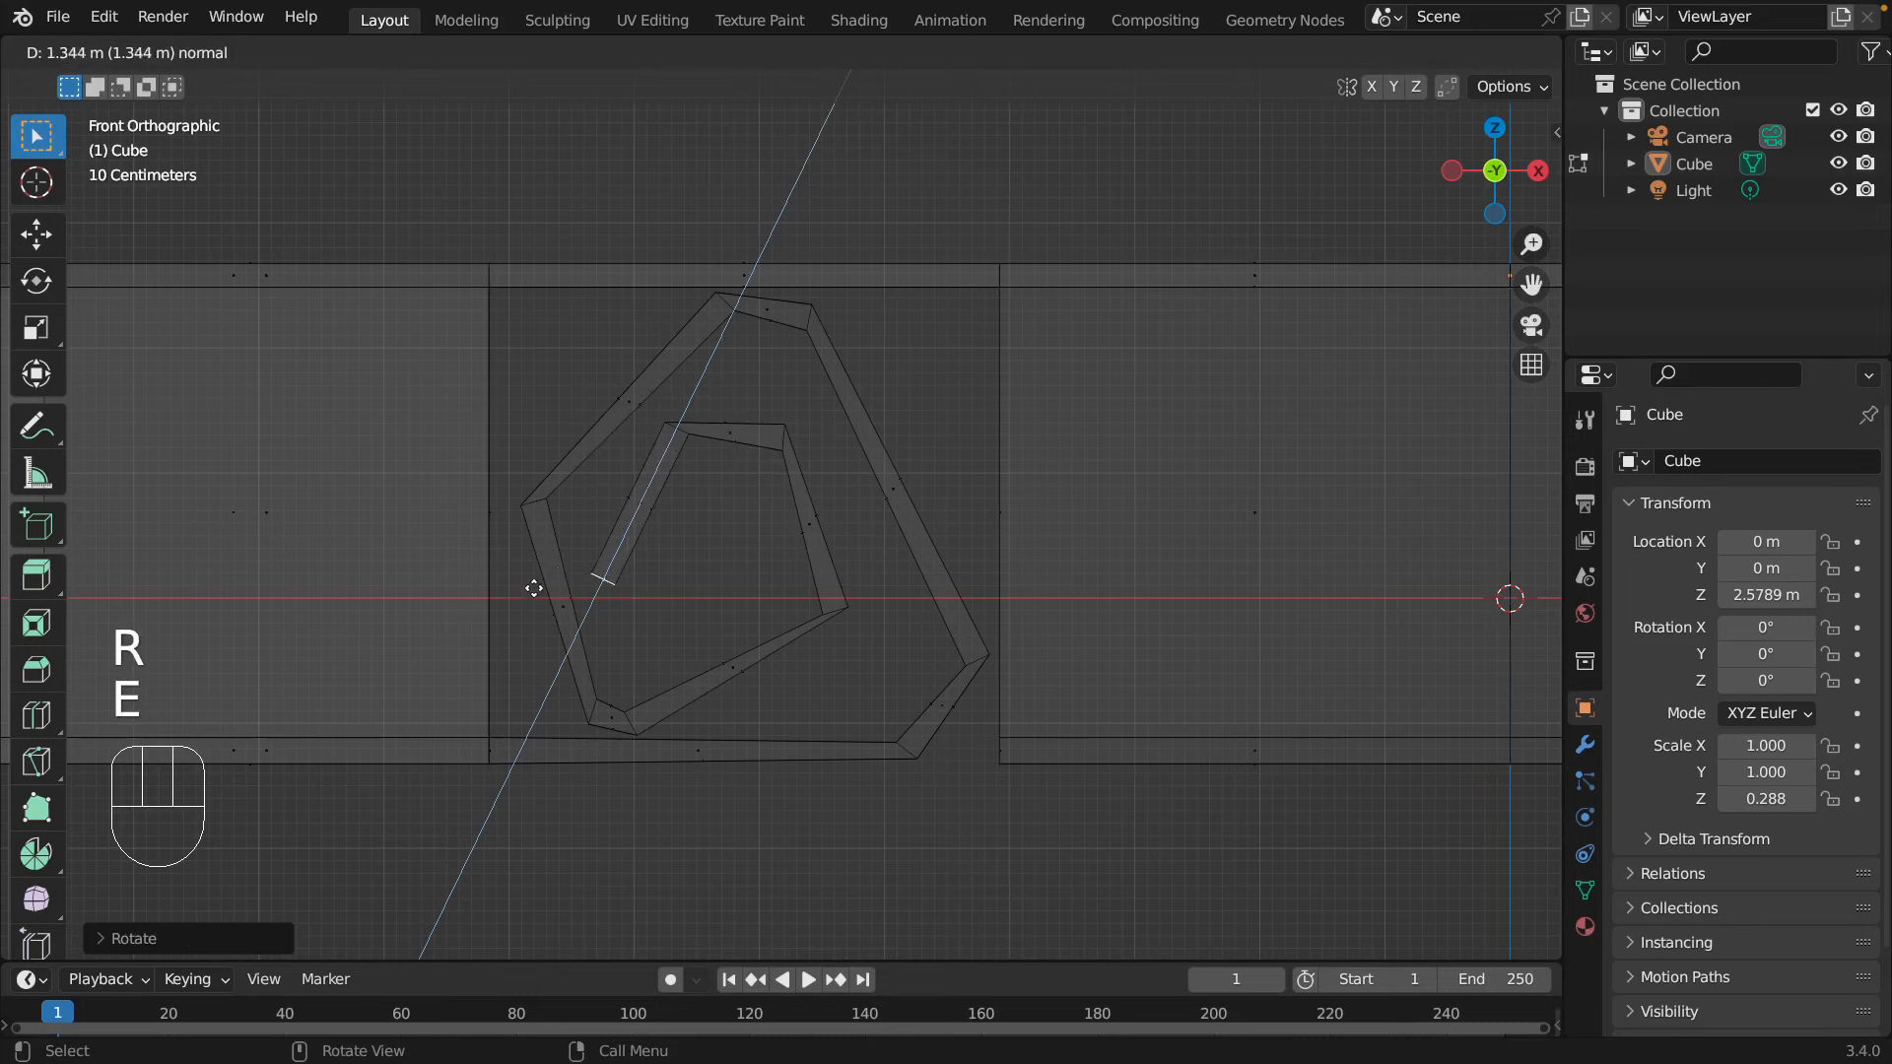
left_click(533, 588)
- Turn the end face inward, extrude a segment about 0.5 m long and rotate its end face about -58° to stand vertical
key("r")
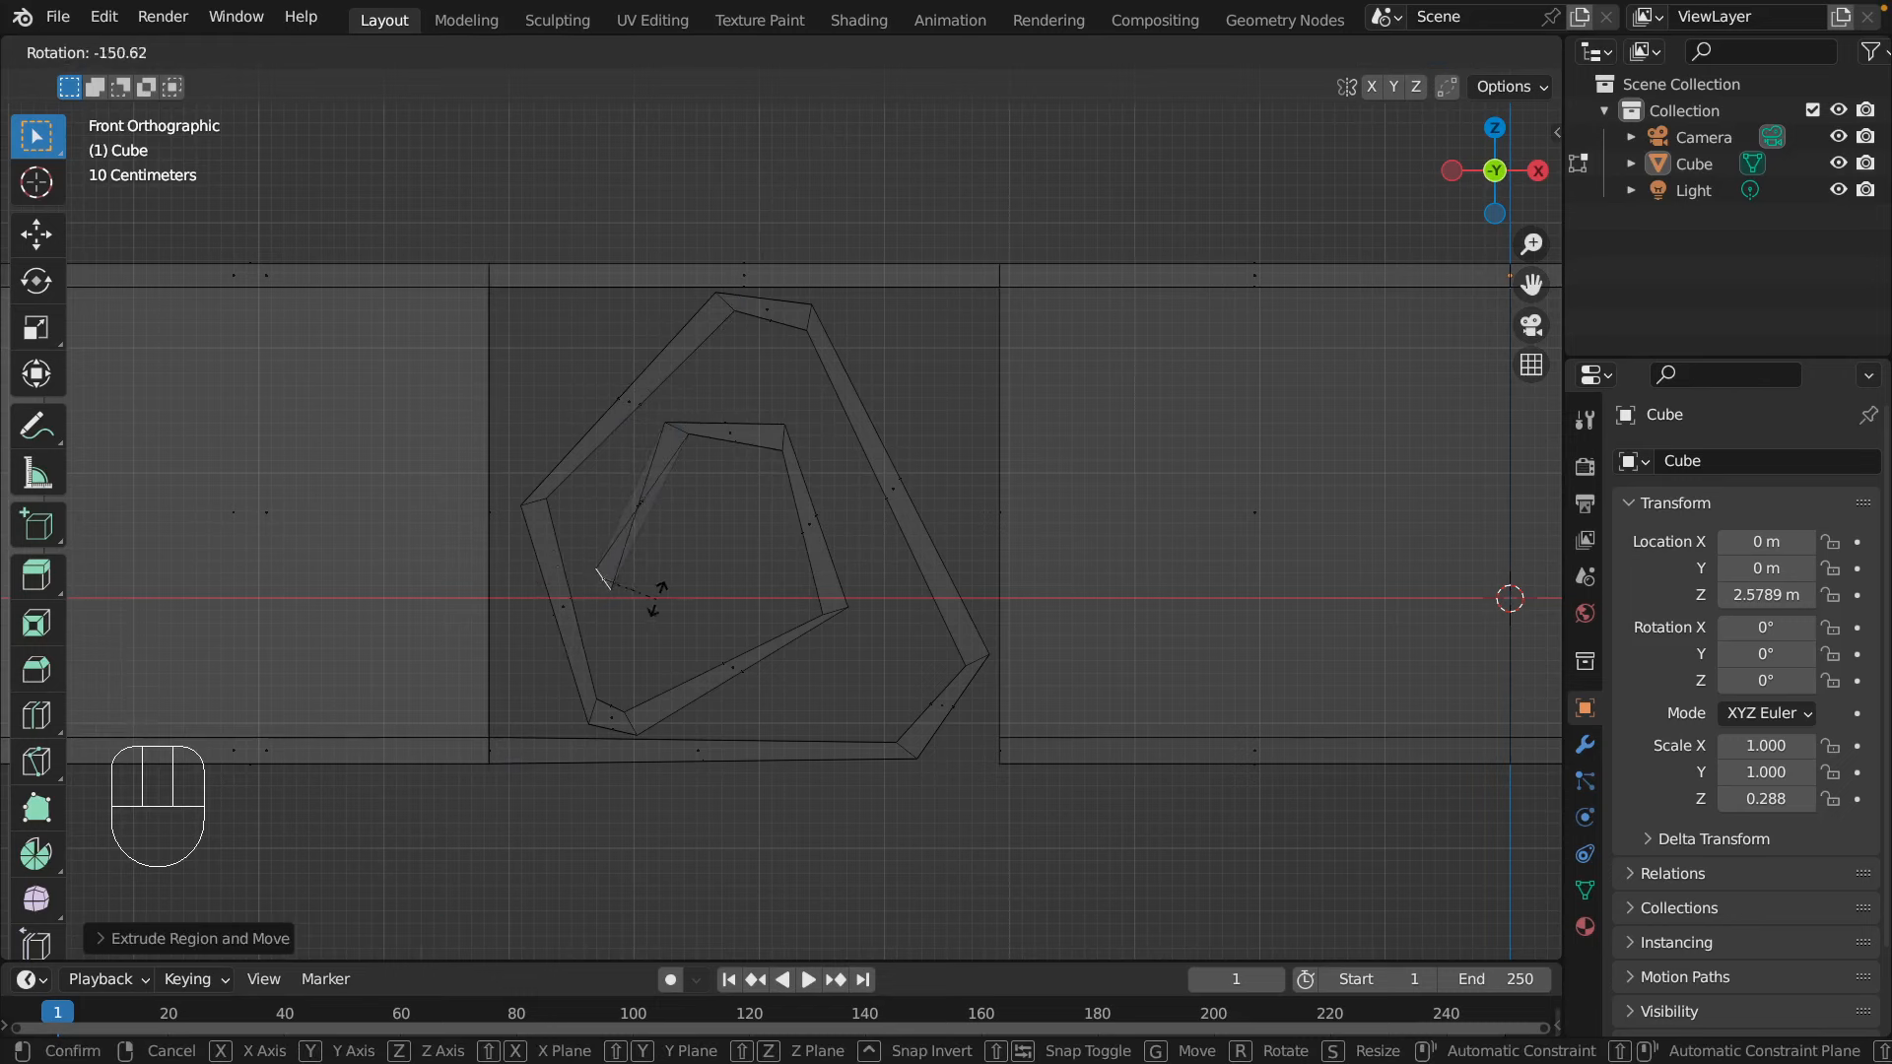
left_click(577, 626)
key("e")
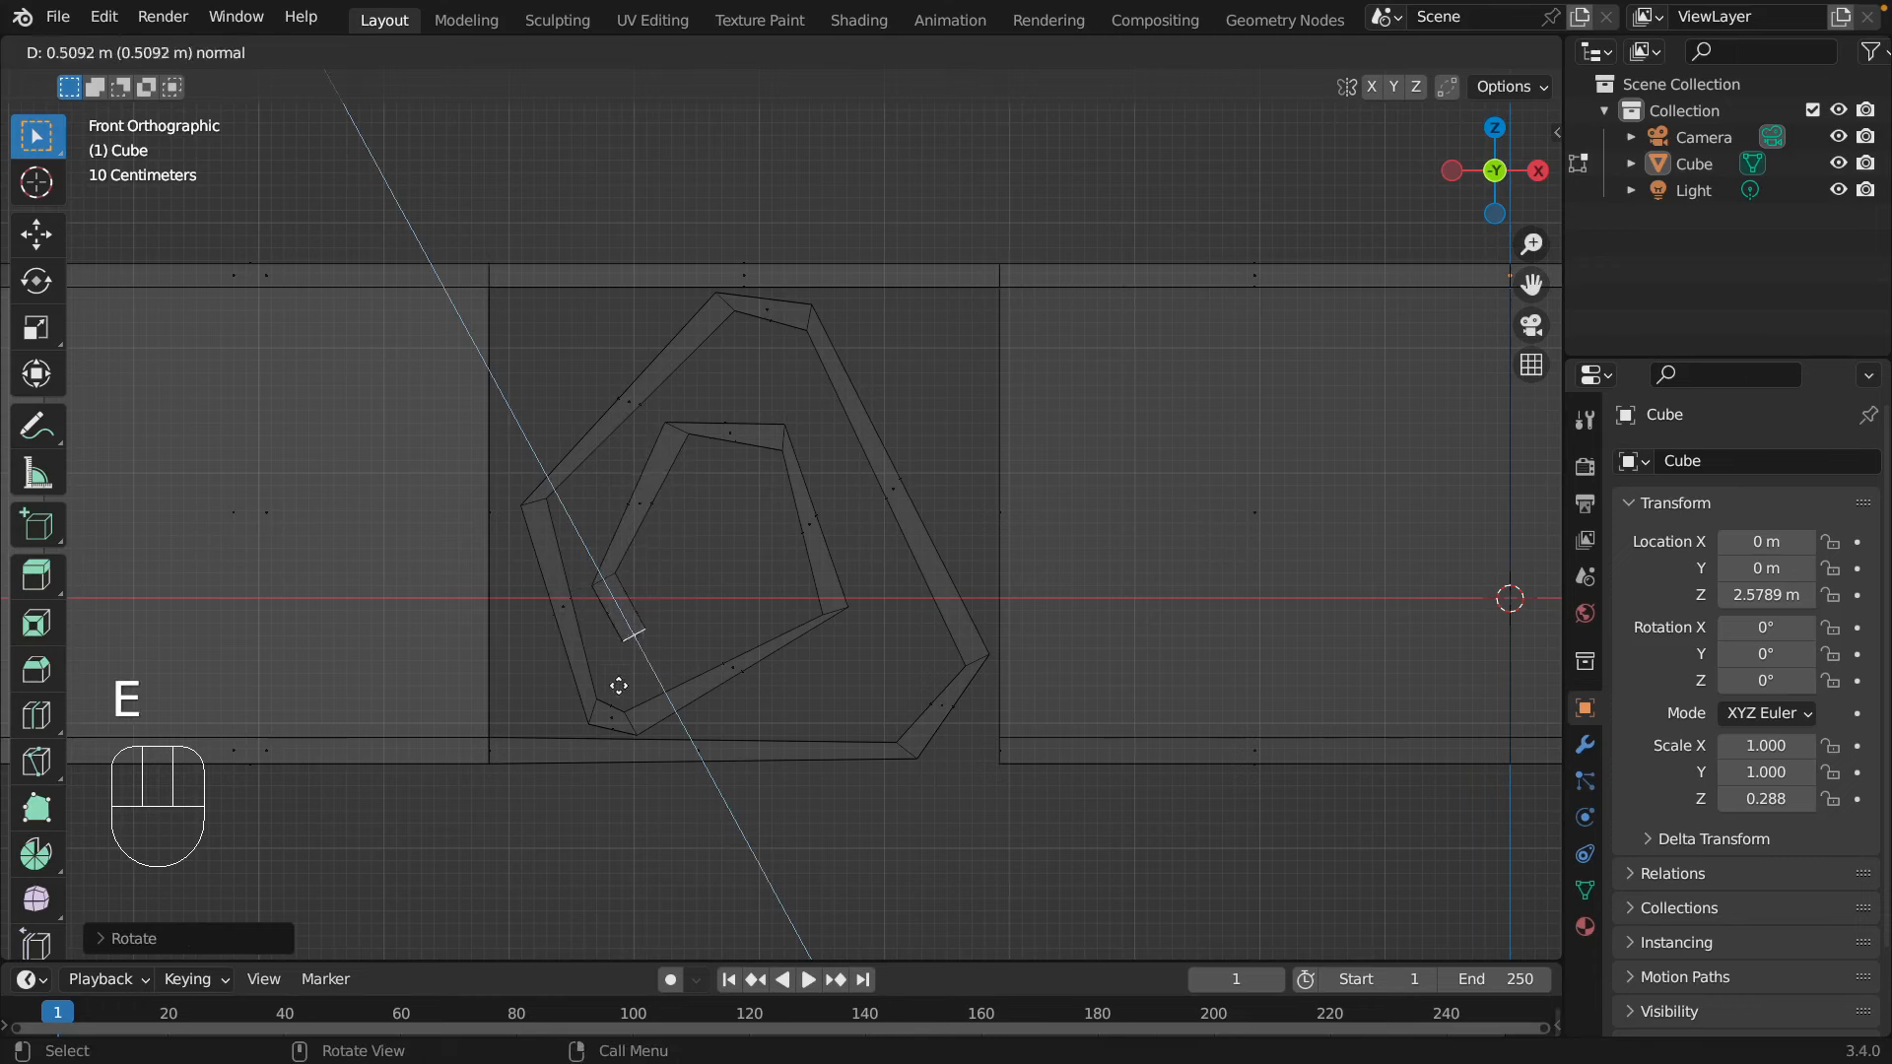
left_click(617, 683)
key("r")
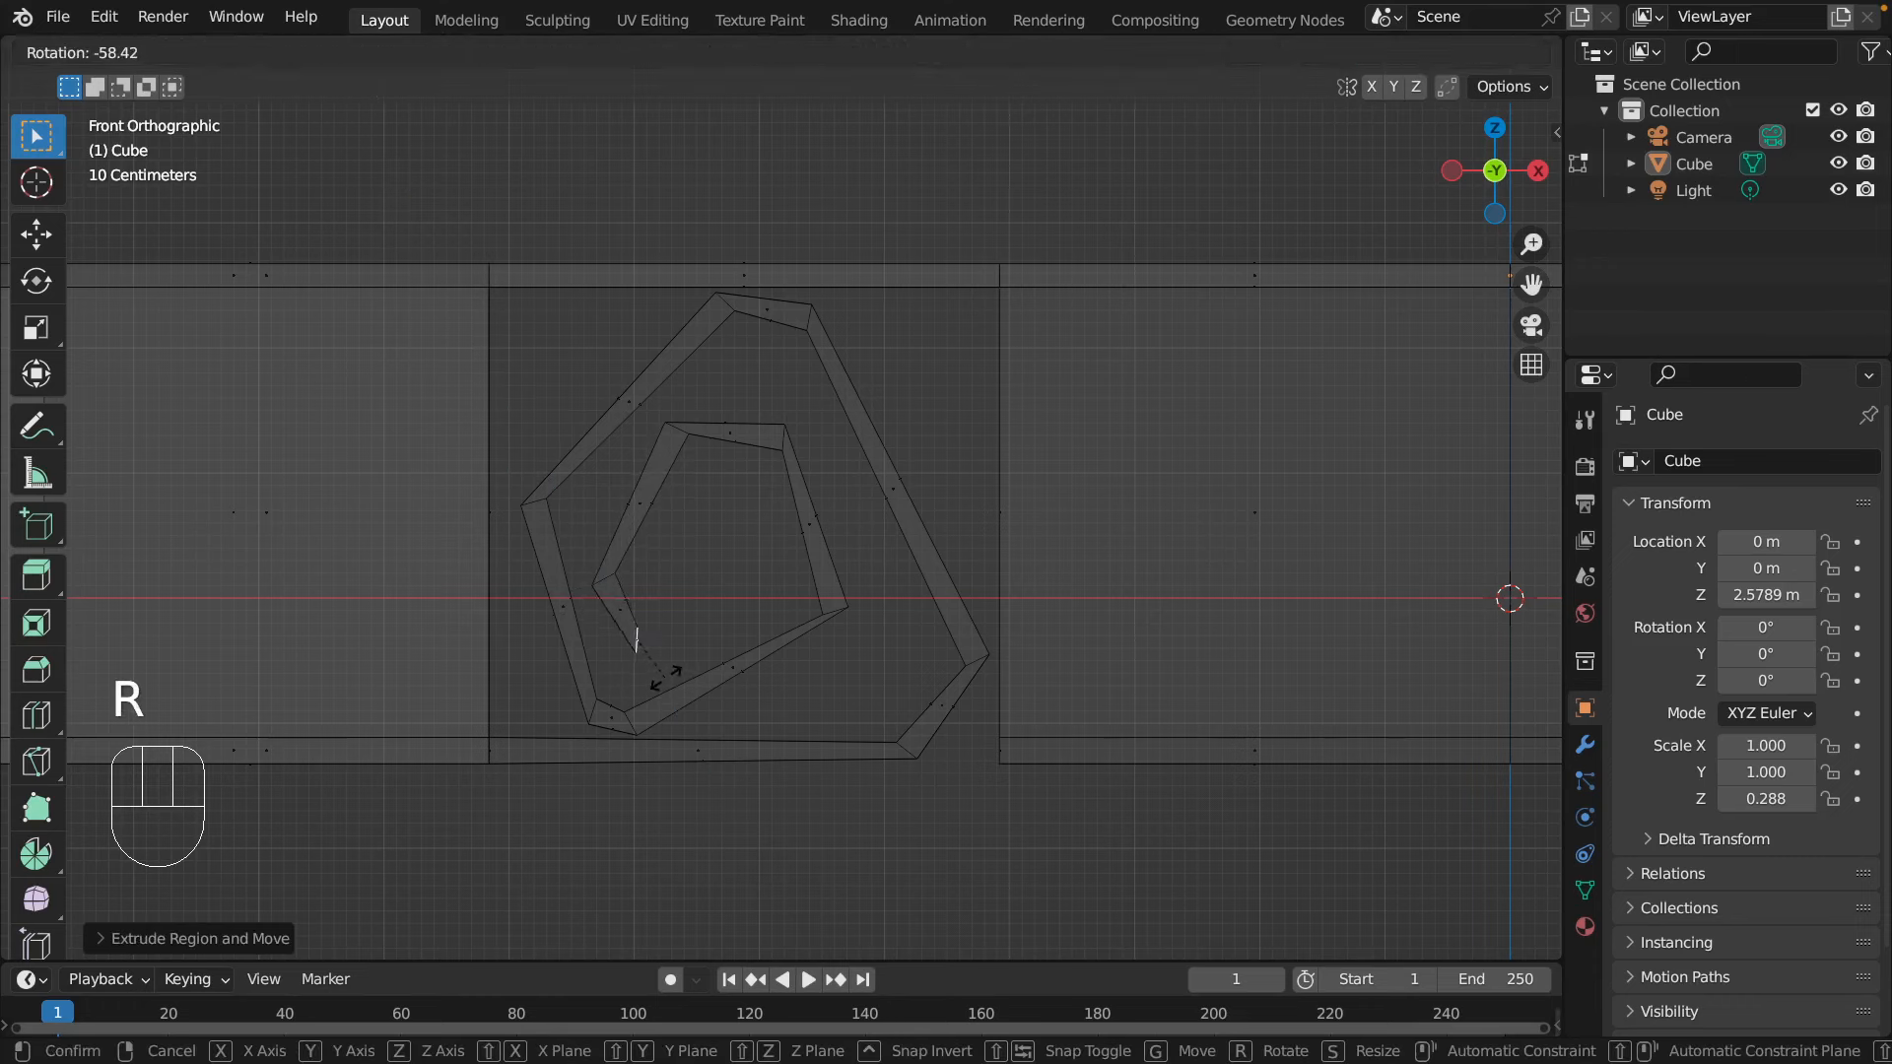
left_click(667, 677)
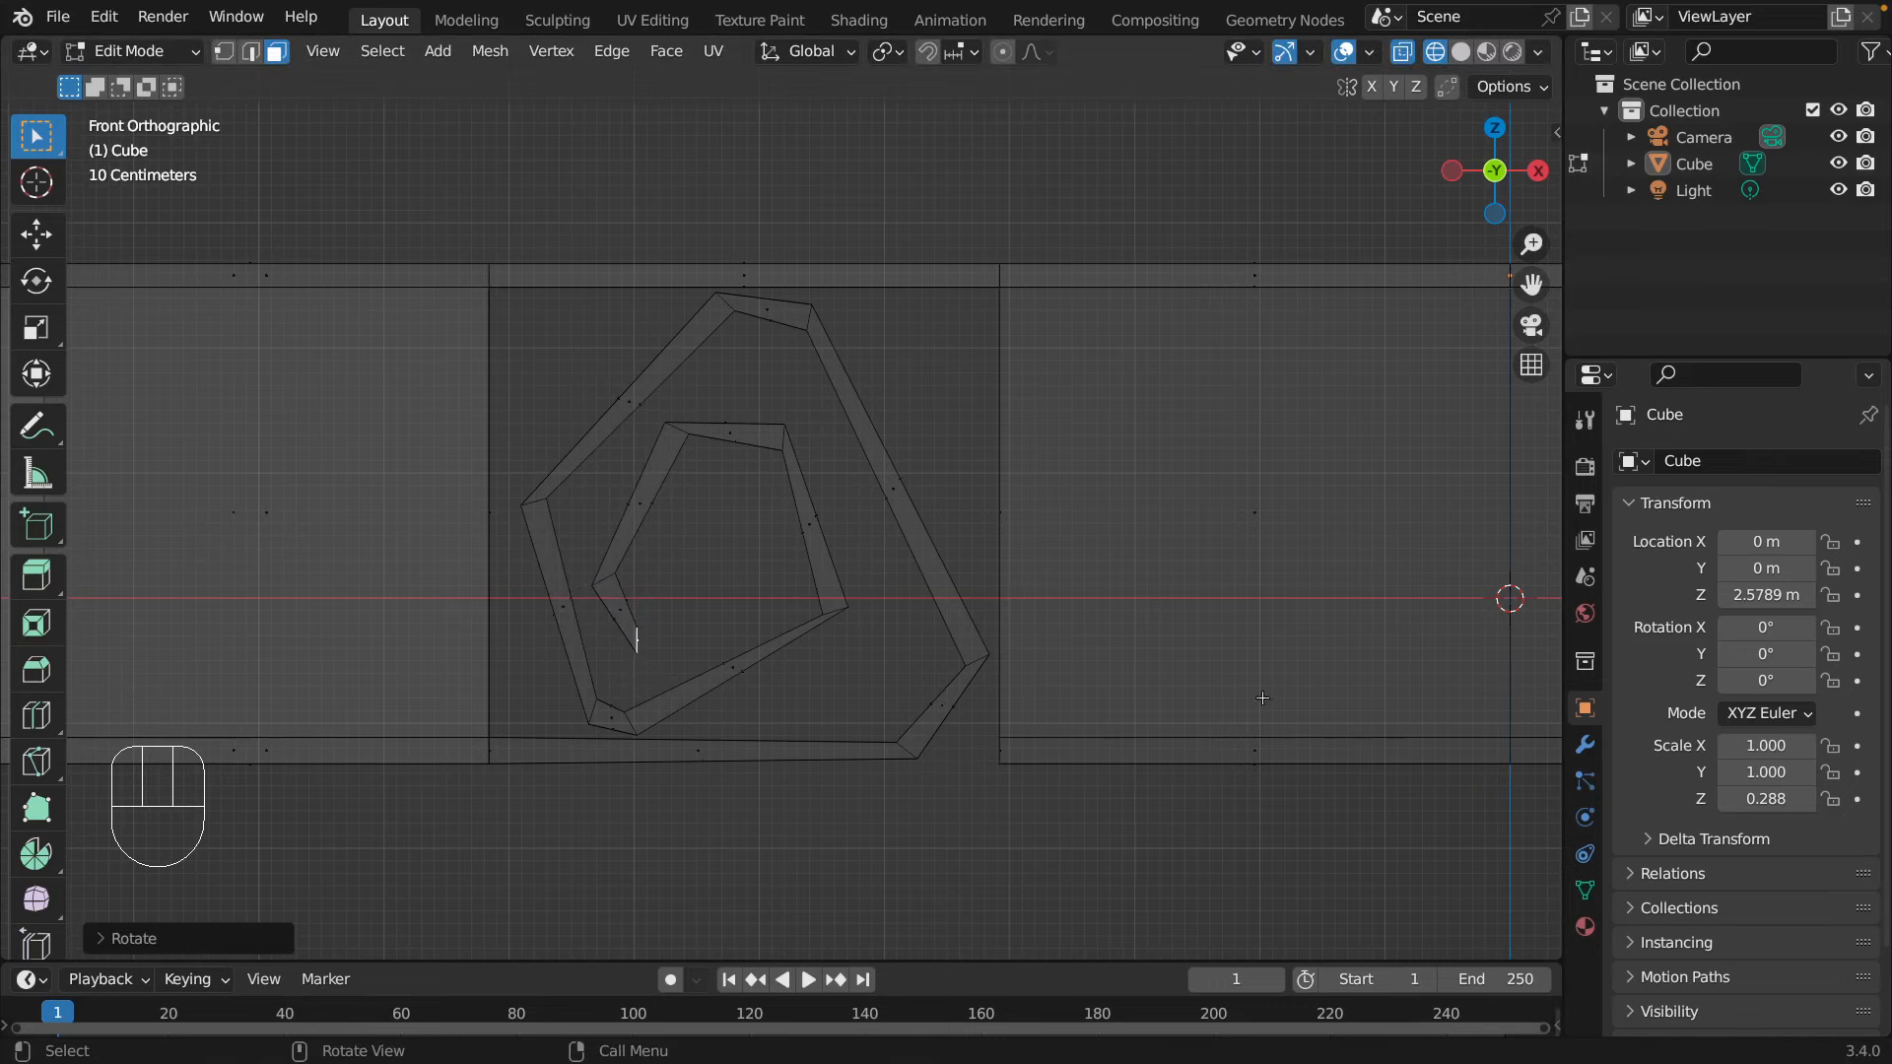
- In top view, rotate the spiral's innermost end face about the global Z axis so it faces the front of the couch
middle_click_drag(1262, 697, 707, 582, "shift")
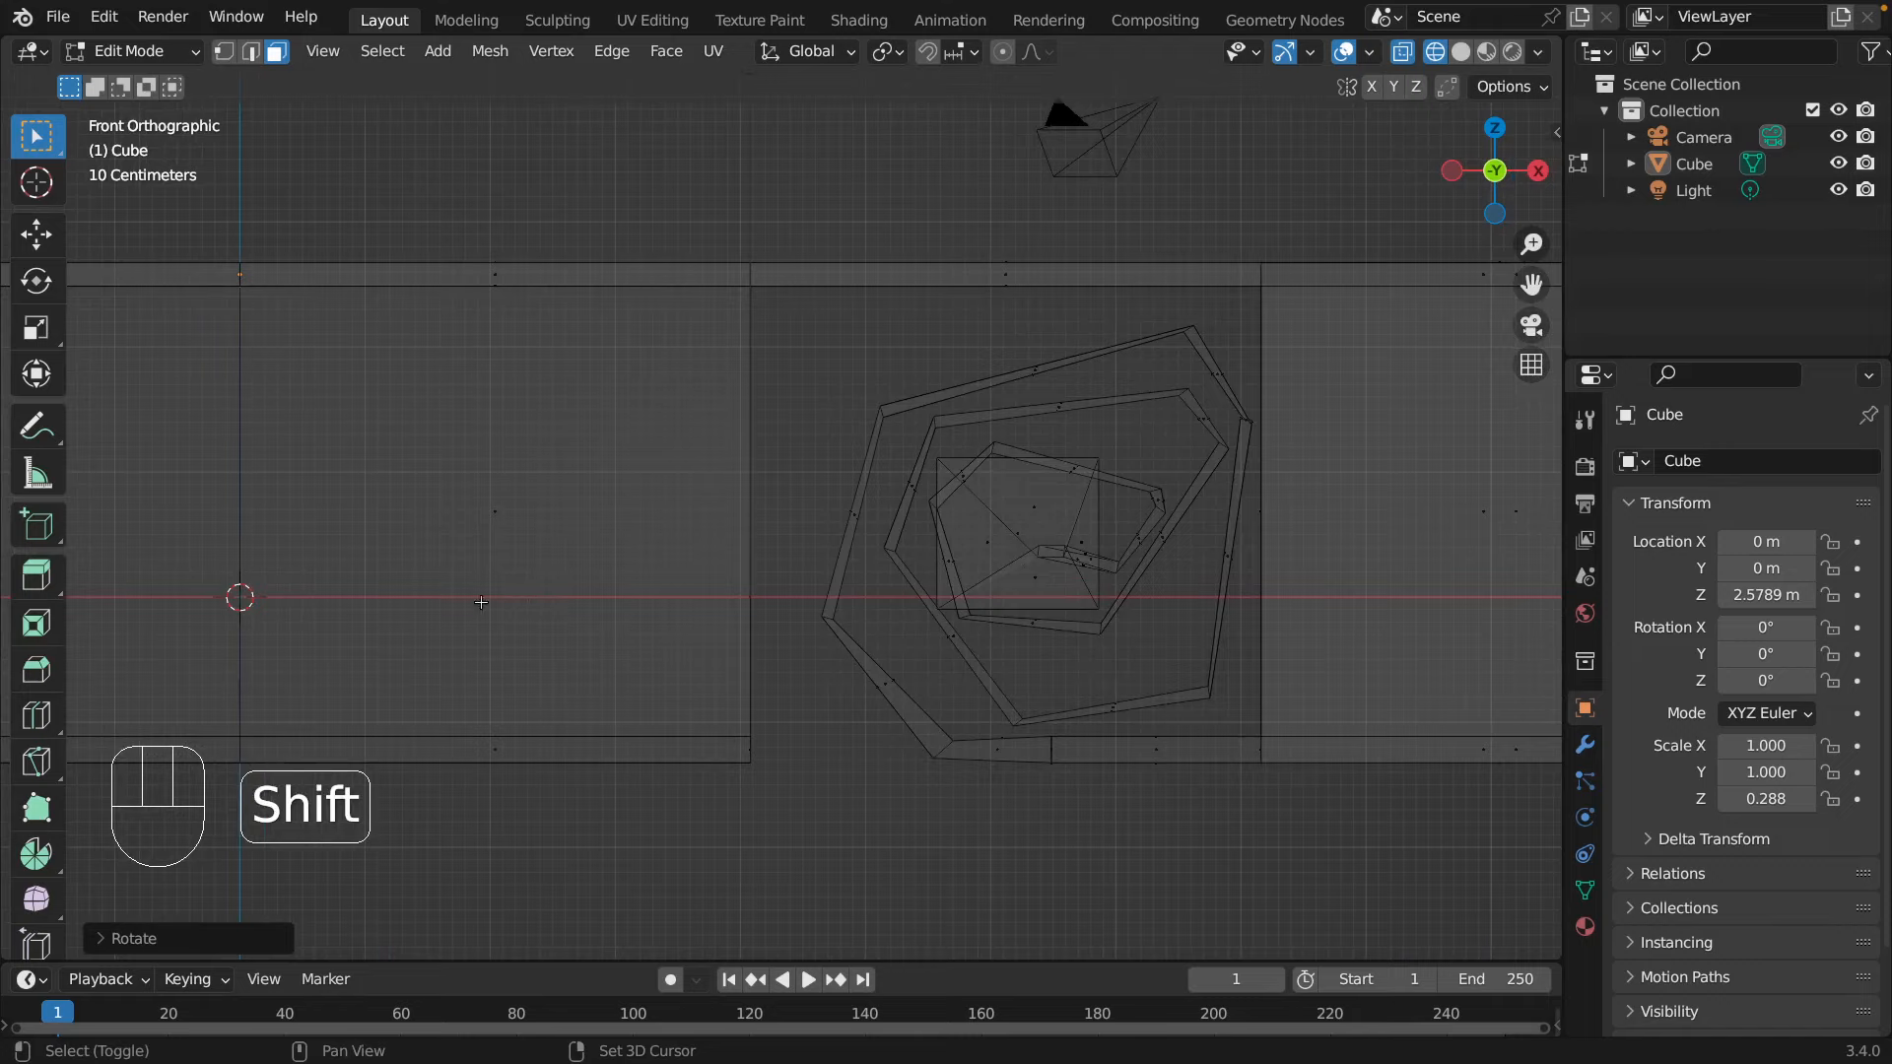
middle_click_drag(1025, 573, 1518, 566, "shift")
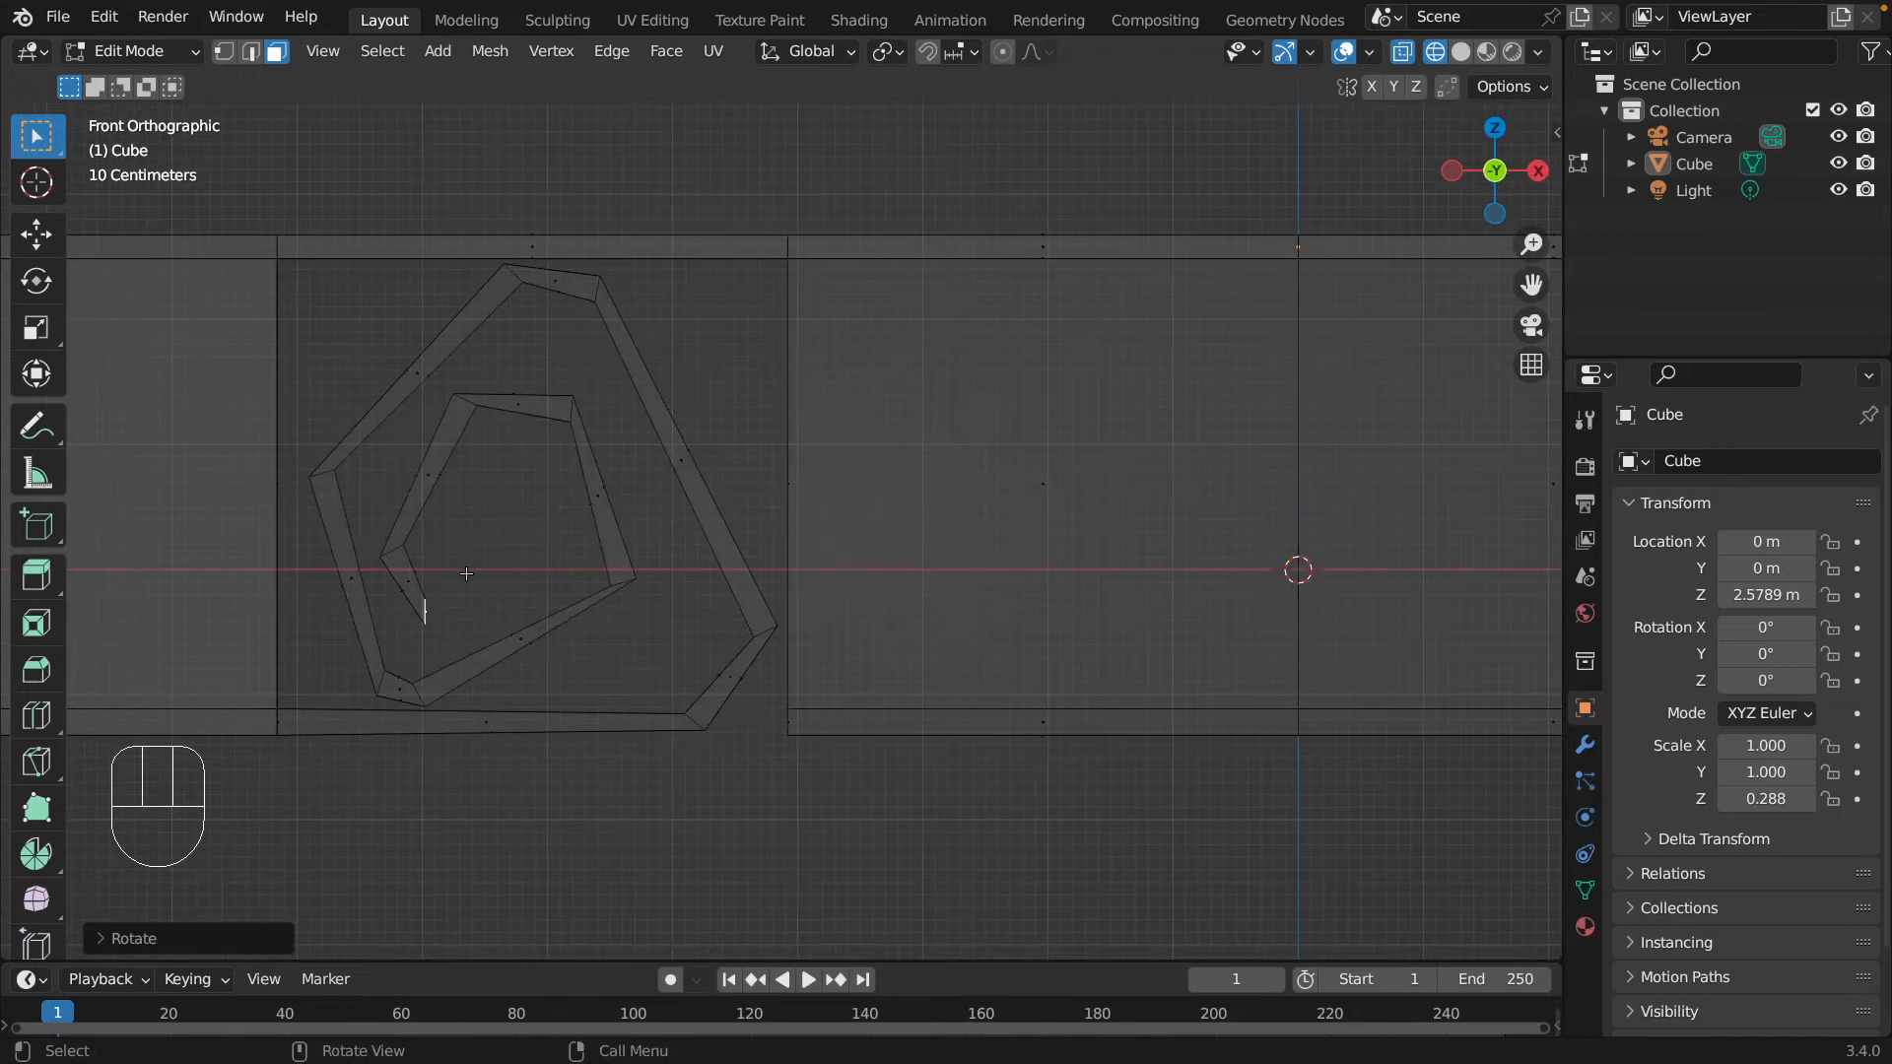
middle_click_drag(721, 464, 537, 493)
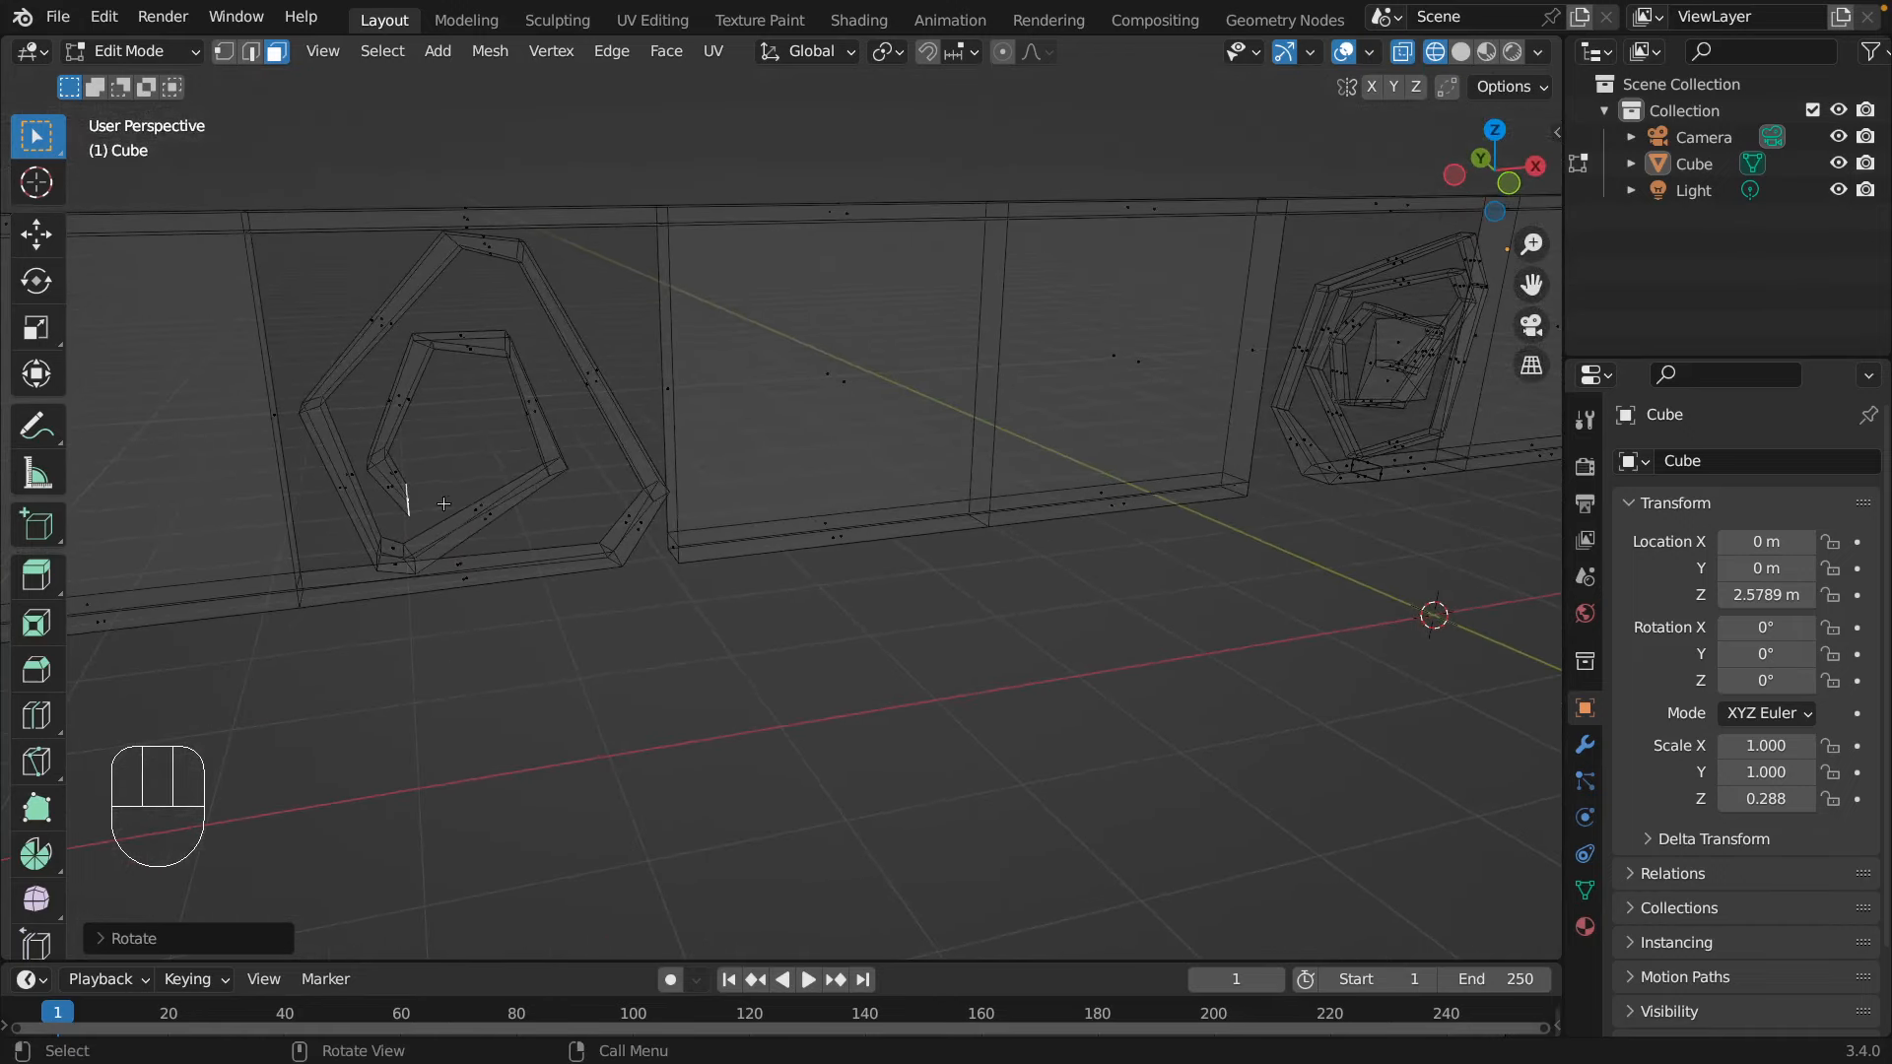
key("KP_7")
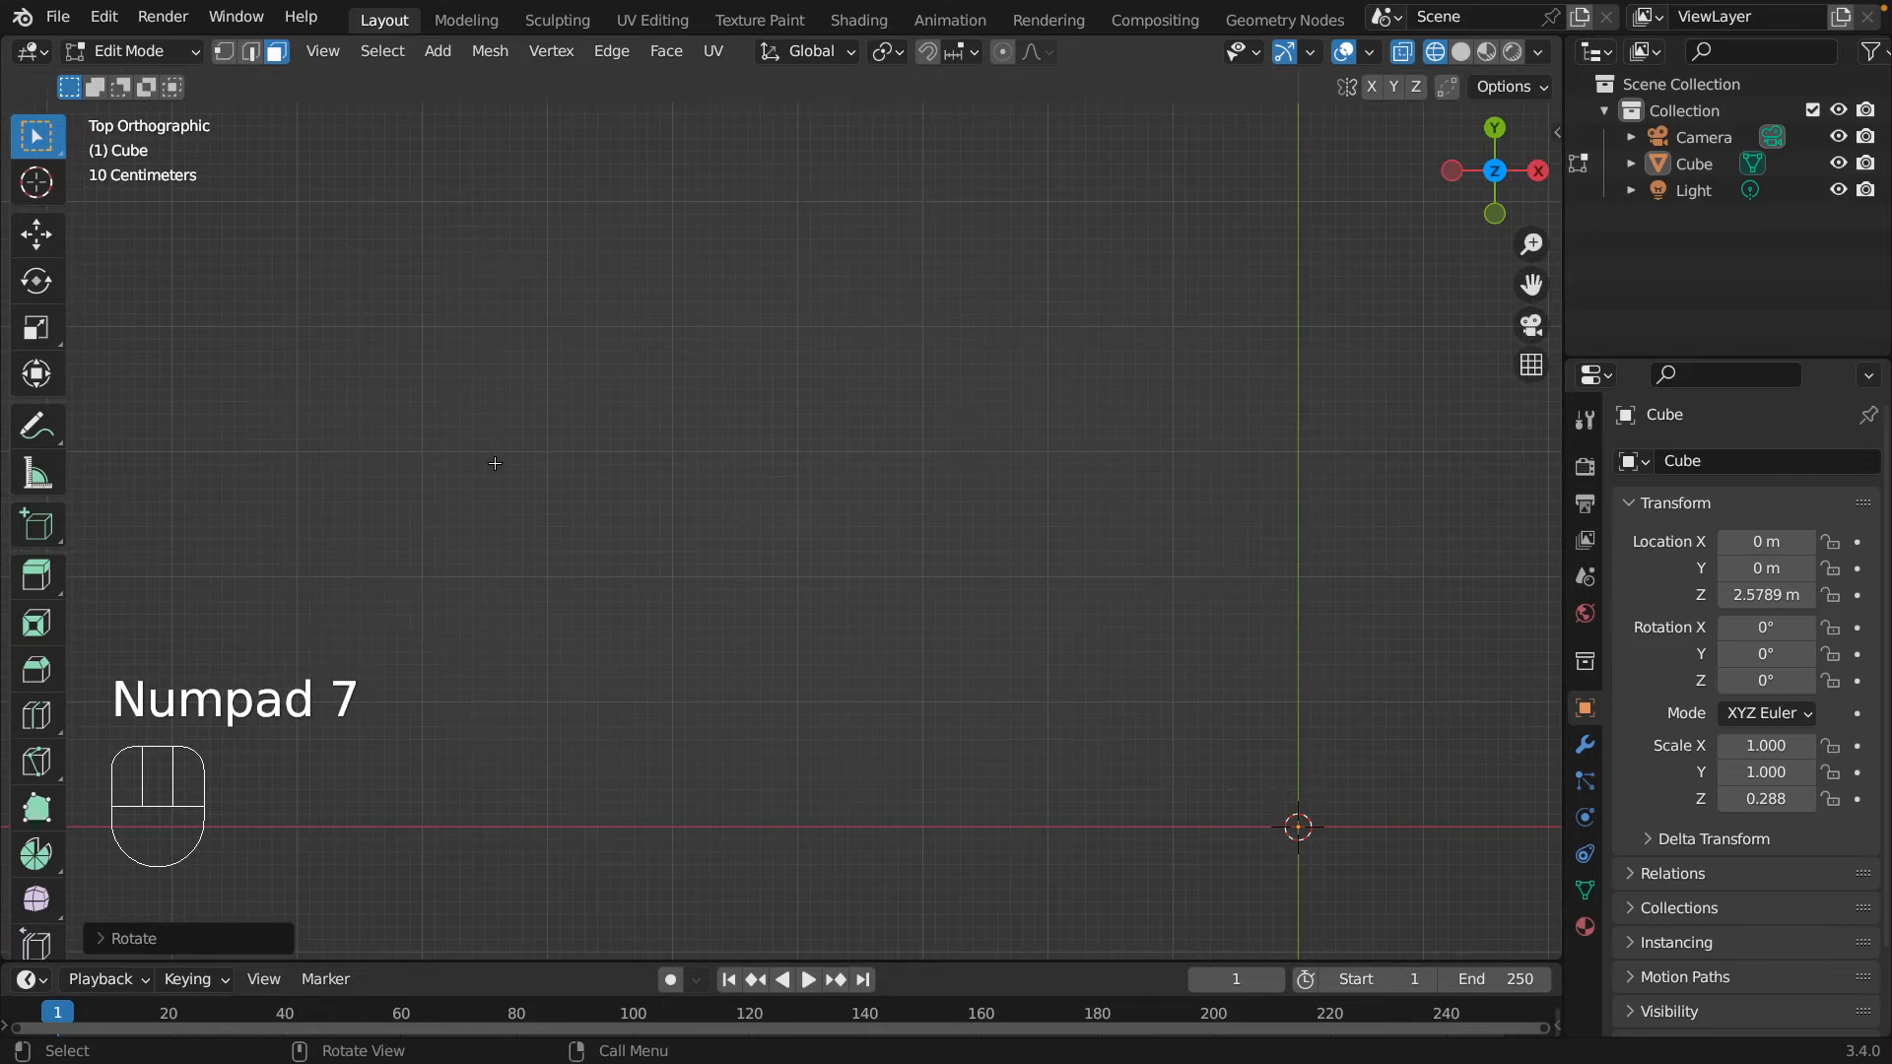
scroll(1001, 683, "up", 1, "shift")
scroll(1001, 684, "up", 6)
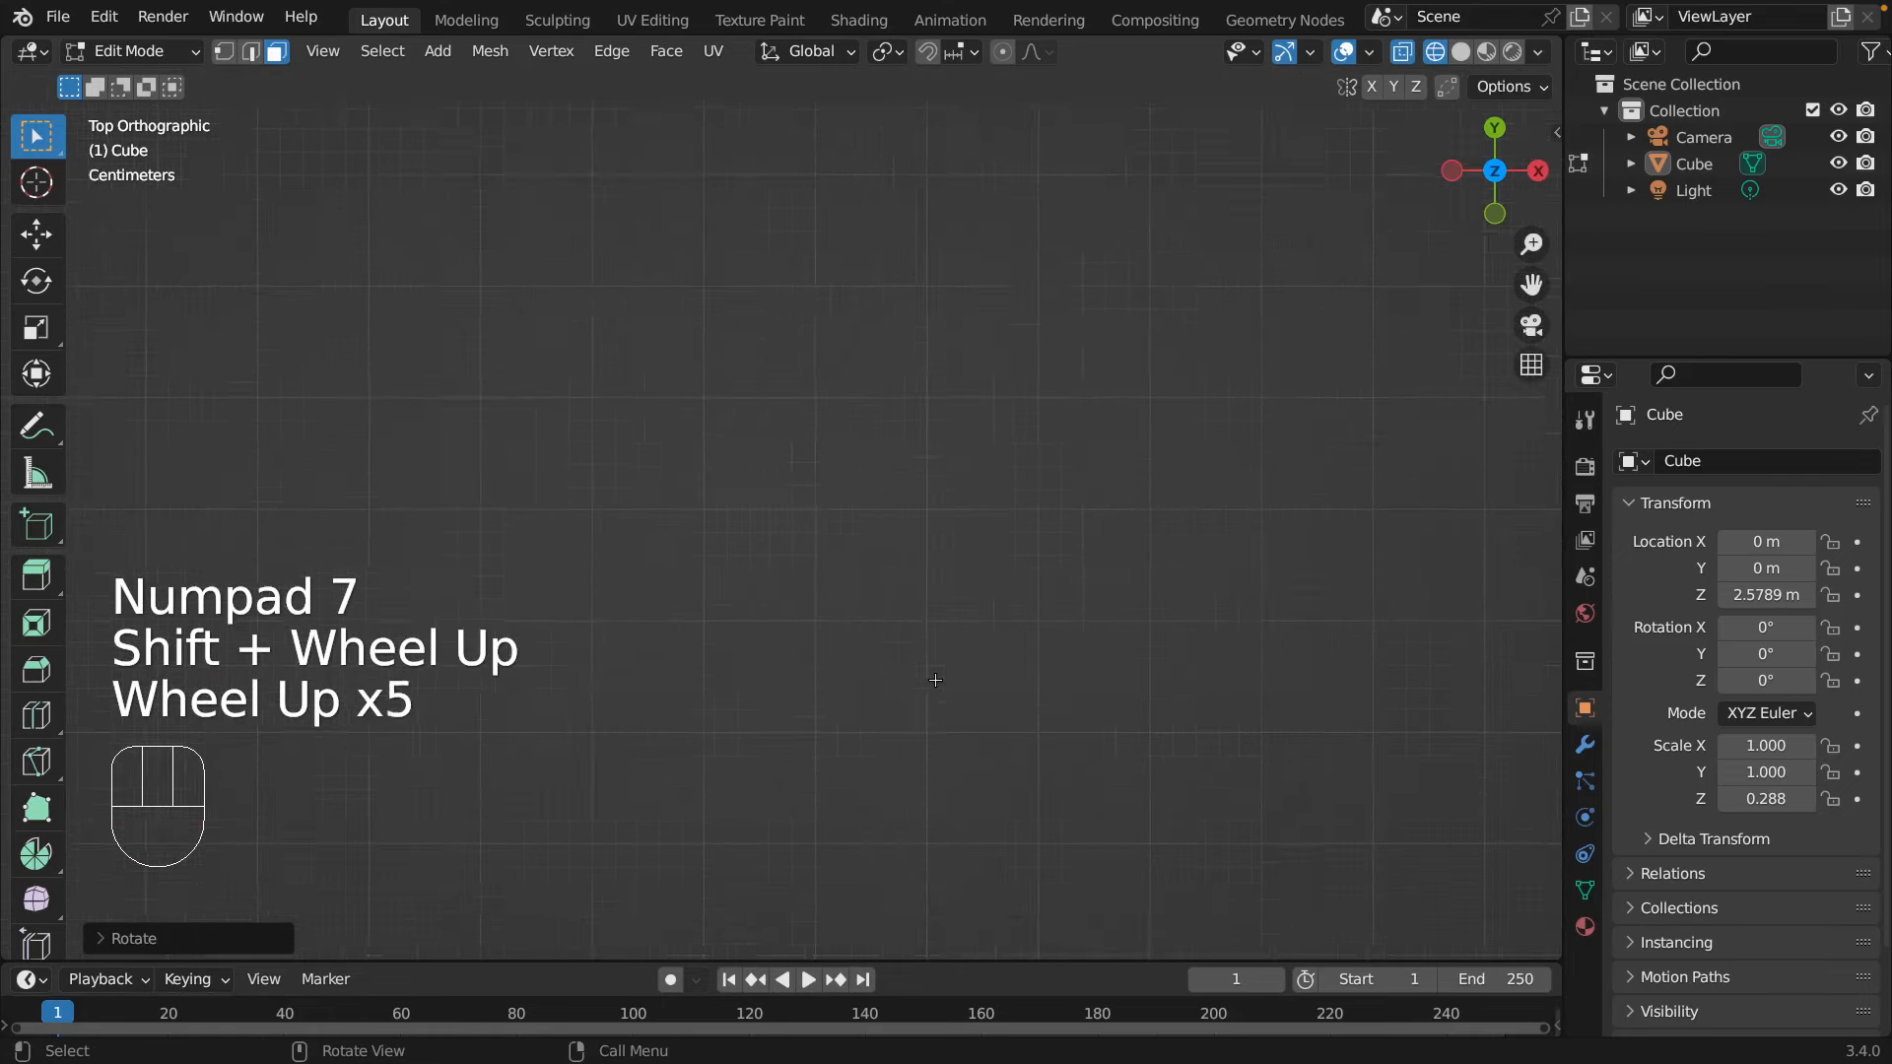
scroll(935, 679, "down", 1)
scroll(935, 680, "down", 7)
middle_click_drag(687, 299, 835, 750, "shift")
scroll(688, 298, "up", 2, "shift")
scroll(688, 299, "up", 2)
scroll(835, 750, "up", 4)
scroll(836, 749, "down", 2)
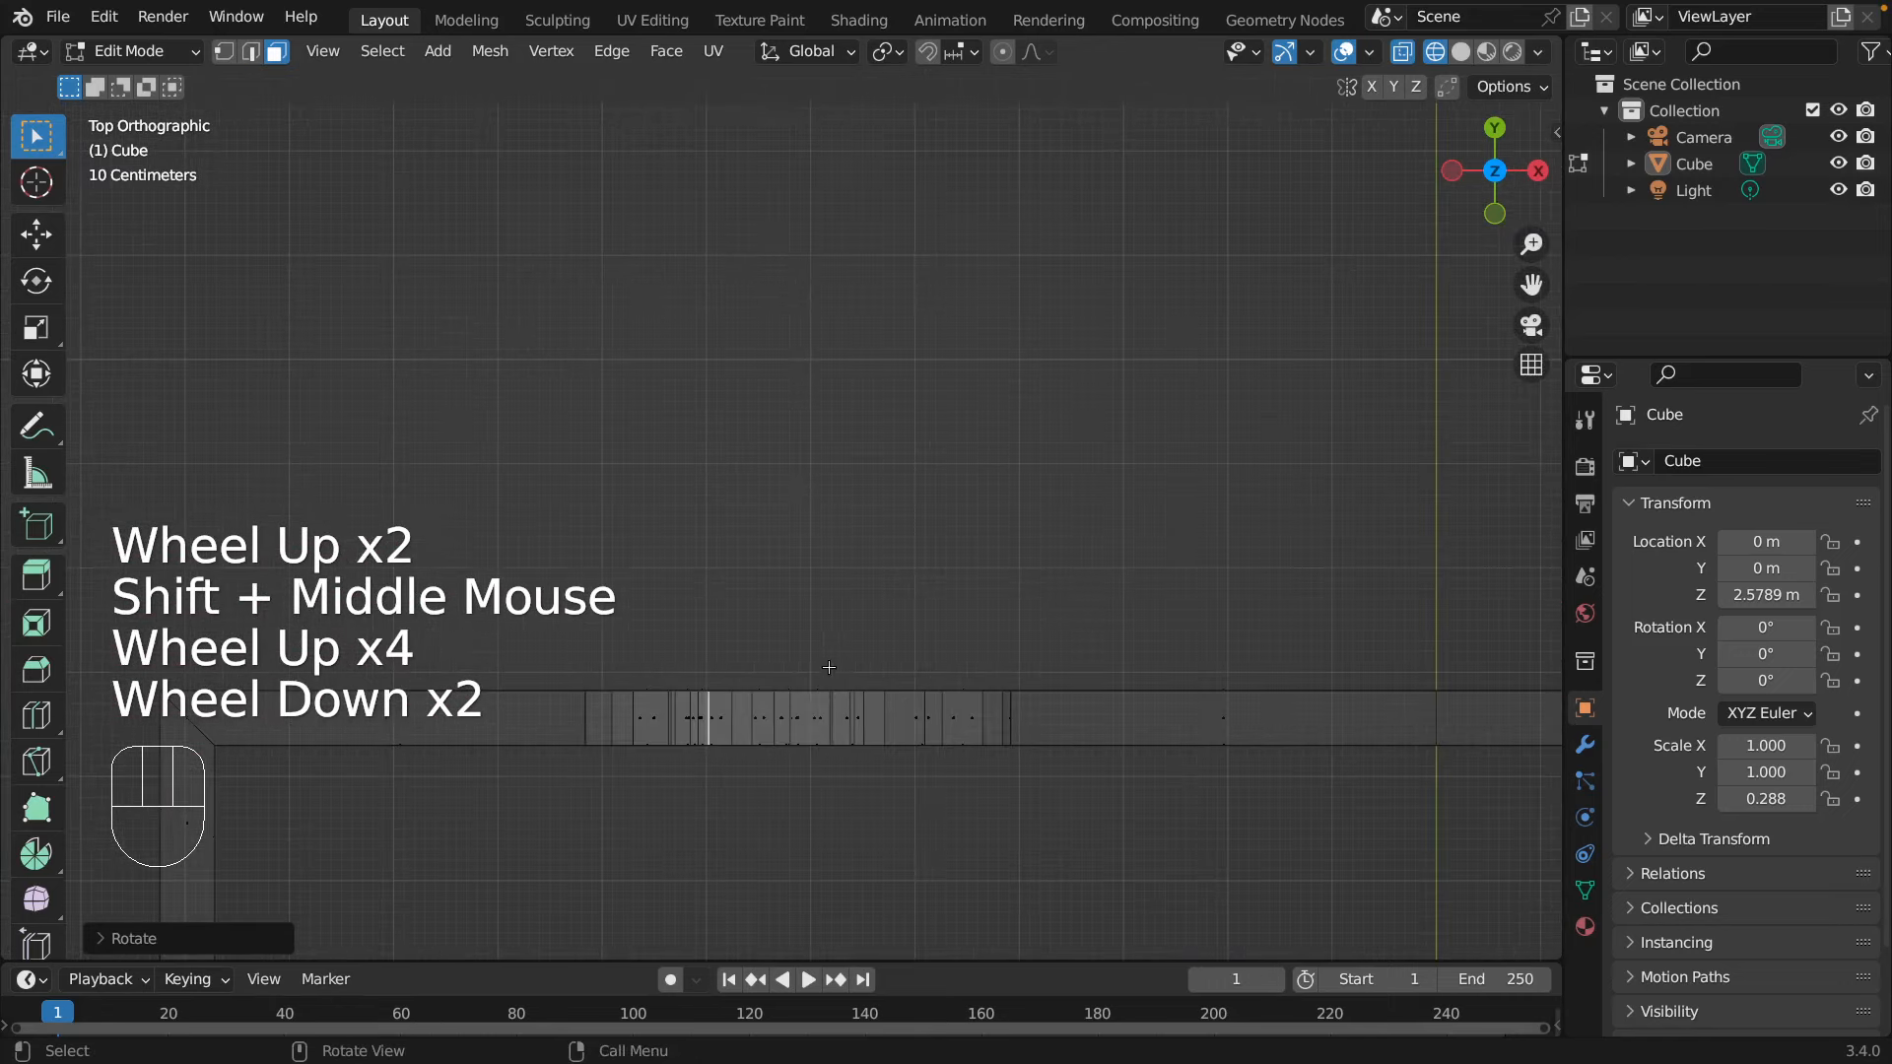
key("r")
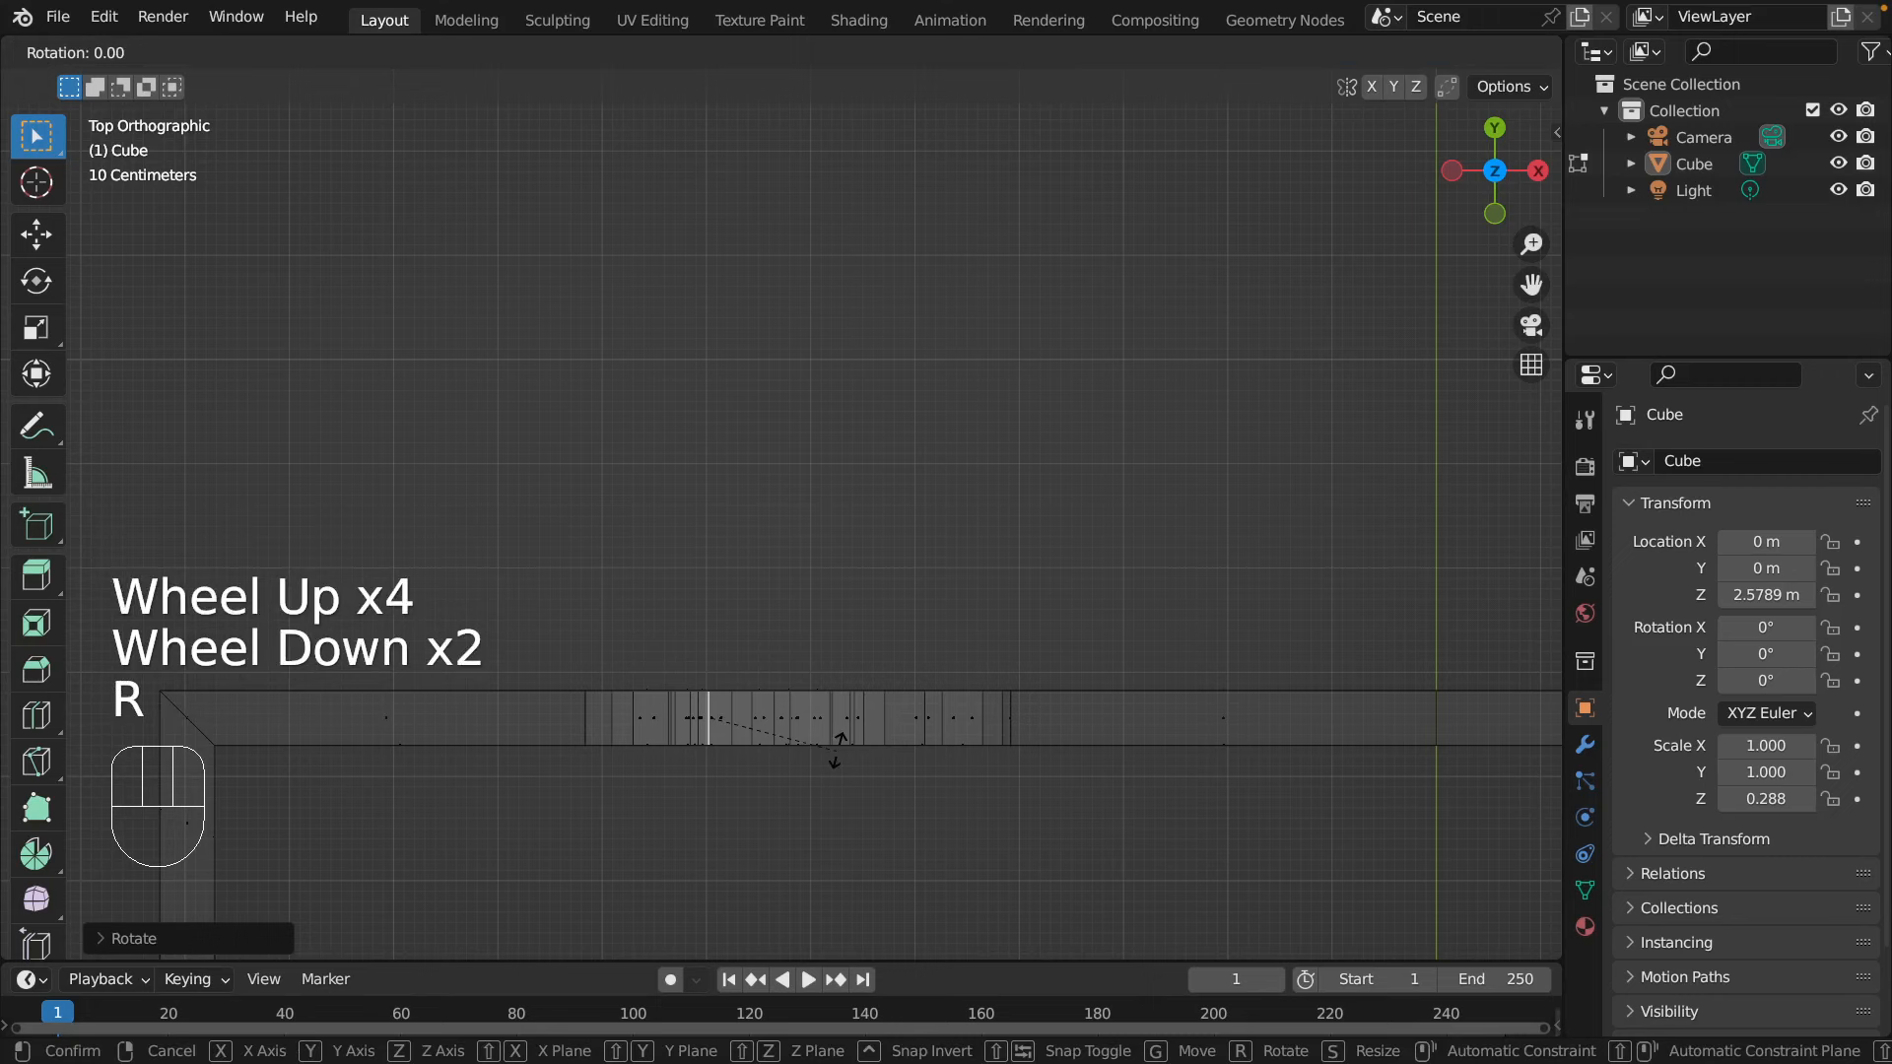
key("z")
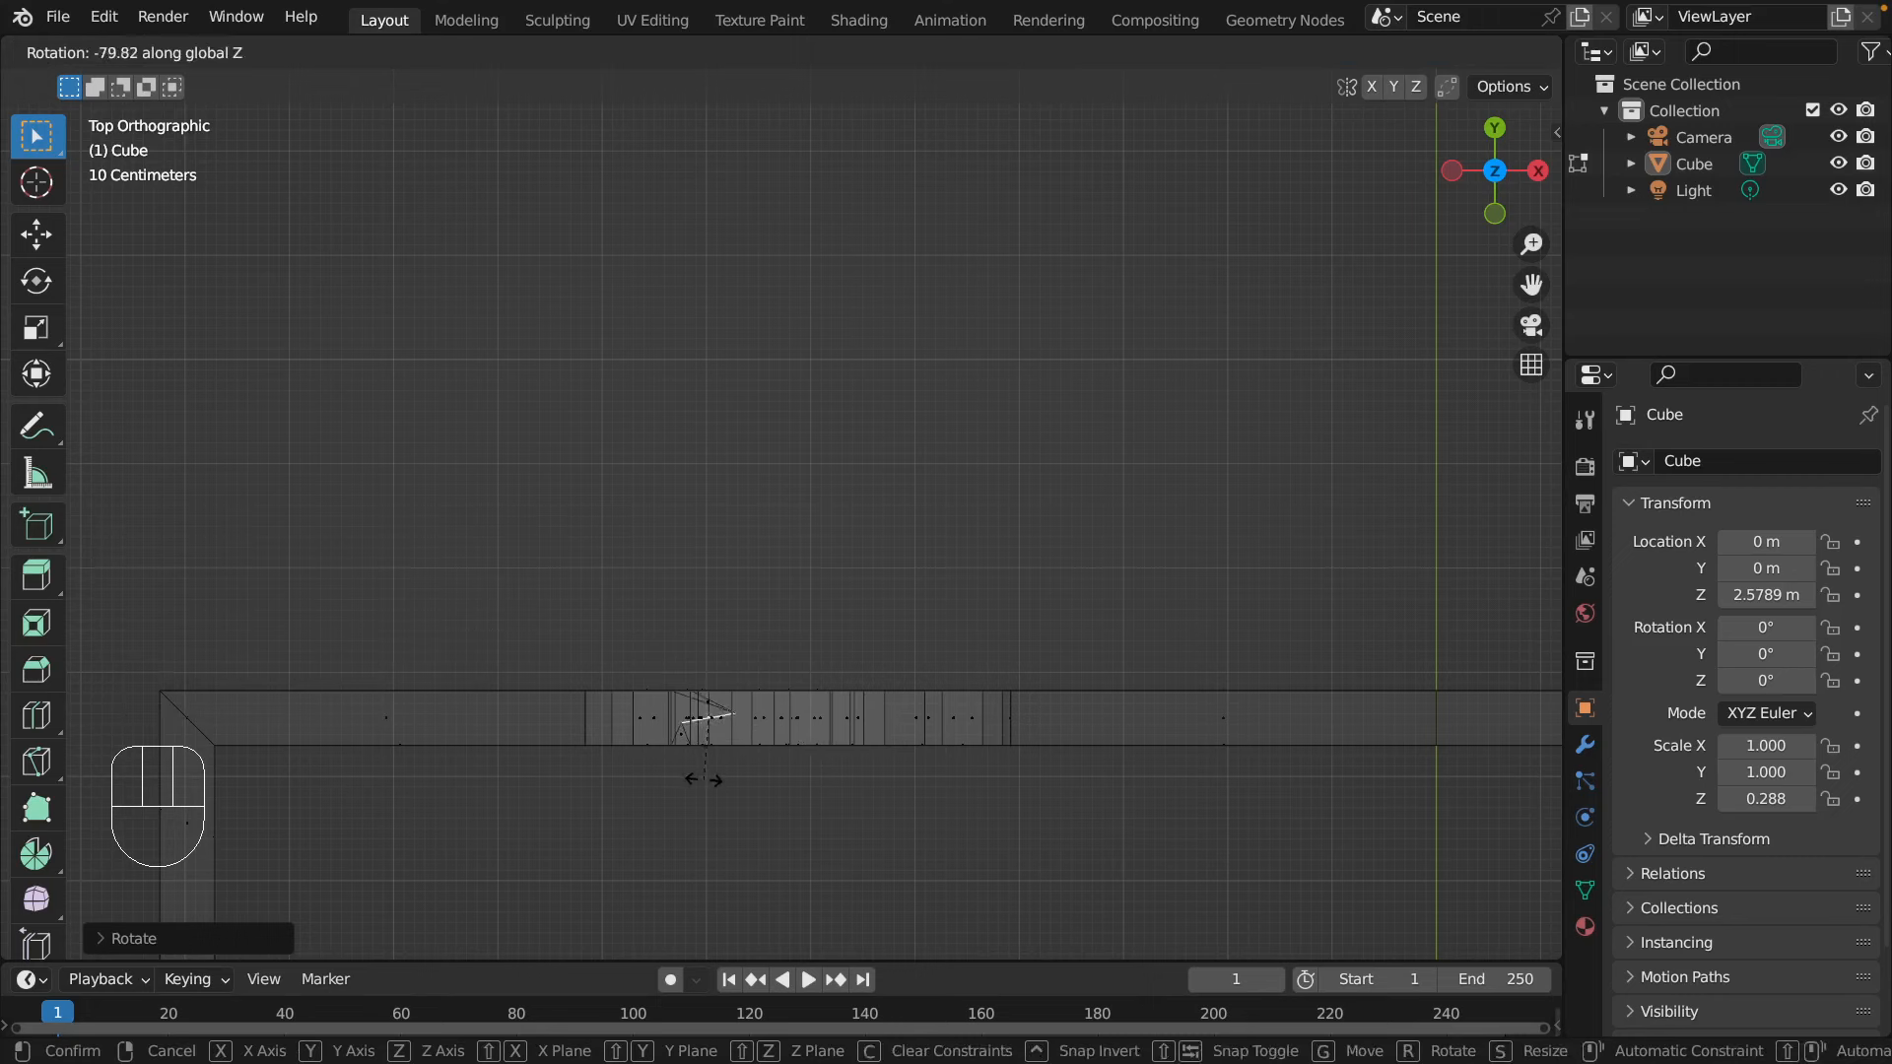
left_click(718, 781)
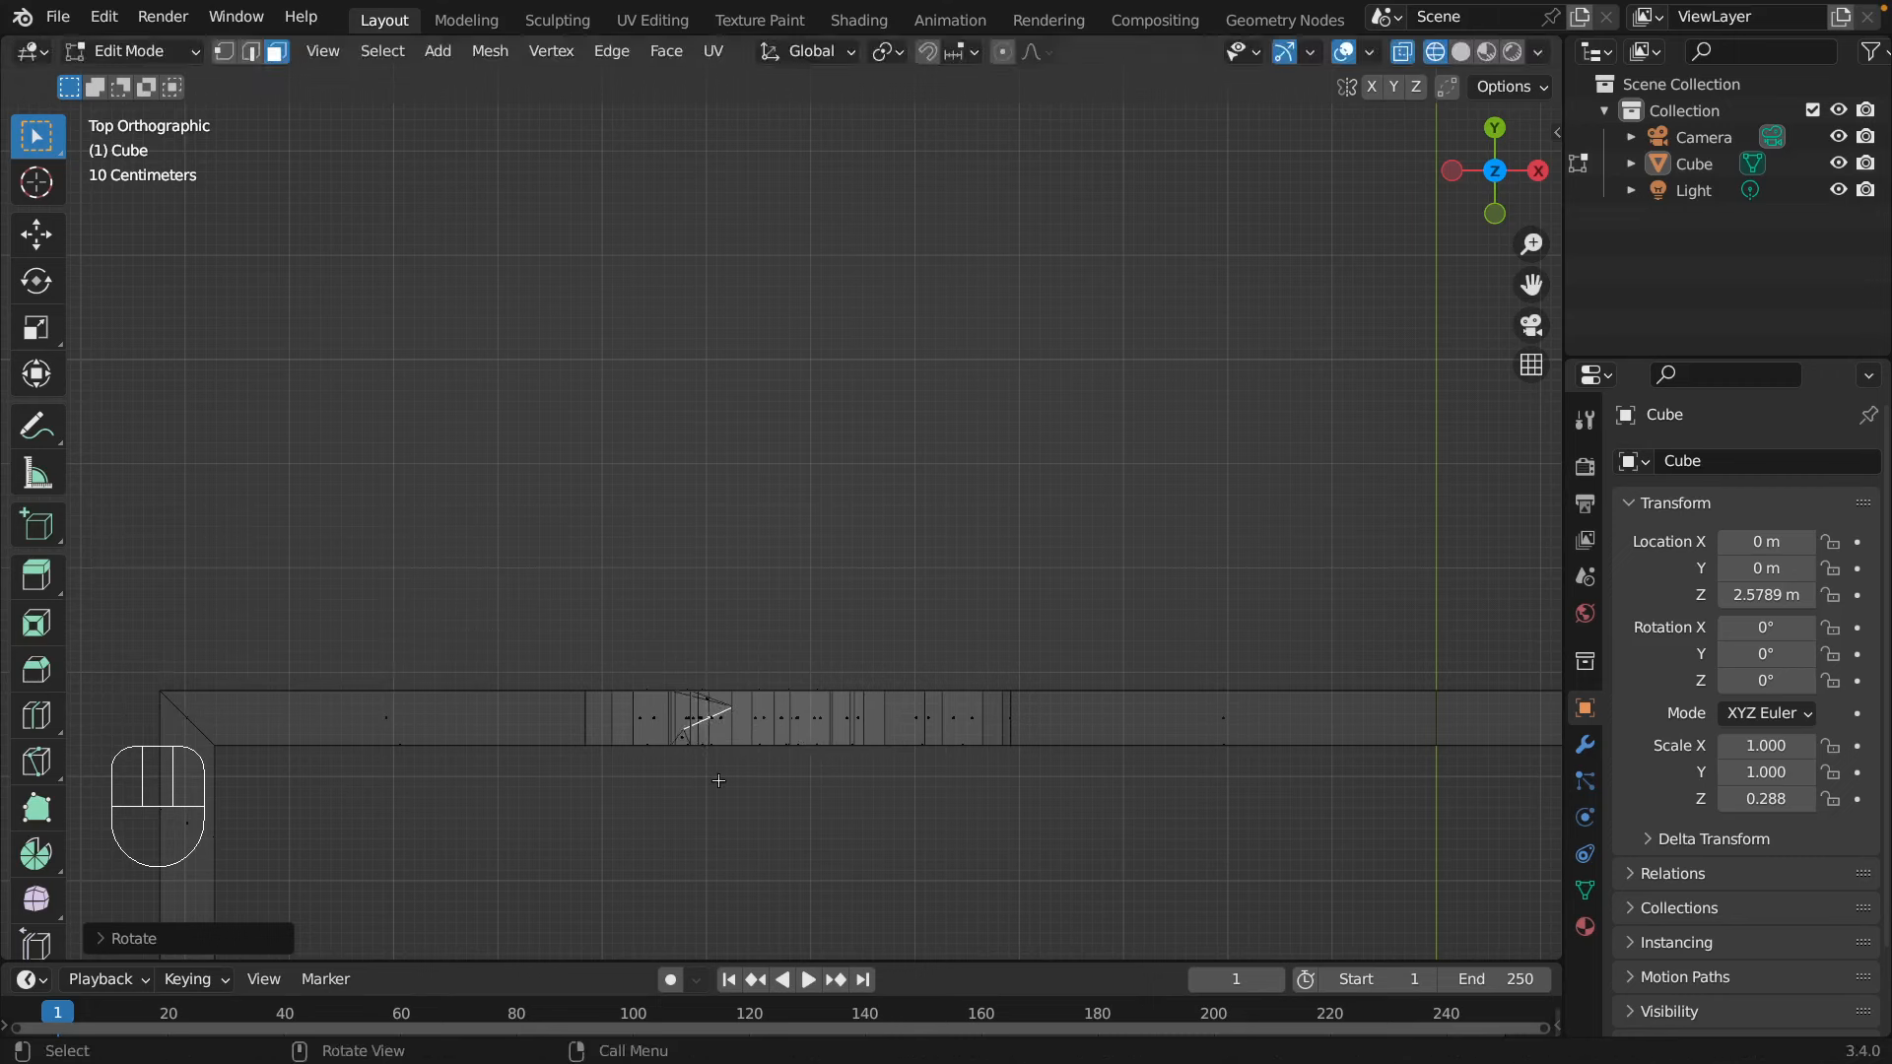
- Extrude the end face as a short stub out of the front of the back frame and rotate its tip parallel to the frame
key("e")
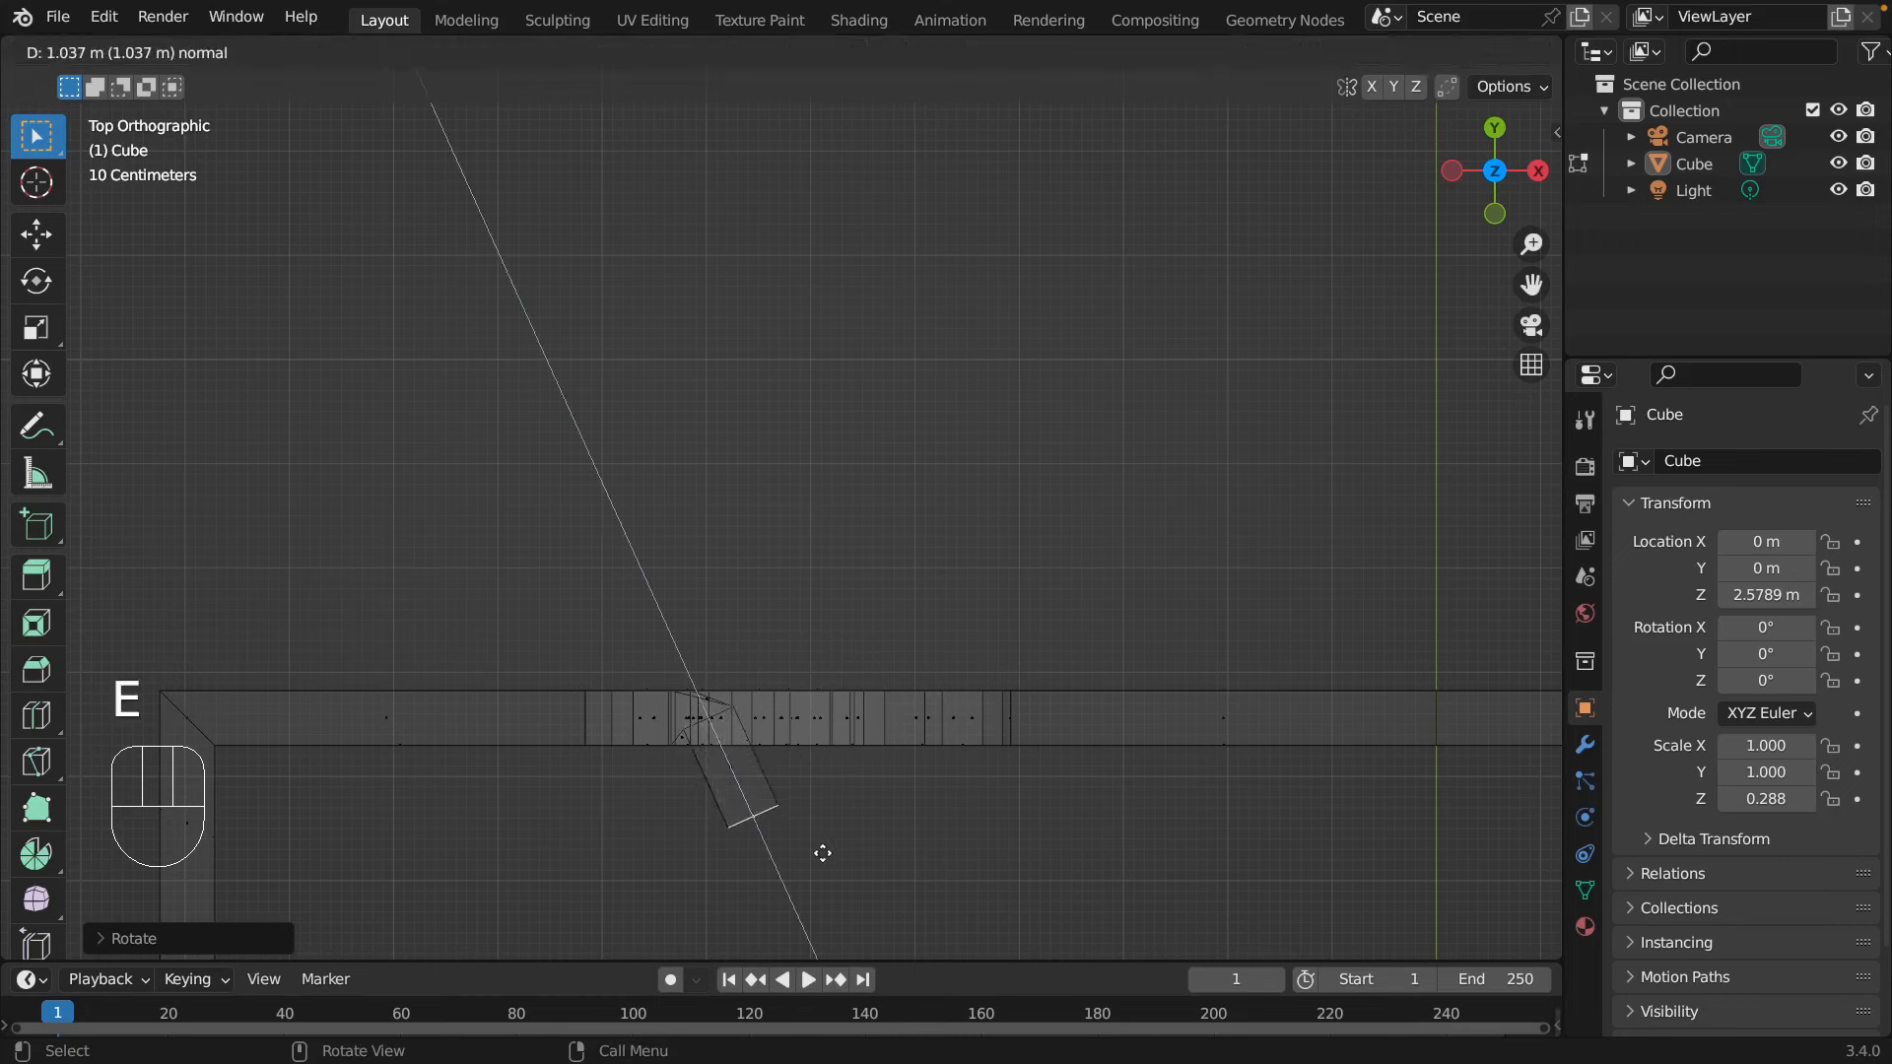
left_click(797, 796)
key("r")
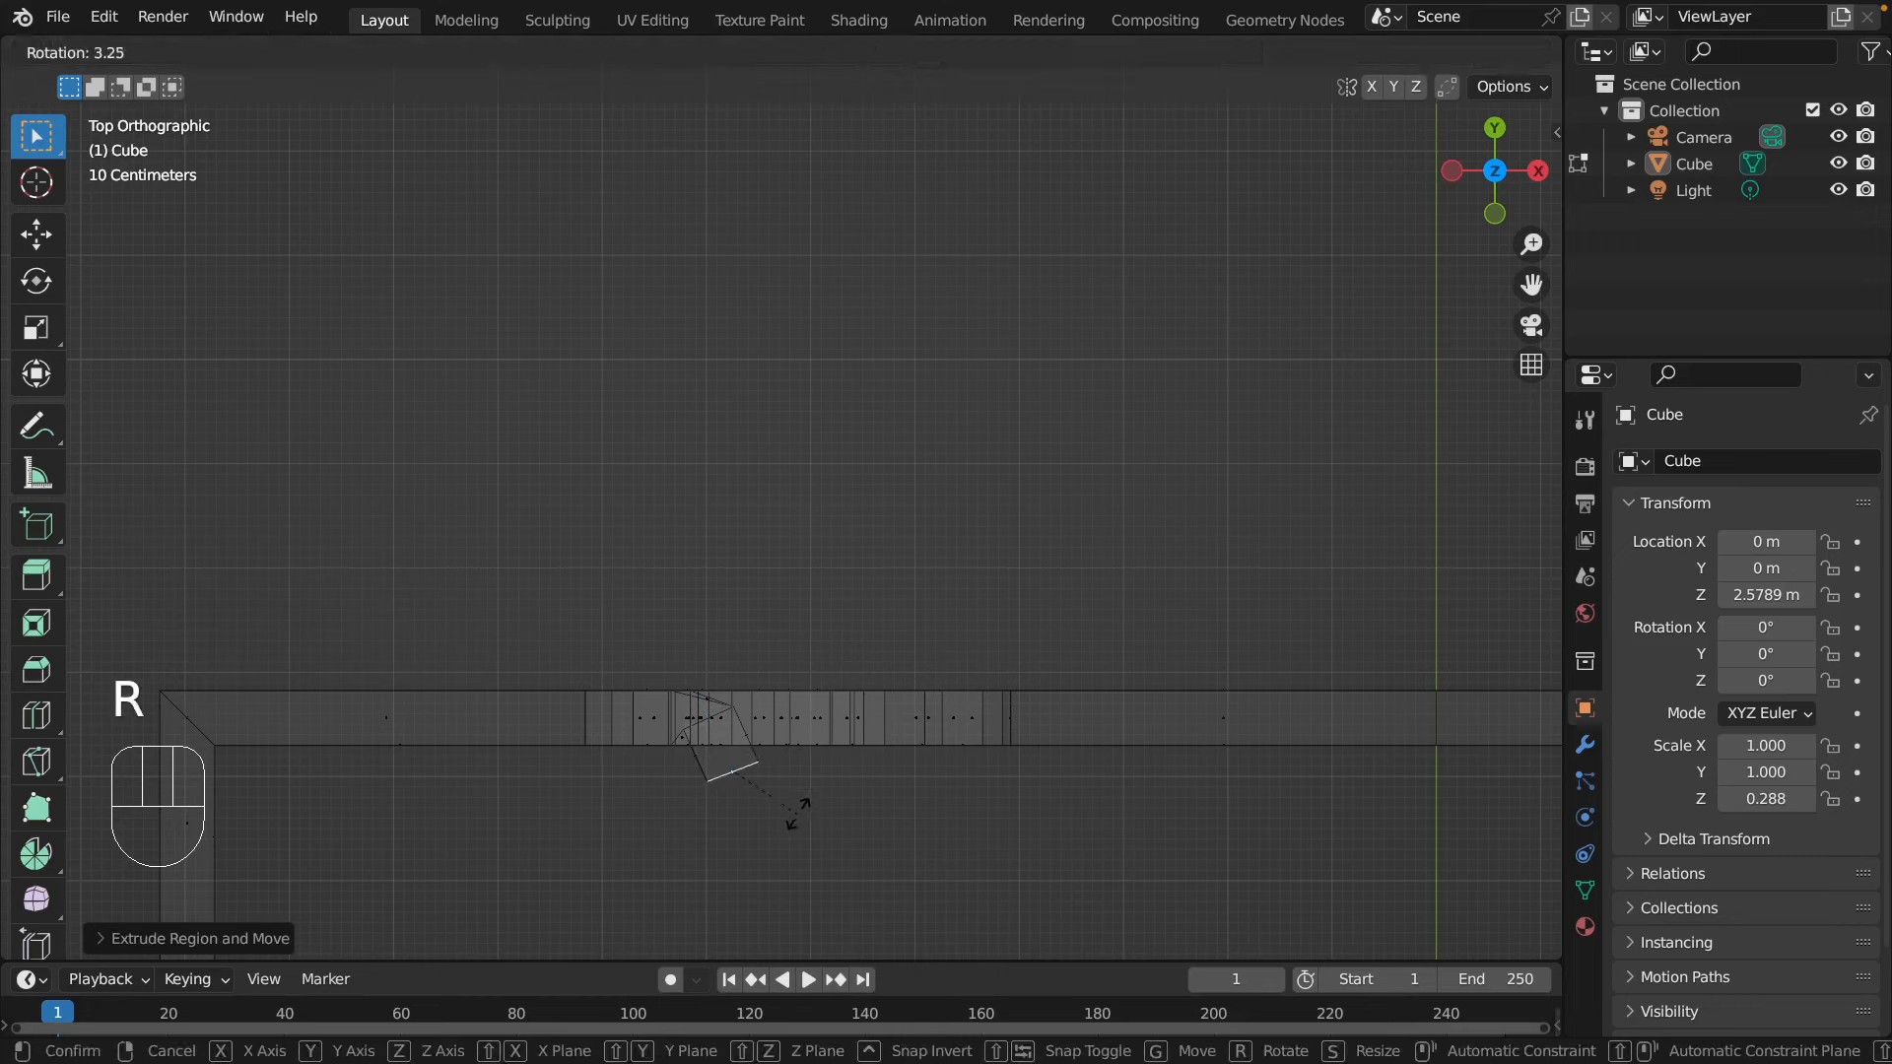
left_click(781, 838)
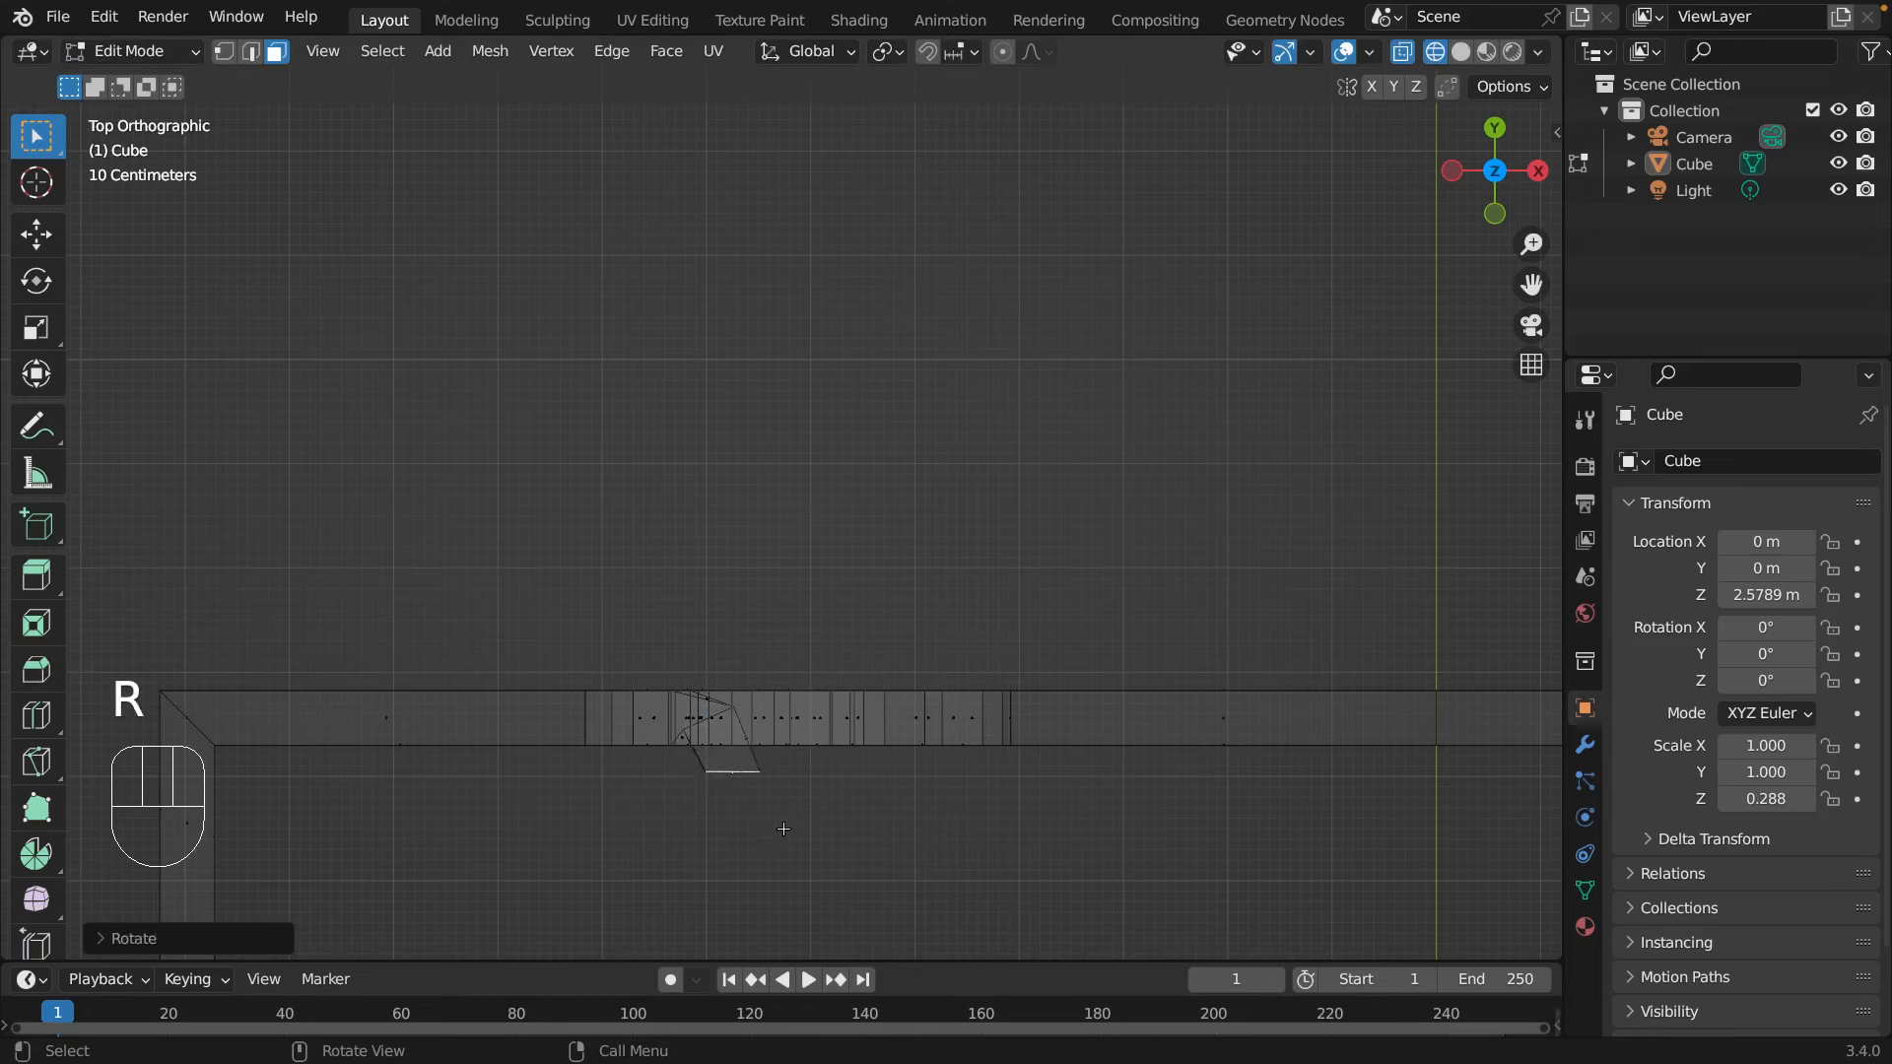
- Scale the stub's front face up uniformly into a large rectangle covering the lower part of the spiral
middle_click_drag(783, 829, 875, 565)
key("s")
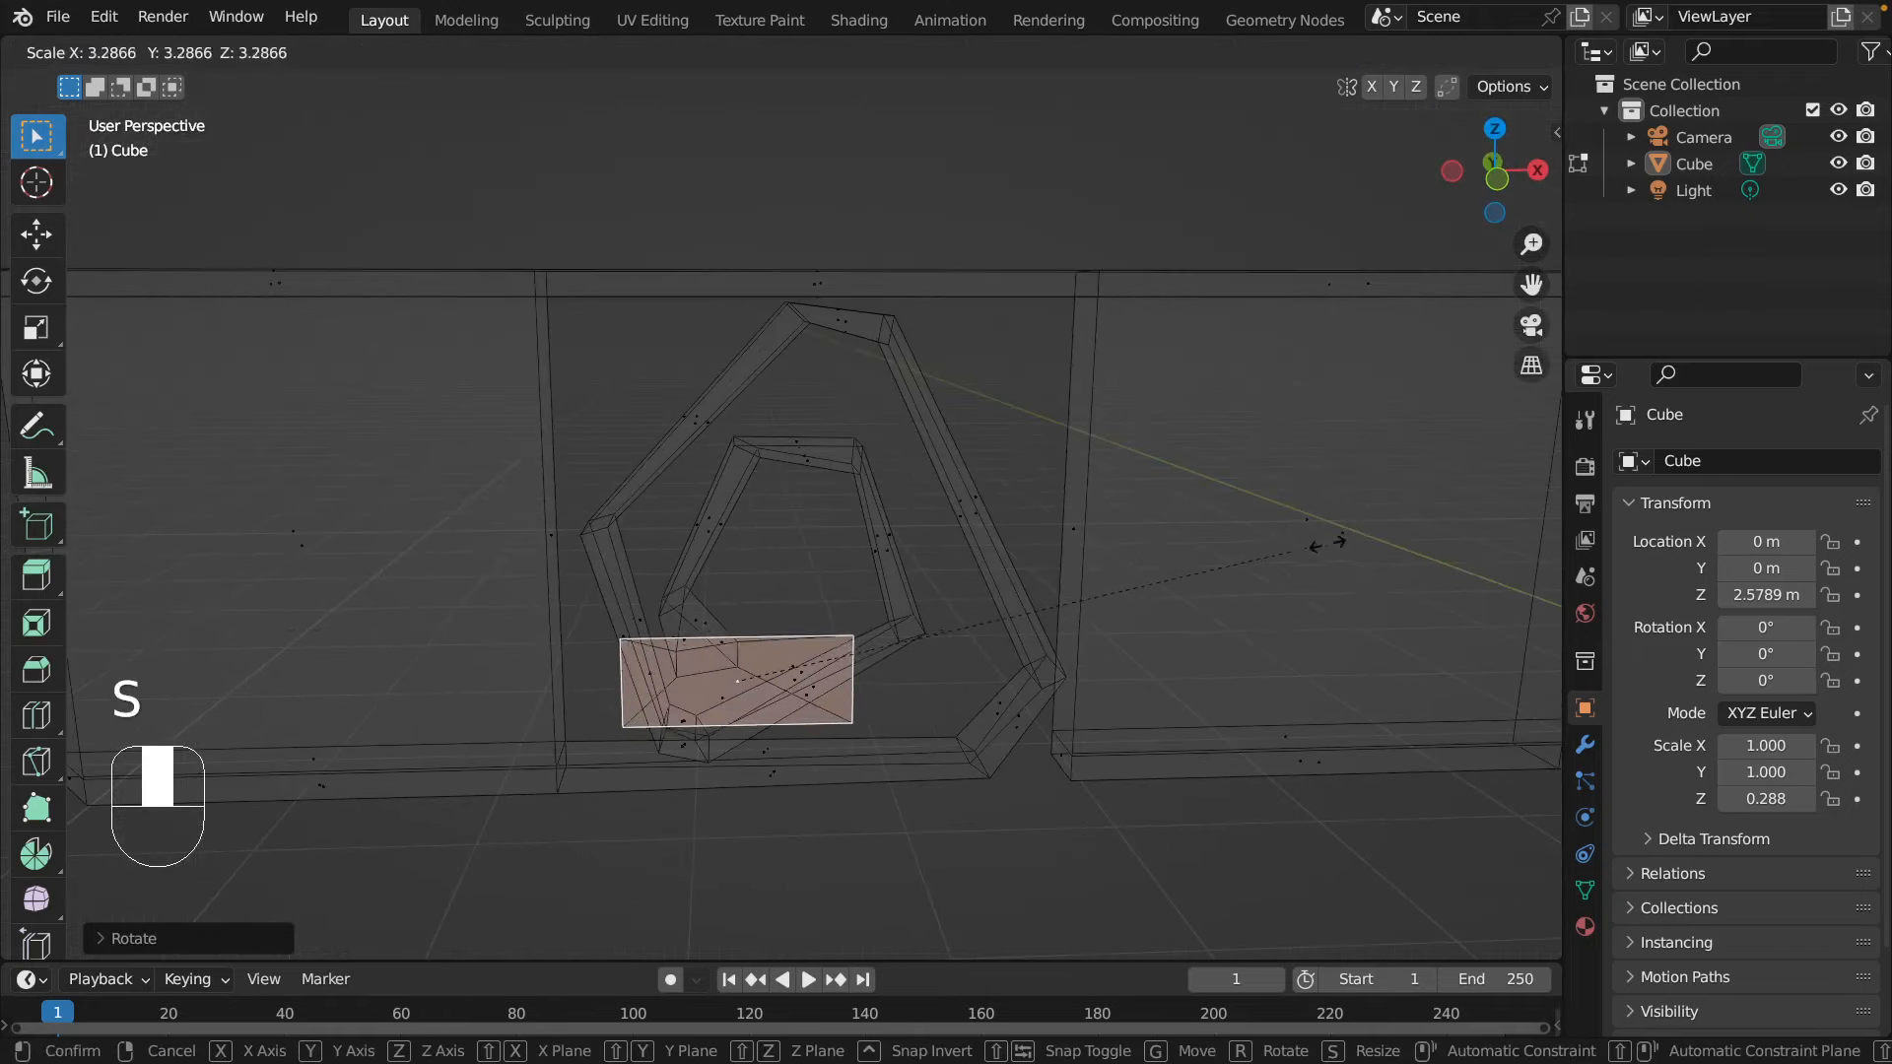
left_click(1489, 517)
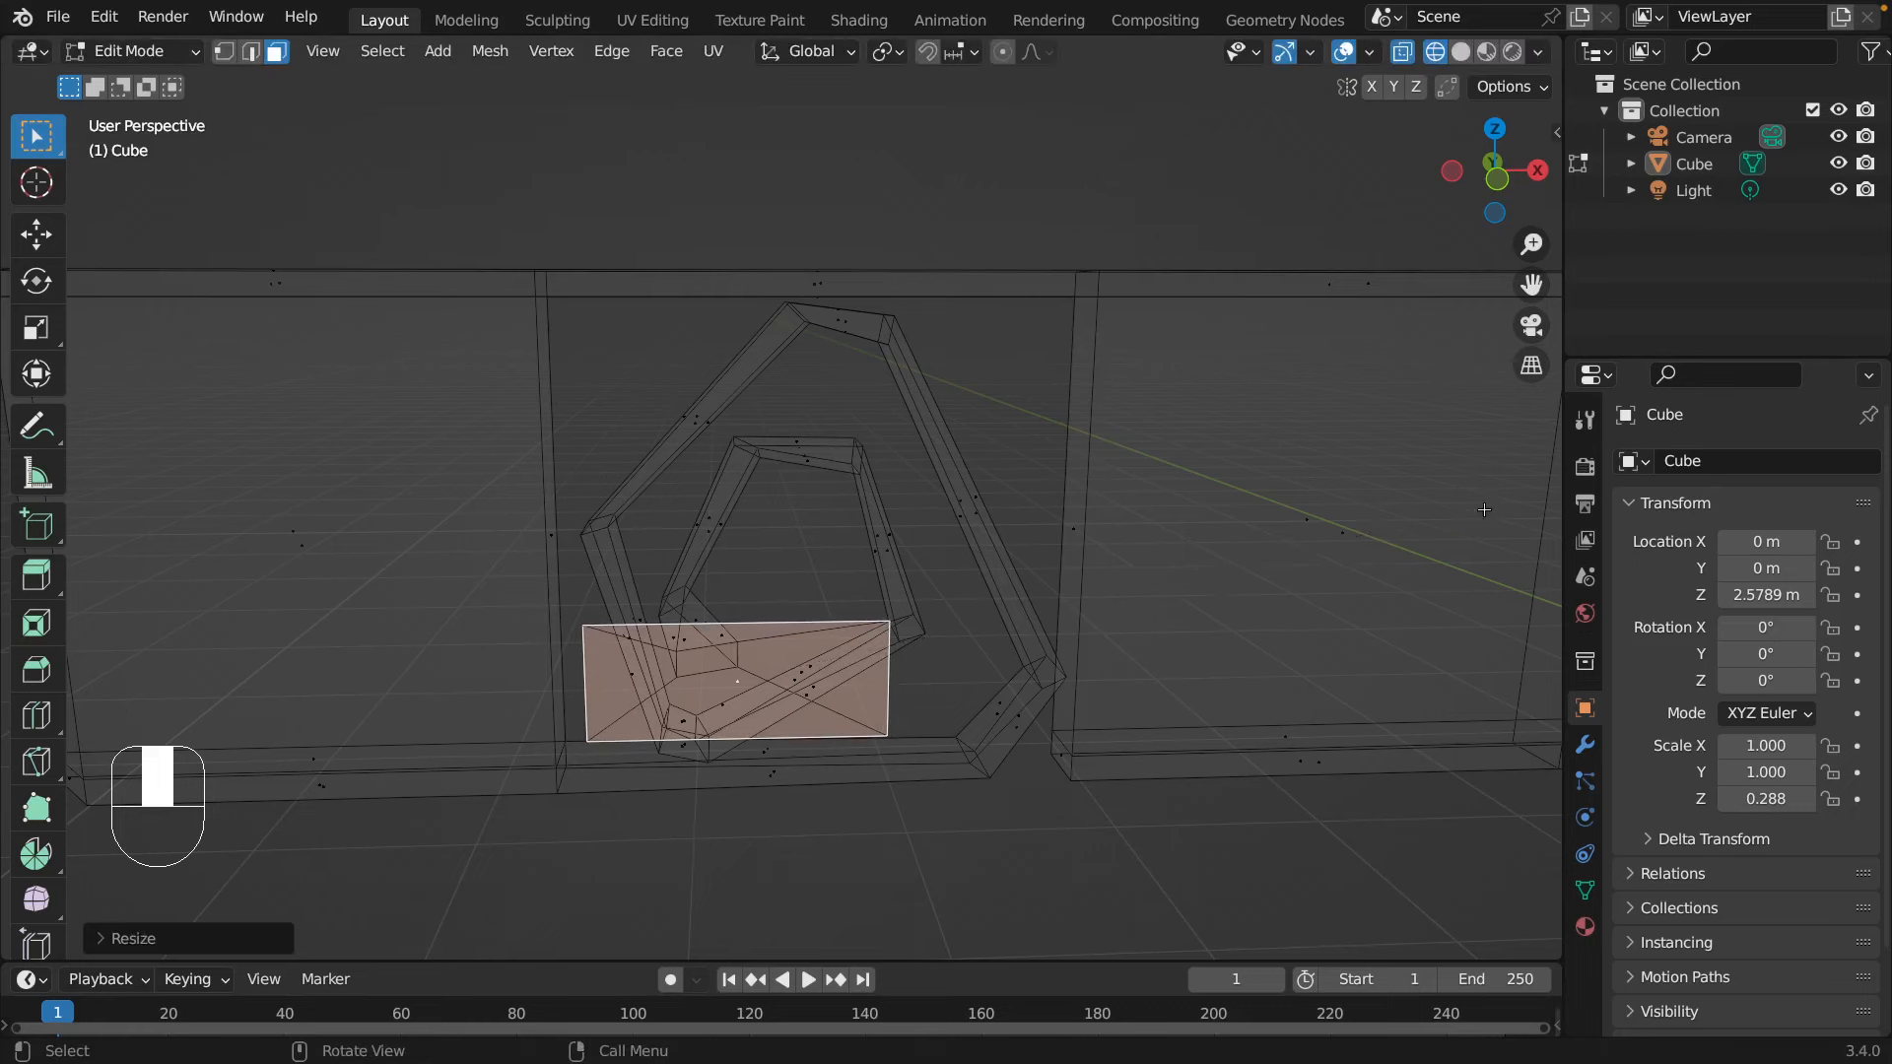
- Stretch the second spiral's enlarged centre face along the global Z axis by a factor of about 1.58 and deselect it
scroll(1325, 673, "up", 2)
scroll(1325, 673, "down", 4)
scroll(1278, 633, "up", 1)
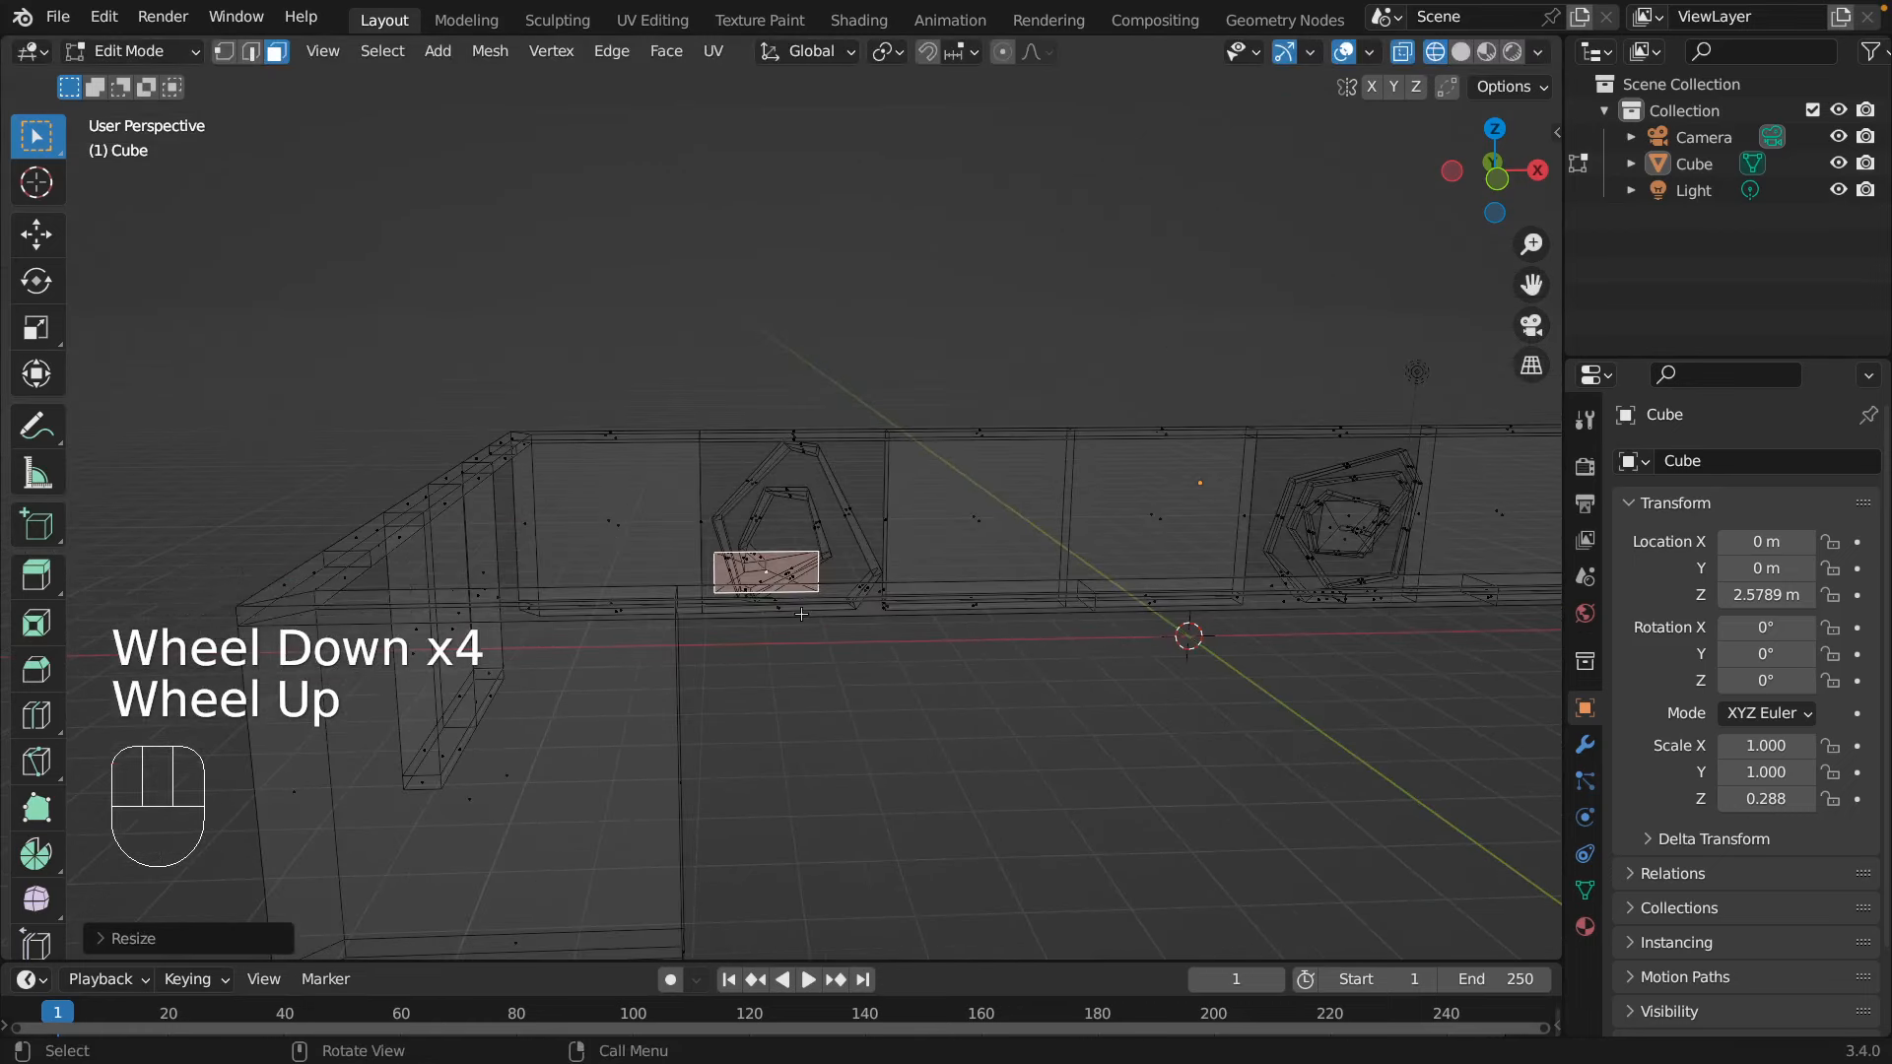
key("s")
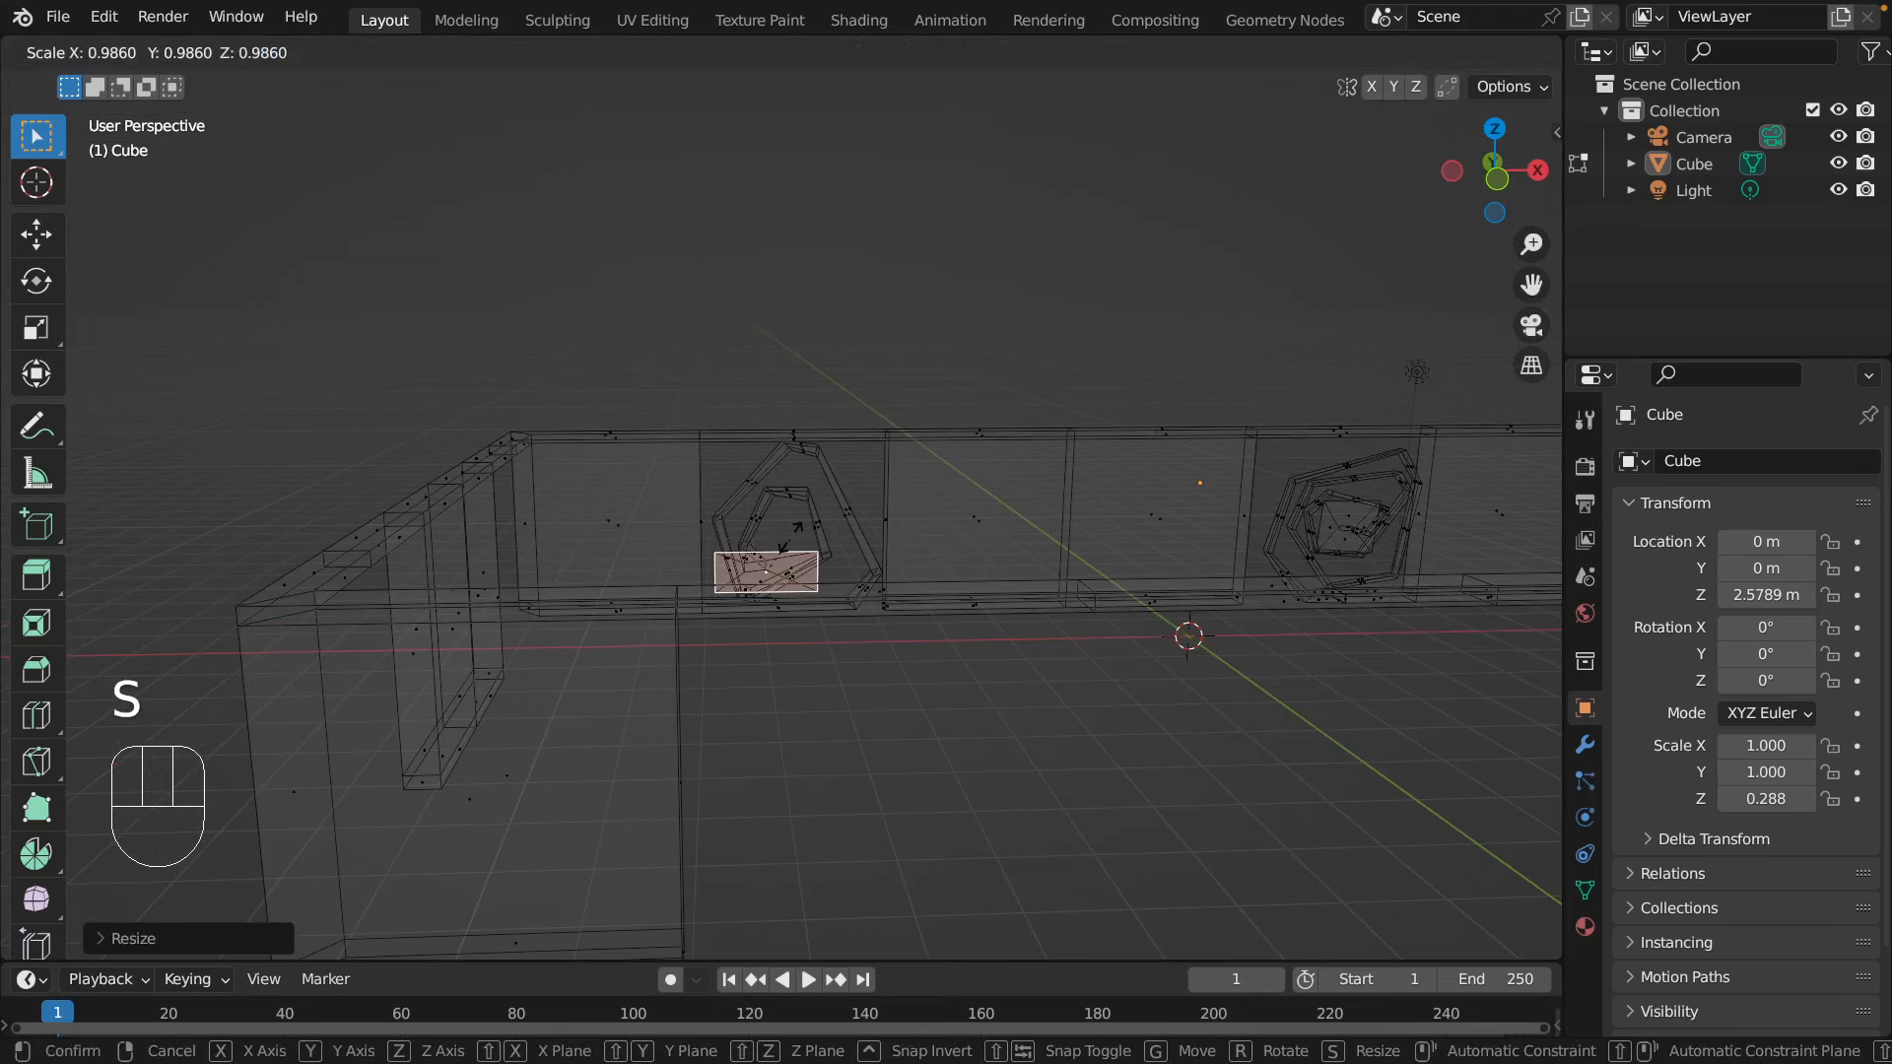
key("z")
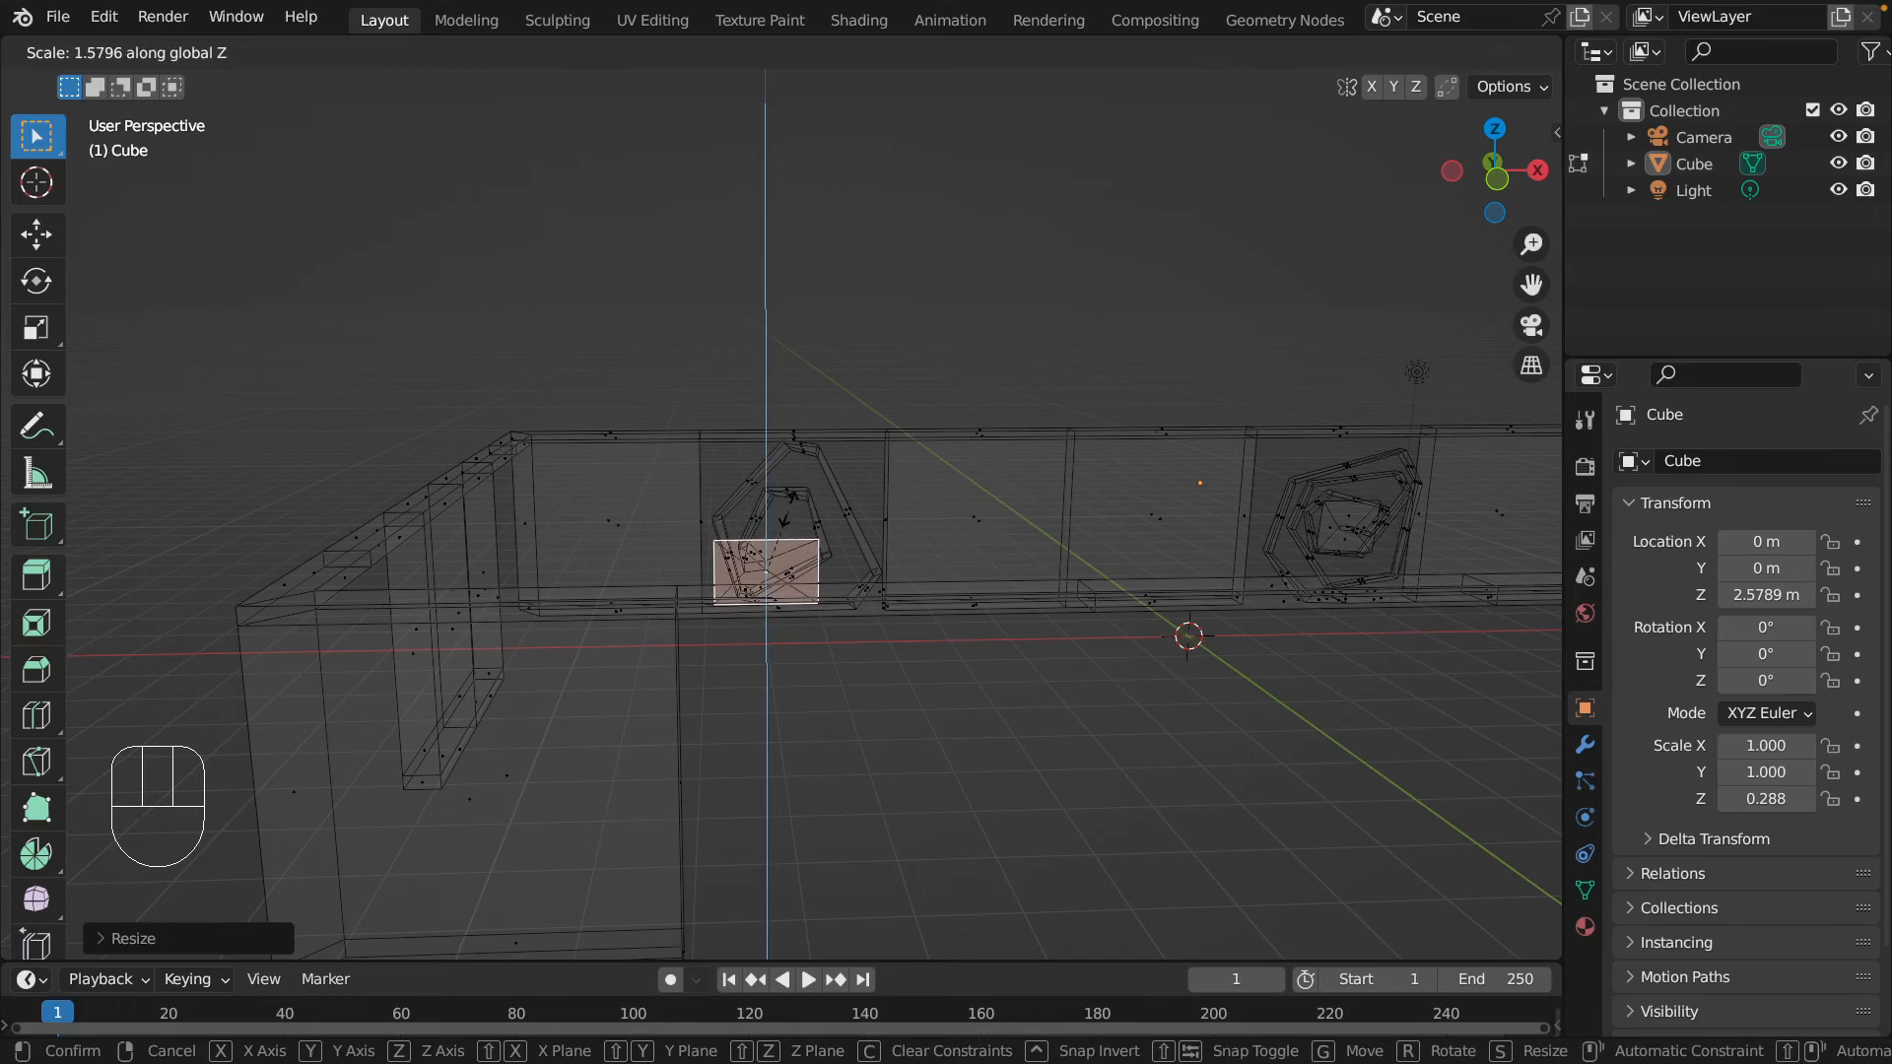
left_click(747, 660)
left_click(746, 660)
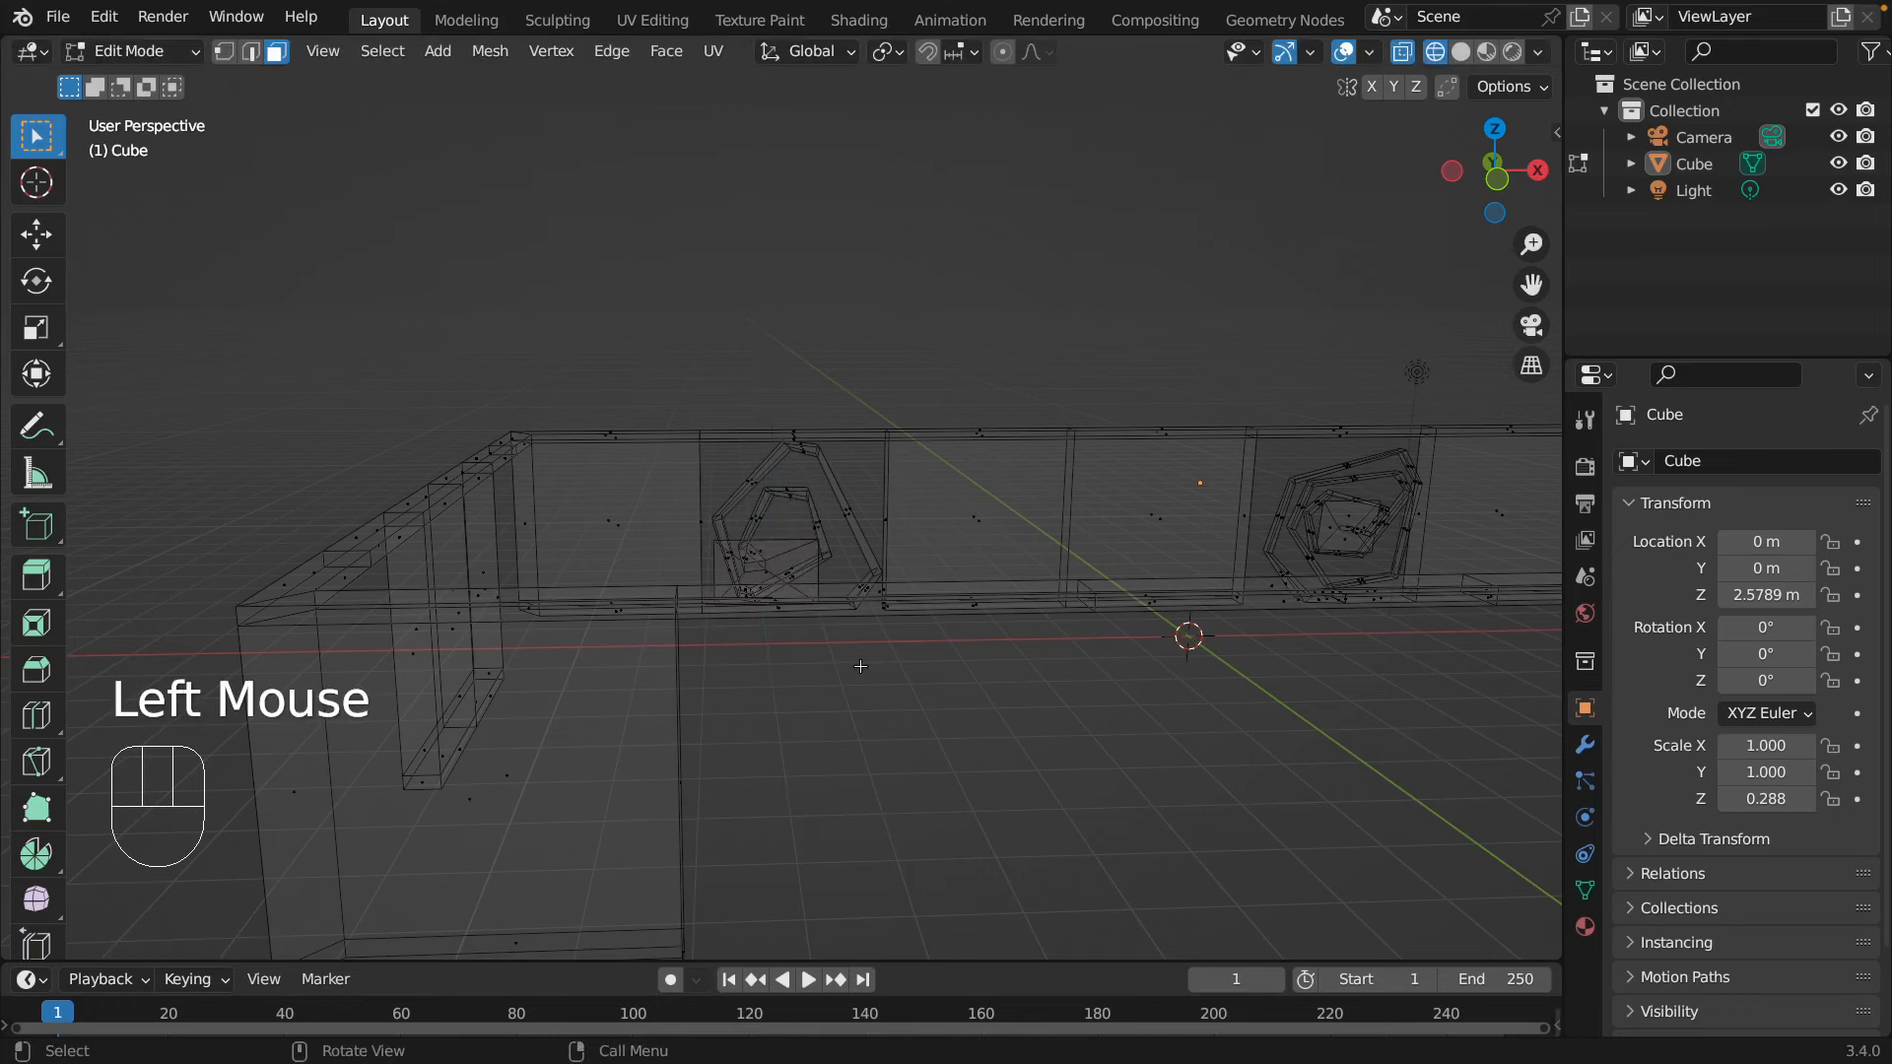
- Switch the viewport to solid shading and examine the whole couch frame with both back spirals
left_click(1461, 51)
left_click(1129, 577)
middle_click(1104, 716)
middle_click_drag(1105, 716, 906, 658)
scroll(1196, 523, "down", 2)
middle_click_drag(1040, 598, 1146, 669)
scroll(1299, 518, "down", 1)
middle_click_drag(1299, 517, 1345, 461)
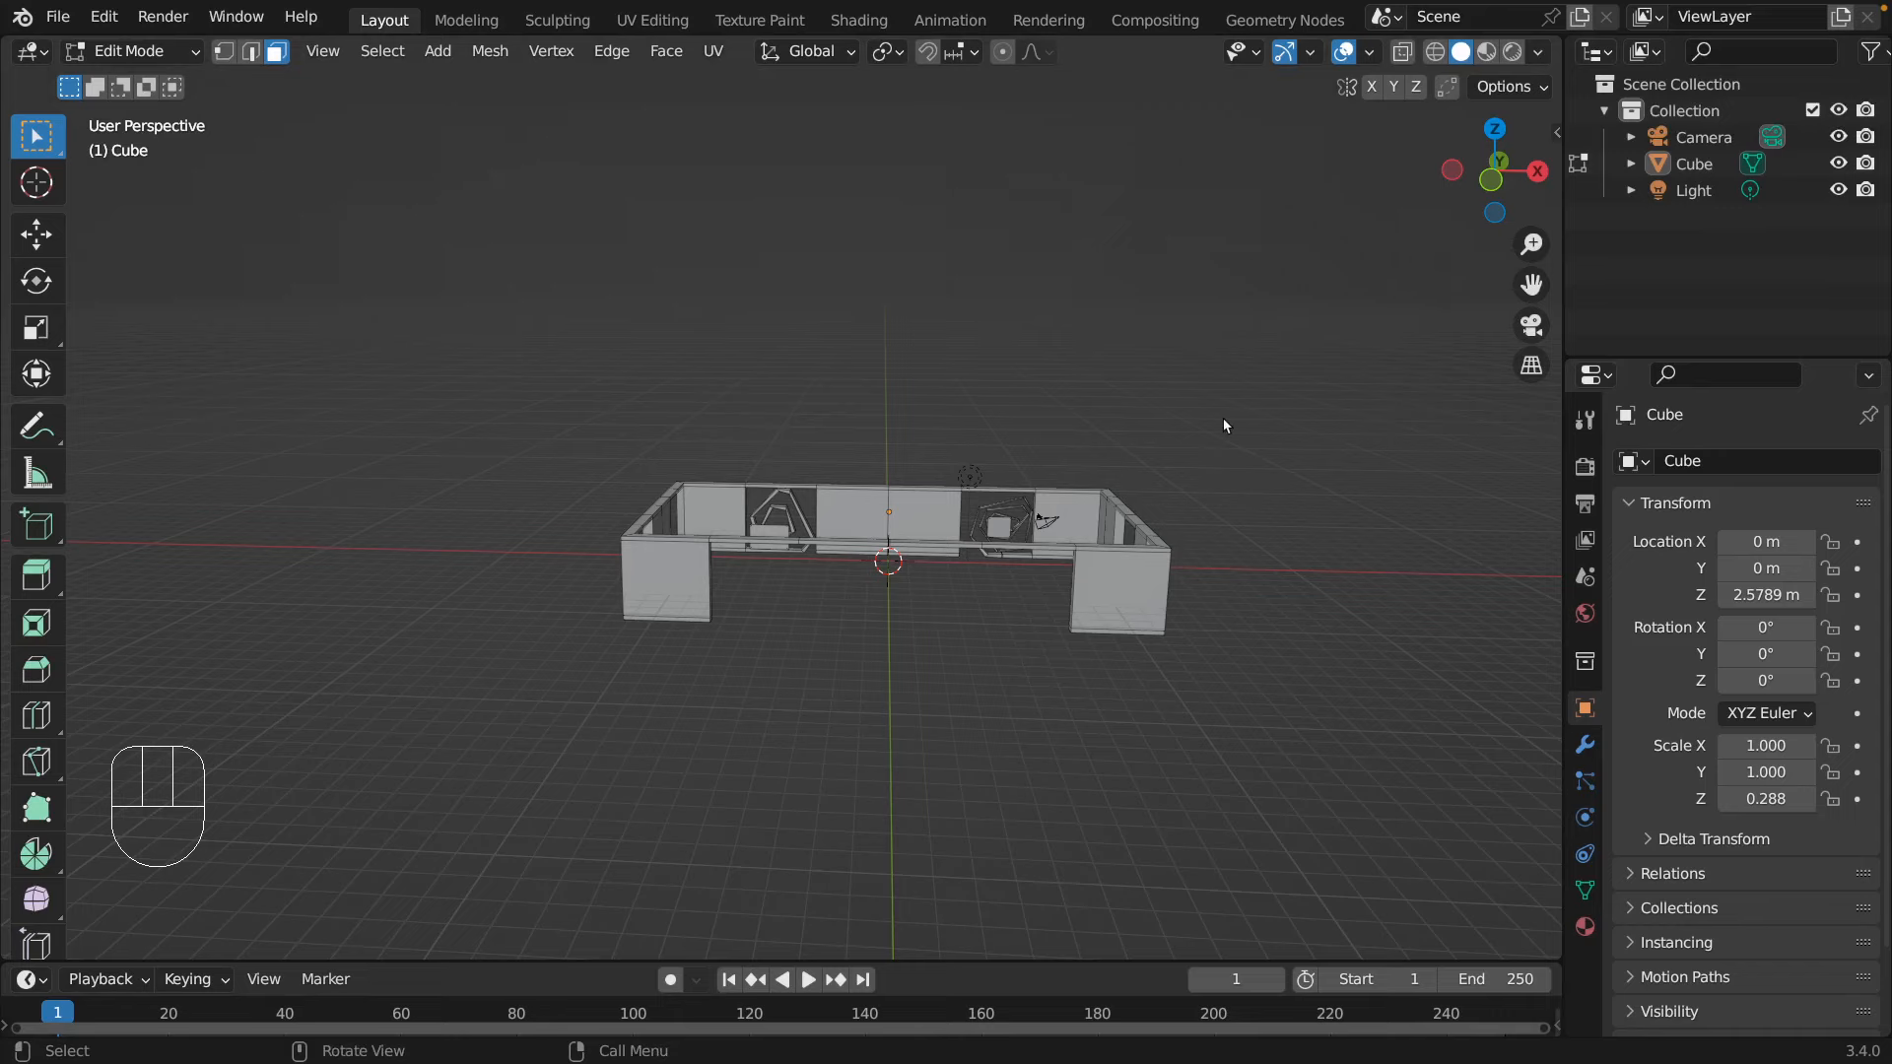
middle_click_drag(1225, 425, 1104, 463)
scroll(891, 549, "up", 2)
scroll(884, 560, "down", 1)
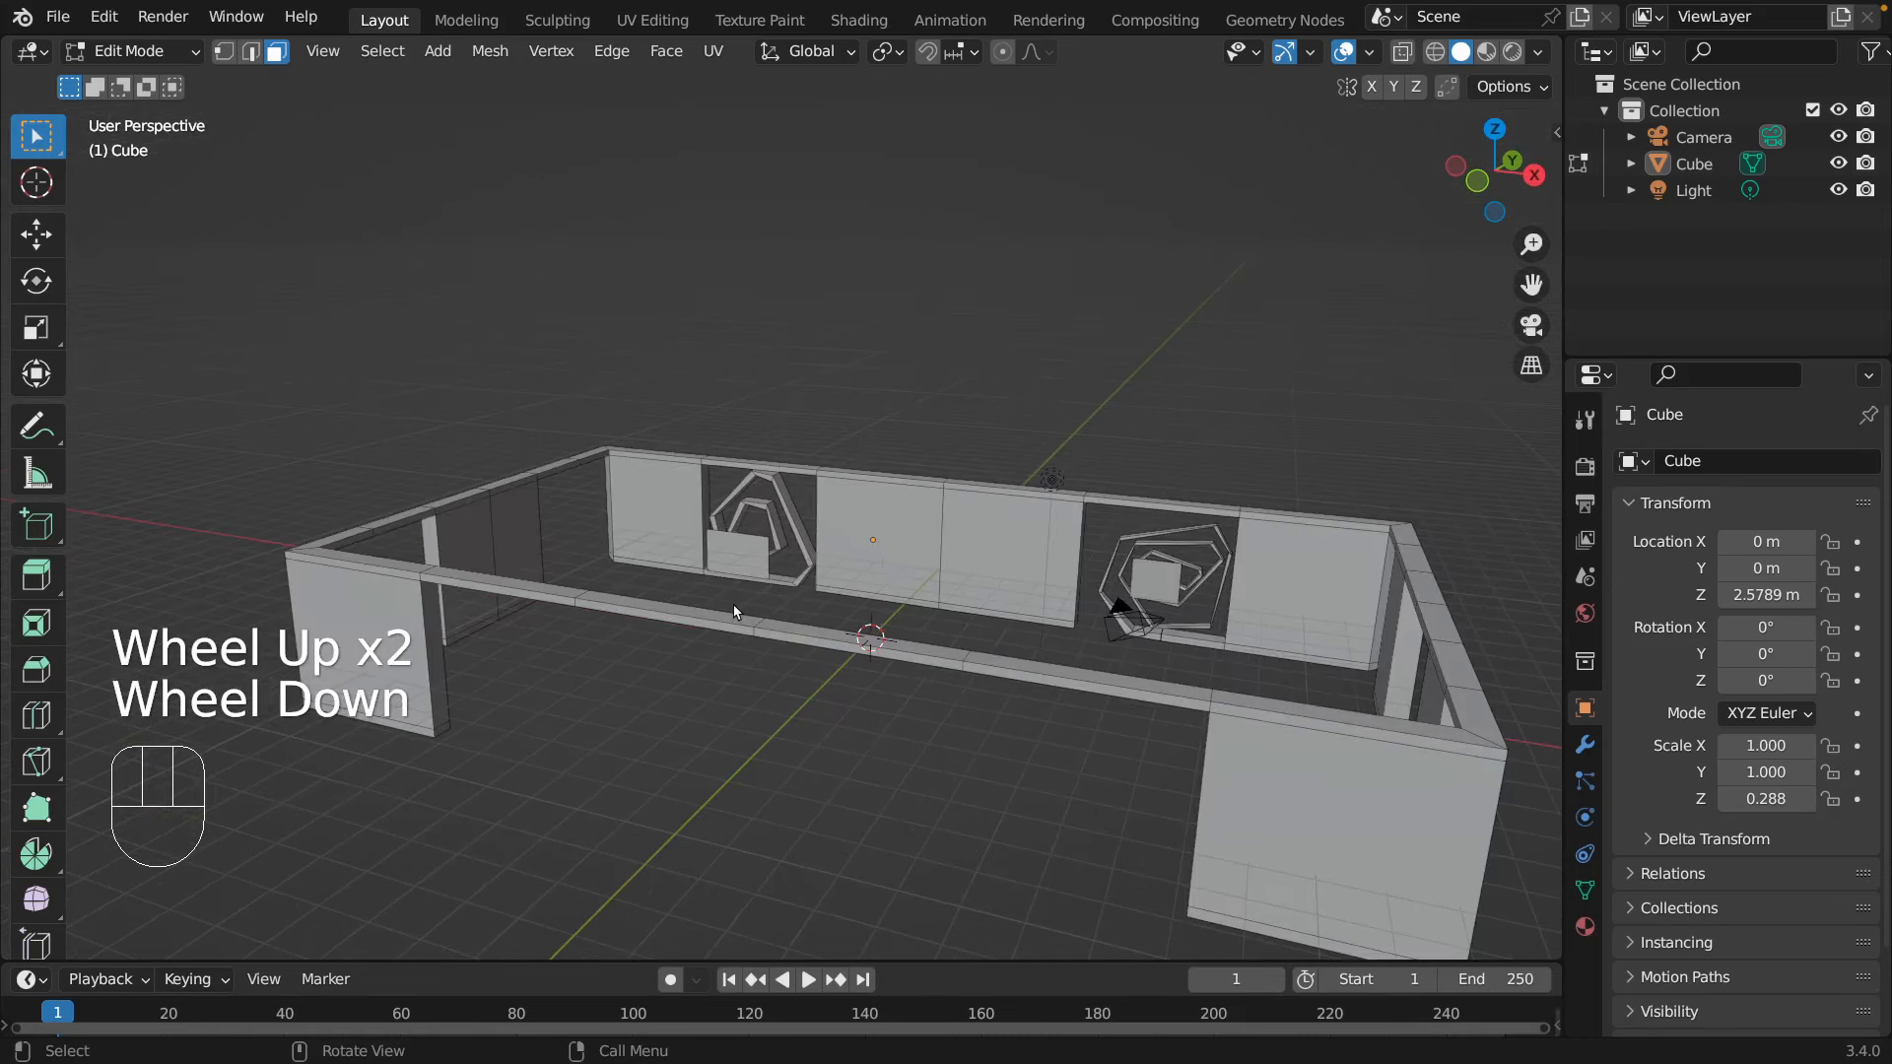
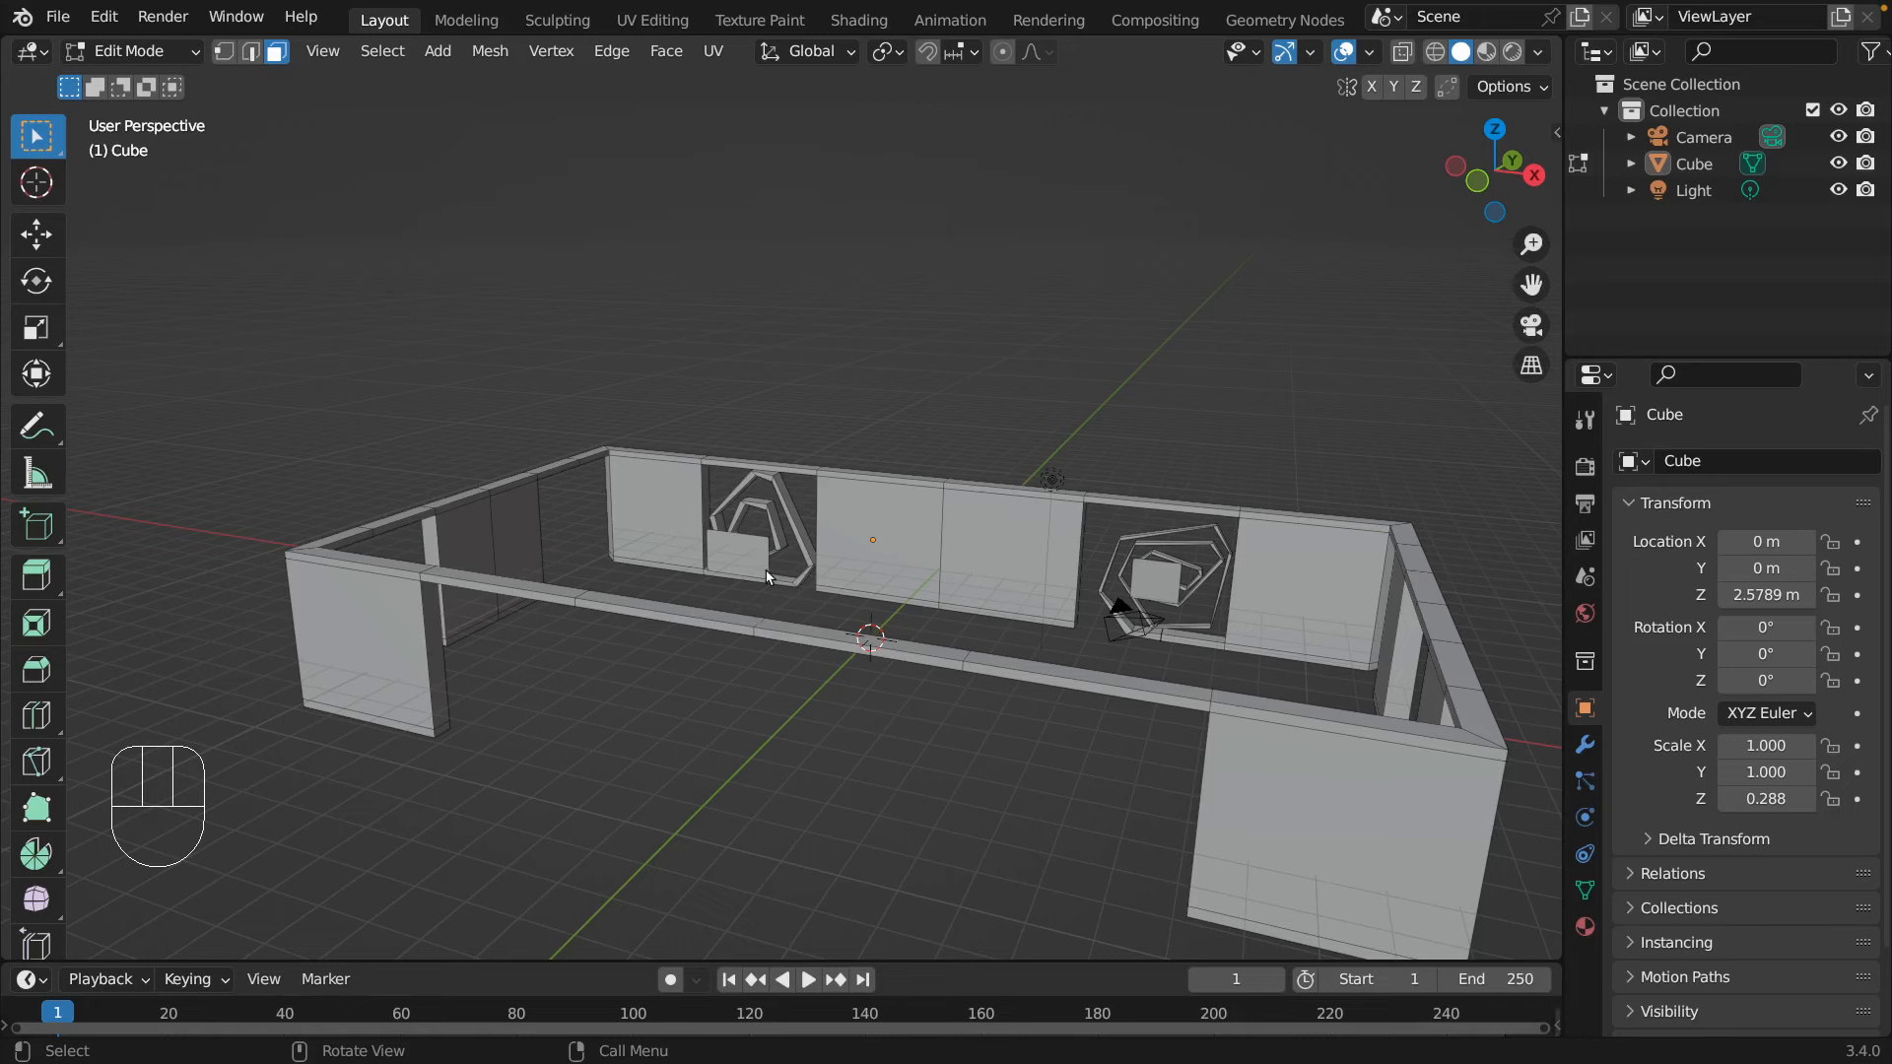
- Return to Object Mode, select the couch frame and apply its scale
left_click(631, 703)
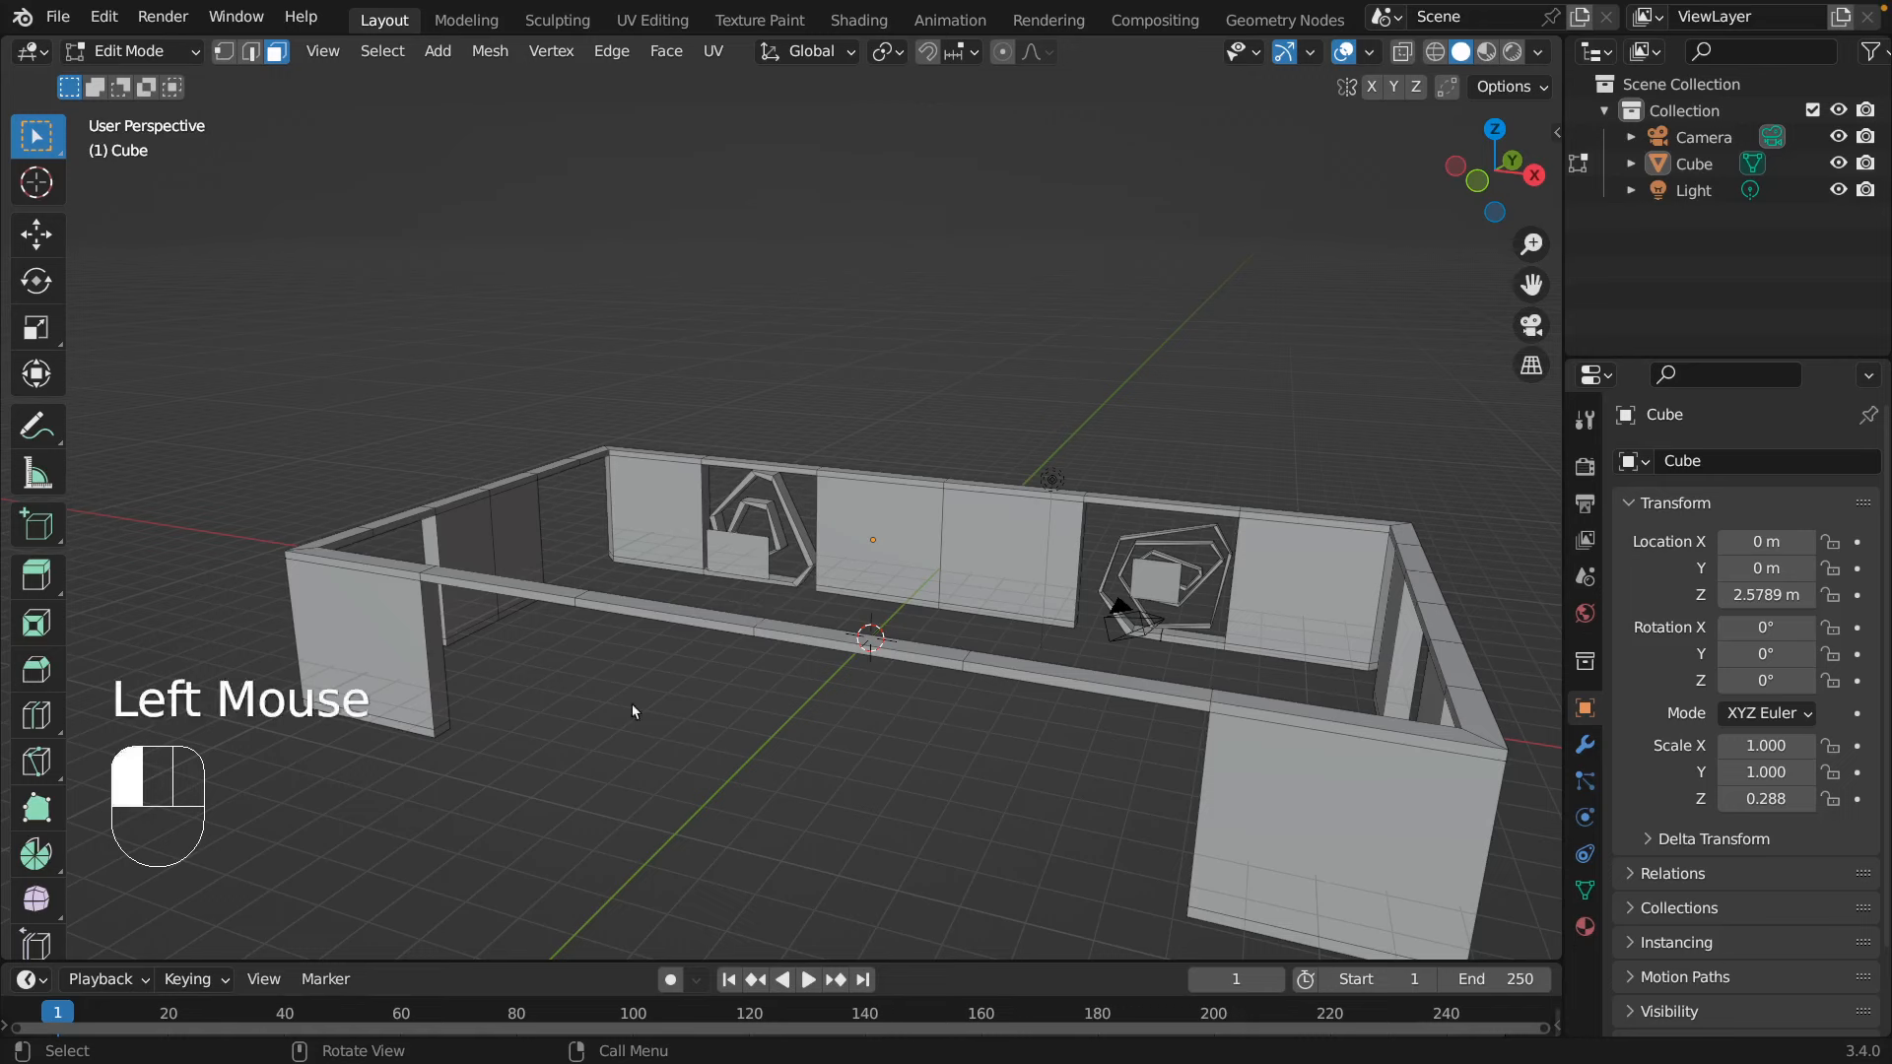
key("Tab")
left_click(367, 665)
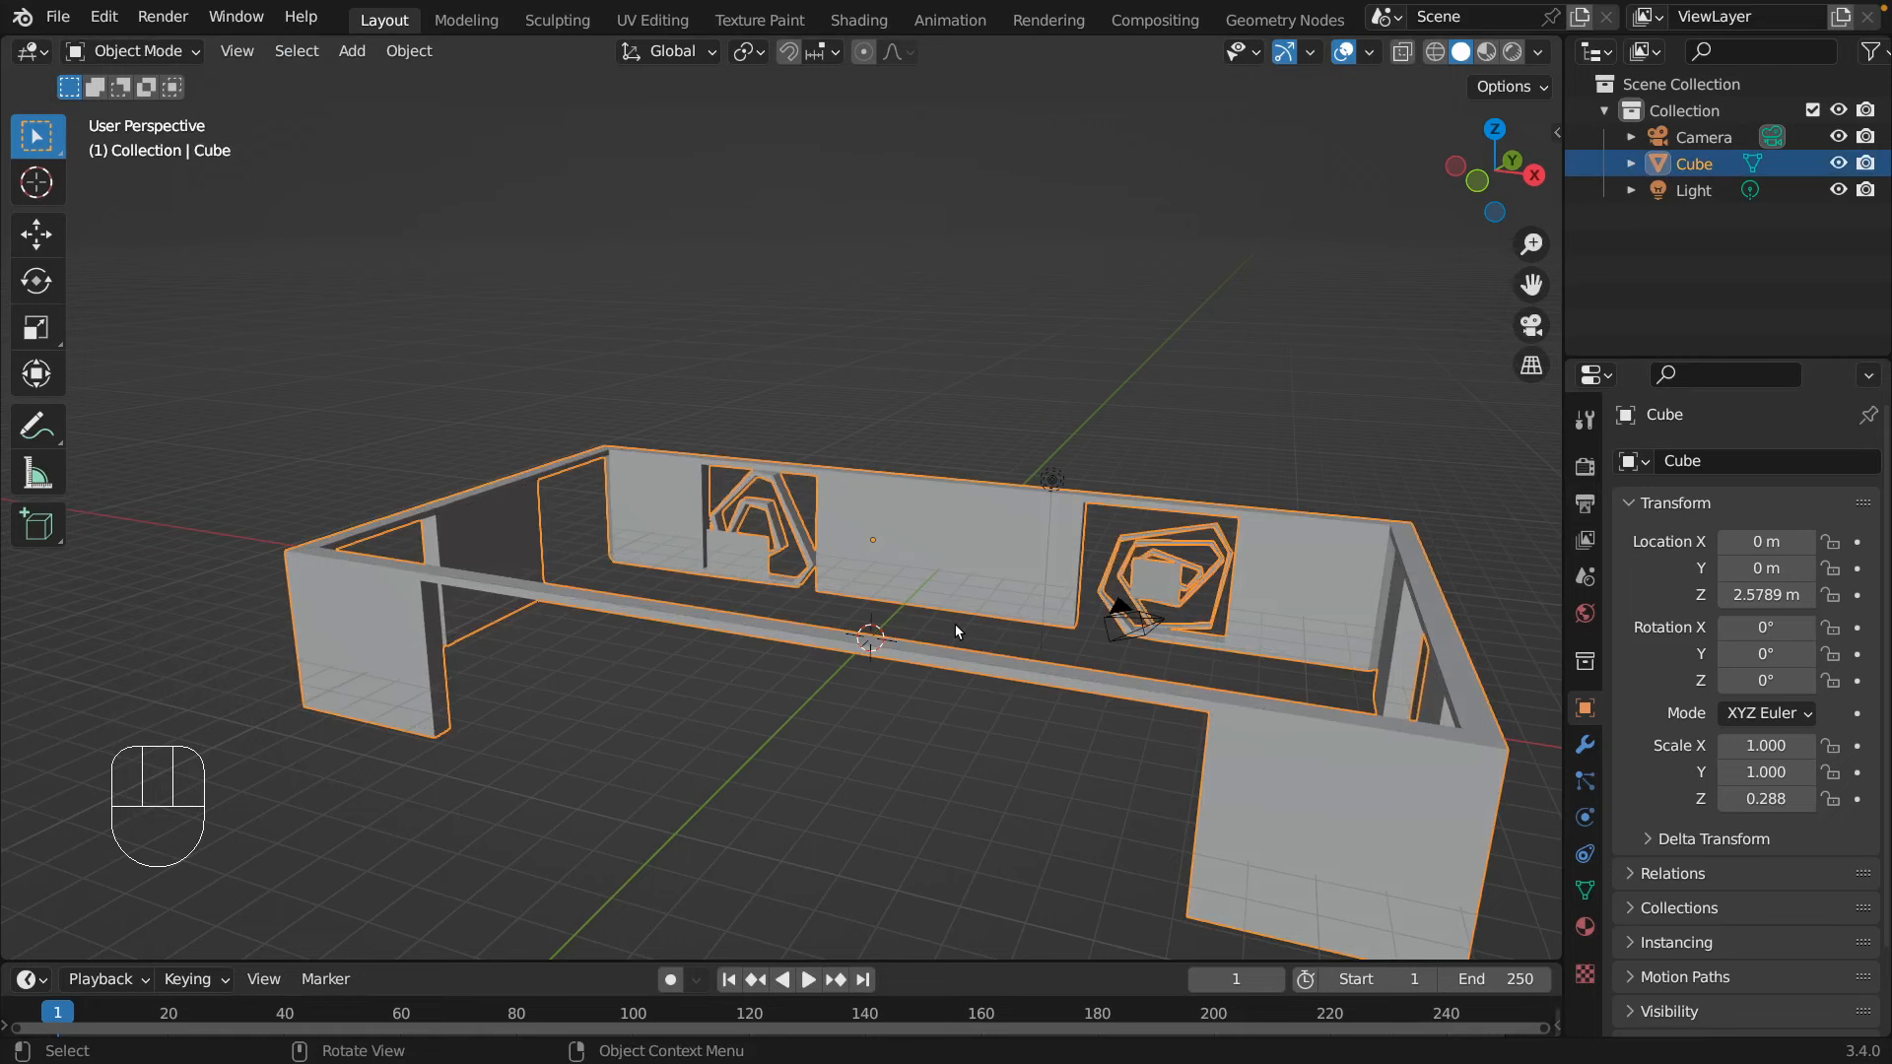
key("ctrl+a")
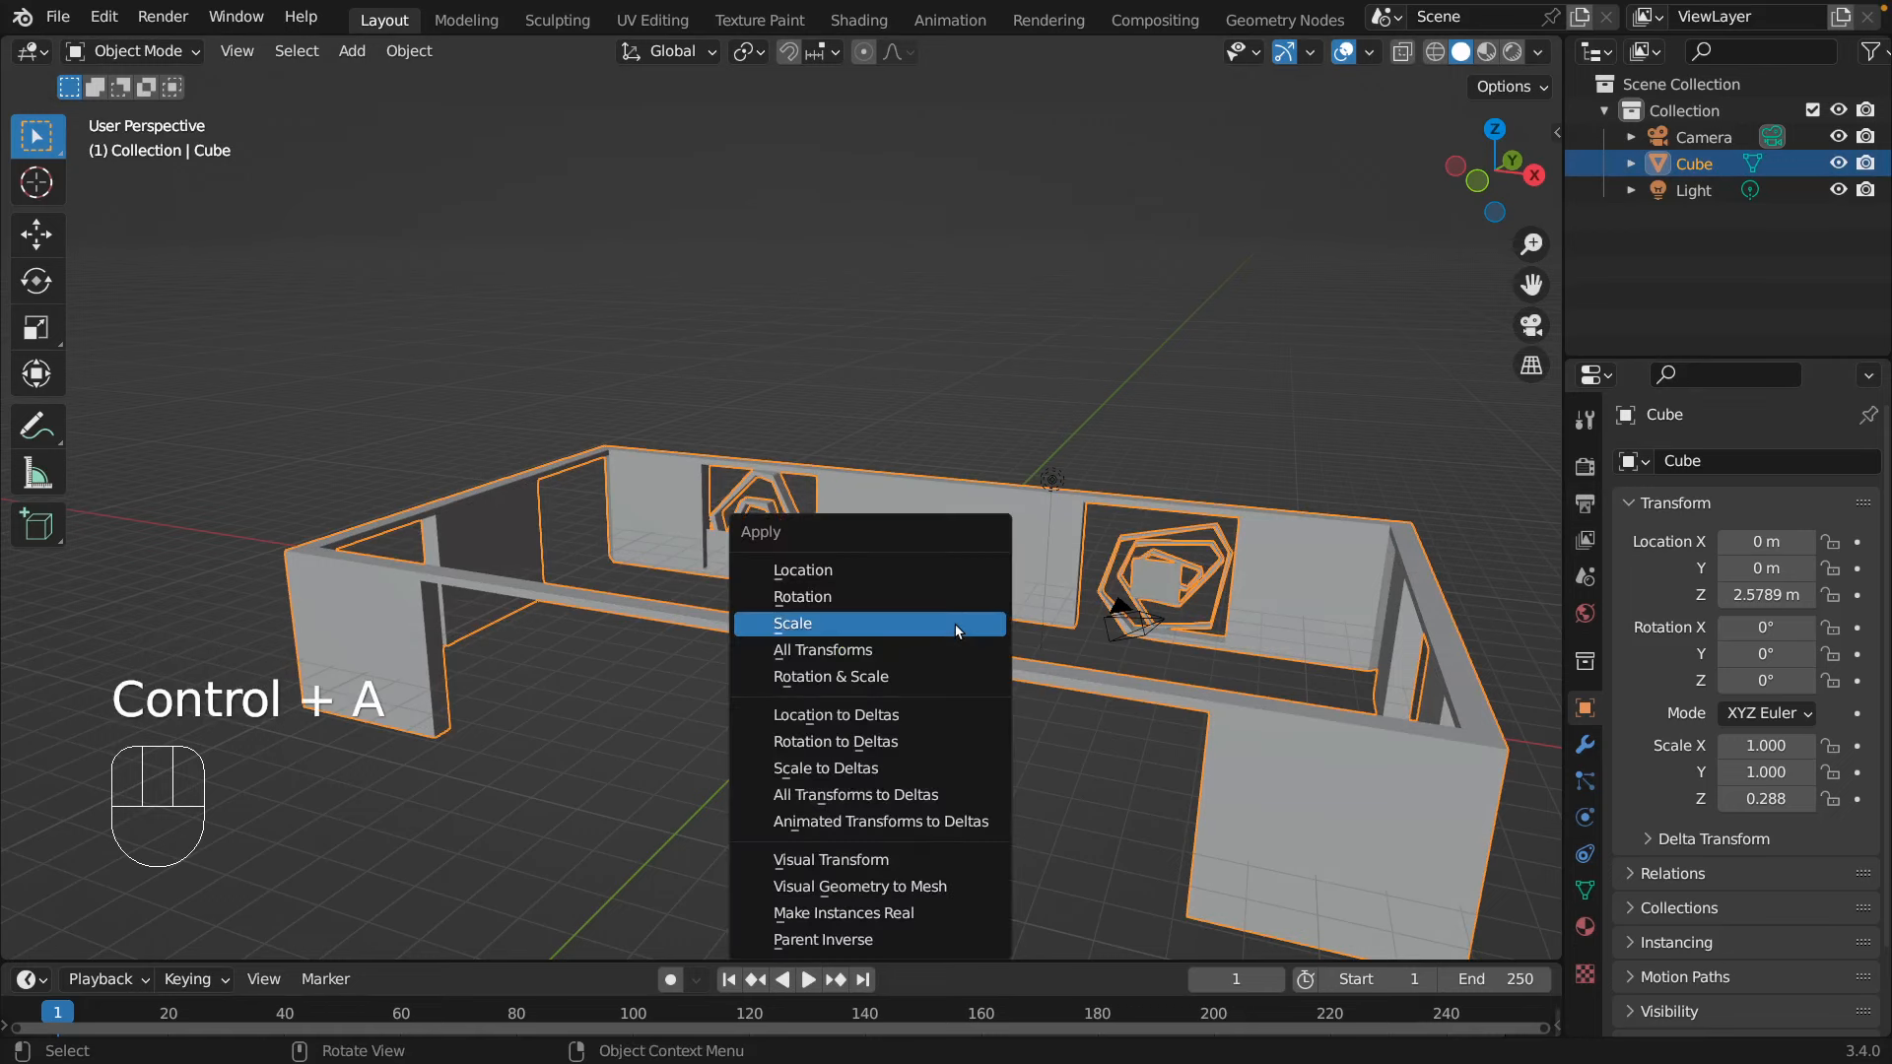
left_click(954, 625)
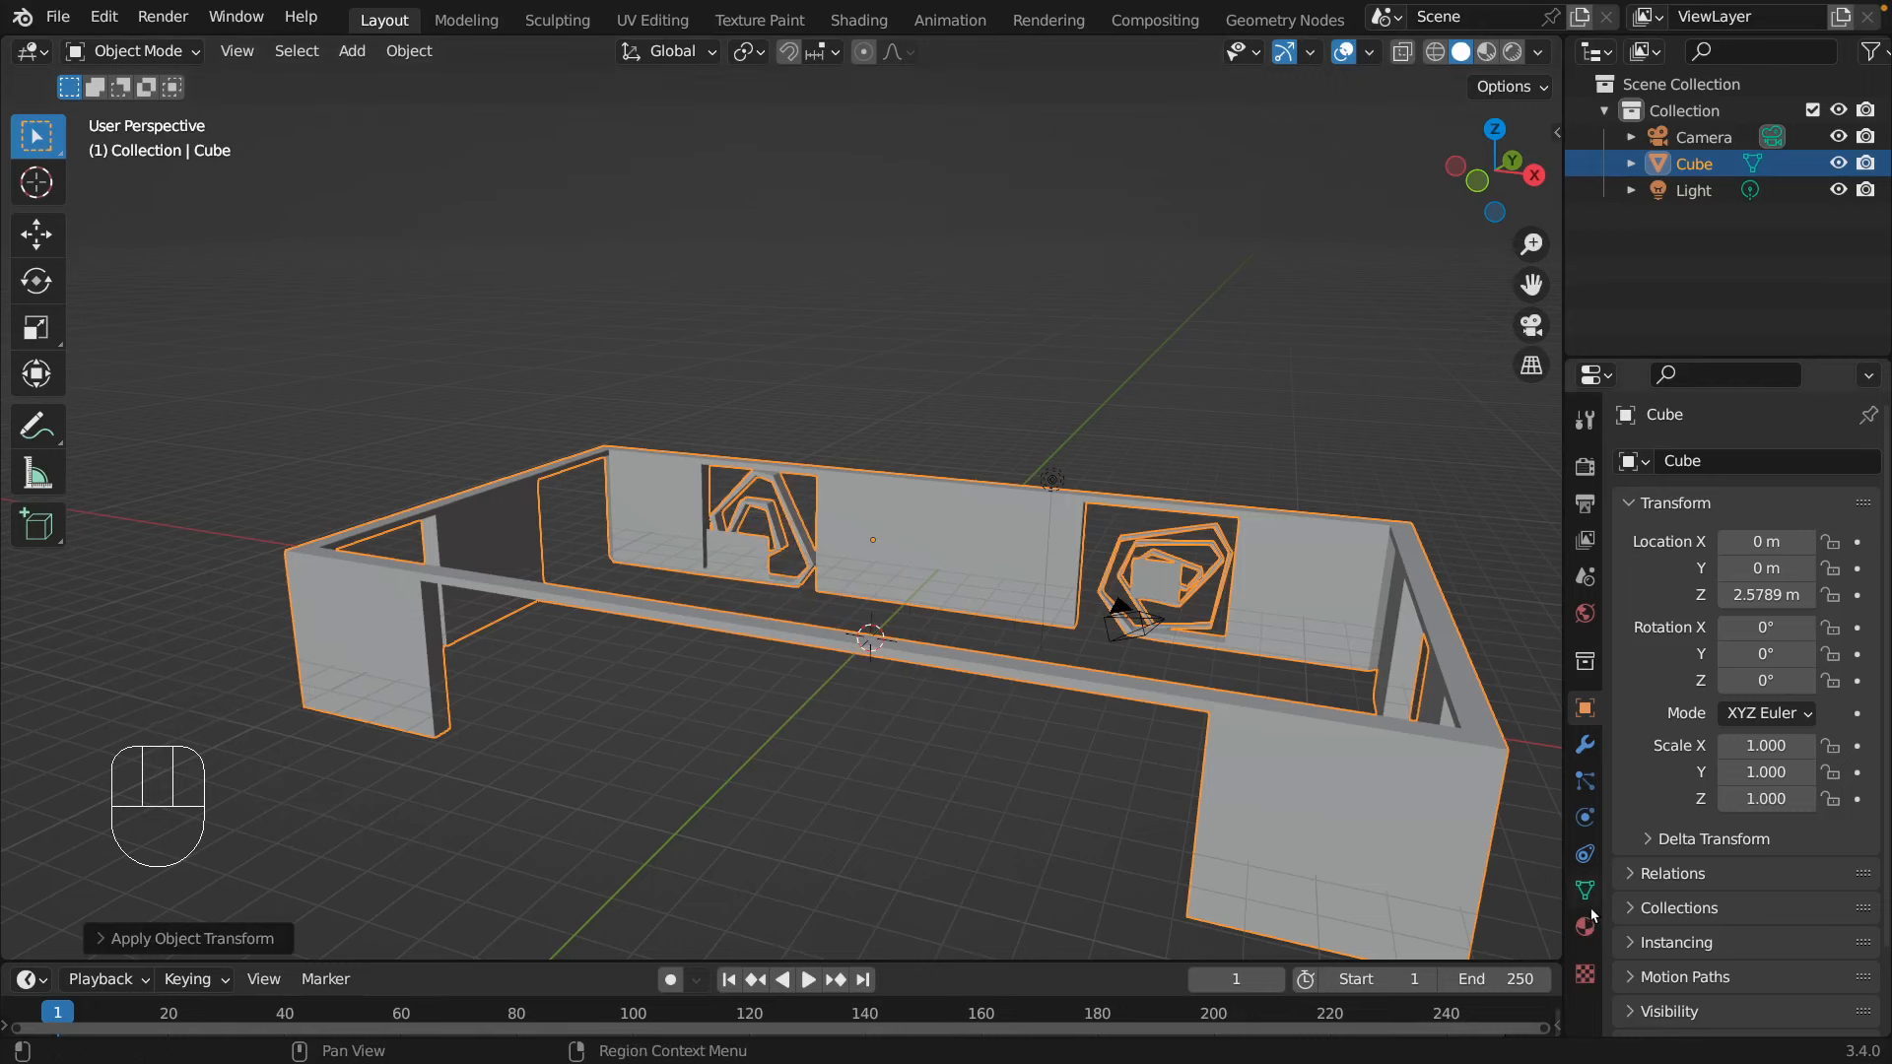
- Add a Bevel modifier to the couch frame and check its edges up close
left_click(1586, 744)
left_click(1771, 458)
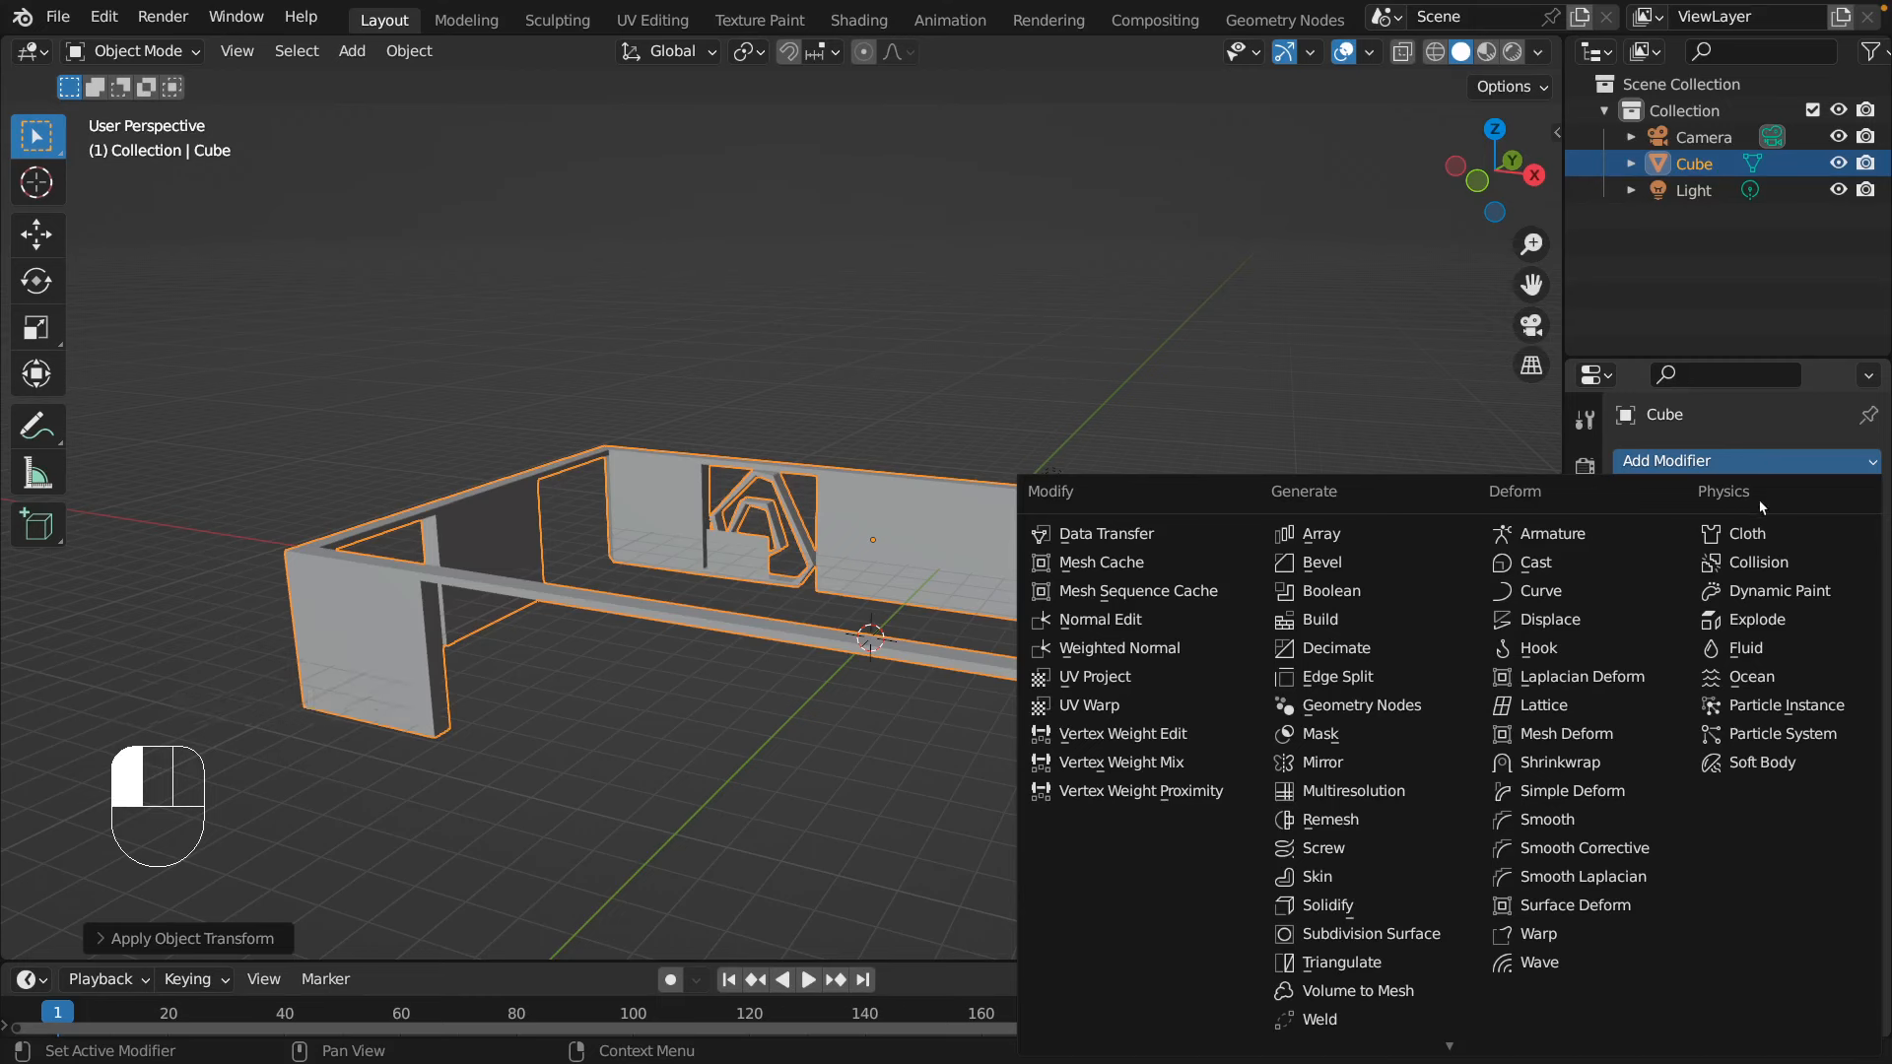
left_click(1382, 580)
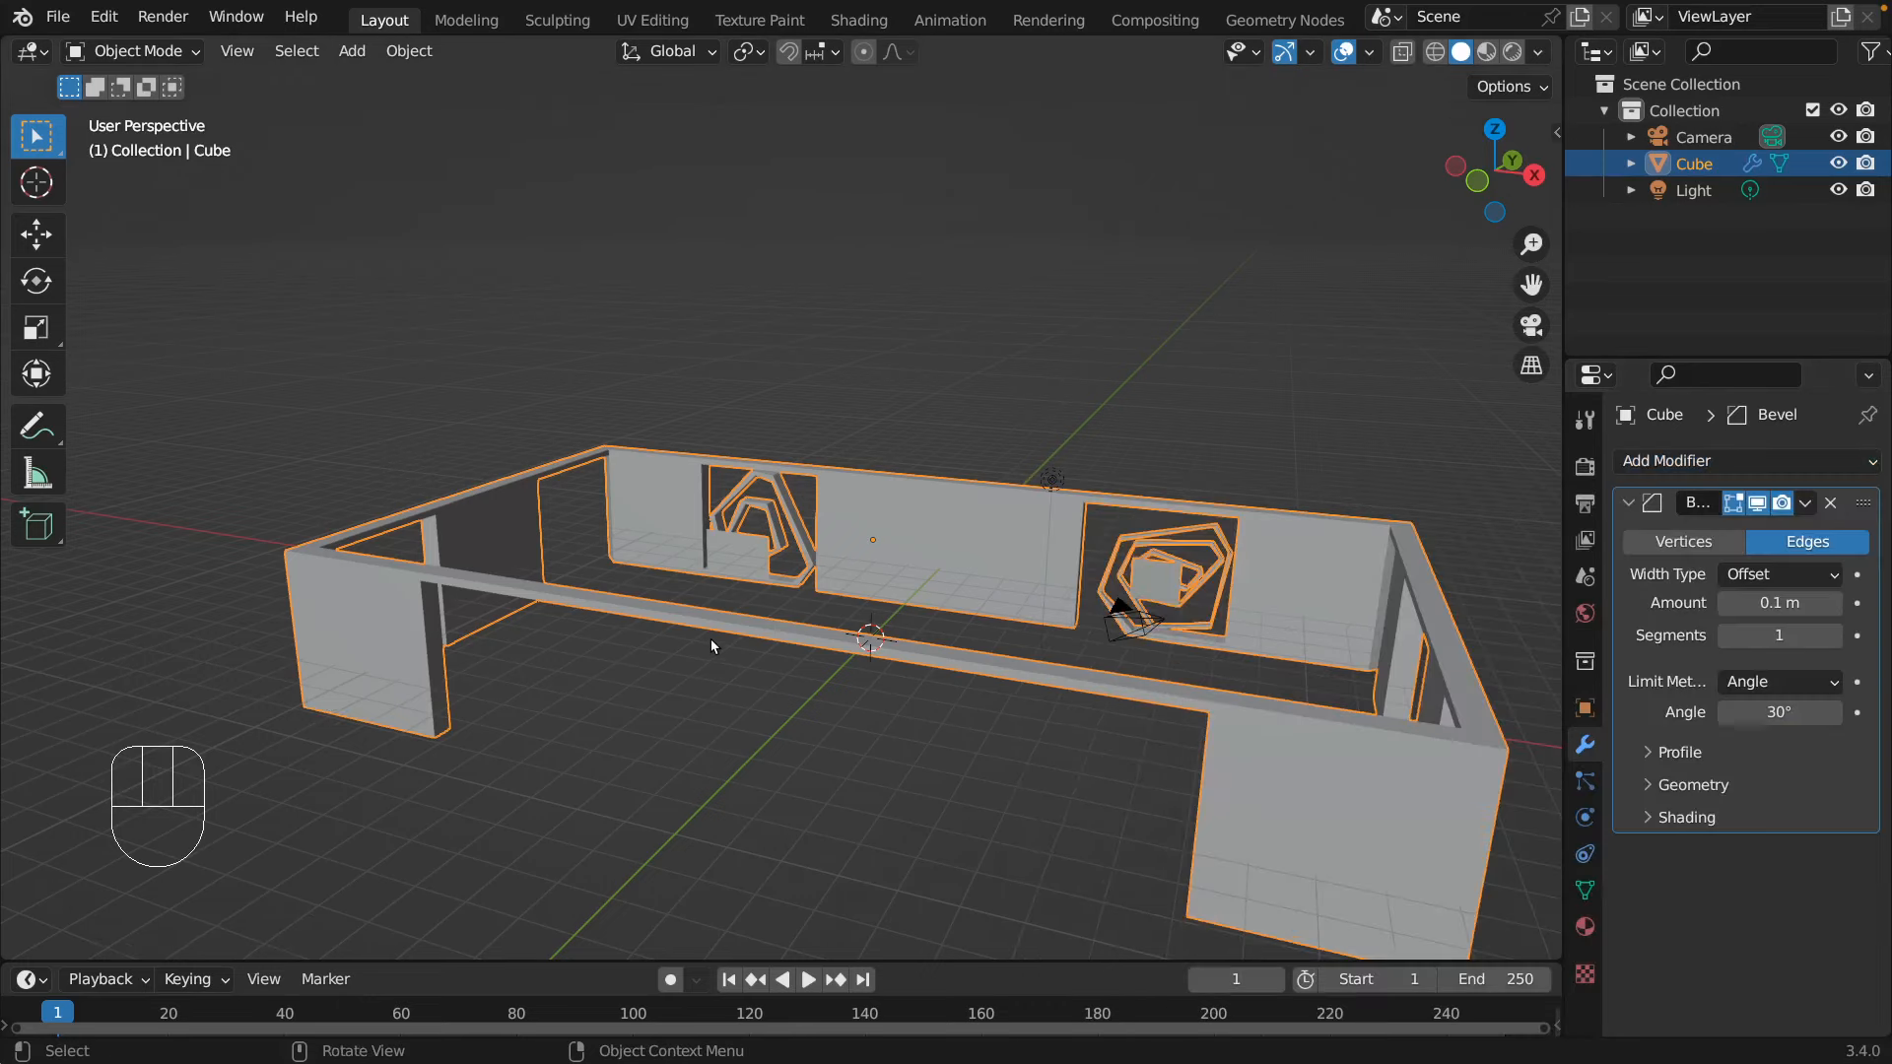
scroll(1375, 640, "up", 3)
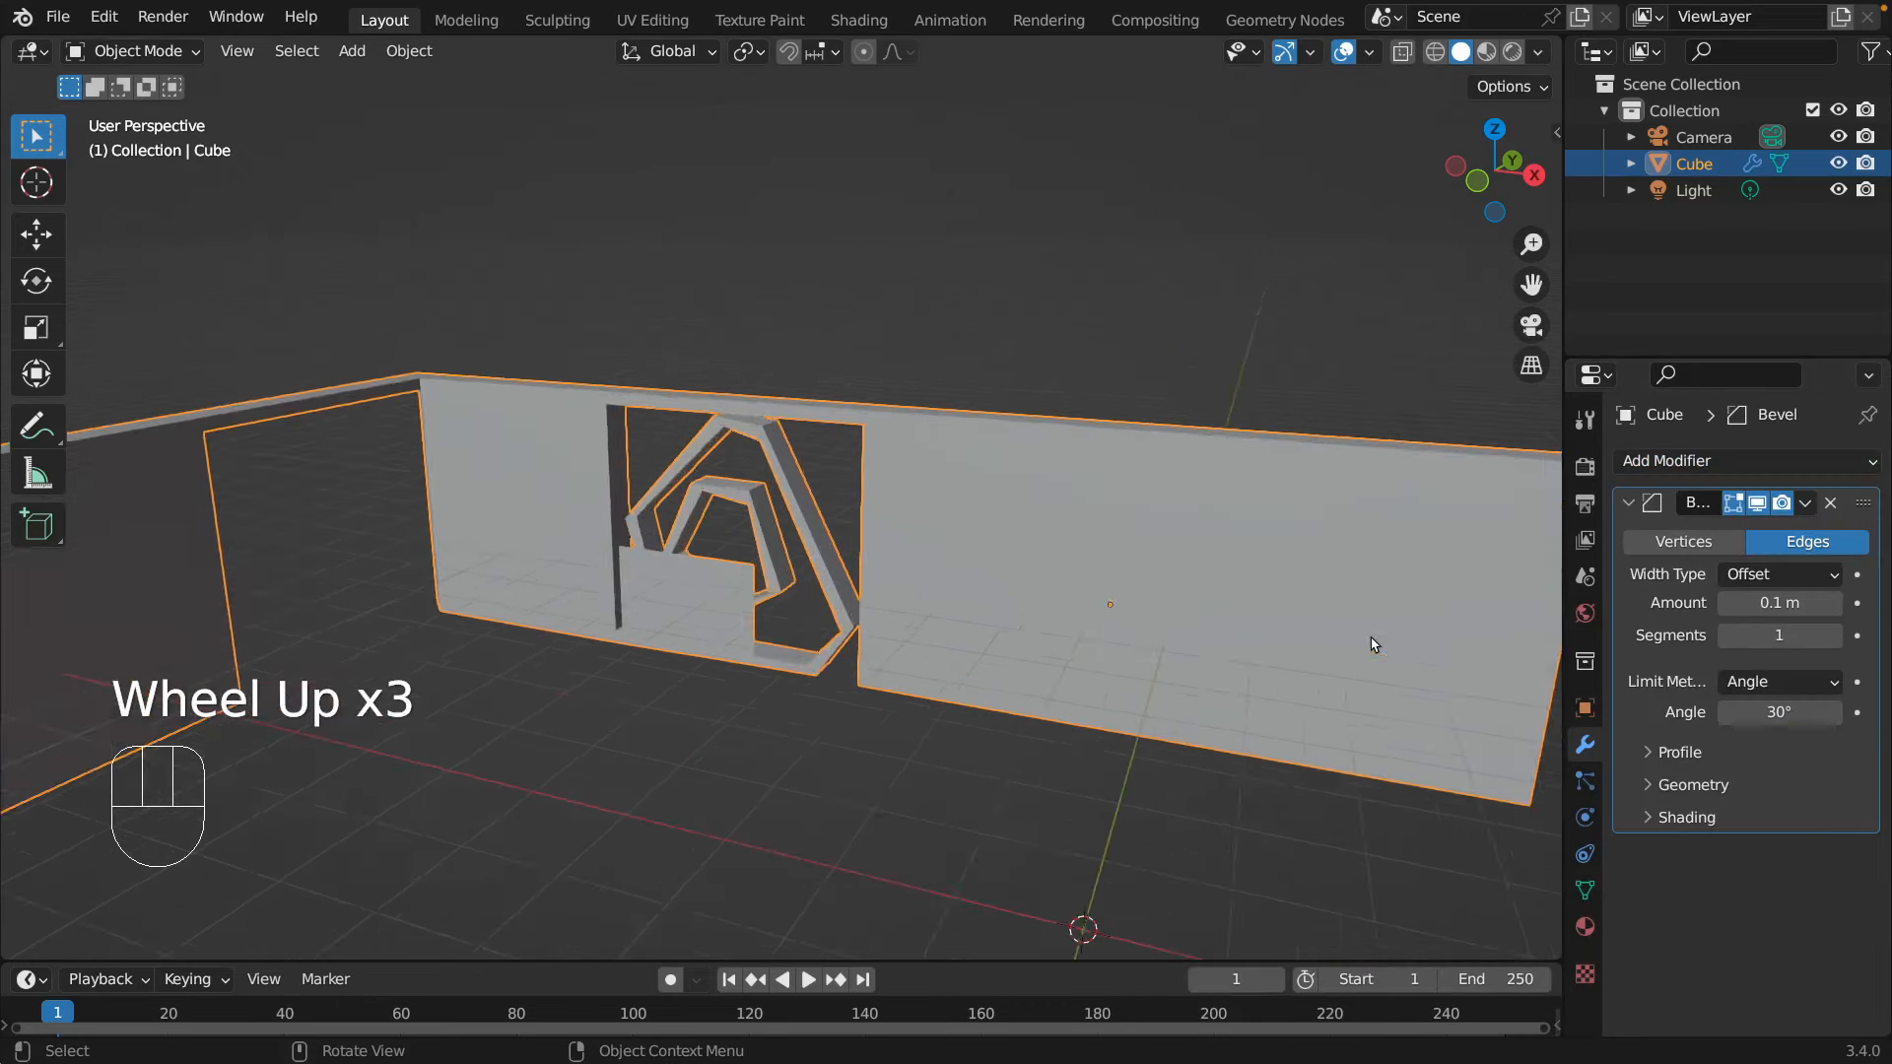
scroll(1374, 642, "down", 3)
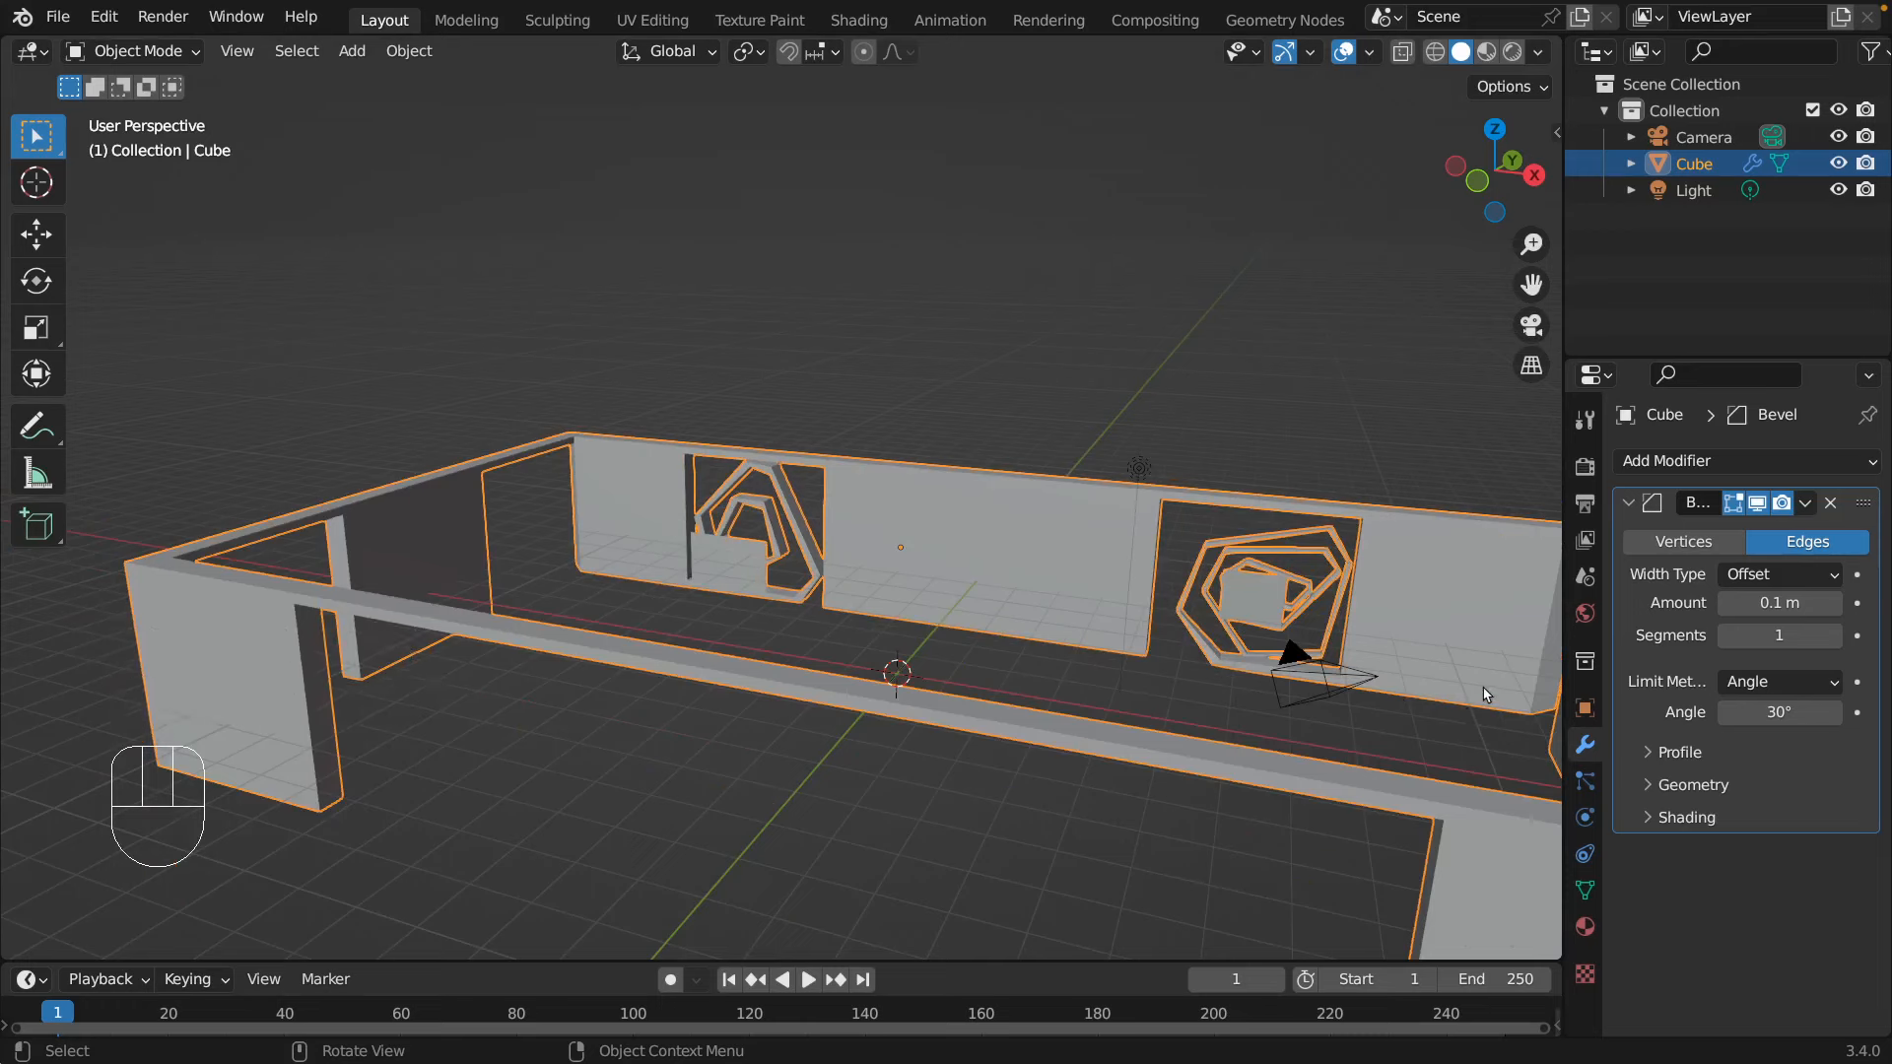
- Set the bevel amount to 0.01 m and inspect the front corner of the couch frame
left_click(1760, 605)
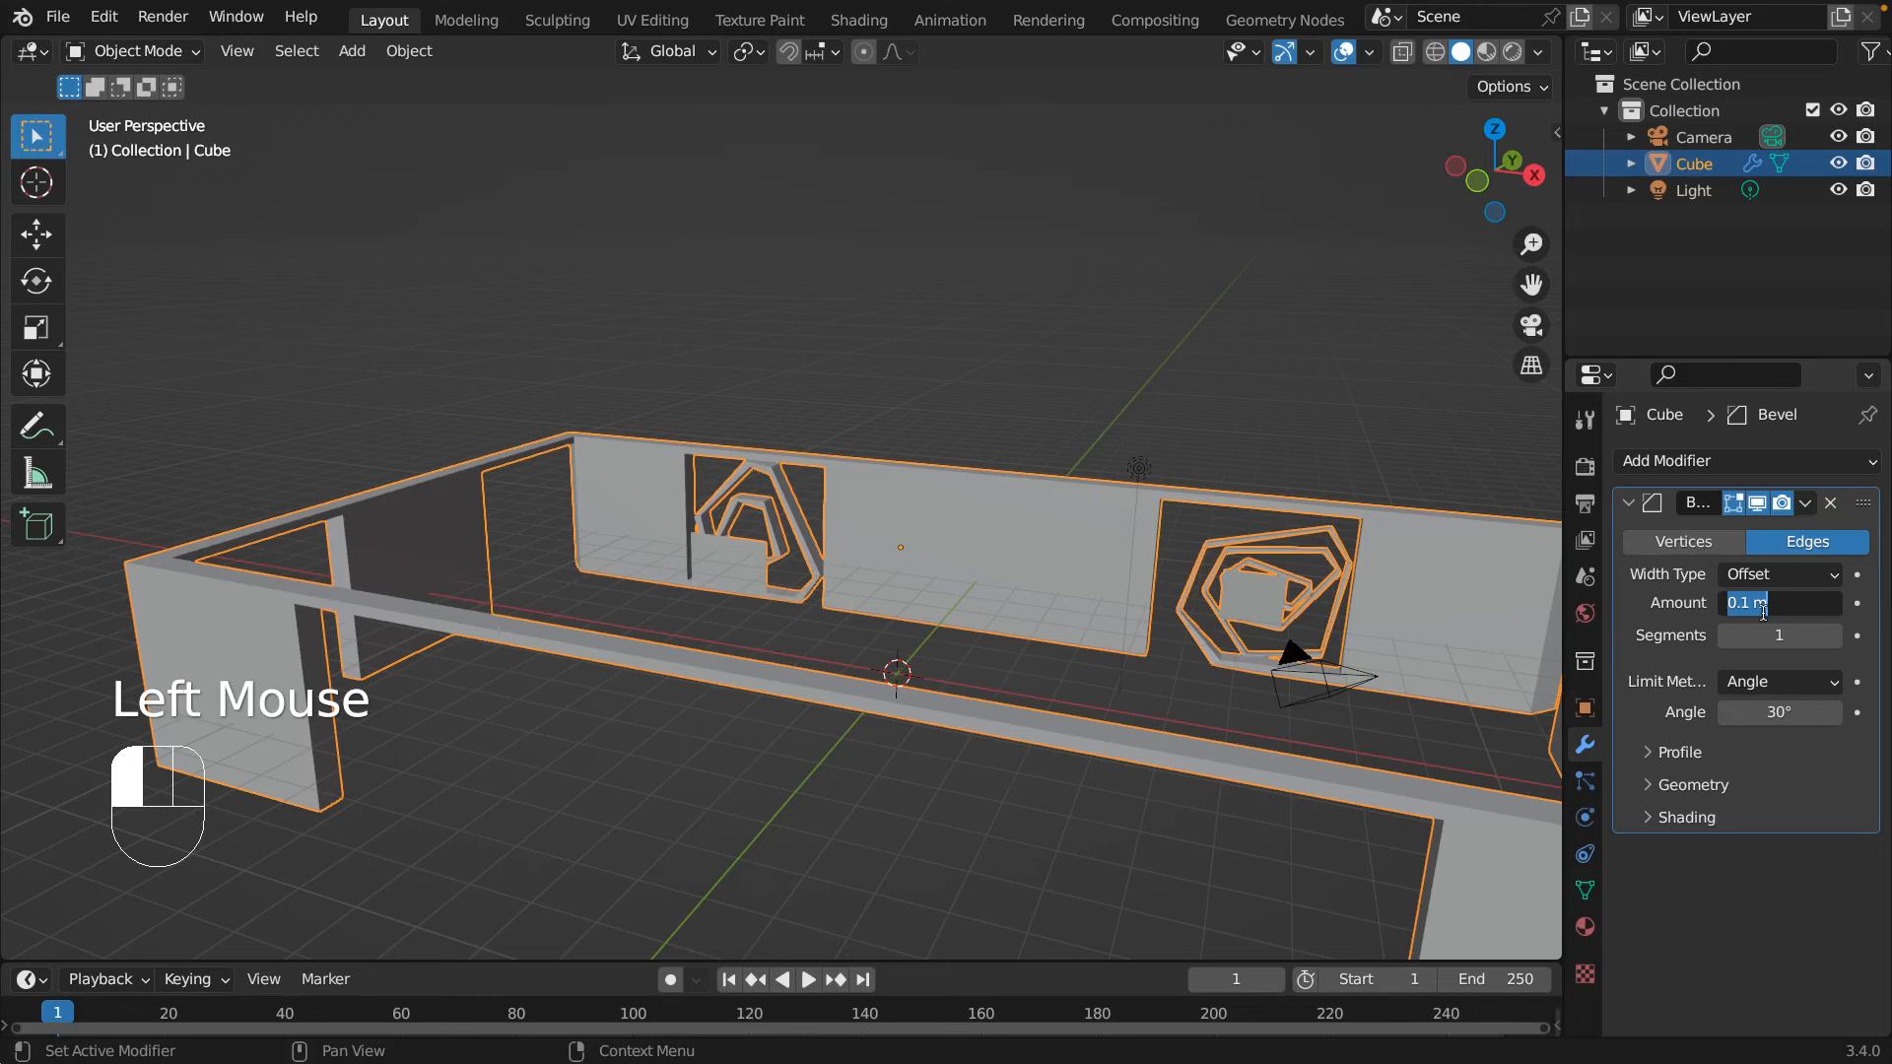
type("0.0")
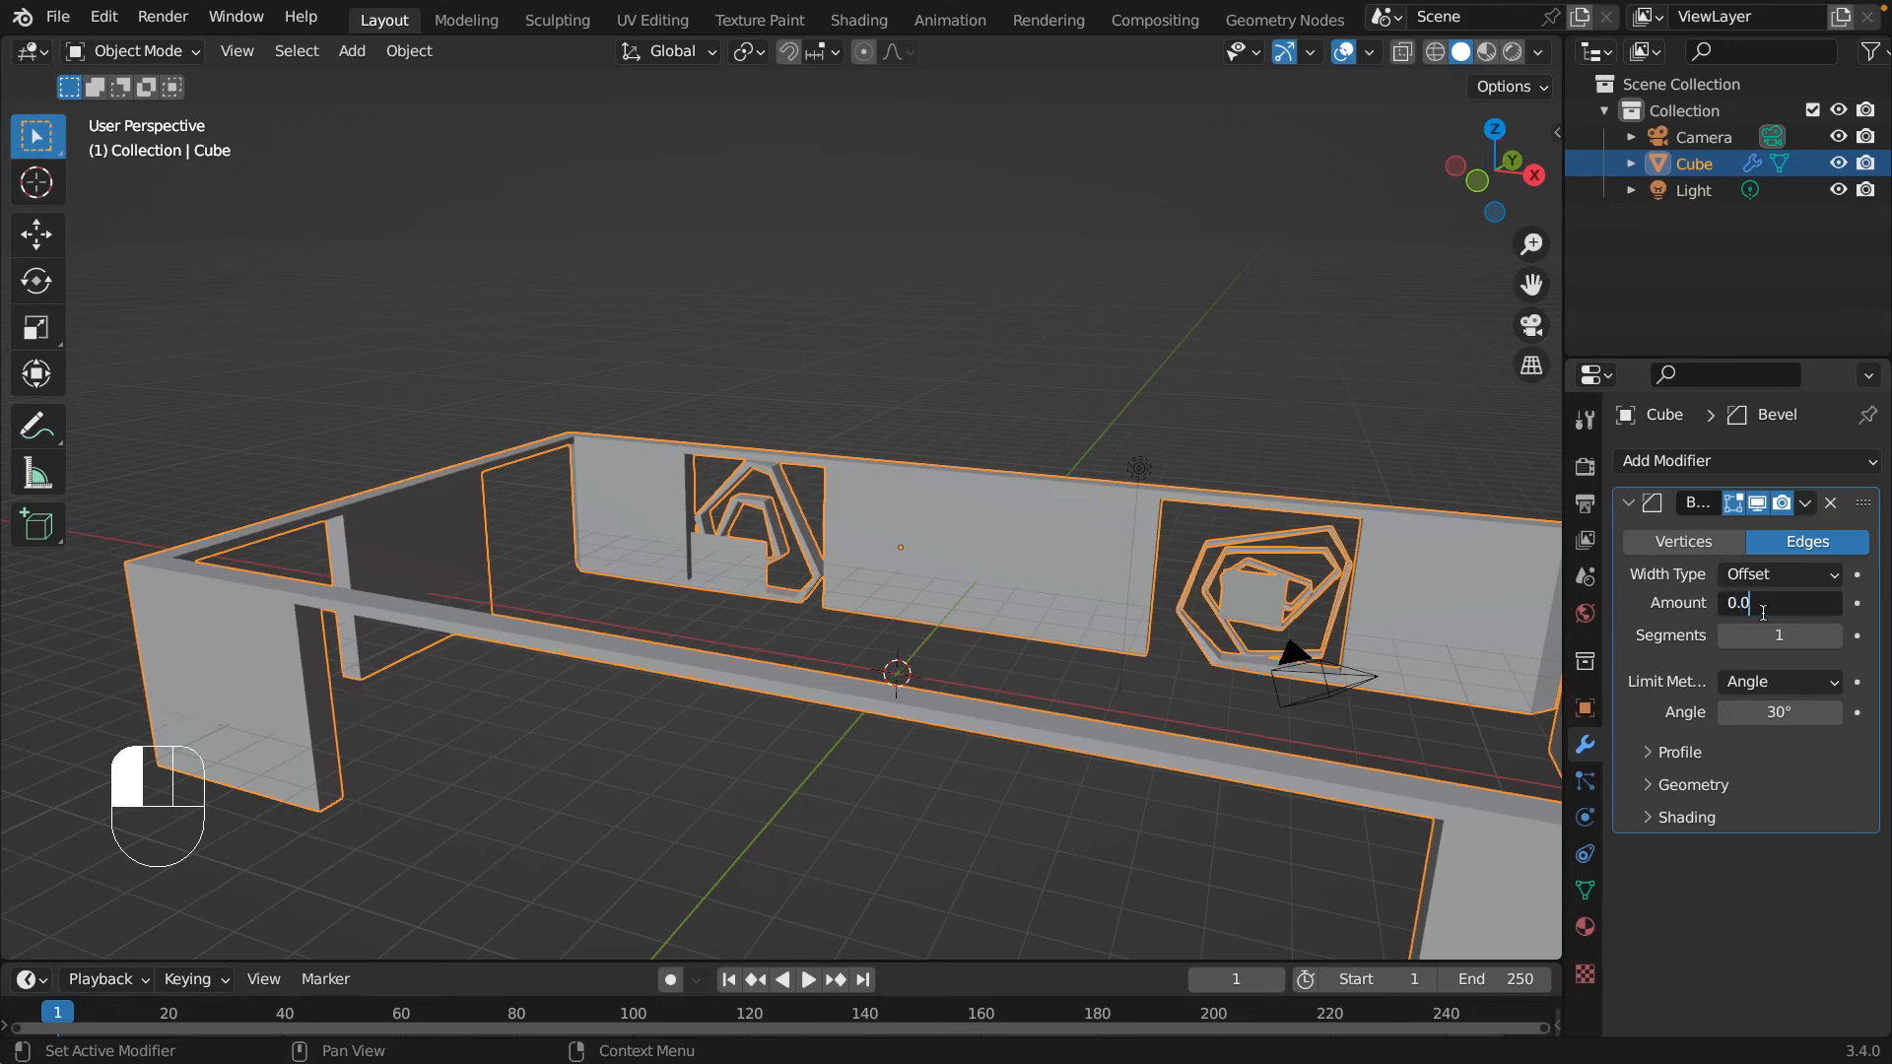
type("1")
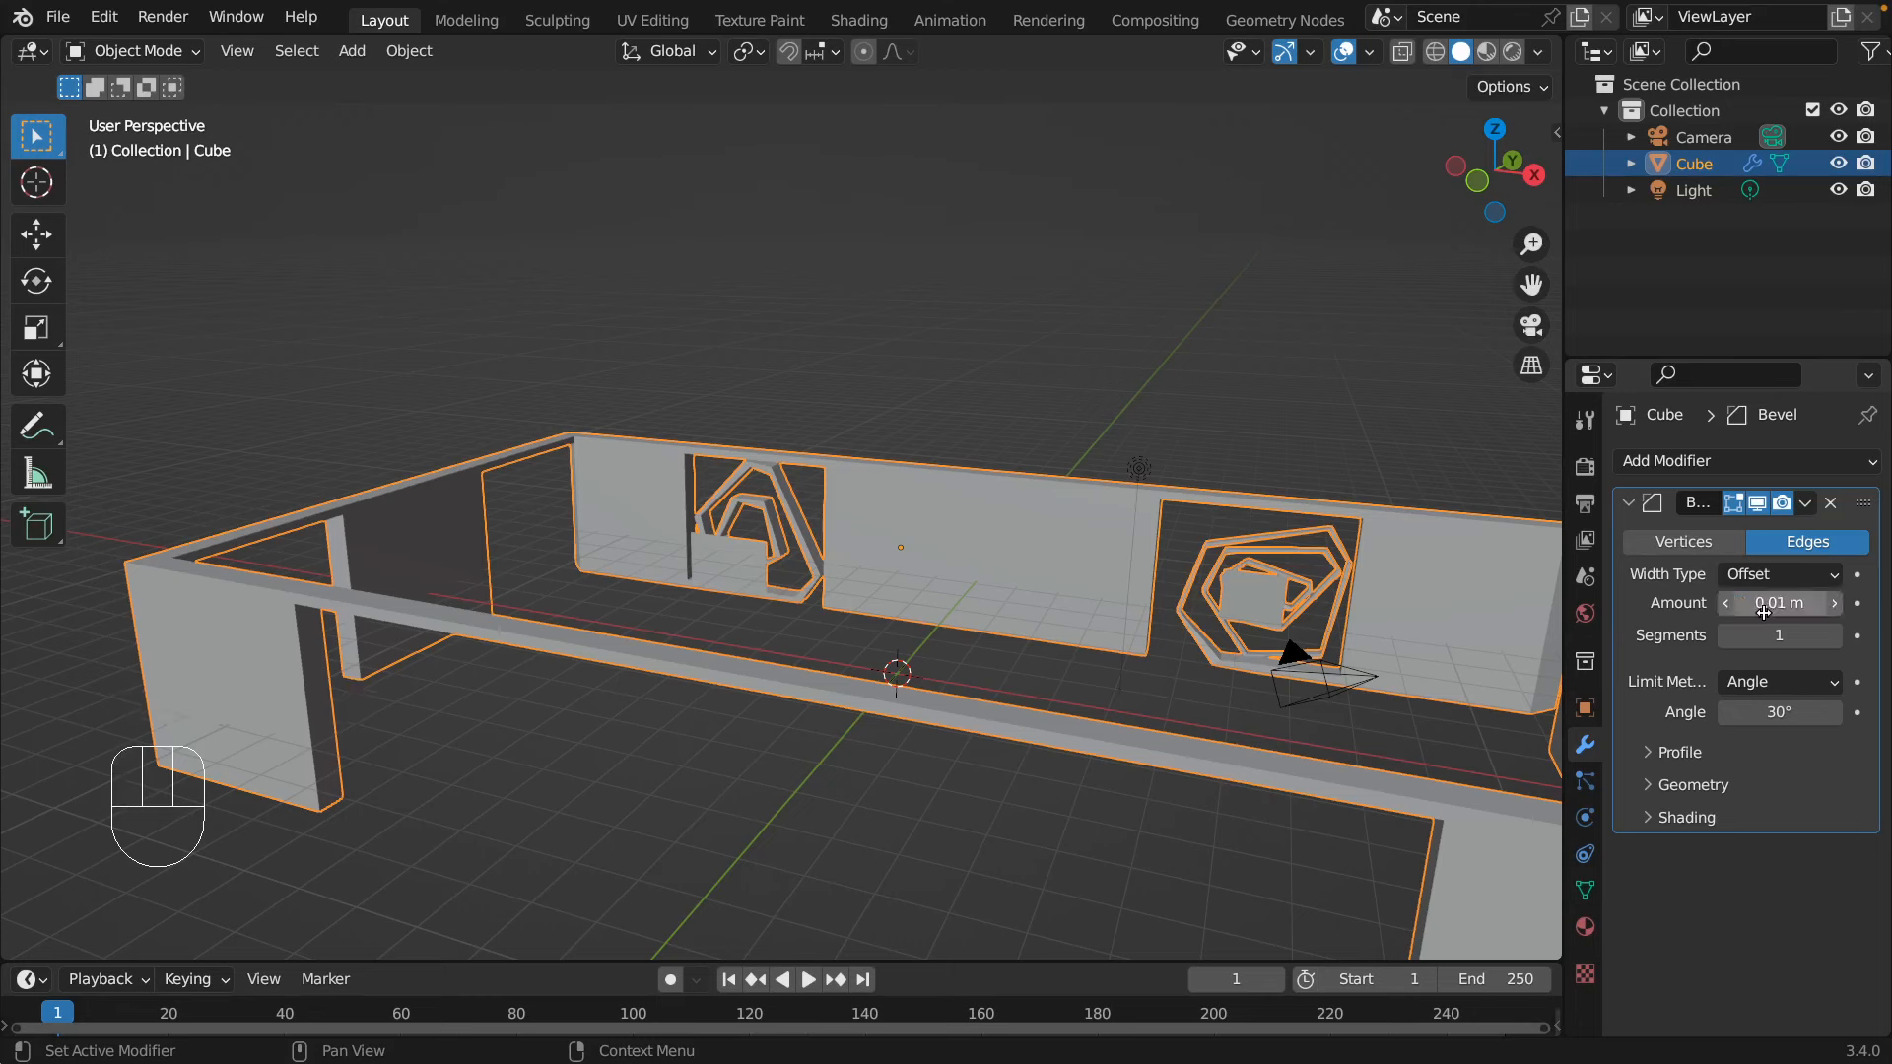
key("Return")
middle_click_drag(1377, 704, 1056, 605, "shift")
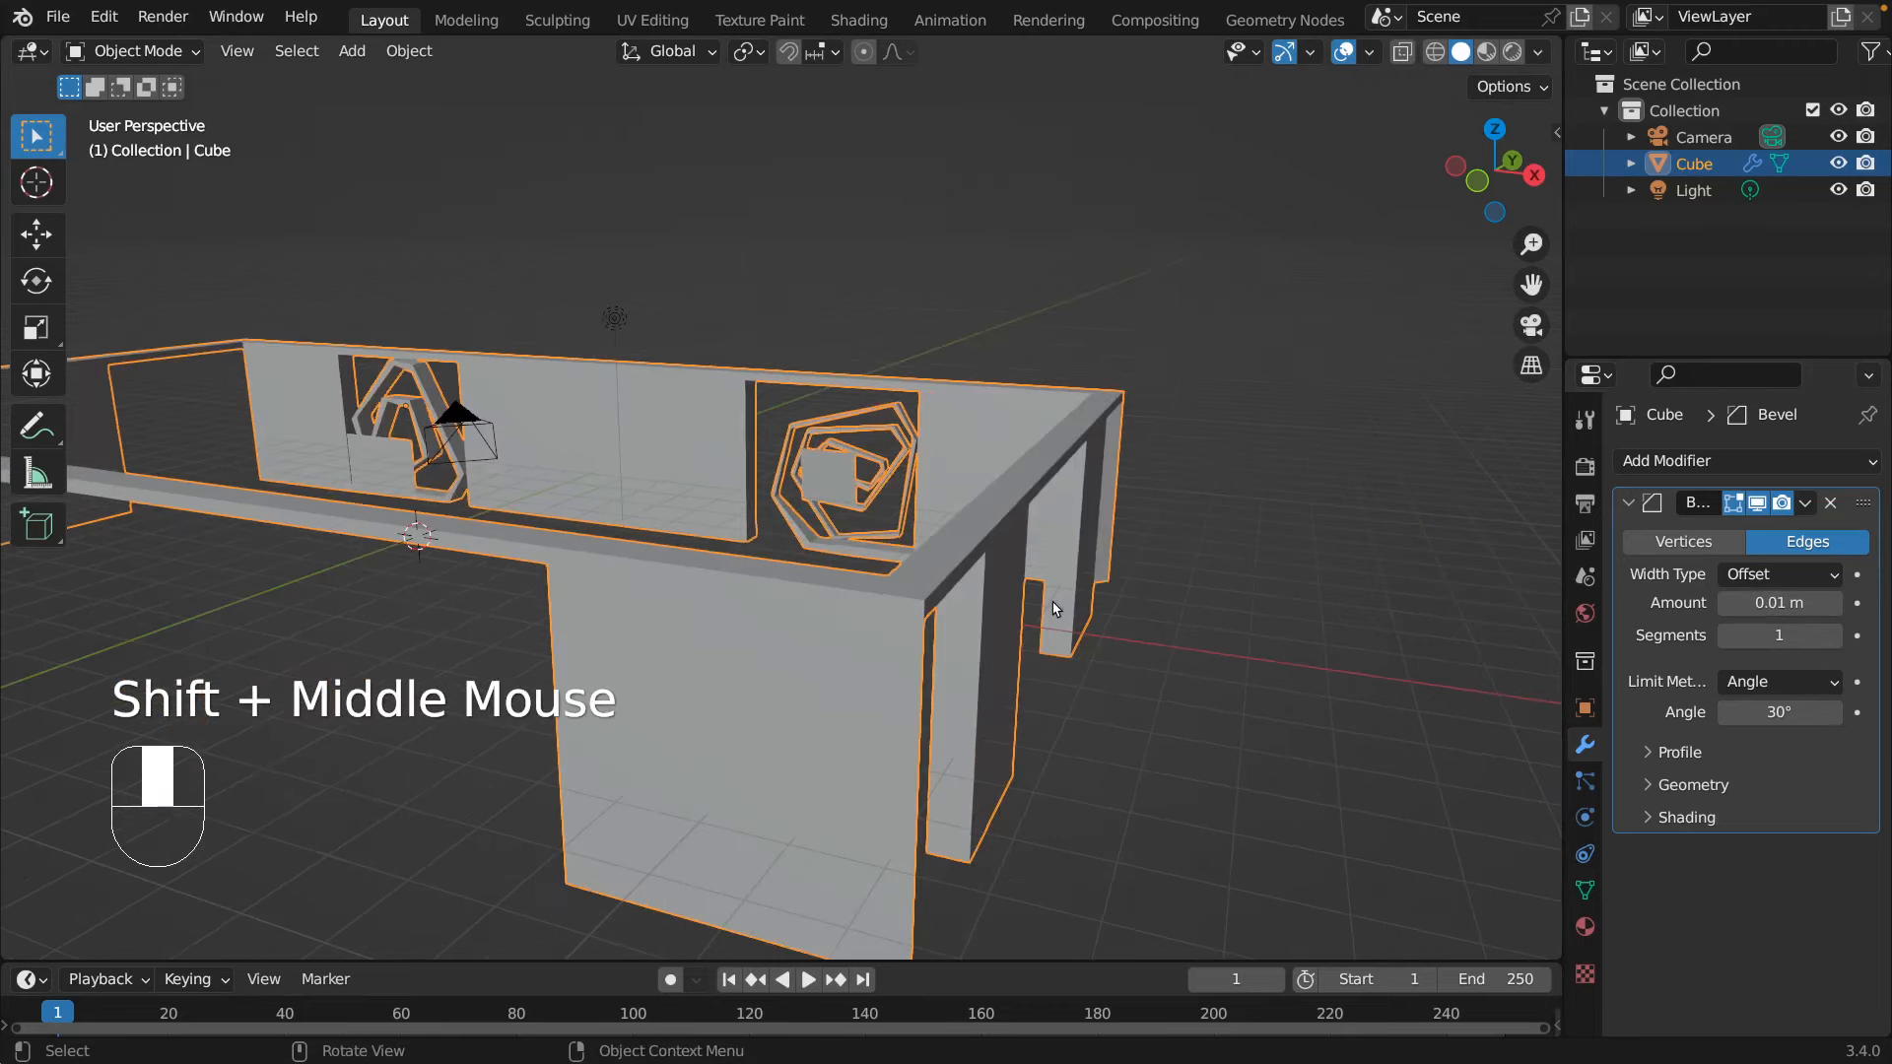
scroll(1056, 605, "up", 3)
scroll(1053, 608, "down", 2)
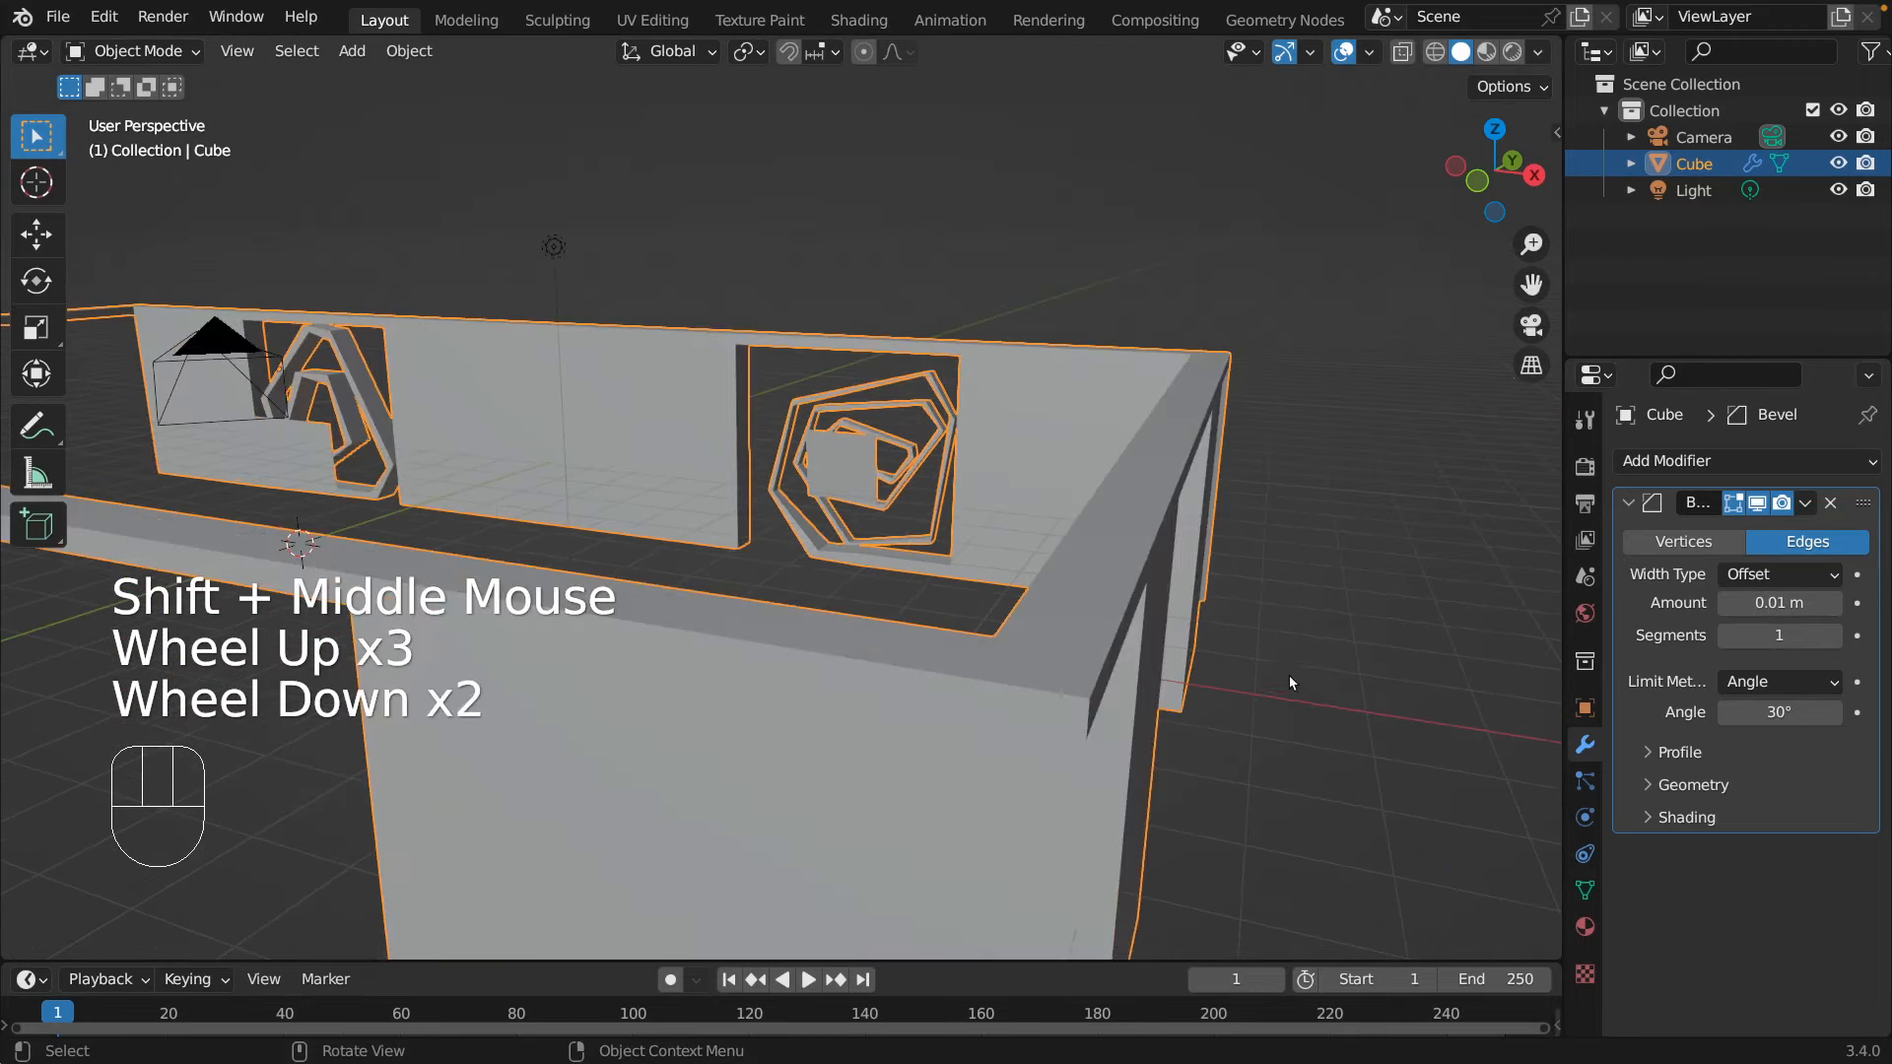
middle_click_drag(1291, 676, 1281, 601, "shift")
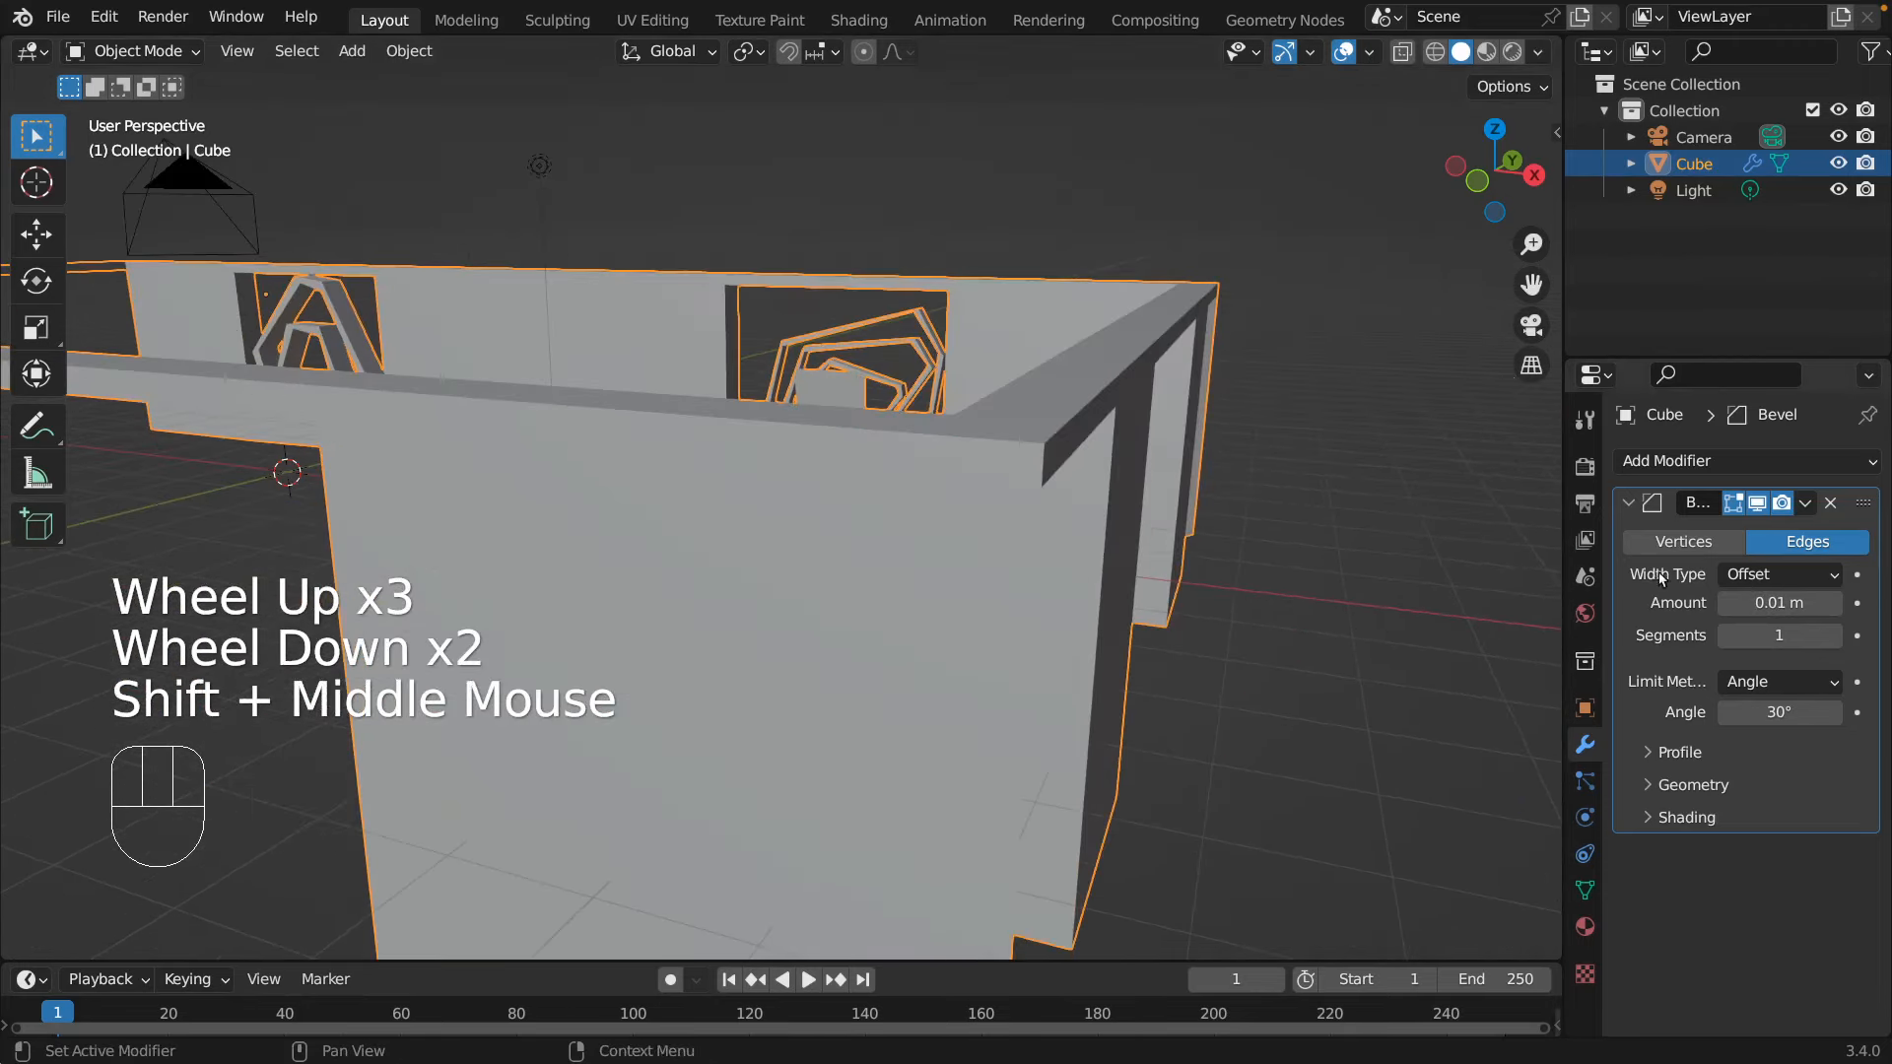
- Set the bevel amount to 0.001 m, raise the segments to 11 and check the edges up close
left_click(1776, 634)
mouse_move(1775, 635)
left_mouse_down()
mouse_move(1842, 634)
mouse_move(1763, 635)
mouse_move(1808, 635)
left_mouse_up()
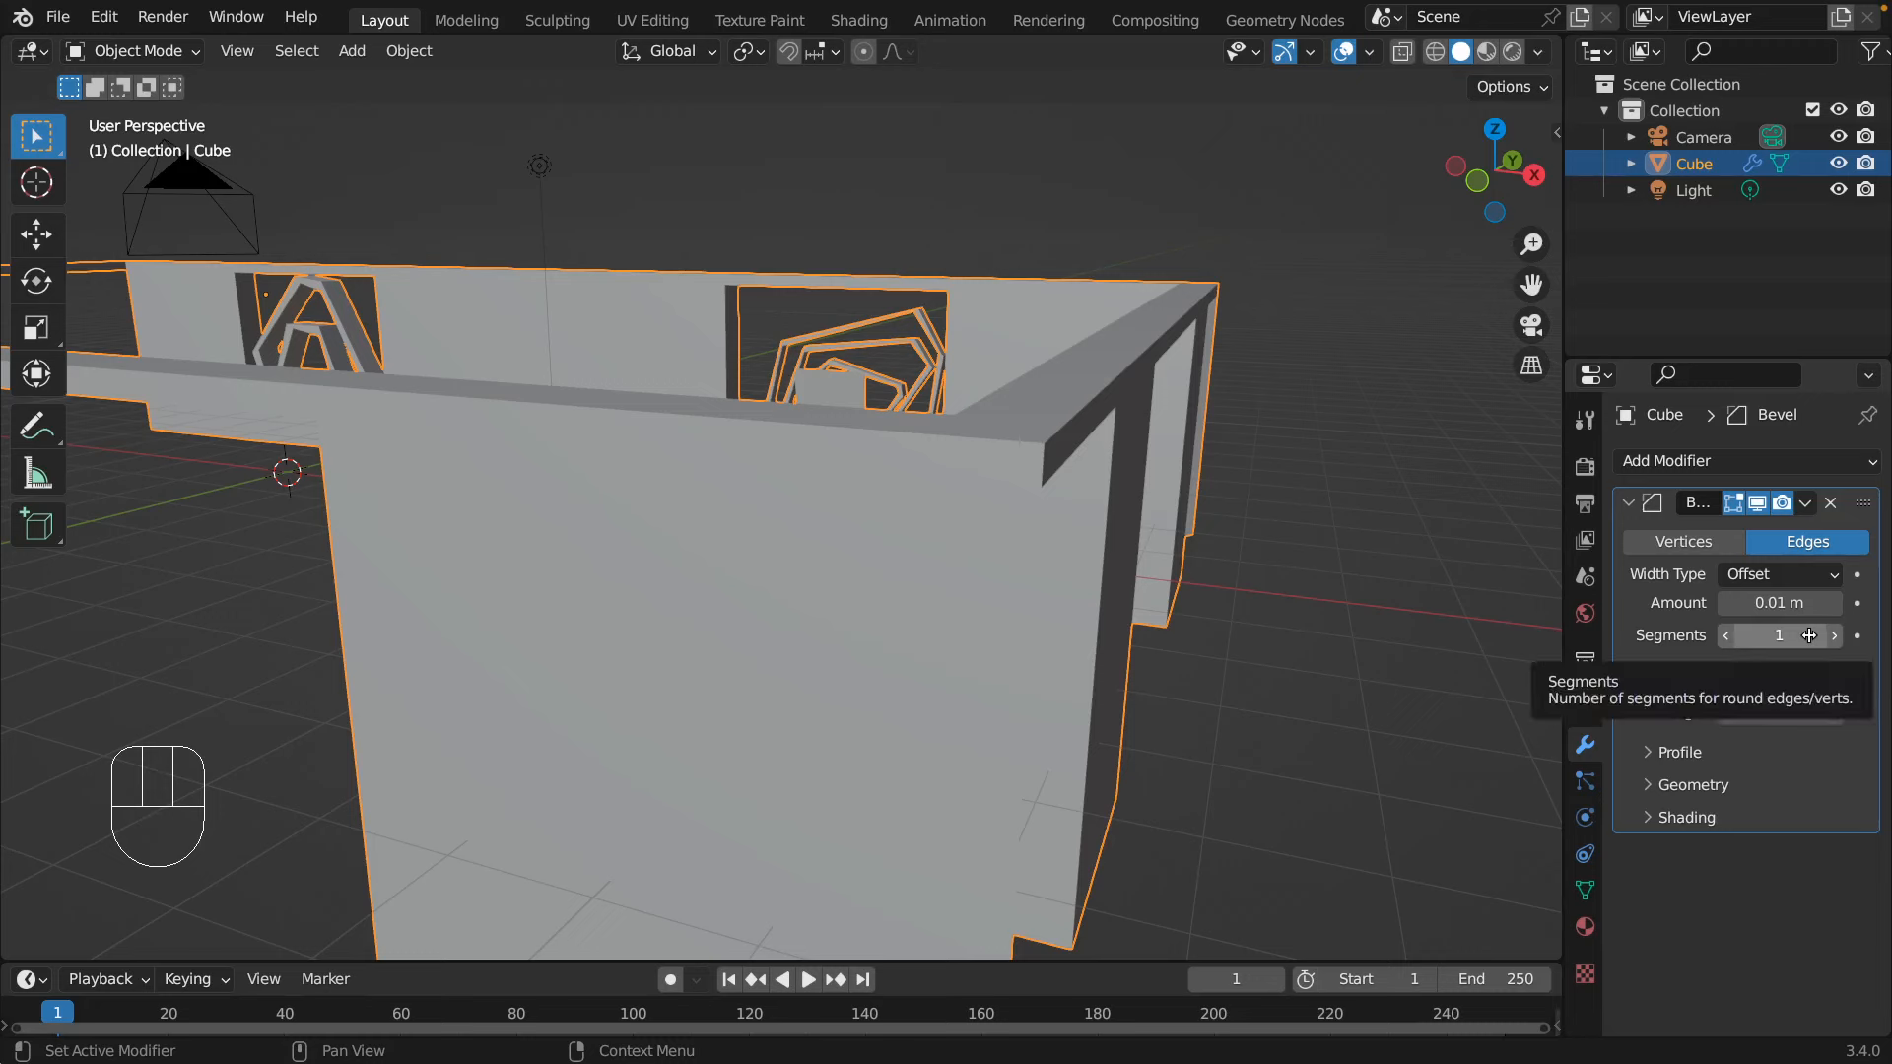
left_click(1805, 603)
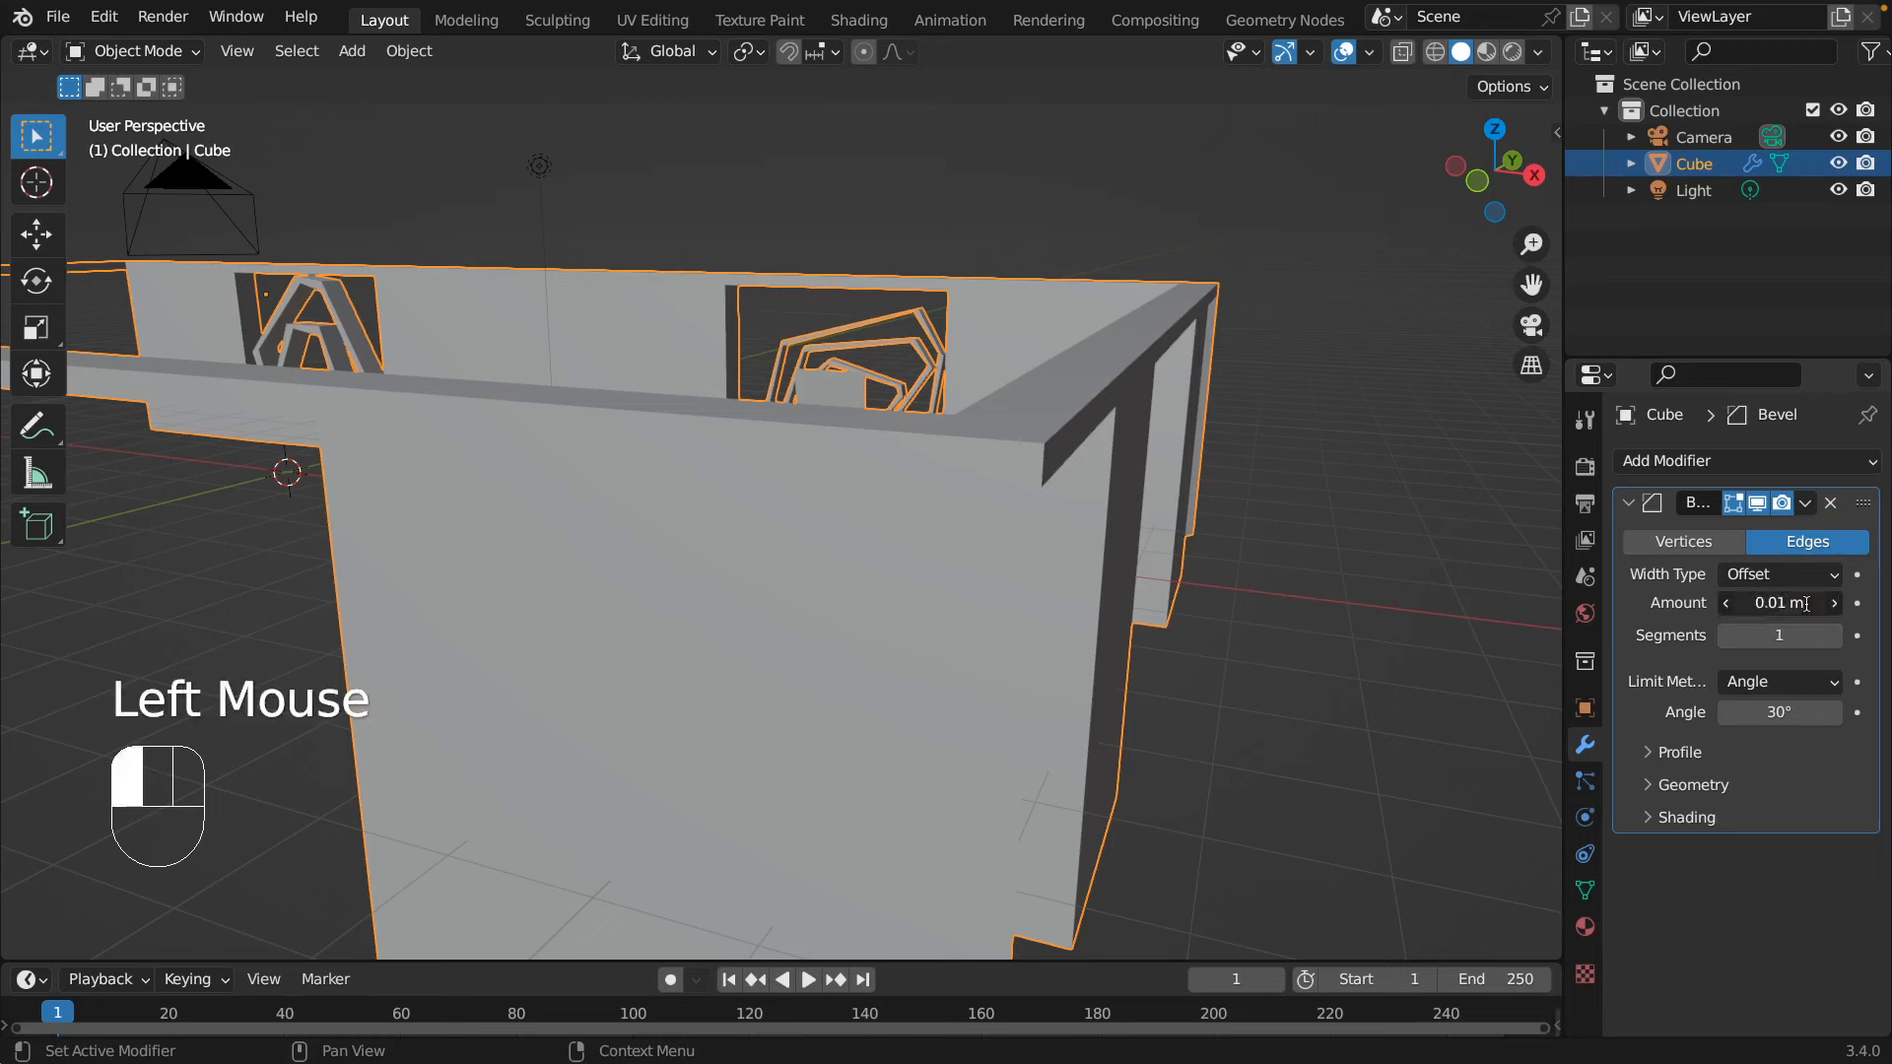
type(".001")
key("Return")
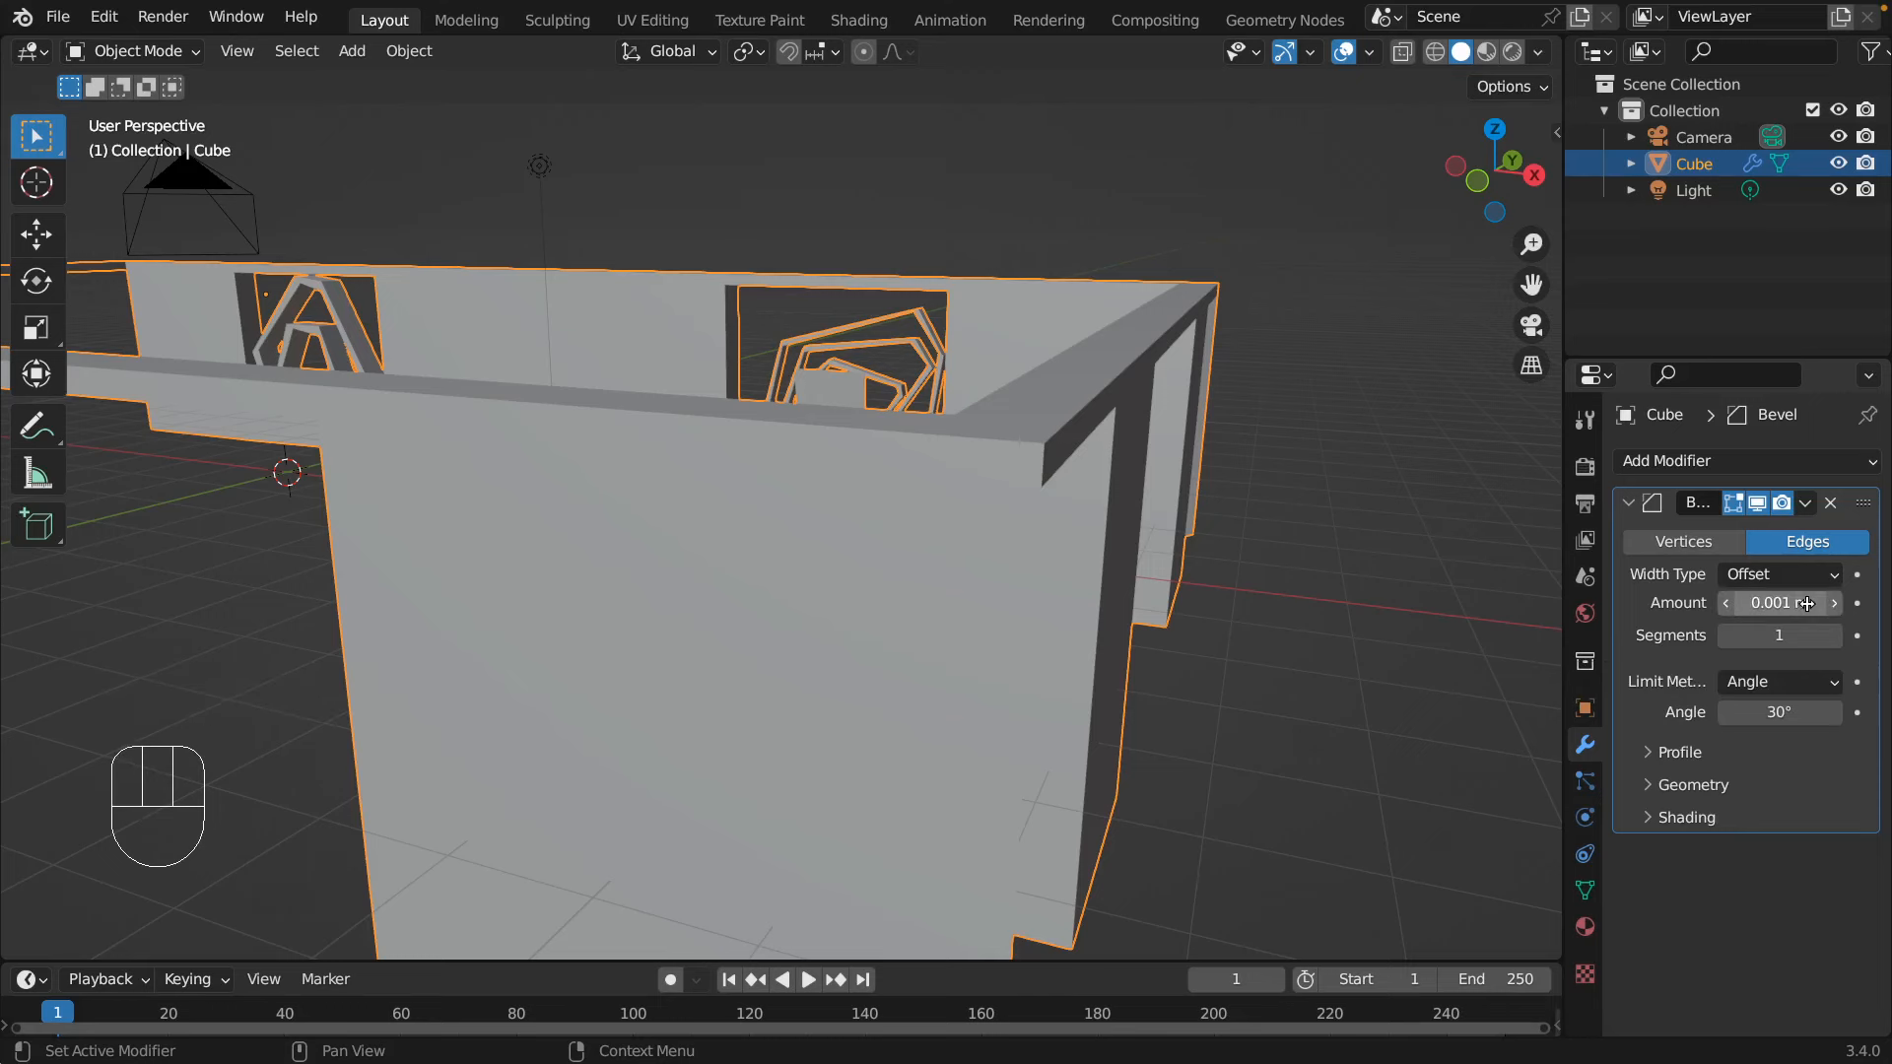
left_click(1835, 635)
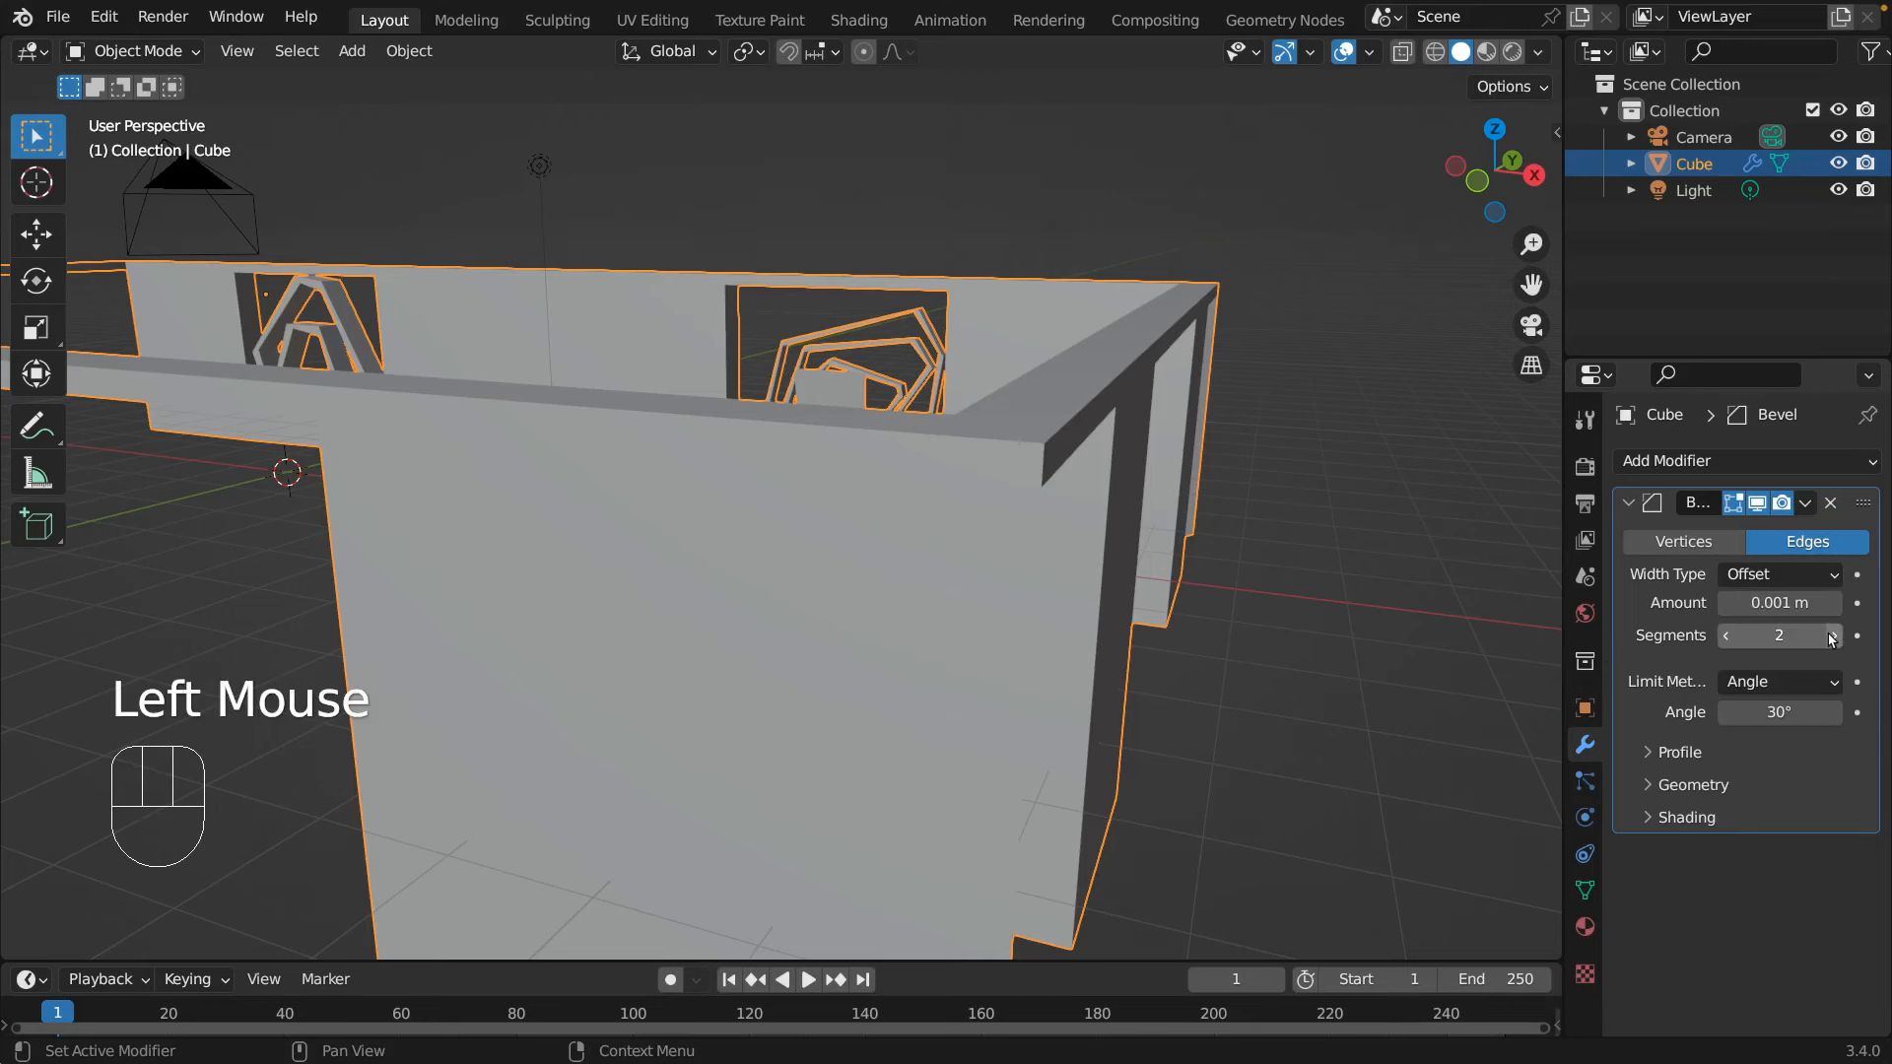
left_click(1834, 636)
left_click(1835, 636)
left_click(1834, 636)
scroll(1436, 517, "up", 3)
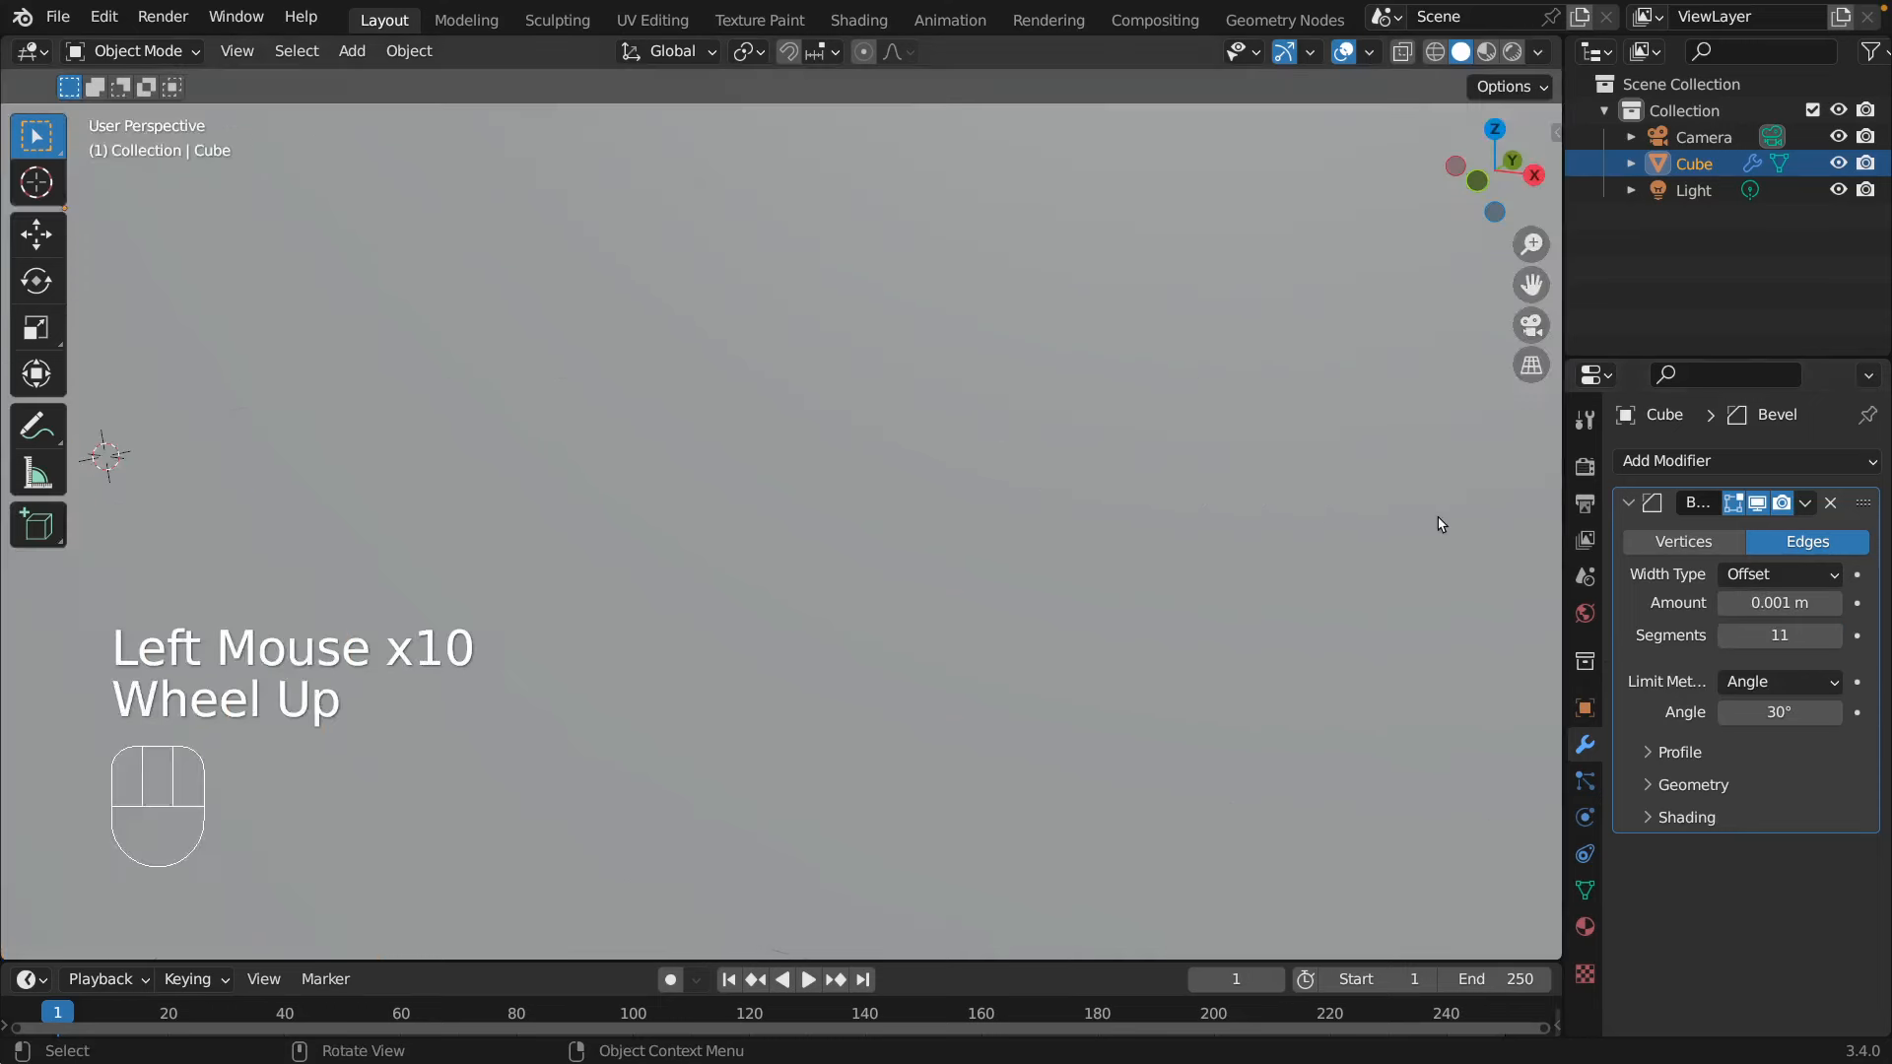
scroll(1436, 516, "down", 3)
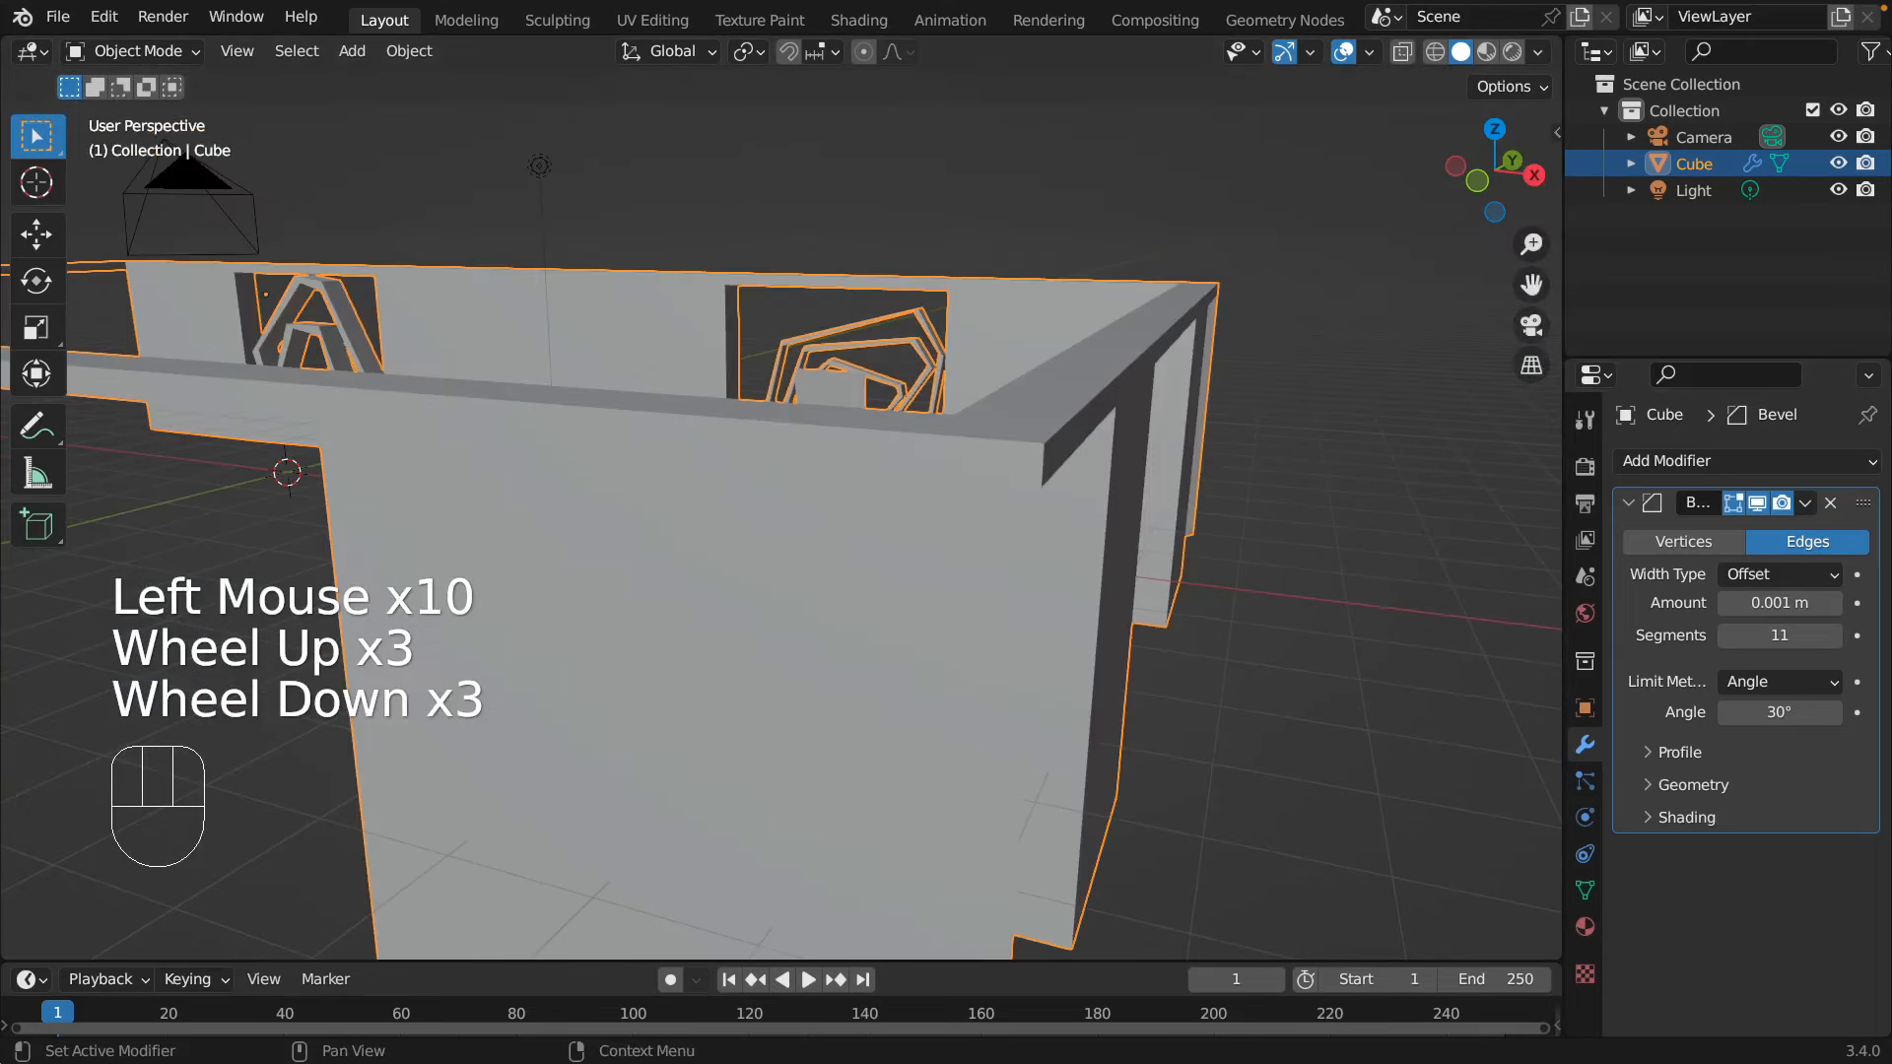
- Deselect the couch frame and show its transform values and dimensions in the viewport
key("alt+a")
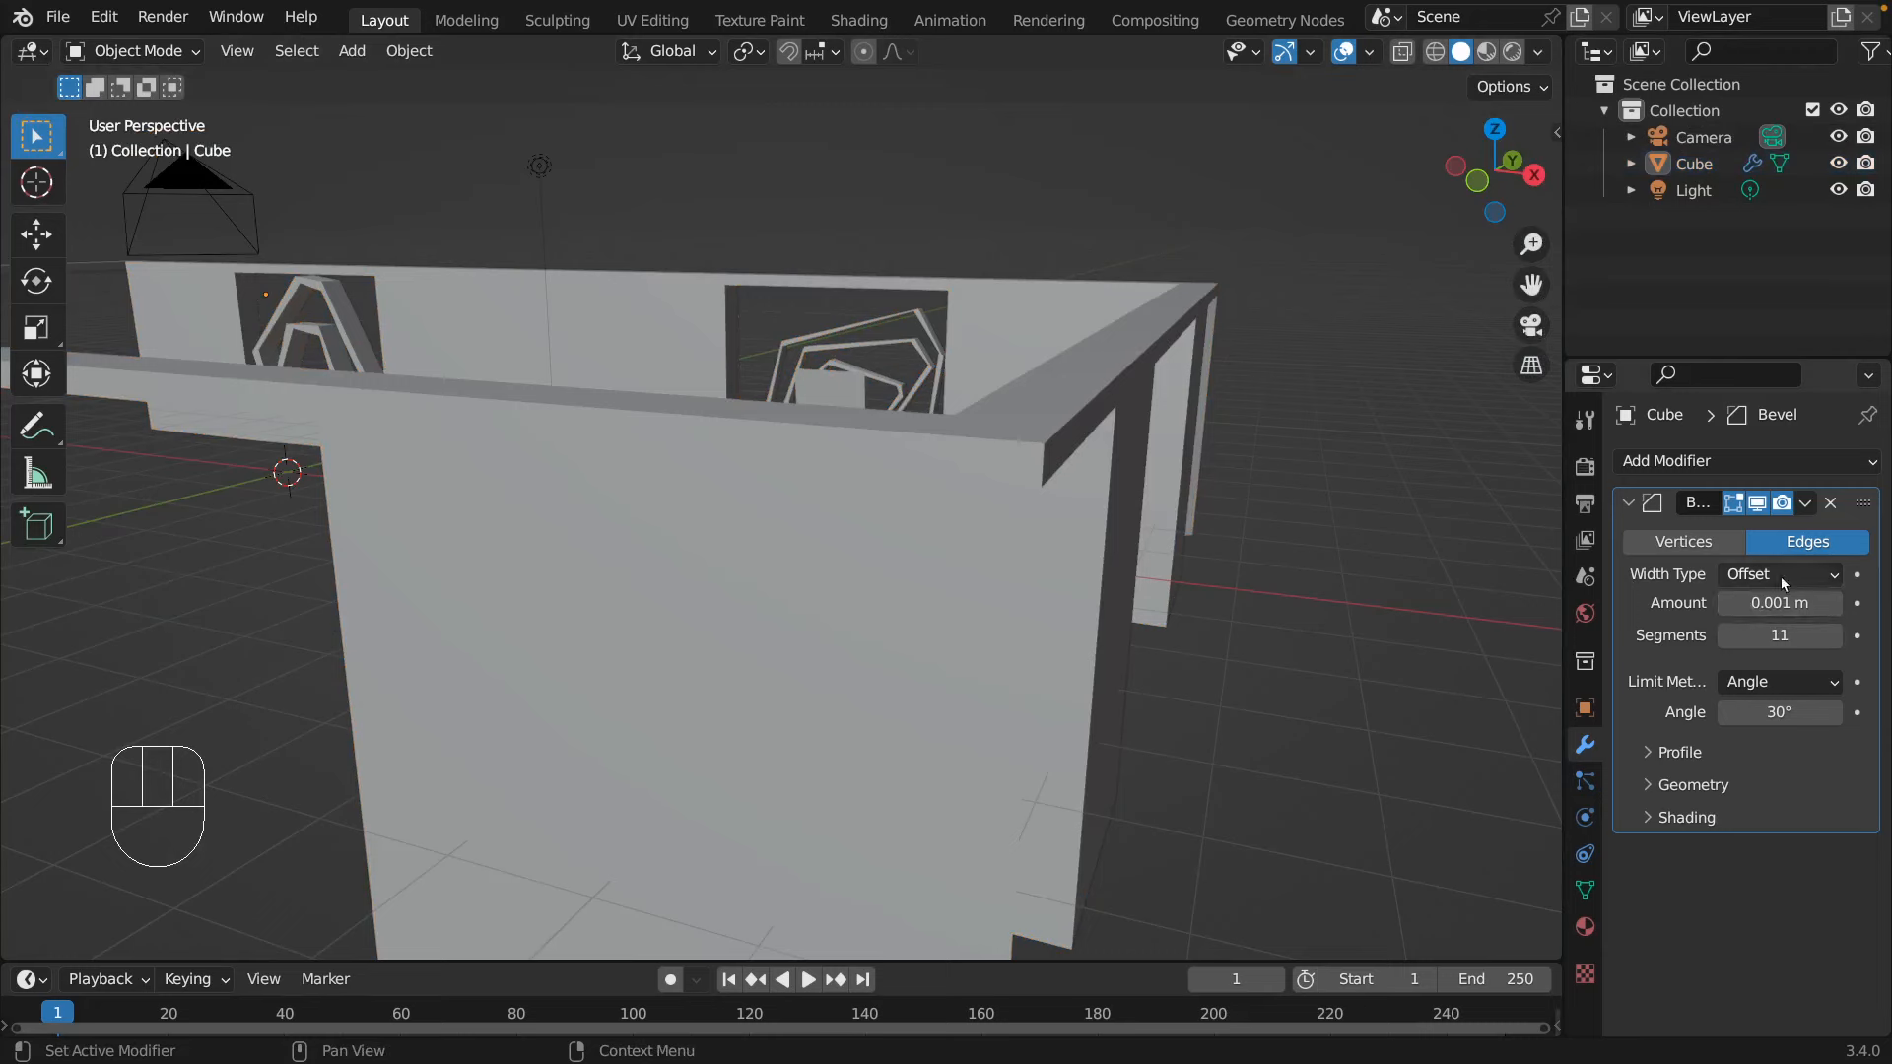
left_click(1253, 426)
key("n")
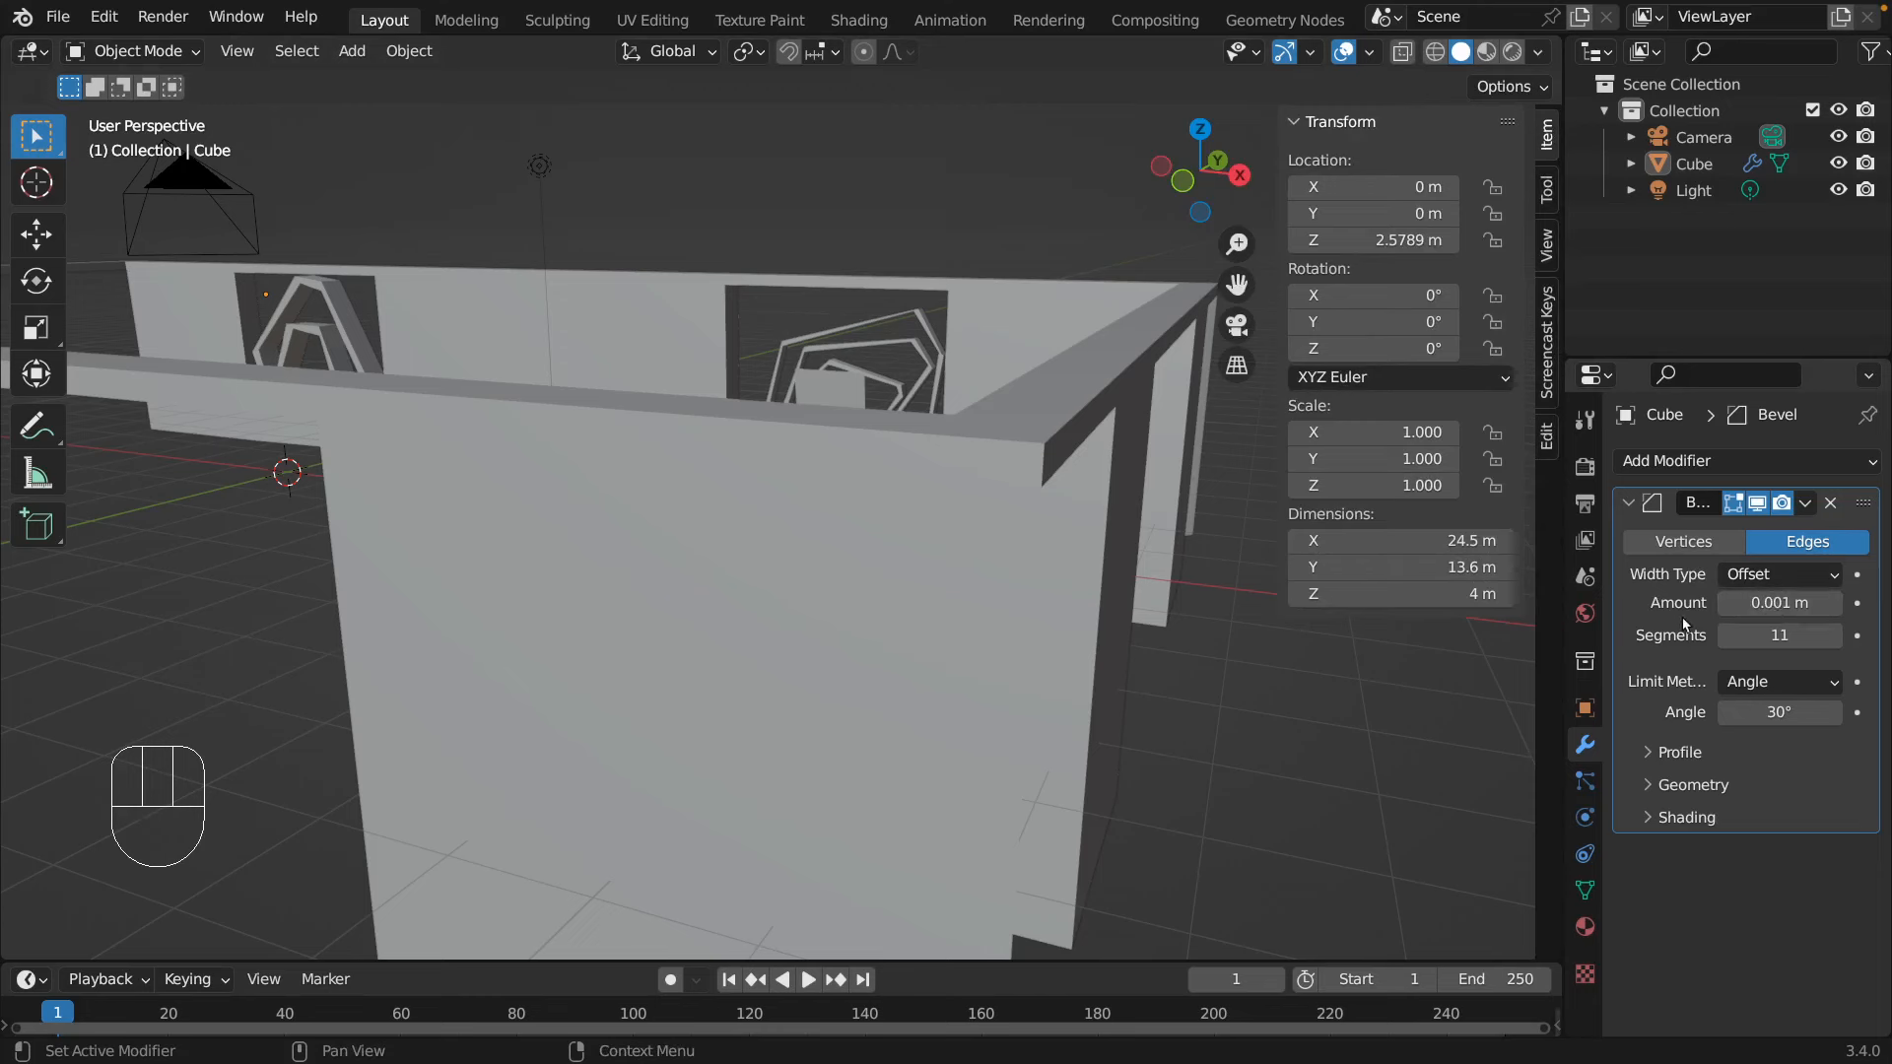
- Try reducing the couch frame's X dimension to 24.4 m, undo the change and deselect the frame
left_click(1372, 548)
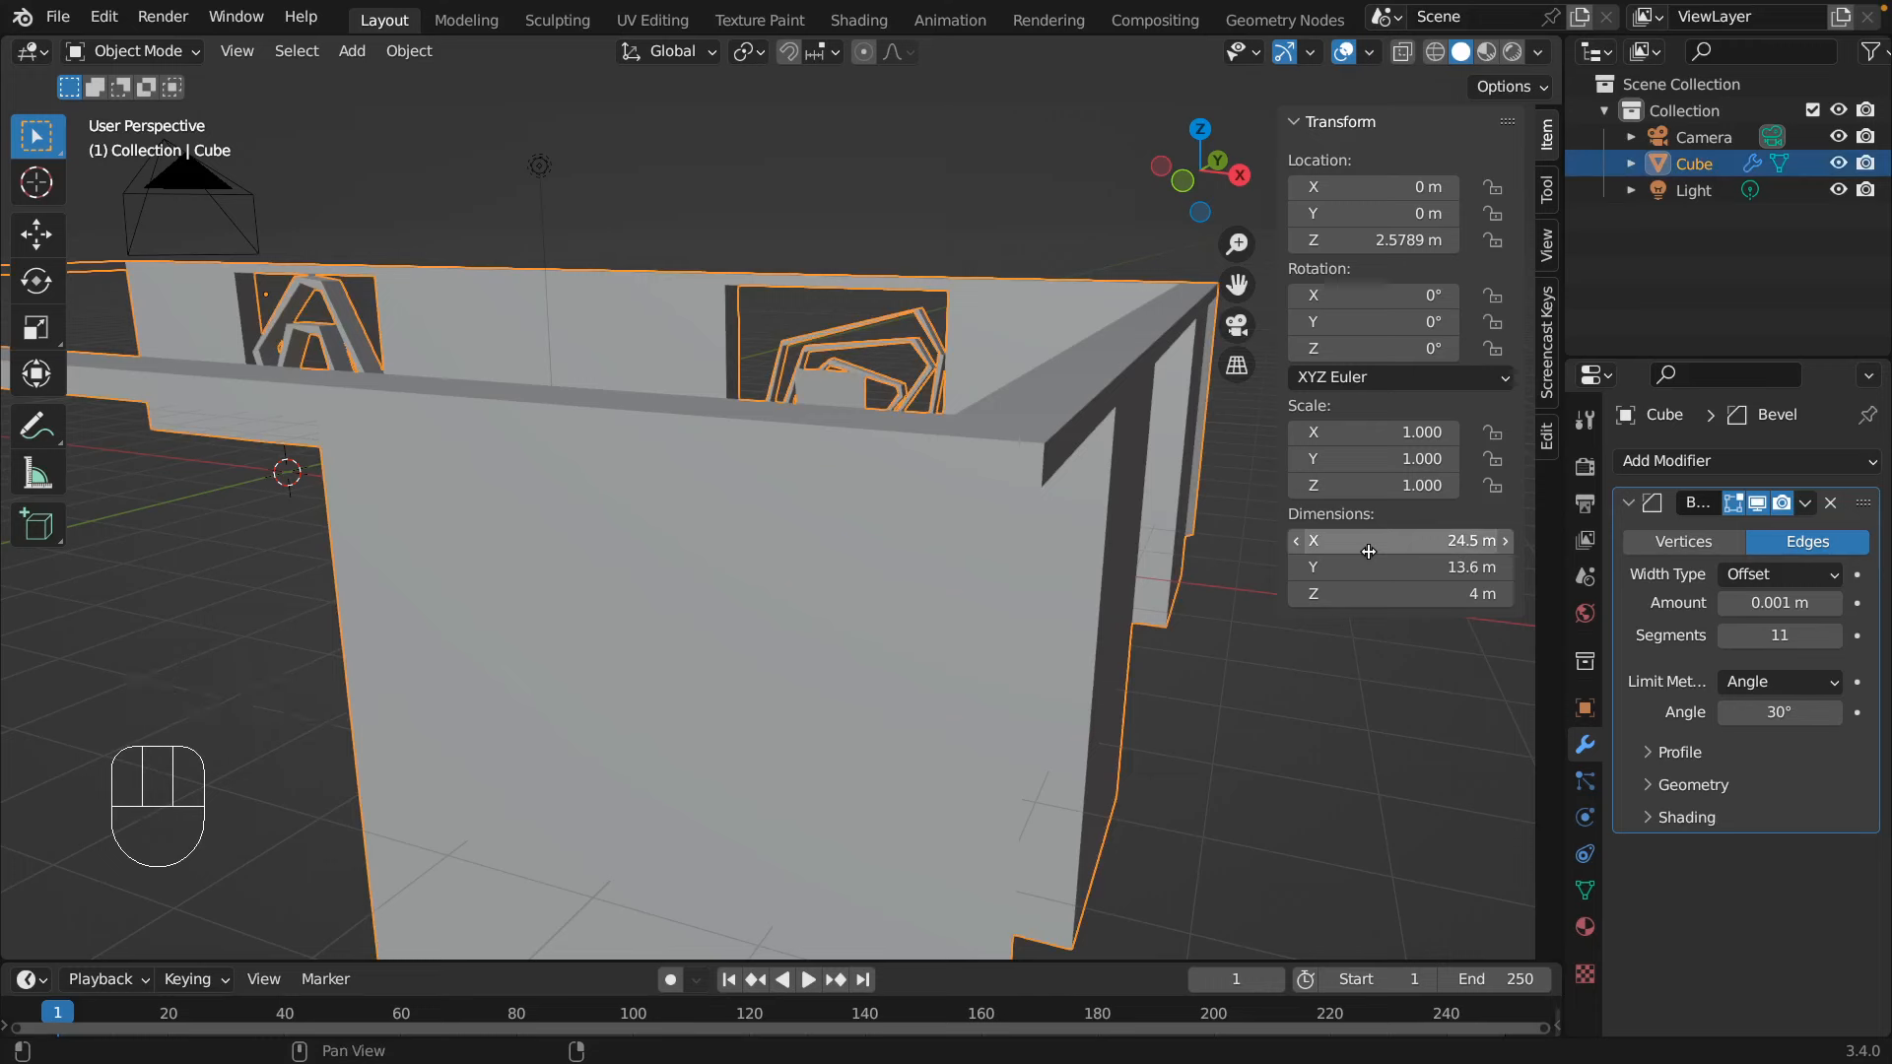
mouse_move(1368, 551)
left_mouse_down()
mouse_move(1458, 551)
mouse_move(1352, 551)
left_mouse_up()
left_click(1185, 741)
key("super+z")
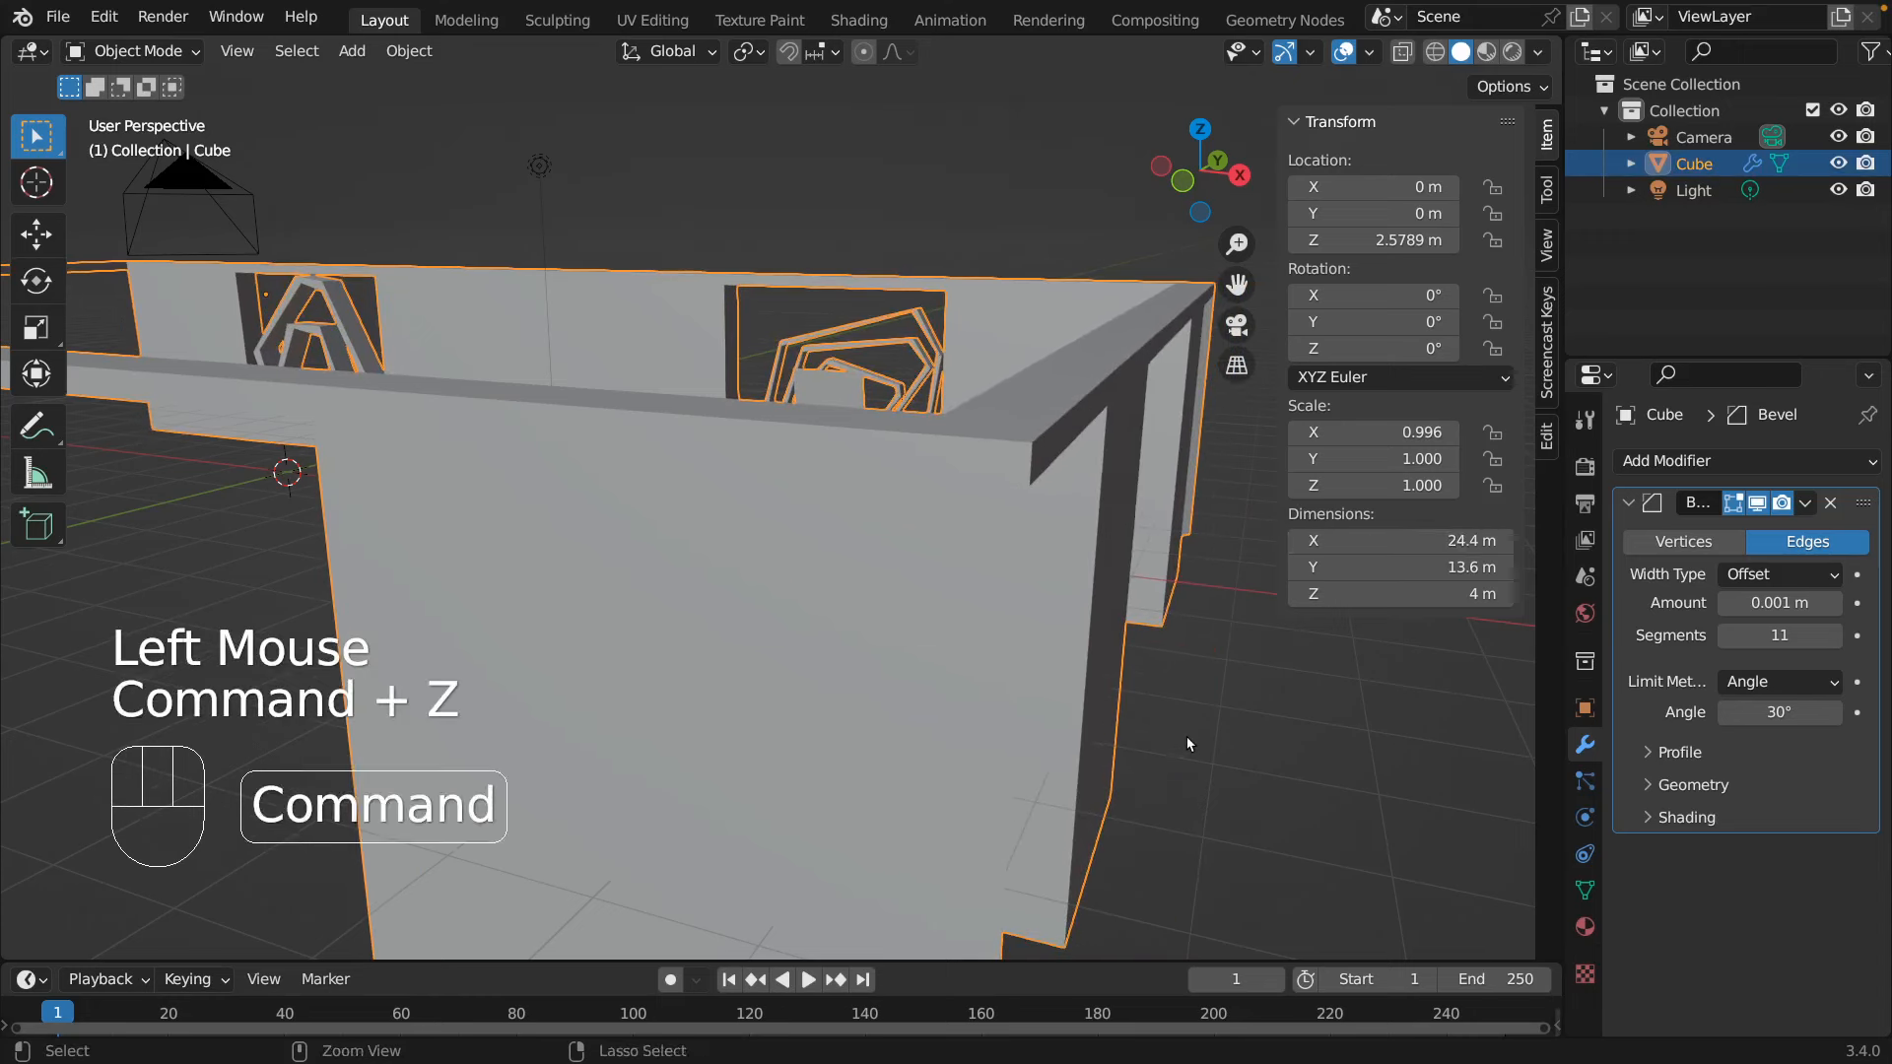
key("super+z")
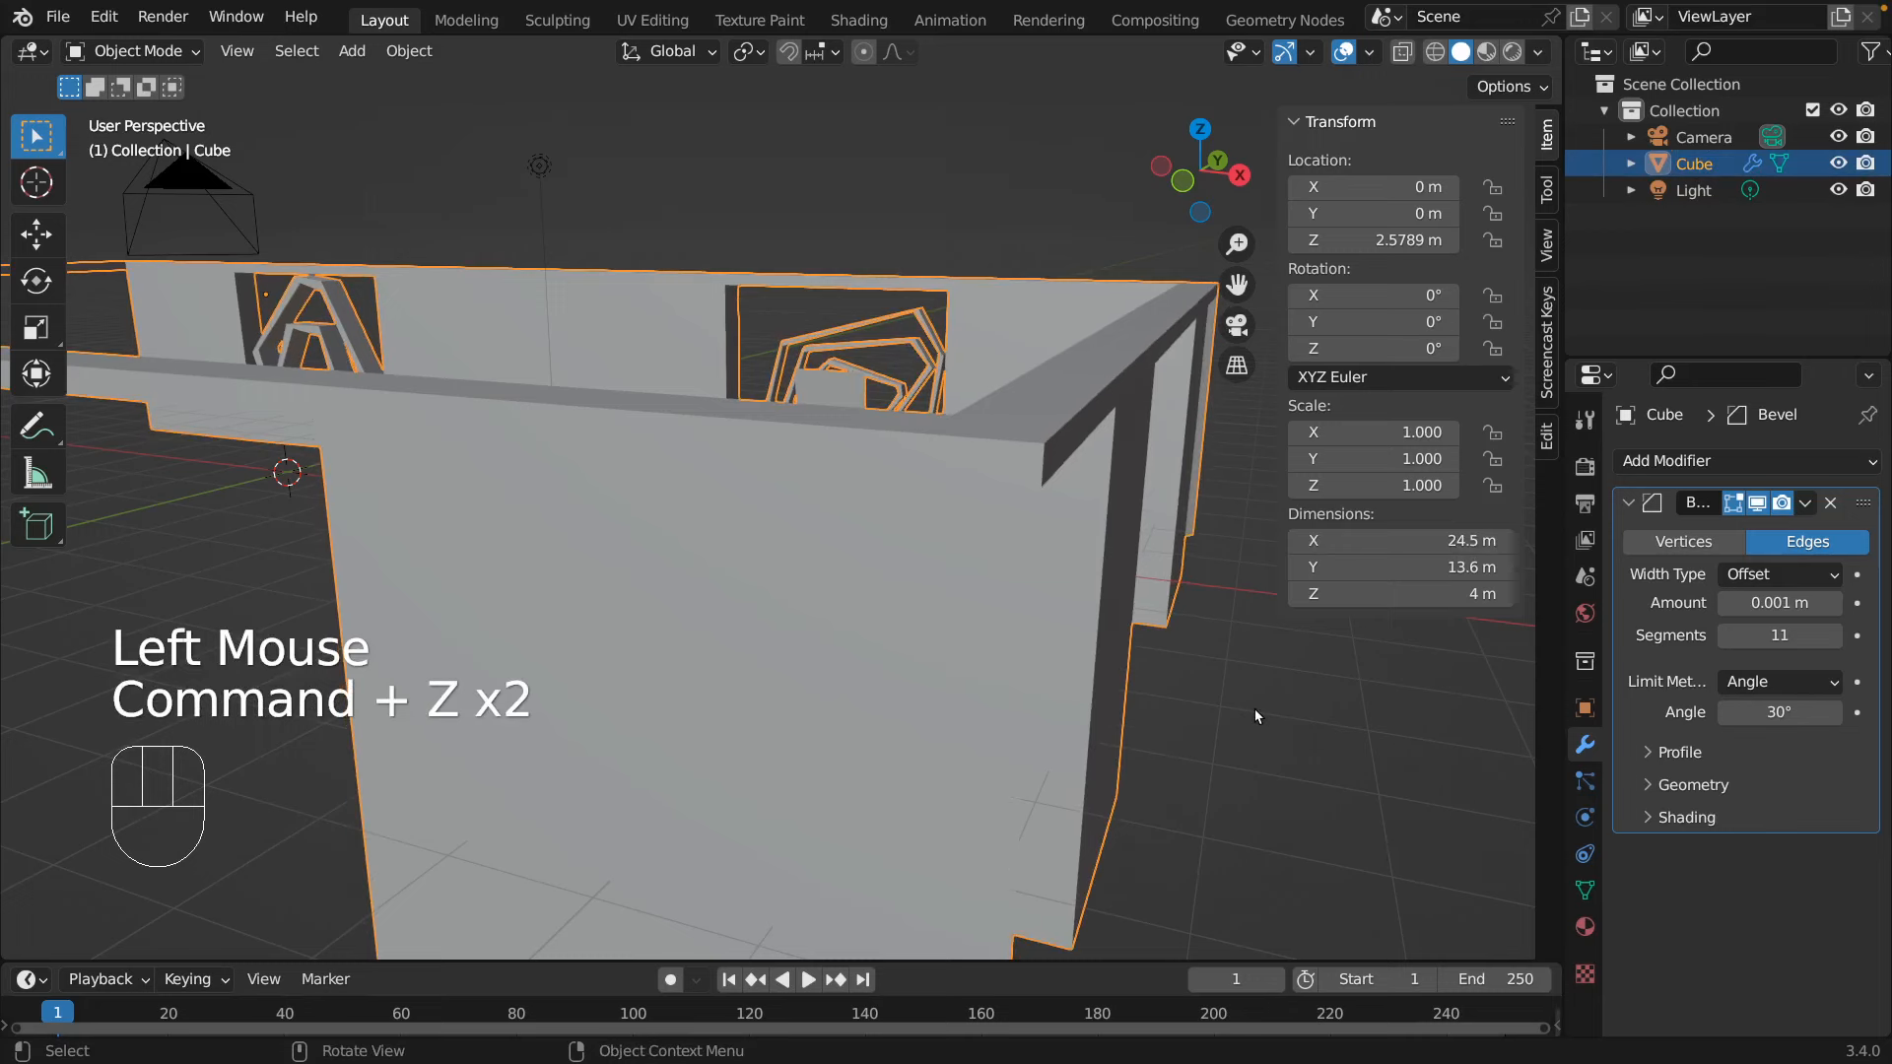
key("super+z")
left_click(1255, 707)
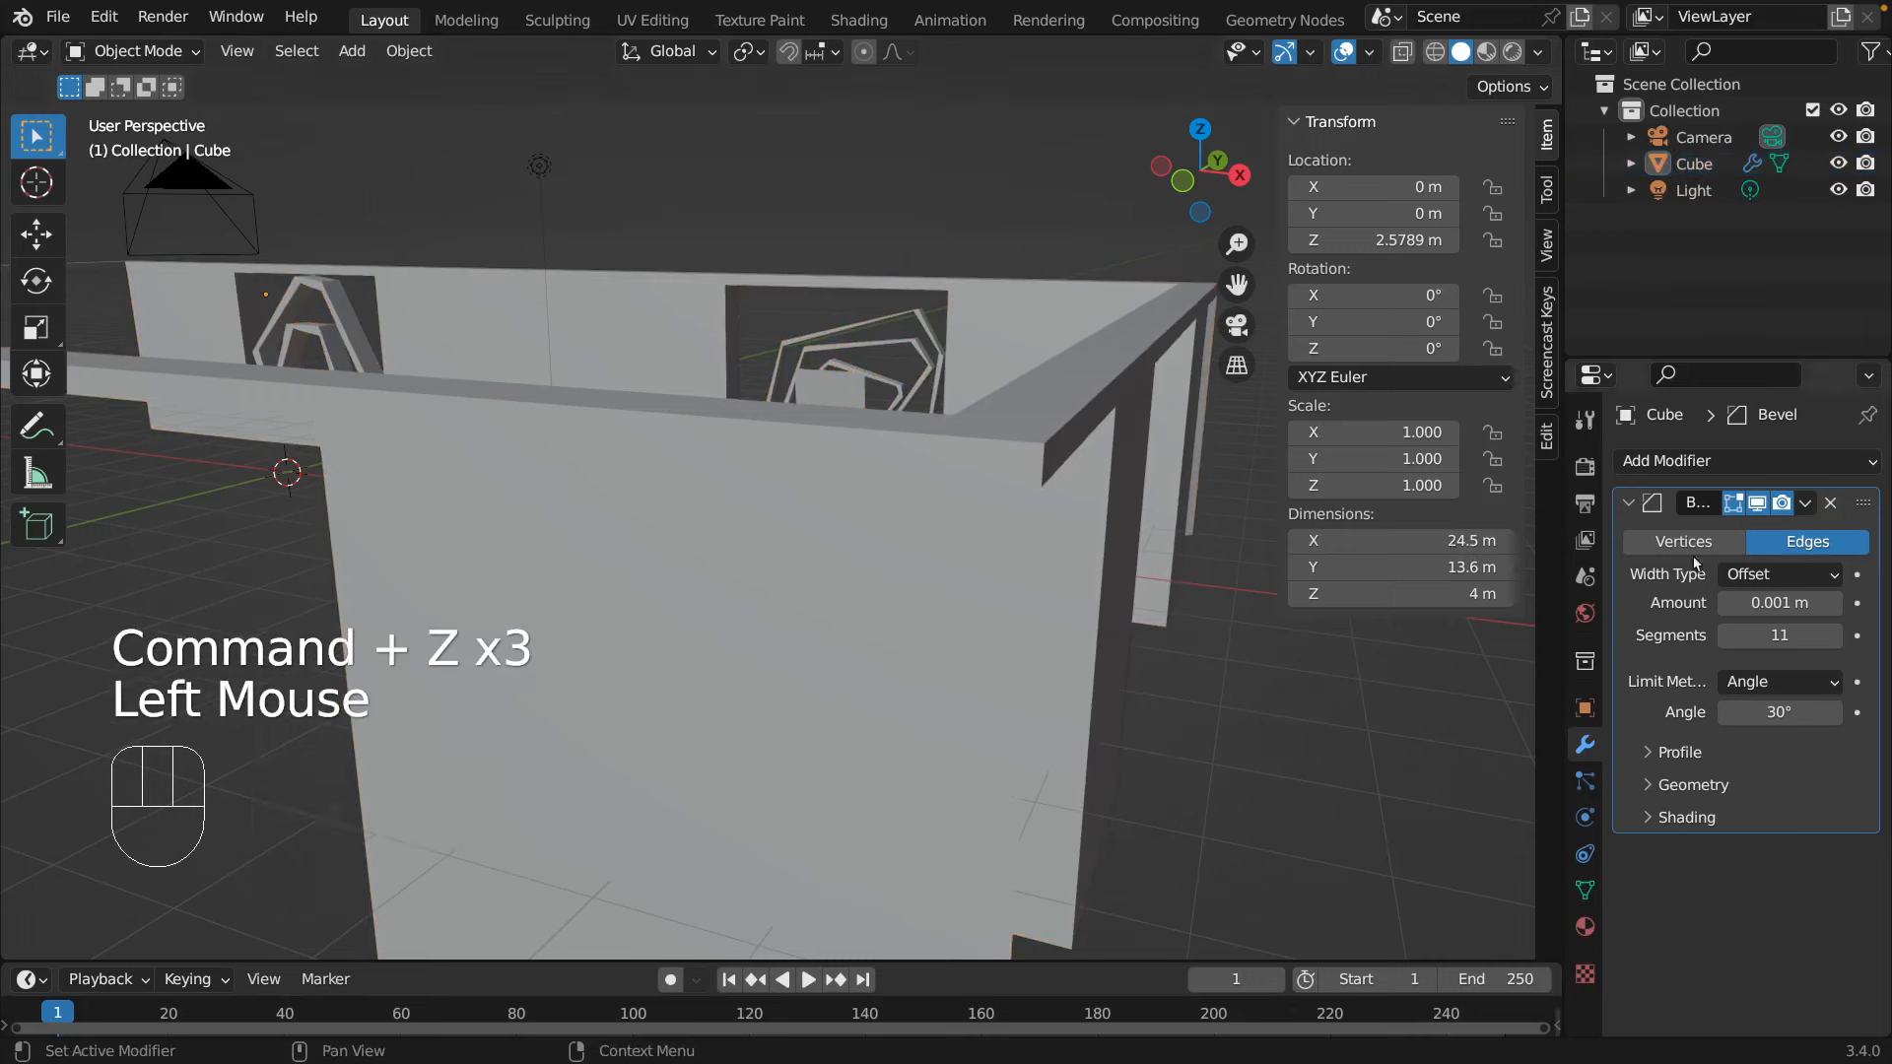
- Try a bevel amount of 1 m, then set it to 5 m with 30 segments
double_click(1744, 598)
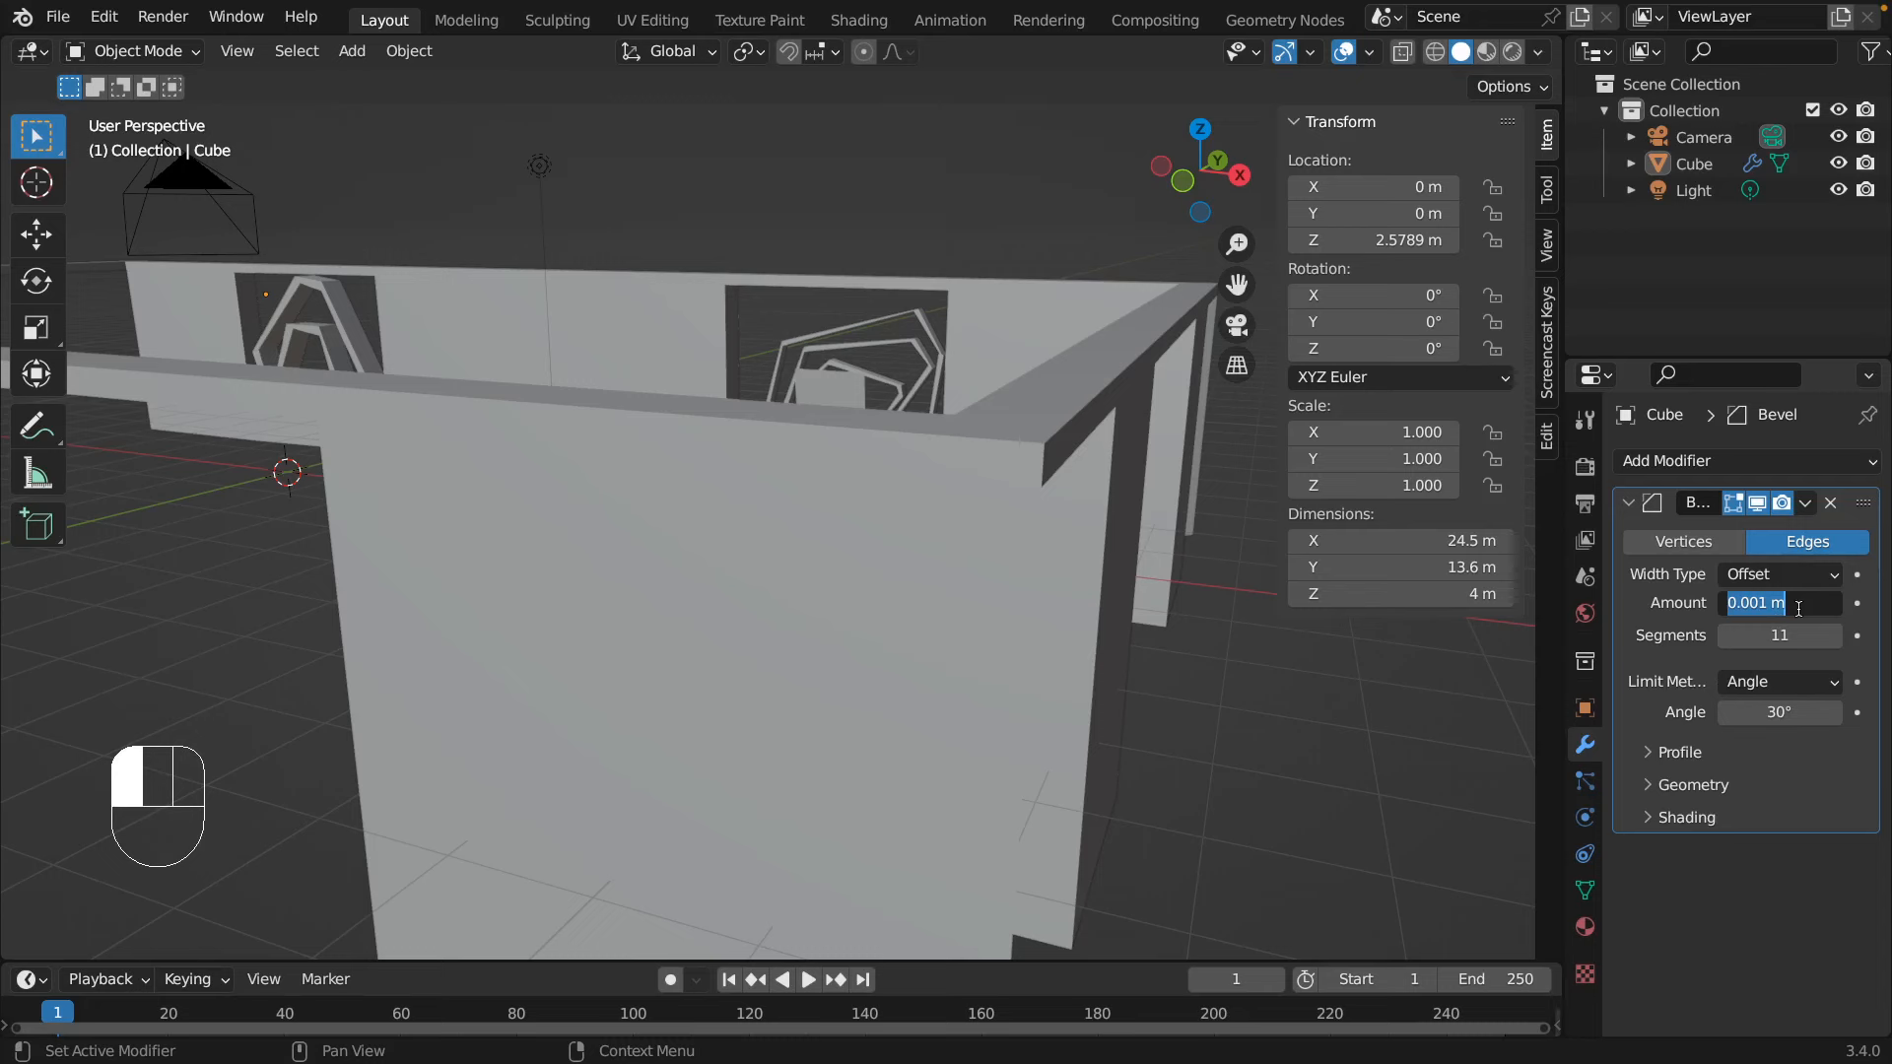
type("1")
key("Return")
mouse_move(1783, 635)
left_mouse_down()
mouse_move(1734, 636)
mouse_move(1788, 635)
left_mouse_up()
left_click(1796, 606)
type("5")
key("Return")
left_click(1779, 636)
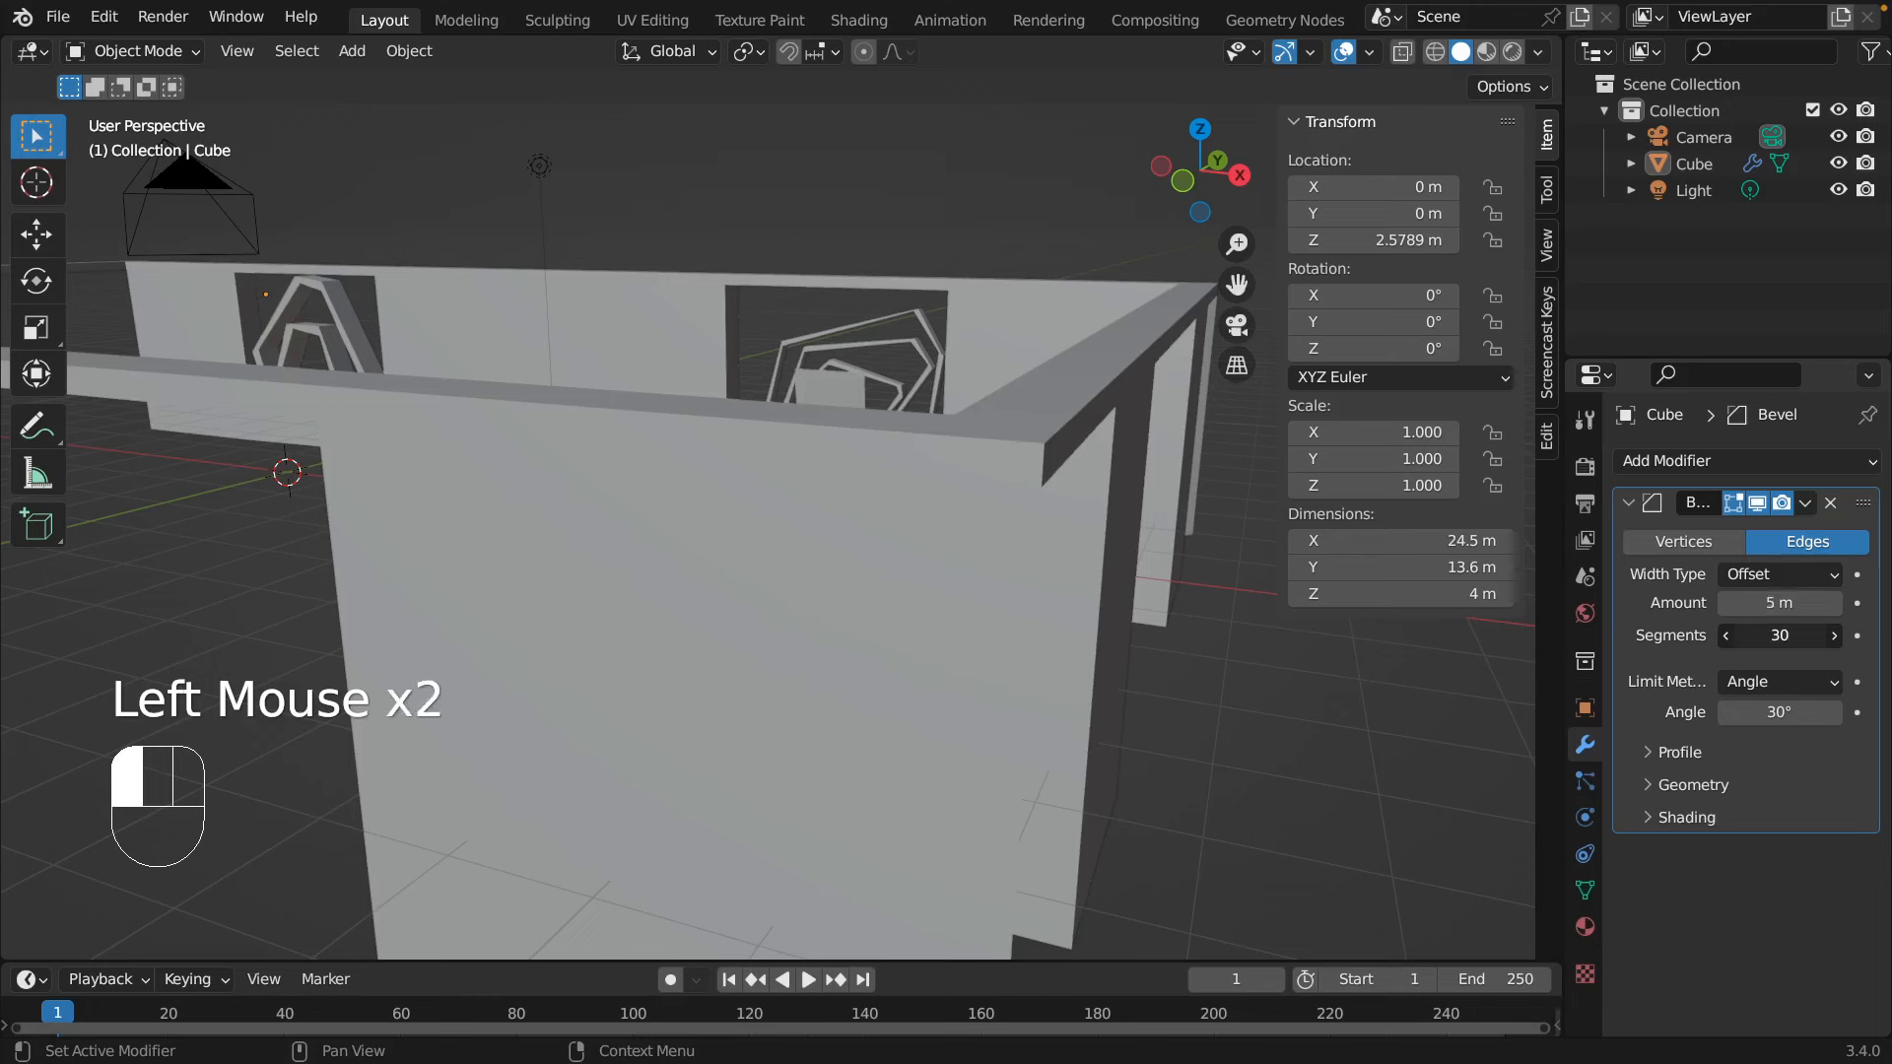
- Try 50 bevel segments, undo the Bevel modifier and deselect the couch frame
mouse_move(1779, 636)
left_mouse_down()
mouse_move(1724, 636)
mouse_move(1798, 635)
left_mouse_up()
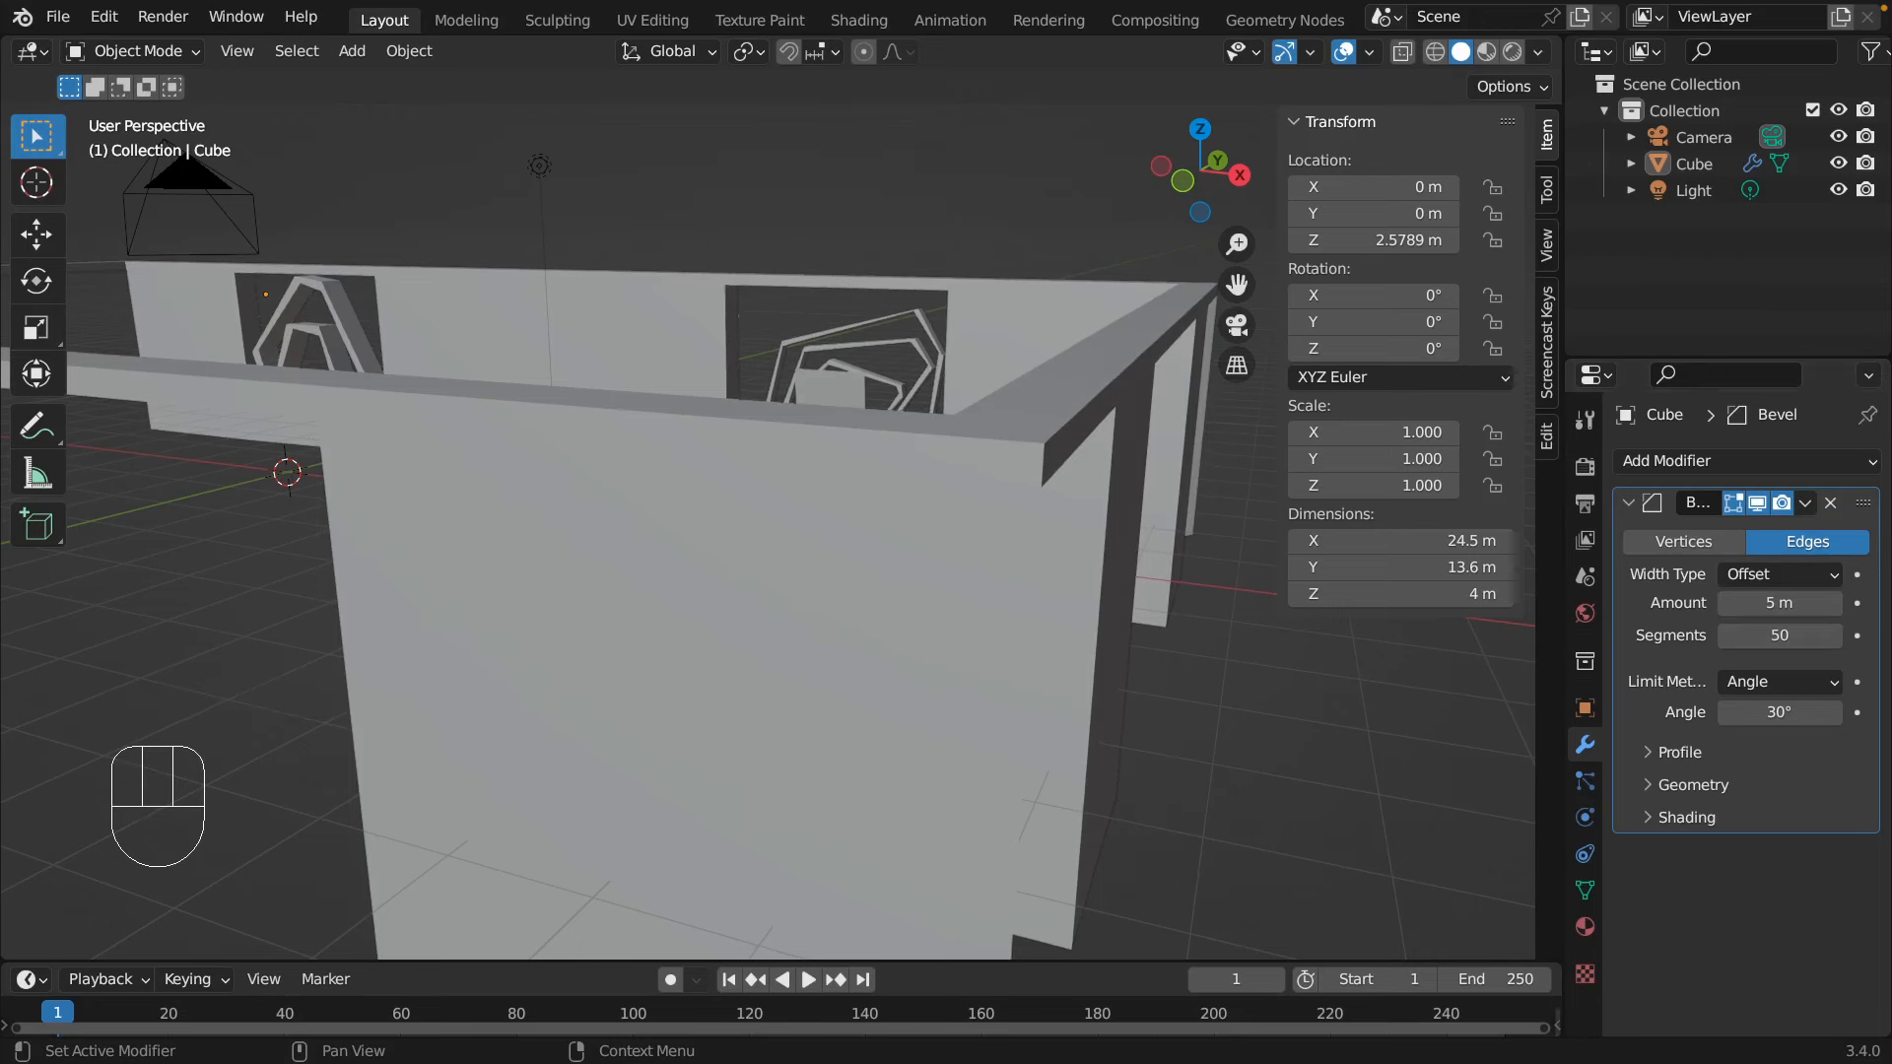
key("super+z")
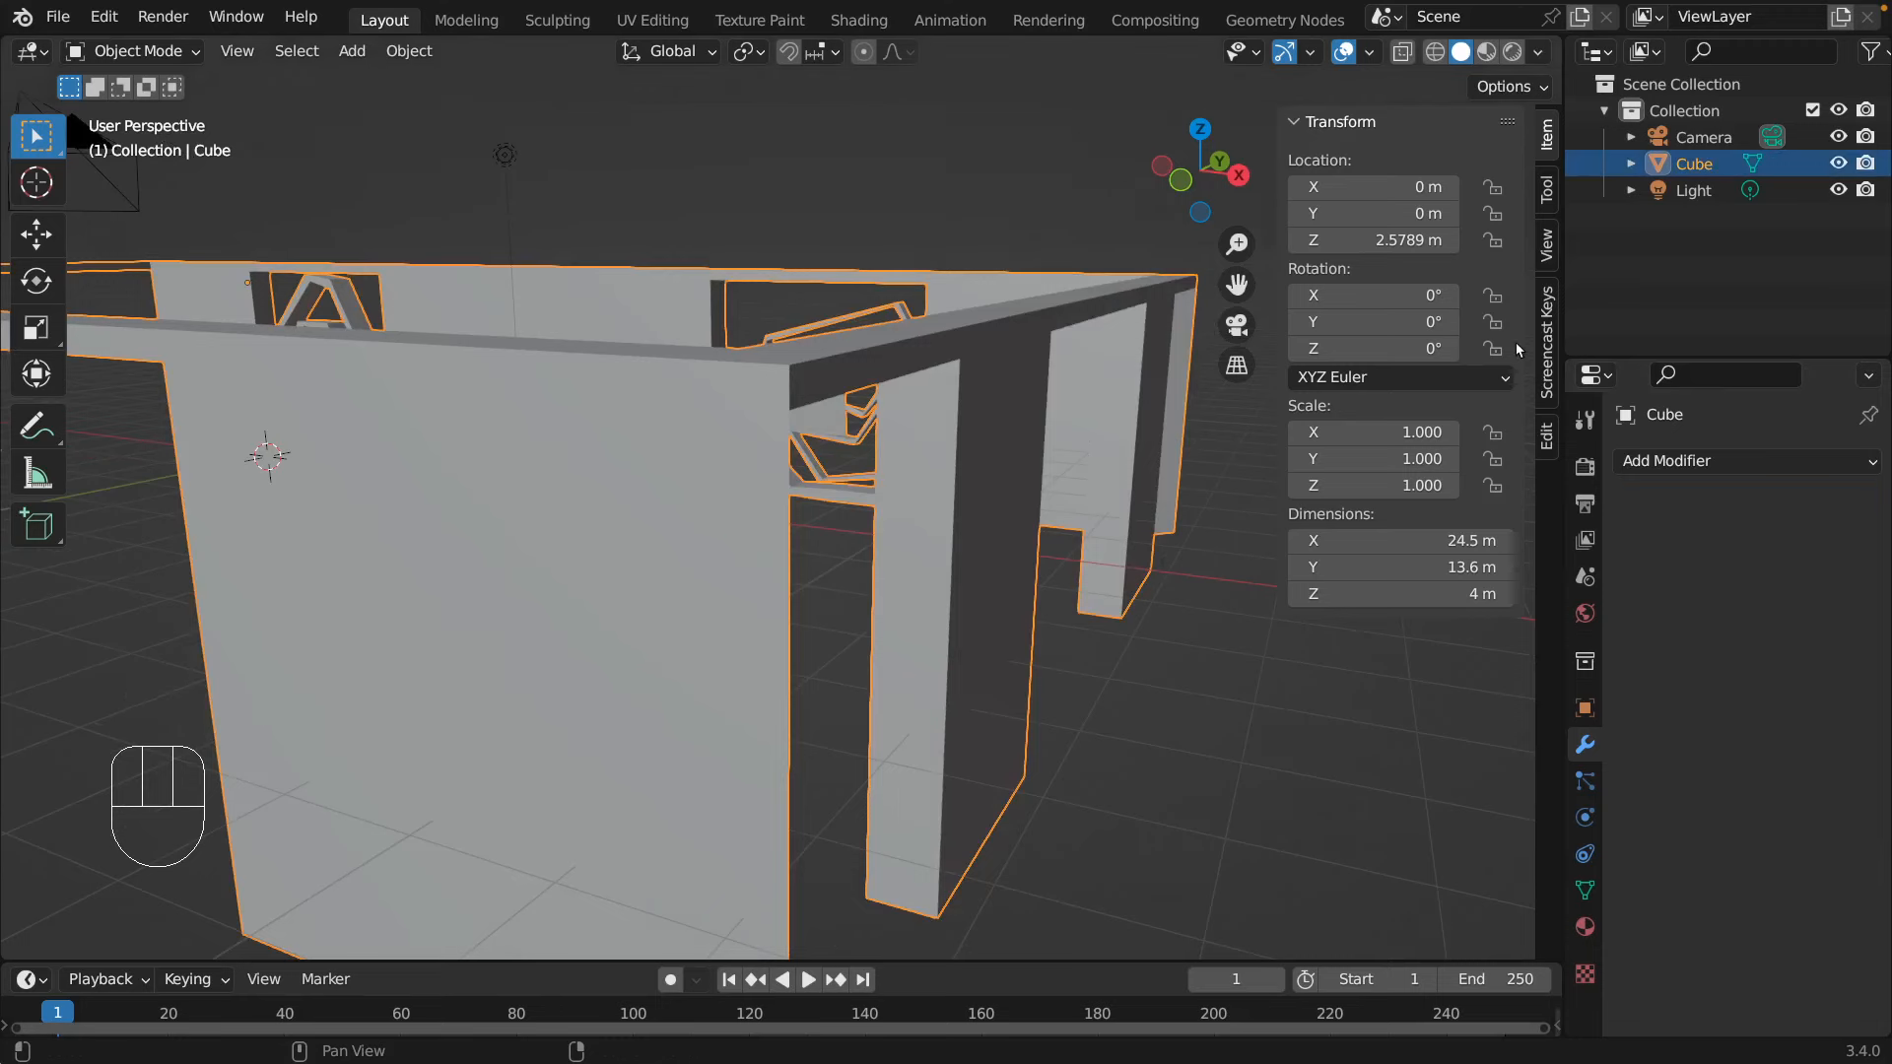
left_click(989, 167)
scroll(985, 167, "up", 2)
scroll(985, 168, "down", 2)
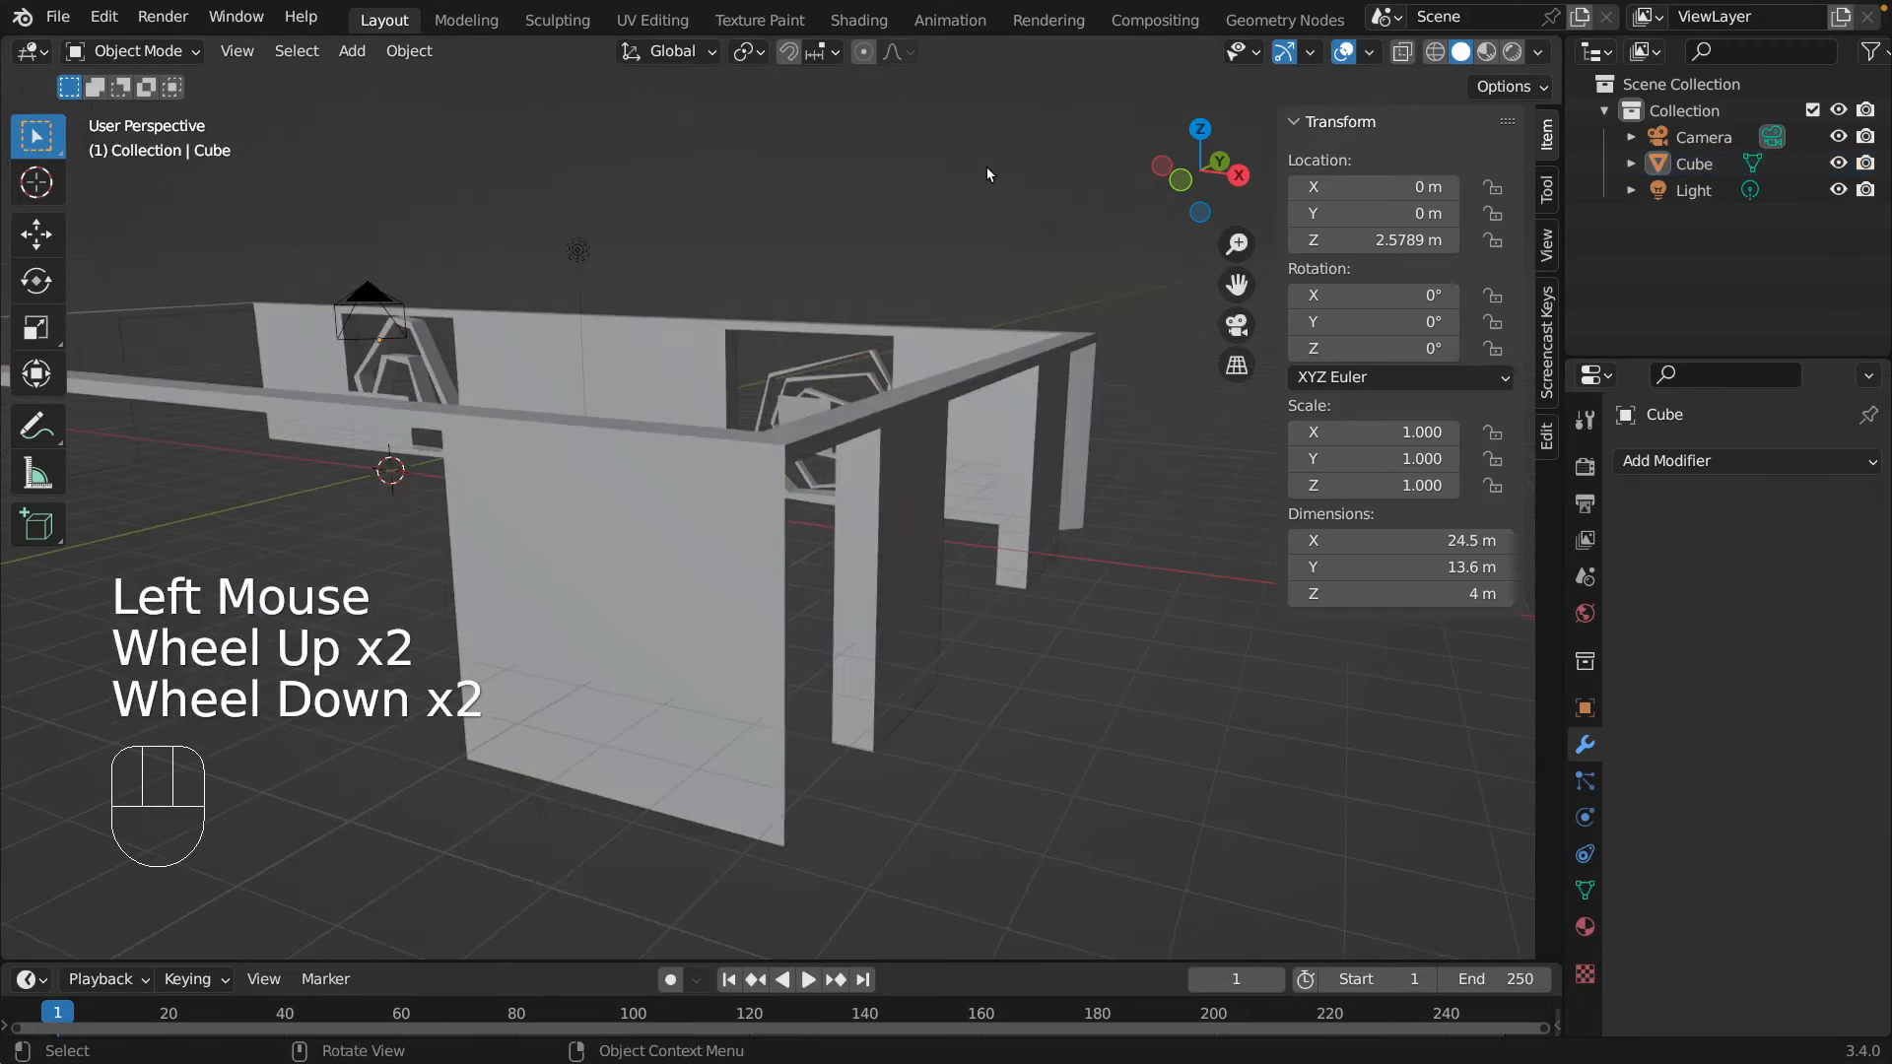
middle_click_drag(329, 553, 336, 561)
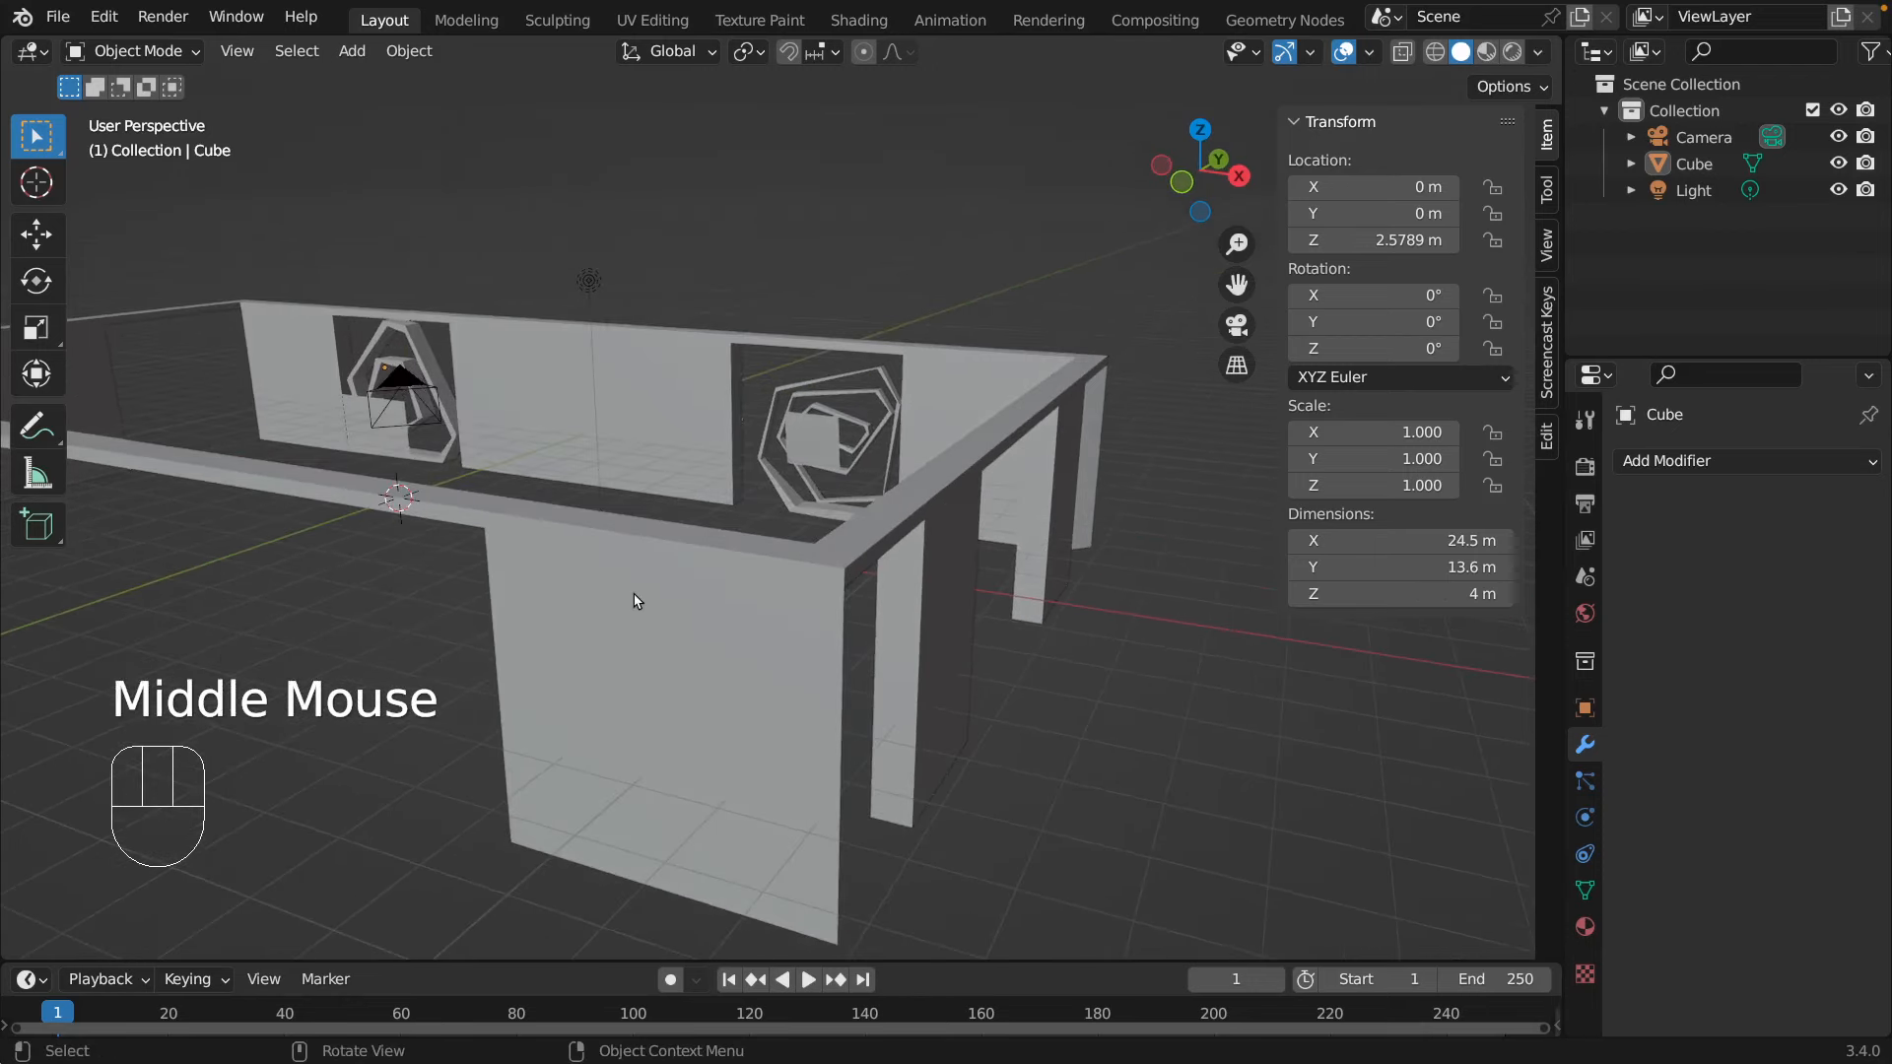
- Add a Subdivision Surface modifier to the couch frame
left_click(636, 597)
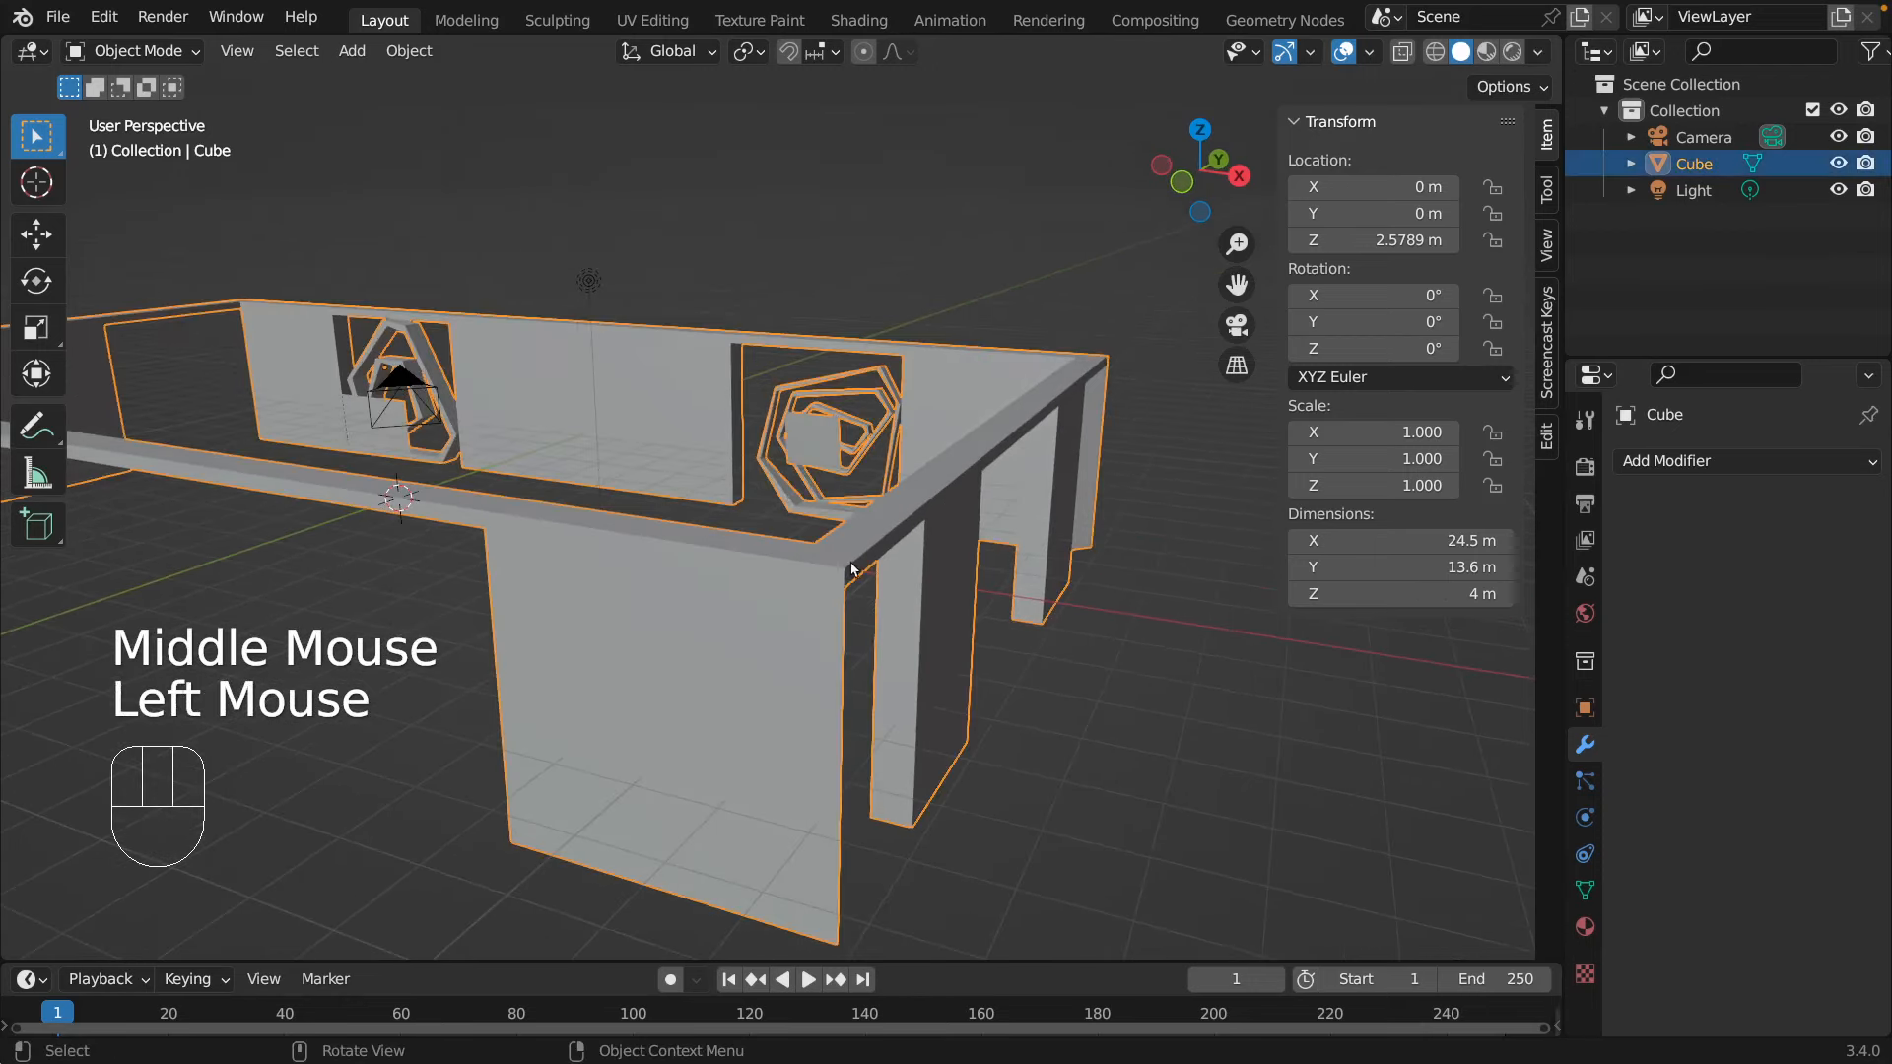
left_click(1764, 460)
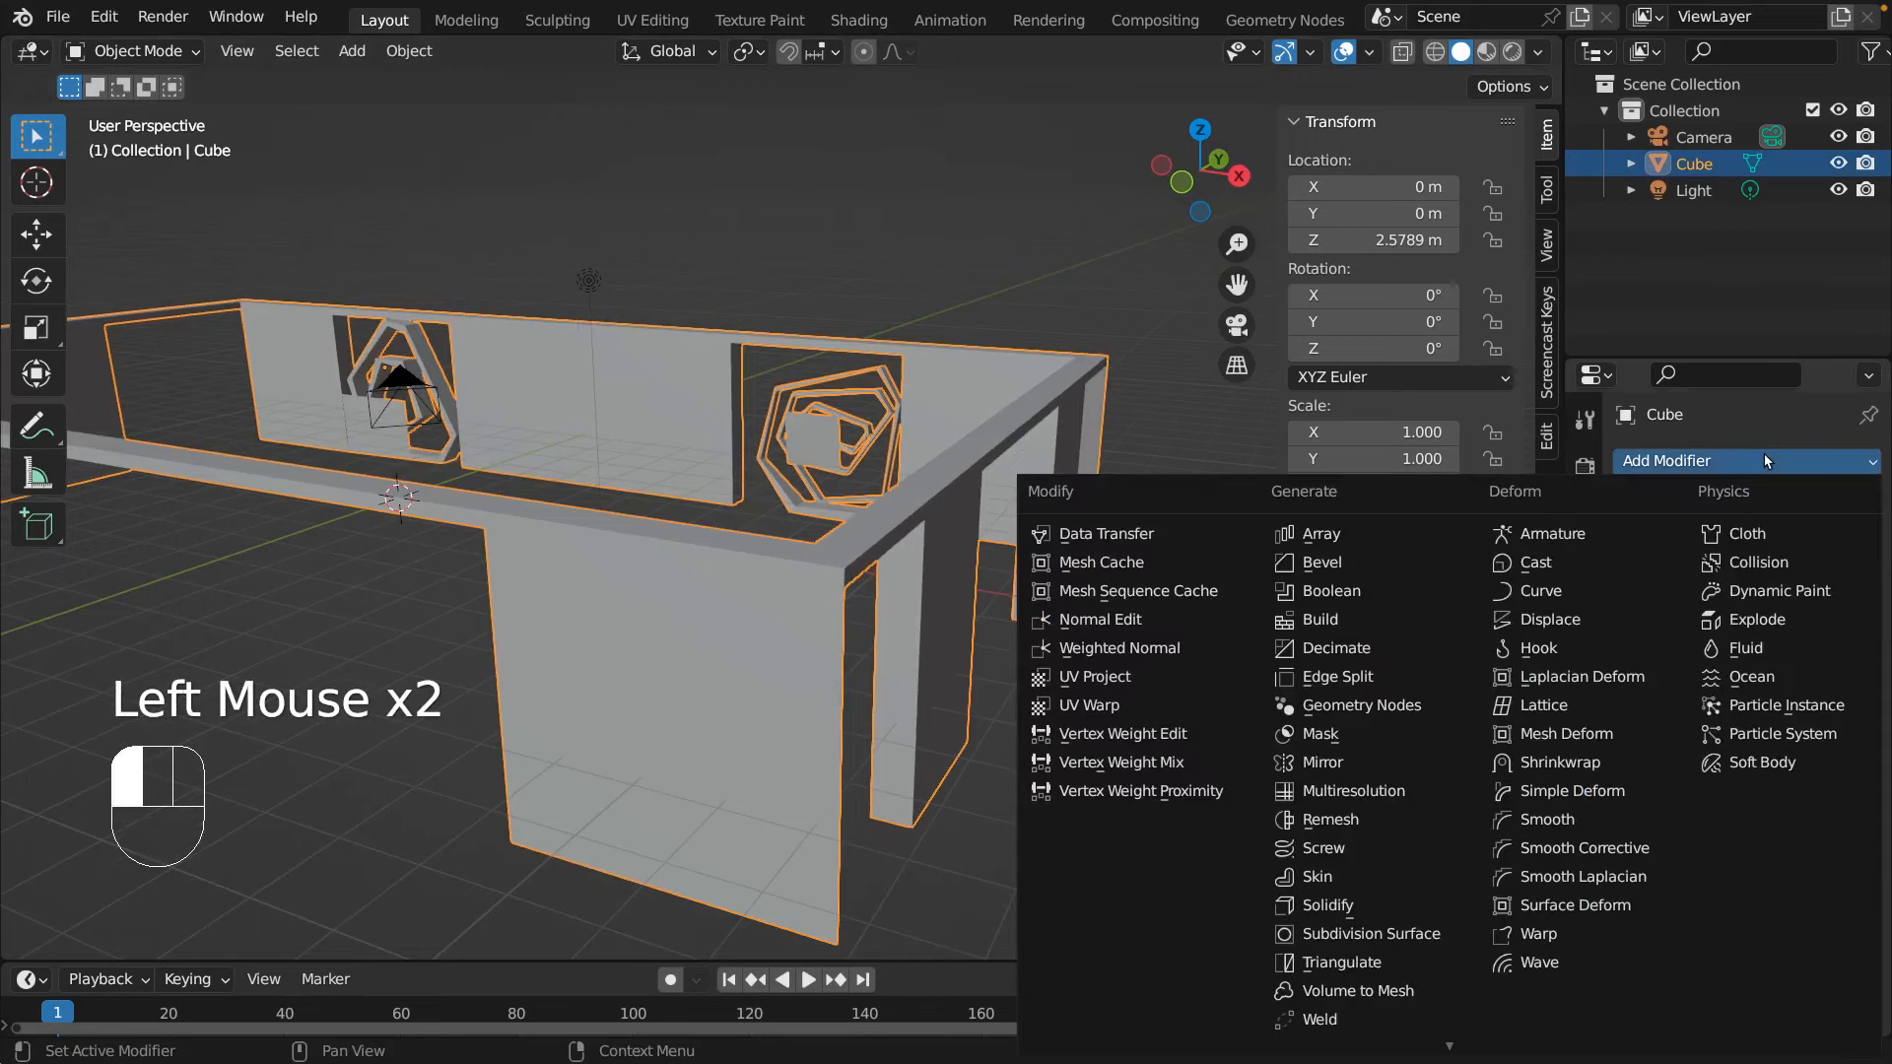
left_click(1375, 933)
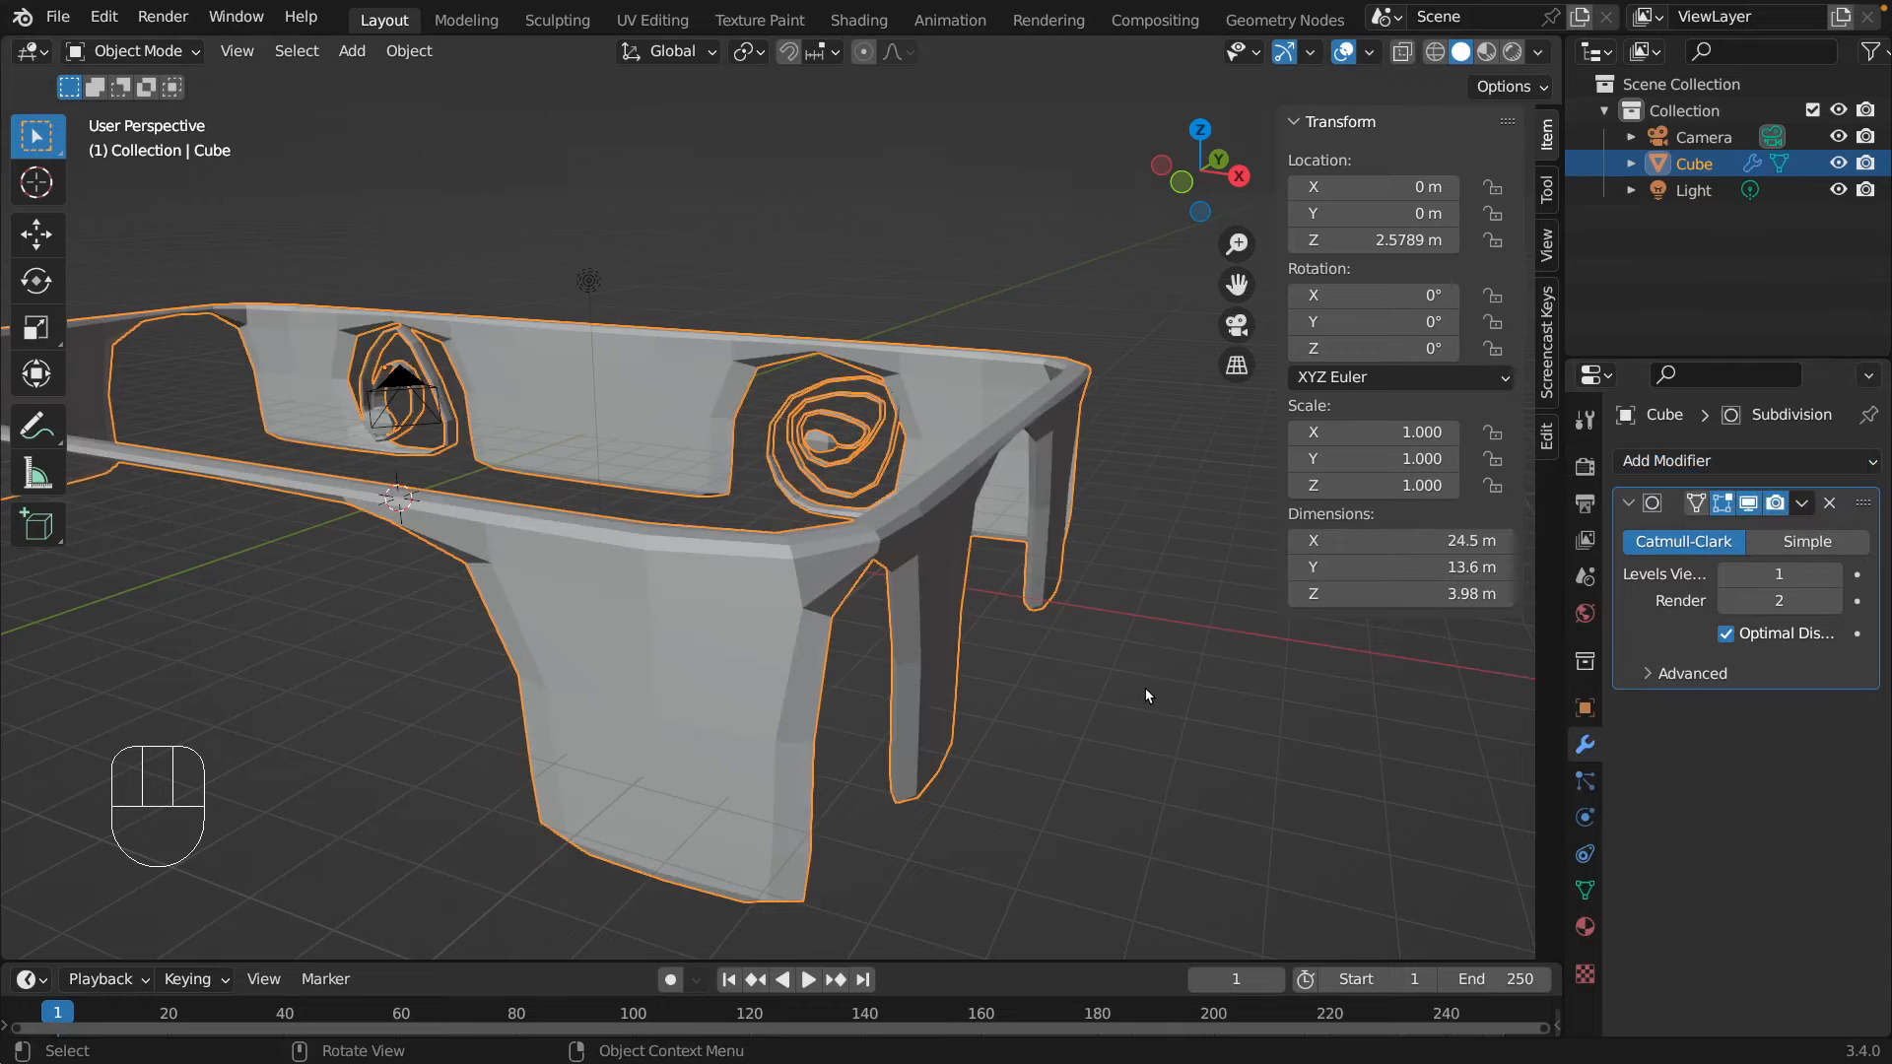
middle_click_drag(1145, 688, 1269, 630)
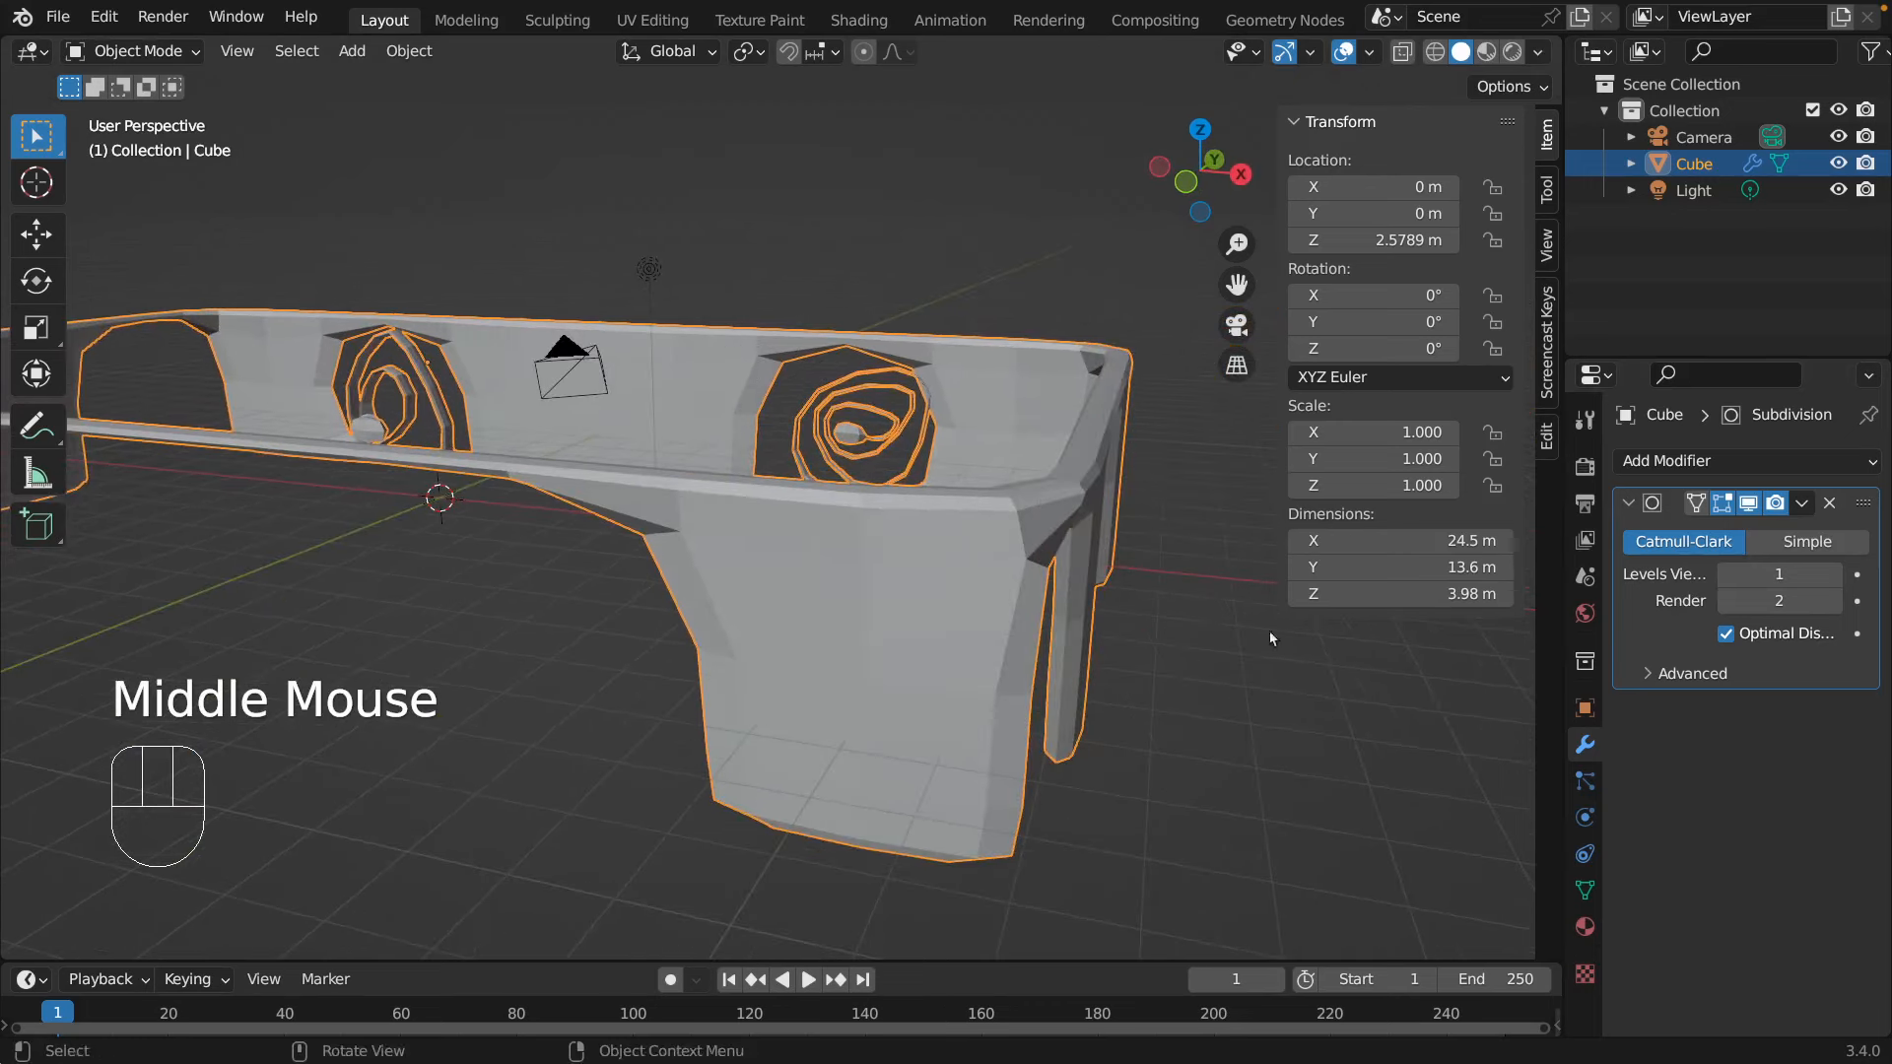
- Set the Subdivision modifier's viewport and render levels both to 4
left_click(1833, 573)
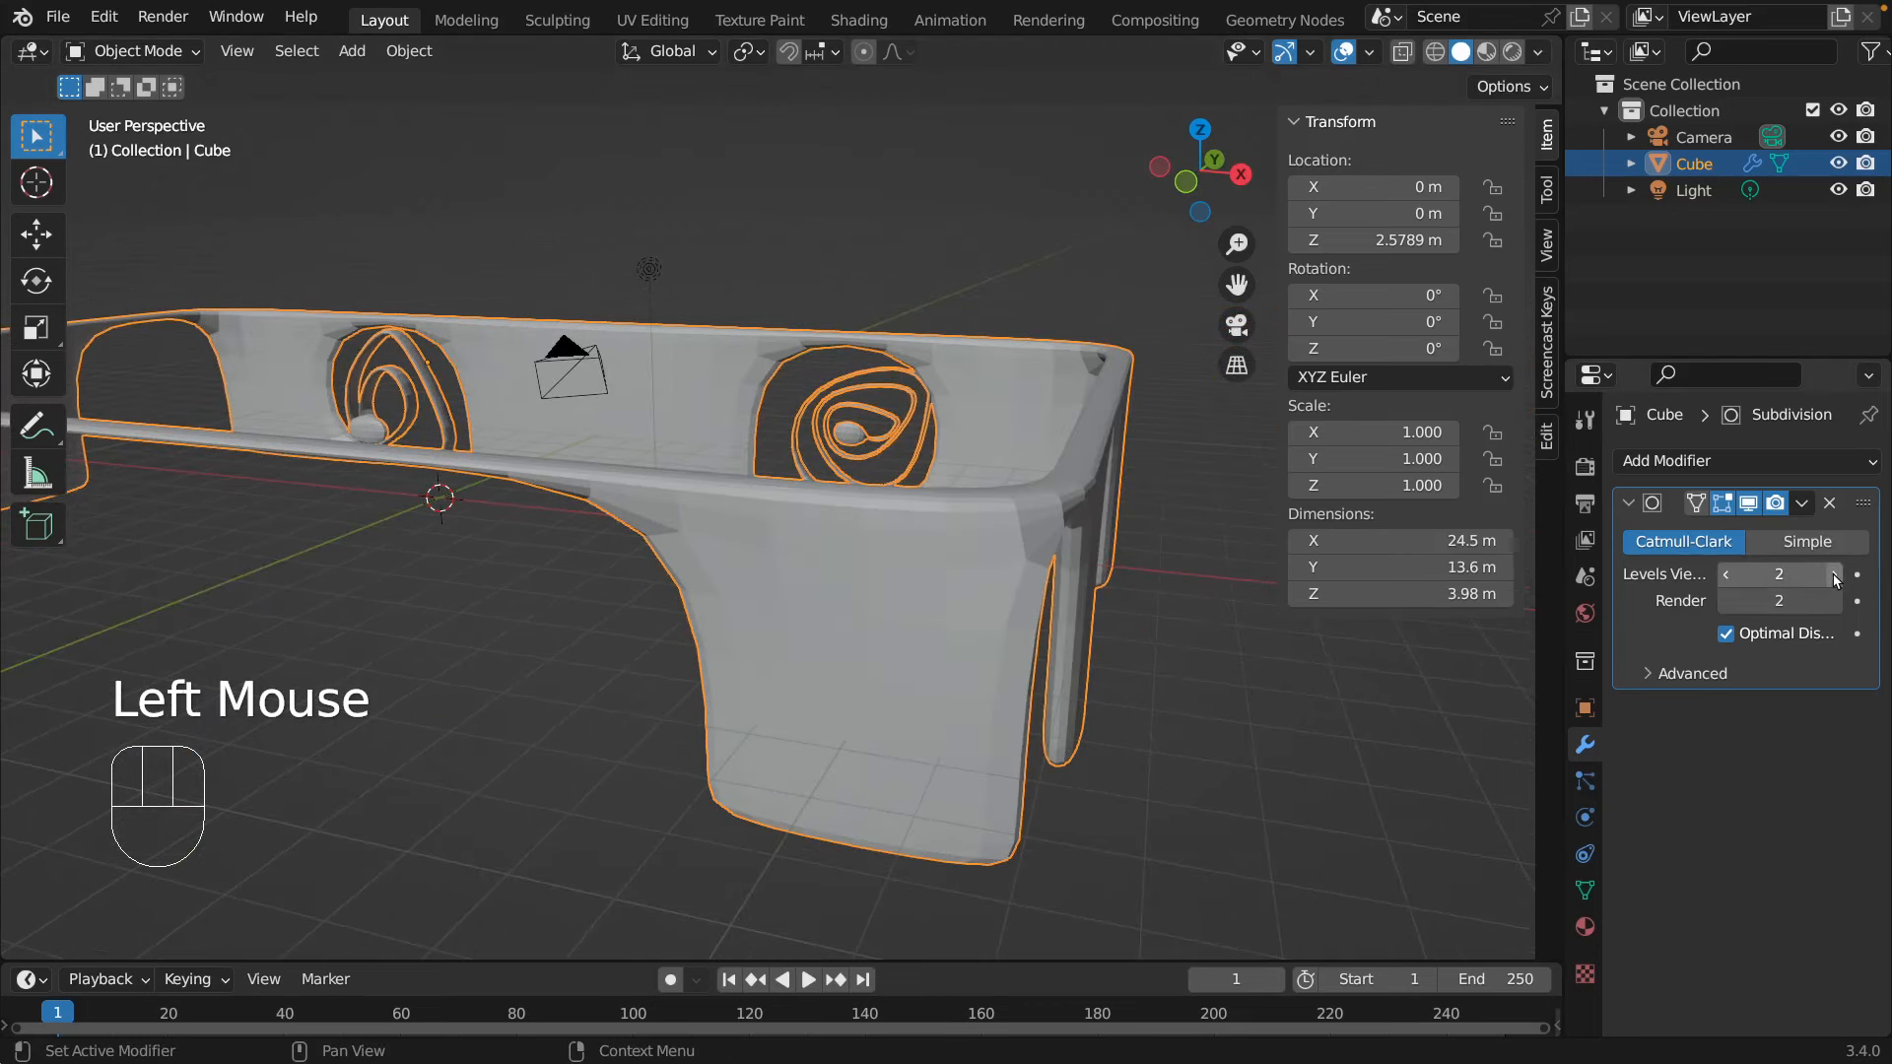
left_click(1832, 573)
left_click(1832, 574)
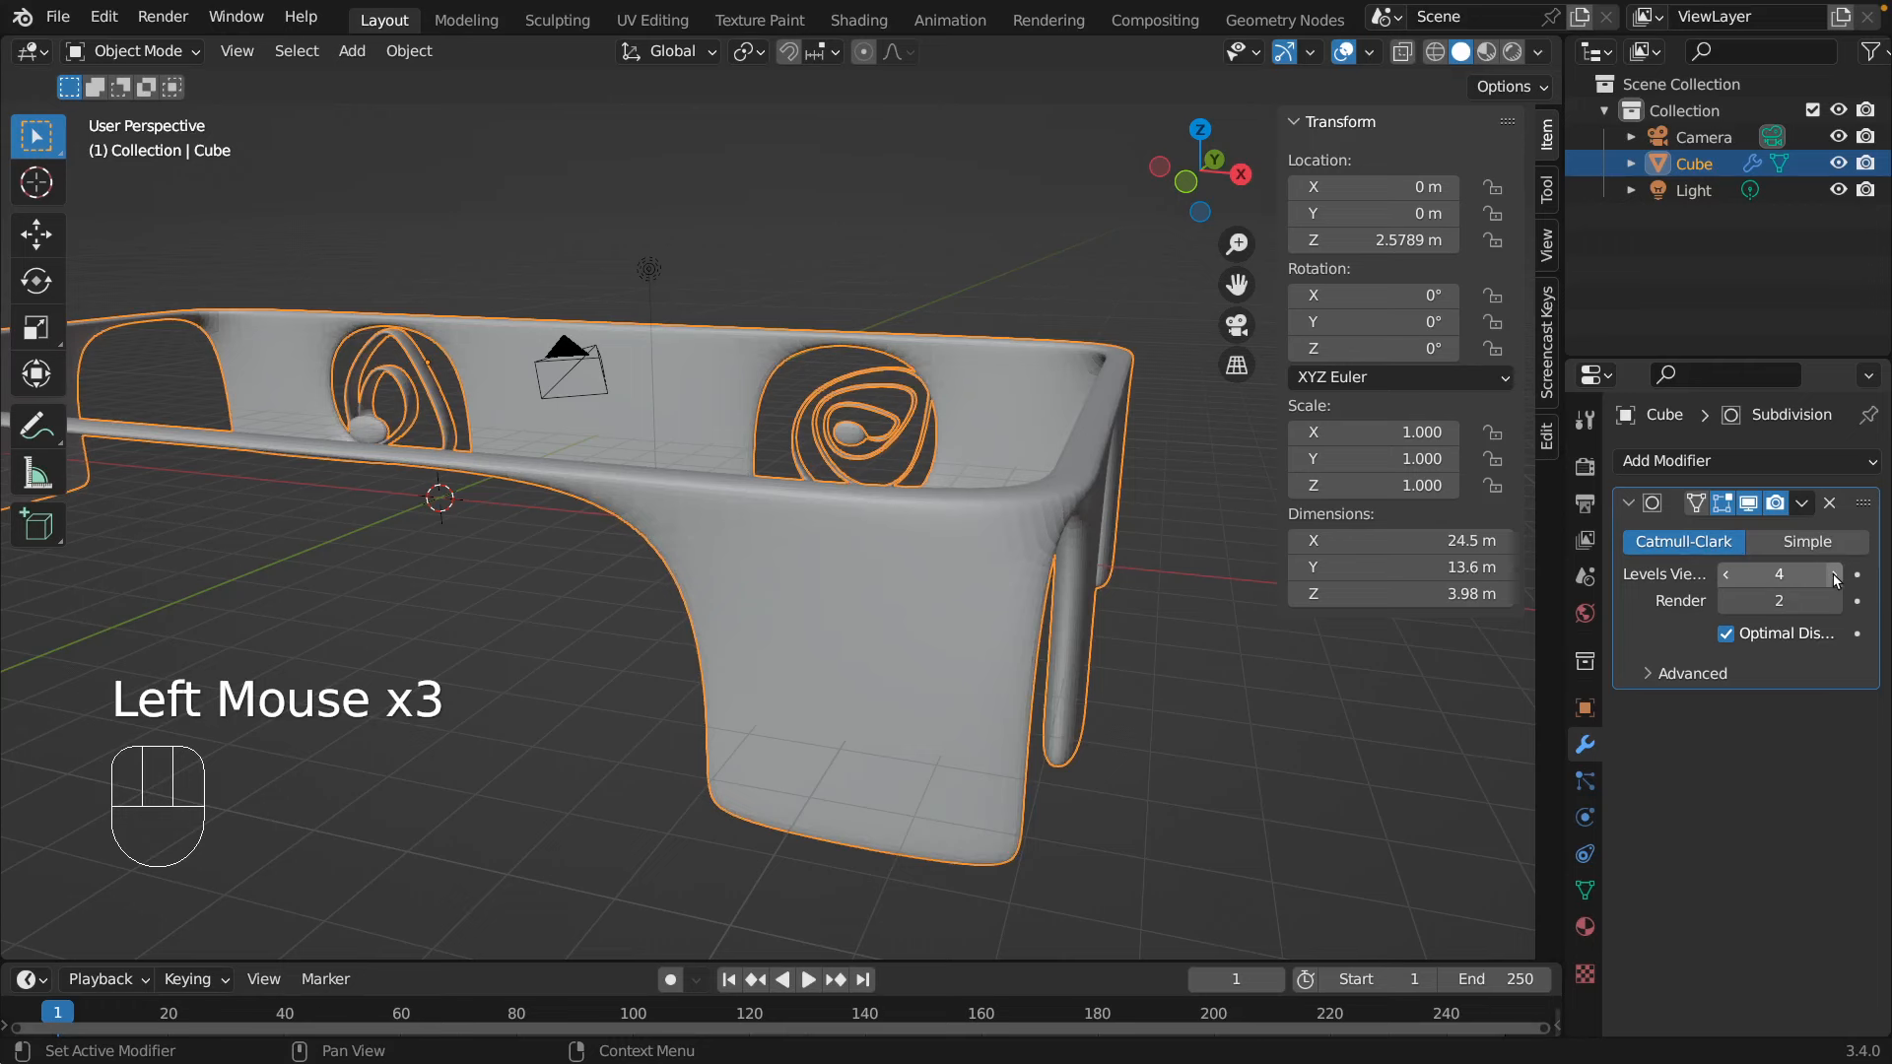
left_click(1835, 600)
left_click(1836, 600)
left_click(1835, 600)
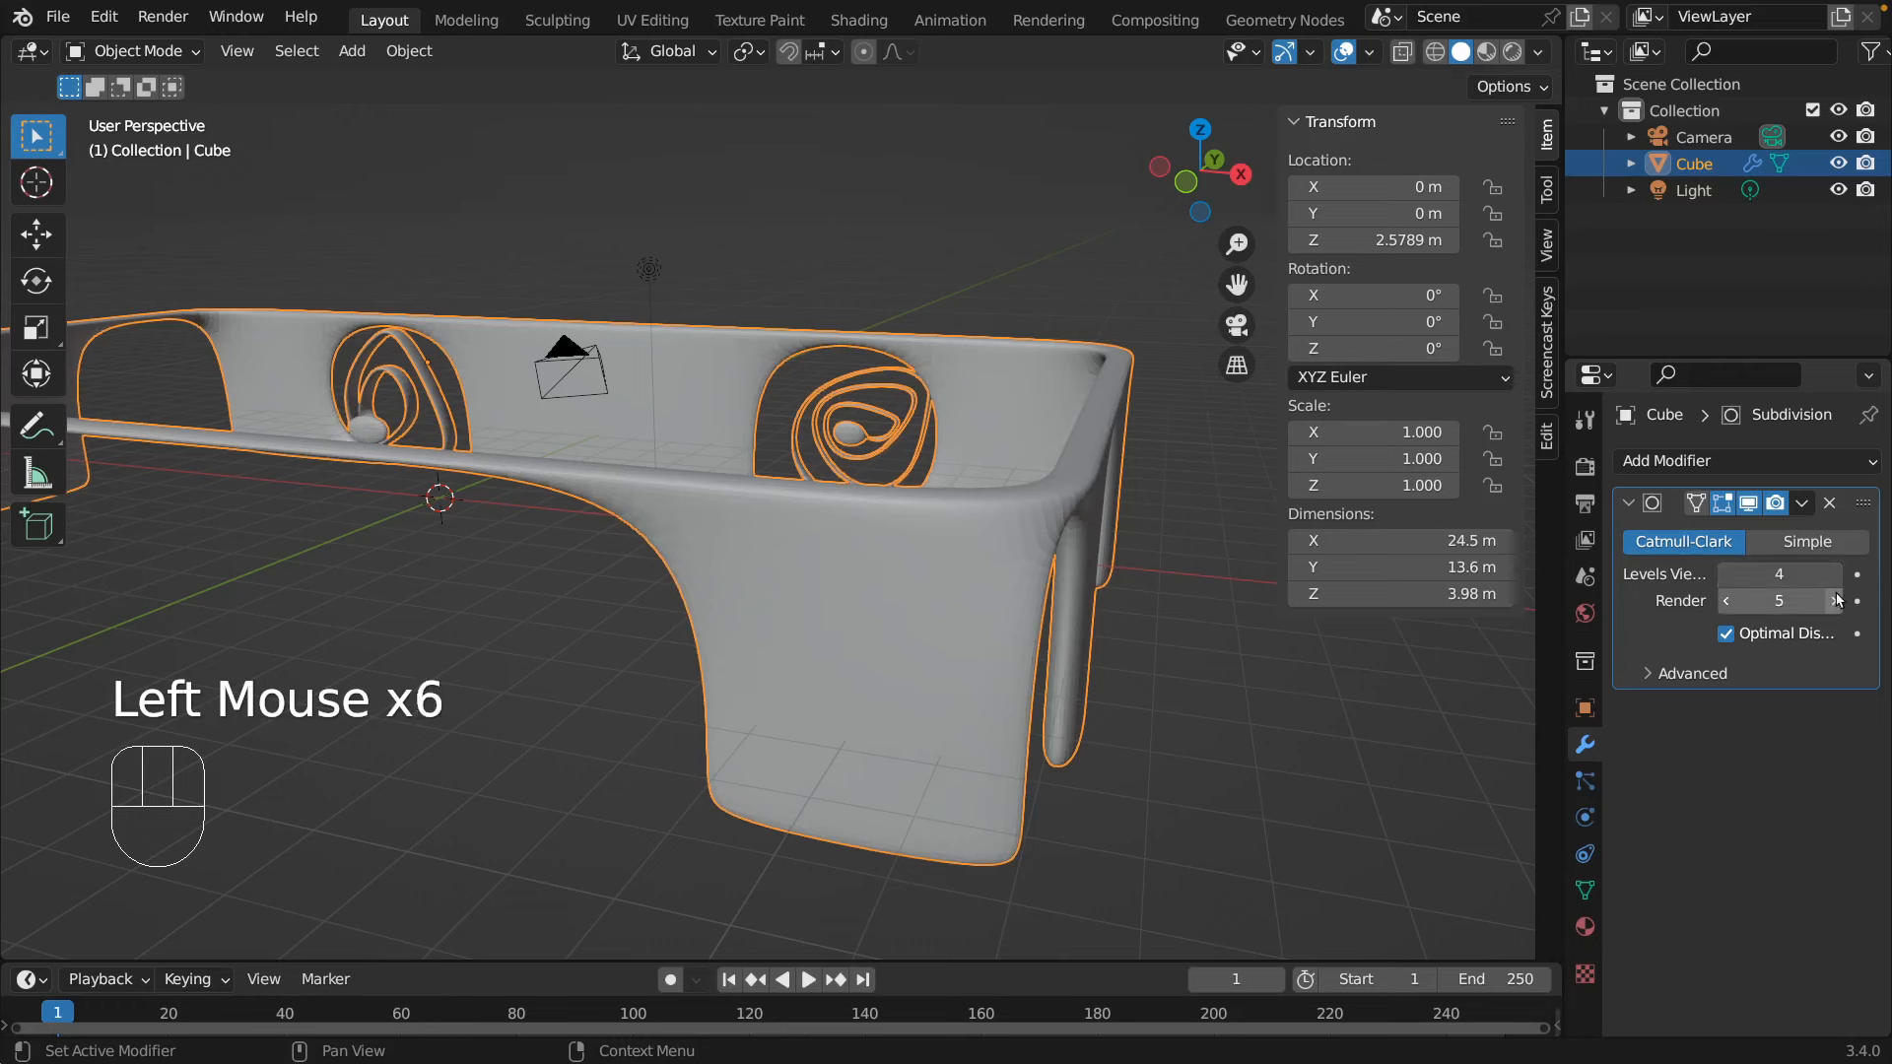
left_click(1725, 600)
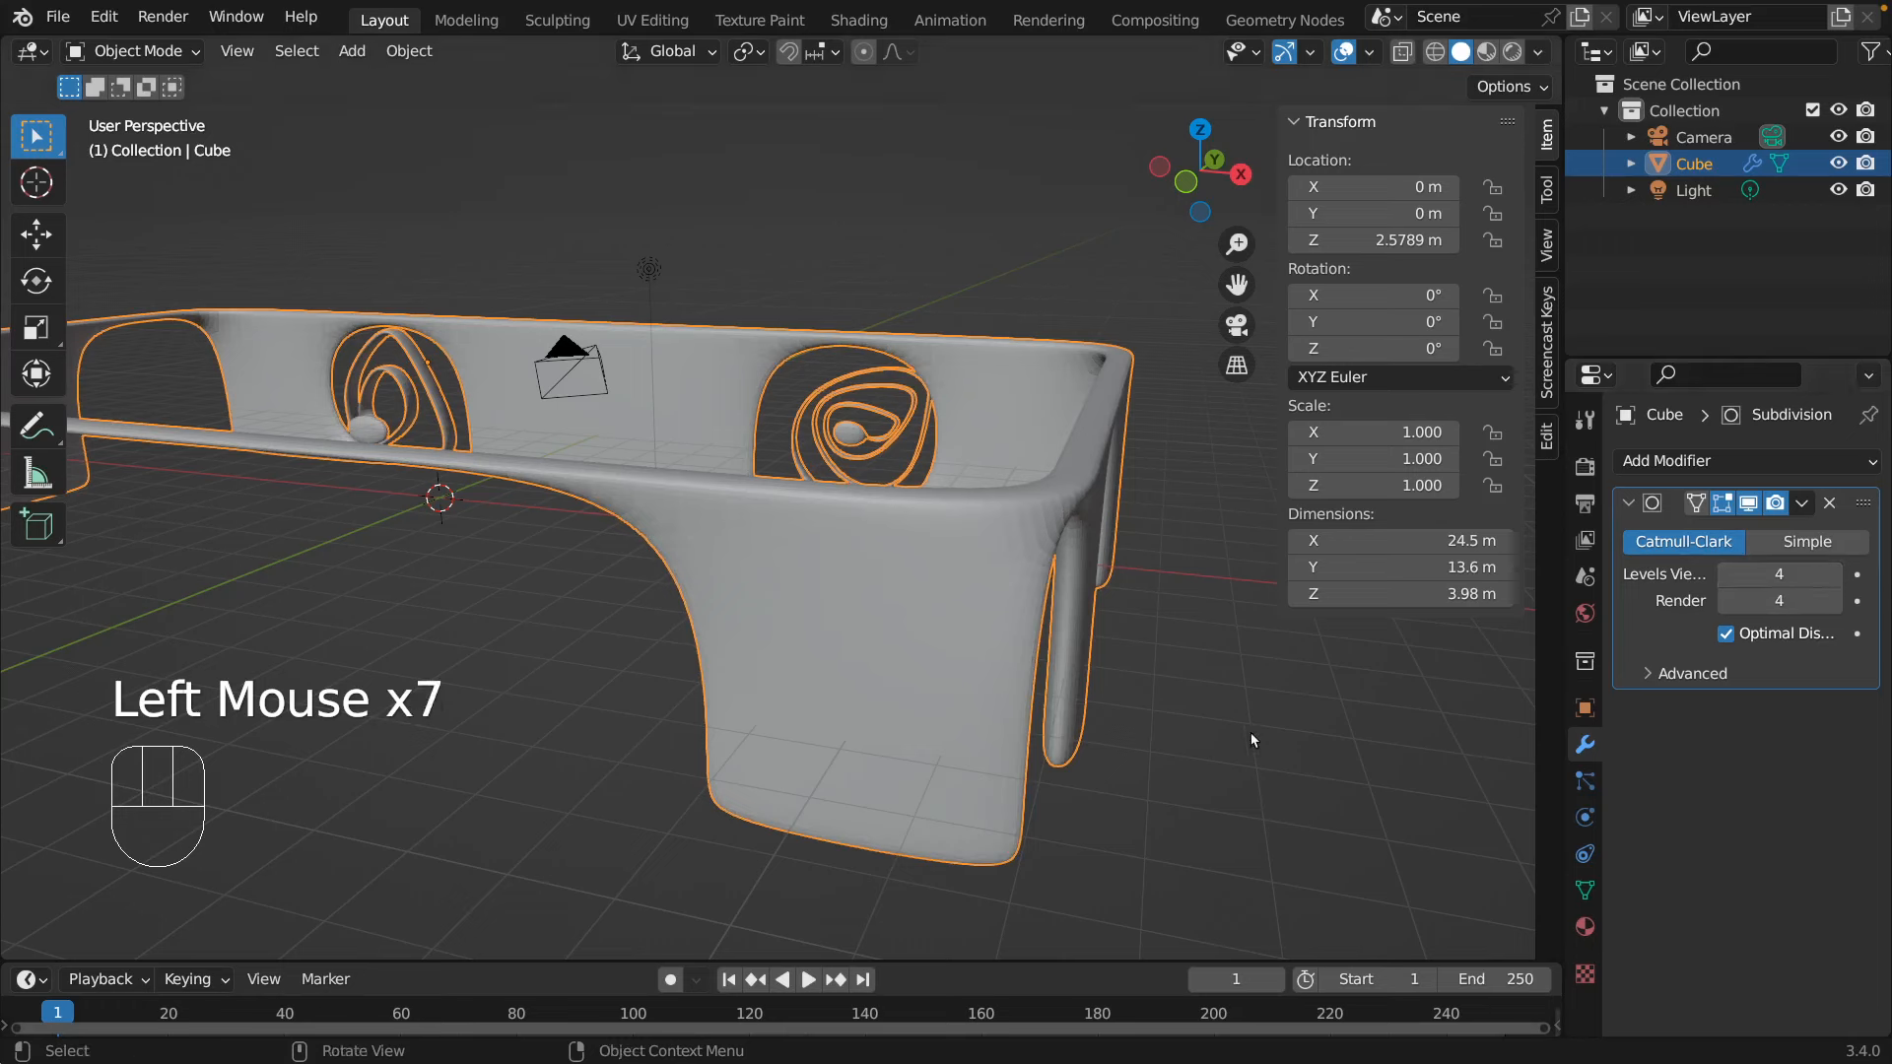
- Apply Shade Smooth to the couch frame and switch it to Edit Mode
middle_click_drag(662, 741, 760, 748)
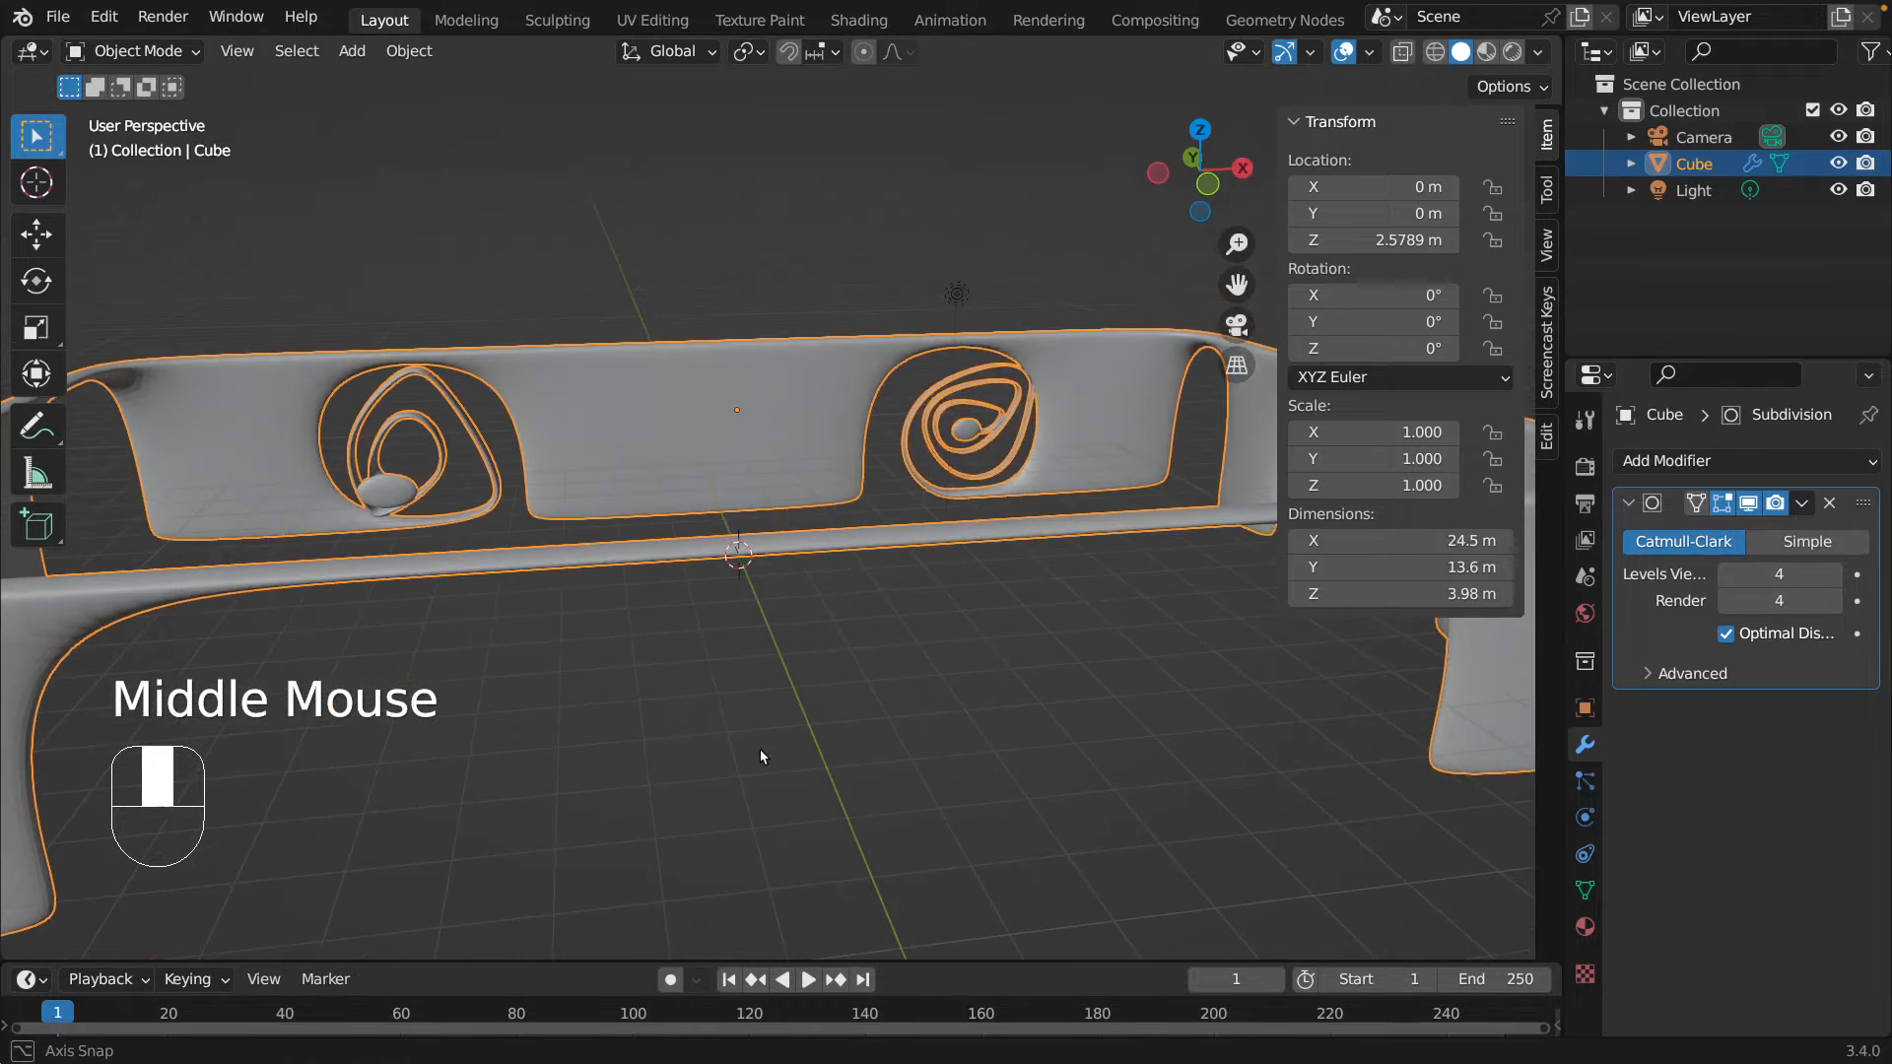
right_click(711, 393)
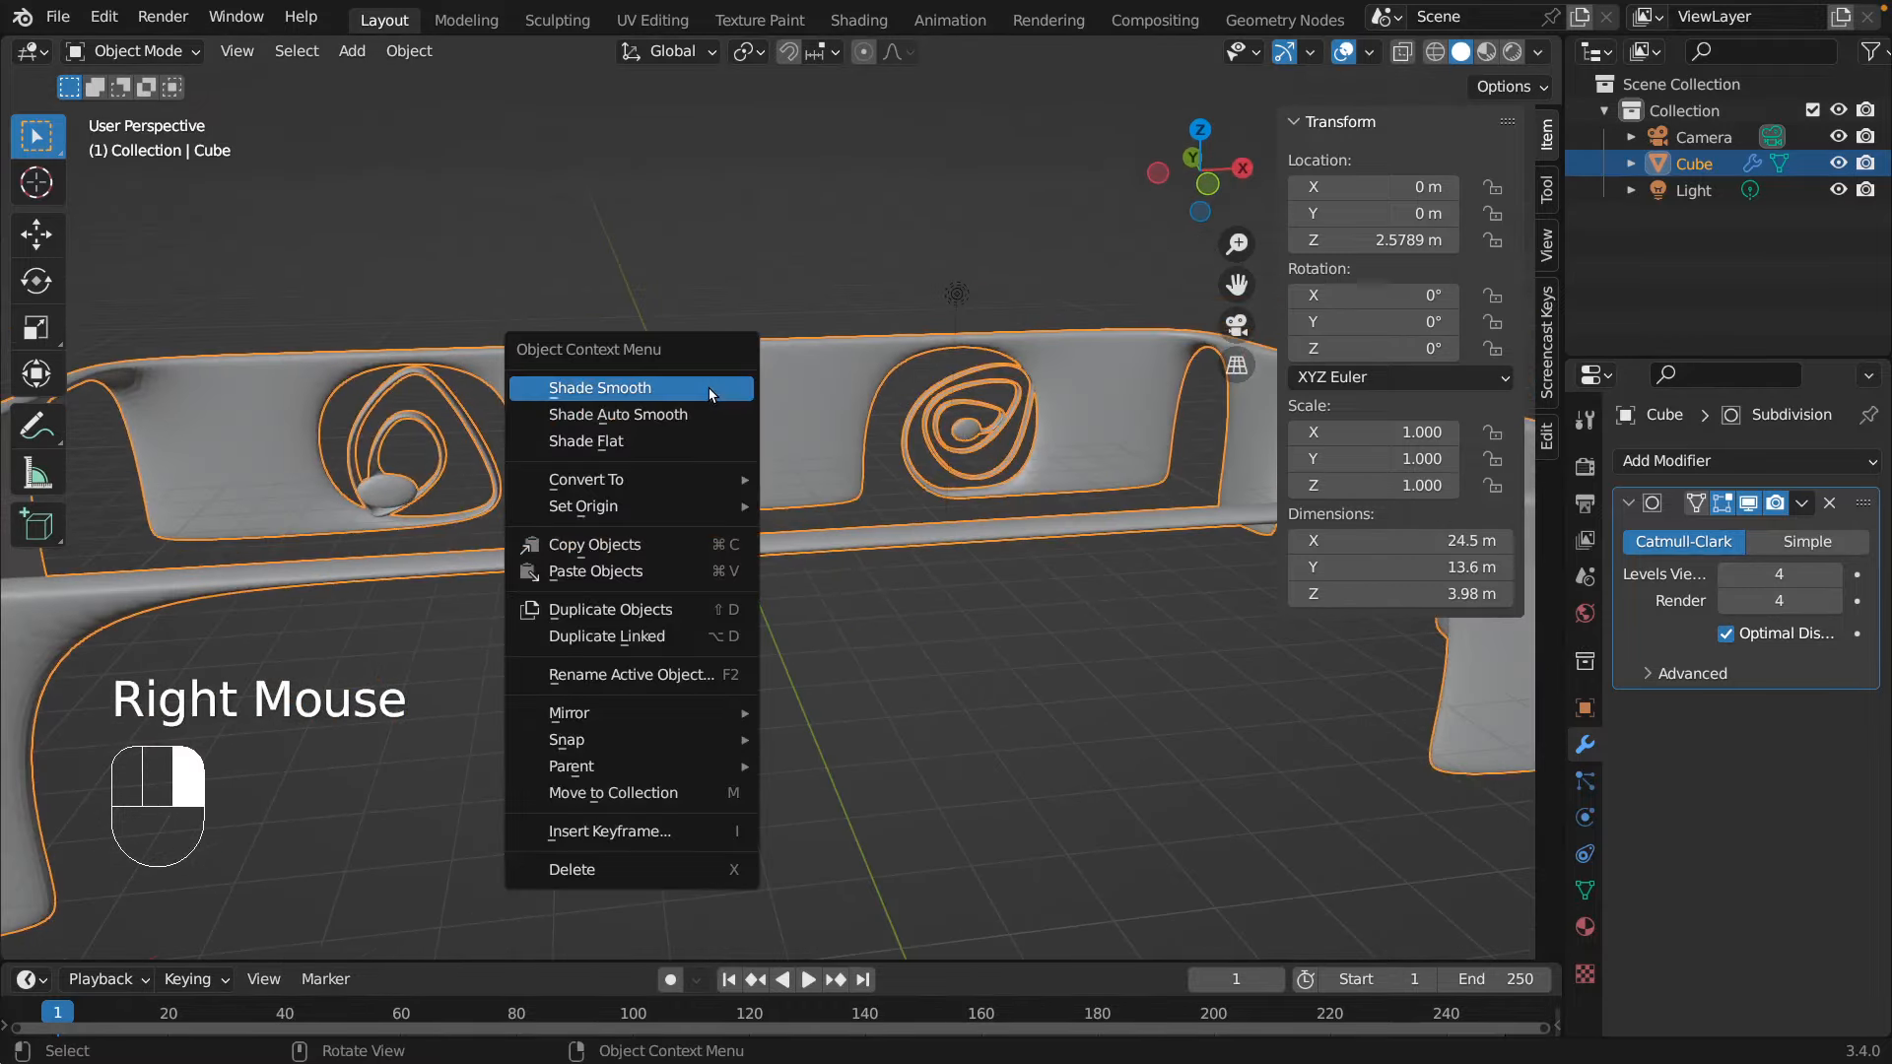
left_click(711, 394)
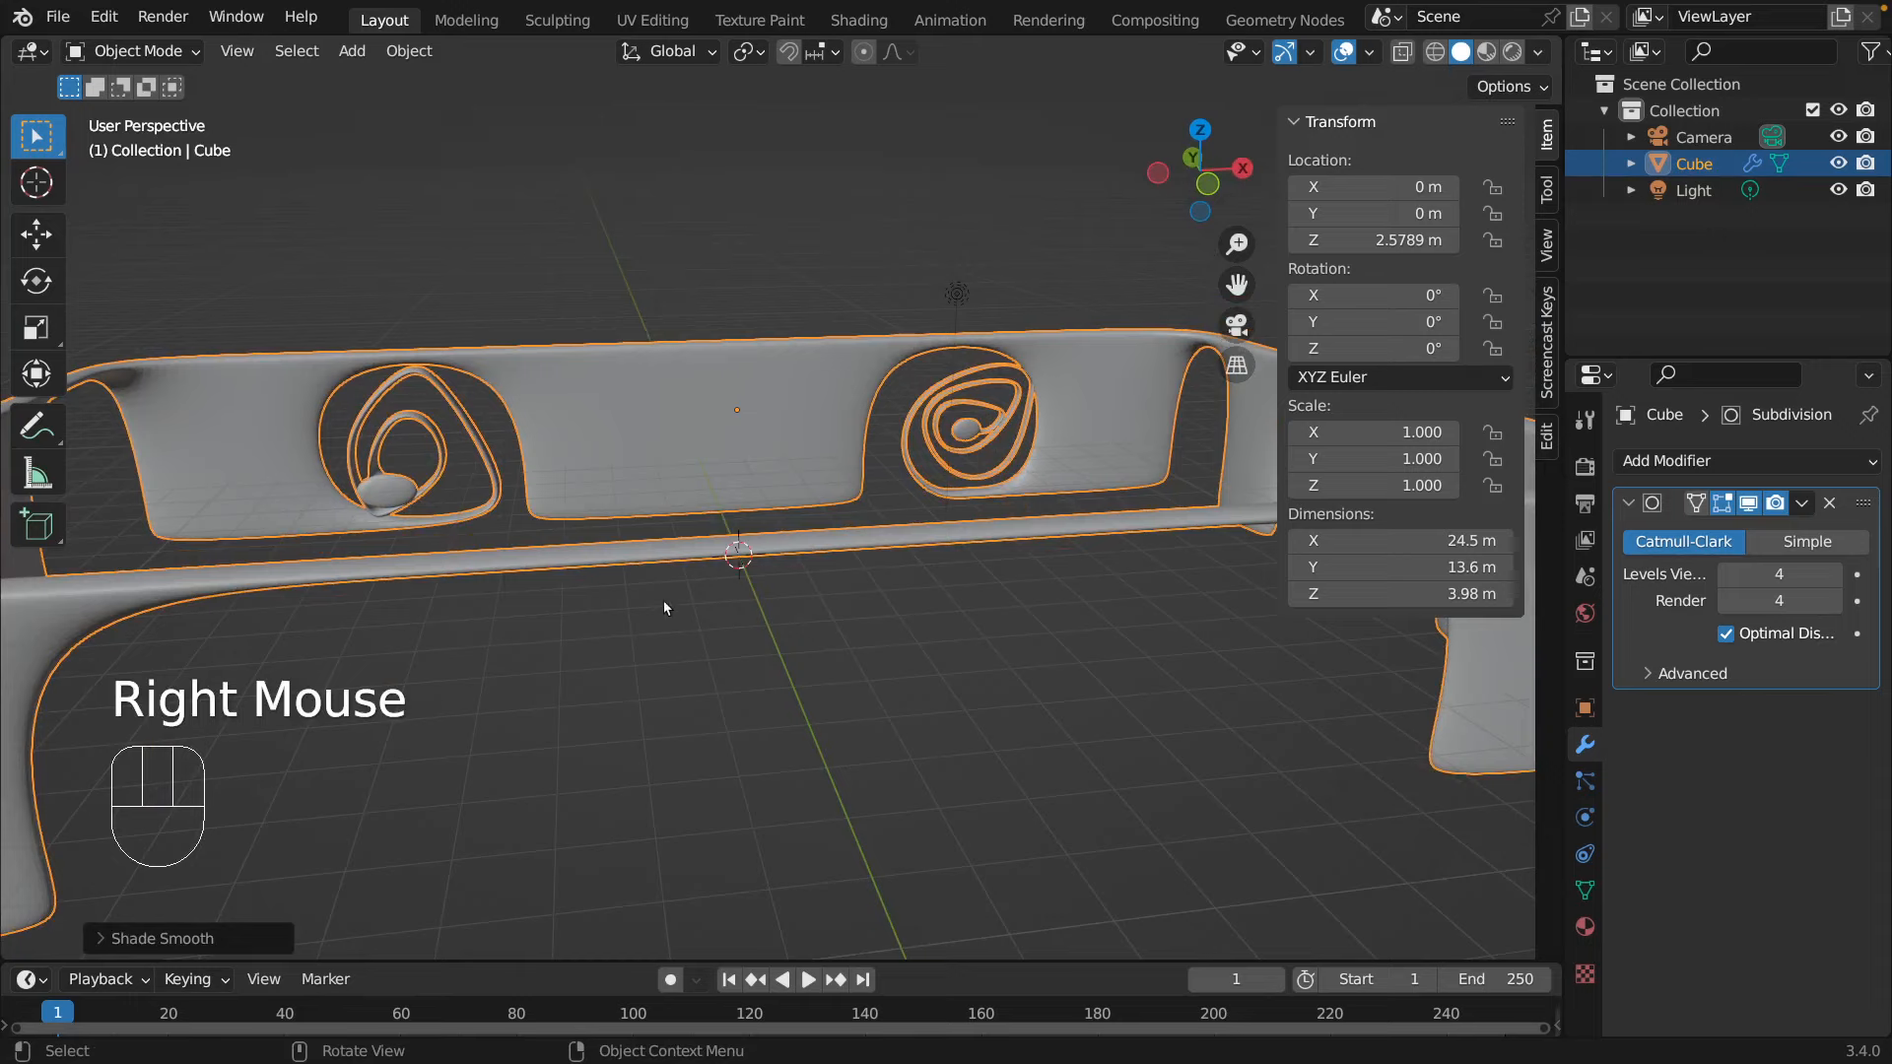
mouse_move(664, 608)
middle_mouse_down()
mouse_move(785, 646)
mouse_move(745, 604)
mouse_move(595, 654)
mouse_move(664, 814)
mouse_move(950, 816)
mouse_move(912, 427)
mouse_move(637, 659)
mouse_move(629, 715)
middle_mouse_up()
scroll(652, 699, "down", 2)
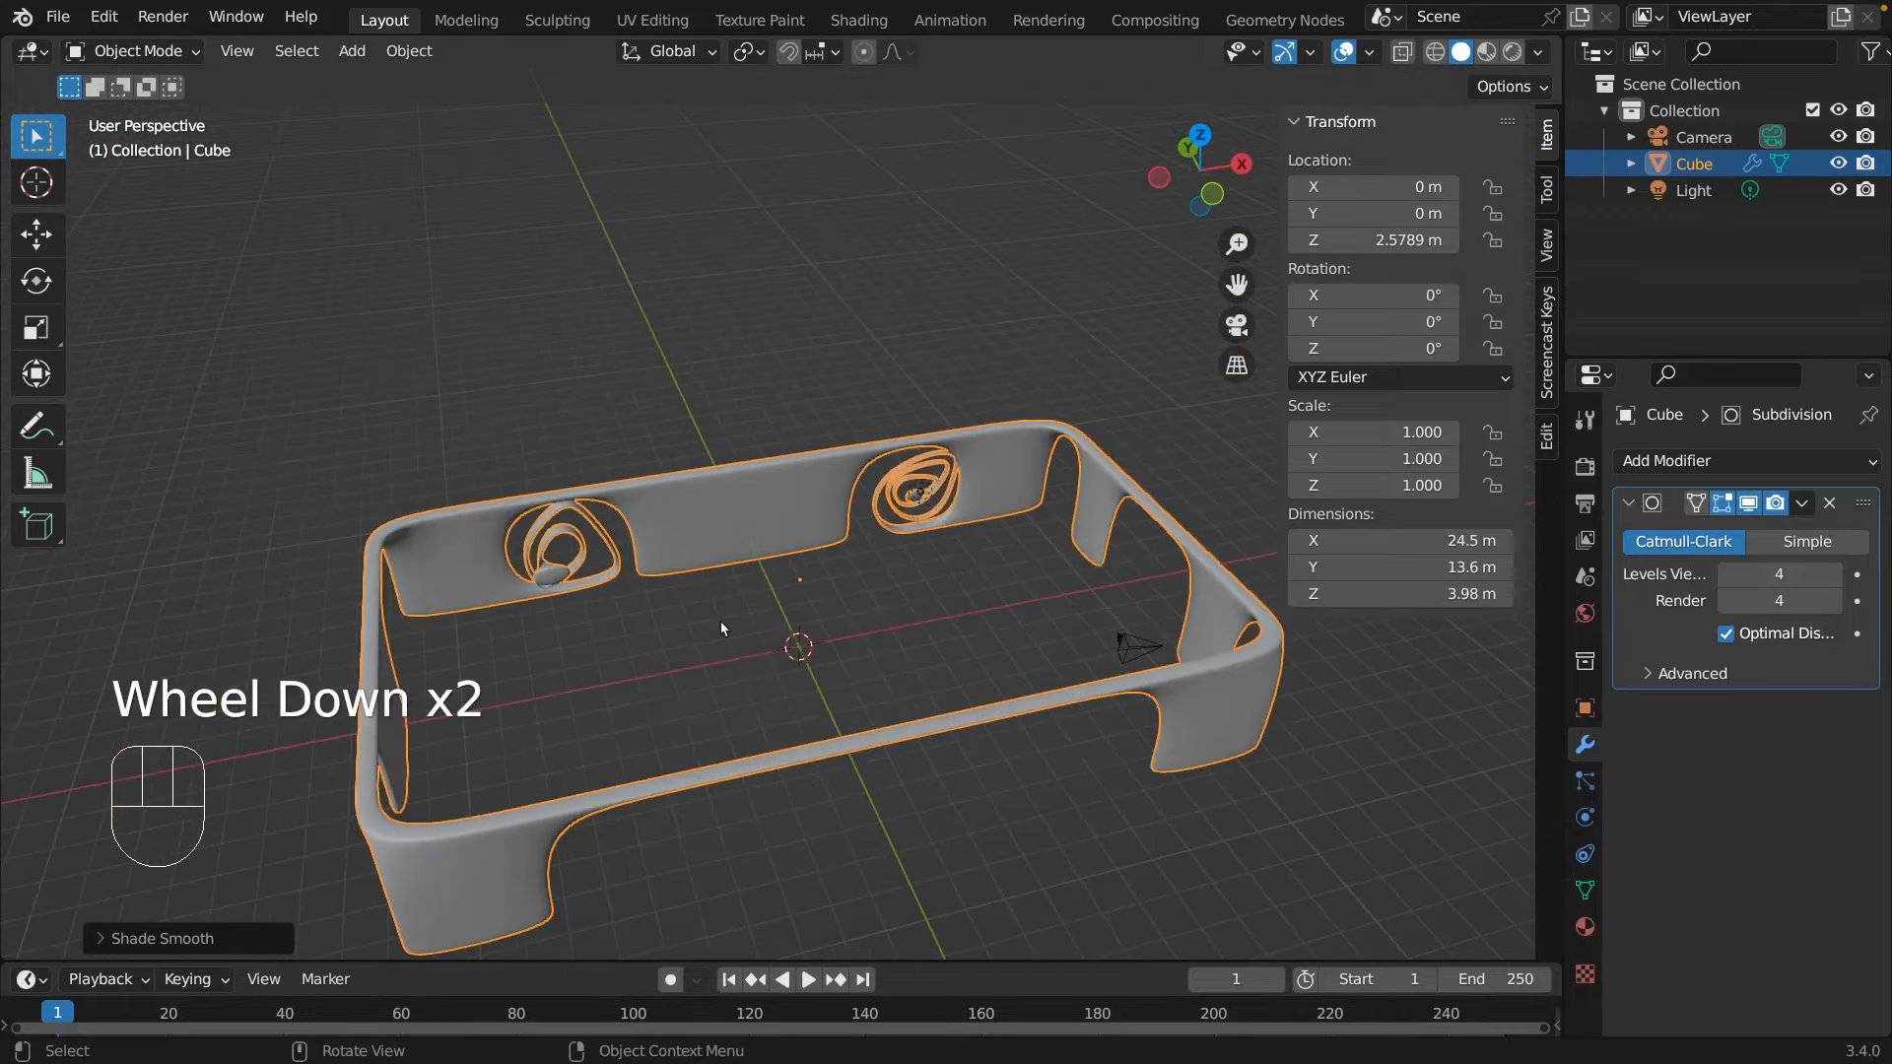
key("Tab")
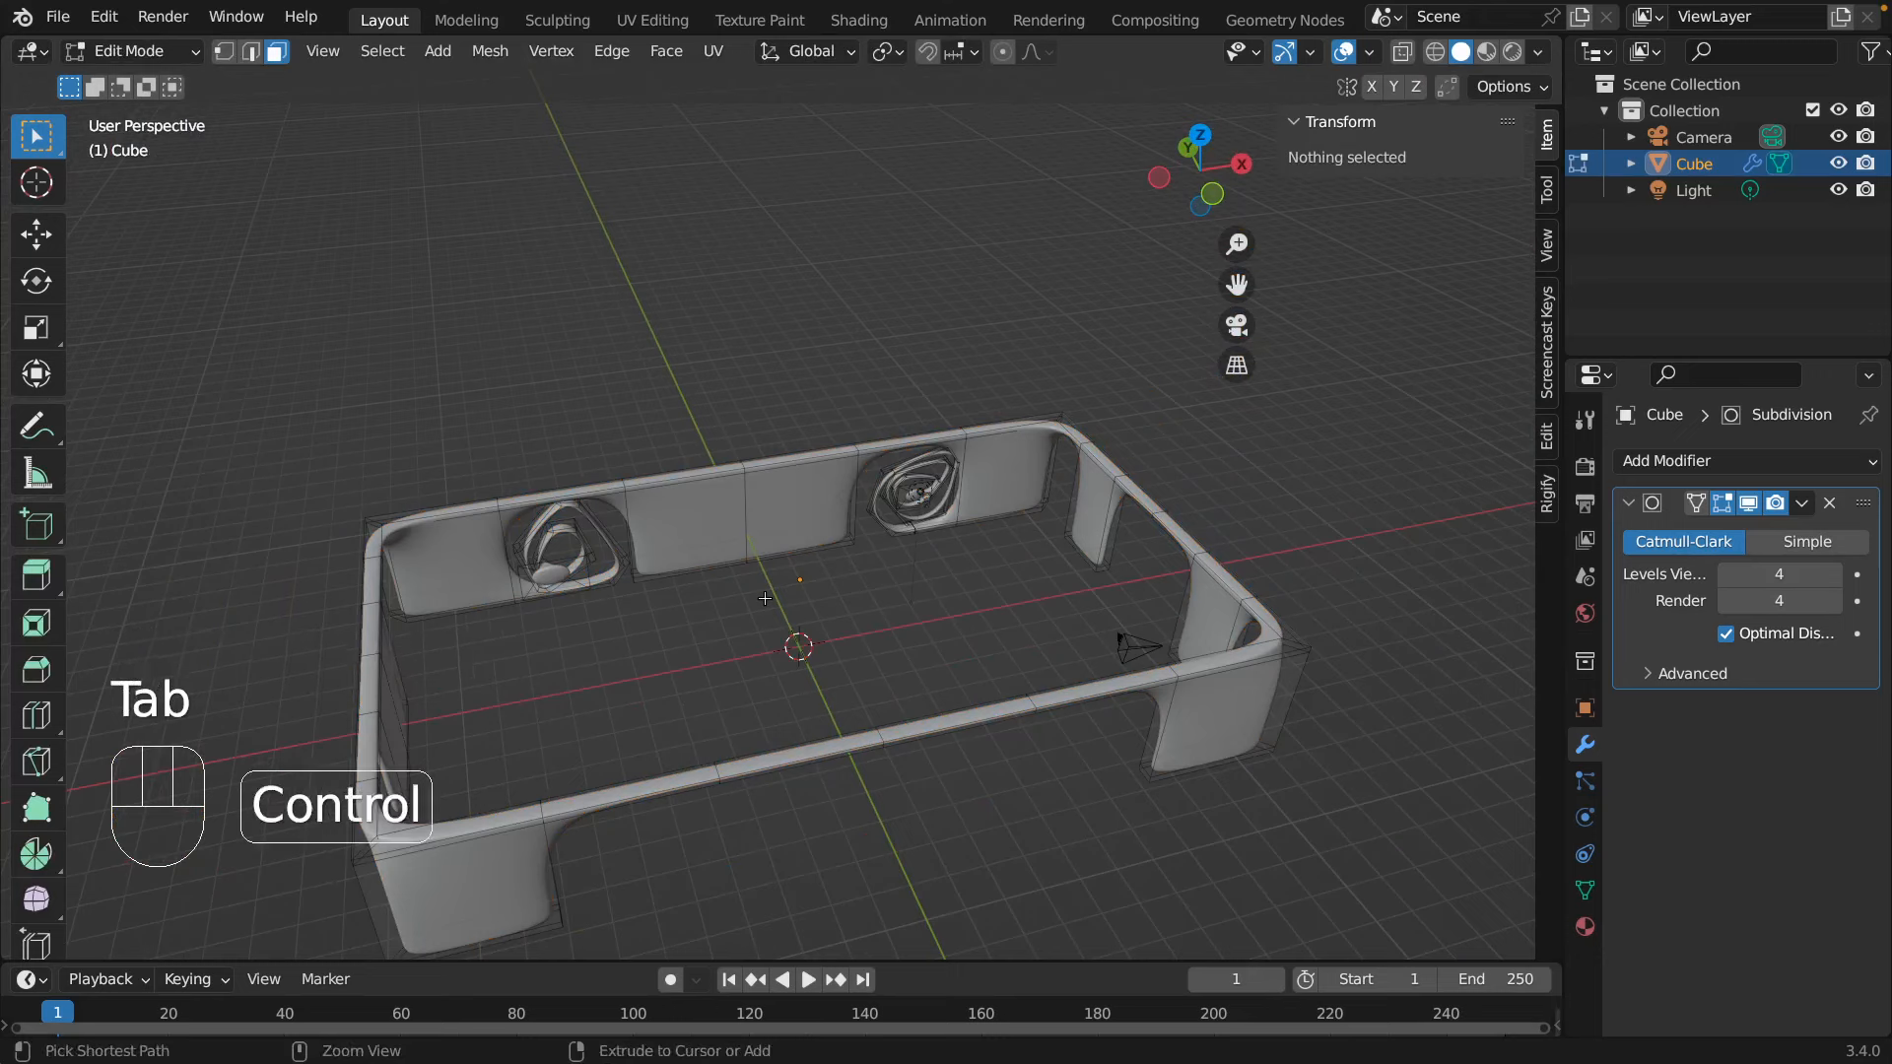
key("ctrl+e")
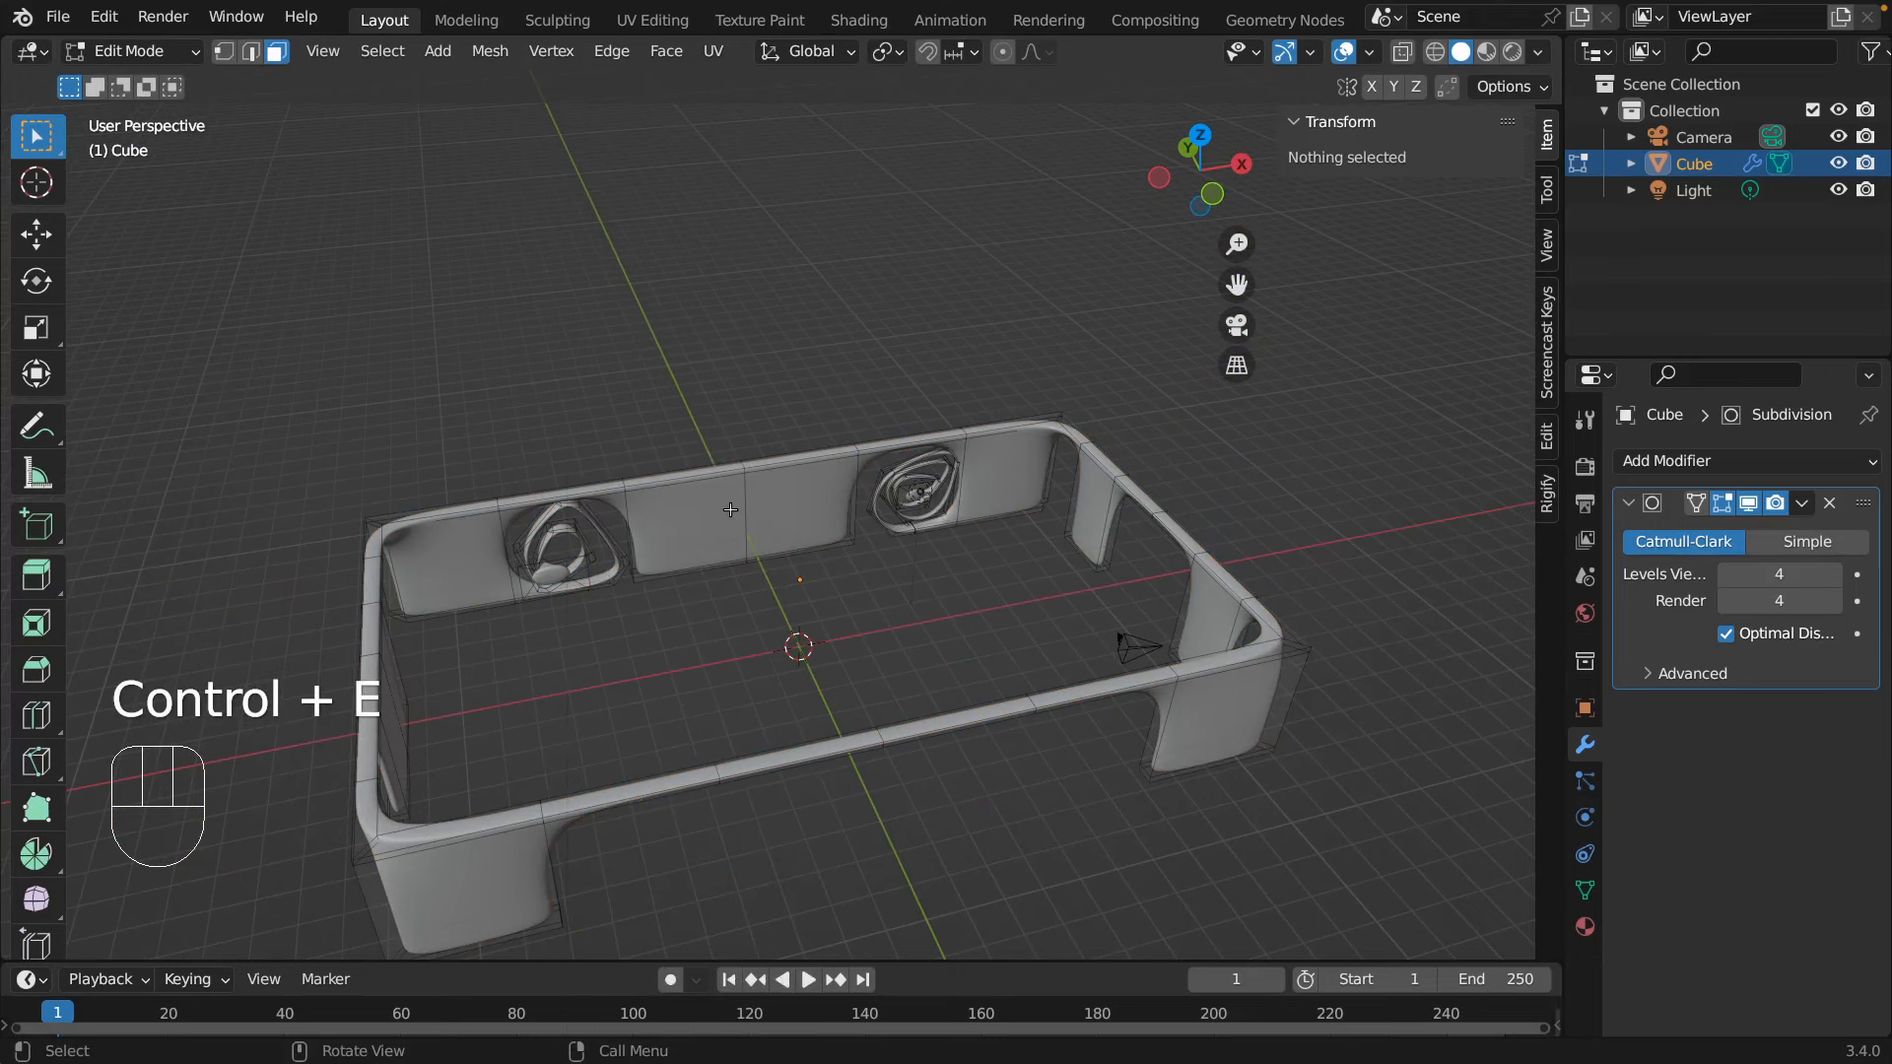
key("a")
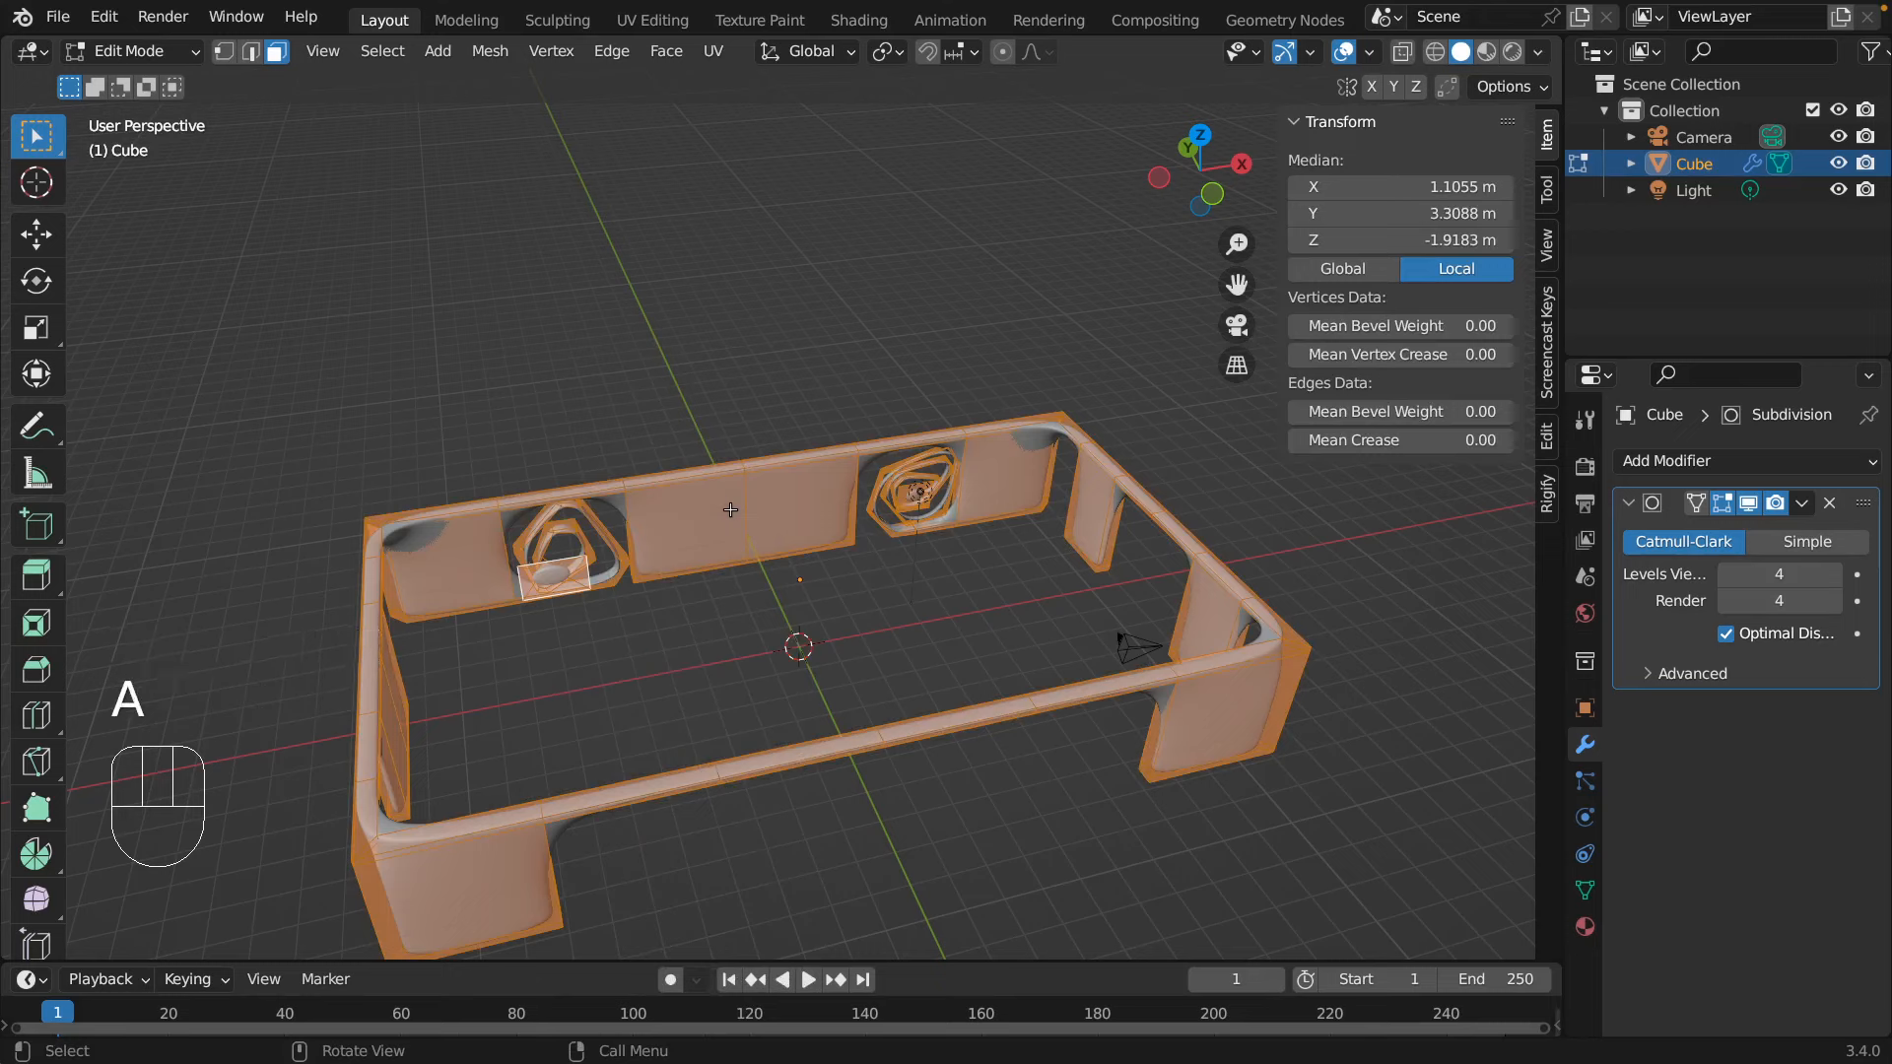
key("shift+i")
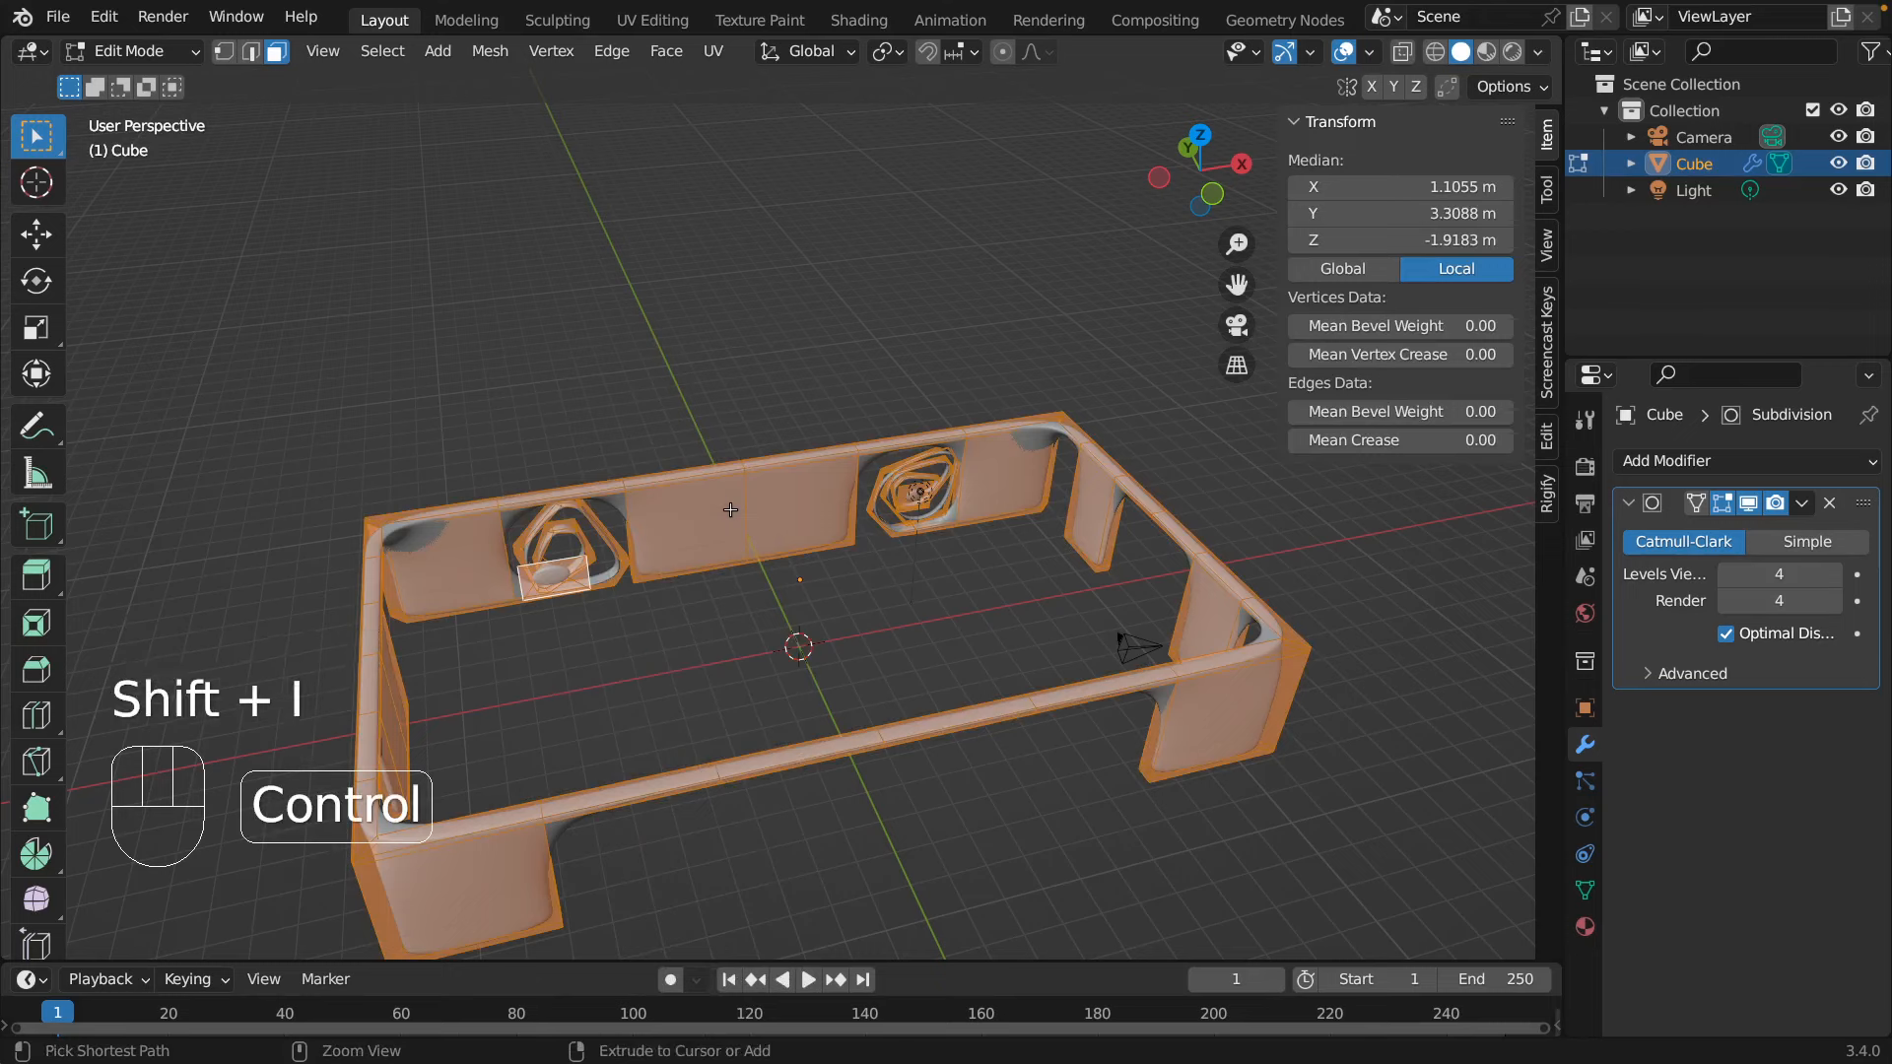
key("ctrl+e")
left_click(733, 518)
left_click(942, 637)
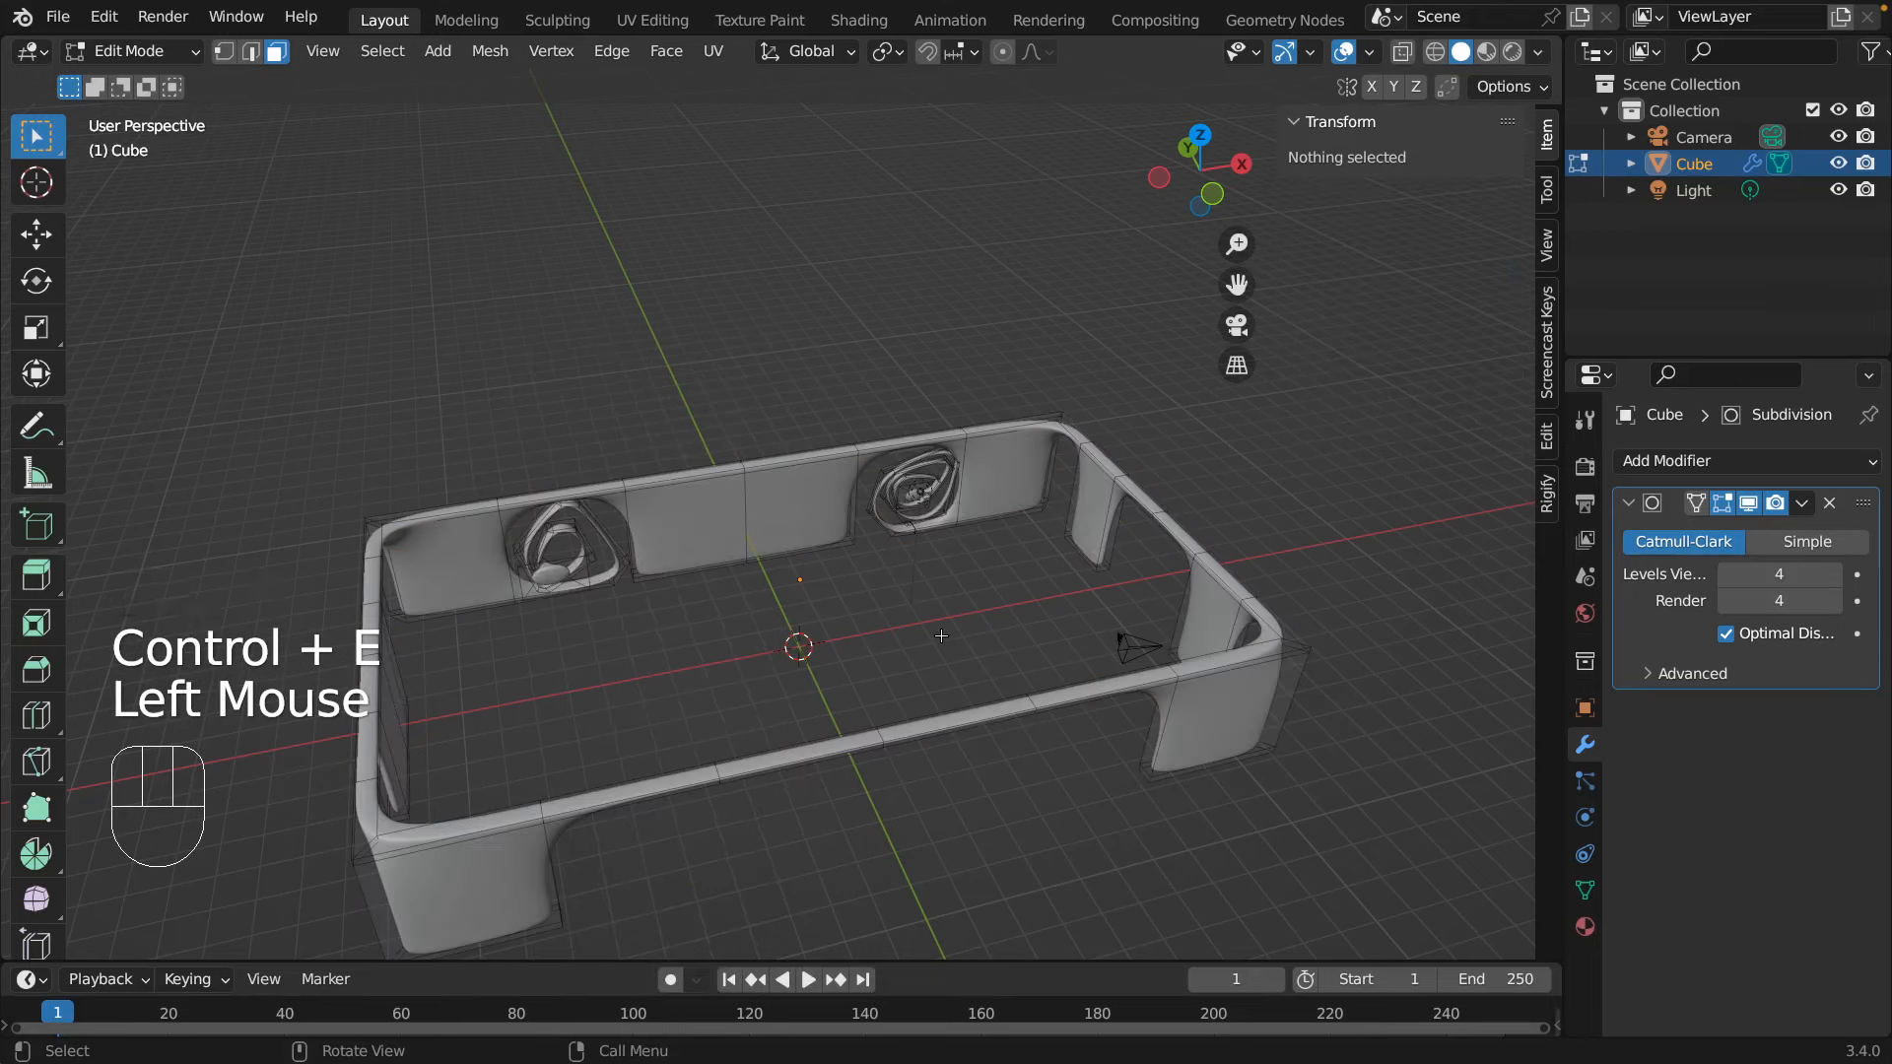
- Select the whole frame mesh, apply an edge crease of about 0.40 and clear the selection
key("a")
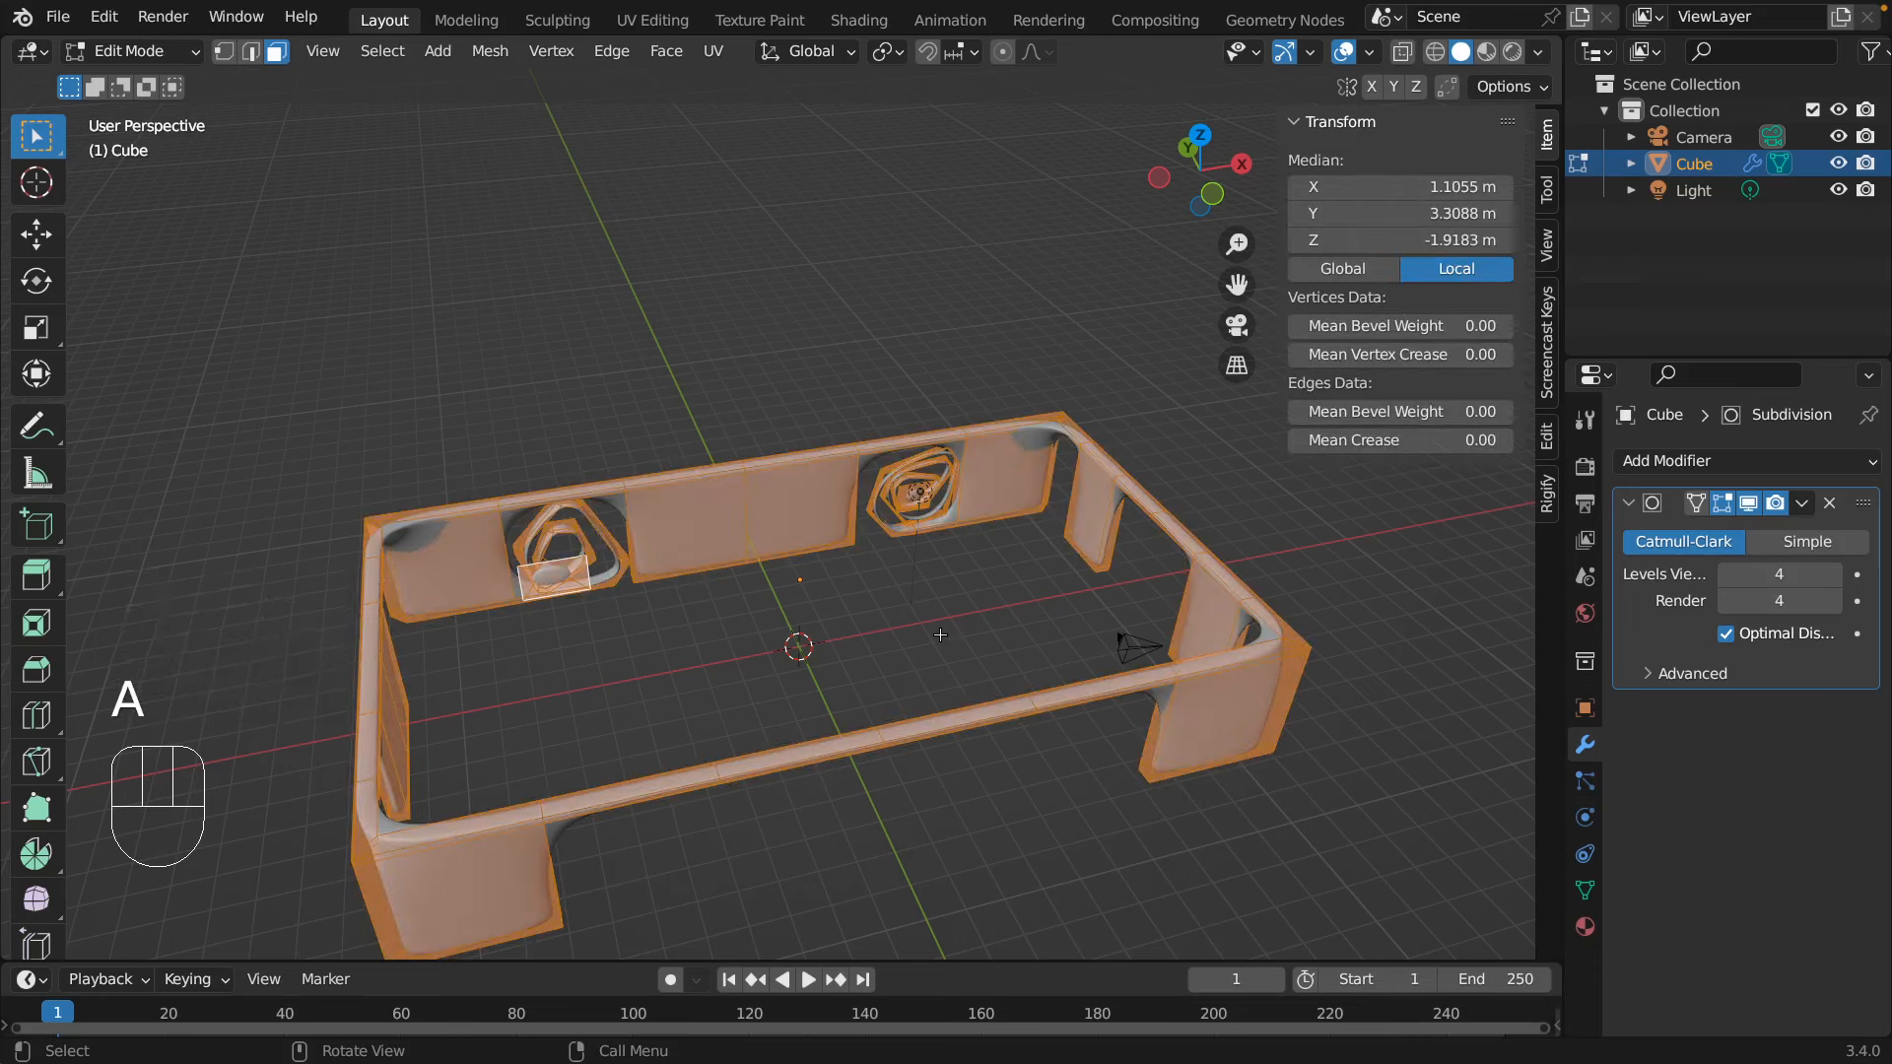
key("shift+e")
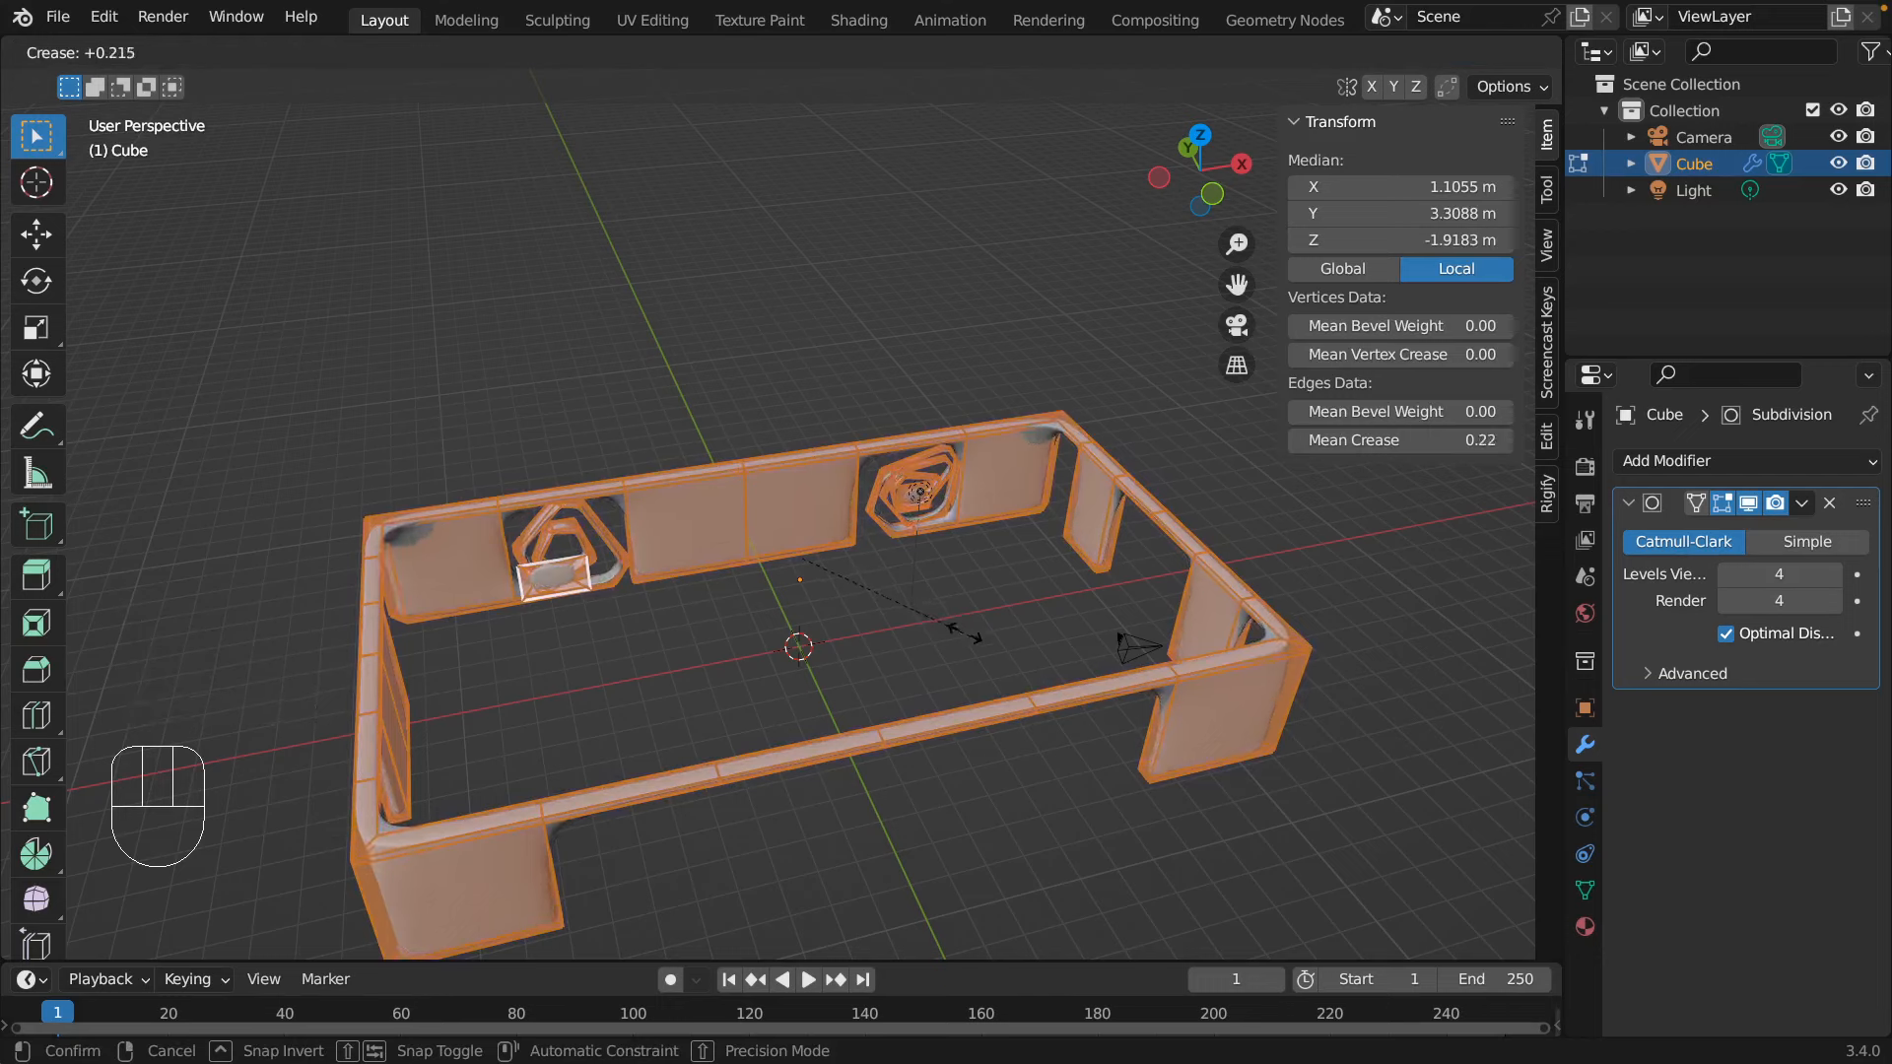
mouse_move(1370, 764)
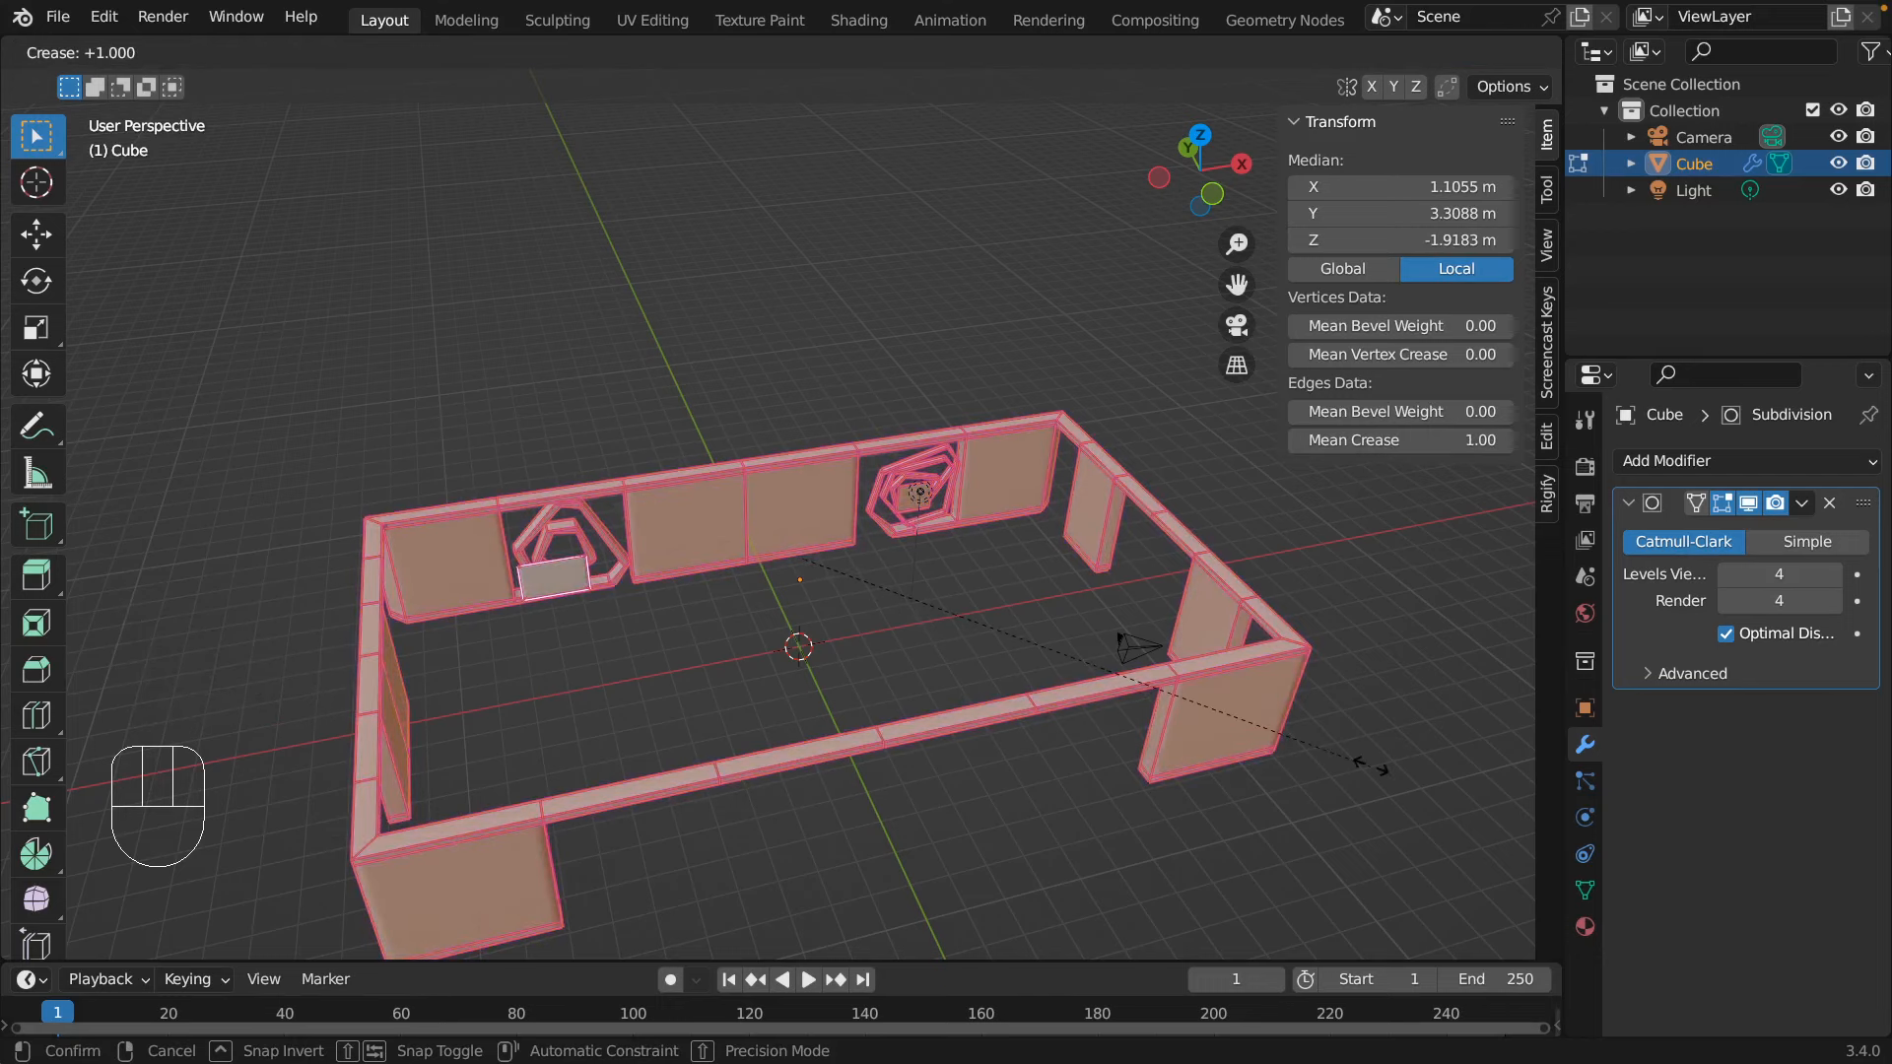
mouse_move(941, 626)
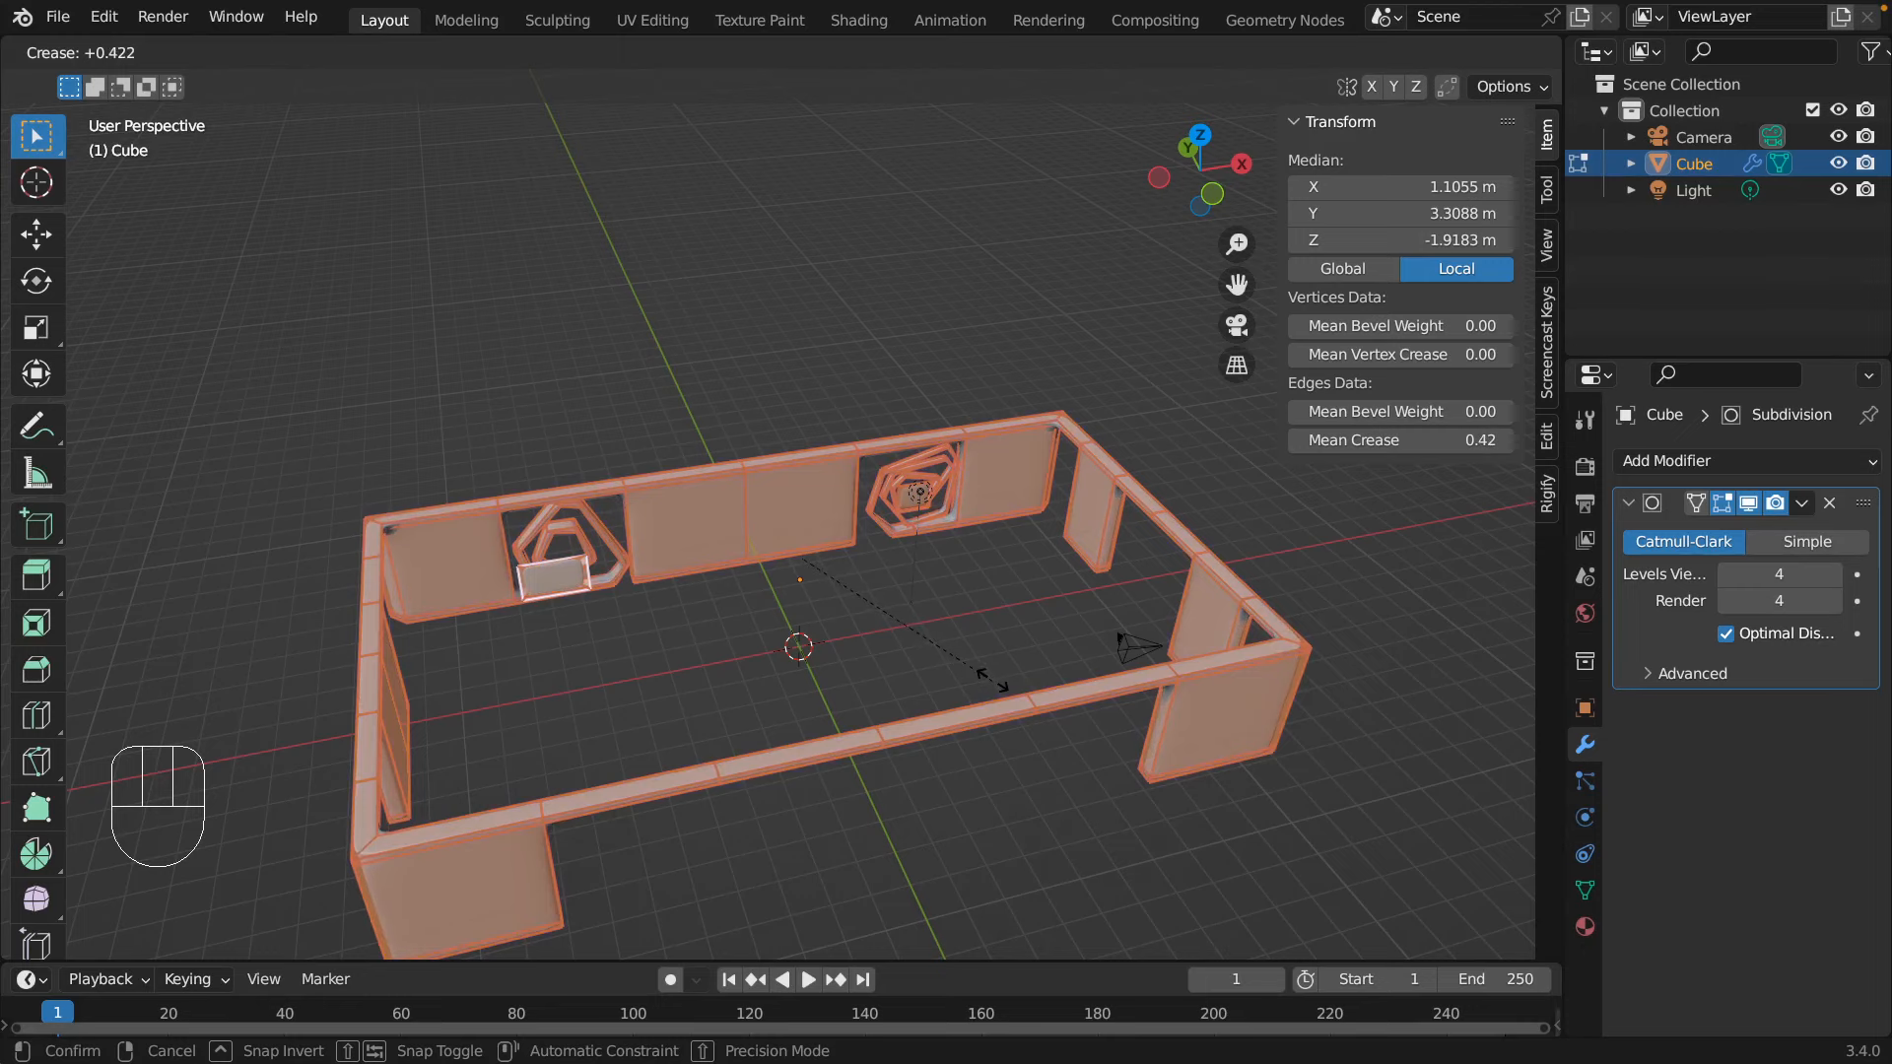
left_click(986, 679)
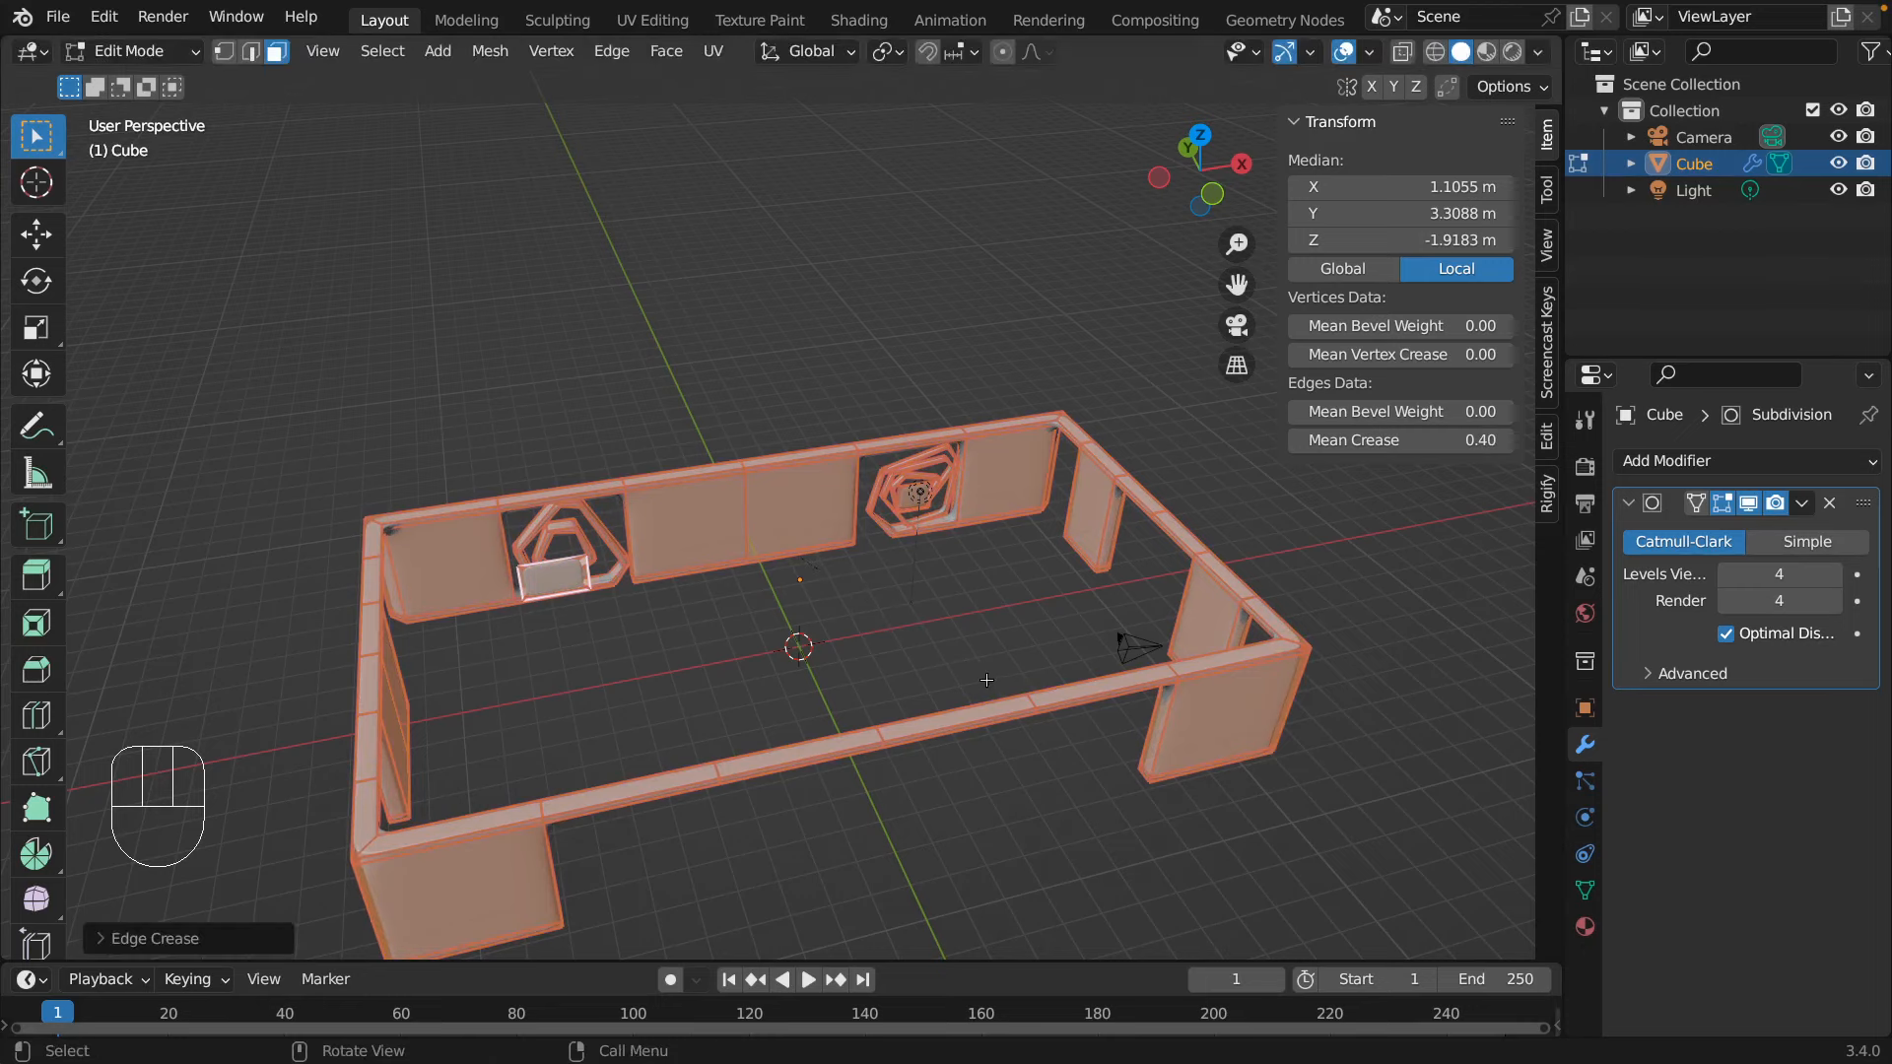
left_click(1075, 643)
- Examine the creased edges of the frame, rails and back spirals up close from several angles
middle_click_drag(1119, 641, 1232, 591)
scroll(1251, 586, "down", 1)
scroll(1274, 576, "up", 3)
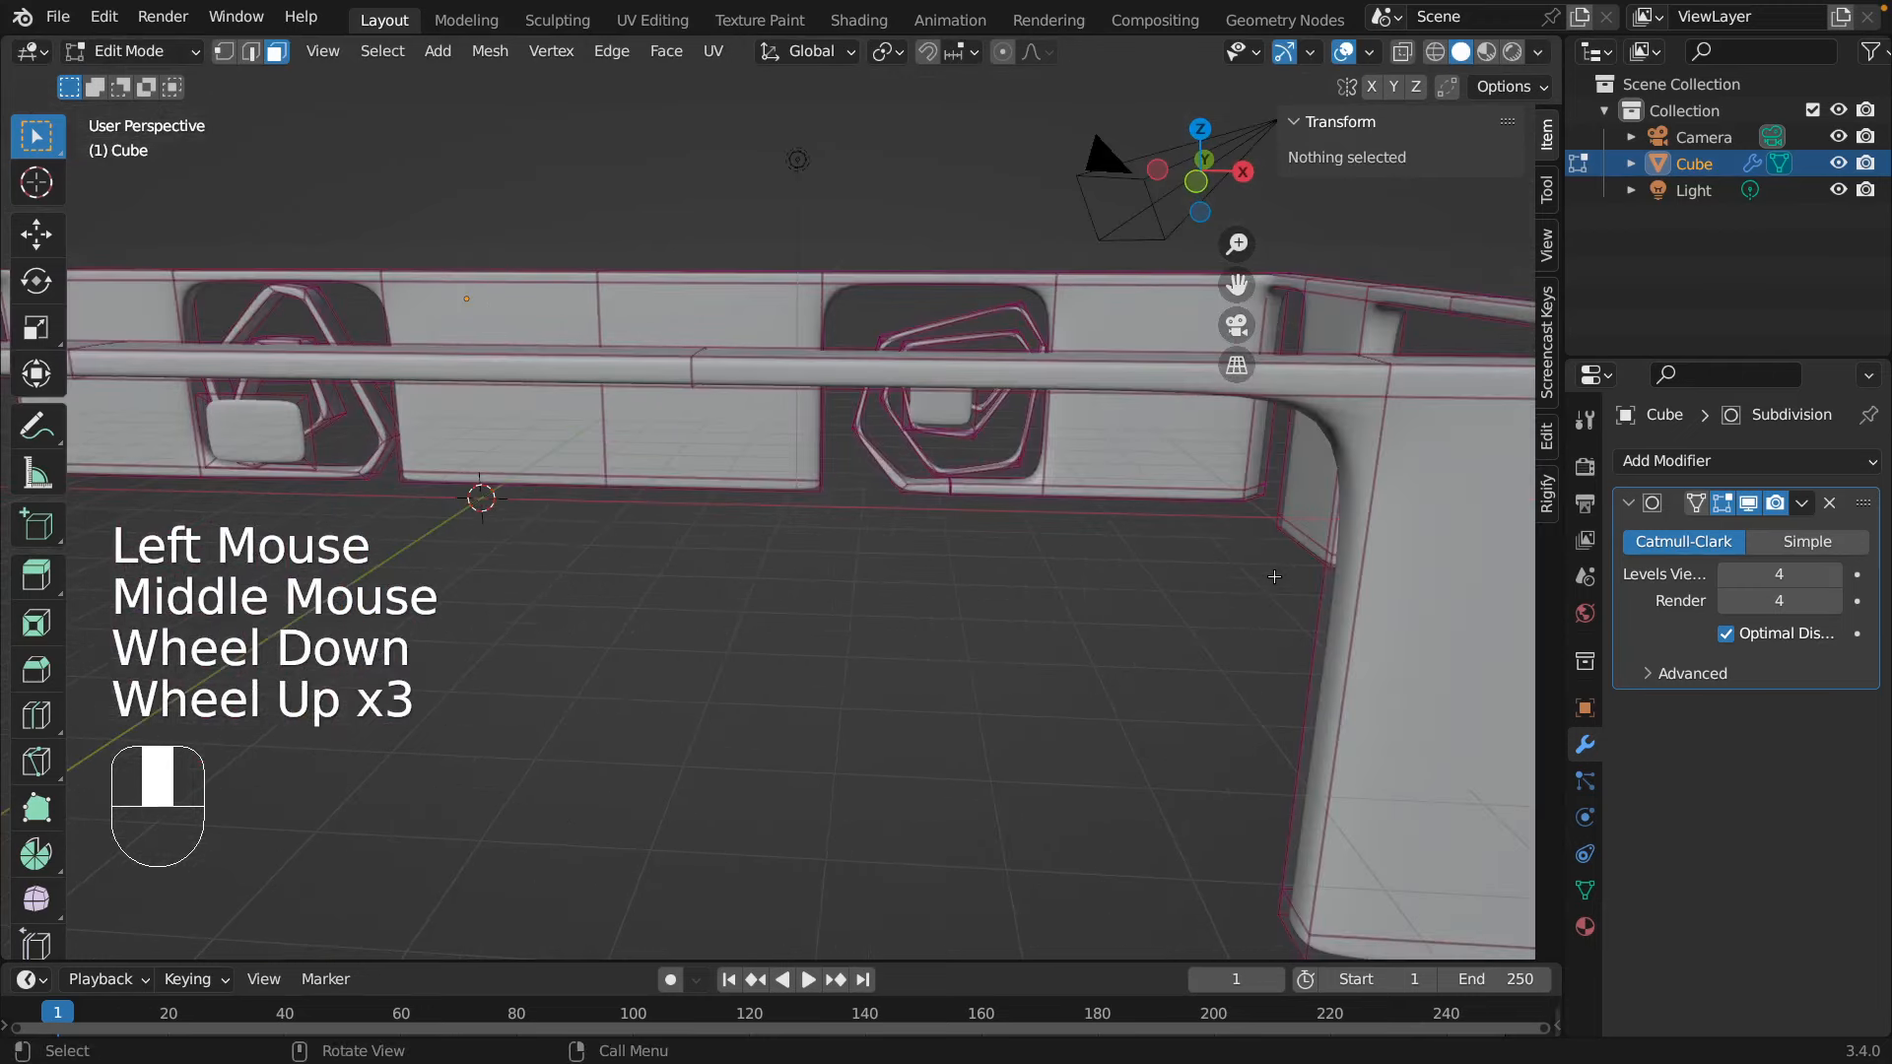
middle_click_drag(1028, 616, 963, 601)
middle_click_drag(785, 588, 690, 580)
scroll(1190, 601, "up", 1)
scroll(691, 580, "up", 2)
scroll(690, 580, "up", 2)
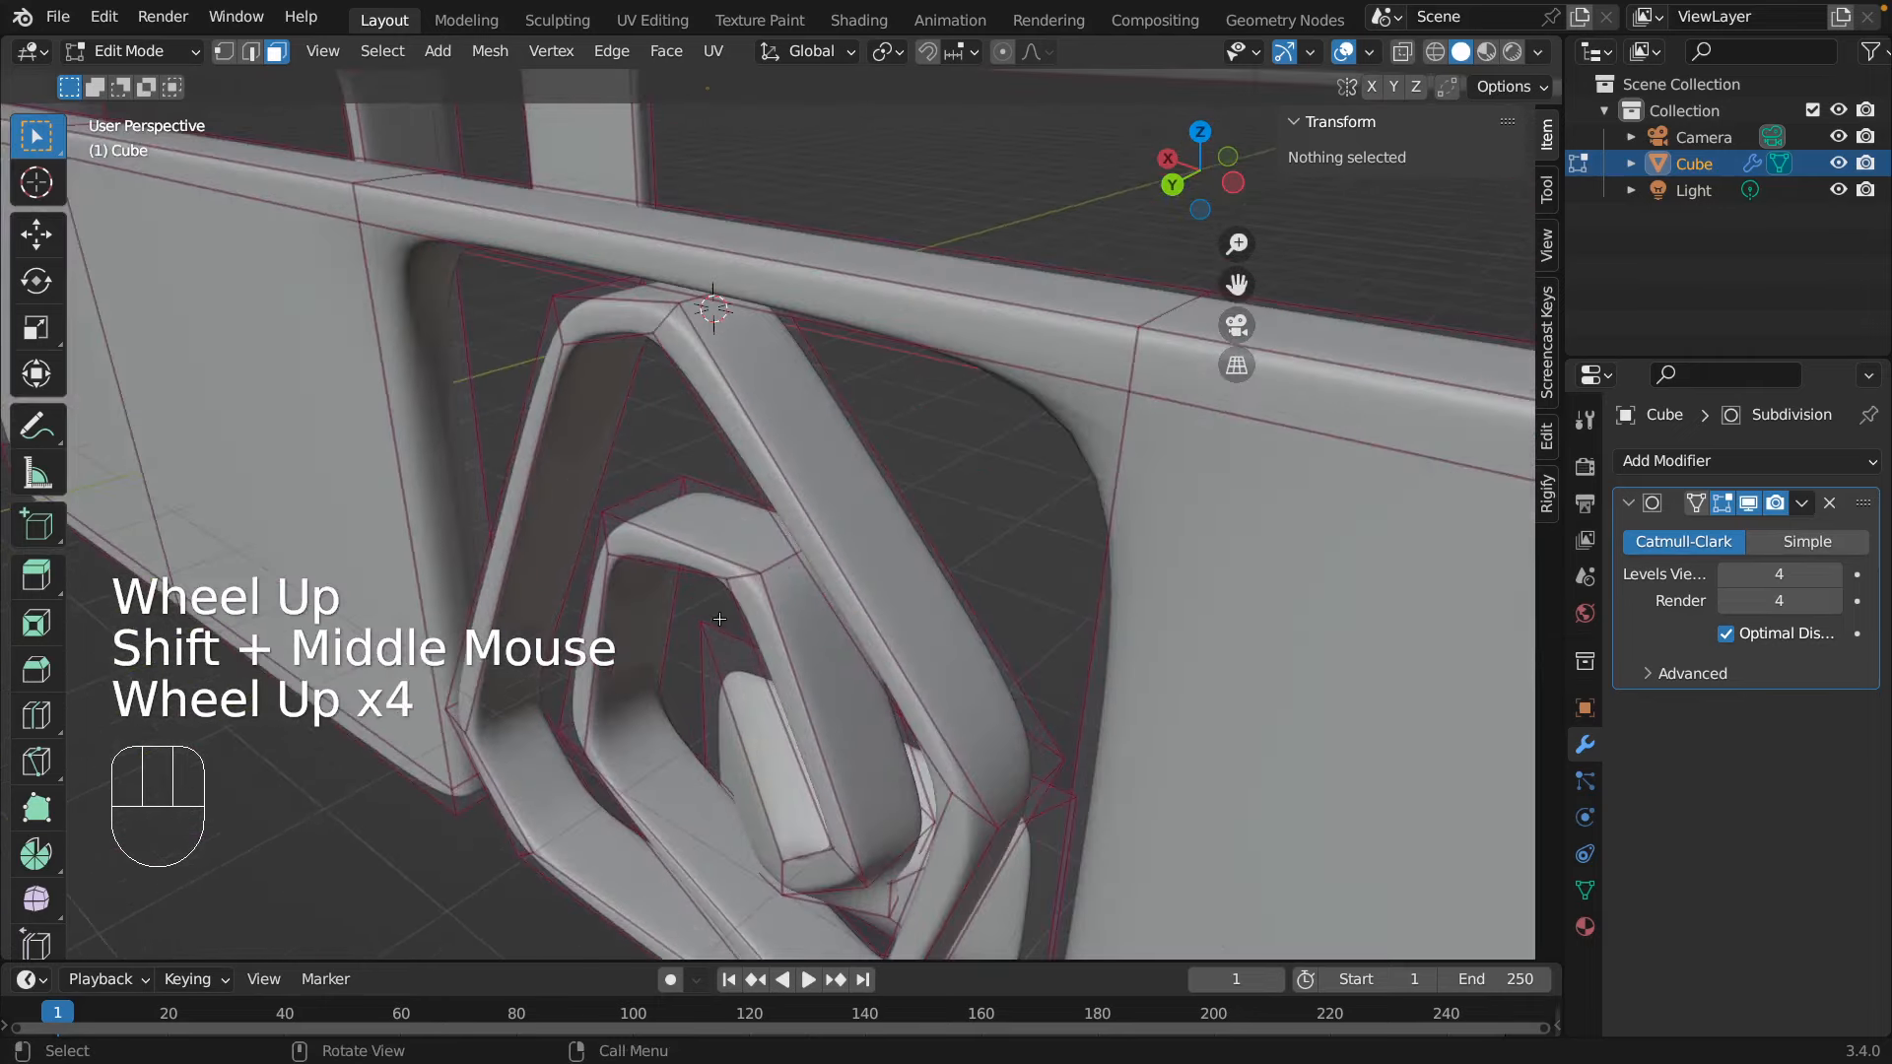
scroll(692, 651, "down", 2)
middle_click_drag(739, 647, 622, 606)
scroll(621, 606, "down", 2)
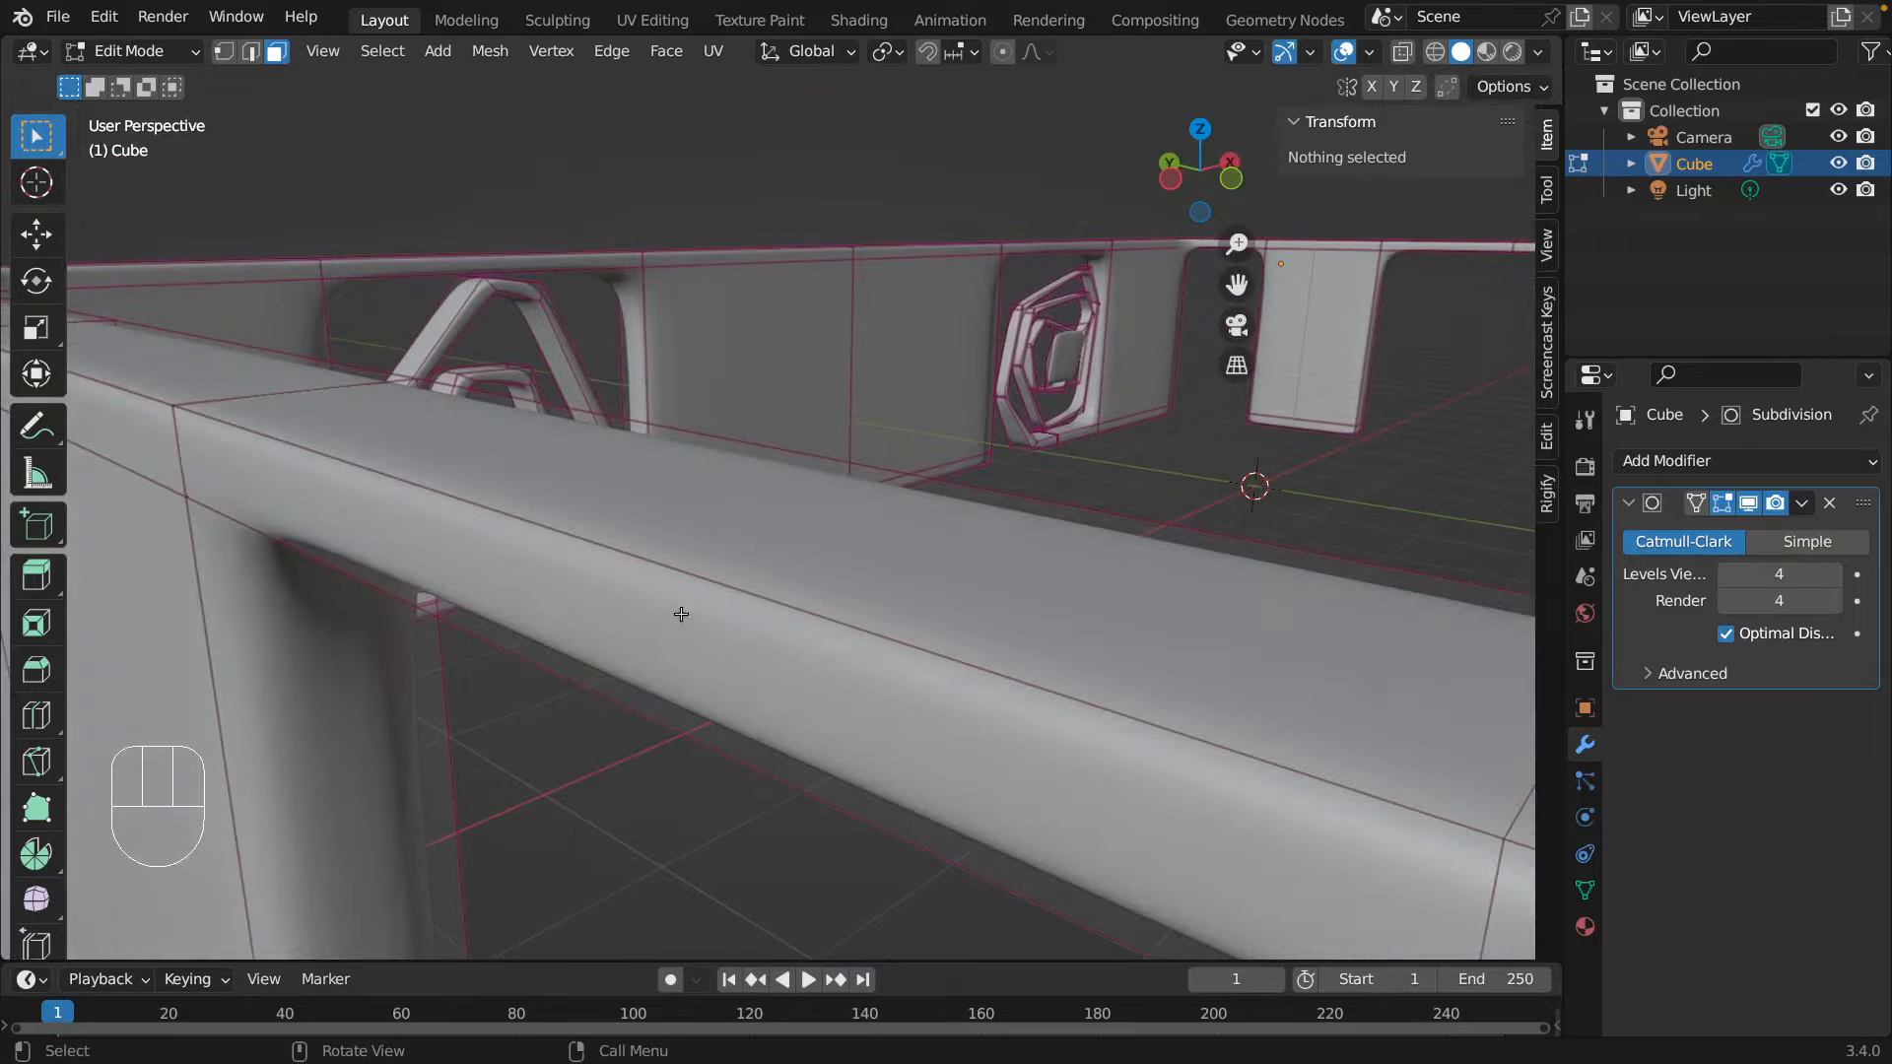
middle_click_drag(858, 614, 921, 671)
key("a")
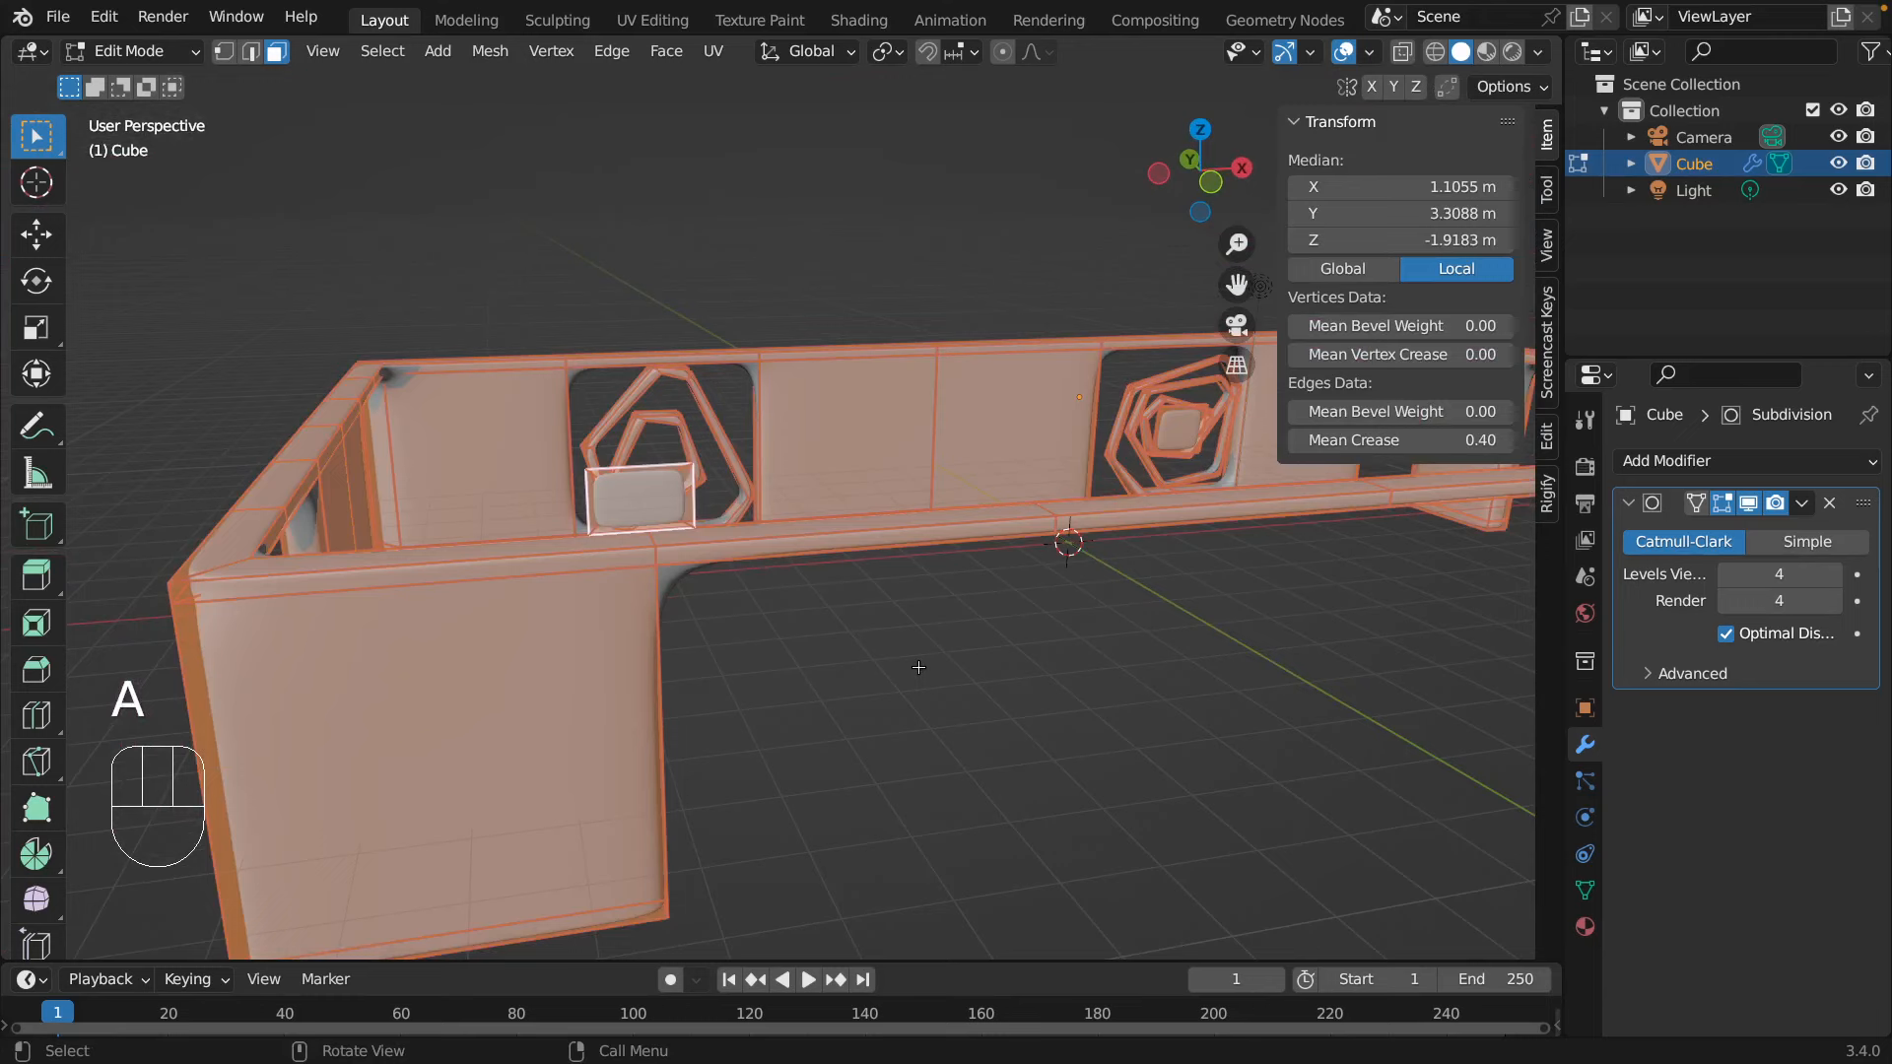
key("shift+e")
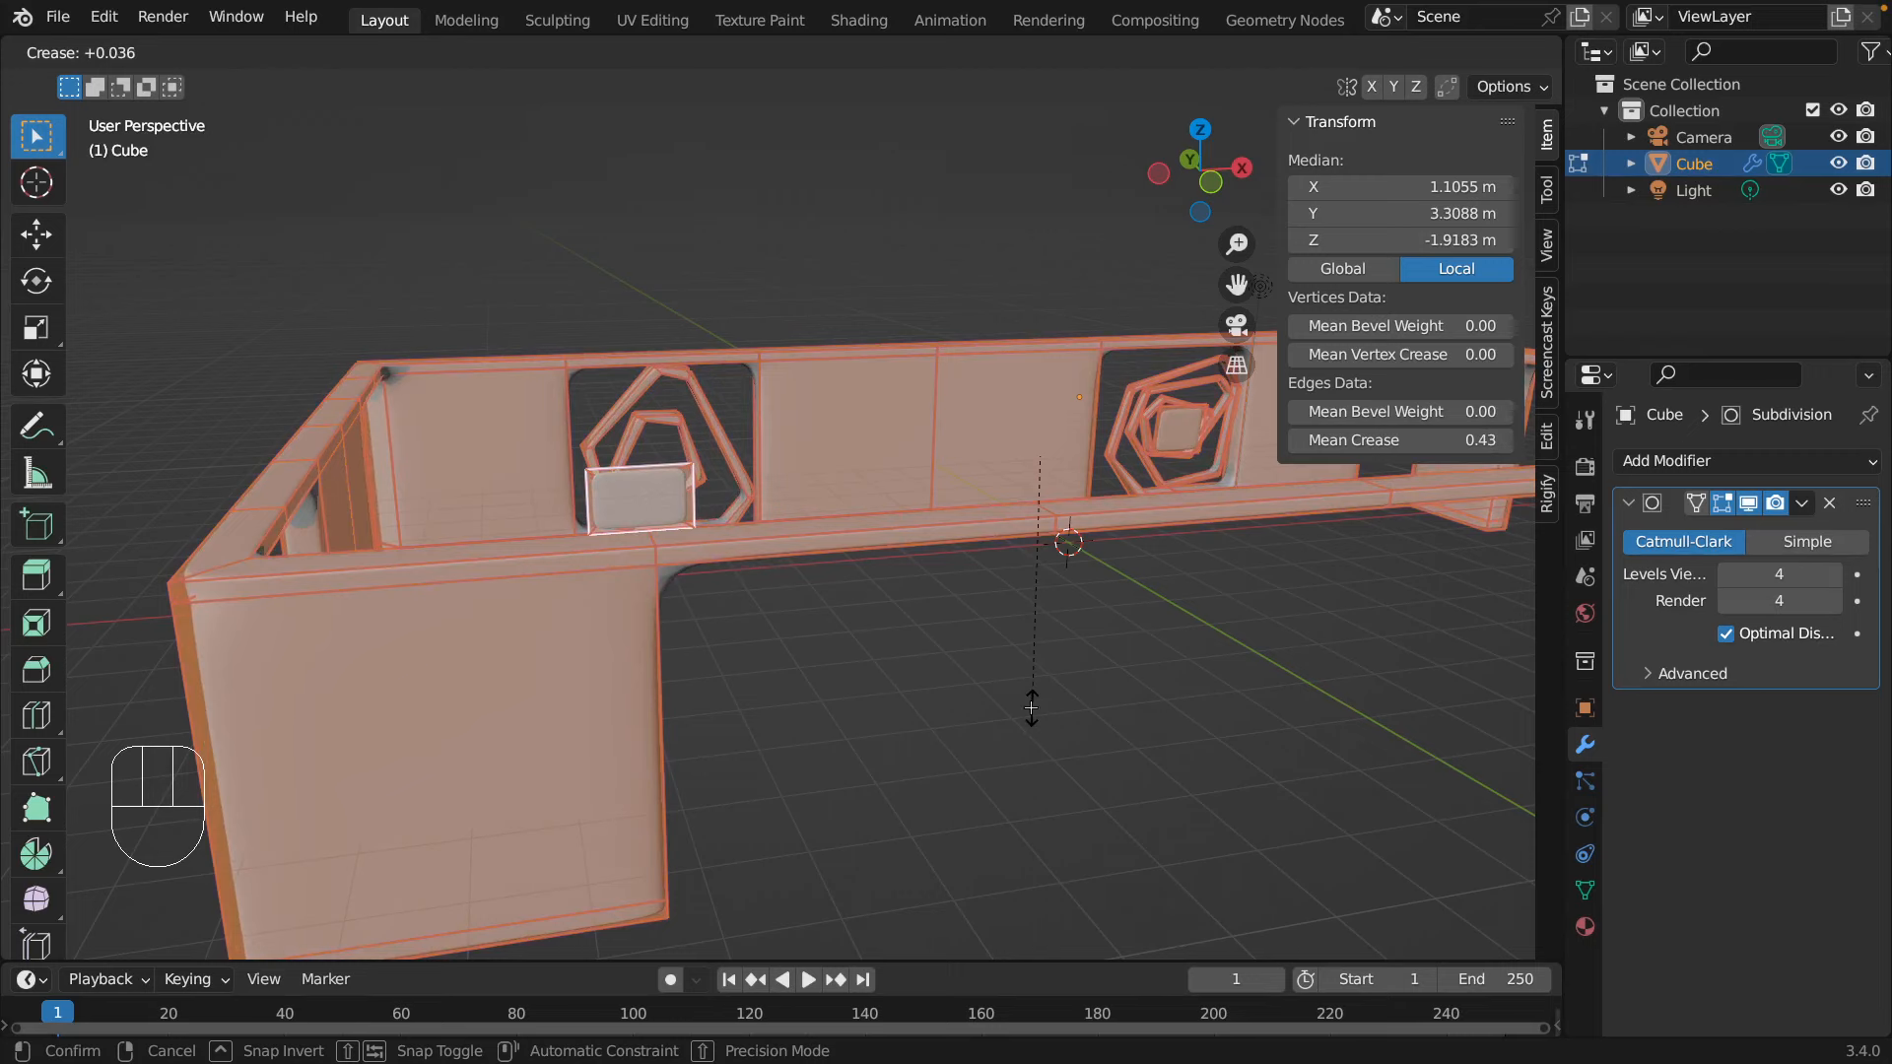
key("Escape")
- Undo the edge crease on the frame and remove its Subdivision modifier
key("super+z")
key("super+z")
key("super+z")
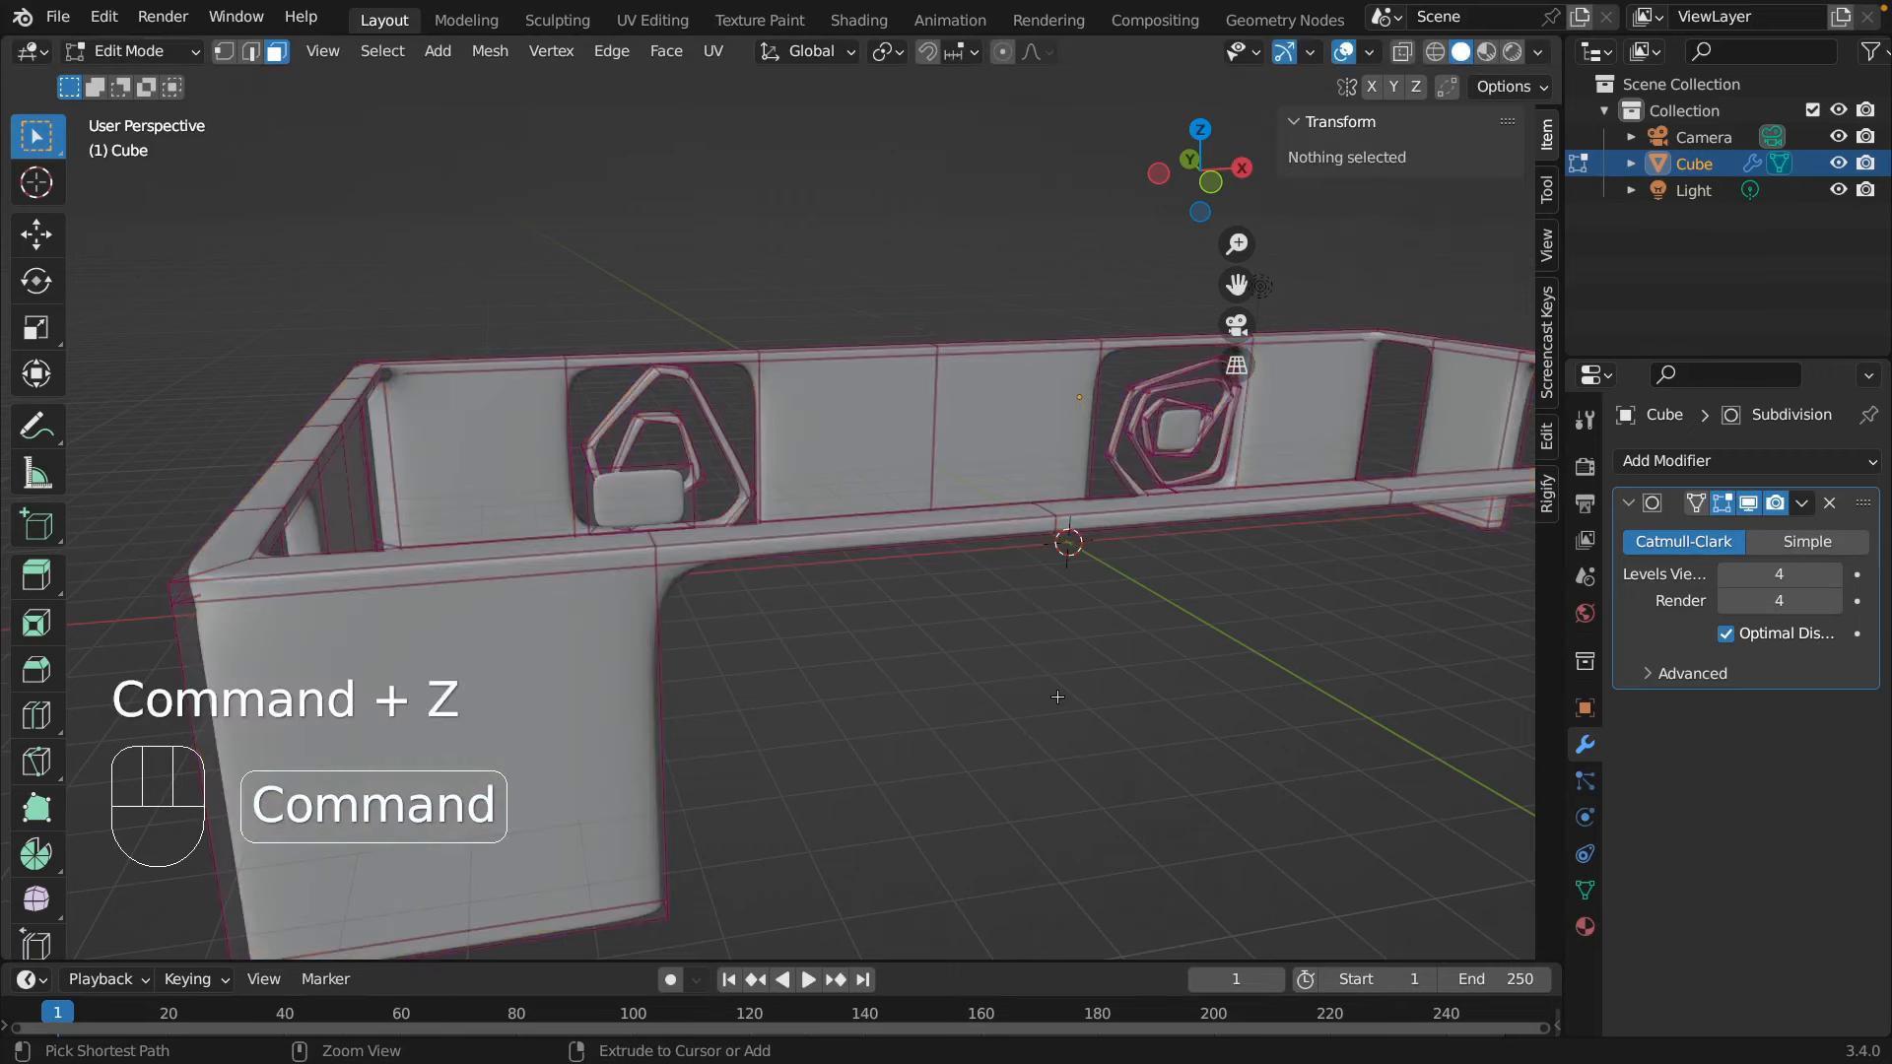
key("super+z")
key("super+z")
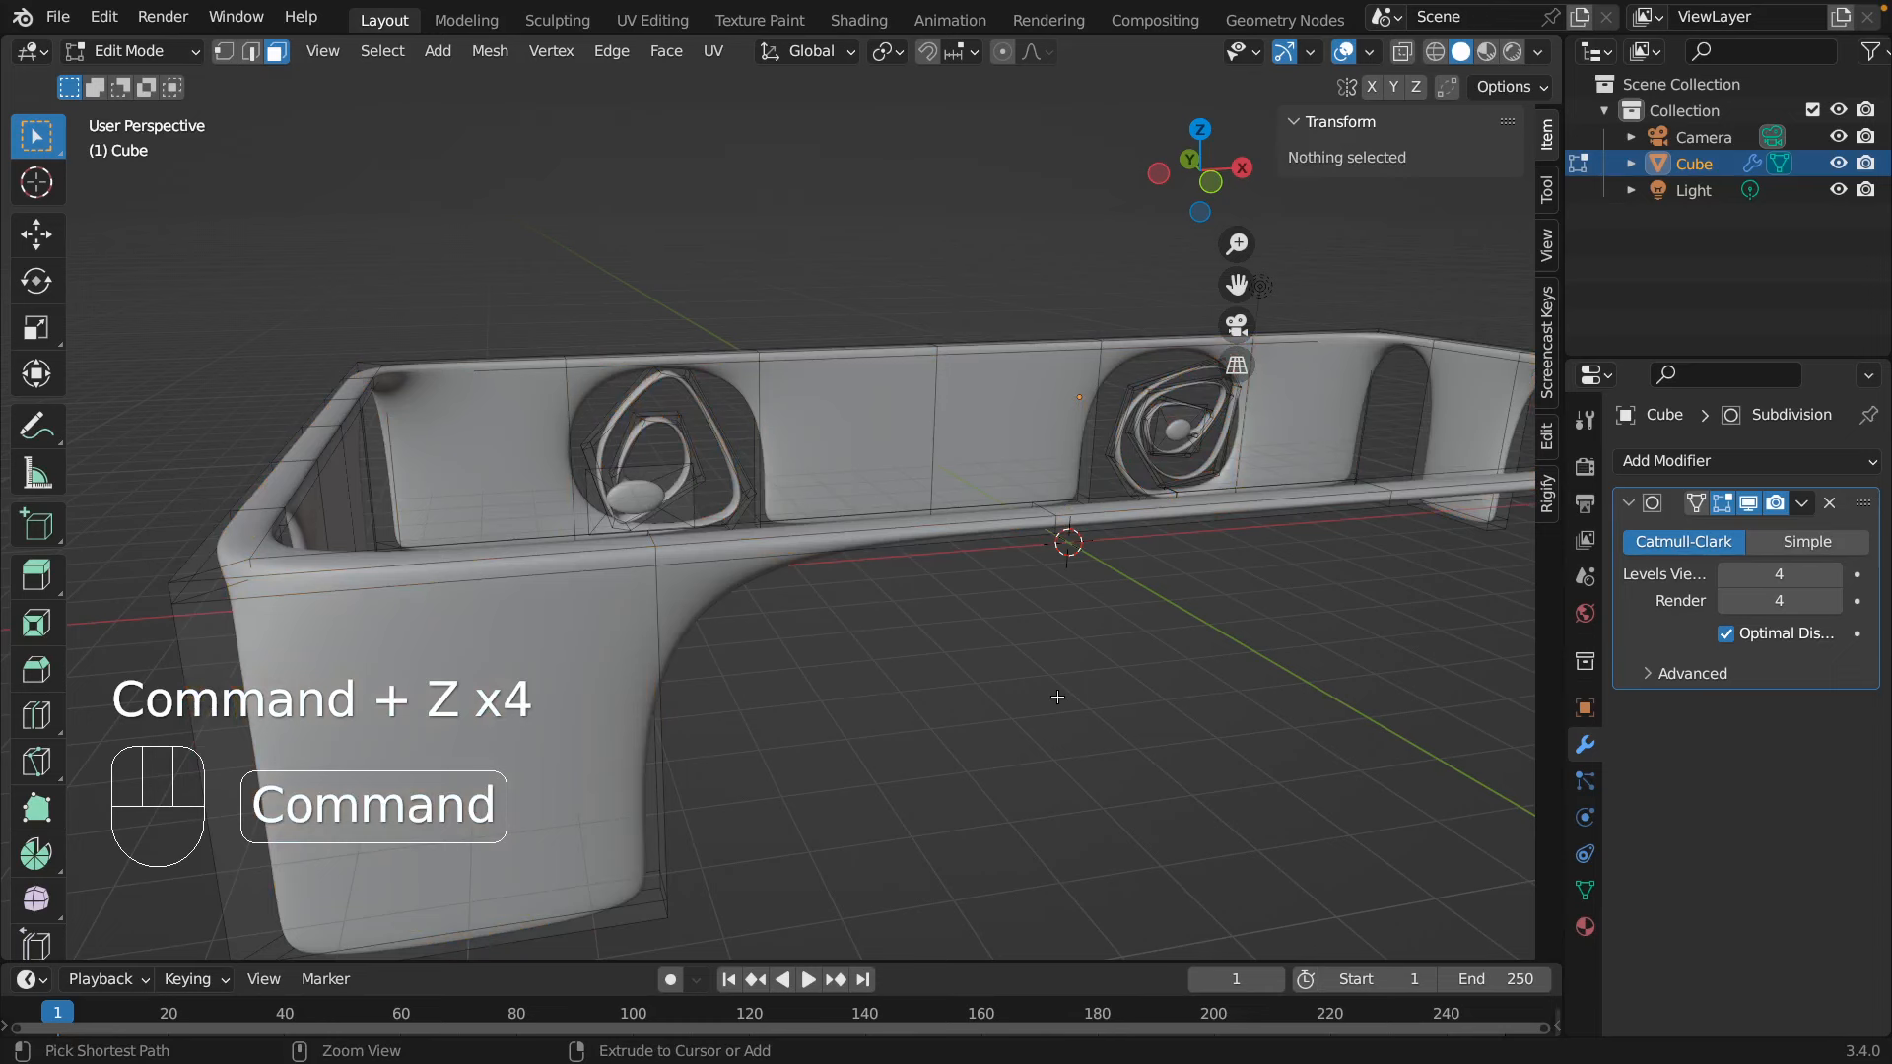
left_click(1828, 505)
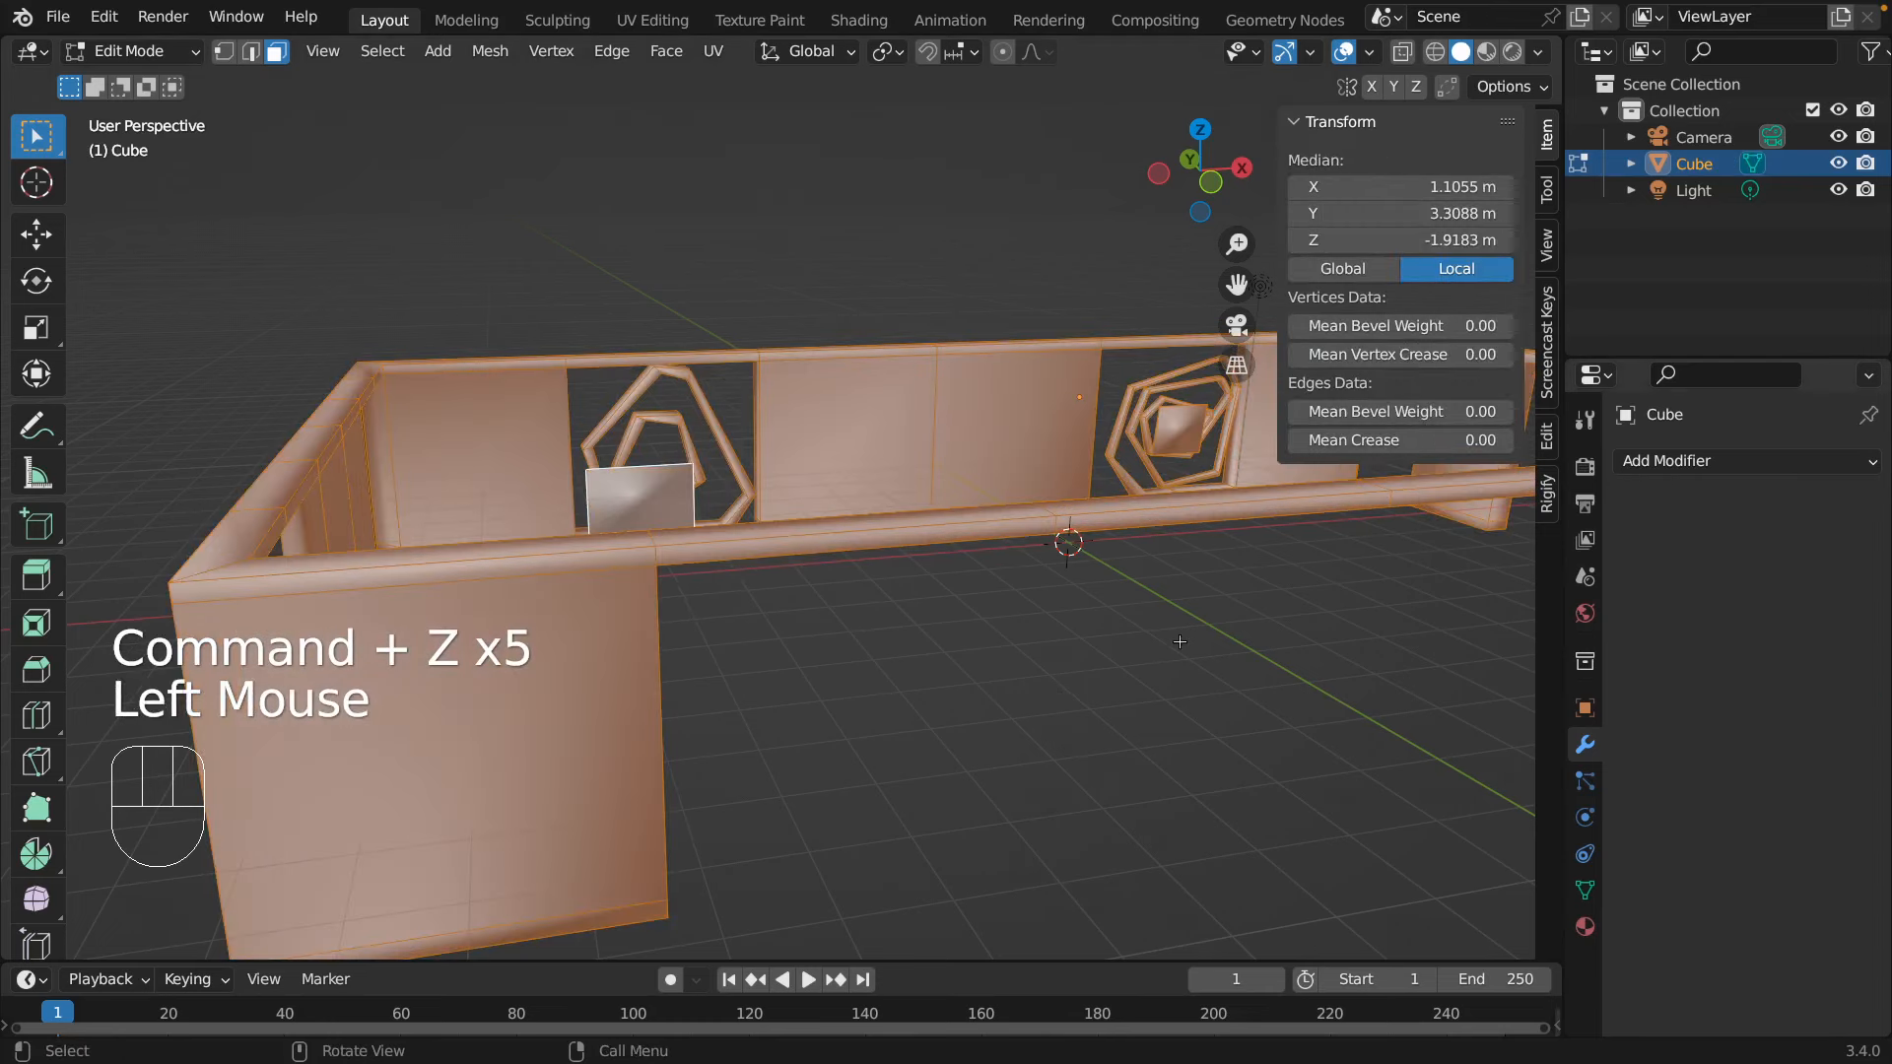
- Enlarge the end faces of the two back spirals, the triangular spiral's to about twice and the rounder one's to about three times their size
left_click(865, 636)
left_click(641, 491)
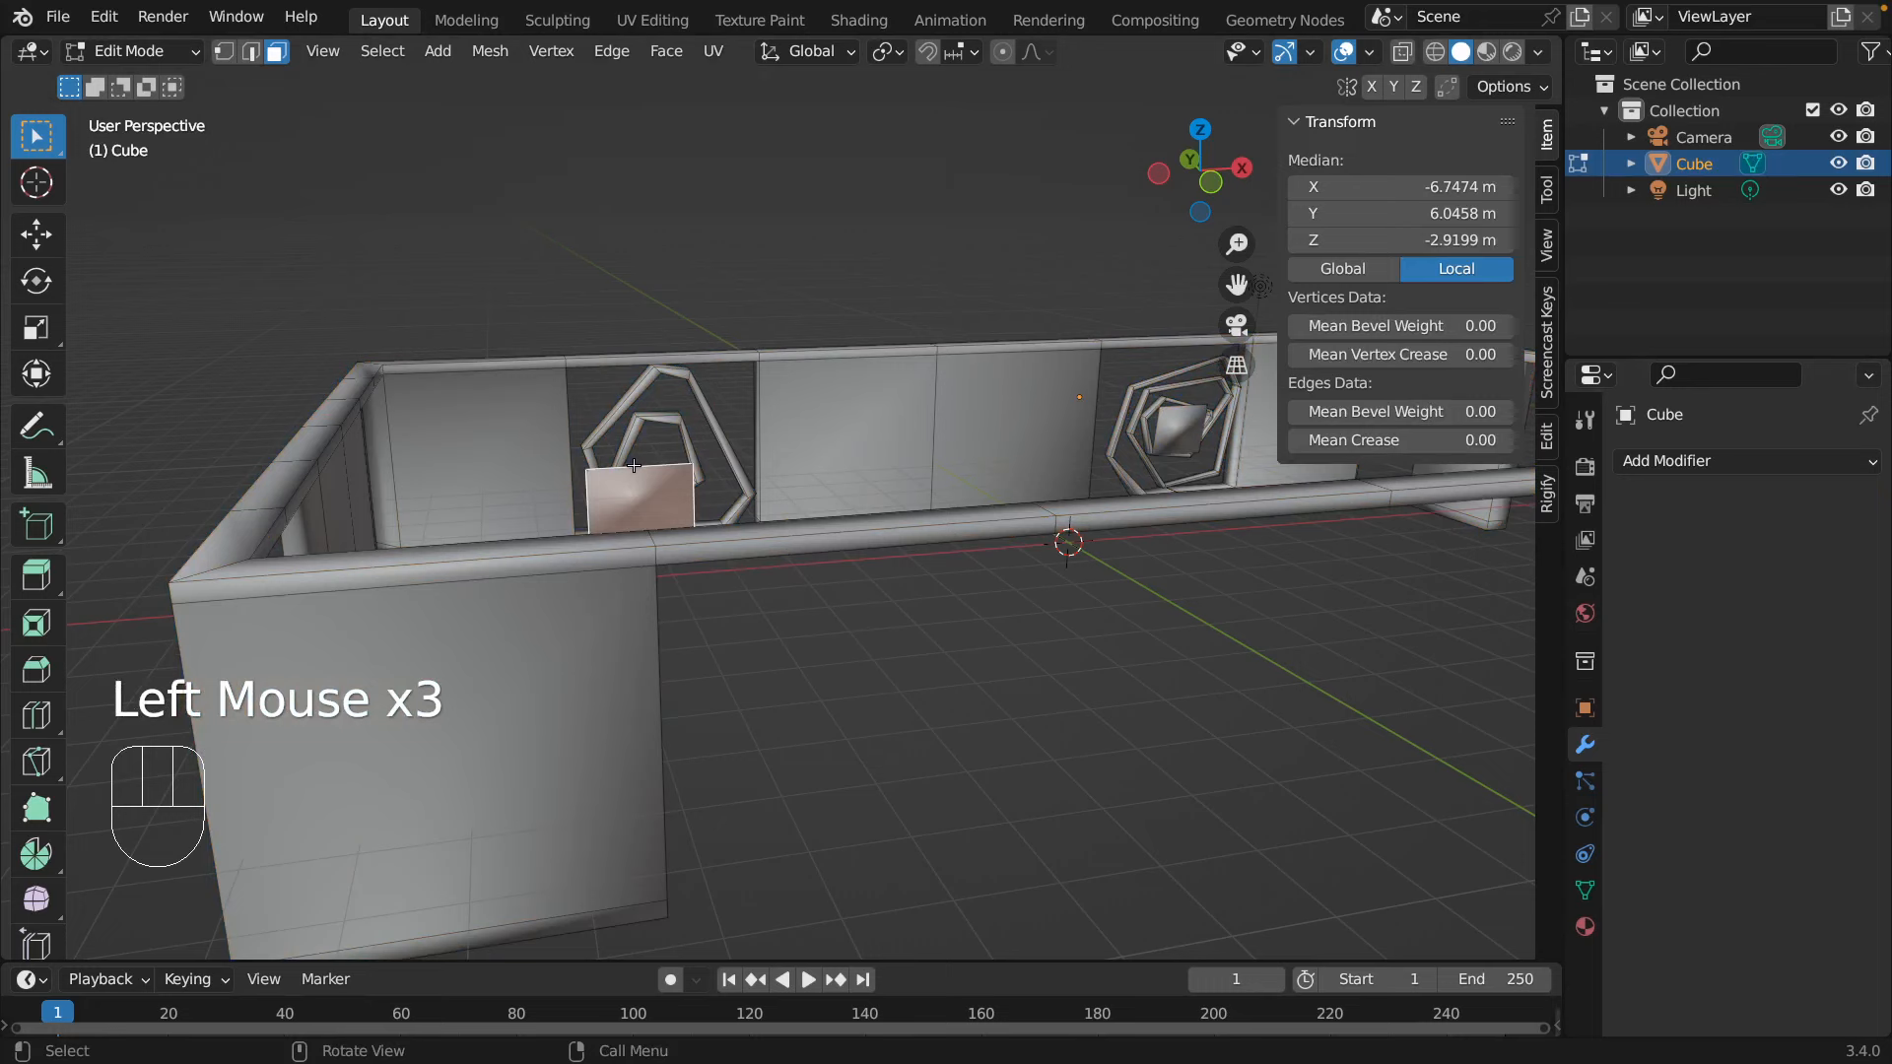
key("s")
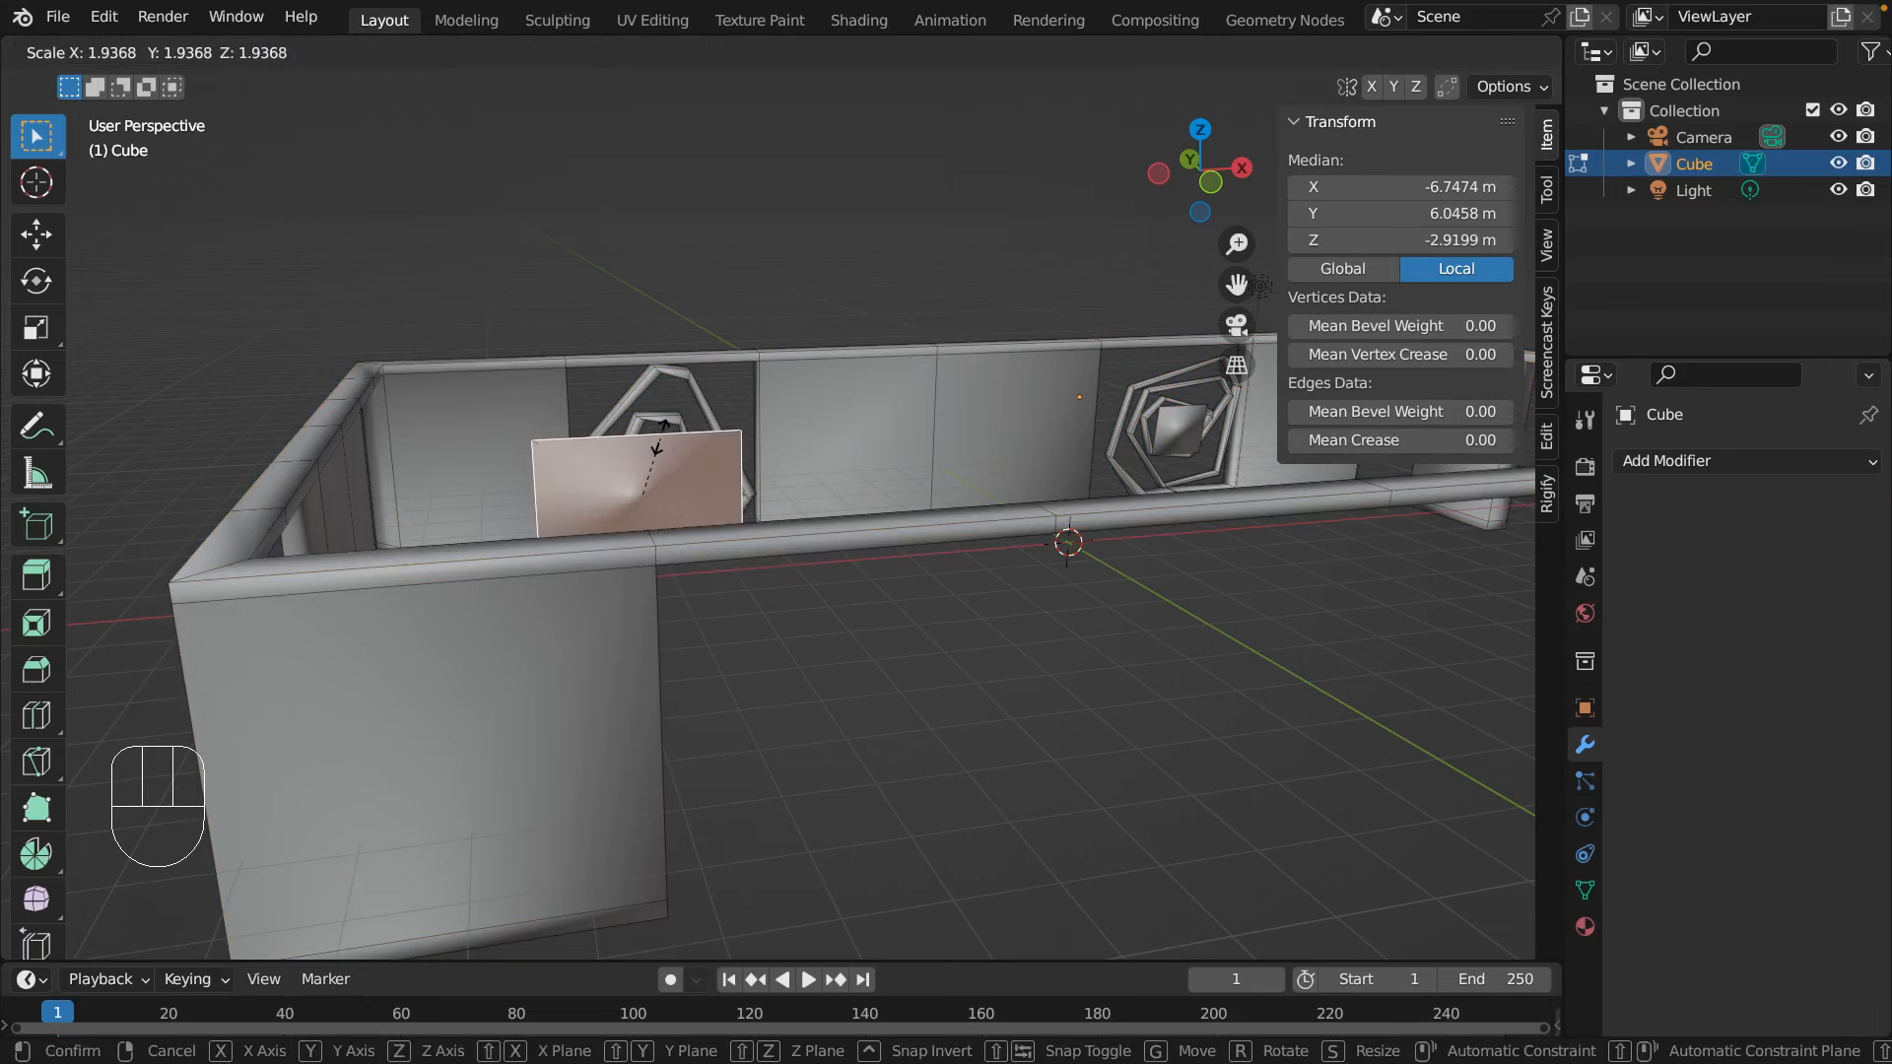
left_click(662, 429)
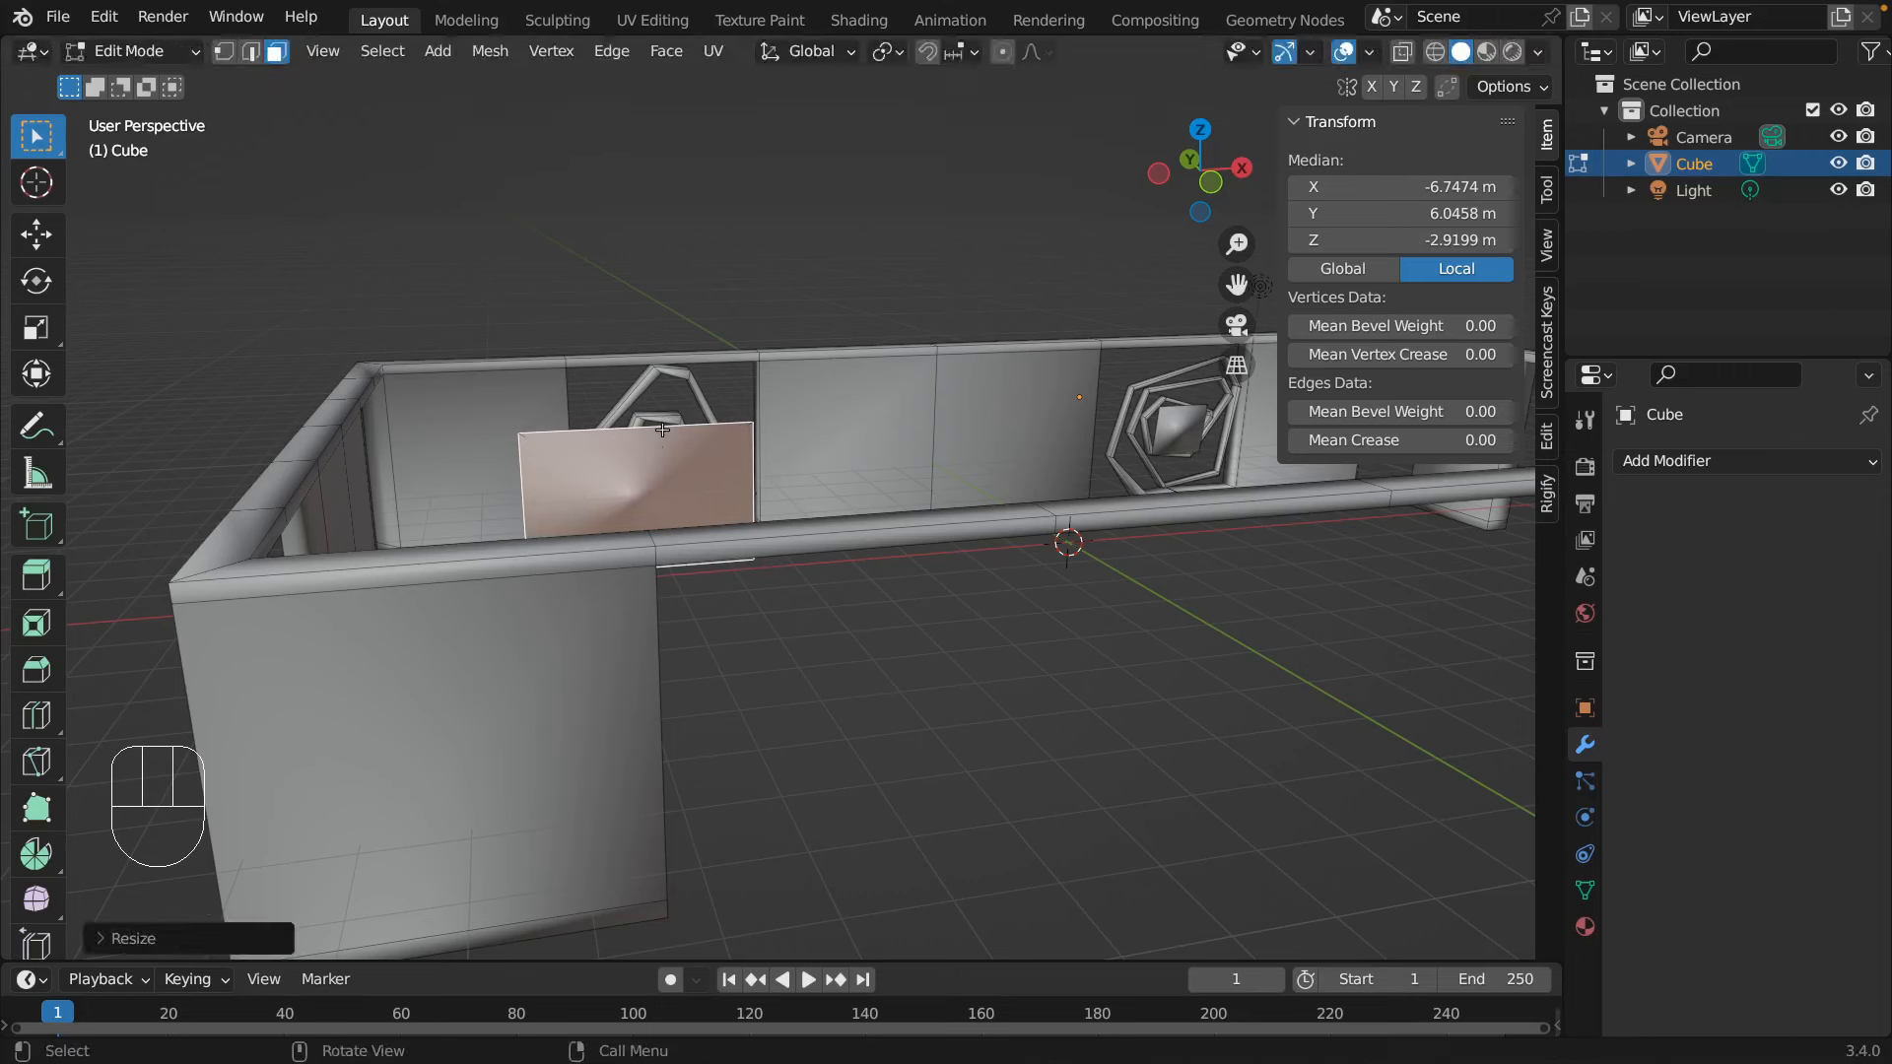
left_click(1184, 442)
key("s")
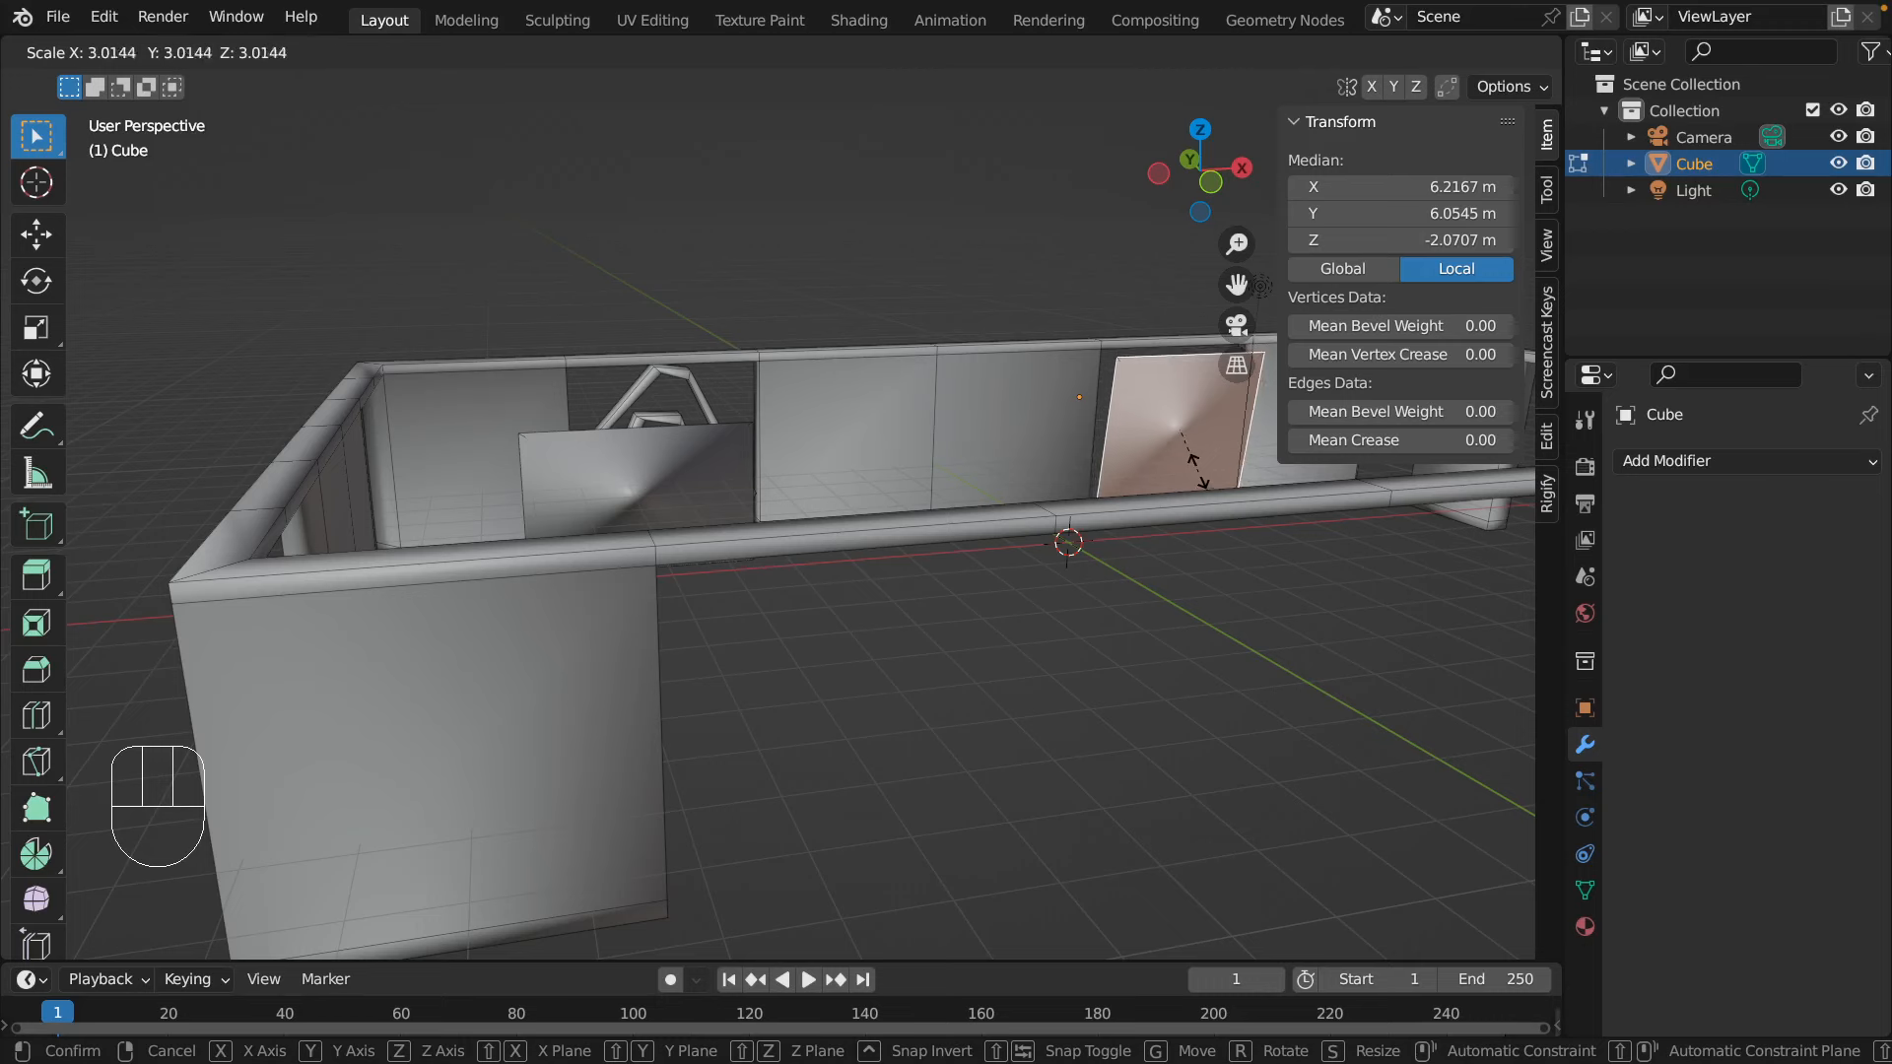
left_click(1198, 471)
left_click(989, 679)
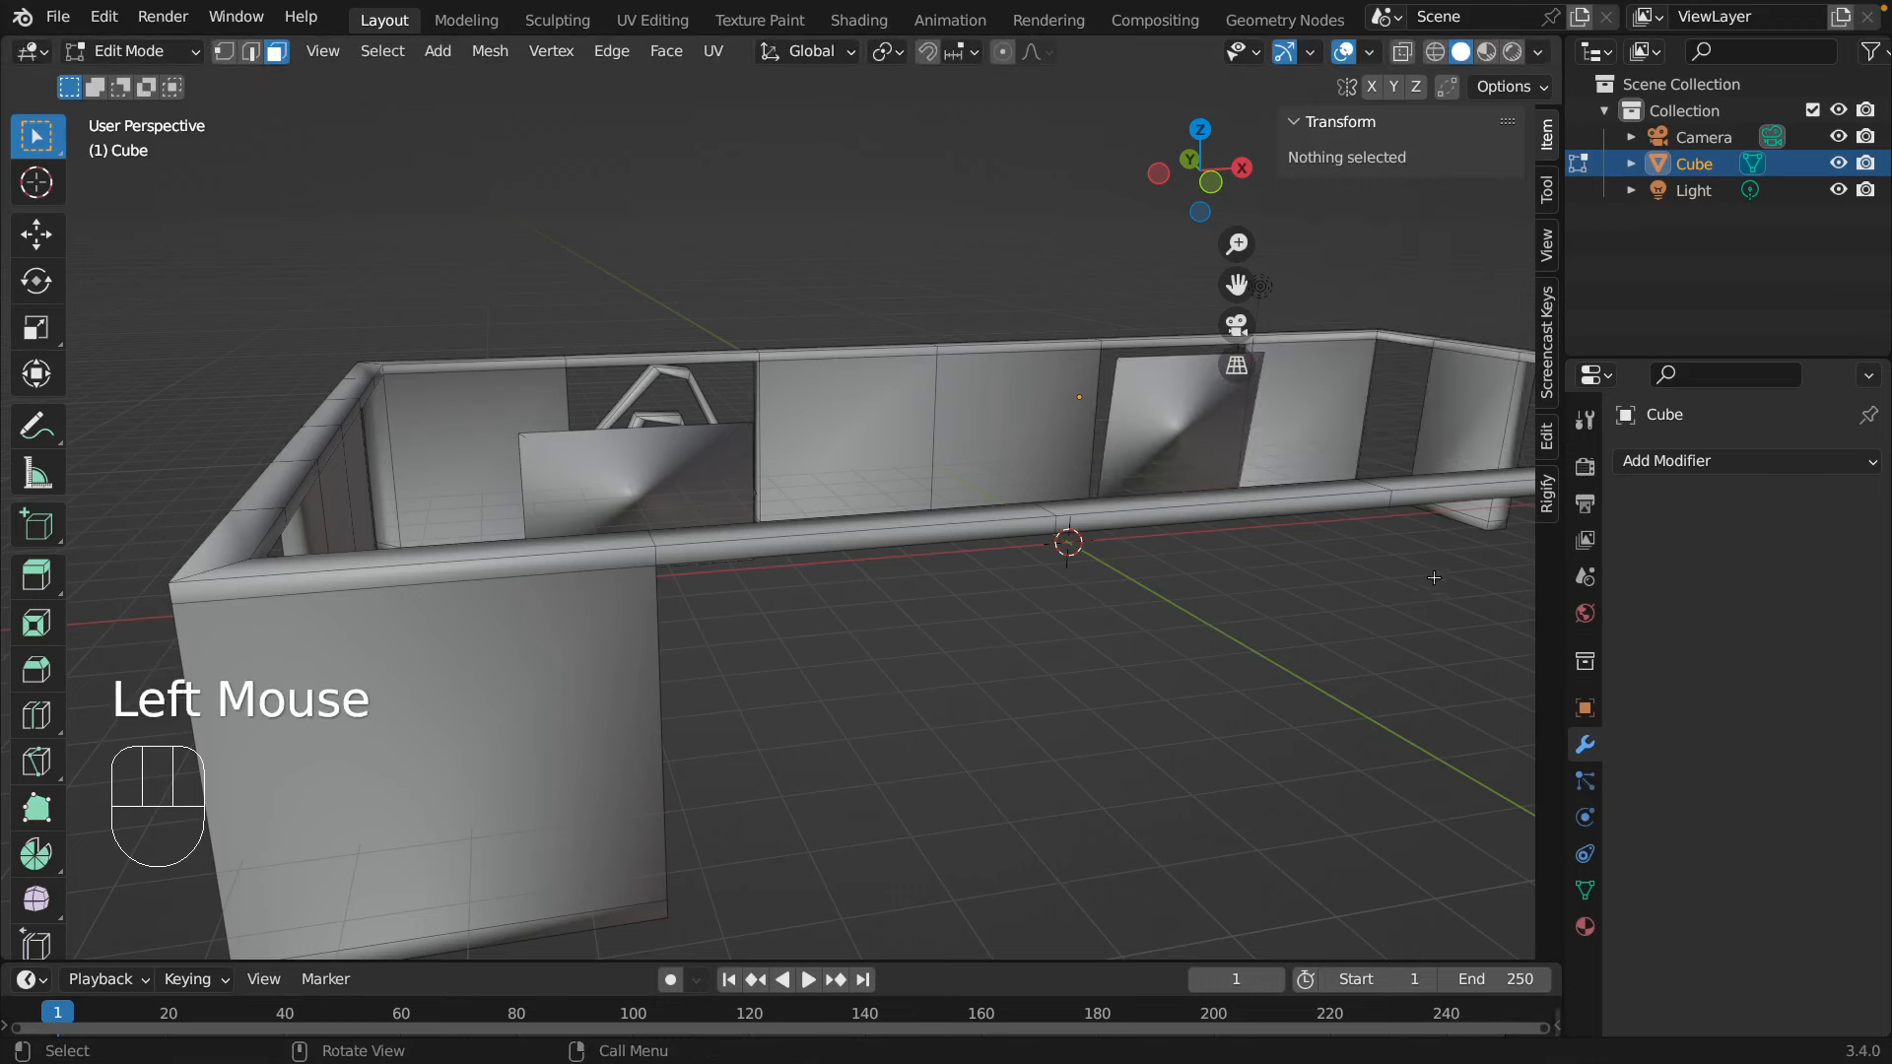
- Add a Subdivision Surface modifier to the couch frame with both viewport and render levels set to 4
left_click(1778, 462)
left_click(1405, 946)
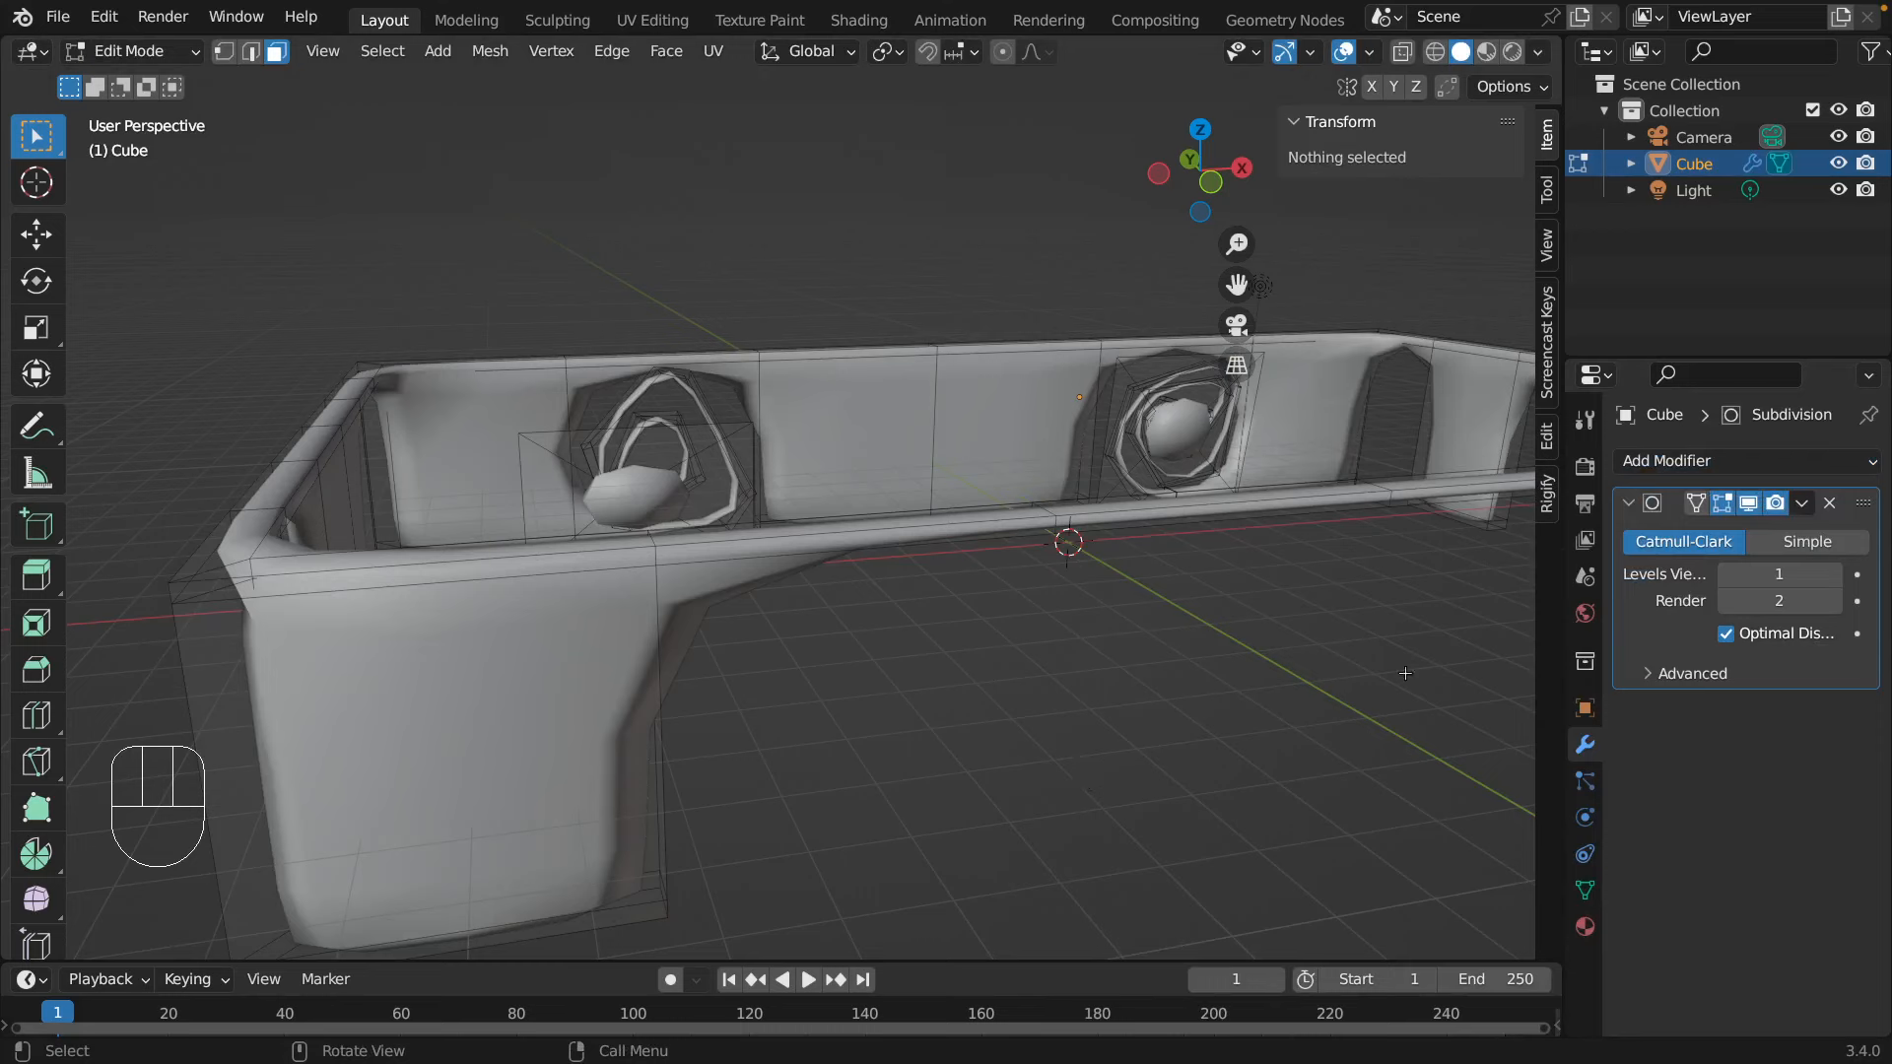
left_click(1833, 575)
left_click(1833, 574)
left_click(1834, 574)
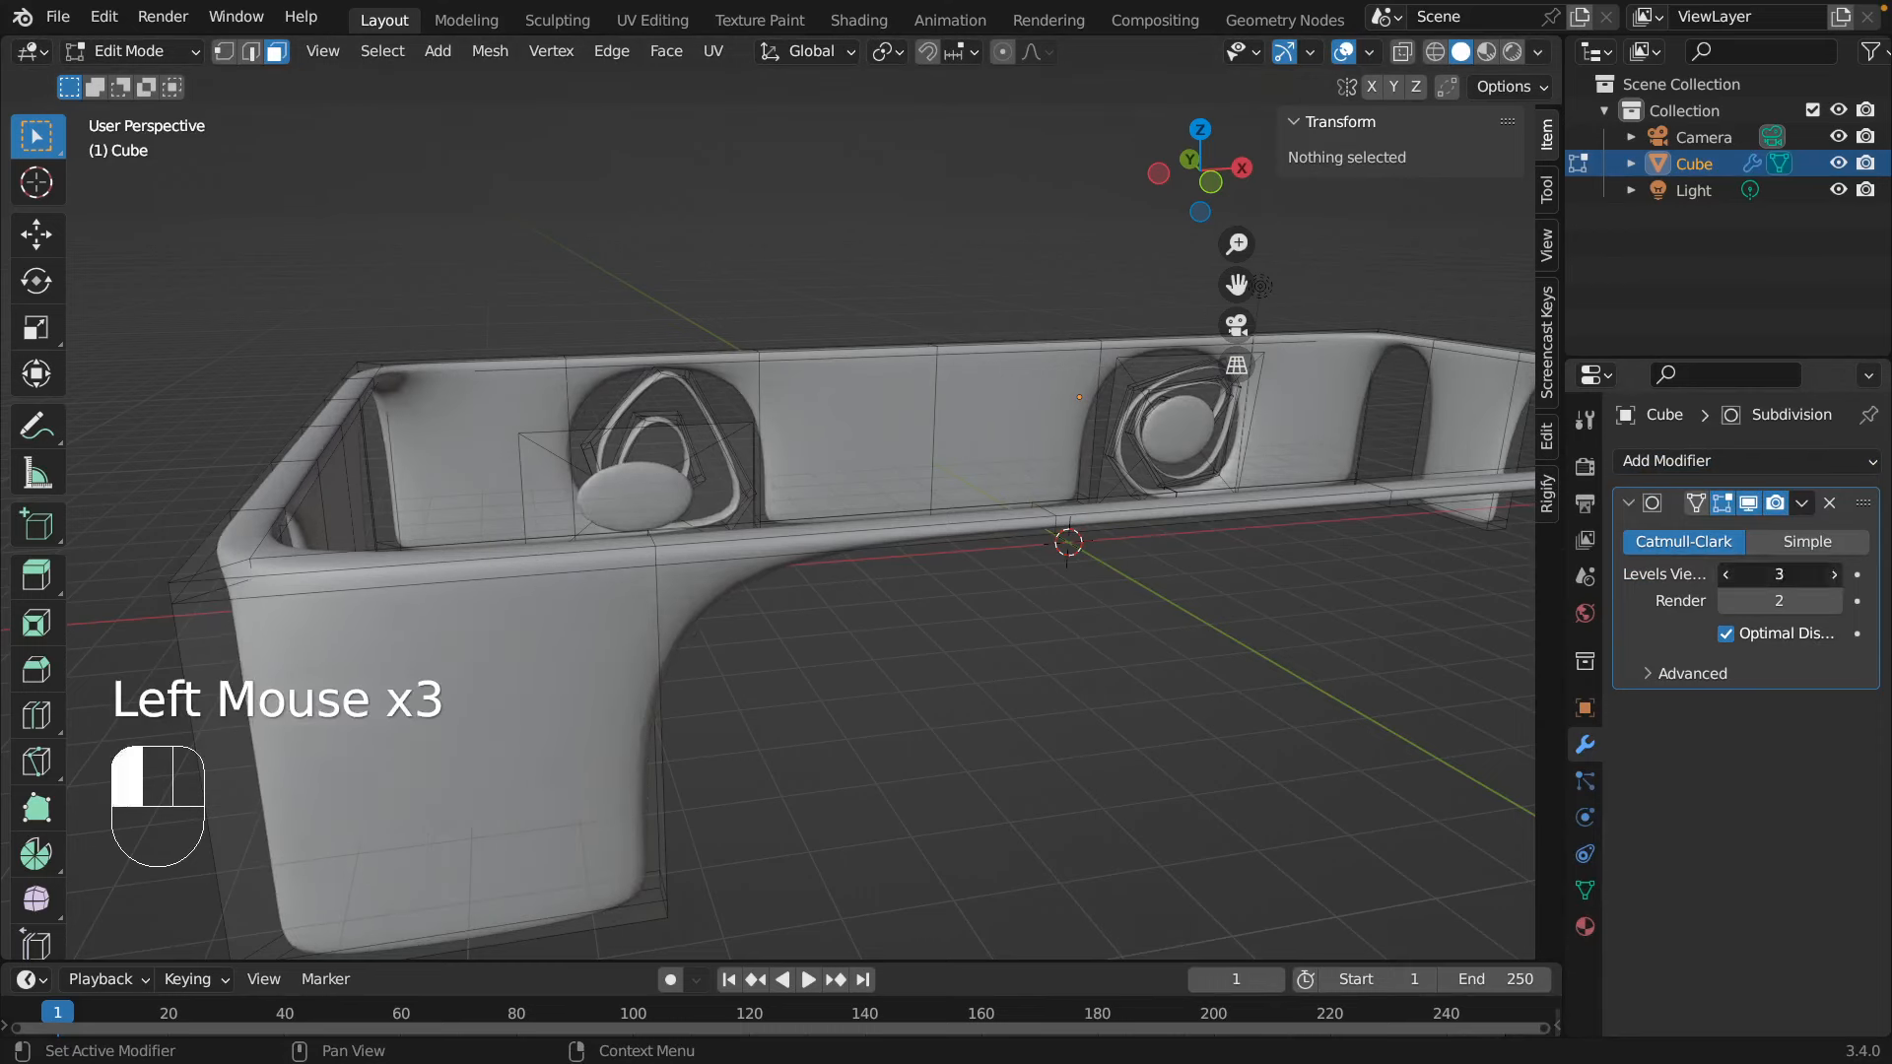
left_click(1833, 601)
left_click(1834, 601)
left_click(1833, 601)
left_click(1730, 601)
left_click(1097, 658)
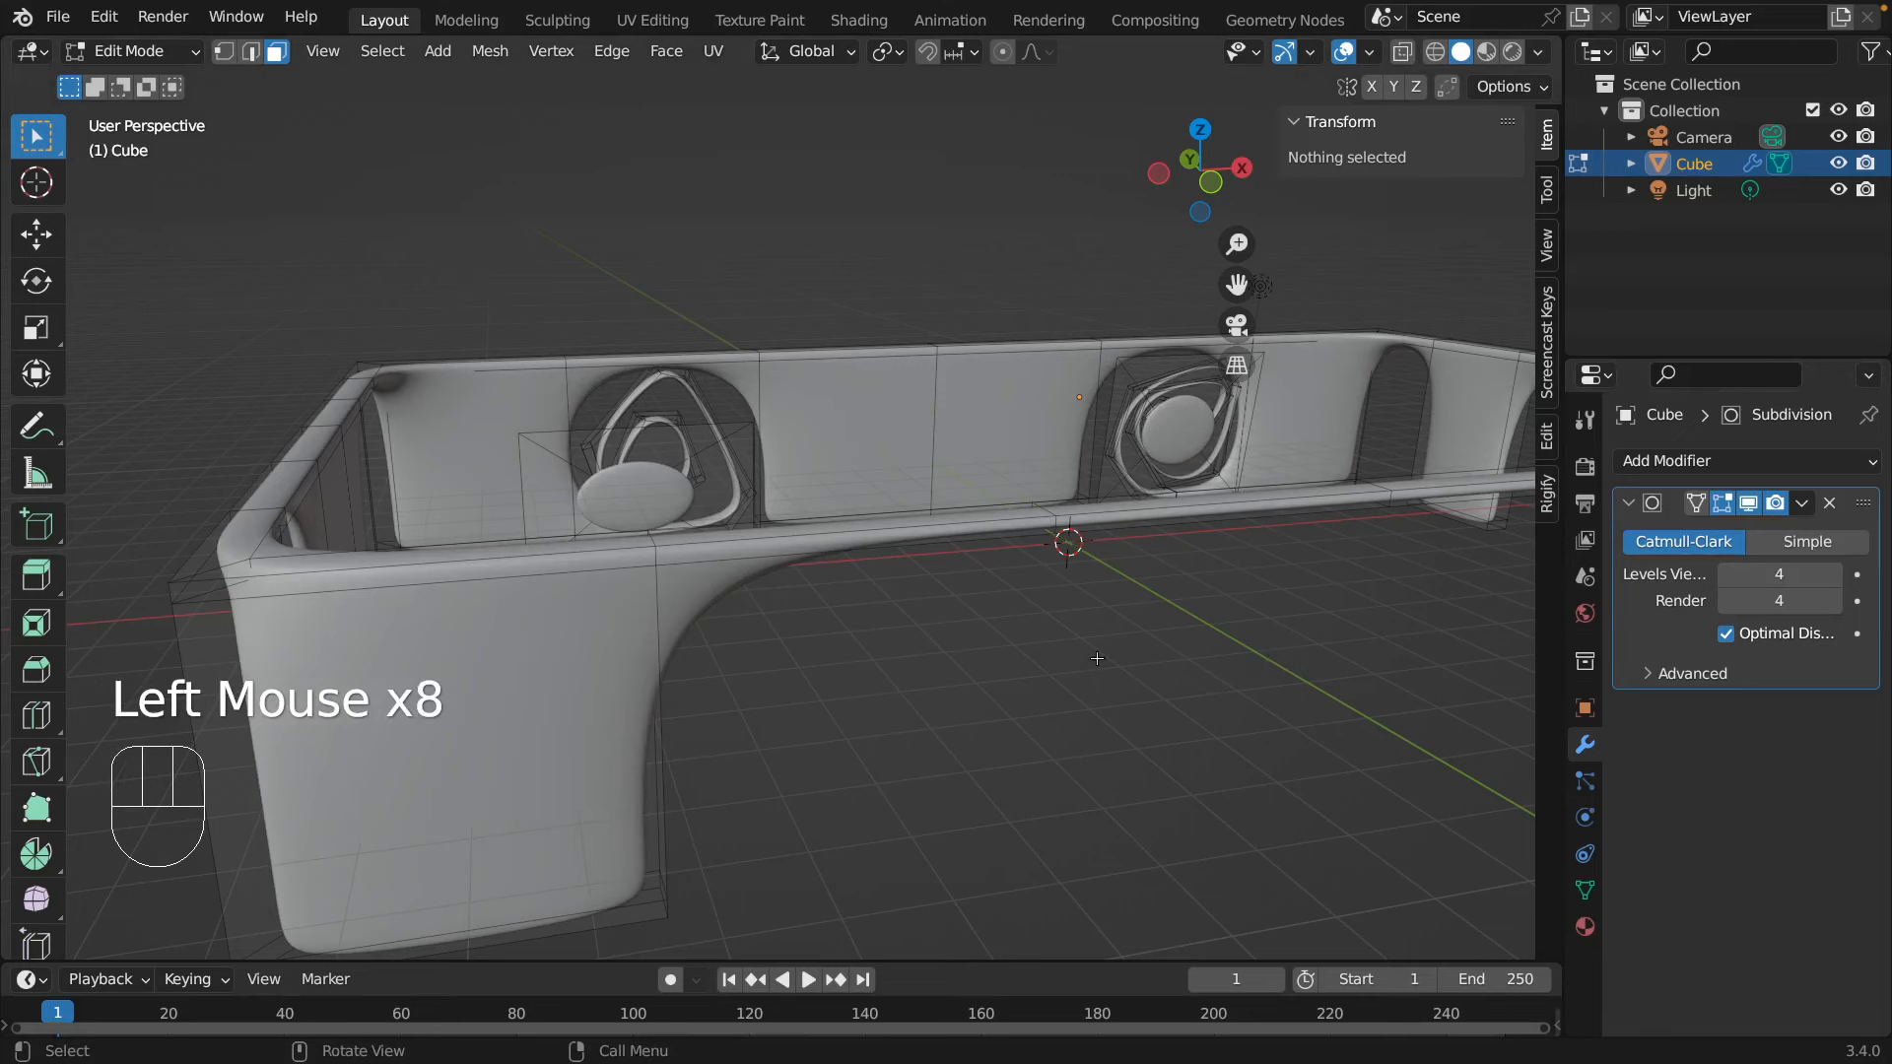
- Select the whole frame mesh and apply an edge crease of about 0.44
key("a")
key("shift+e")
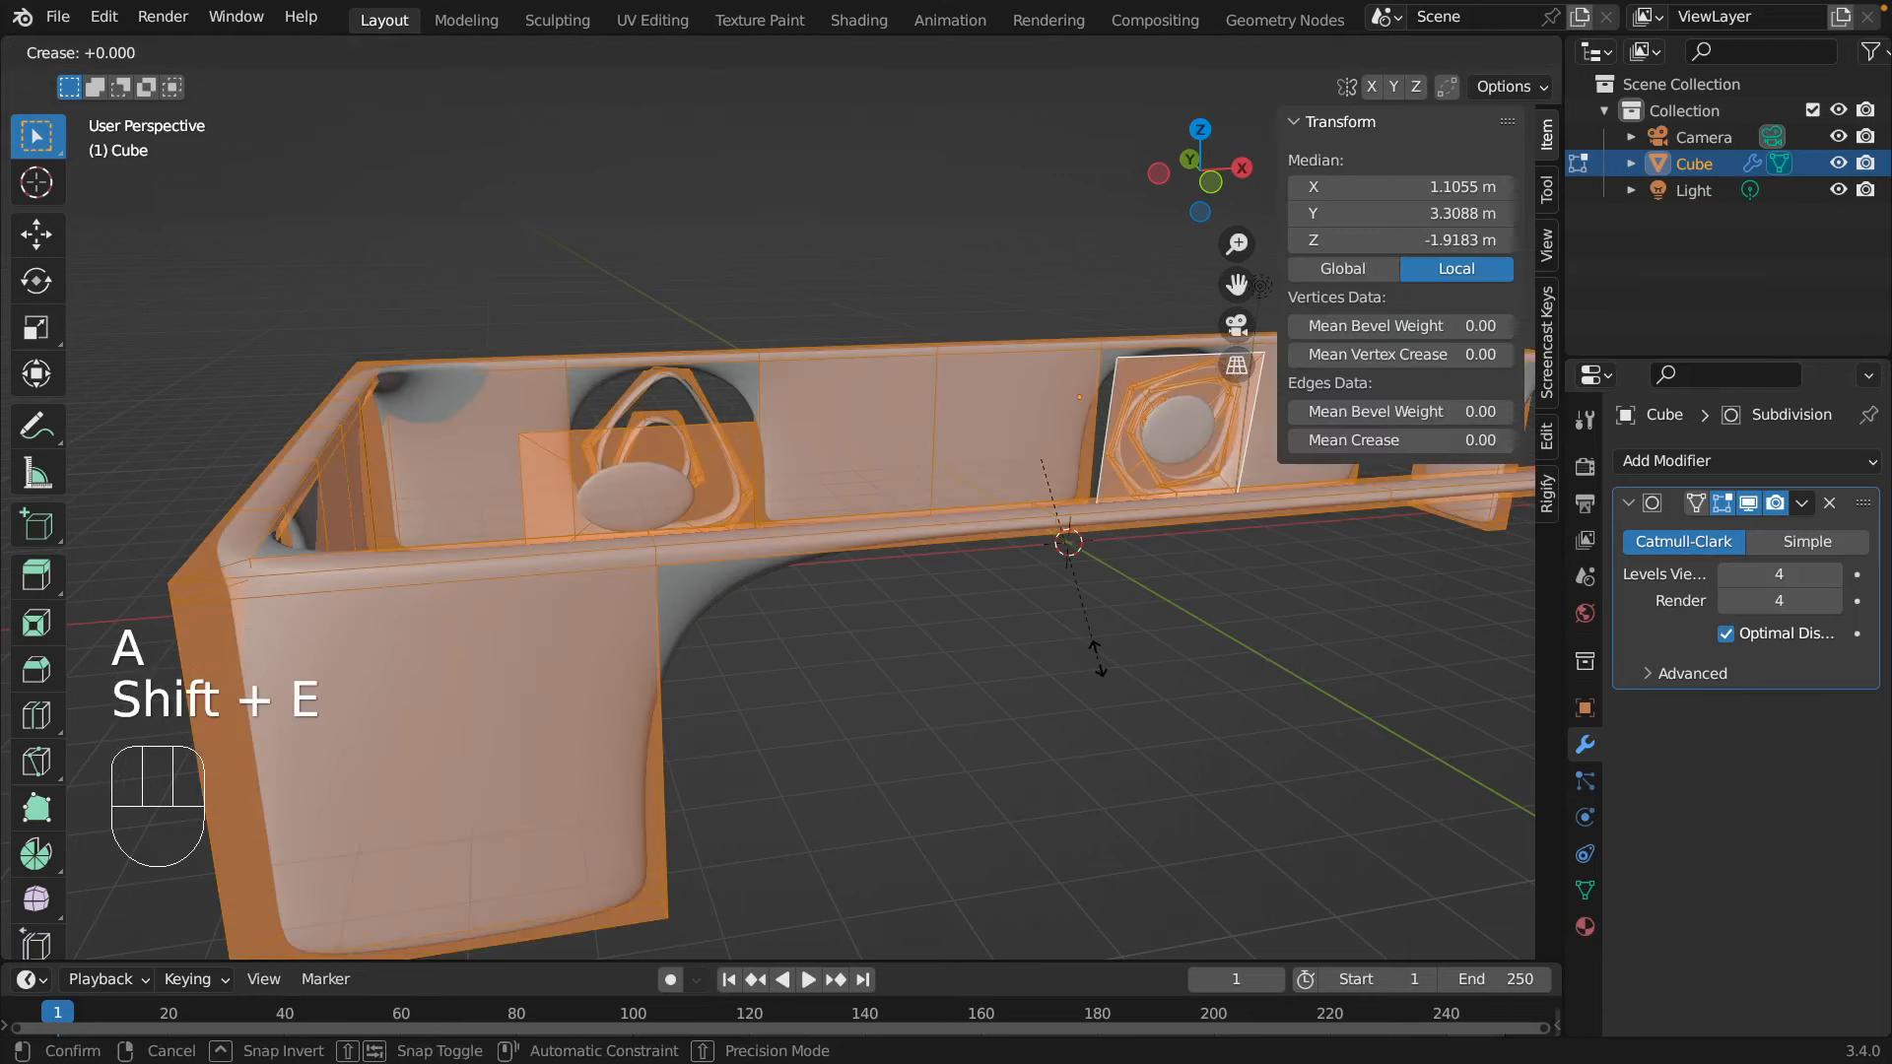
left_click(1138, 744)
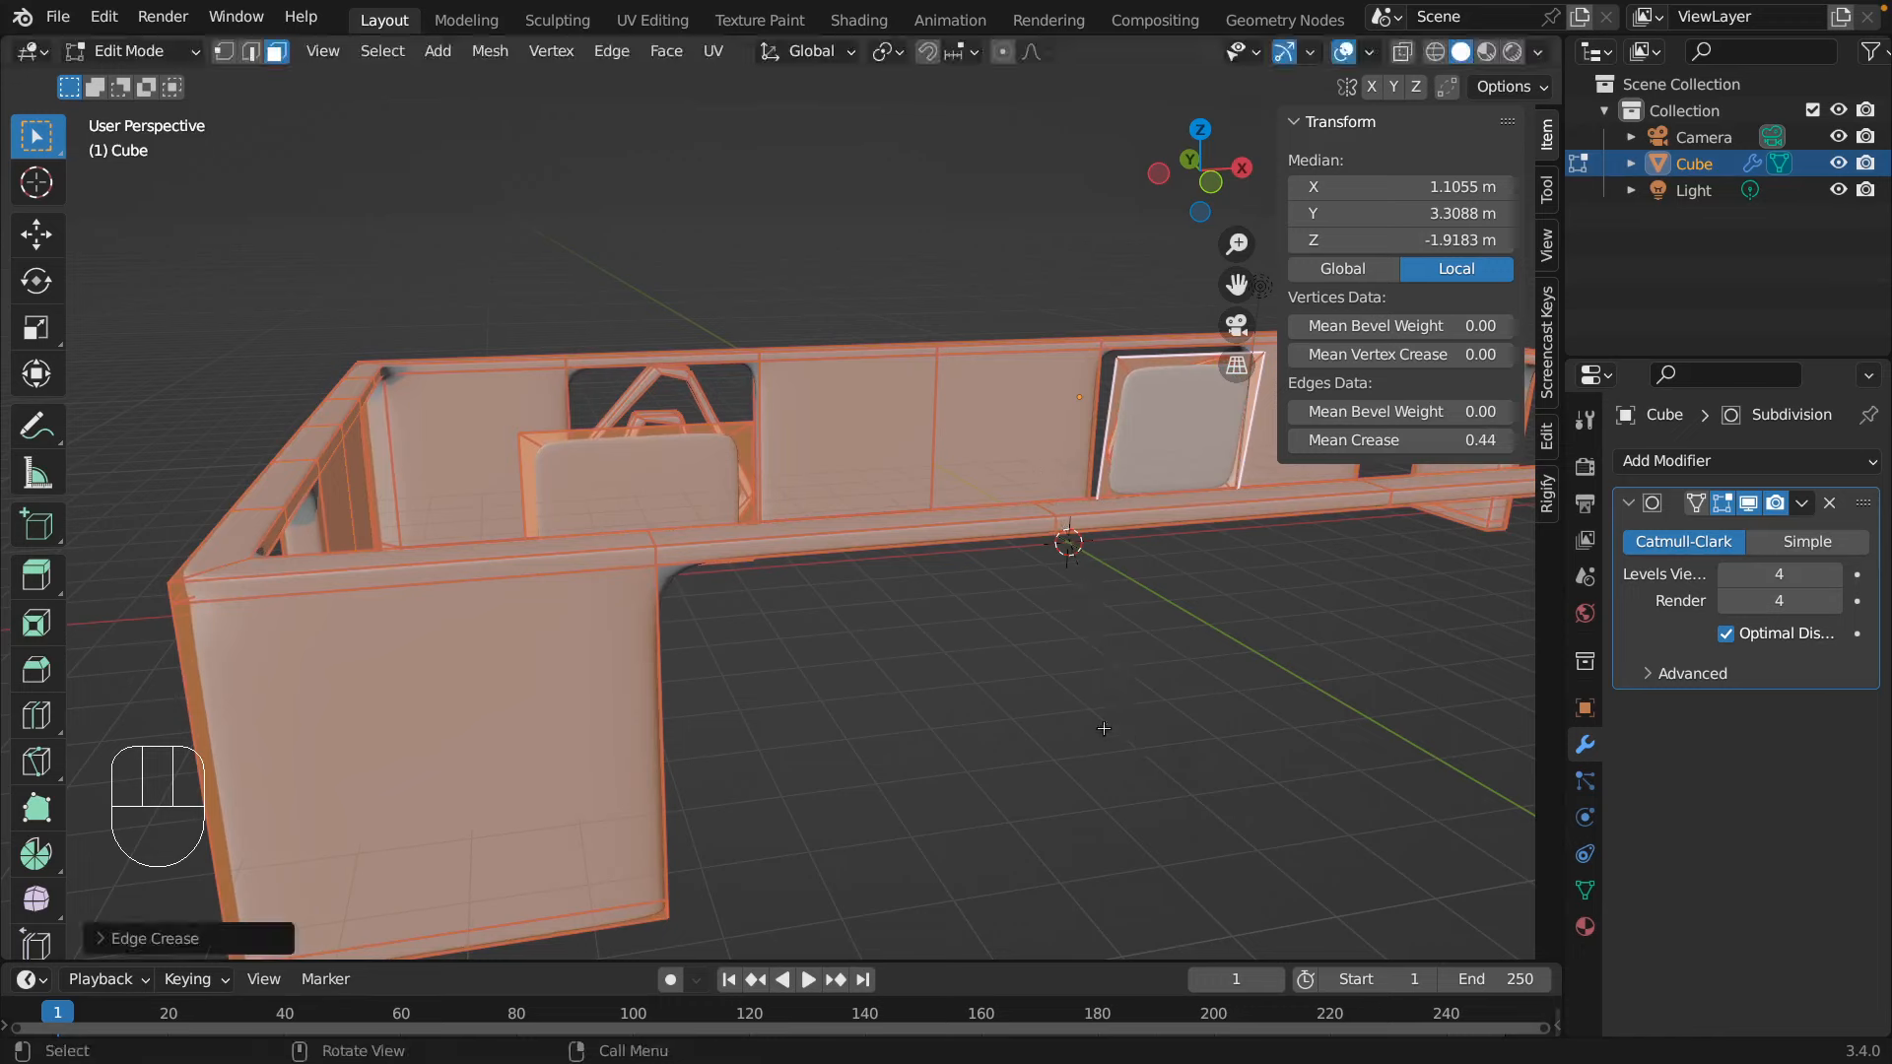
left_click(1005, 659)
- Lower the edge crease of the whole frame mesh to about 0.27 and return to Object Mode
mouse_move(905, 668)
middle_mouse_down()
mouse_move(957, 649)
mouse_move(935, 656)
middle_mouse_up()
key("a")
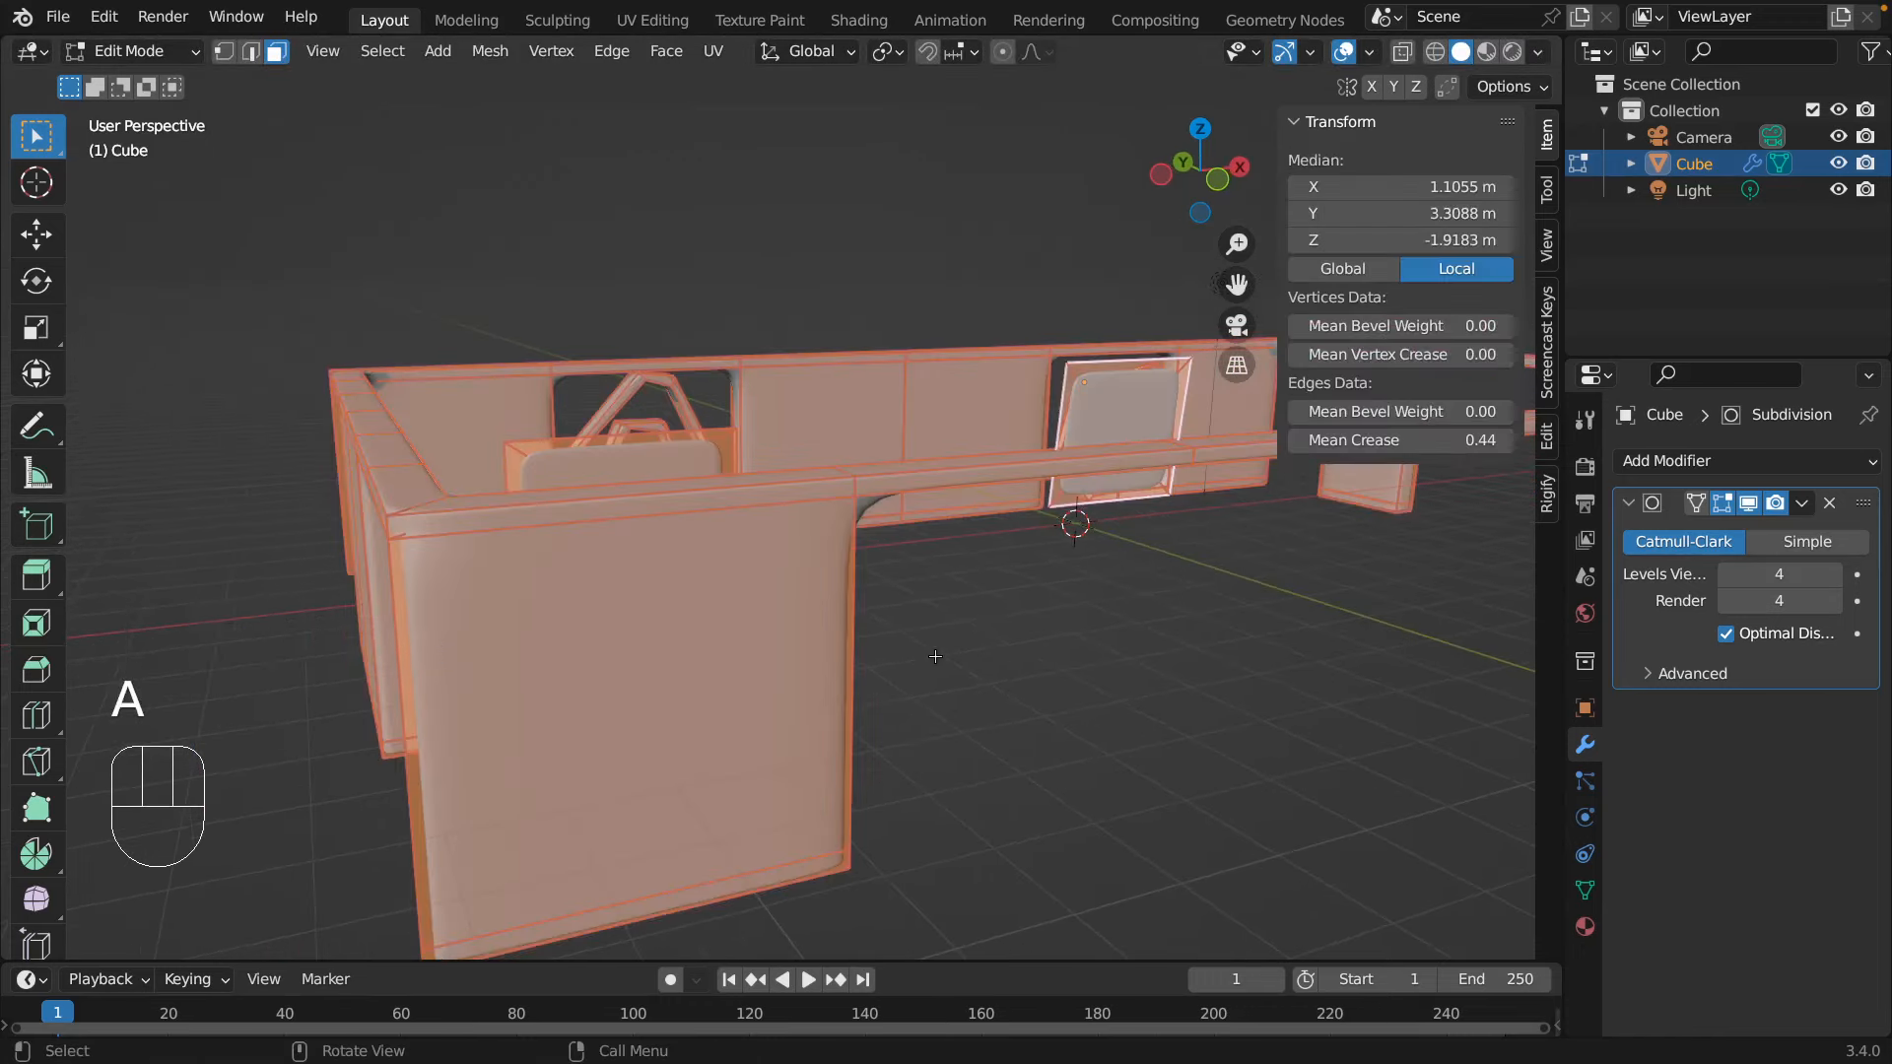
key("shift+e")
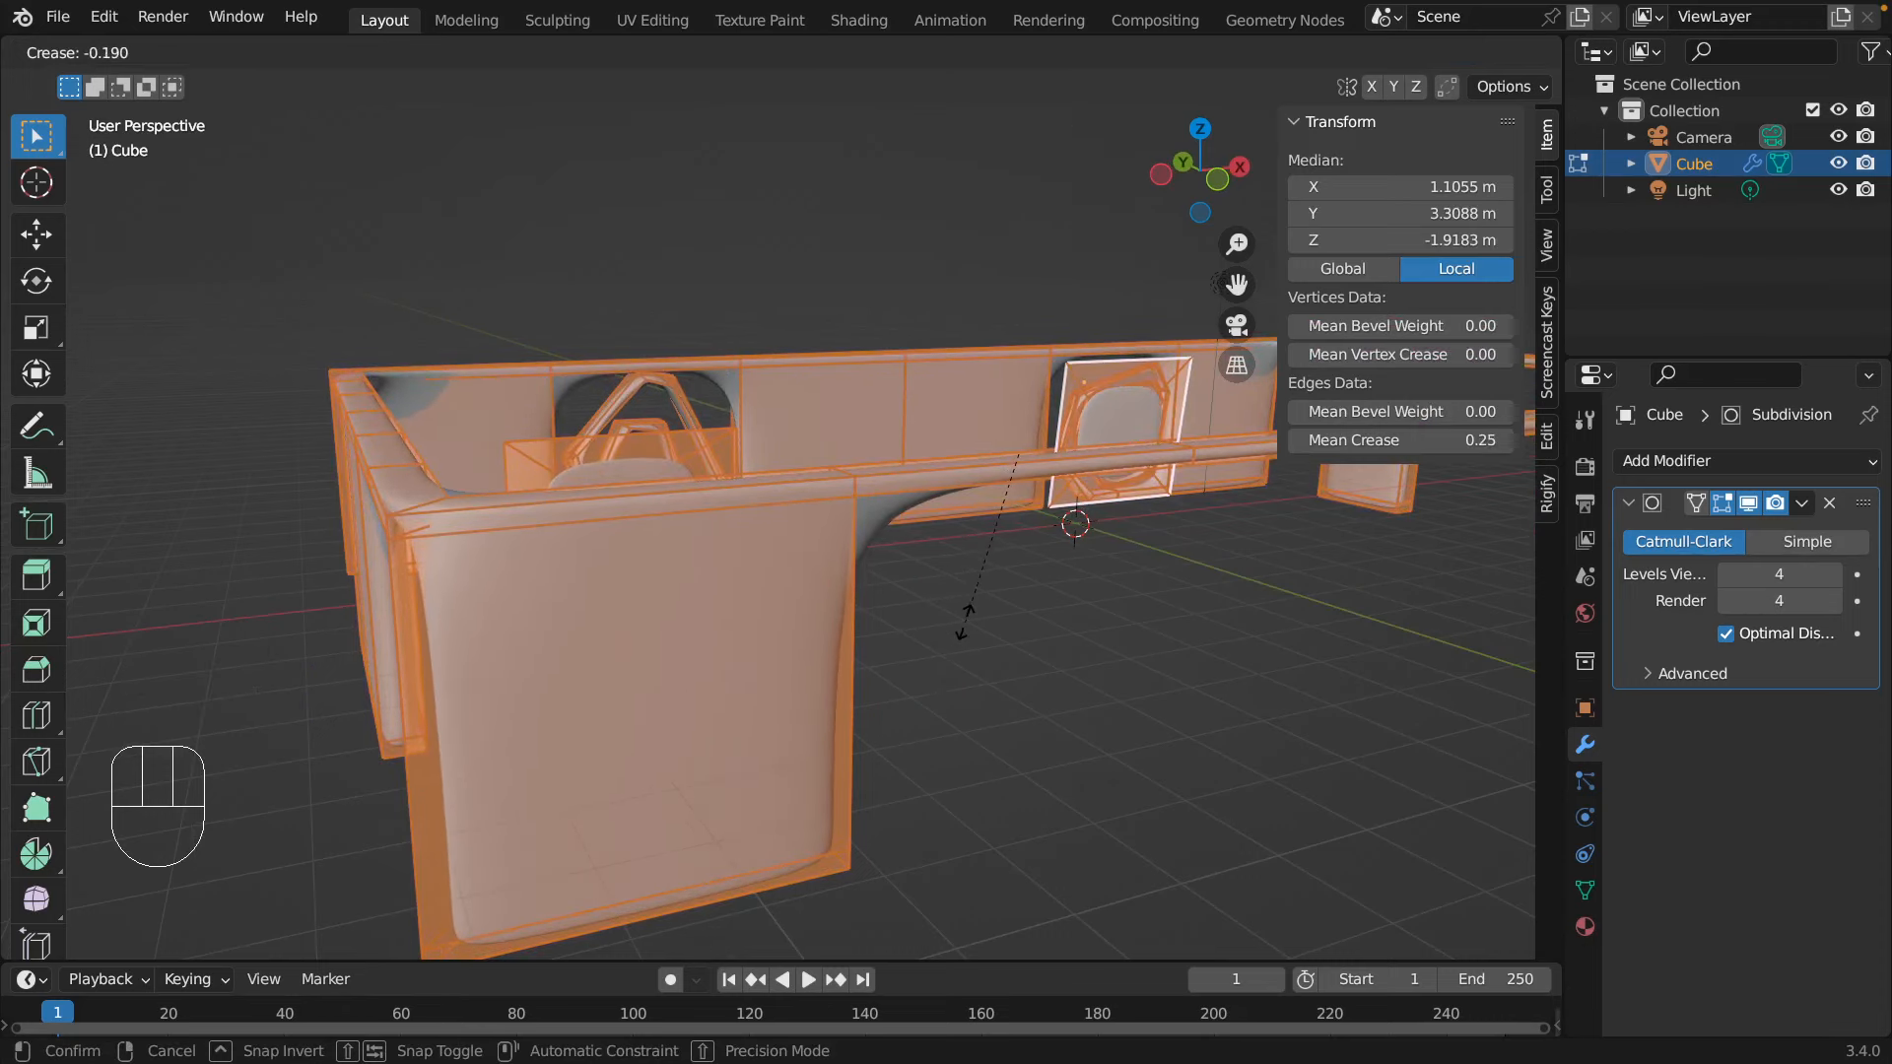
scroll(960, 635, "down", 3)
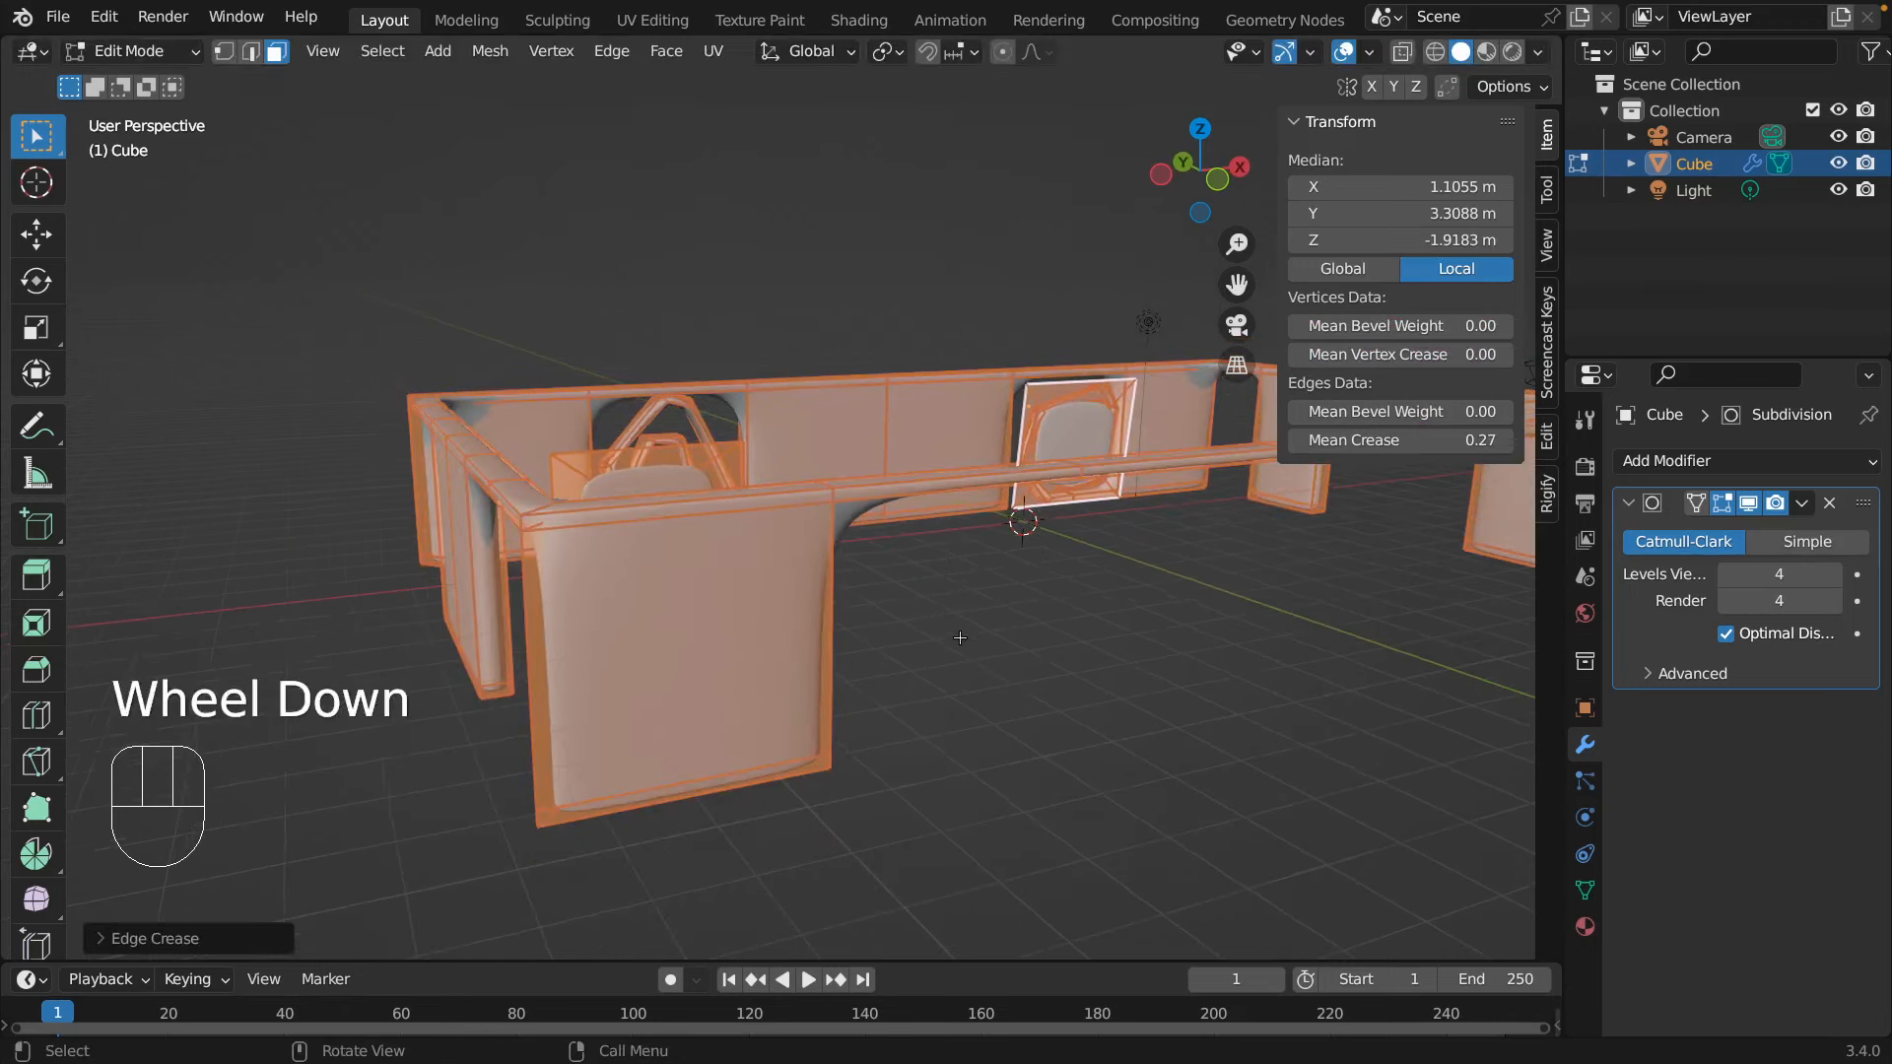
left_click(961, 636)
middle_click_drag(961, 635, 1065, 671)
key("Tab")
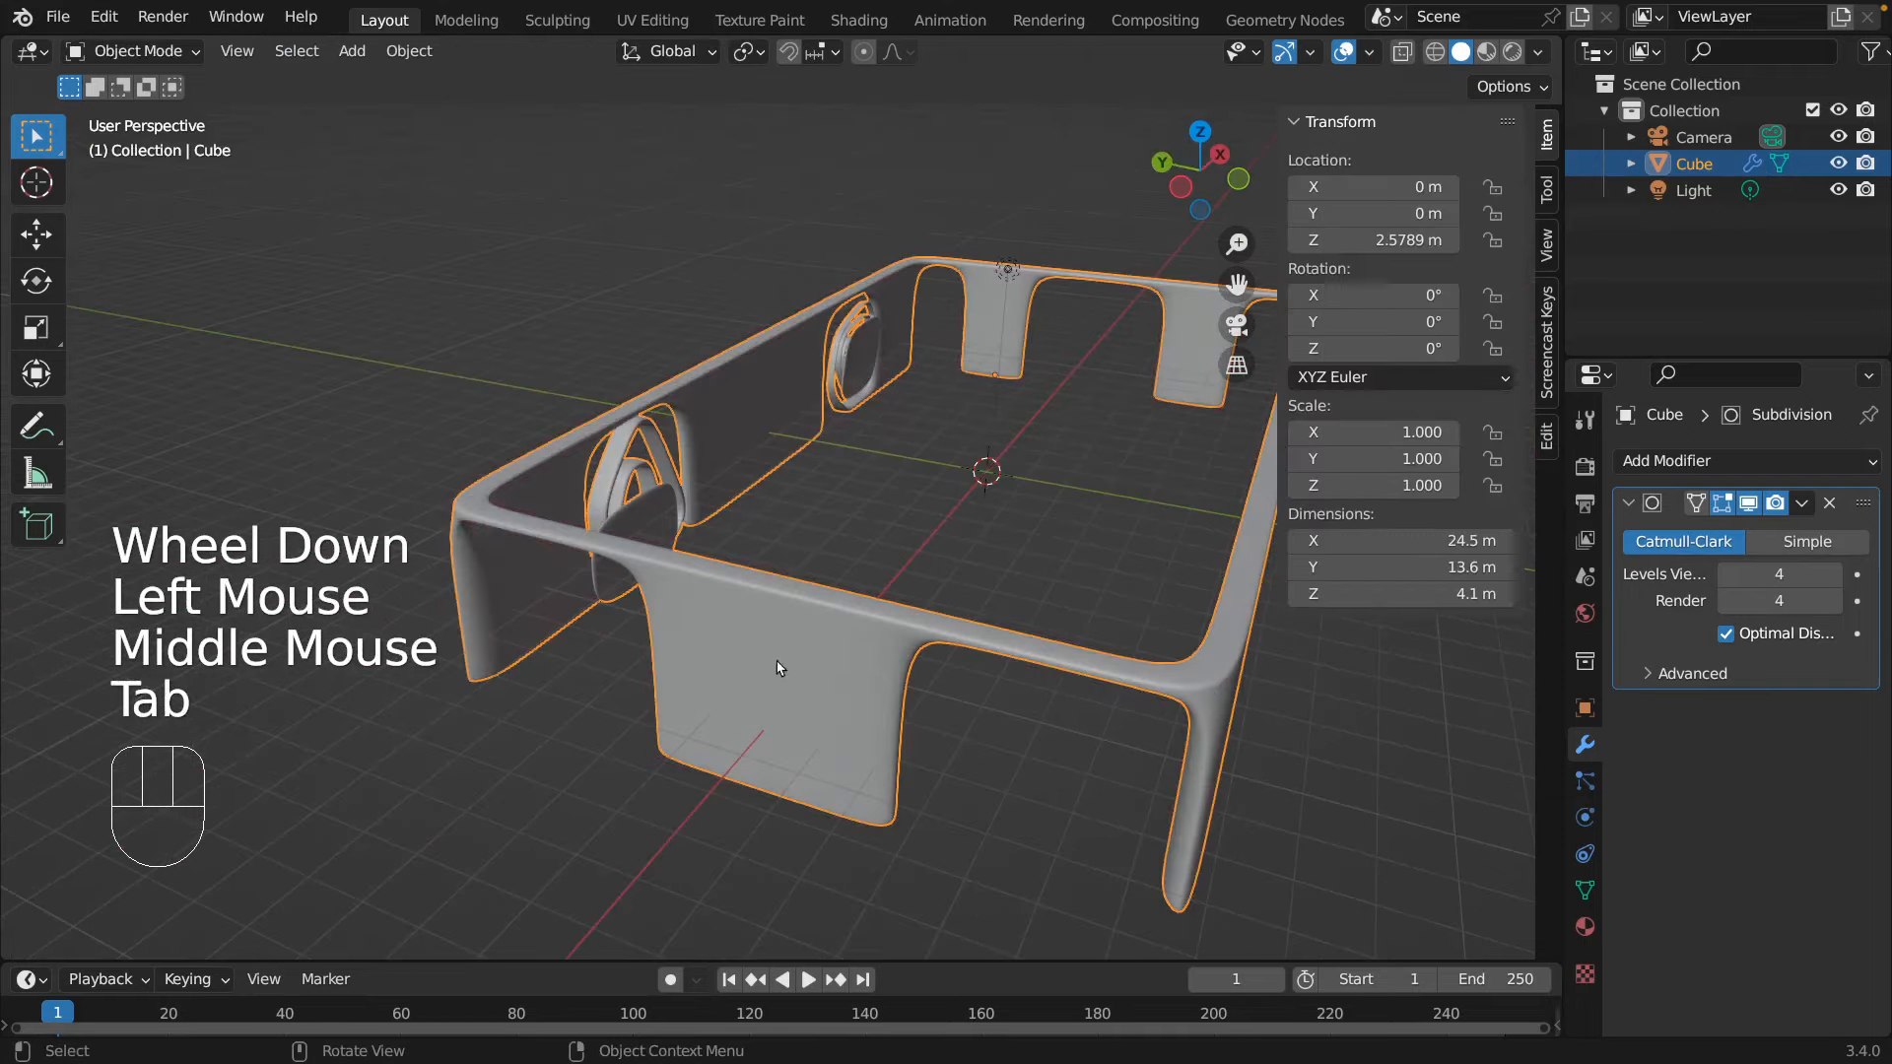
- In Edit Mode, raise the enlarged end face of the triangular back spiral by about 0.67 m along the Z axis
middle_click_drag(736, 667, 593, 565)
scroll(636, 545, "up", 3)
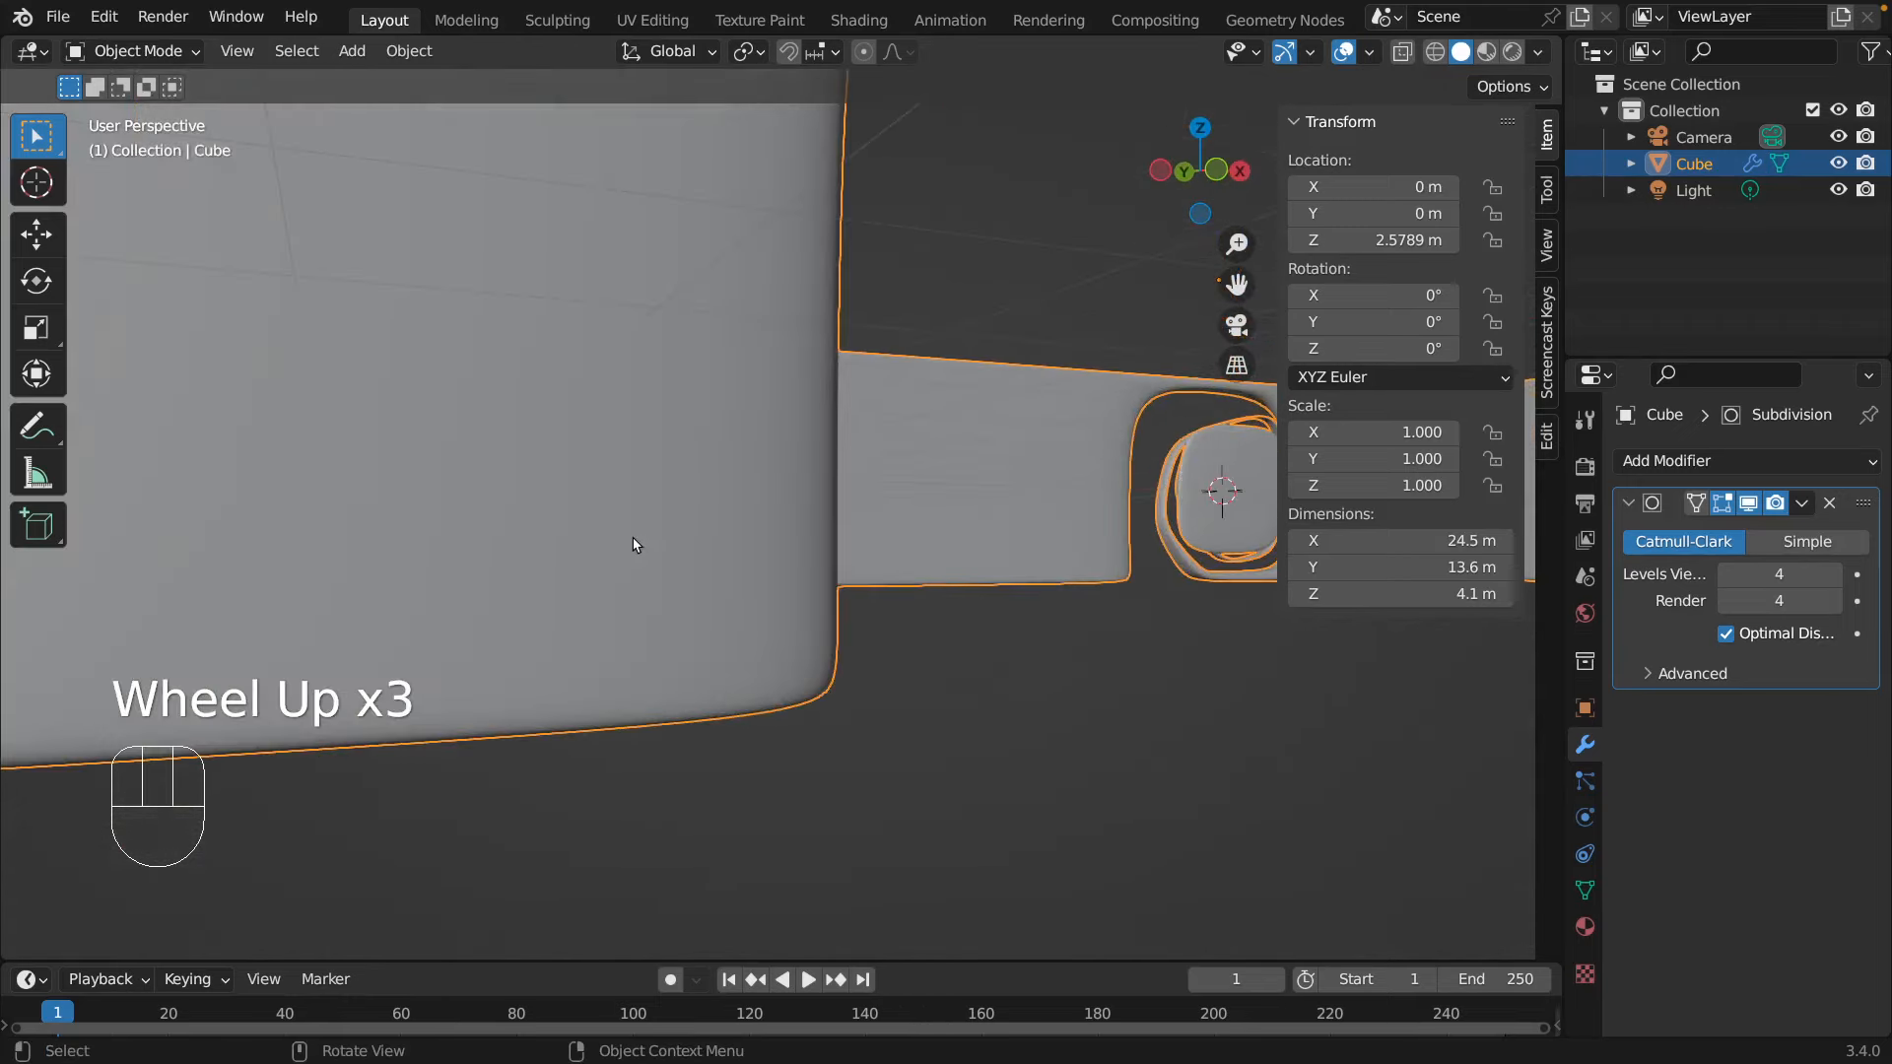
key("KP_1")
left_click(723, 718)
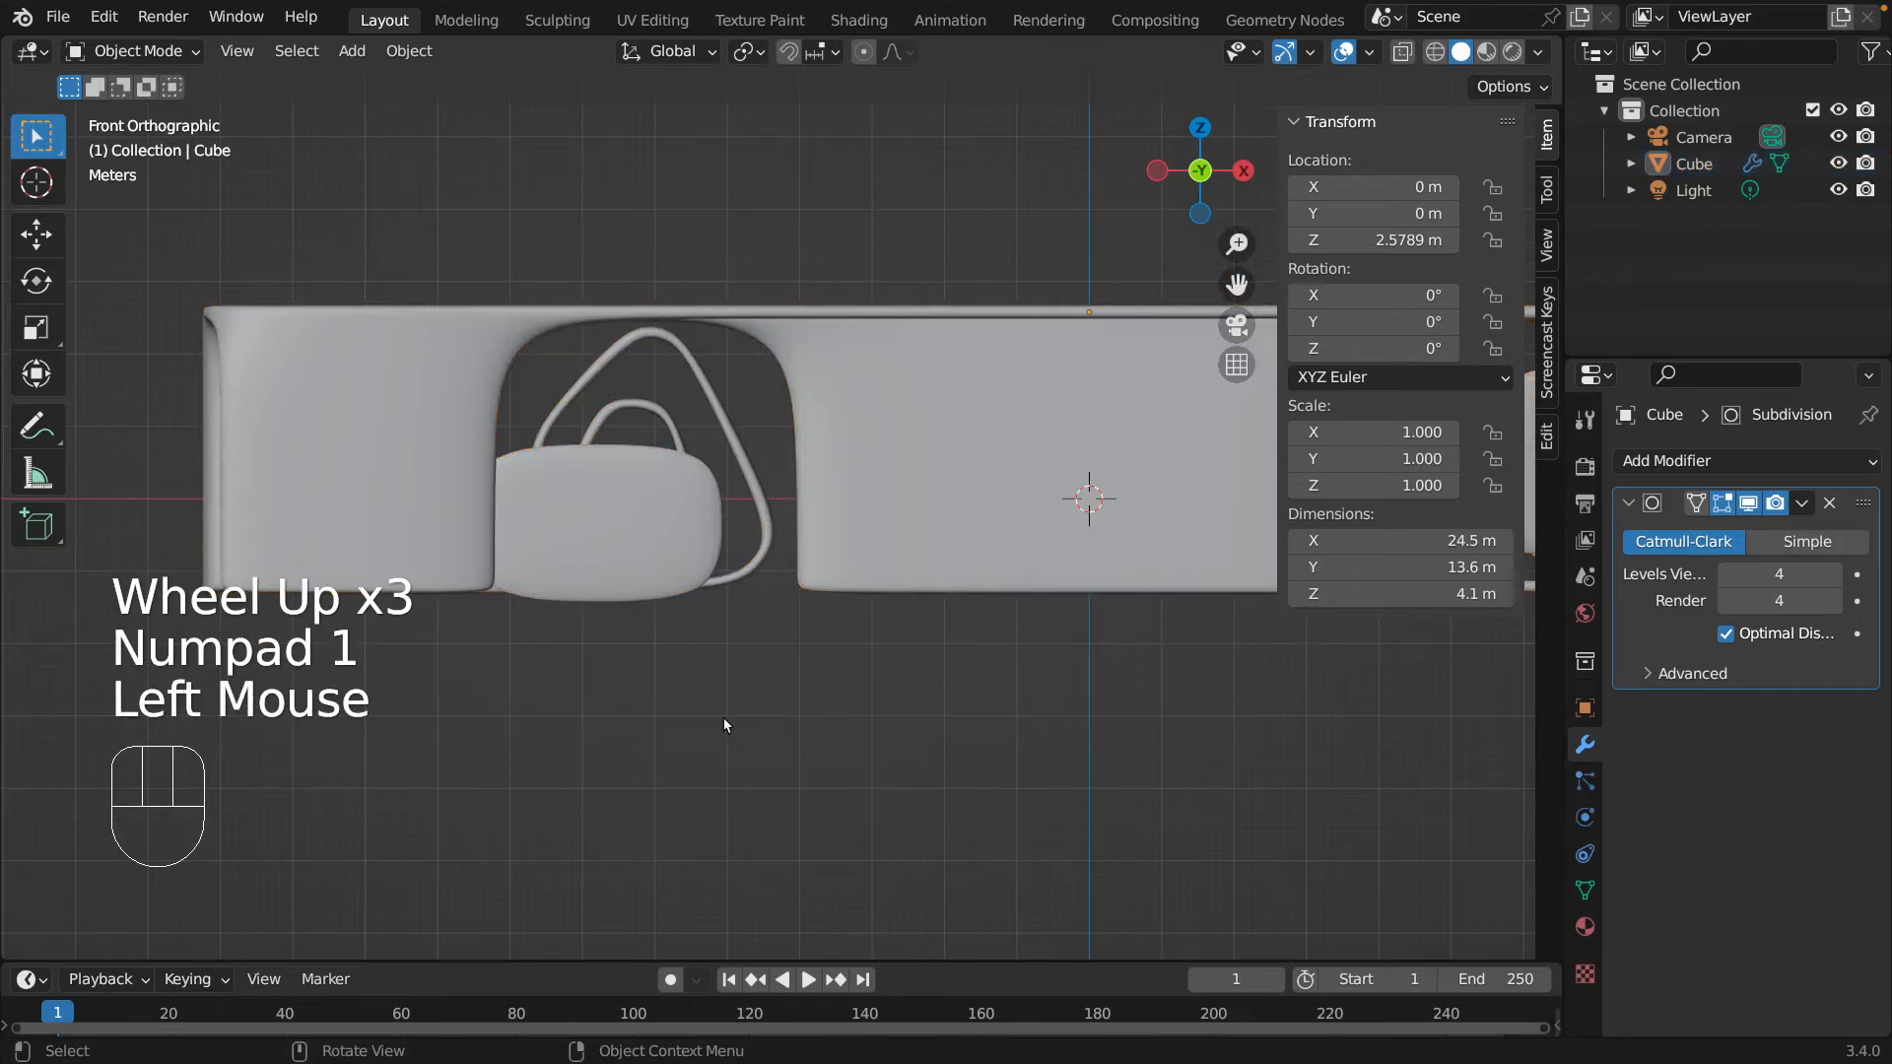
middle_click_drag(724, 717, 727, 589)
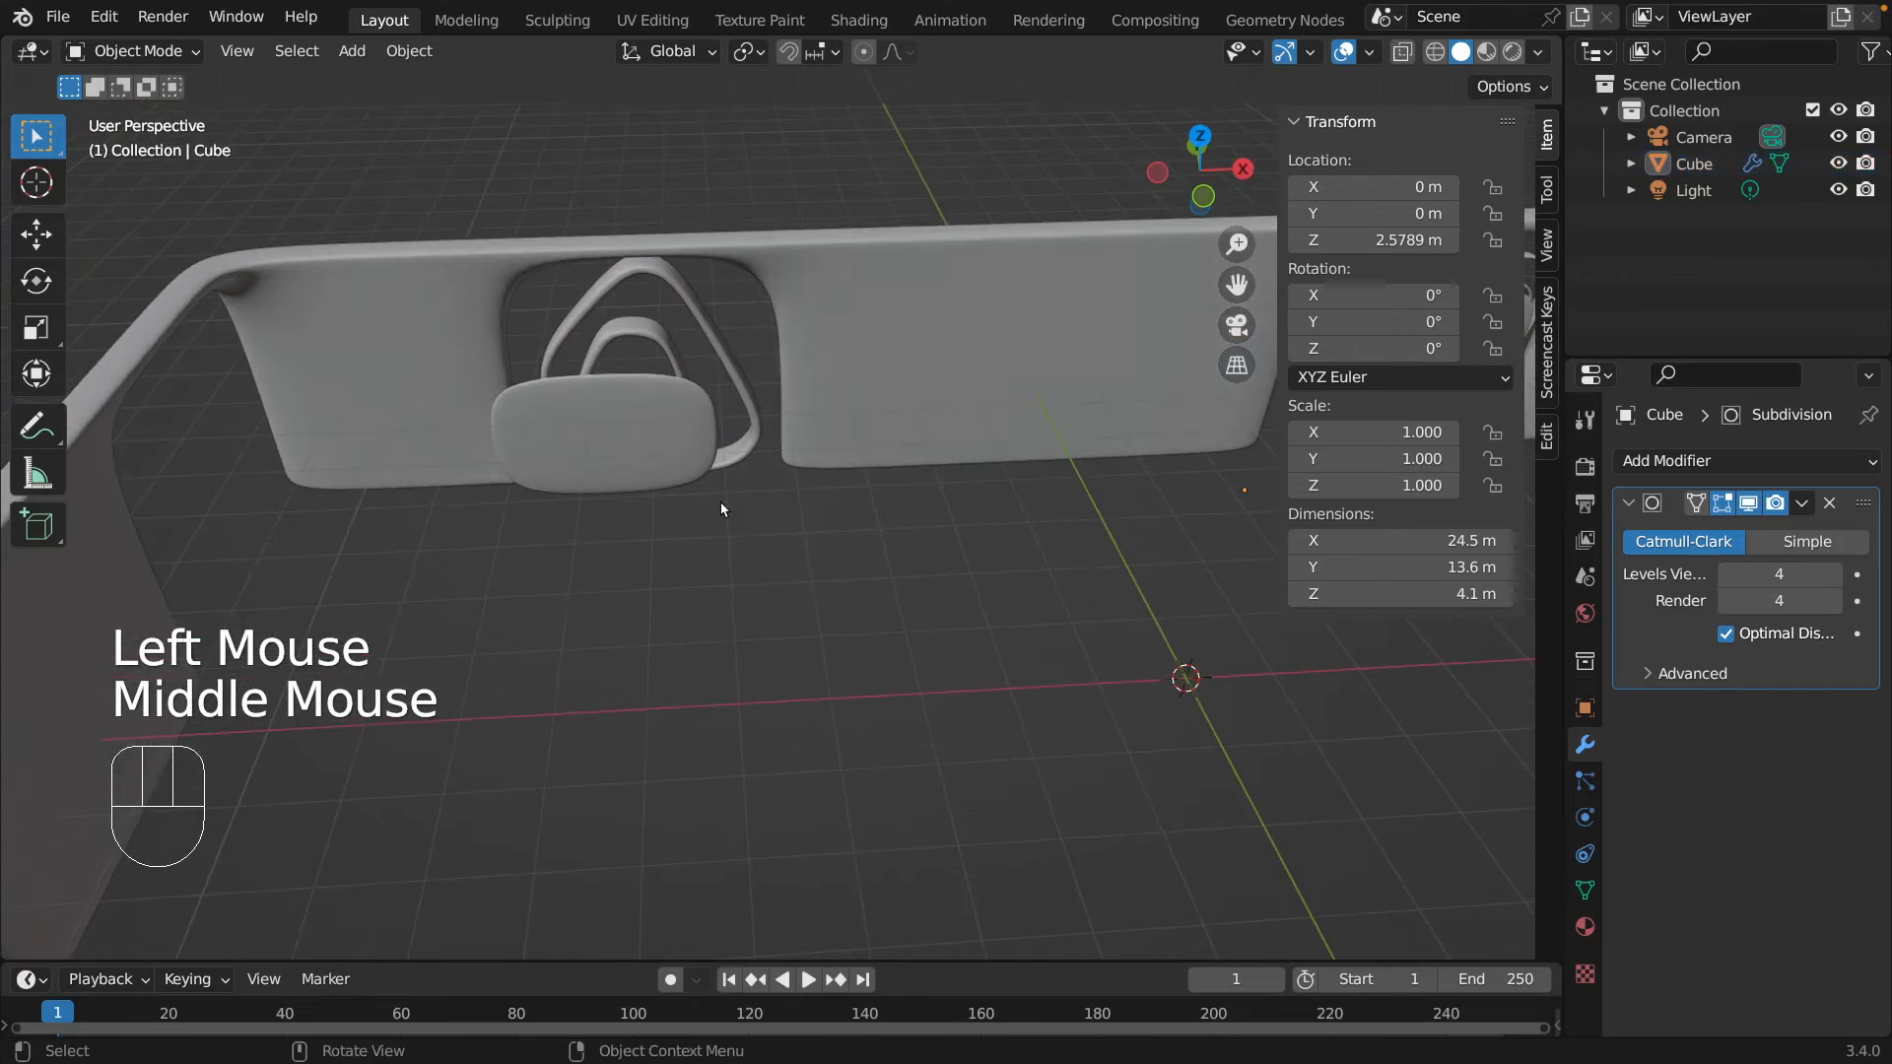
key("Tab")
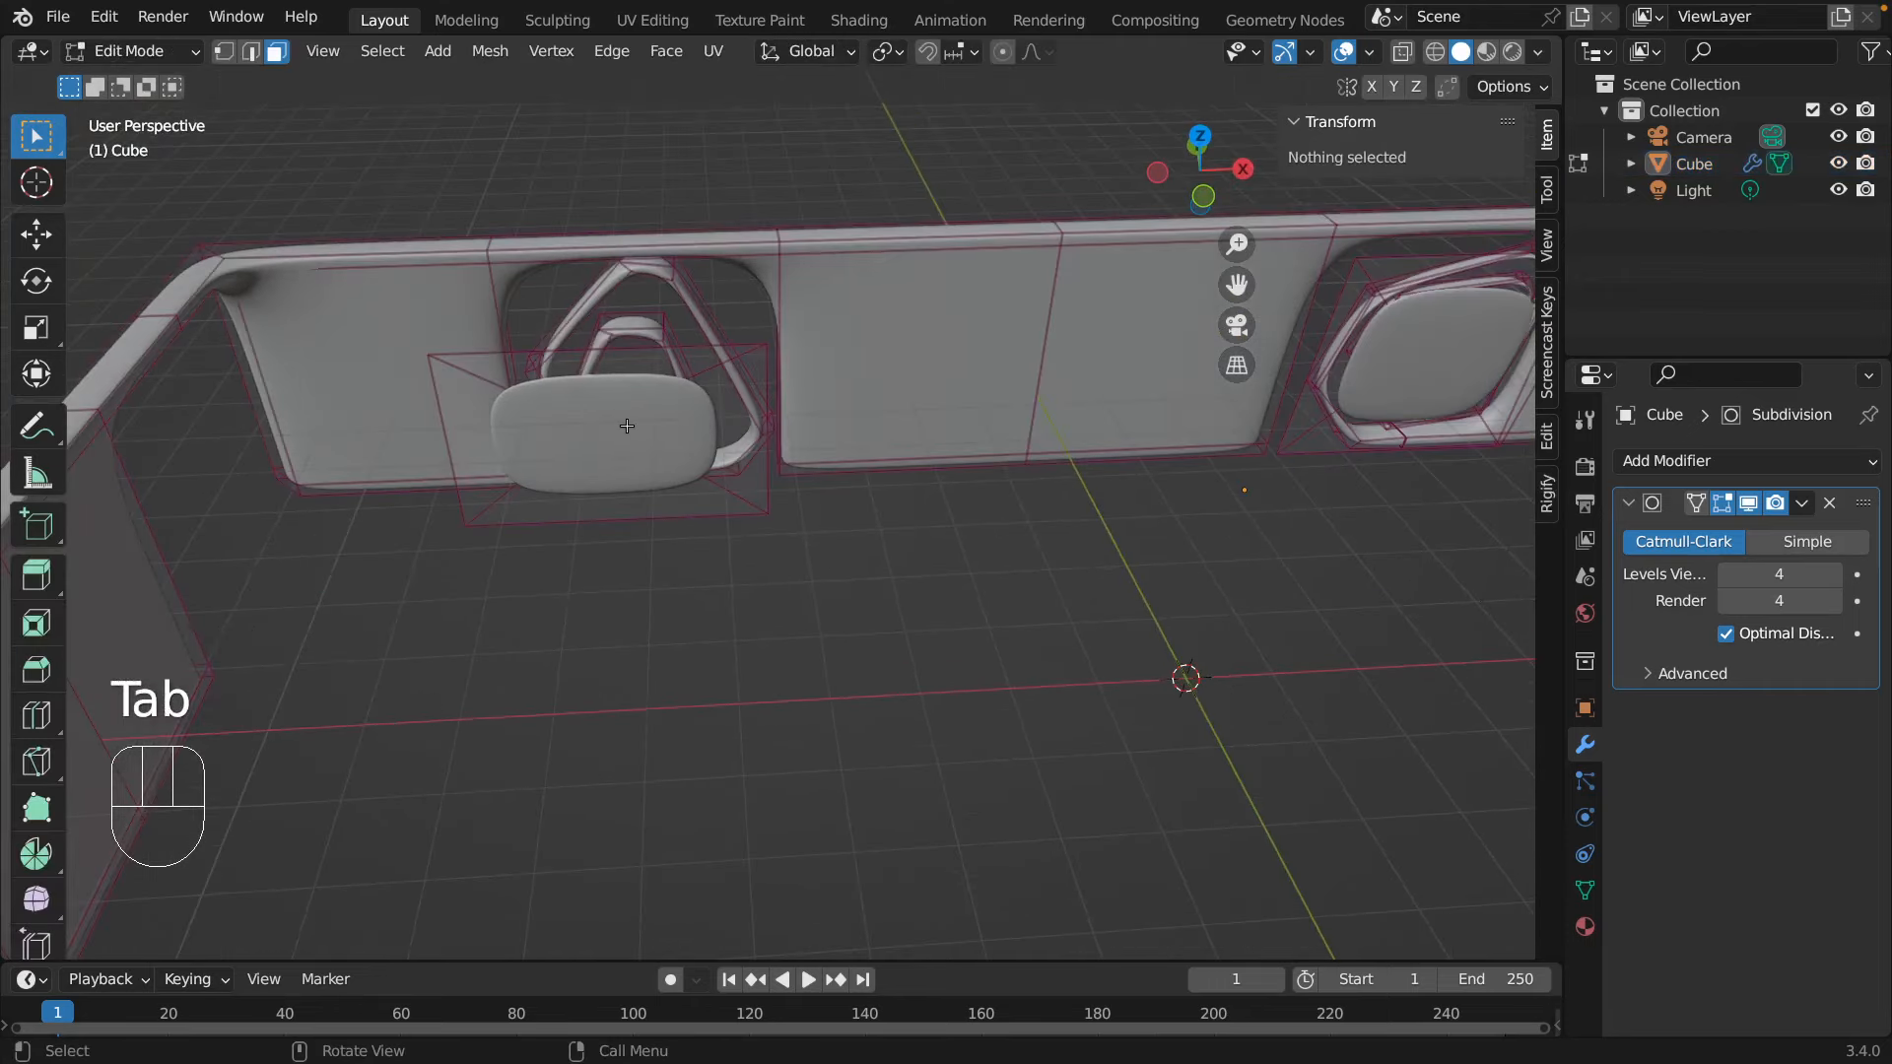
left_click(482, 407)
key("g")
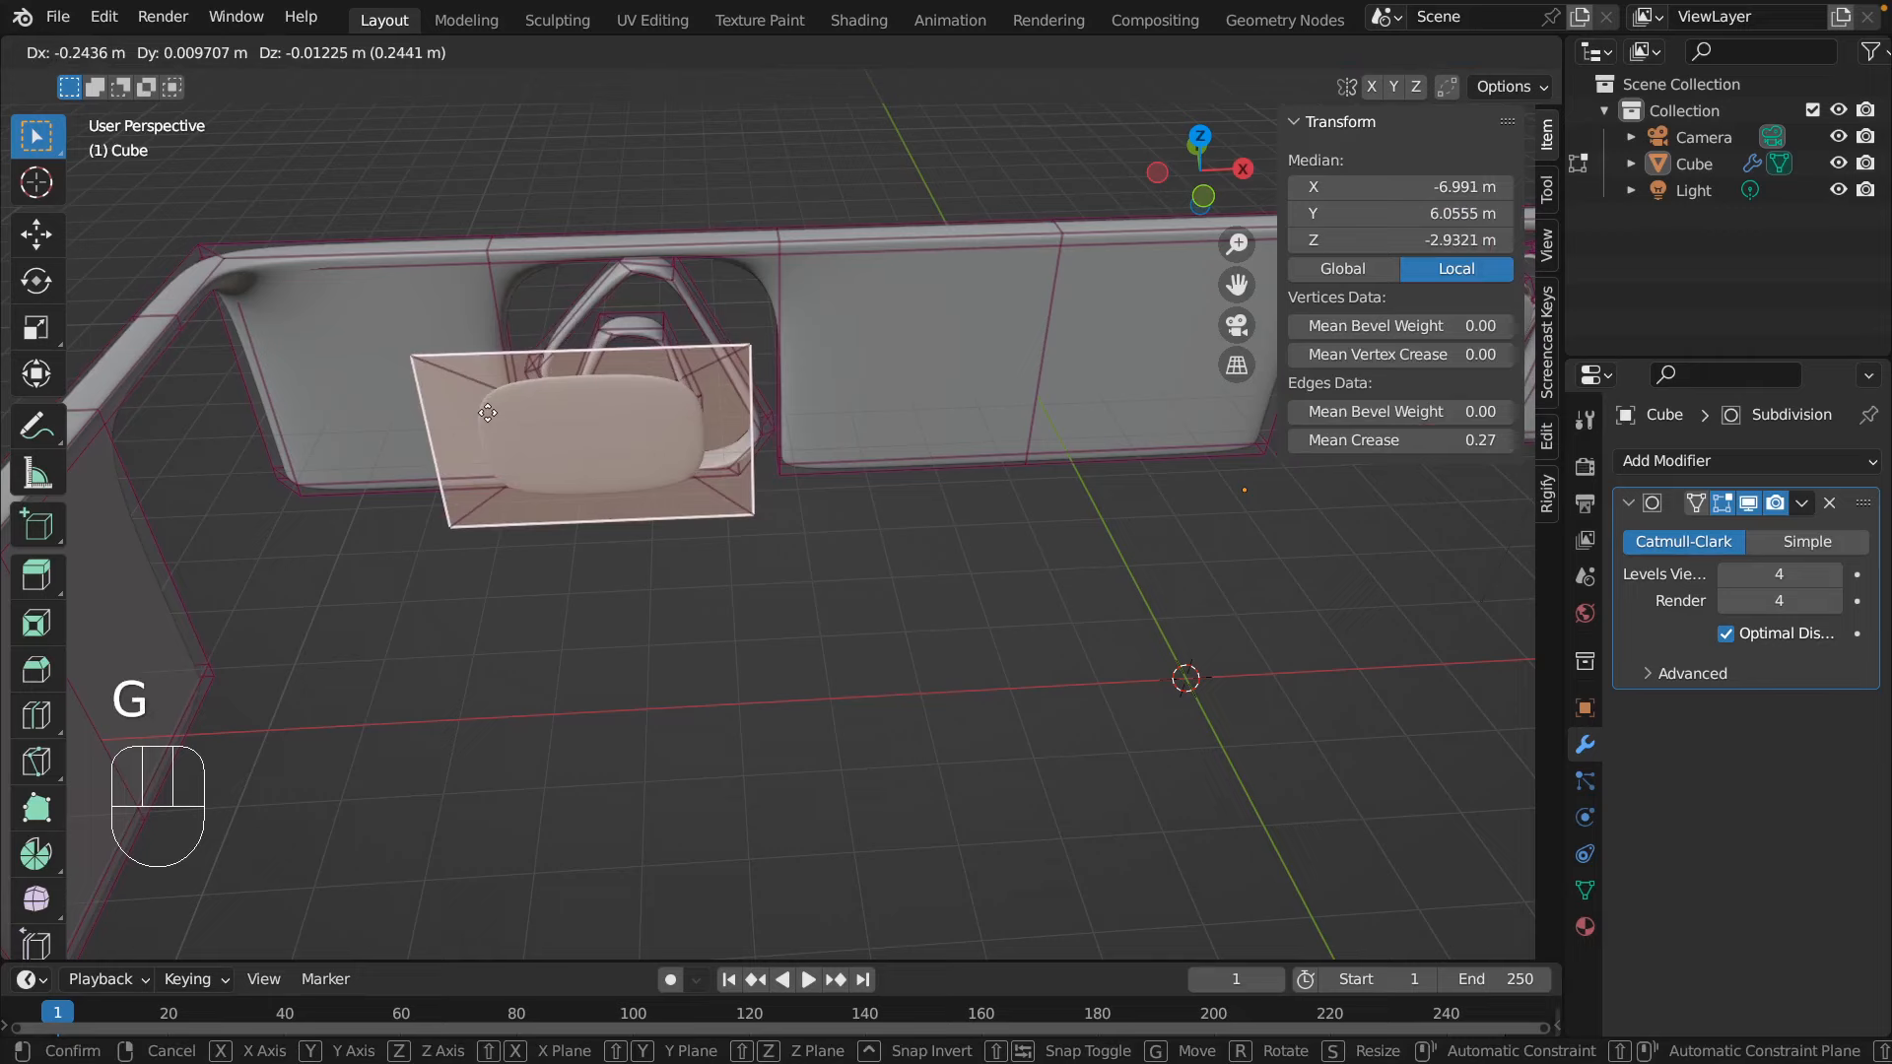
key("z")
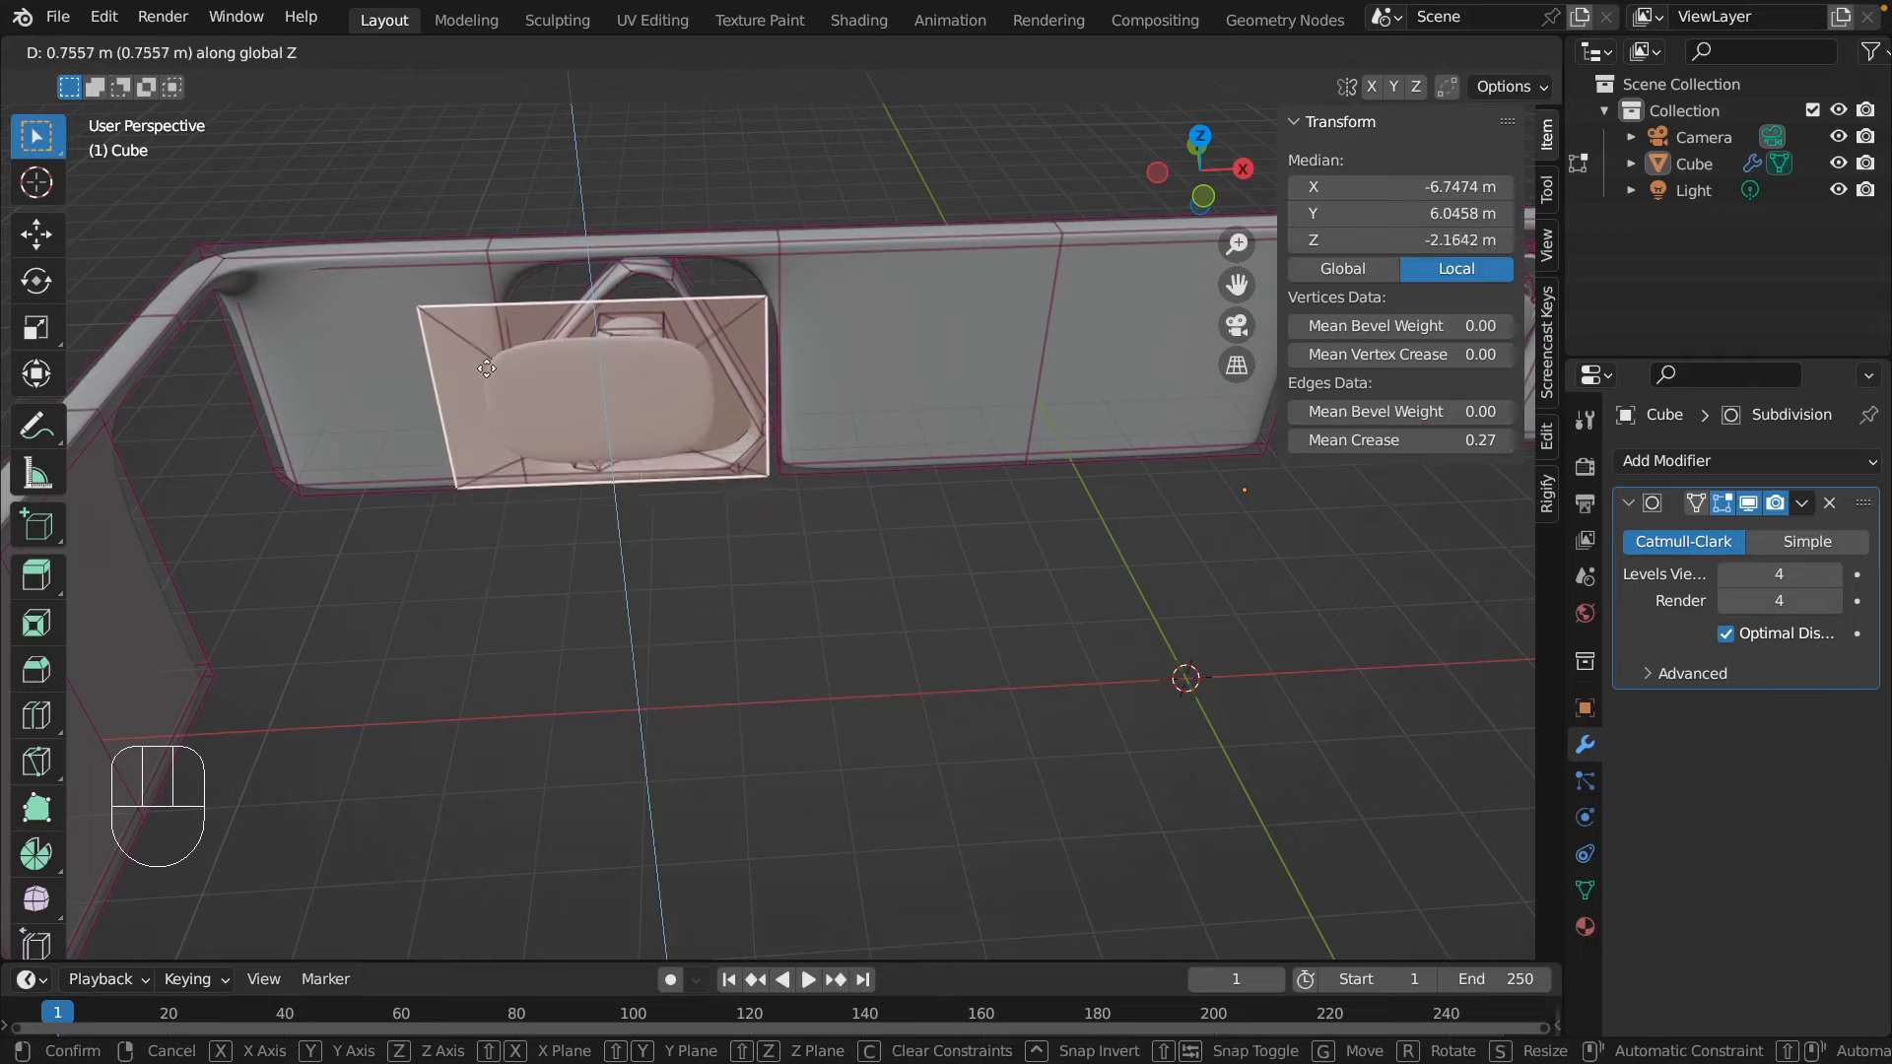
left_click(486, 375)
middle_click_drag(797, 557, 840, 431)
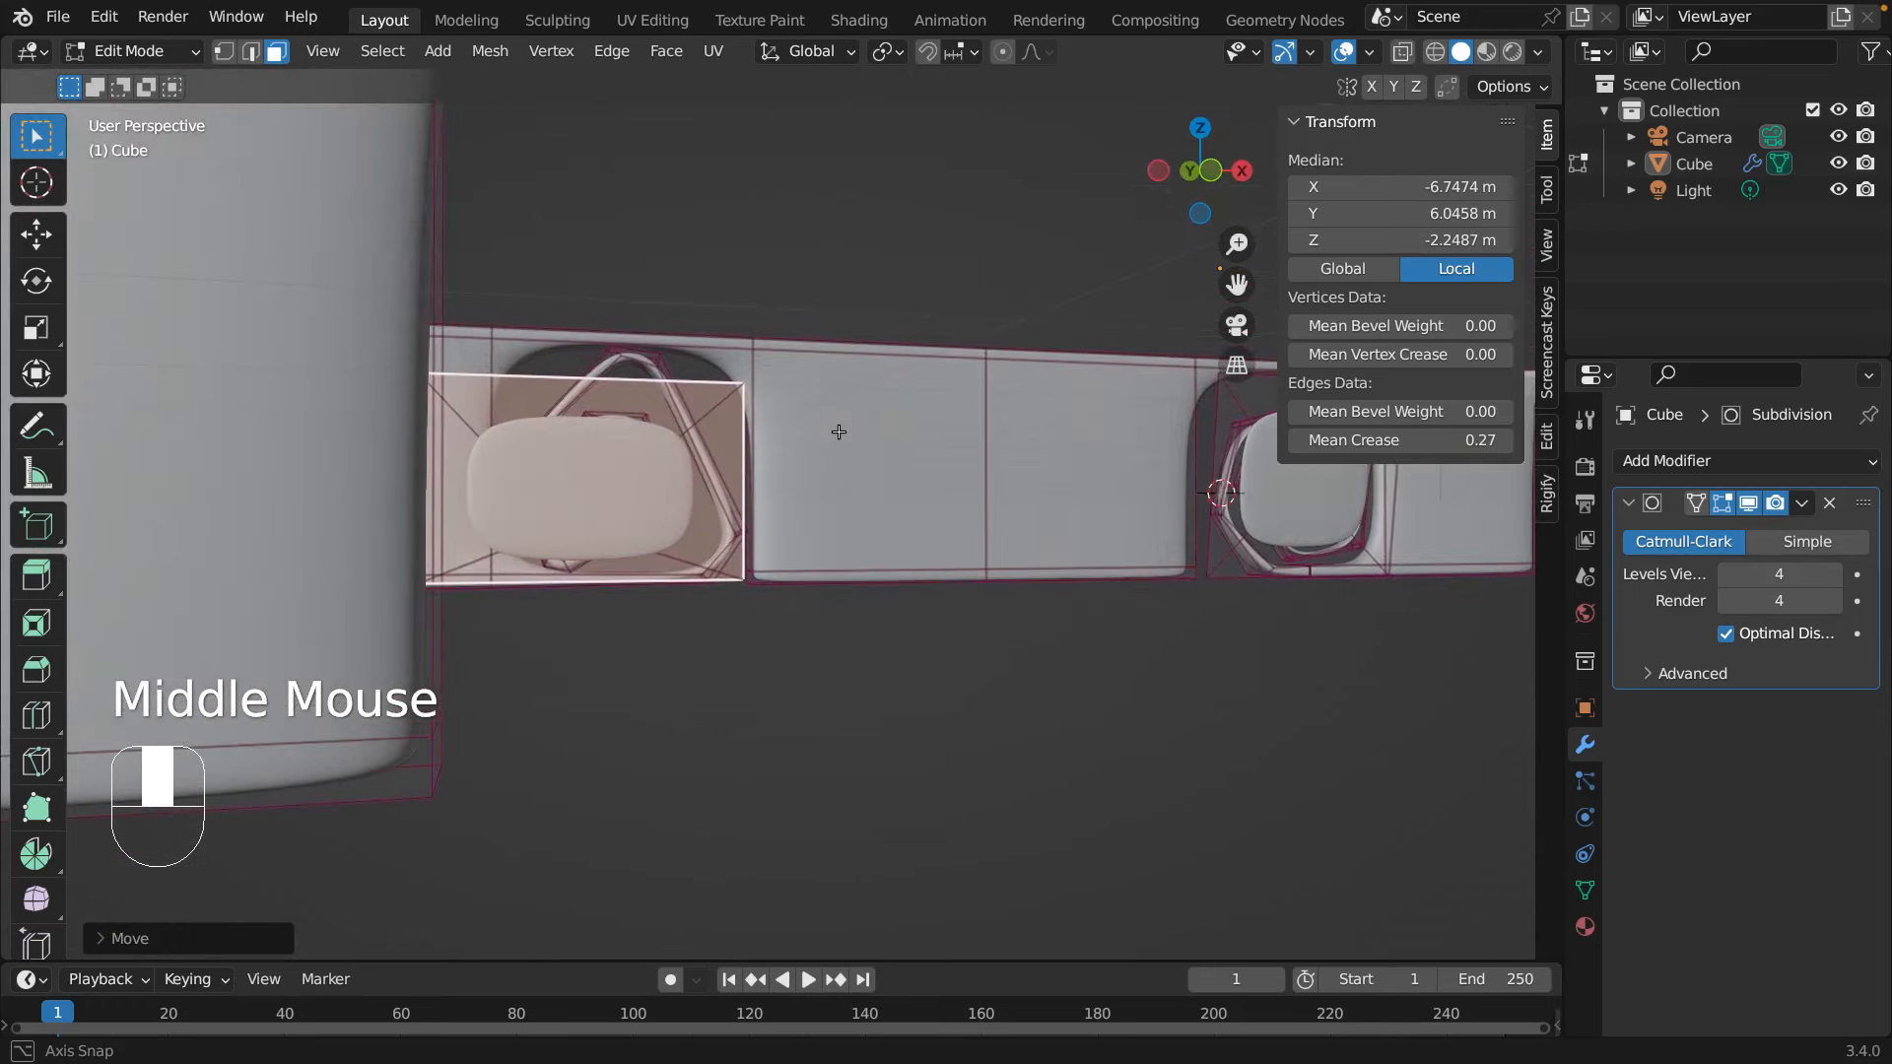
- Clear the selection, return to Object Mode and examine the whole couch frame from the front and the back
left_click(896, 690)
scroll(921, 742, "down", 3)
middle_click_drag(921, 742, 1044, 793)
key("Tab")
left_click(1062, 773)
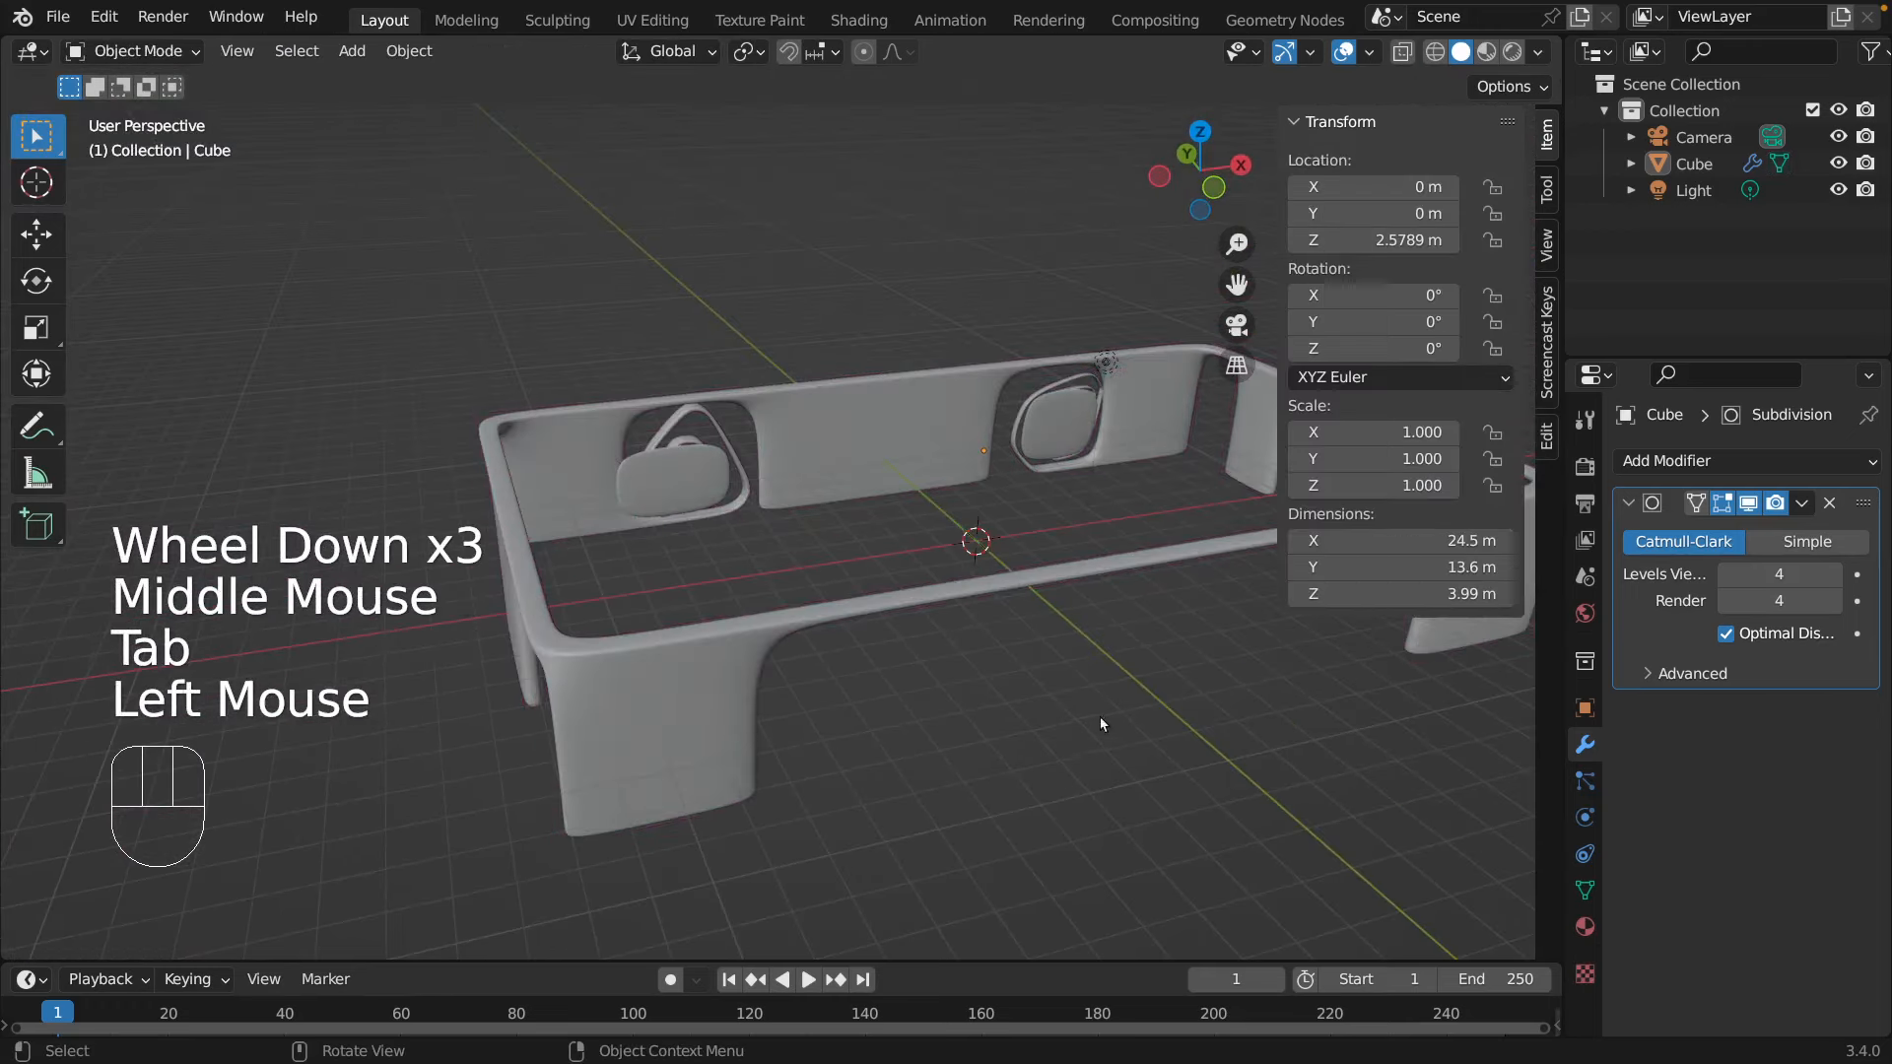
middle_click_drag(1139, 638, 1121, 5)
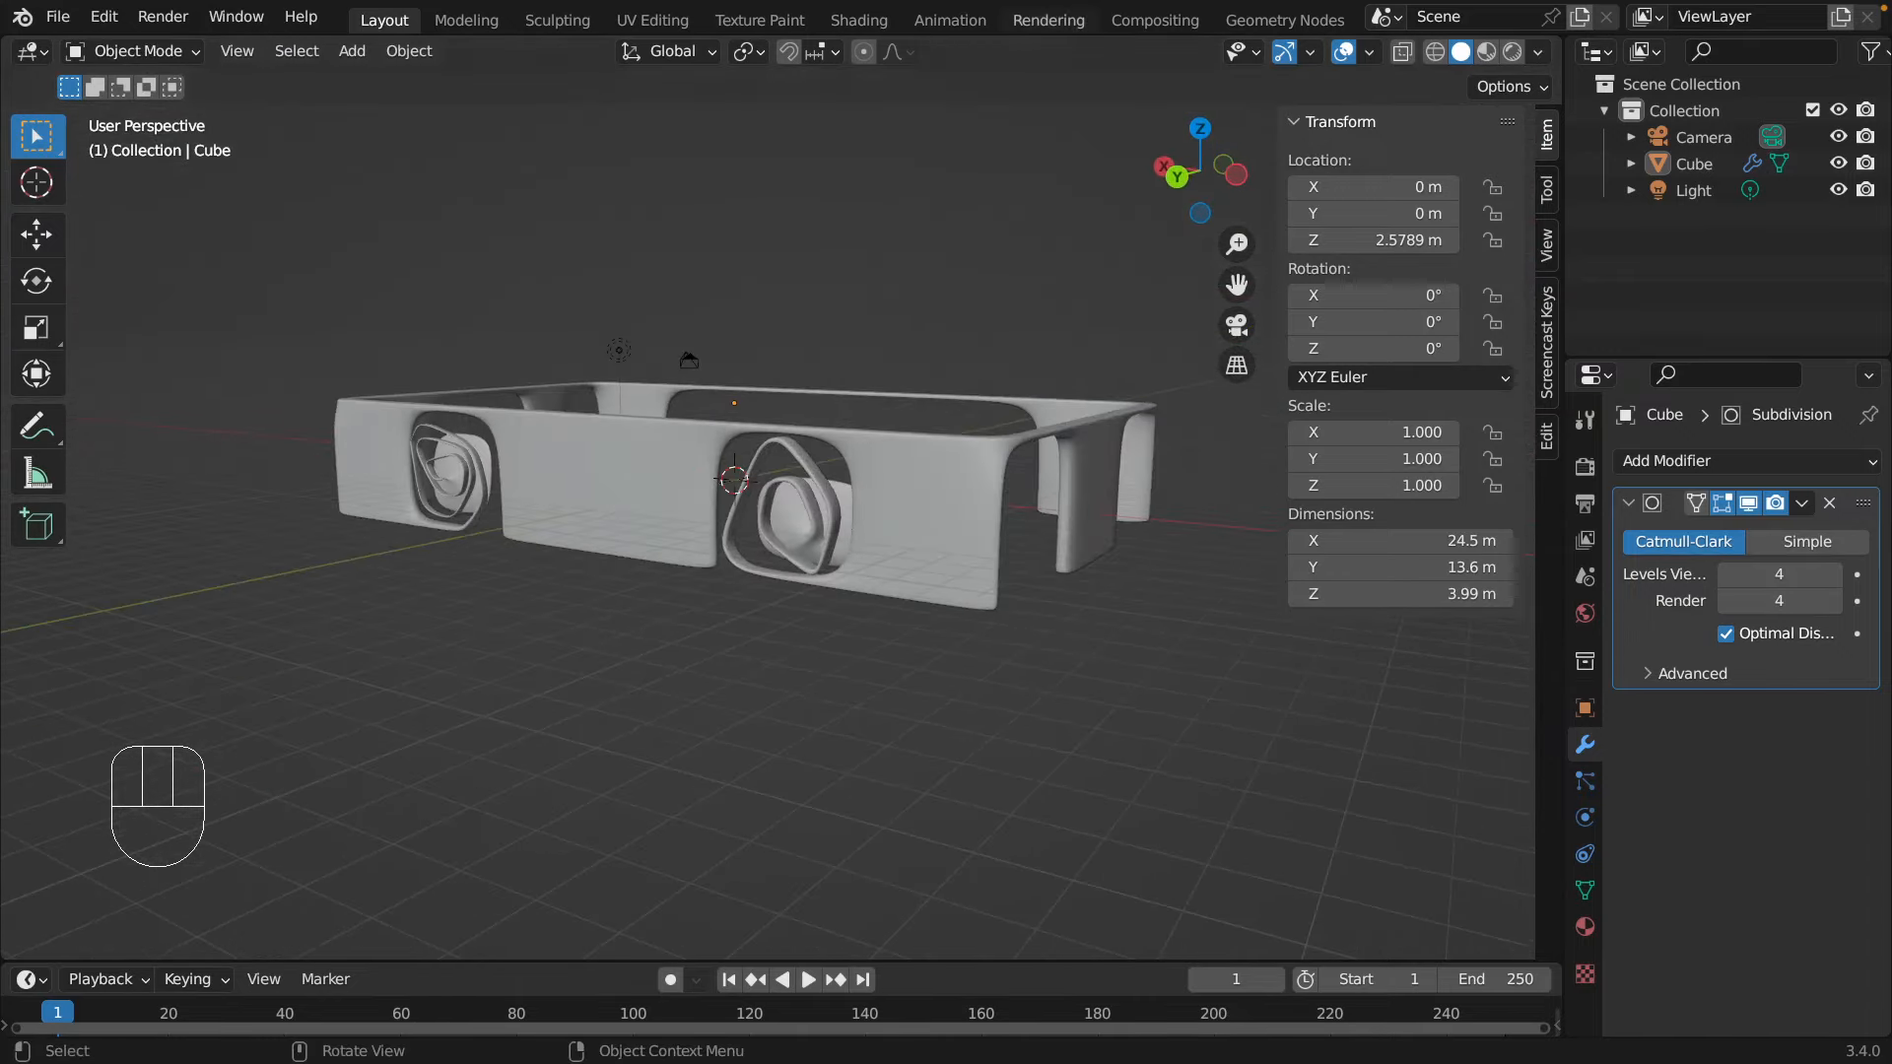